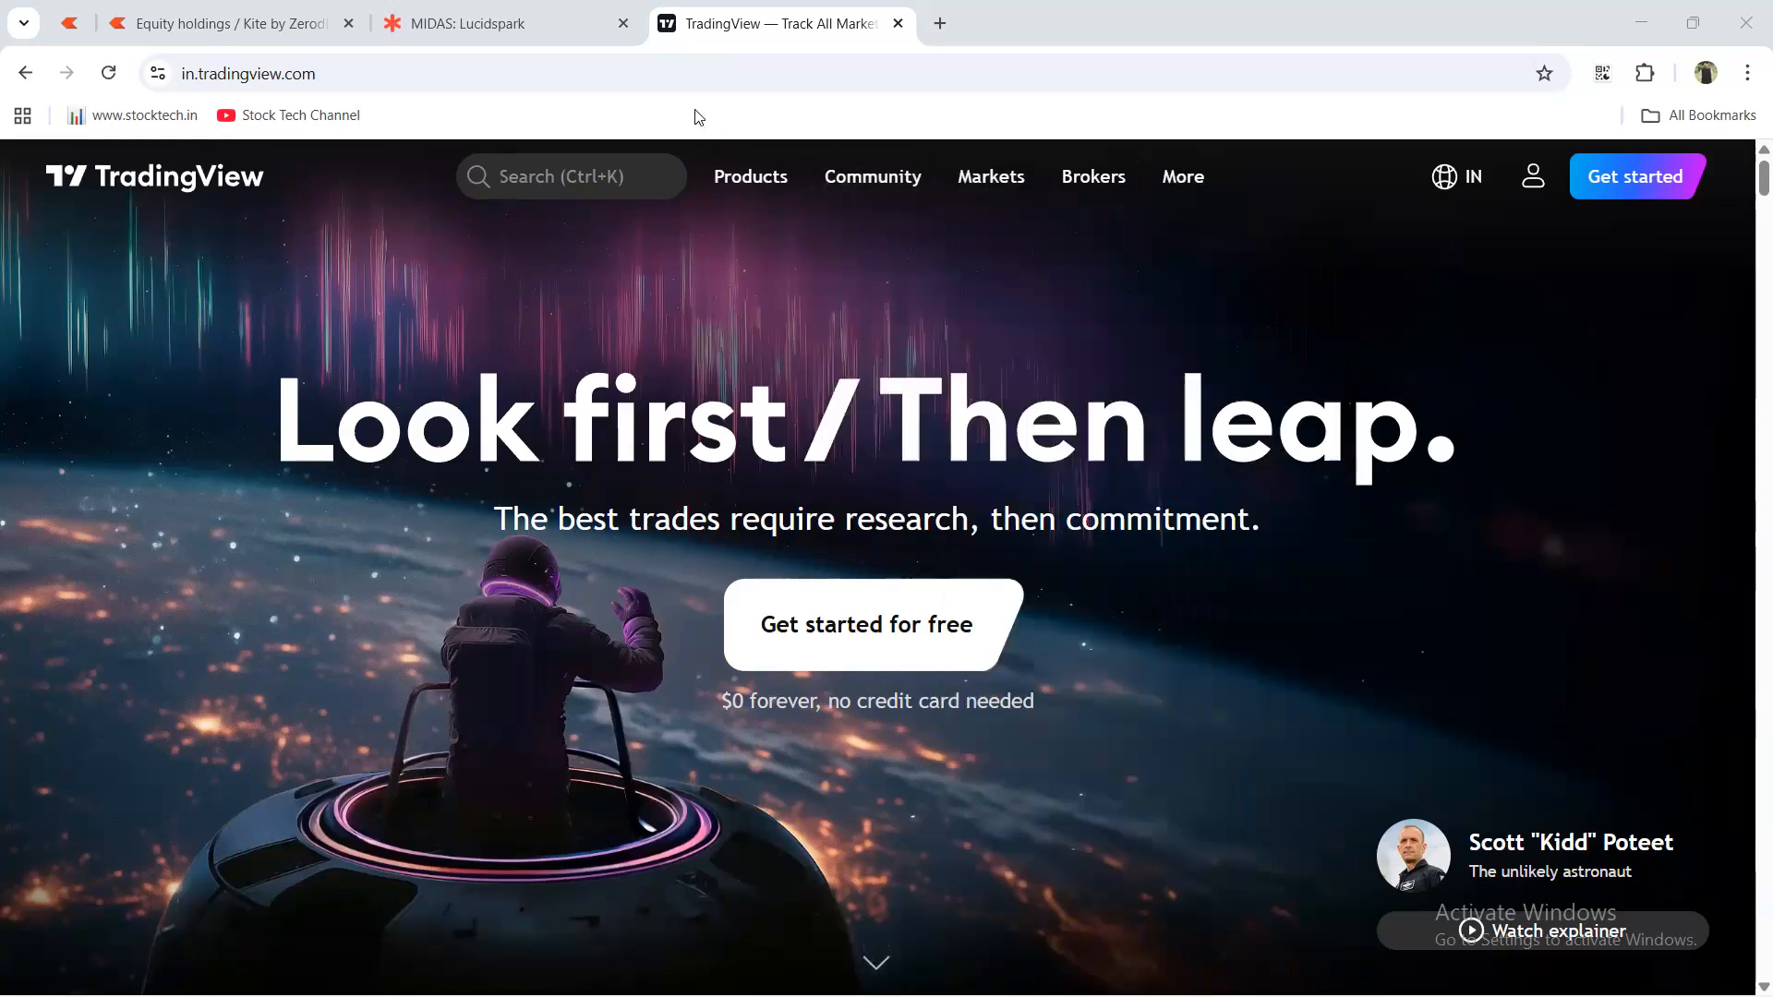
Search Google in a new tab for 'download tradingview' and open the TradingView Desktop Application result.
{"action": "left_click", "coordinate": [938, 29]}
{"action": "type", "text": "d"}
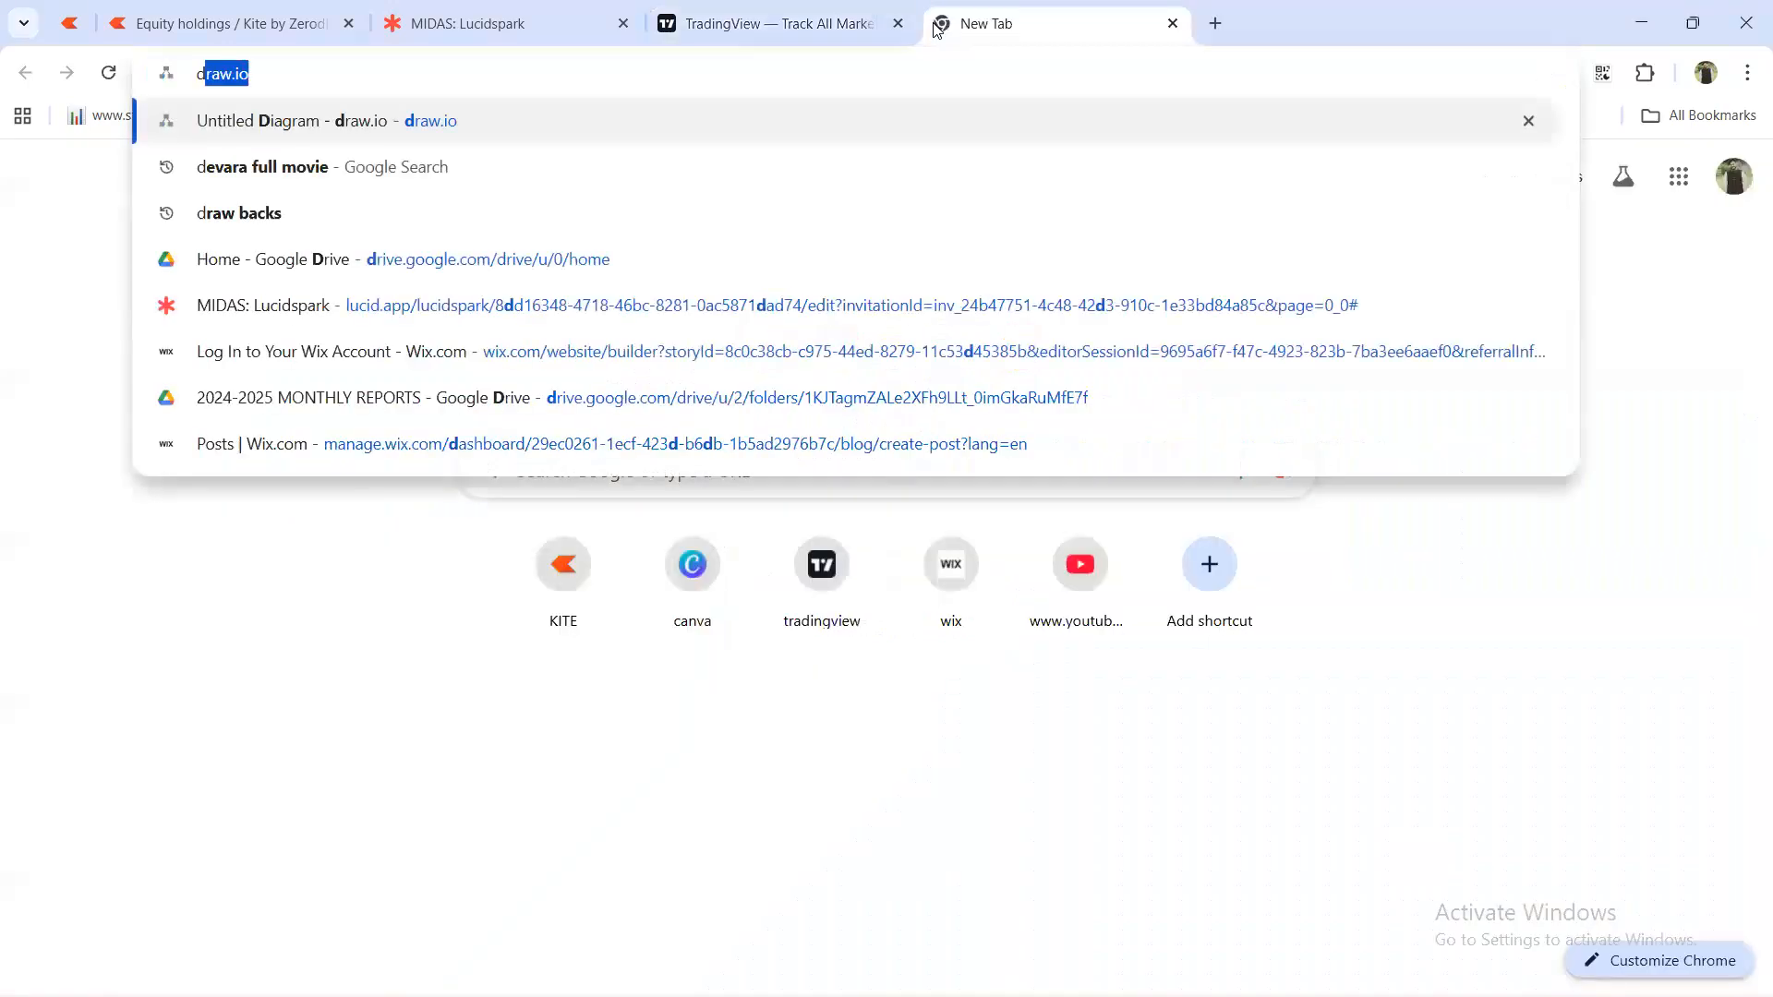
{"action": "type", "text": "ownlo"}
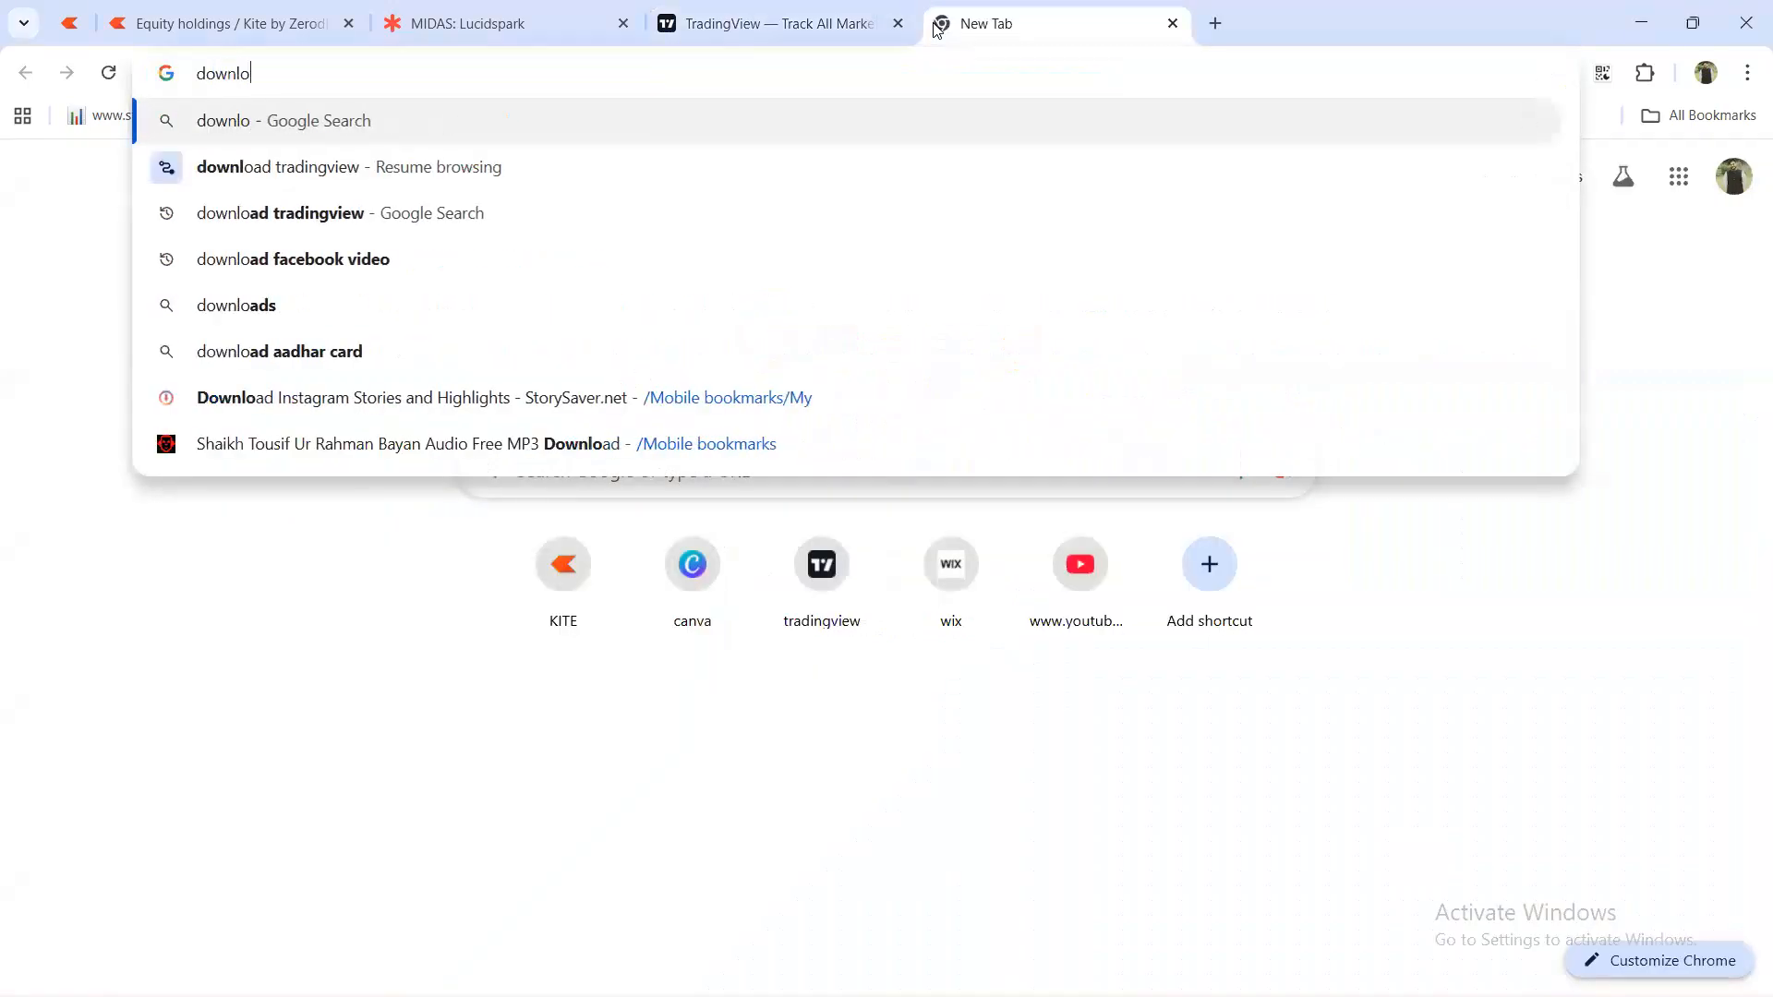
{"action": "type", "text": "ad tr"}
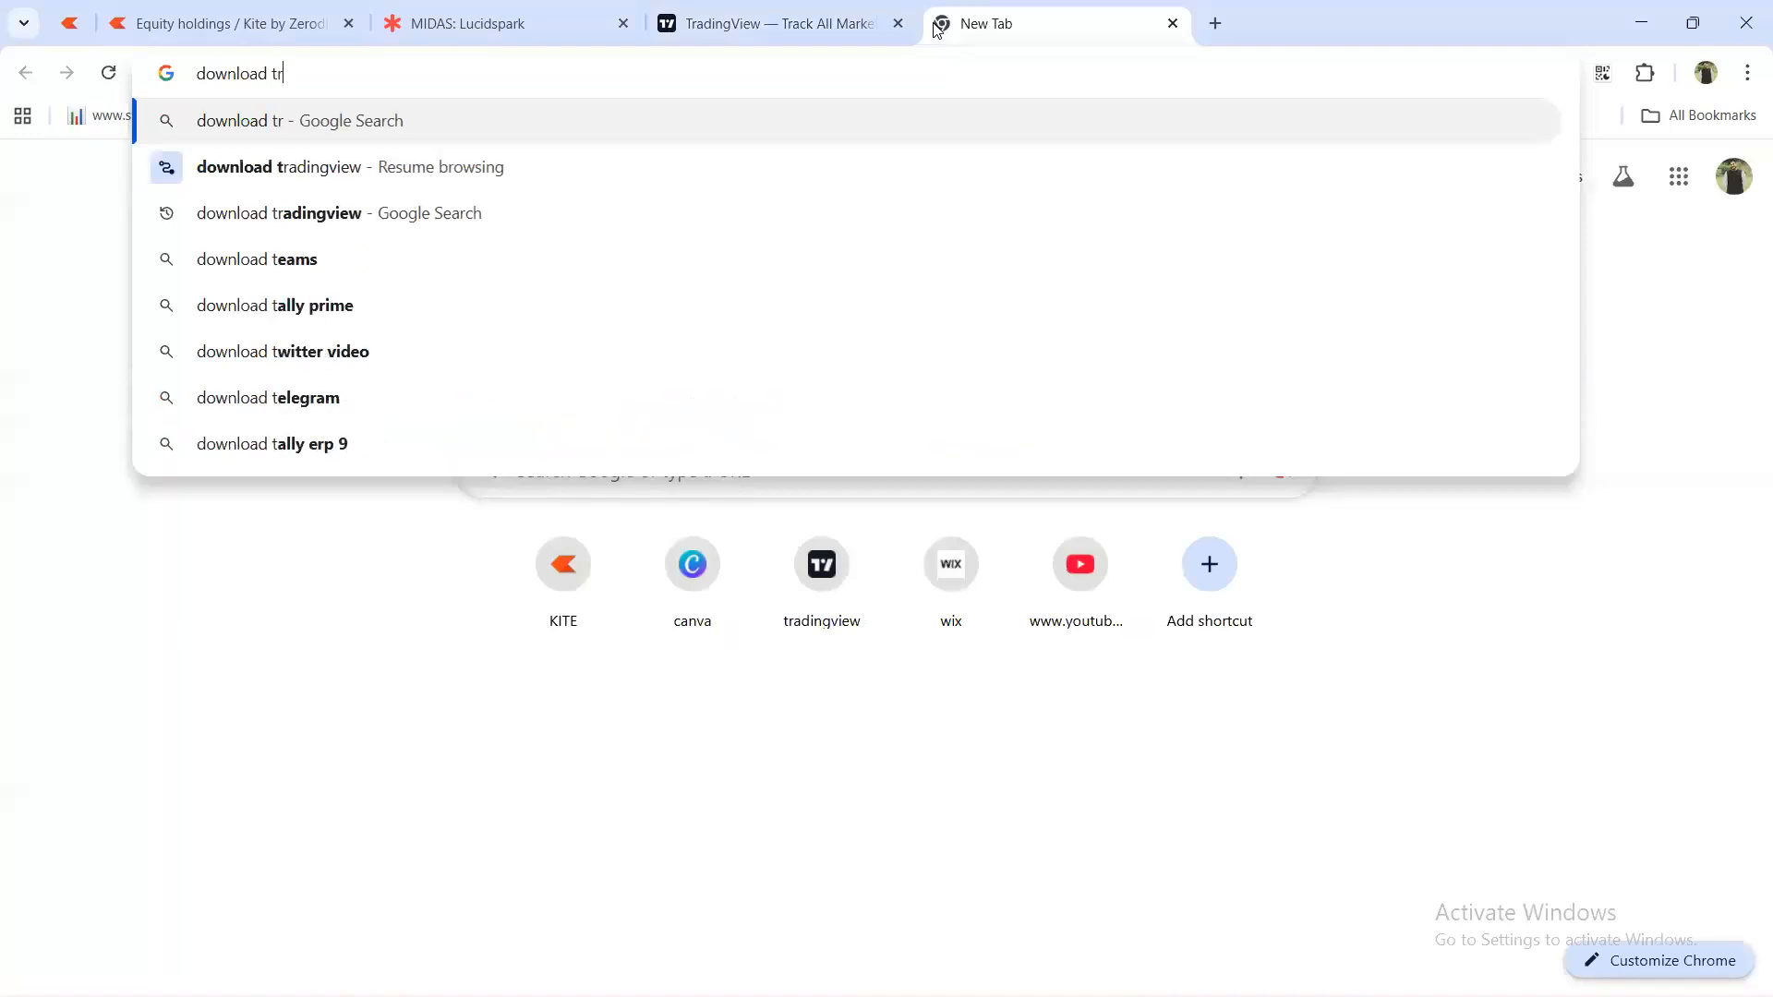
{"action": "left_click", "coordinate": [402, 210]}
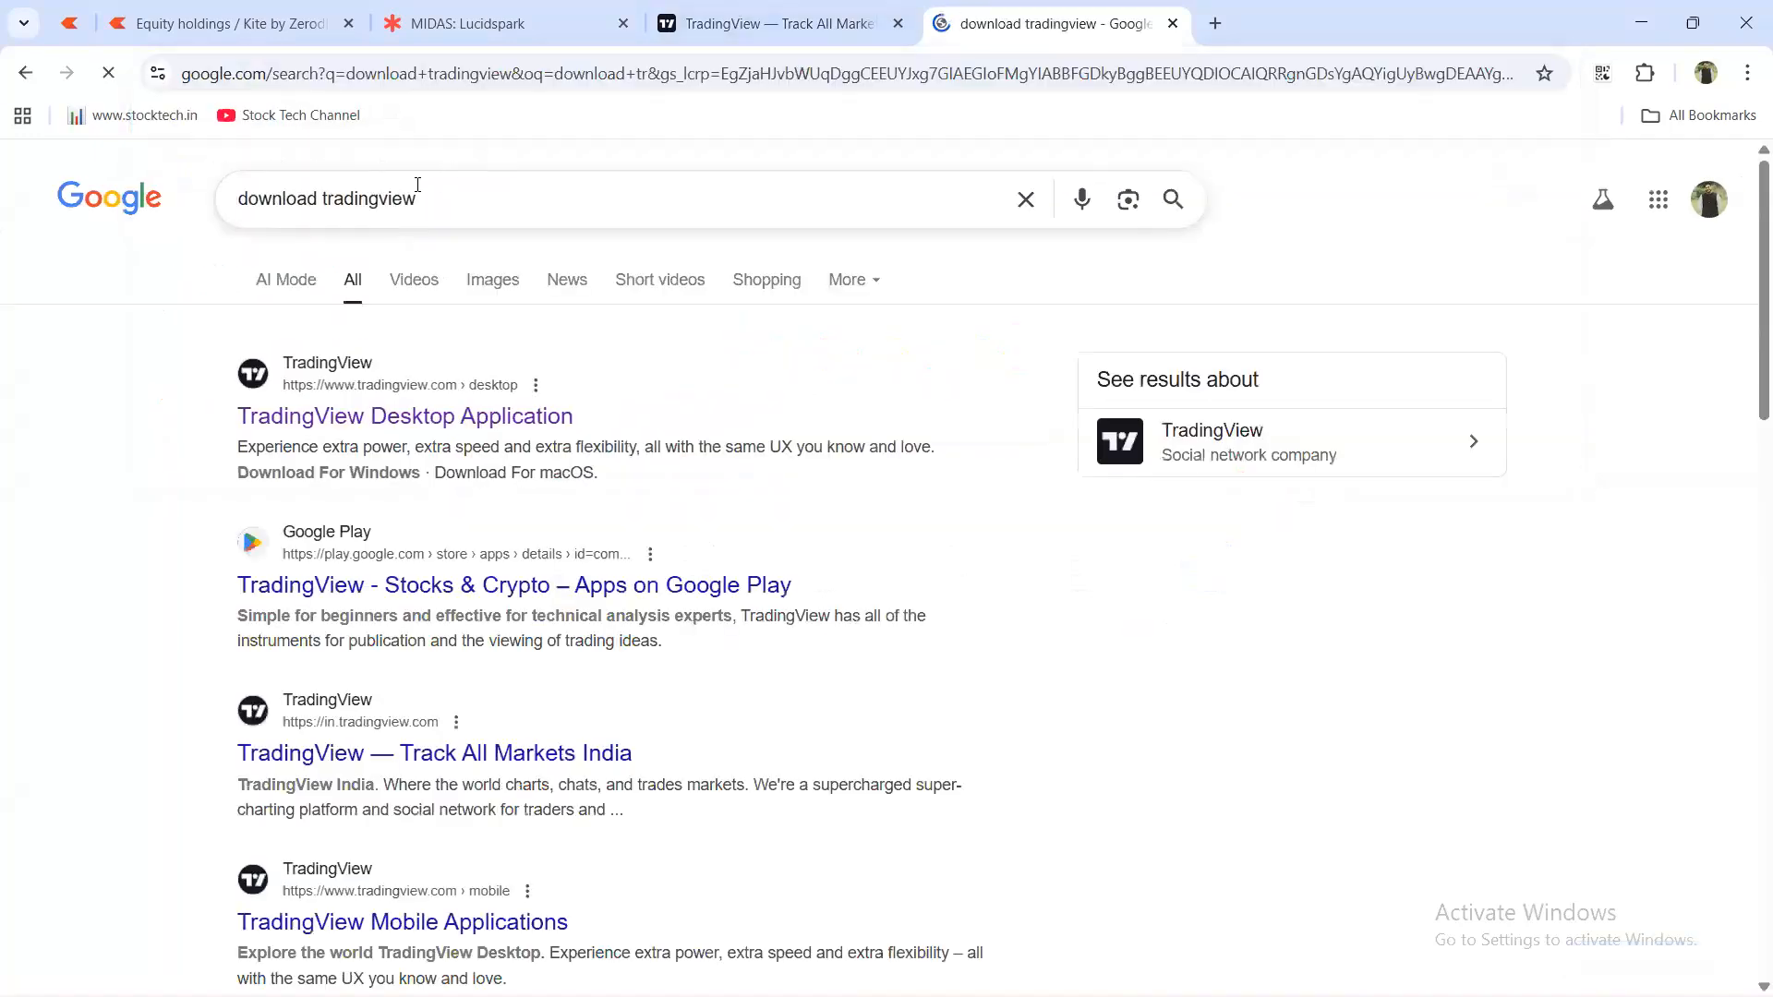
{"action": "left_click", "coordinate": [351, 362]}
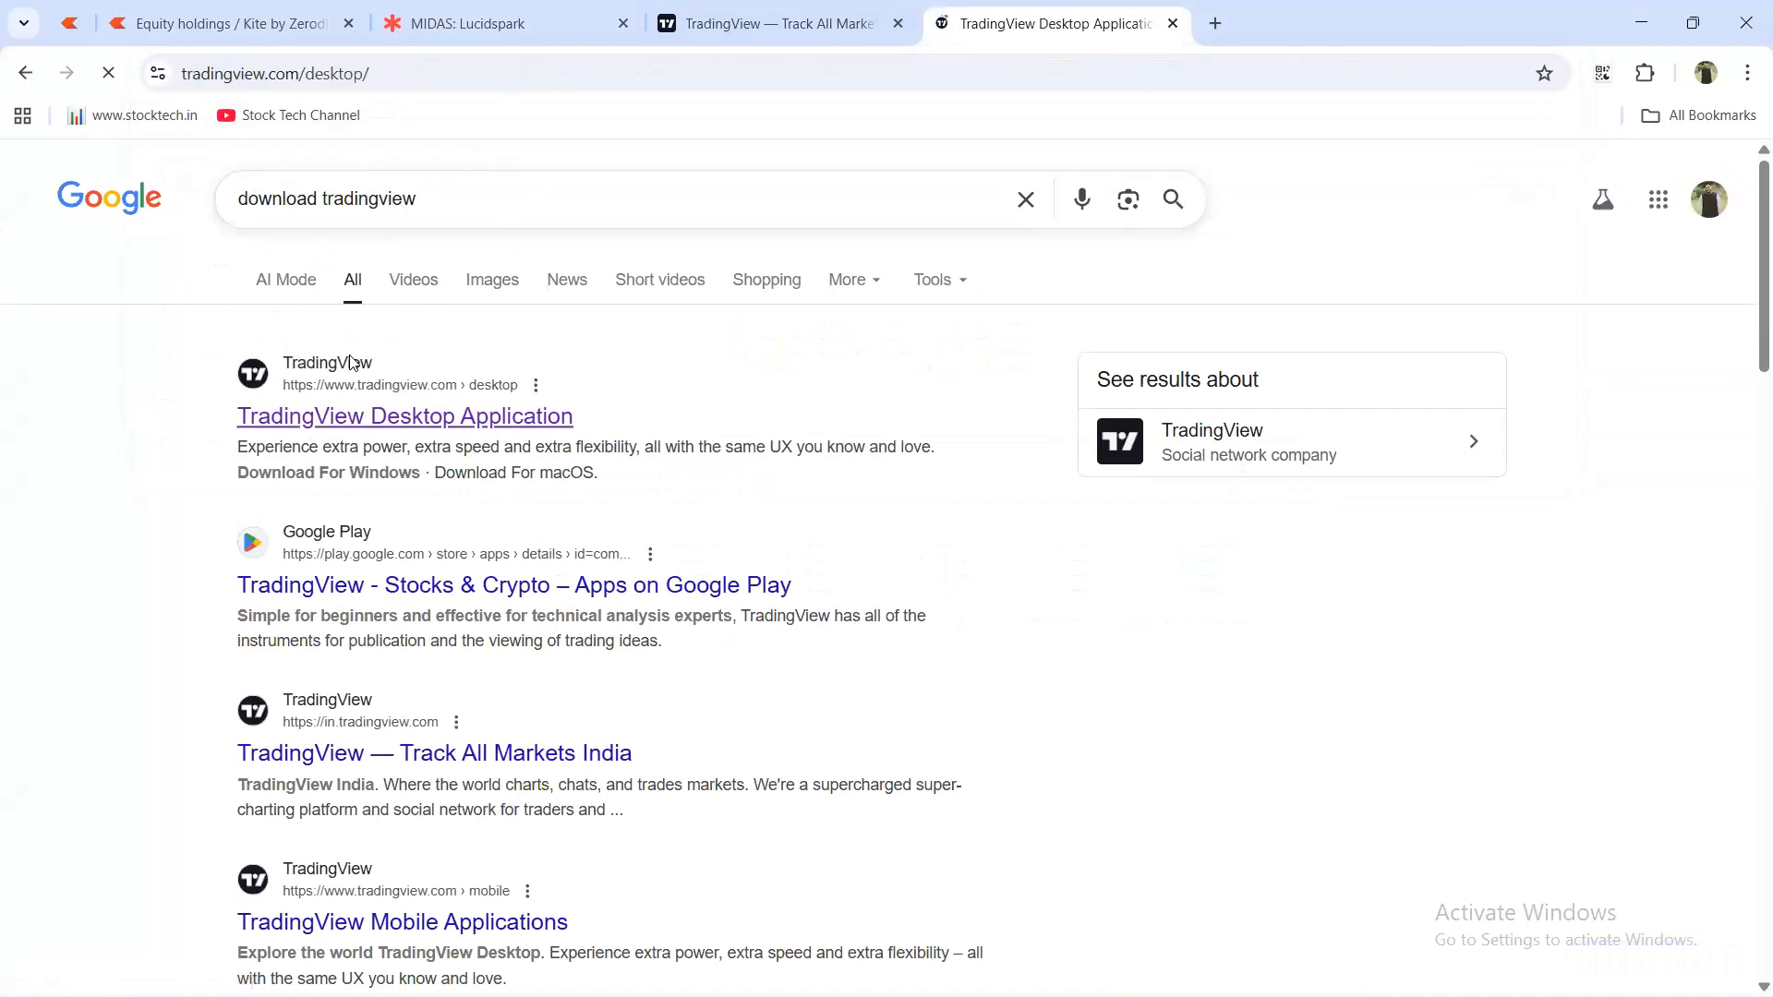
Scroll the TradingView Desktop page to review the Windows, macOS and Linux download options.
{"action": "scroll", "coordinate": [814, 624], "scroll_direction": "down", "scroll_amount": 5}
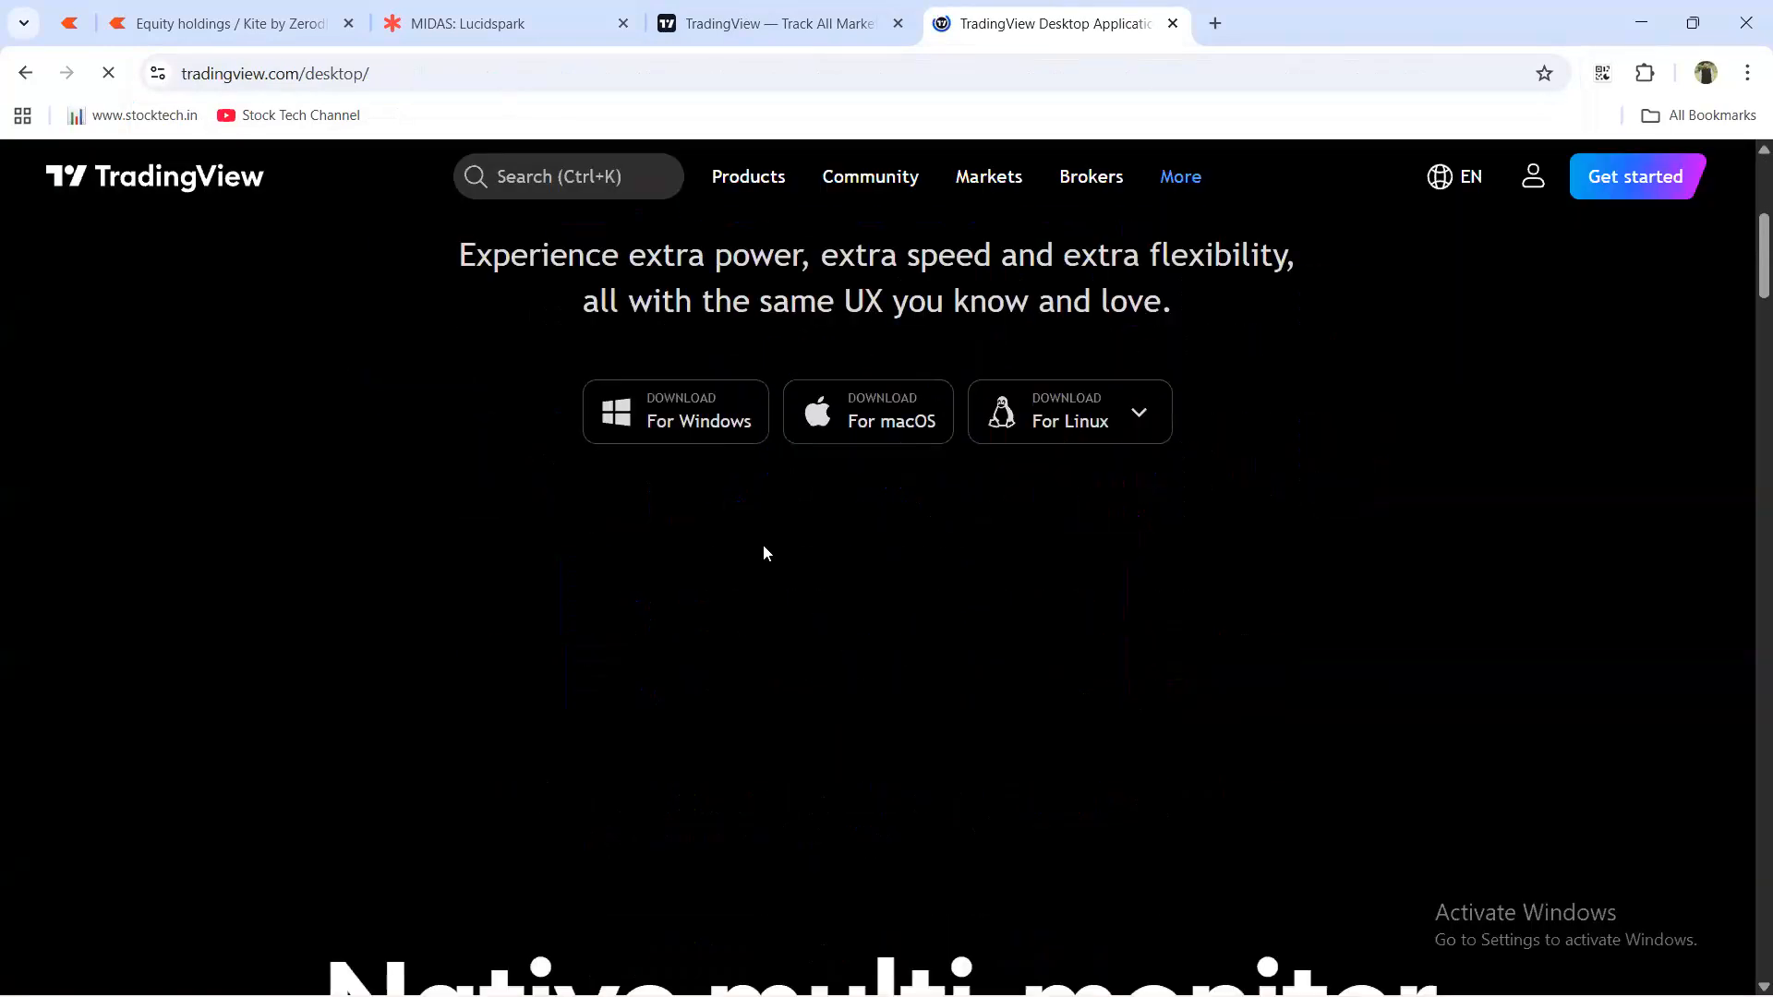
{"action": "scroll", "coordinate": [765, 549], "scroll_direction": "up", "scroll_amount": 5}
{"action": "scroll", "coordinate": [1055, 884], "scroll_direction": "down", "scroll_amount": 3}
{"action": "scroll", "coordinate": [1055, 883], "scroll_direction": "down", "scroll_amount": 2}
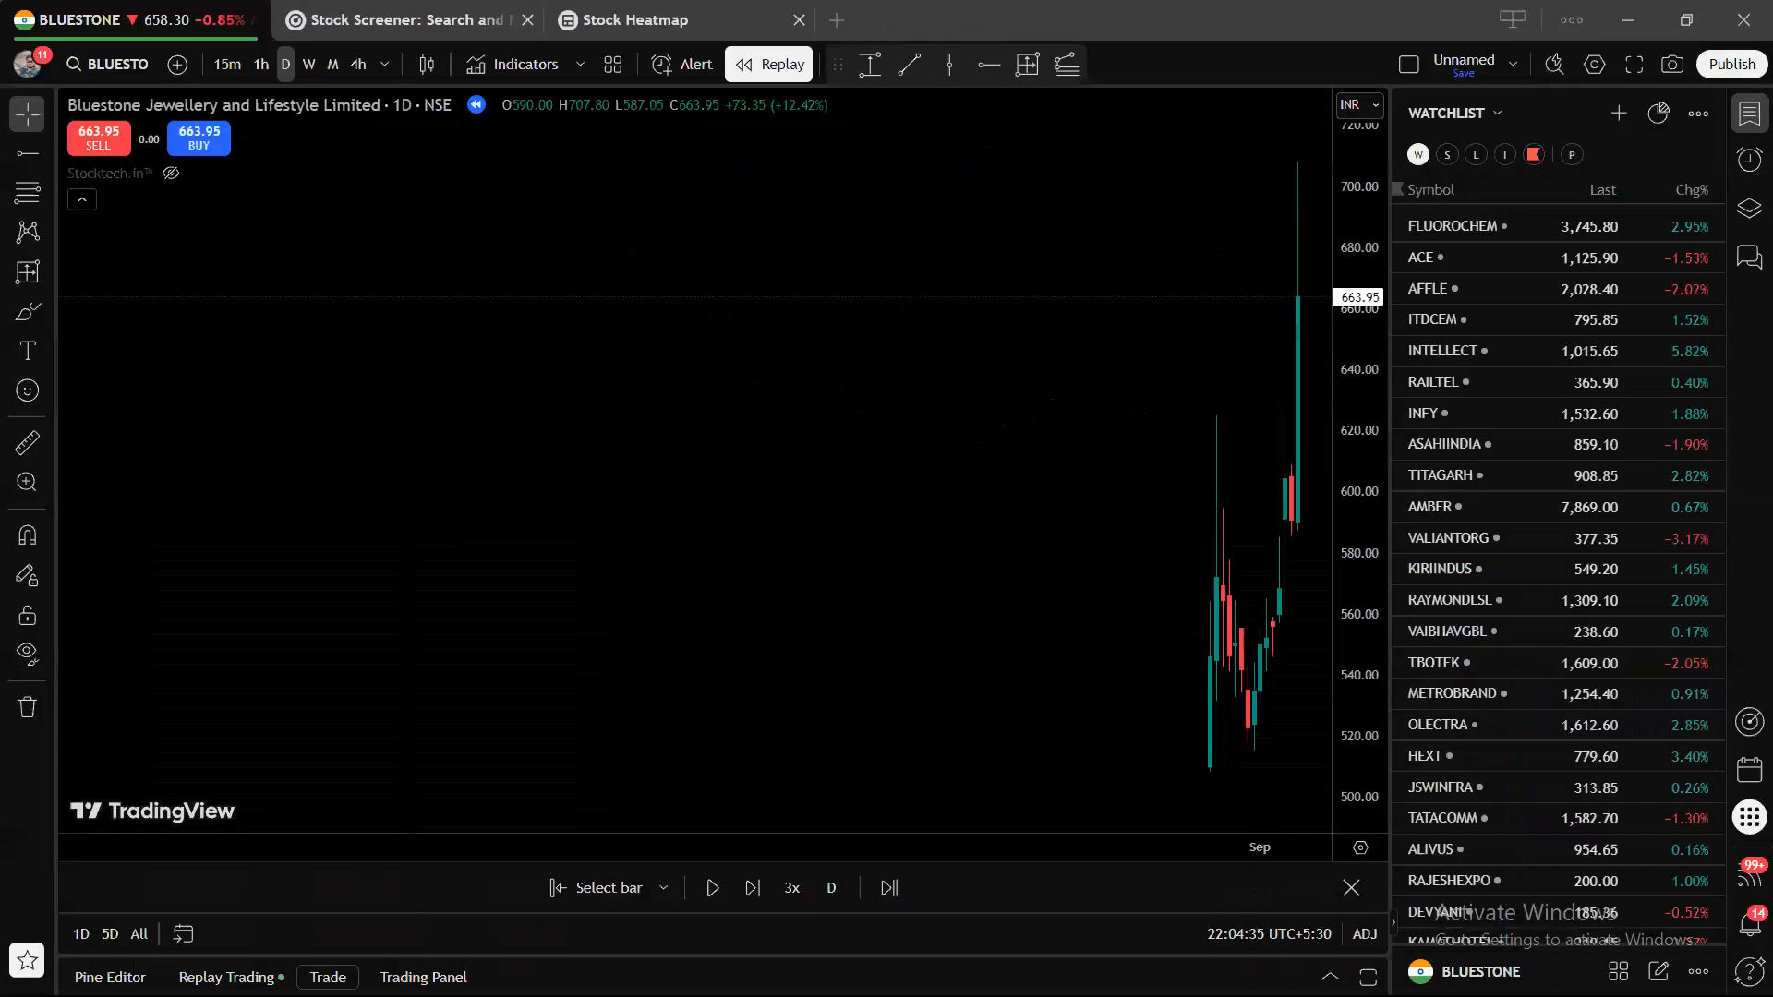
Switch back to Chrome's 'TradingView — Track All Markets' home page tab.
{"action": "key", "text": "alt+Tab"}
{"action": "key", "text": "alt+Tab"}
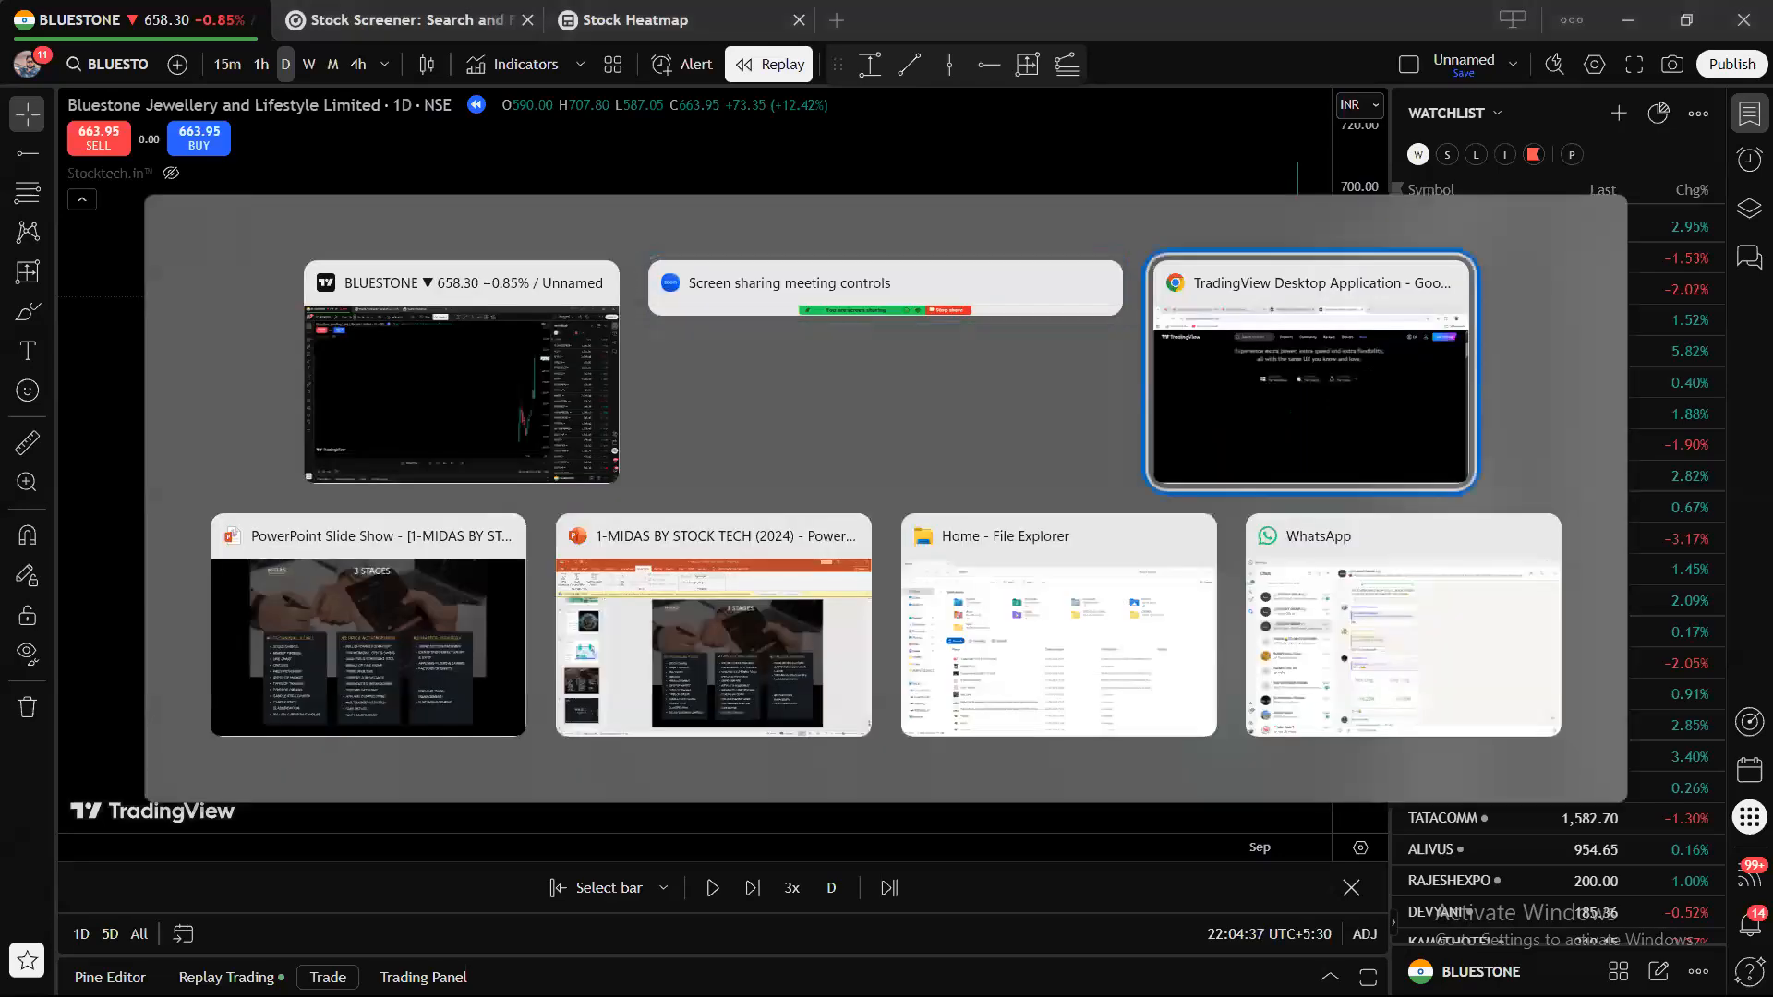
{"action": "left_click", "coordinate": [680, 43]}
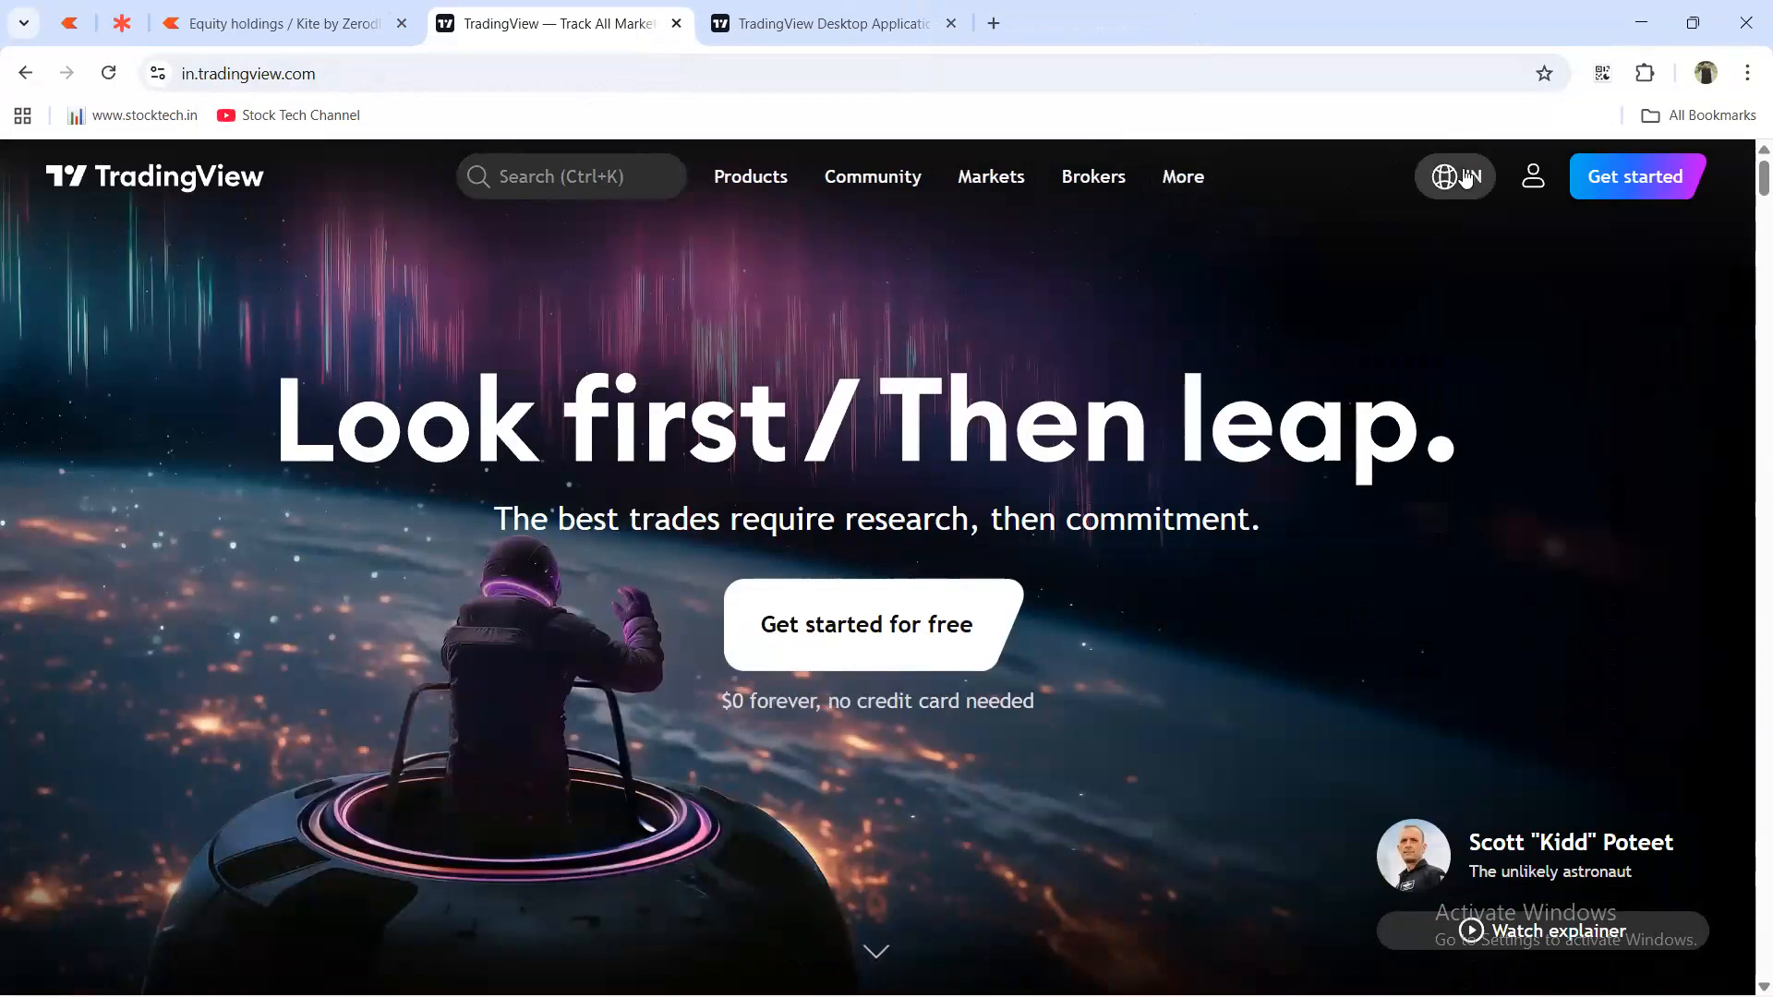
Go through the language and account menus to Get started, loading the ₹0 free-plan pricing page.
{"action": "left_click", "coordinate": [1466, 177]}
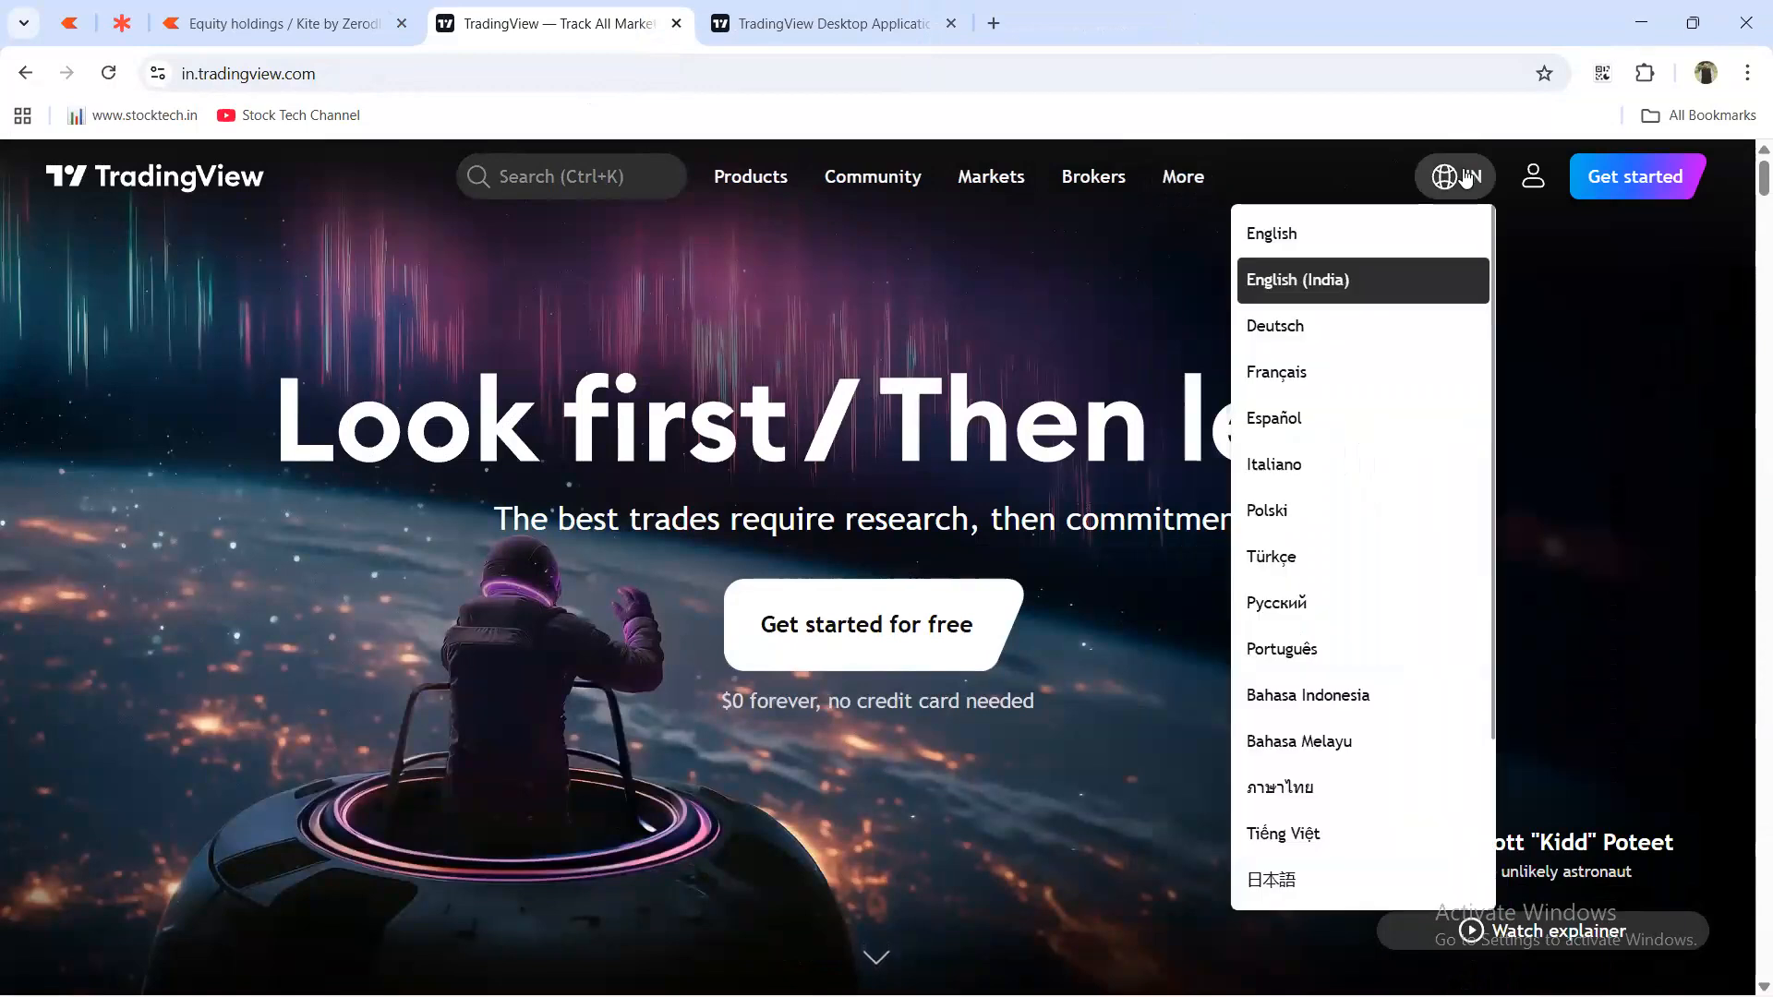
{"action": "left_click", "coordinate": [1535, 180]}
{"action": "left_click", "coordinate": [1604, 189]}
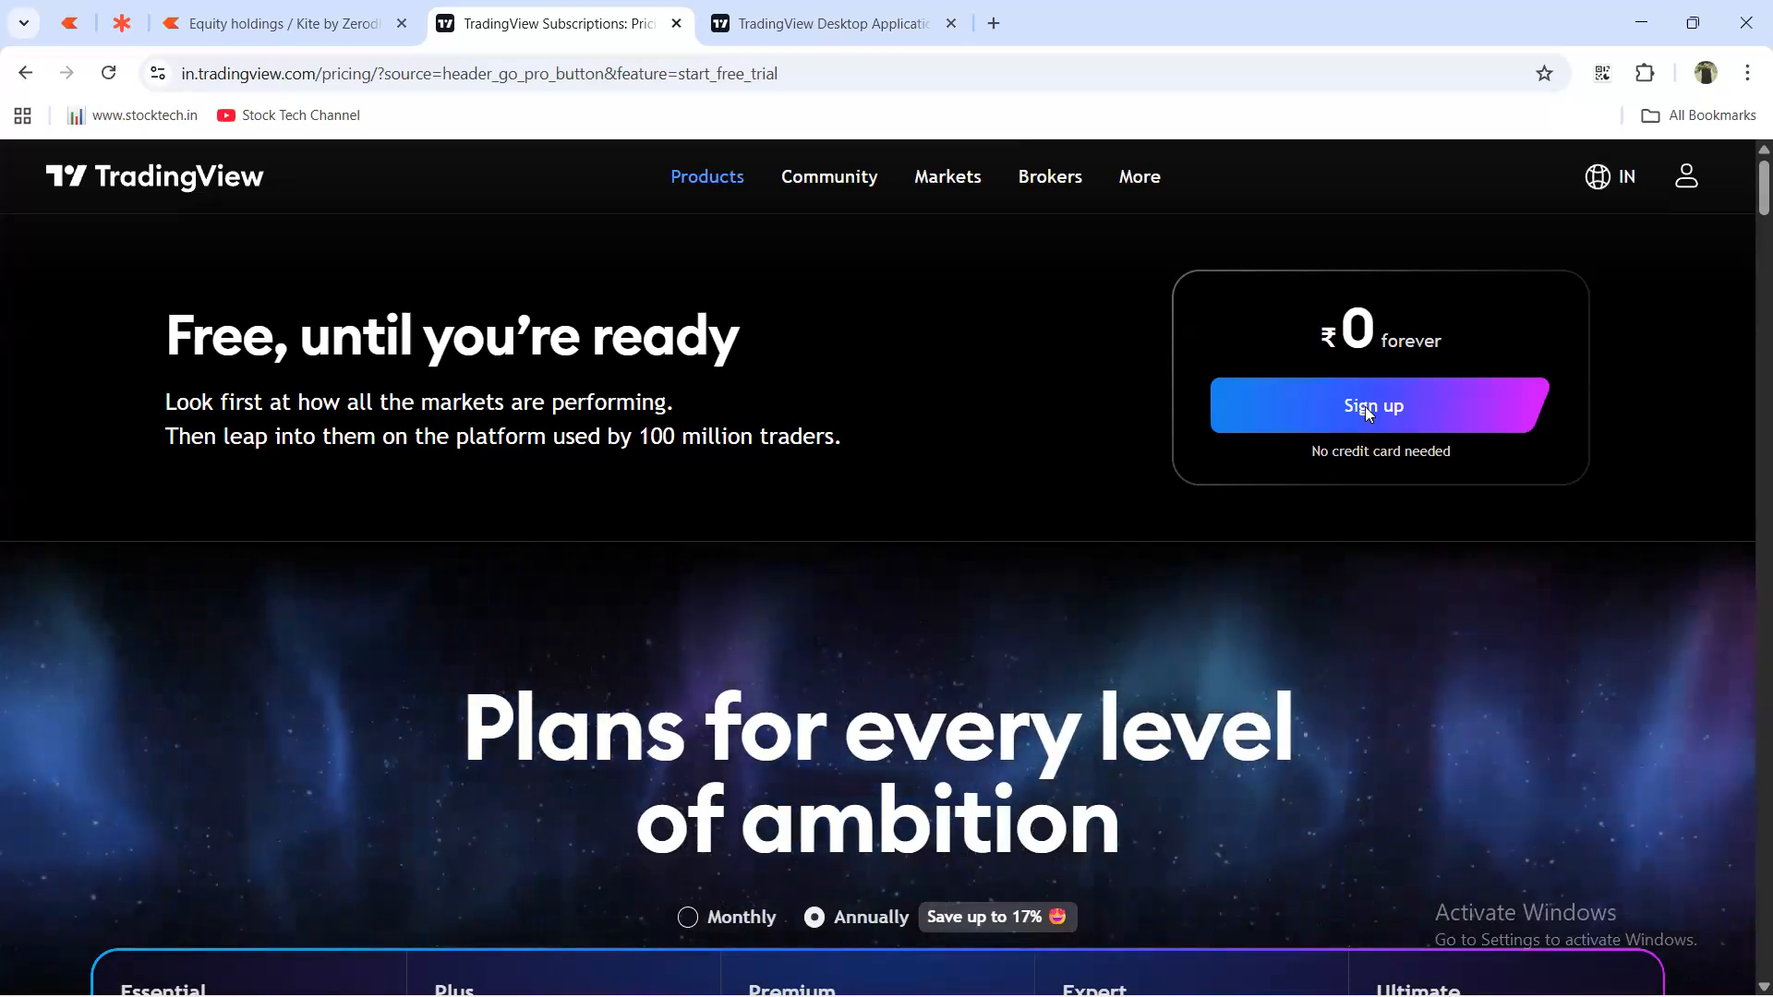
Sign up for TradingView with a Google account, dismissing the blank popup and confirming the account.
{"action": "left_click", "coordinate": [1456, 408]}
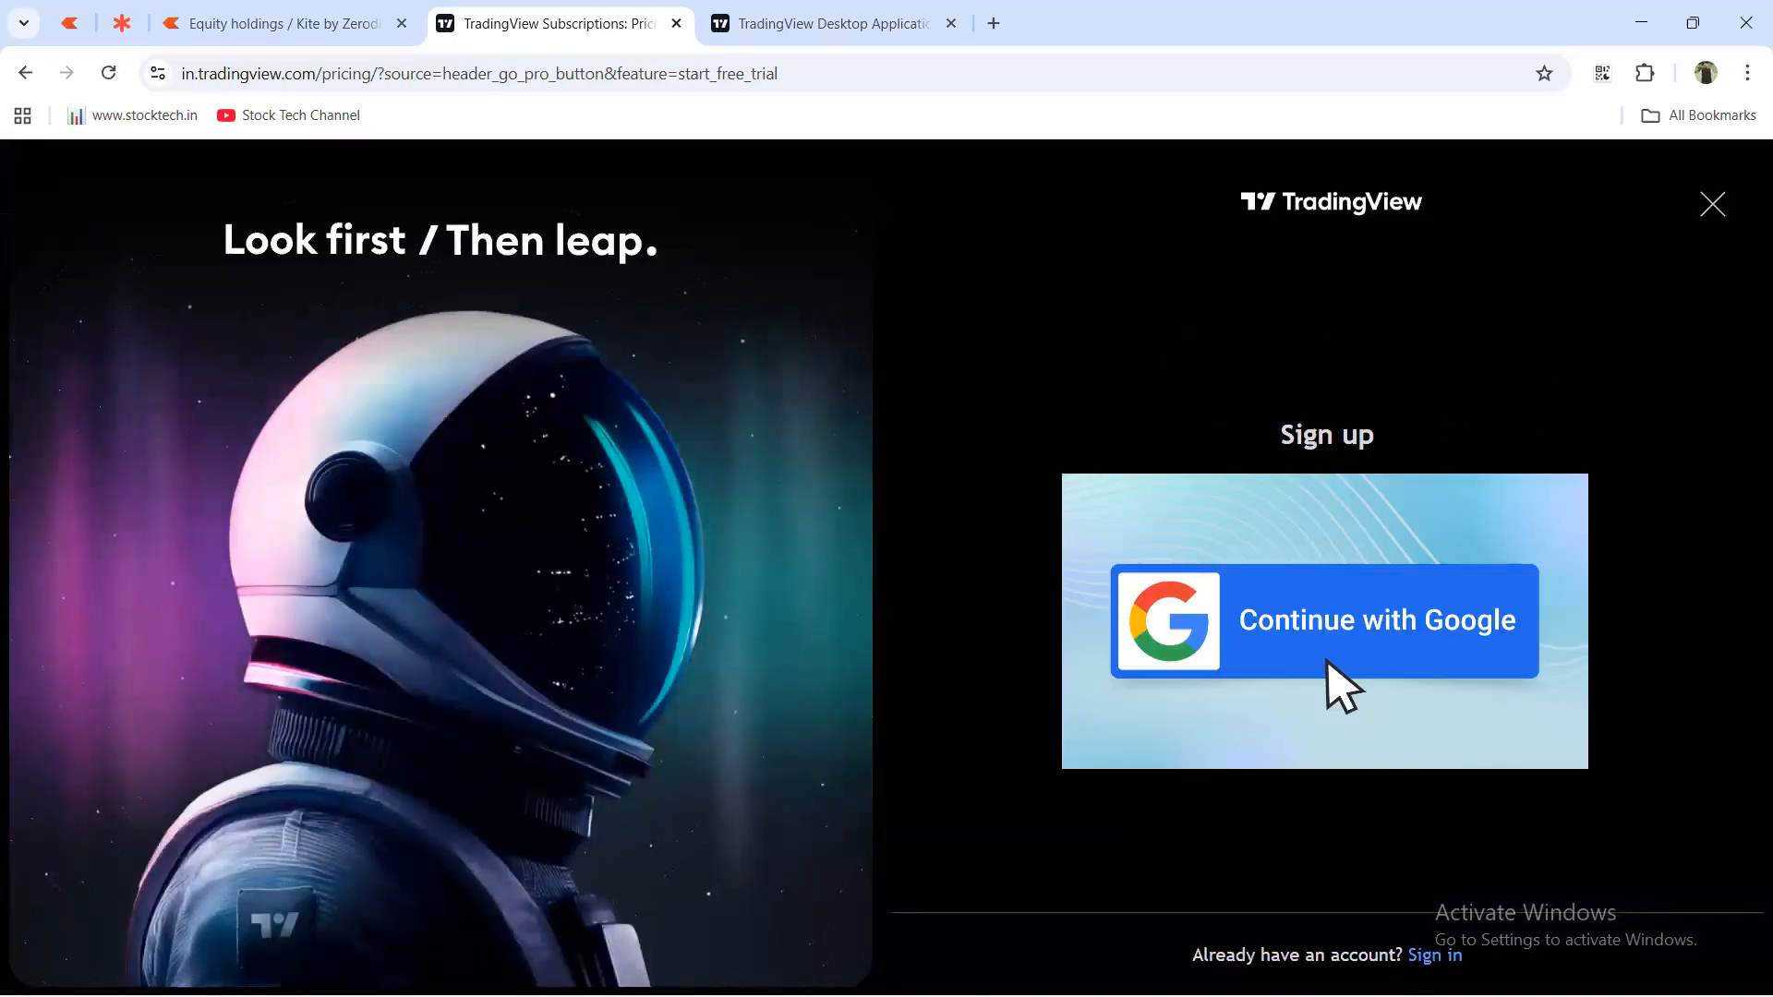
{"action": "left_click", "coordinate": [1326, 535]}
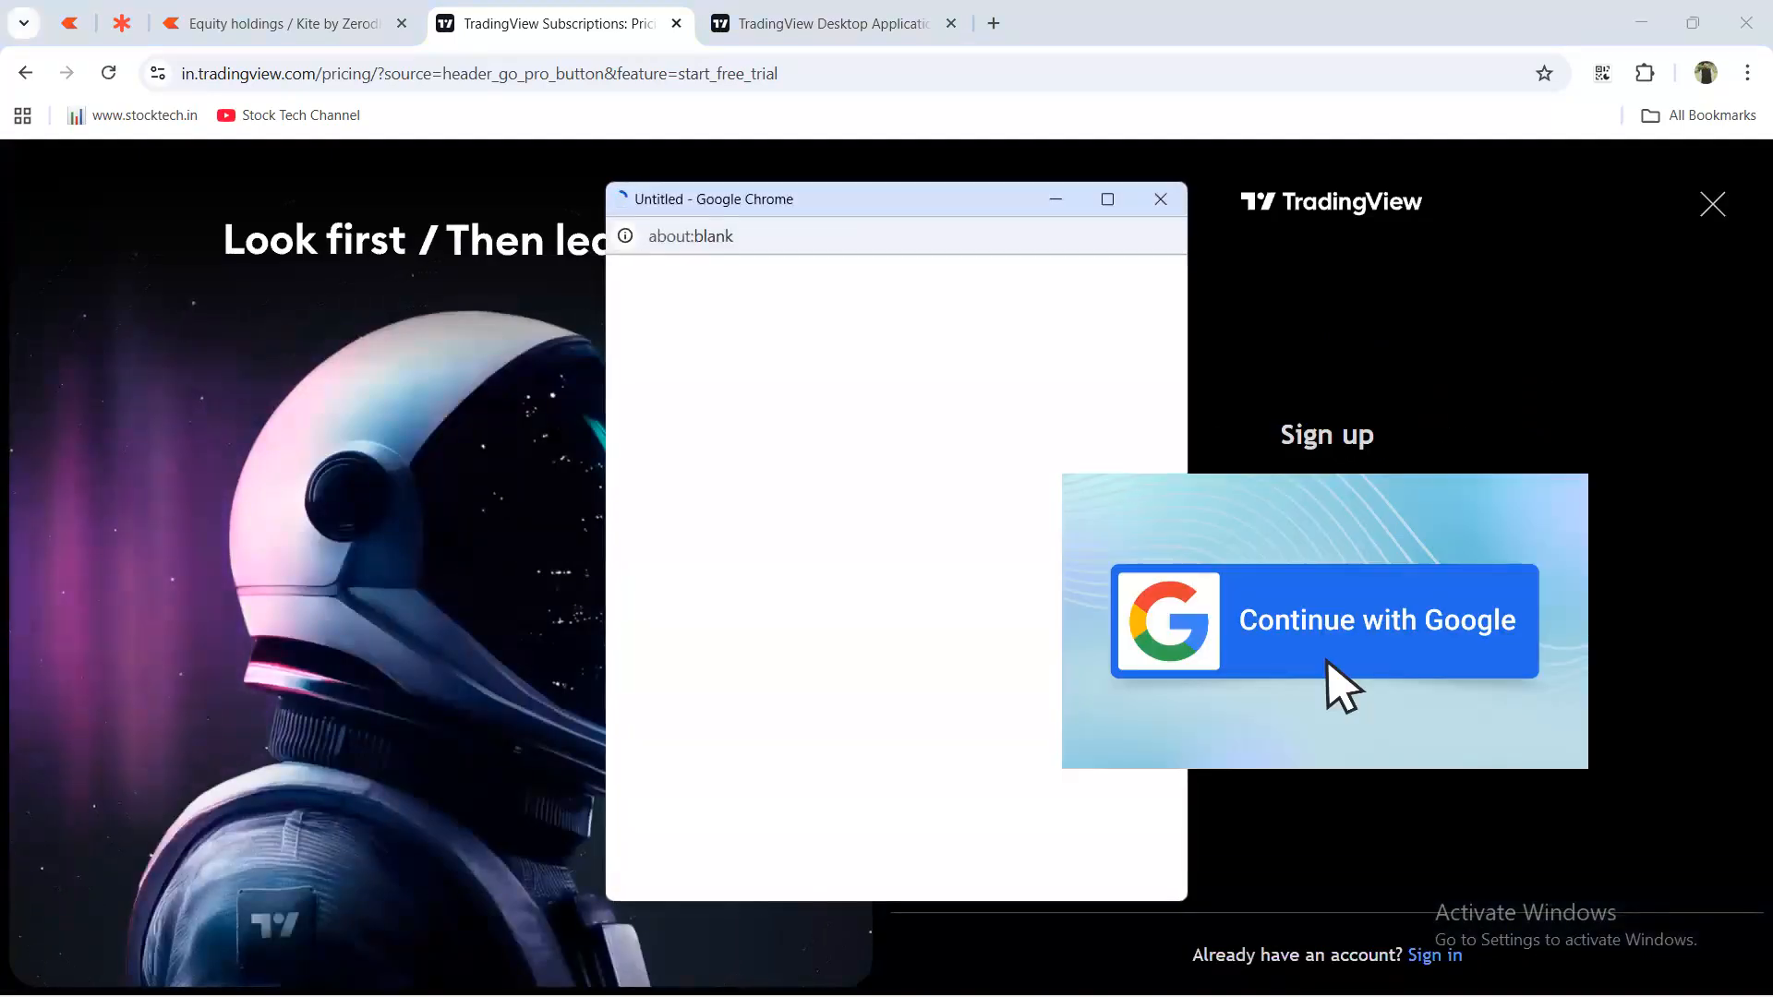
{"action": "left_click", "coordinate": [1160, 201]}
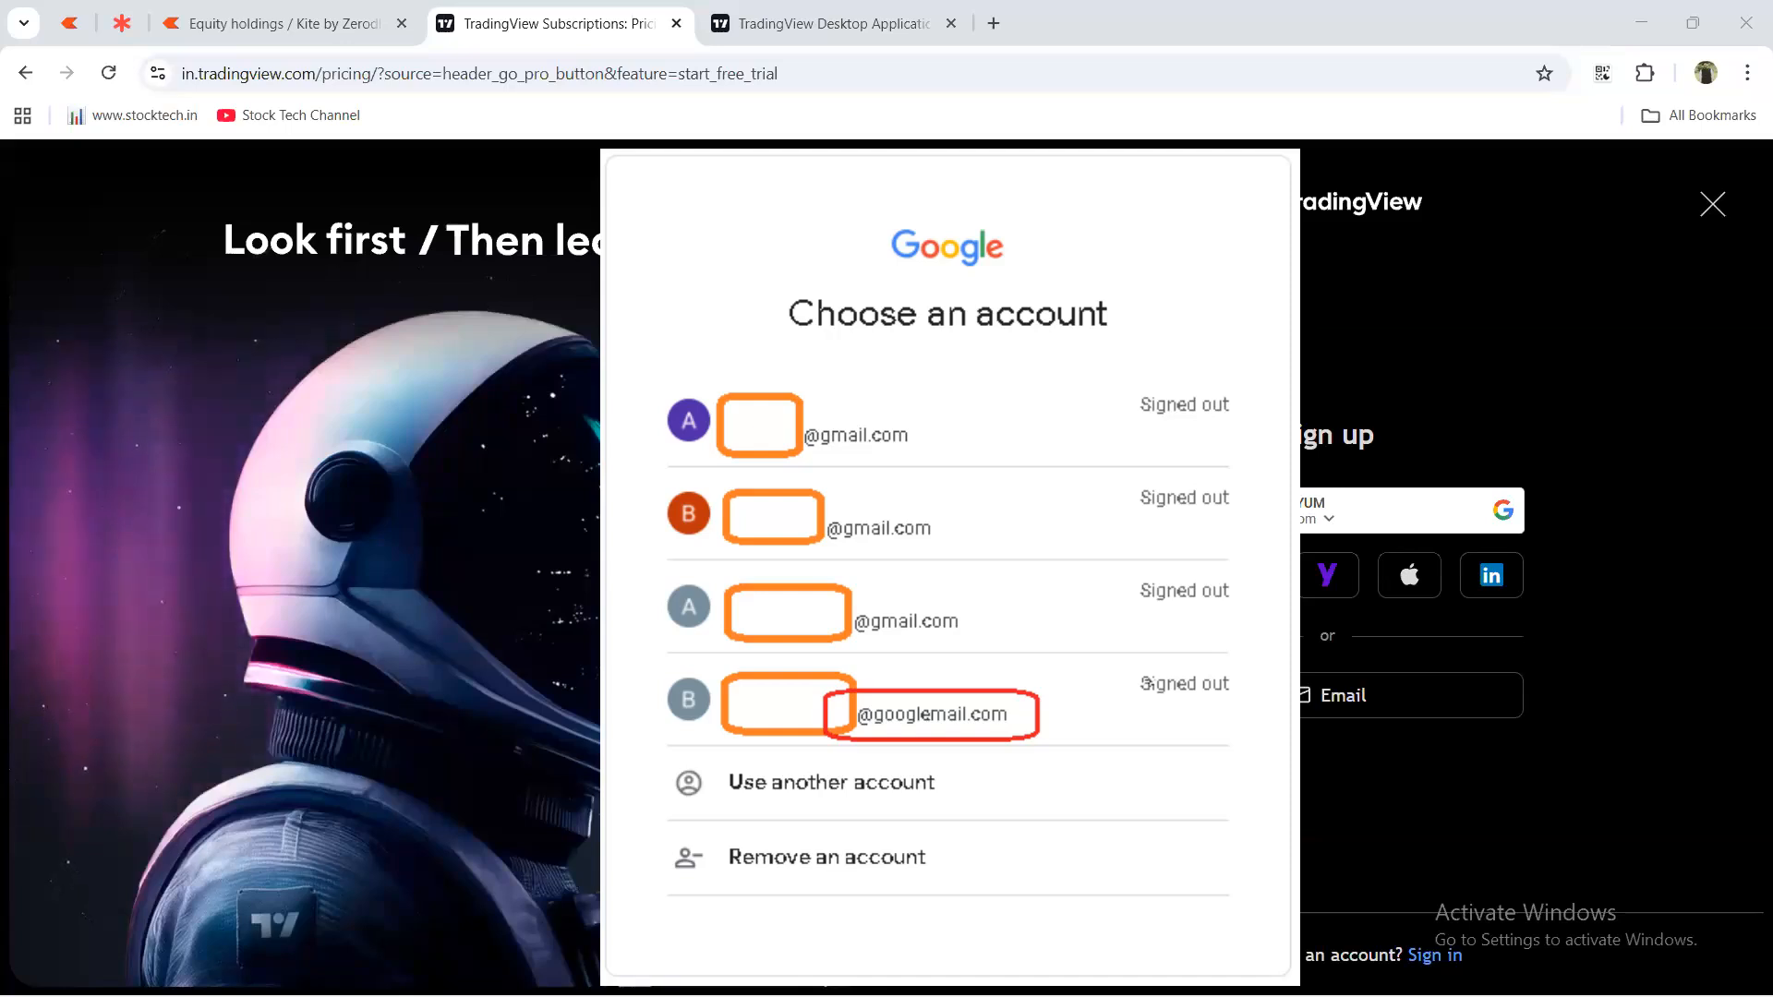
{"action": "left_click", "coordinate": [982, 779]}
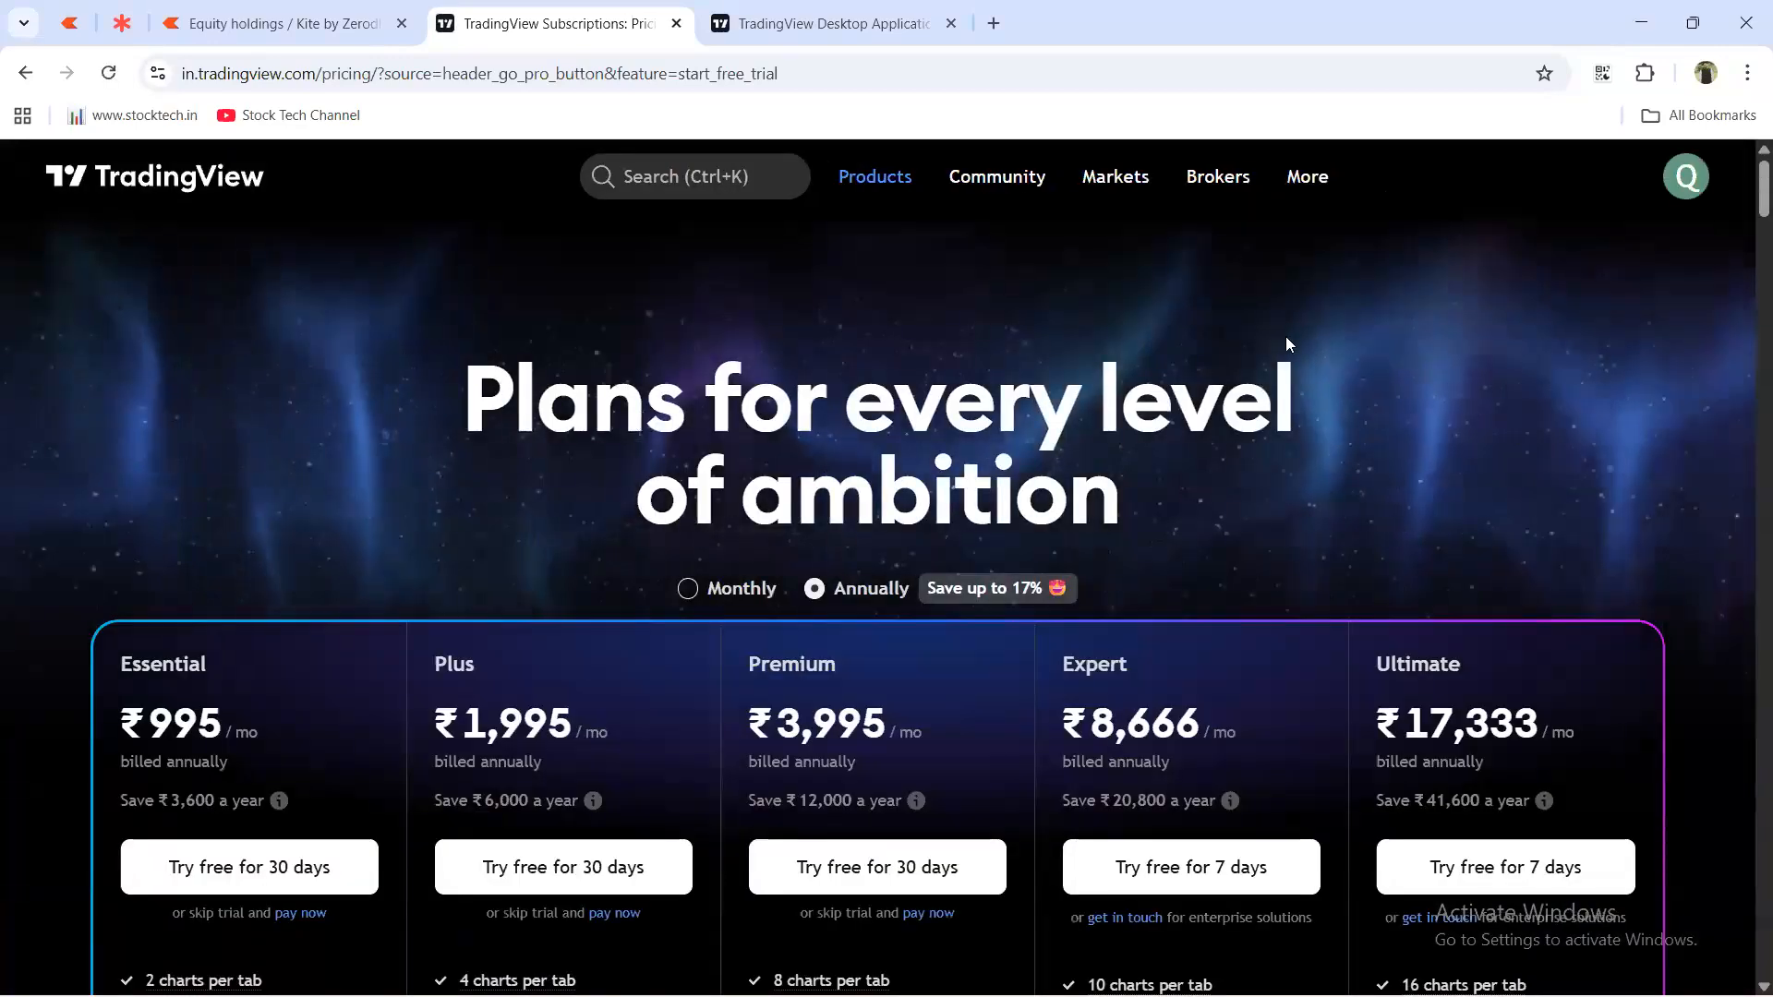
Review the plan feature lists and switch to monthly billing, Essential ₹1,295 up to Ultimate ₹20,799.
{"action": "scroll", "coordinate": [1189, 462], "scroll_direction": "down", "scroll_amount": 5}
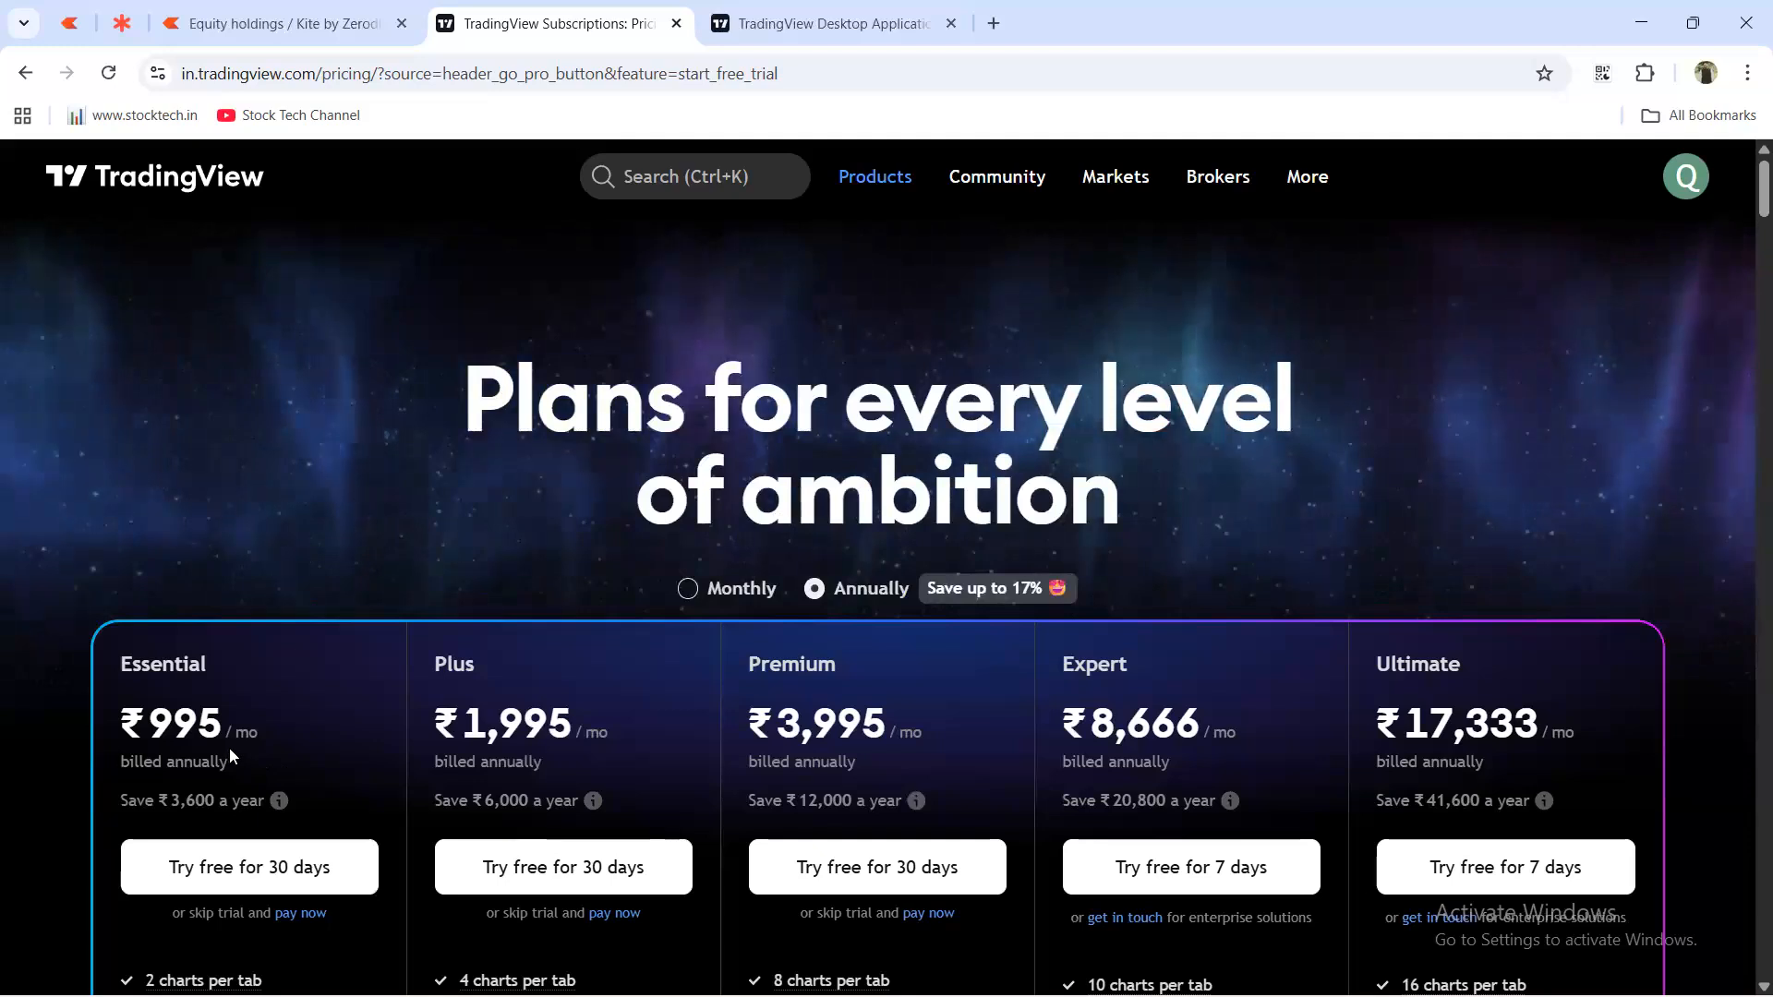
{"action": "scroll", "coordinate": [231, 745], "scroll_direction": "down", "scroll_amount": 15}
{"action": "scroll", "coordinate": [399, 554], "scroll_direction": "up", "scroll_amount": 4}
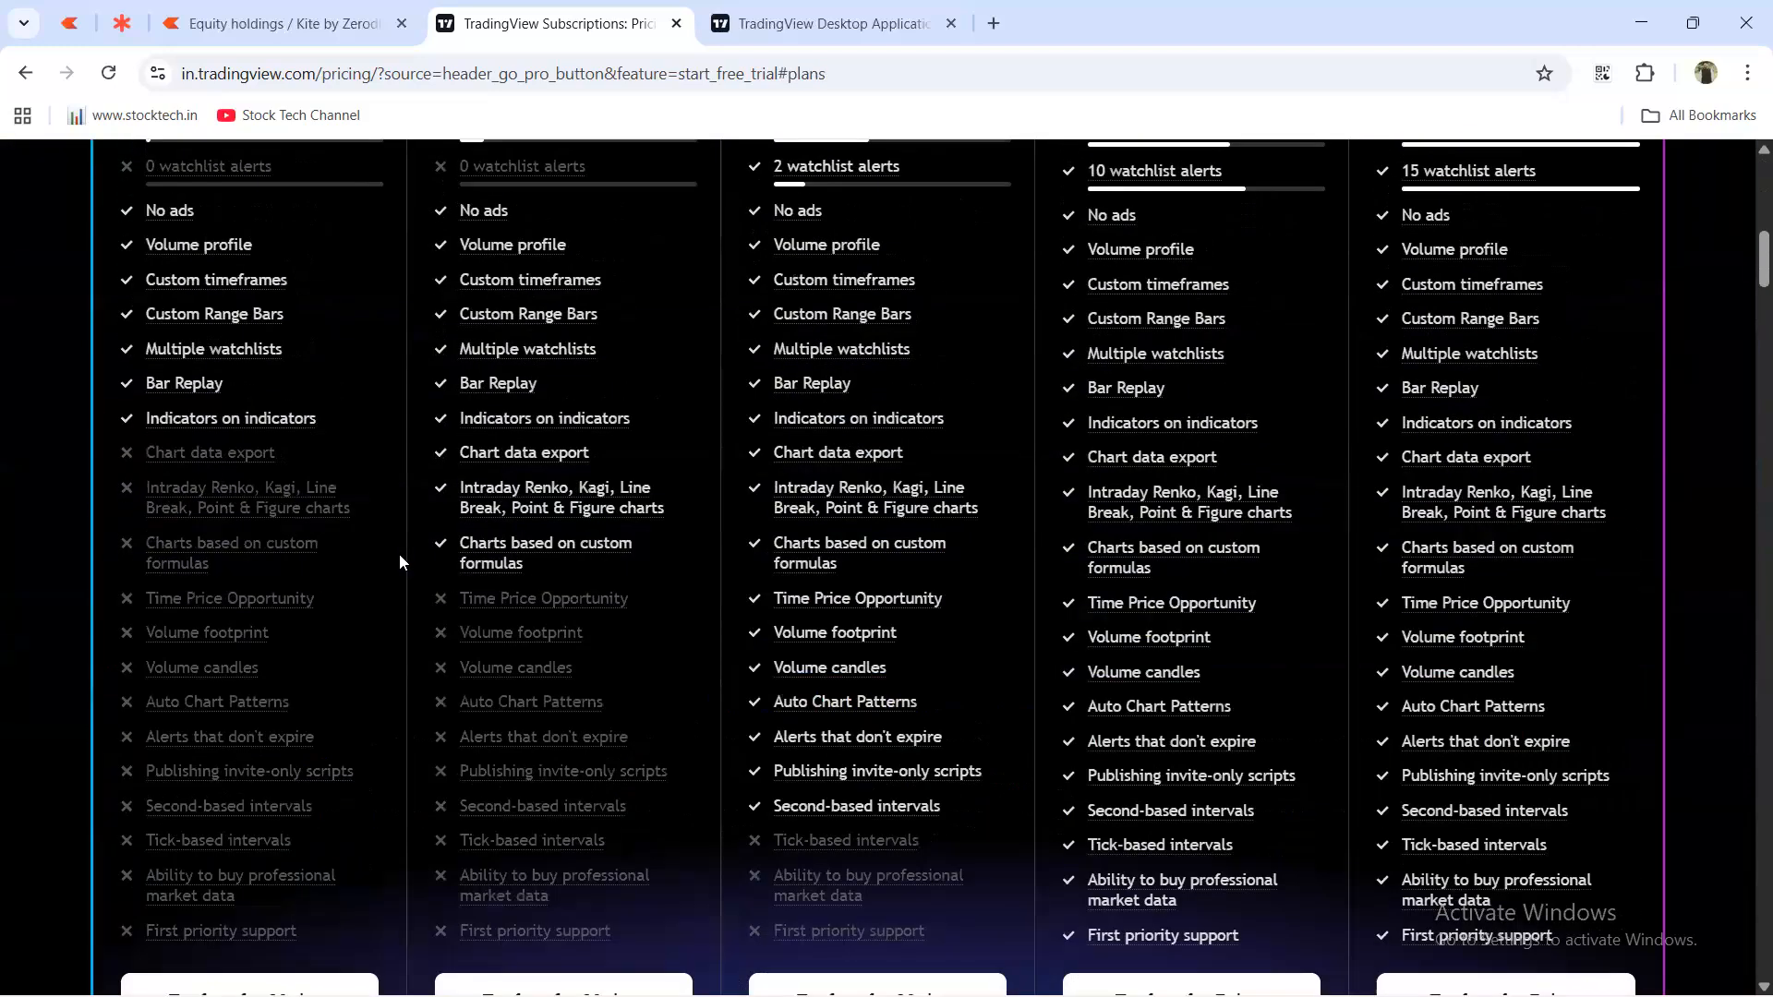
{"action": "scroll", "coordinate": [379, 558], "scroll_direction": "down", "scroll_amount": 6}
{"action": "scroll", "coordinate": [305, 485], "scroll_direction": "up", "scroll_amount": 15}
{"action": "scroll", "coordinate": [306, 513], "scroll_direction": "down", "scroll_amount": 9}
{"action": "scroll", "coordinate": [305, 512], "scroll_direction": "up", "scroll_amount": 10}
{"action": "scroll", "coordinate": [306, 514], "scroll_direction": "down", "scroll_amount": 5}
{"action": "scroll", "coordinate": [305, 514], "scroll_direction": "up", "scroll_amount": 5}
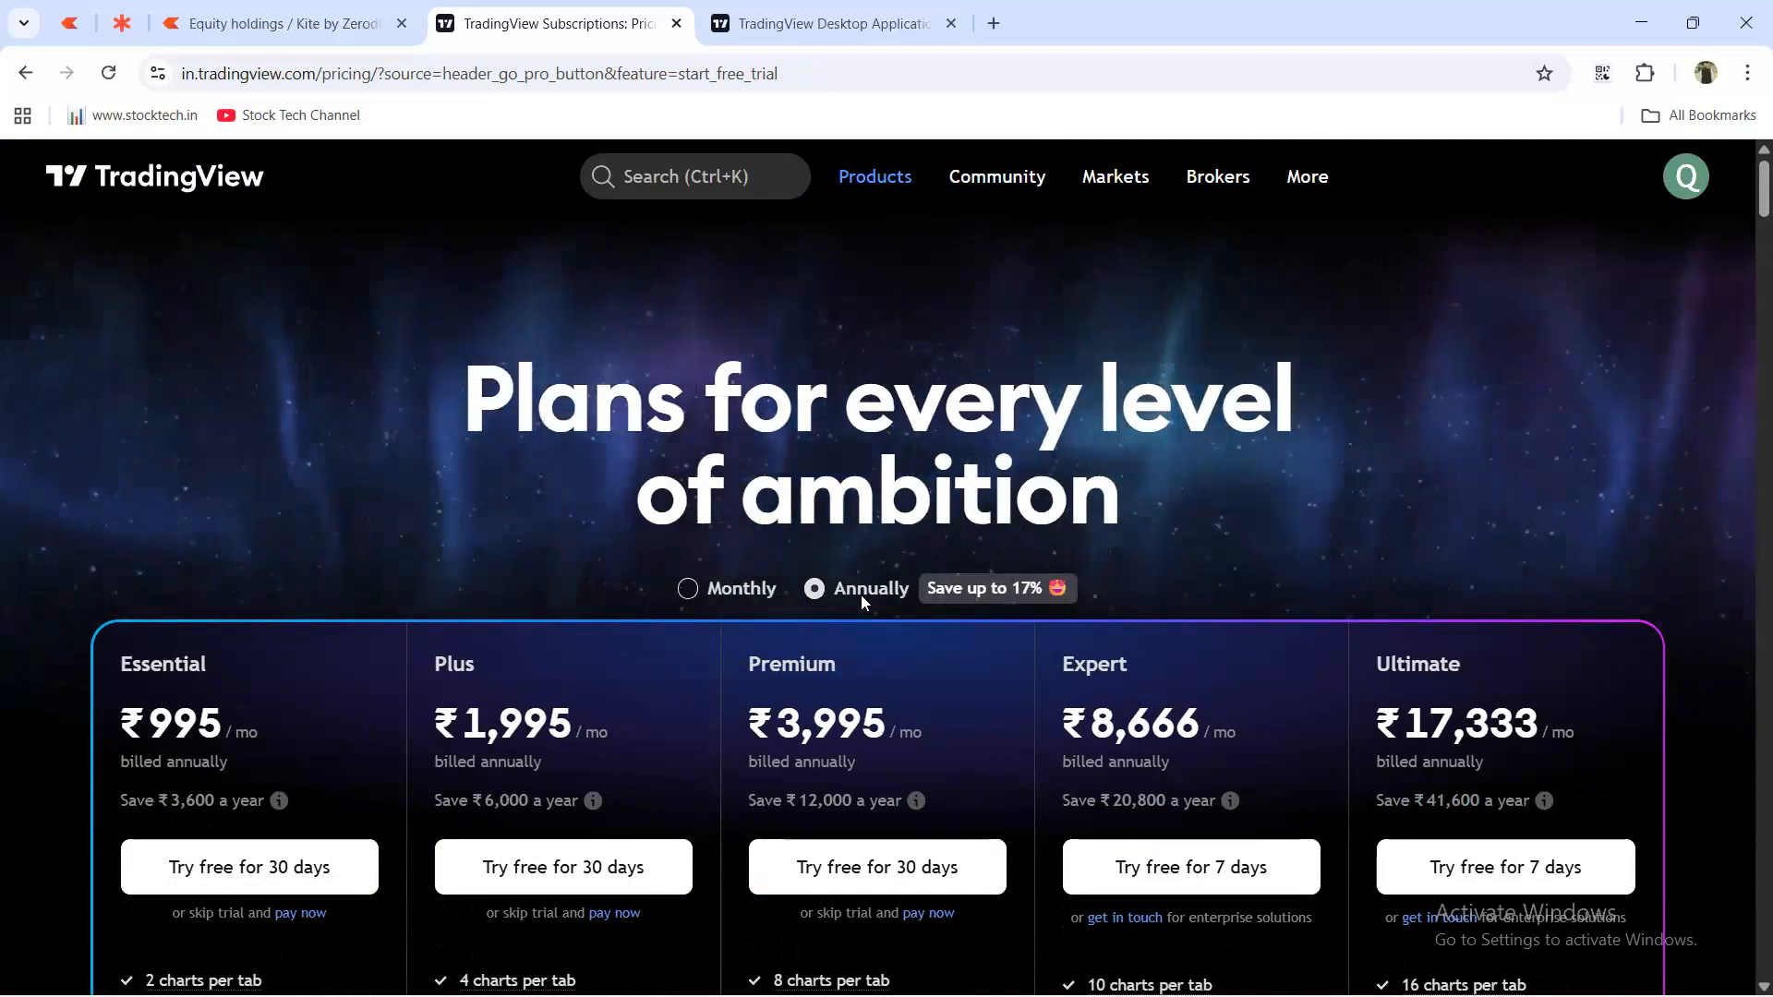
{"action": "left_click", "coordinate": [761, 595]}
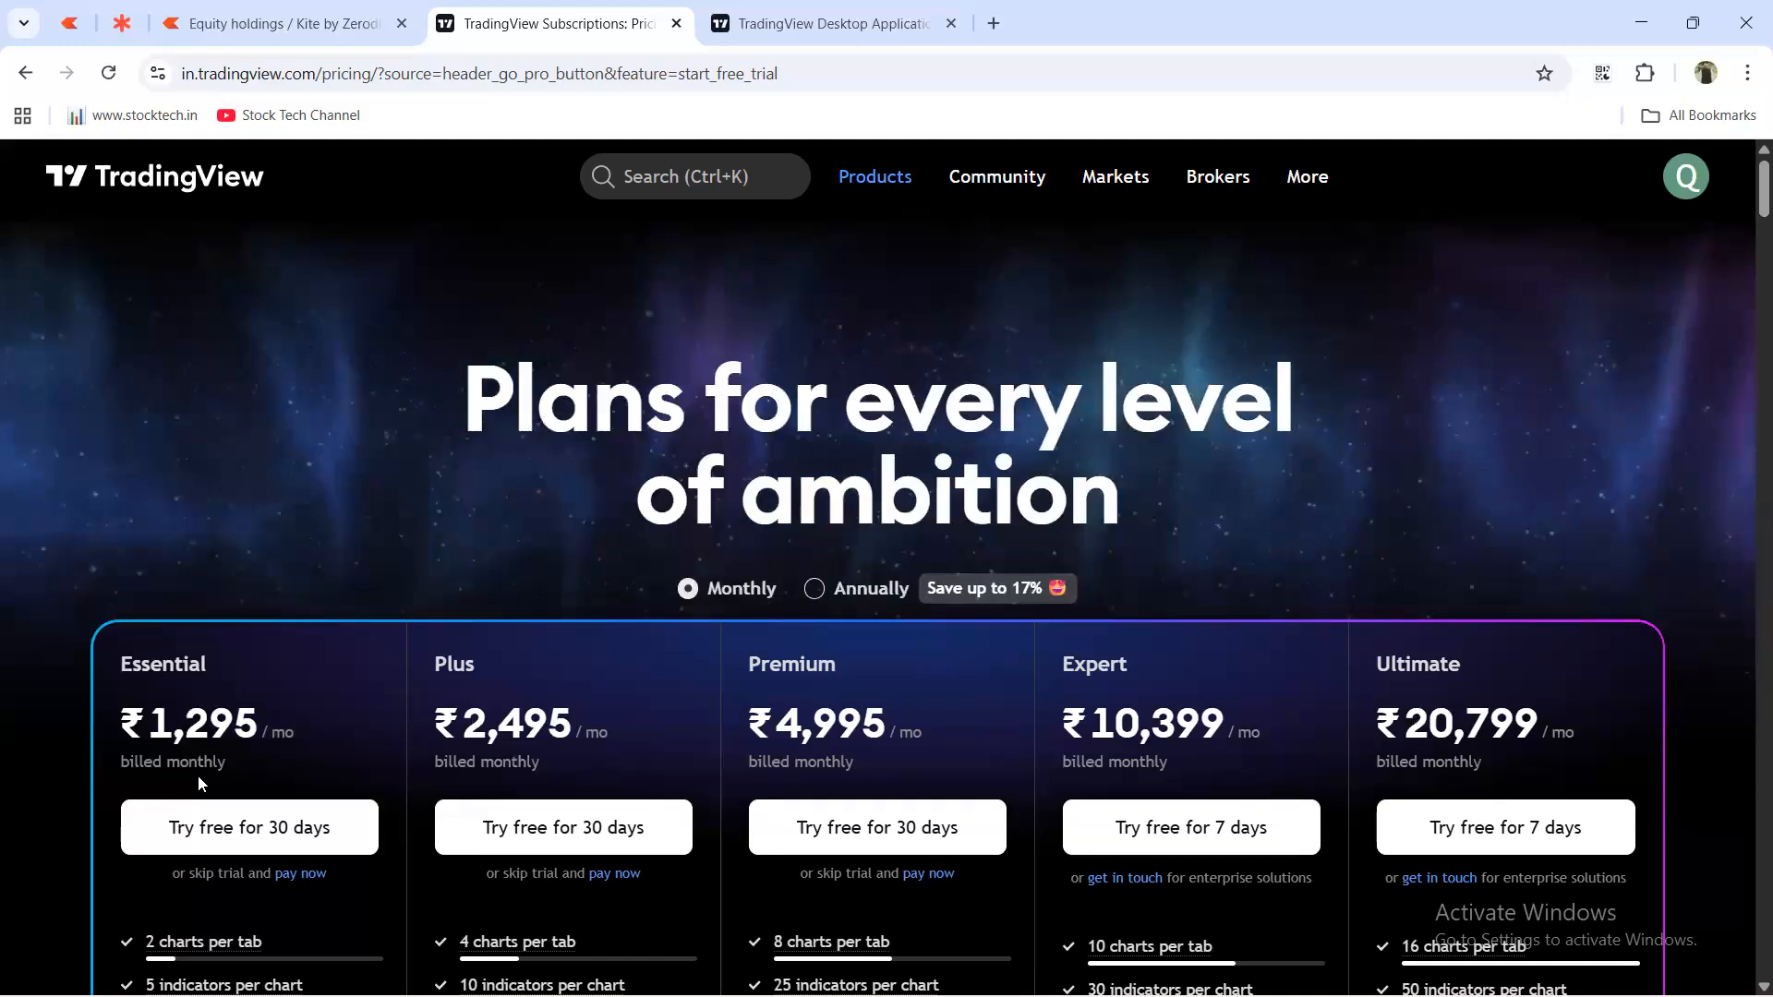
Start the Essential 30-day free trial and autofill the billing name, address and state.
{"action": "left_click", "coordinate": [229, 830]}
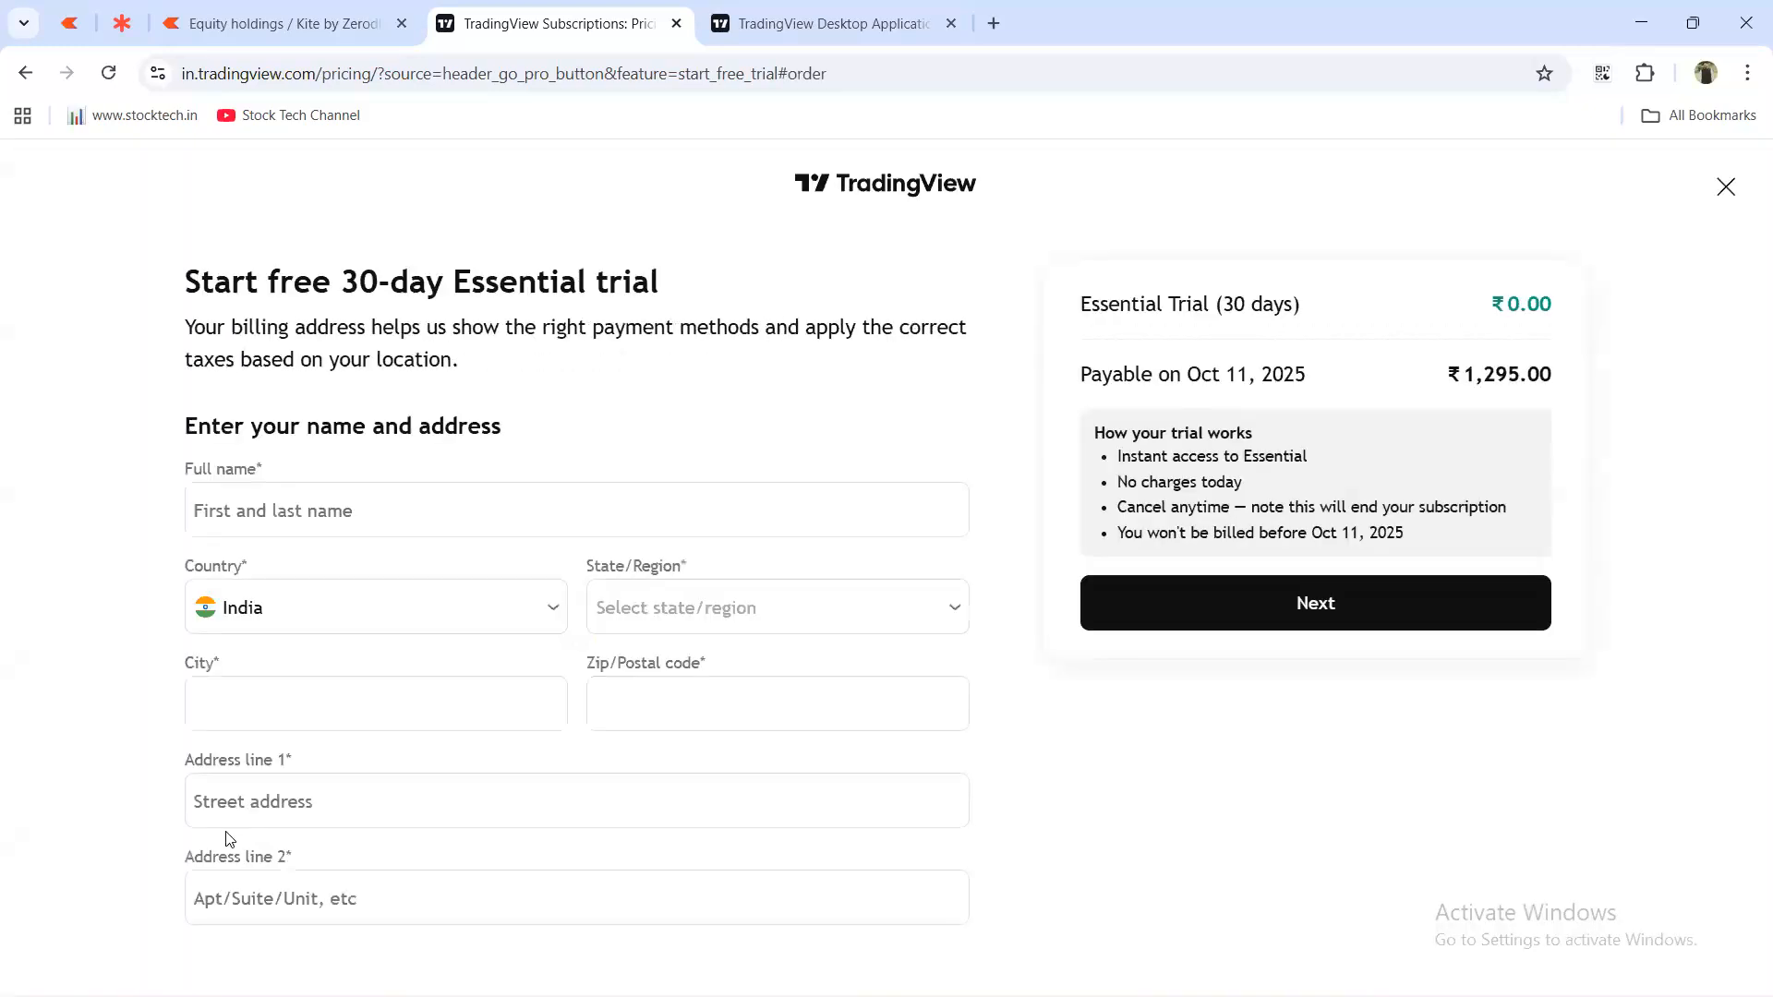
{"action": "left_click", "coordinate": [543, 524]}
{"action": "type", "text": "qa"}
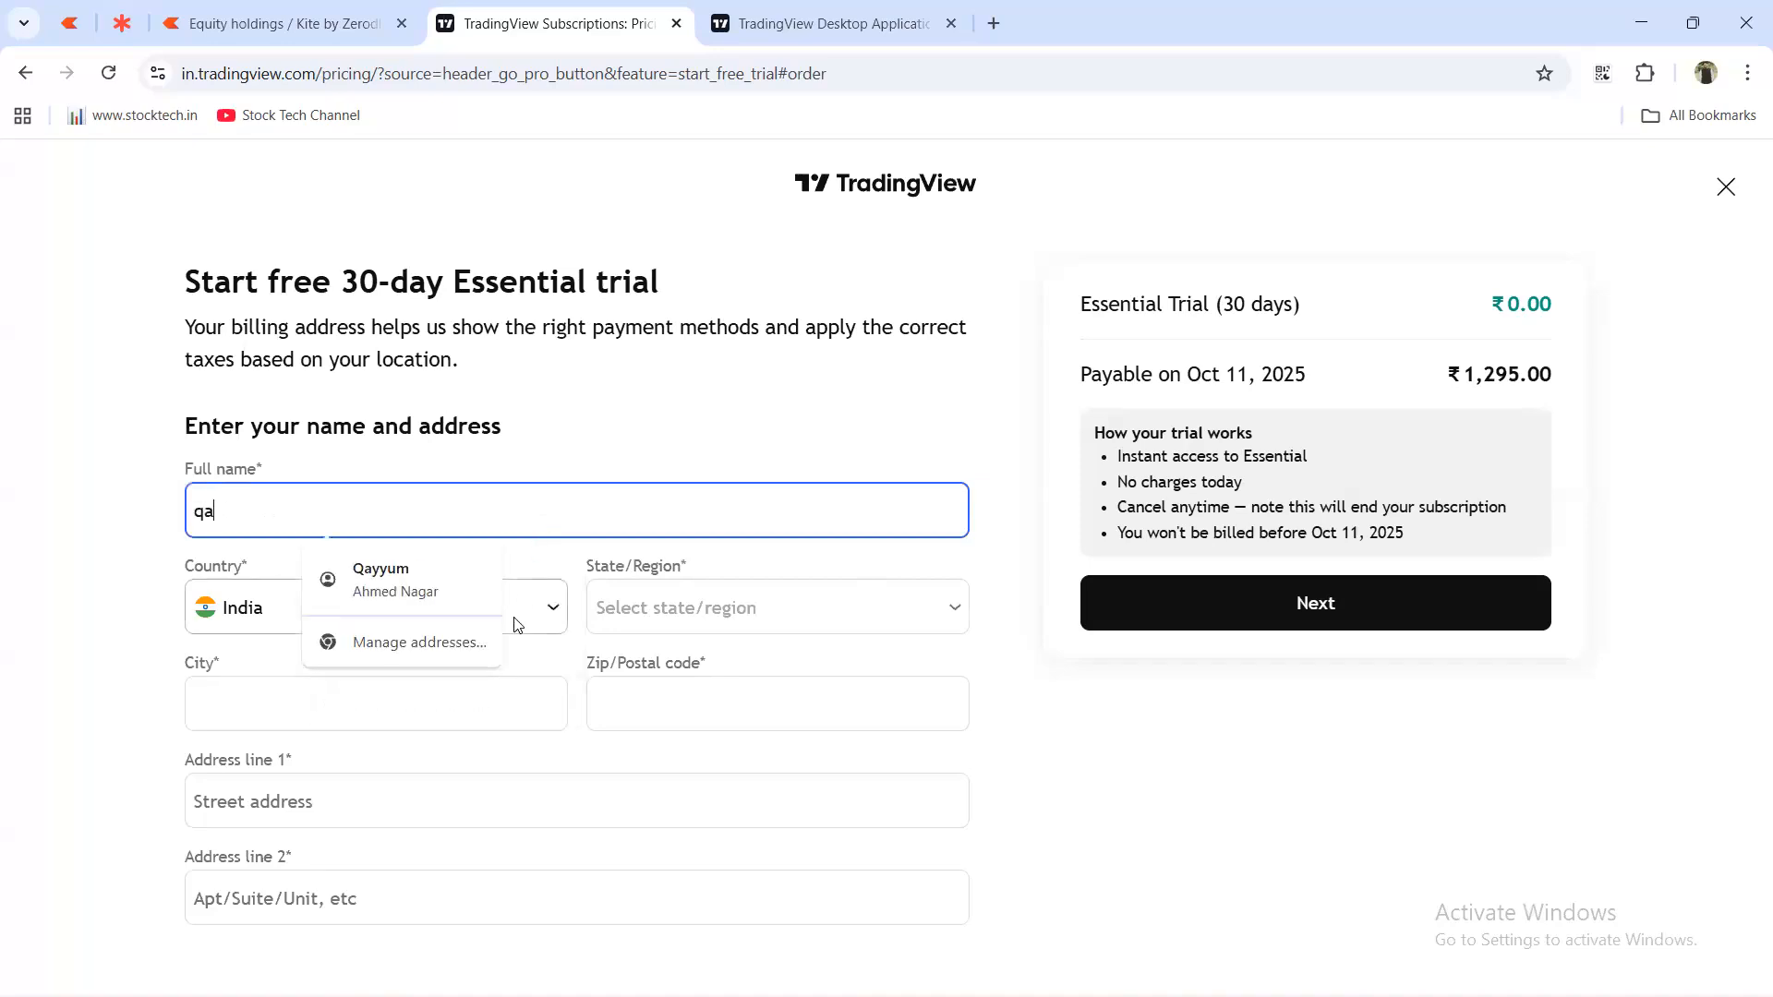
{"action": "left_click", "coordinate": [466, 595]}
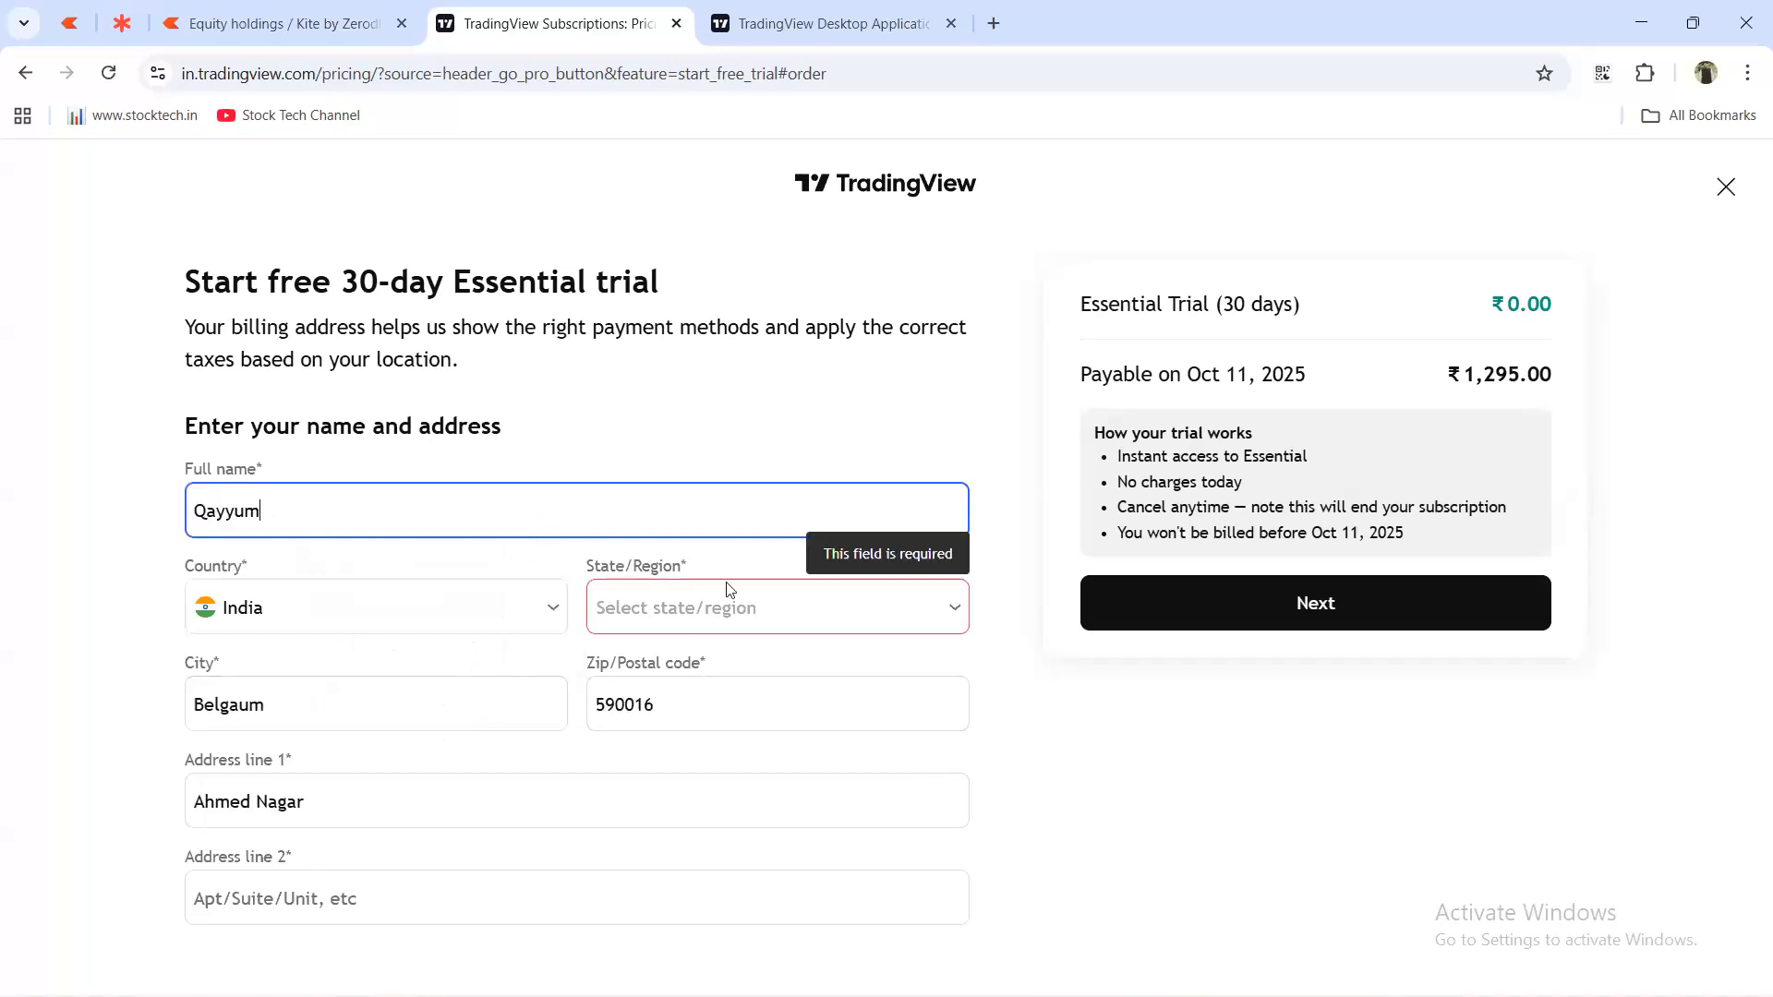
{"action": "left_click", "coordinate": [716, 606]}
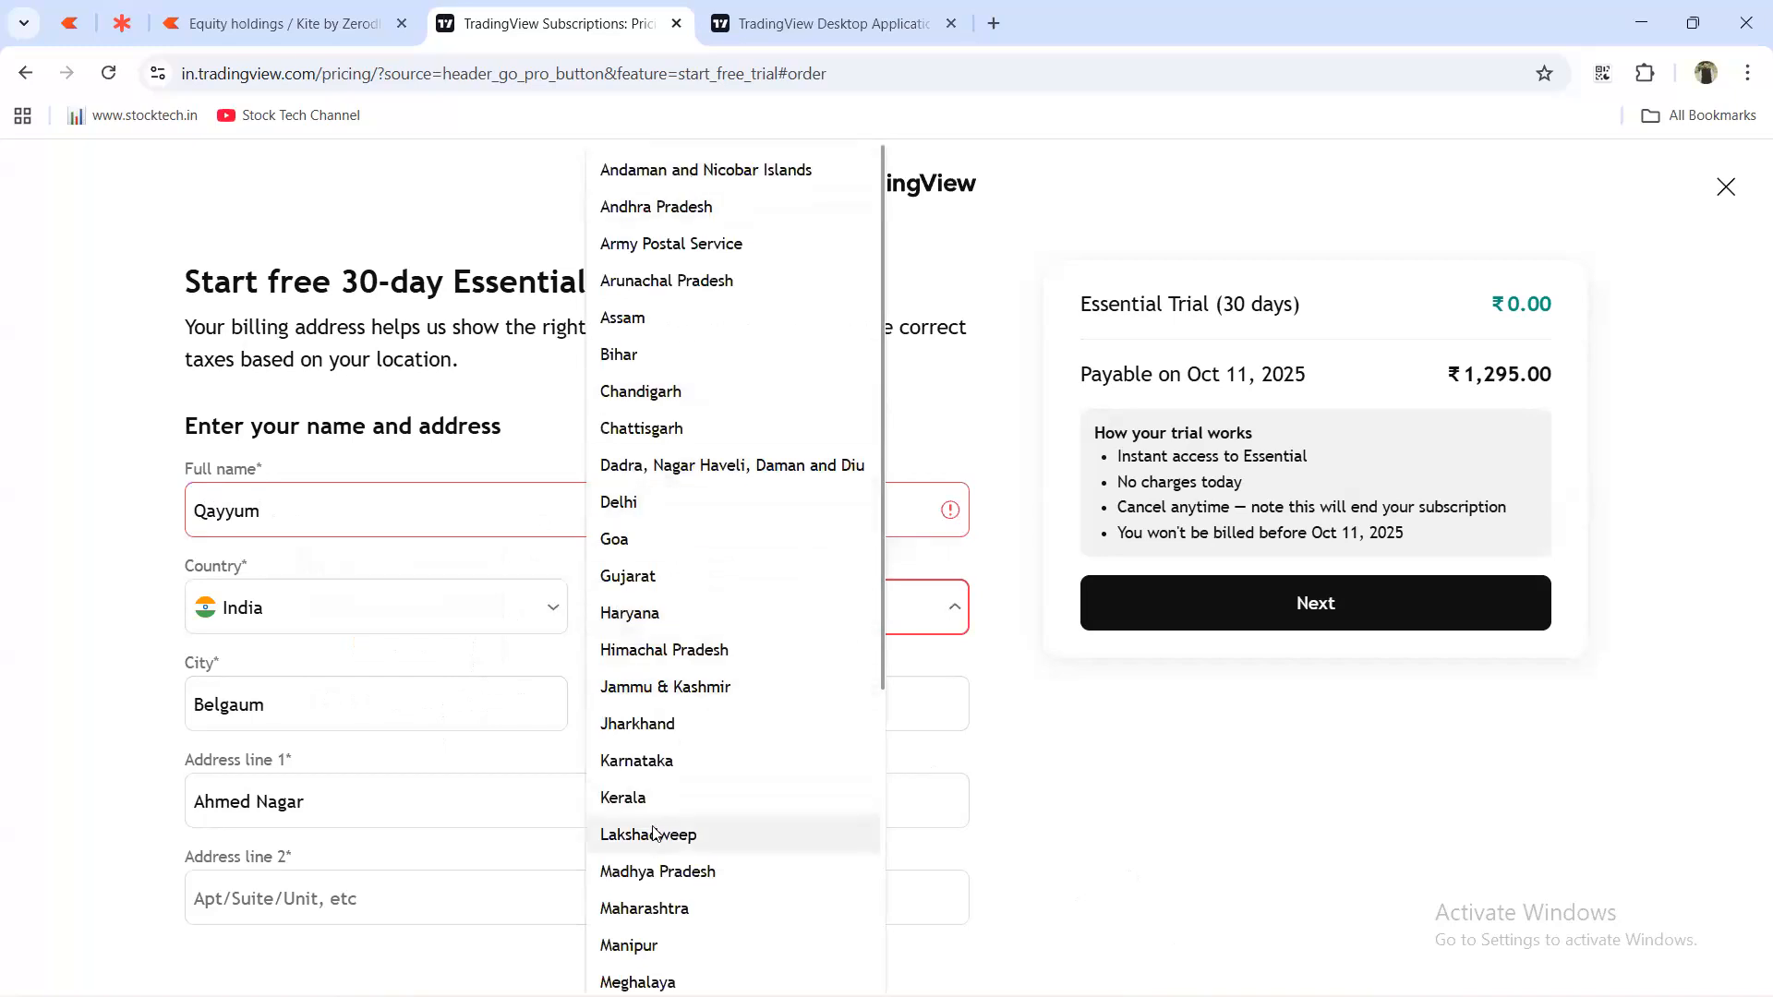
{"action": "left_click", "coordinate": [696, 760]}
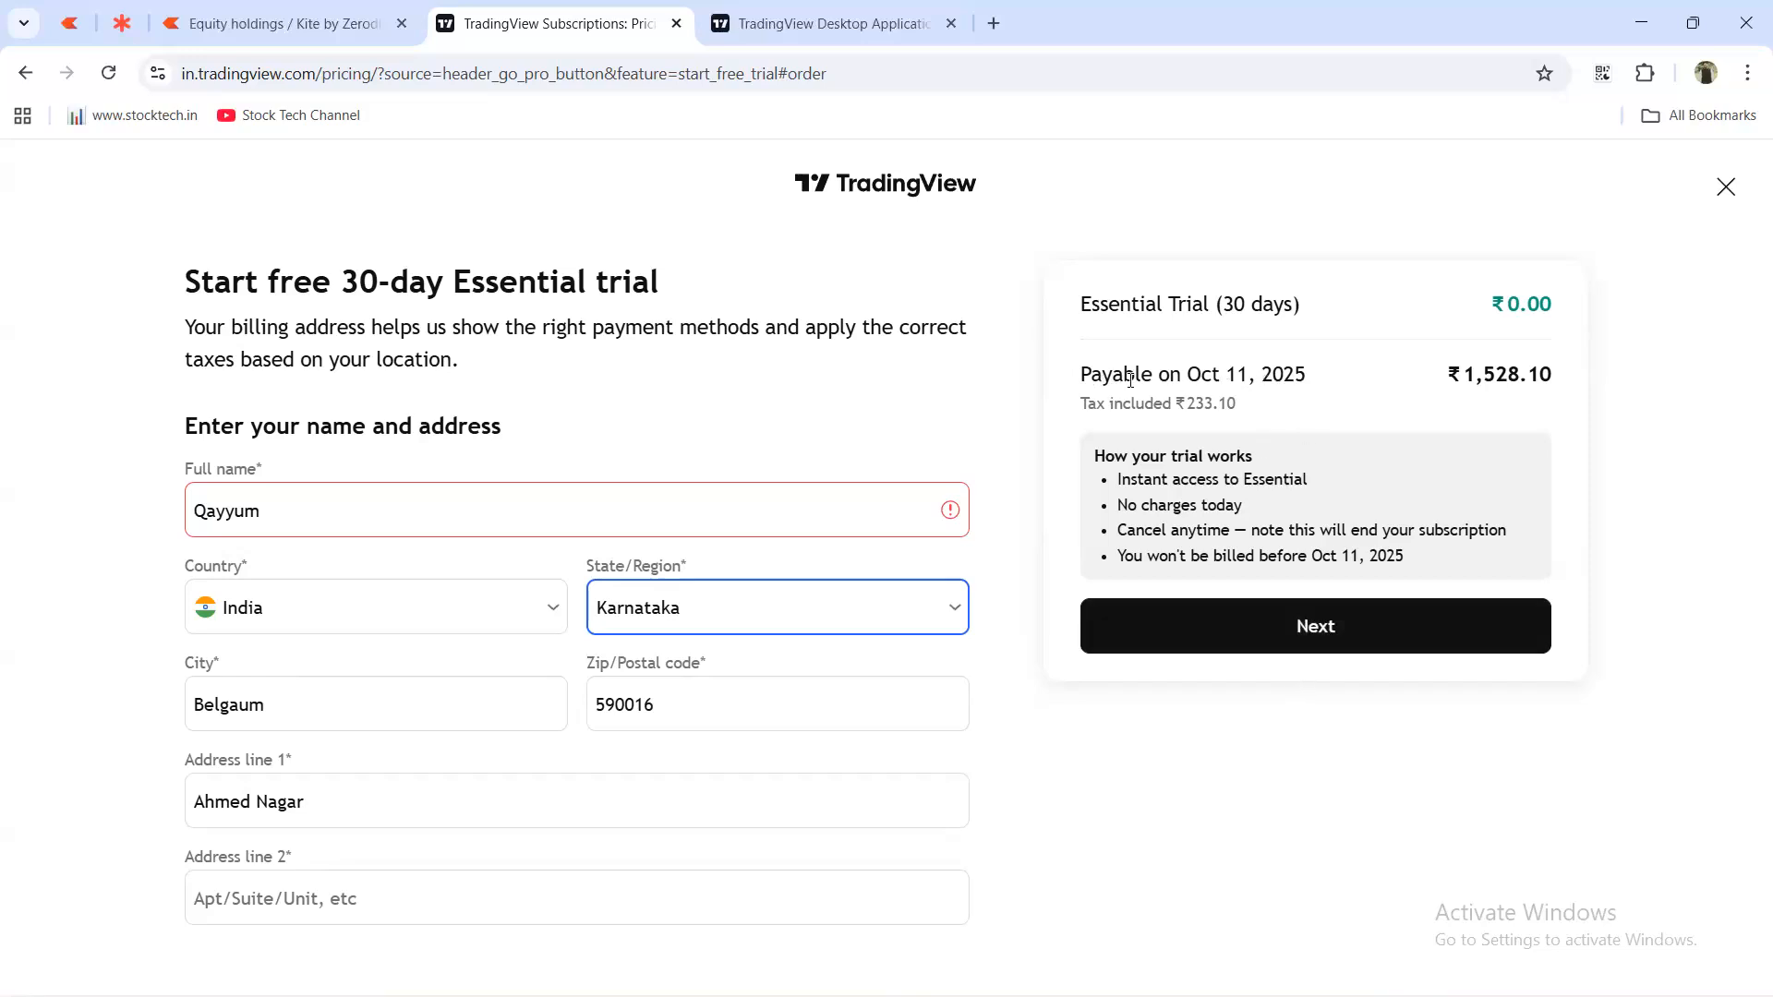
Complete the full name with the surname and continue to the payment method step.
{"action": "left_click", "coordinate": [815, 525]}
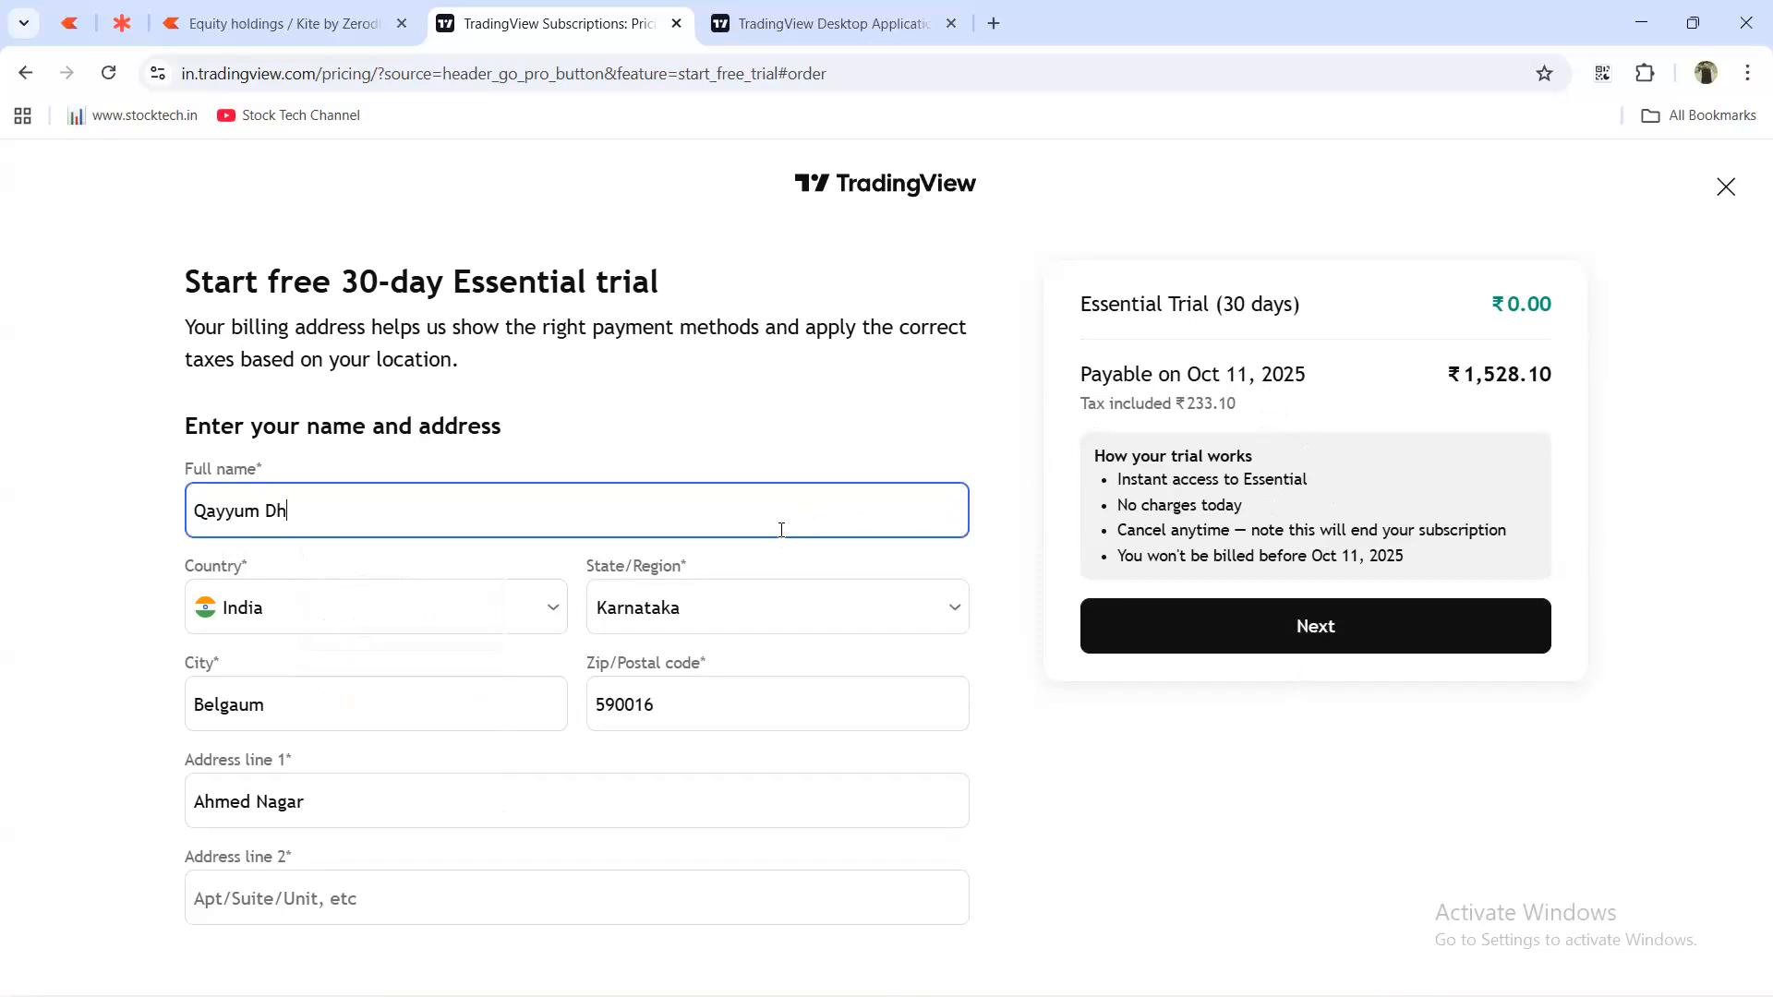
{"action": "type", "text": "Dharwadkar"}
{"action": "left_click", "coordinate": [1387, 627]}
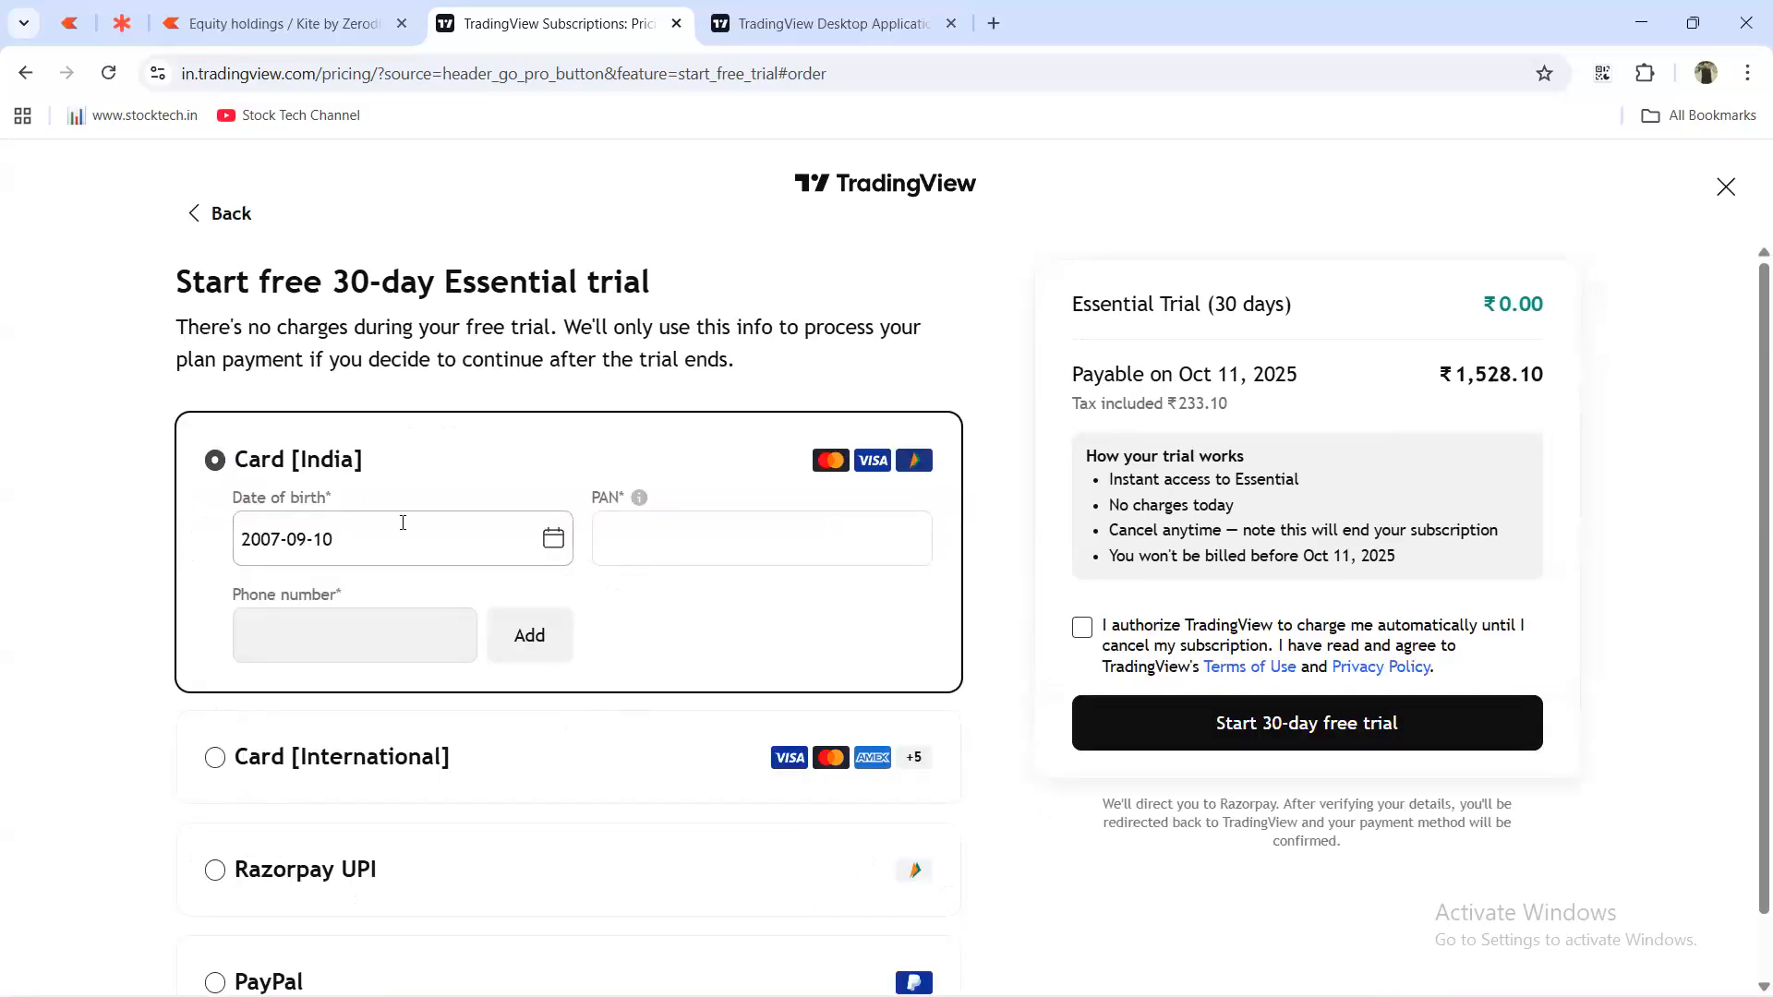
{"action": "scroll", "coordinate": [375, 434], "scroll_direction": "down", "scroll_amount": 1}
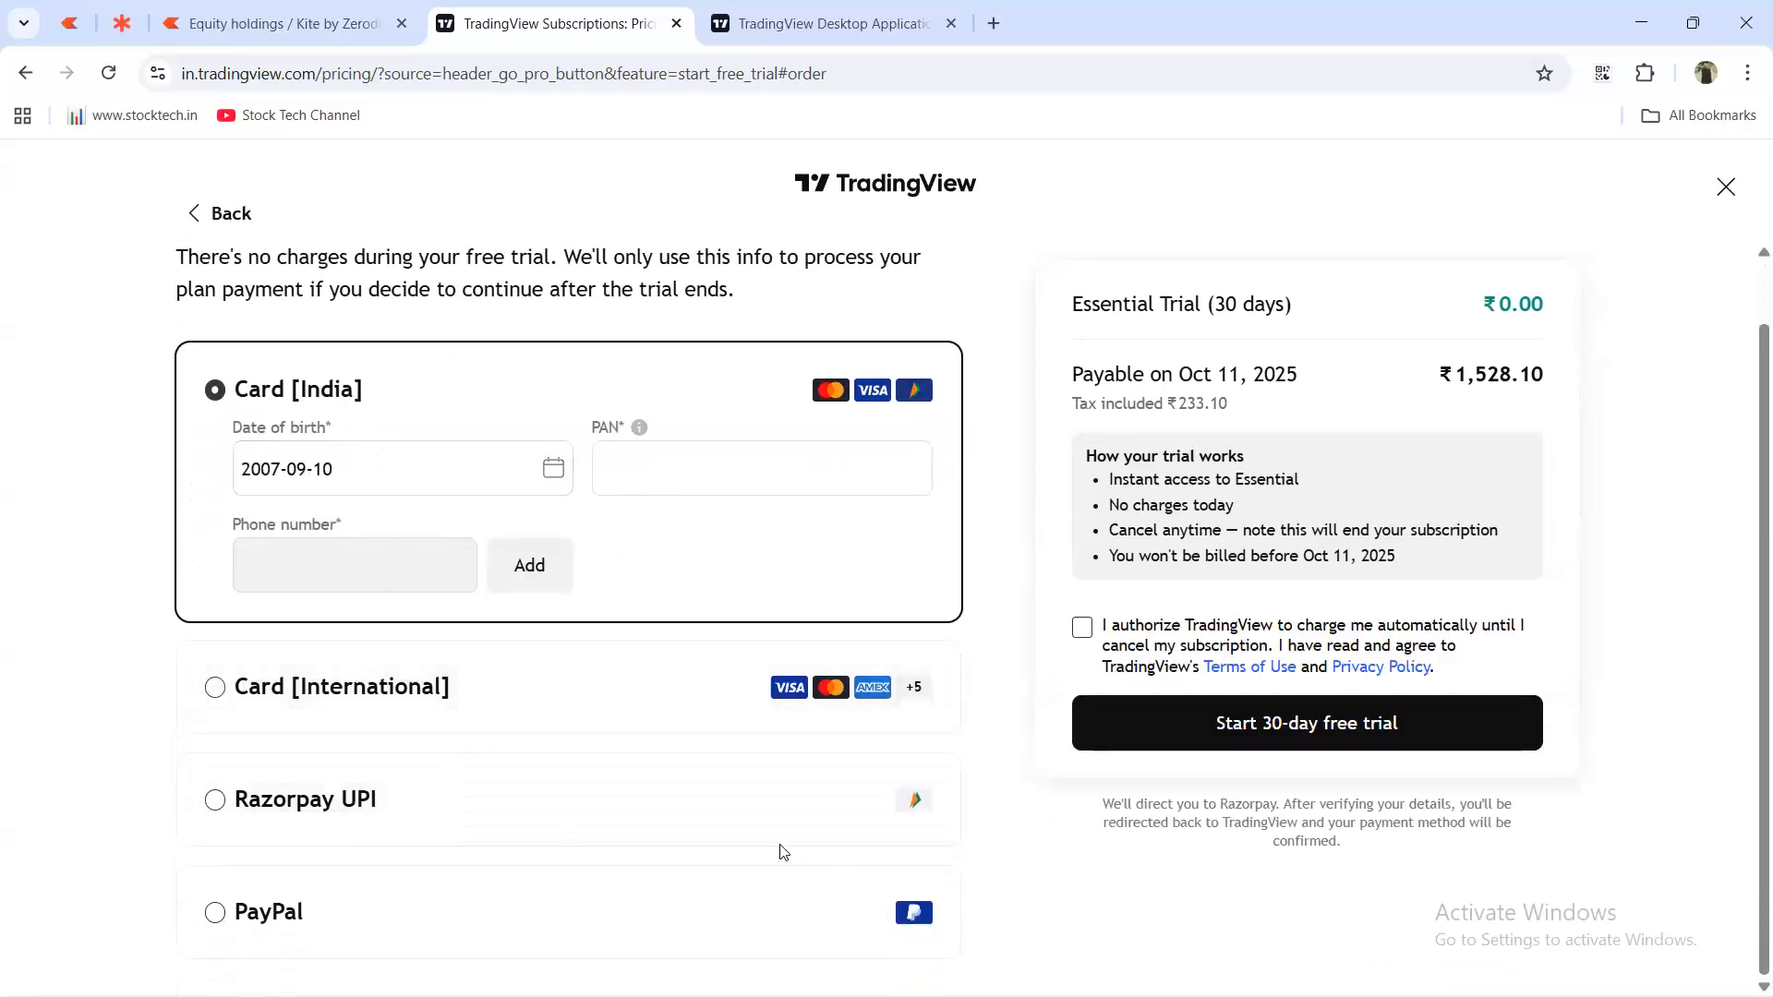
Choose Razorpay UPI as the payment method and open the date-of-birth picker.
{"action": "left_click", "coordinate": [831, 820]}
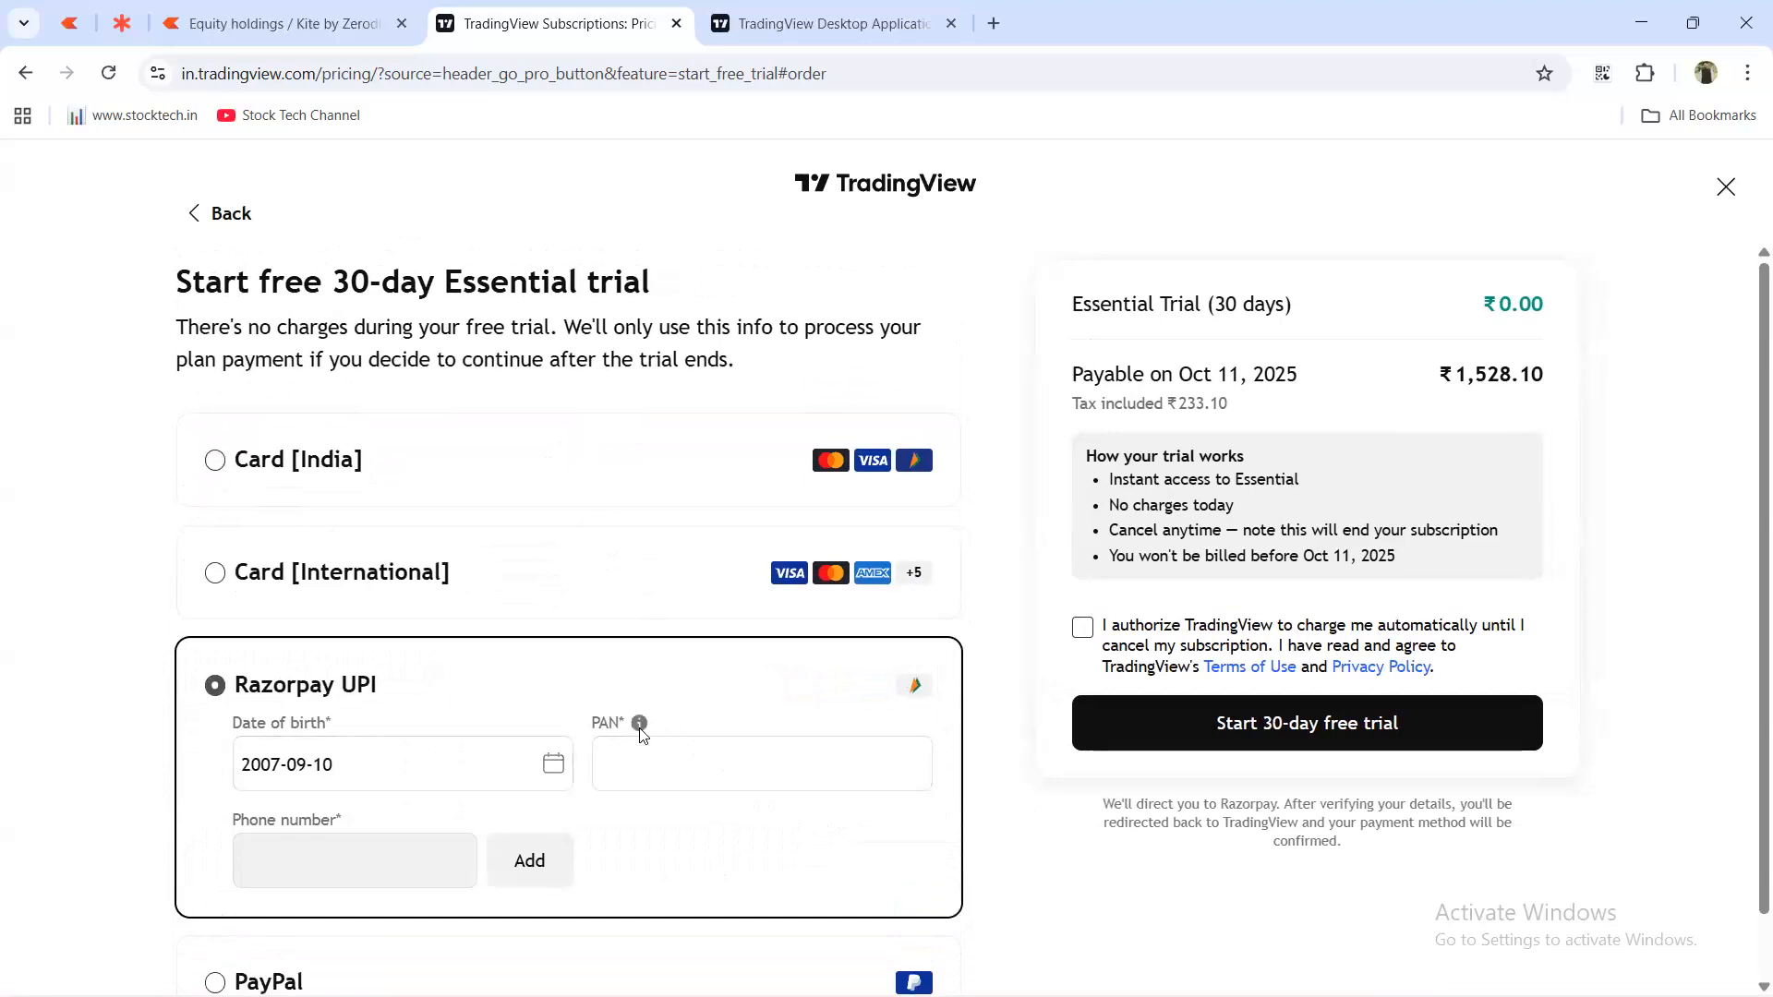
{"action": "mouse_move", "coordinate": [640, 729]}
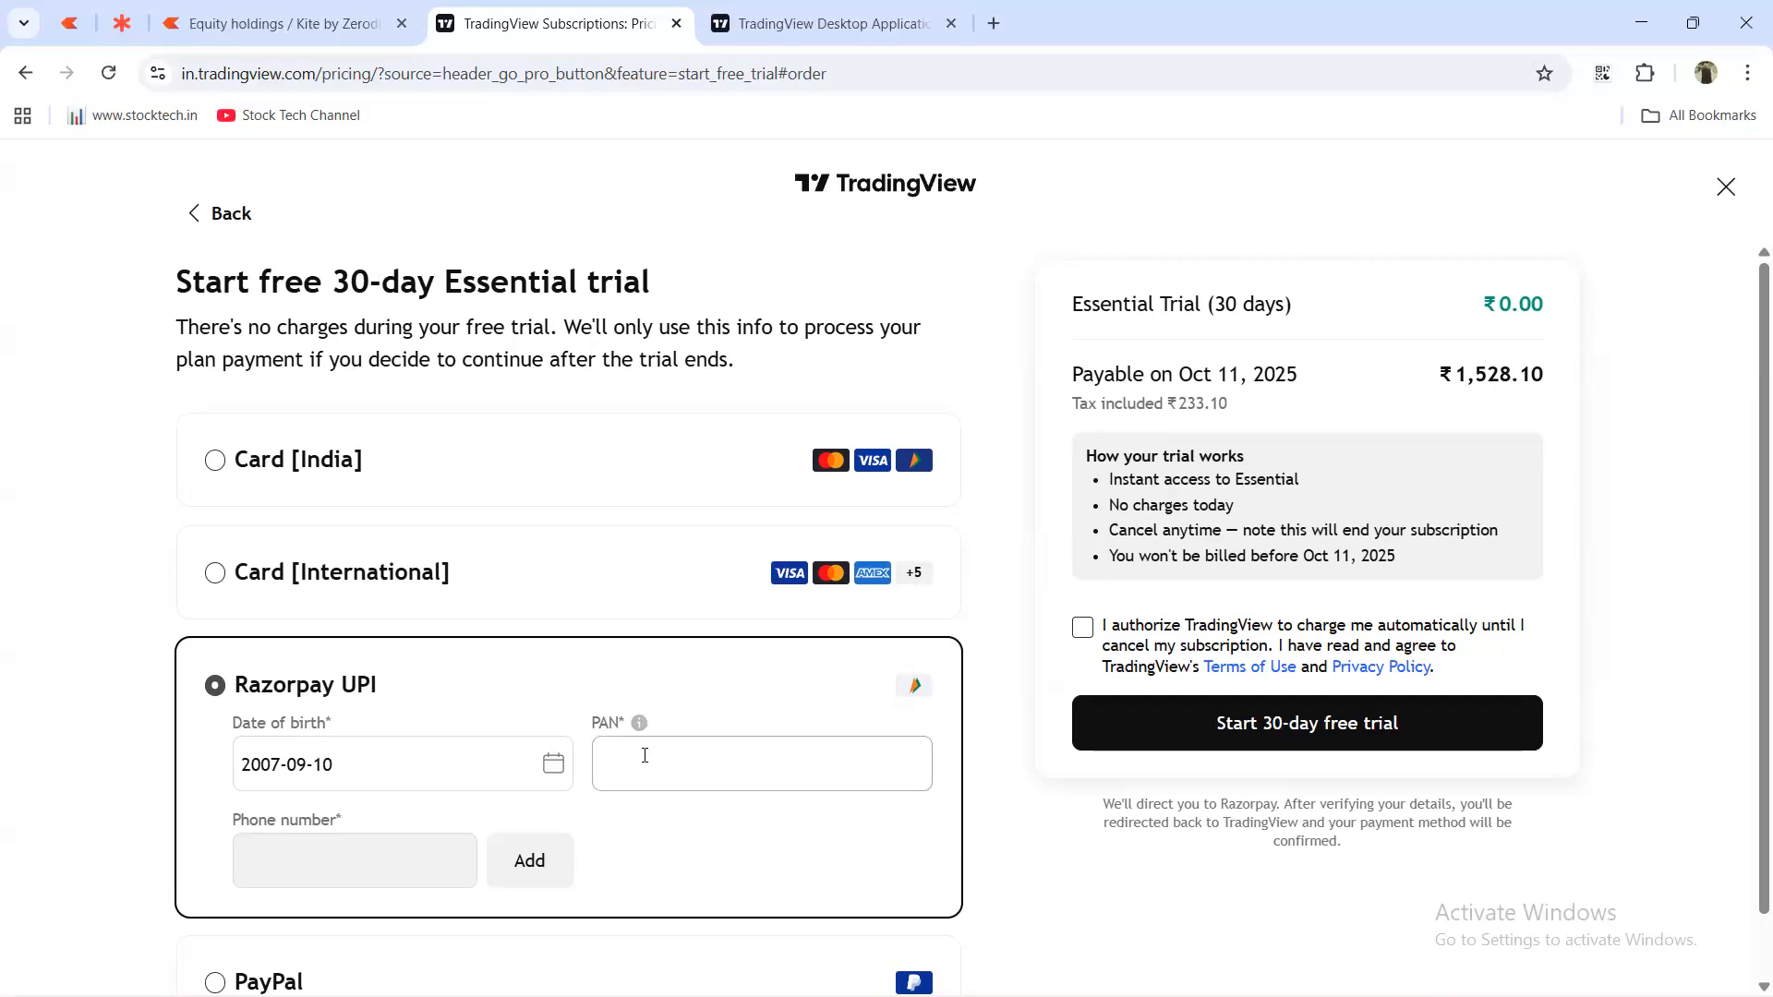
{"action": "scroll", "coordinate": [619, 725], "scroll_direction": "down", "scroll_amount": 1}
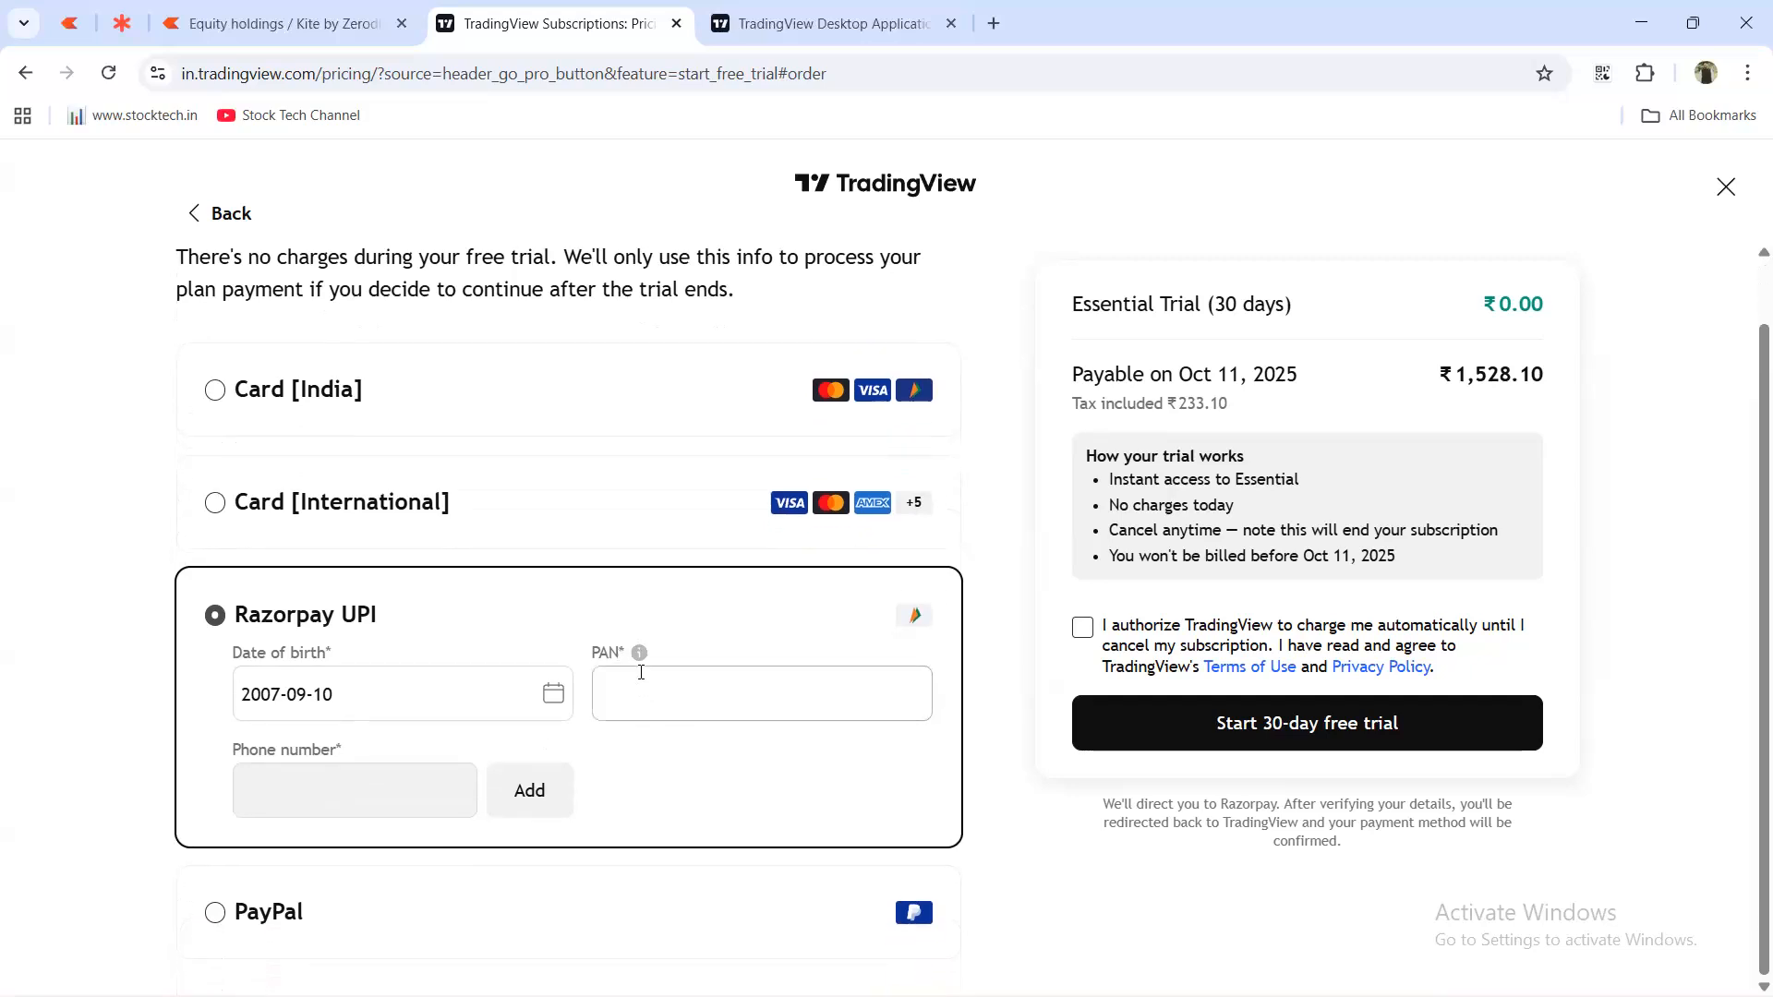
{"action": "left_click", "coordinate": [552, 694]}
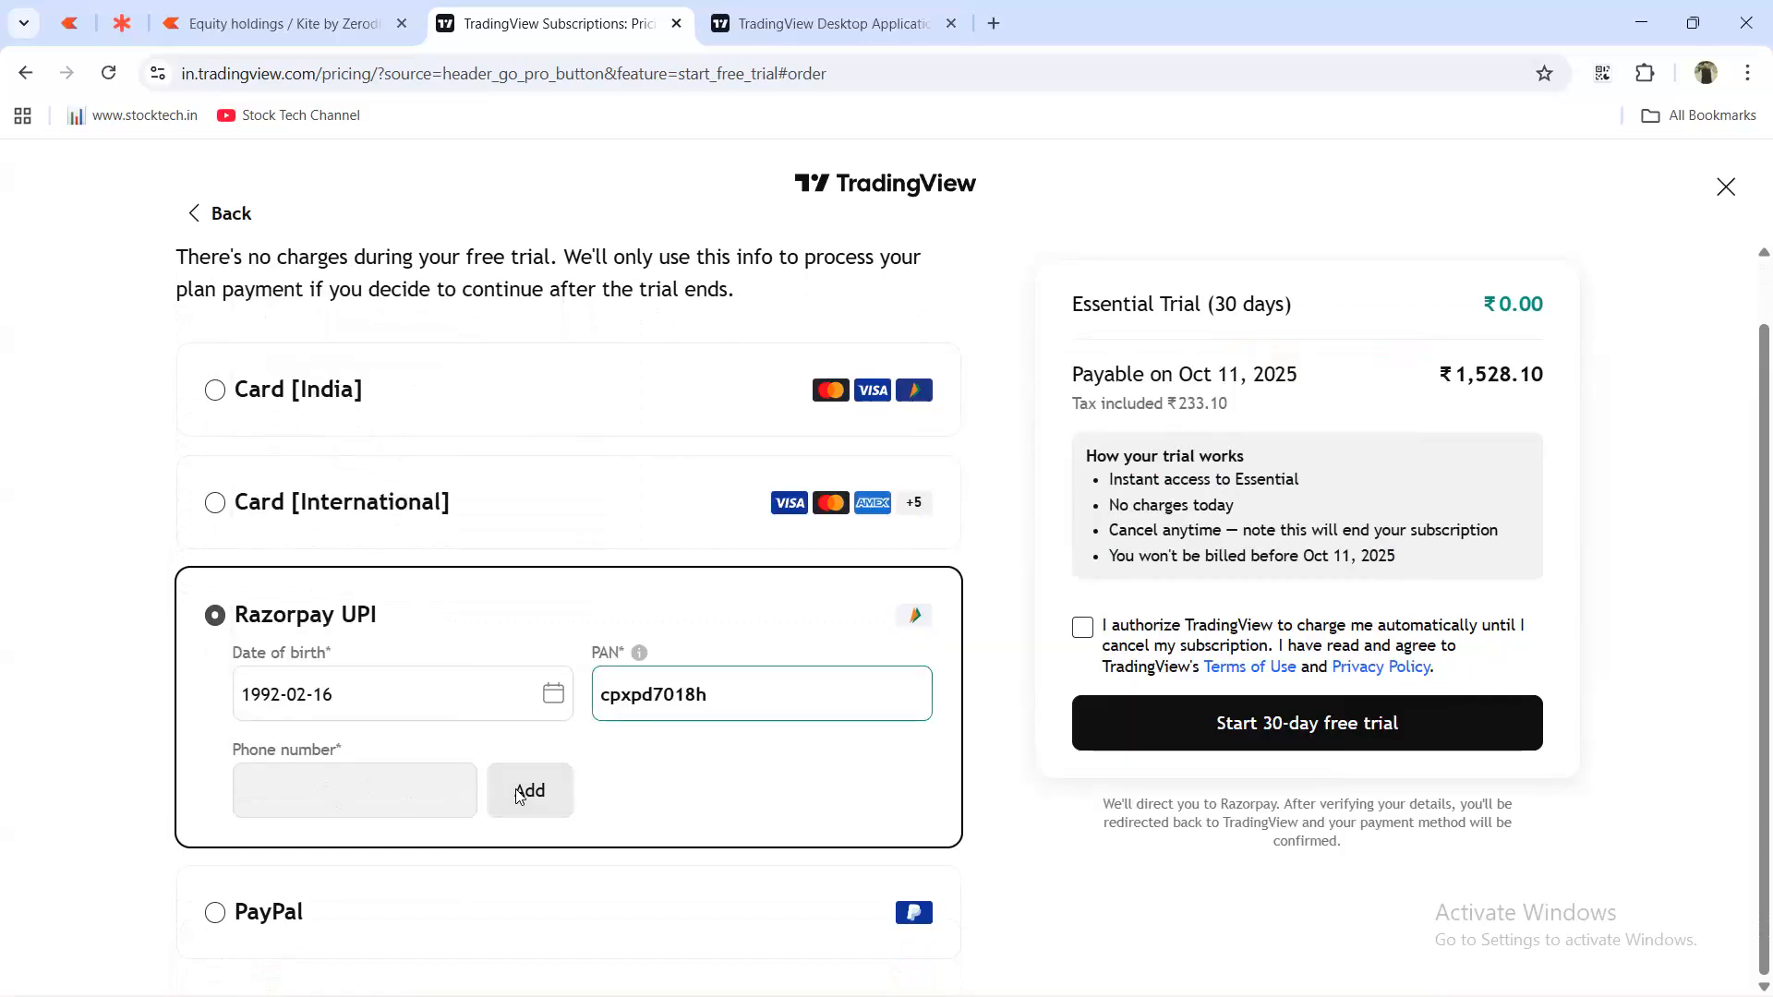
Enter the phone number, request the WhatsApp confirmation code, and return to the Desktop download tab.
{"action": "left_click", "coordinate": [519, 793]}
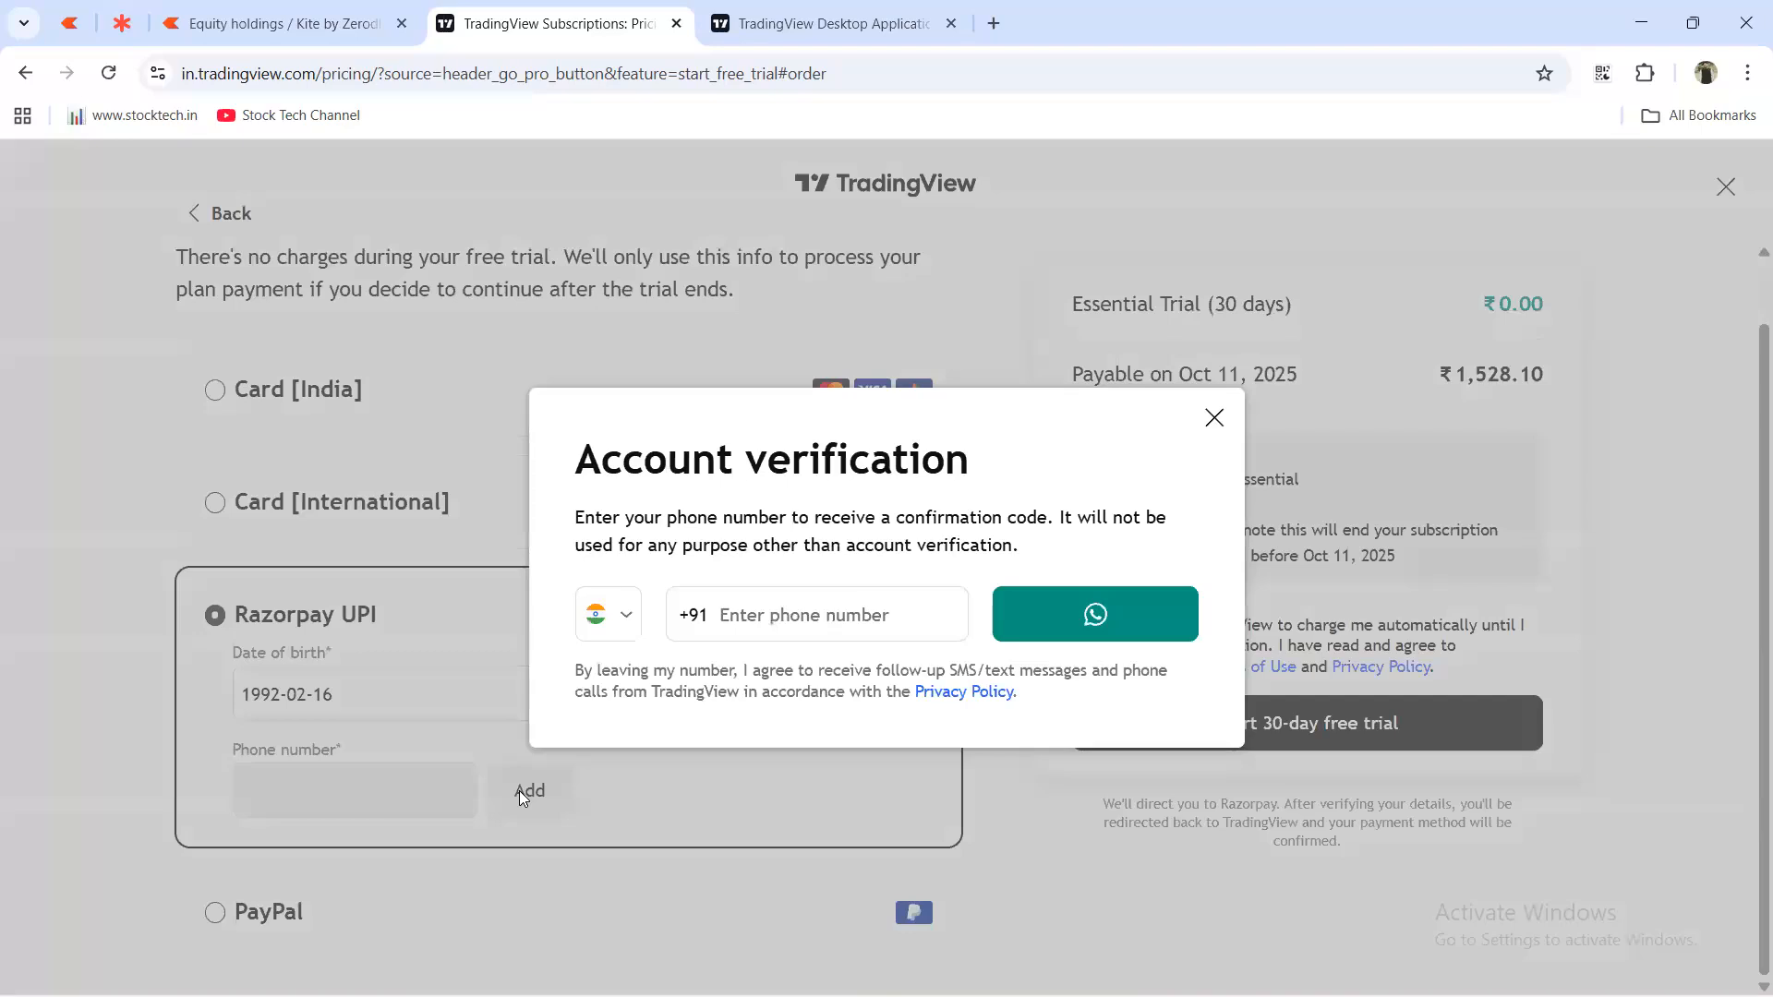
{"action": "left_click", "coordinate": [811, 617]}
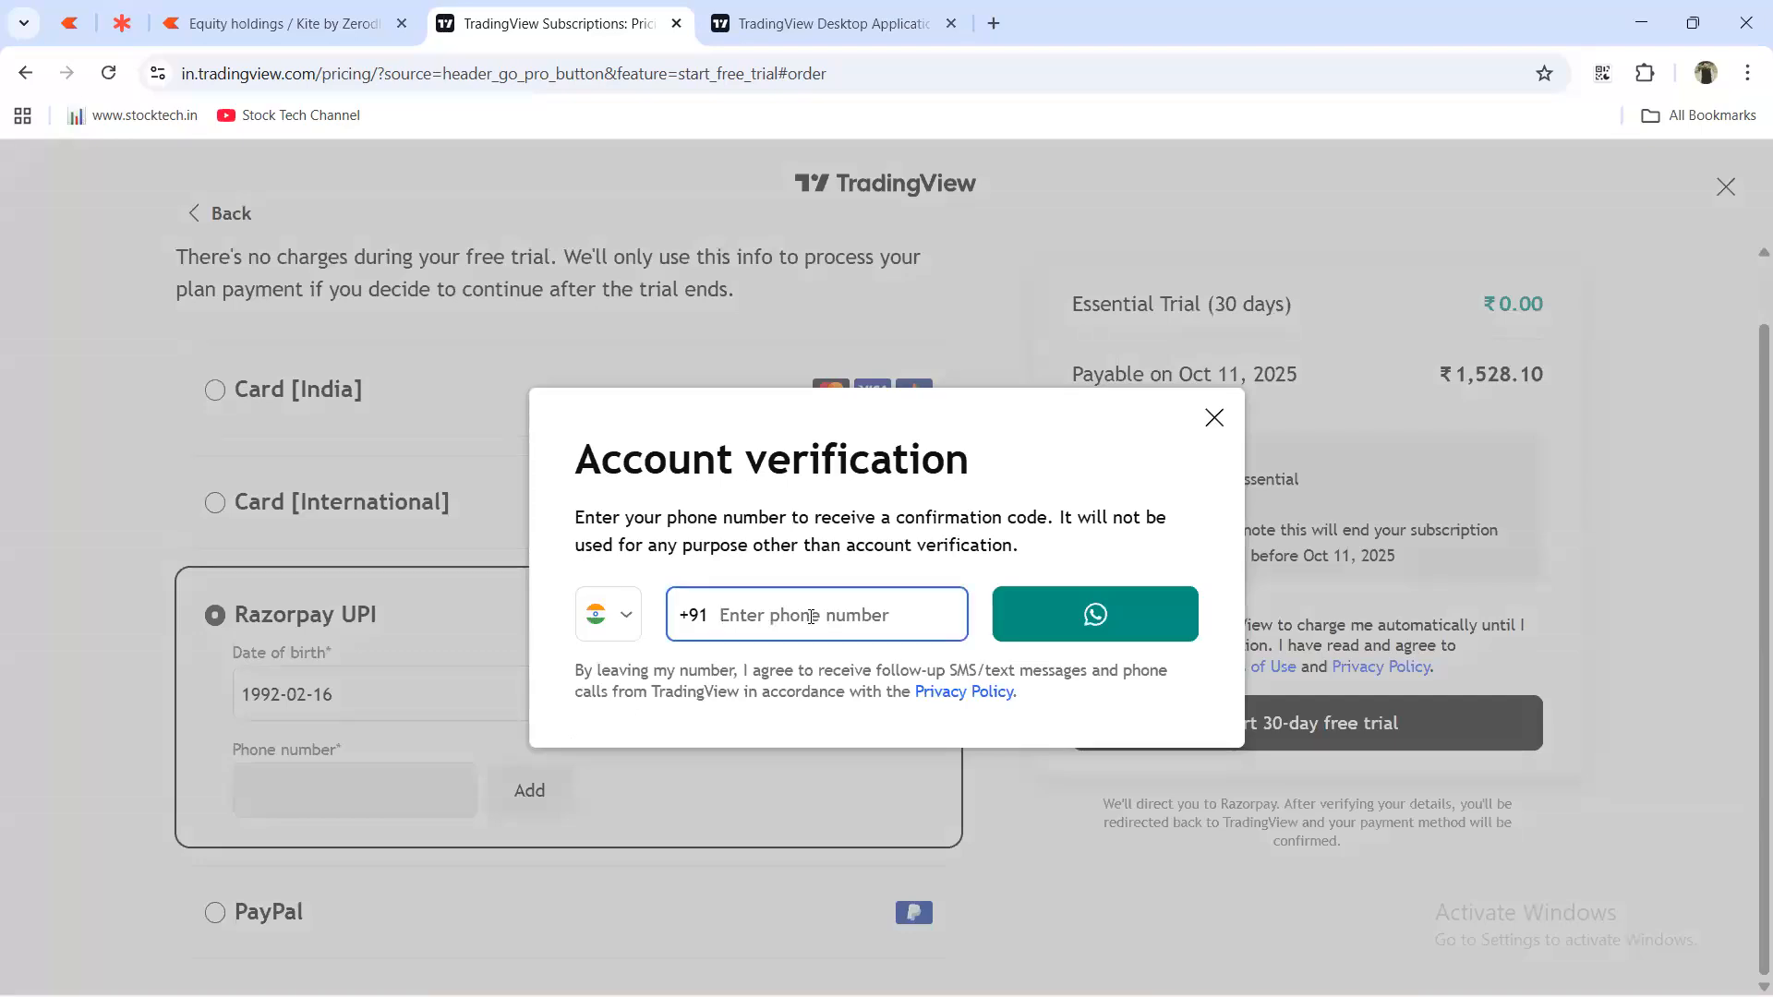
{"action": "left_click", "coordinate": [1120, 634]}
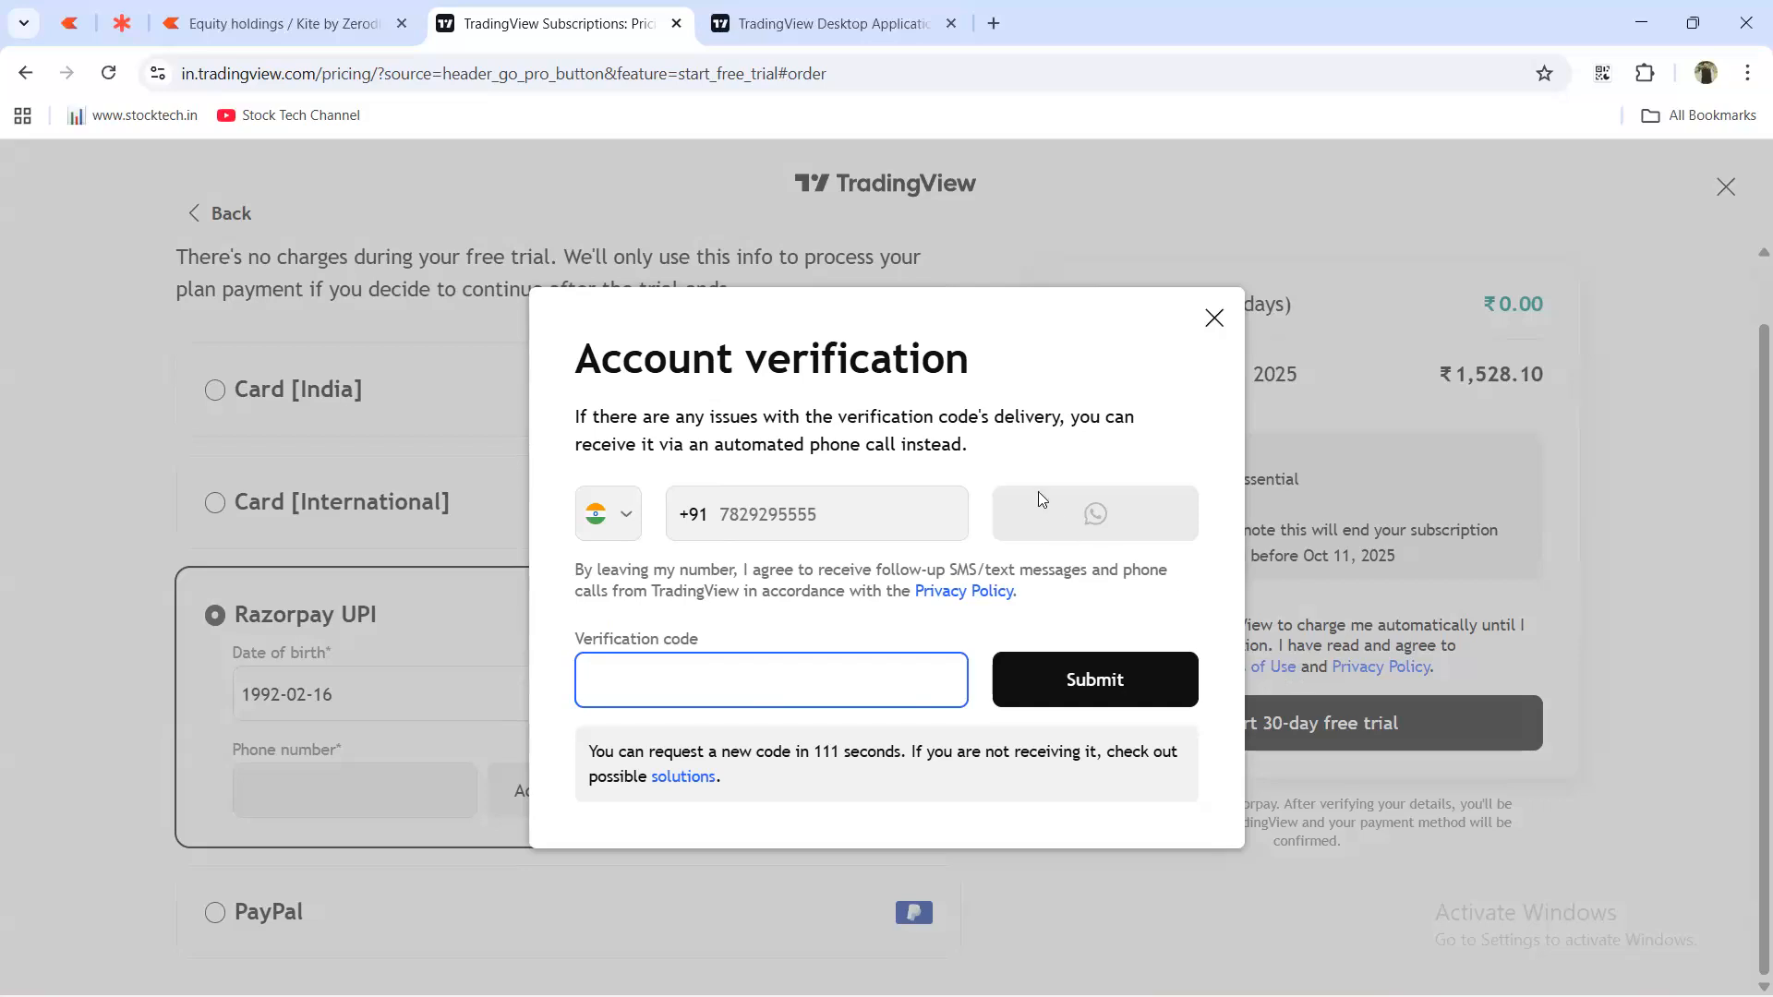
{"action": "left_click", "coordinate": [827, 39]}
{"action": "mouse_move", "coordinate": [794, 177]}
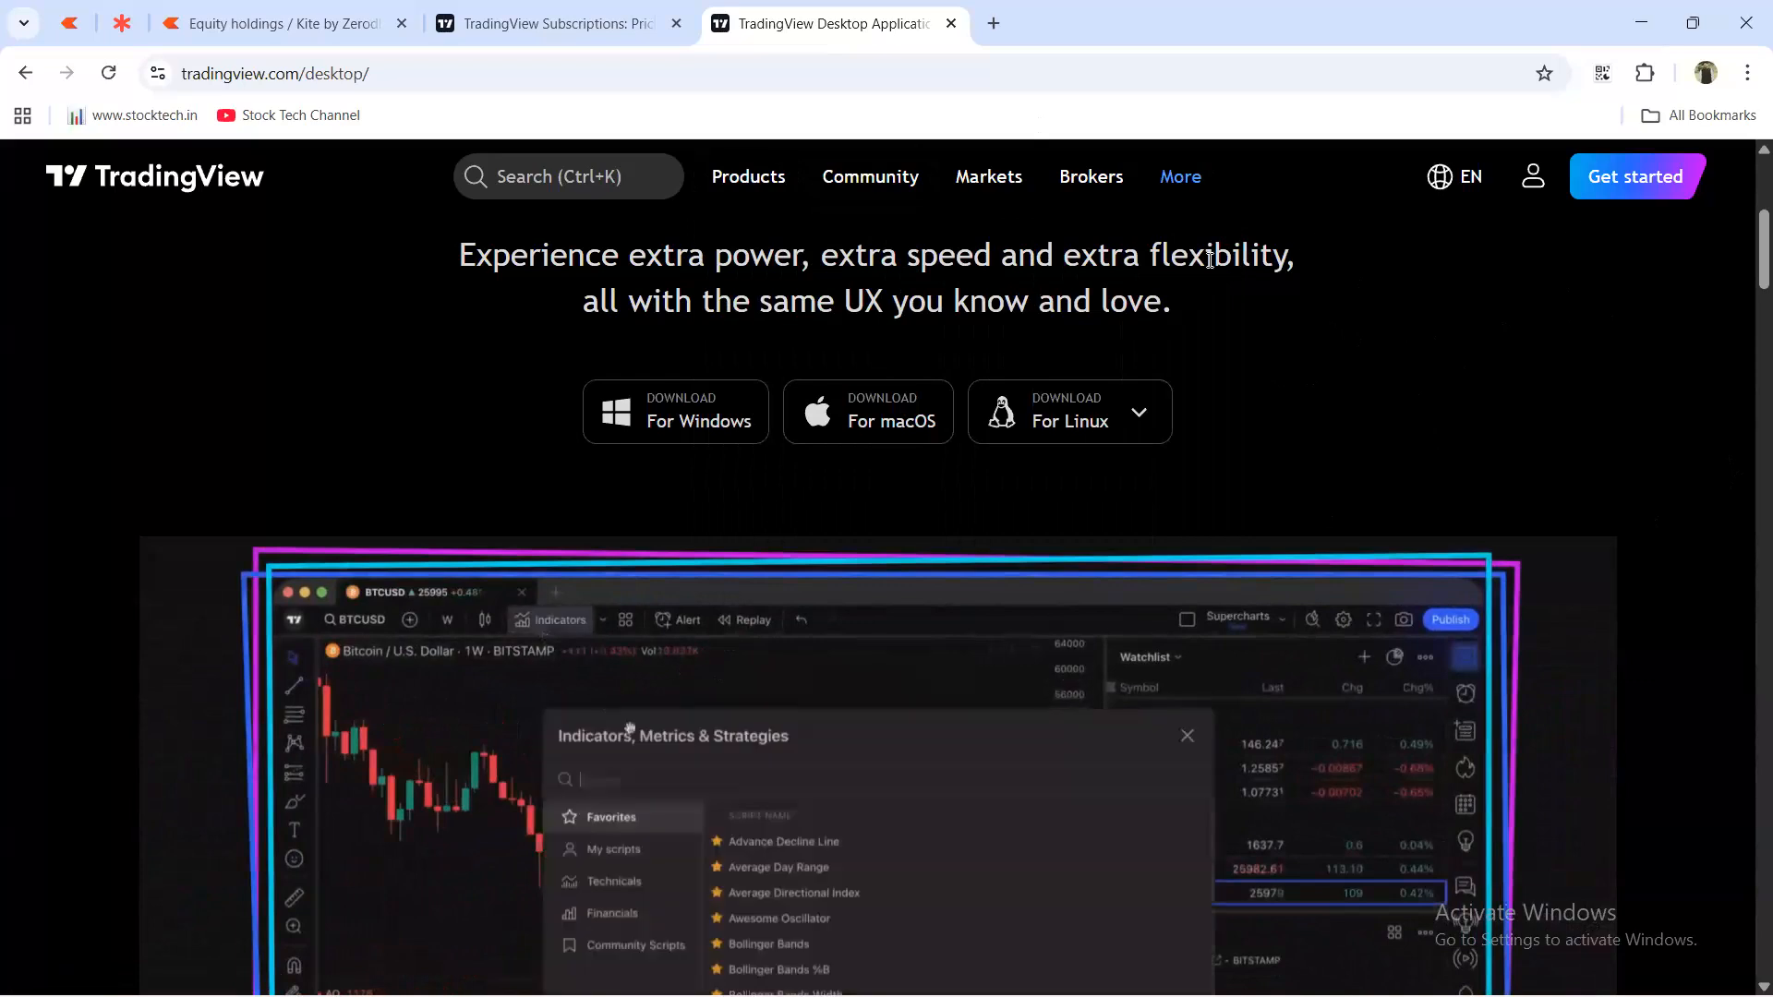
Check the Subscriptions tab, then open Products > Supercharts showing the 1-hour ALANKIT chart.
{"action": "left_click", "coordinate": [554, 23]}
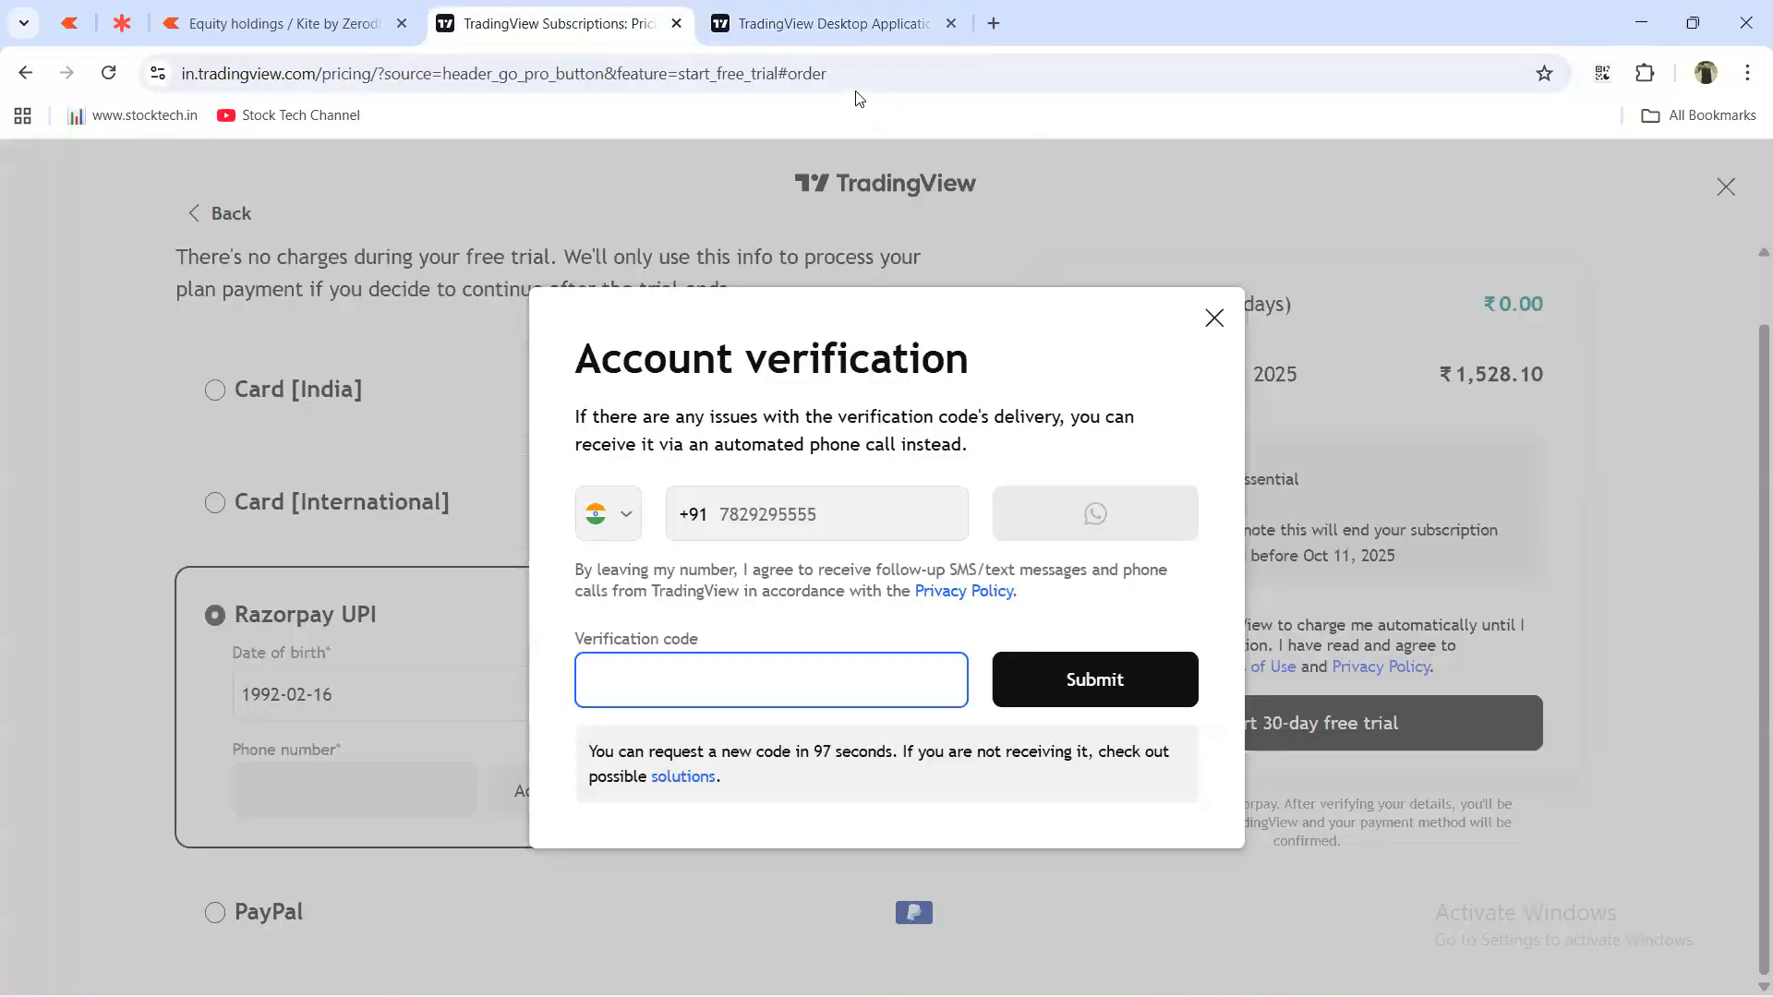
{"action": "left_click", "coordinate": [828, 37]}
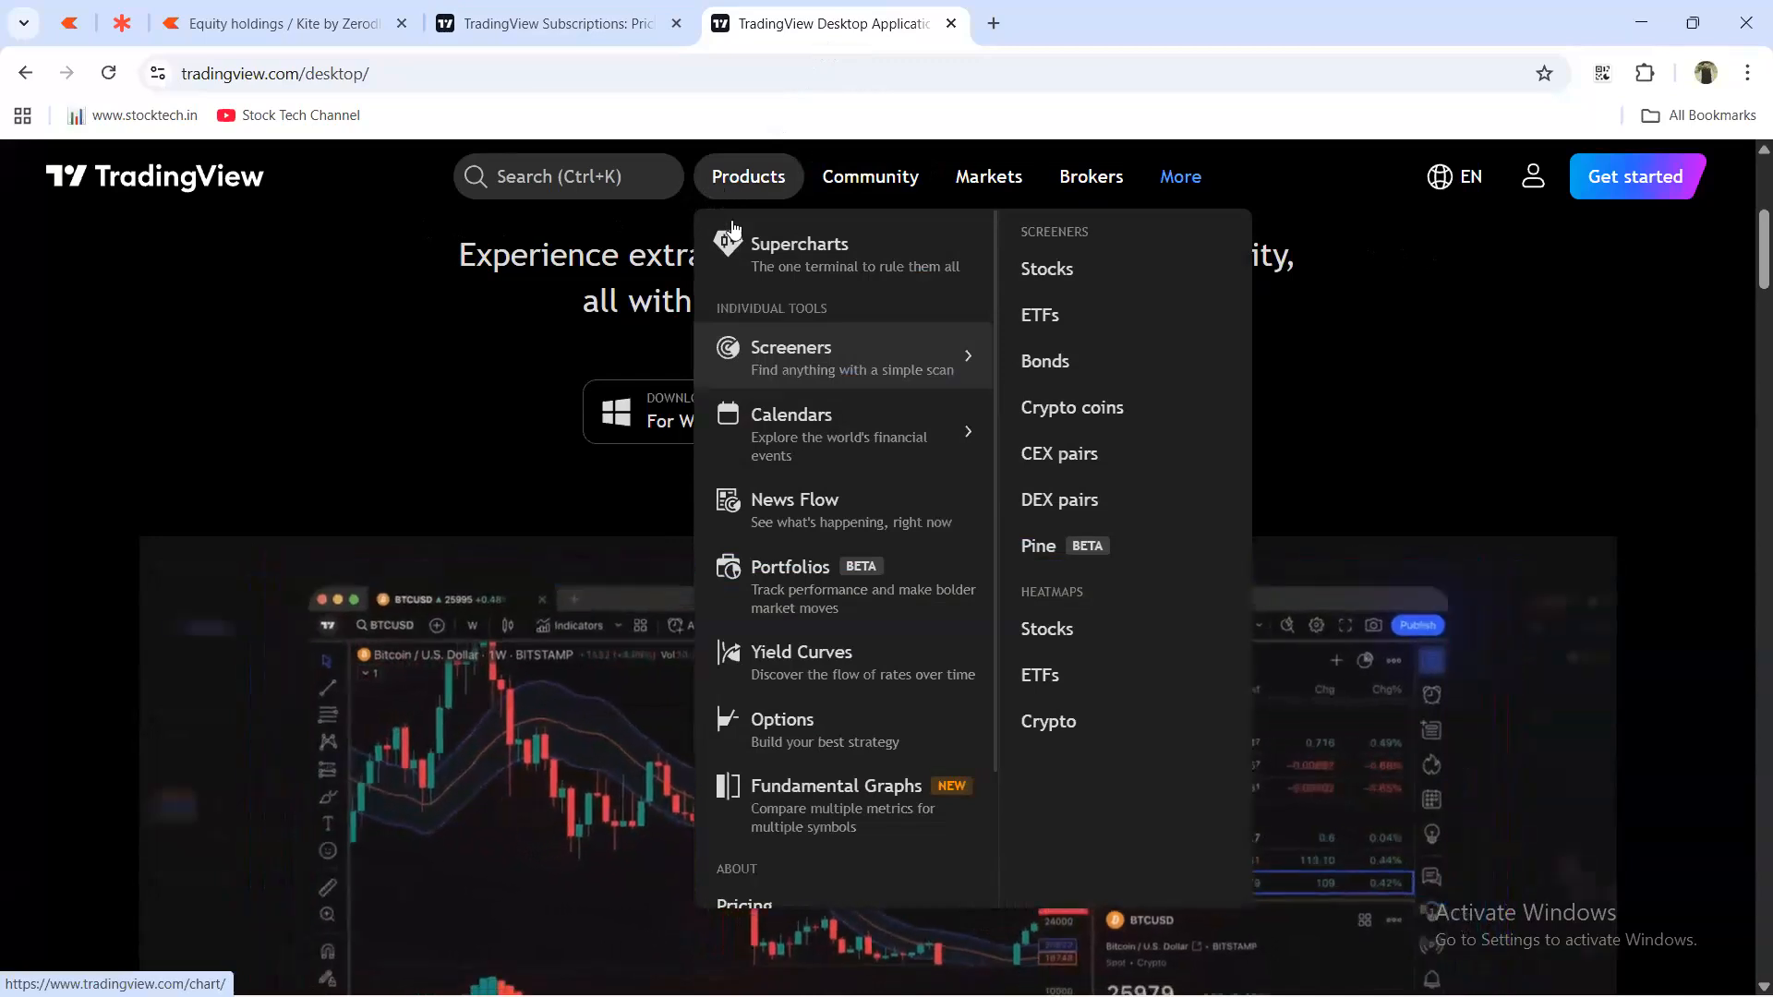
{"action": "left_click", "coordinate": [746, 272]}
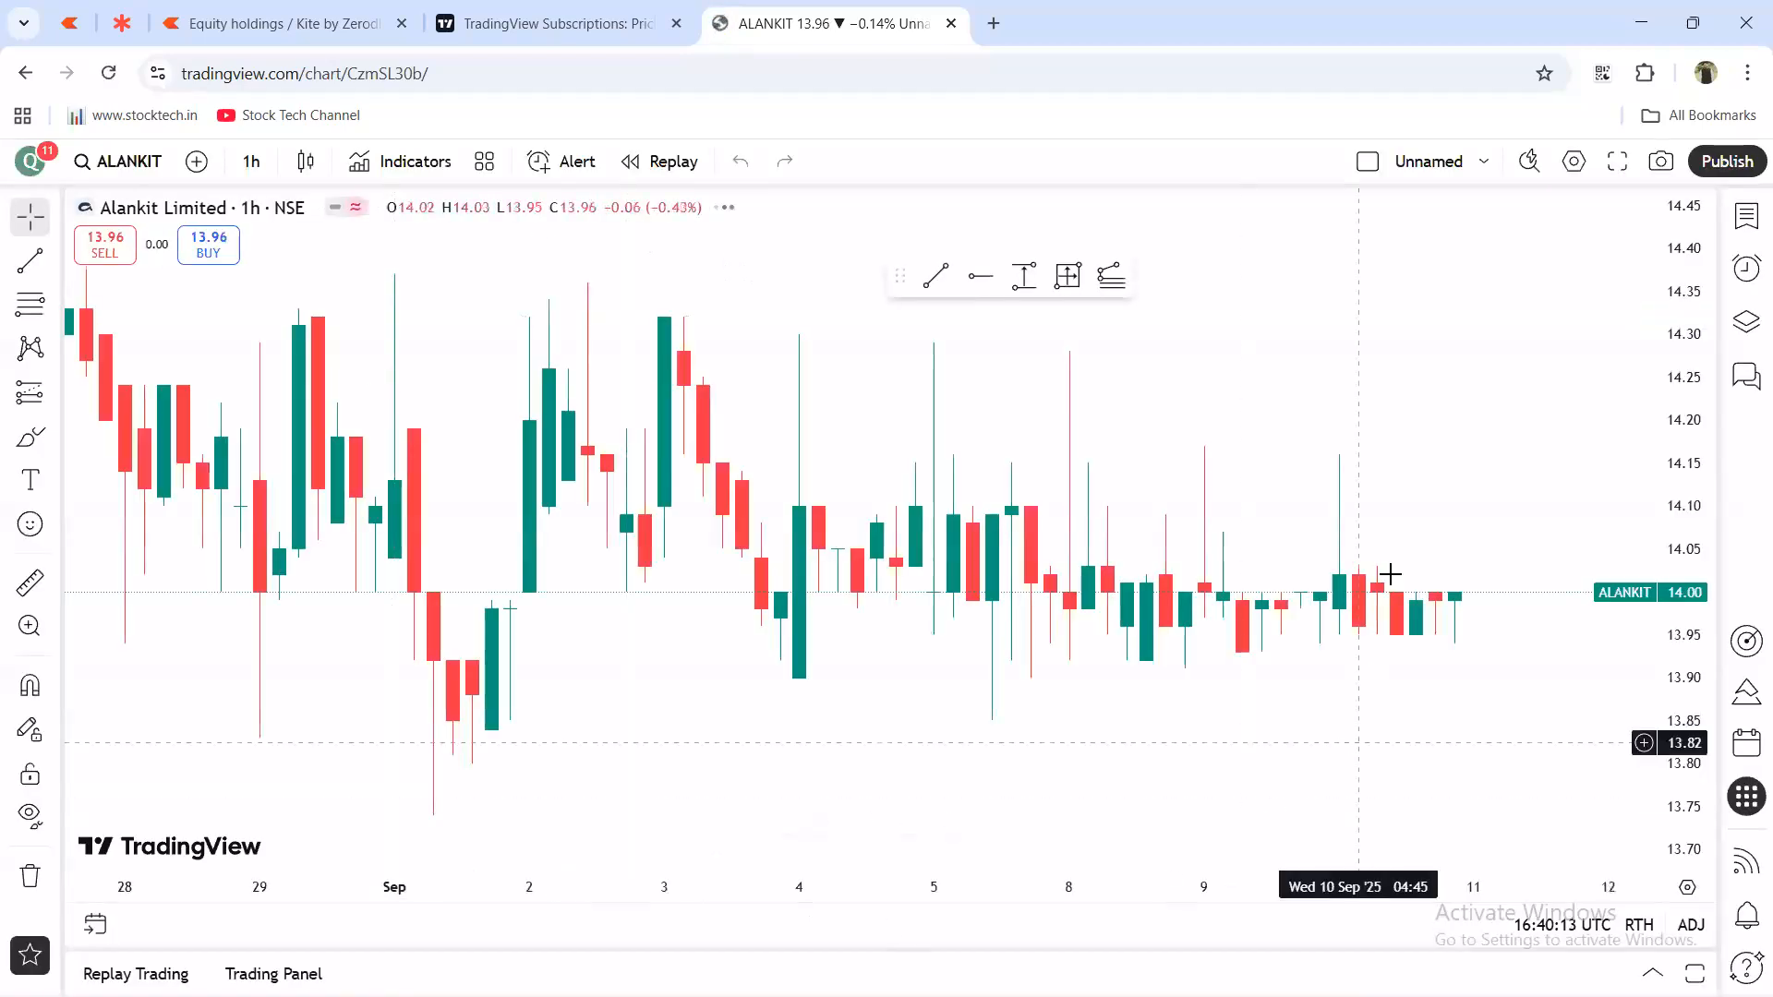
Duplicate the ALANKIT chart tab and send the new tab to the TradingView home page.
{"action": "right_click", "coordinate": [851, 44]}
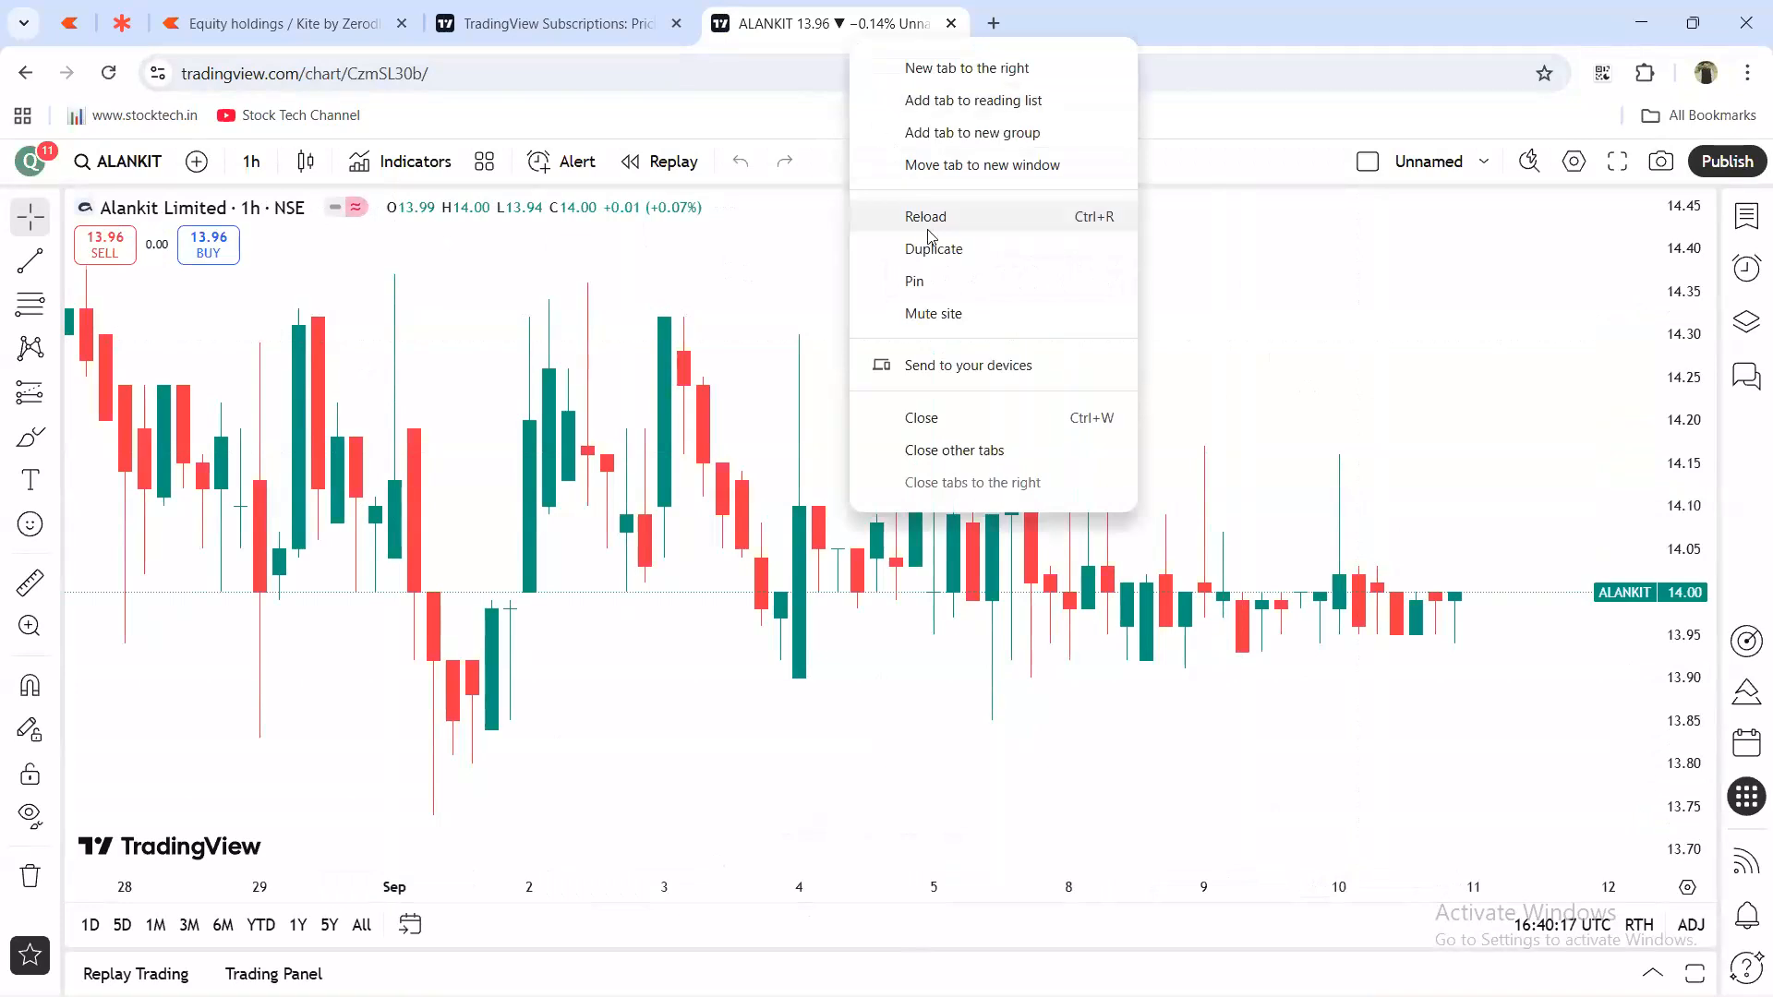
{"action": "left_click", "coordinate": [943, 258]}
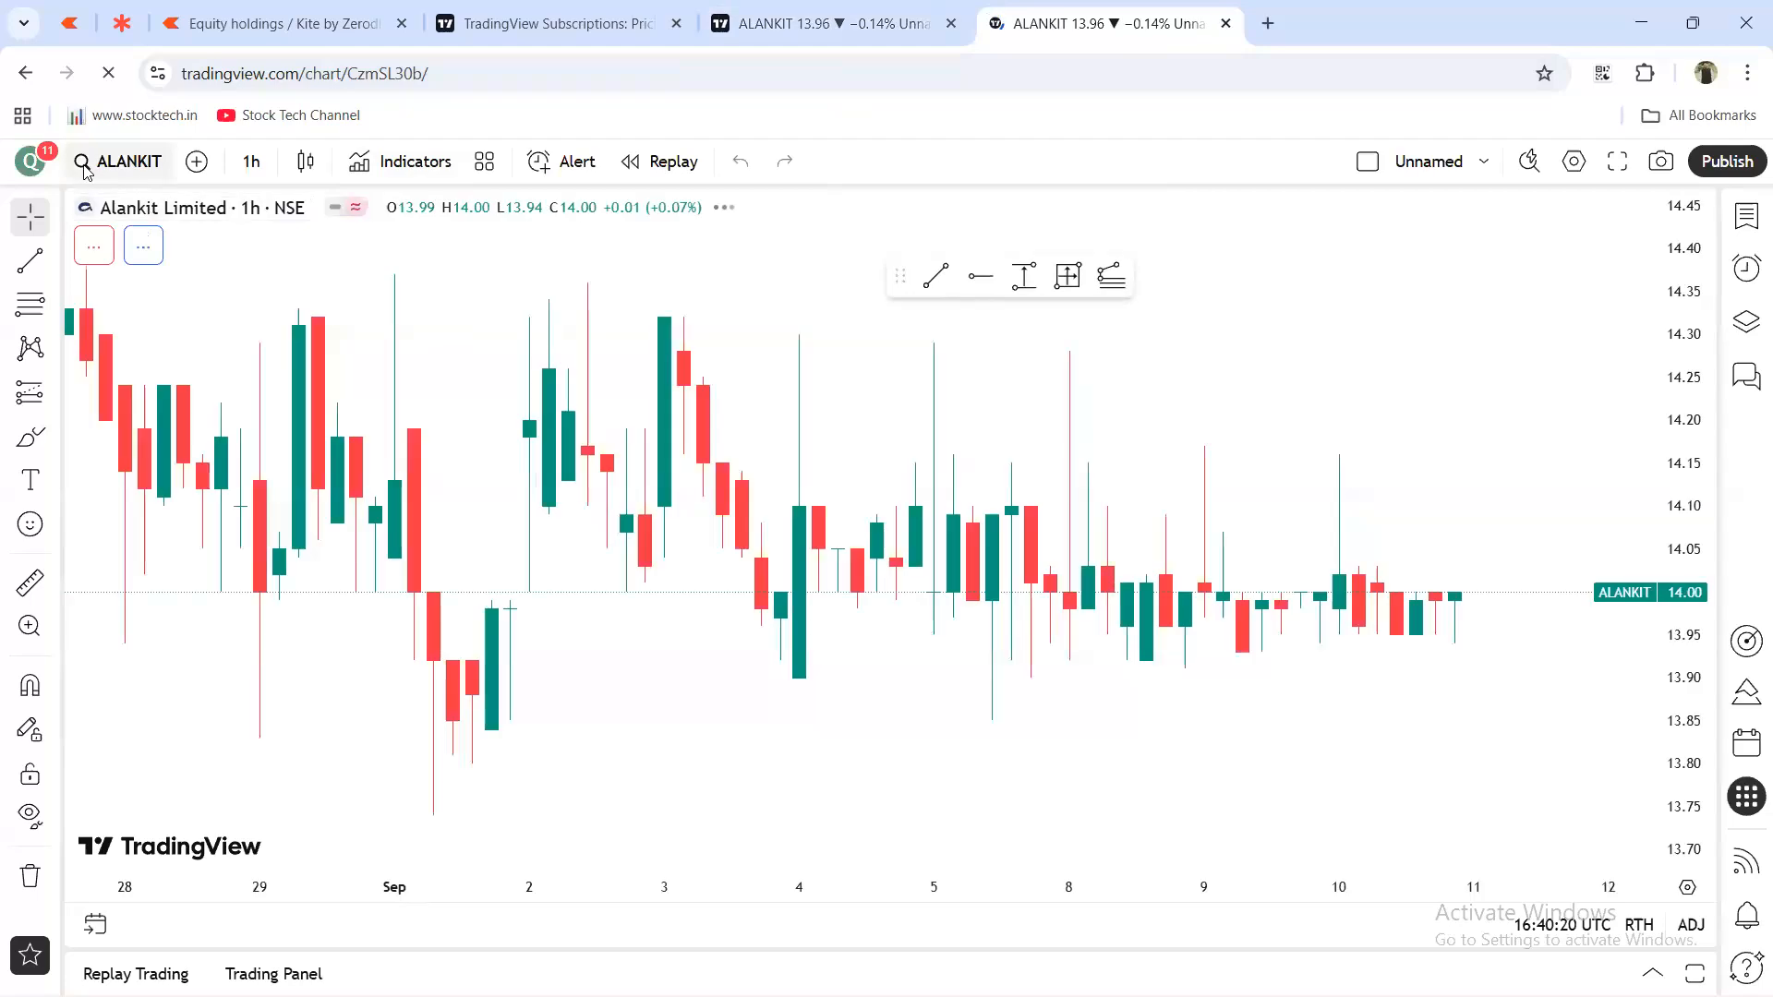
{"action": "left_click", "coordinate": [34, 166]}
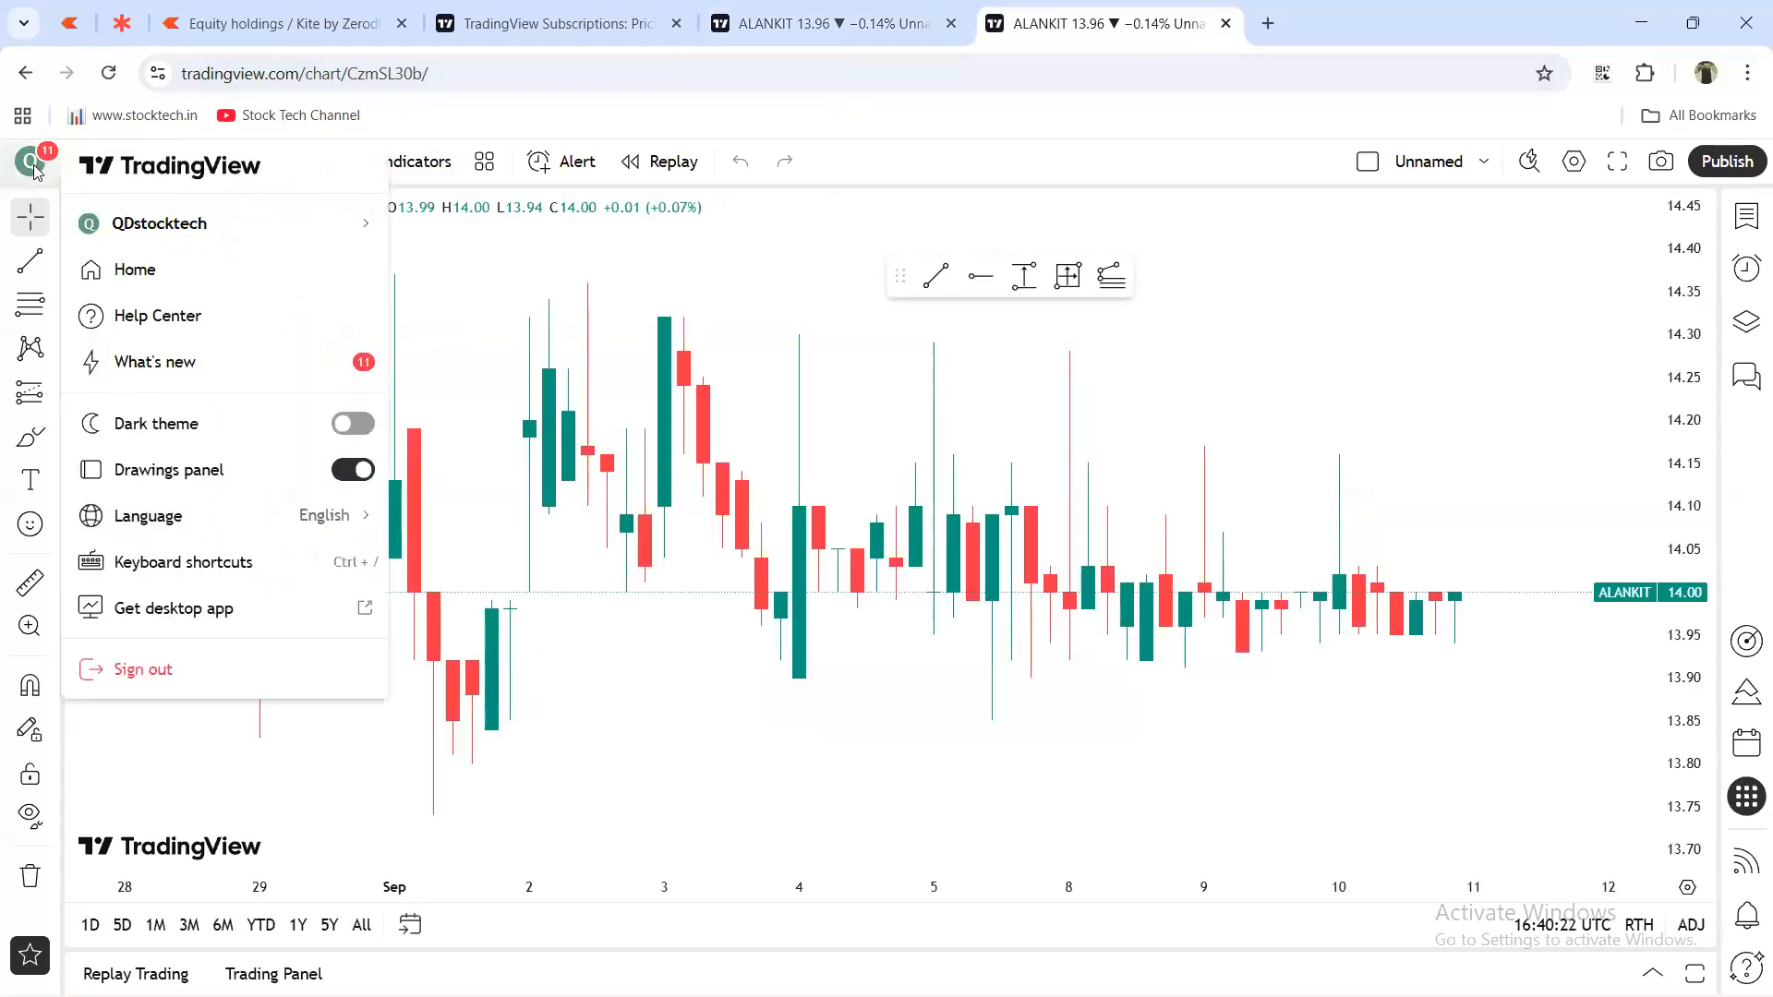
{"action": "left_click", "coordinate": [129, 272]}
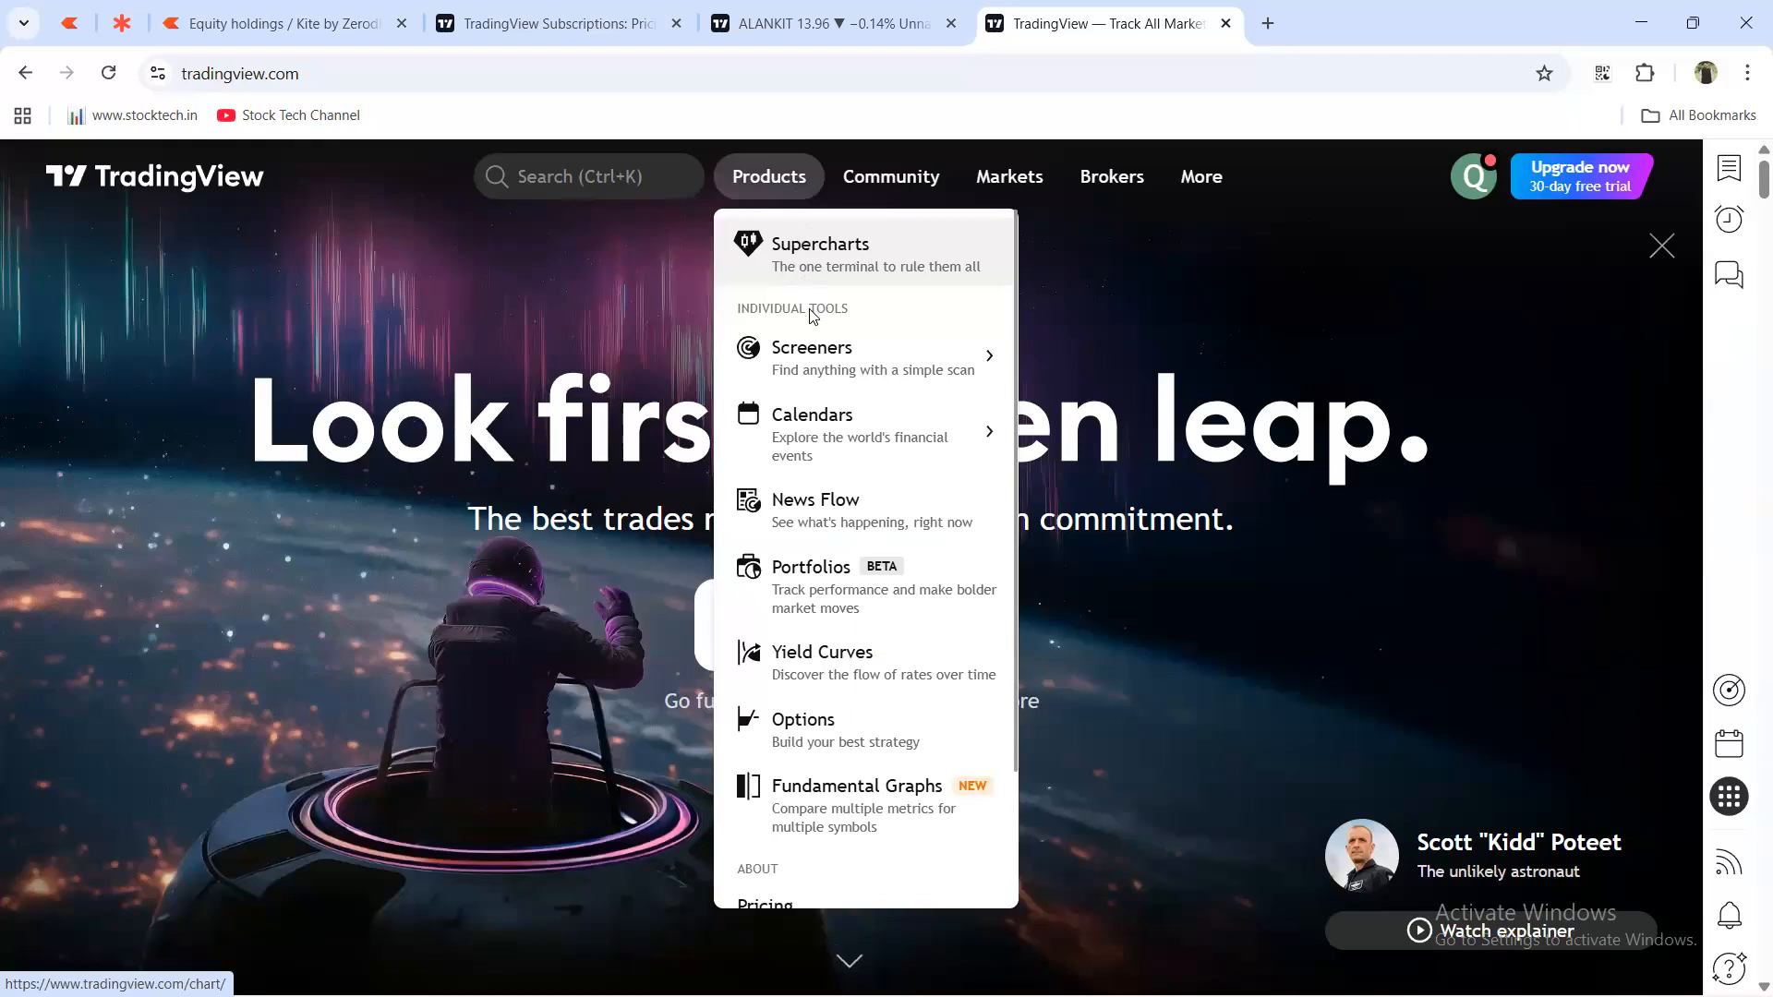
Open the Stocks screener listing all US stocks and duplicate it into a second tab.
{"action": "mouse_move", "coordinate": [811, 368]}
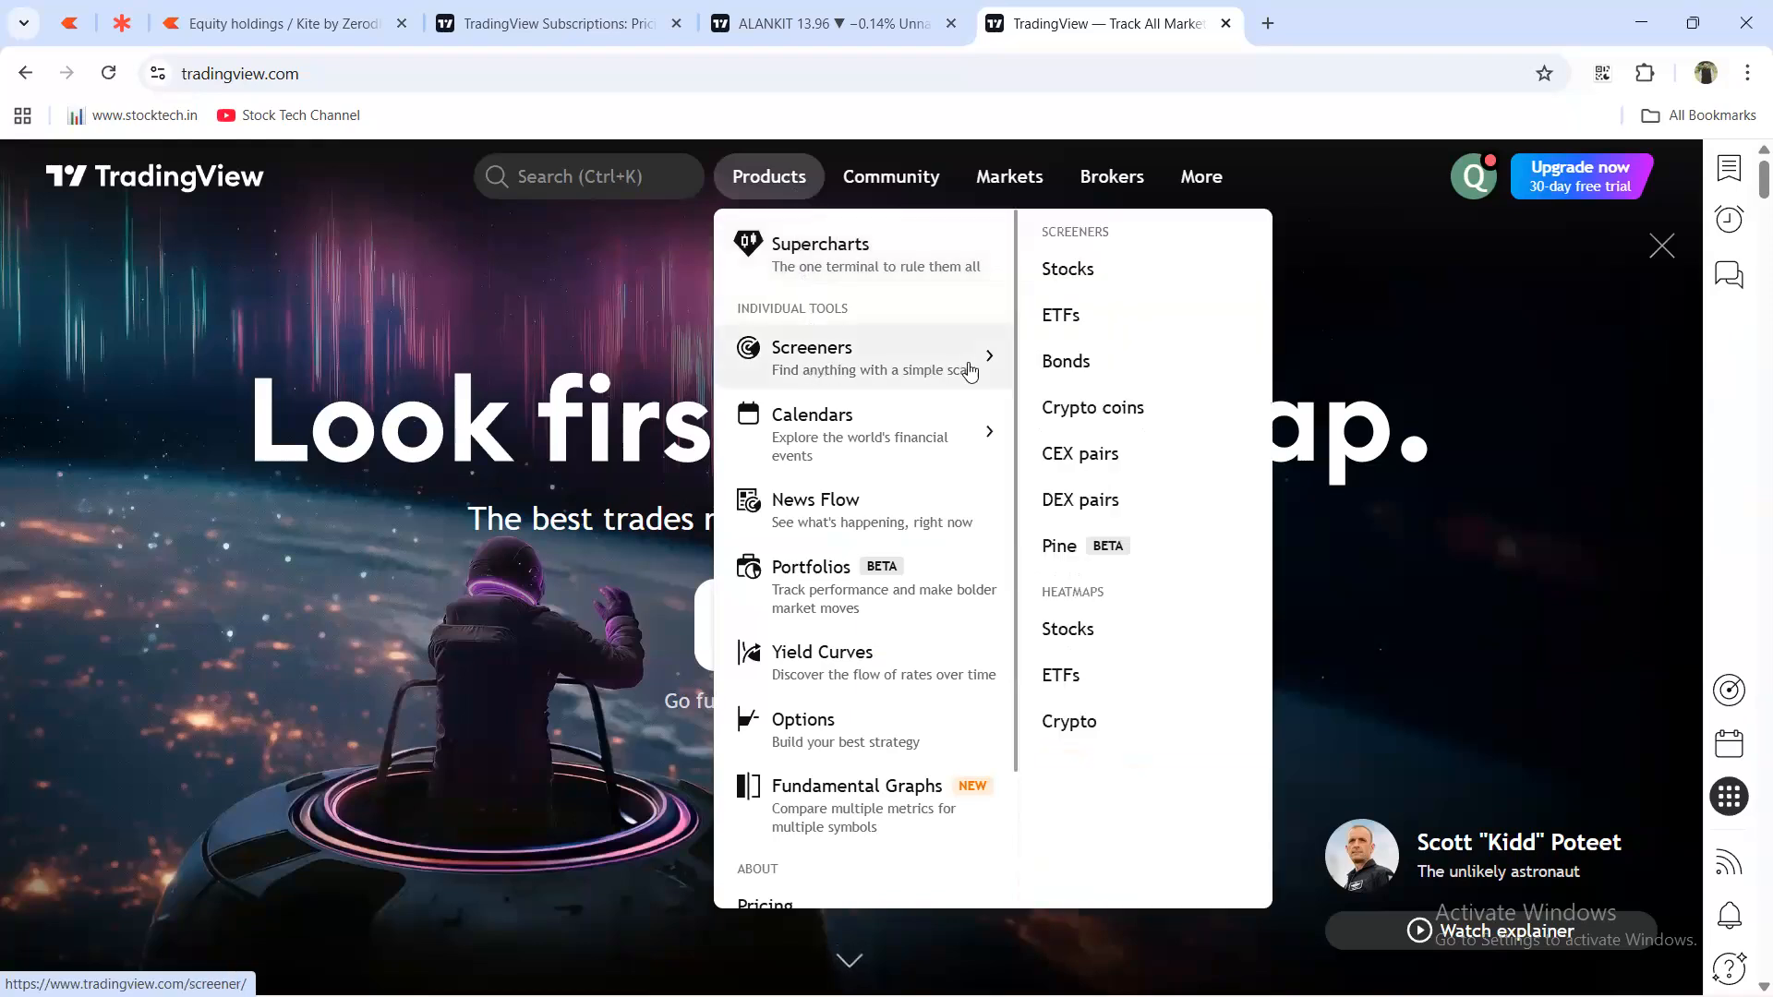
{"action": "left_click", "coordinate": [1086, 287]}
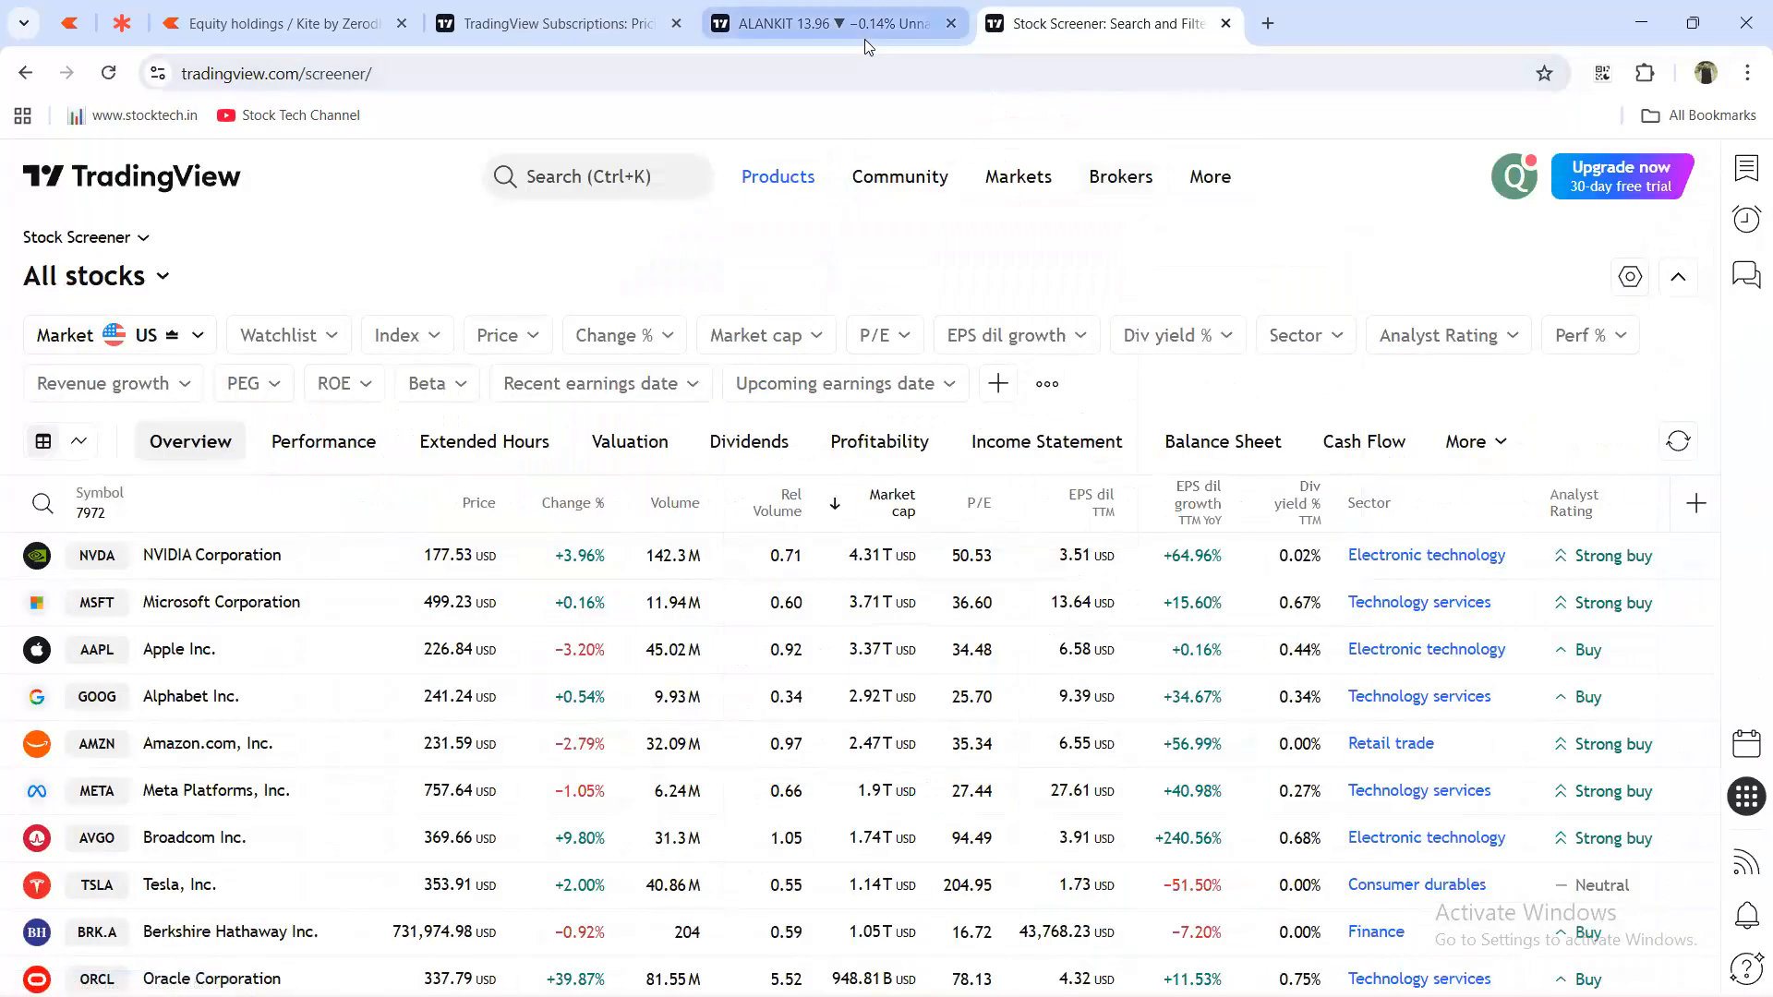
{"action": "right_click", "coordinate": [1180, 47]}
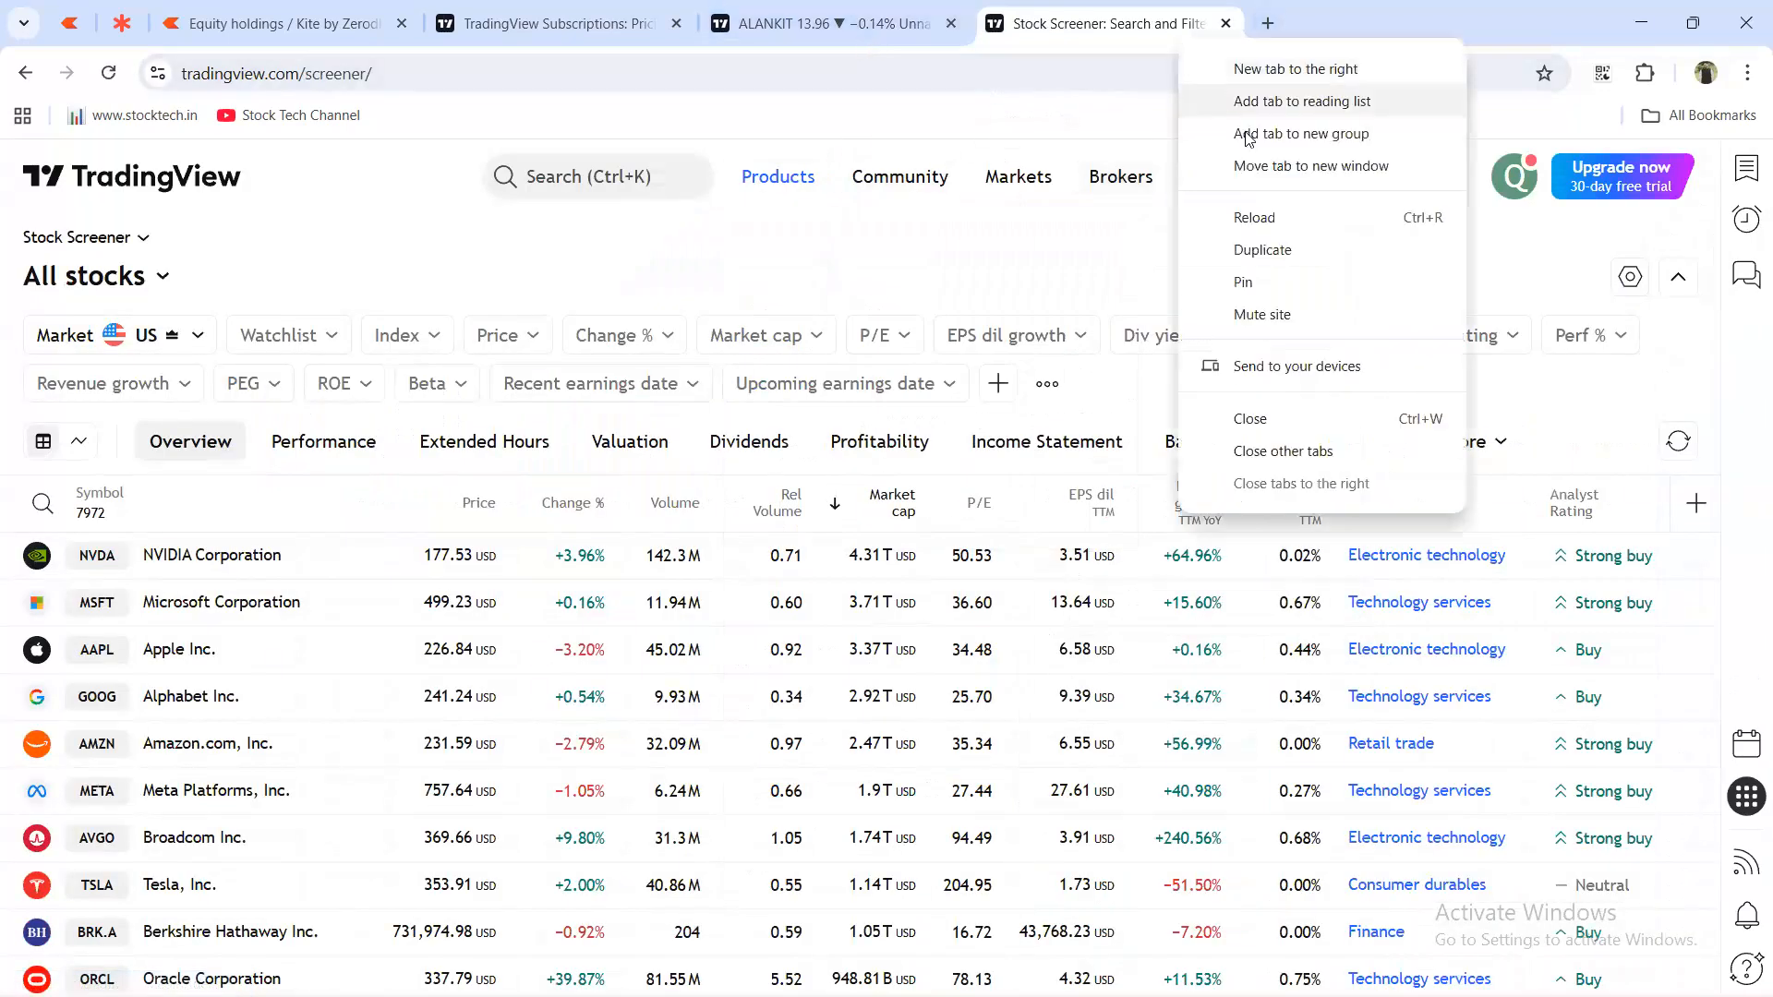
{"action": "left_click", "coordinate": [1256, 249]}
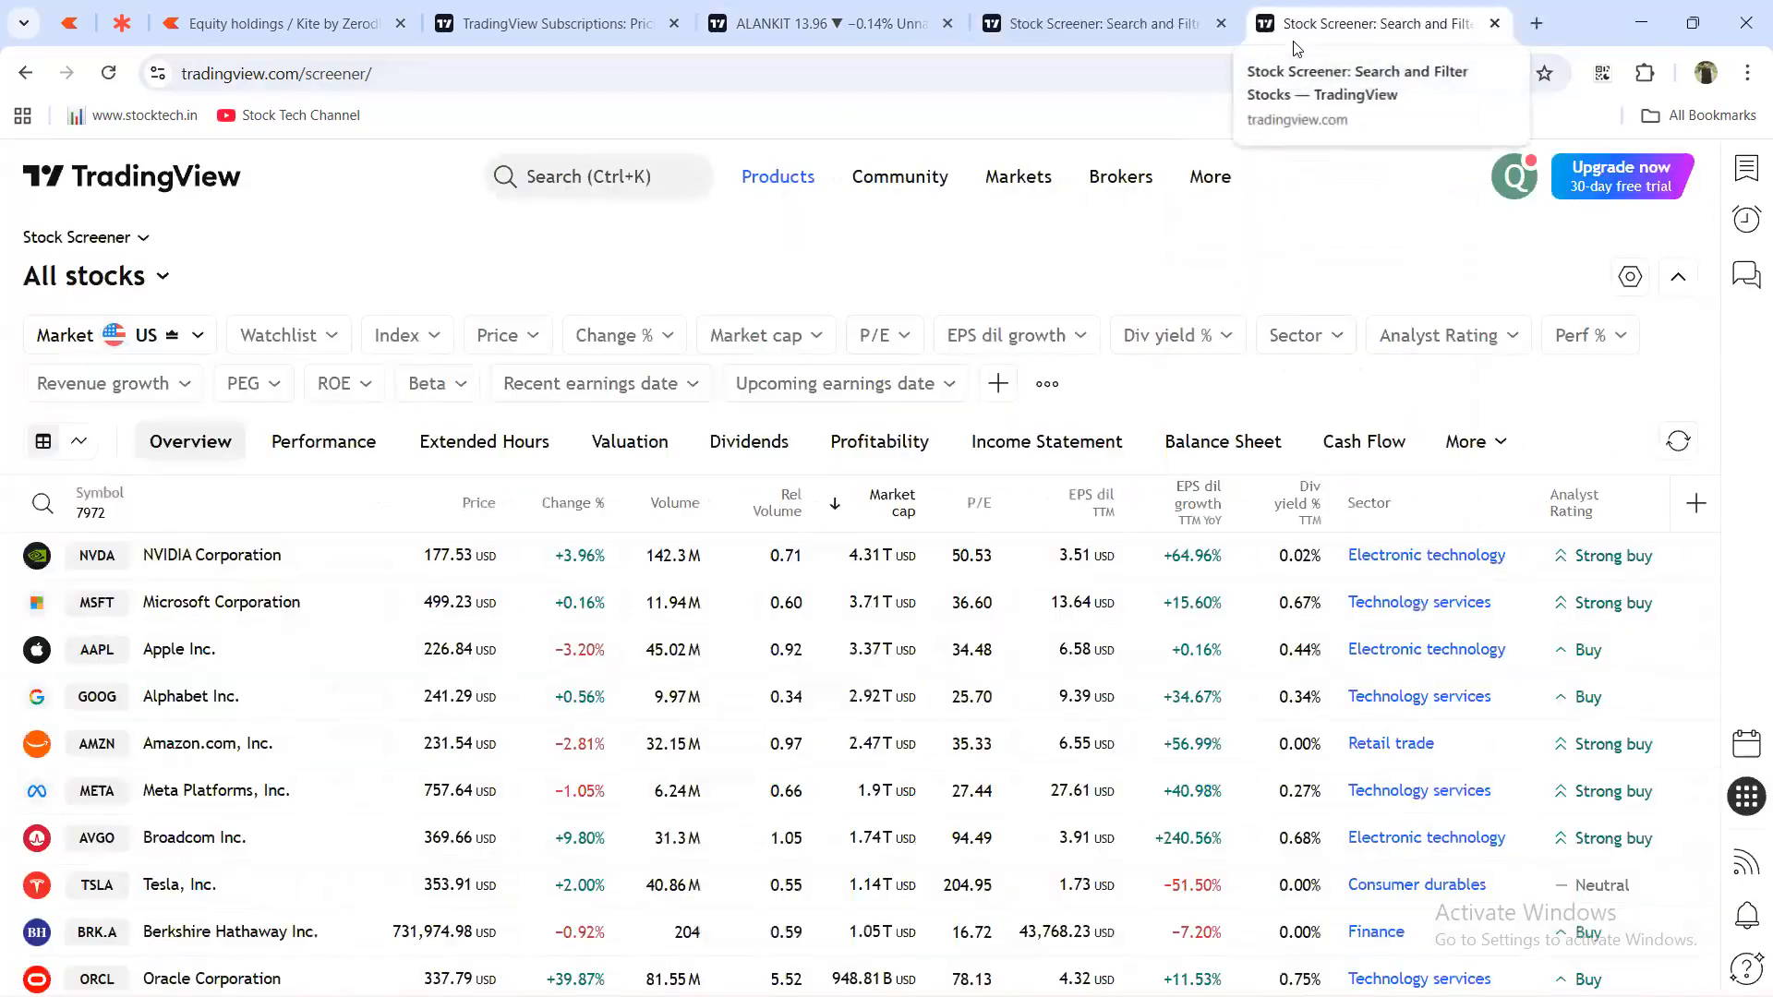
{"action": "mouse_move", "coordinate": [790, 182]}
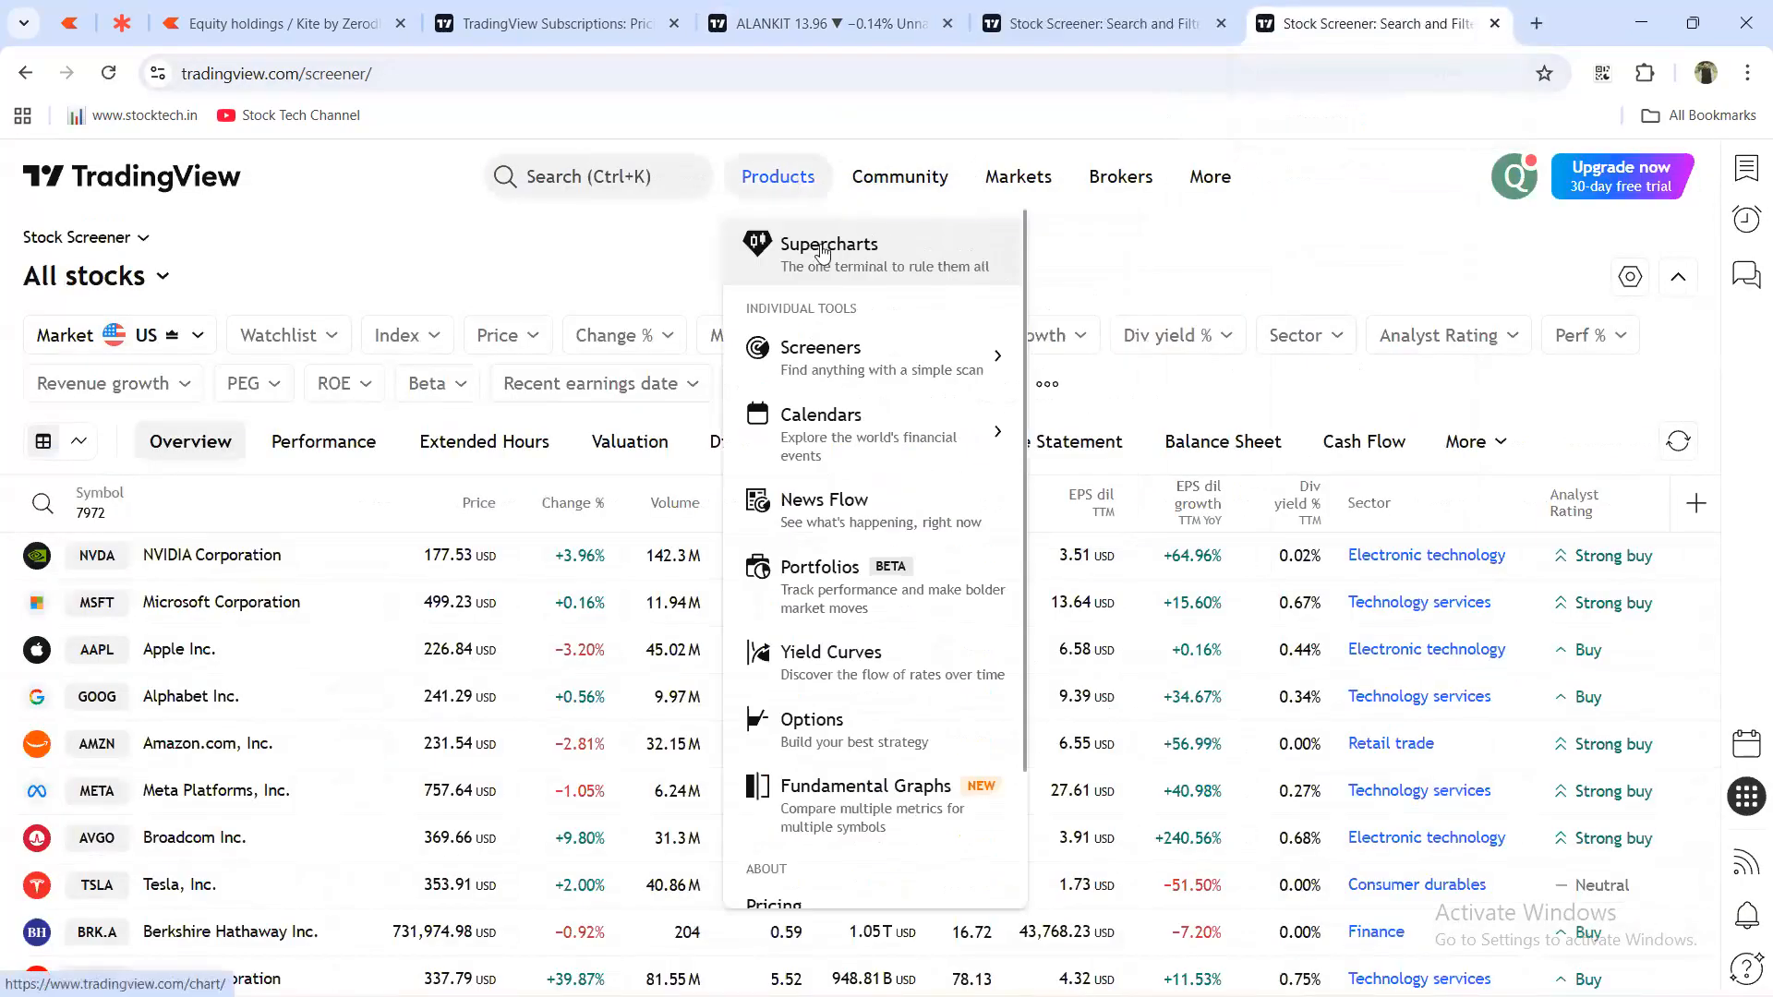
Load the S&P 500 Stock Heatmap by sector, then cycle through the chart and screener tabs back to it.
{"action": "mouse_move", "coordinate": [844, 356]}
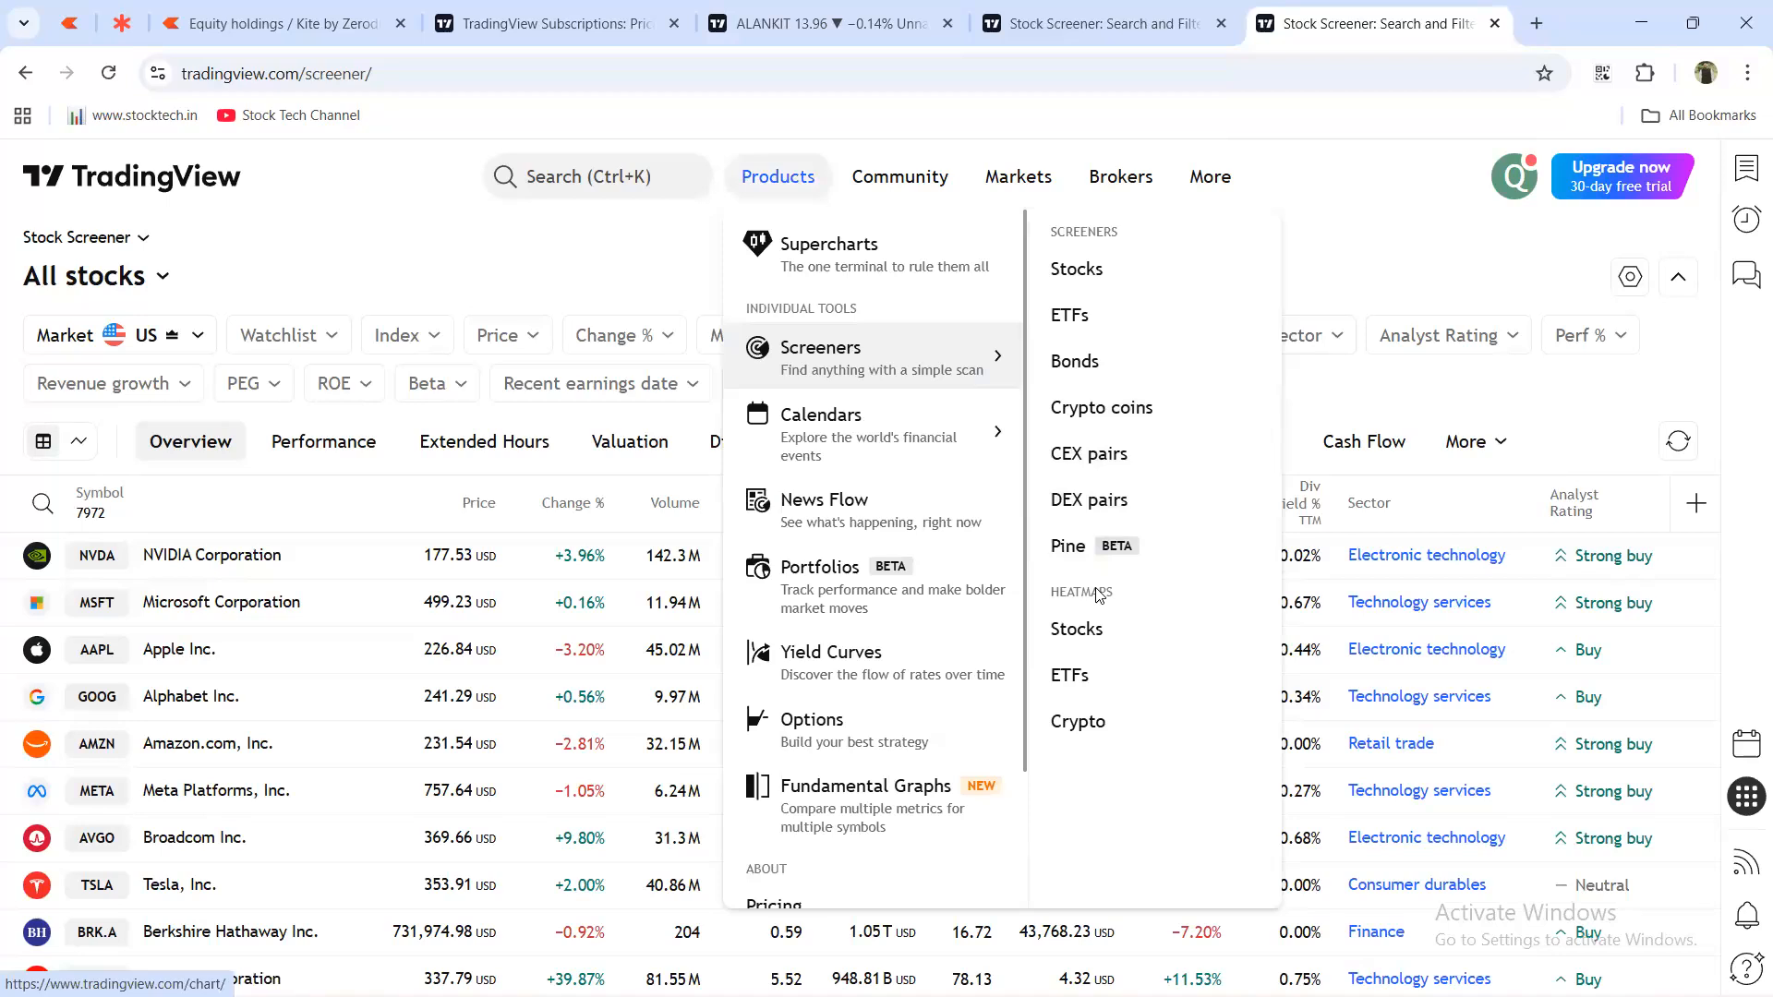
{"action": "left_click", "coordinate": [1081, 631]}
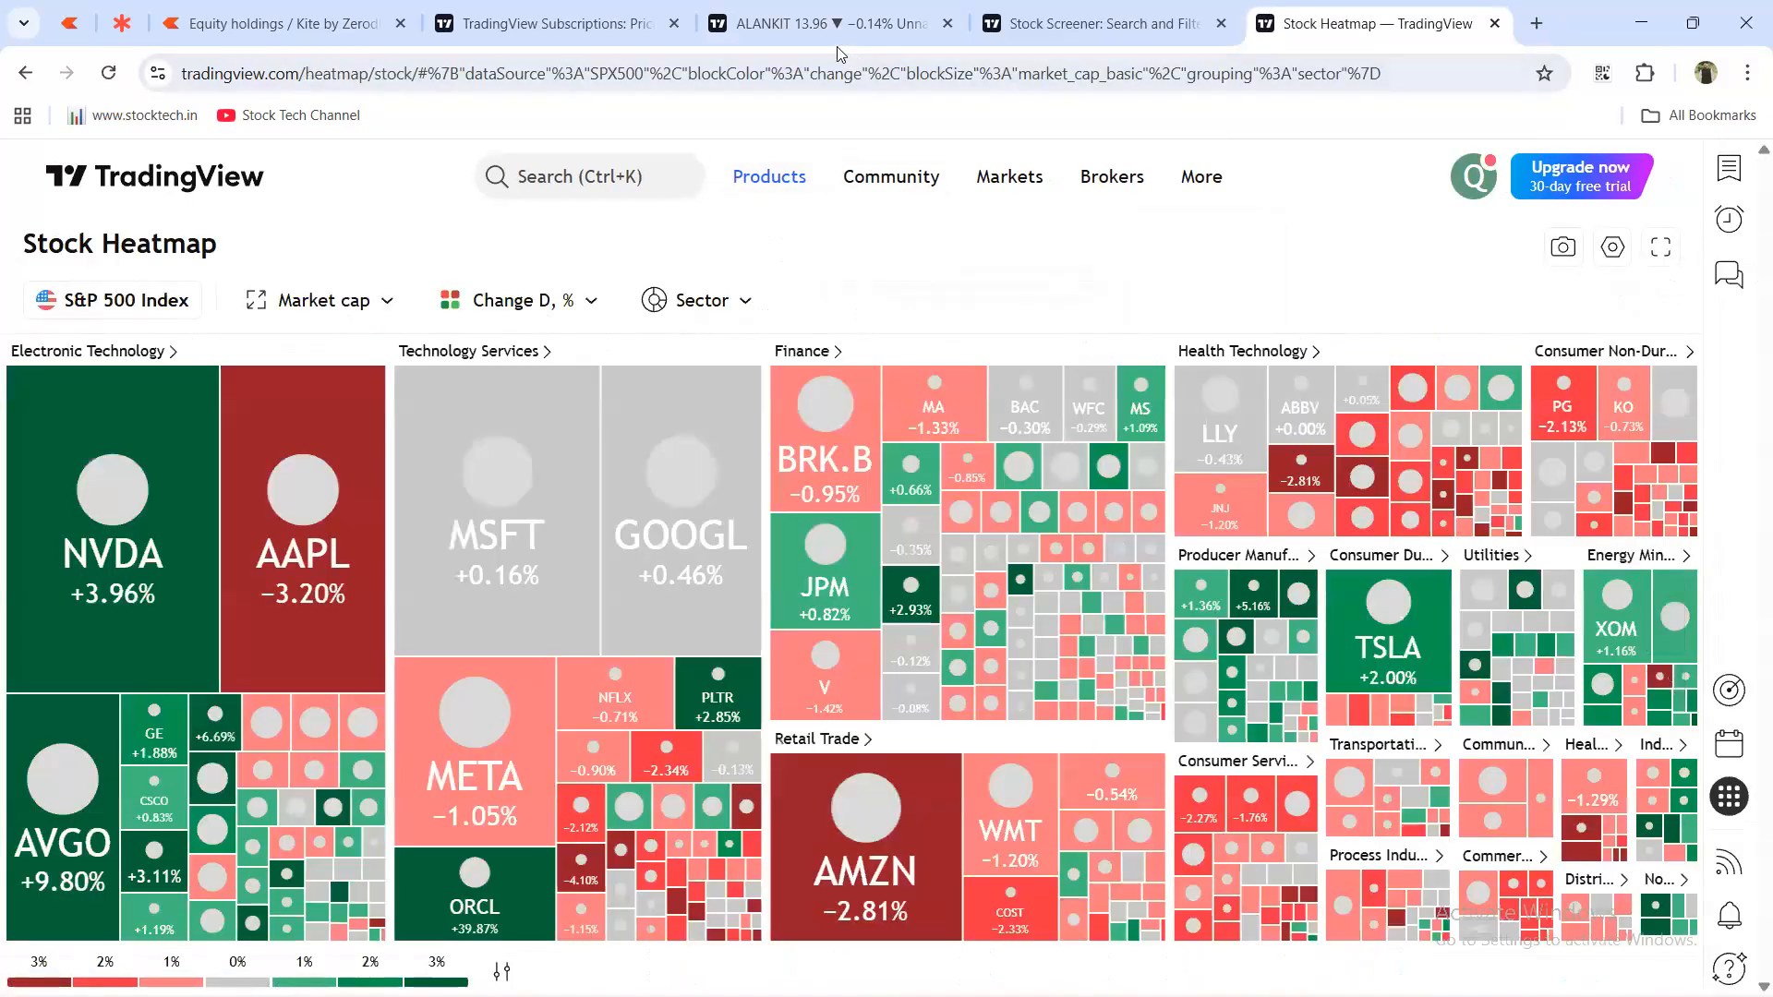
{"action": "left_click", "coordinate": [831, 42]}
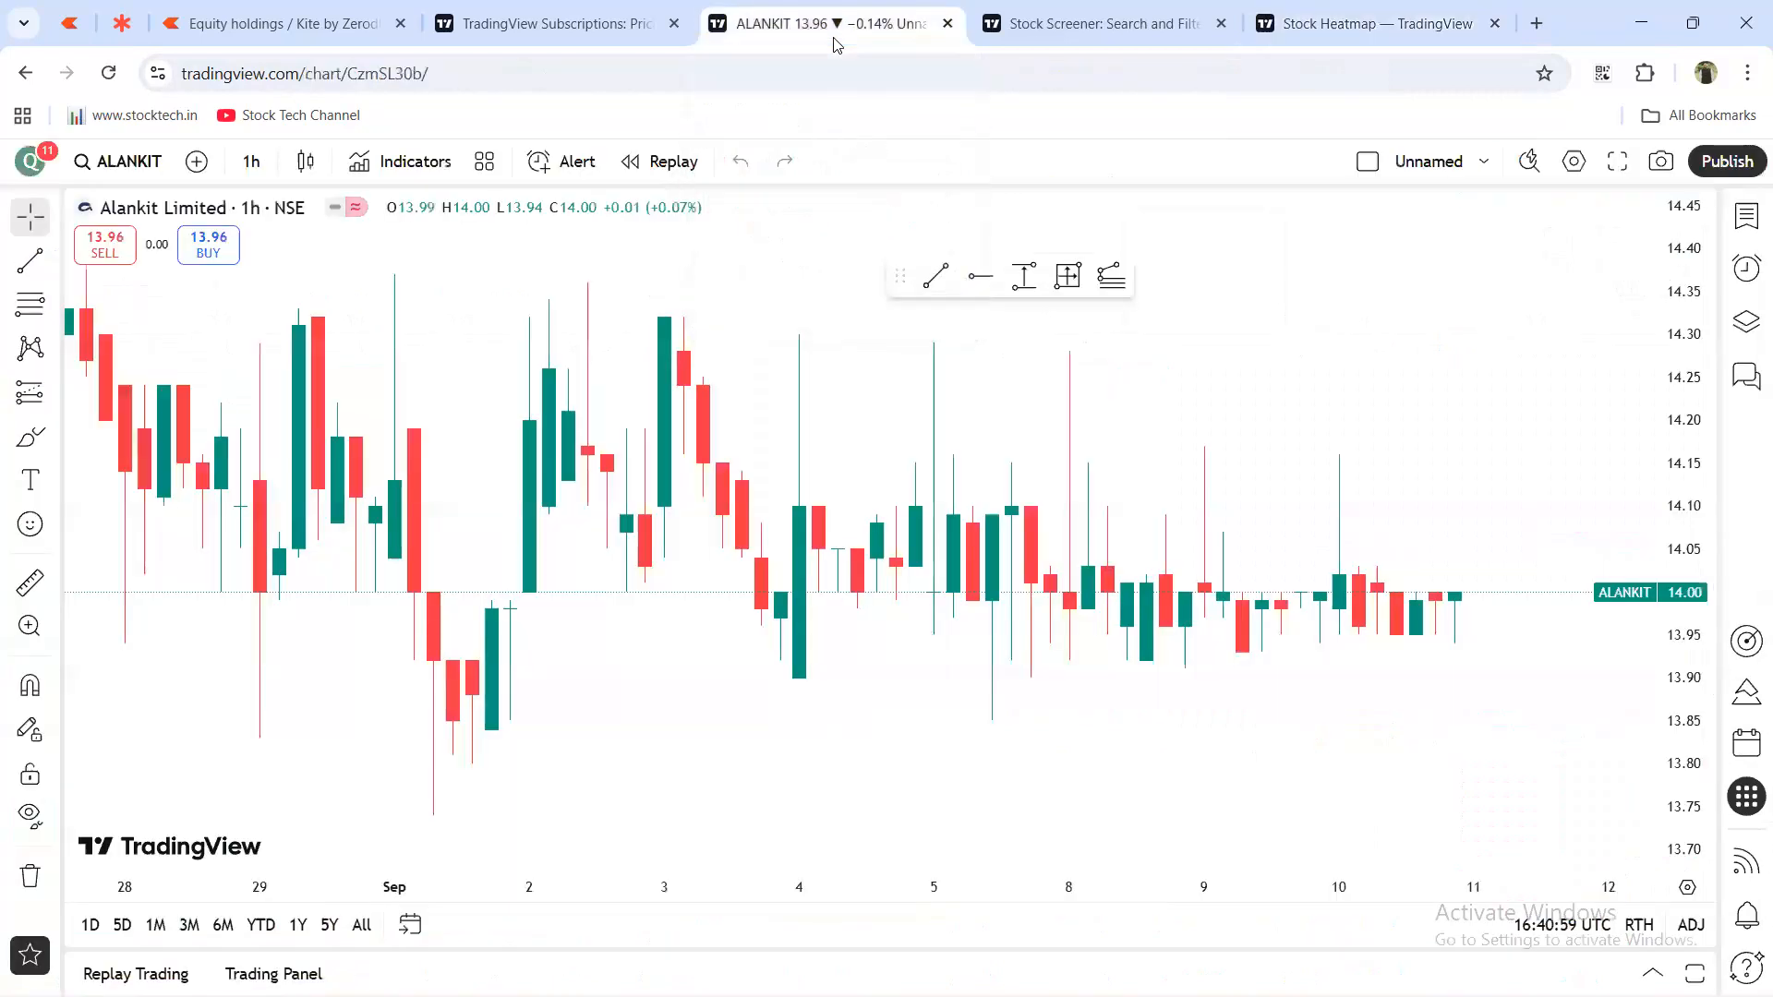
{"action": "left_click", "coordinate": [1095, 39]}
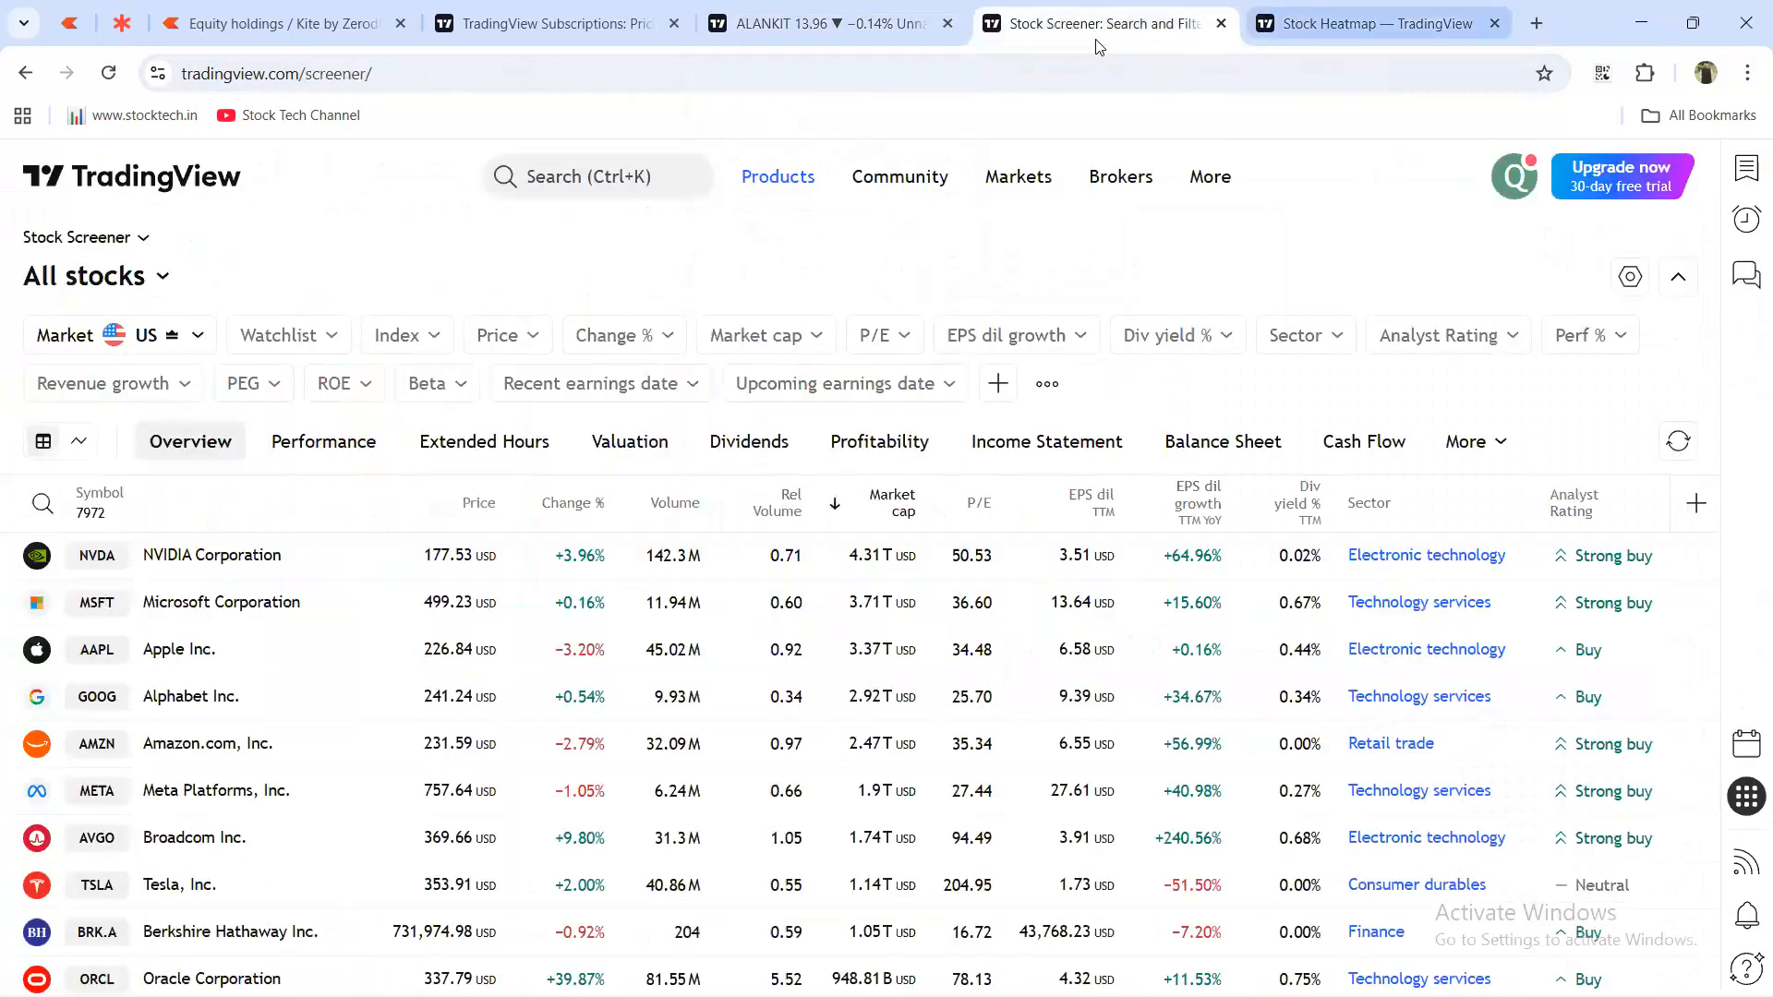
{"action": "key", "text": "ctrl+Tab"}
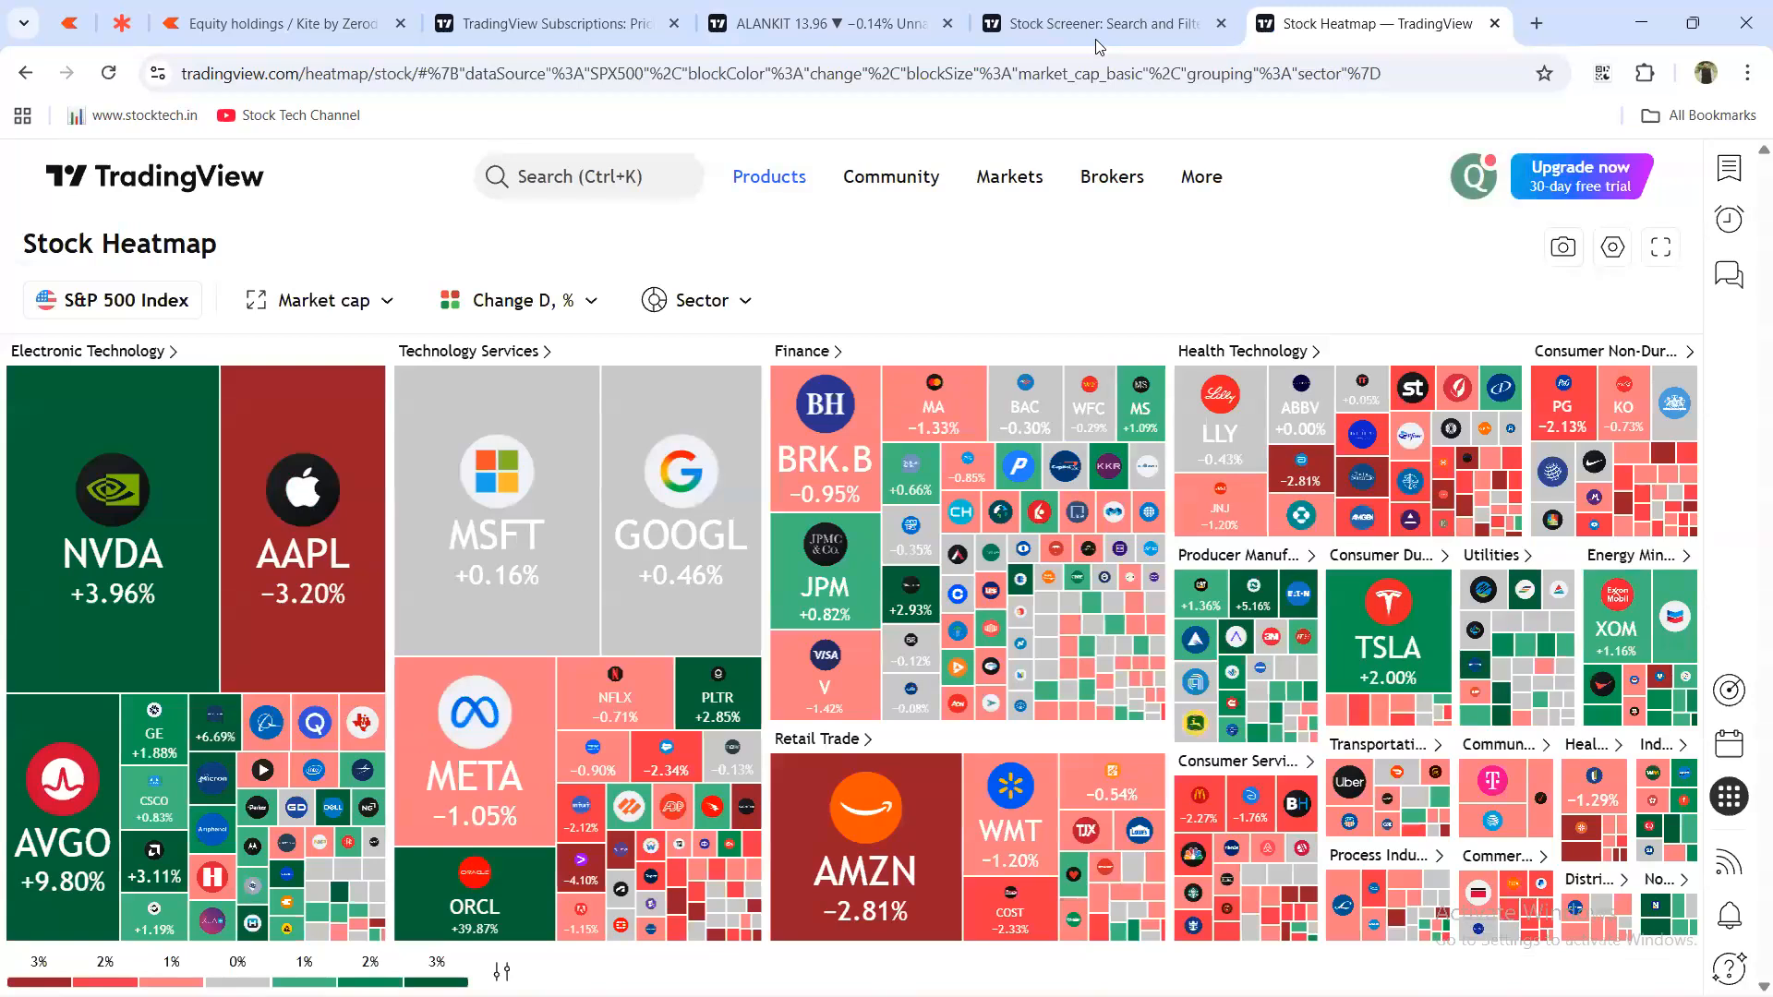
{"action": "left_click", "coordinate": [1748, 76]}
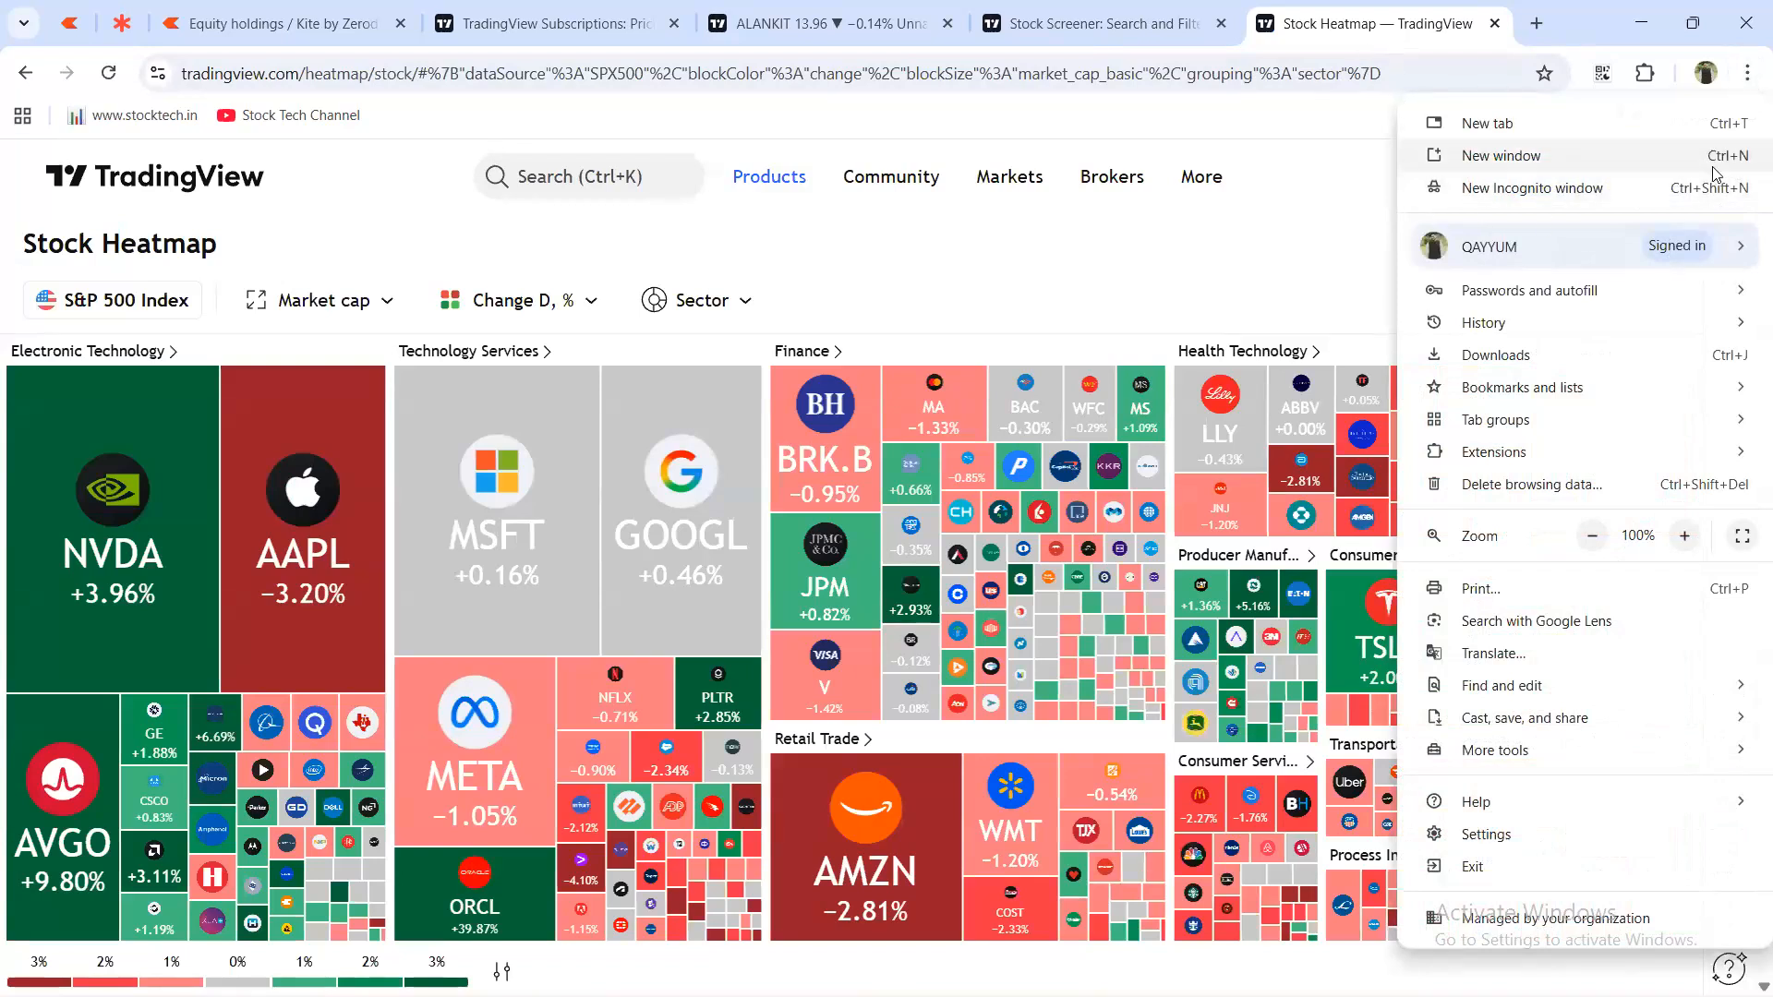
Create a desktop shortcut for the Stock Heatmap page from Chrome's menu.
{"action": "left_click", "coordinate": [1334, 127]}
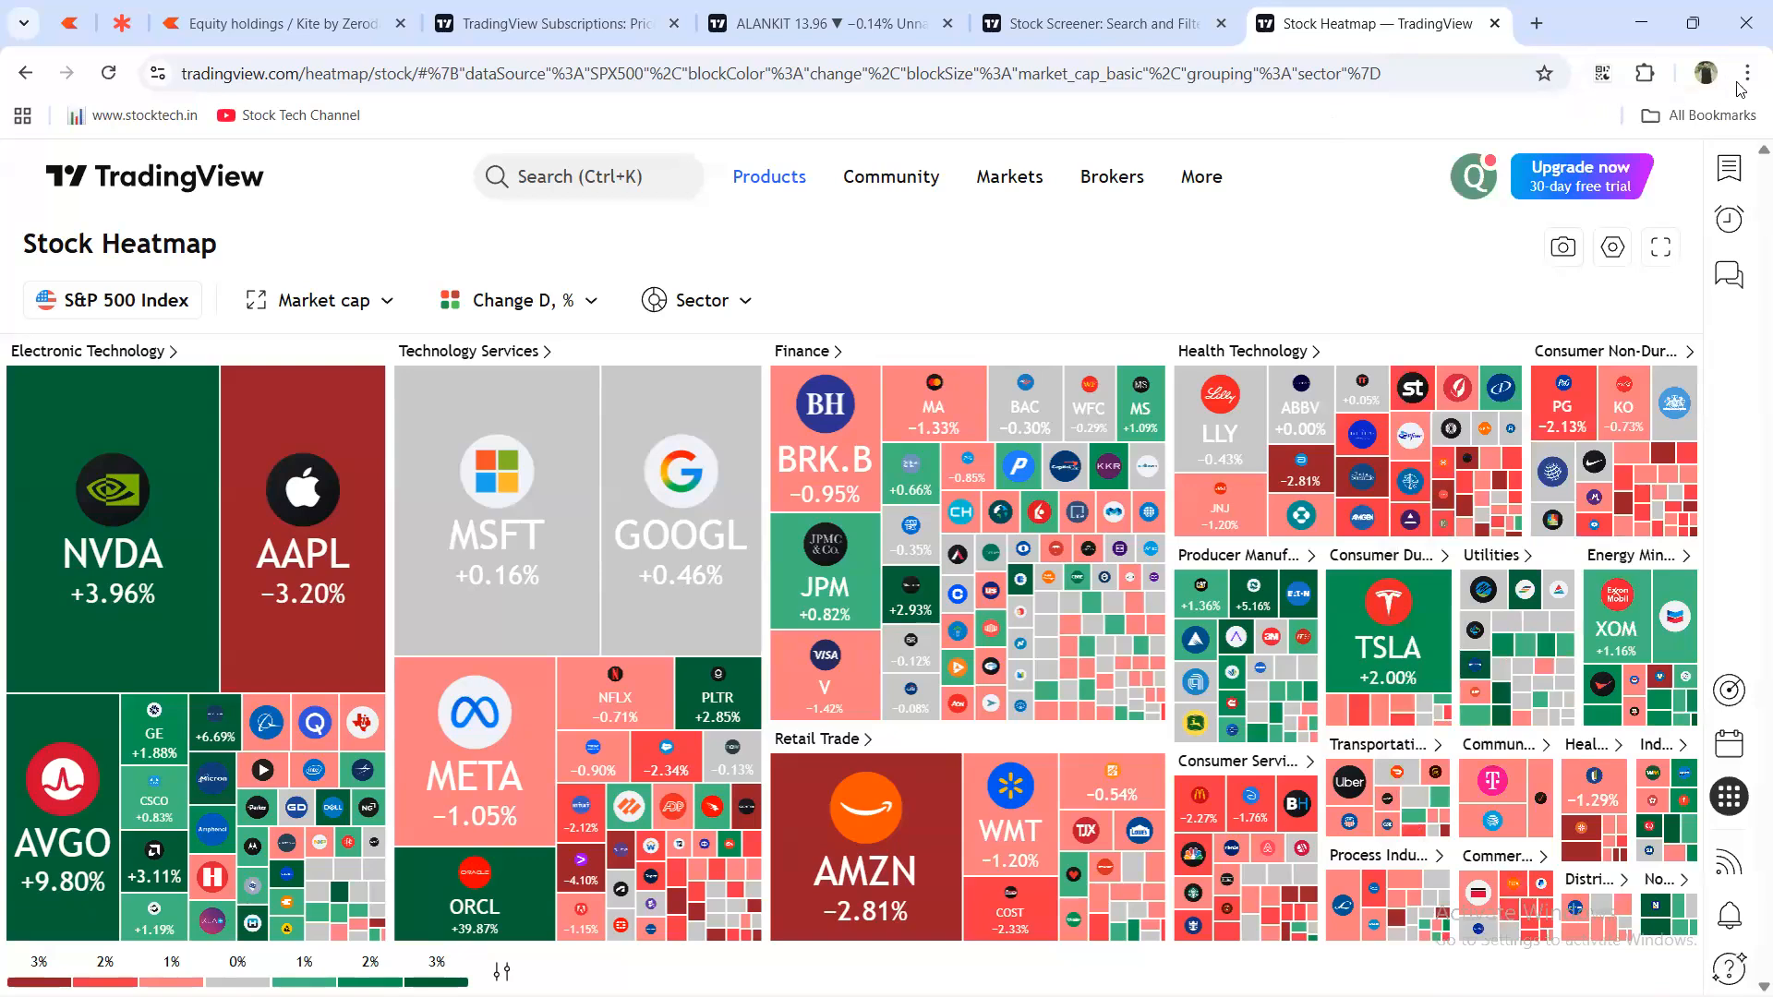
{"action": "left_click", "coordinate": [1747, 74]}
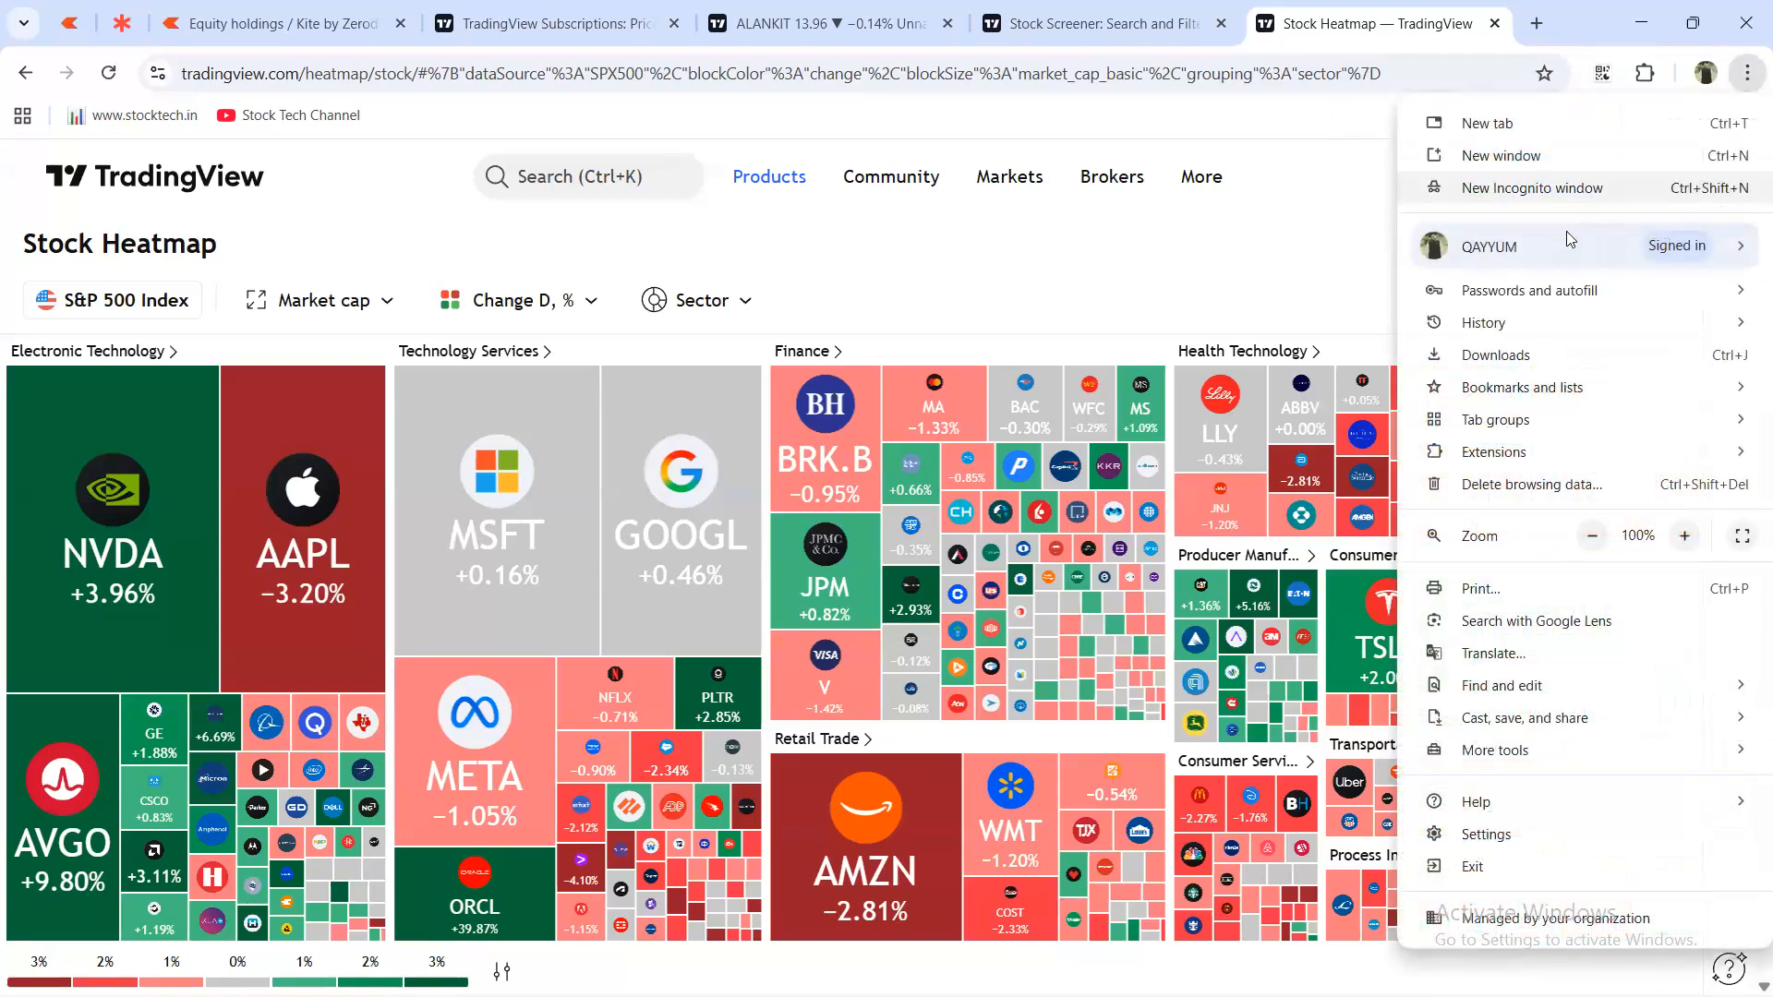
{"action": "mouse_move", "coordinate": [1497, 732]}
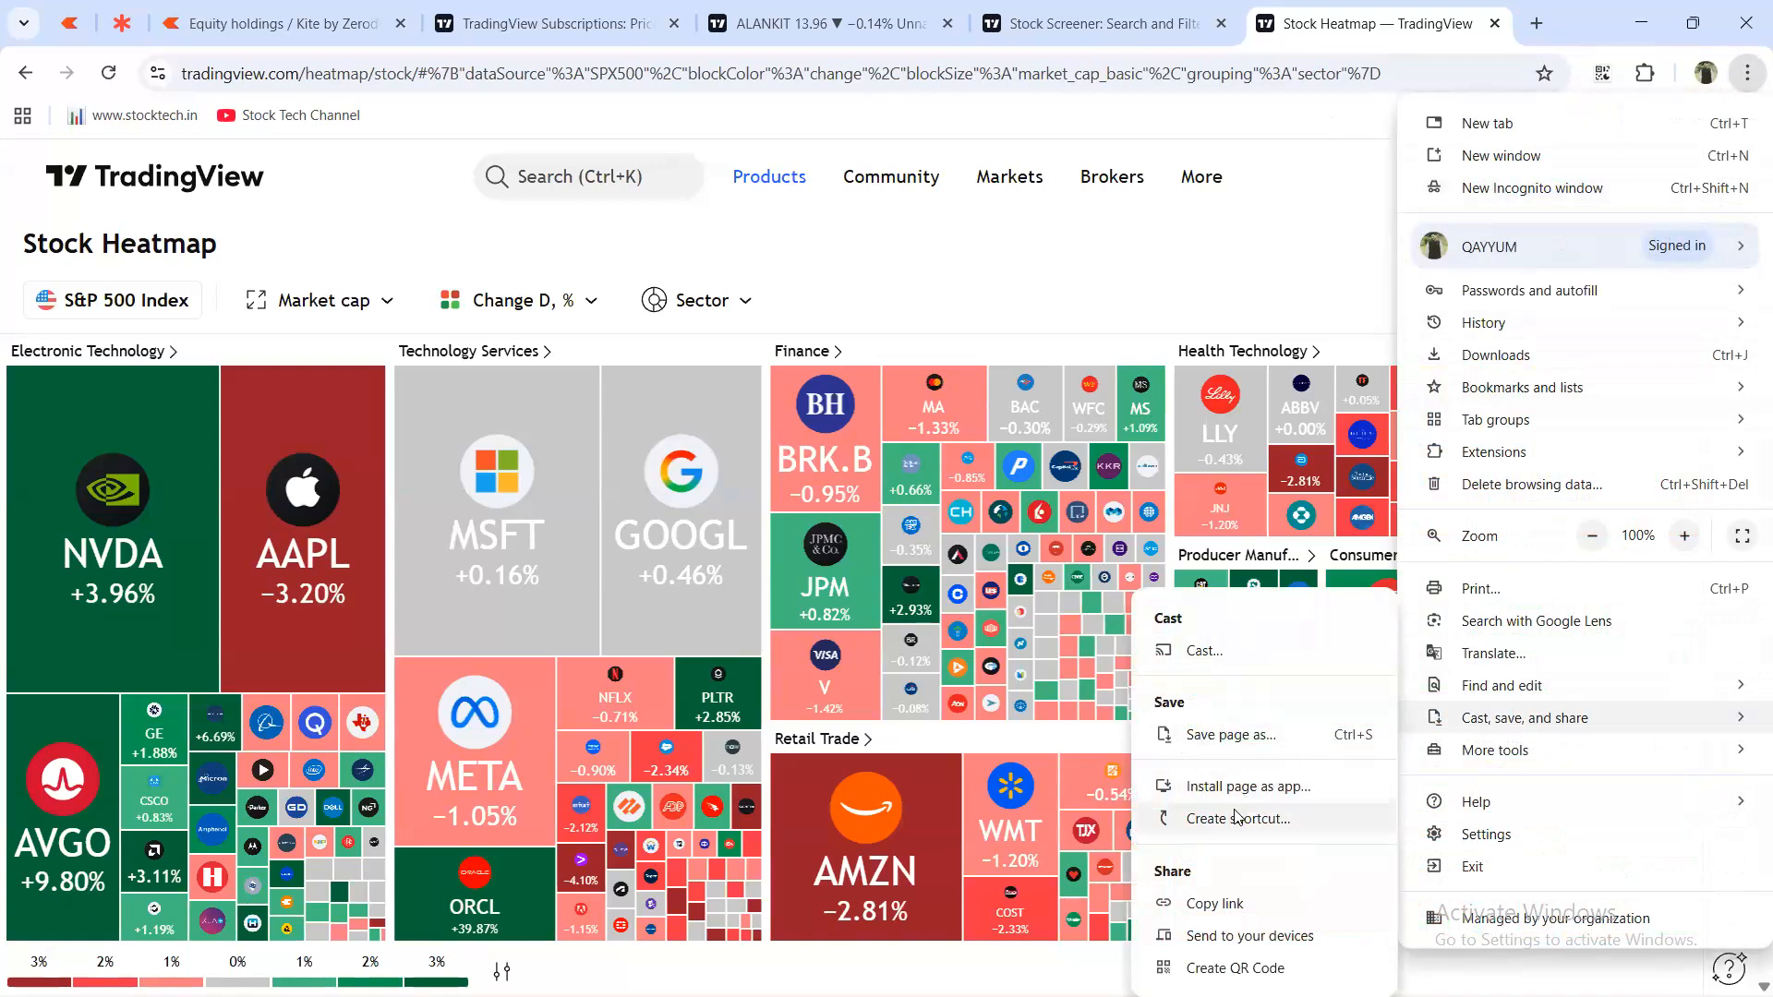
{"action": "left_click", "coordinate": [1238, 817]}
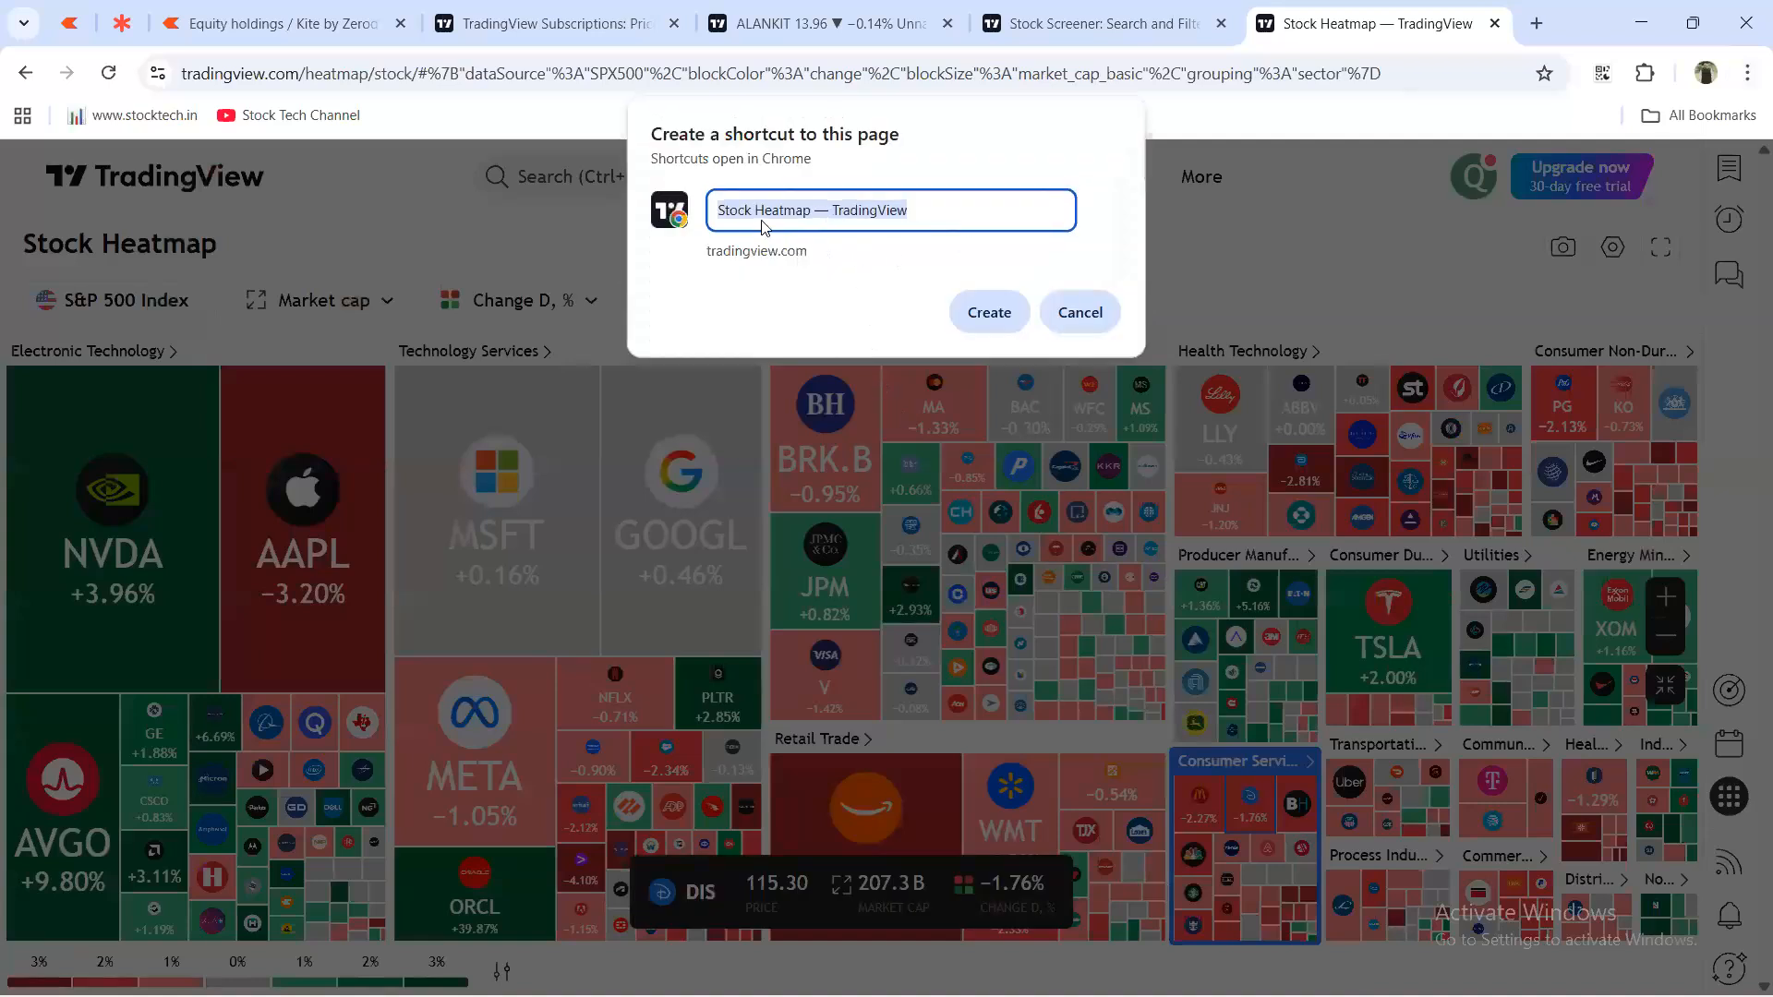
{"action": "left_click", "coordinate": [843, 213]}
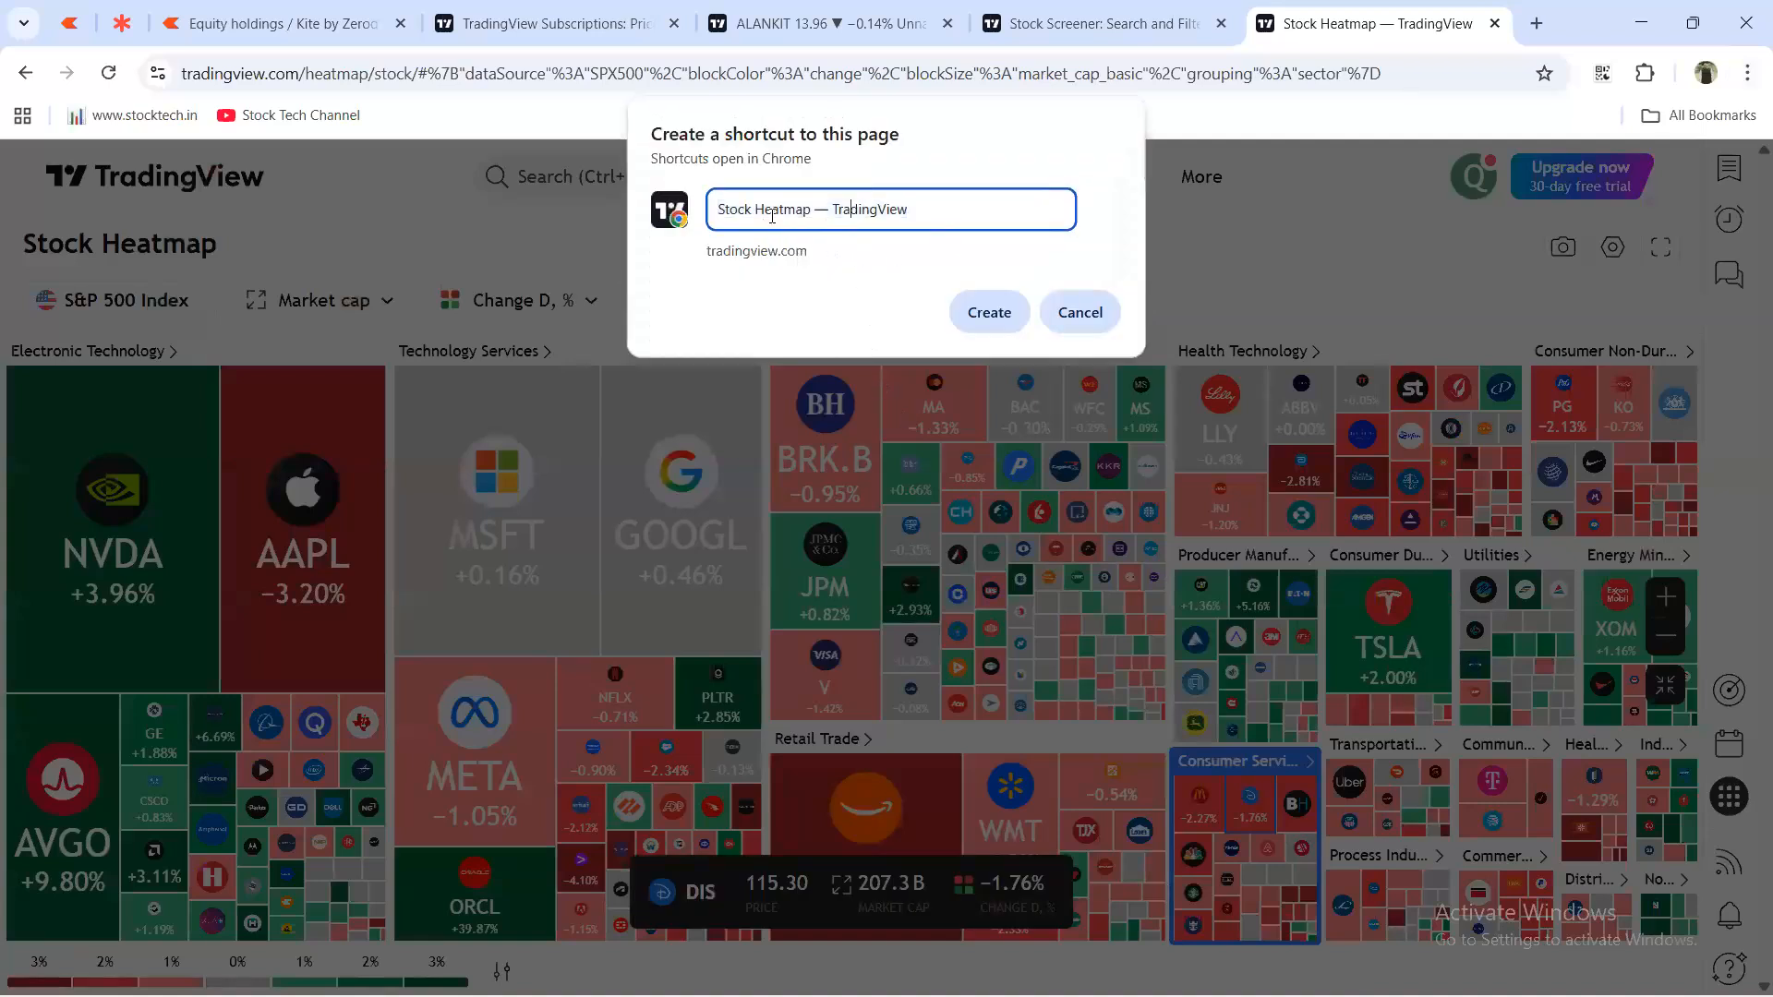
{"action": "left_click", "coordinate": [987, 318]}
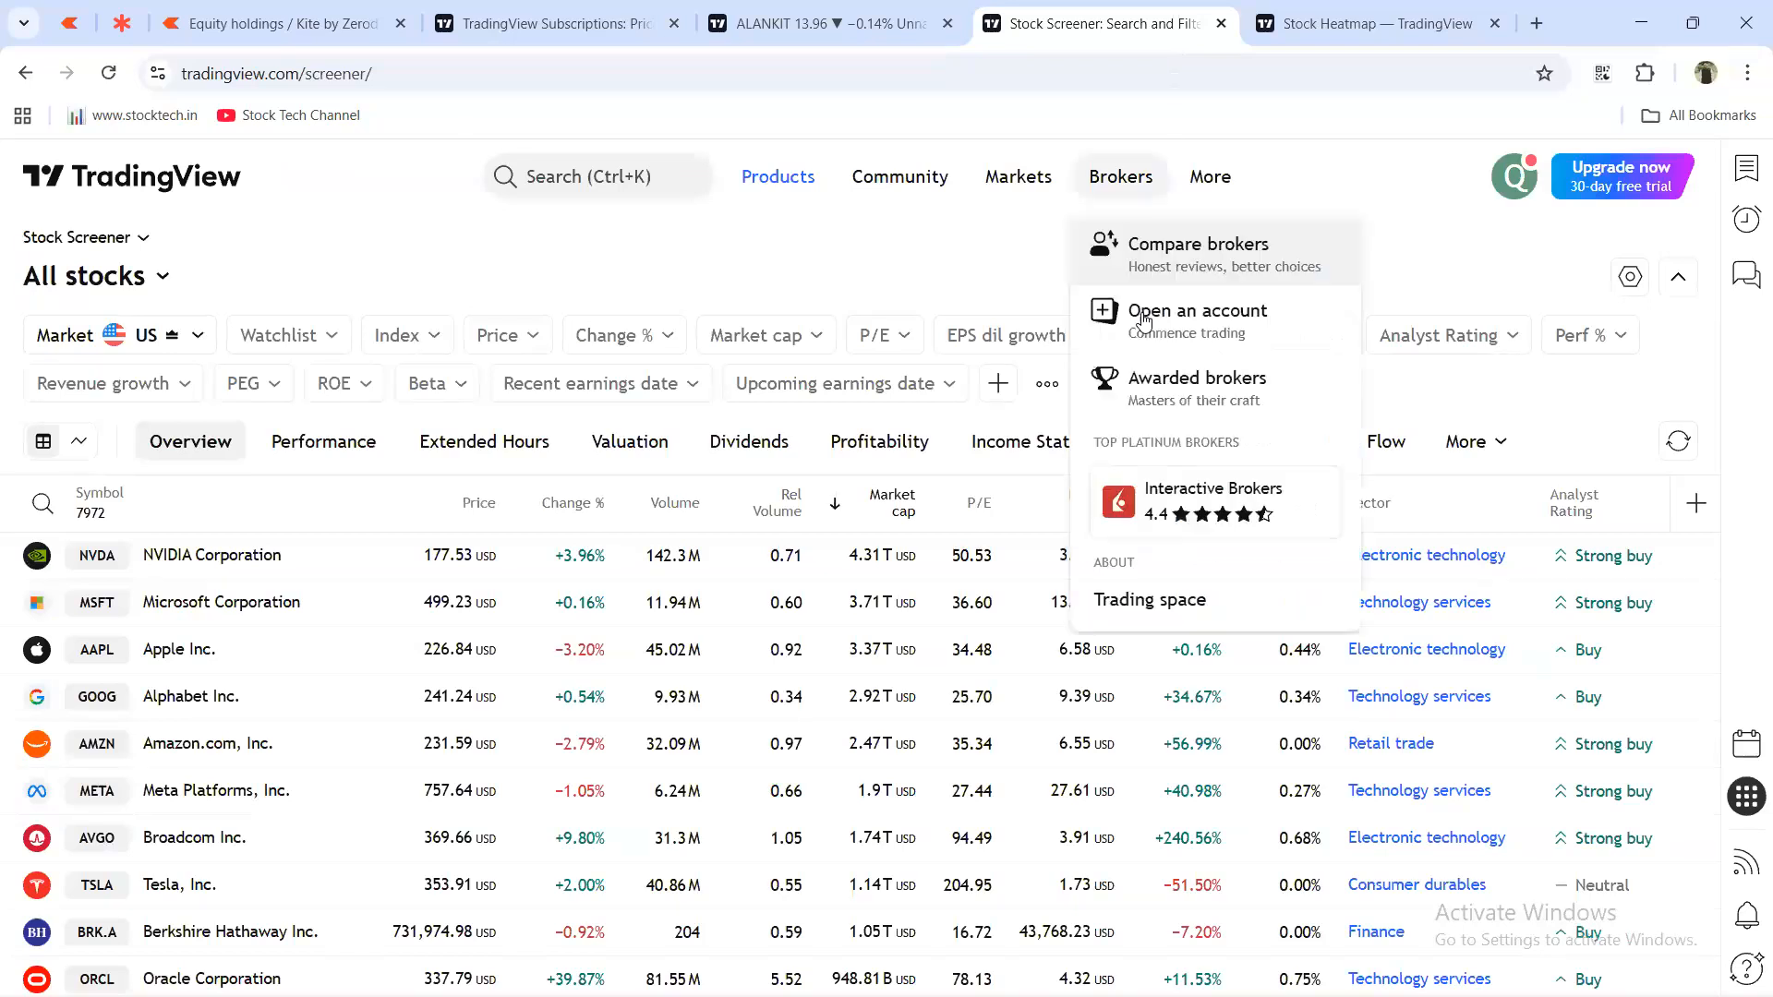
Create a Stock Screener desktop shortcut, then return to the ALANKIT chart tab.
{"action": "left_click", "coordinate": [1743, 80]}
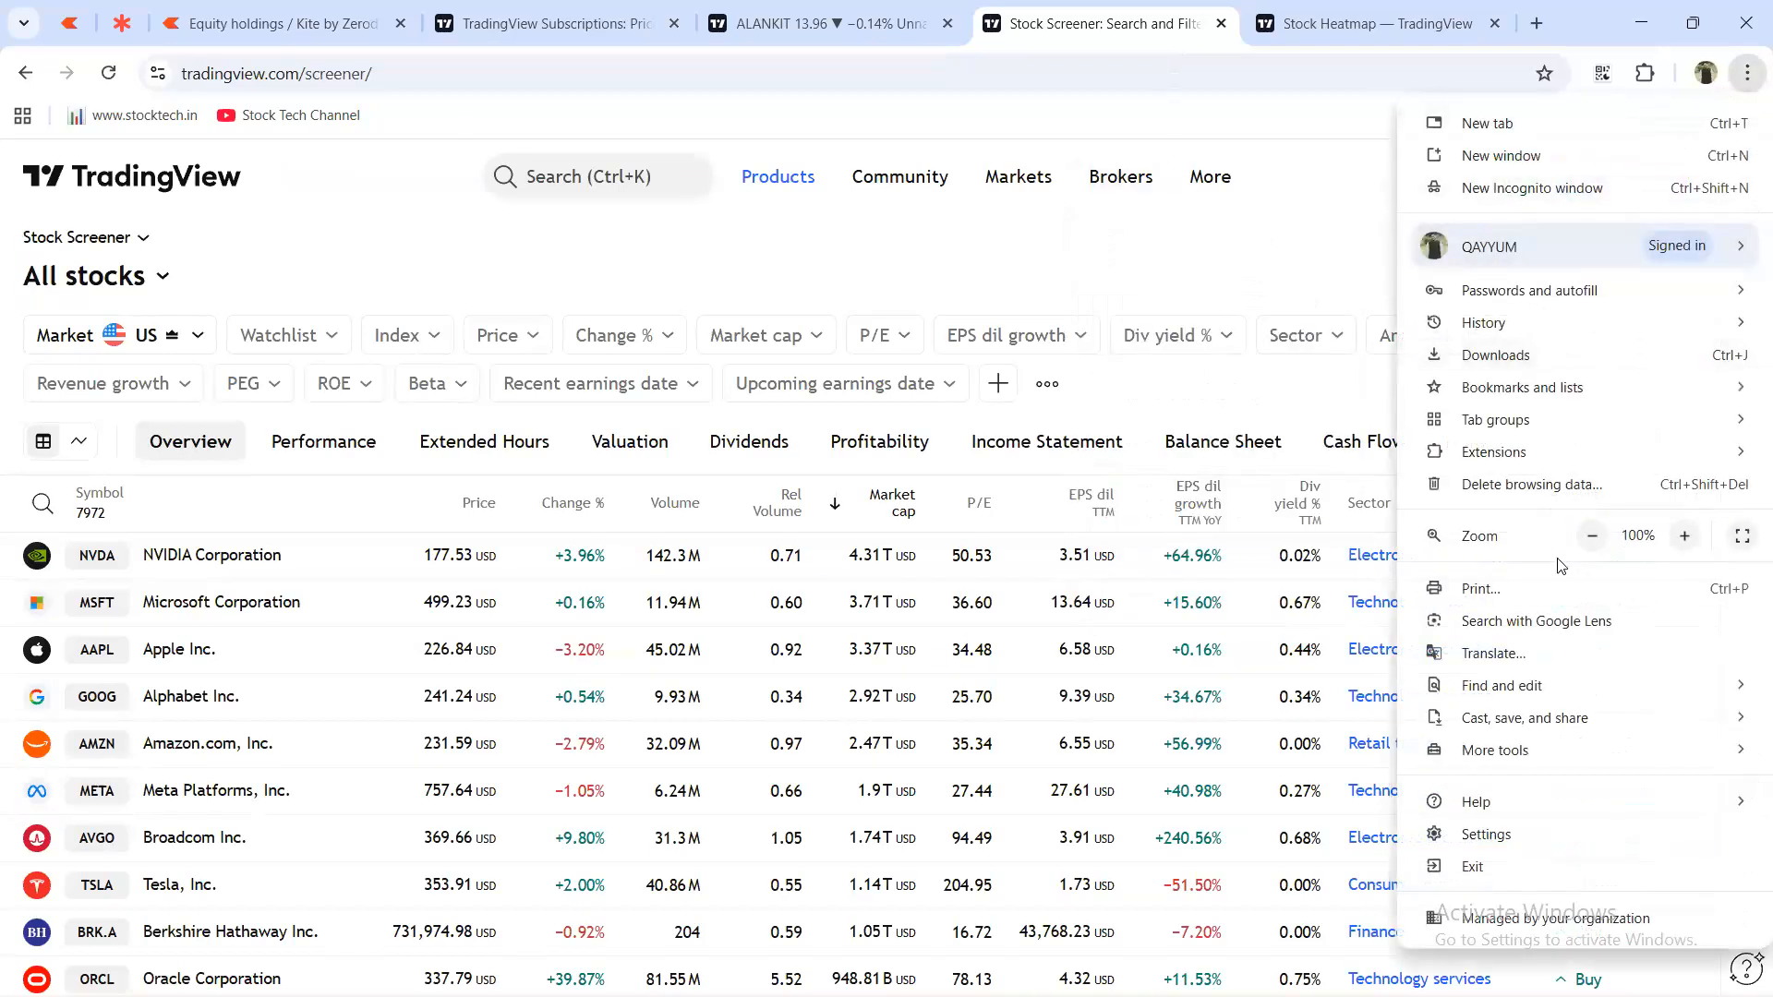
{"action": "mouse_move", "coordinate": [1533, 753]}
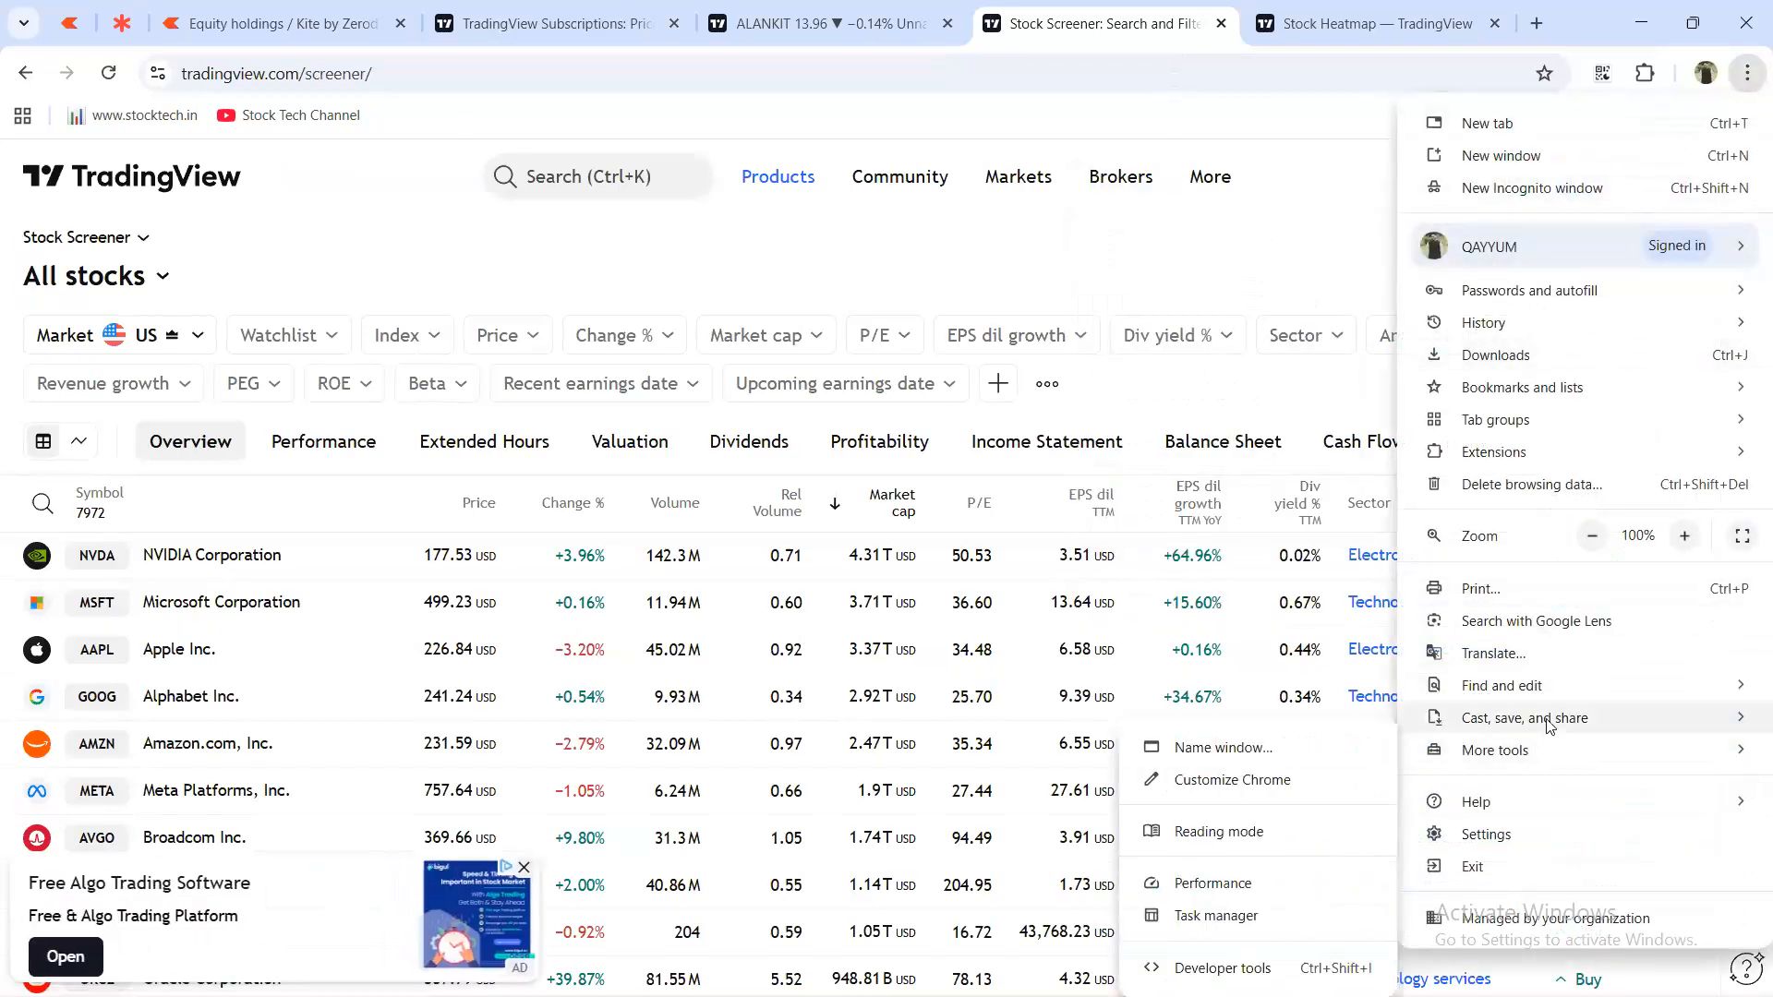
{"action": "mouse_move", "coordinate": [1547, 718]}
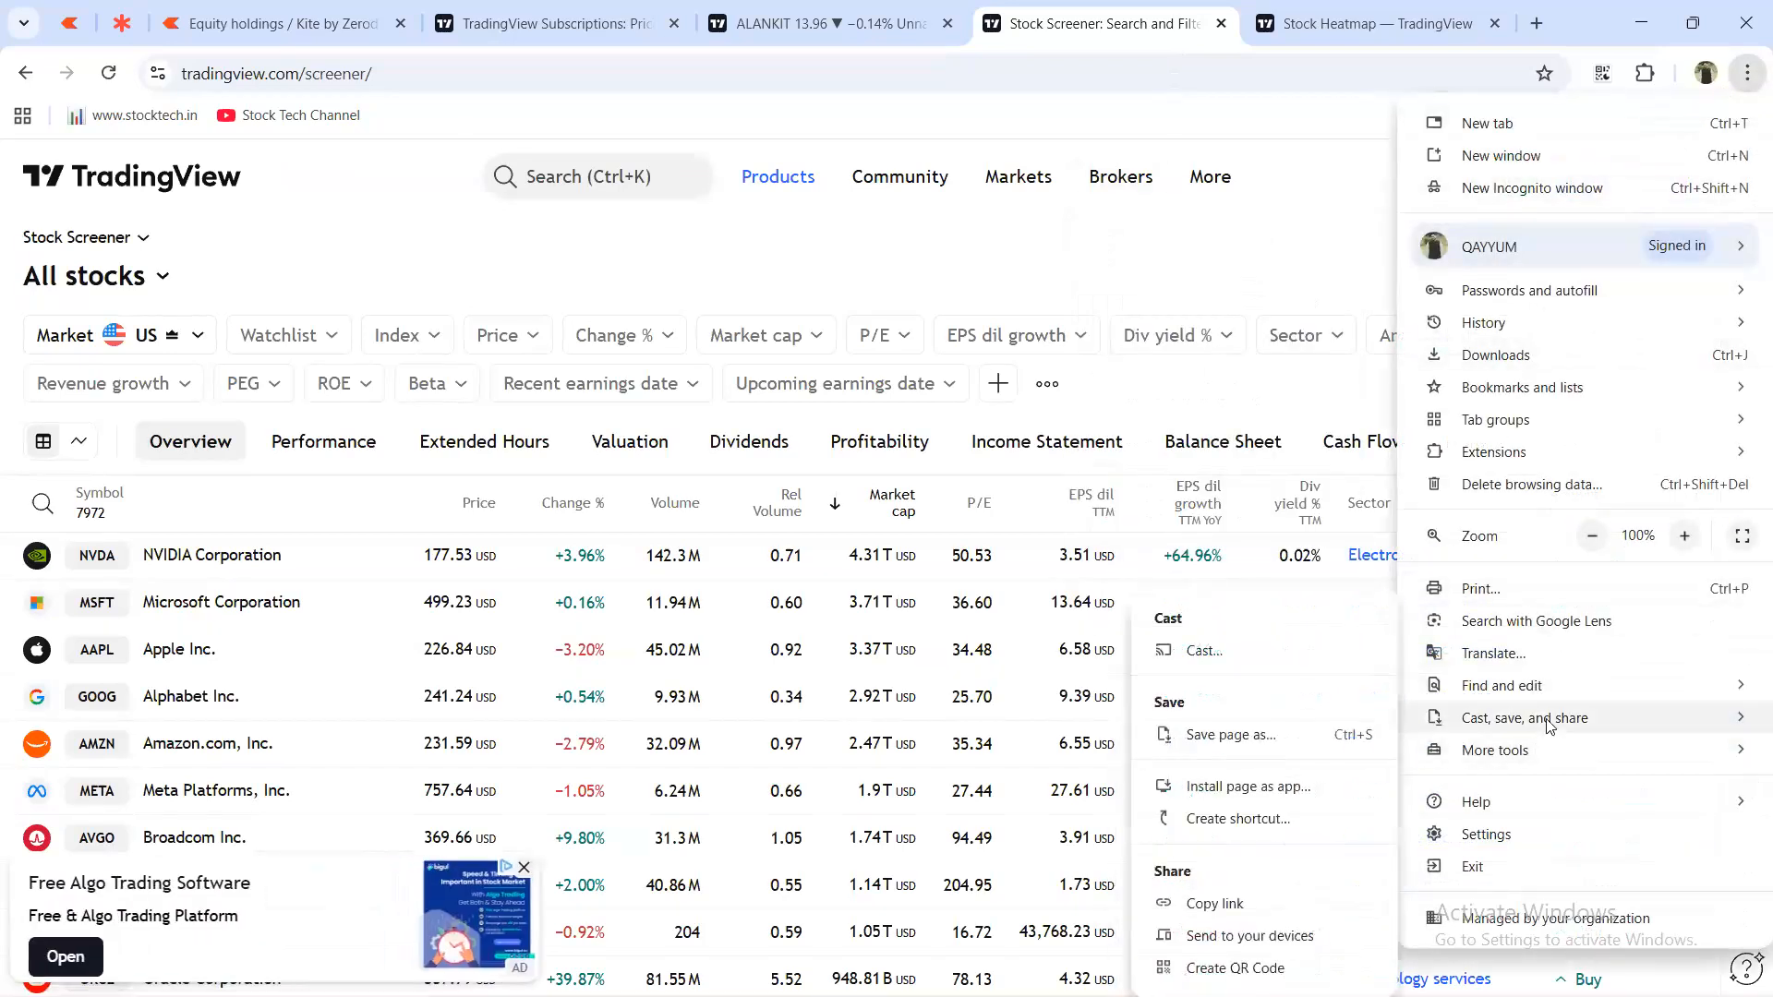
{"action": "left_click", "coordinate": [1240, 819]}
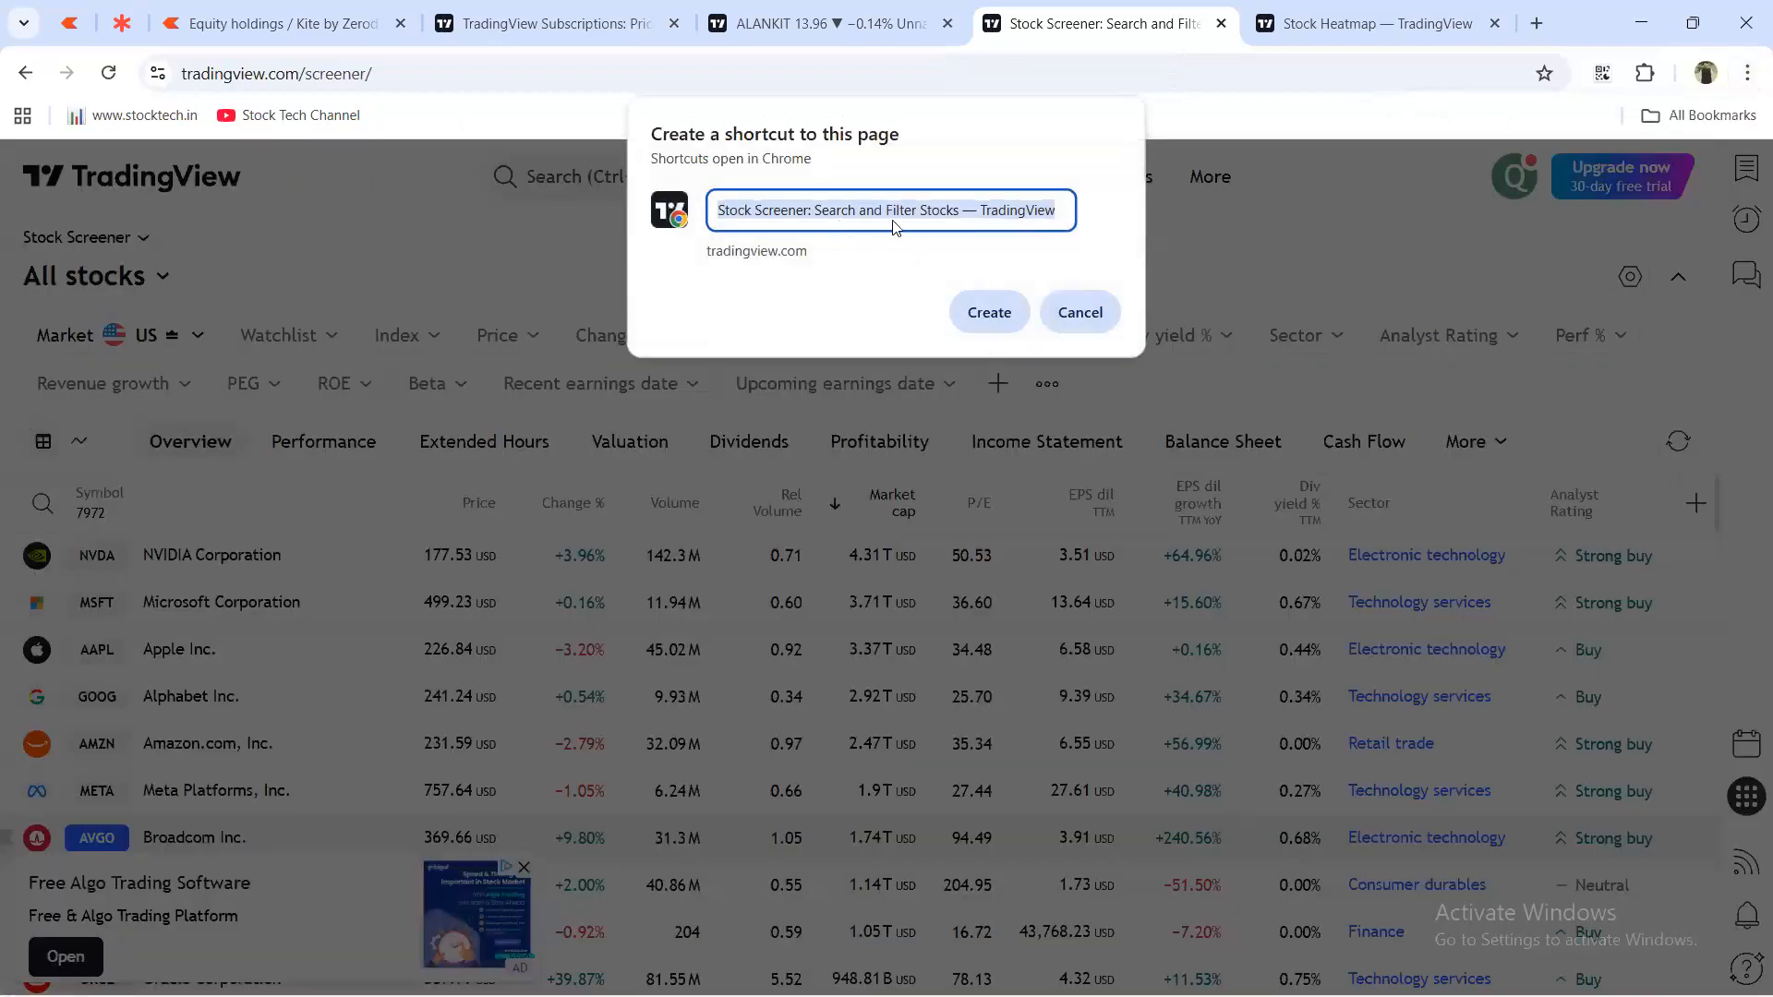
{"action": "left_click", "coordinate": [990, 312]}
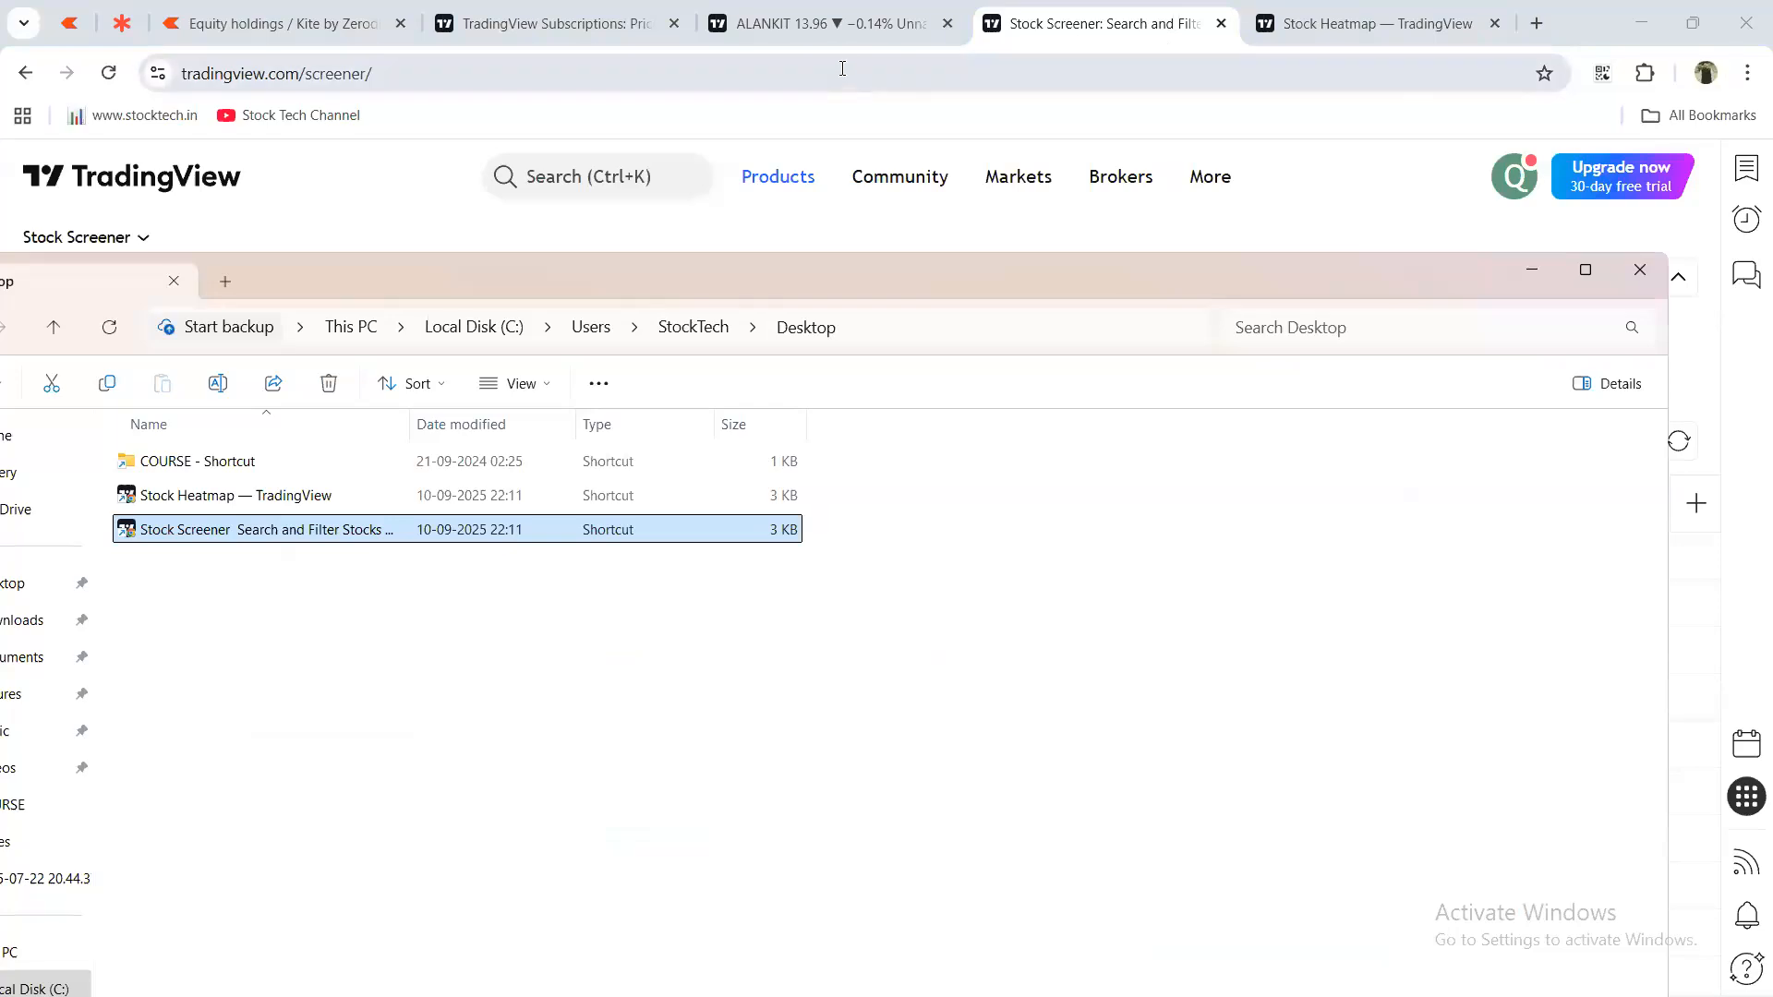
{"action": "left_click", "coordinate": [845, 34]}
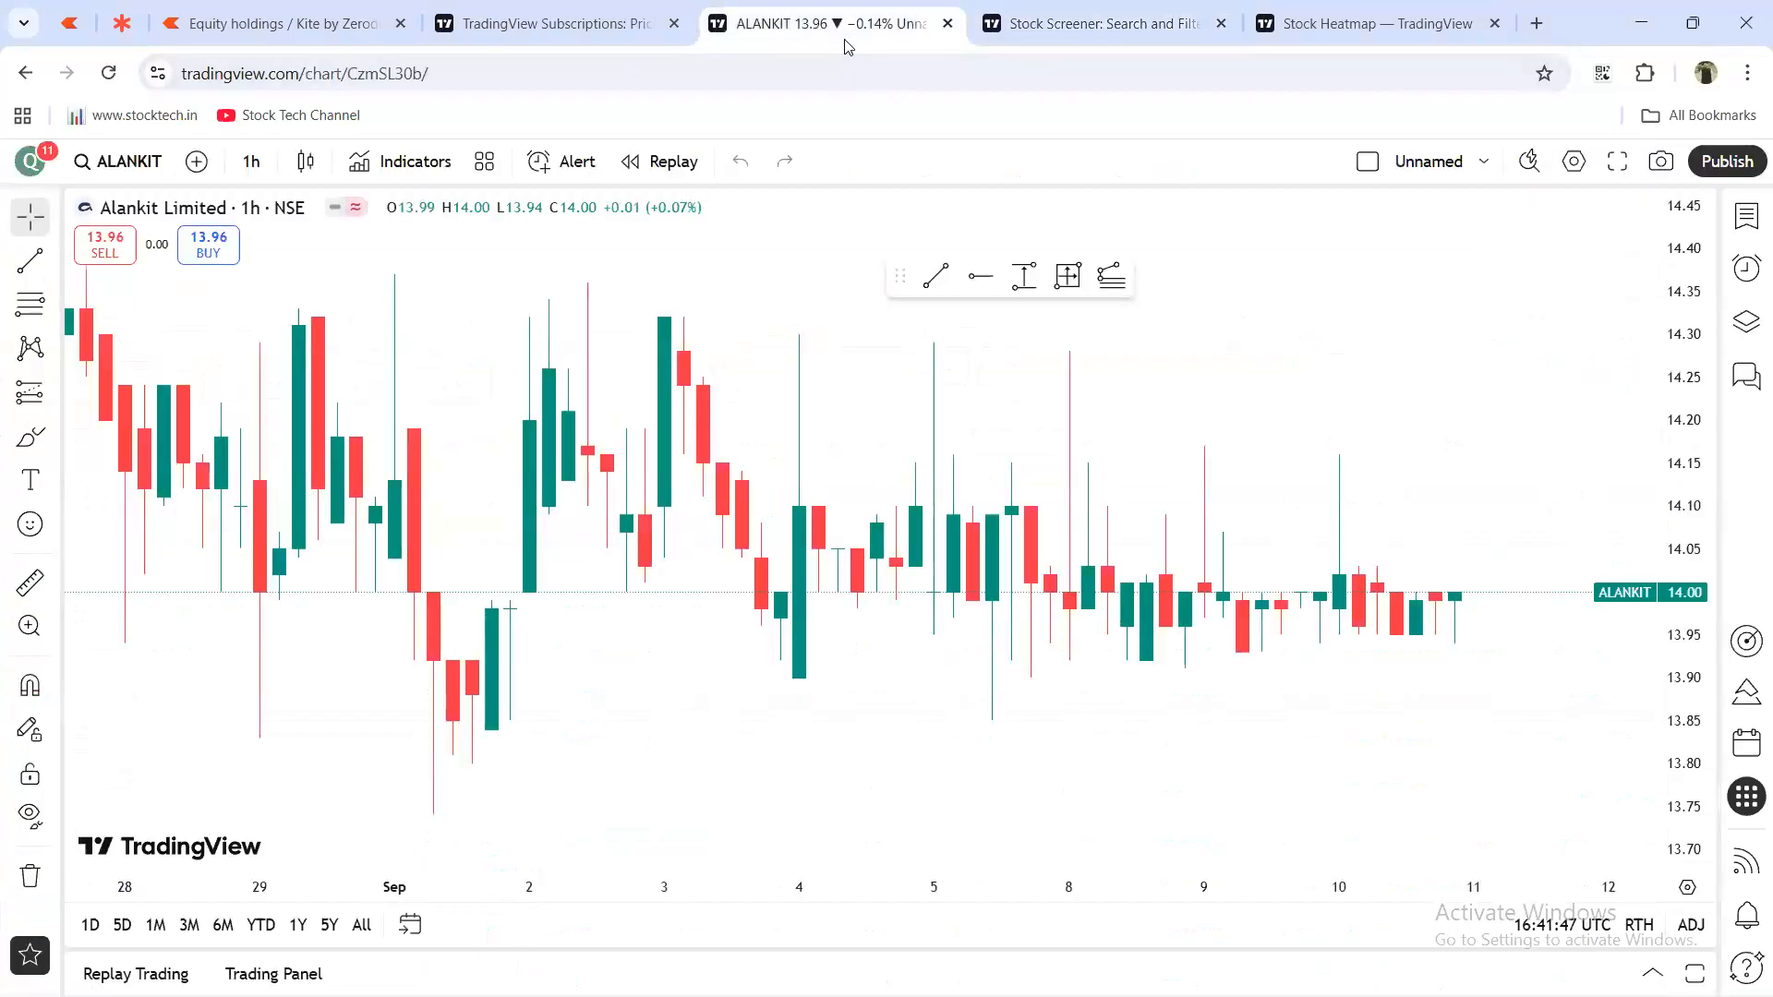
Create a desktop shortcut named 'charting' for the ALANKIT chart page, then show the desktop.
{"action": "left_click", "coordinate": [1748, 73]}
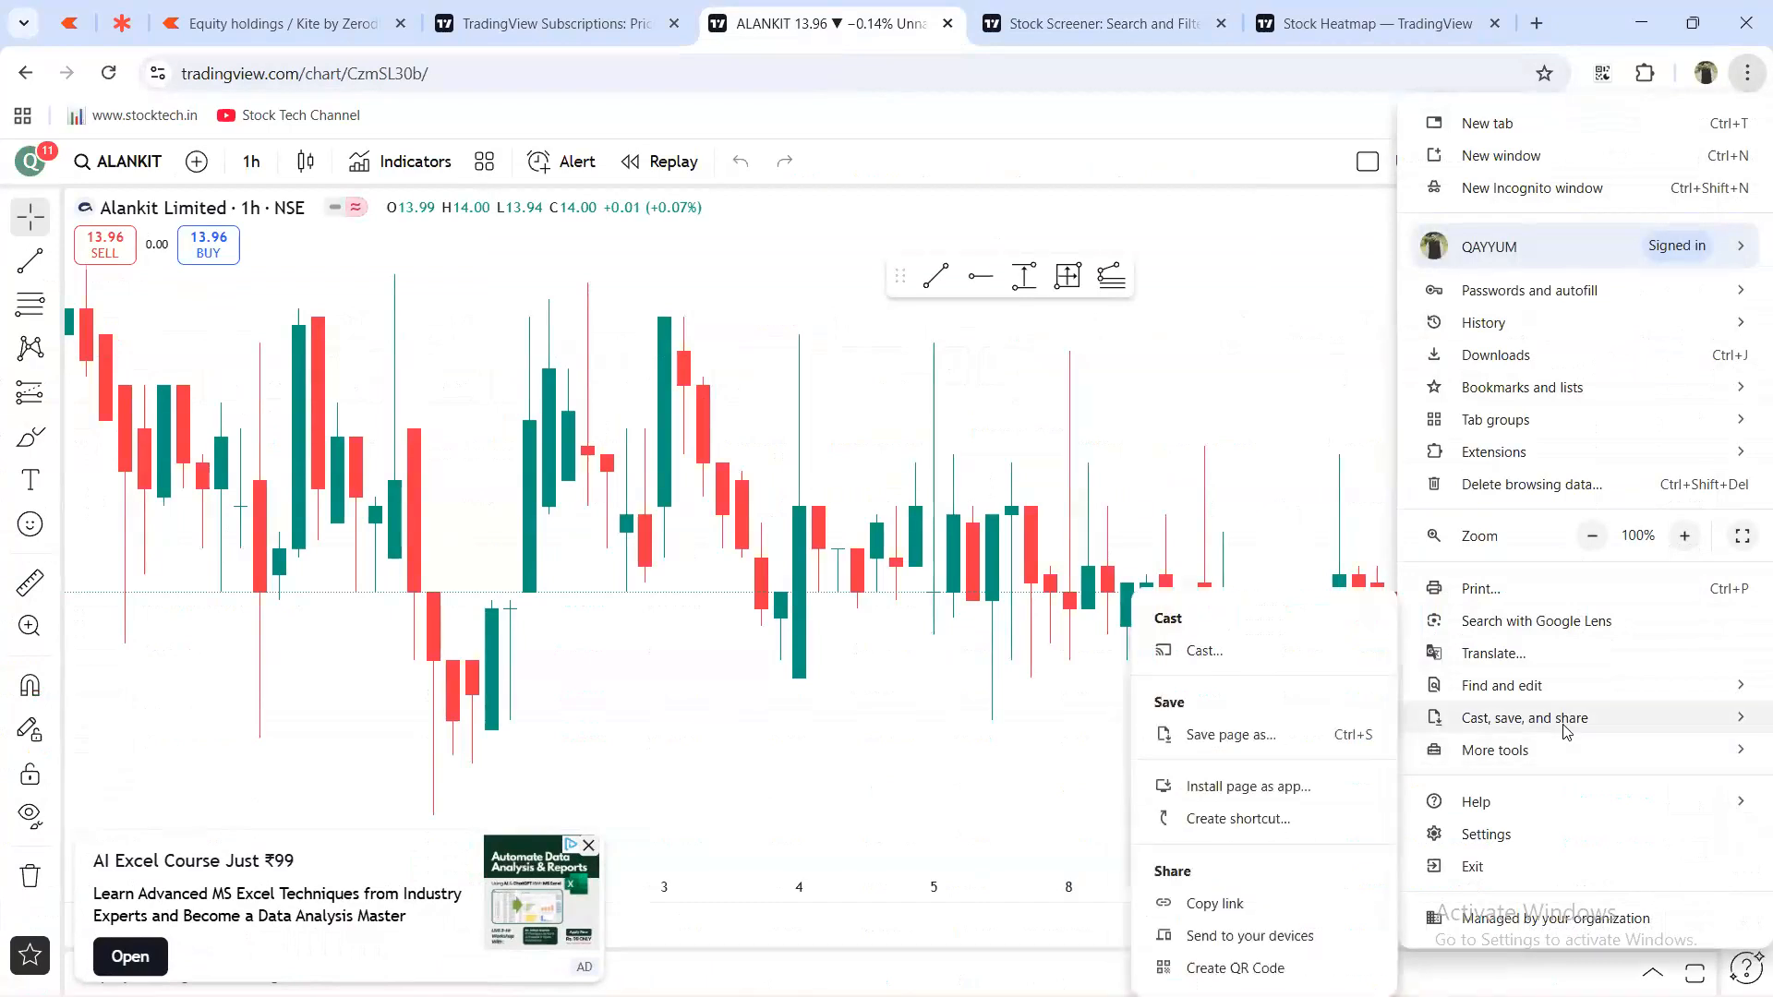
{"action": "left_click", "coordinate": [1293, 826]}
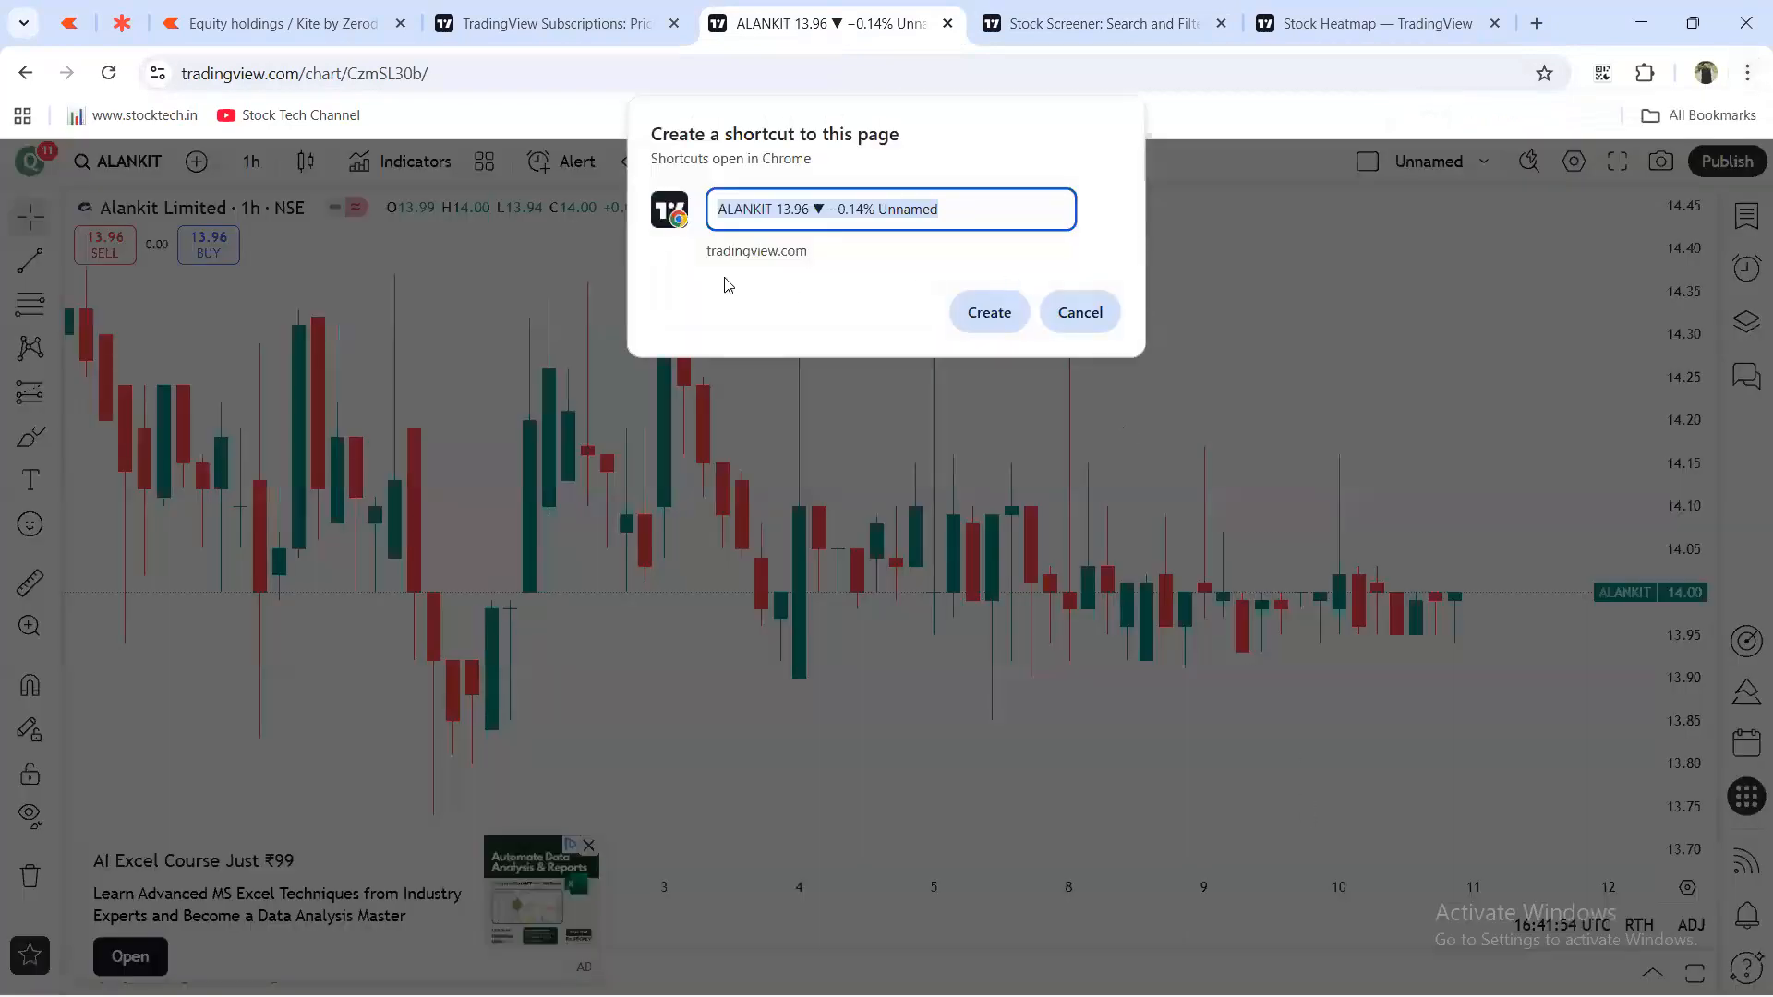
{"action": "left_click", "coordinate": [795, 210]}
{"action": "left_click_drag", "start_coordinate": [944, 210], "coordinate": [713, 212]}
{"action": "type", "text": "charti"}
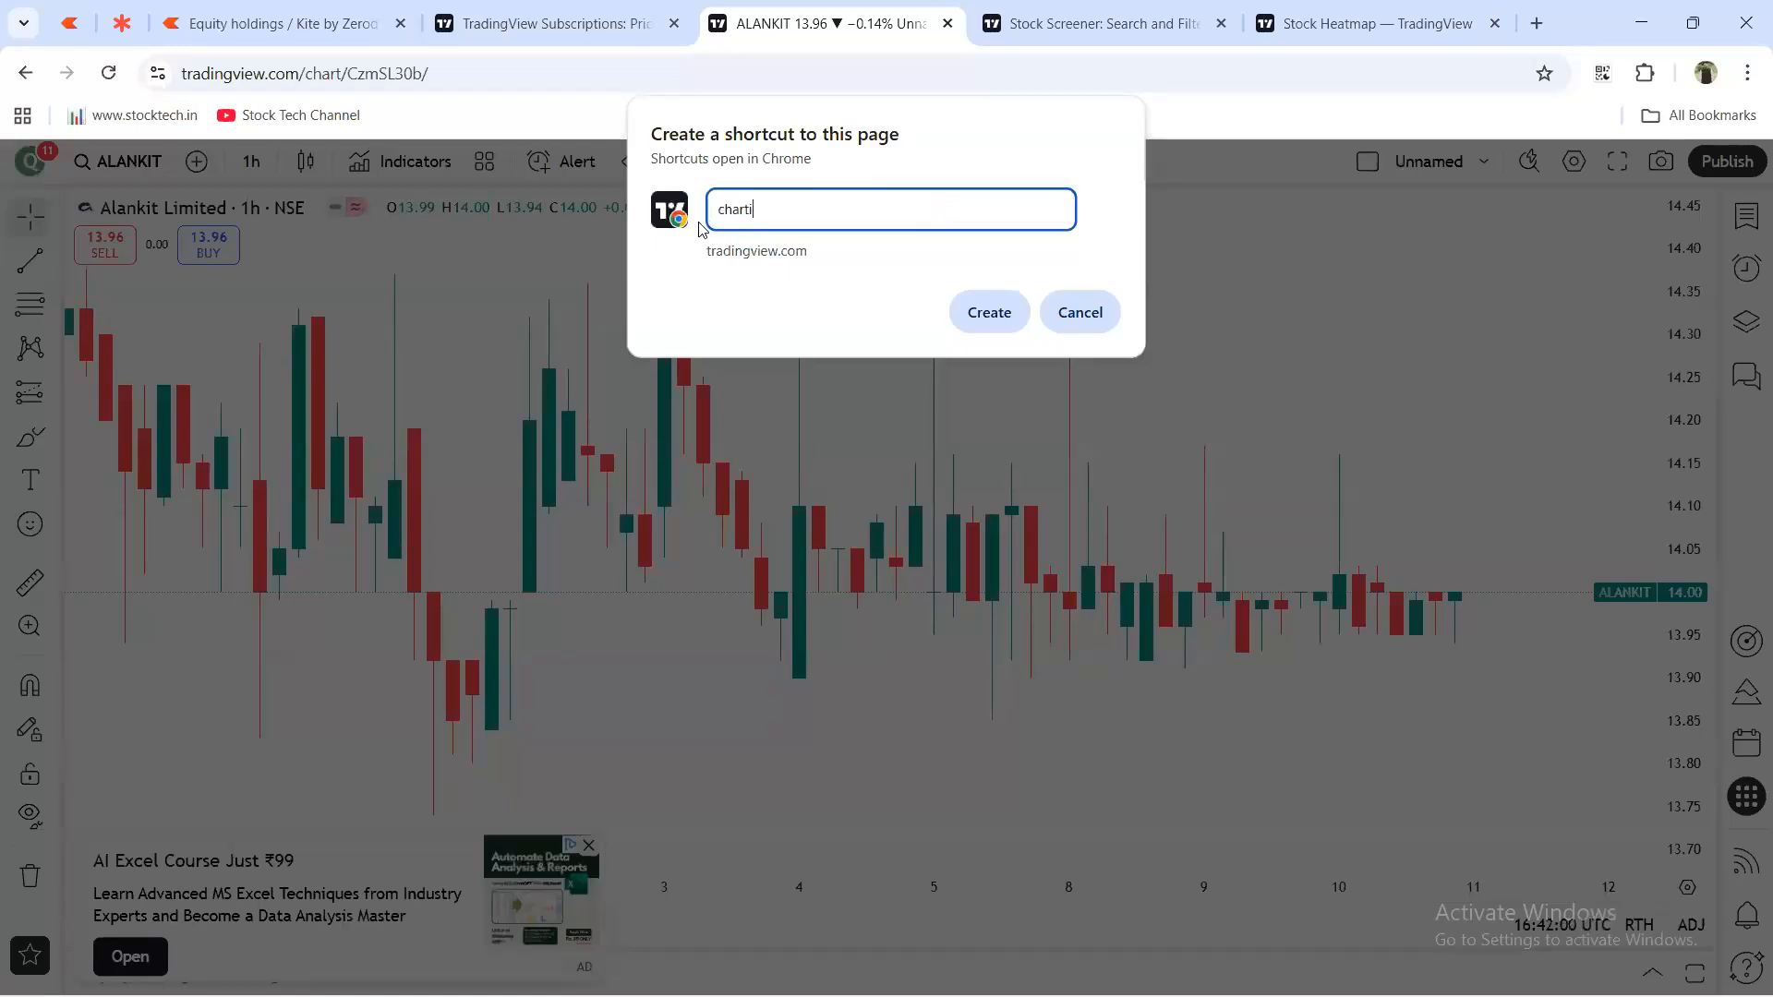
{"action": "type", "text": "ng"}
{"action": "left_click", "coordinate": [990, 312]}
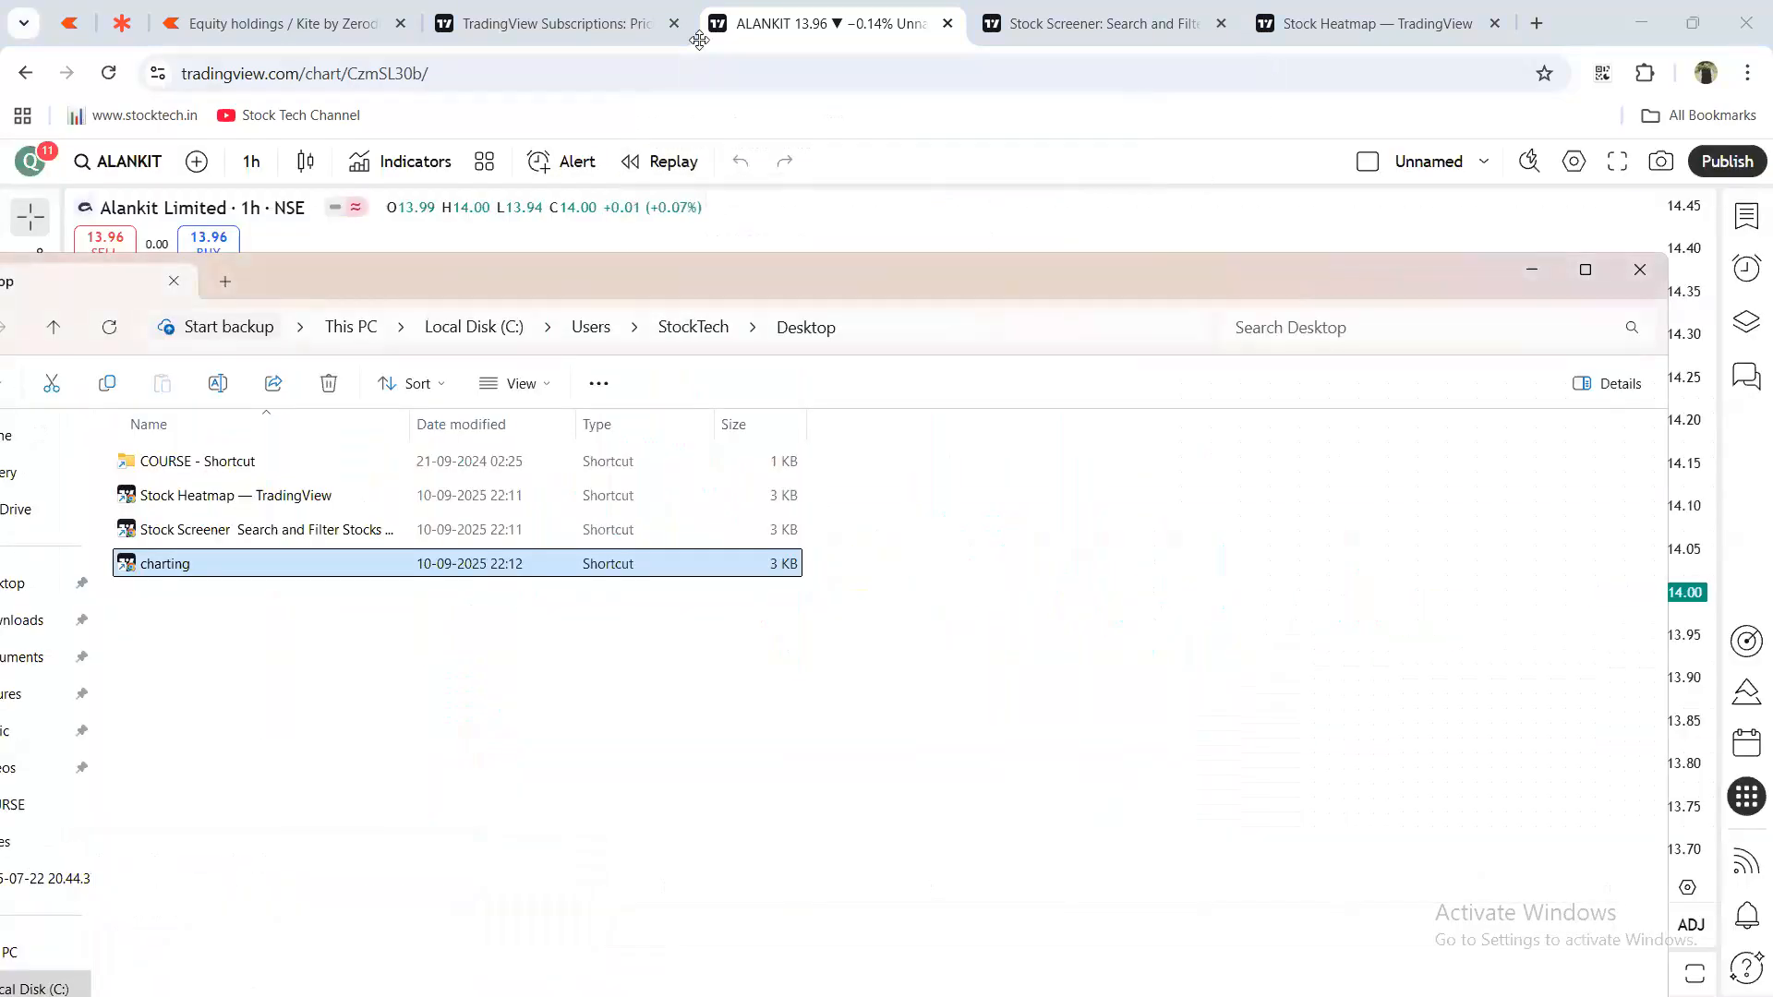
{"action": "key", "text": "super+d"}
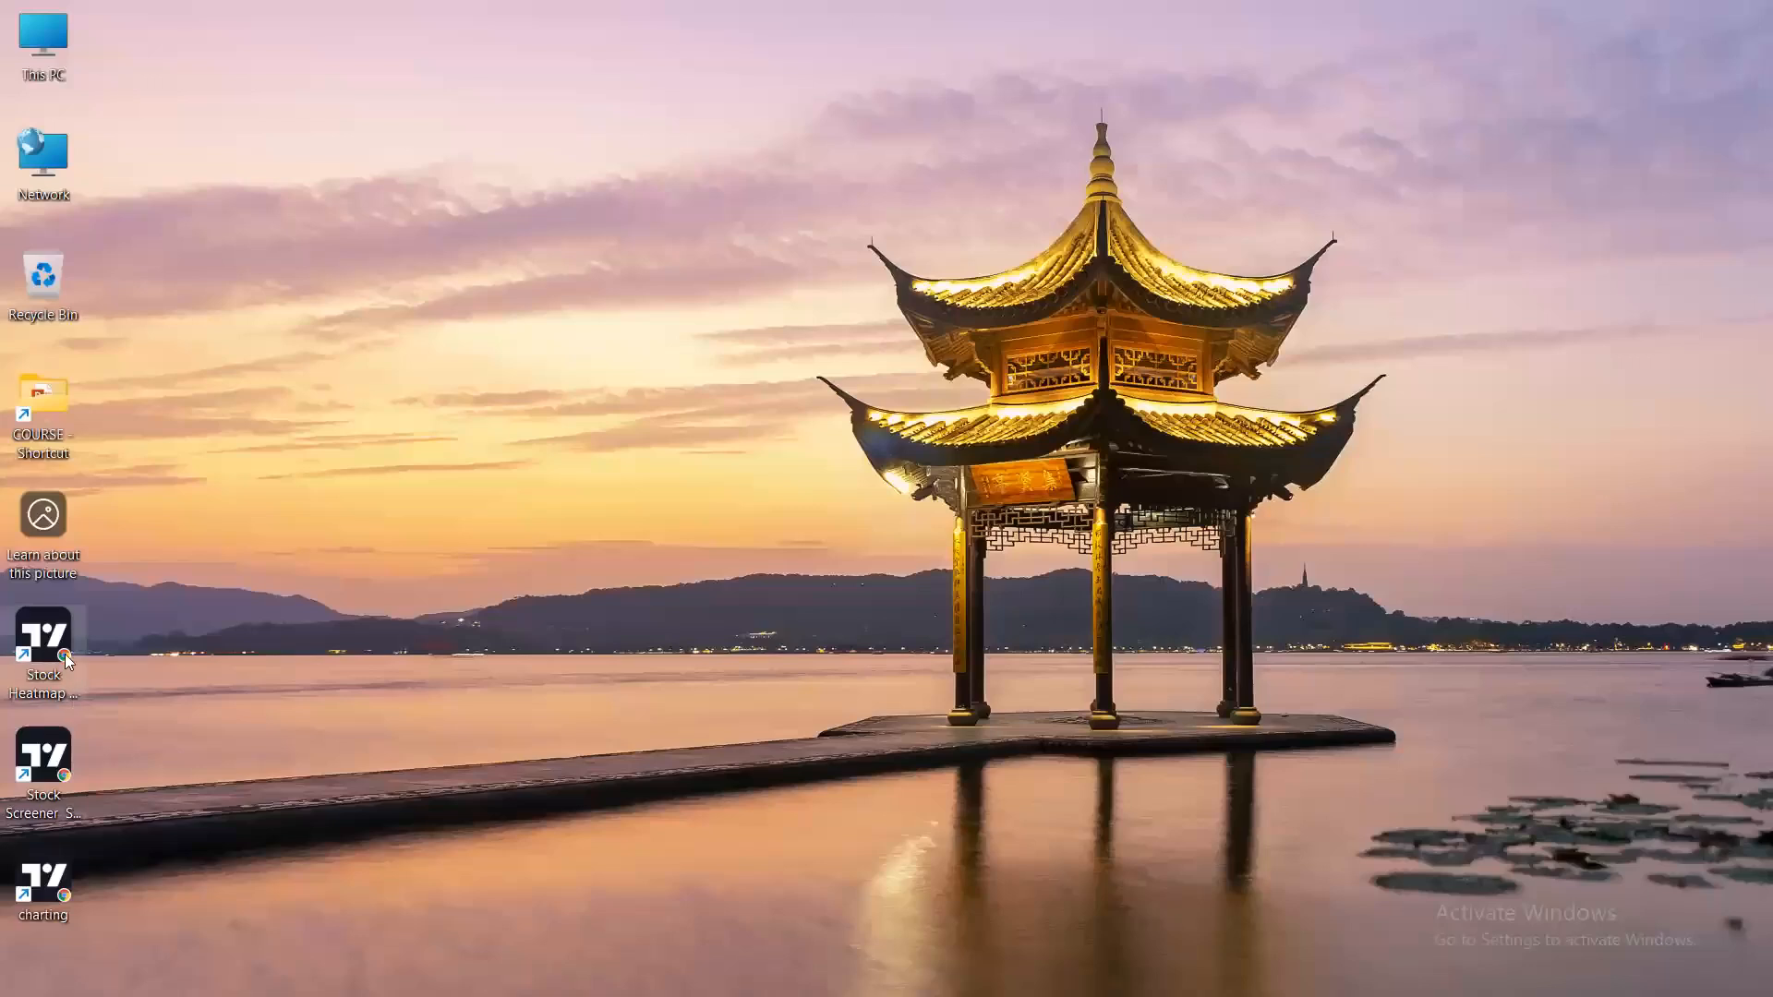
Move the Stock Heatmap shortcut under the Recycle Bin and test-open it, closing it again.
{"action": "left_click_drag", "start_coordinate": [66, 660], "coordinate": [46, 397]}
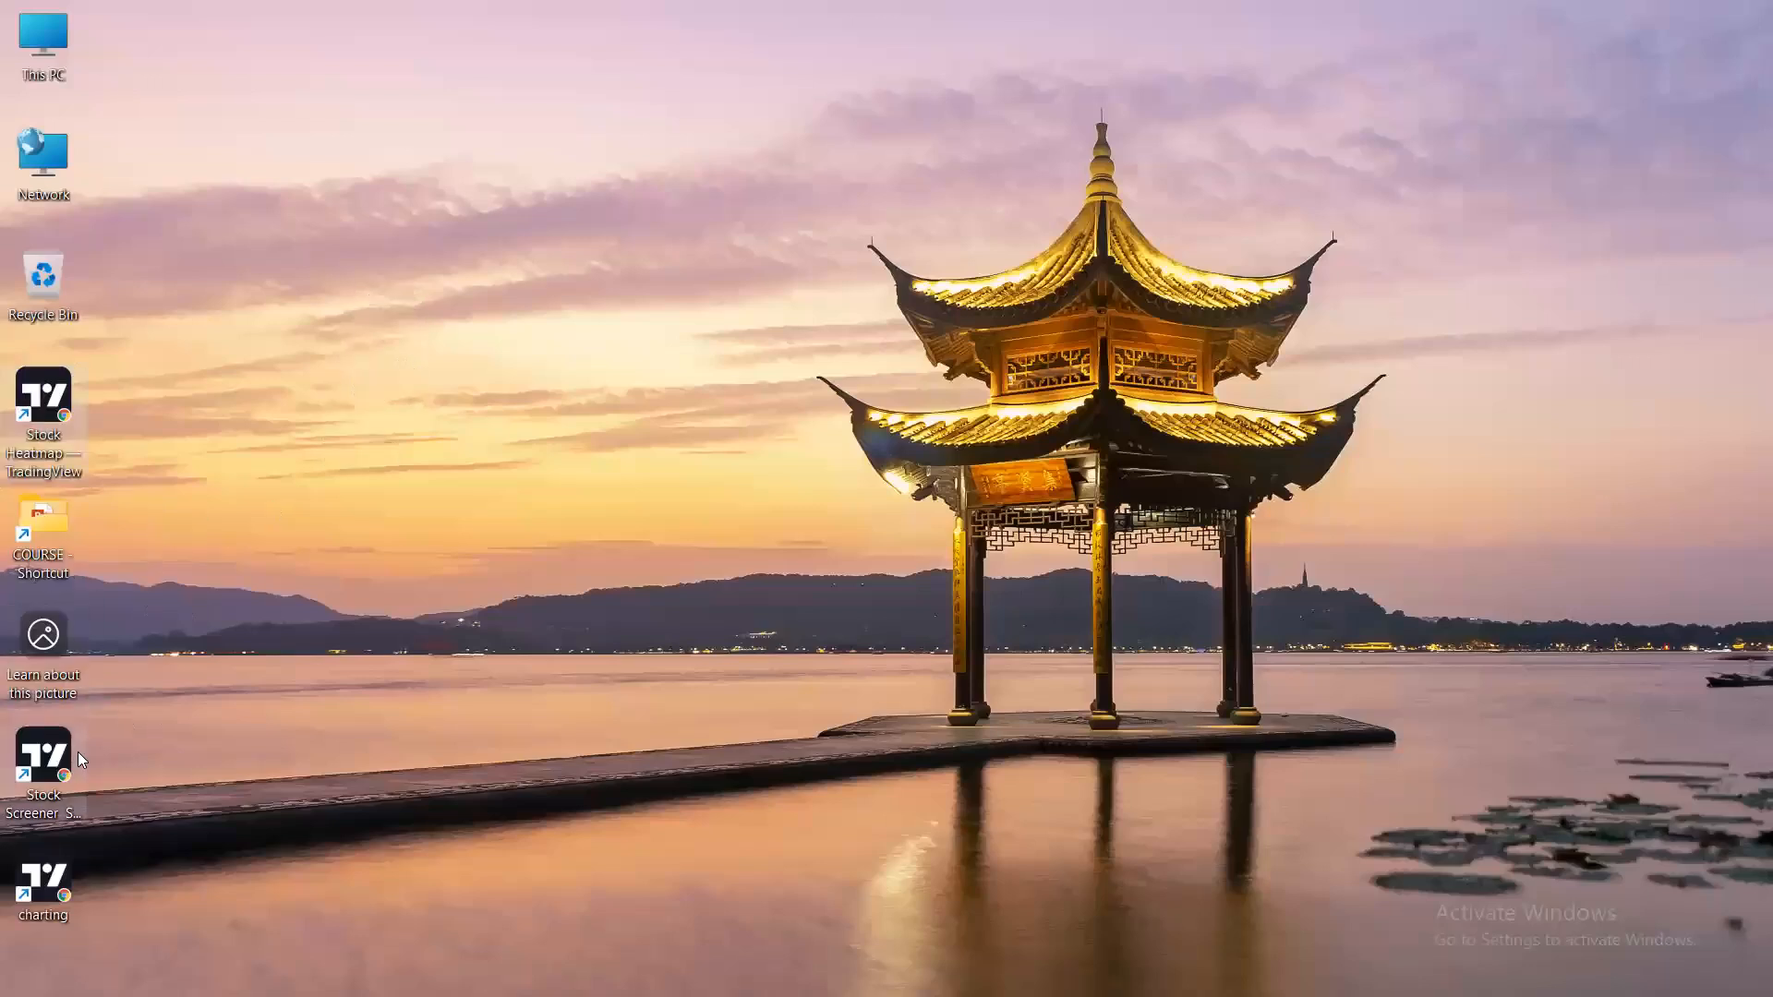
{"action": "double_click", "coordinate": [54, 425]}
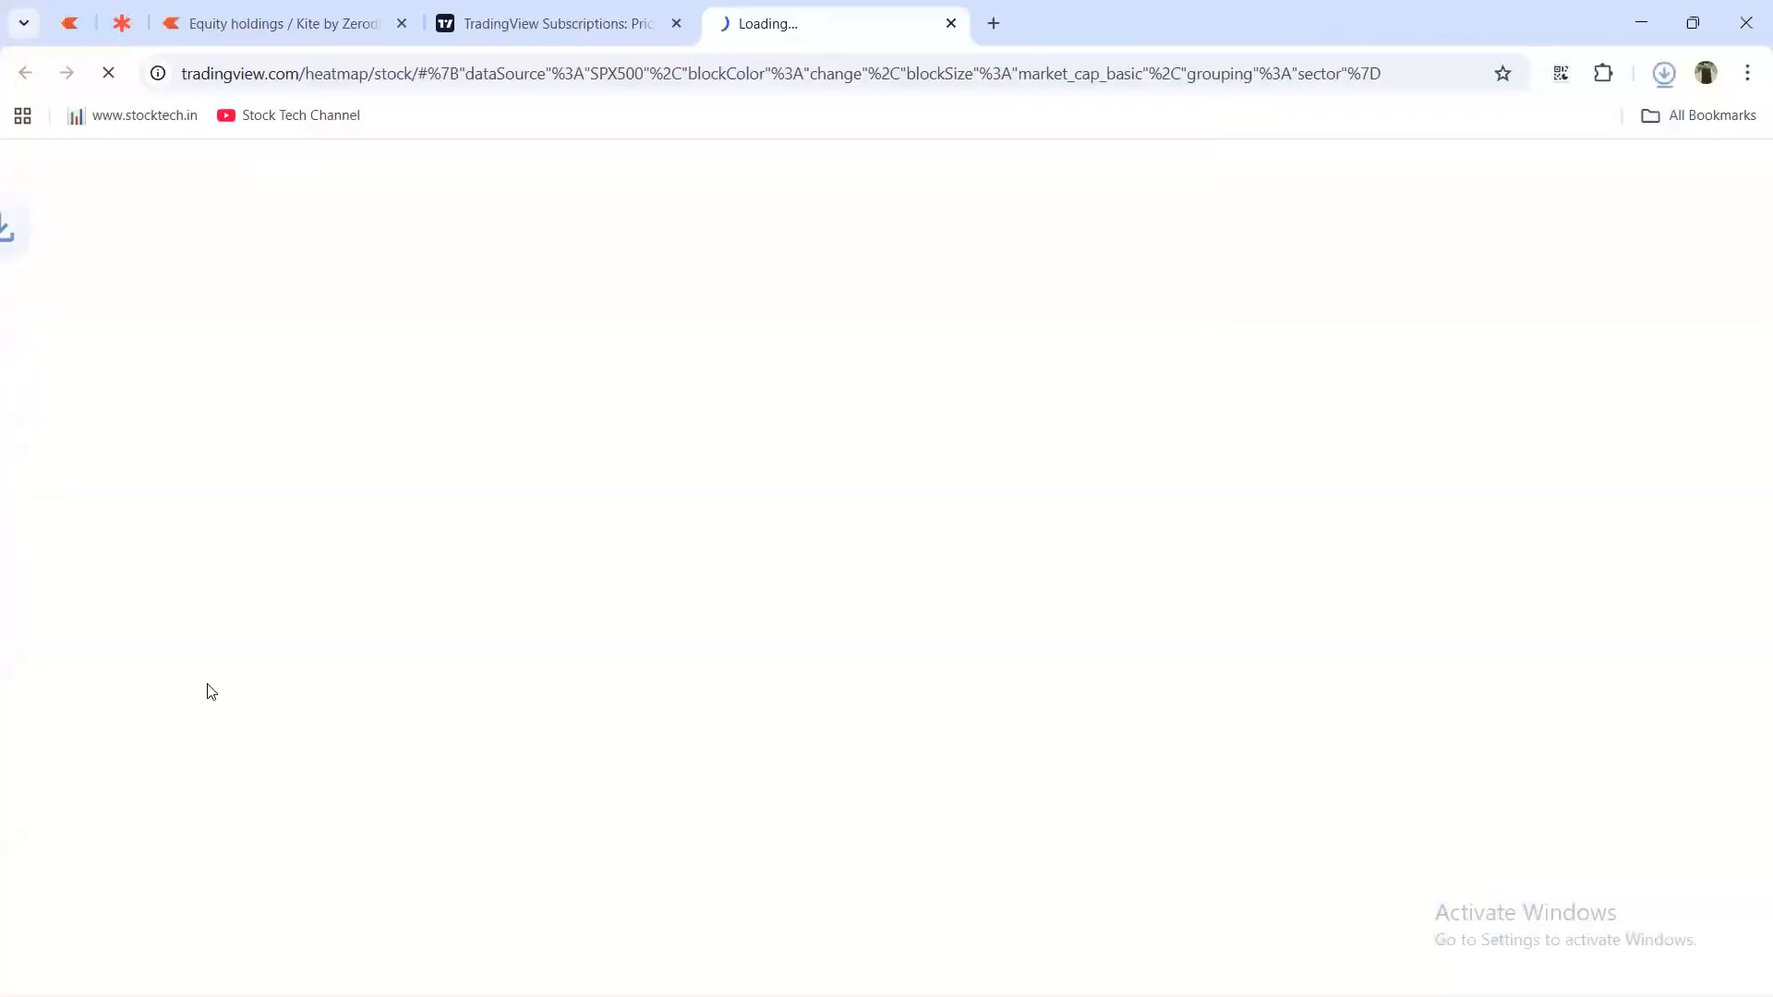
{"action": "left_click", "coordinate": [1717, 8]}
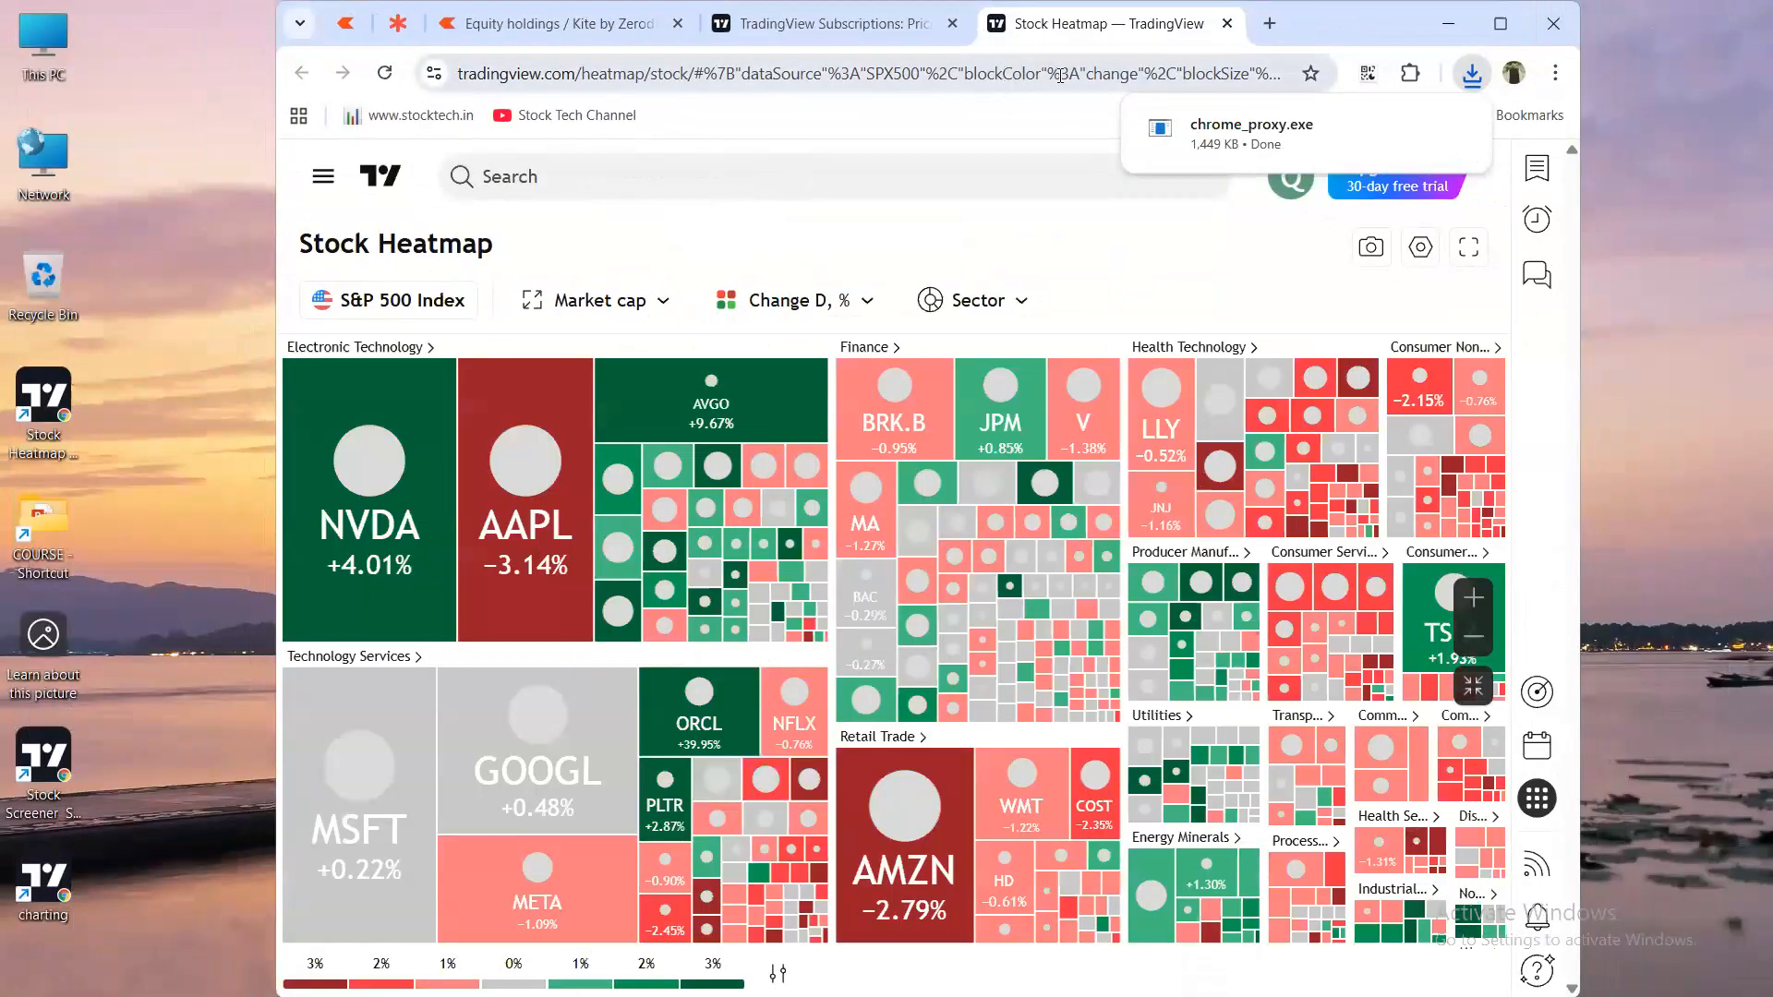
{"action": "left_click", "coordinate": [1226, 24]}
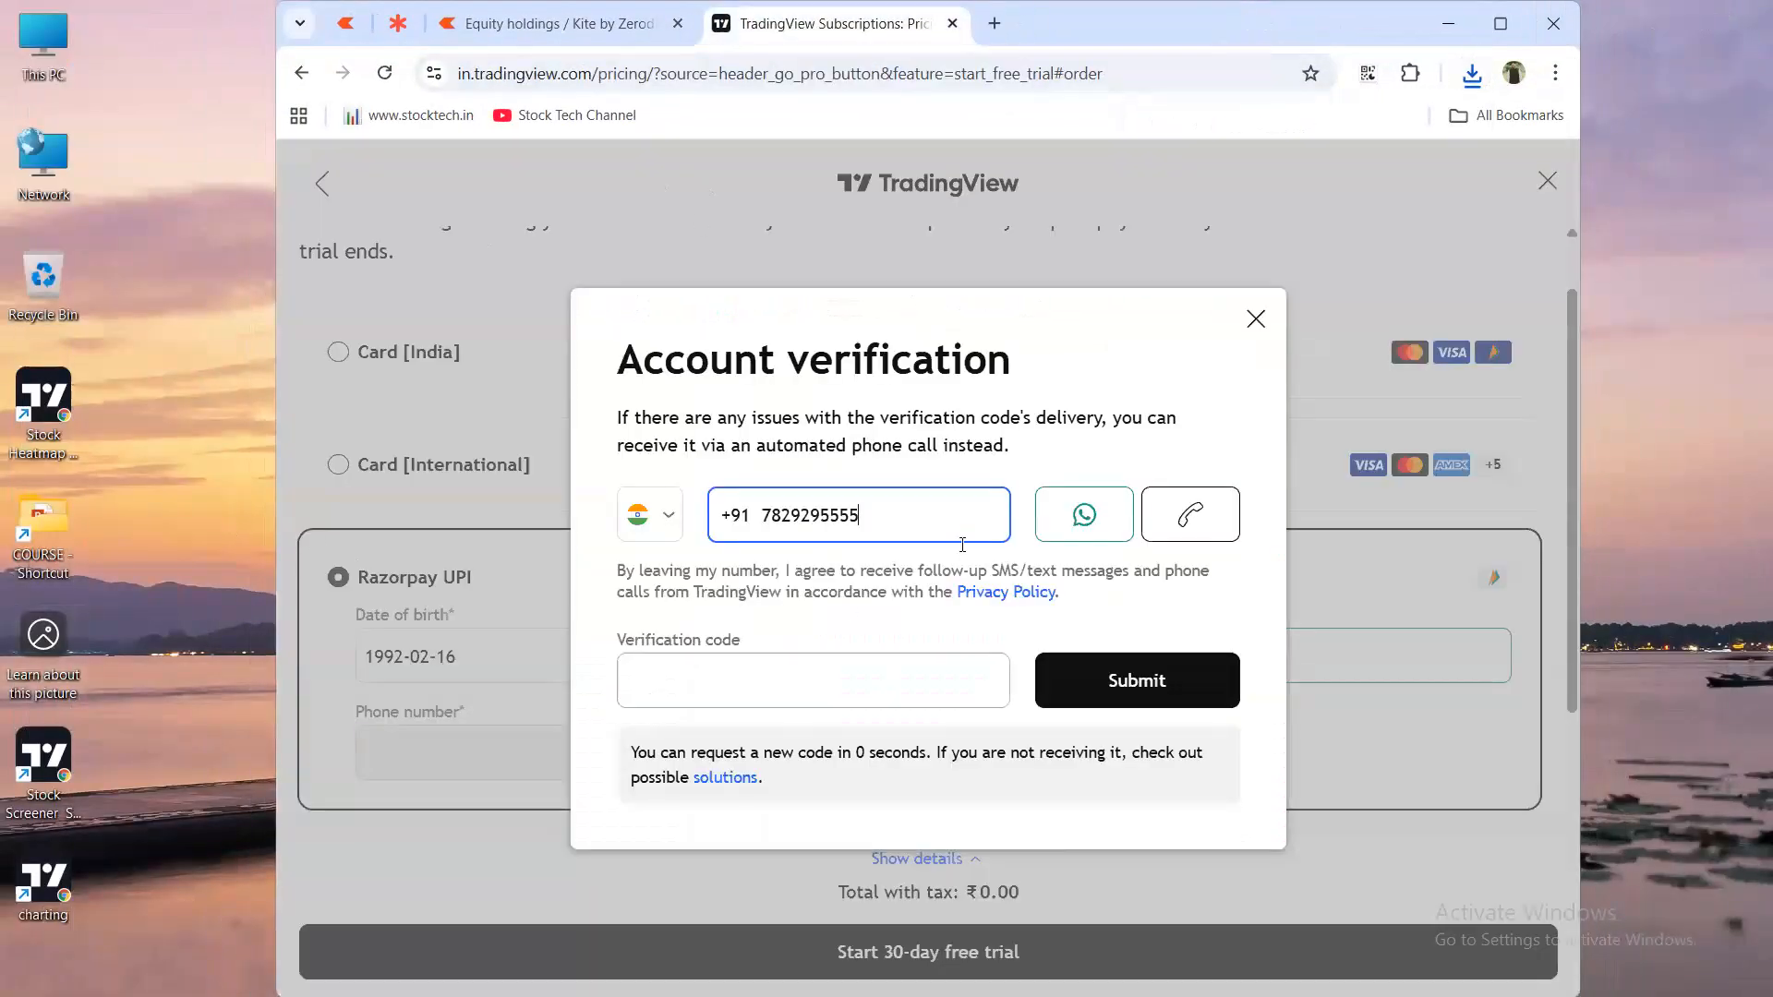
{"action": "left_click", "coordinate": [1448, 23]}
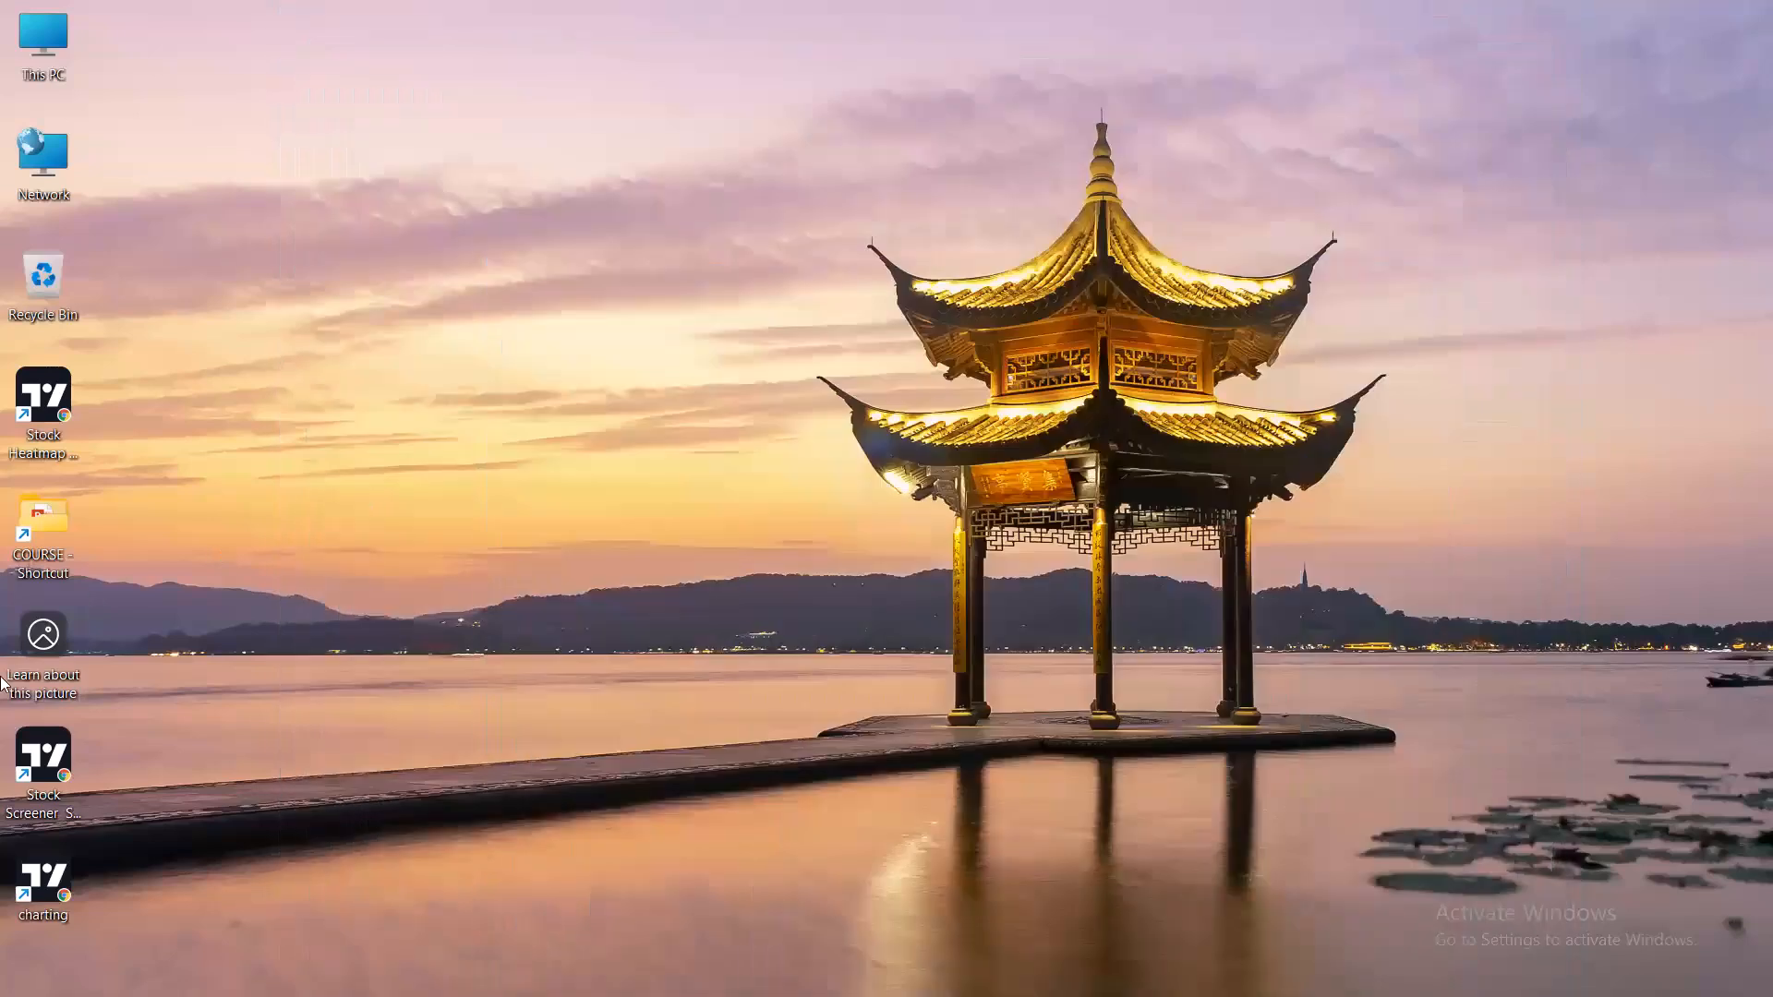
Line up the Stock Screener and charting shortcuts below it, then open the Start menu.
{"action": "left_click_drag", "start_coordinate": [44, 755], "coordinate": [37, 508]}
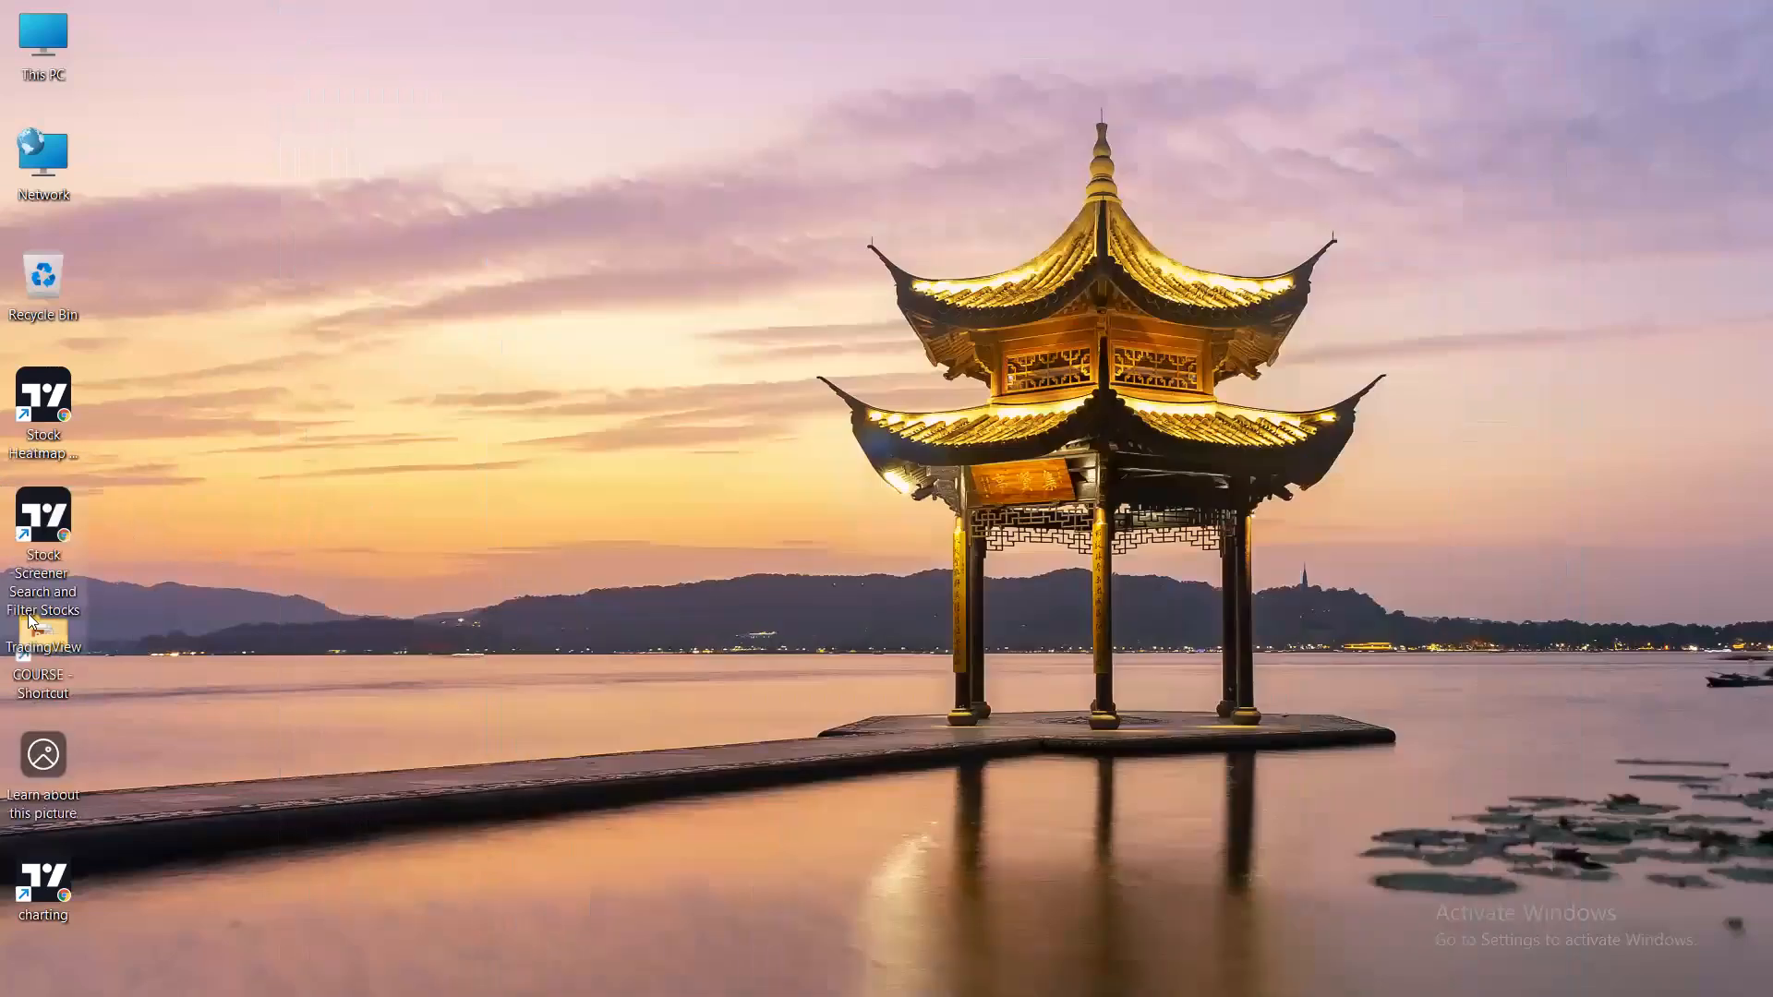
{"action": "left_click_drag", "start_coordinate": [59, 876], "coordinate": [65, 637]}
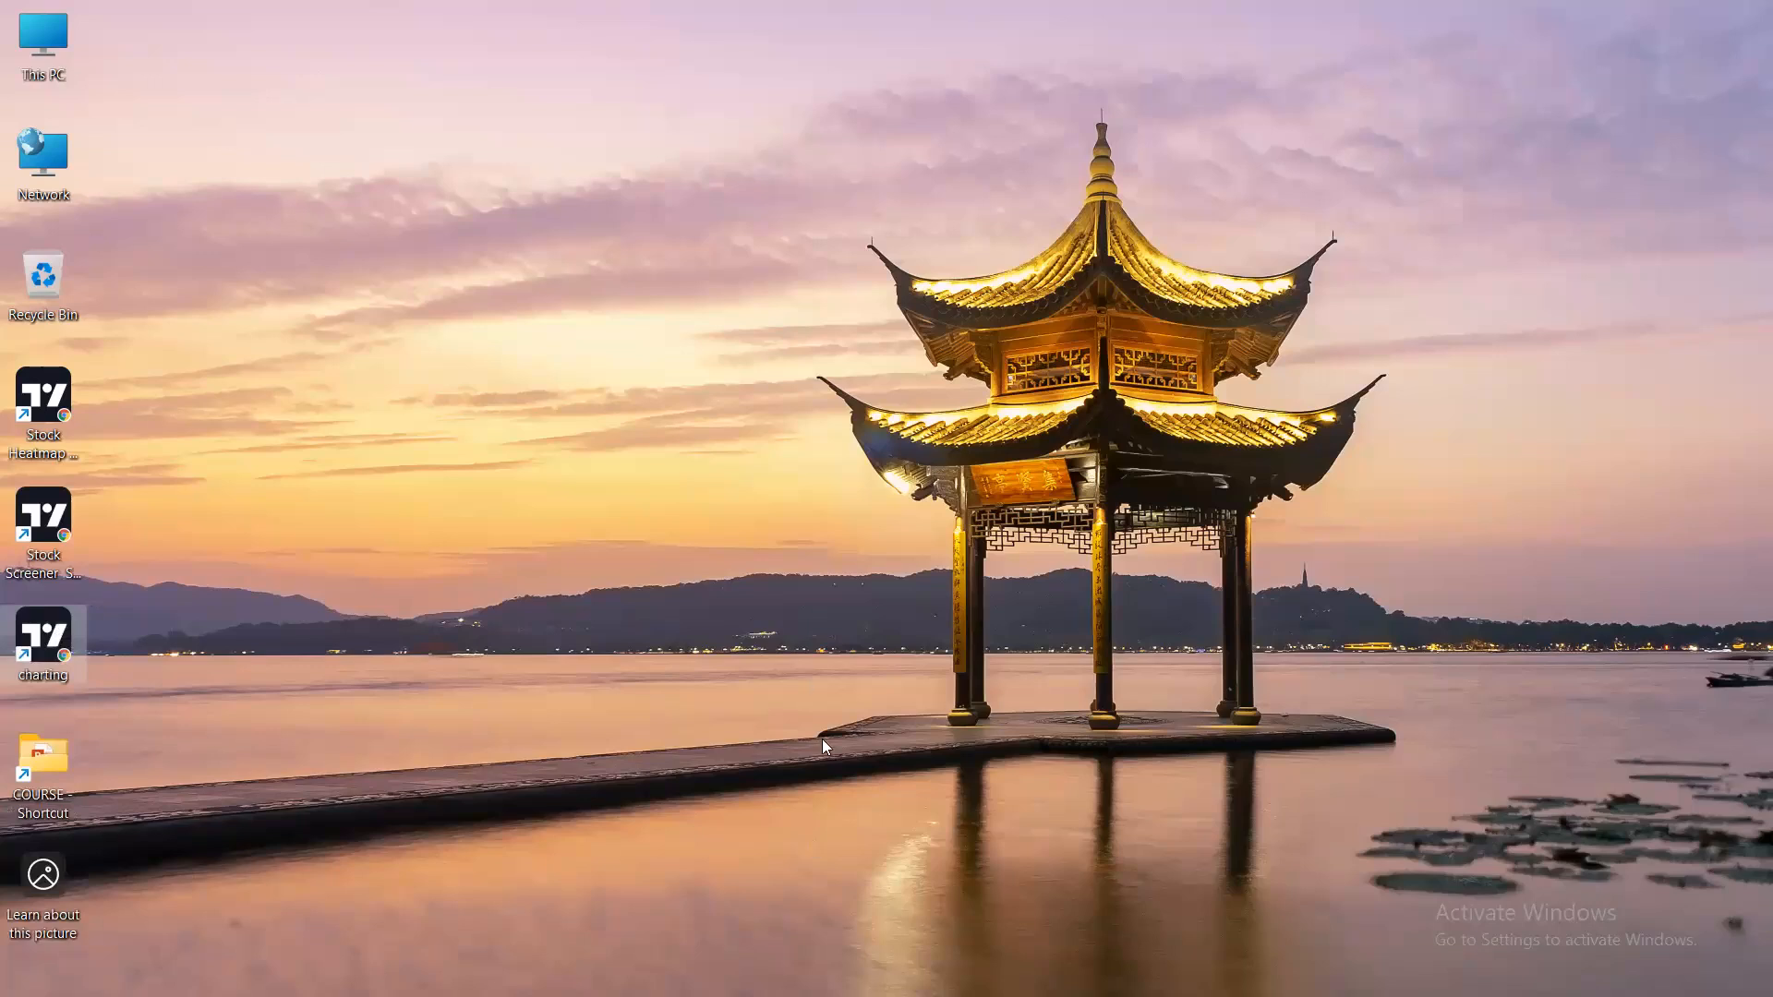
{"action": "key", "text": "super"}
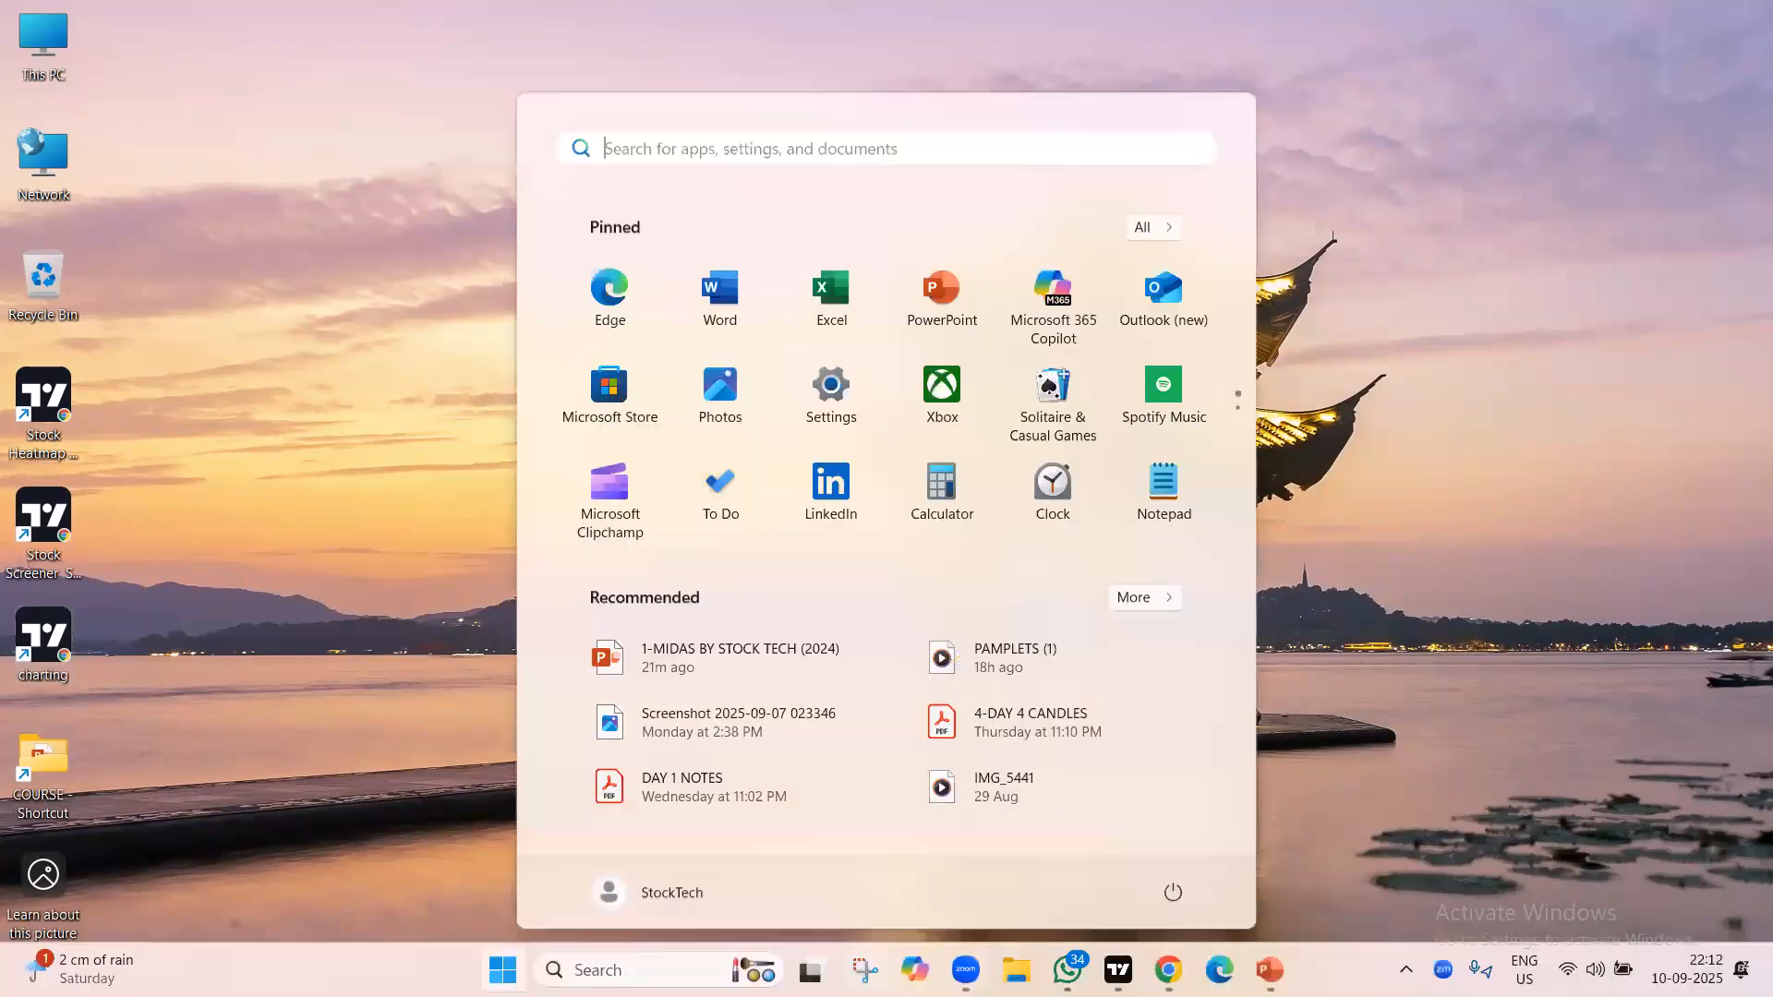
In TradingView Desktop, close the Stock Screener tab and open a new Supercharts start tab.
{"action": "left_click", "coordinate": [1117, 970]}
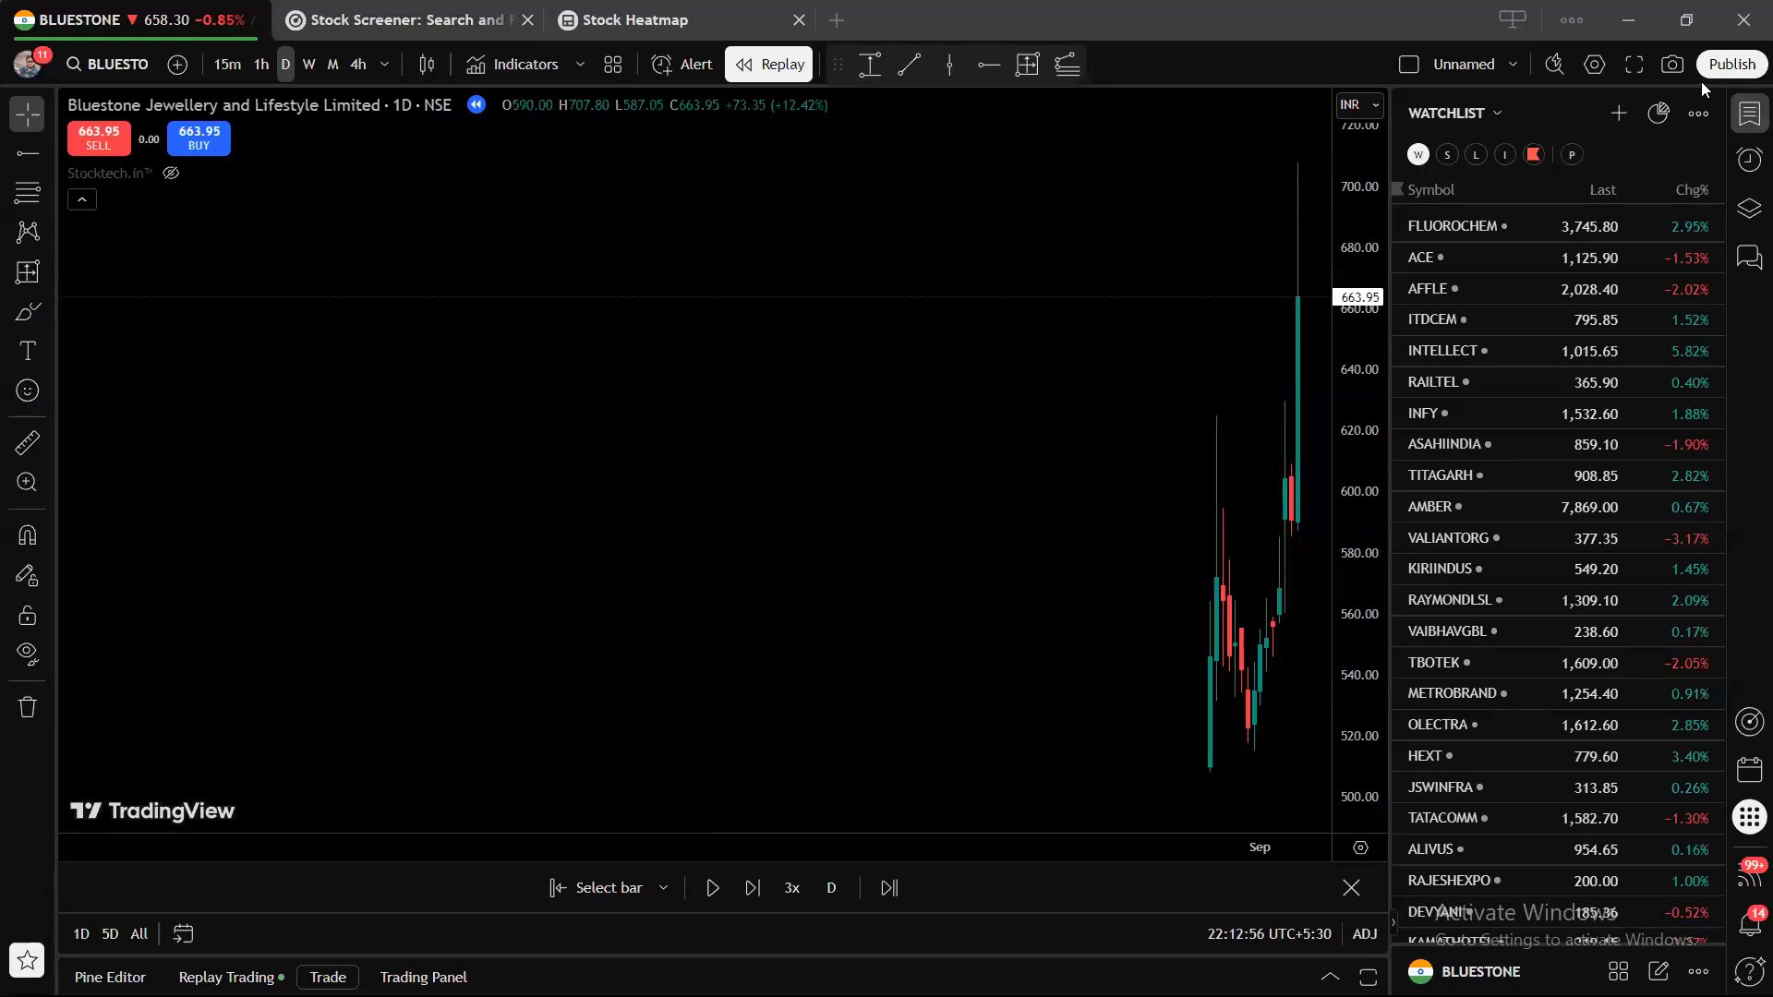
{"action": "left_click", "coordinate": [1629, 28]}
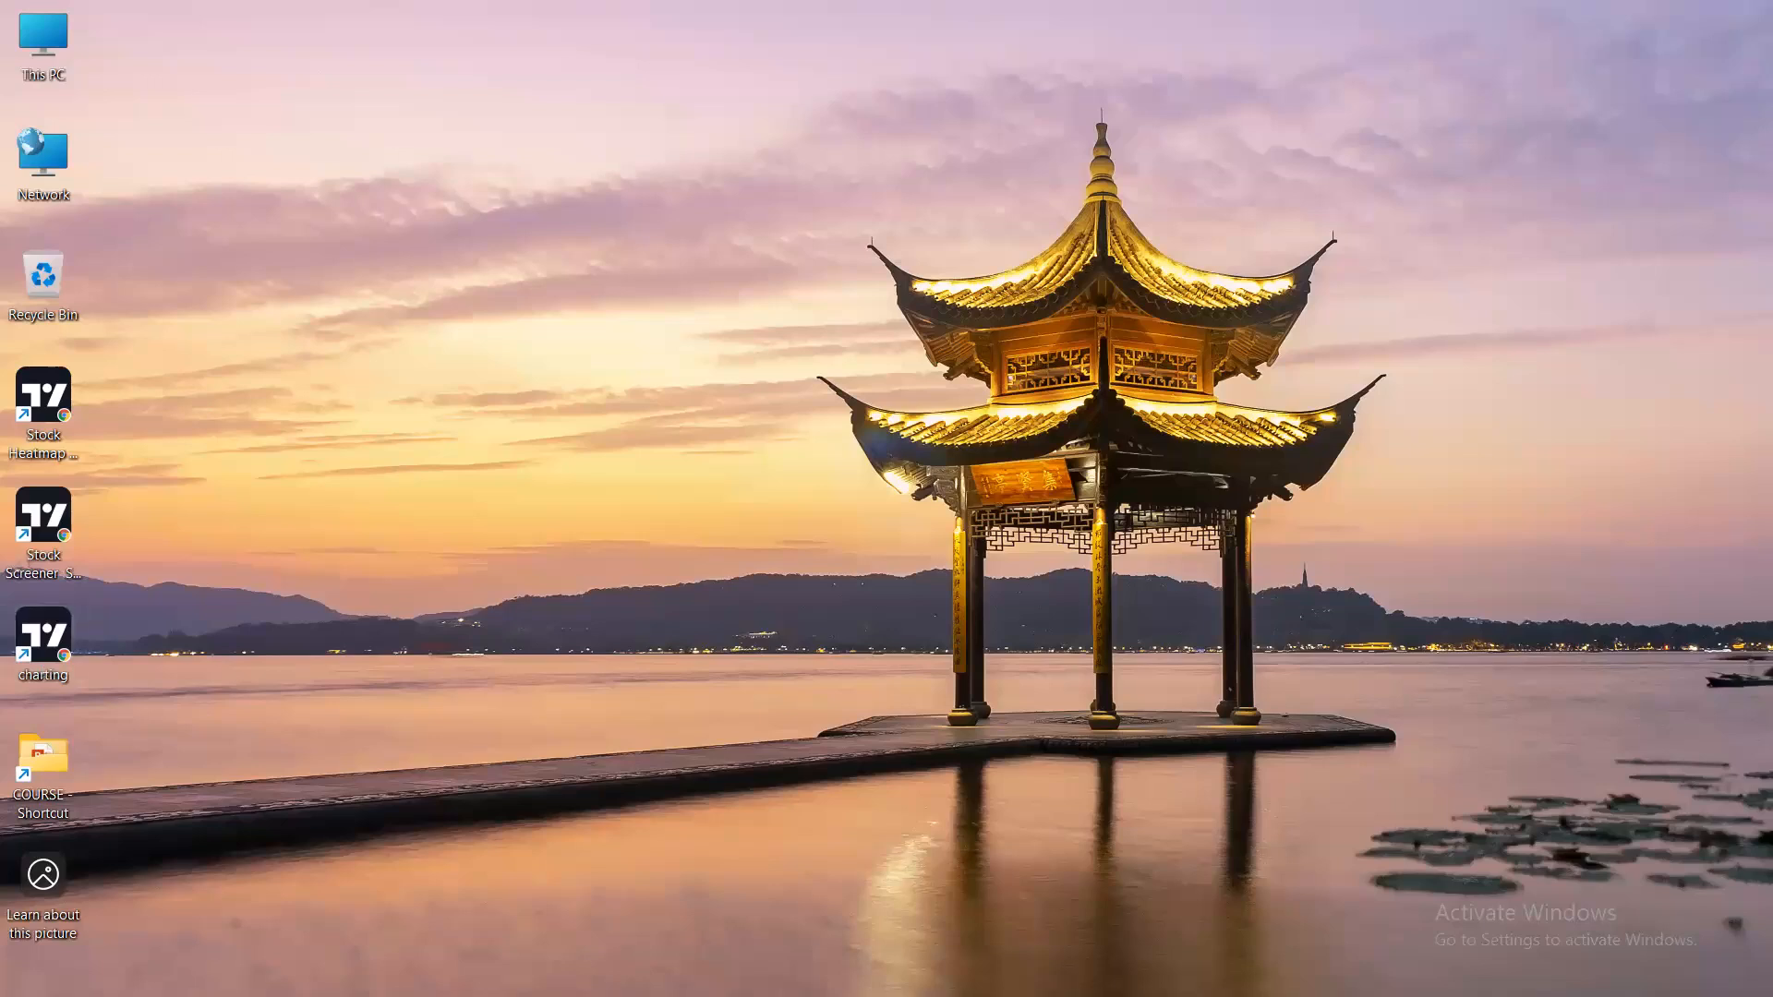
{"action": "left_click", "coordinate": [1119, 969]}
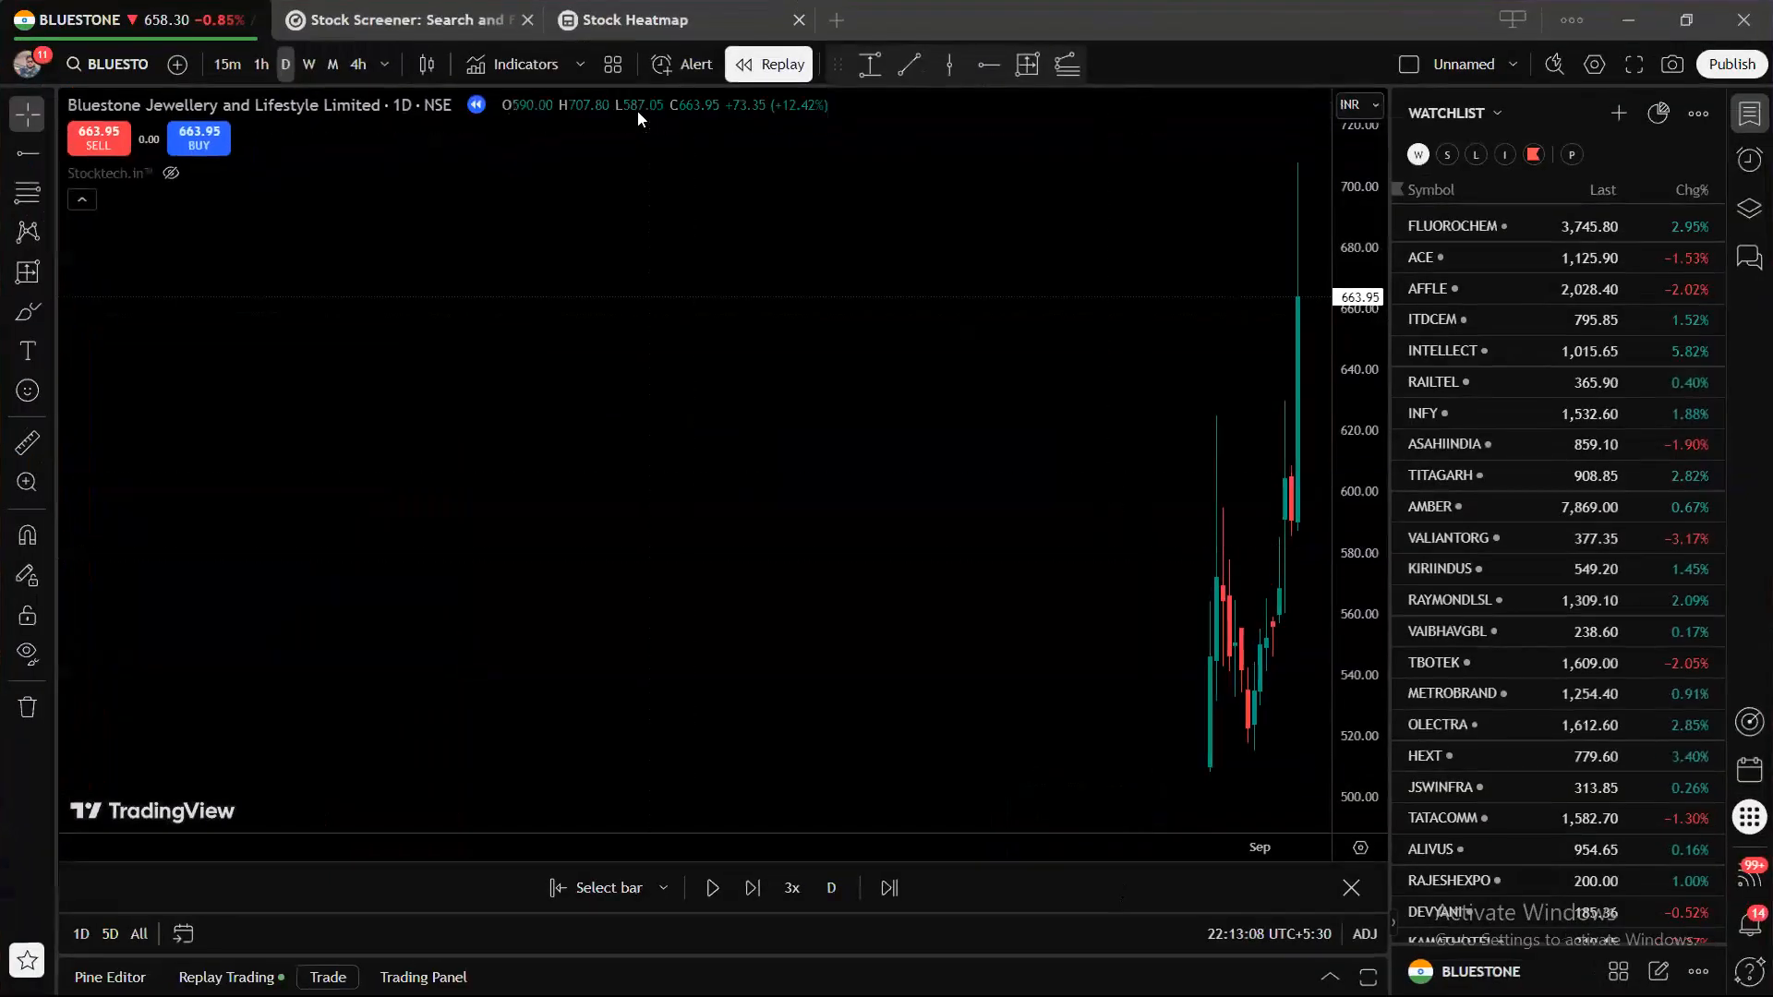
{"action": "left_click", "coordinate": [527, 19]}
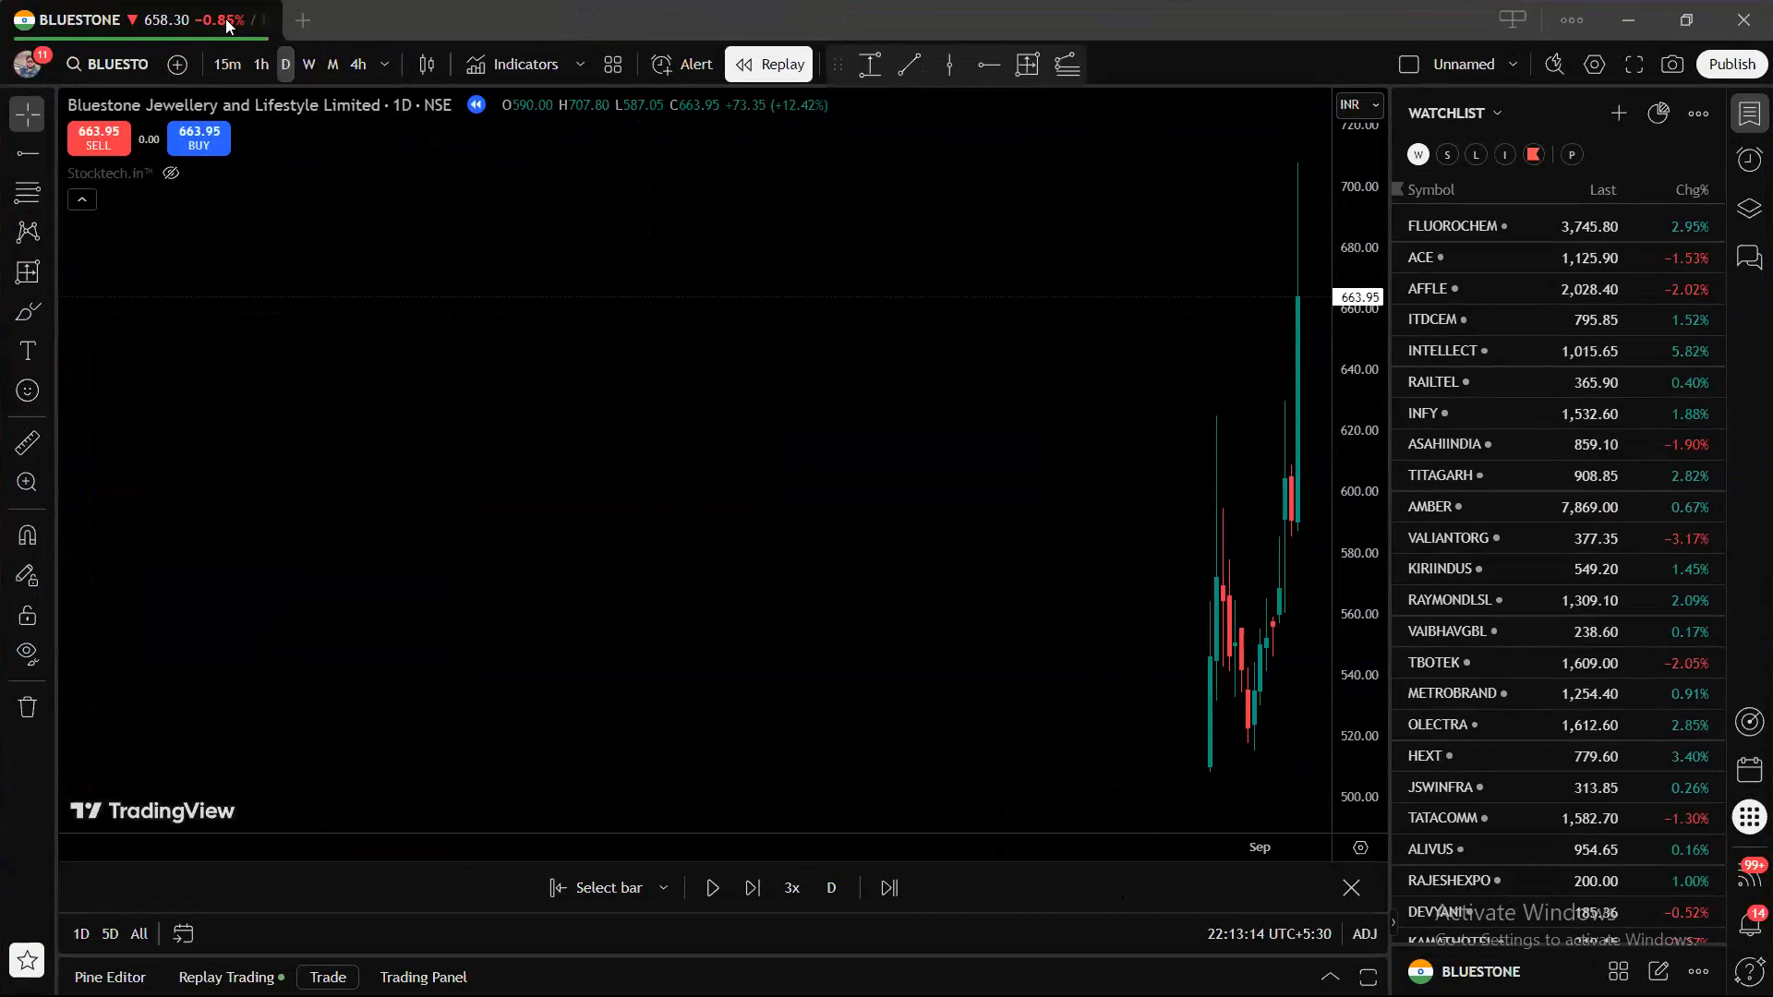
{"action": "left_click", "coordinate": [12, 74]}
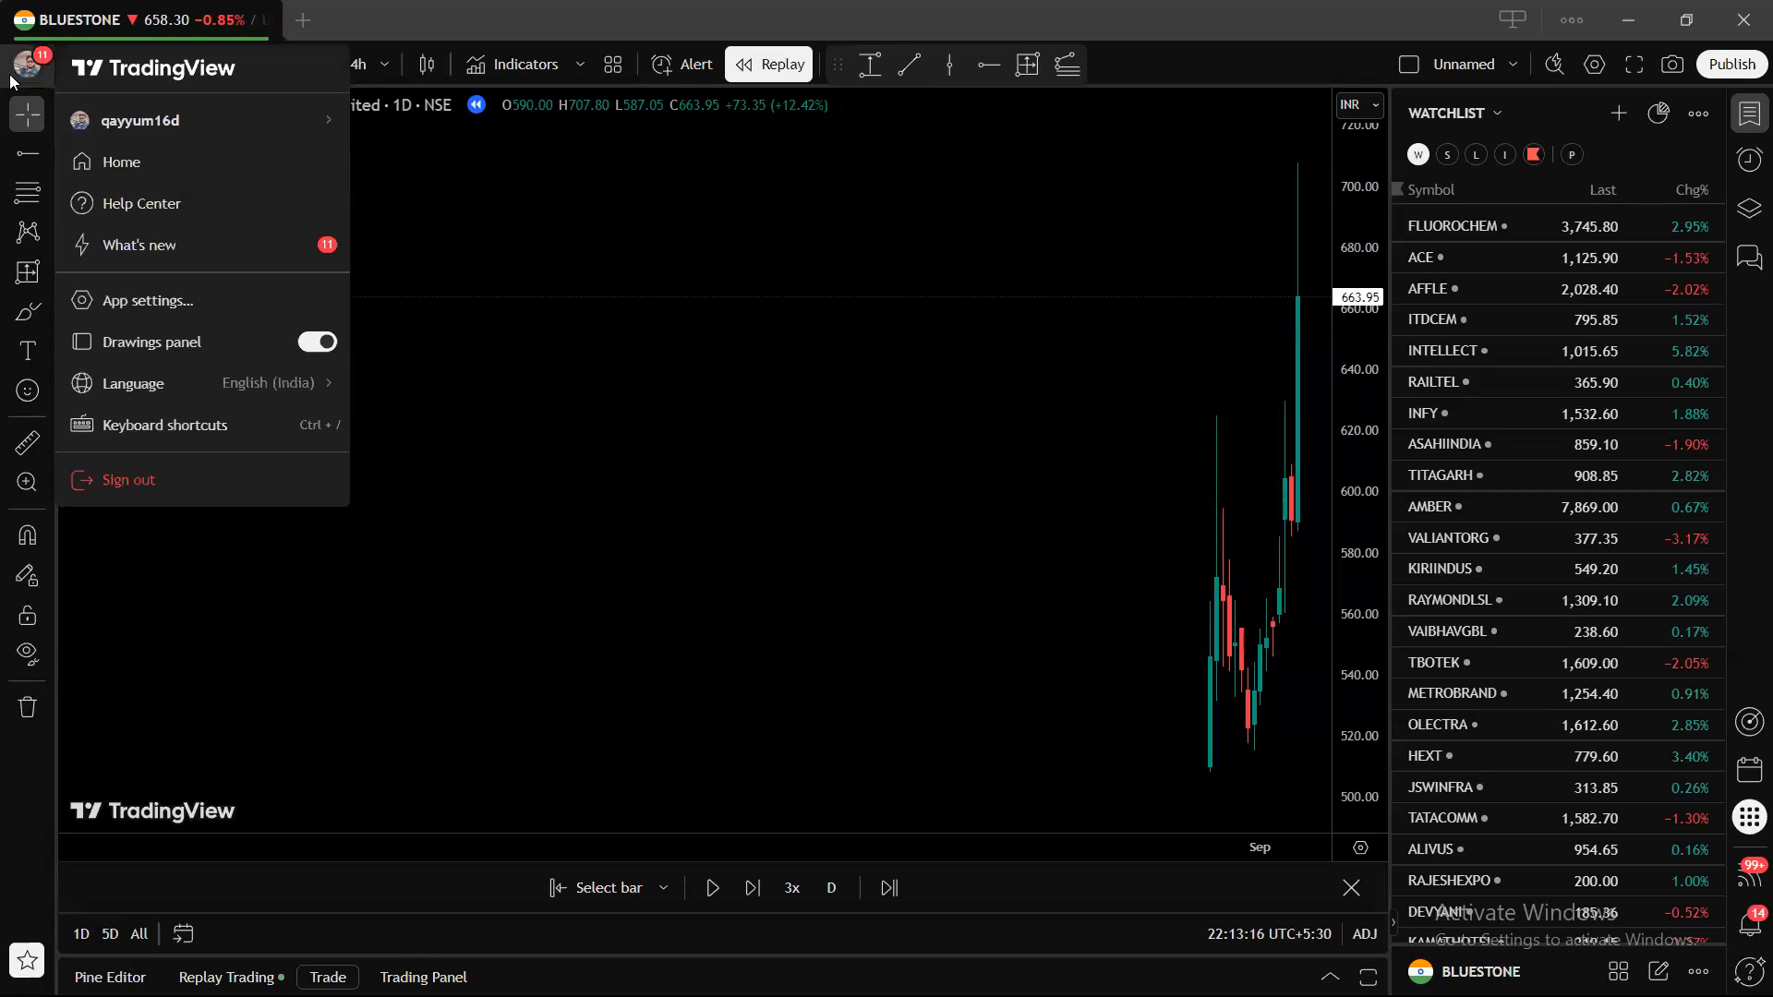
{"action": "left_click", "coordinate": [513, 381]}
{"action": "left_click", "coordinate": [303, 20]}
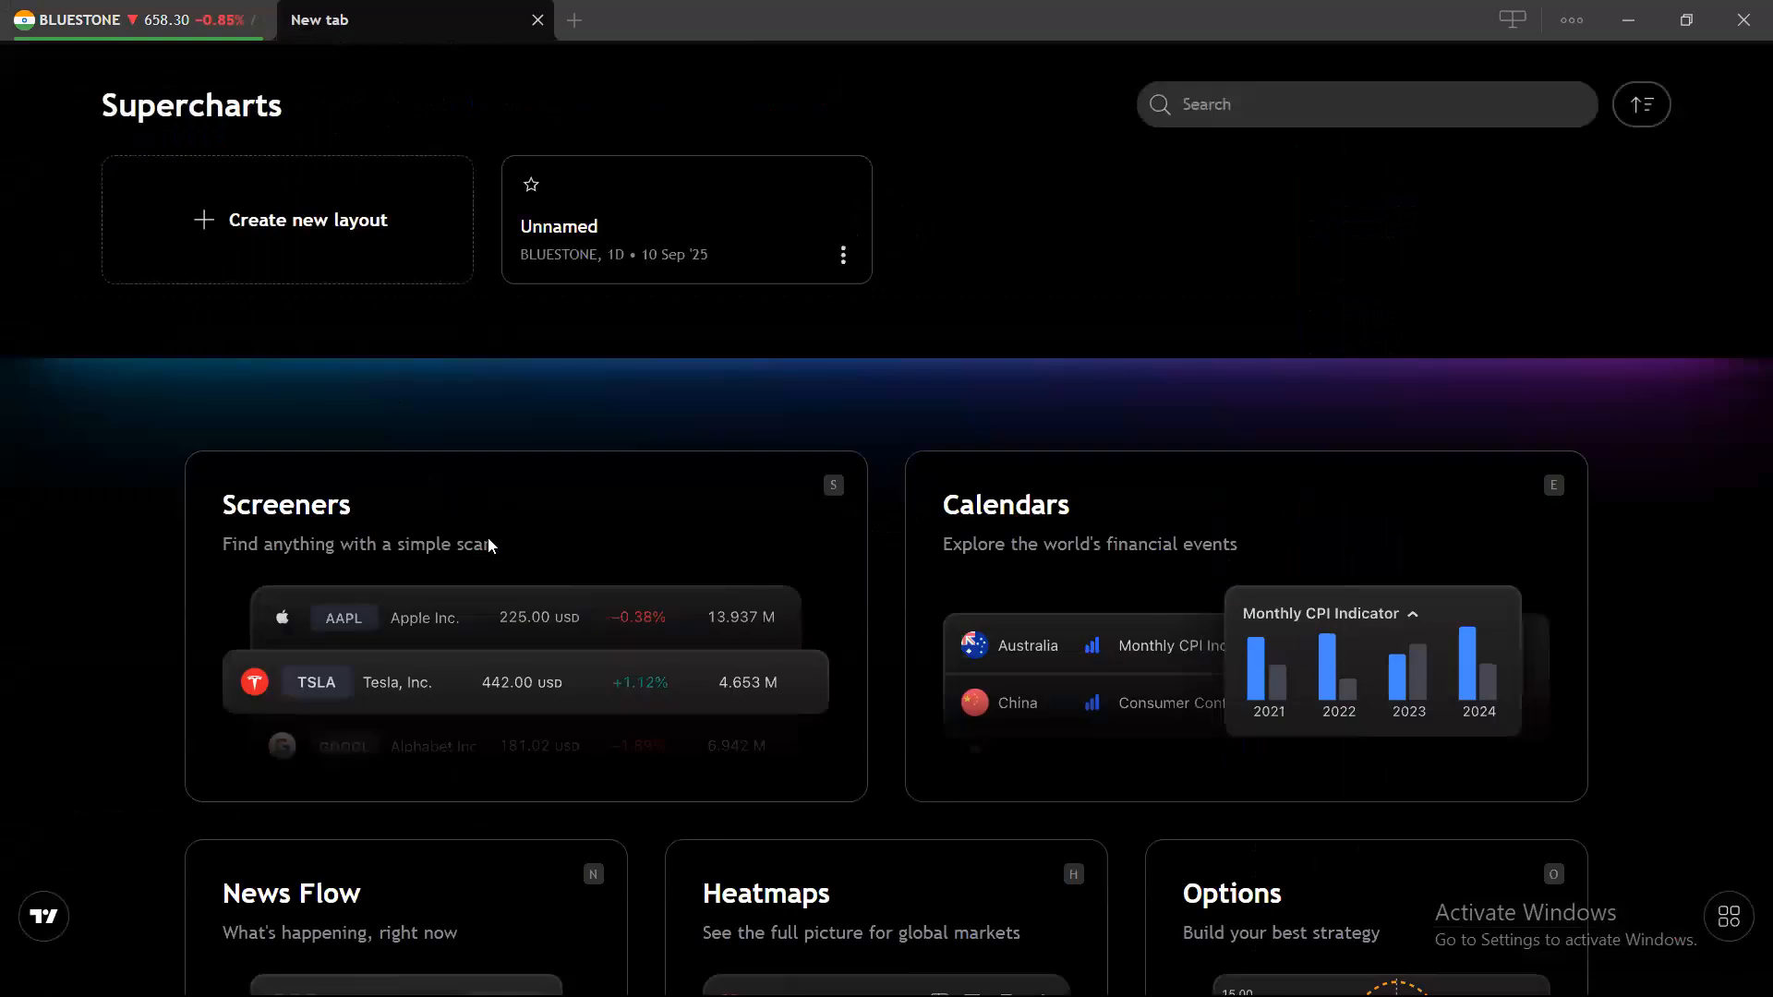
Open the Stocks screener in this tab and the Stock Heatmap in a new tab.
{"action": "left_click", "coordinate": [488, 536]}
{"action": "left_click", "coordinate": [710, 485]}
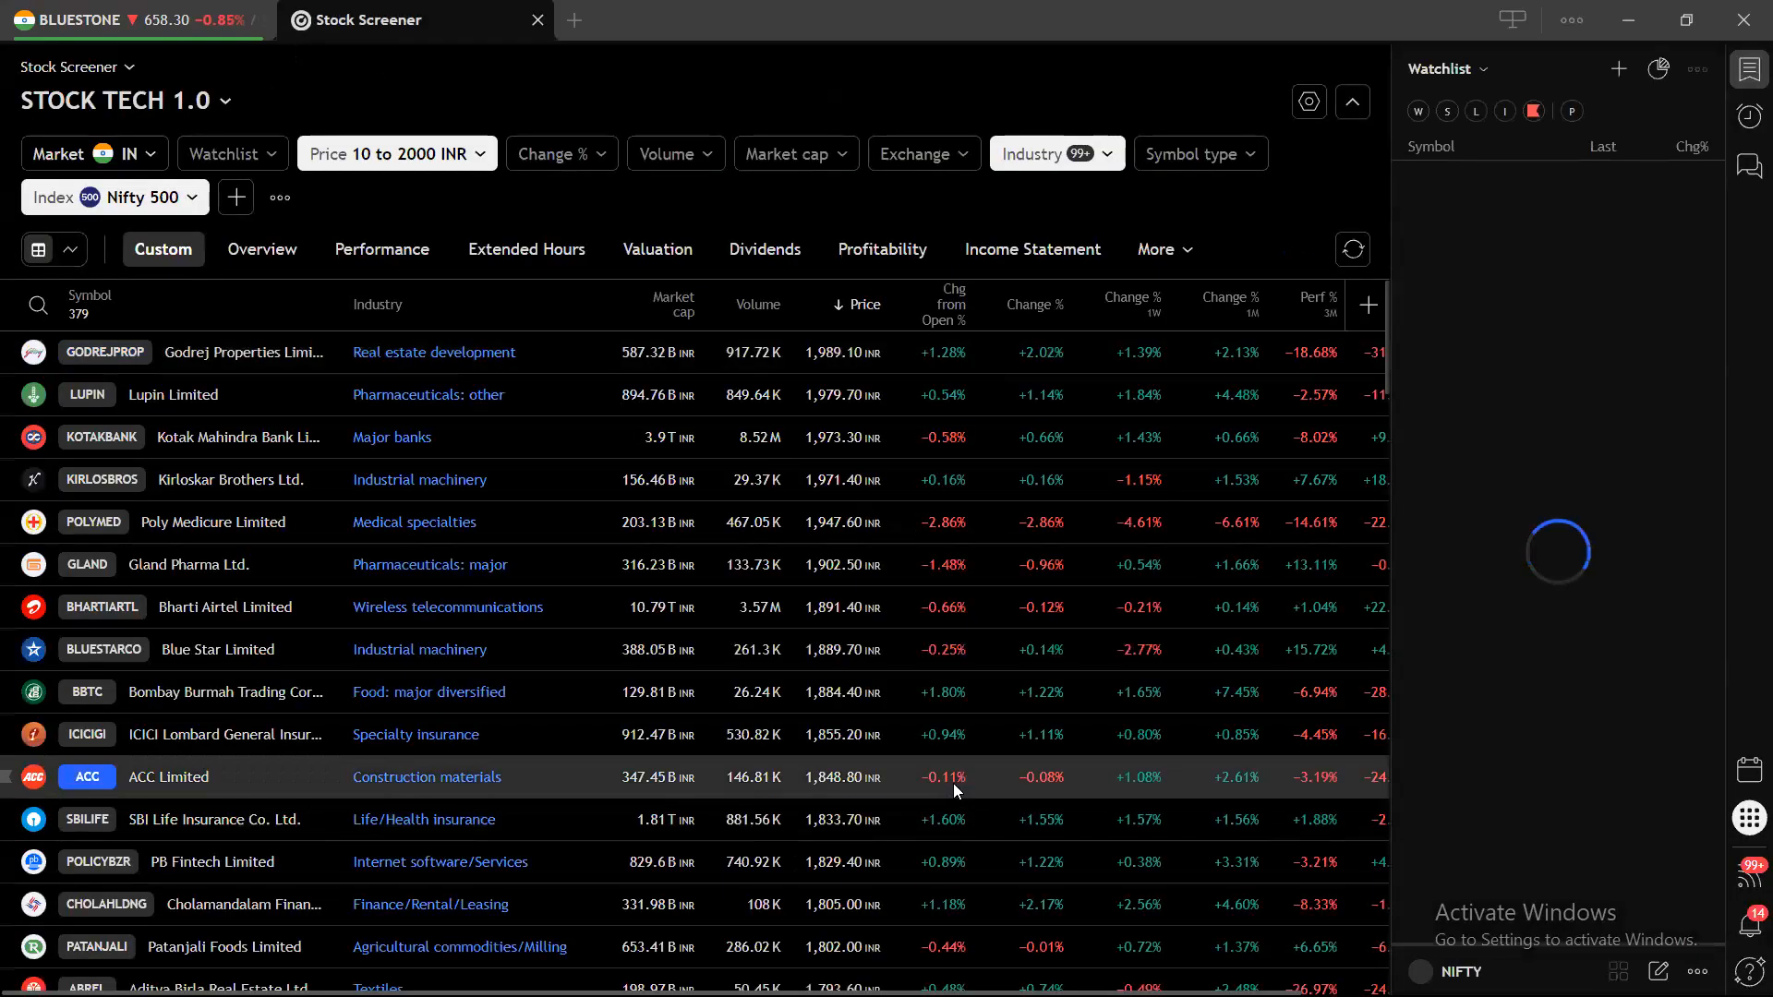
{"action": "left_click", "coordinate": [1746, 82]}
{"action": "key", "text": "ctrl+t"}
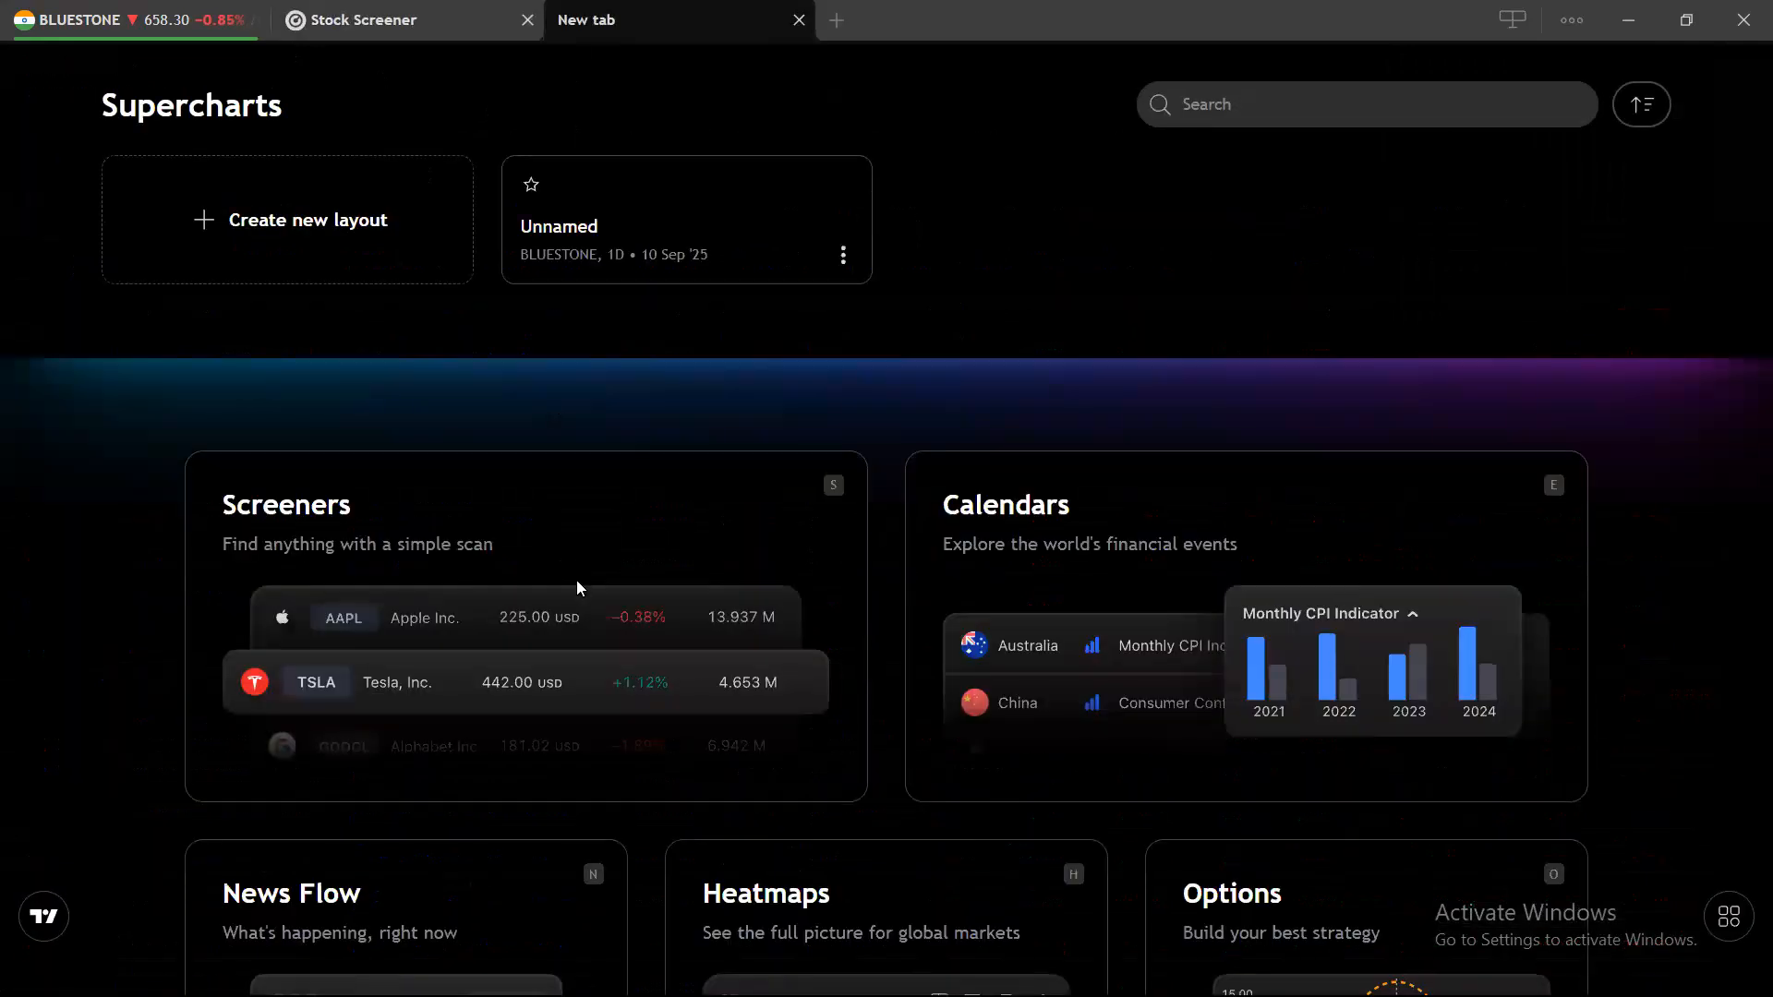
{"action": "scroll", "coordinate": [577, 583], "scroll_direction": "down", "scroll_amount": 5}
{"action": "left_click", "coordinate": [929, 394]}
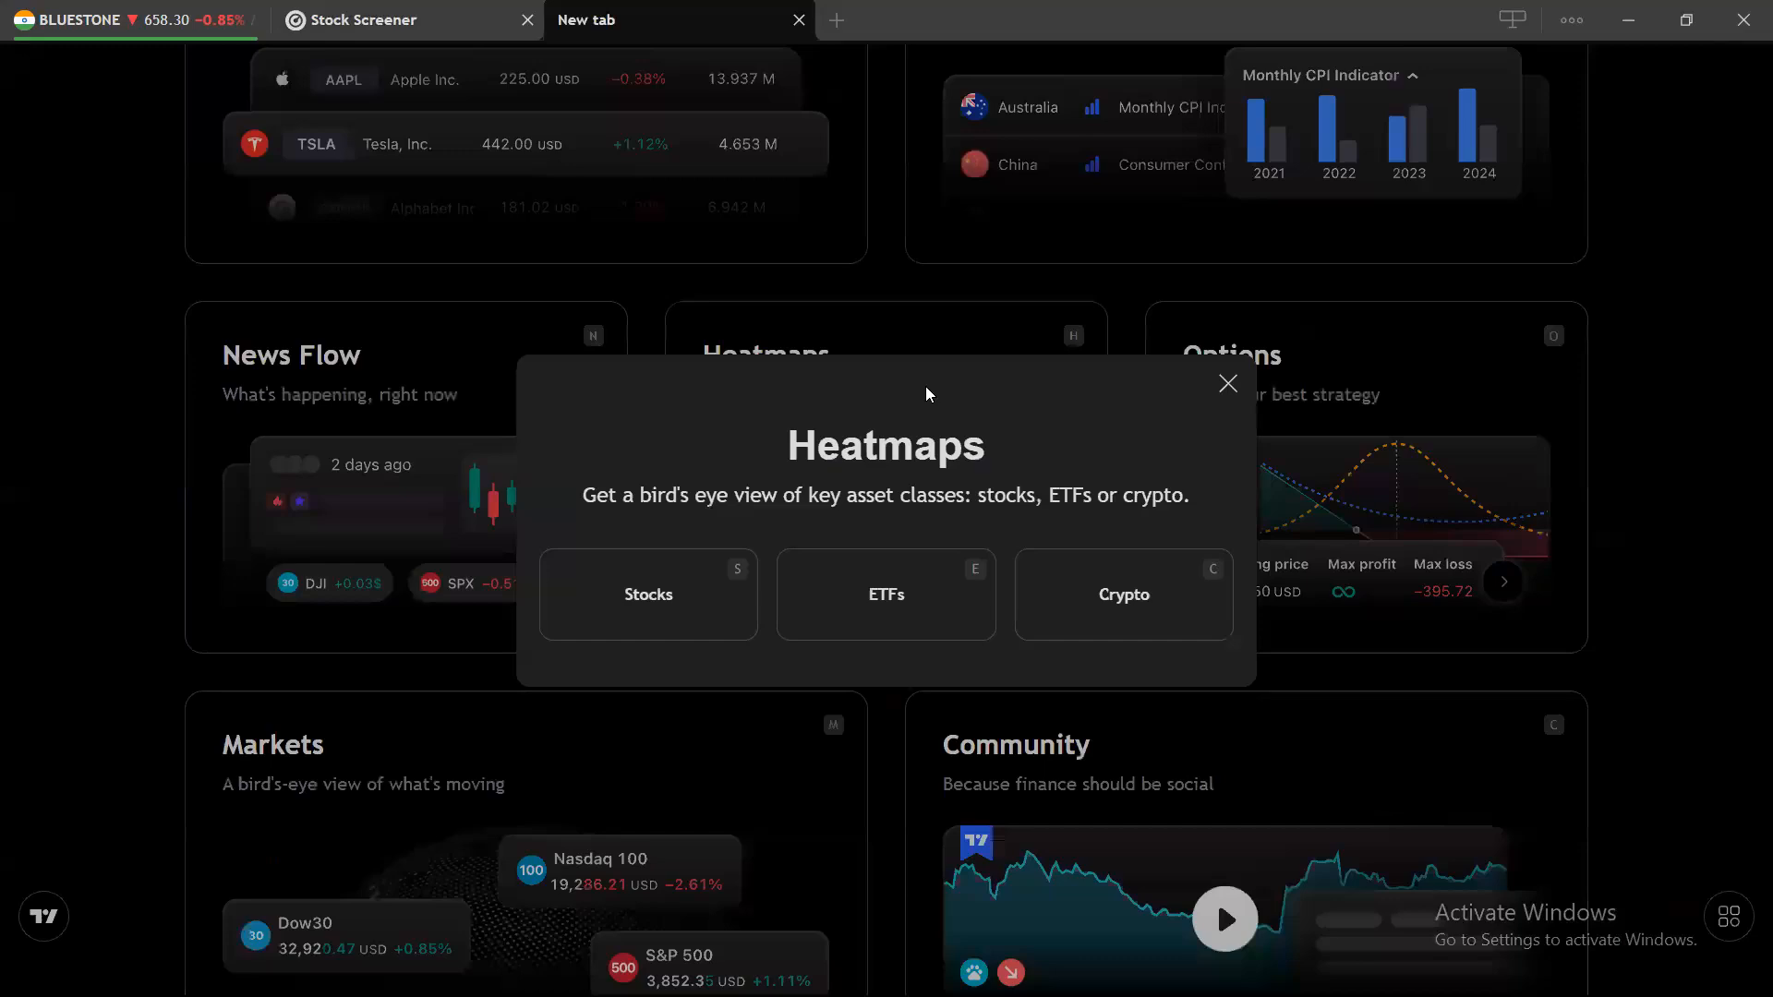
{"action": "left_click", "coordinate": [681, 581]}
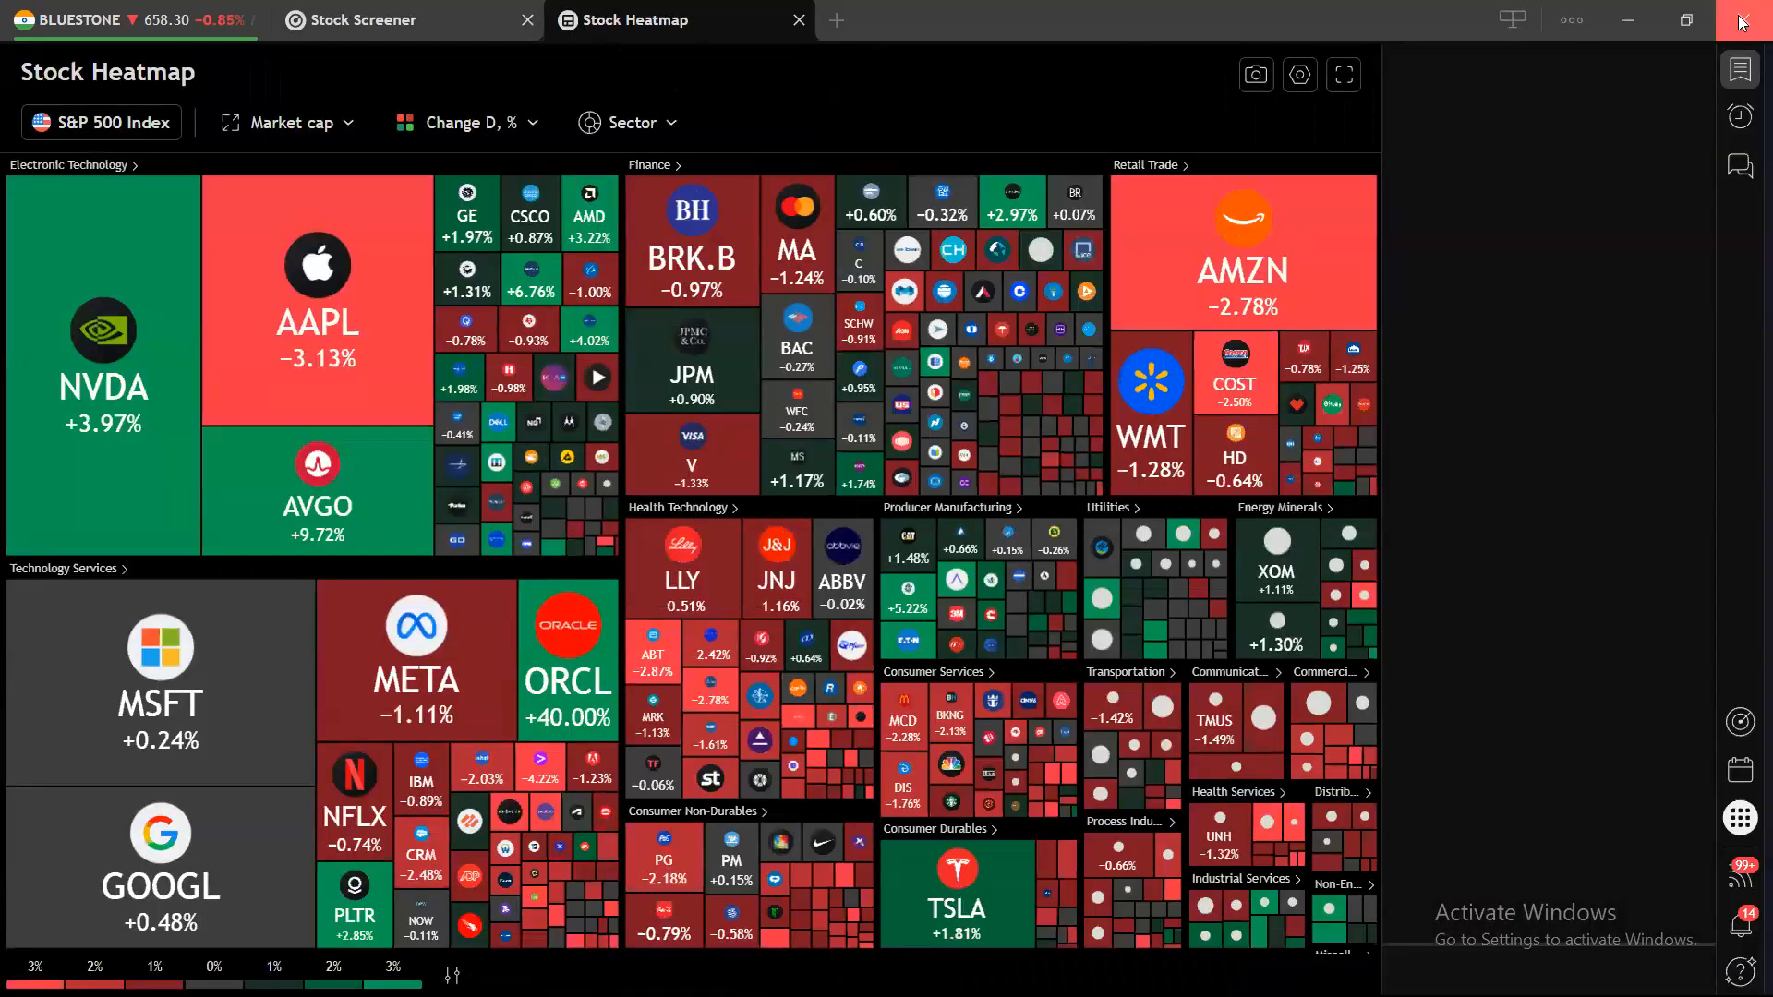
Return to the BLUESTONE chart tab and show the watchlist panel beside it.
{"action": "left_click", "coordinate": [1740, 22]}
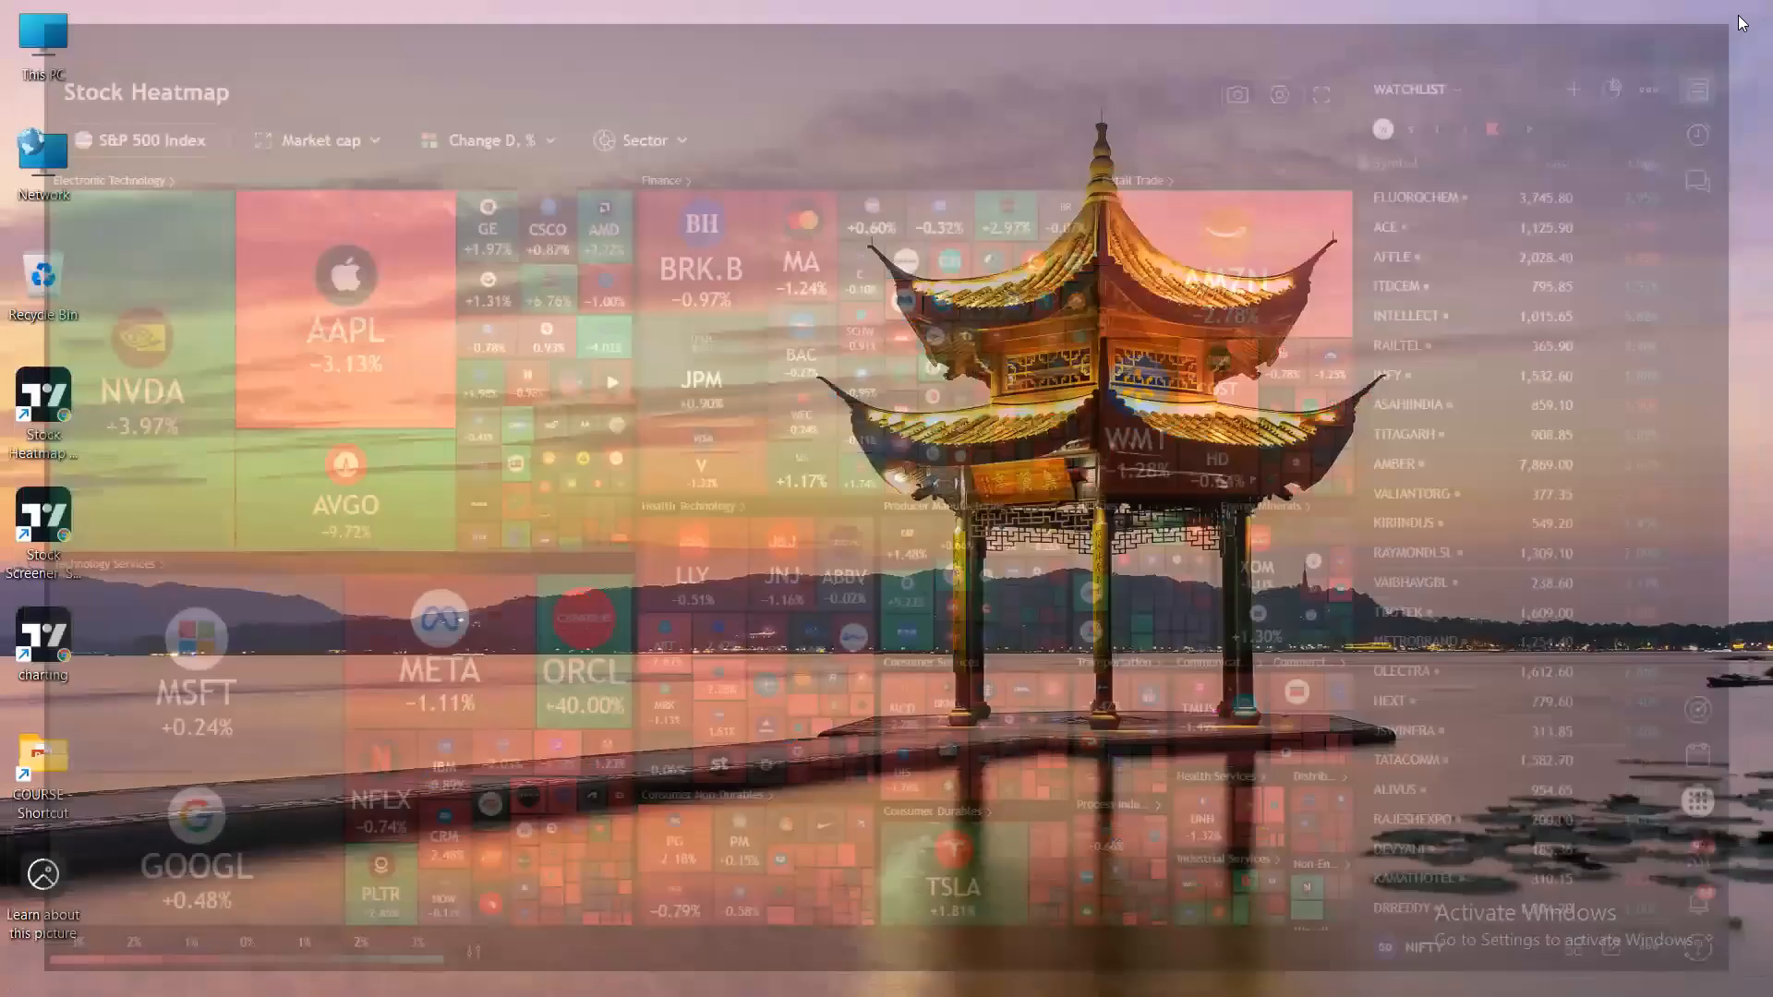
{"action": "left_click", "coordinate": [1125, 967]}
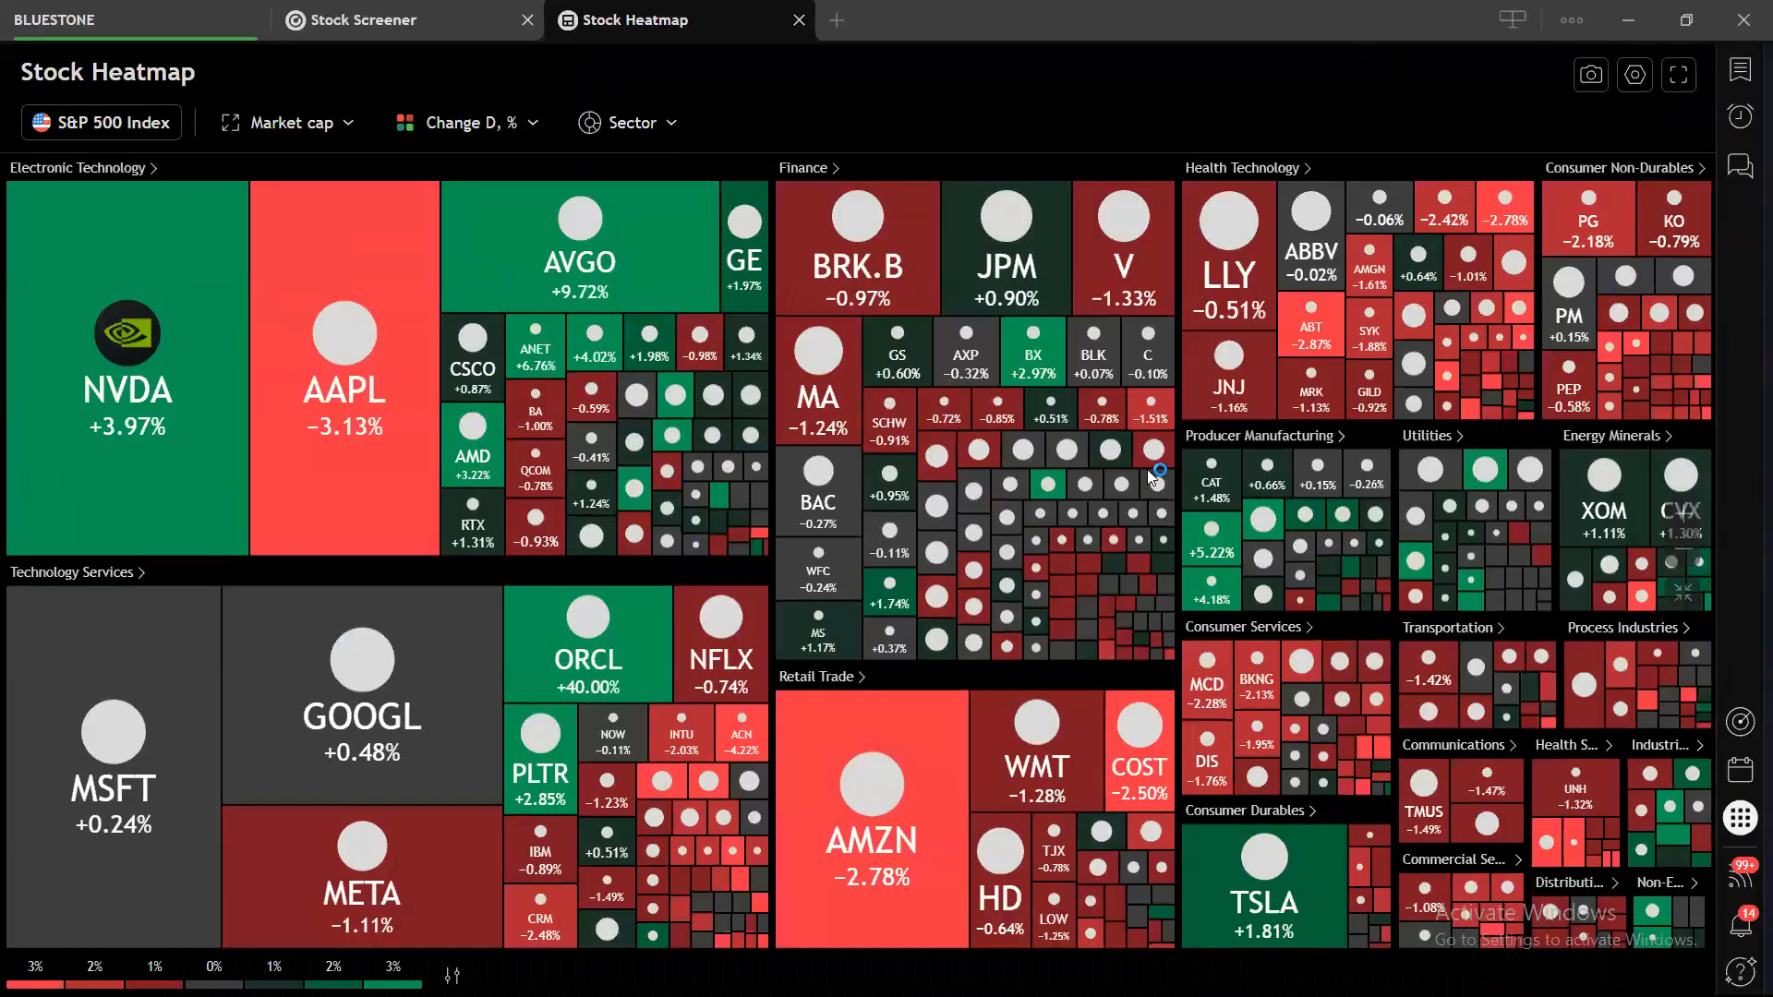
{"action": "left_click", "coordinate": [63, 15]}
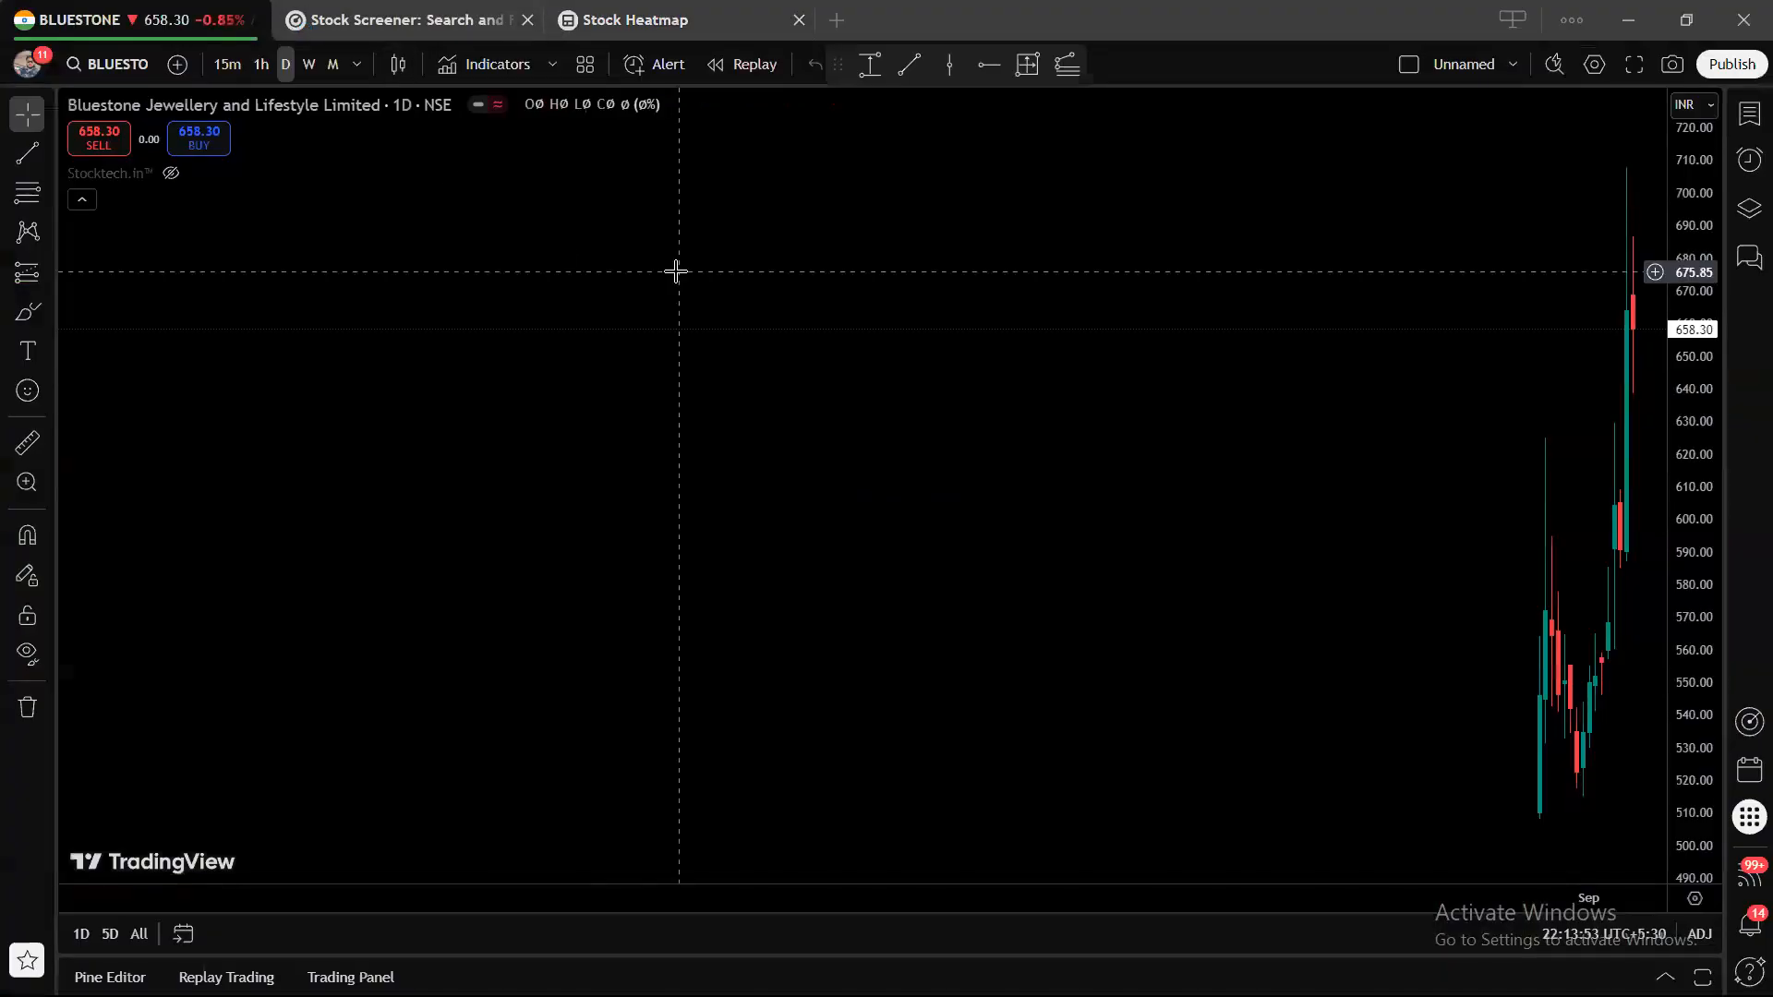
{"action": "right_click", "coordinate": [1030, 319]}
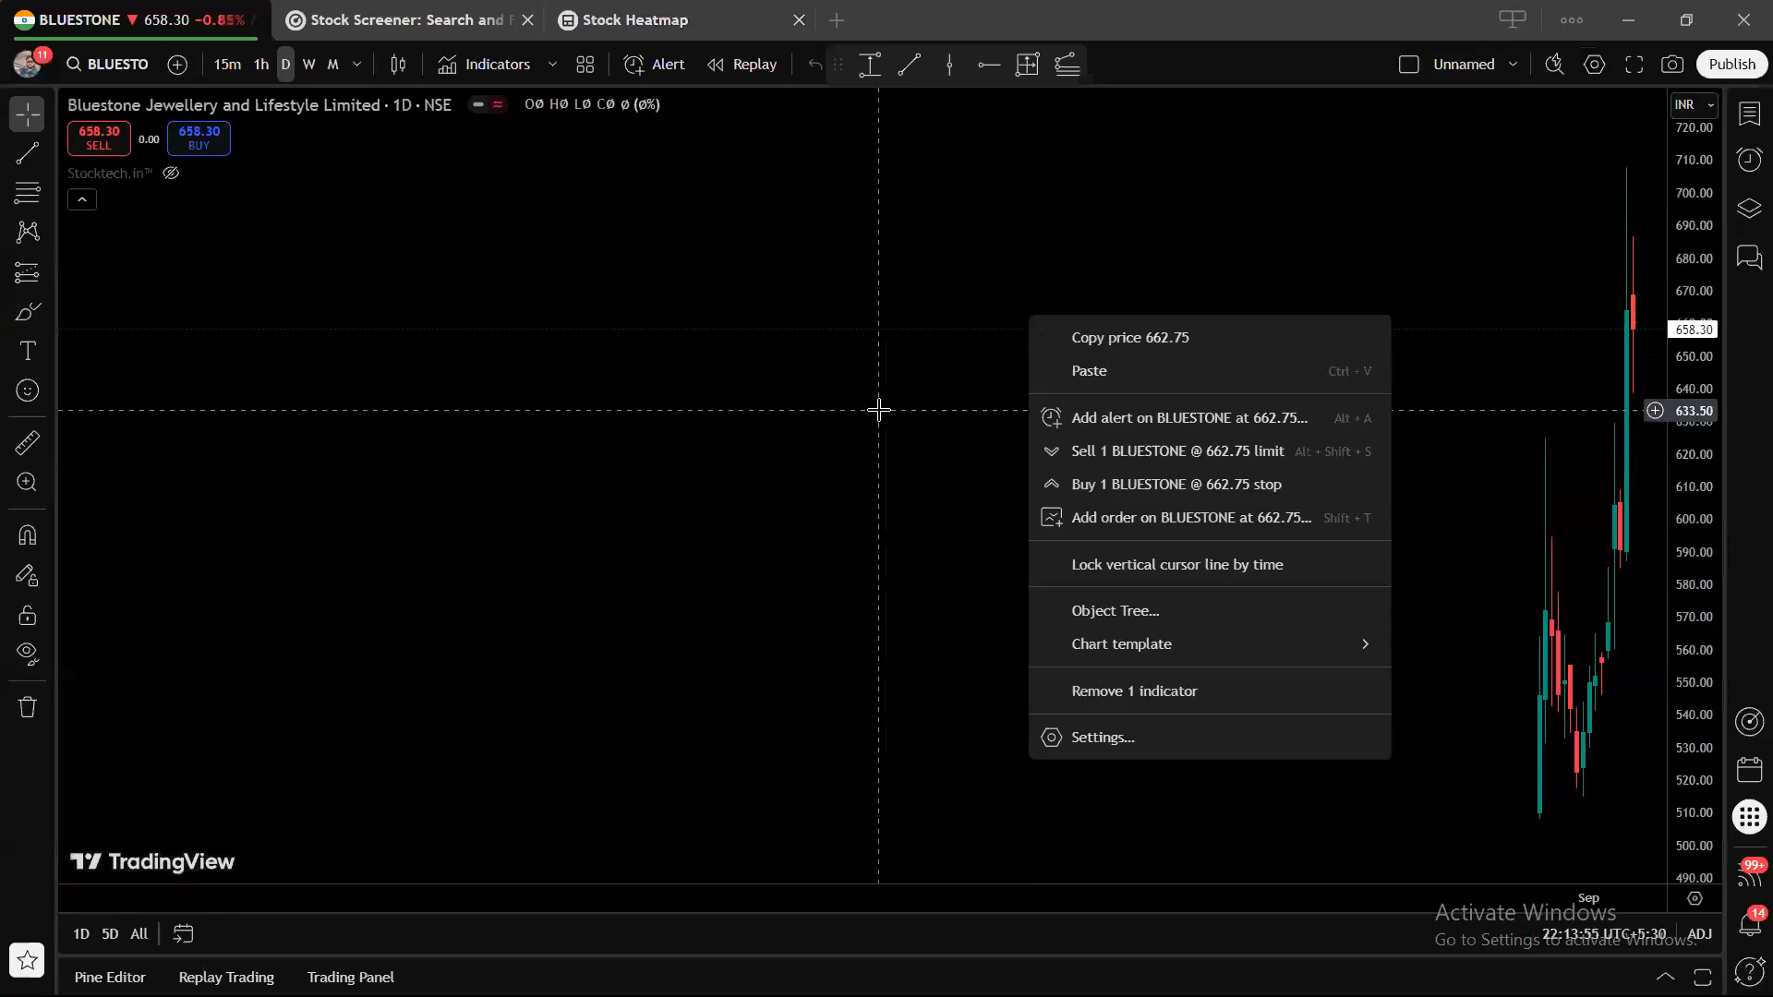
{"action": "right_click", "coordinate": [490, 505]}
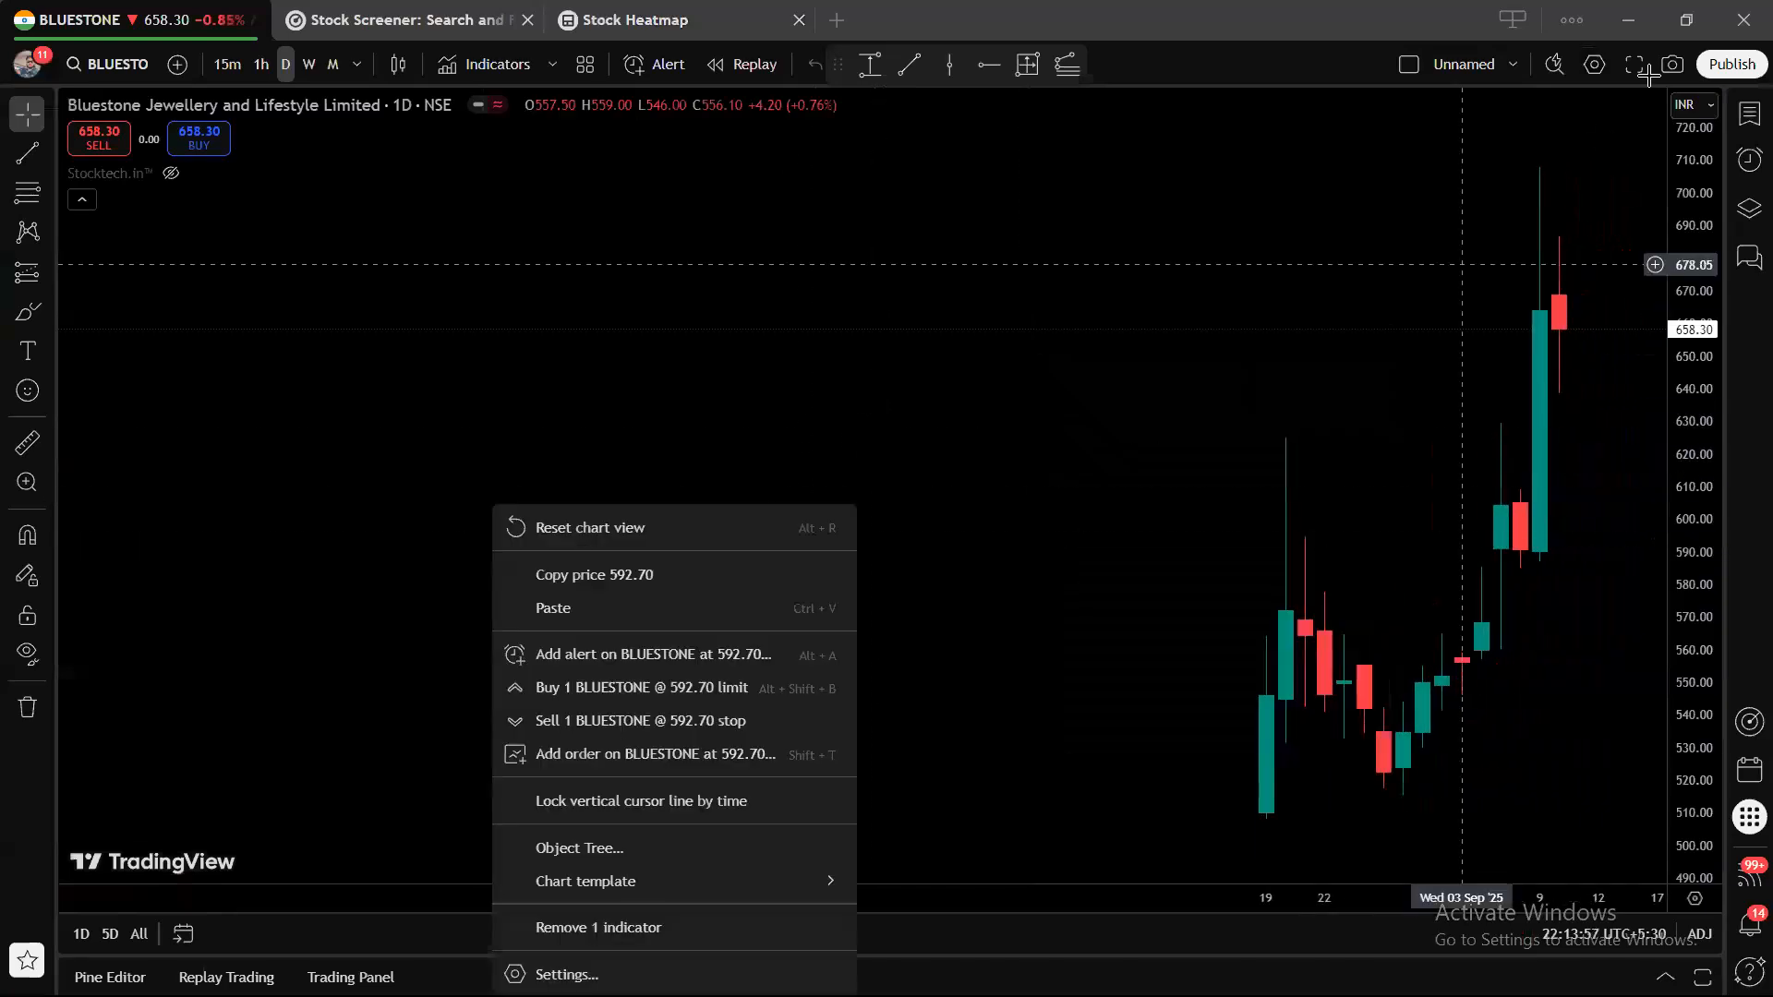
{"action": "left_click", "coordinate": [1750, 112]}
Reset the BLUESTONE chart view, then toggle Light and Dark themes, ending on Dark.
{"action": "right_click", "coordinate": [764, 420]}
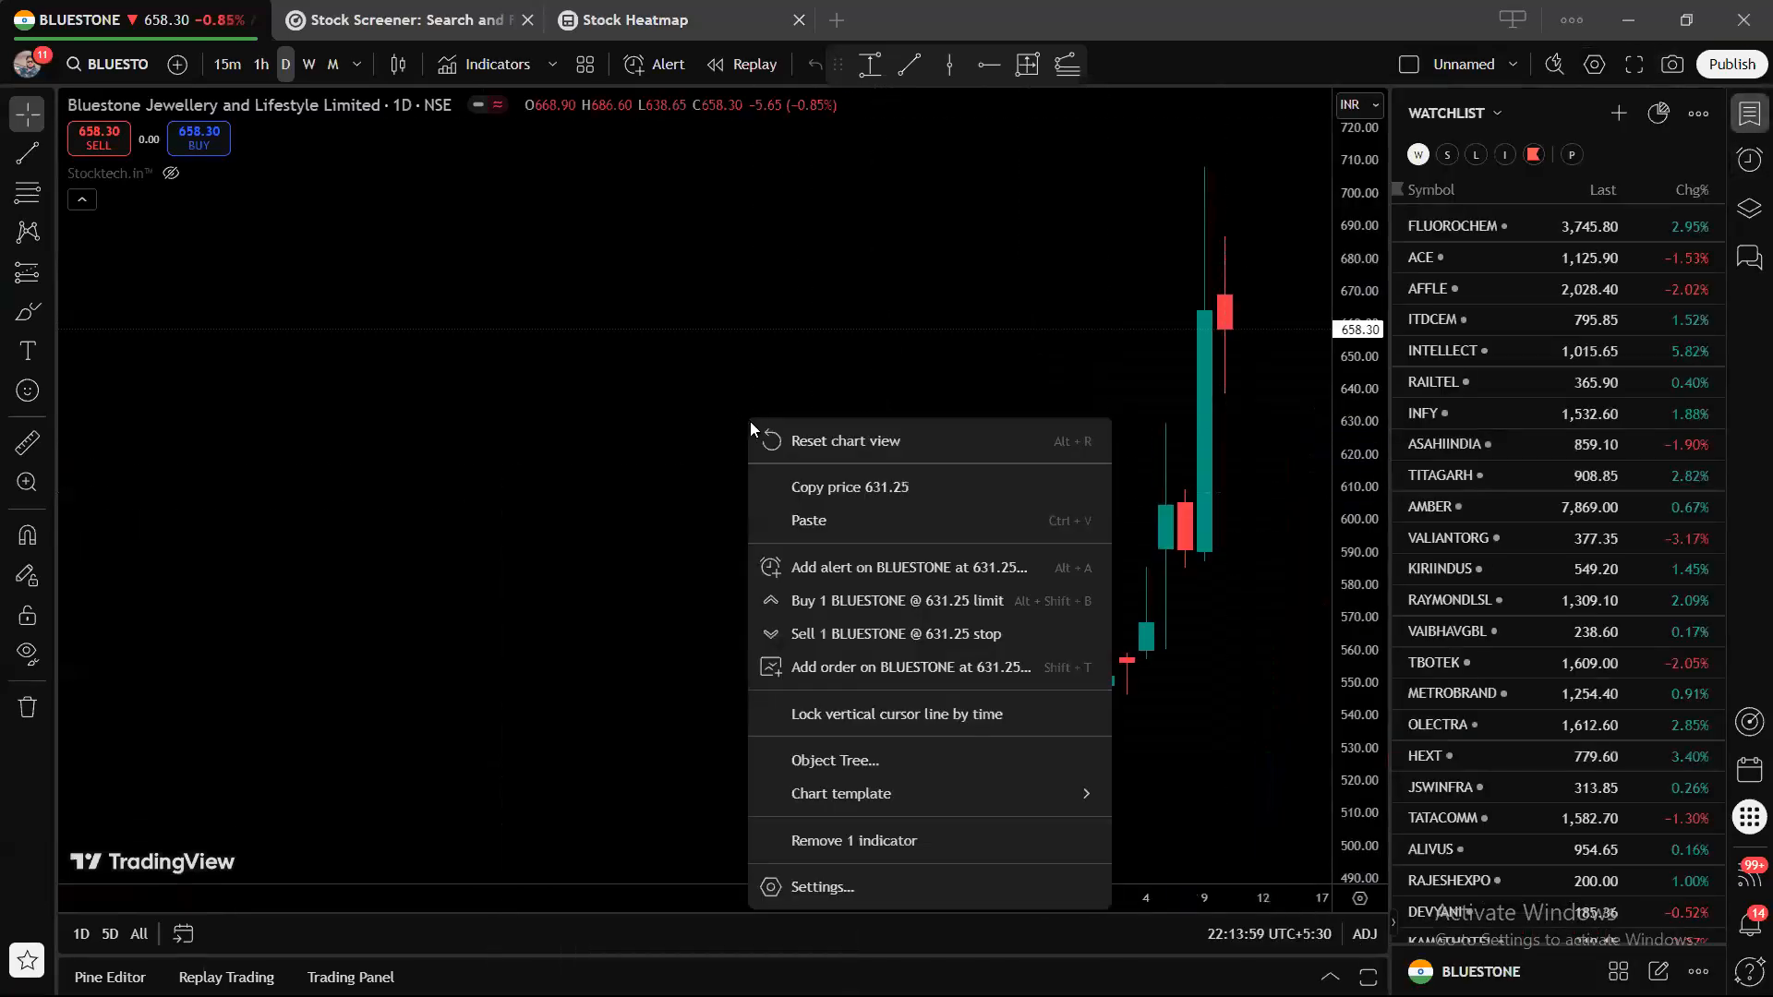
{"action": "left_click", "coordinate": [785, 438]}
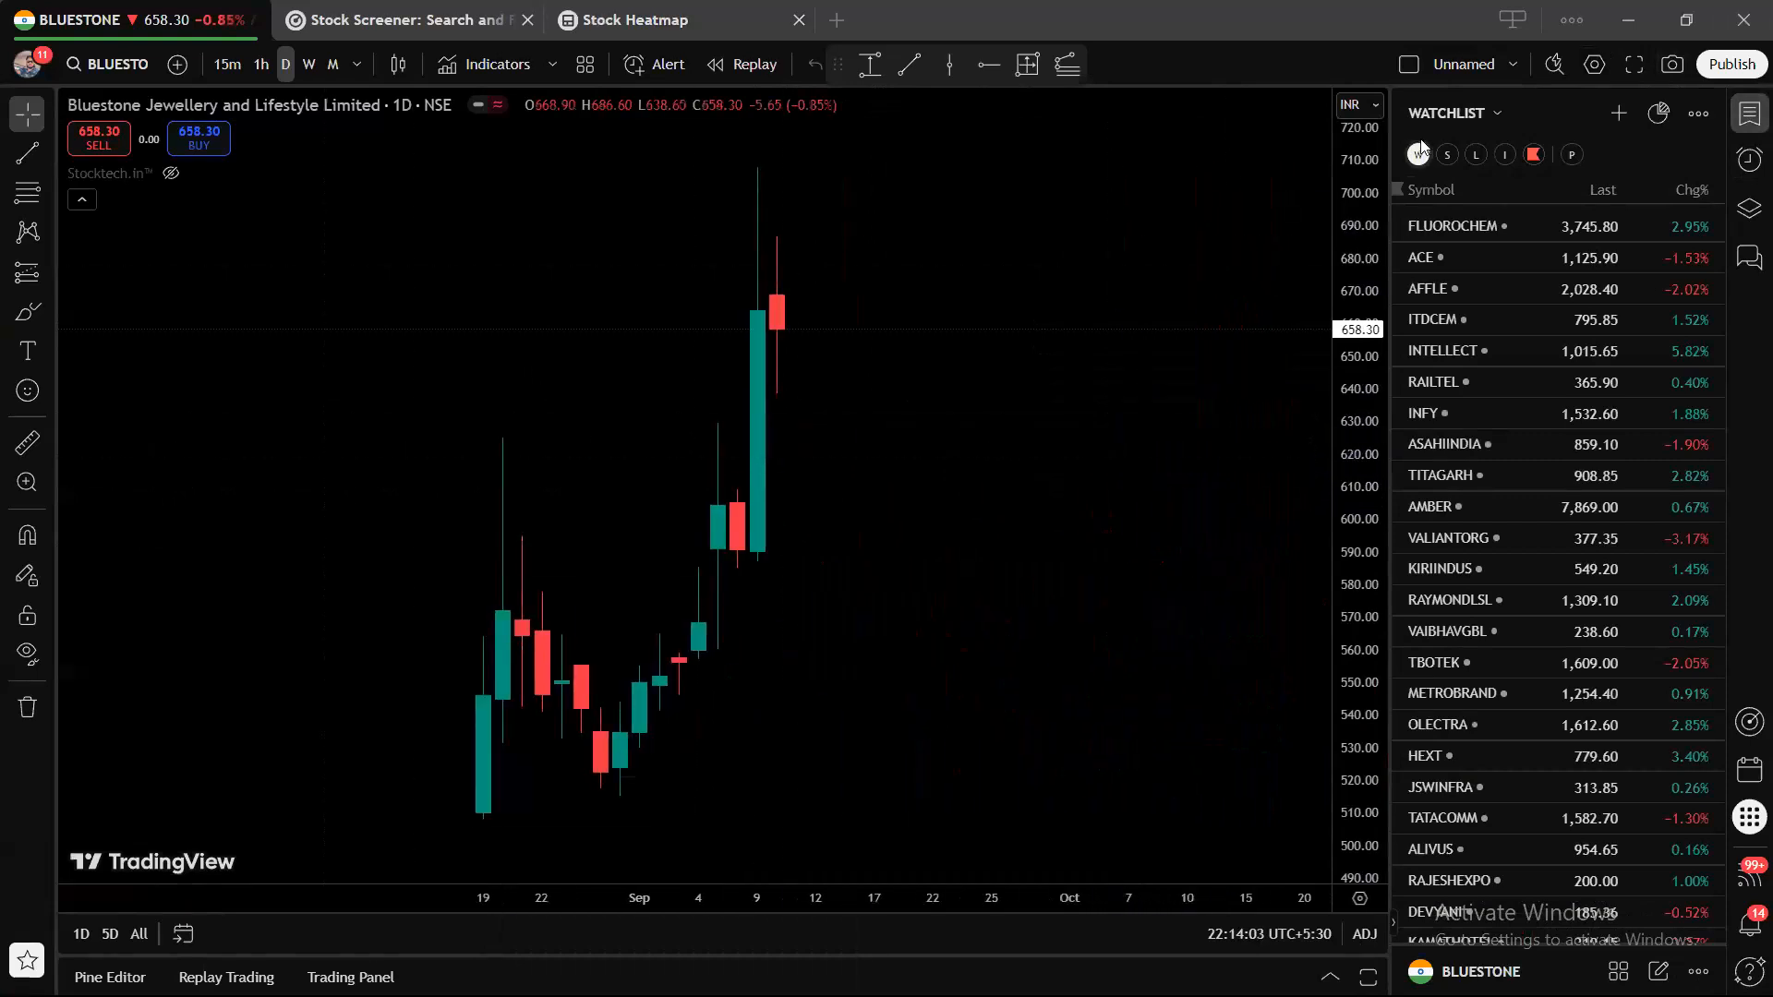
{"action": "left_click", "coordinate": [1581, 32]}
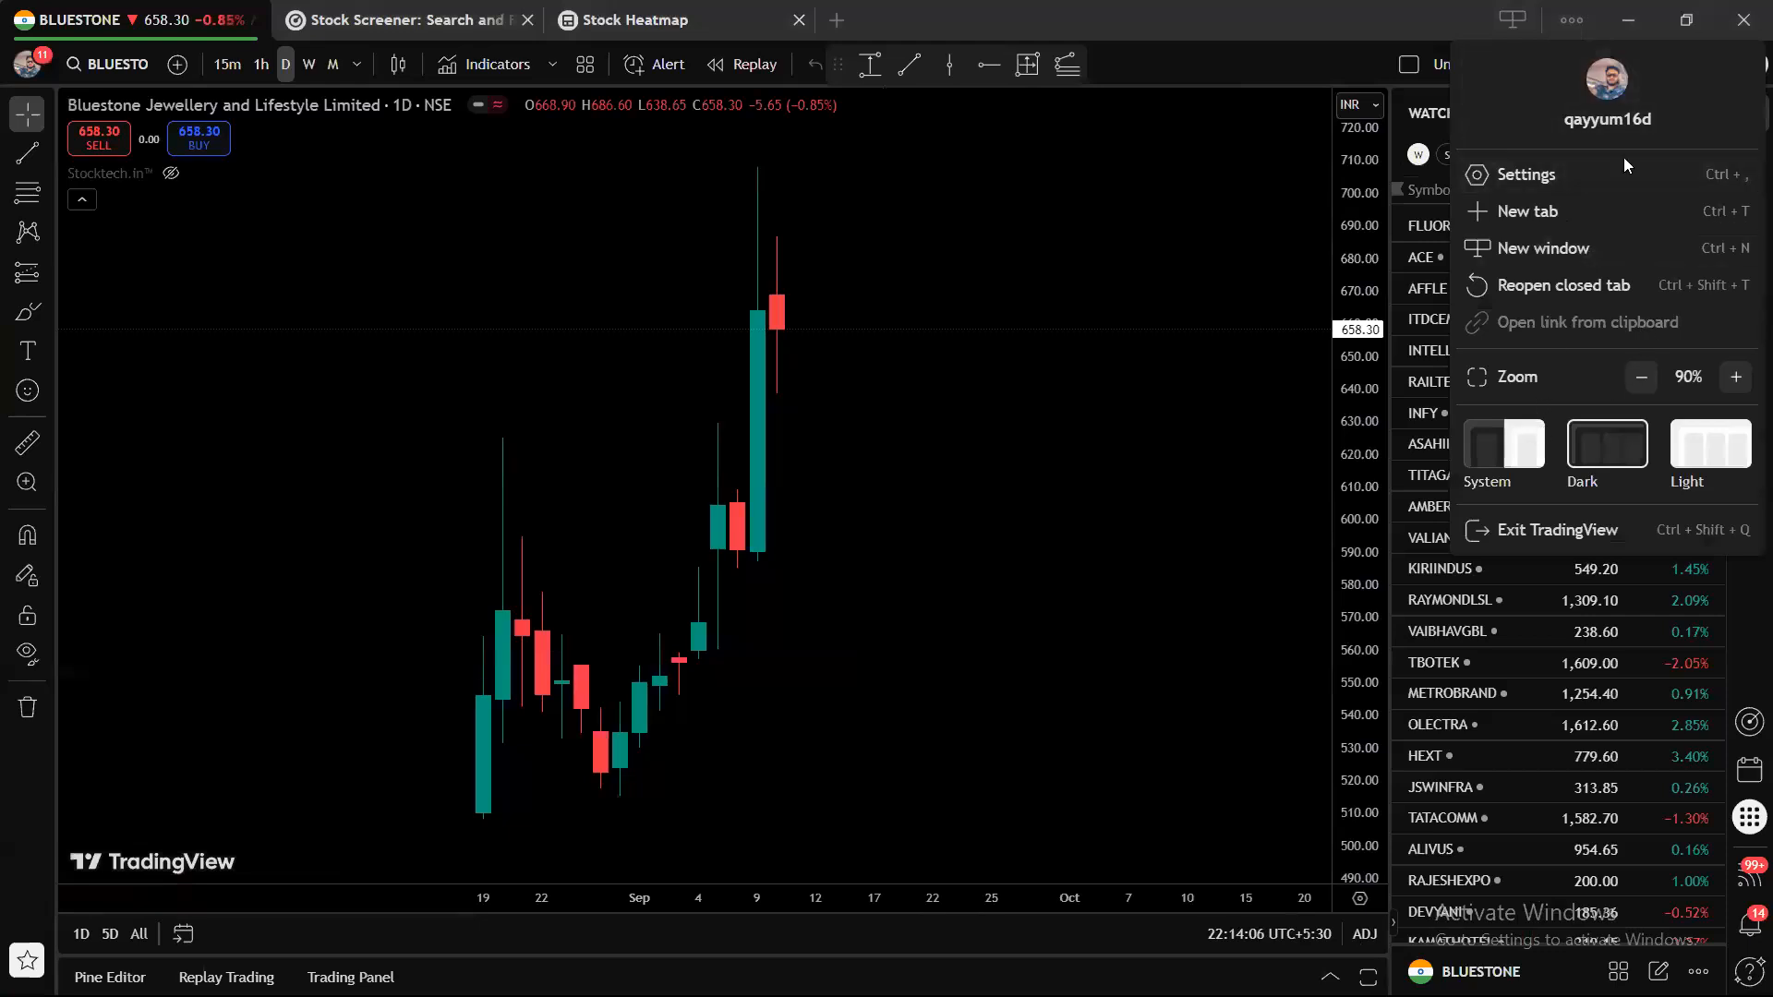
{"action": "left_click", "coordinate": [1676, 447]}
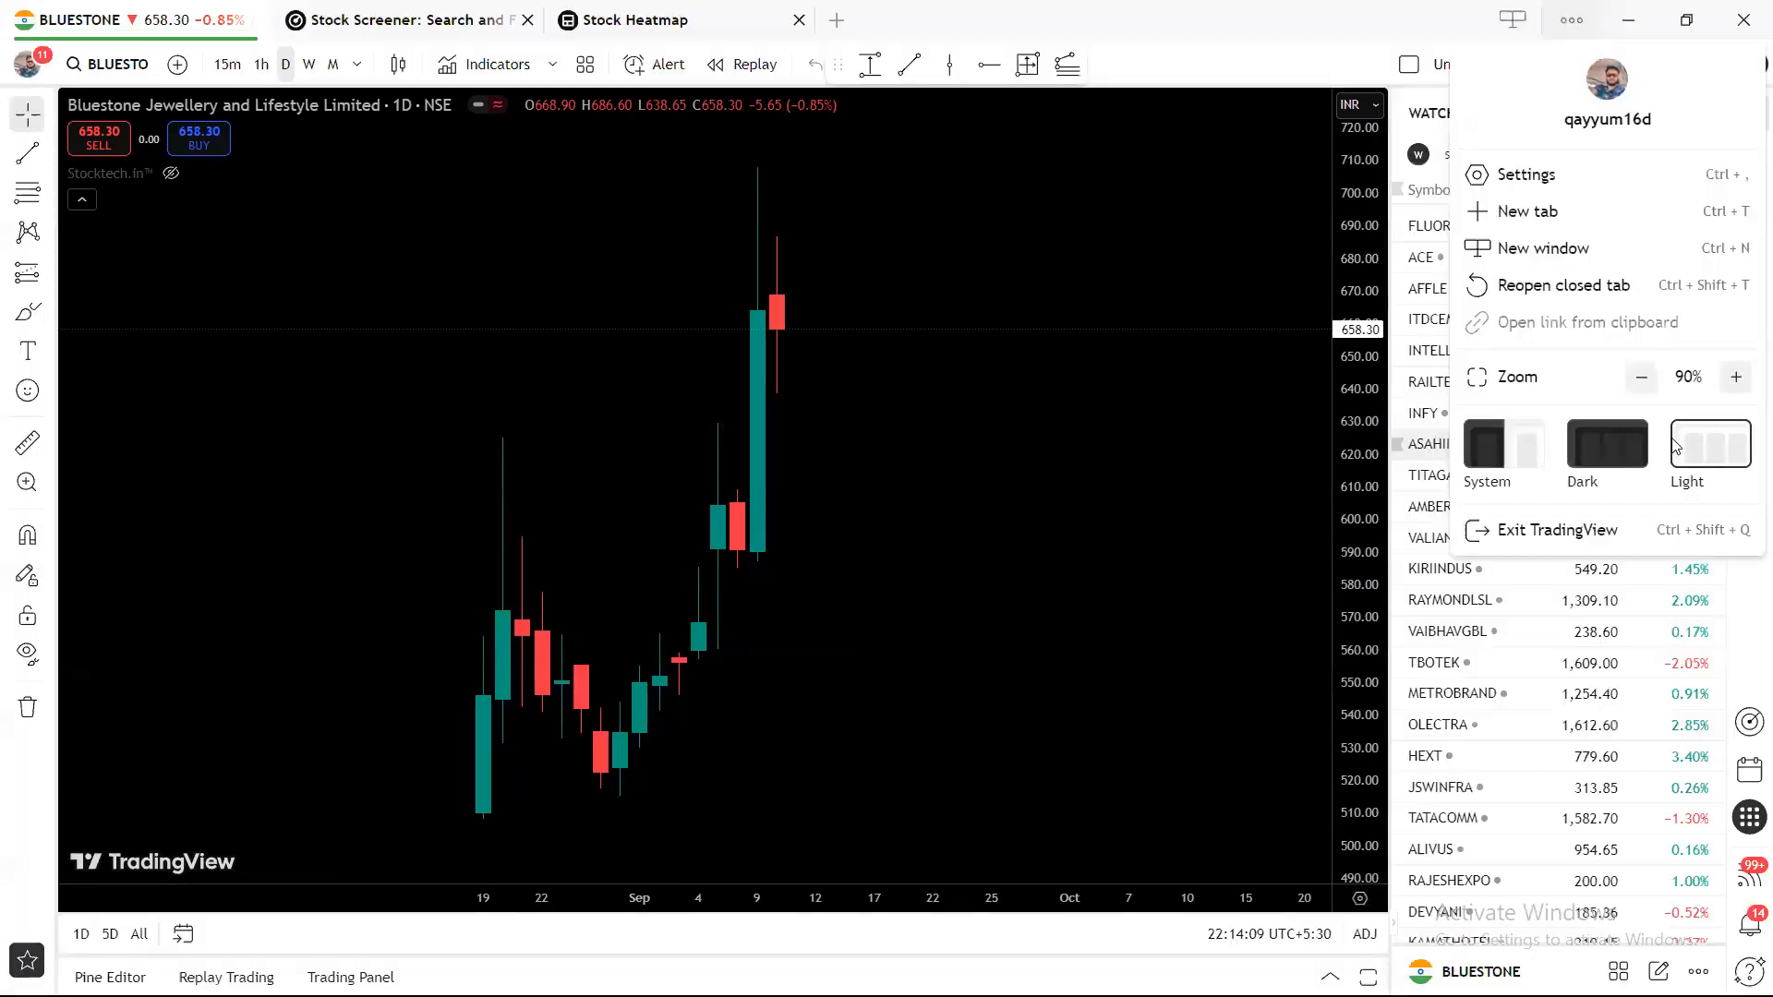
{"action": "left_click", "coordinate": [1602, 468]}
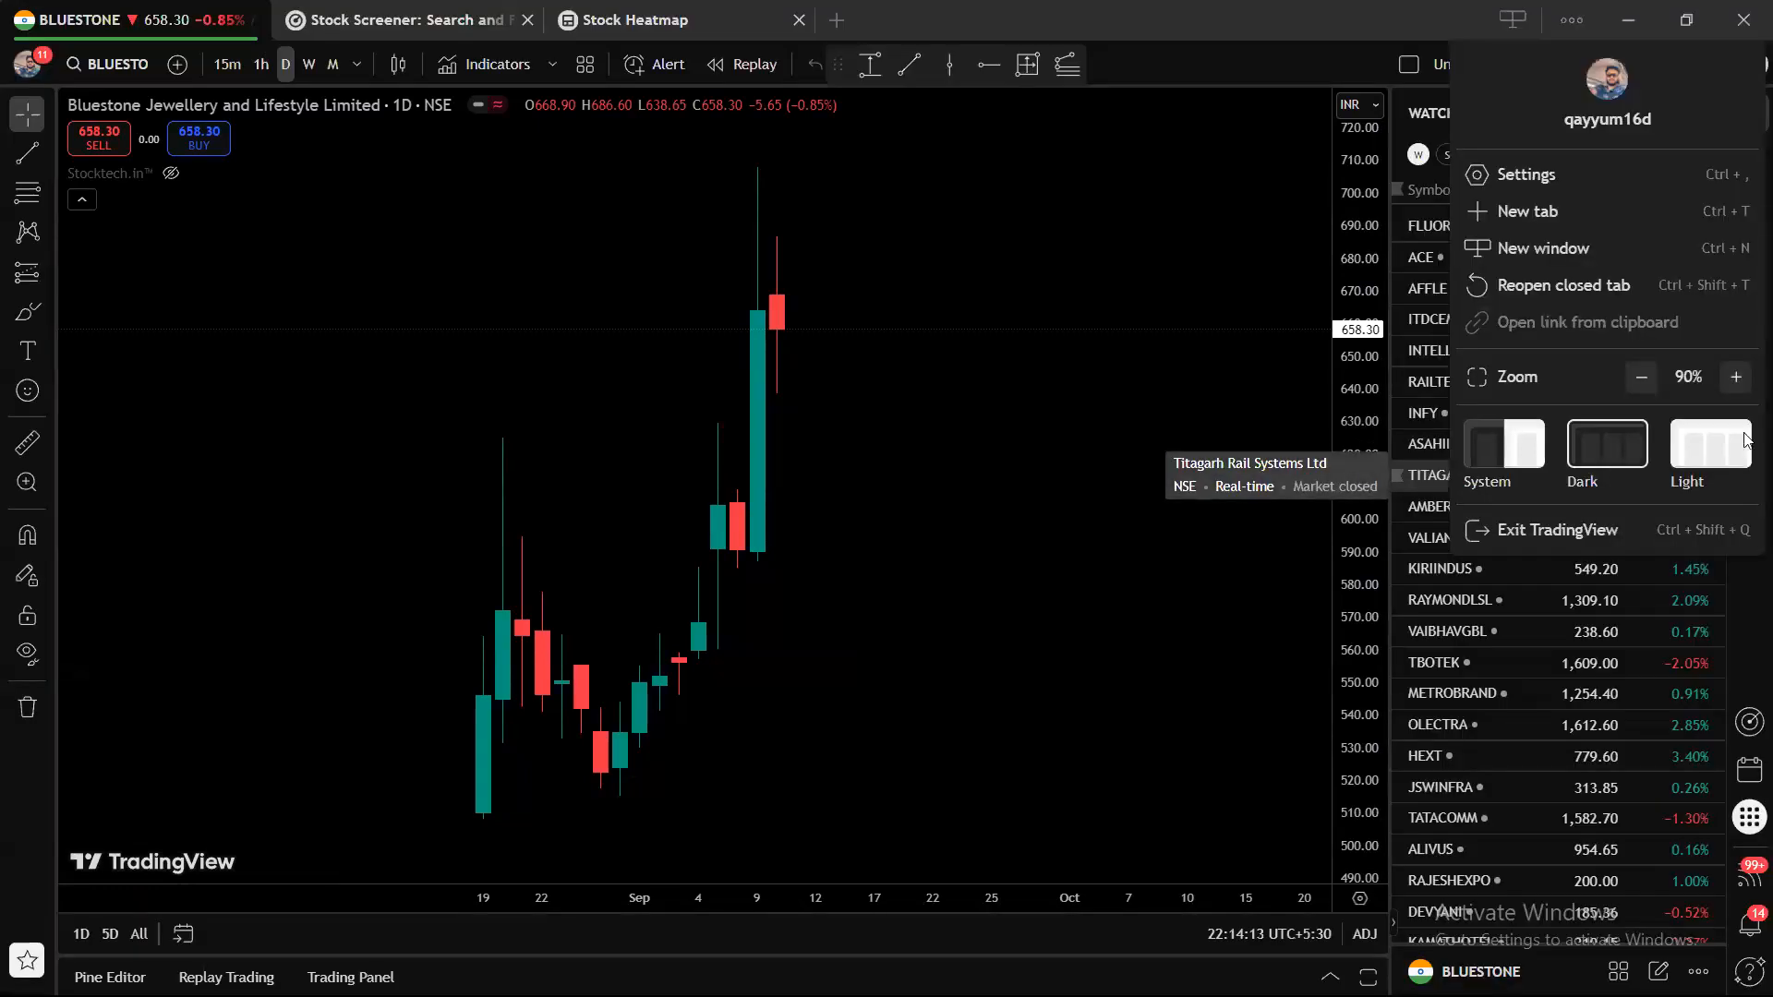
{"action": "left_click", "coordinate": [1731, 453]}
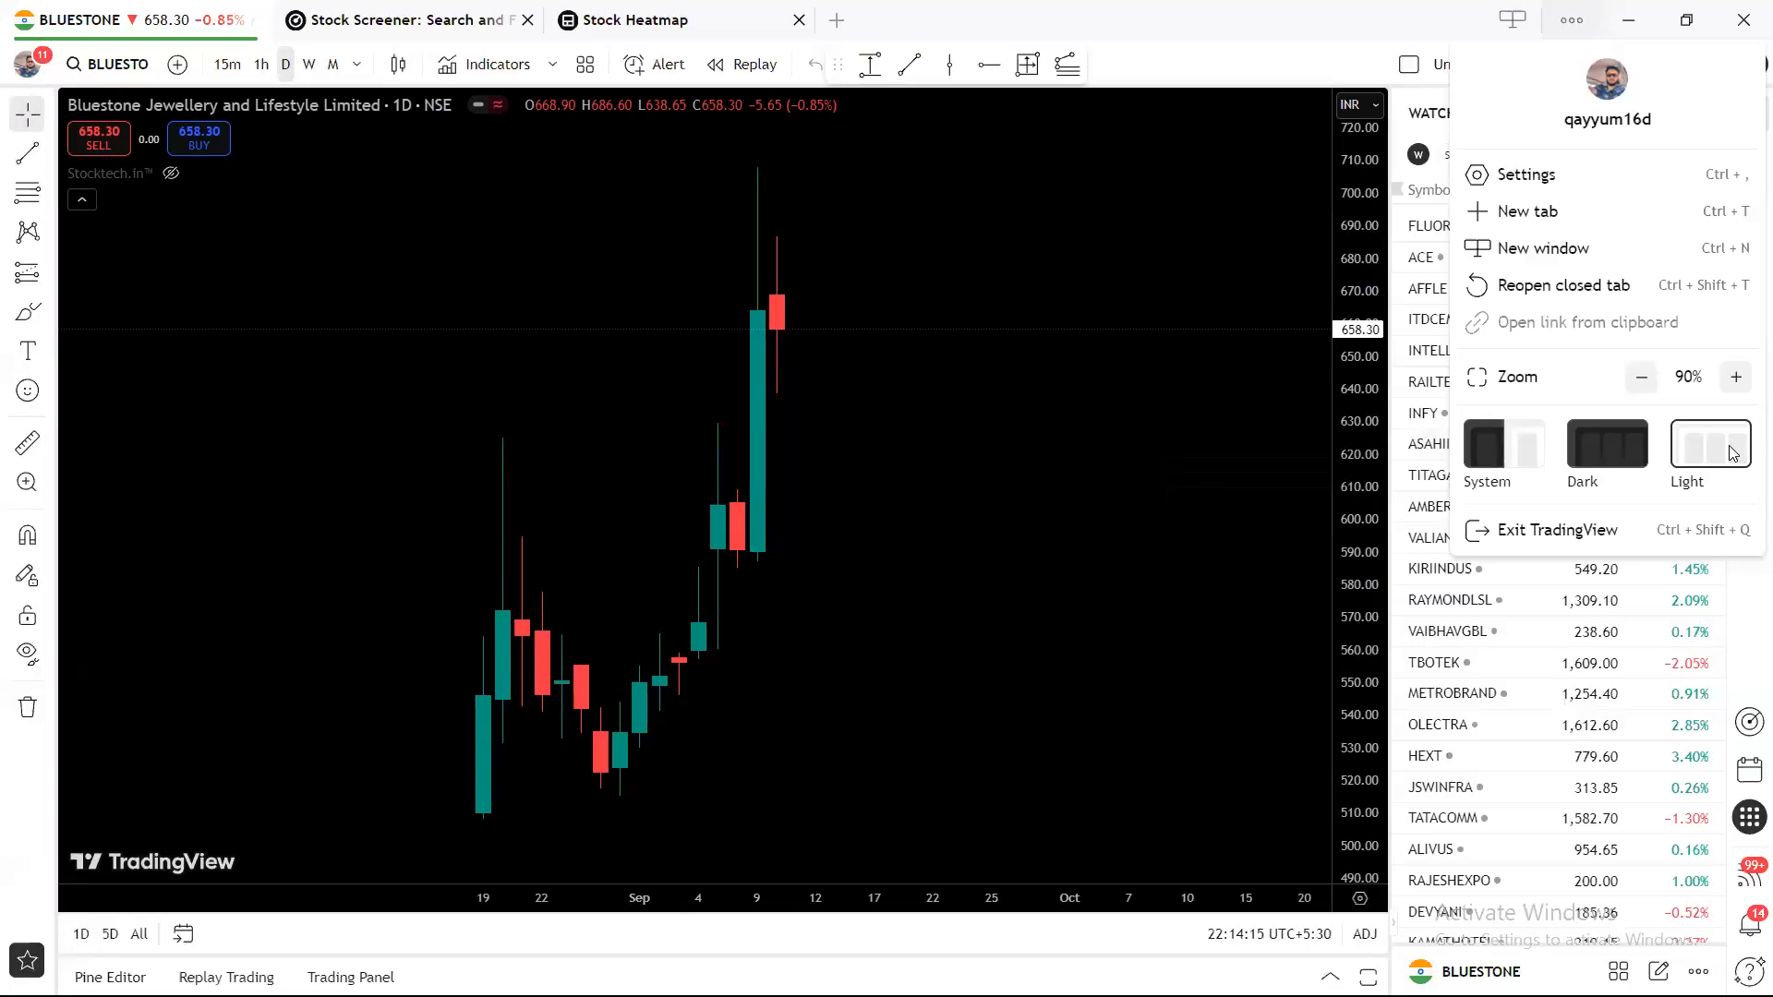
{"action": "left_click", "coordinate": [1625, 463]}
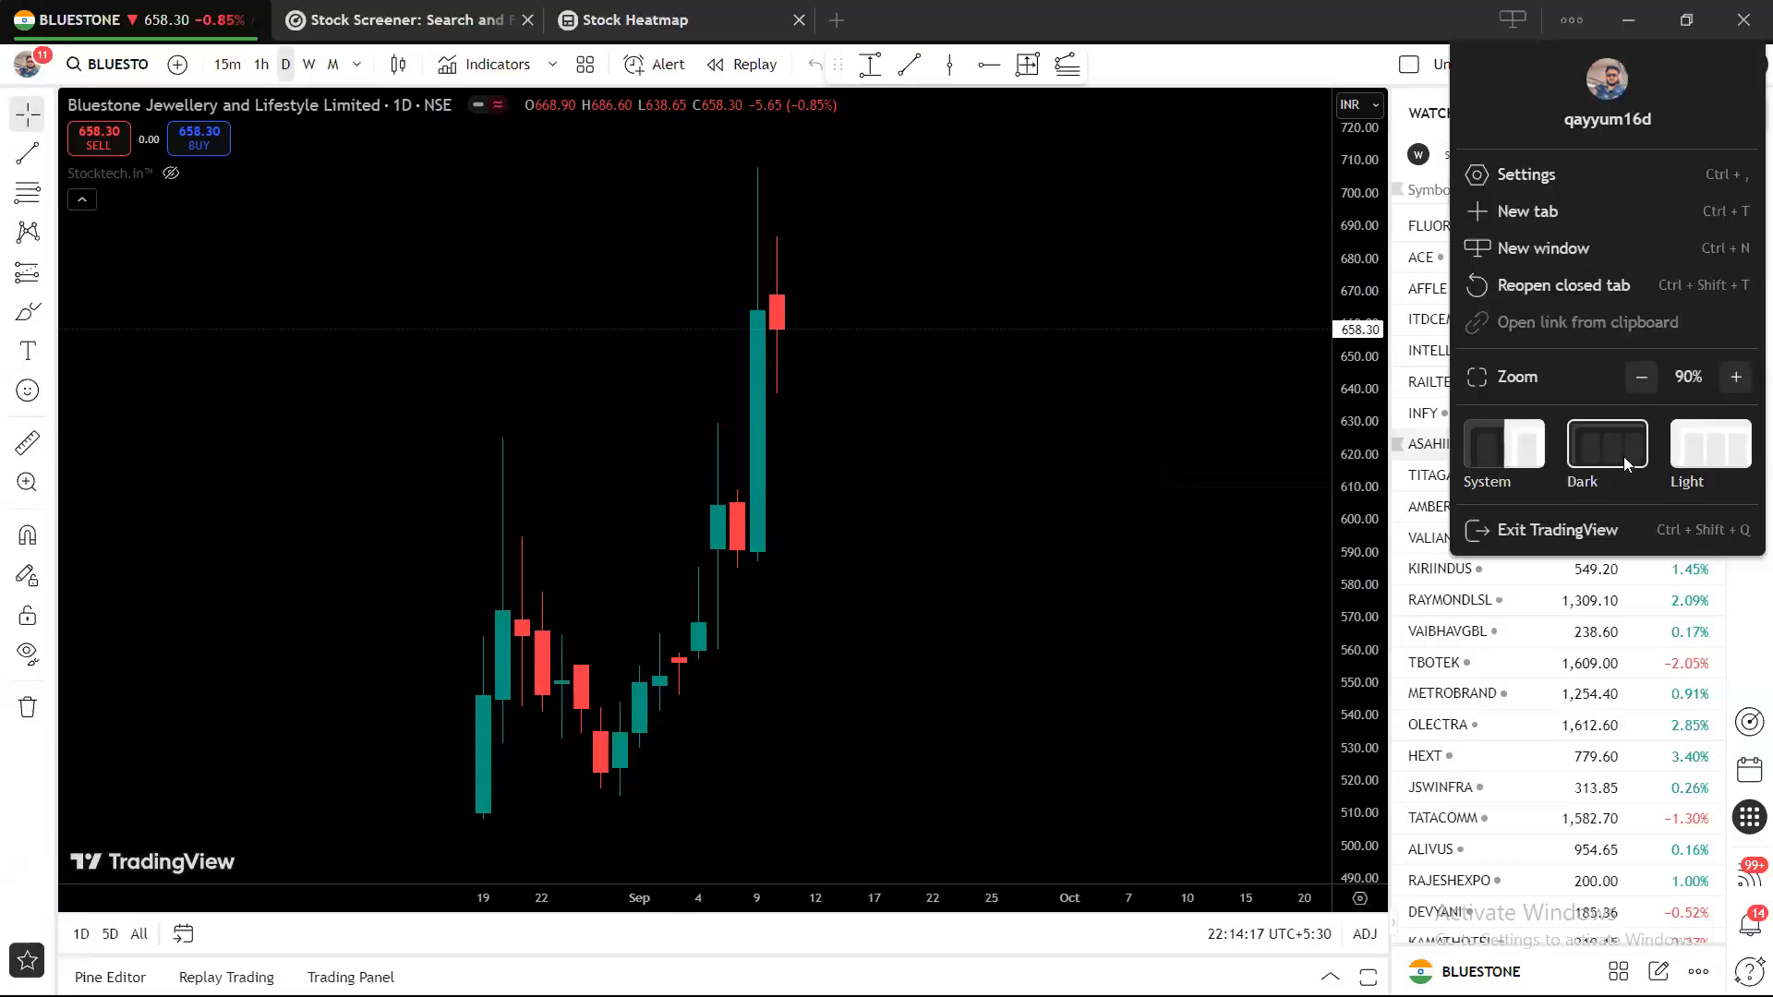
Dismiss the app menu and bring up the chart's right-click menu again.
{"action": "right_click", "coordinate": [1006, 464]}
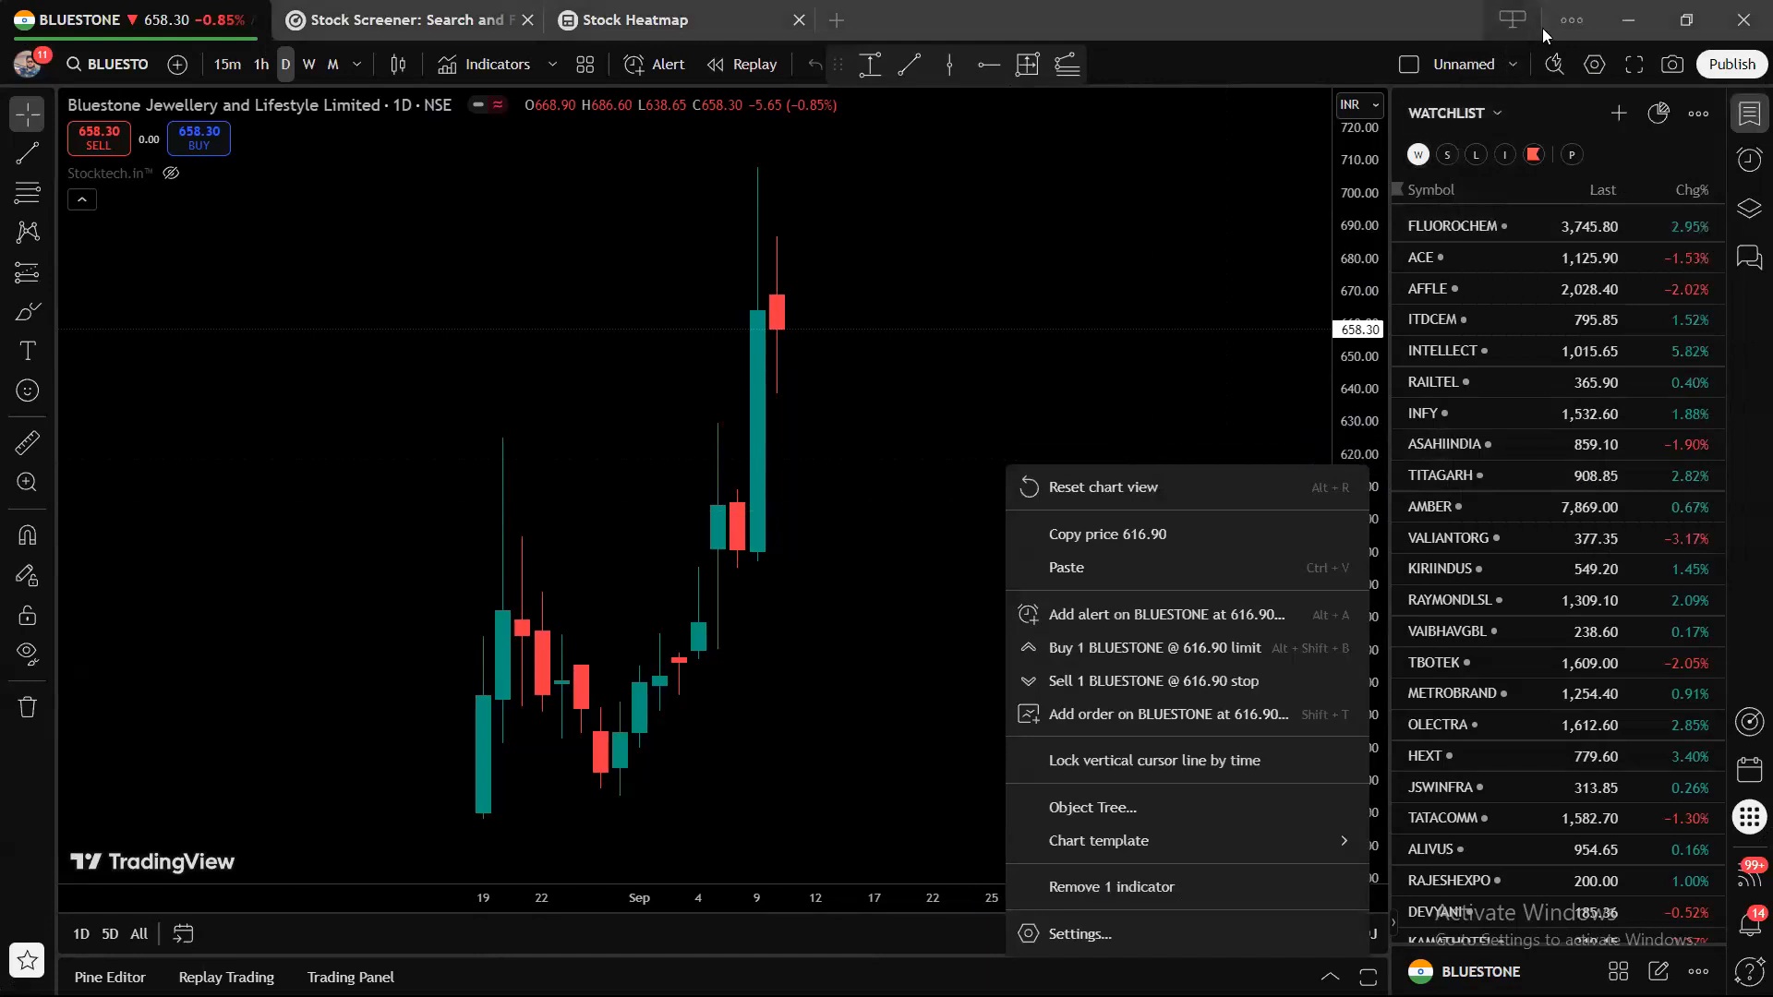
{"action": "left_click", "coordinate": [1565, 23]}
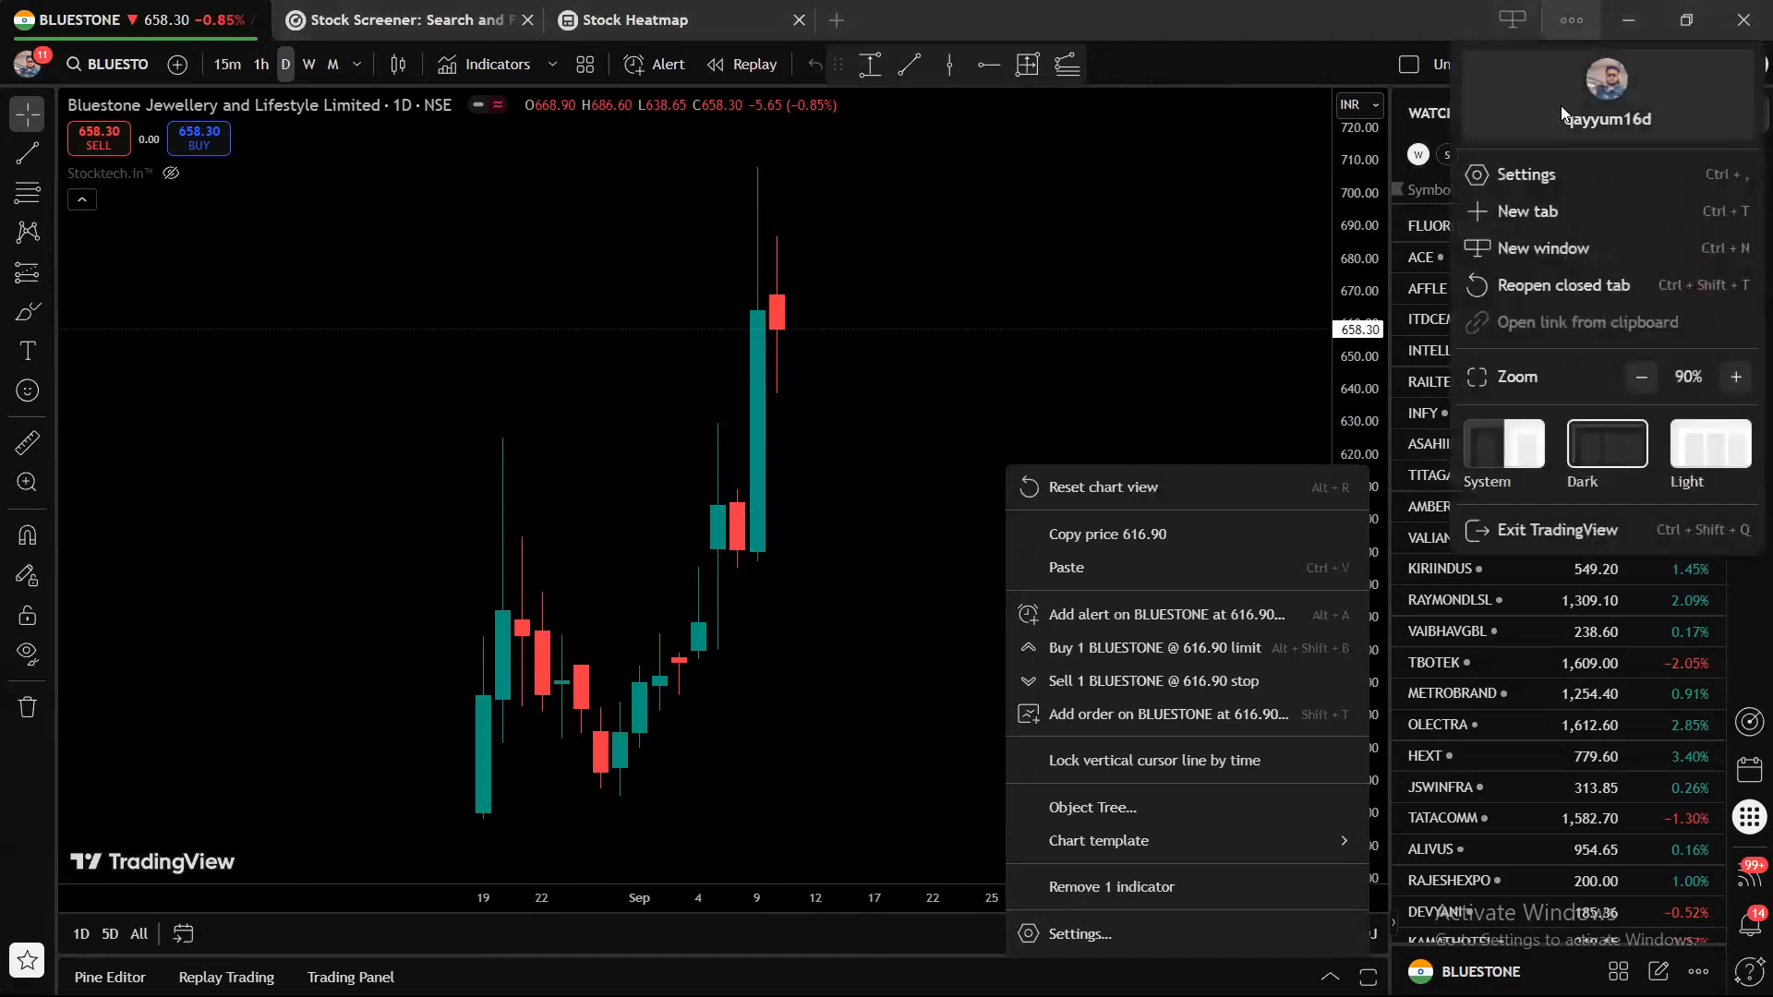
{"action": "left_click", "coordinate": [1117, 357]}
{"action": "right_click", "coordinate": [998, 457]}
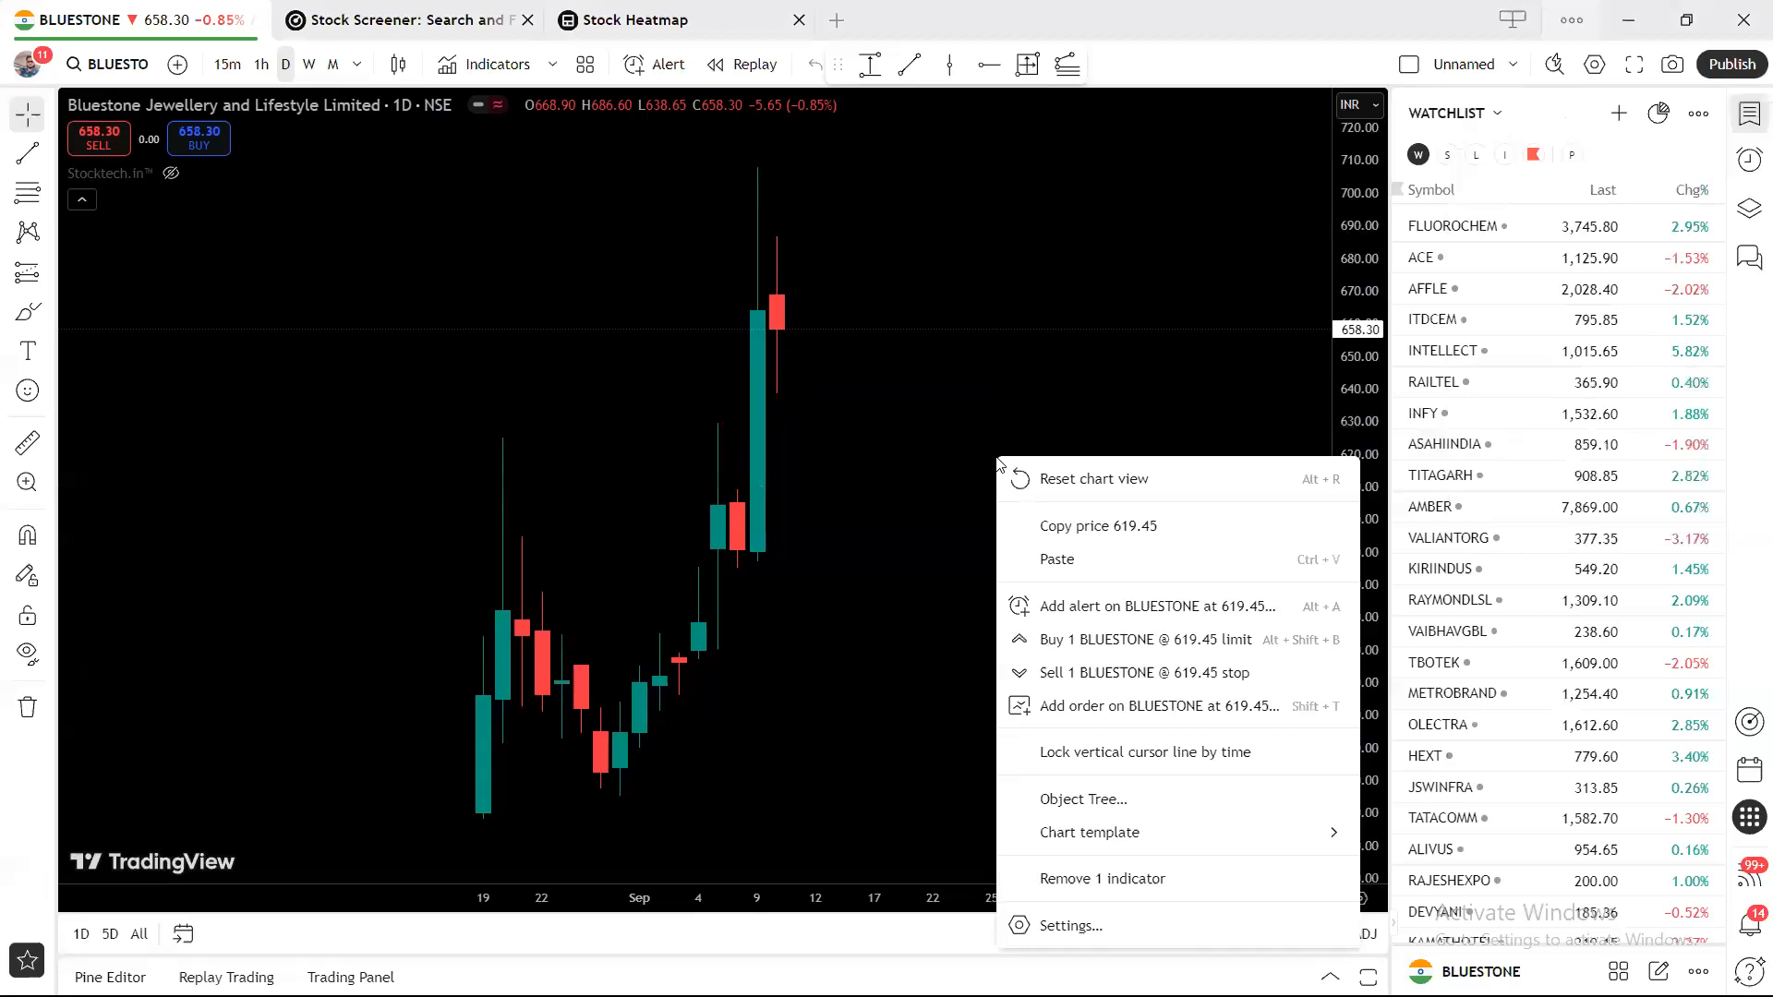
Set the chart canvas background to white in chart Settings.
{"action": "left_click", "coordinate": [1071, 927]}
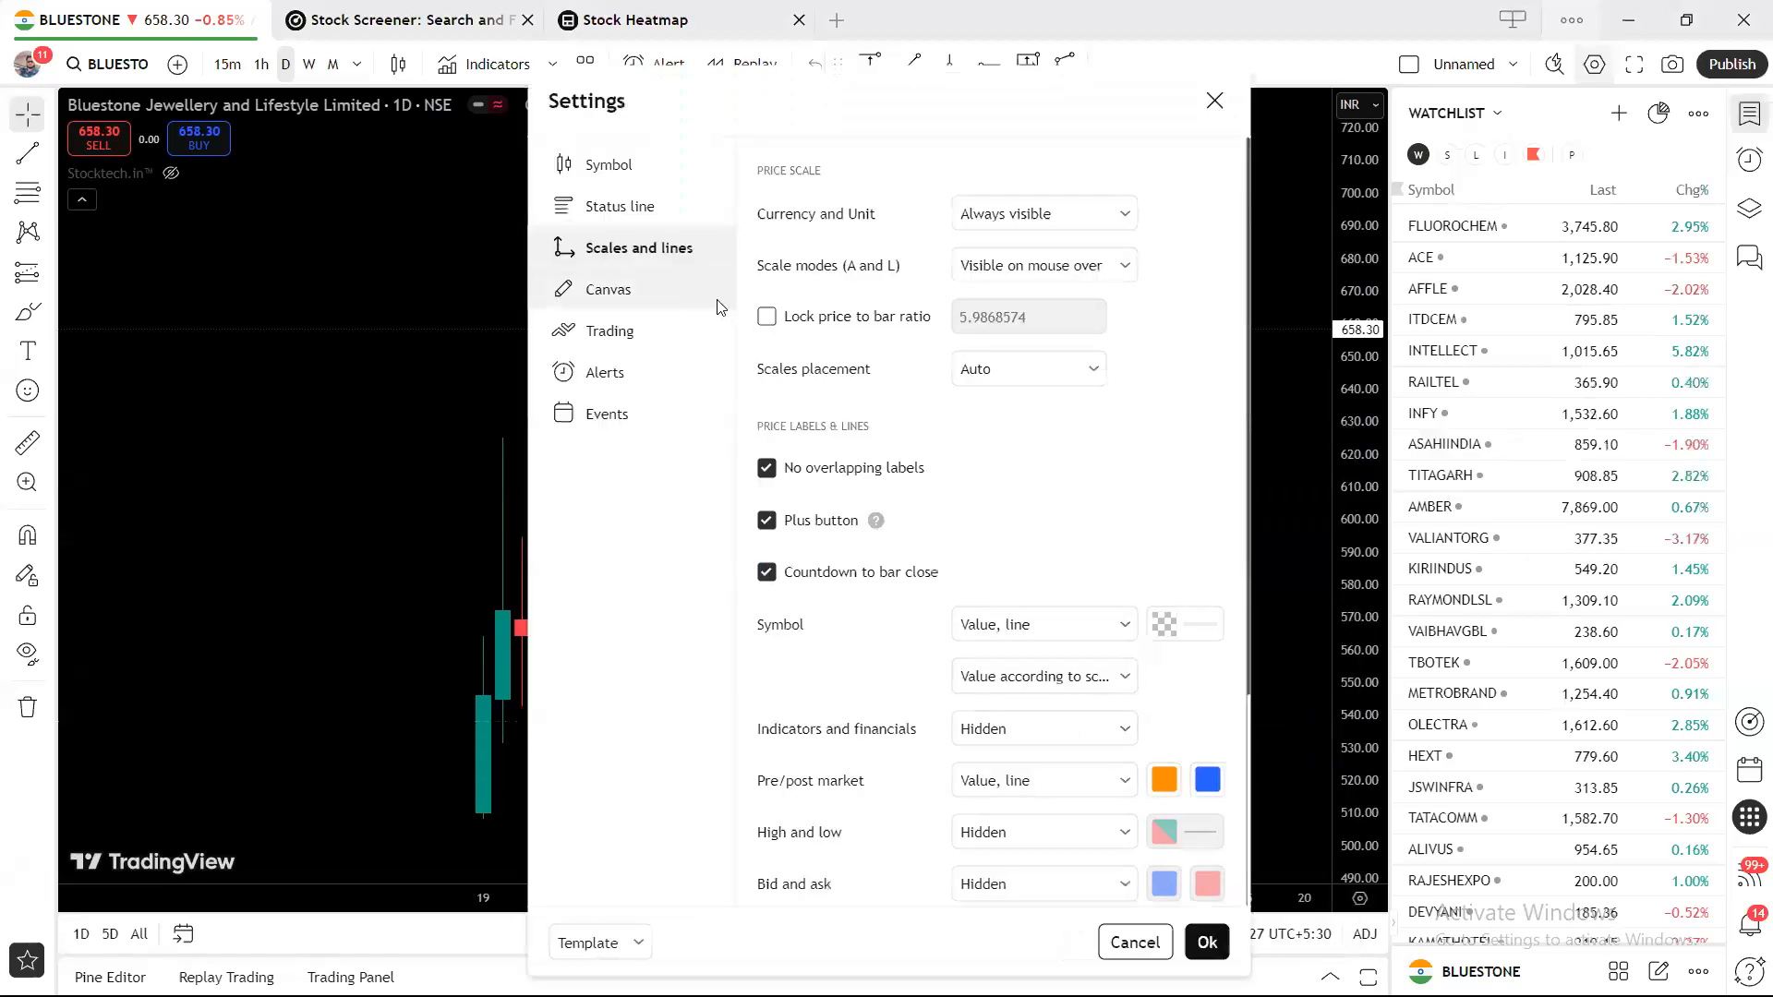
{"action": "left_click", "coordinate": [637, 291]}
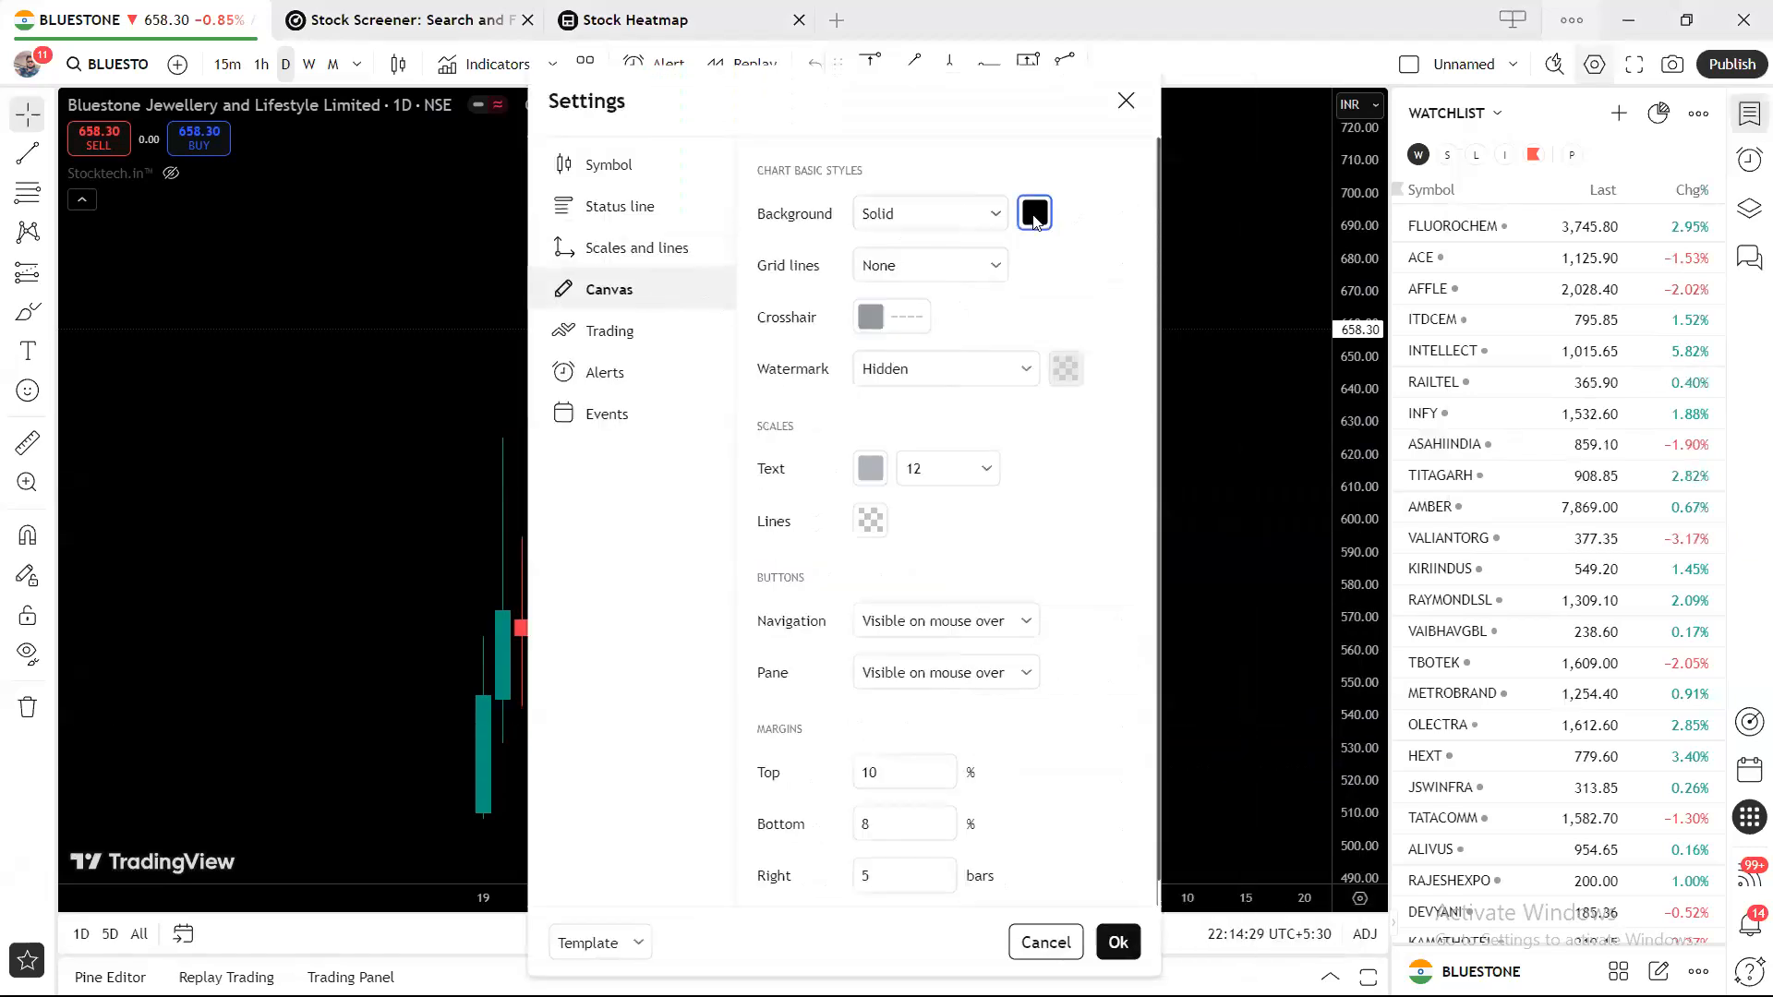
{"action": "left_click", "coordinate": [1035, 213]}
{"action": "left_click", "coordinate": [1038, 255]}
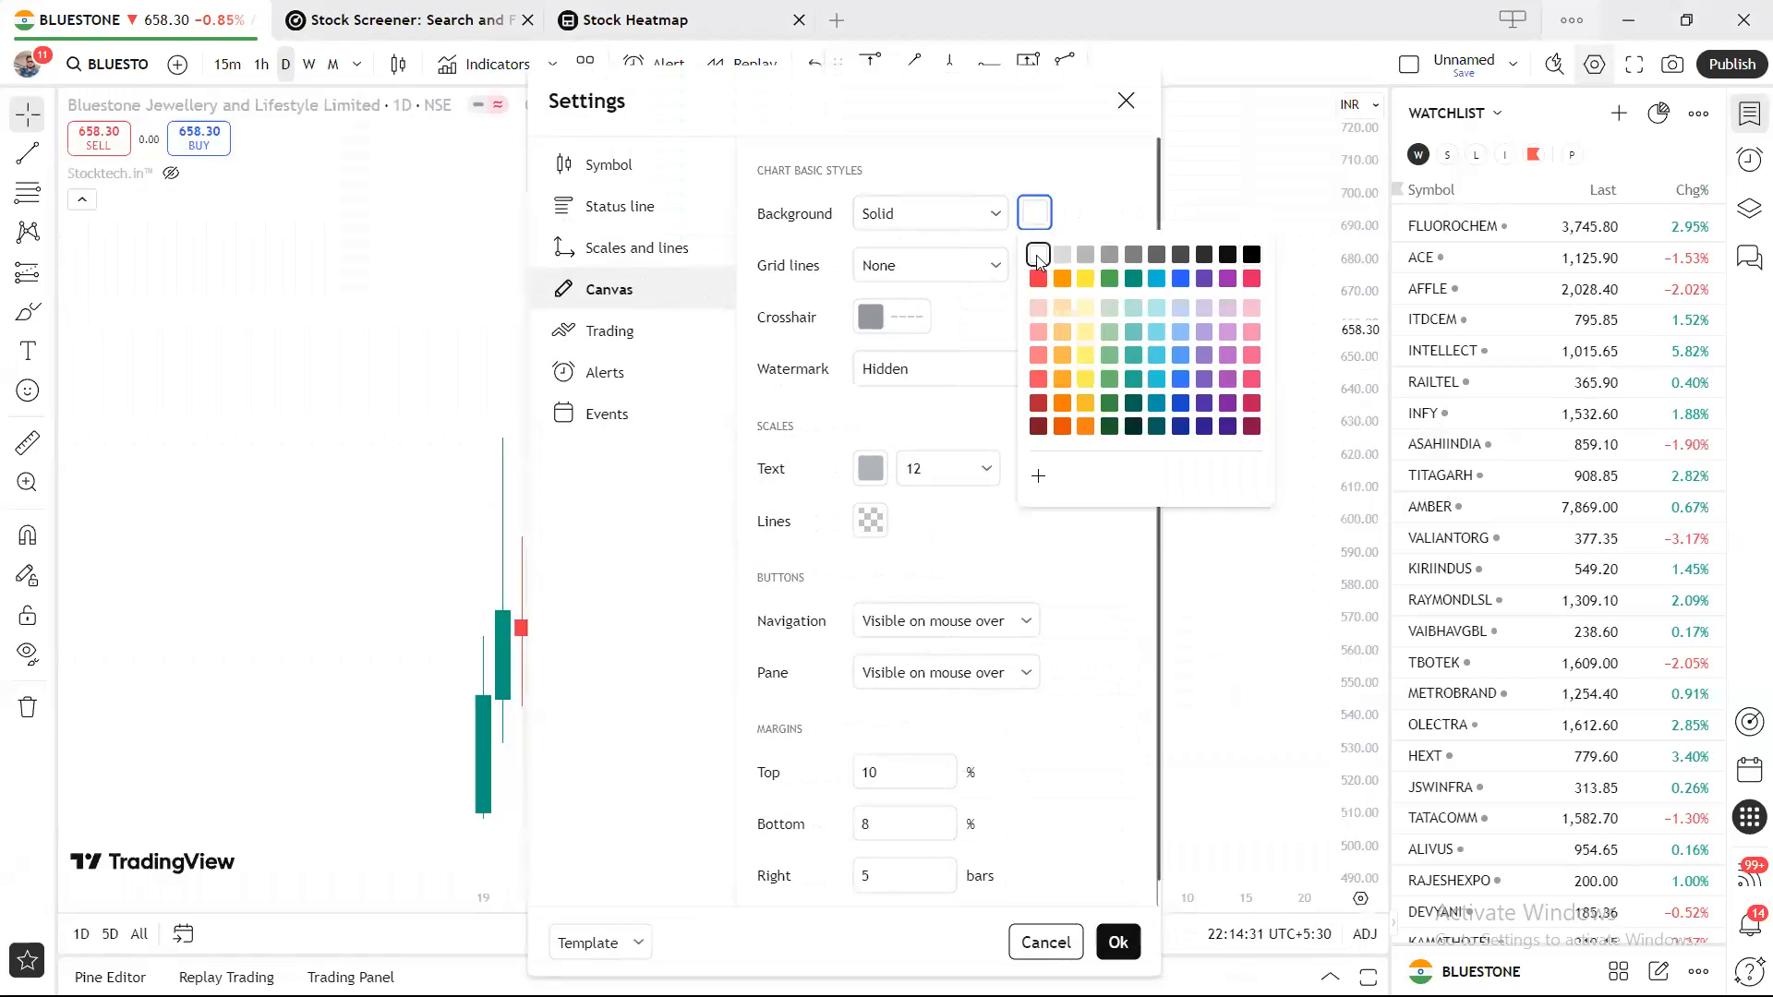
{"action": "left_click", "coordinate": [1126, 102]}
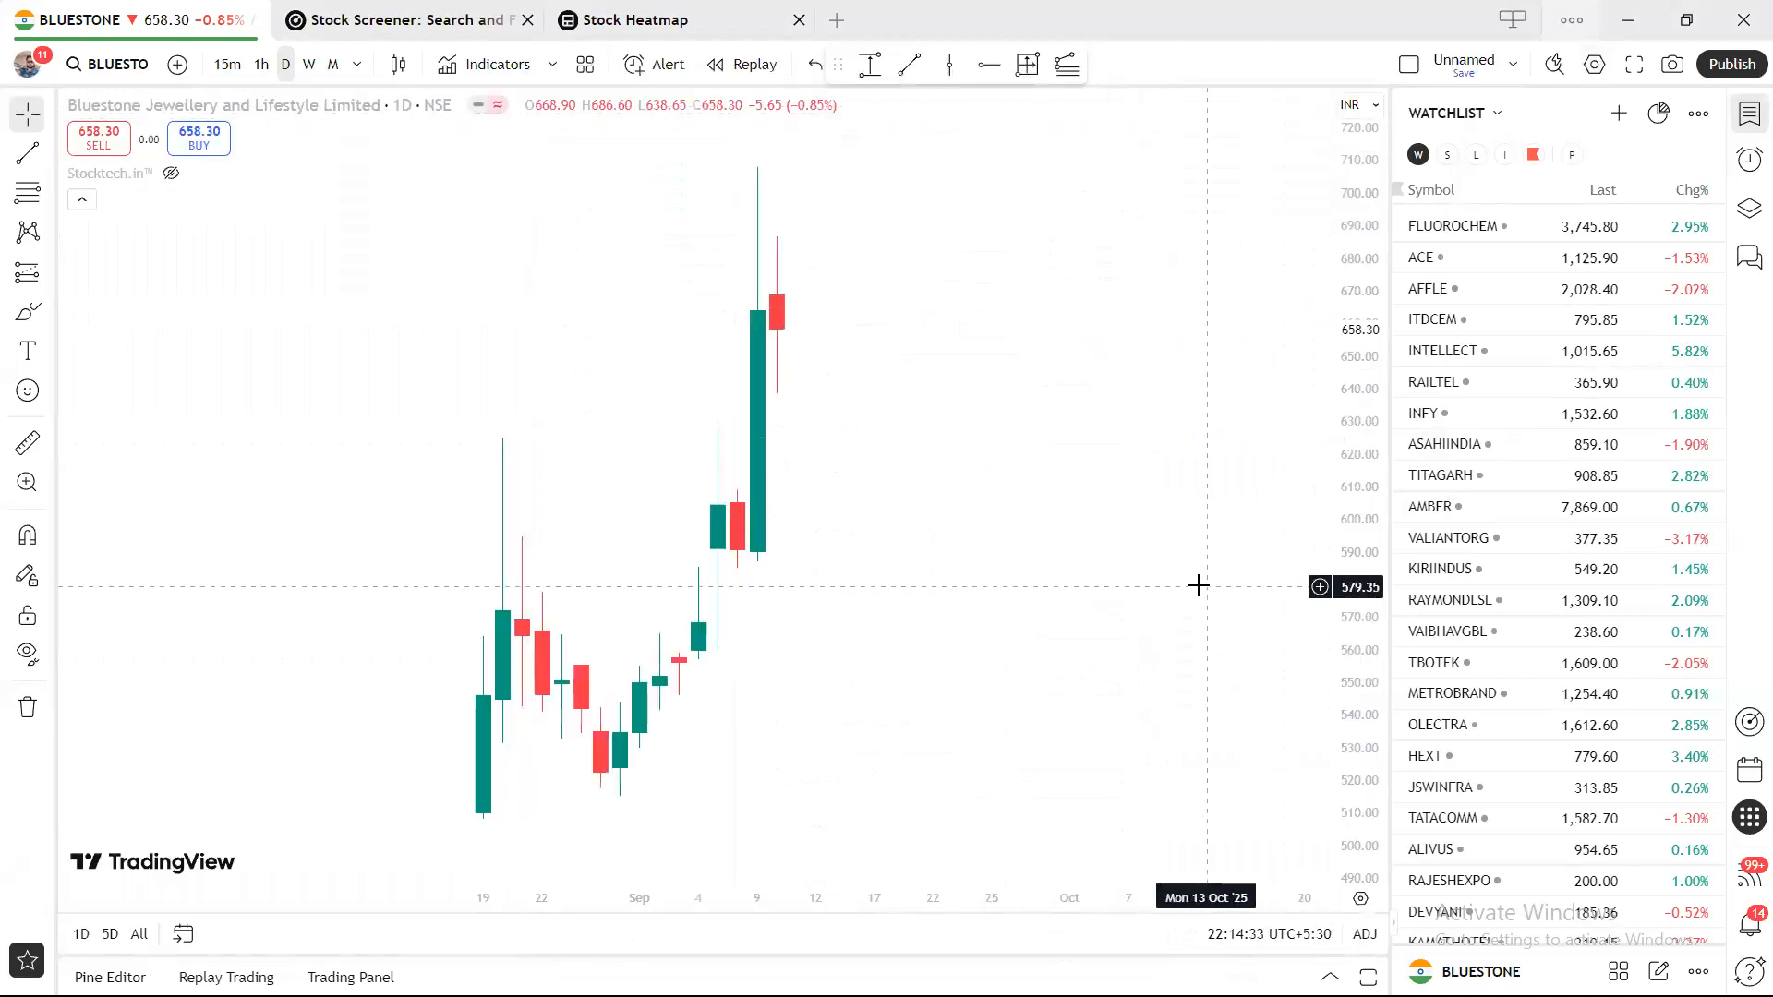
Make the symbol line colour black under Scales and lines, then close Settings.
{"action": "right_click", "coordinate": [907, 233]}
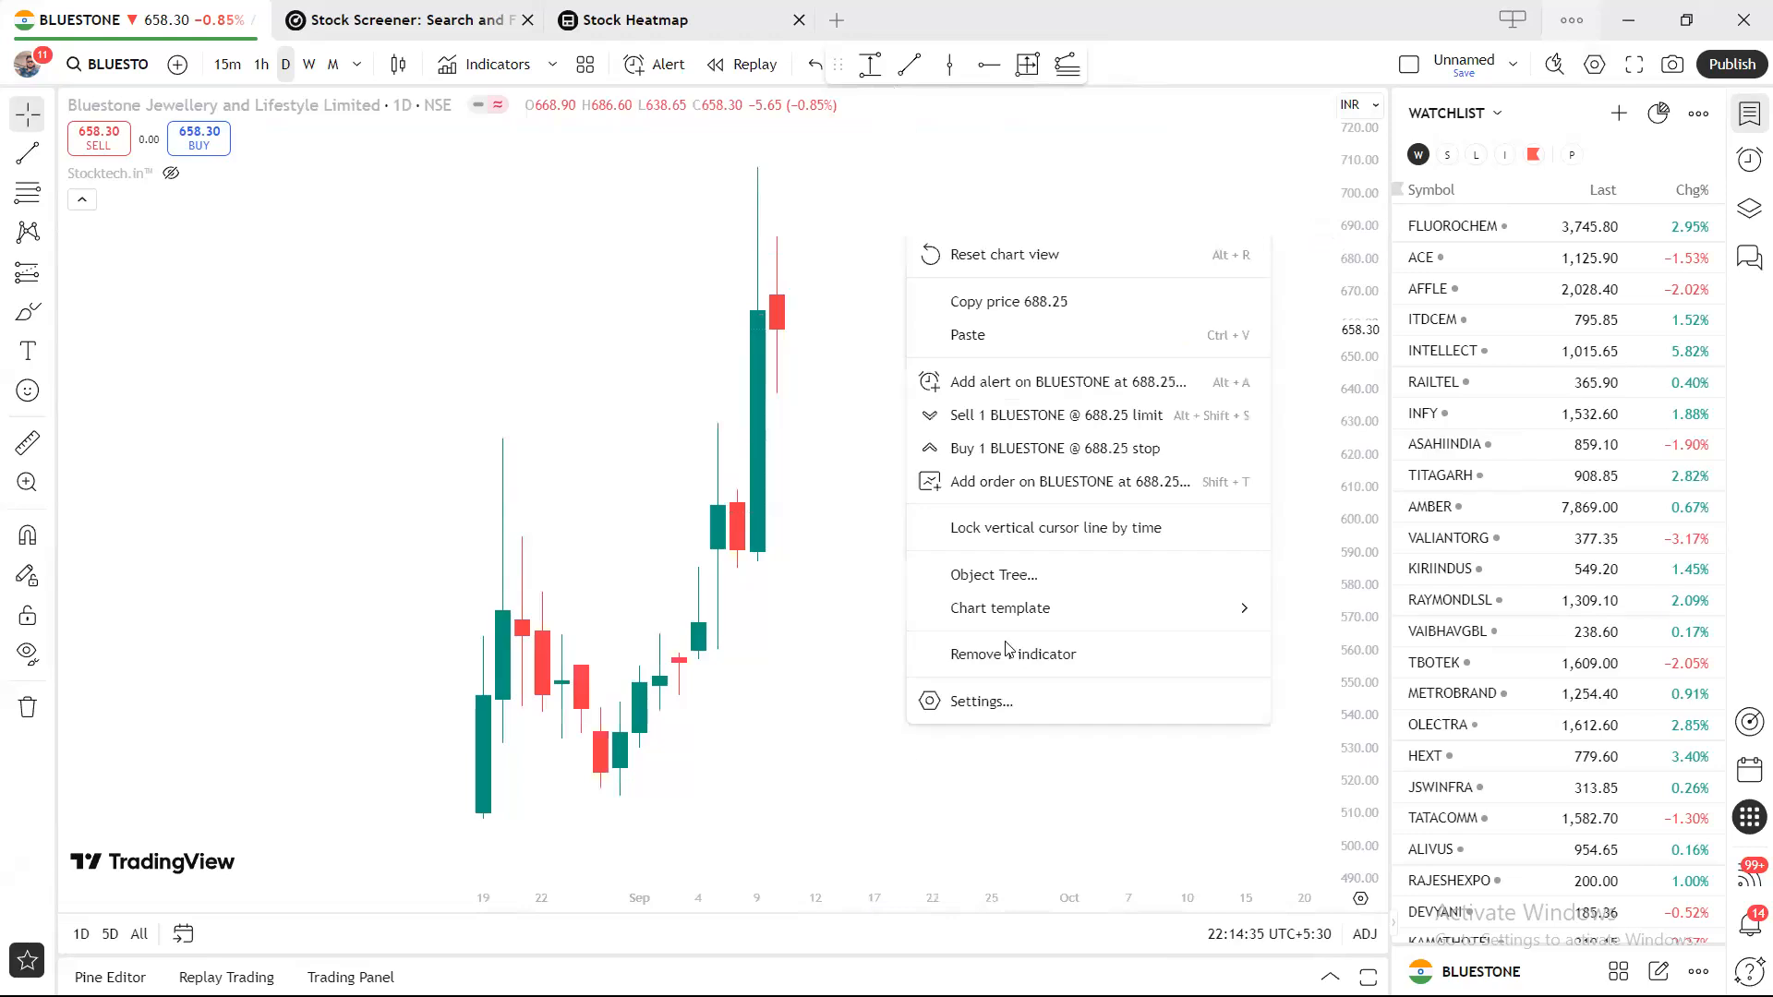
{"action": "left_click", "coordinate": [1033, 705]}
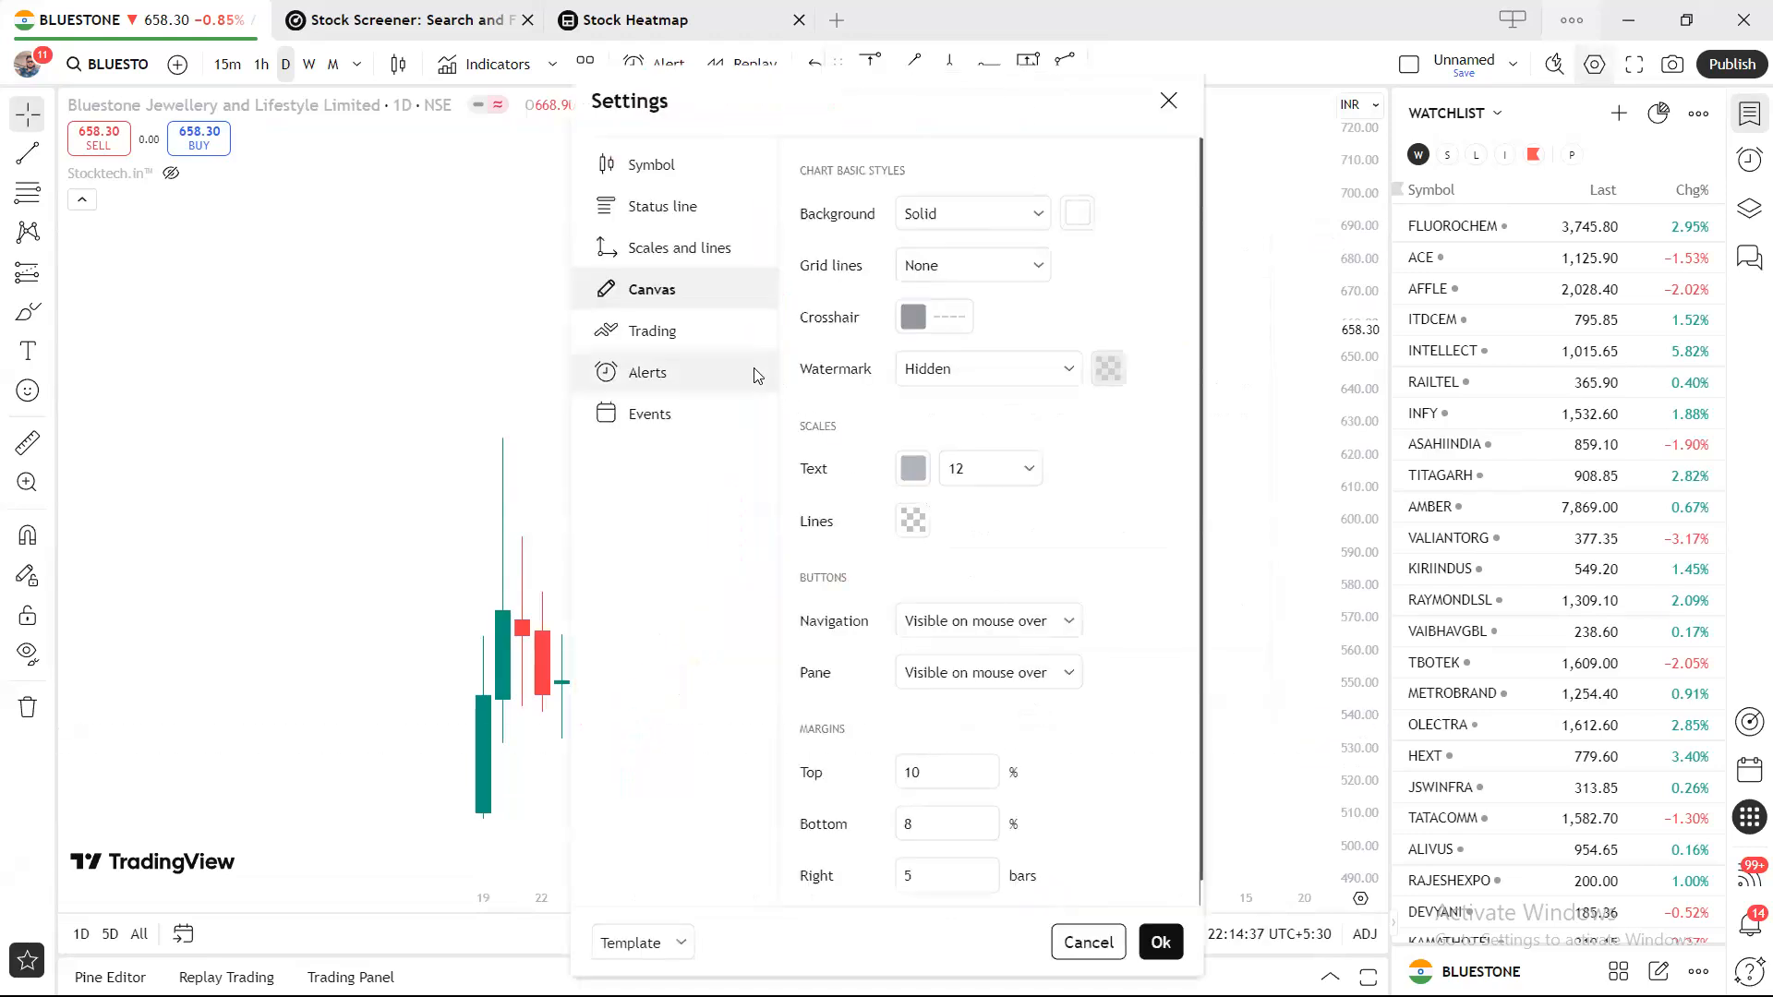
{"action": "left_click", "coordinate": [705, 252]}
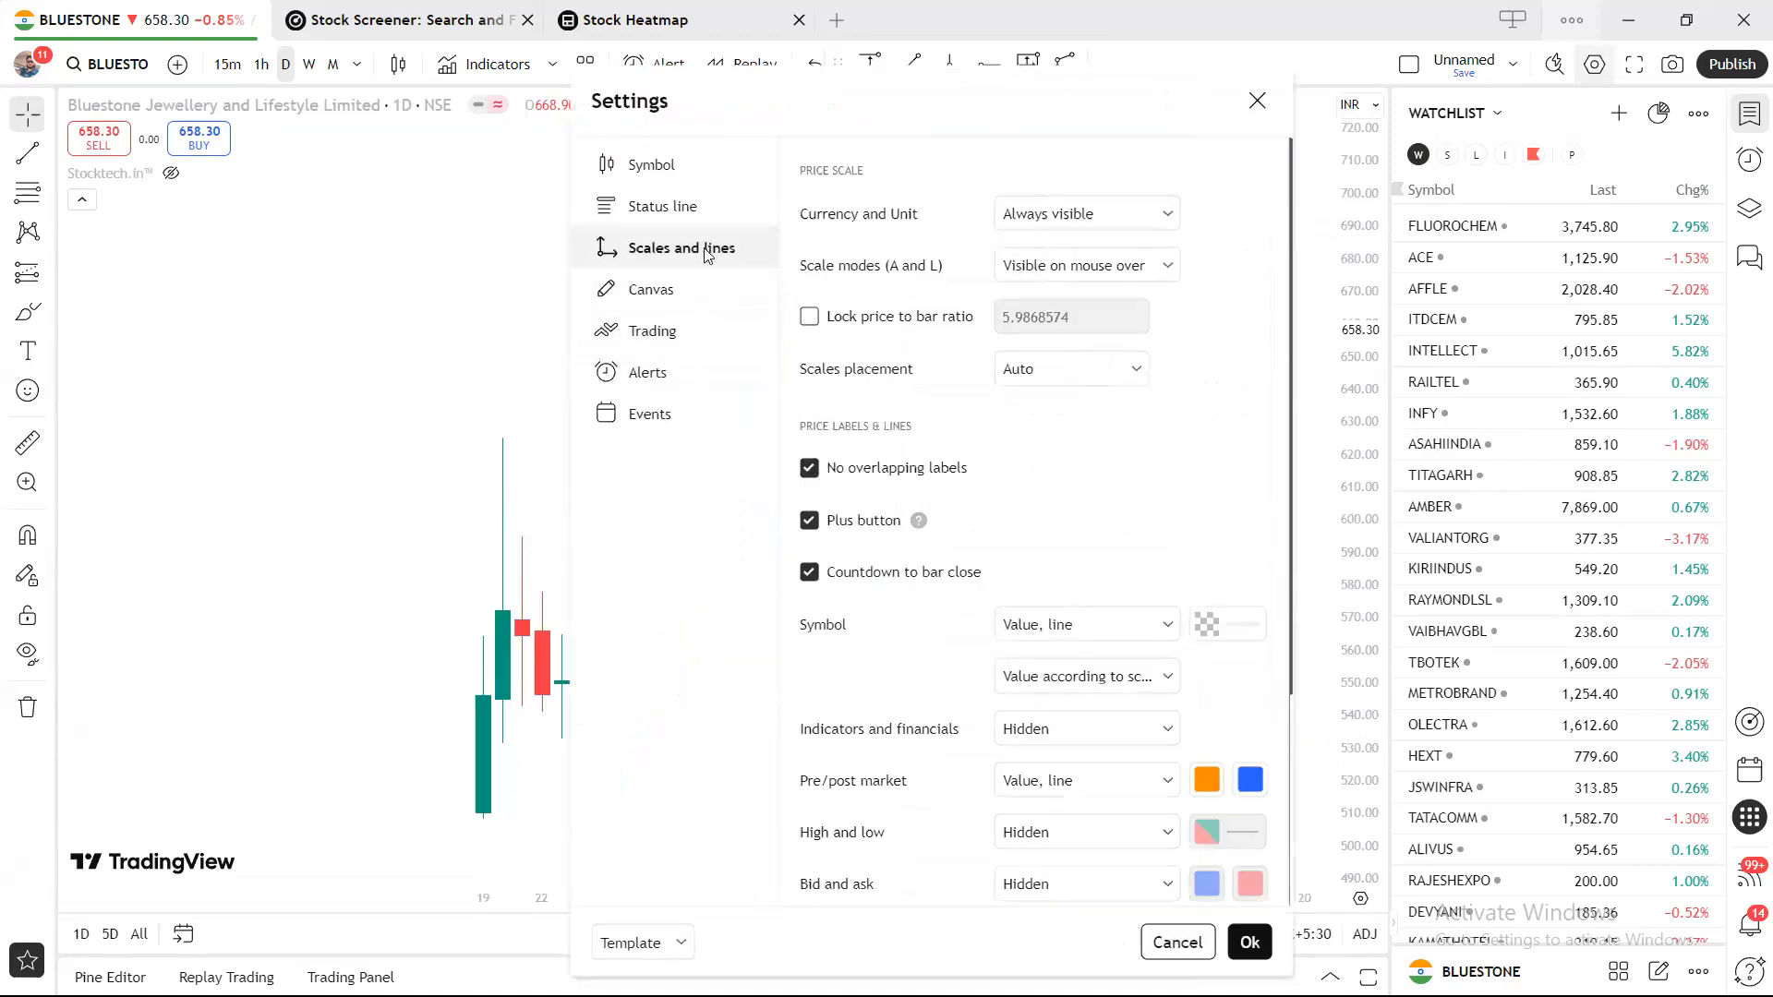
{"action": "left_click", "coordinate": [1218, 624]}
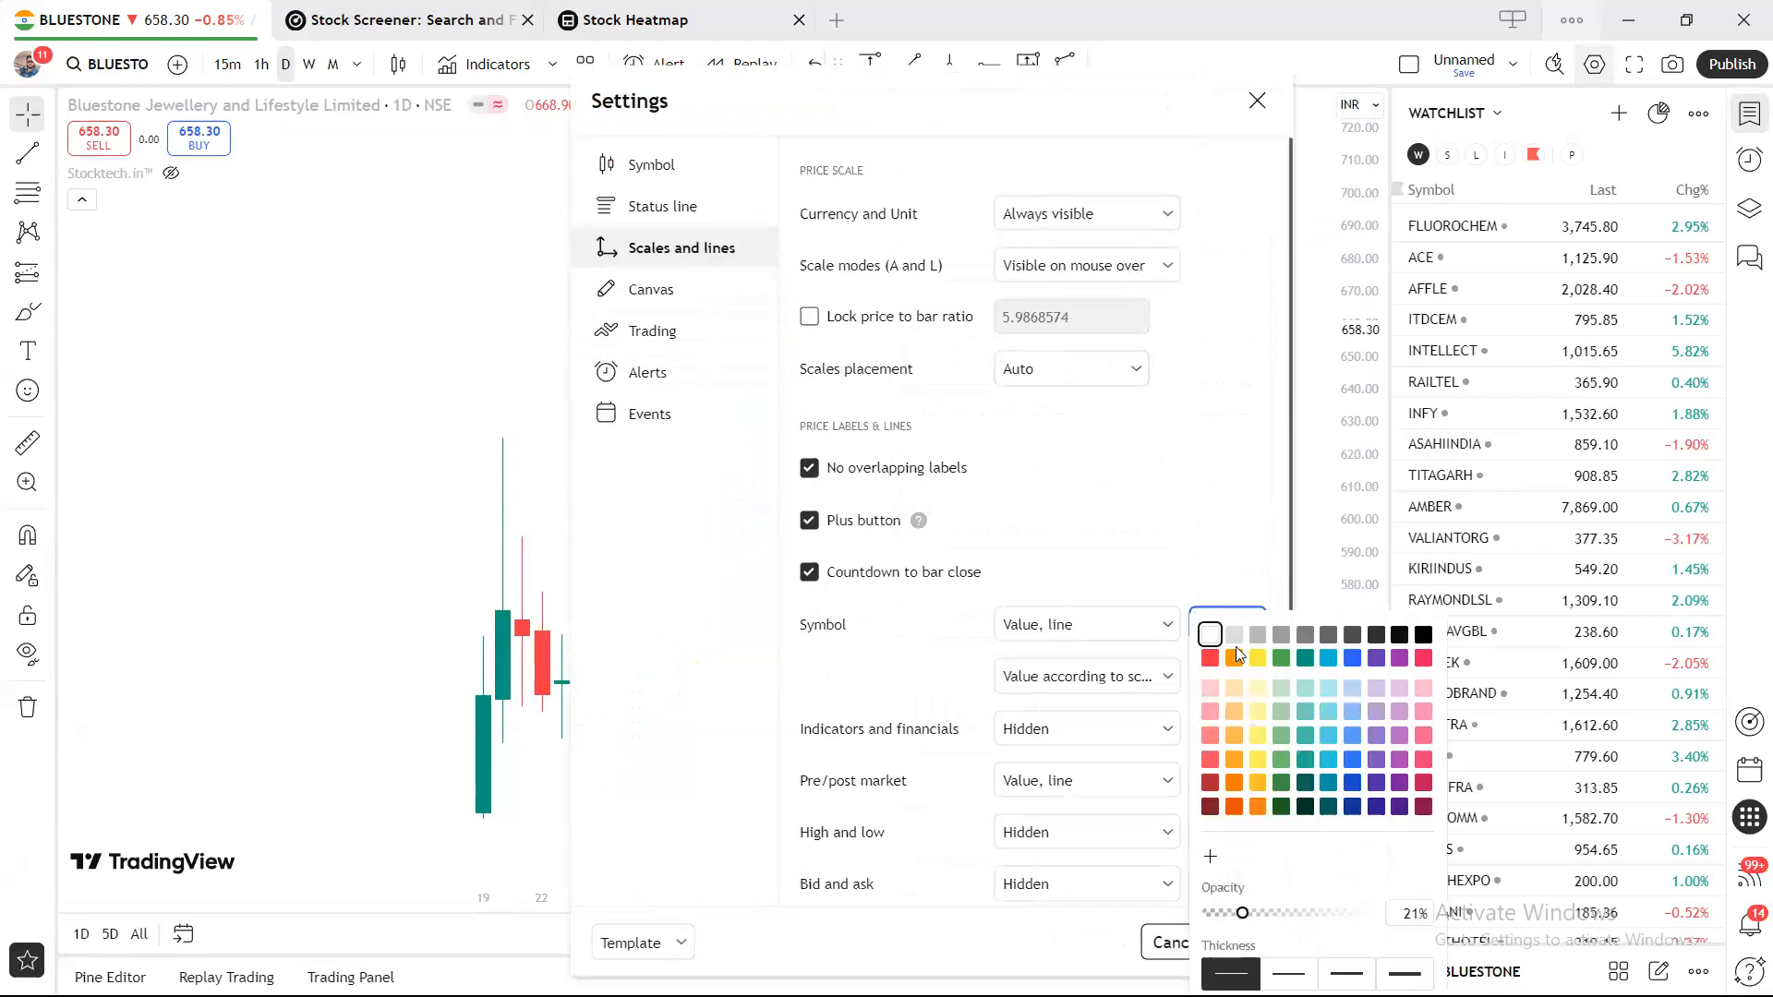
{"action": "left_click", "coordinate": [1423, 635]}
{"action": "left_click", "coordinate": [1256, 420]}
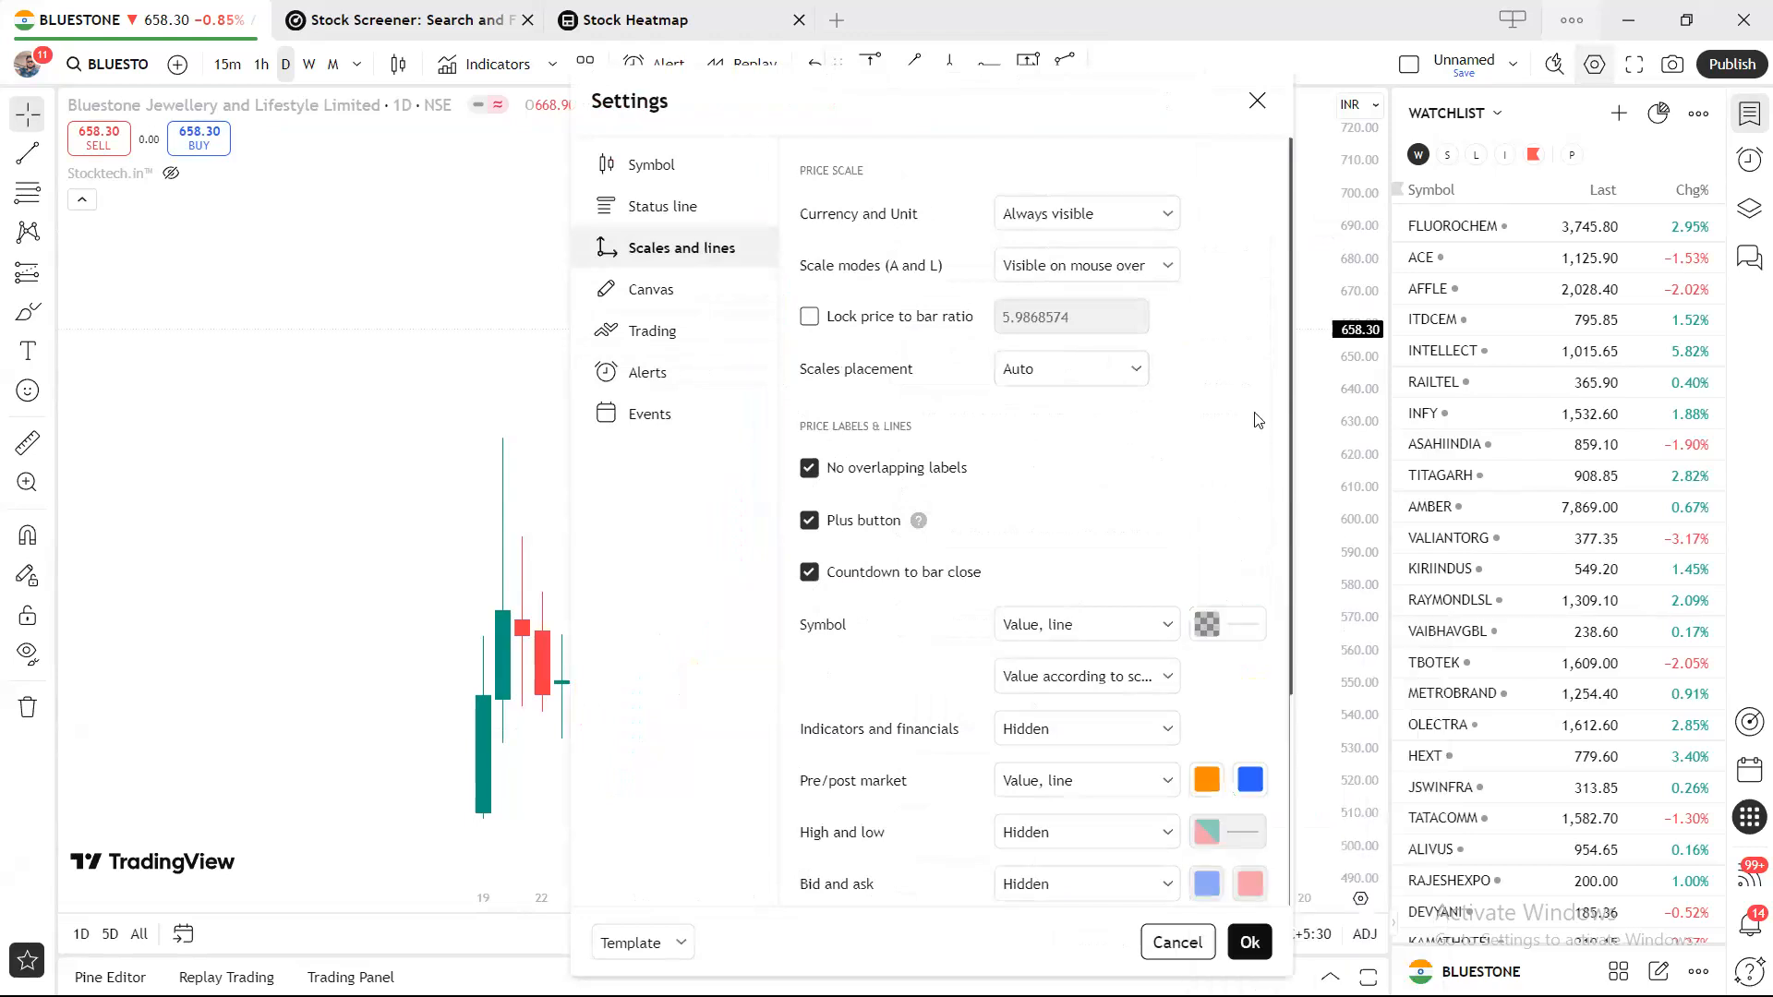
{"action": "left_click", "coordinate": [1257, 100]}
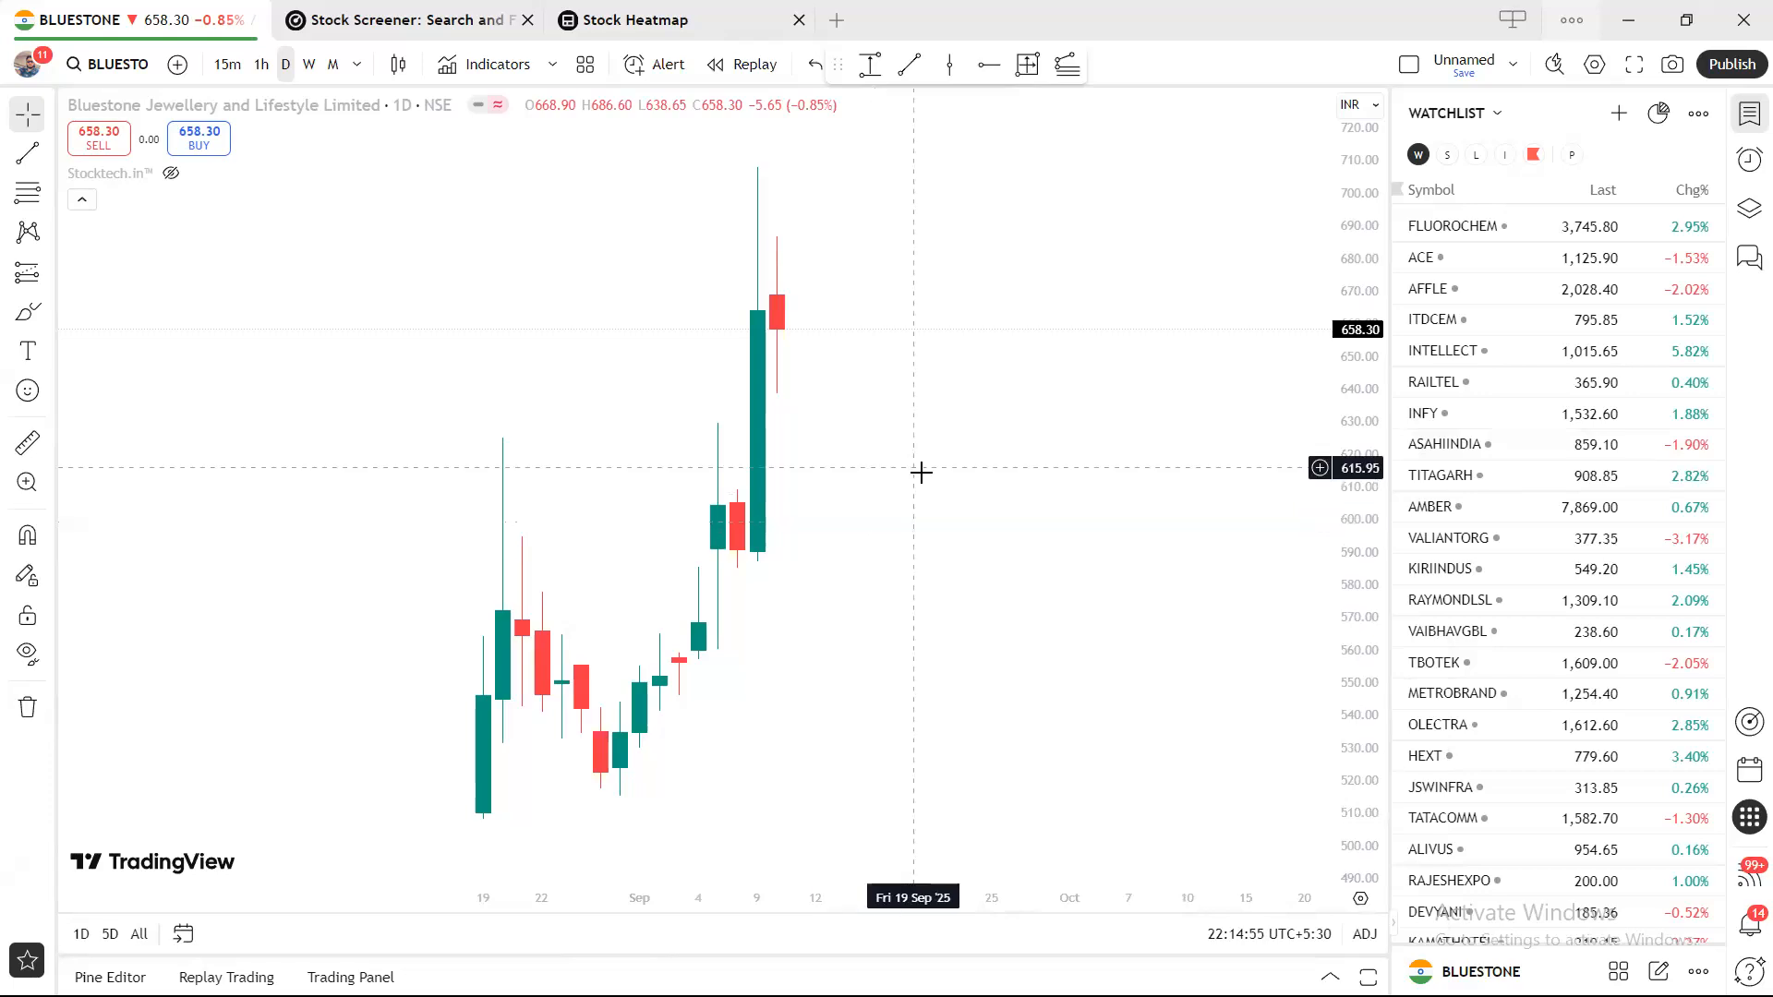
{"action": "left_click_drag", "start_coordinate": [928, 510], "coordinate": [960, 508]}
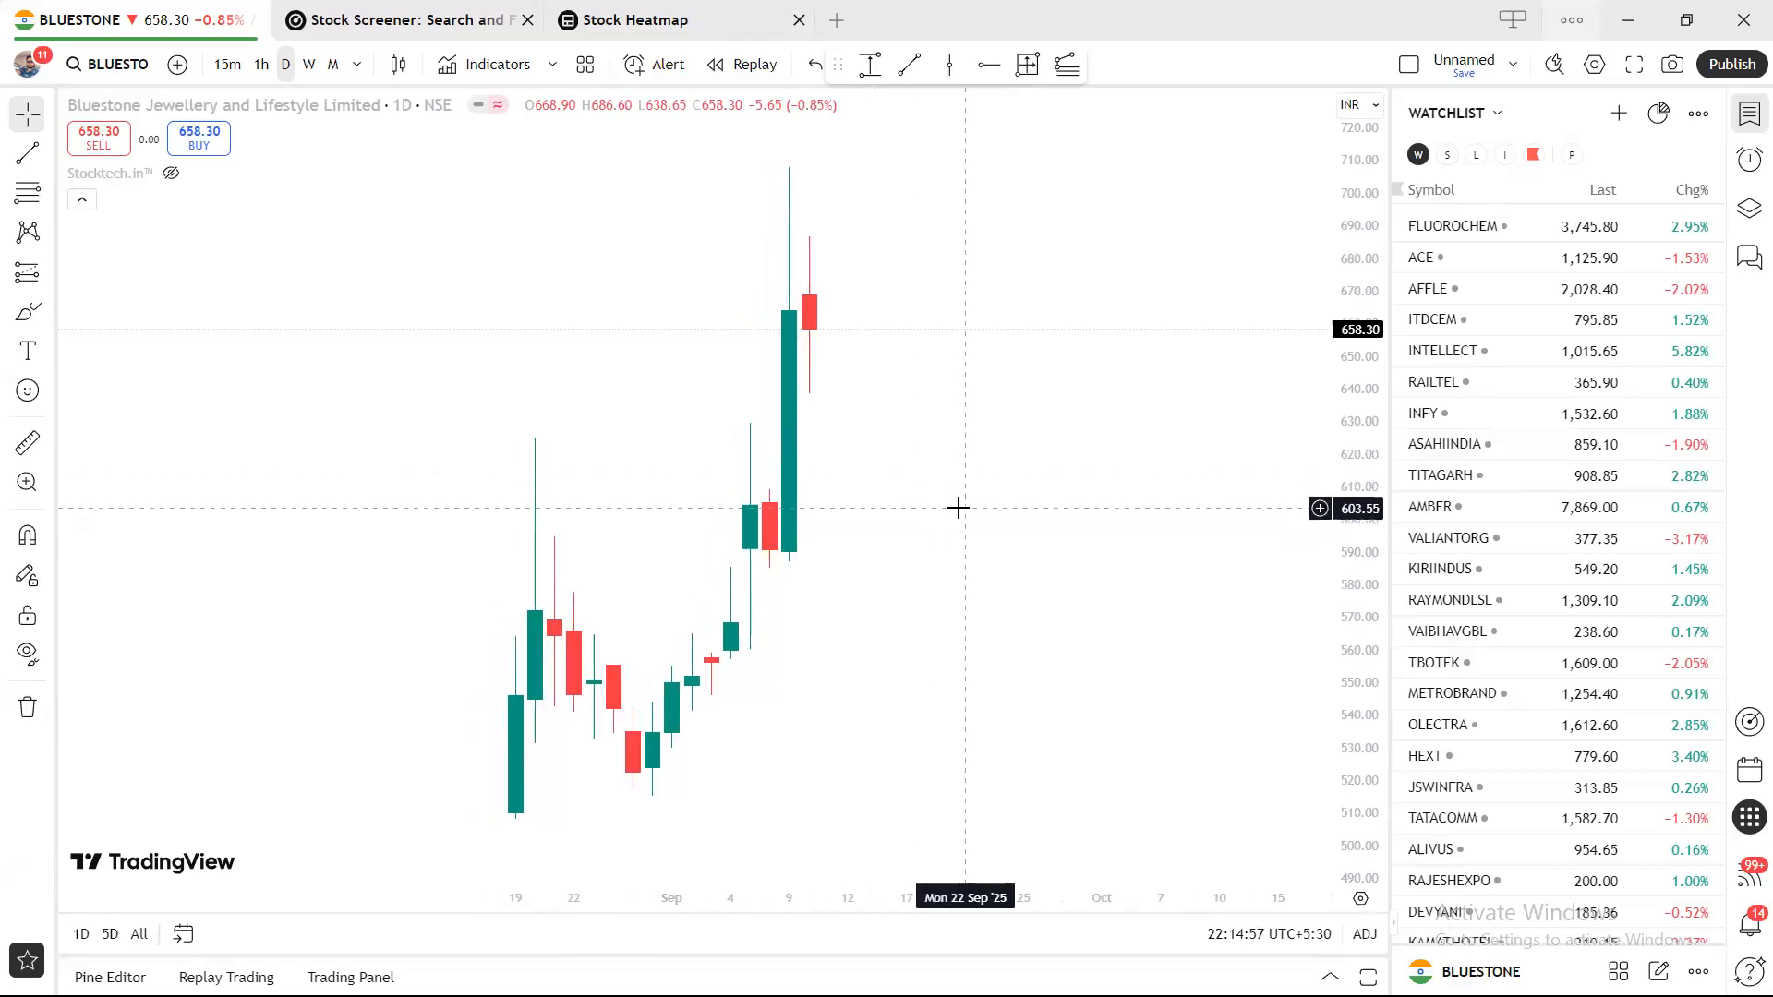
{"action": "left_click", "coordinate": [490, 28]}
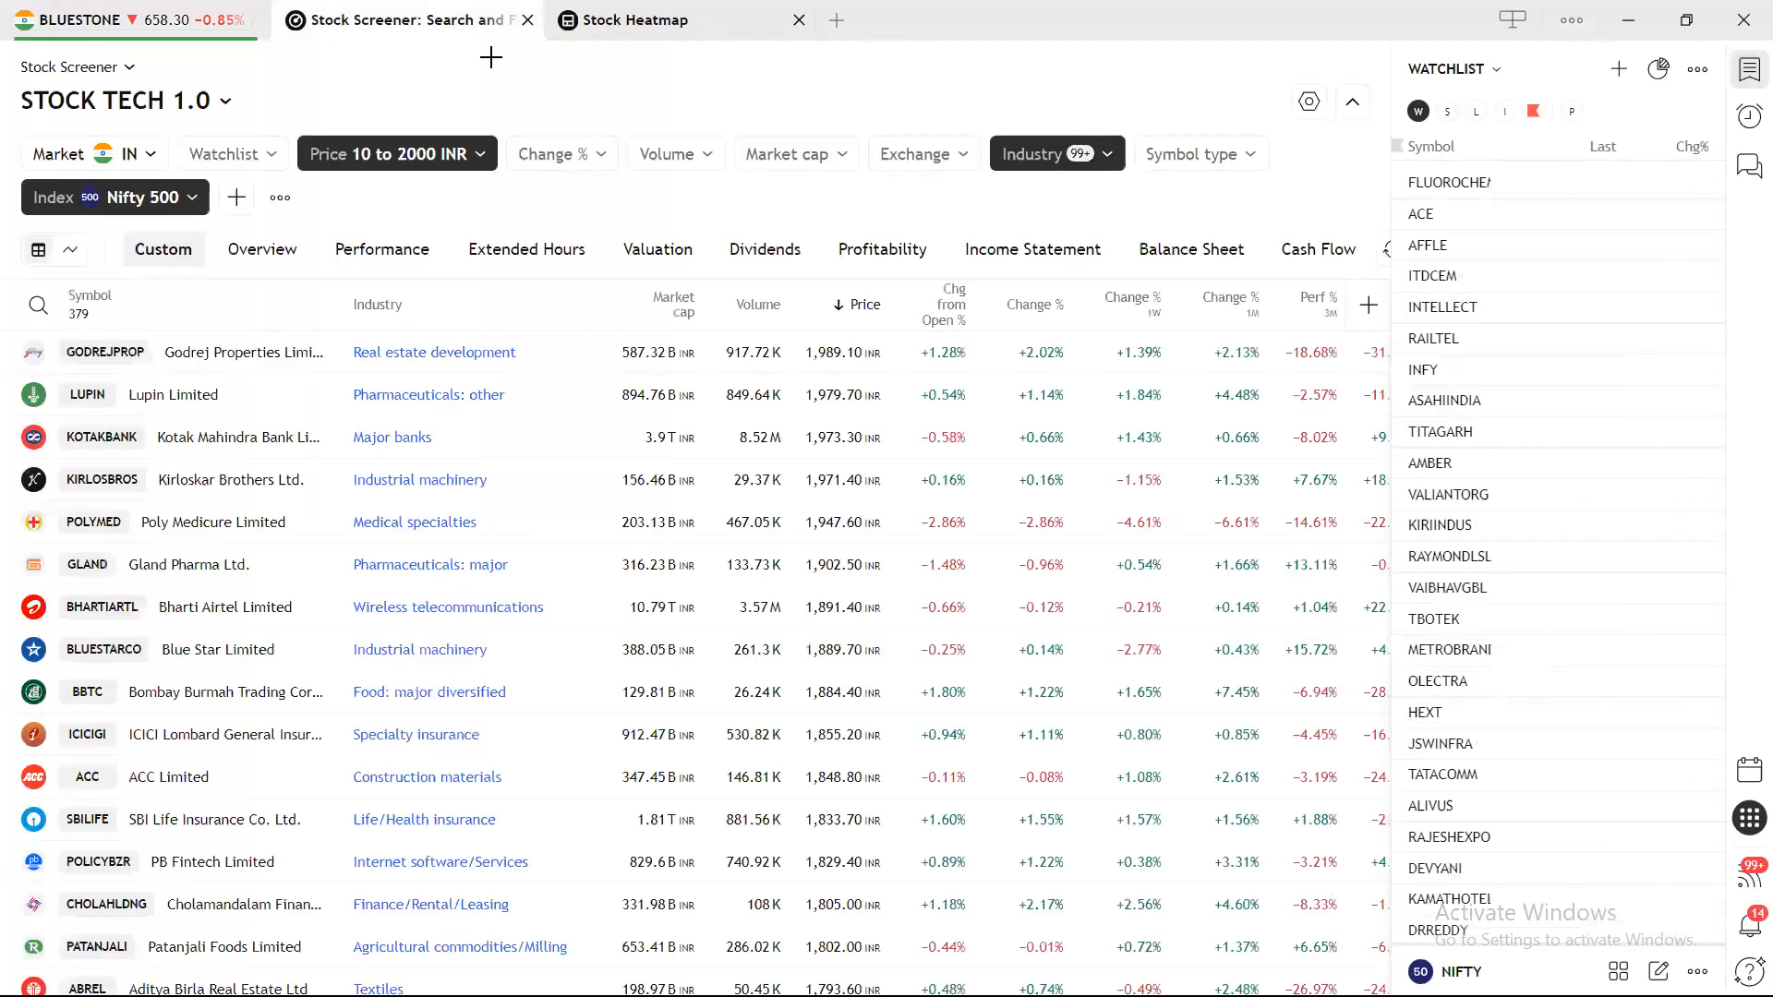
{"action": "left_click", "coordinate": [567, 34]}
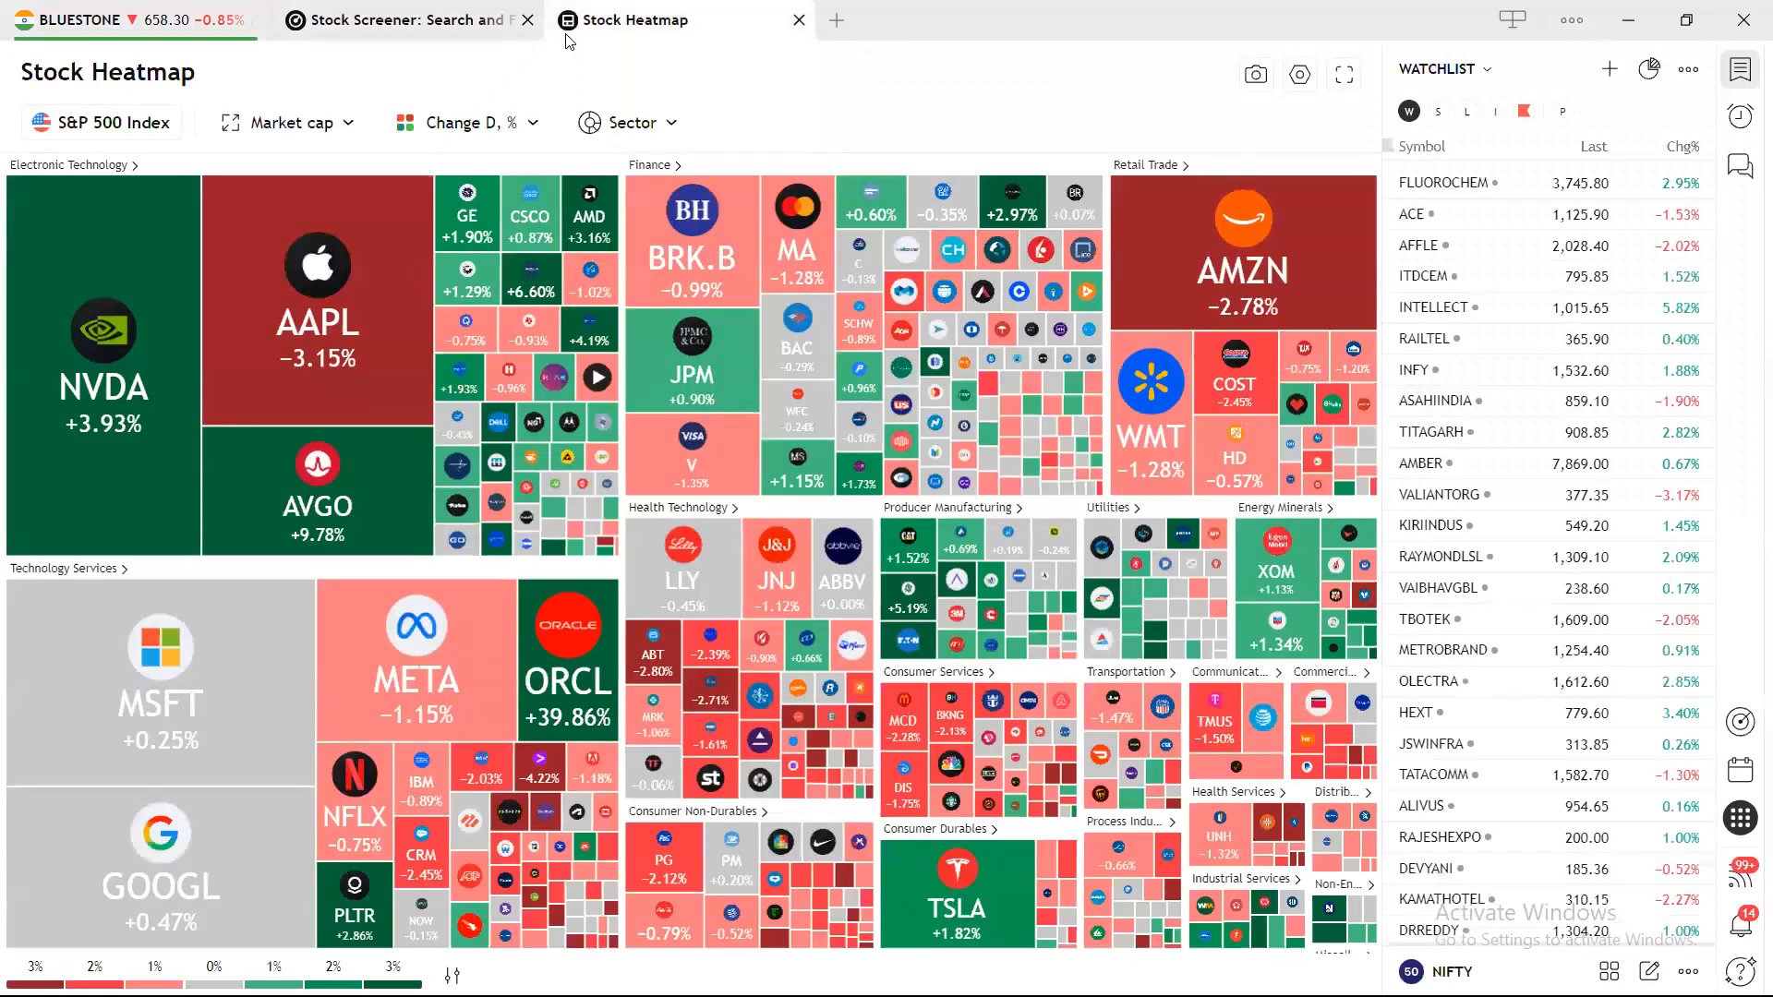
{"action": "left_click", "coordinate": [194, 29]}
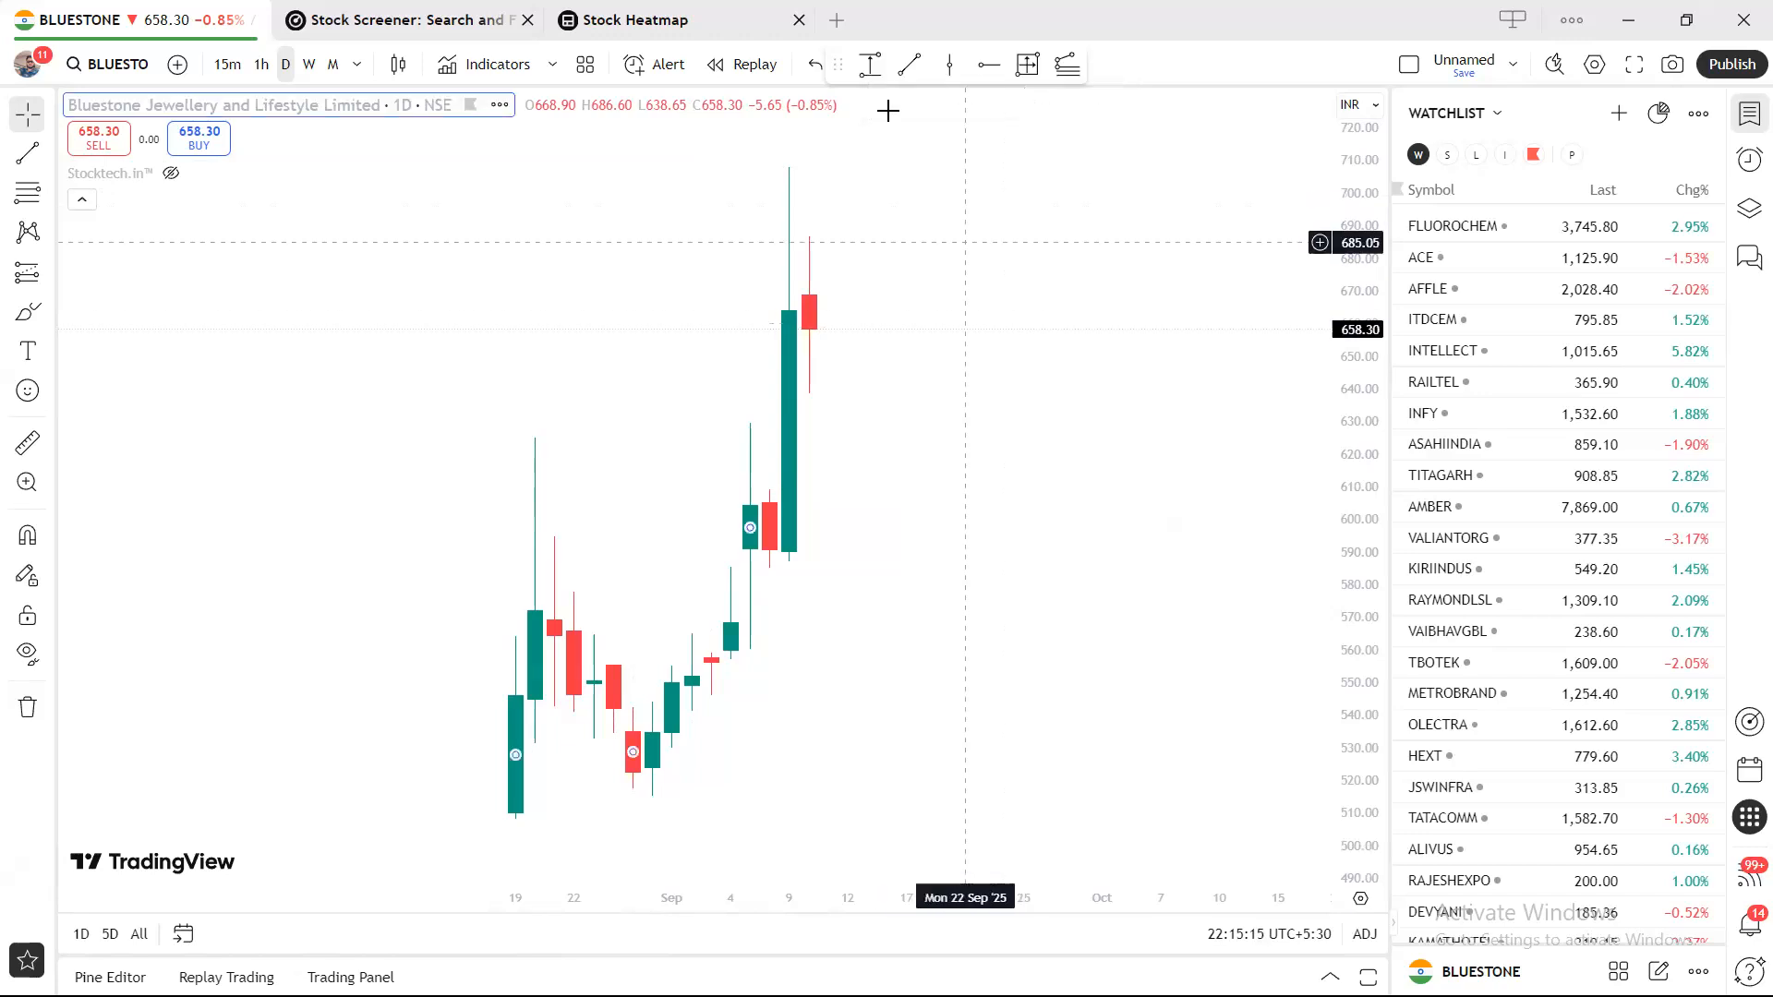
Pick the Price Range tool, view its saved templates, then cancel the unfinished drawing.
{"action": "left_click", "coordinate": [870, 68]}
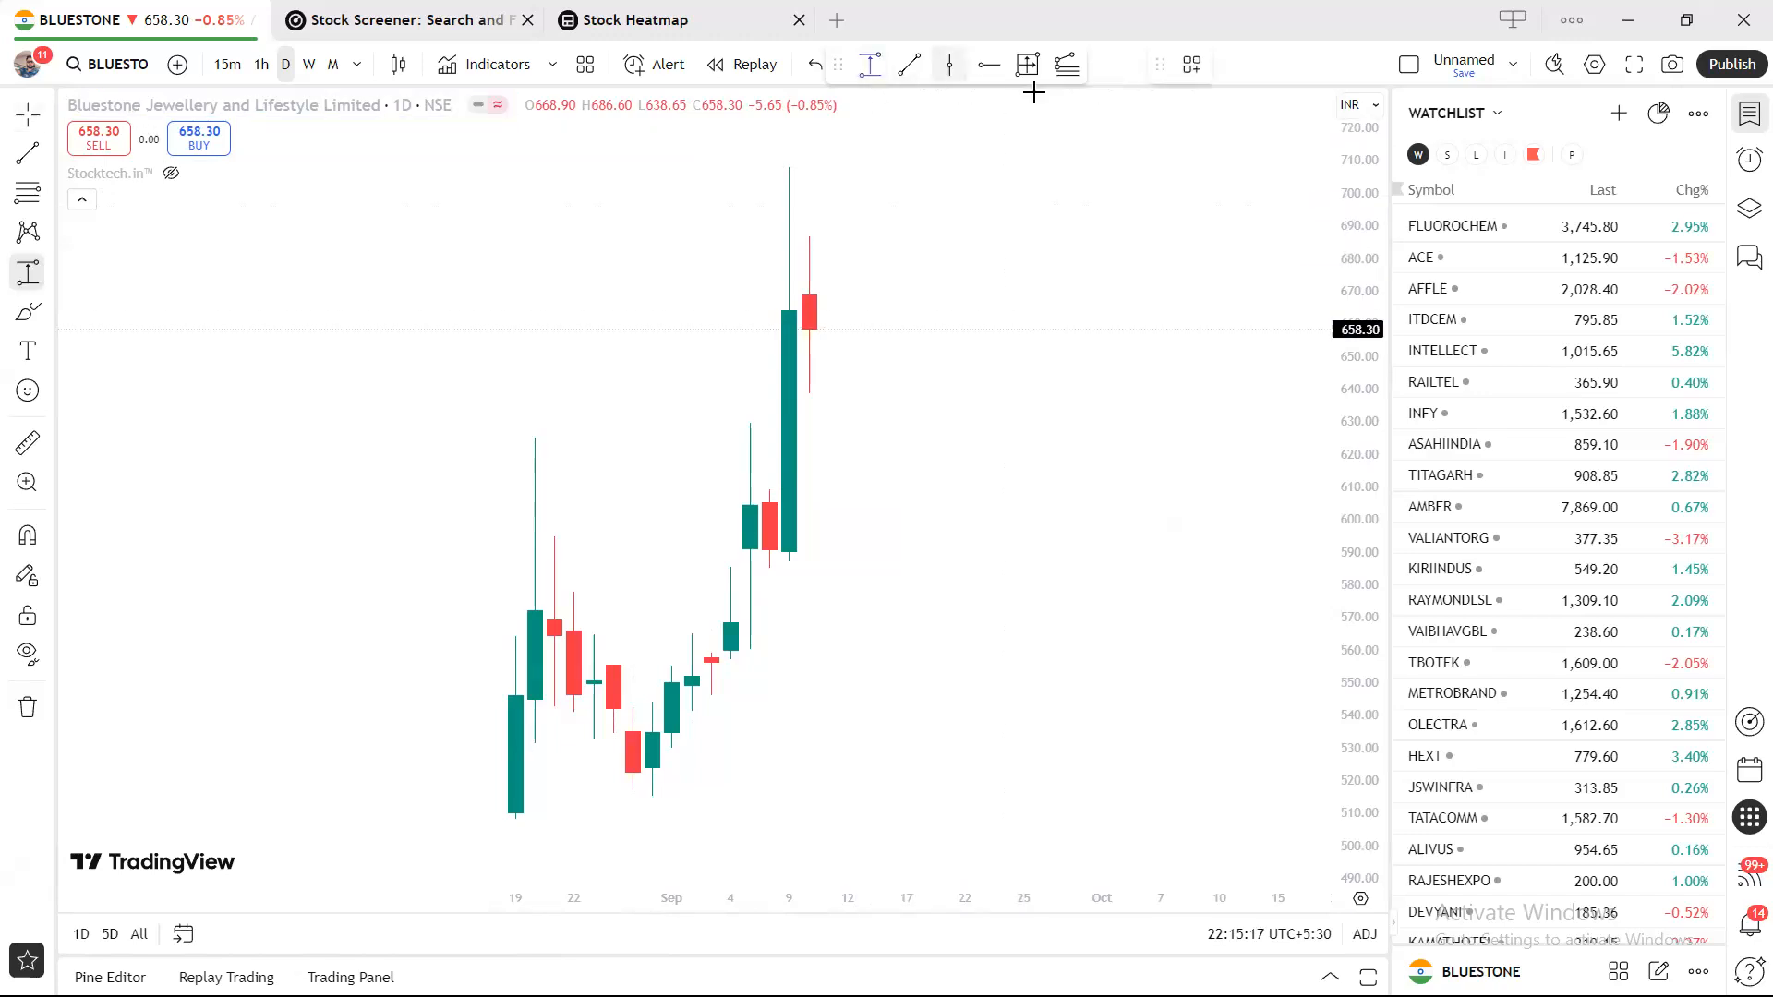
{"action": "left_click", "coordinate": [1192, 66]}
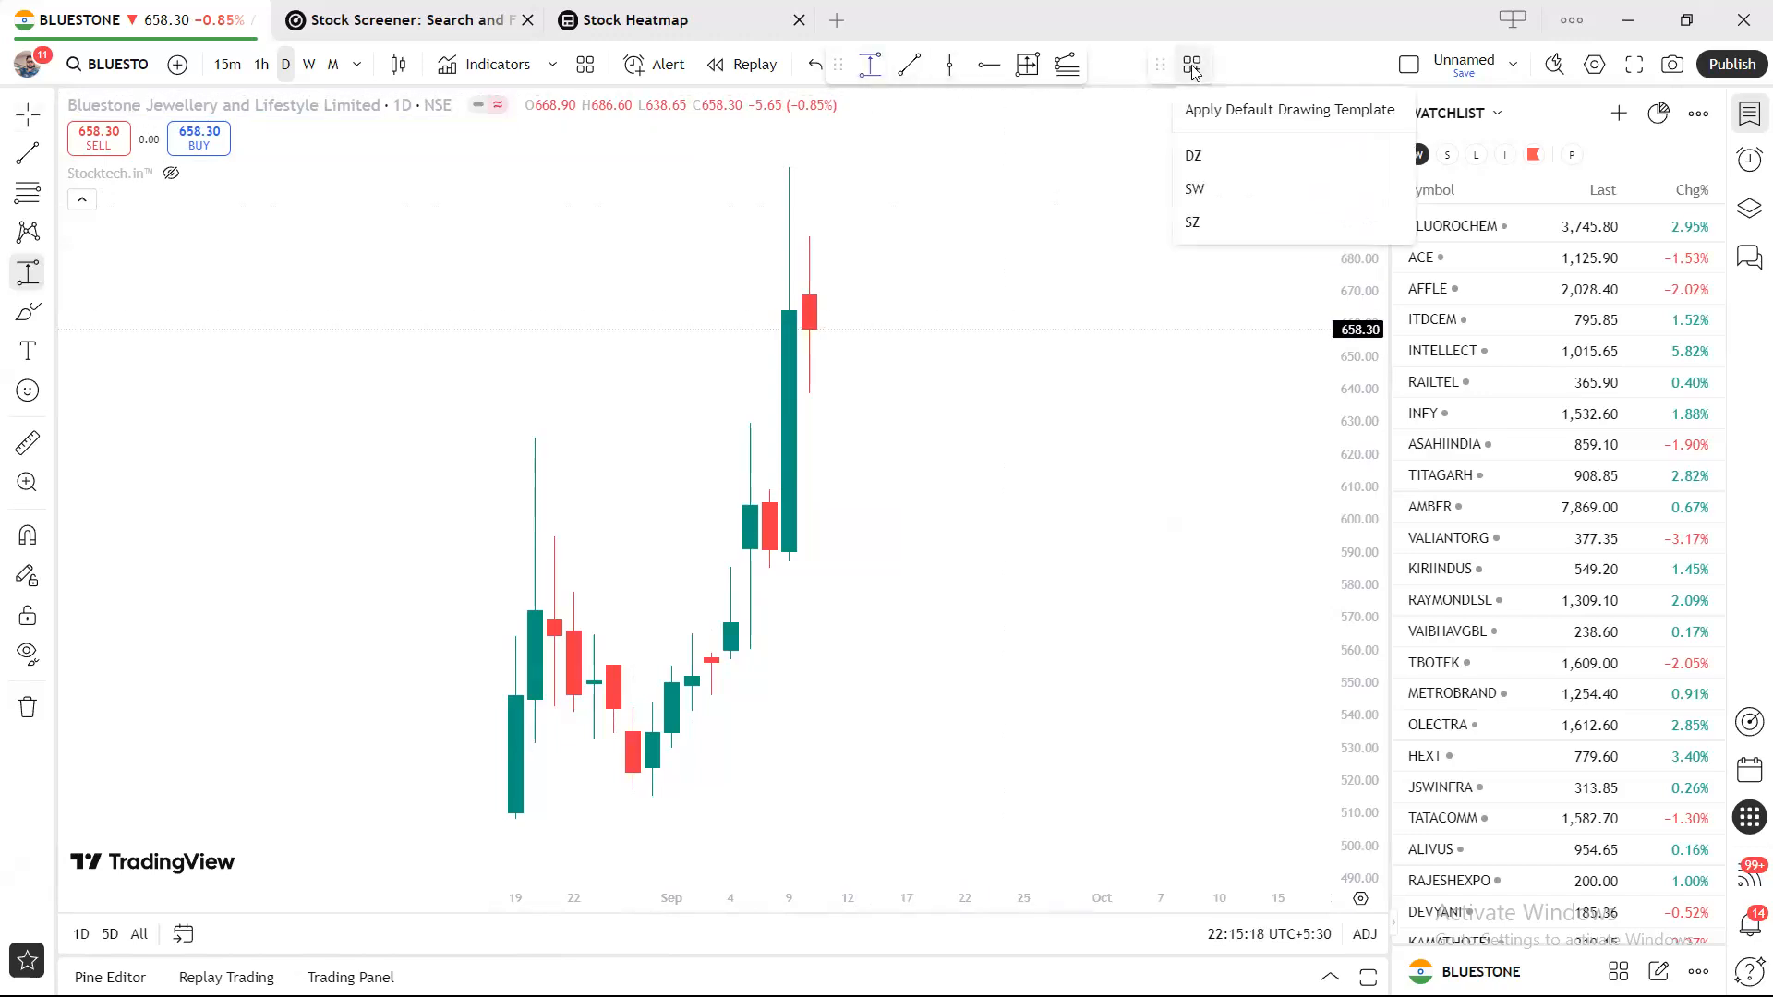
{"action": "left_click", "coordinate": [1100, 230]}
{"action": "key", "text": "Escape"}
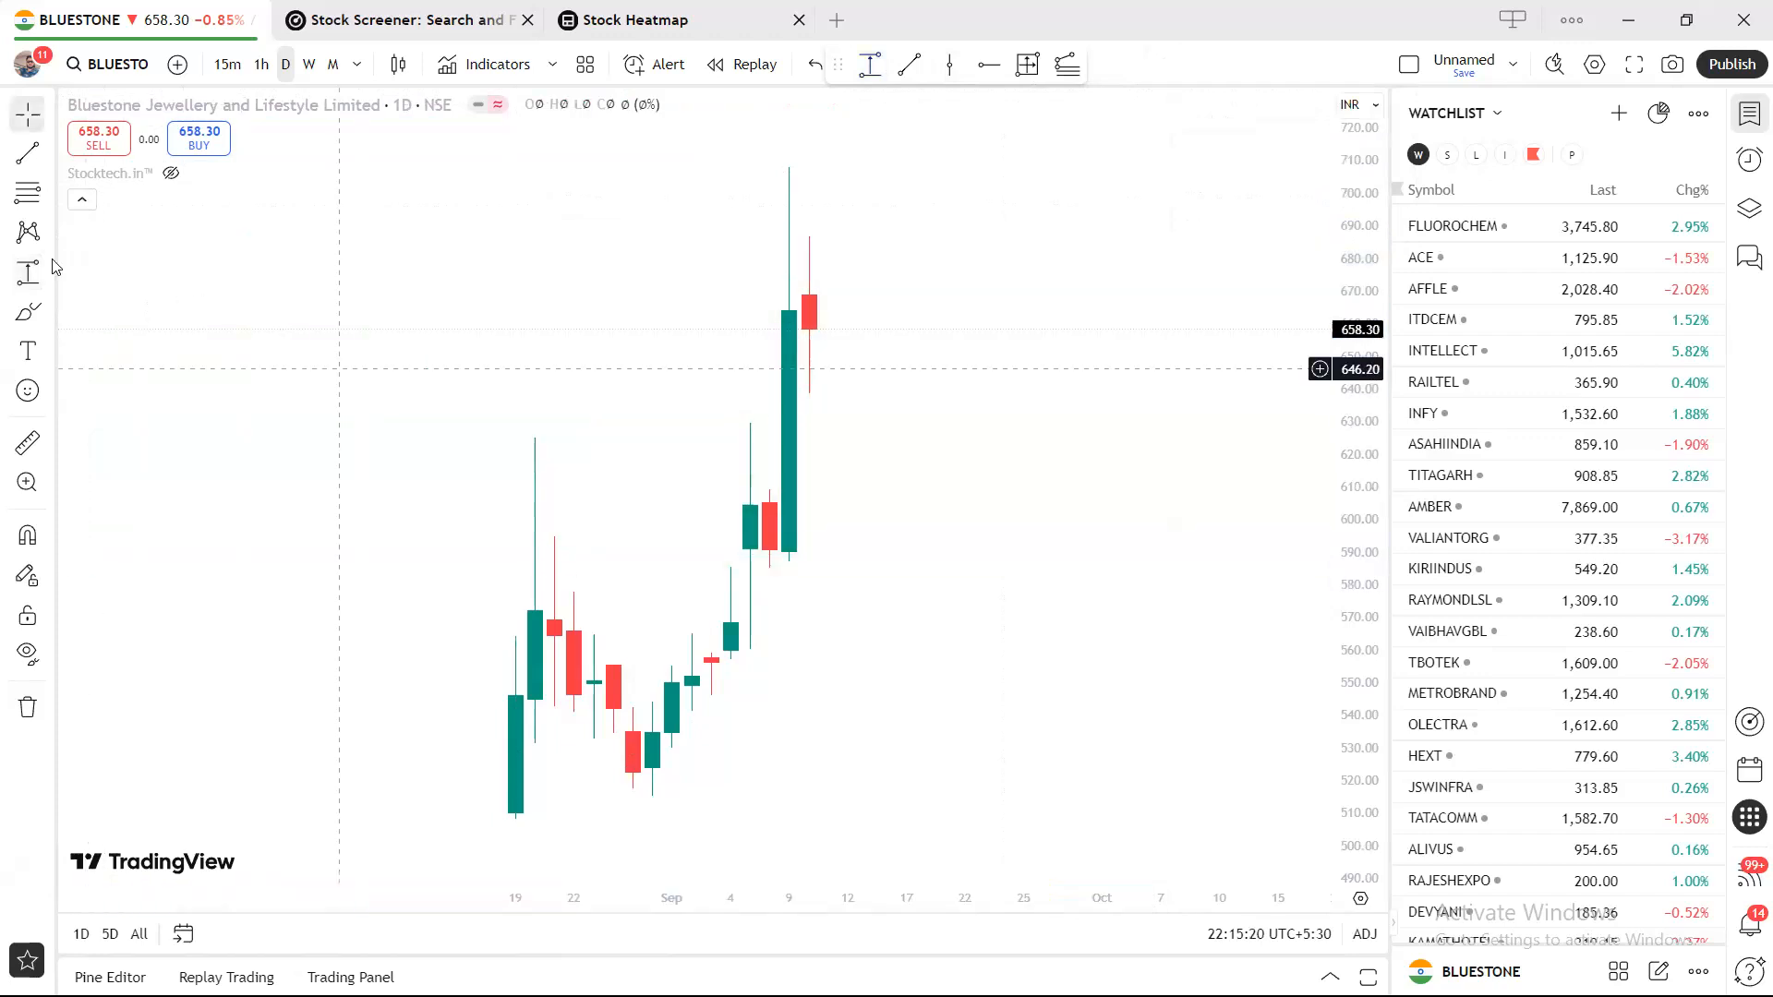
Remove Trend Line, Horizontal Ray and Vertical Line from the favourite drawing tools.
{"action": "left_click", "coordinate": [49, 153]}
{"action": "left_click", "coordinate": [326, 180]}
{"action": "left_click", "coordinate": [325, 428]}
{"action": "left_click", "coordinate": [325, 470]}
{"action": "left_click", "coordinate": [529, 442]}
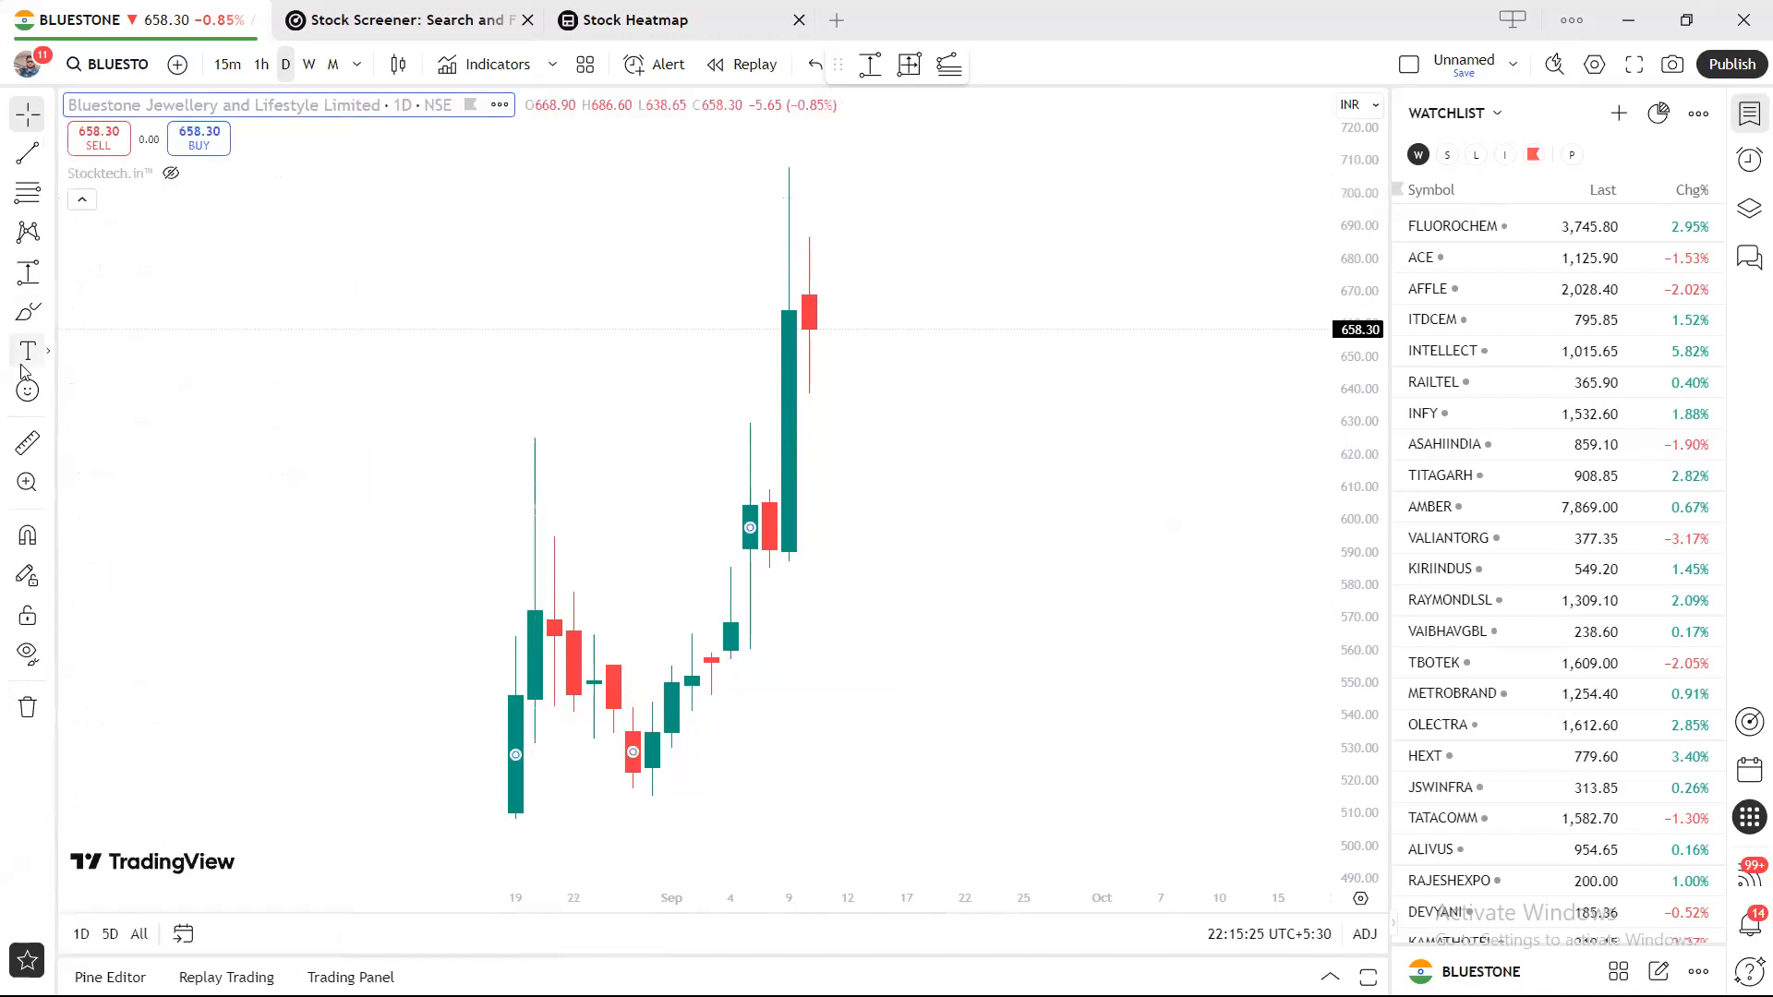
Unfavourite Price Range, Date and Price Range, and Trend-Based Fib Extension.
{"action": "left_click", "coordinate": [47, 274]}
{"action": "left_click", "coordinate": [310, 746]}
{"action": "left_click", "coordinate": [298, 835]}
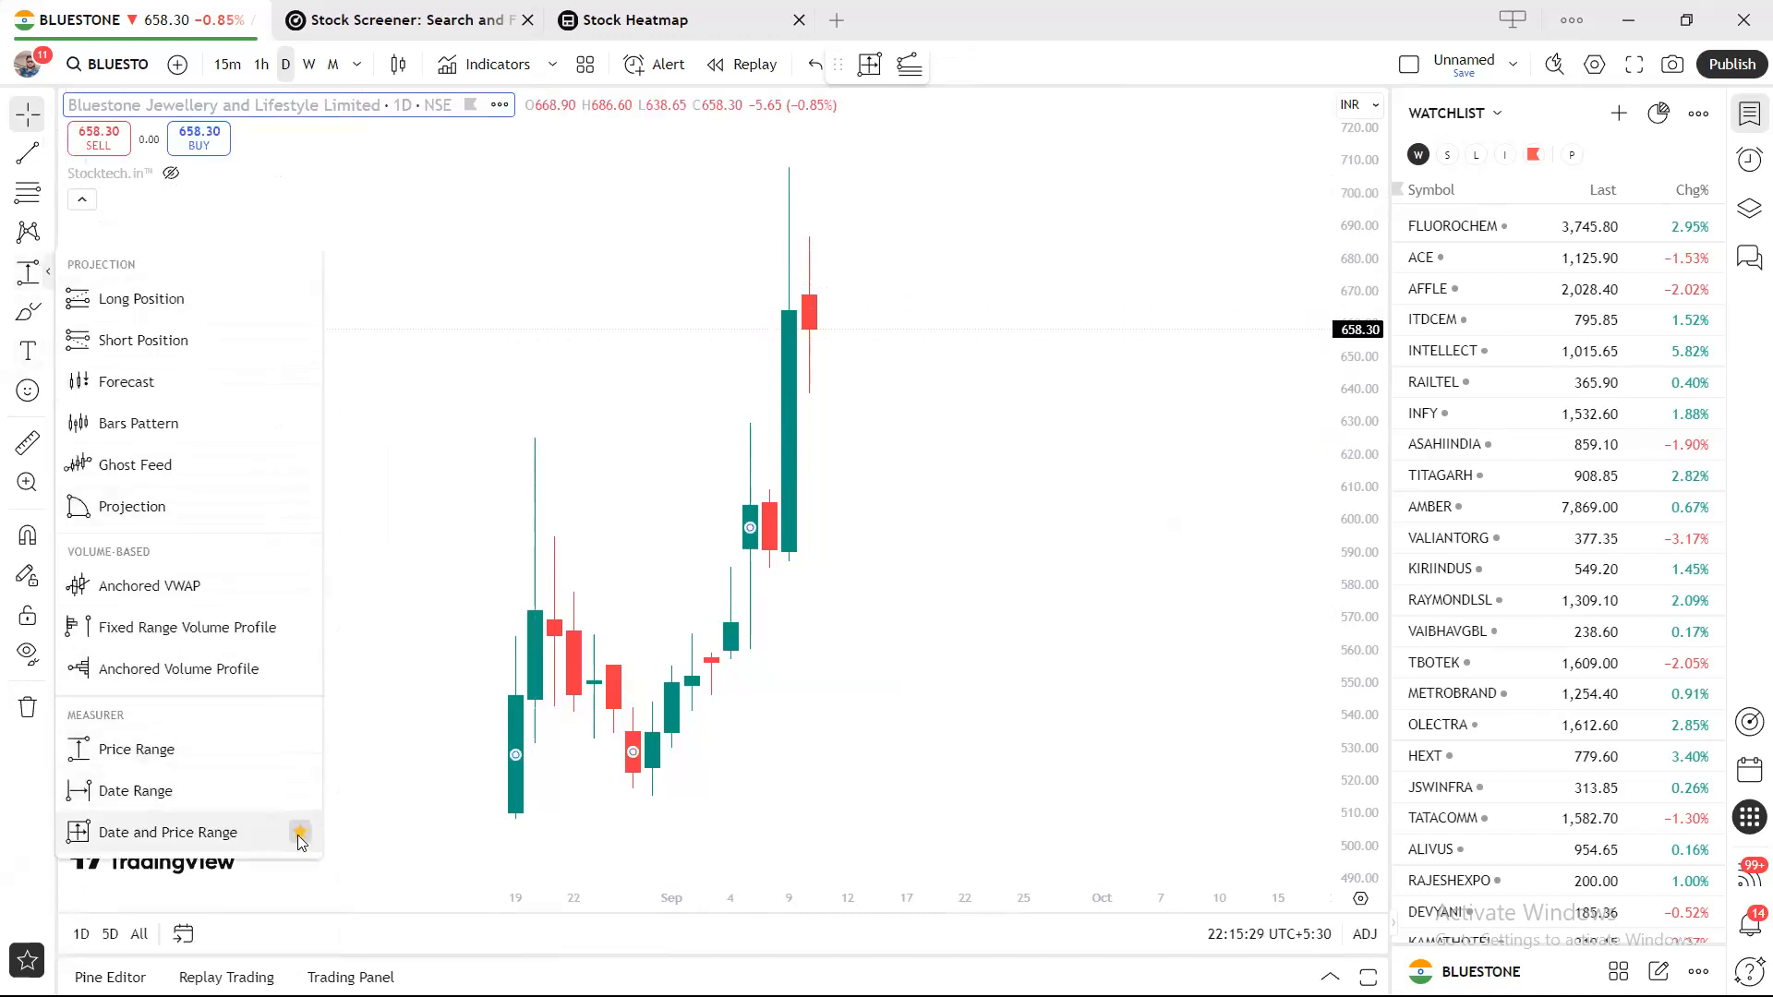
{"action": "right_click", "coordinate": [591, 249]}
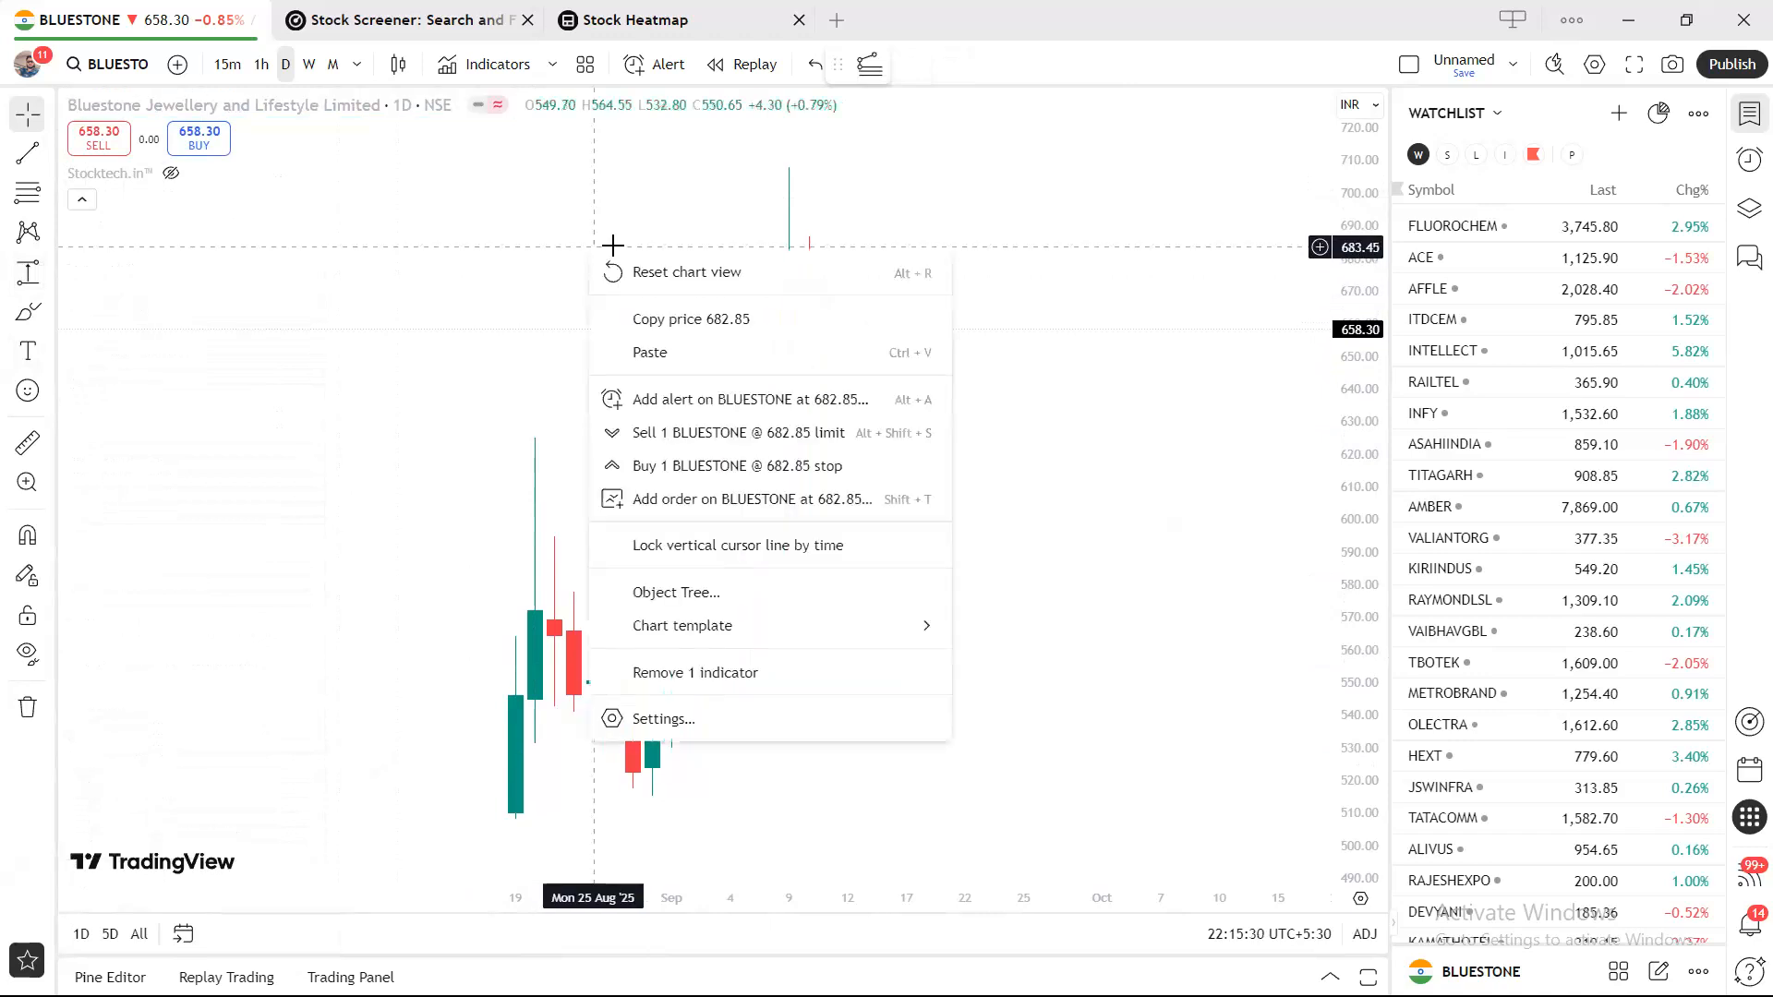
{"action": "left_click", "coordinate": [48, 192]}
{"action": "left_click", "coordinate": [333, 262]}
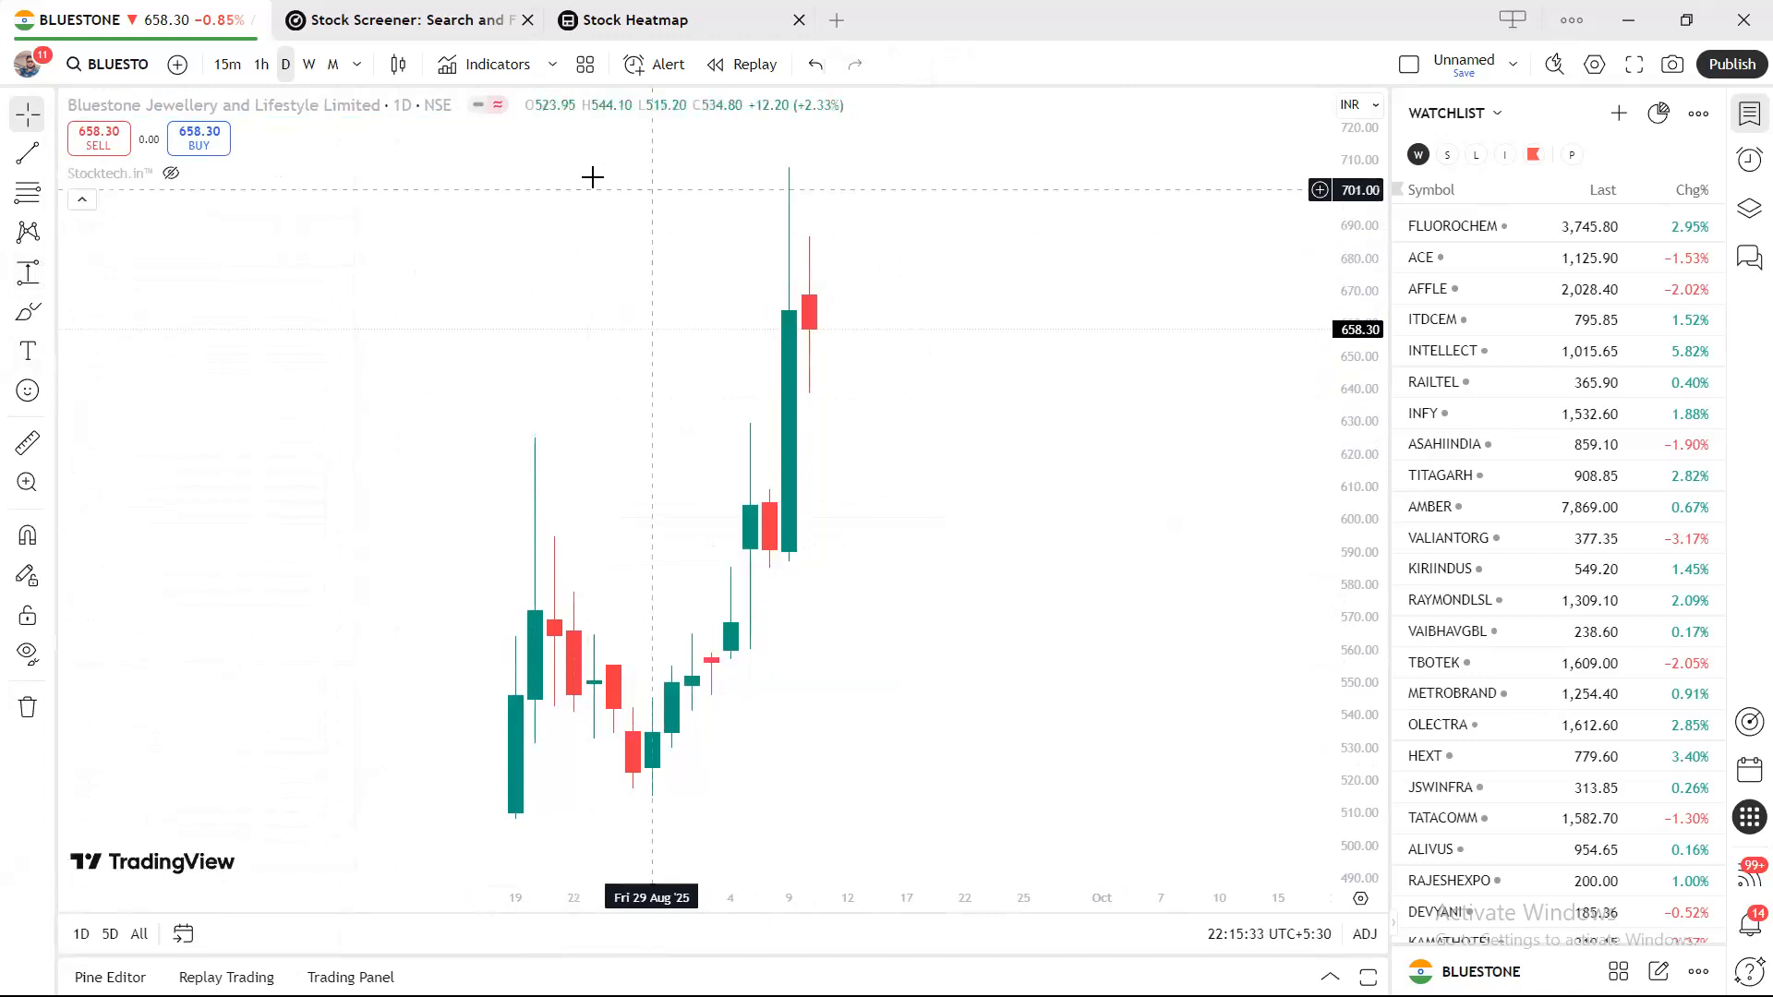
{"action": "right_click", "coordinate": [935, 246]}
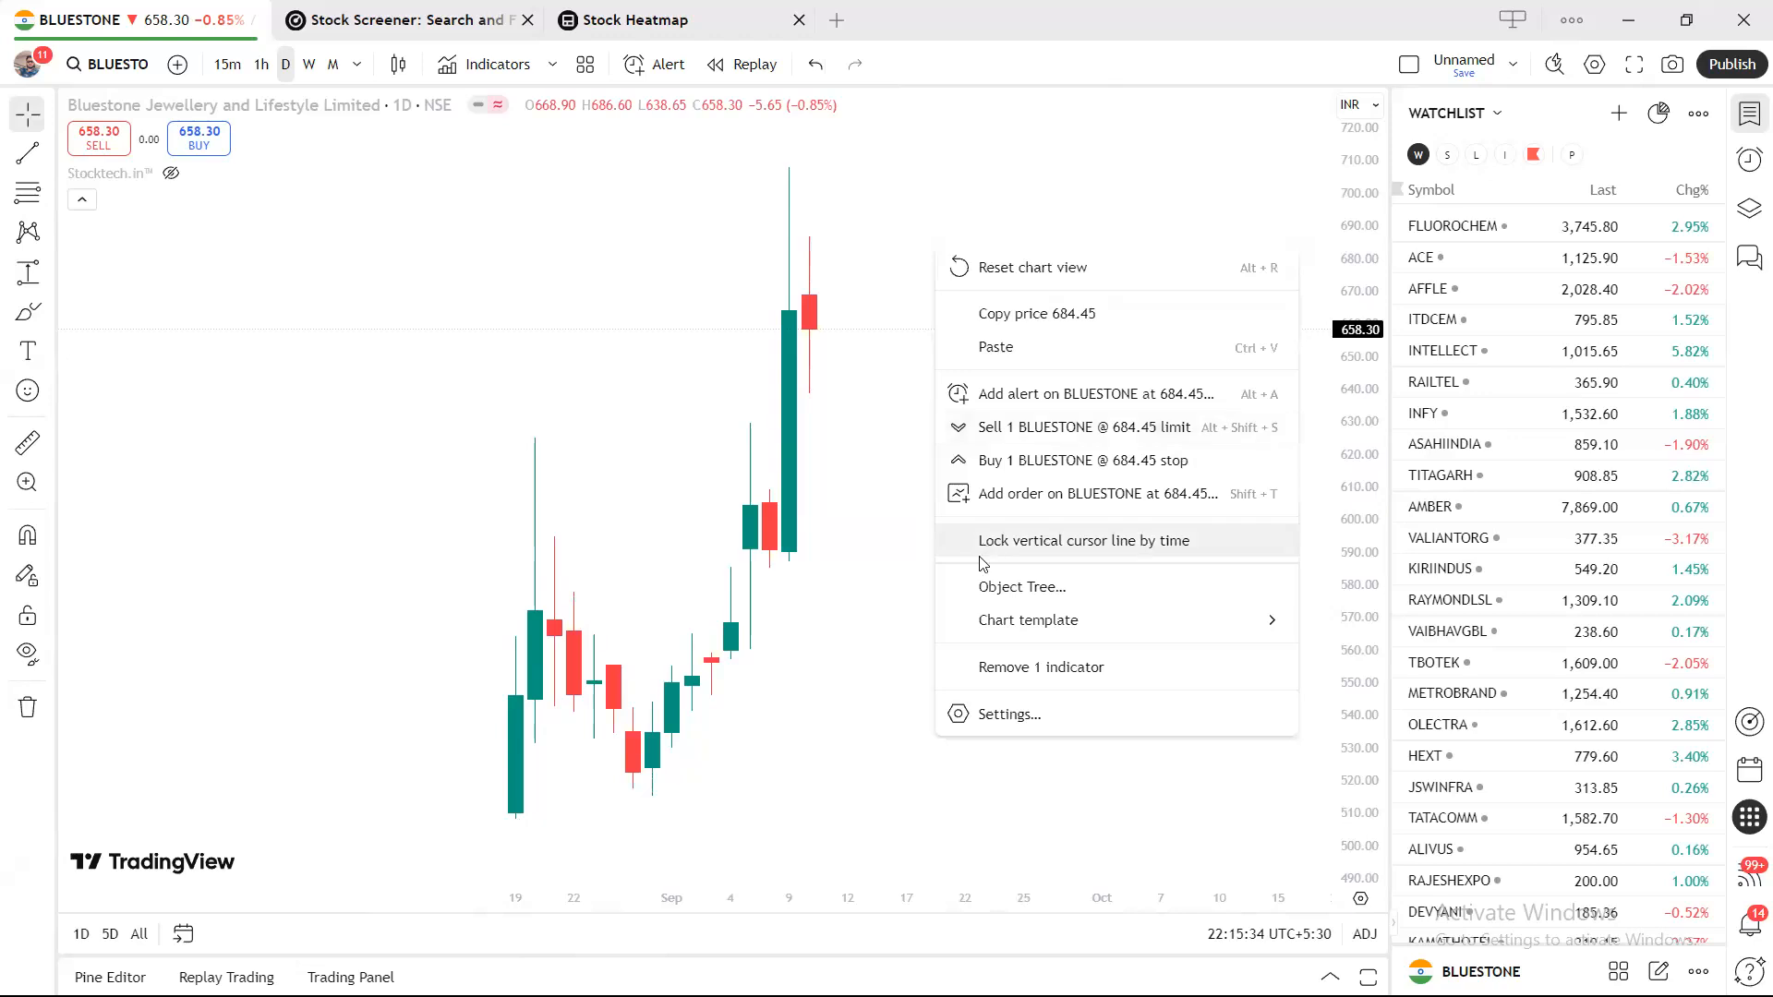
{"action": "left_click", "coordinate": [996, 716]}
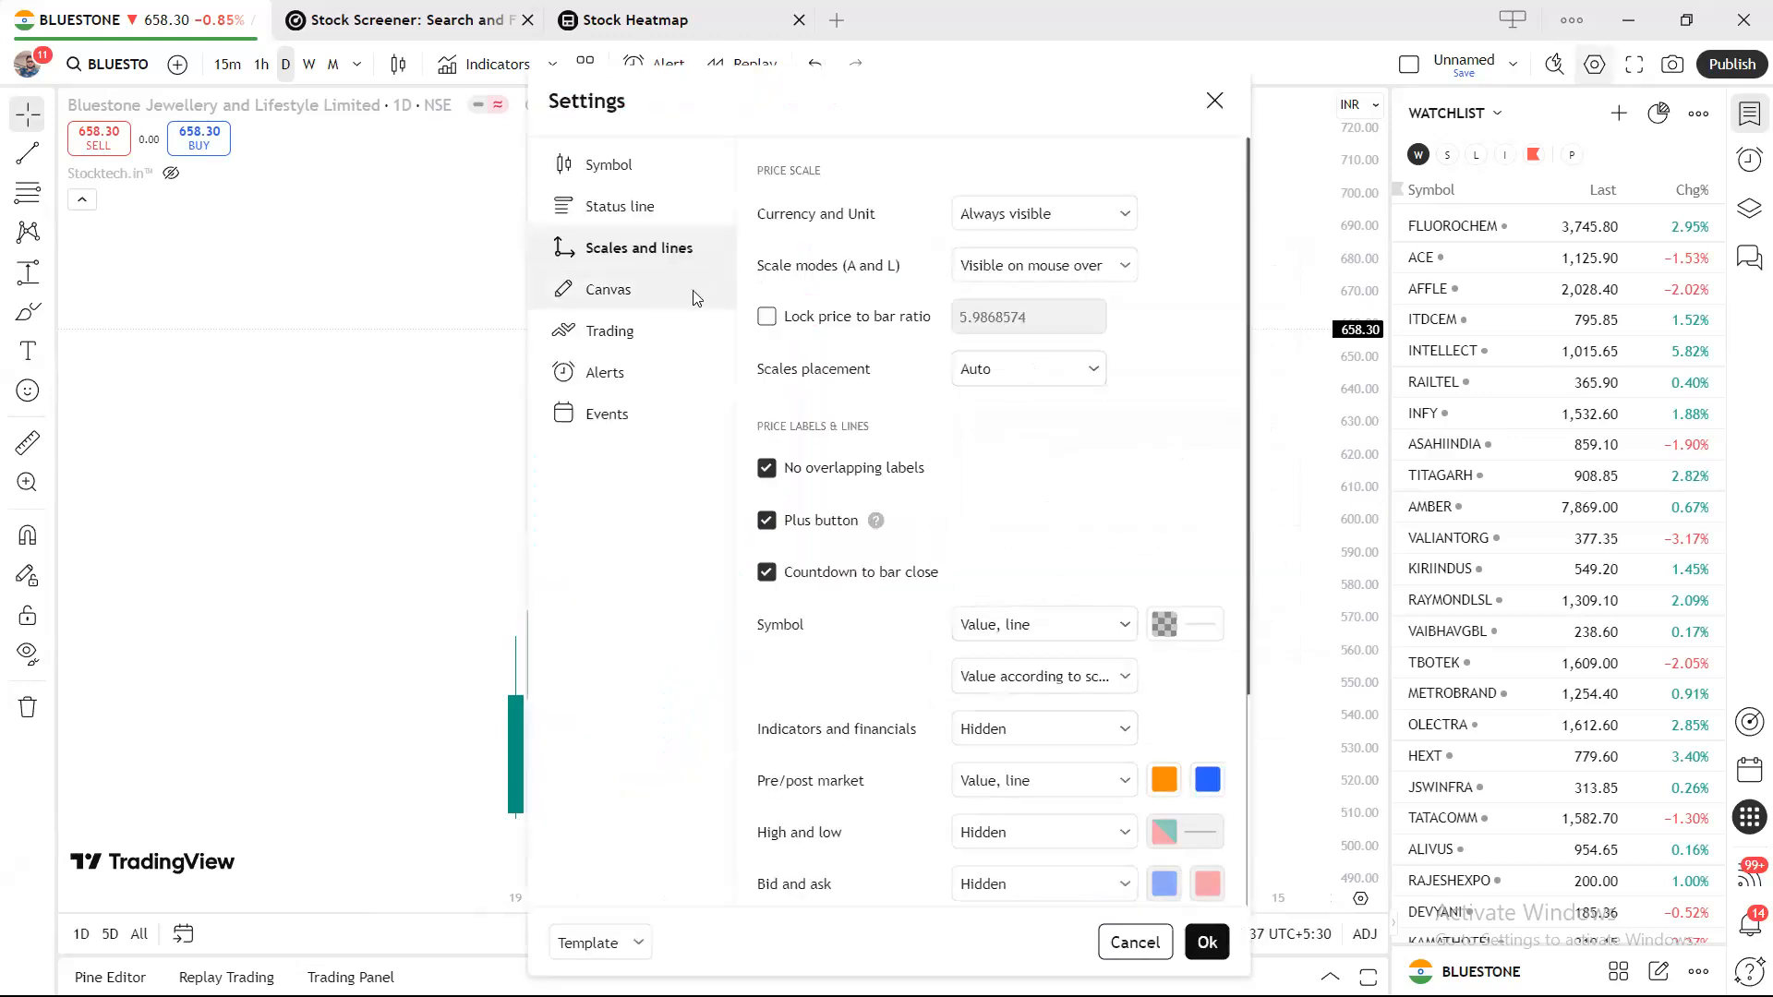
{"action": "left_click", "coordinate": [652, 302]}
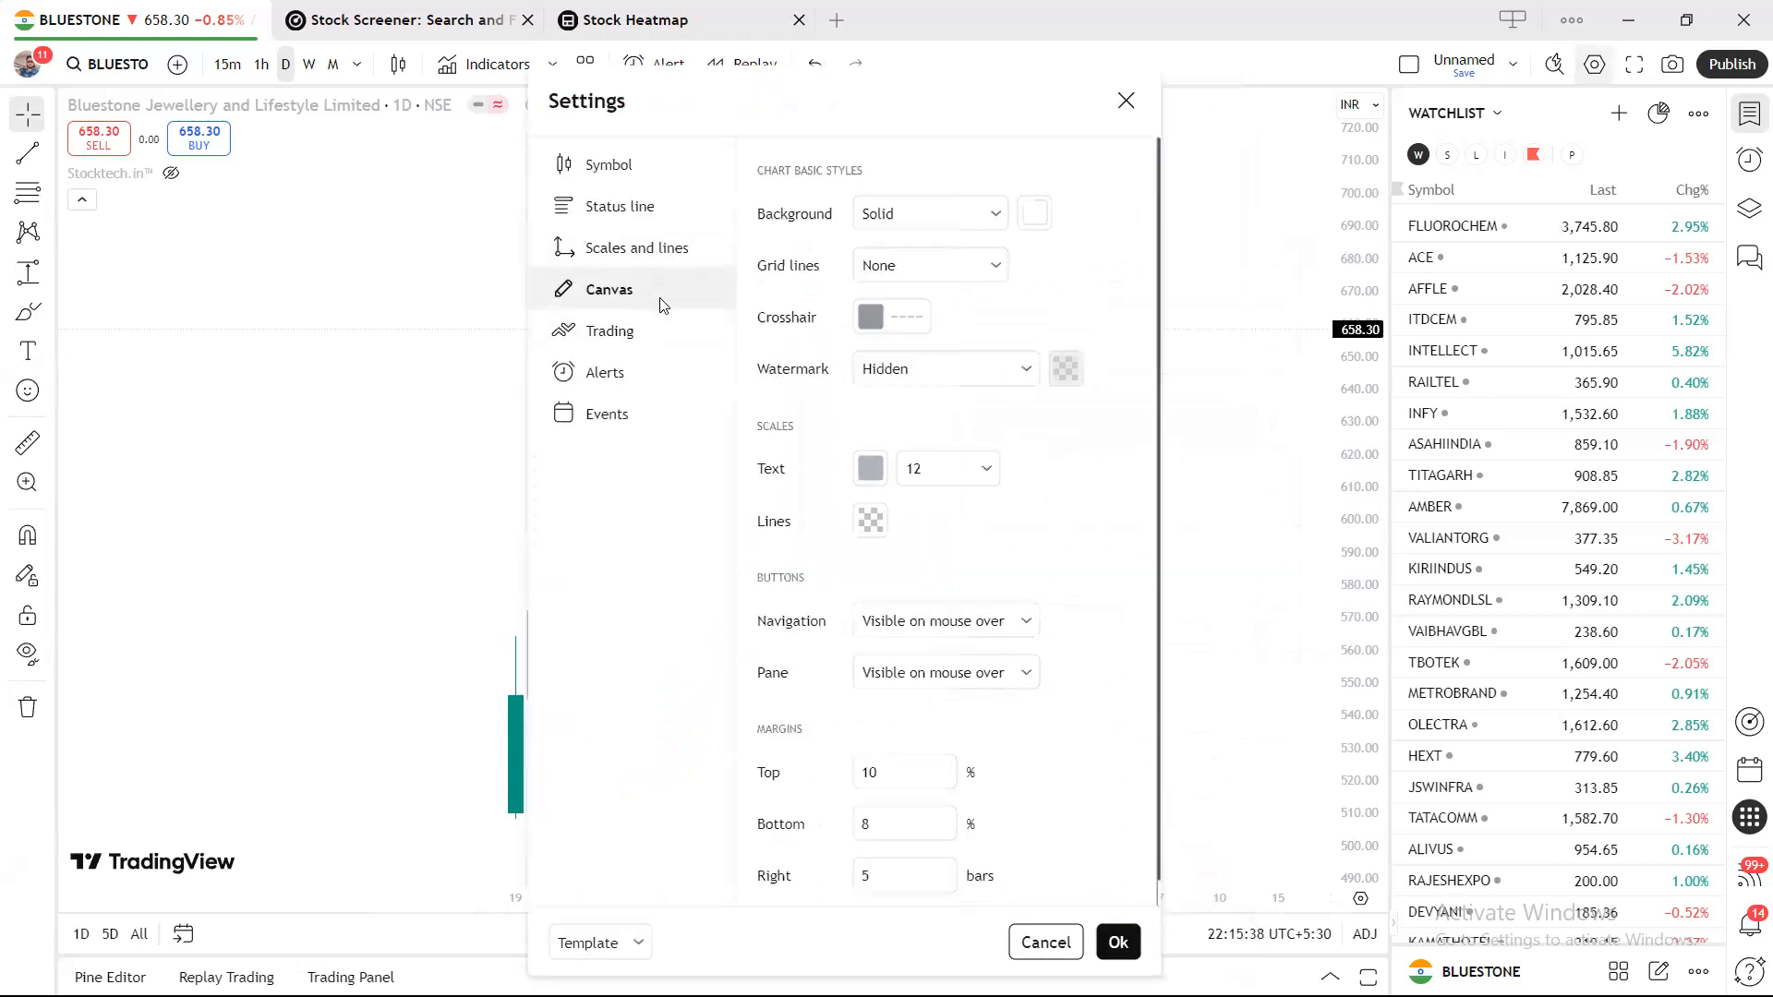
{"action": "left_click", "coordinate": [993, 266]}
{"action": "left_click", "coordinate": [961, 310]}
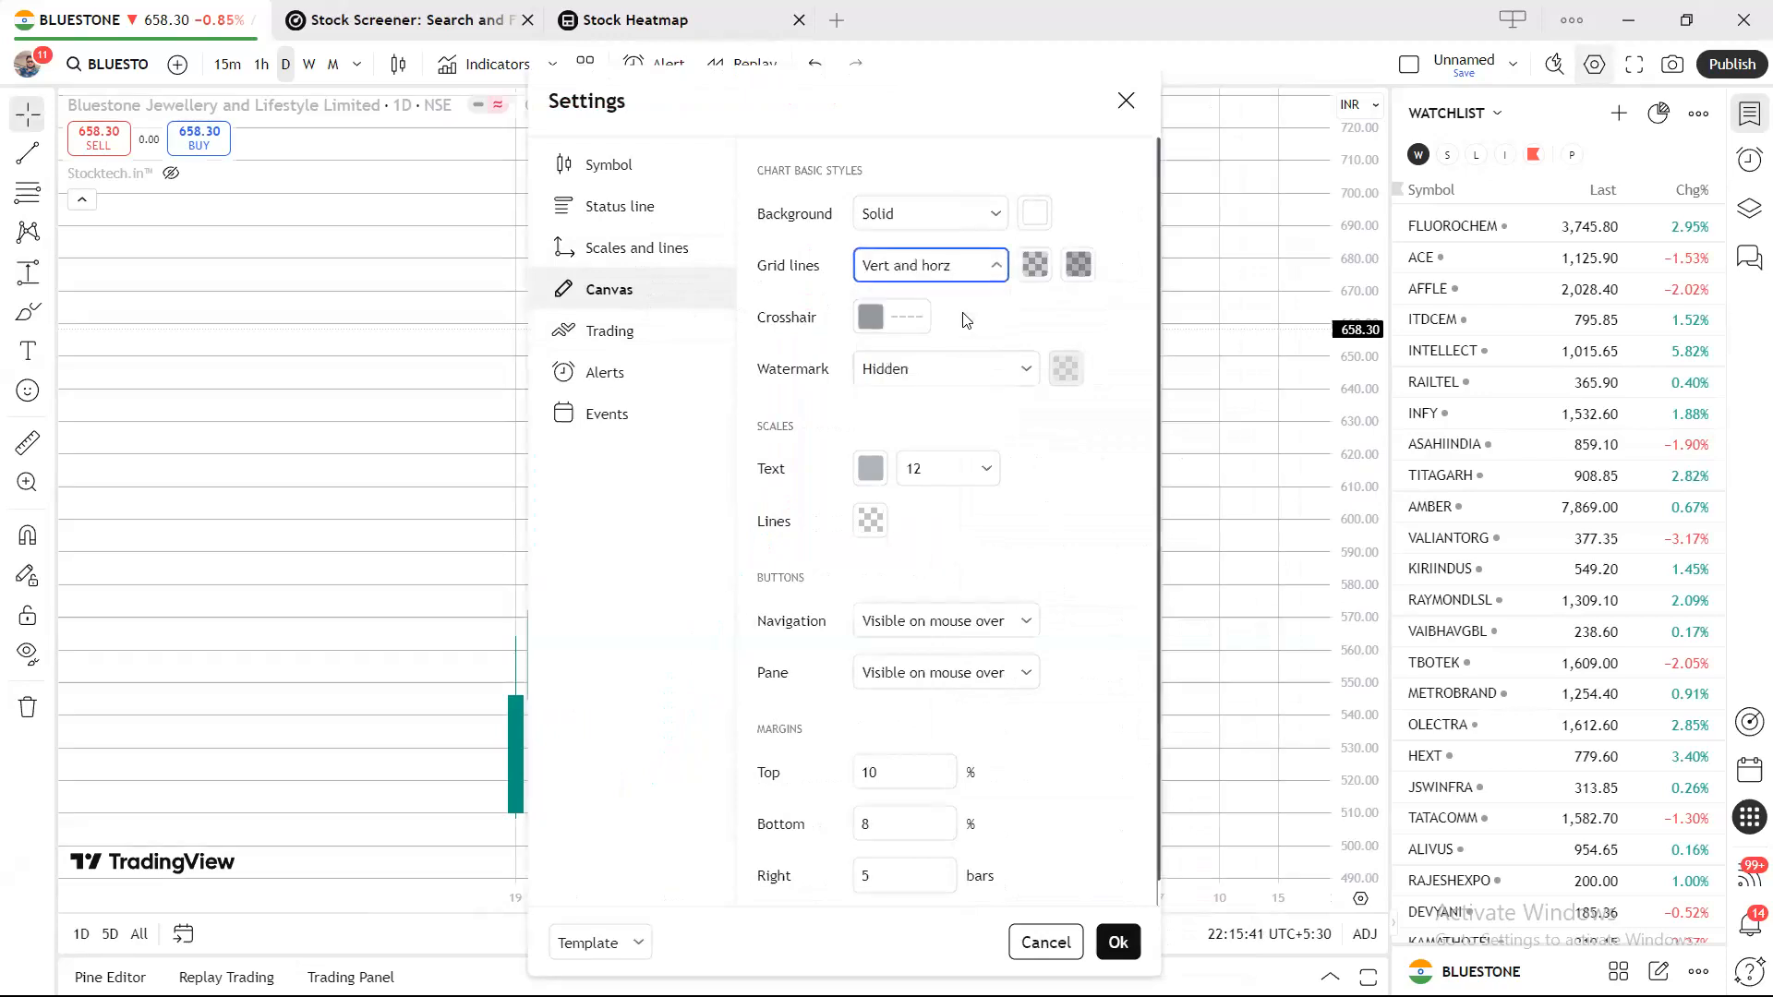
{"action": "left_click", "coordinate": [995, 273]}
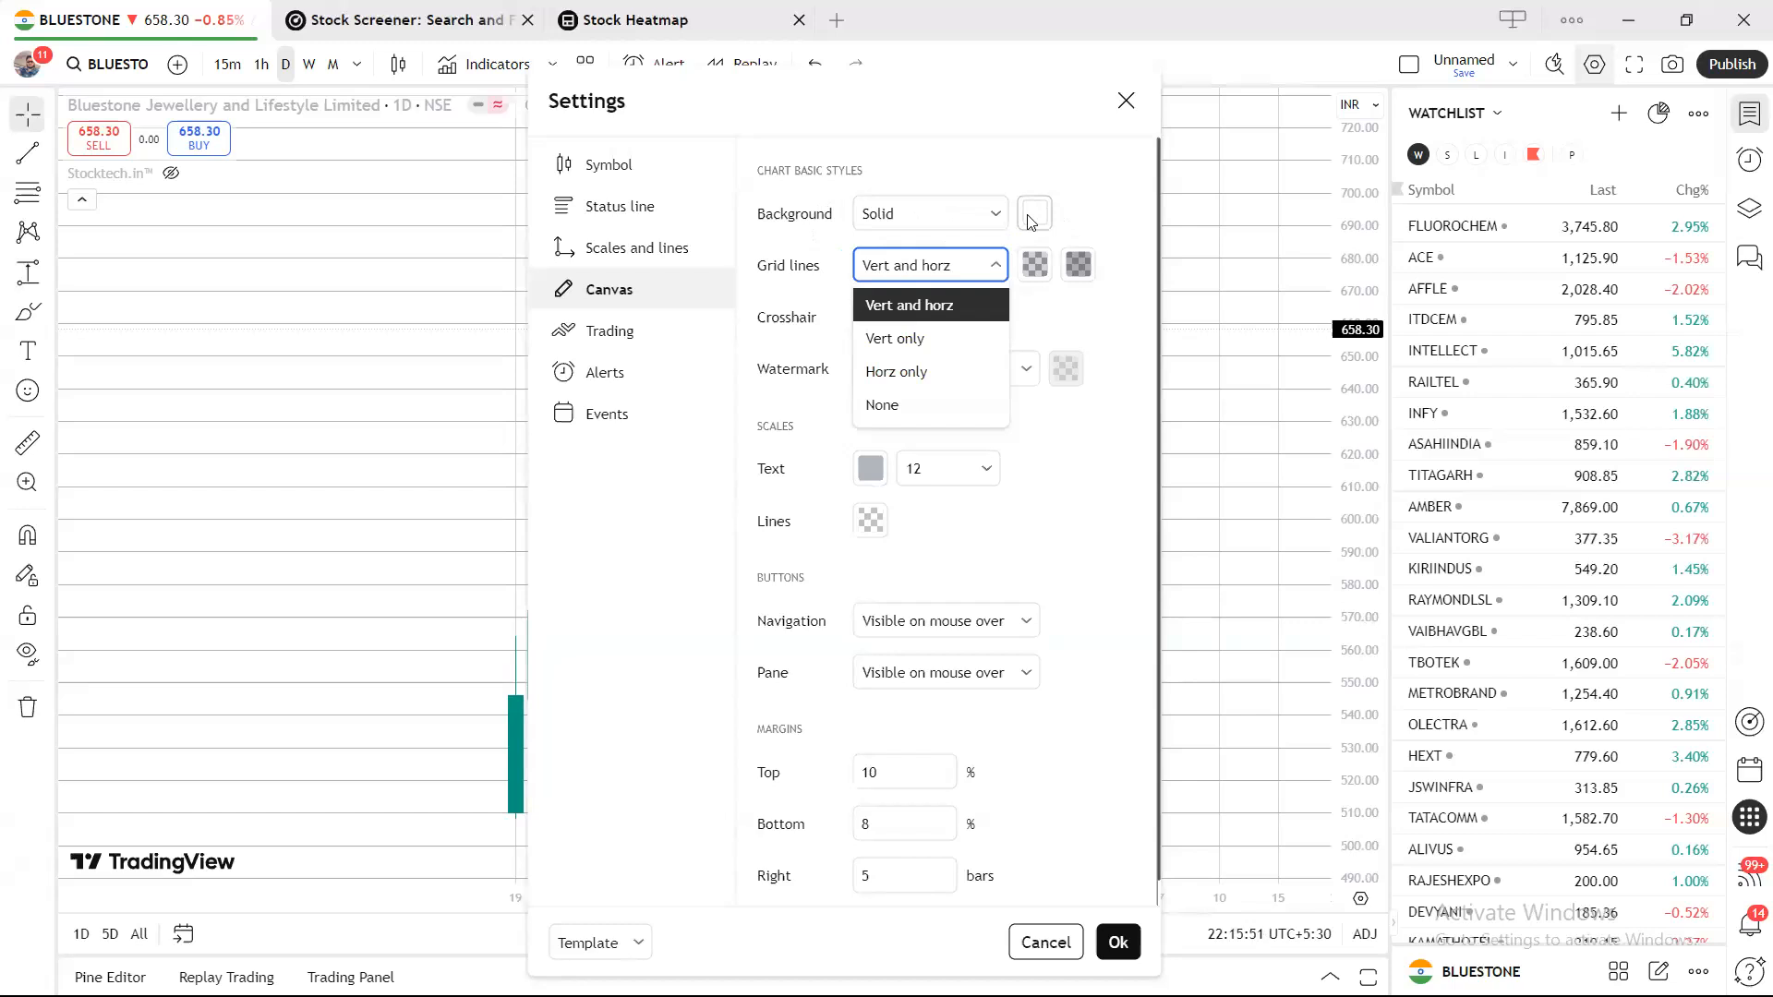
{"action": "left_click", "coordinate": [915, 396]}
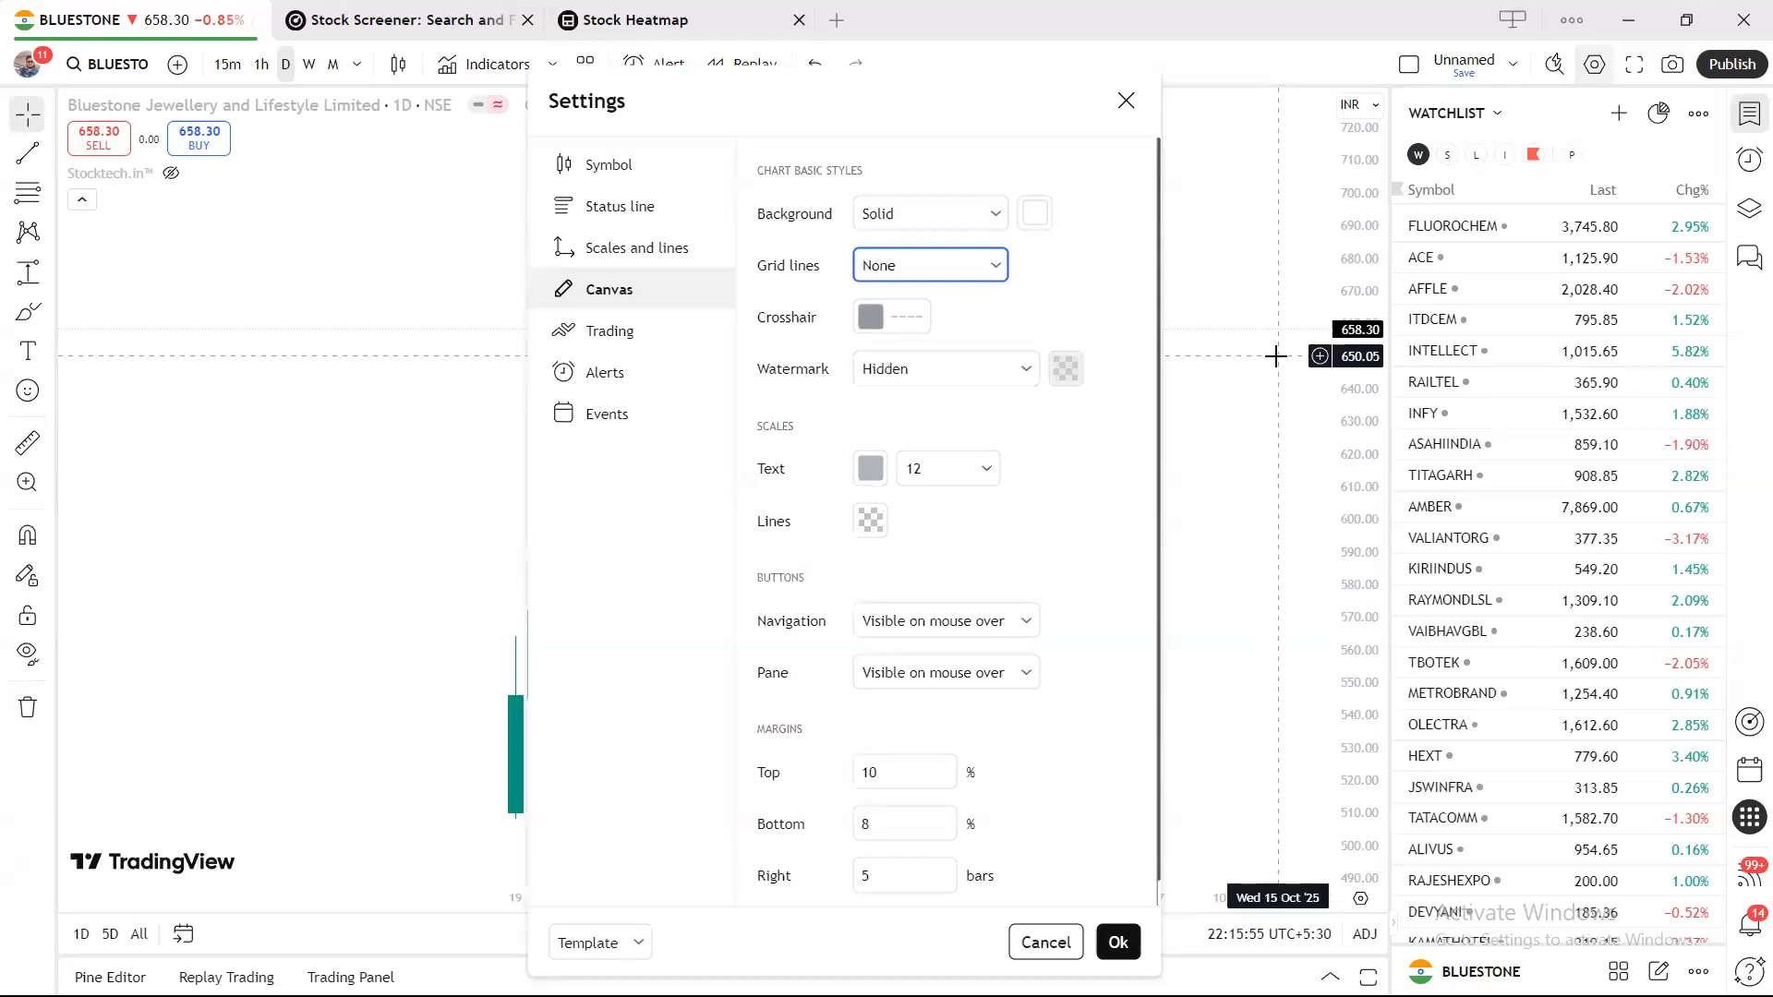
{"action": "left_click", "coordinate": [1126, 100]}
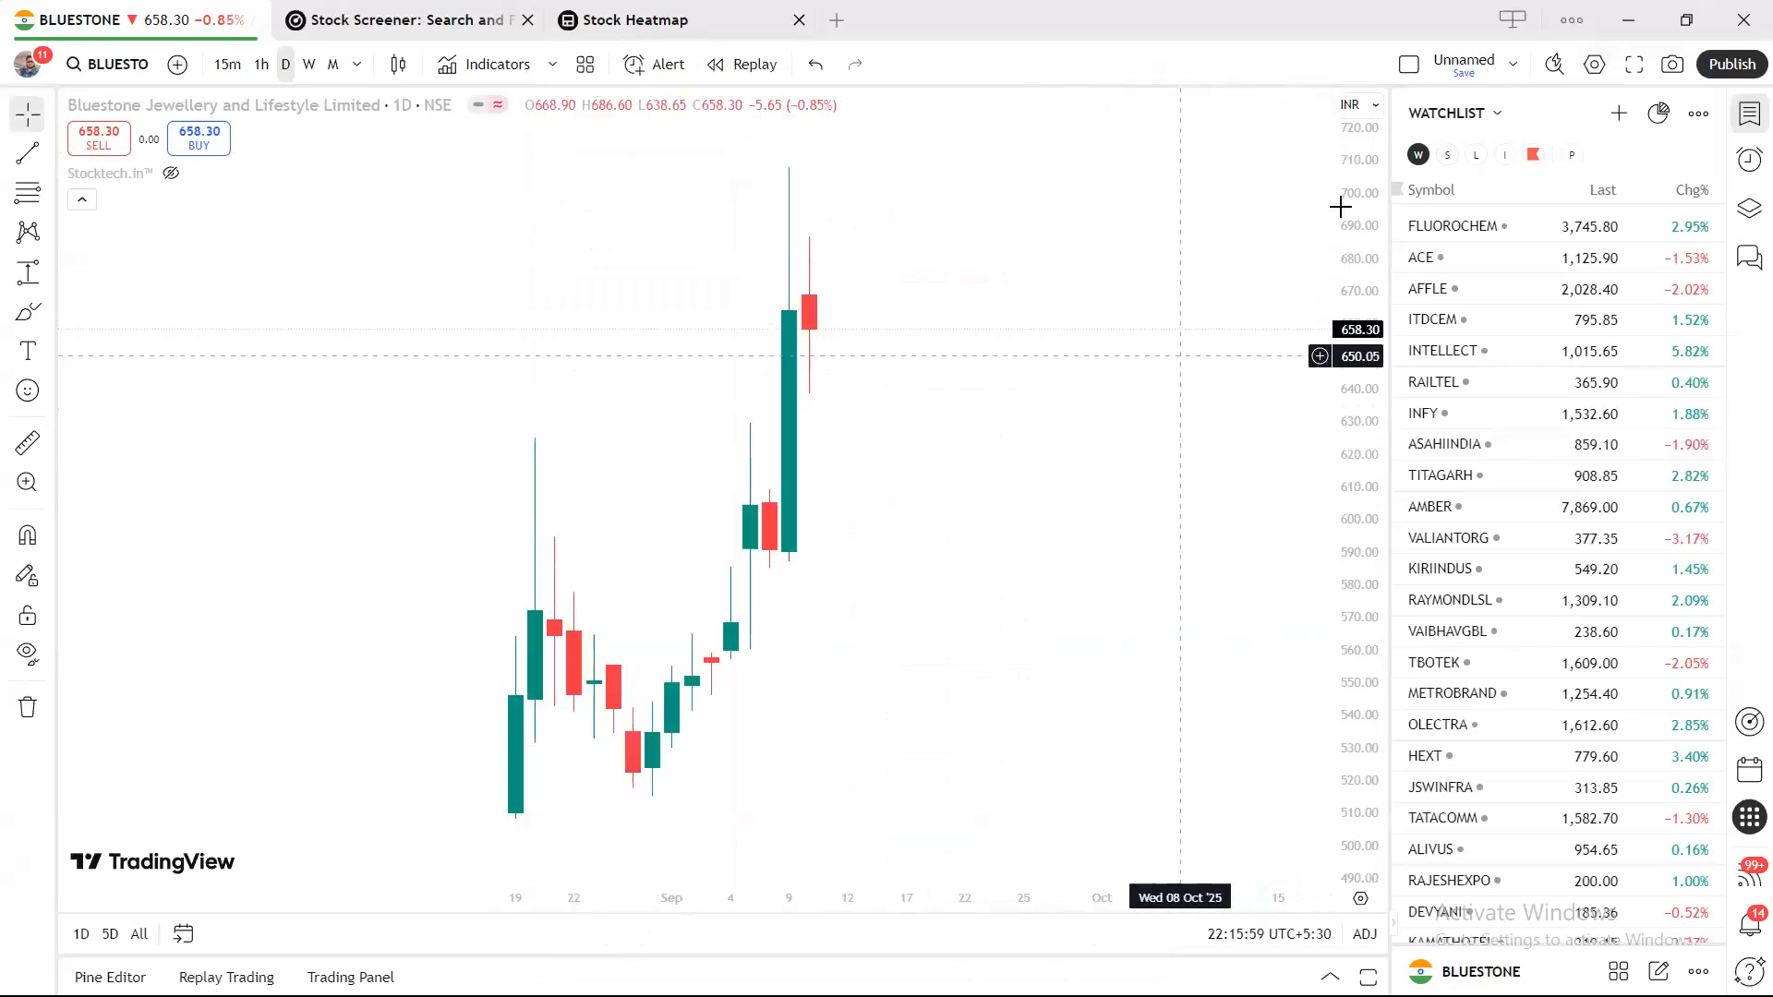
Open the Red list and delete ITDC and JTEKTINDIA, leaving five symbols.
{"action": "left_click", "coordinate": [1533, 154]}
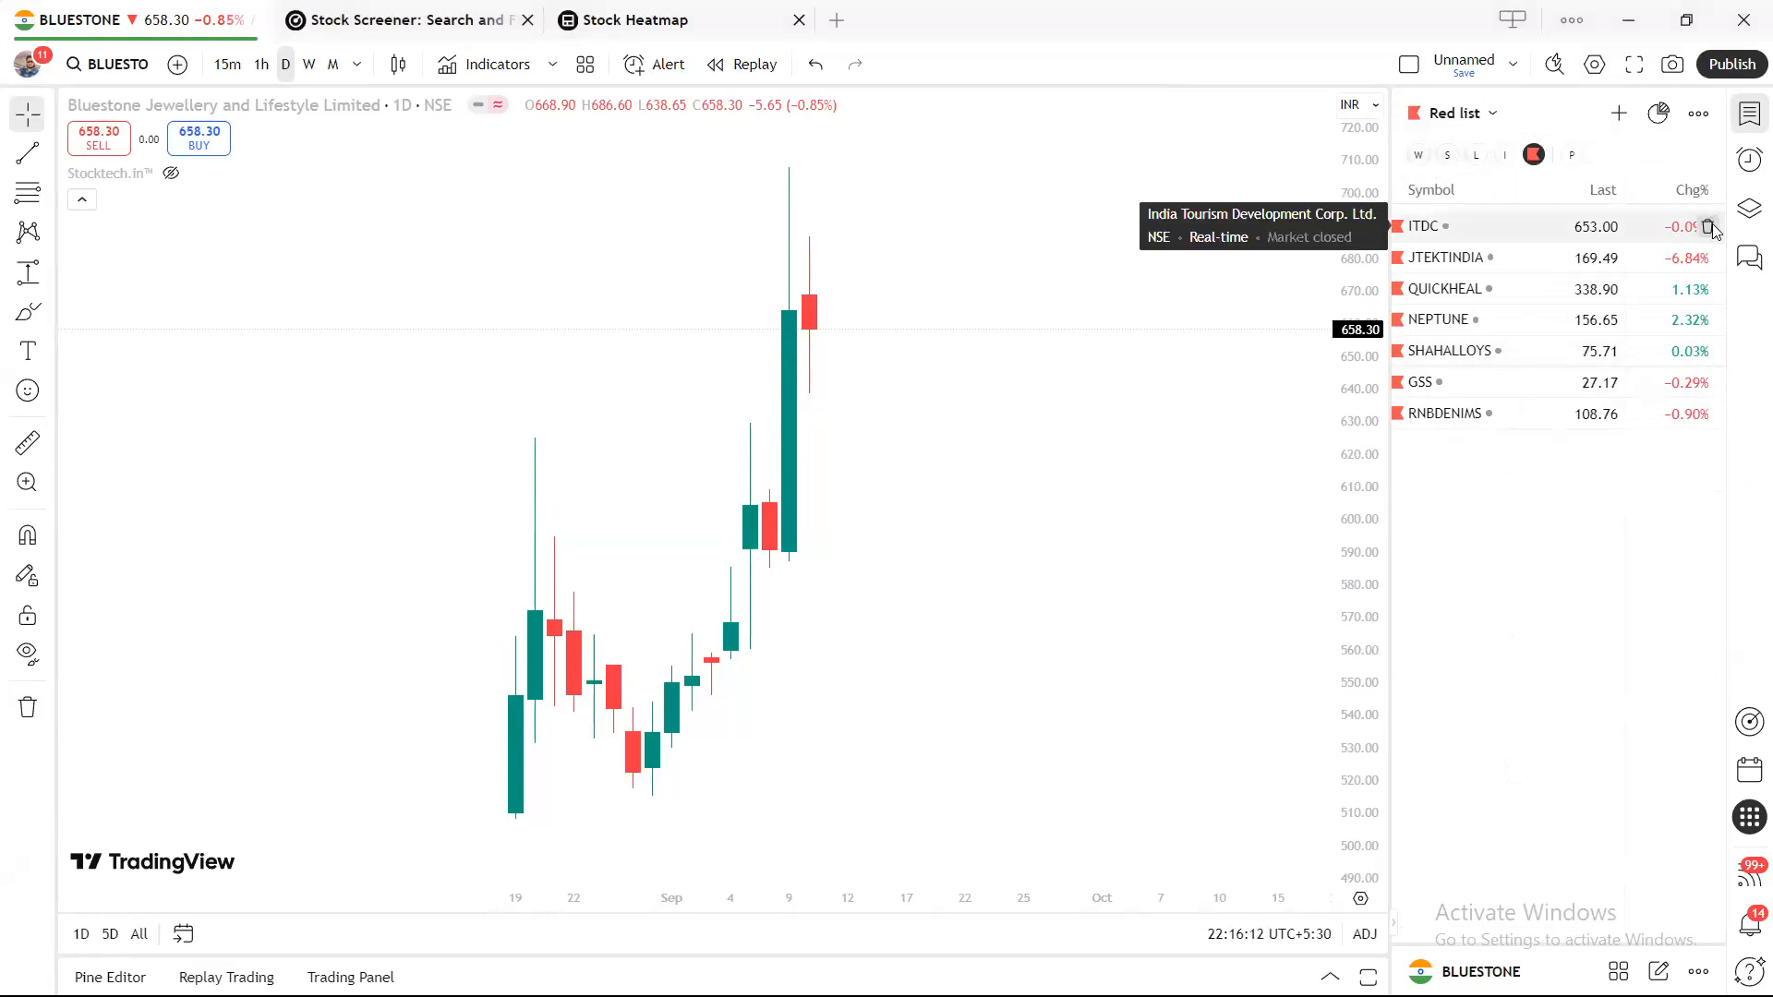
{"action": "left_click", "coordinate": [1709, 227]}
{"action": "left_click", "coordinate": [1709, 226]}
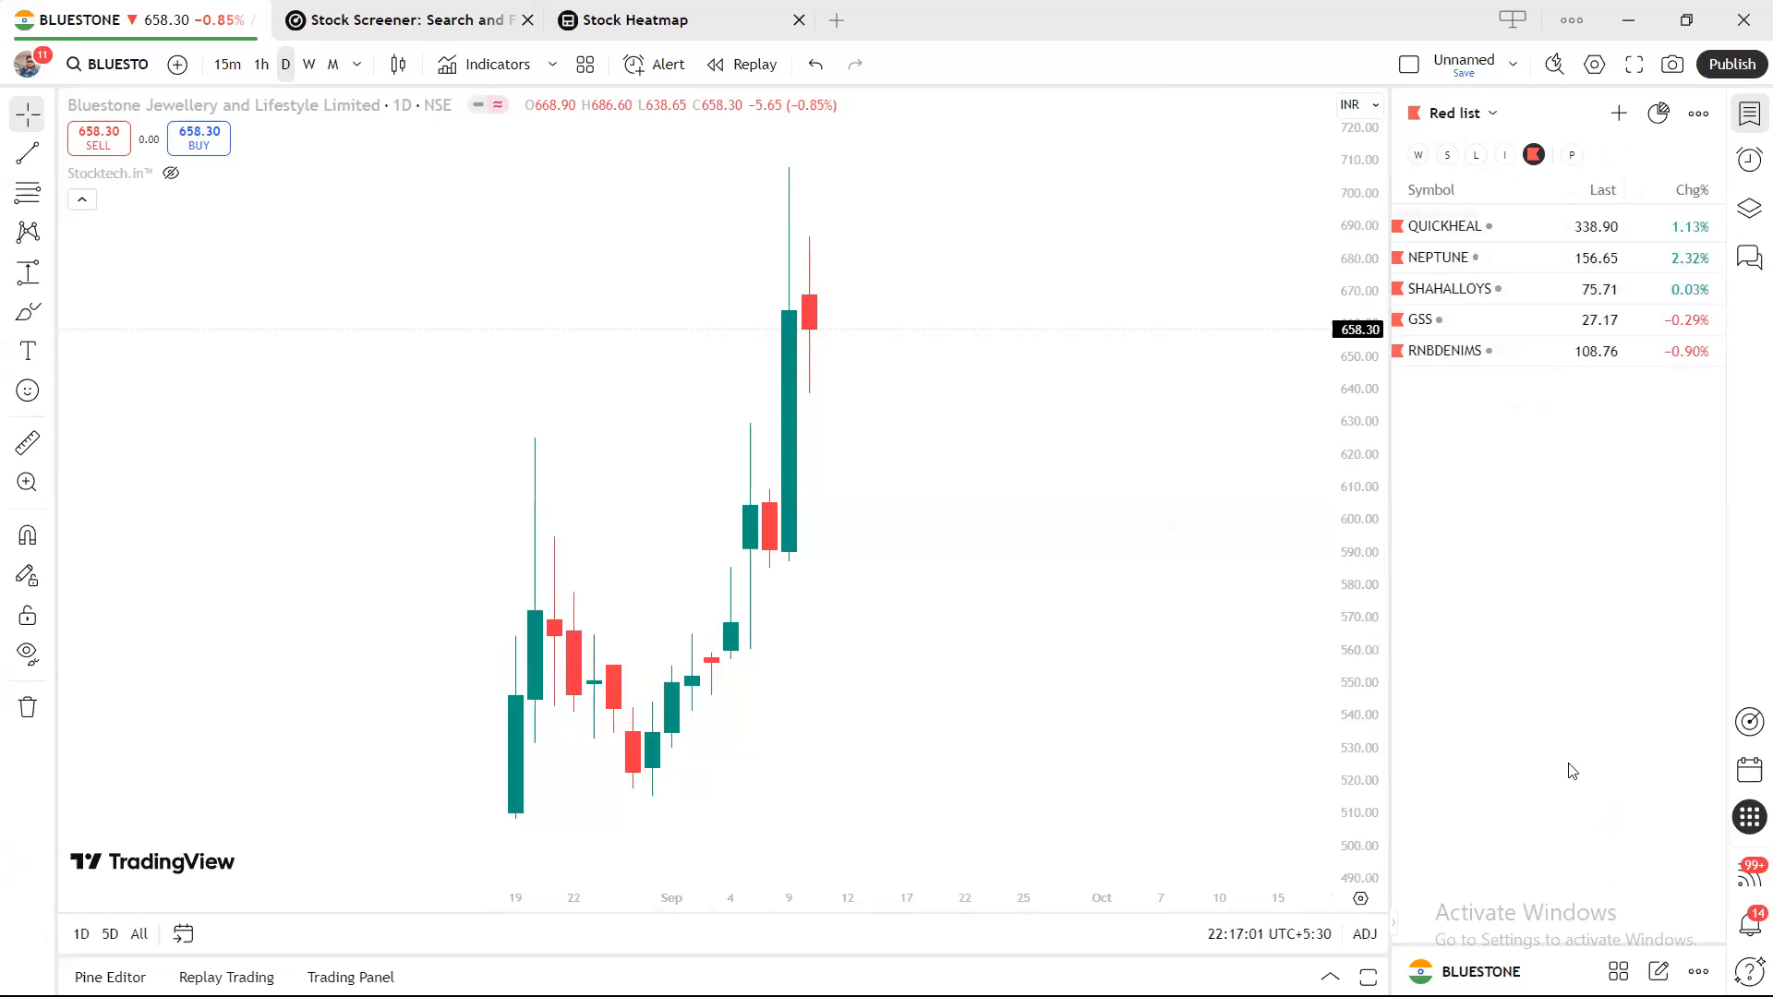
Switch to the main WATCHLIST list and scroll through its symbols from FLUOROCHEM downward.
{"action": "left_click", "coordinate": [1419, 158]}
{"action": "scroll", "coordinate": [1533, 374], "scroll_direction": "down", "scroll_amount": 8}
{"action": "scroll", "coordinate": [1536, 374], "scroll_direction": "down", "scroll_amount": 15}
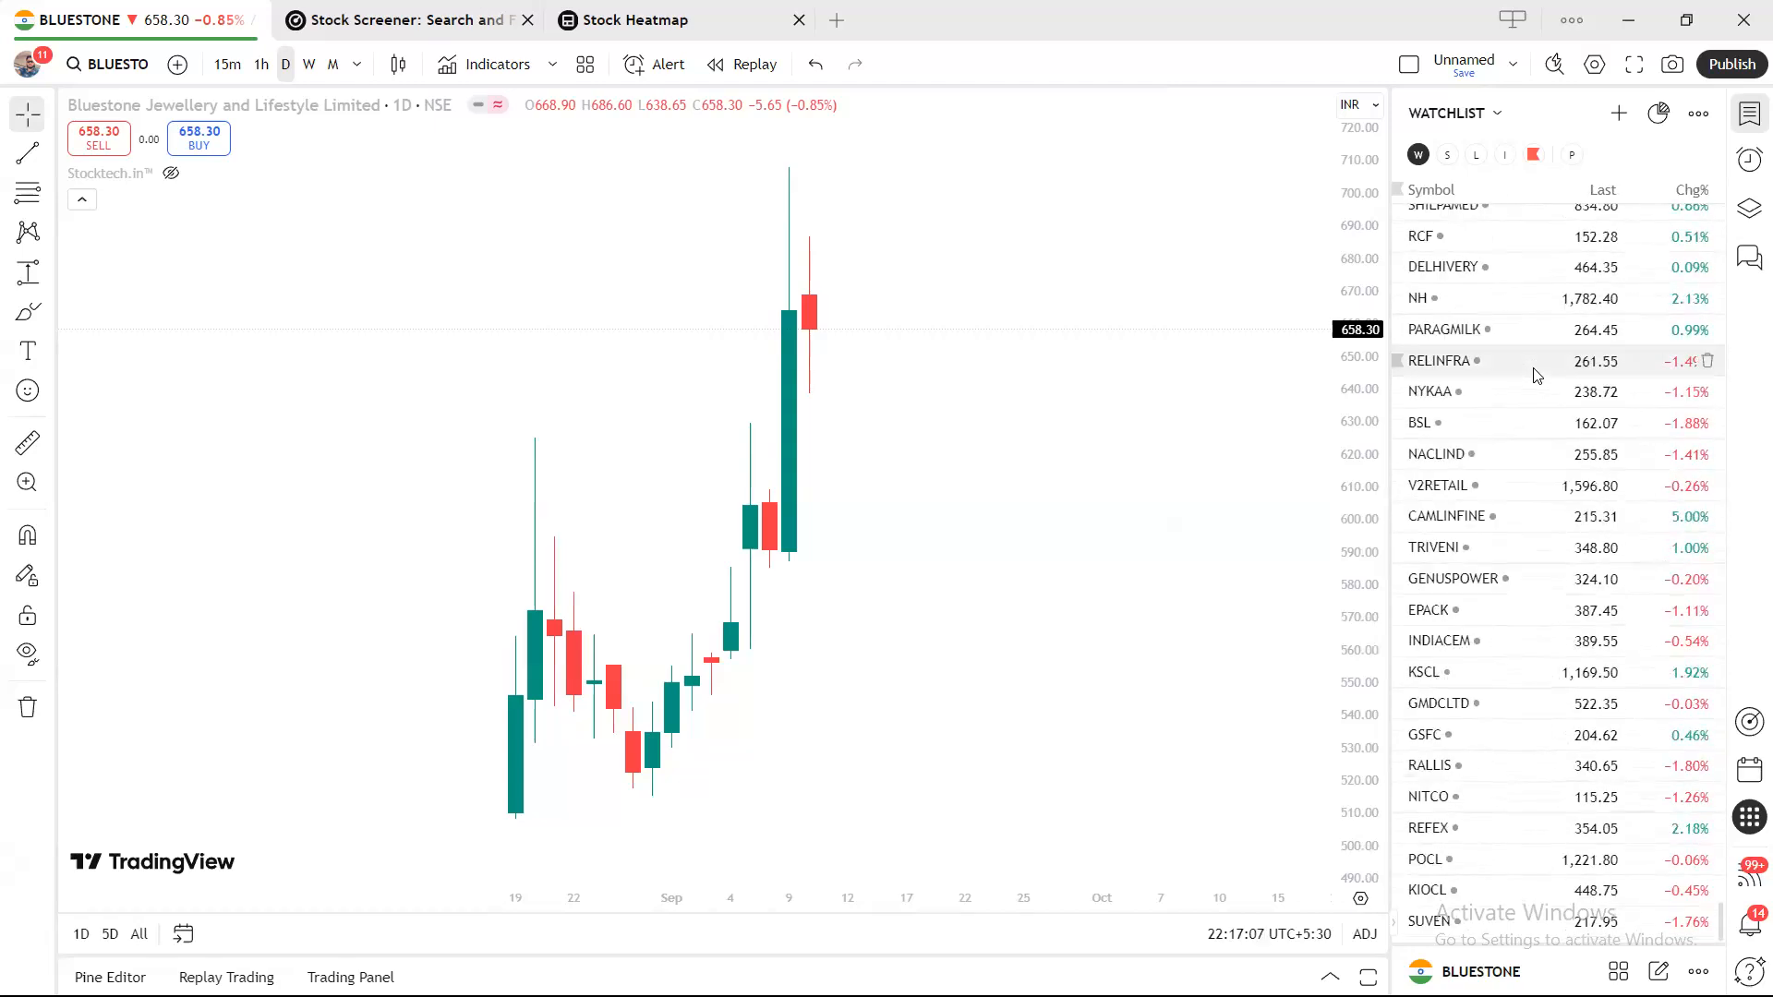
{"action": "scroll", "coordinate": [1536, 374], "scroll_direction": "down", "scroll_amount": 15}
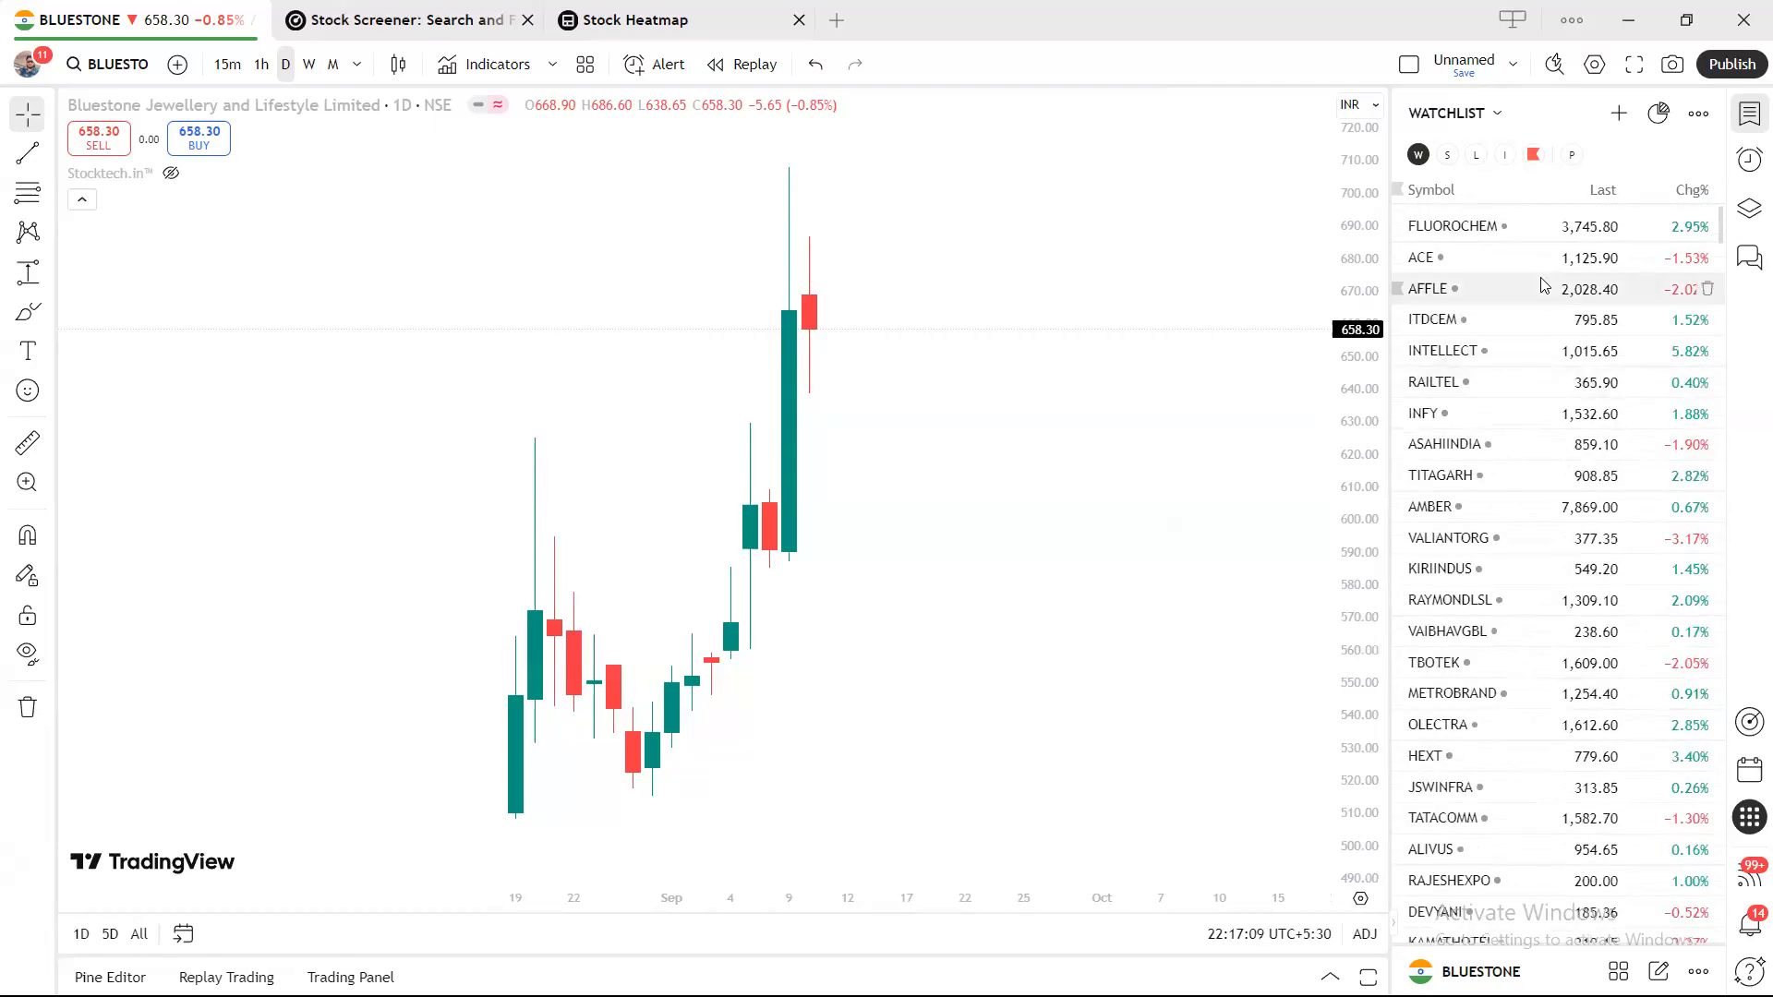
{"action": "left_click", "coordinate": [1699, 115]}
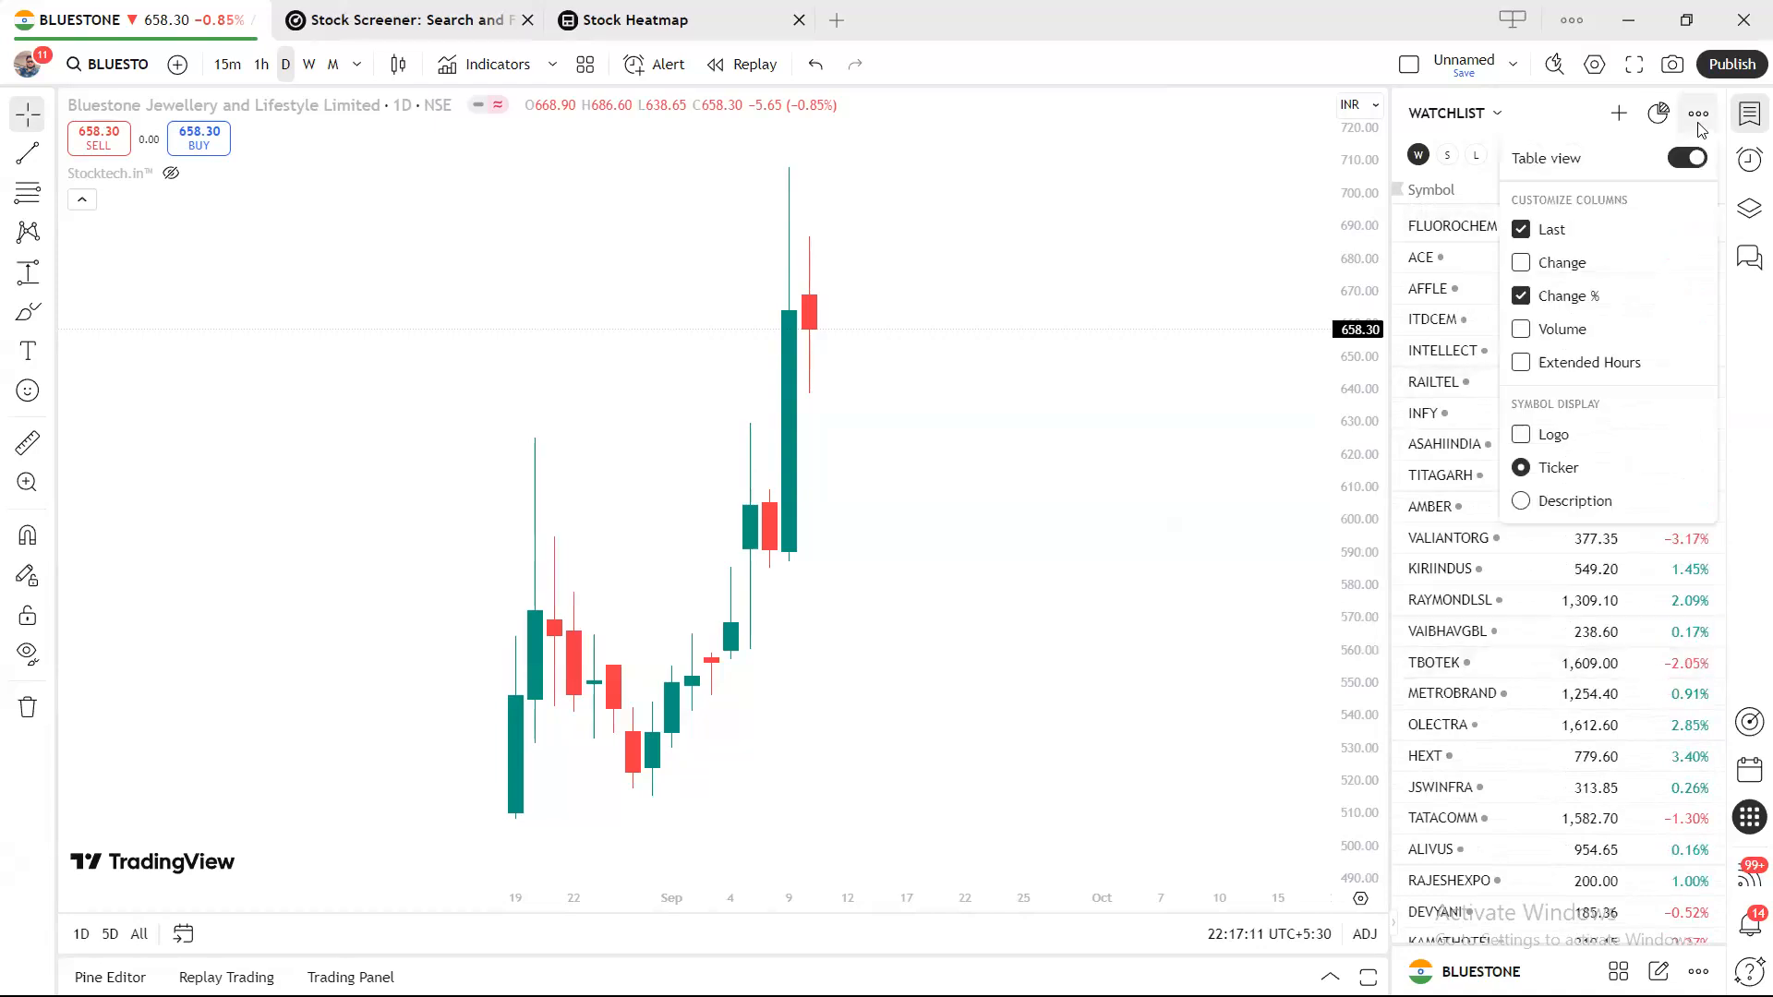
{"action": "left_click", "coordinate": [1274, 256]}
{"action": "scroll", "coordinate": [1549, 426], "scroll_direction": "down", "scroll_amount": 20}
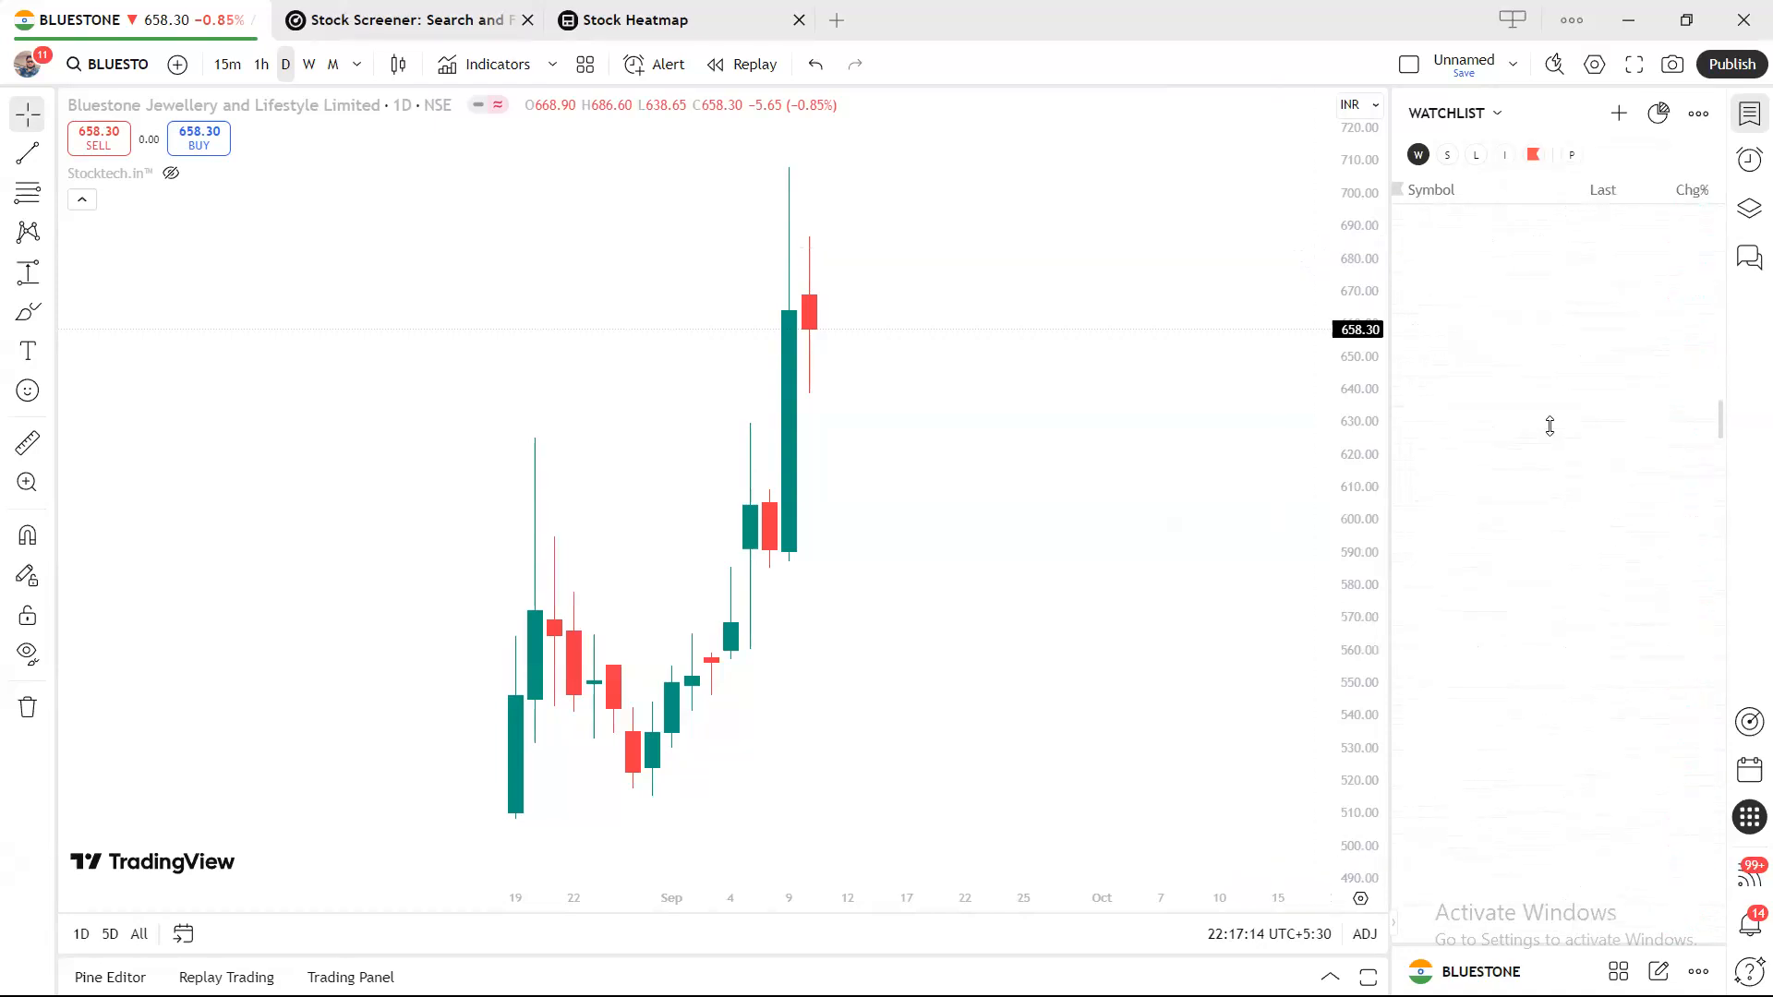
{"action": "scroll", "coordinate": [1543, 508], "scroll_direction": "up", "scroll_amount": 20}
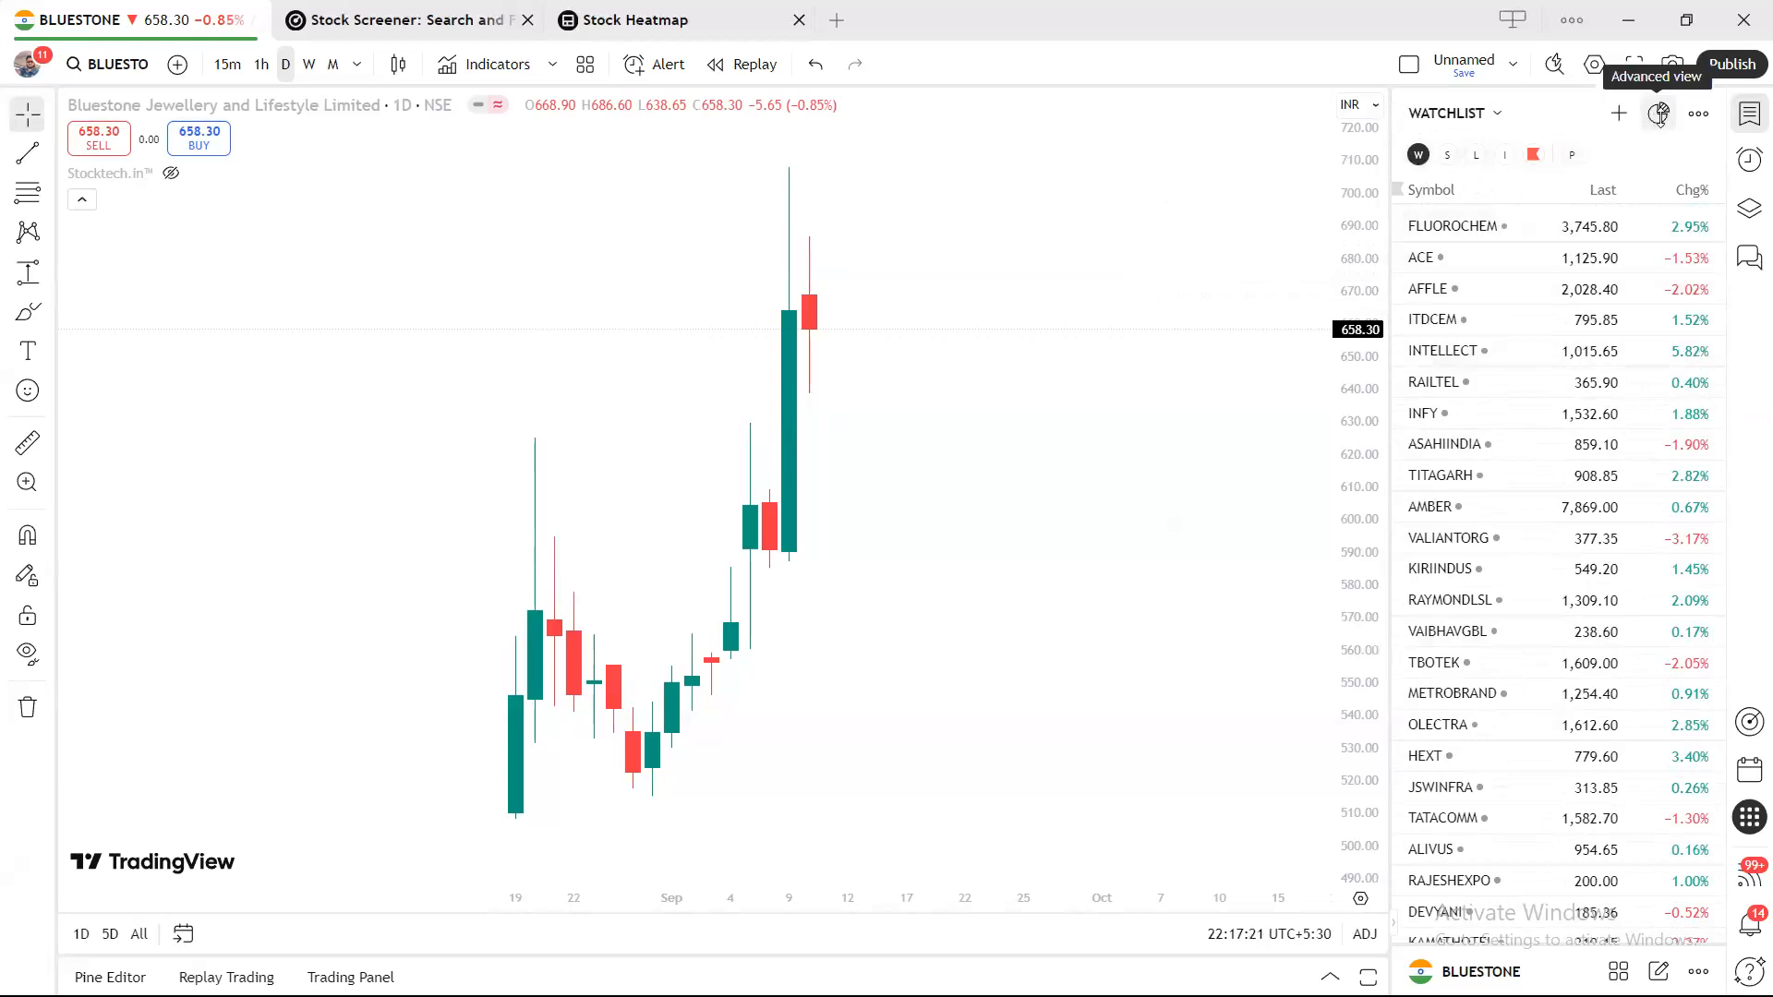
Lower TradingView's app zoom from 90% to 80% via the main menu.
{"action": "left_click", "coordinate": [1585, 28]}
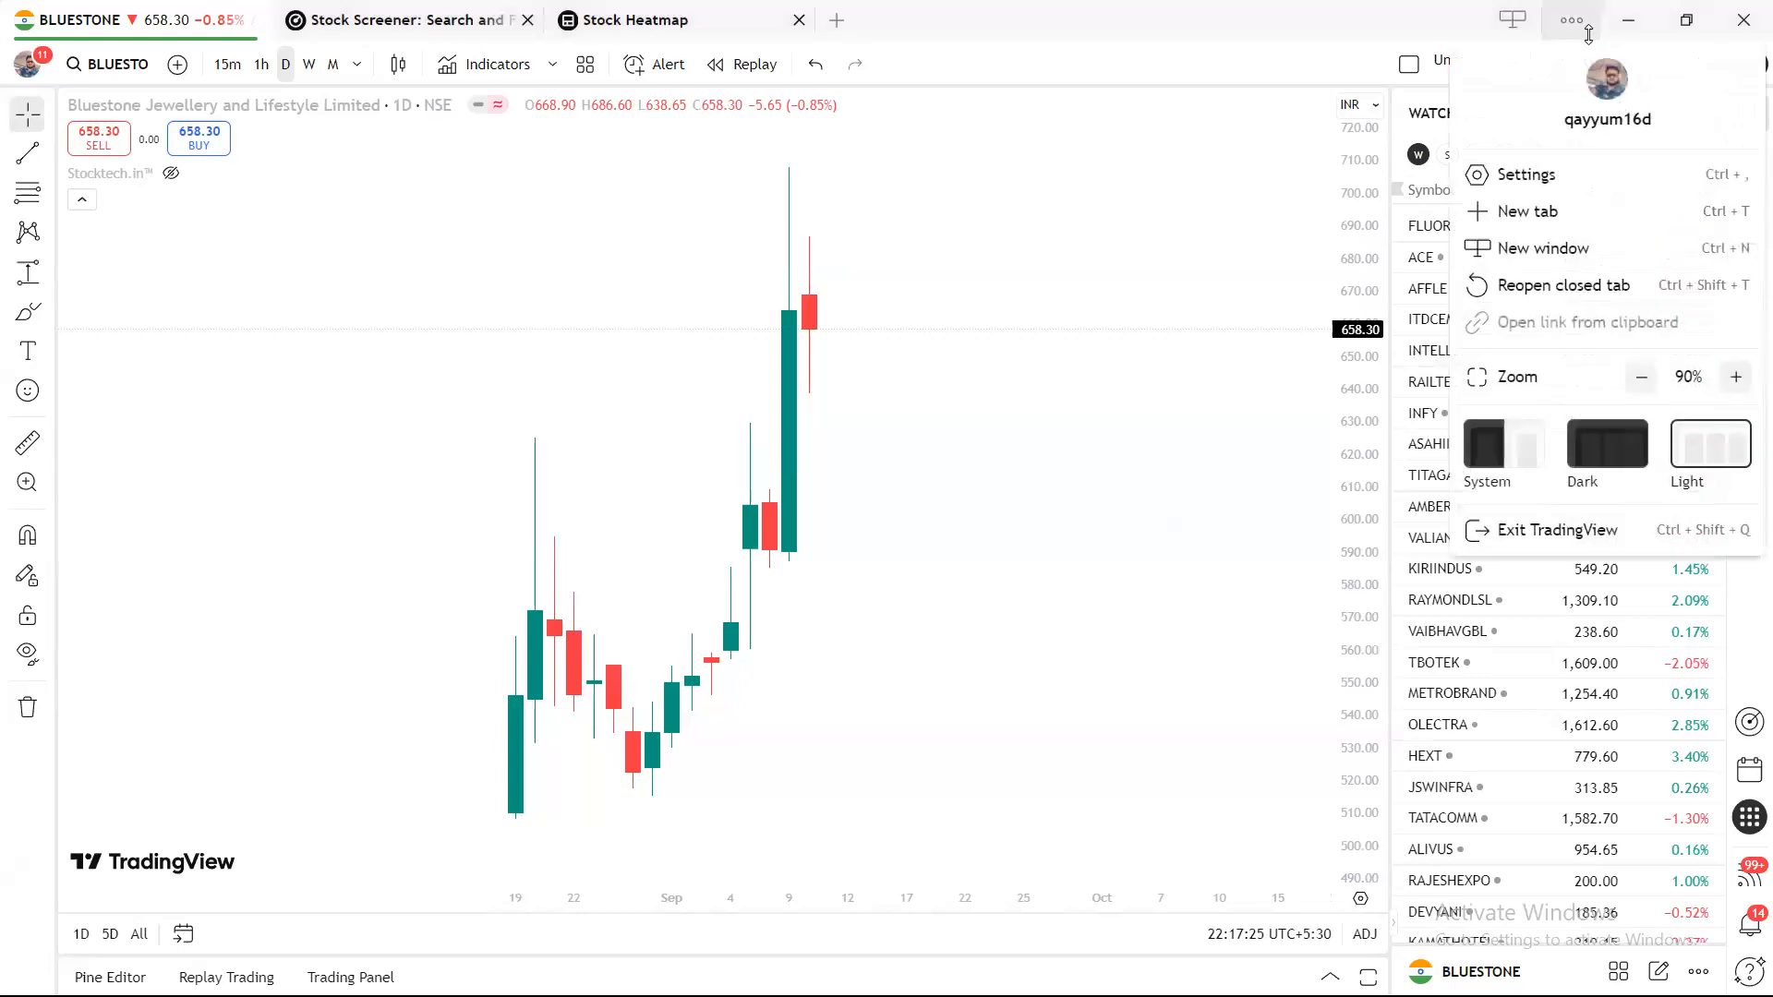
{"action": "left_click", "coordinate": [1645, 384]}
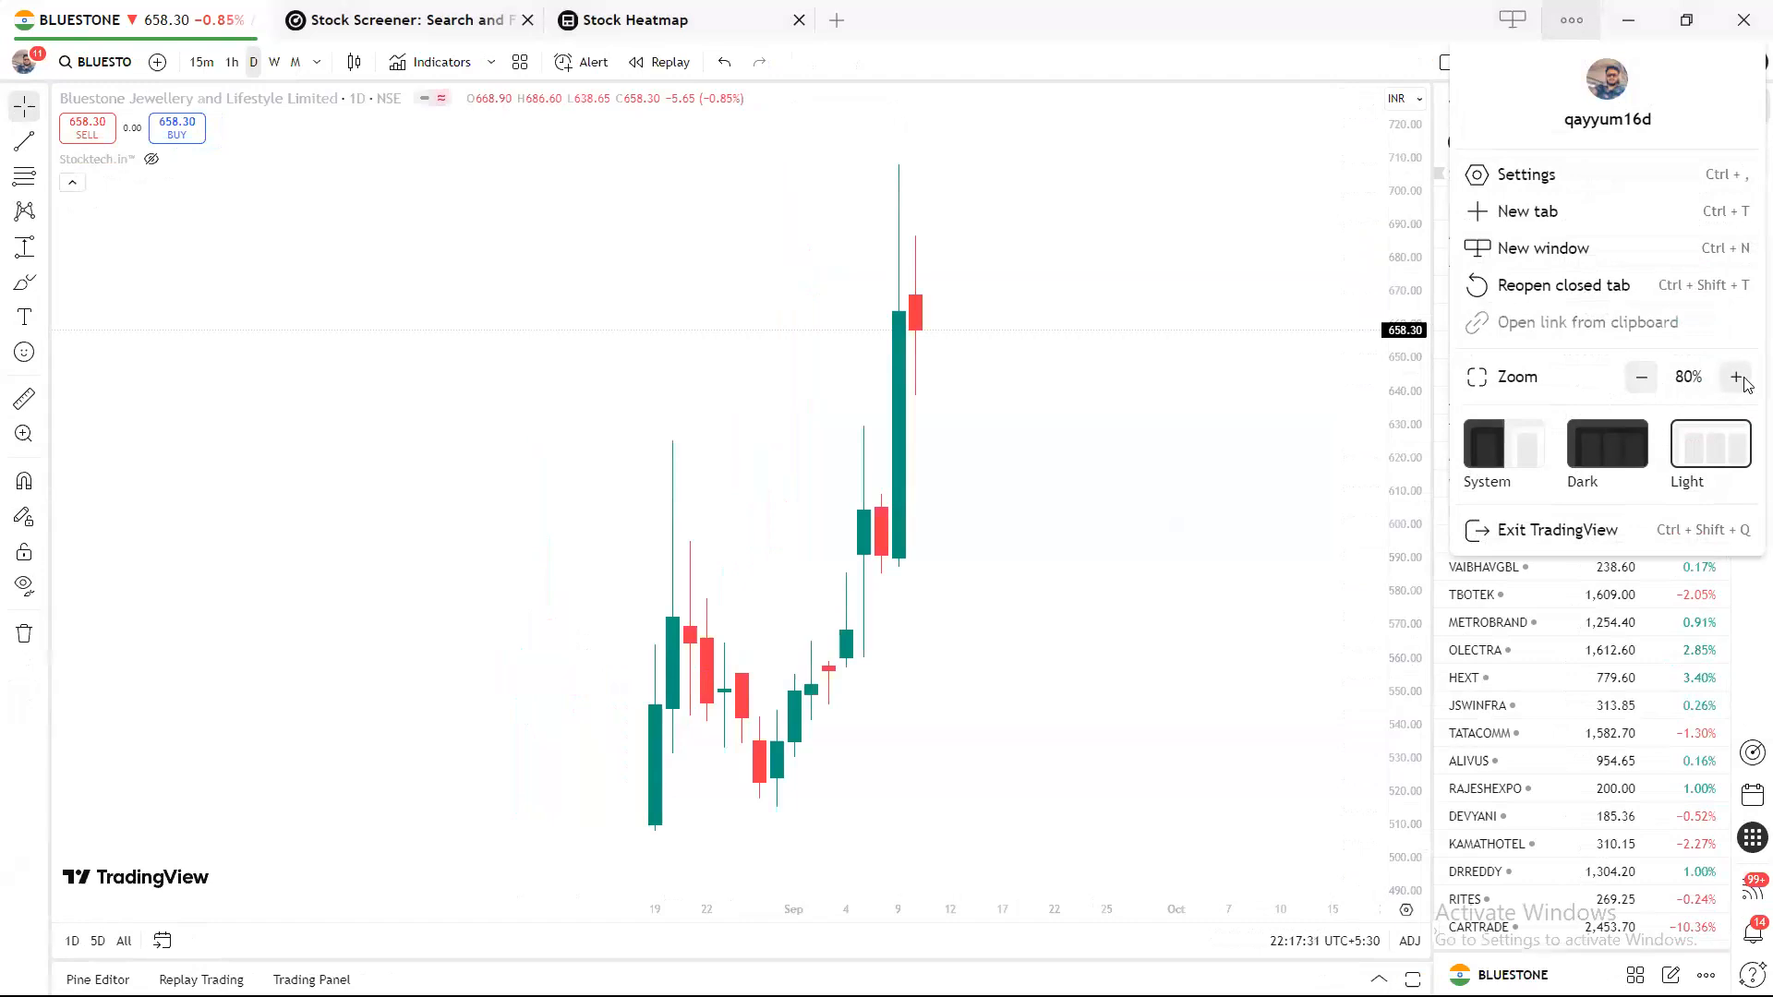
{"action": "left_click", "coordinate": [1298, 296]}
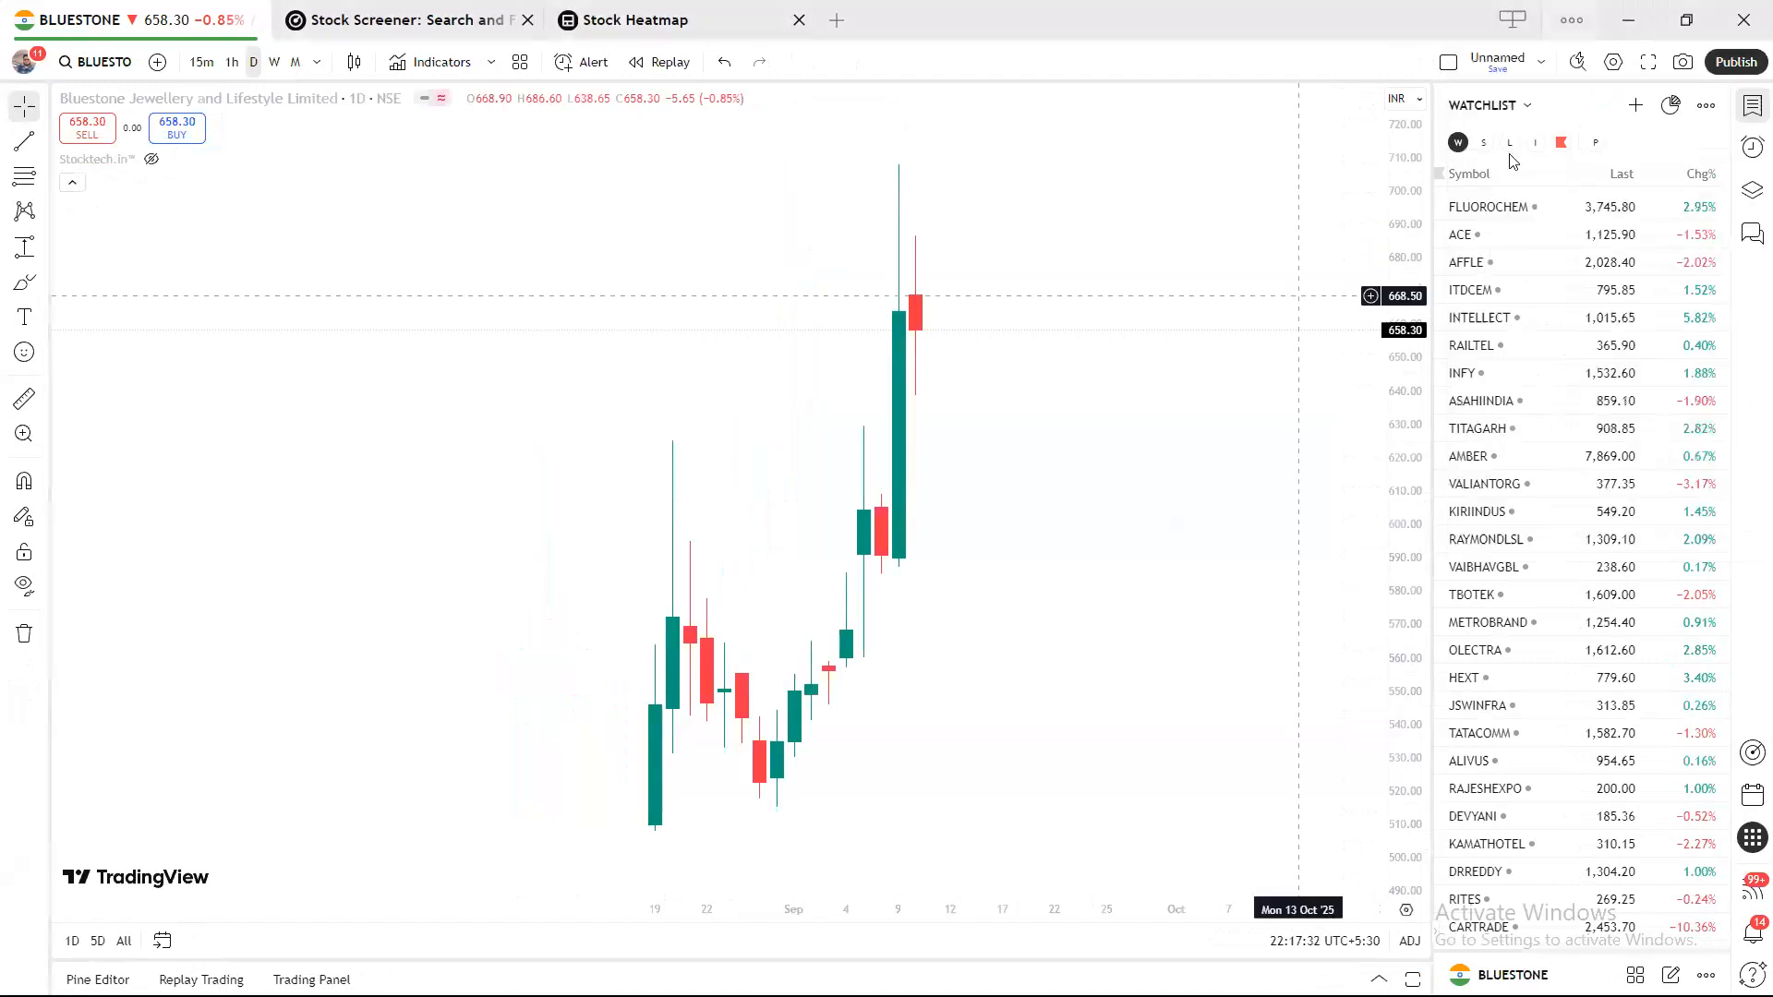
{"action": "left_click", "coordinate": [1571, 19]}
{"action": "left_click", "coordinate": [1251, 380]}
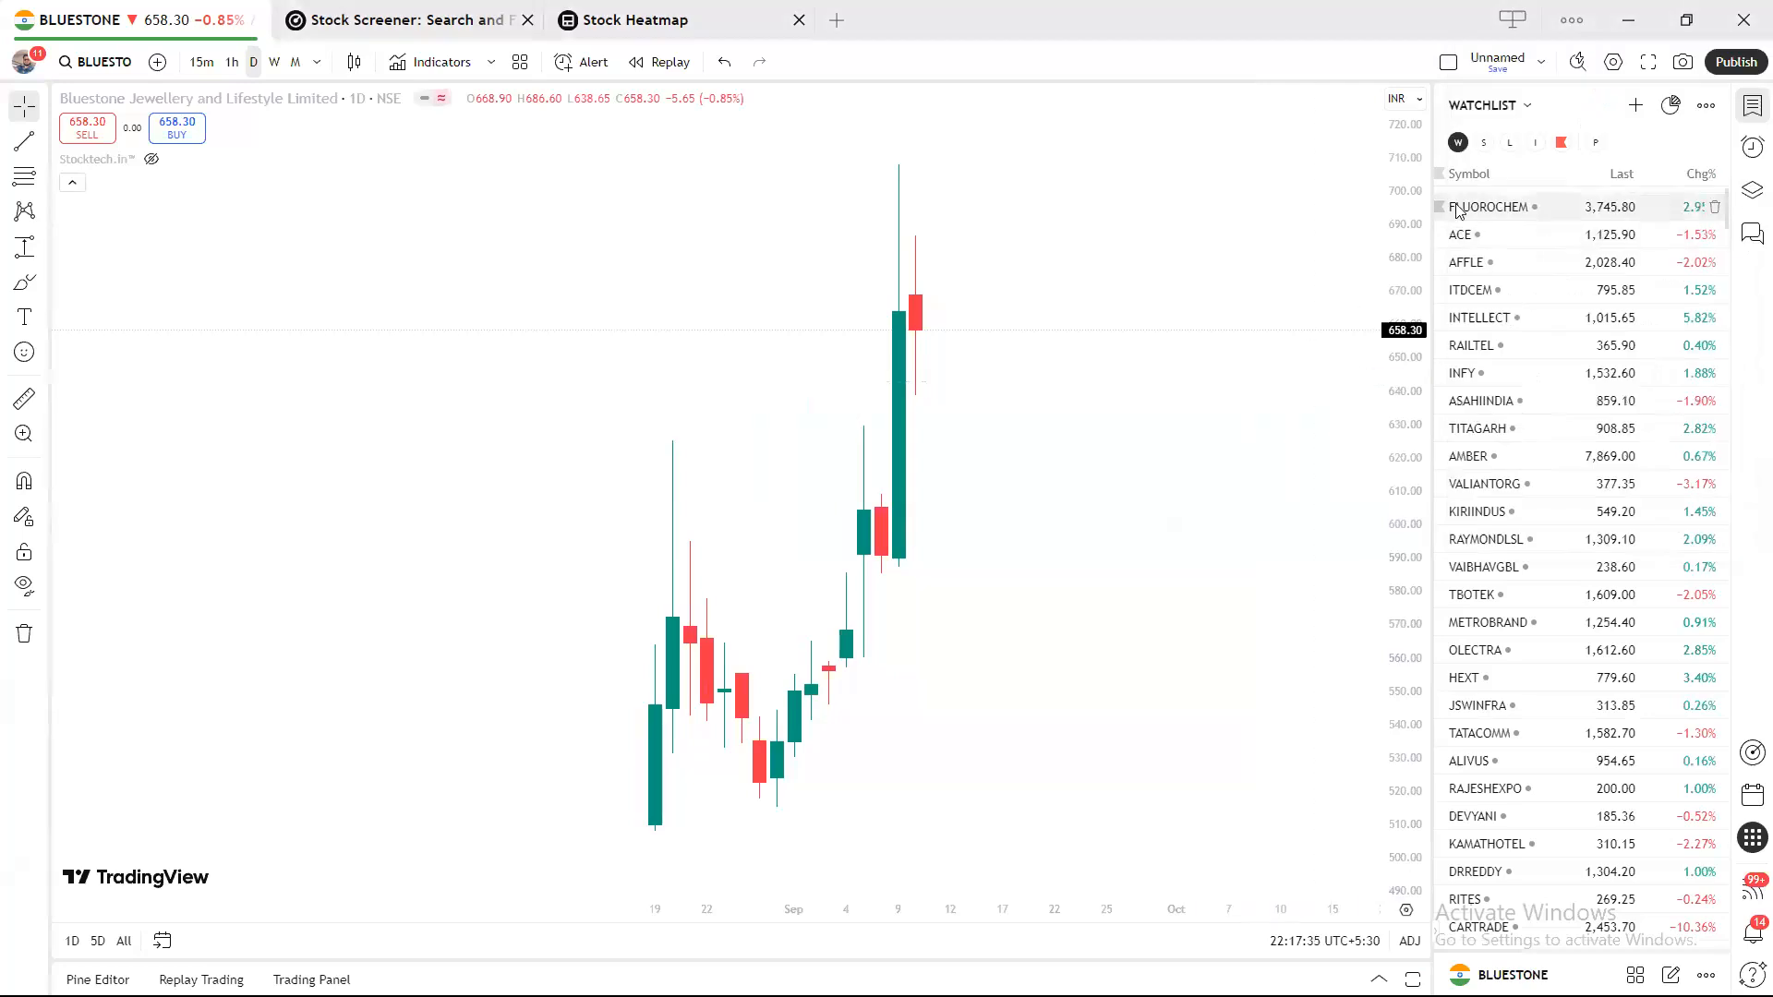
{"action": "left_click", "coordinate": [1529, 110]}
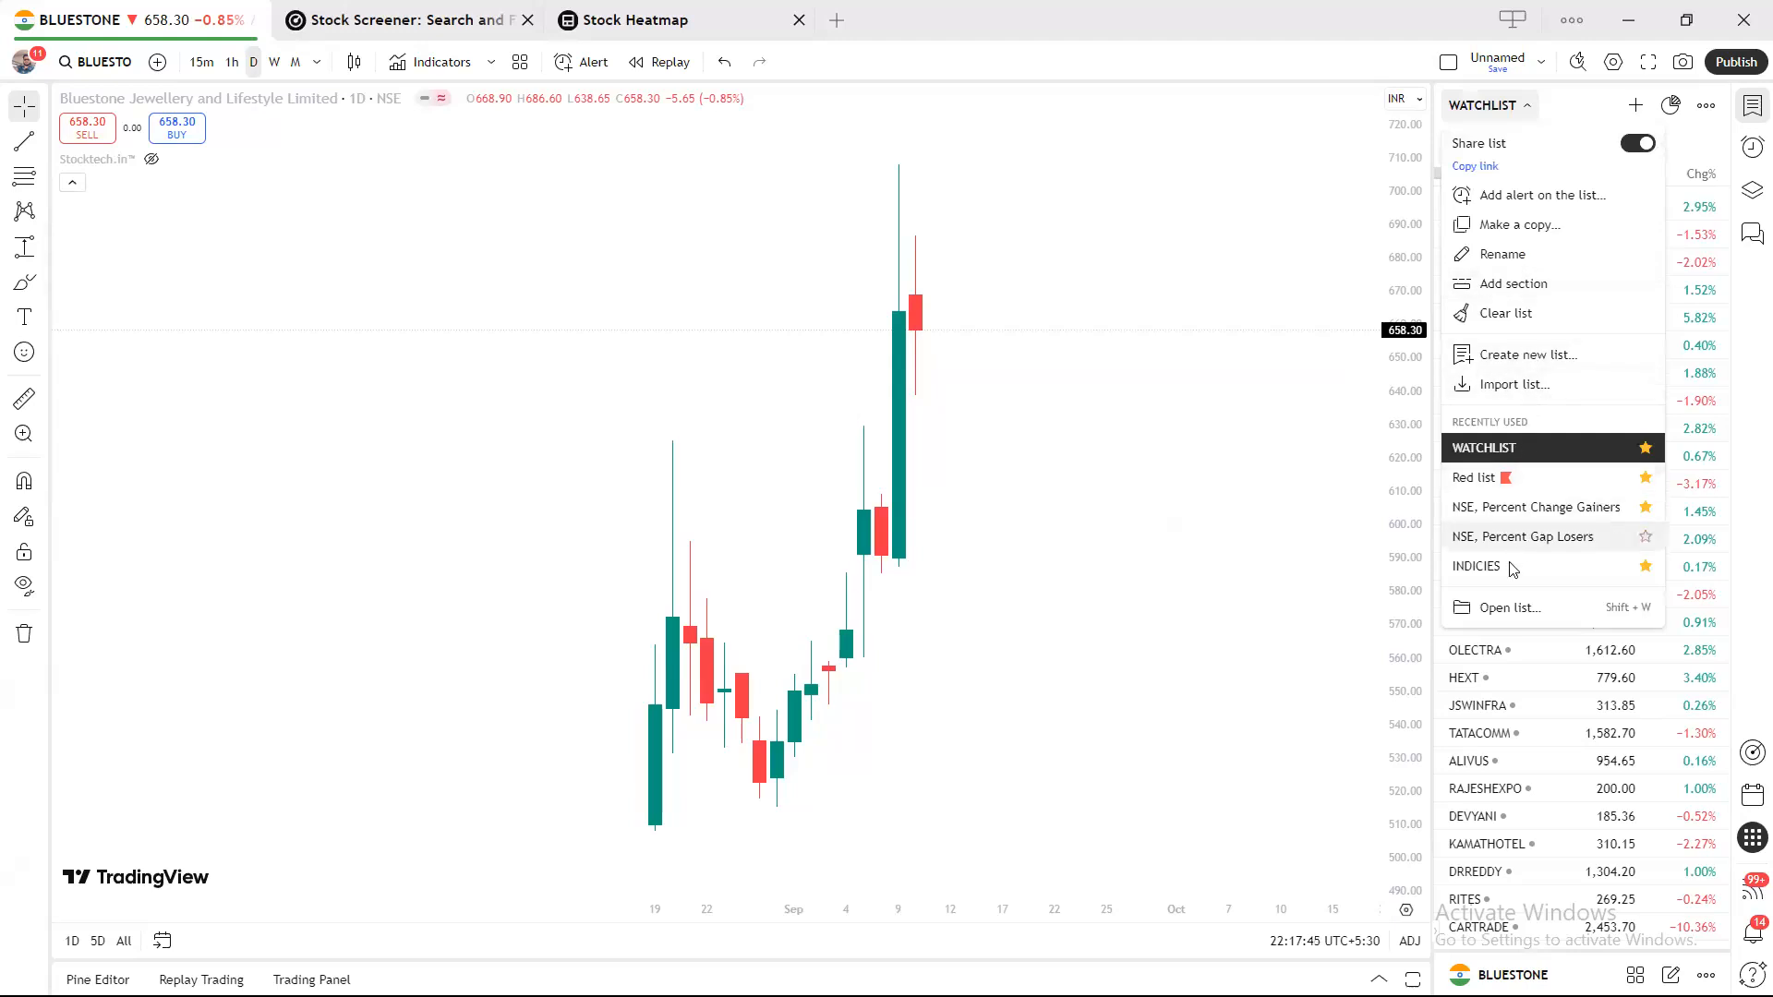
{"action": "left_click", "coordinate": [1503, 608]}
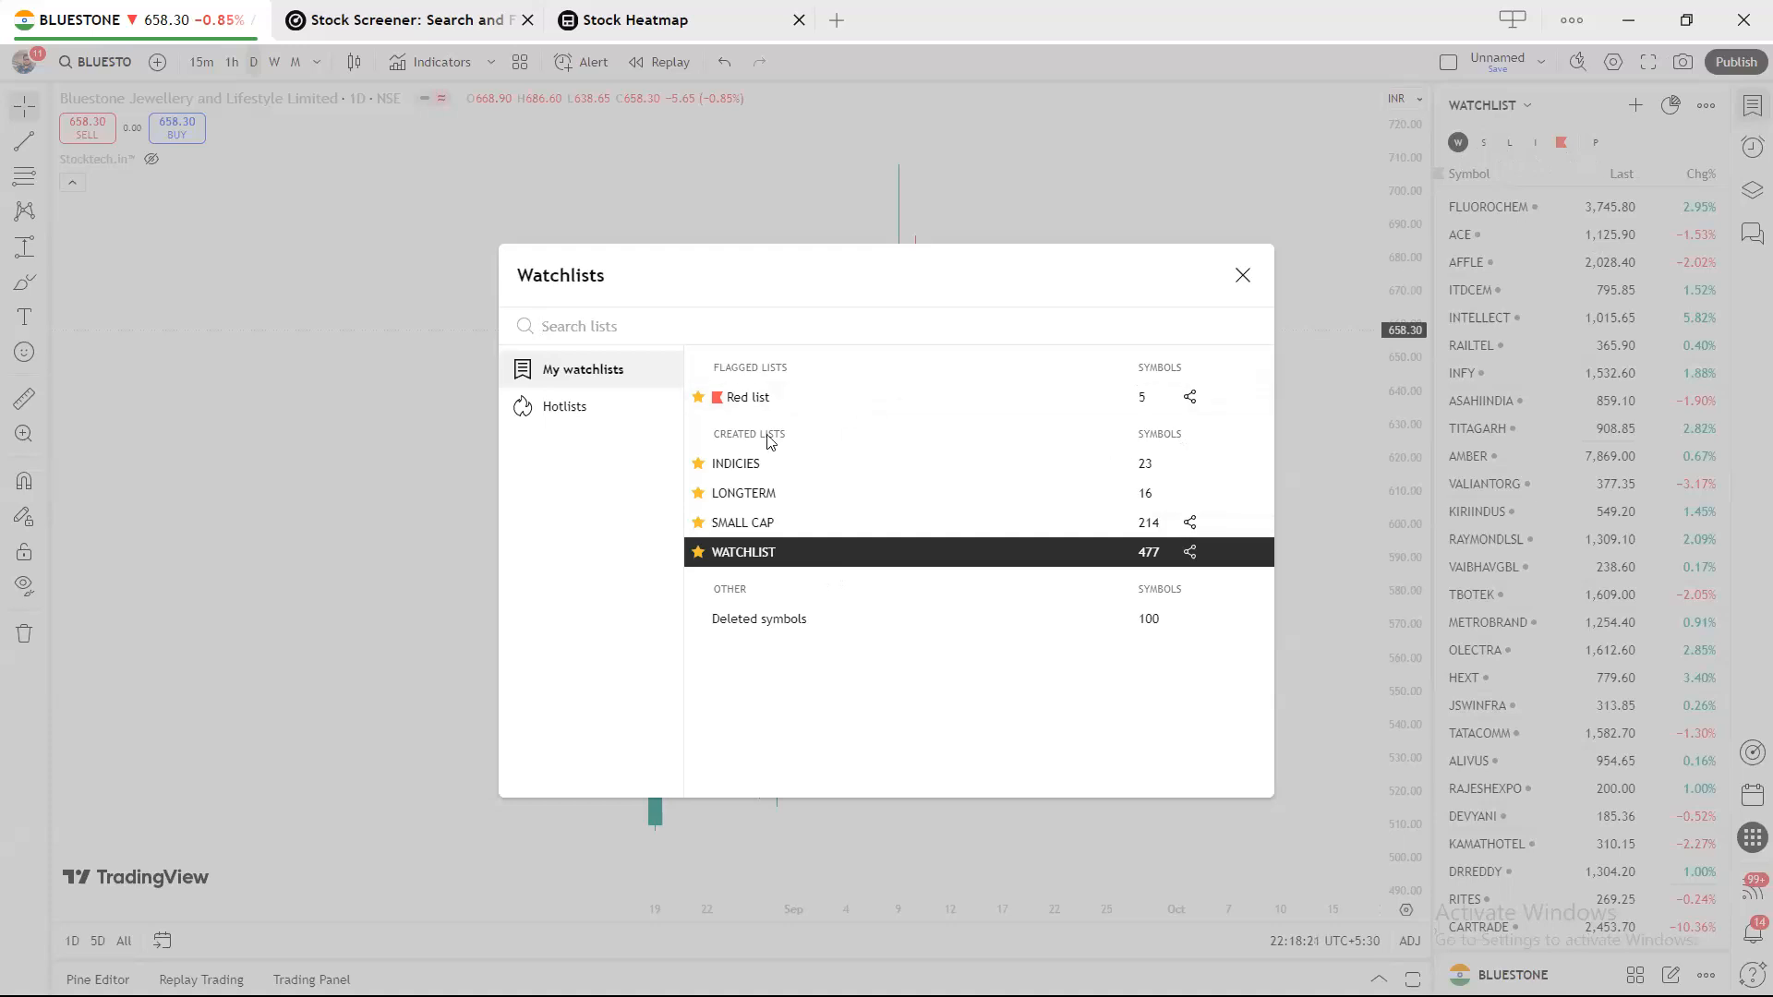
{"action": "left_click", "coordinate": [697, 397]}
{"action": "left_click", "coordinate": [698, 397]}
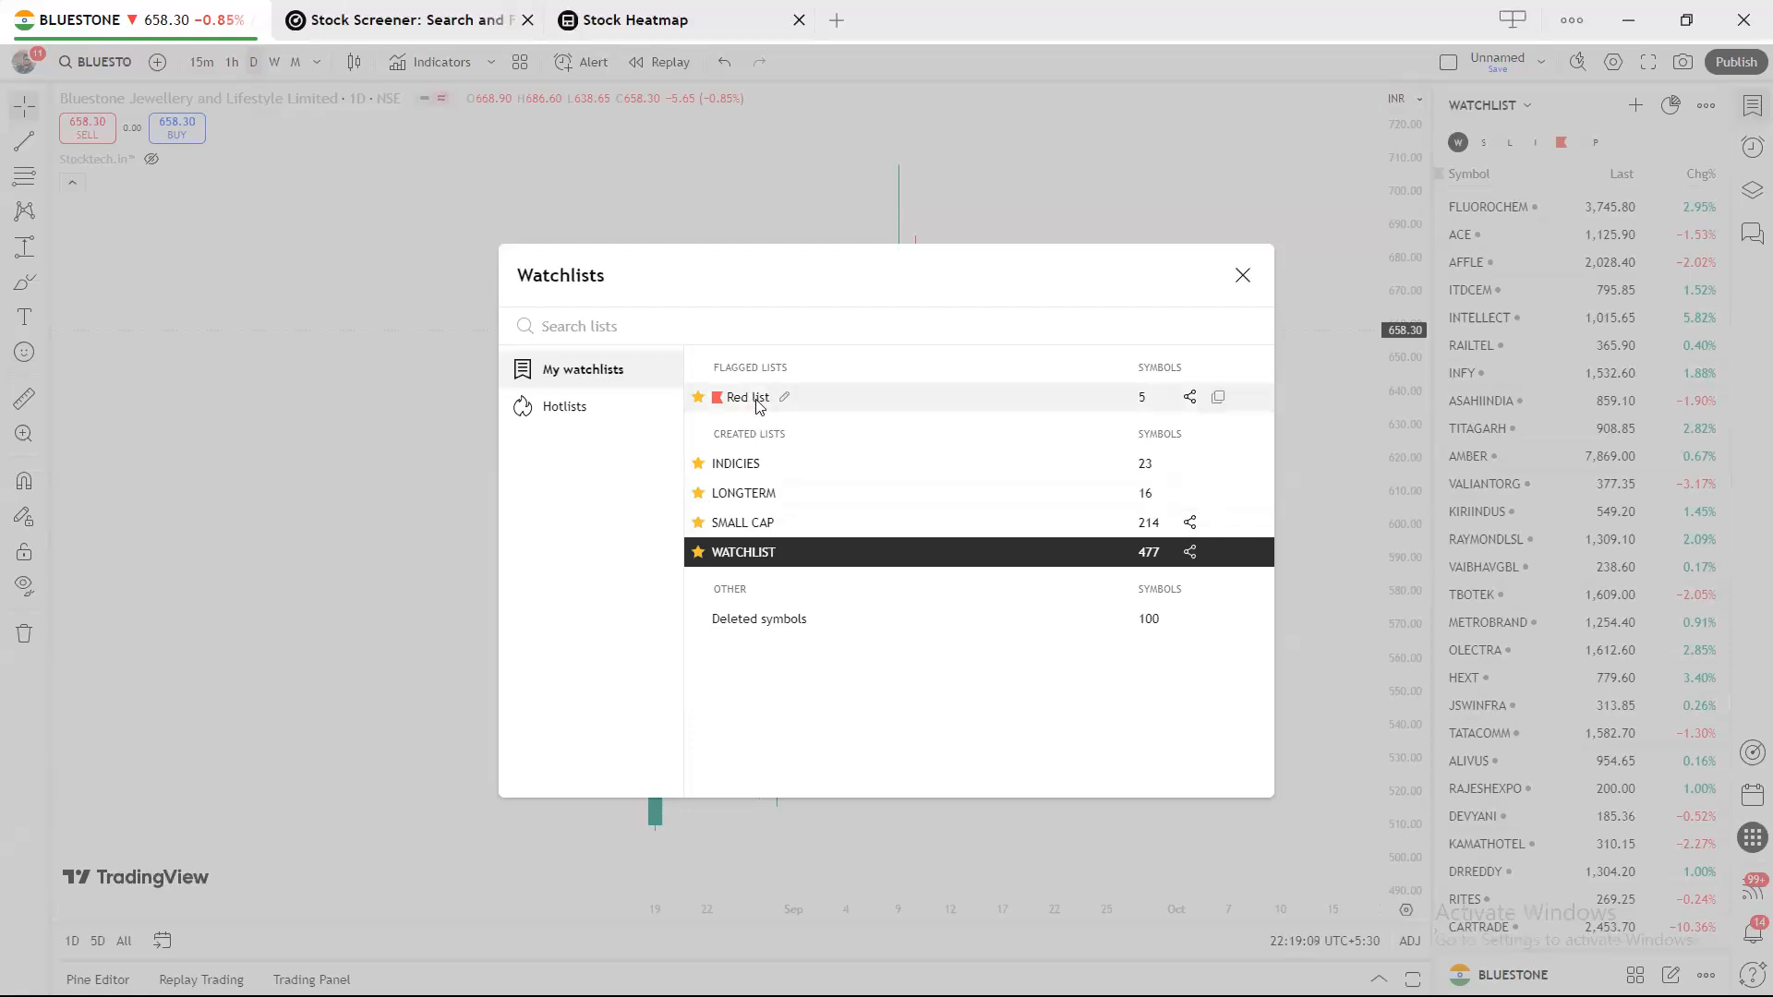
{"action": "left_click", "coordinate": [663, 424]}
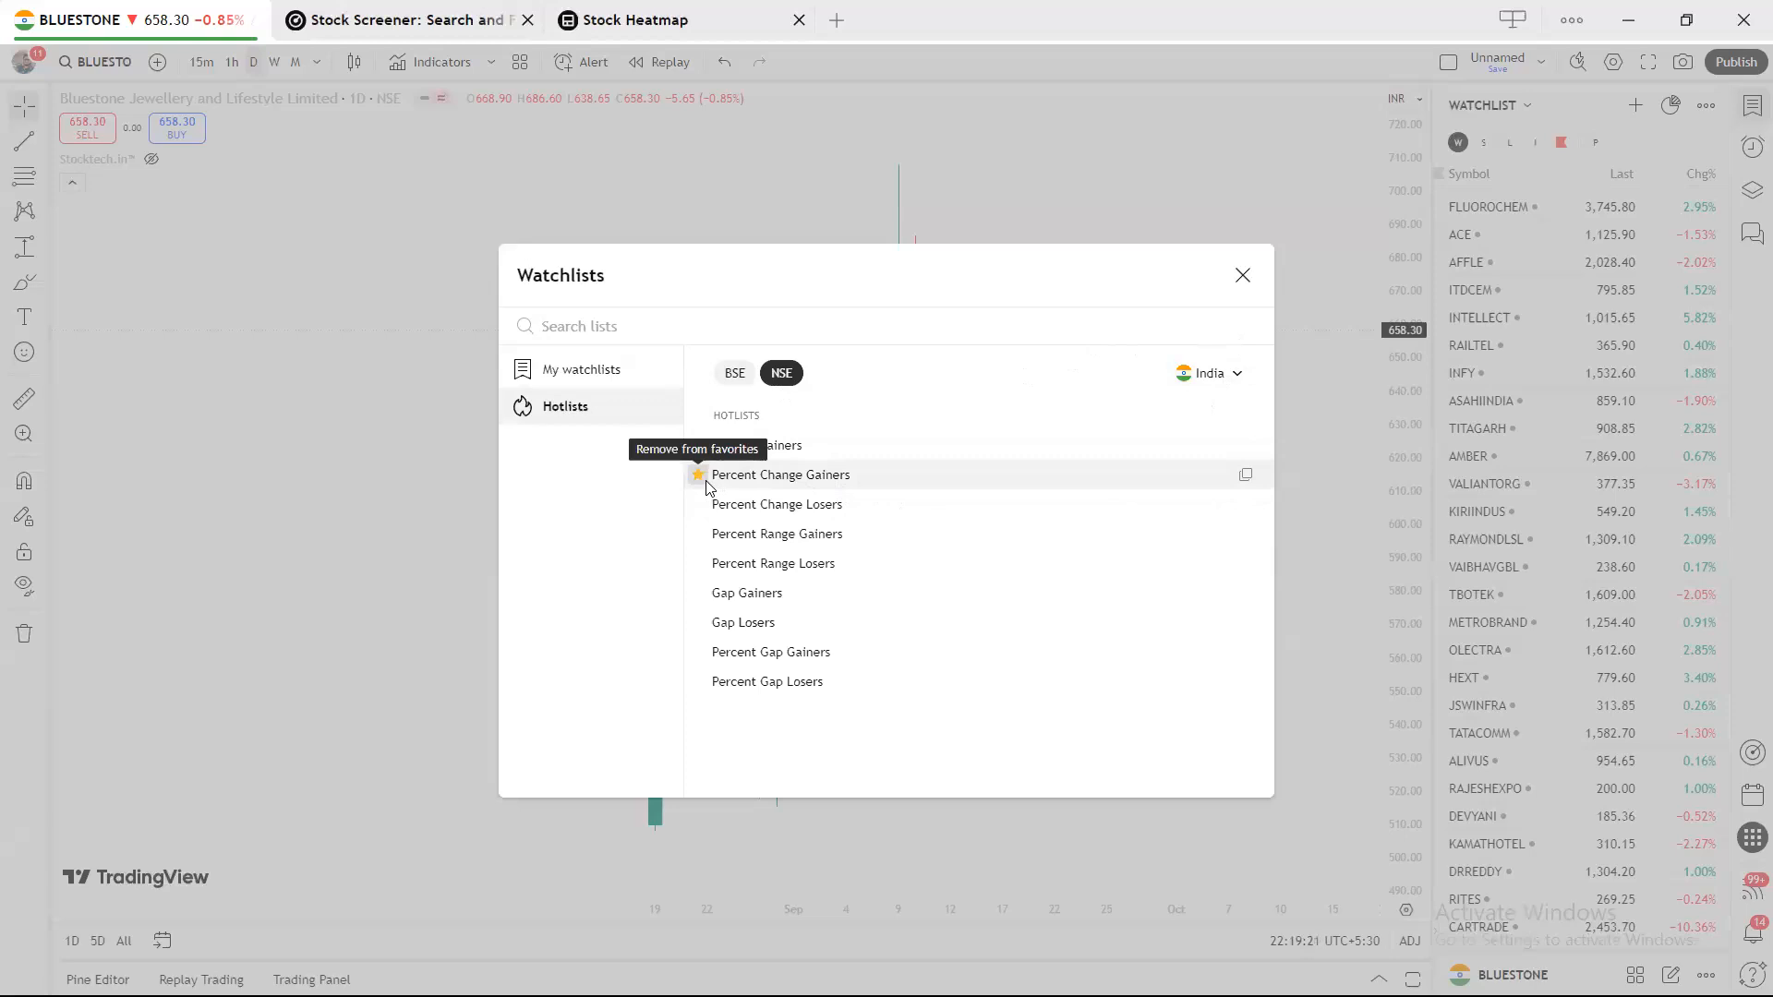
{"action": "left_click", "coordinate": [1243, 276]}
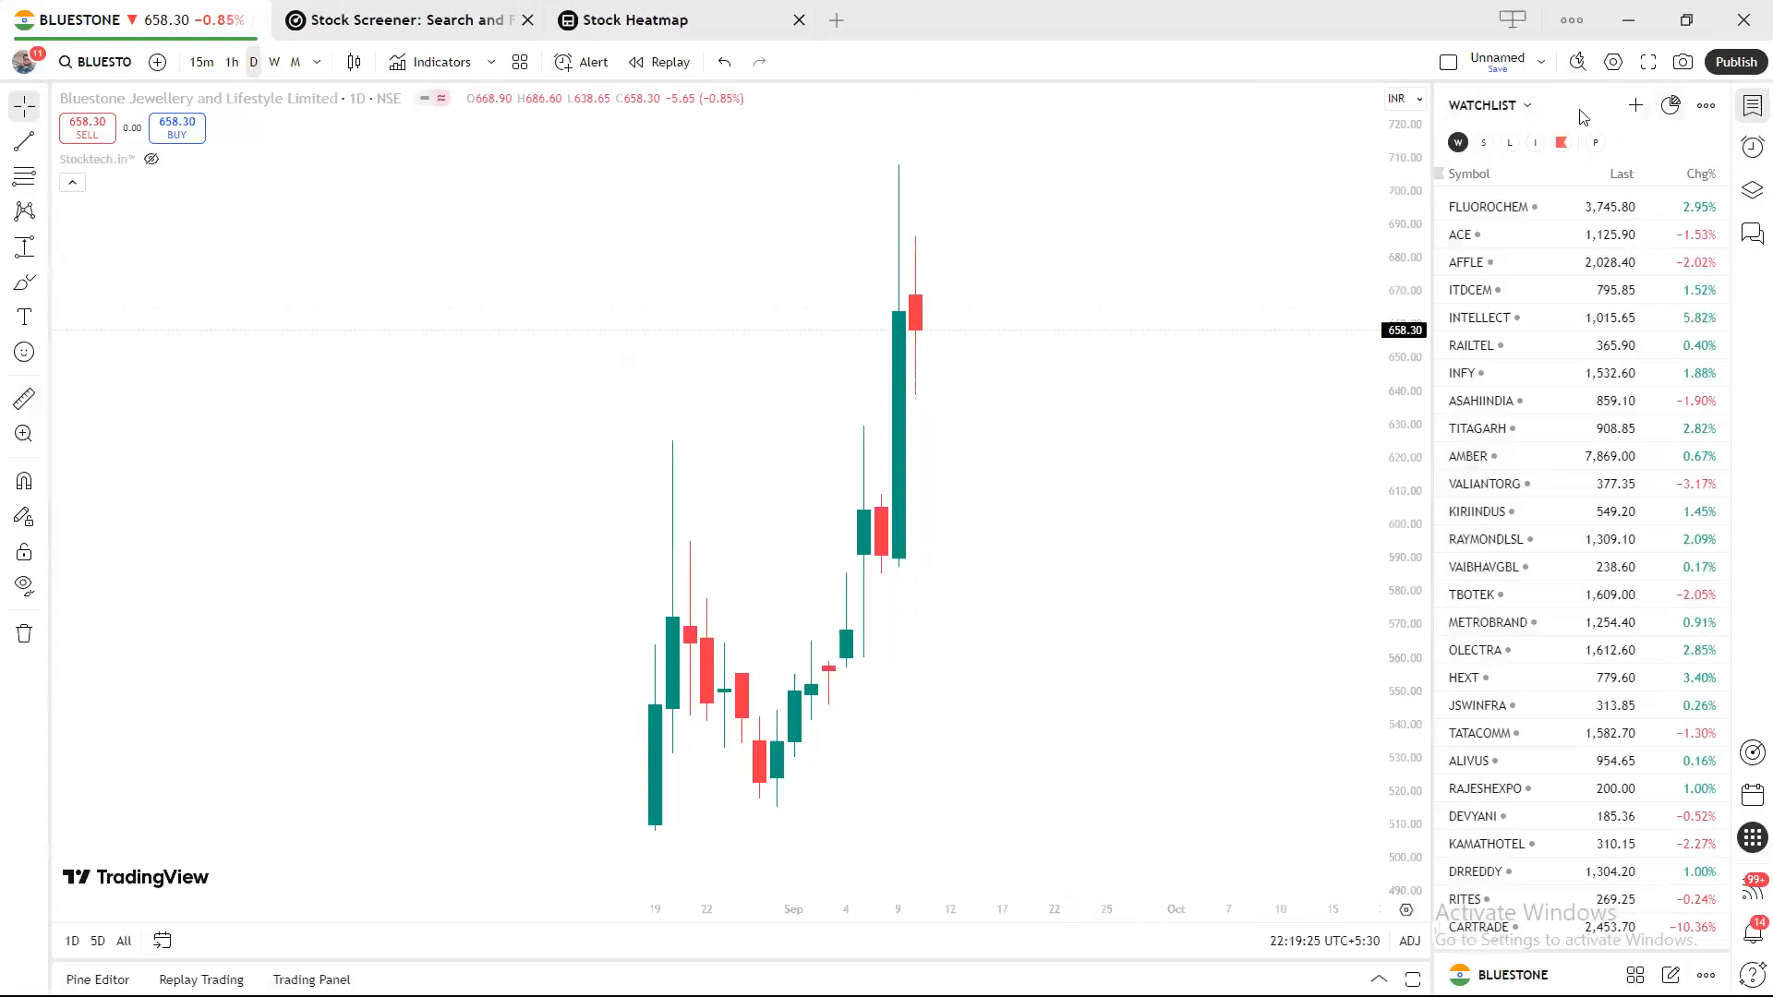
Remove SMALL CAP, LONGTERM and INDICIES from the favourite watchlists.
{"action": "left_click", "coordinate": [1524, 111]}
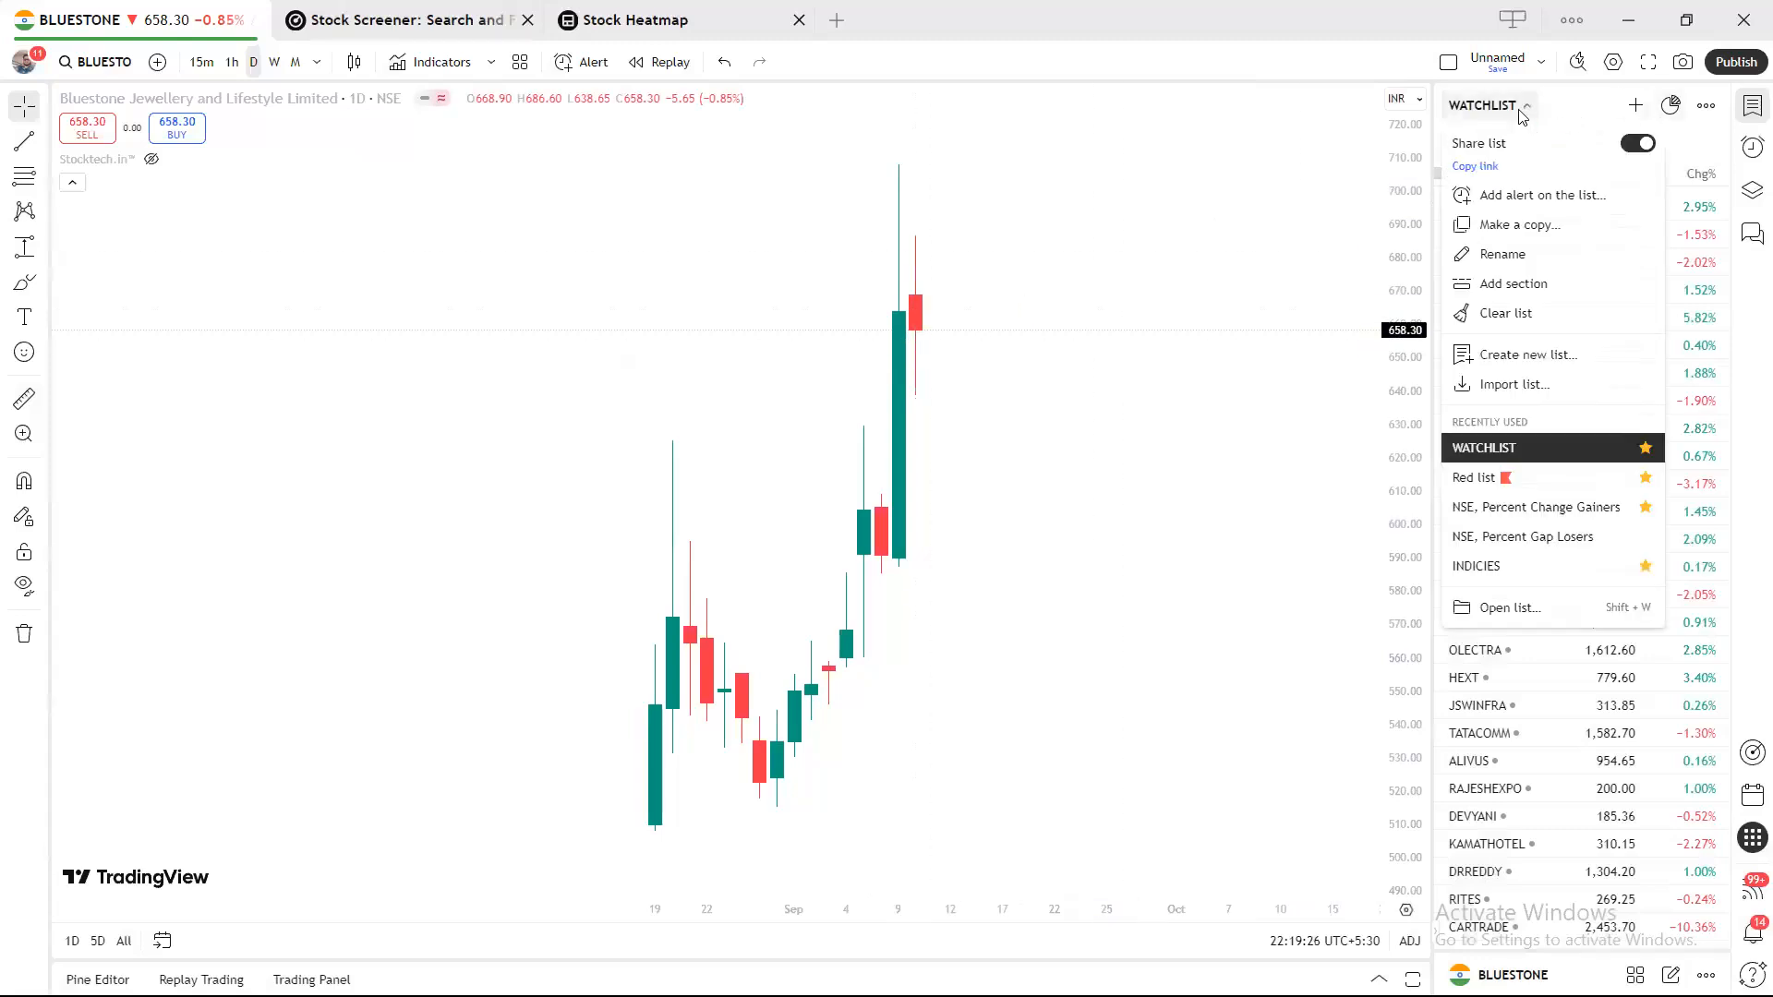
{"action": "left_click", "coordinate": [1518, 609]}
{"action": "left_click", "coordinate": [699, 523]}
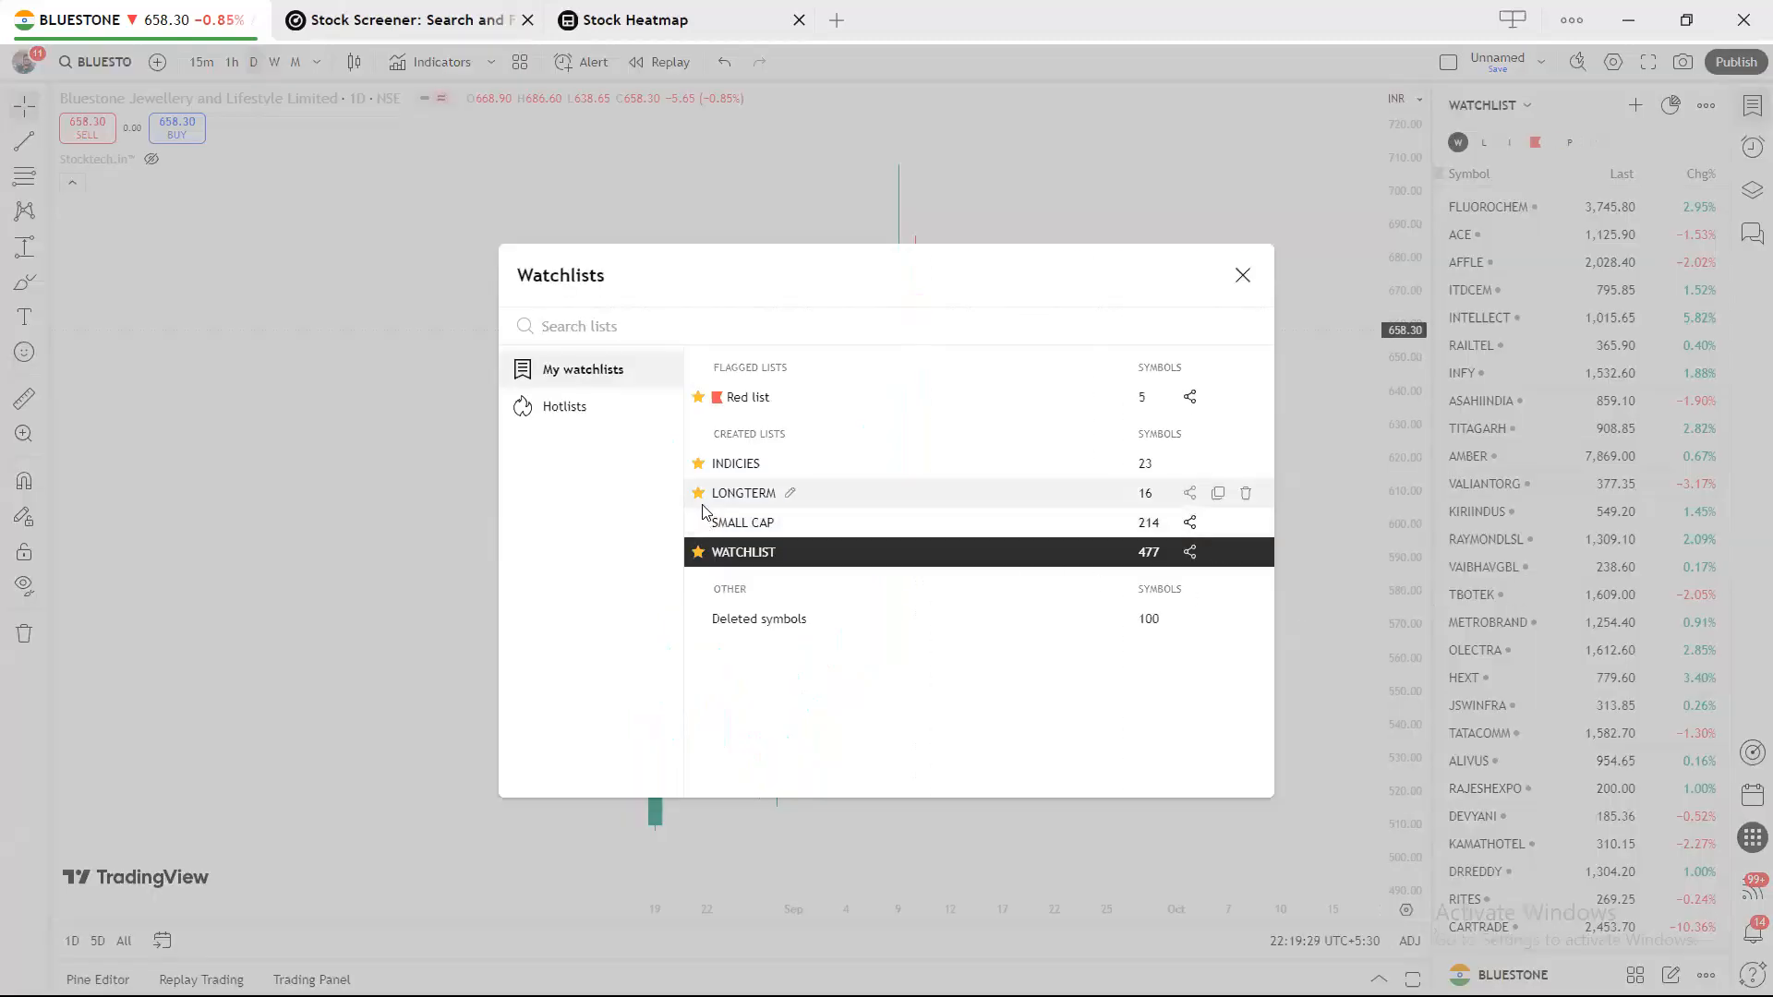
{"action": "left_click", "coordinate": [699, 493]}
{"action": "left_click", "coordinate": [699, 463]}
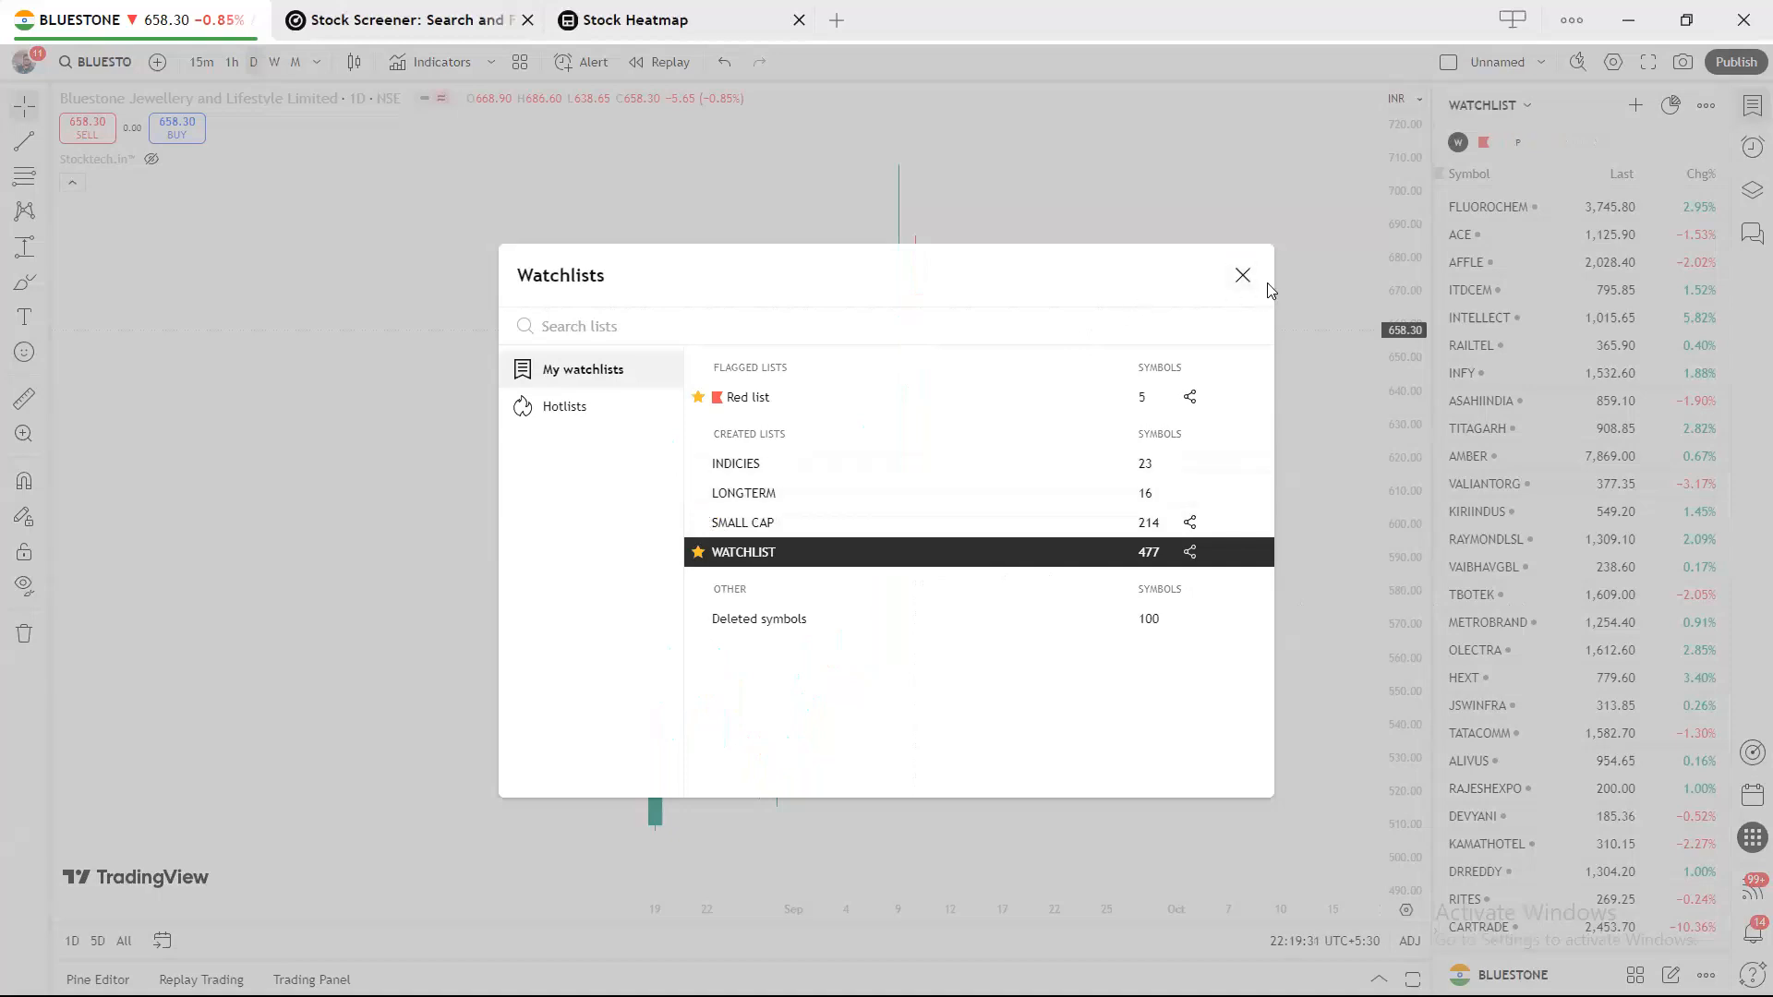
{"action": "left_click", "coordinate": [1243, 275]}
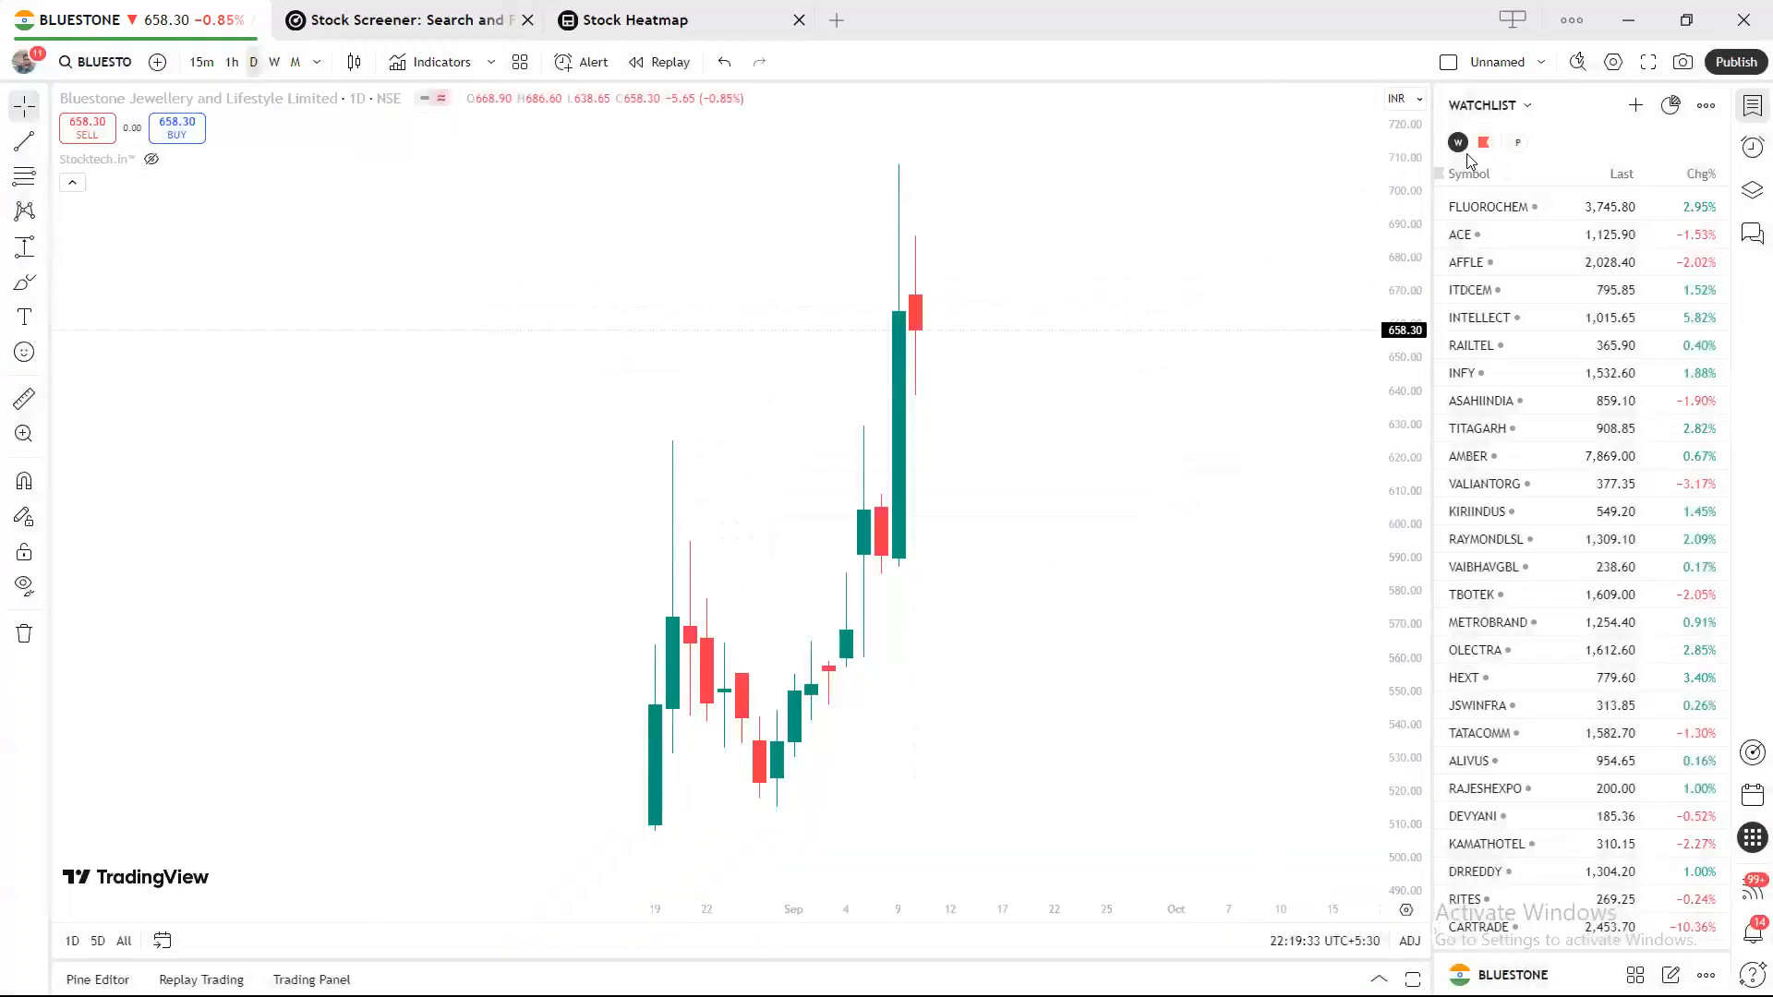
Recheck the watchlists overview, then close the list menu to show WATCHLIST again.
{"action": "left_click", "coordinate": [1487, 105]}
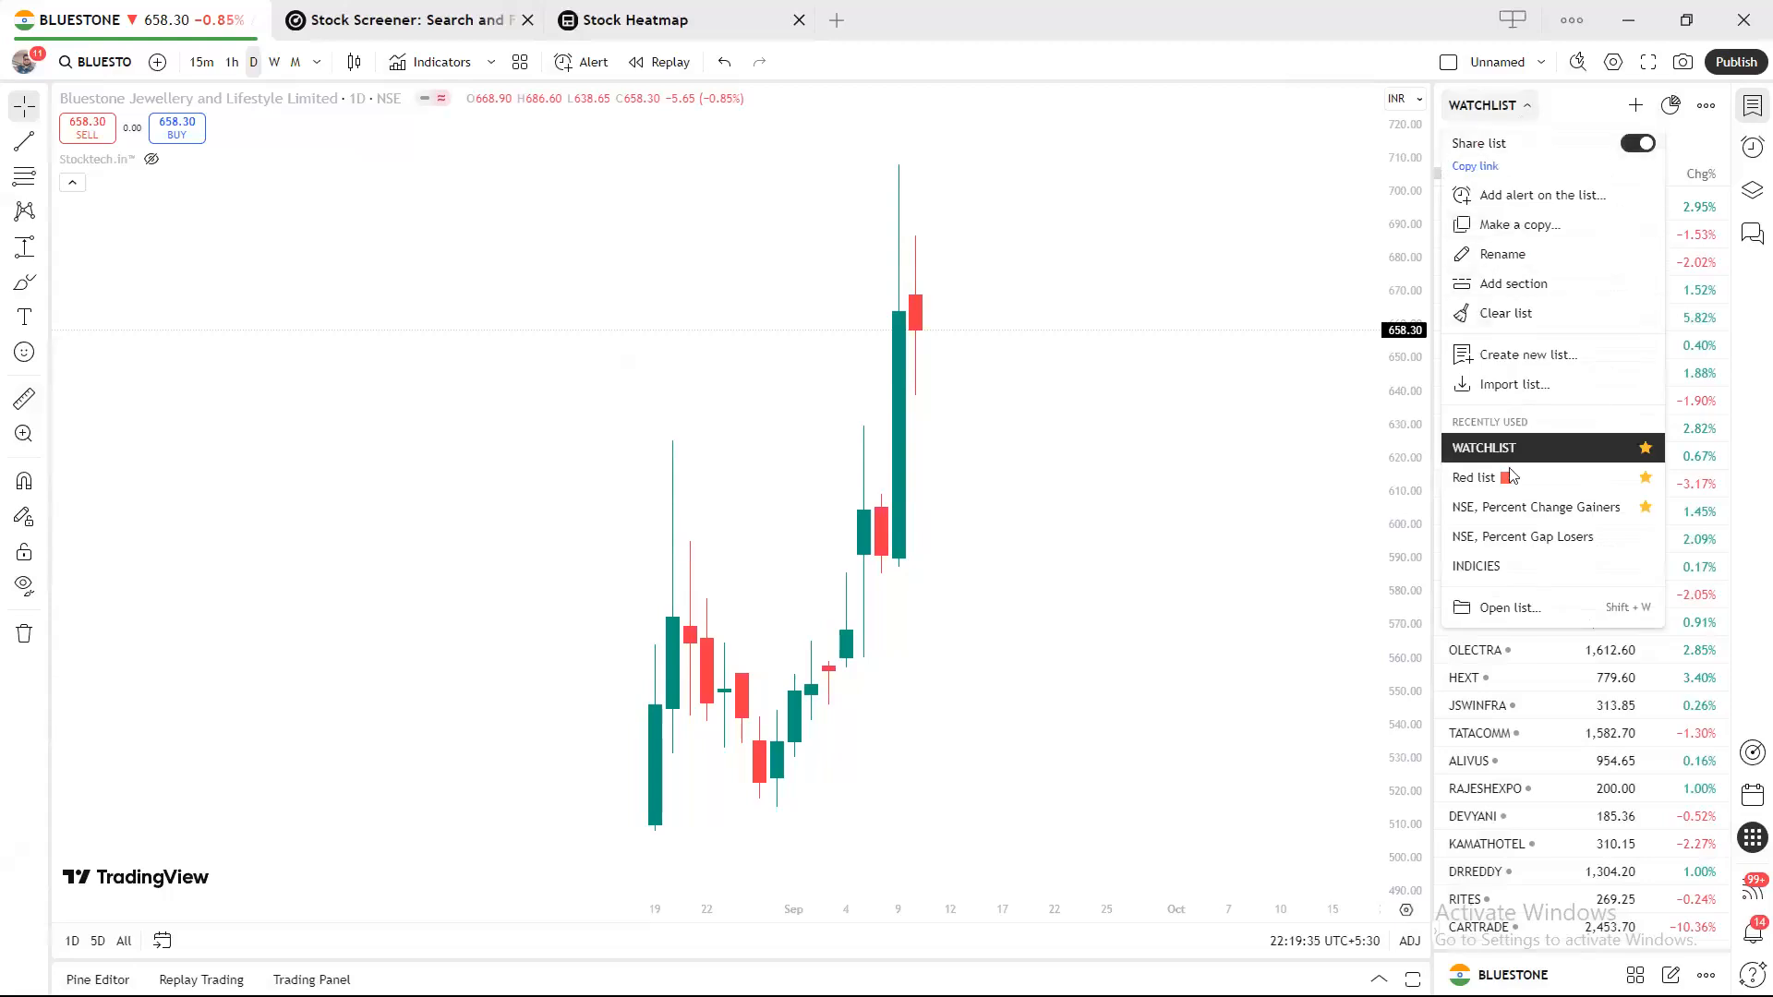
{"action": "left_click", "coordinate": [1527, 610]}
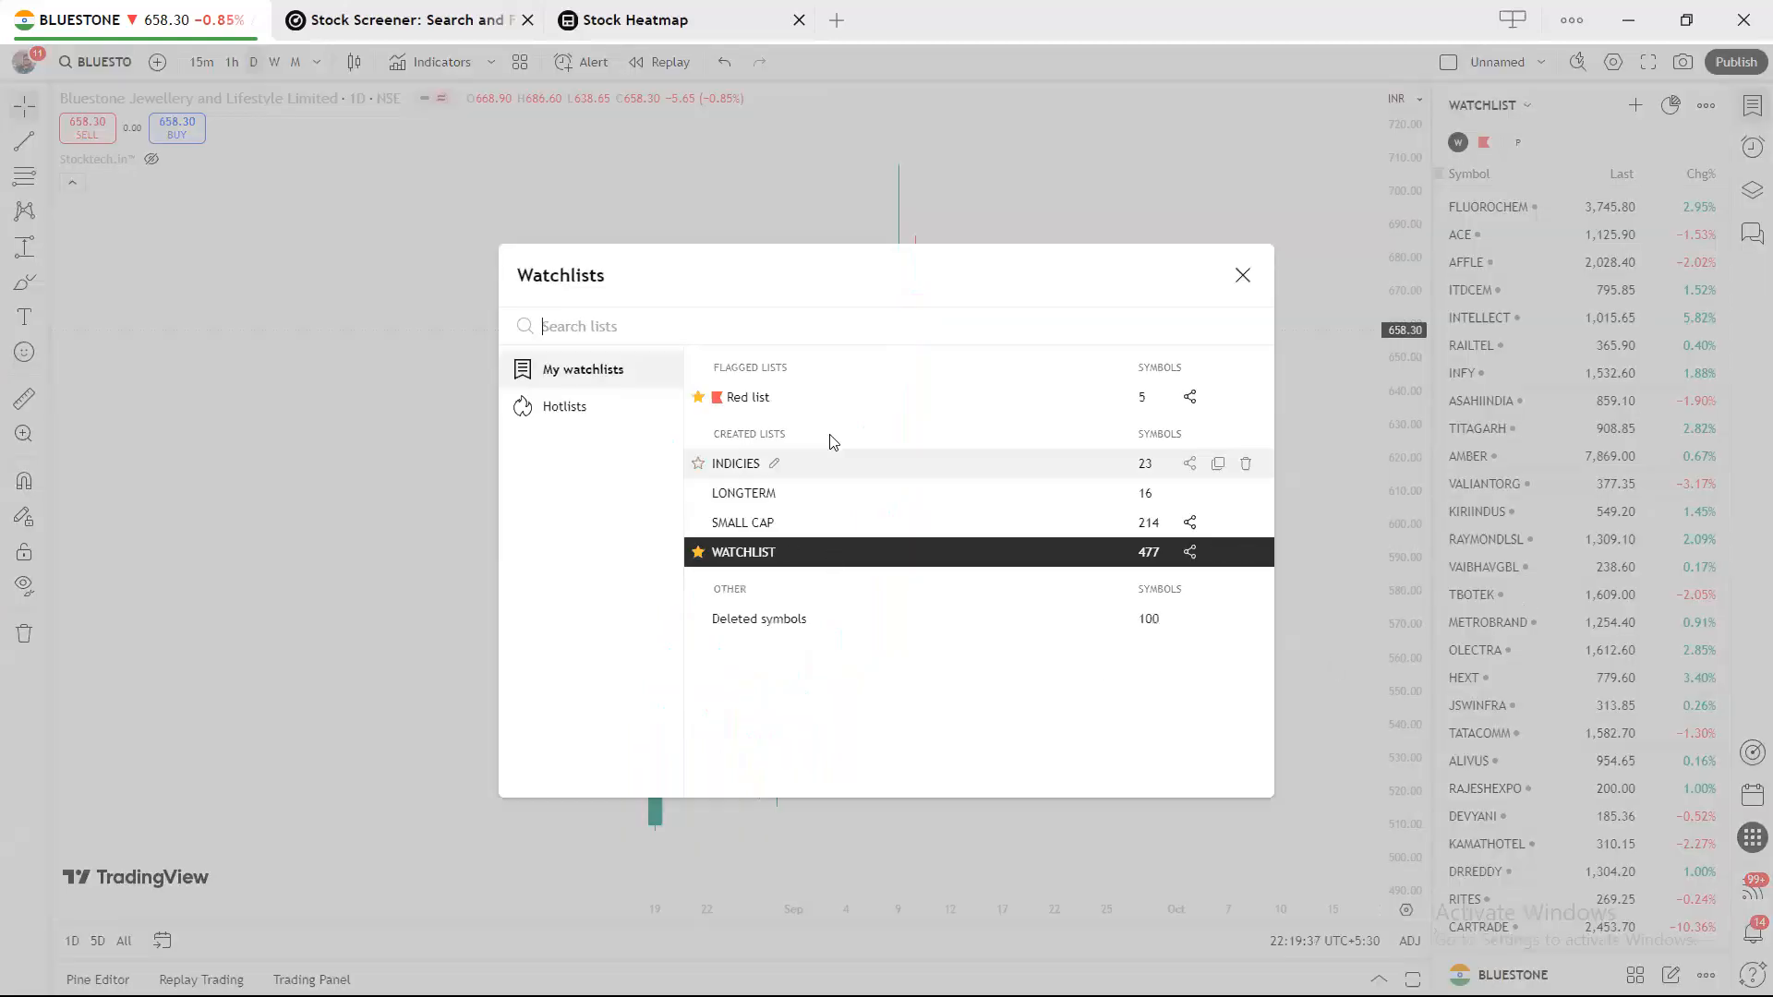
{"action": "left_click", "coordinate": [1243, 275]}
{"action": "left_click", "coordinate": [1706, 108]}
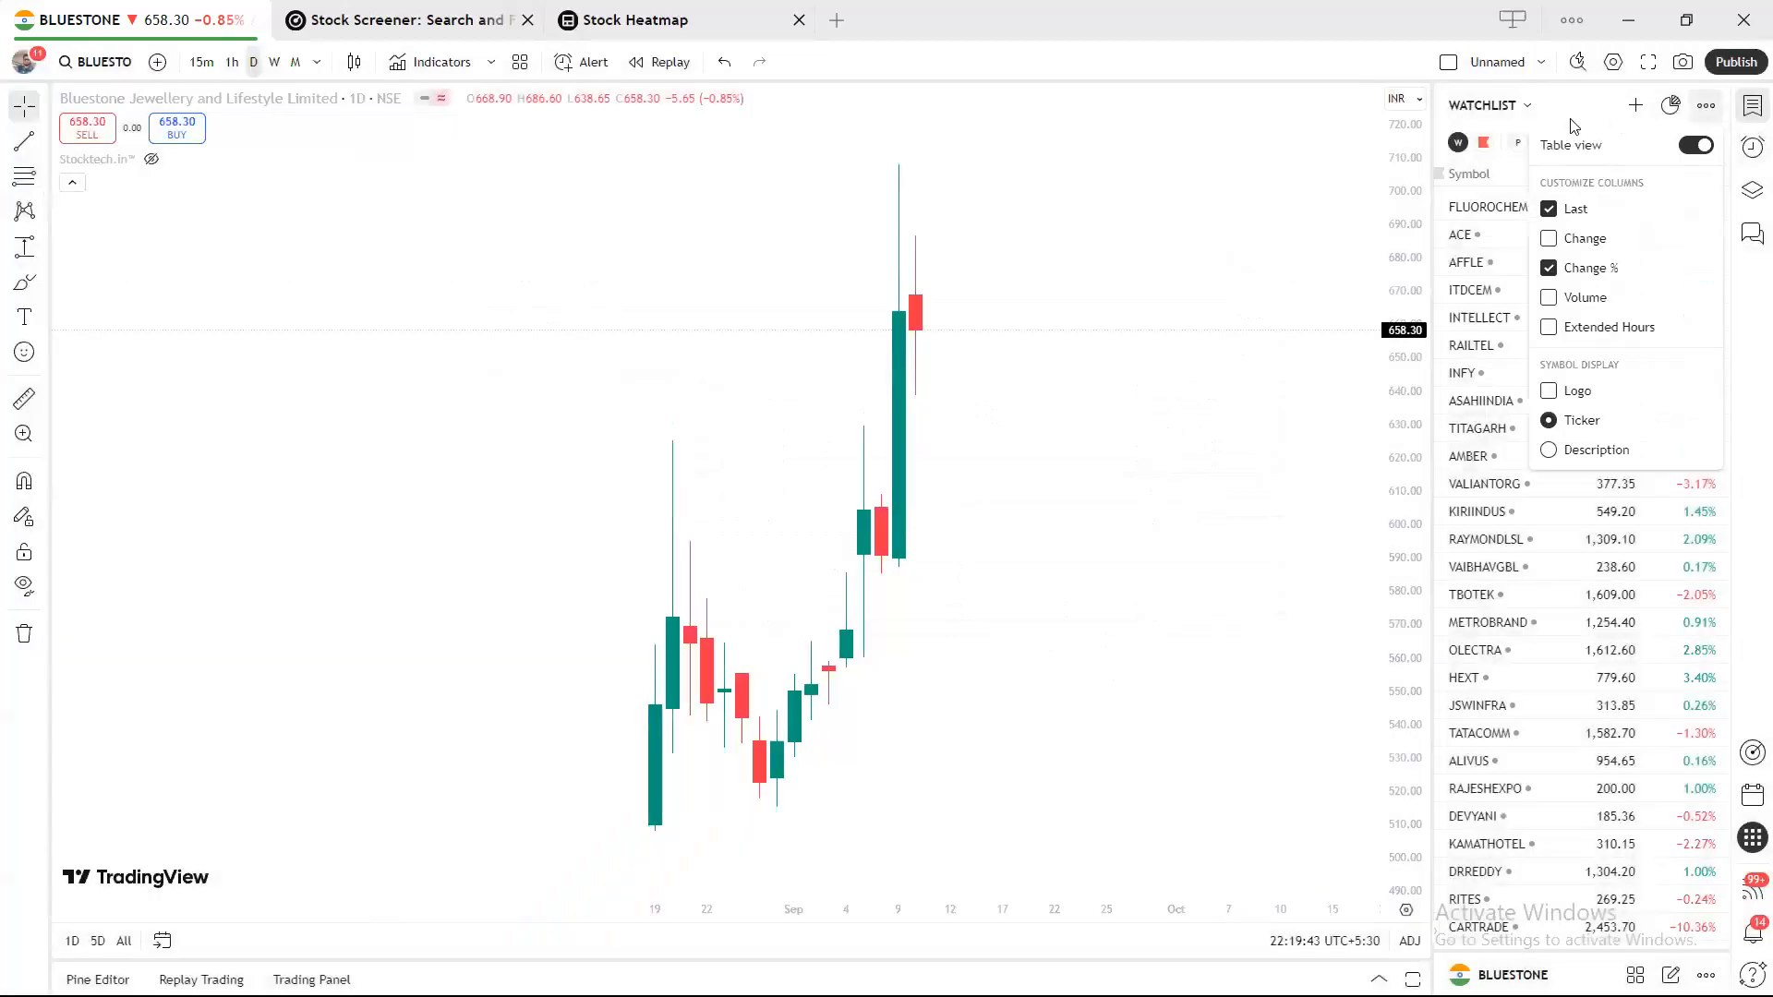
{"action": "left_click", "coordinate": [1525, 107]}
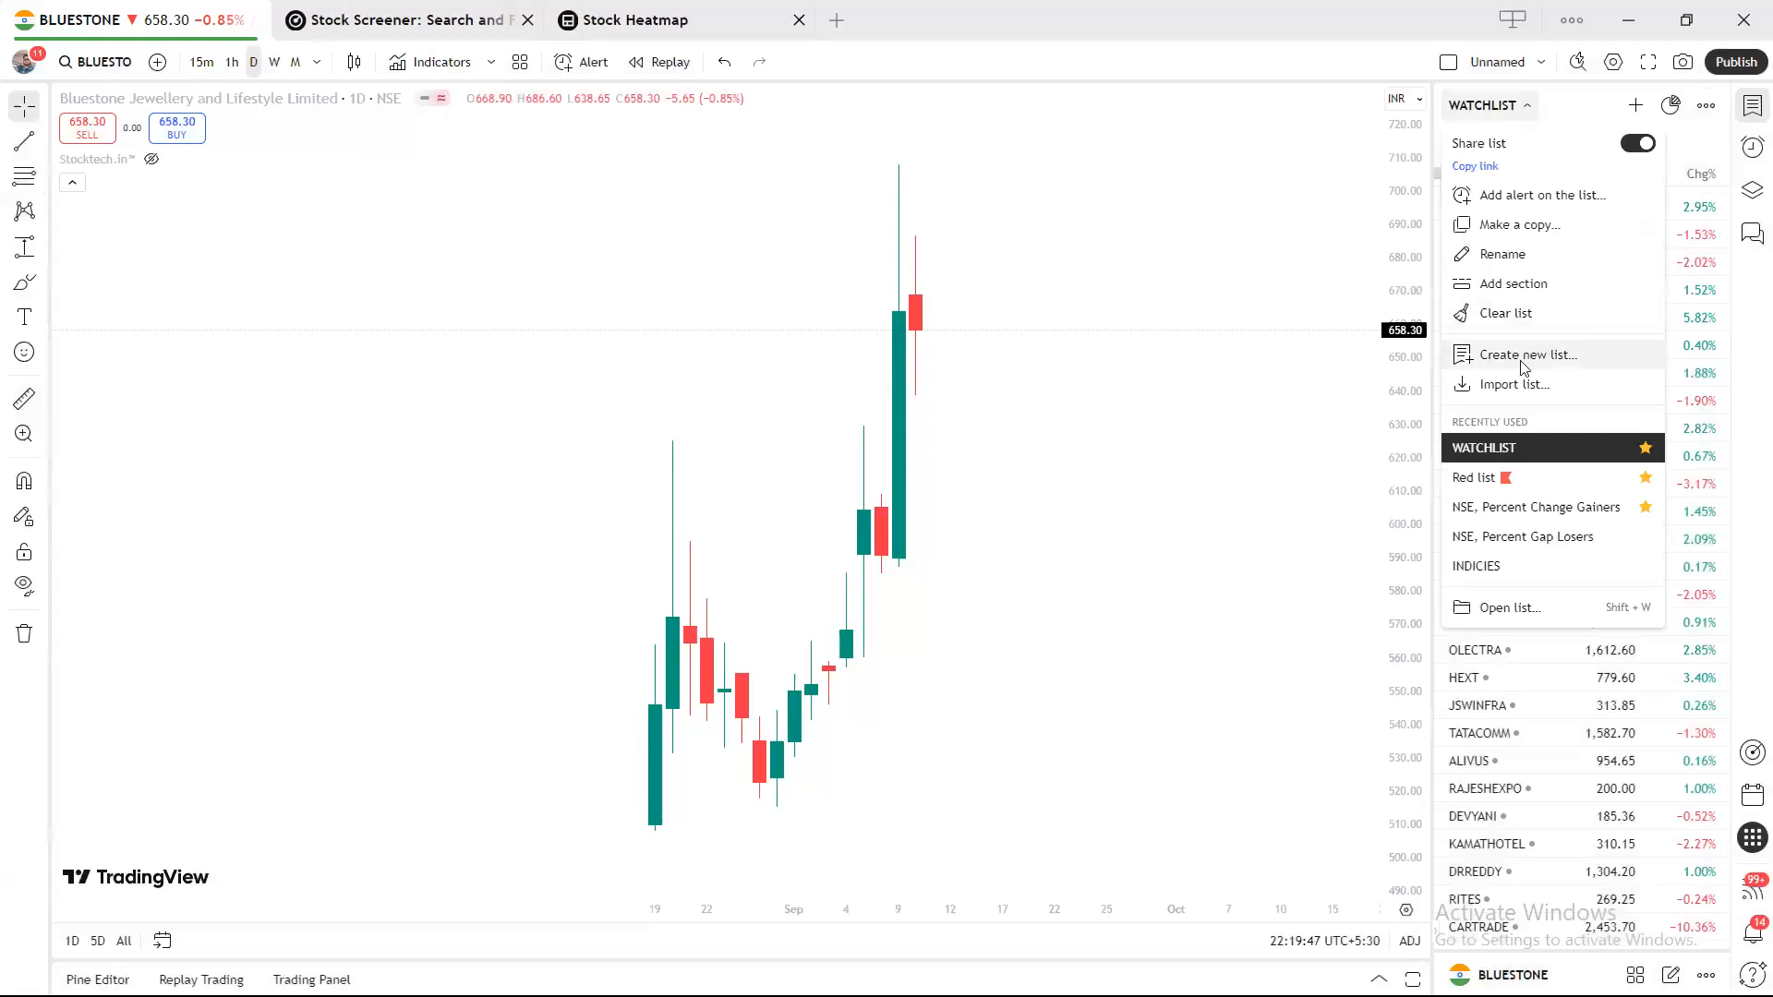
{"action": "left_click", "coordinate": [1217, 412]}
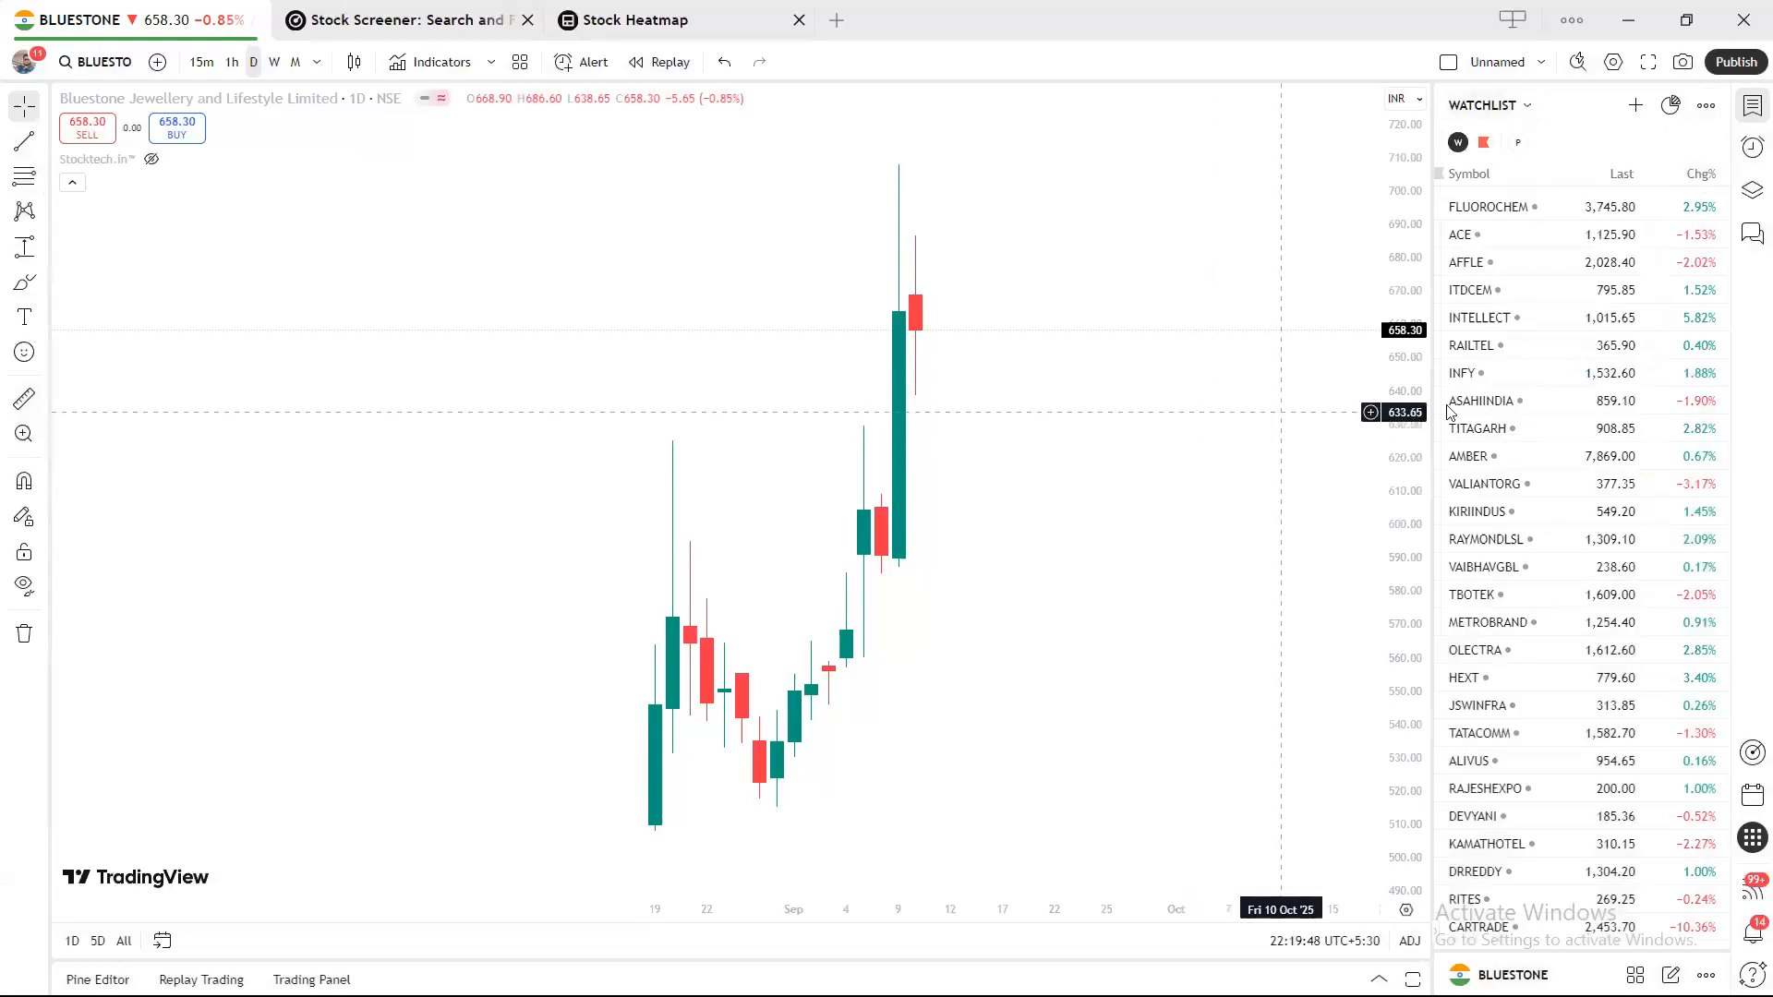
{"action": "left_click", "coordinate": [1484, 143]}
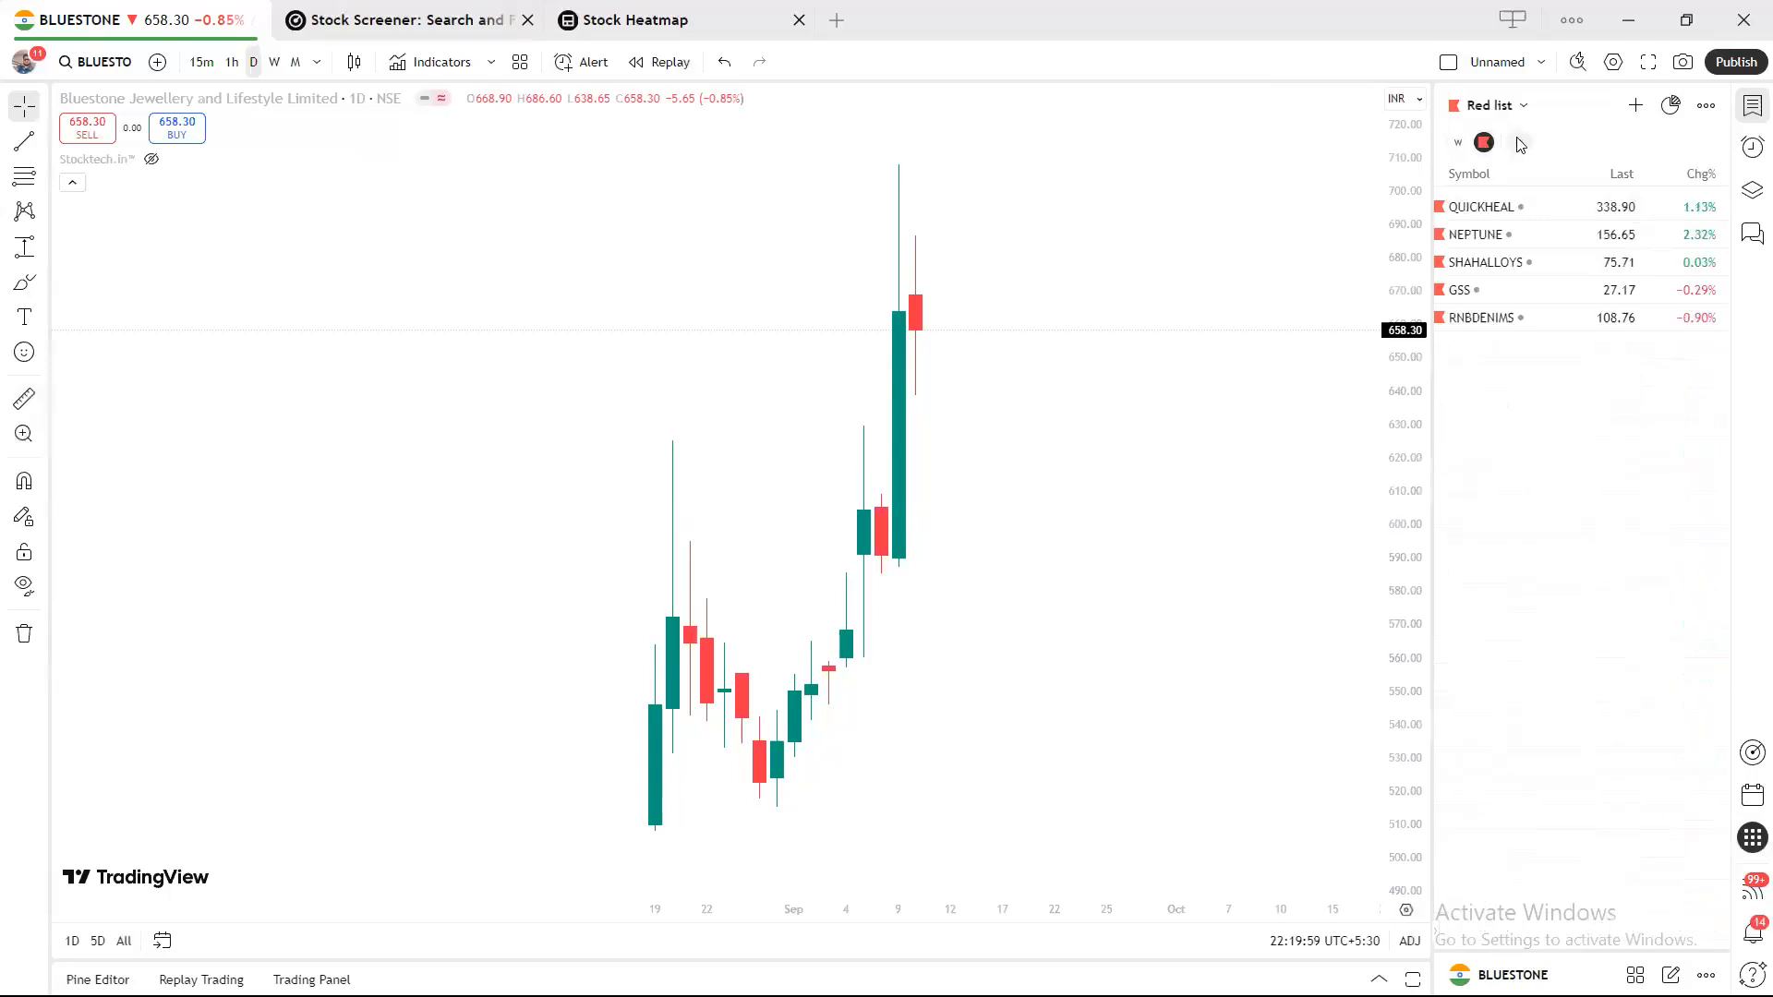
{"action": "left_click", "coordinate": [1518, 142]}
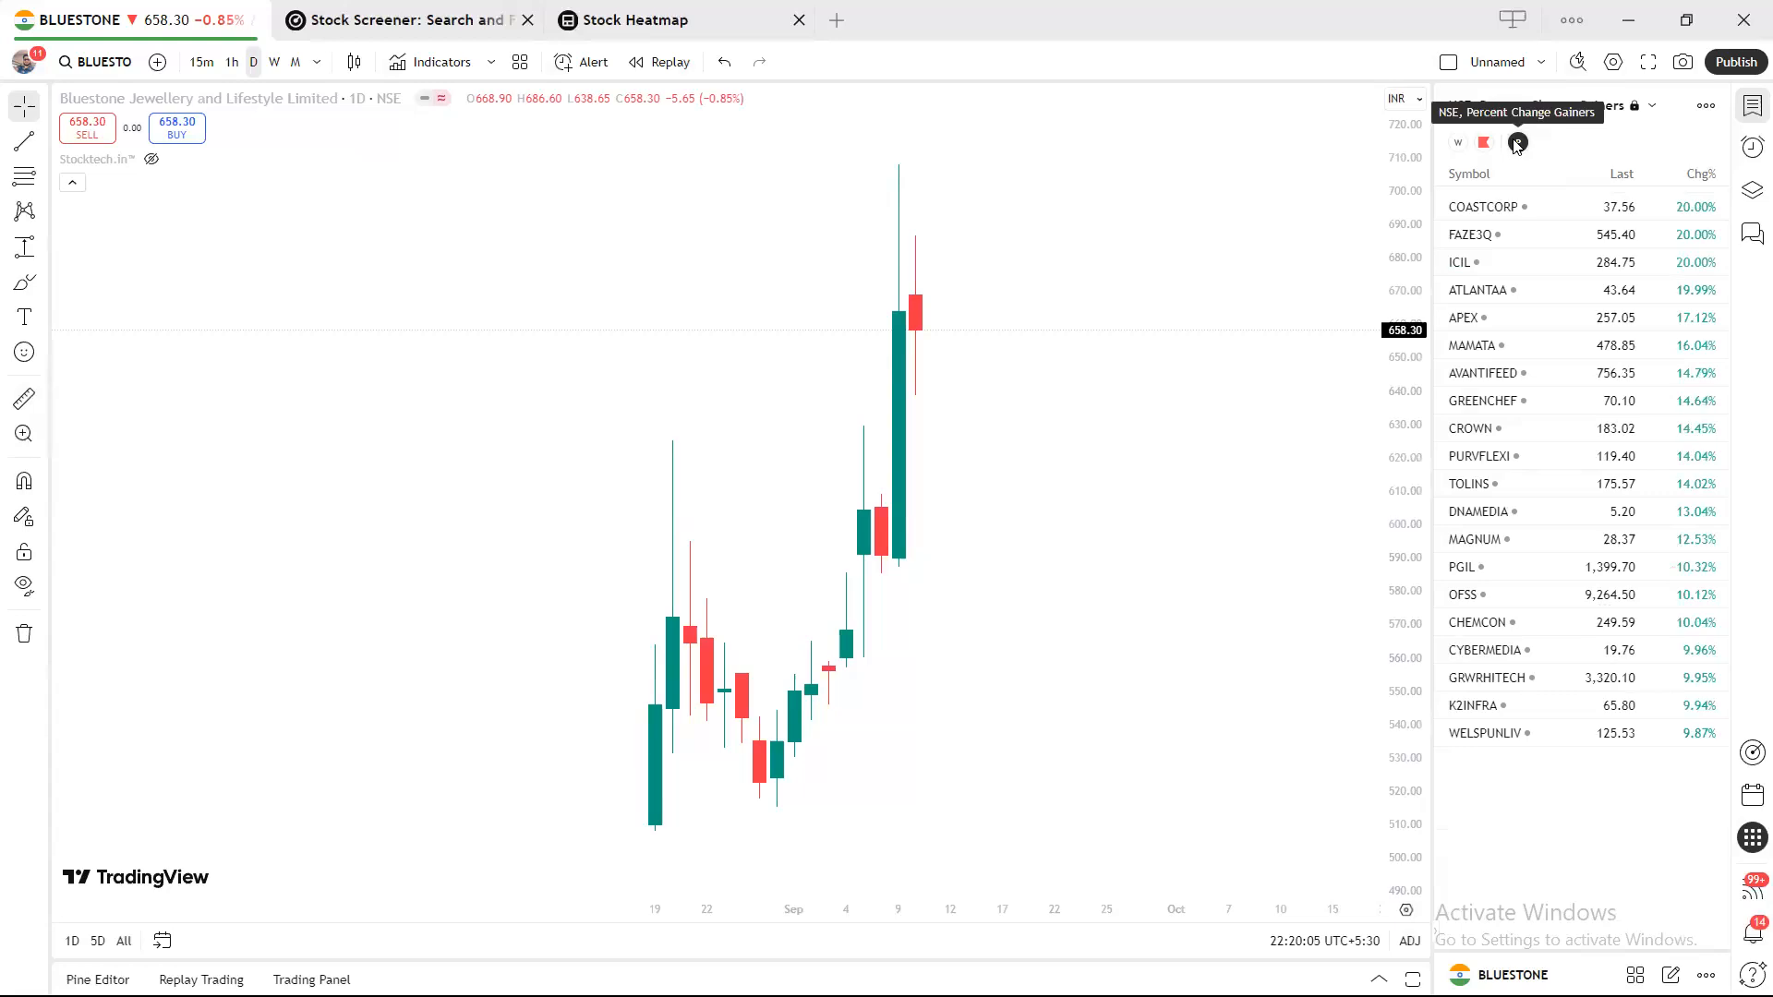
{"action": "left_click", "coordinate": [1459, 143]}
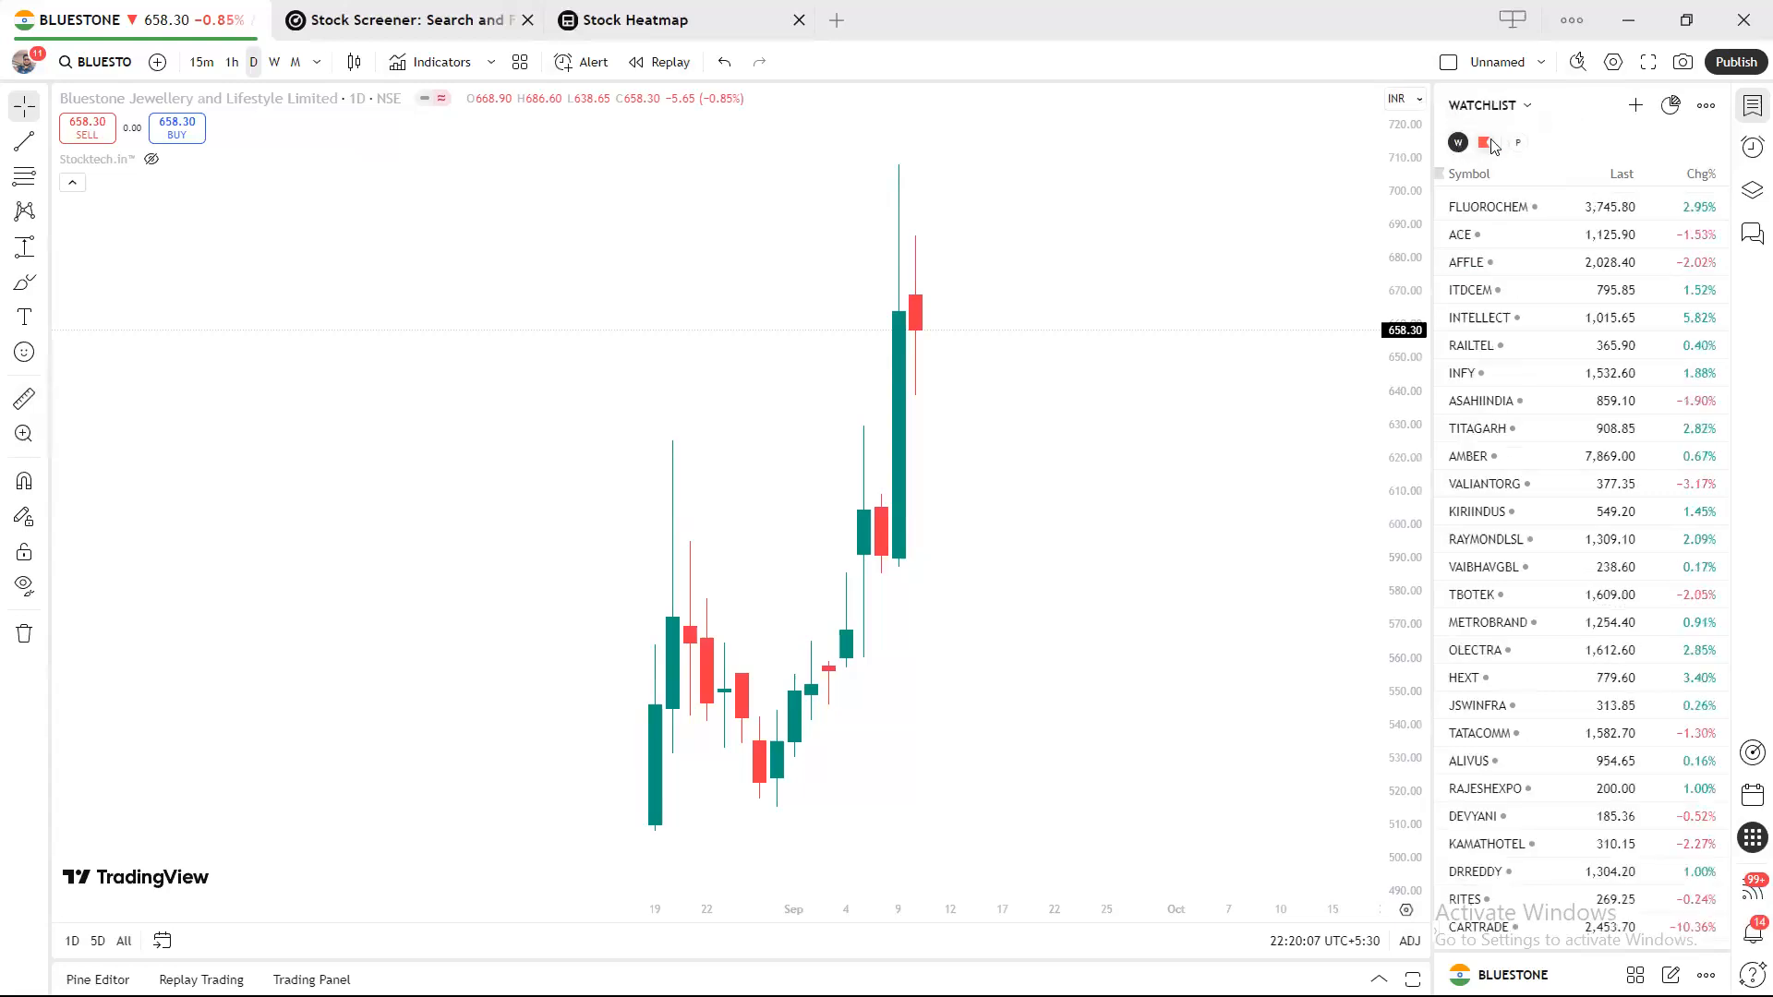
{"action": "left_click", "coordinate": [1703, 107]}
{"action": "left_click", "coordinate": [1709, 111]}
{"action": "left_click", "coordinate": [1713, 115]}
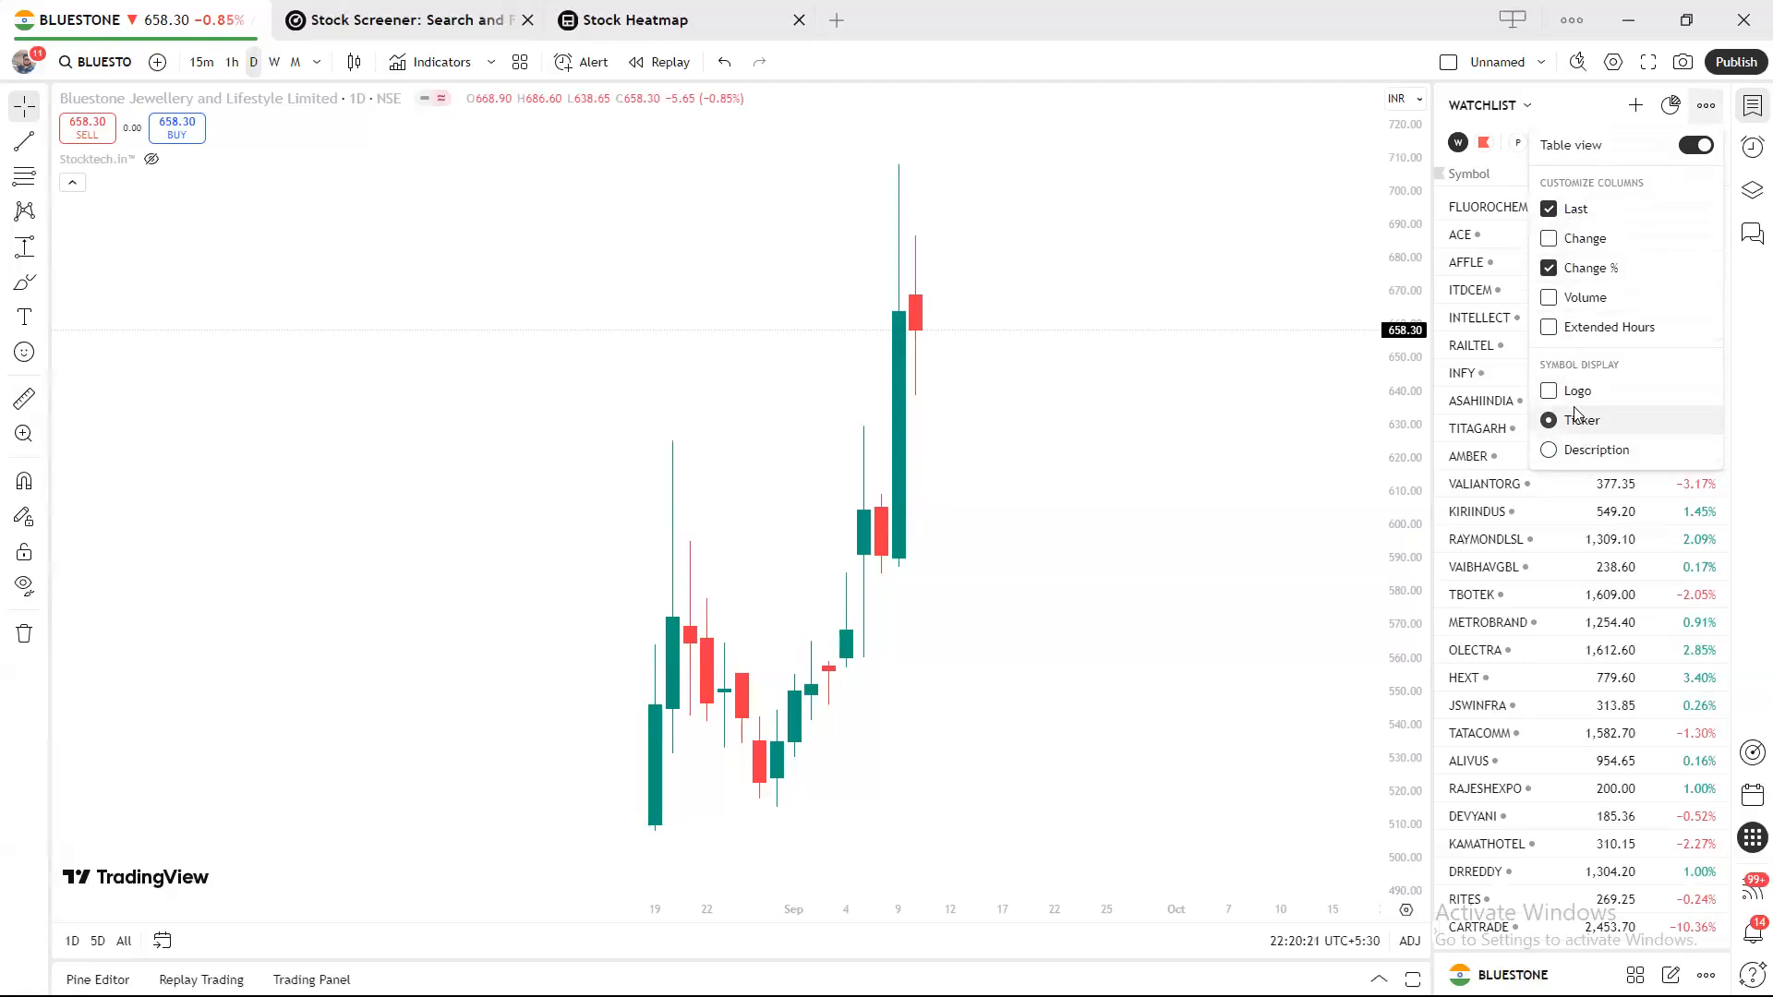
{"action": "left_click", "coordinate": [1346, 231]}
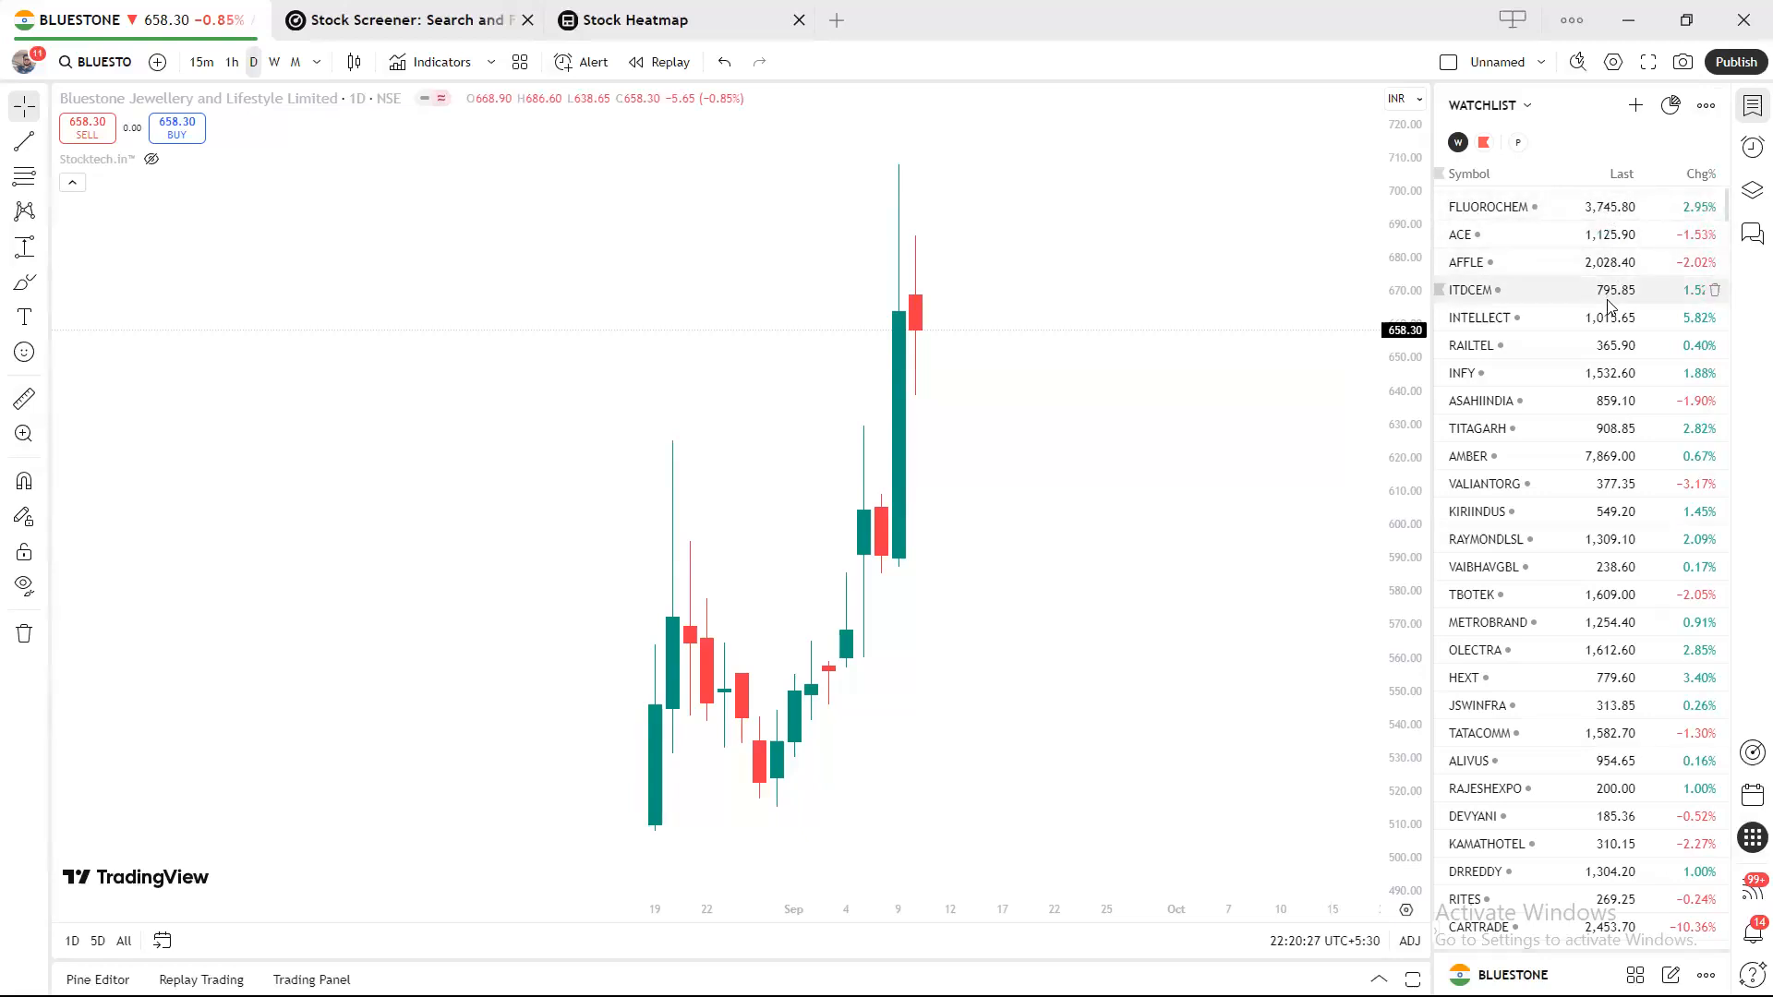
Try Symbol, Last and Chg% sorts, finishing on Chg% descending with APEX on top.
{"action": "left_click", "coordinate": [1712, 174]}
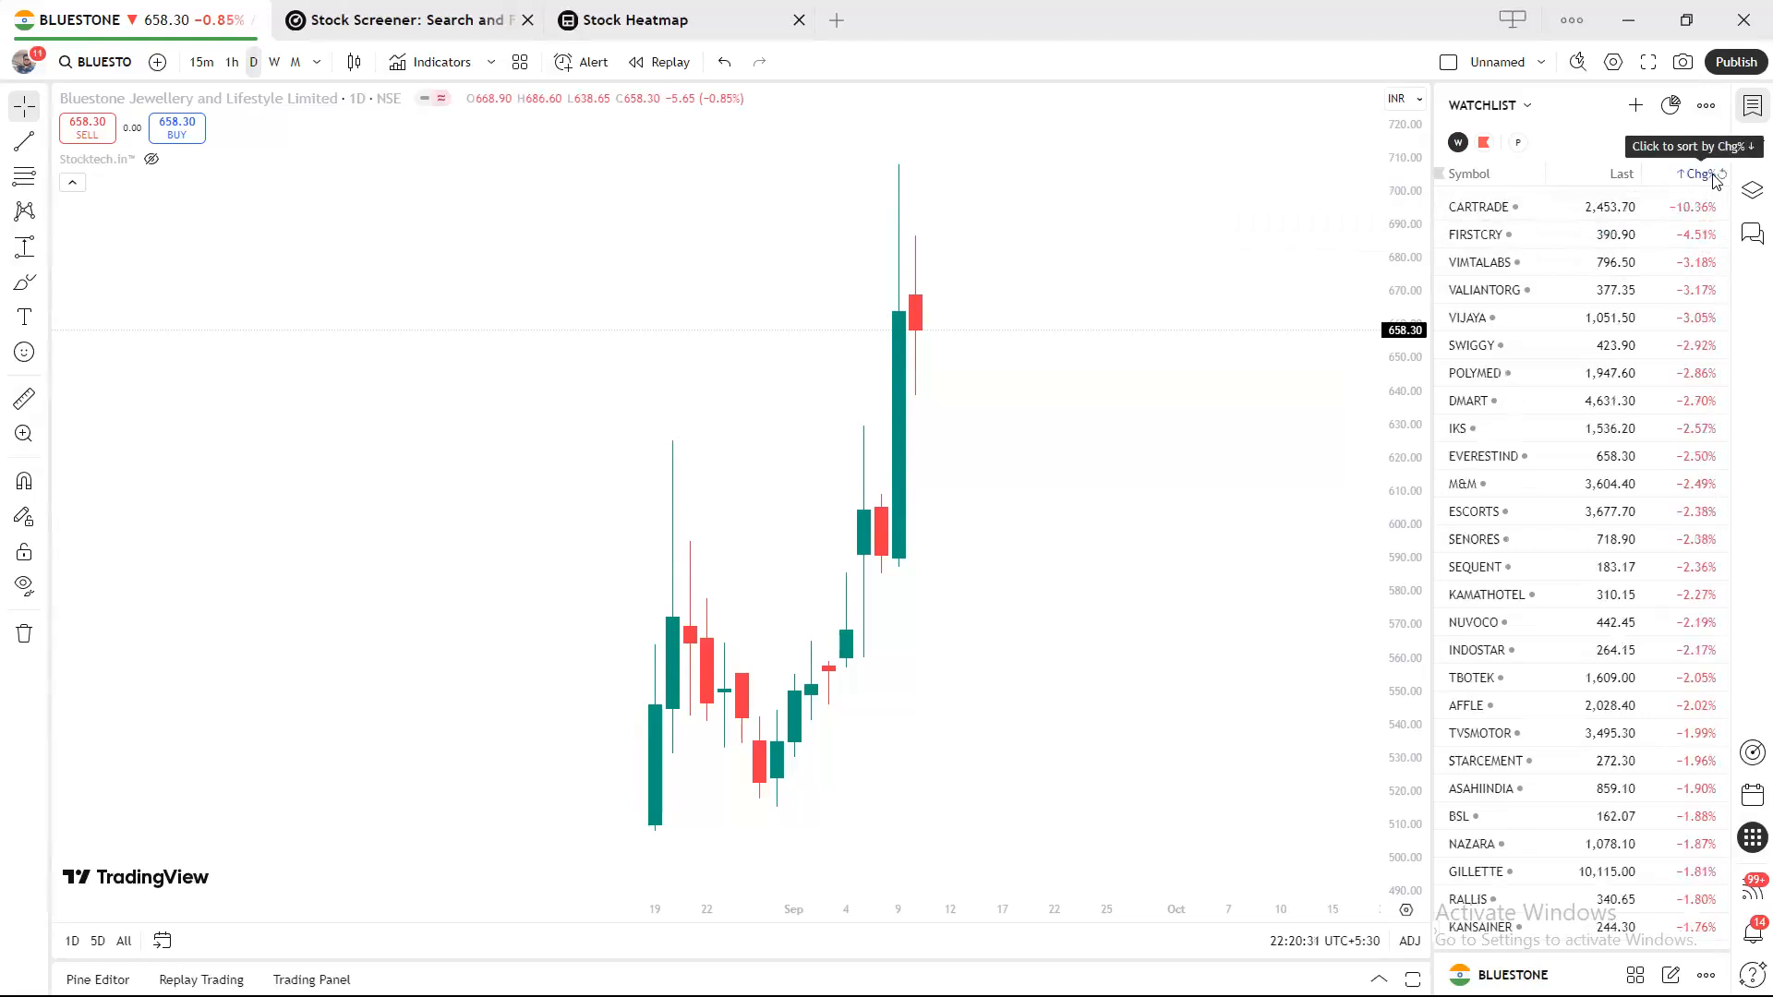
{"action": "left_click", "coordinate": [1711, 174]}
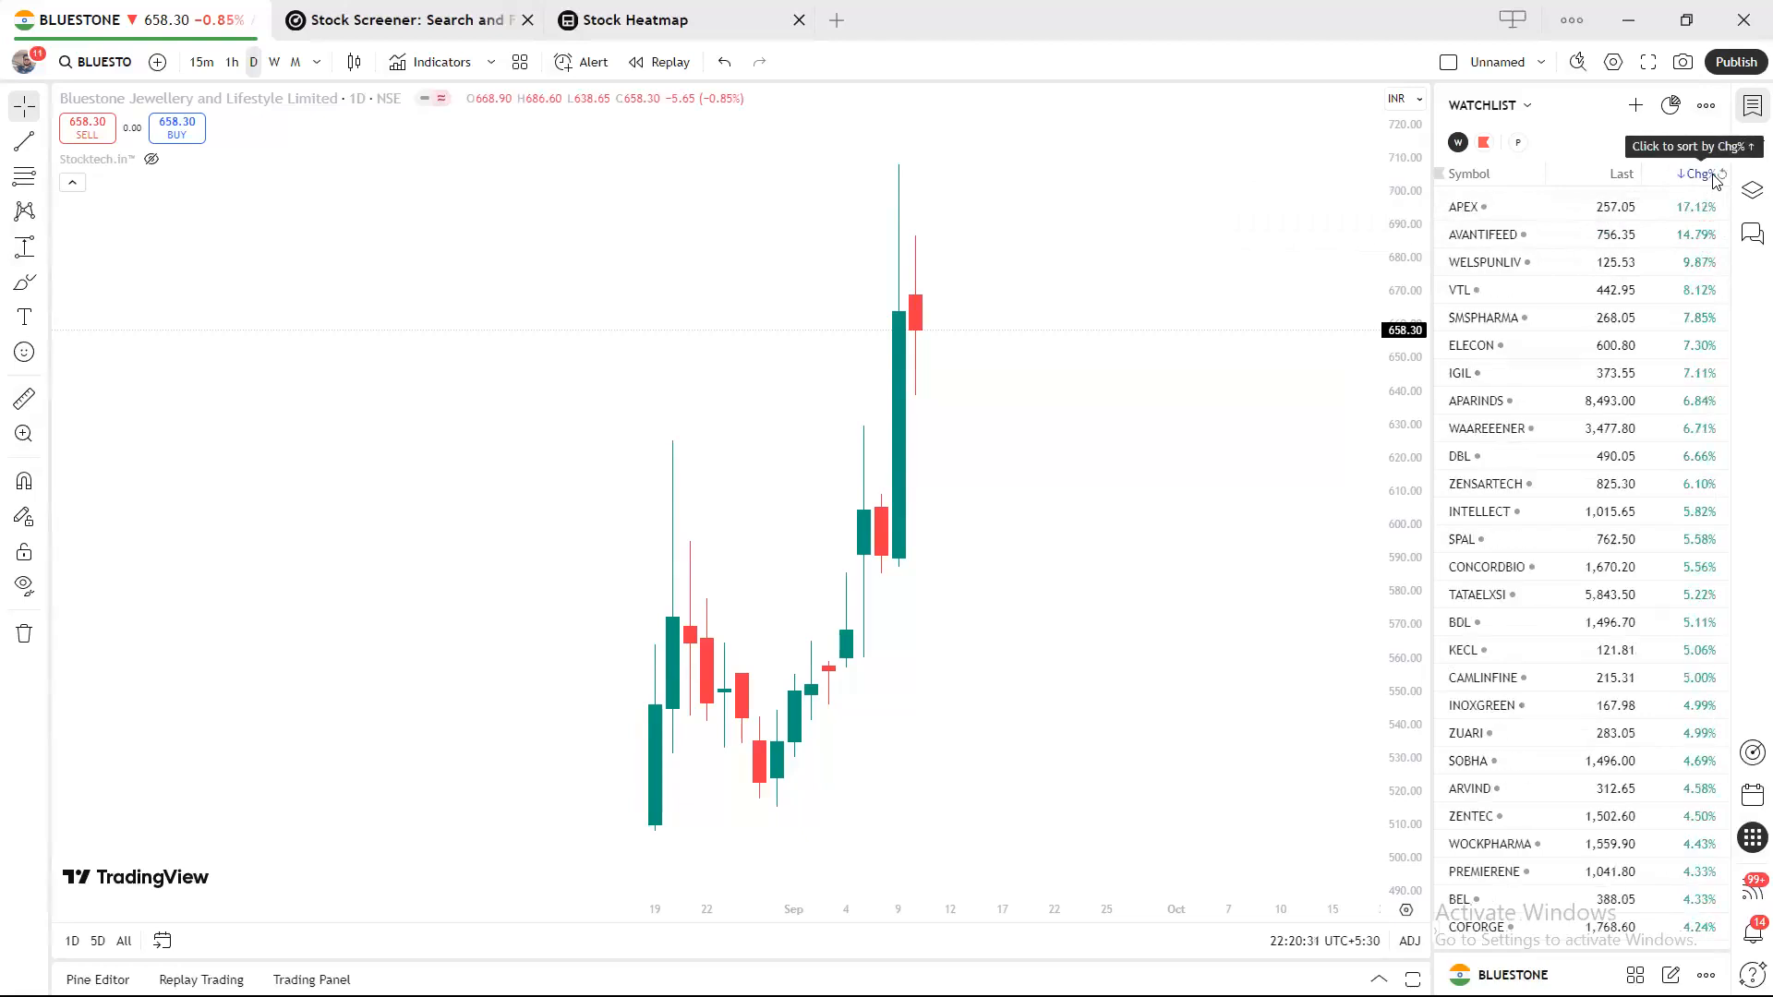
{"action": "left_click", "coordinate": [1465, 176]}
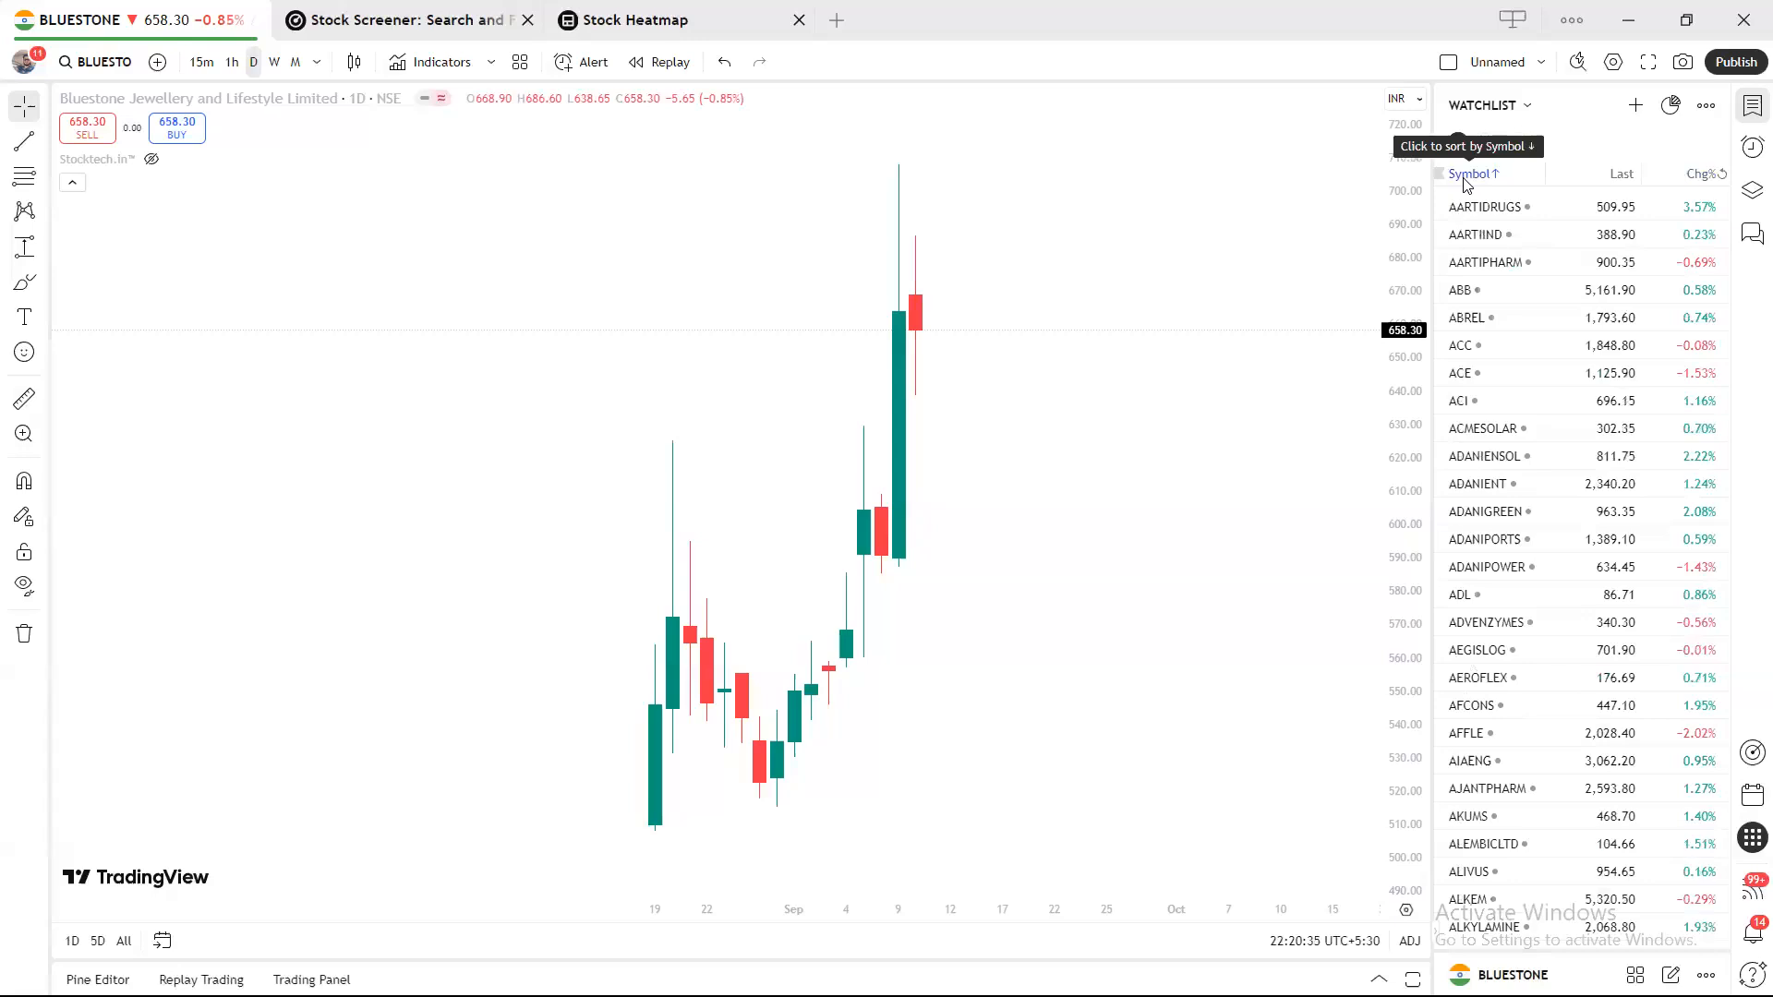
{"action": "left_click", "coordinate": [1466, 176]}
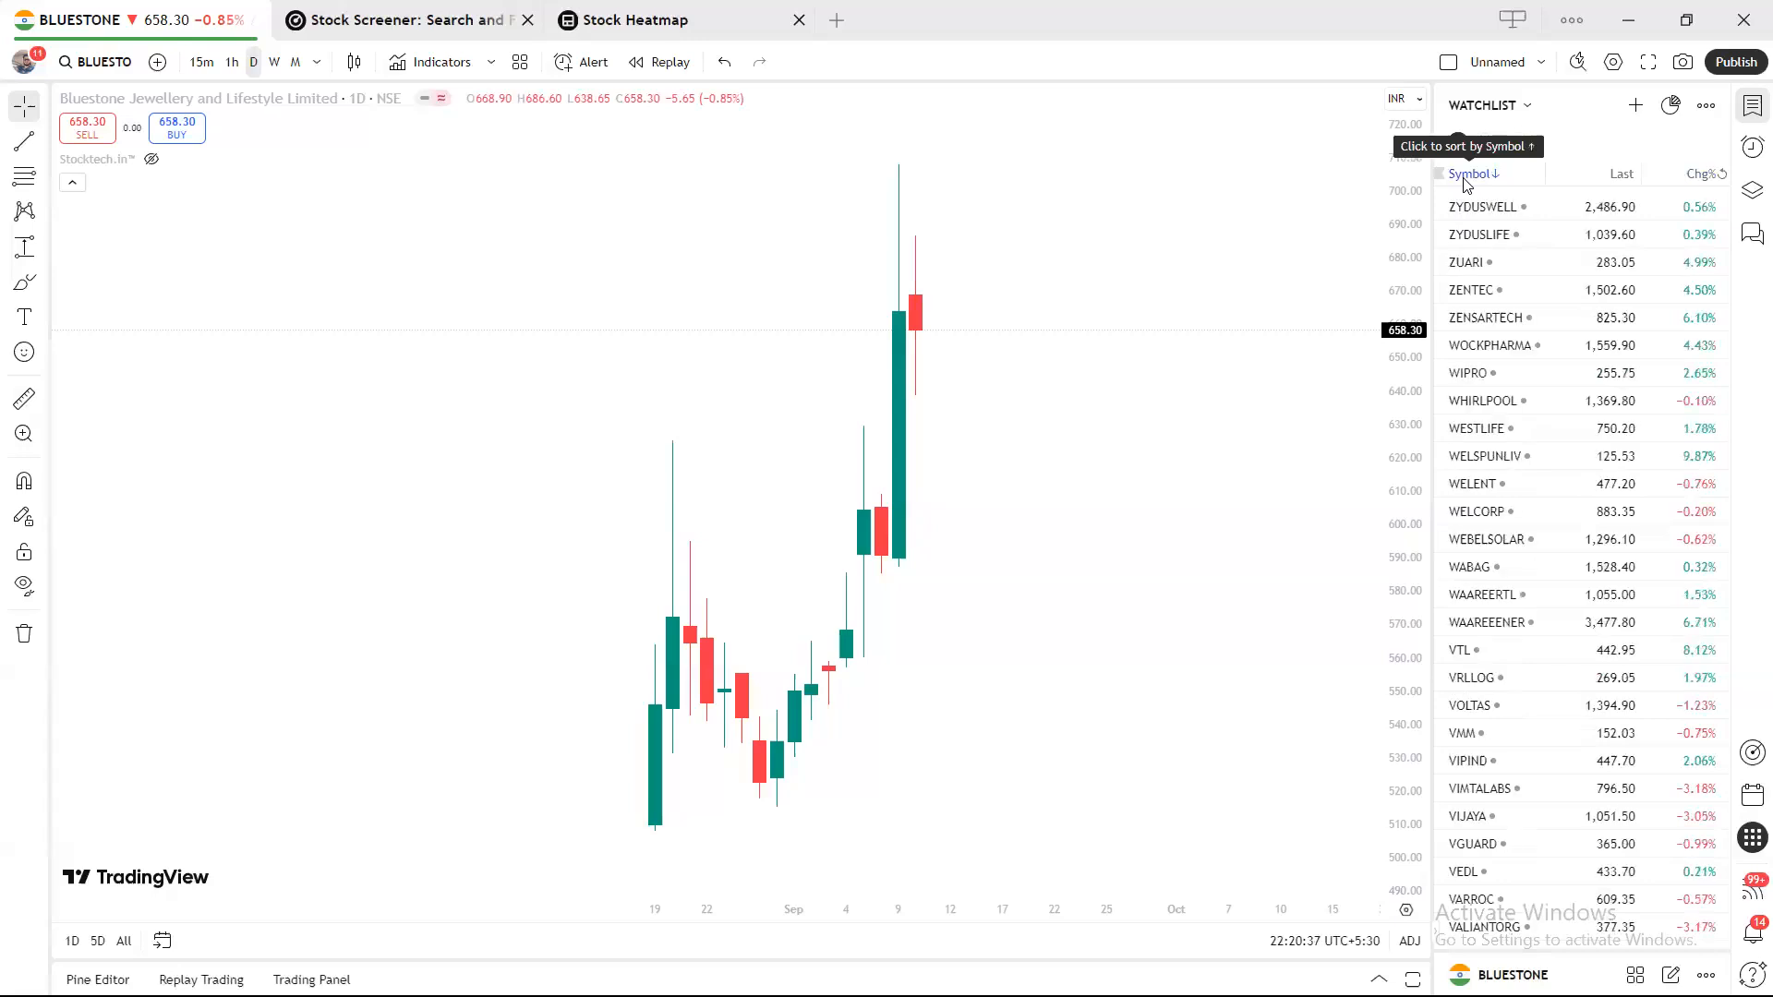
{"action": "left_click", "coordinate": [1622, 176]}
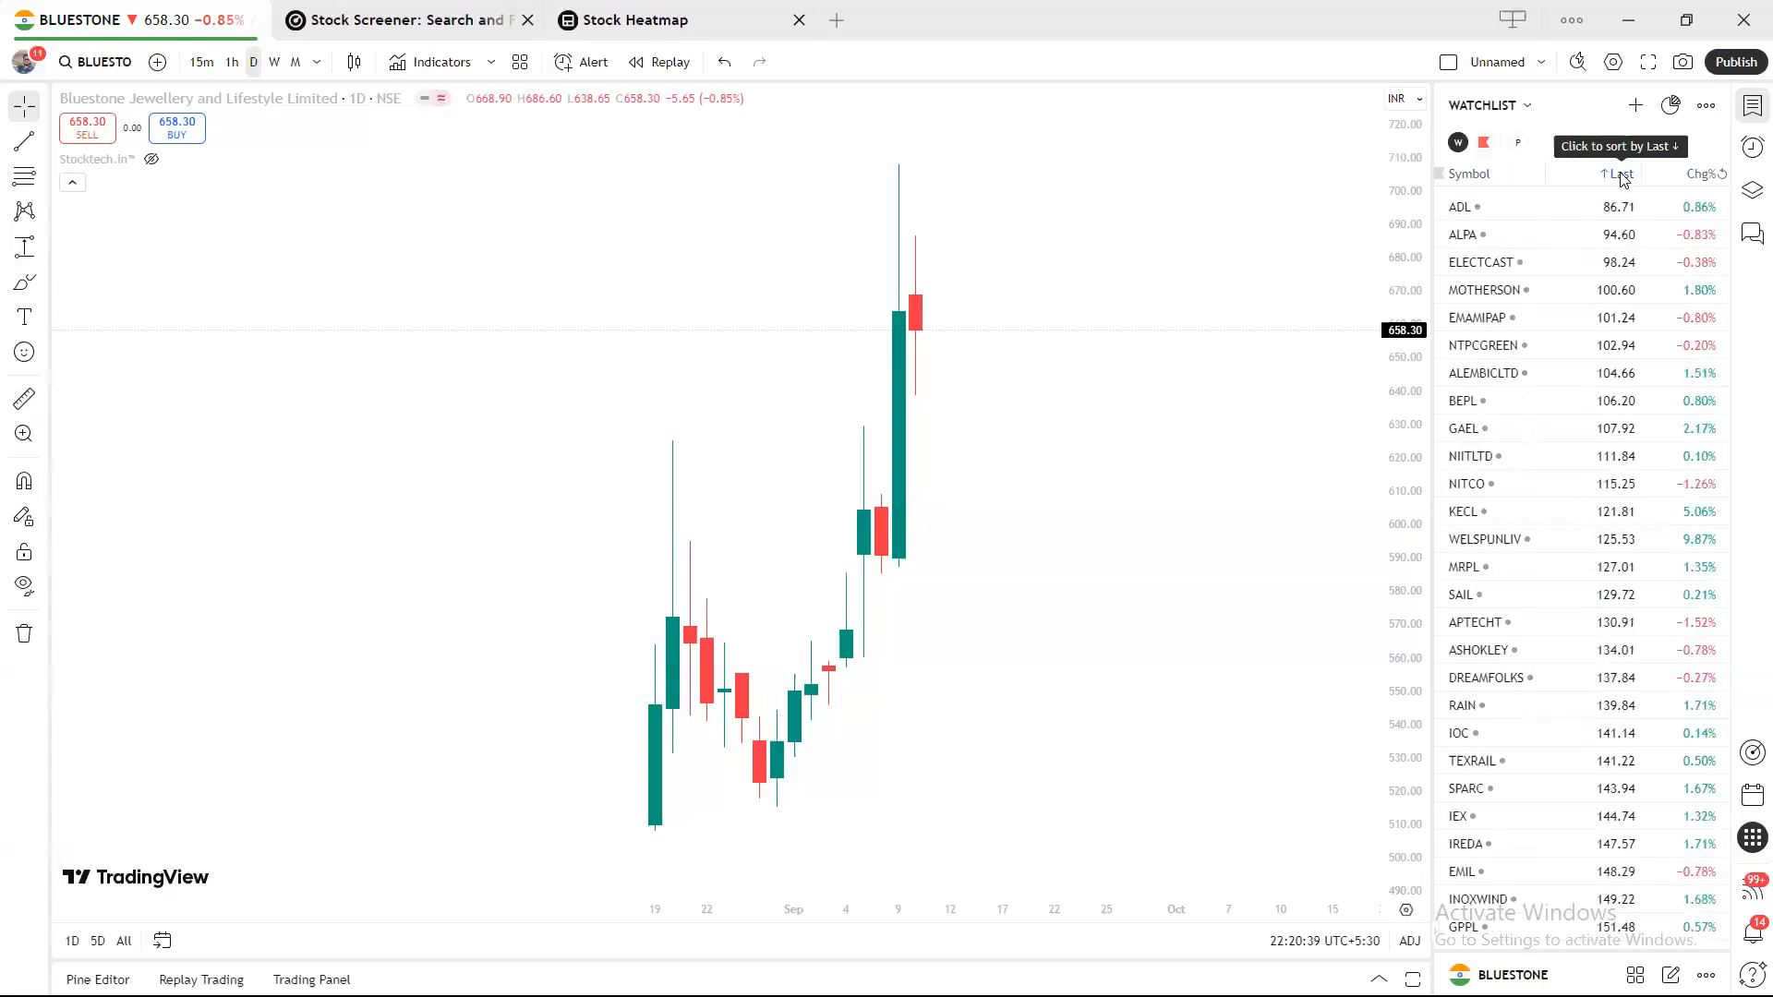
{"action": "left_click", "coordinate": [1622, 175]}
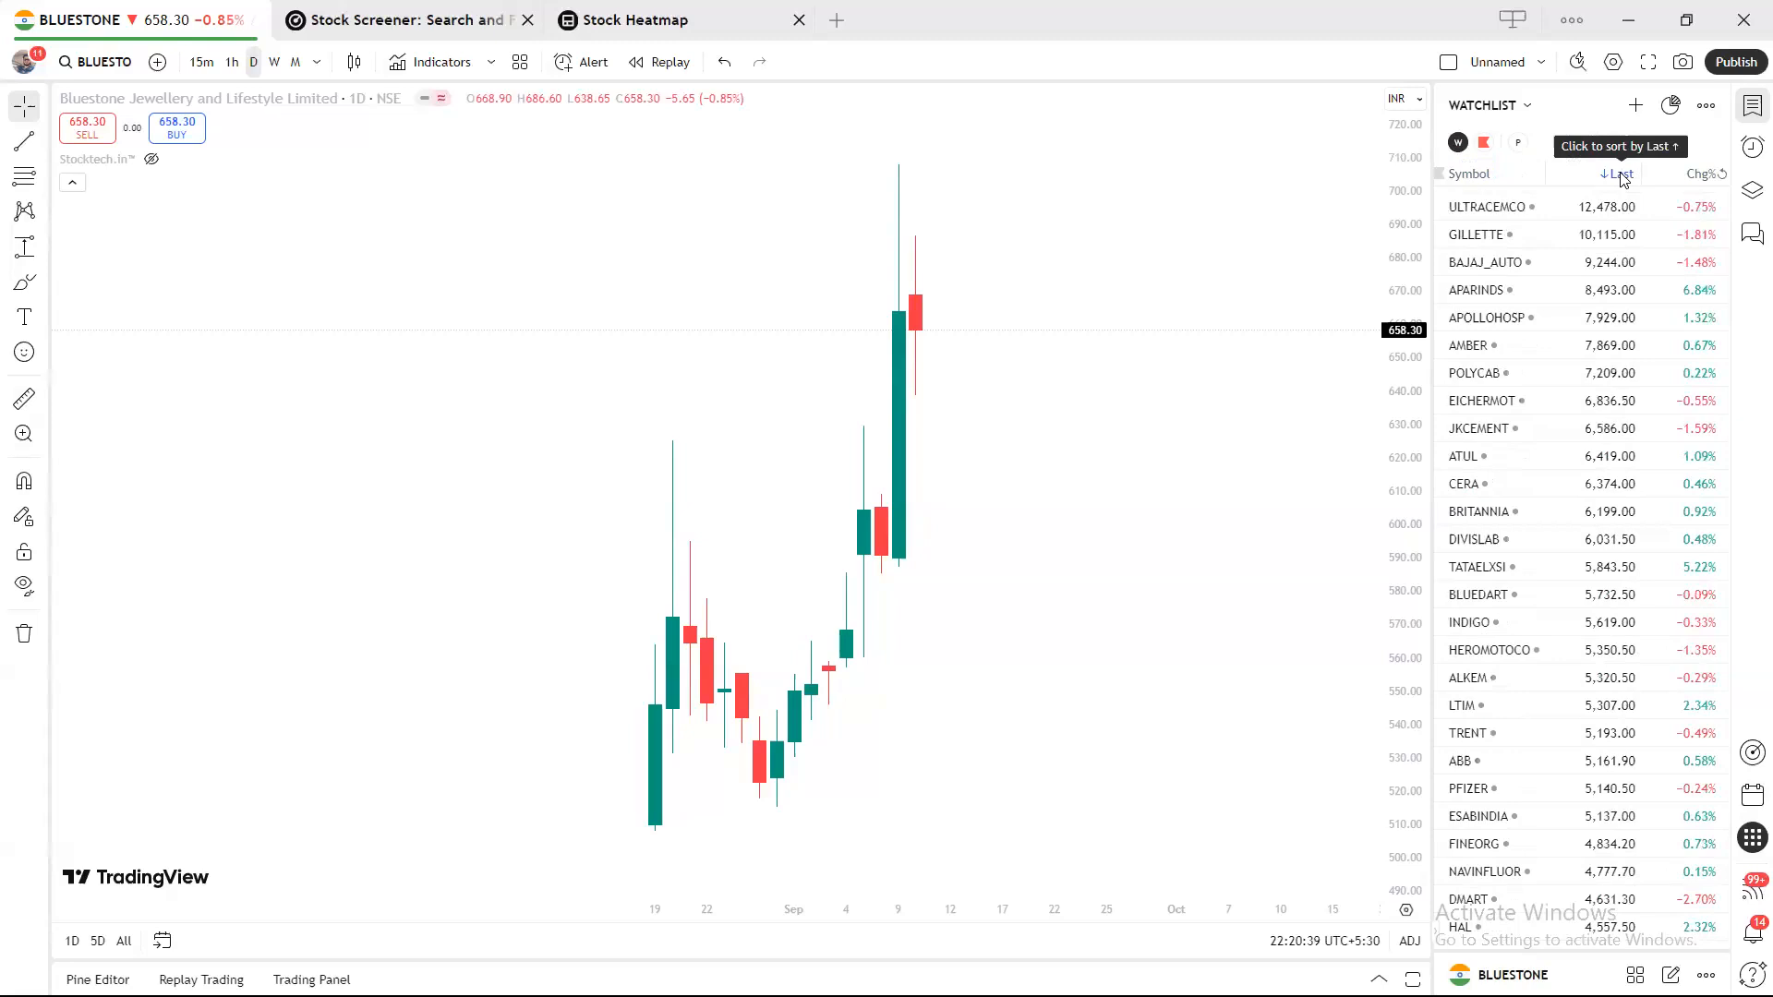
{"action": "left_click", "coordinate": [1710, 177]}
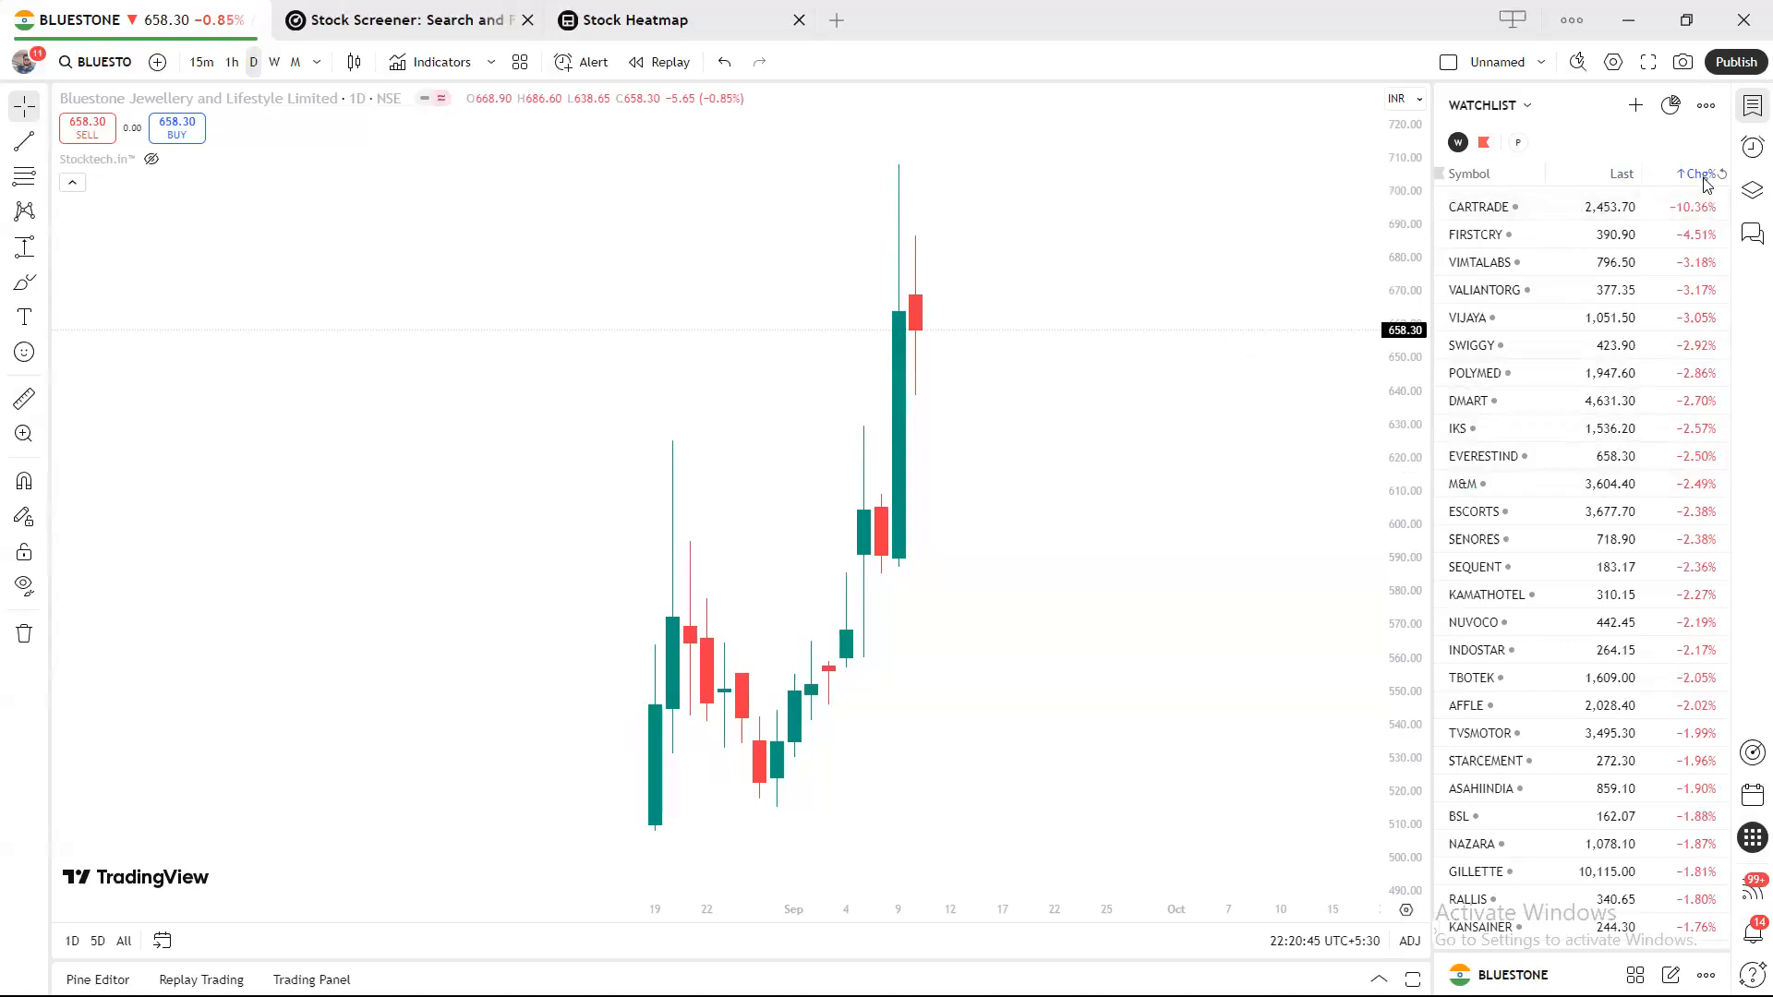
{"action": "left_click", "coordinate": [1707, 178]}
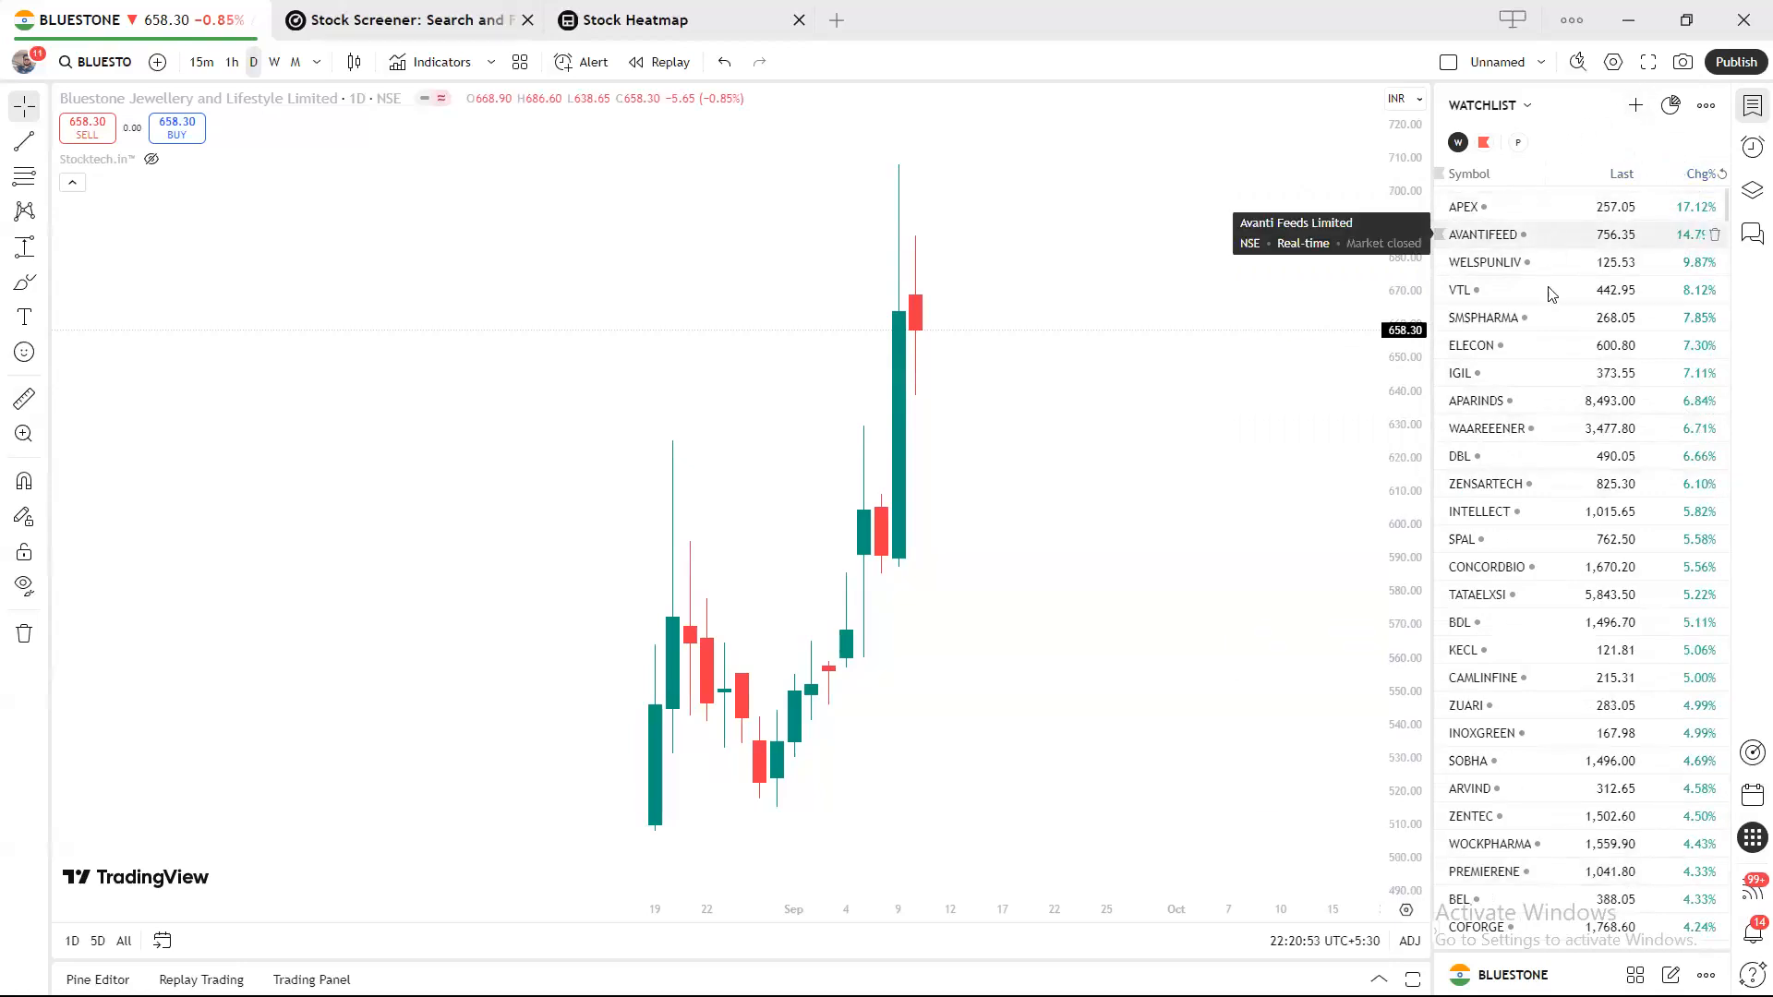
Drag the chart/watchlist divider left to widen the watchlist panel.
{"action": "left_click_drag", "start_coordinate": [1431, 434], "coordinate": [1457, 406]}
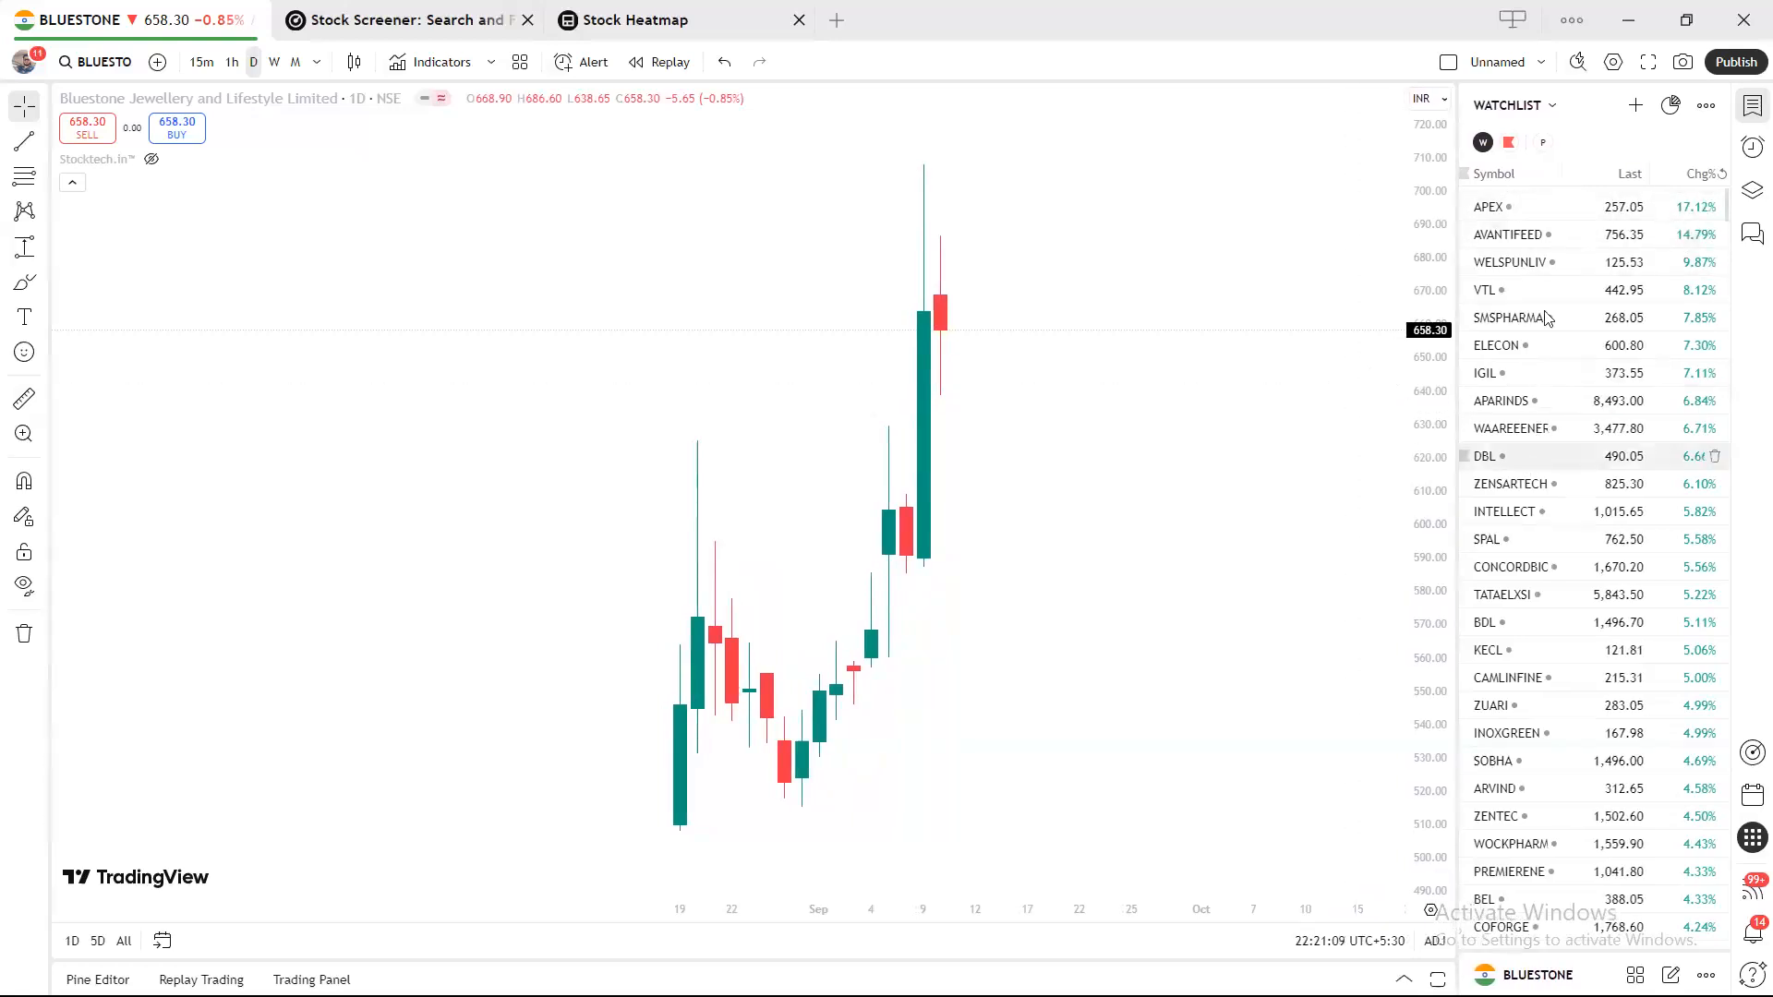
{"action": "left_click", "coordinate": [1705, 104]}
{"action": "left_click", "coordinate": [1392, 363]}
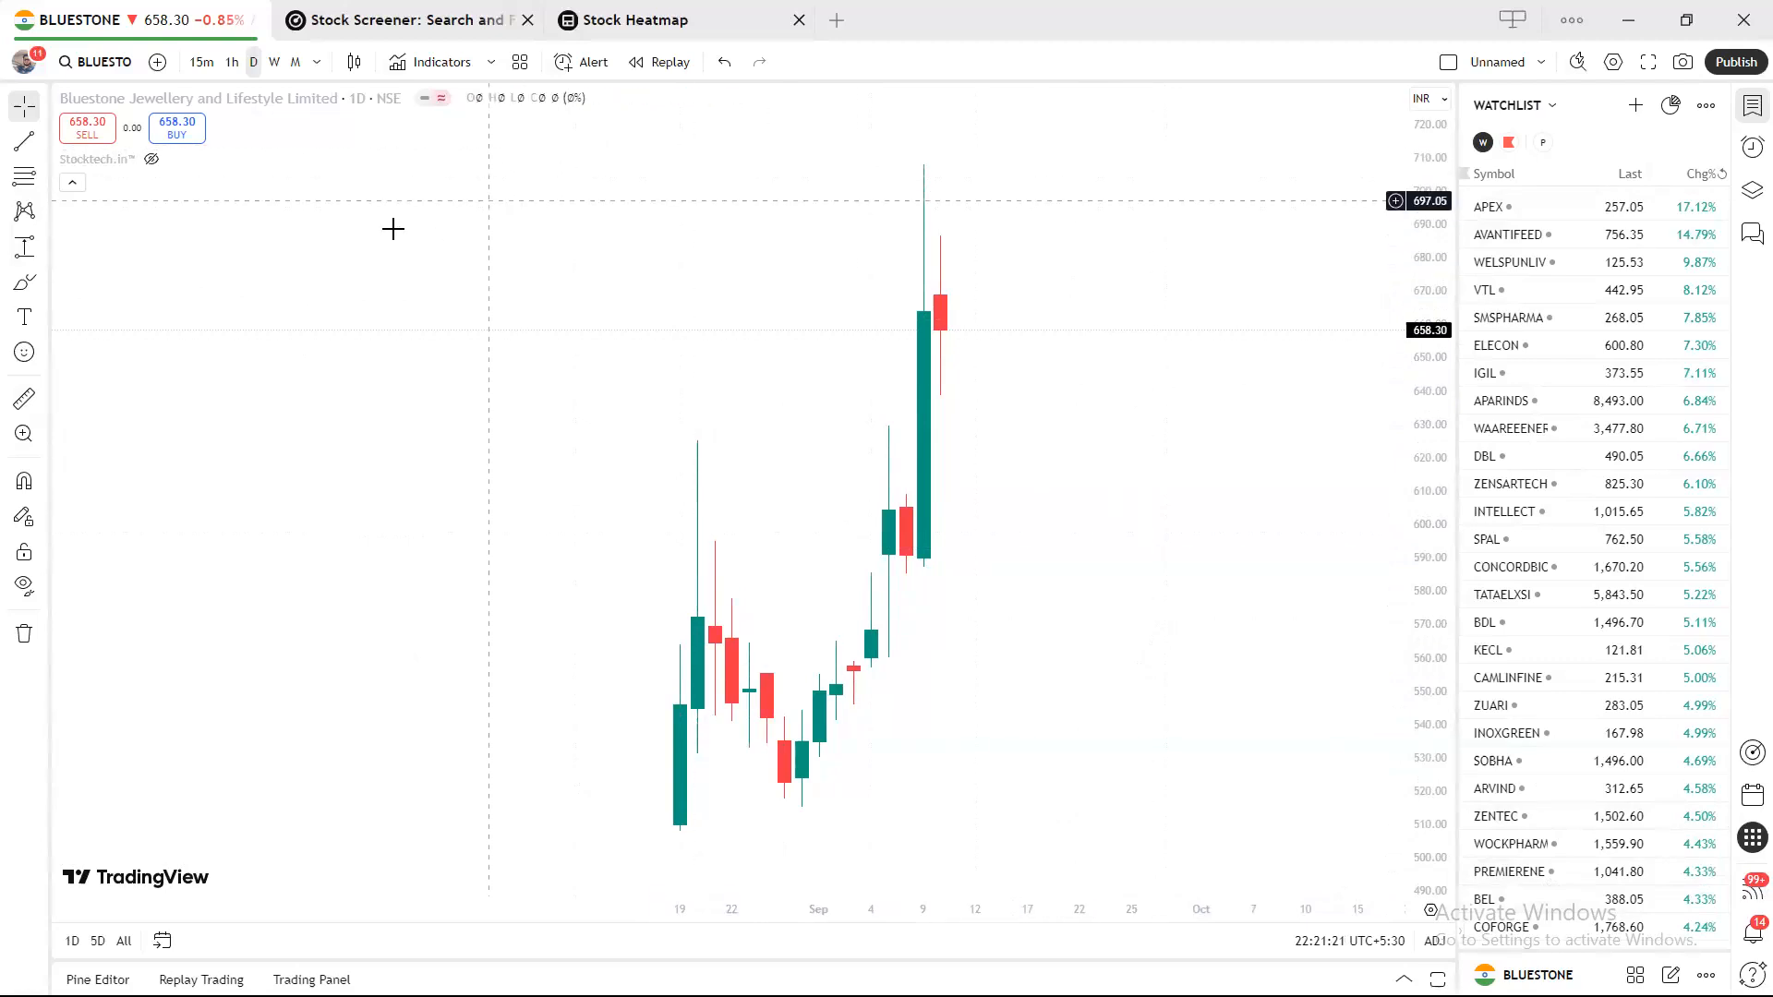
Star Trend Line and Horizontal Ray as favourite drawing tools.
{"action": "left_click", "coordinate": [44, 144]}
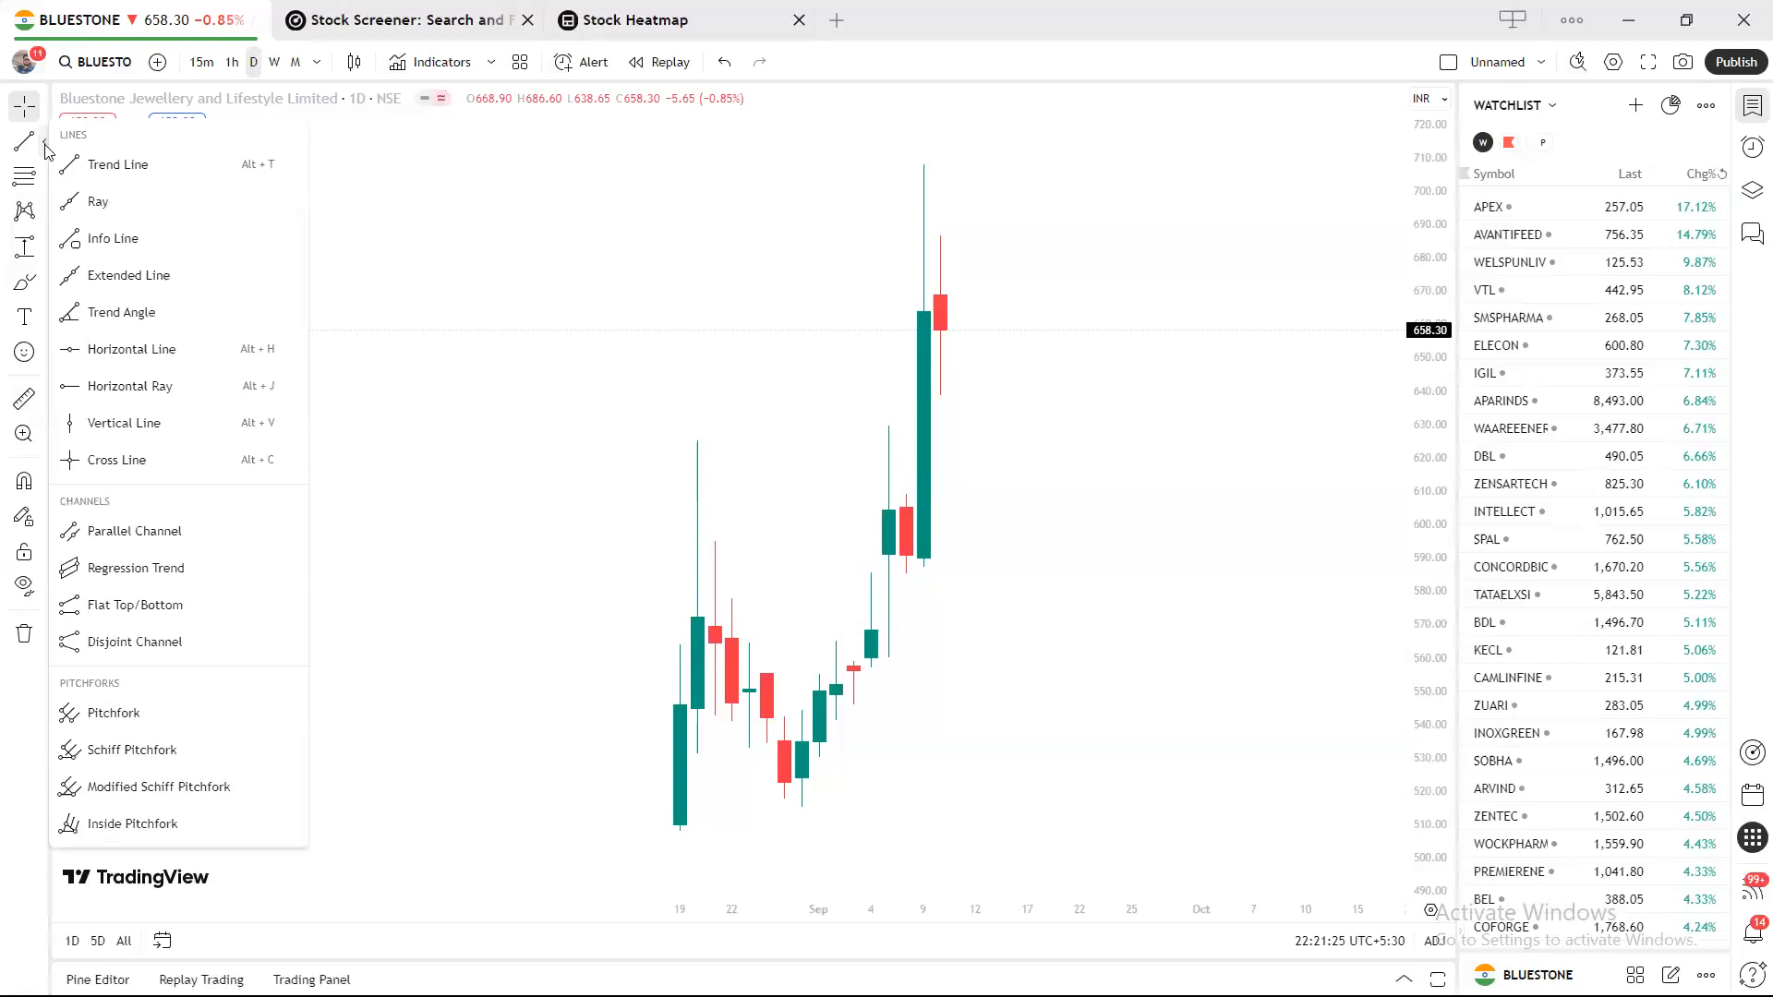
{"action": "left_click", "coordinate": [45, 145]}
{"action": "left_click", "coordinate": [45, 145]}
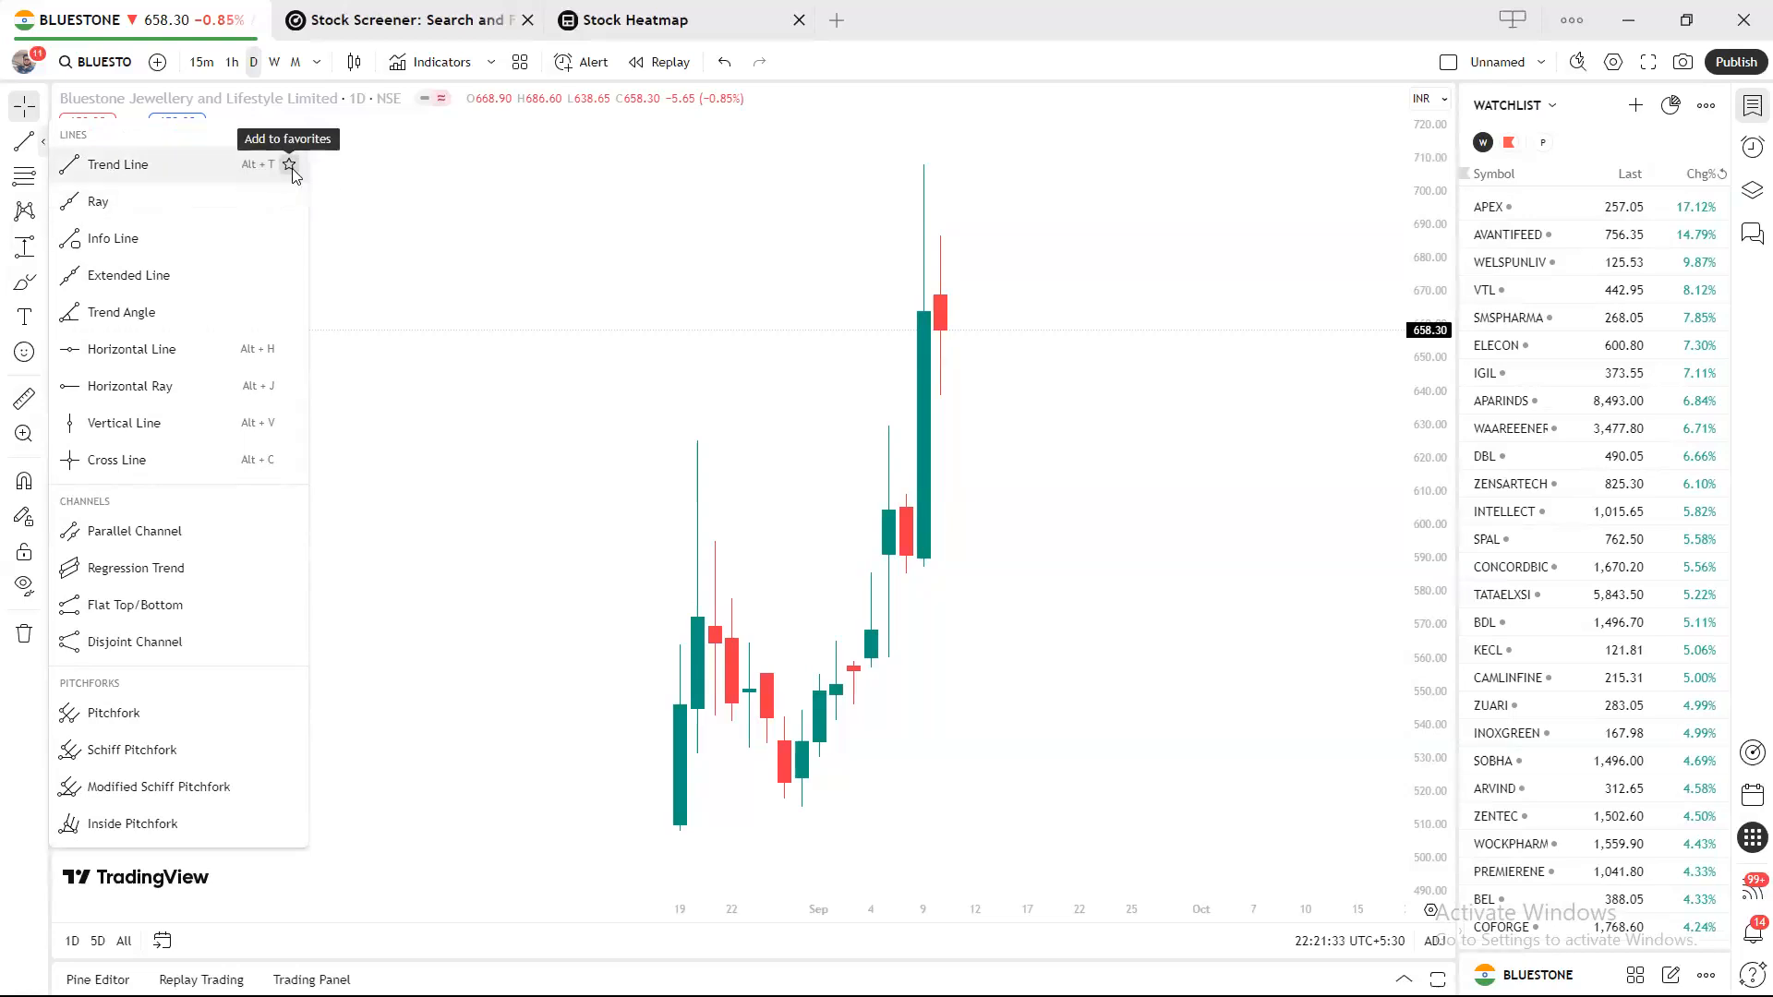
{"action": "left_click", "coordinate": [290, 166]}
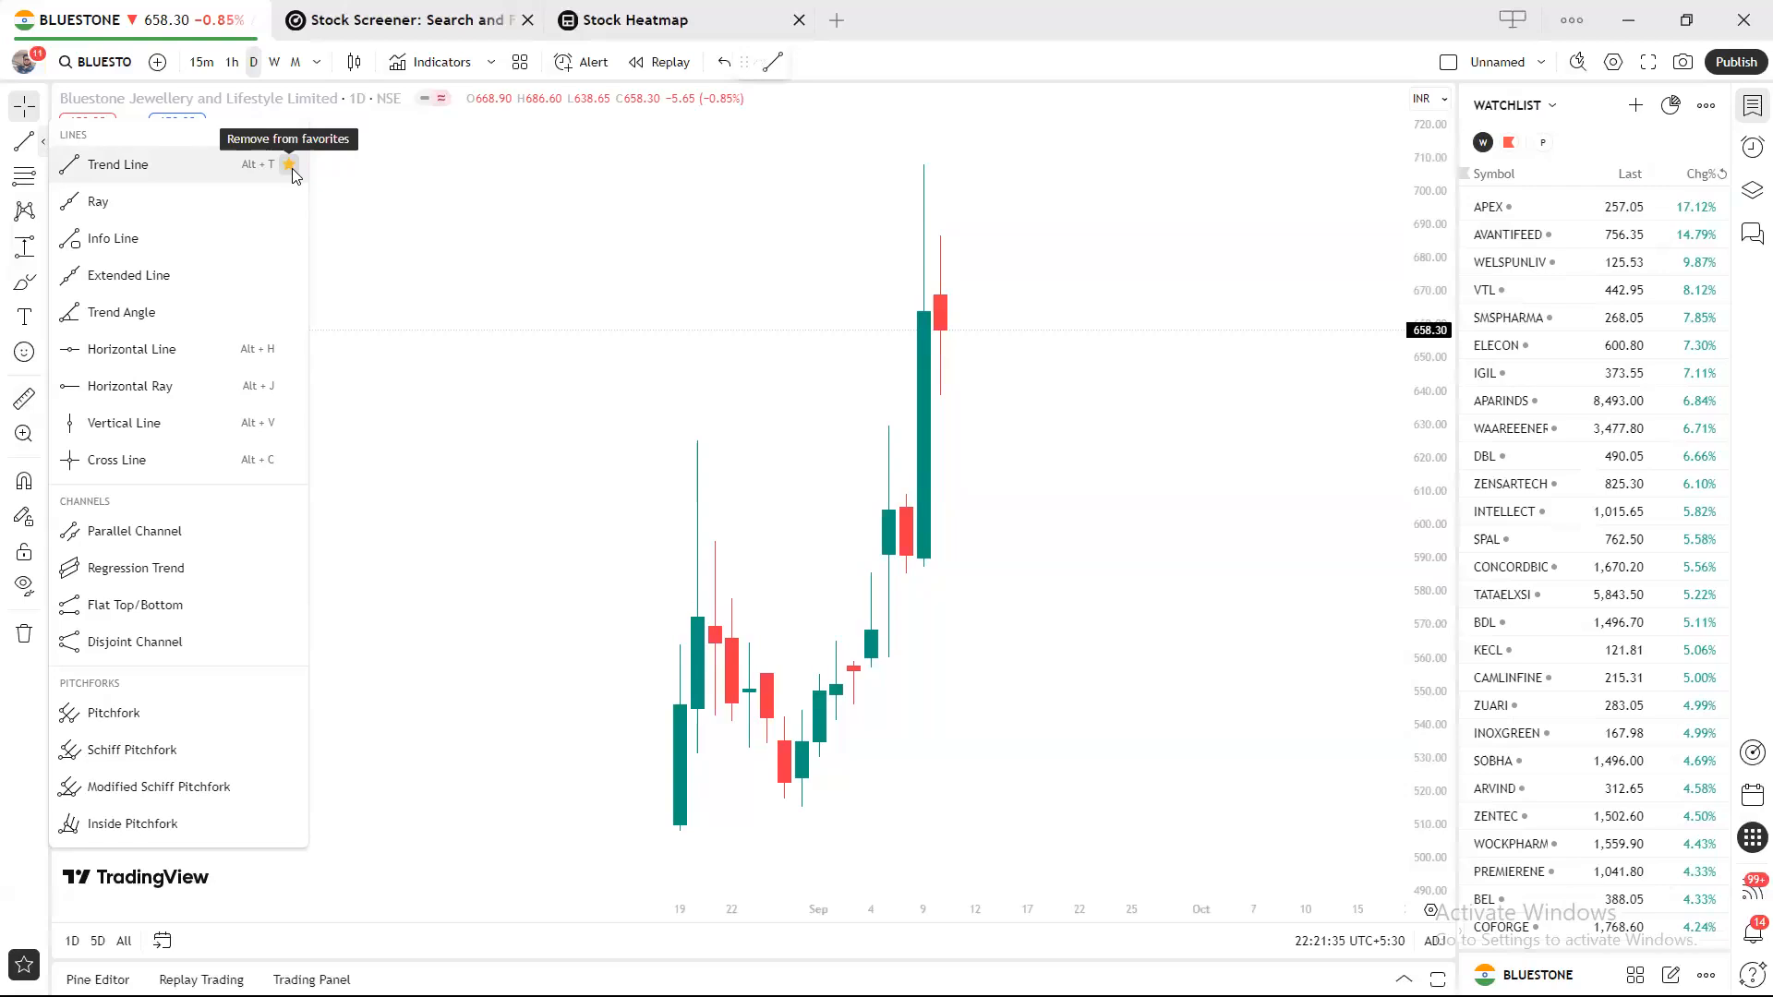
{"action": "left_click_drag", "start_coordinate": [743, 62], "coordinate": [583, 191]}
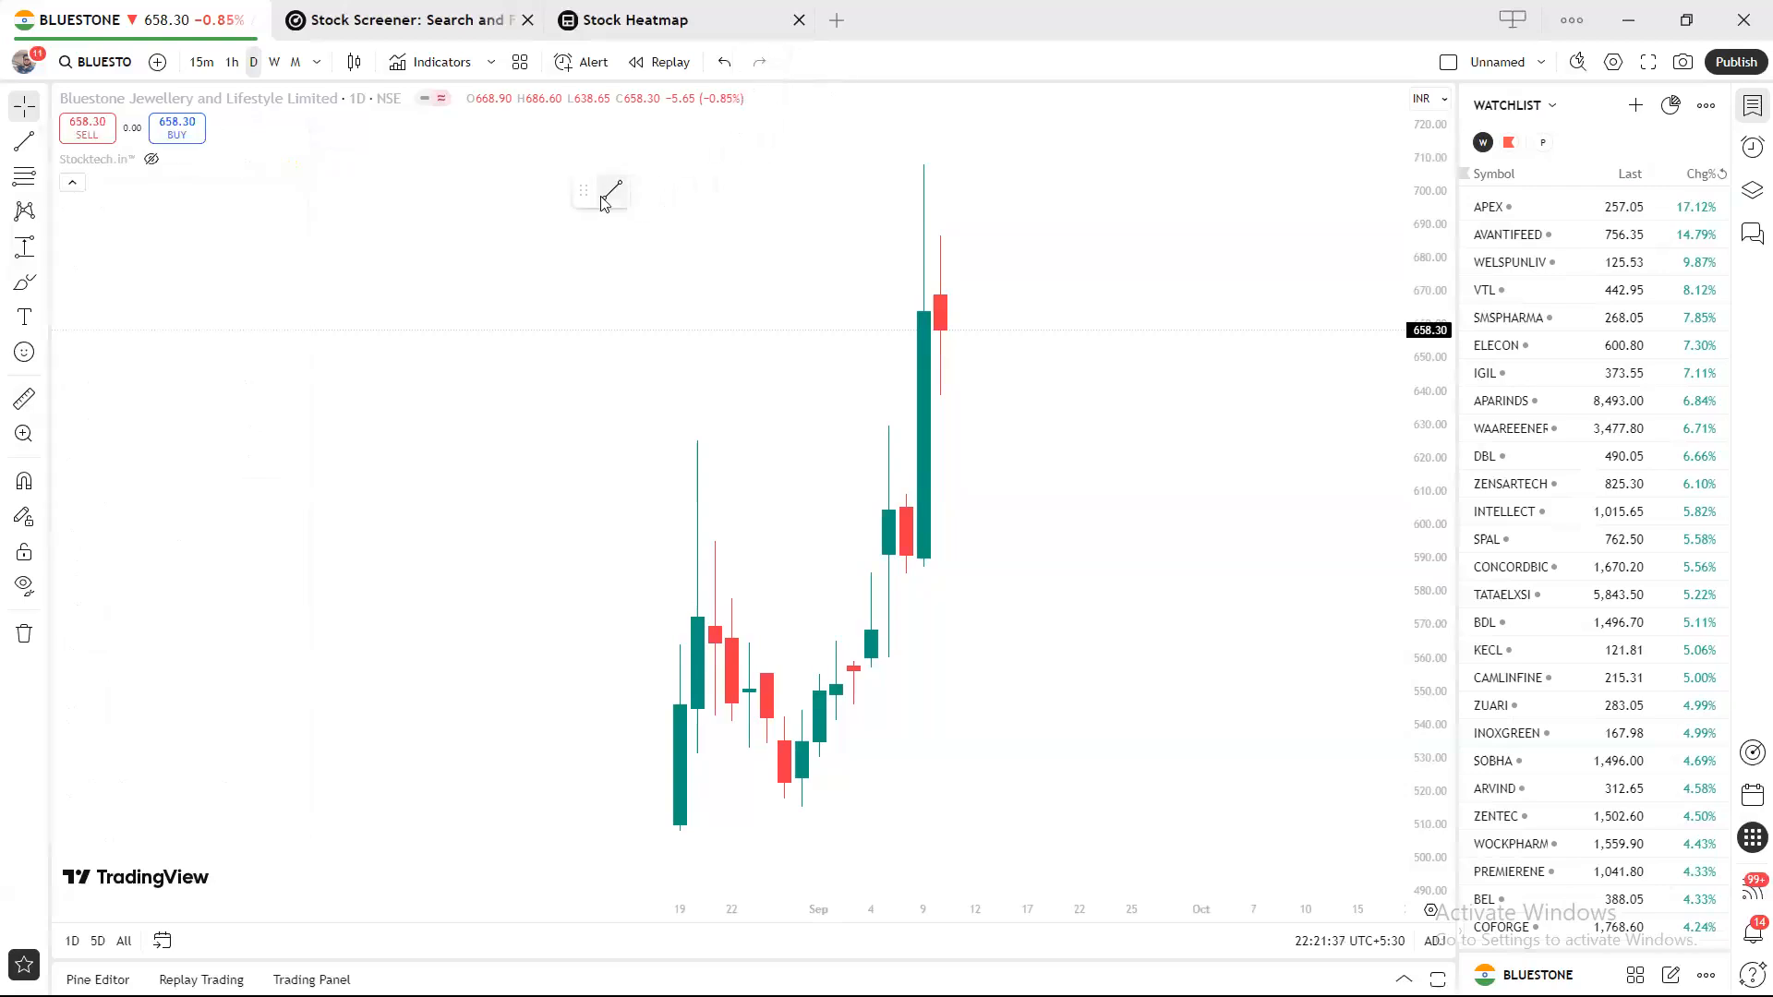
{"action": "left_click", "coordinate": [43, 141]}
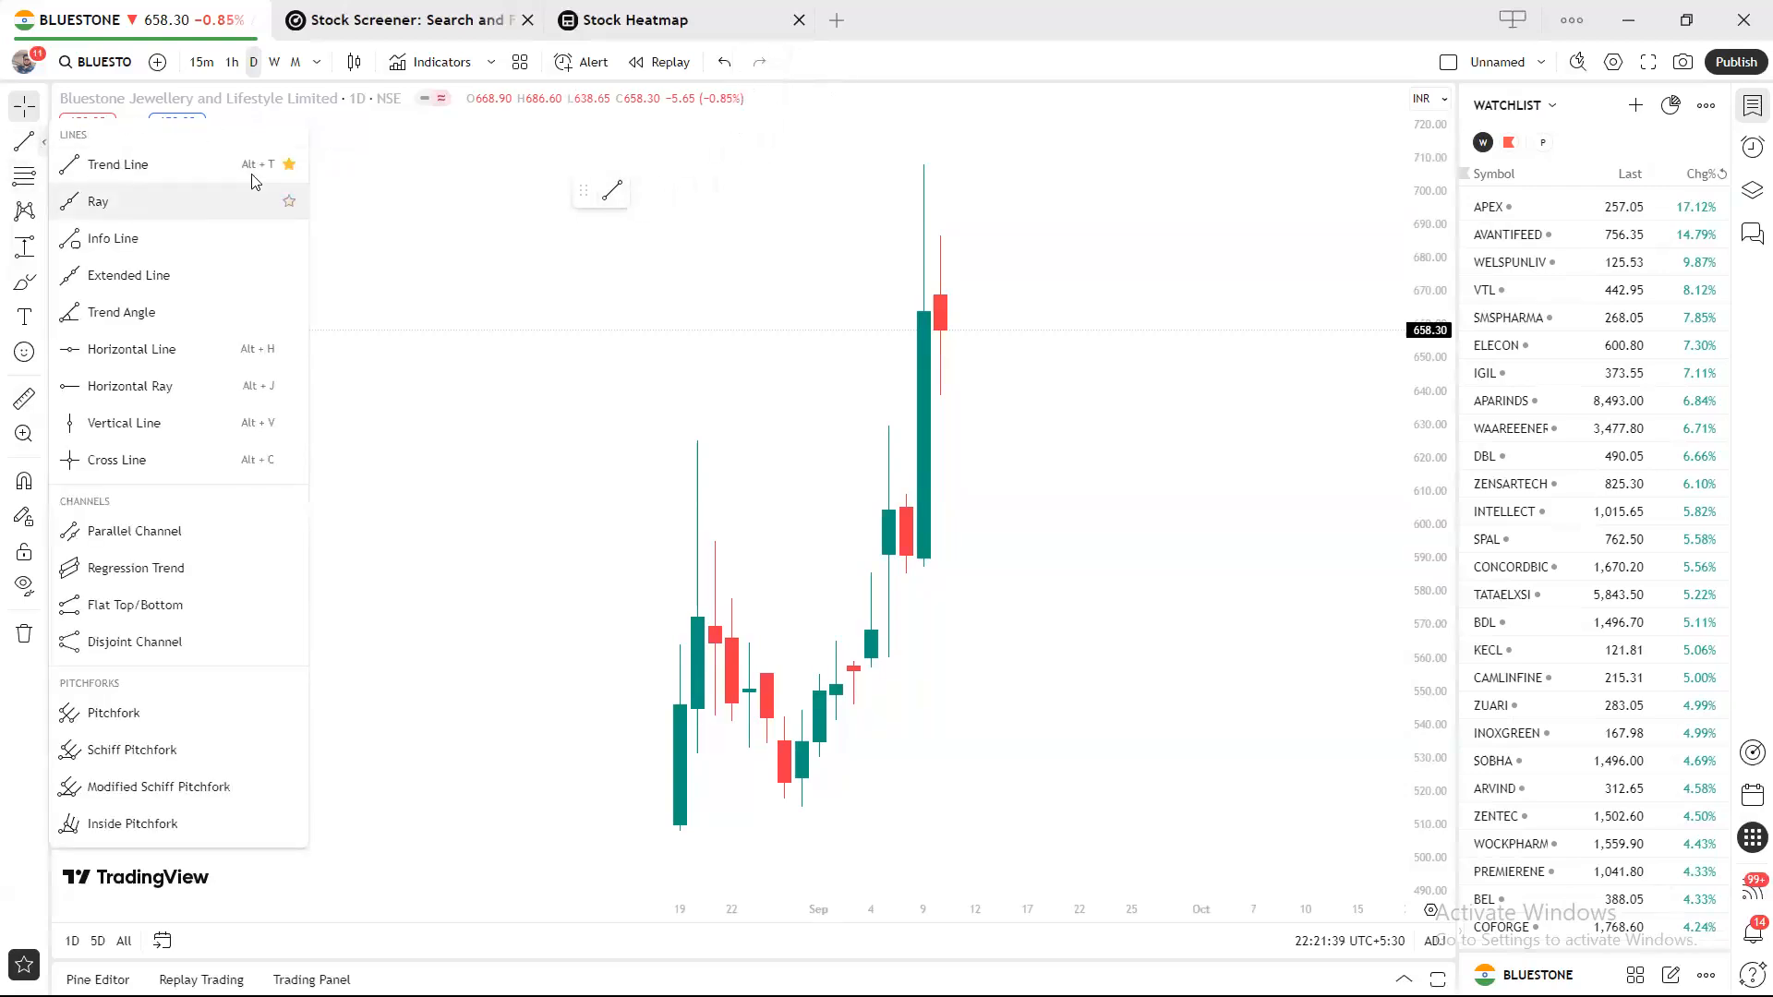
{"action": "left_click", "coordinate": [288, 386]}
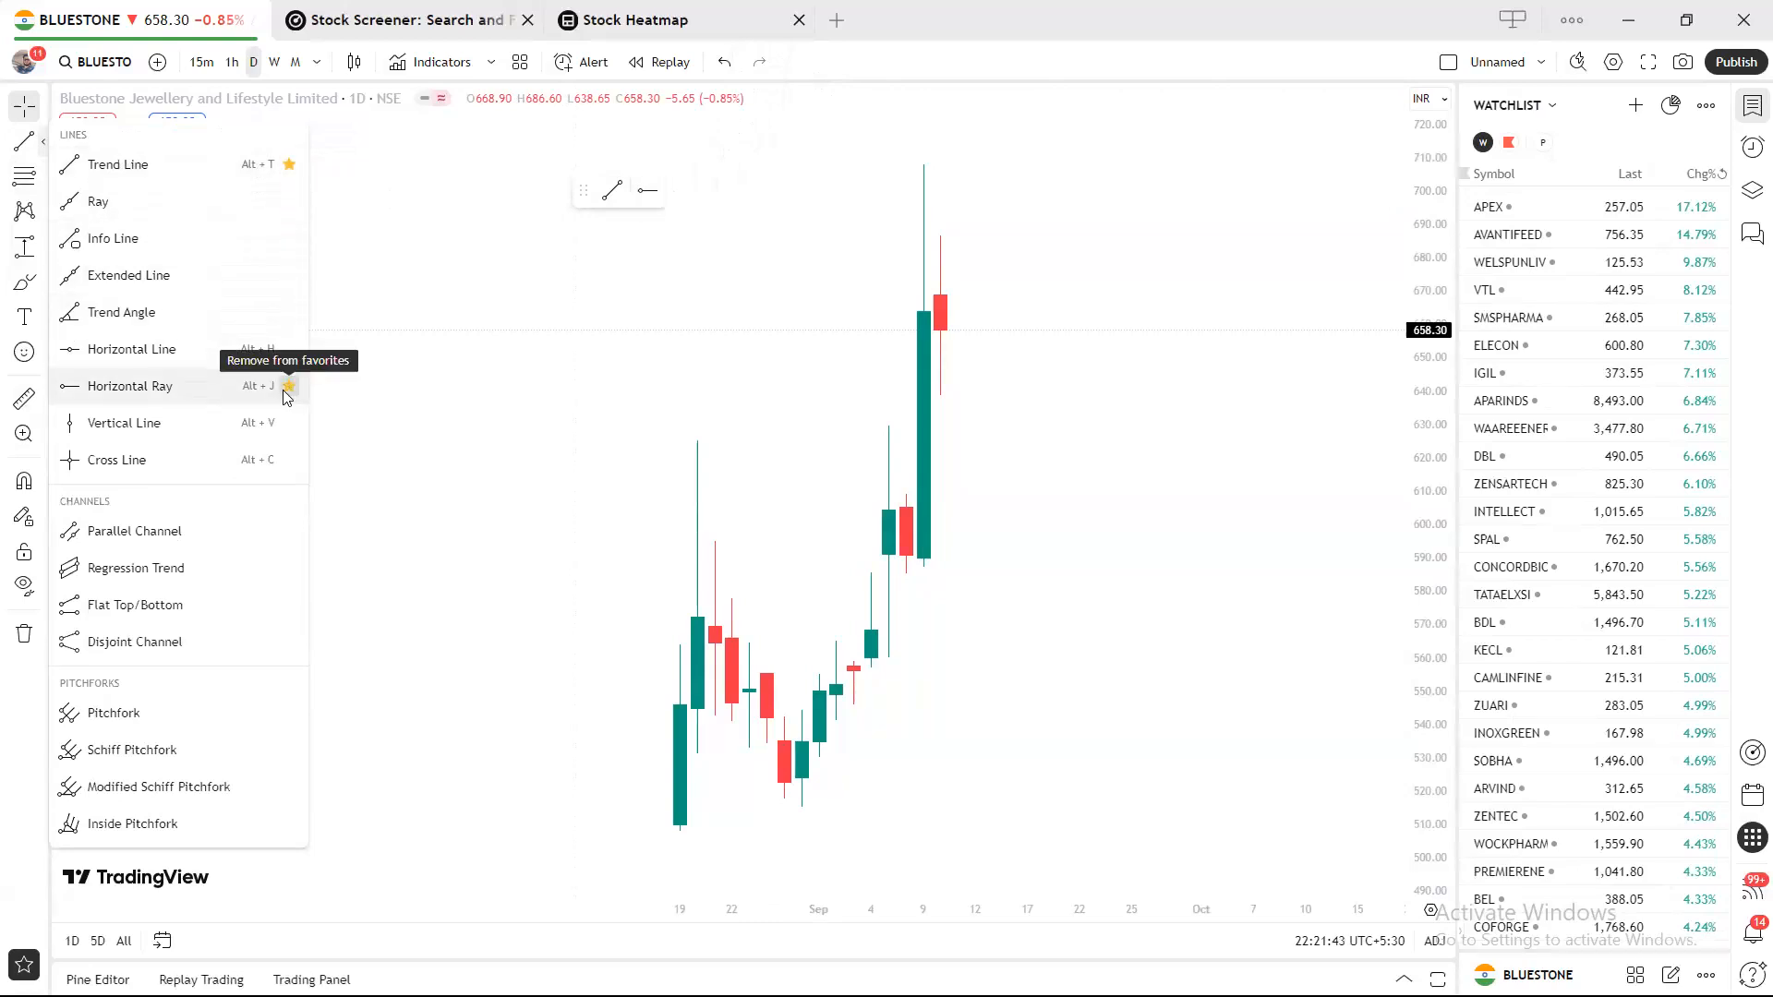
{"action": "left_click", "coordinate": [411, 268]}
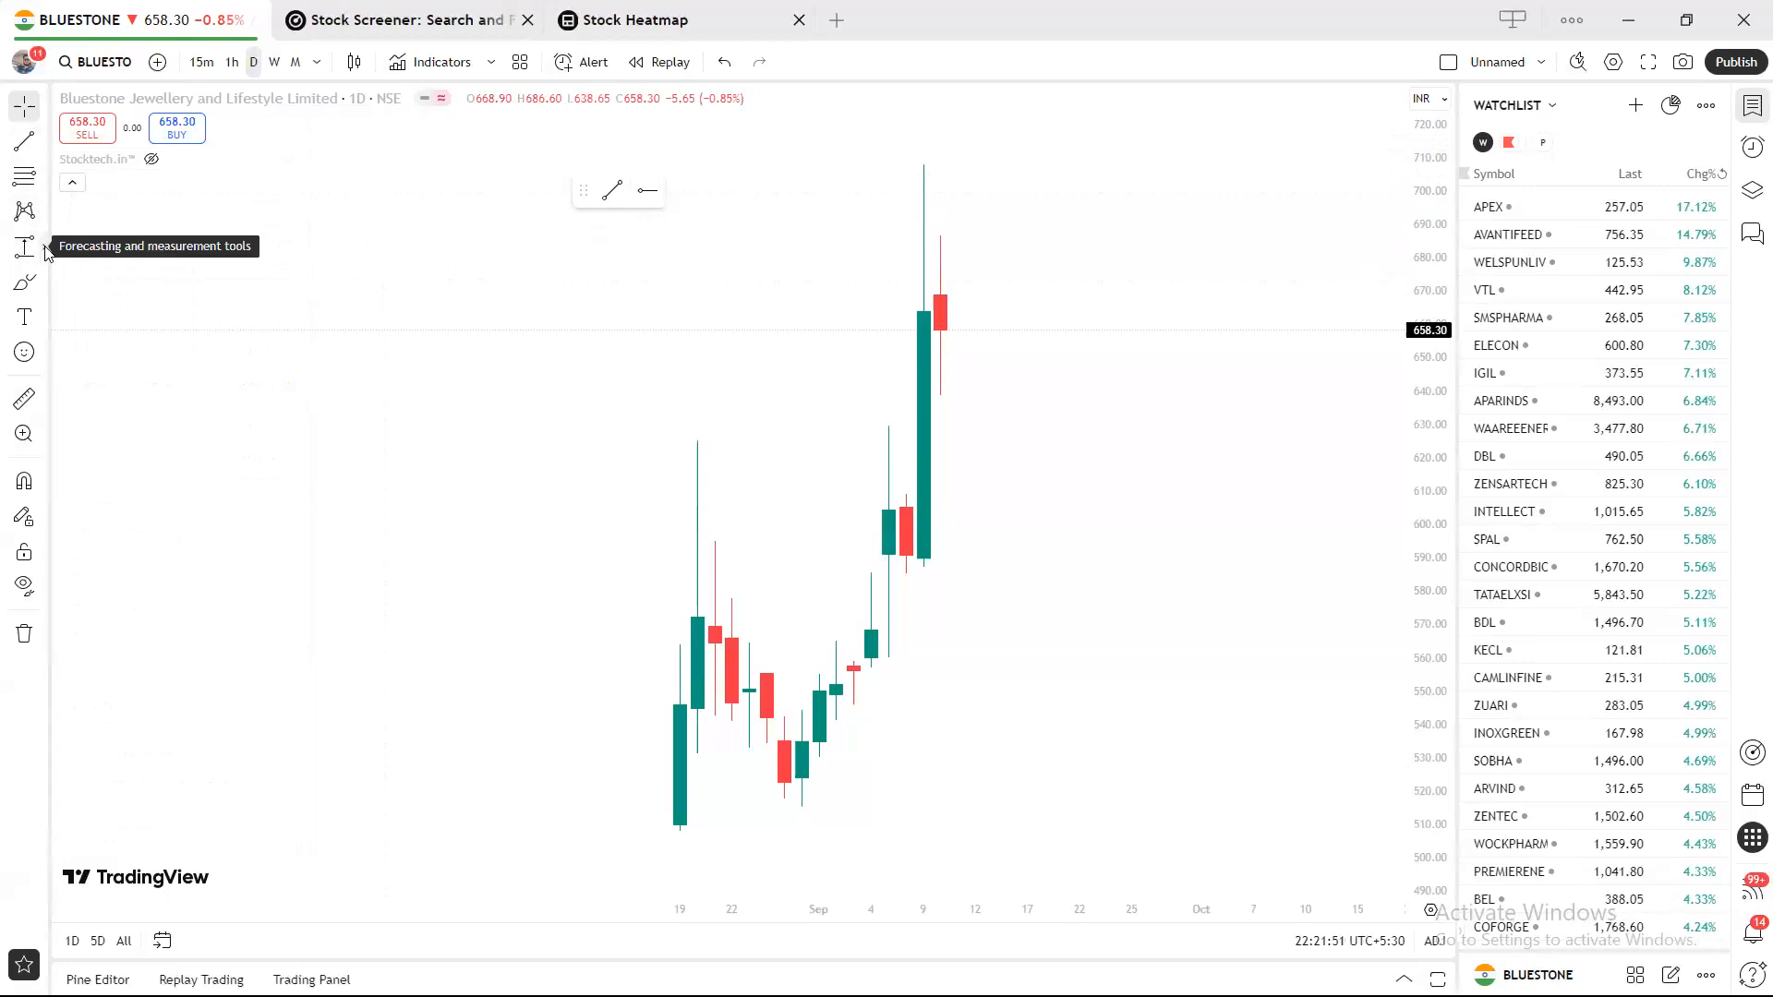
Star Price Range, Date and Price Range and Trend-Based Fib Extension, docking the favourites bar at top.
{"action": "left_click", "coordinate": [48, 253]}
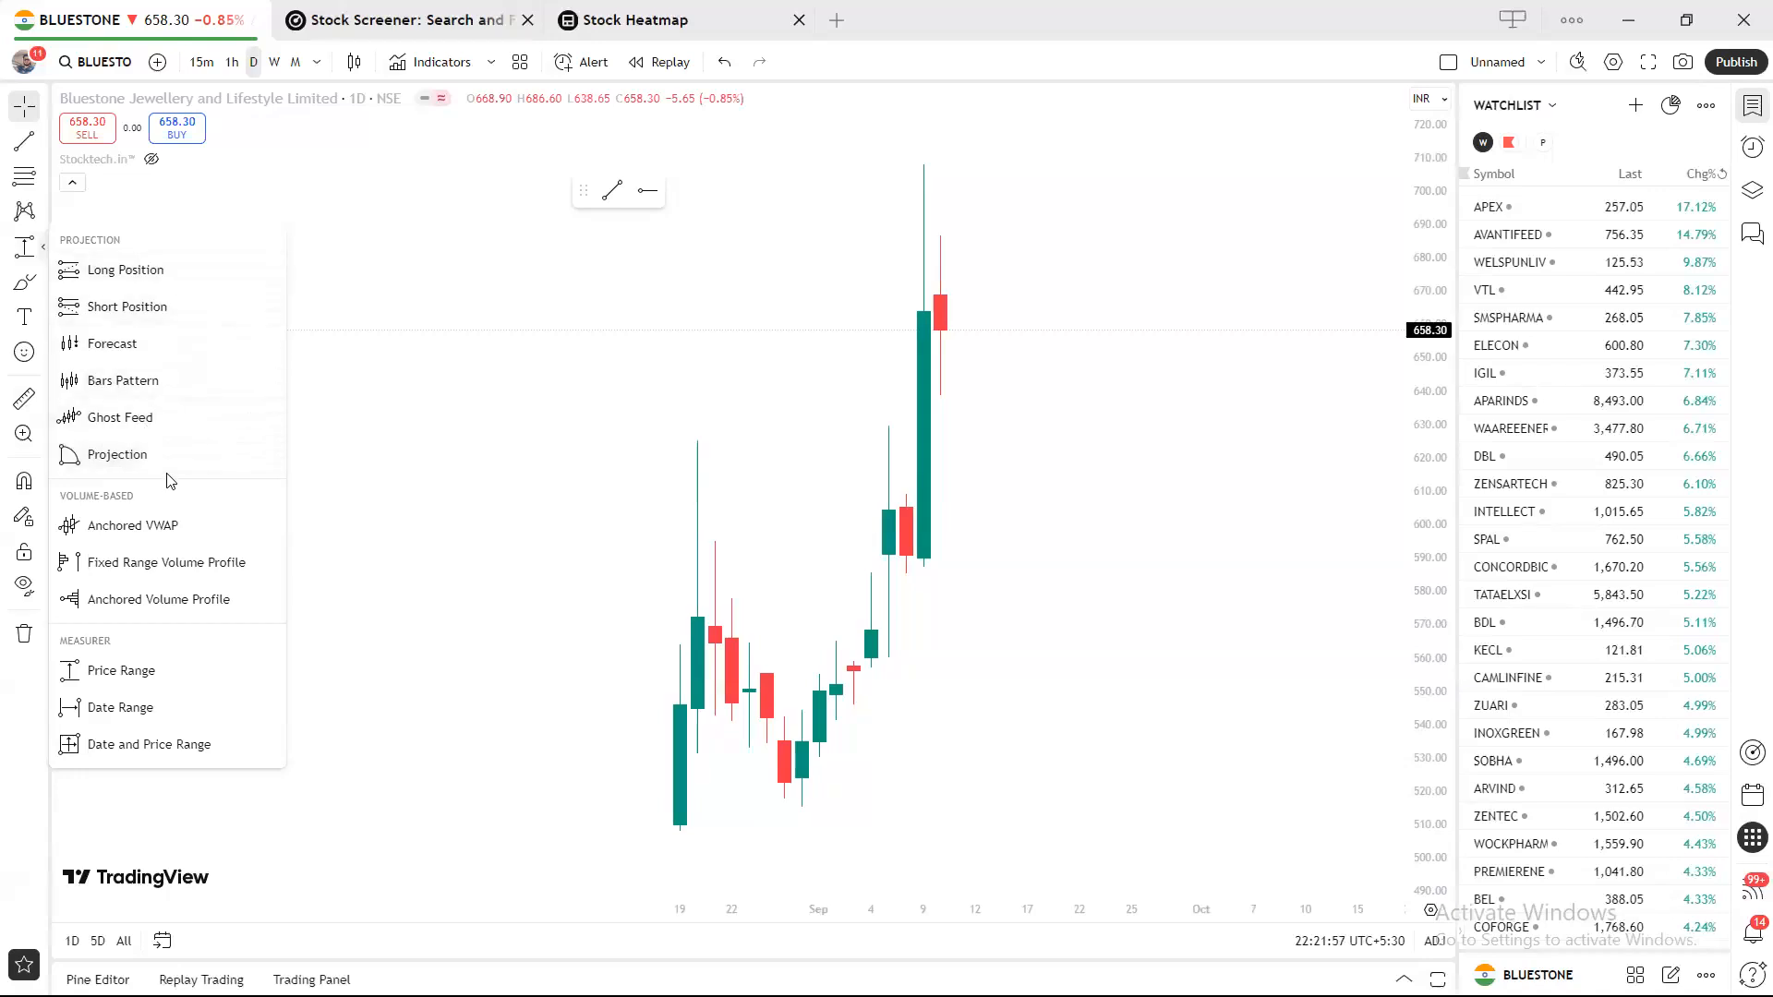
{"action": "left_click", "coordinate": [268, 671]}
{"action": "left_click", "coordinate": [268, 744]}
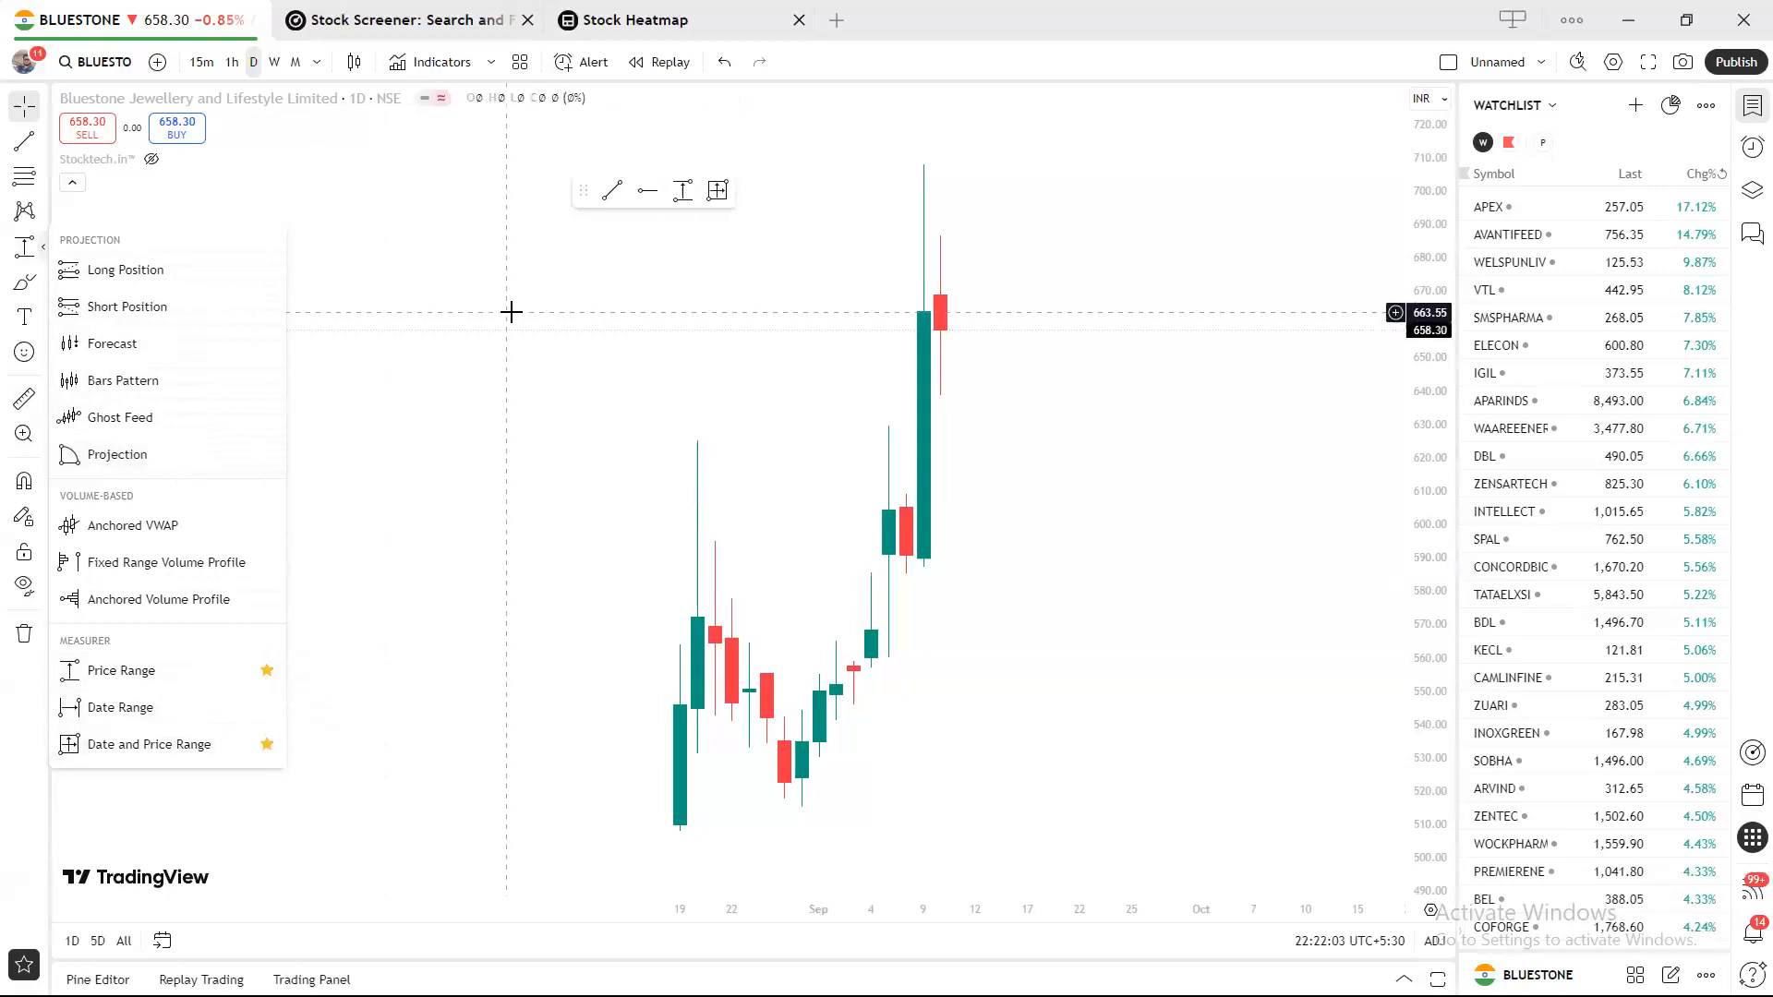
{"action": "left_click", "coordinate": [495, 246]}
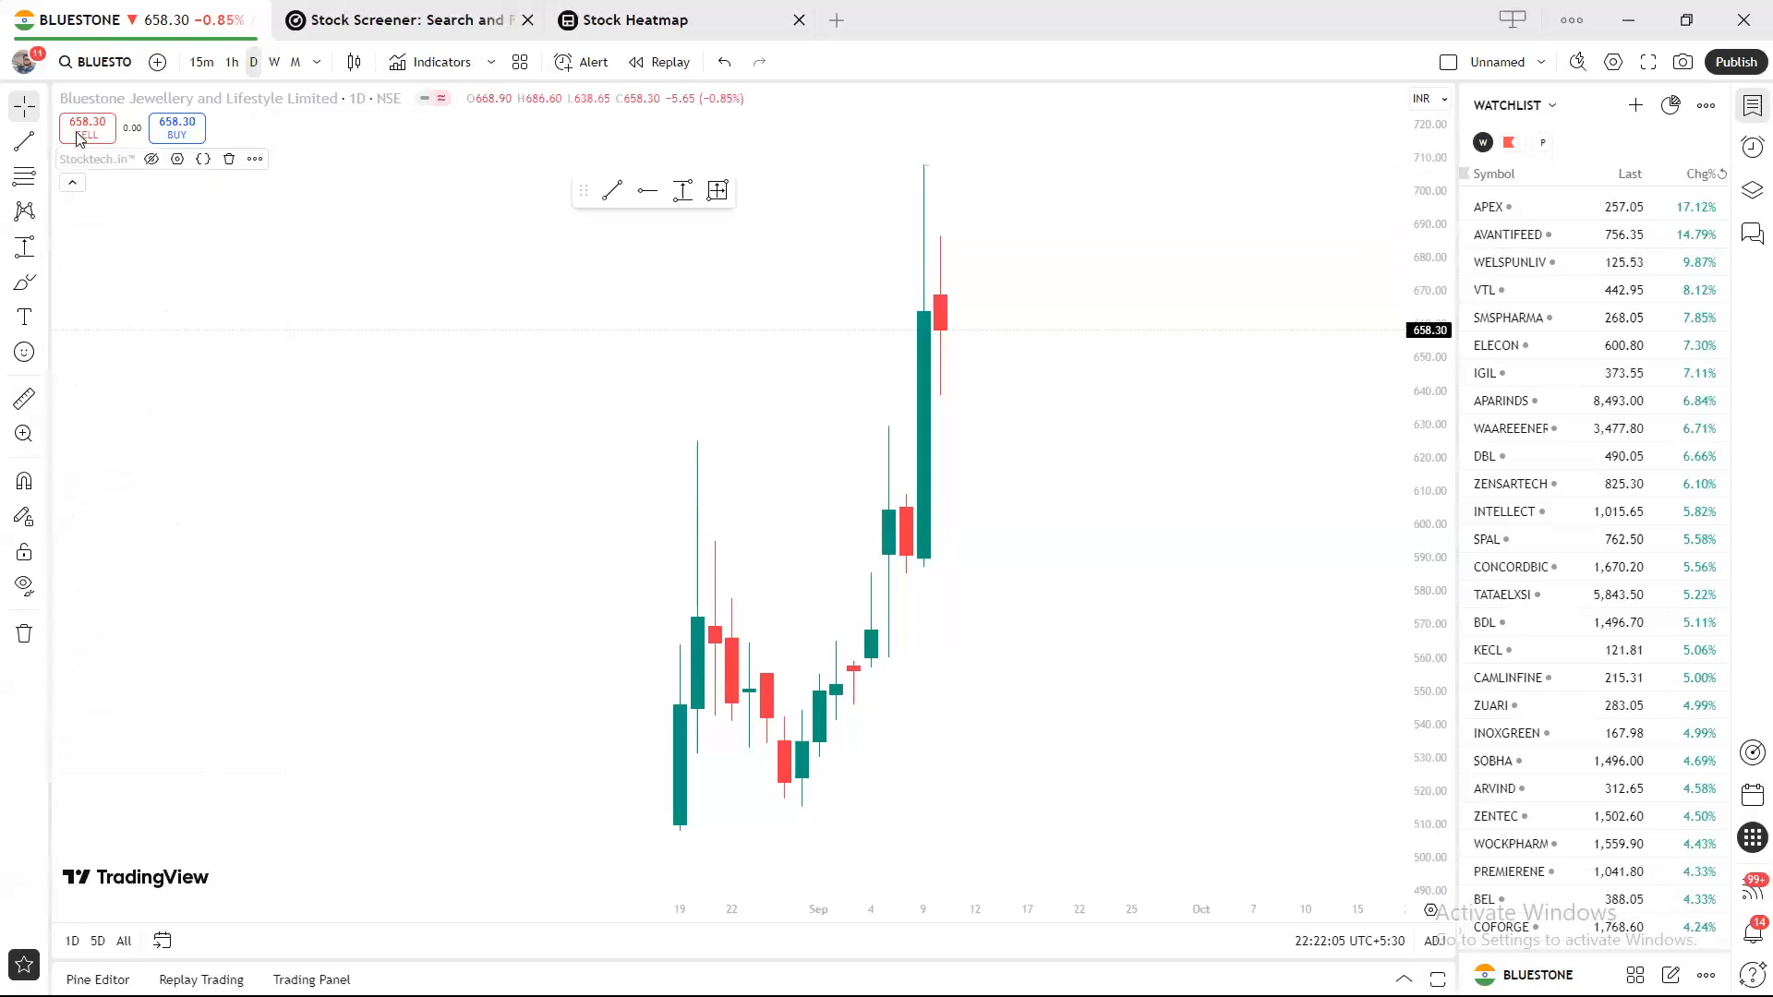
{"action": "left_click", "coordinate": [43, 185]}
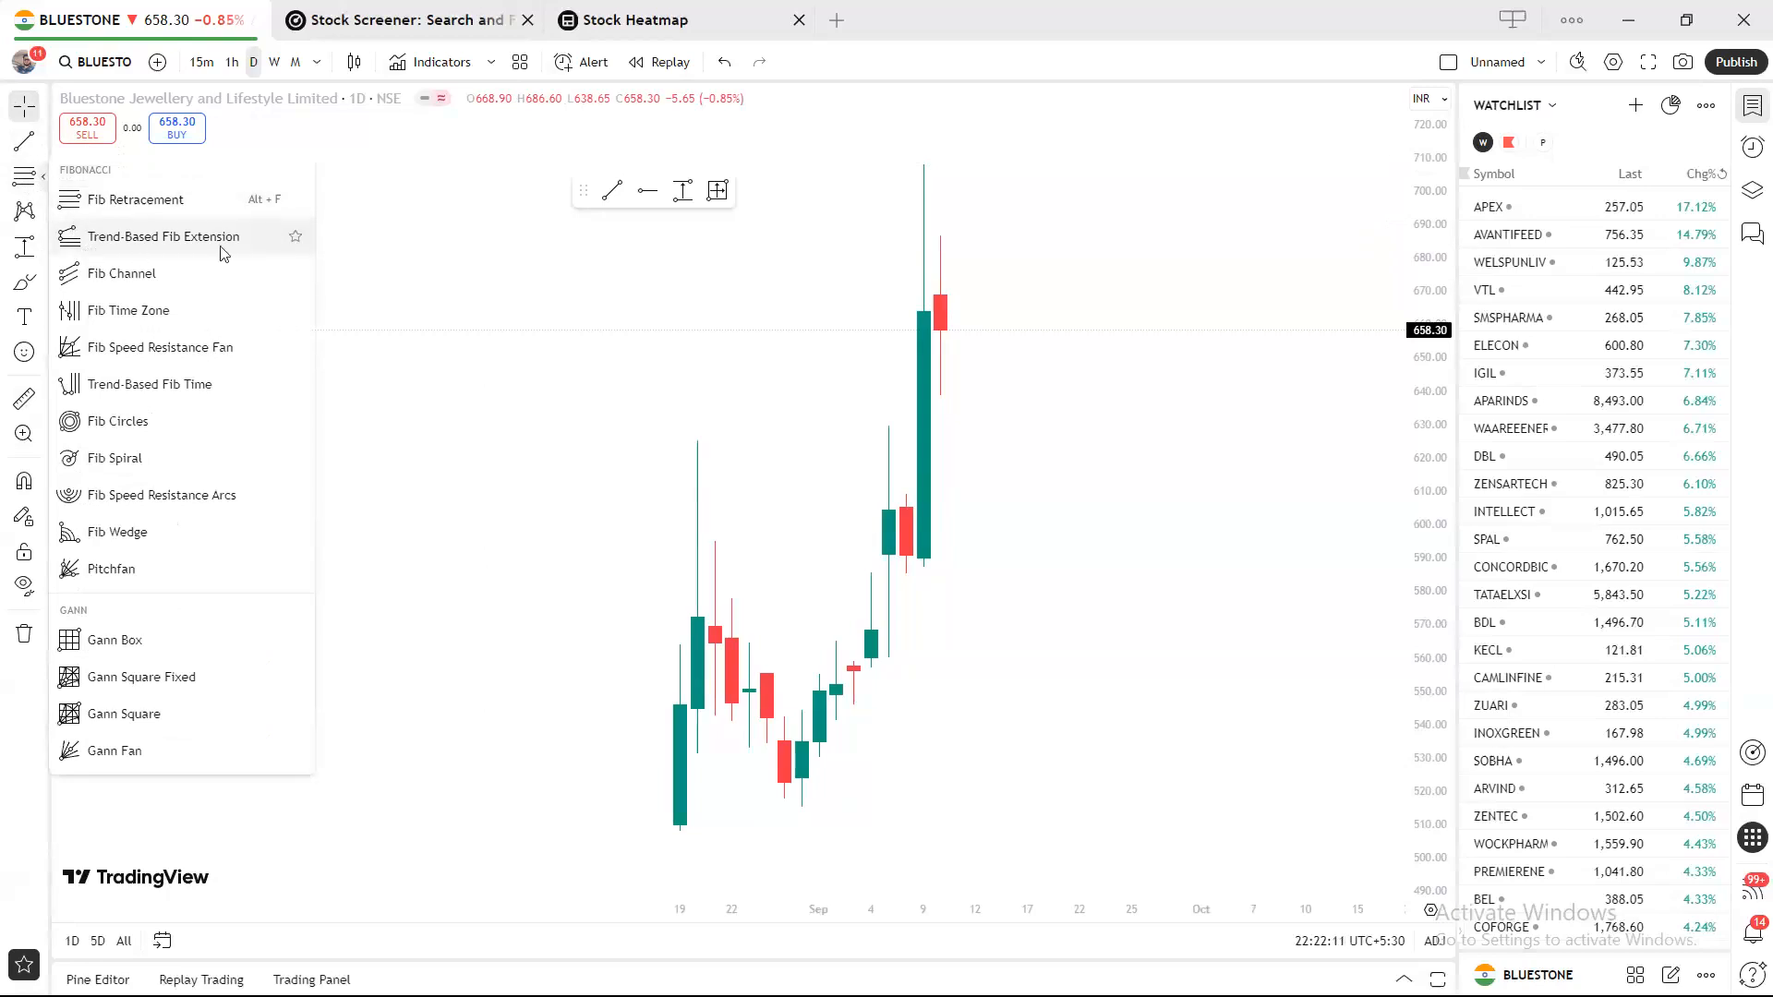
{"action": "left_click", "coordinate": [295, 237]}
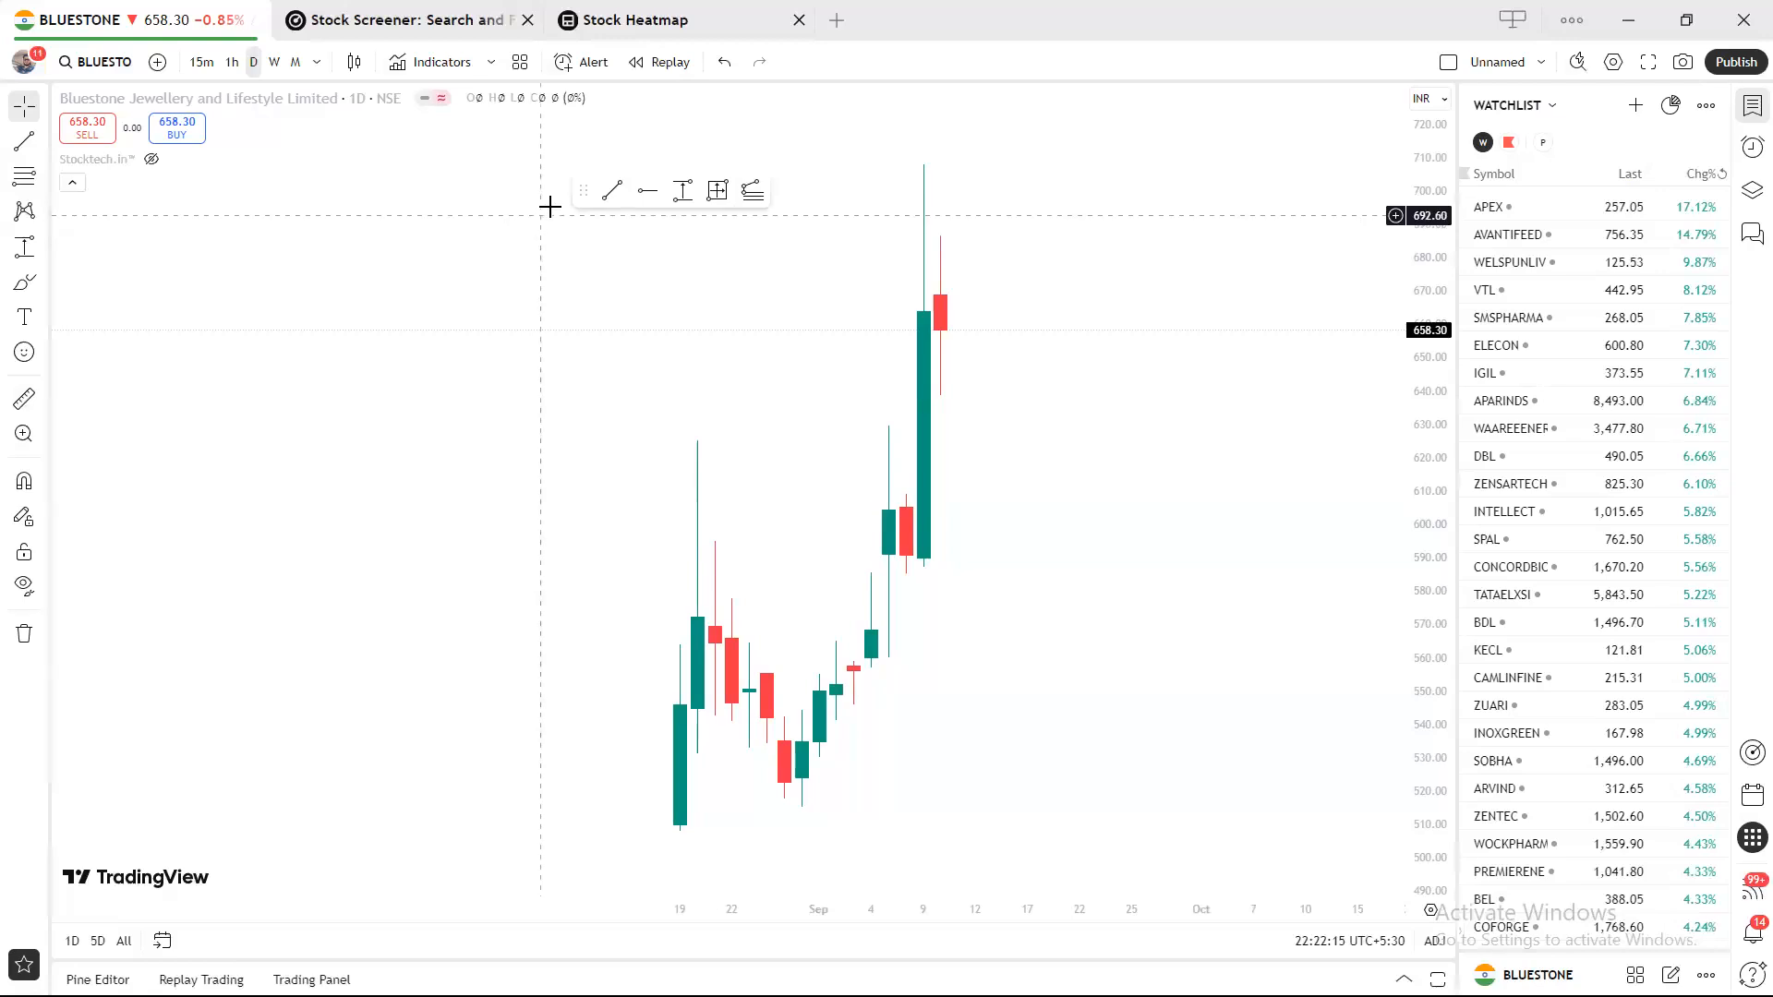
{"action": "mouse_move", "coordinate": [582, 191]}
{"action": "left_mouse_down"}
{"action": "mouse_move", "coordinate": [814, 87]}
{"action": "mouse_move", "coordinate": [814, 65]}
{"action": "left_mouse_up"}
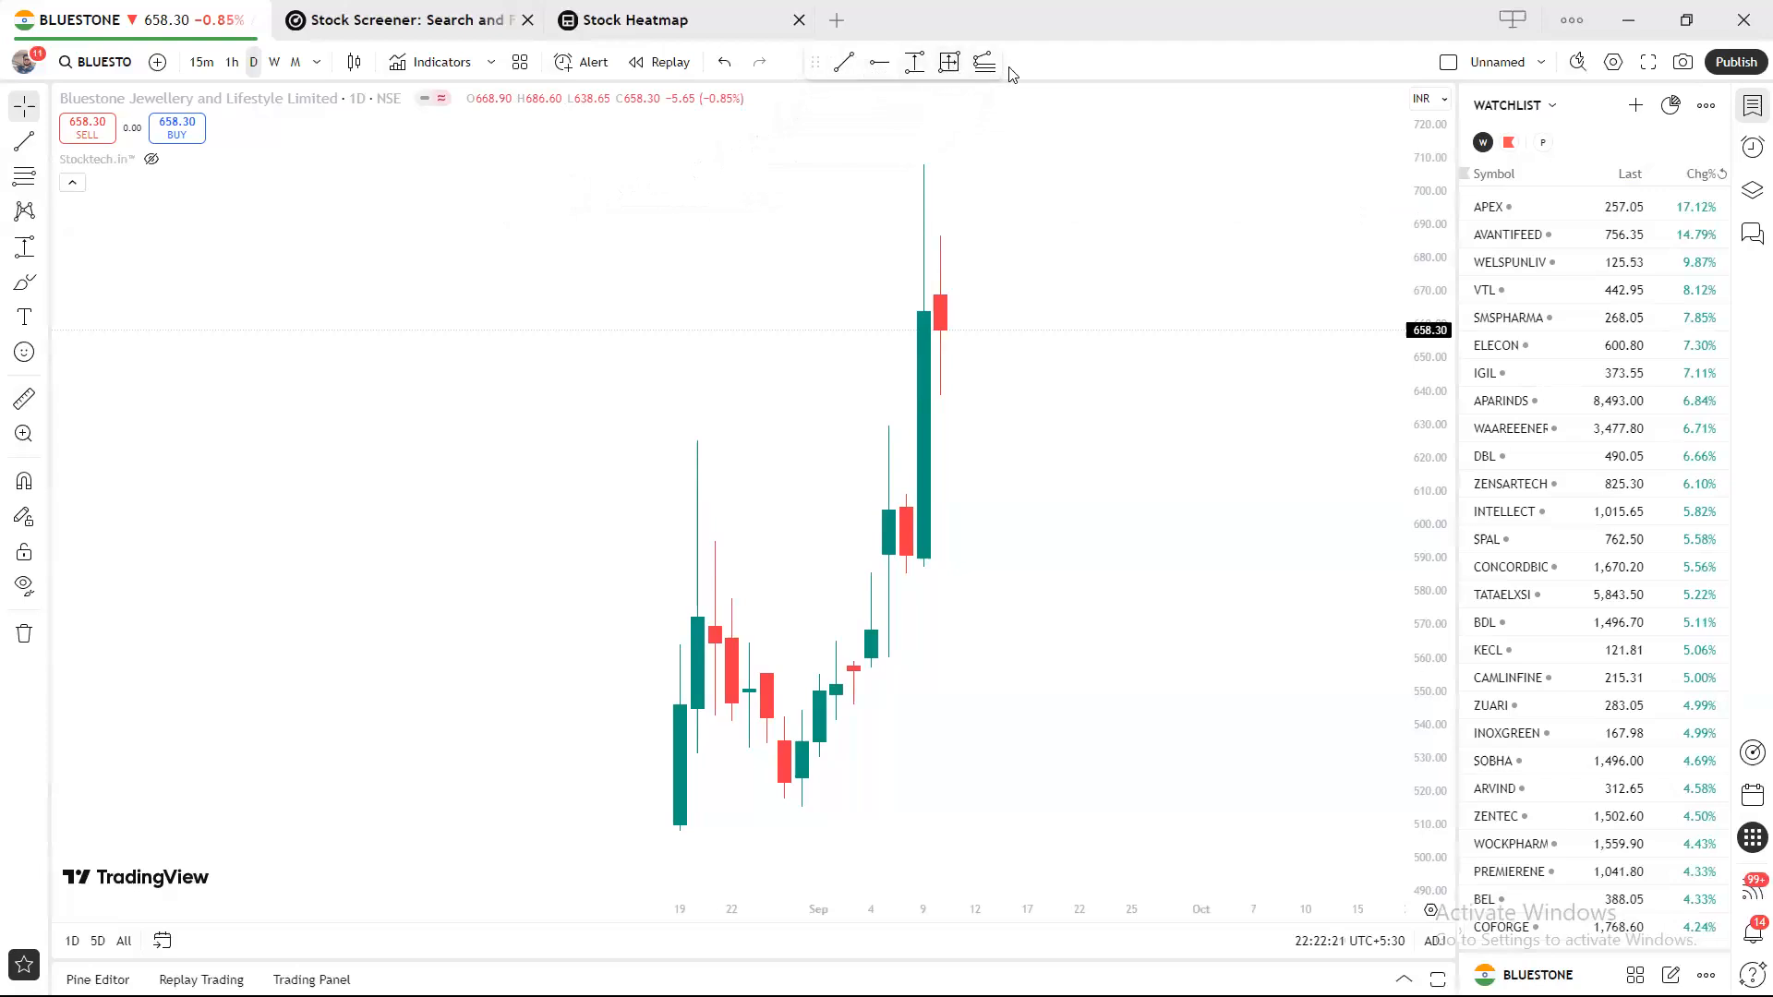
Turn on magnet snapping and draw a trend line rising from the chart's left side.
{"action": "left_click", "coordinate": [25, 482]}
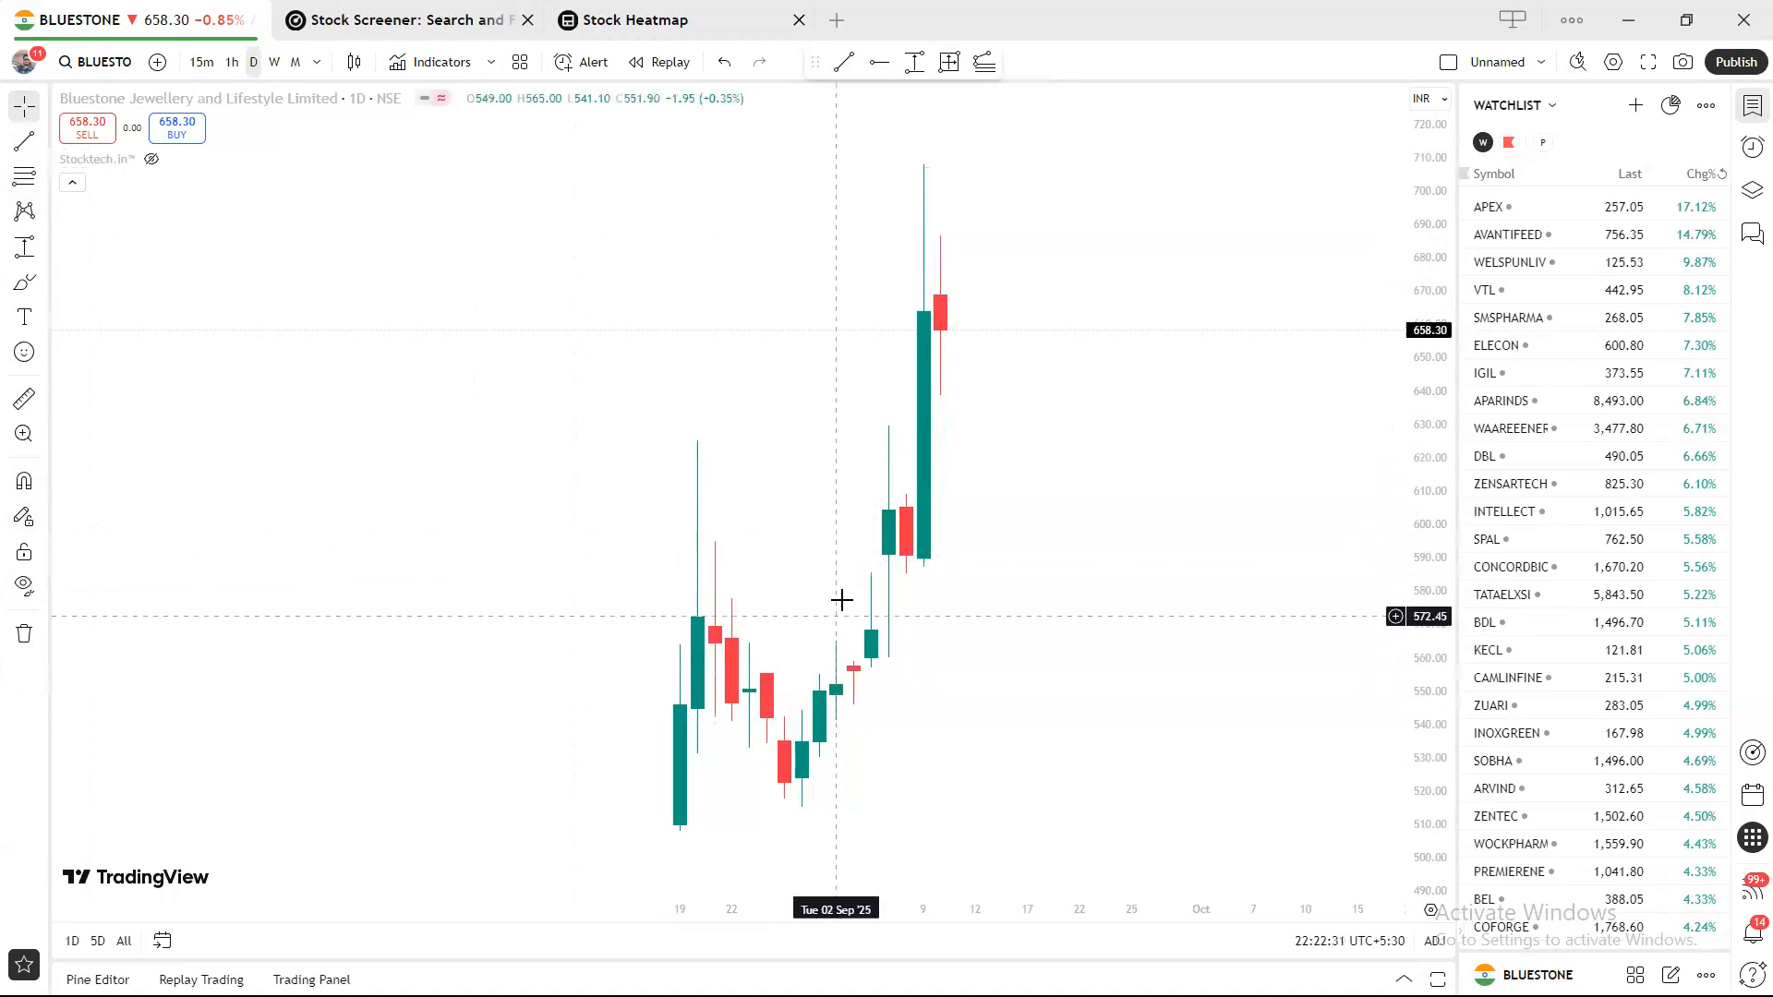
{"action": "left_click", "coordinate": [843, 64]}
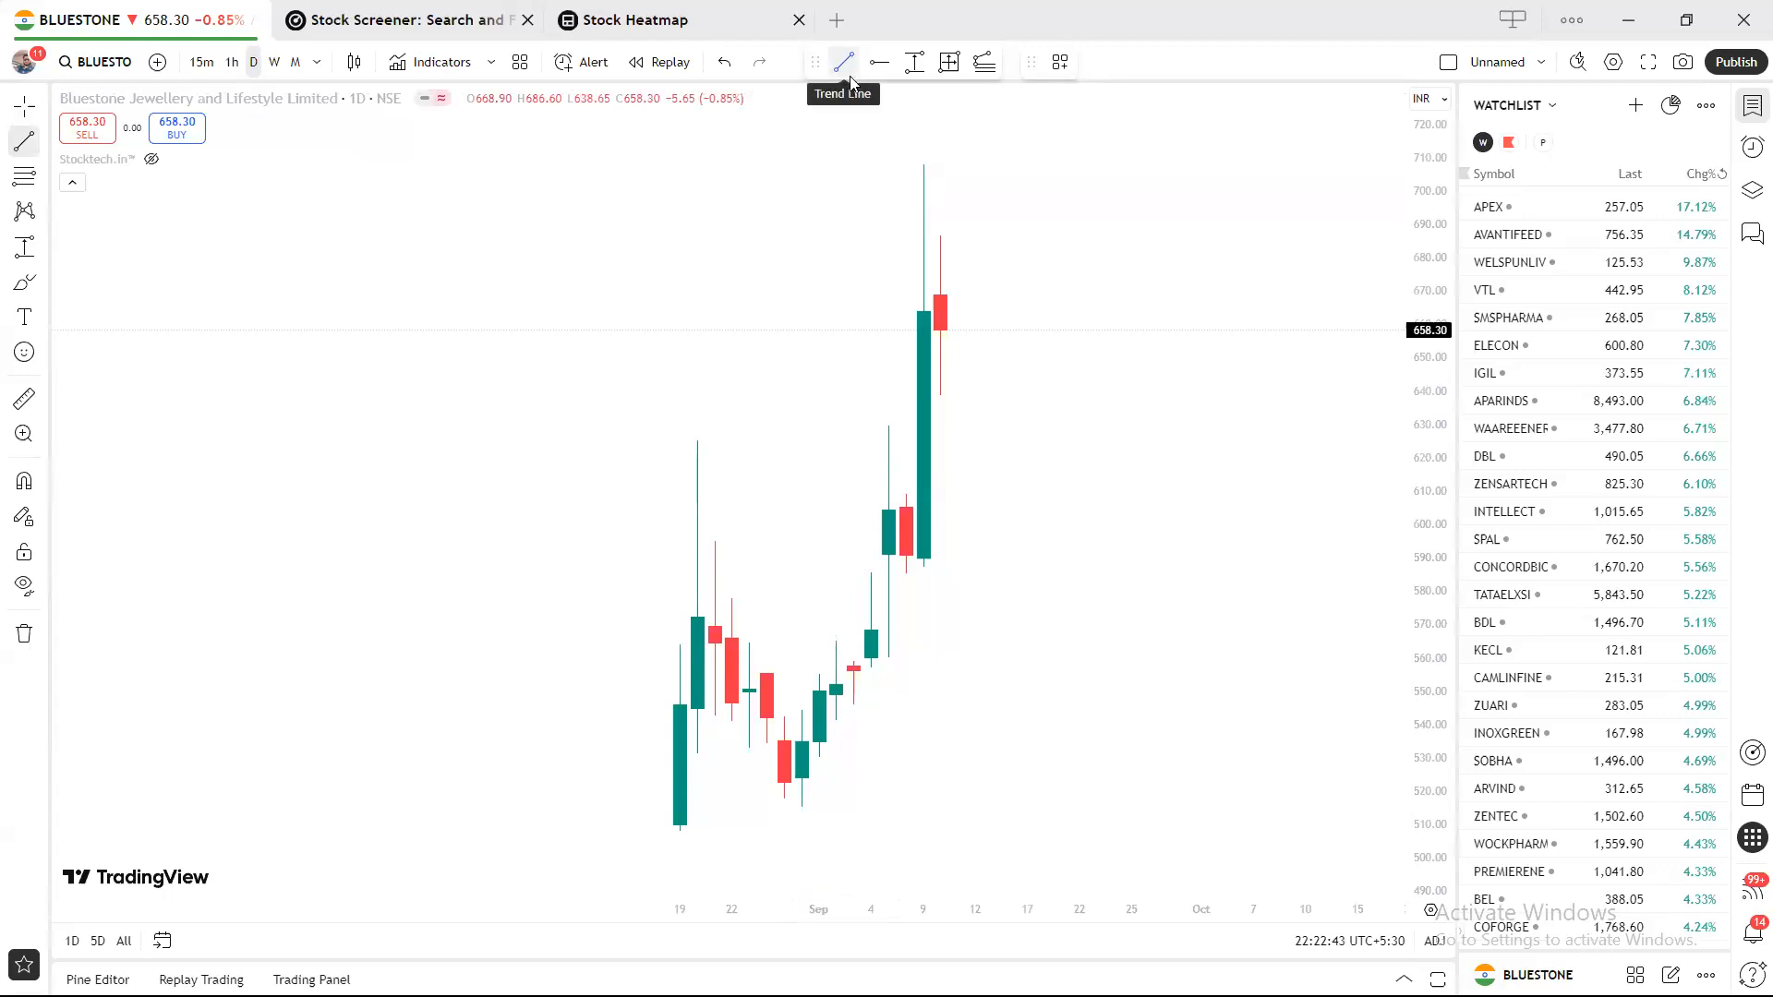
{"action": "left_click", "coordinate": [419, 539]}
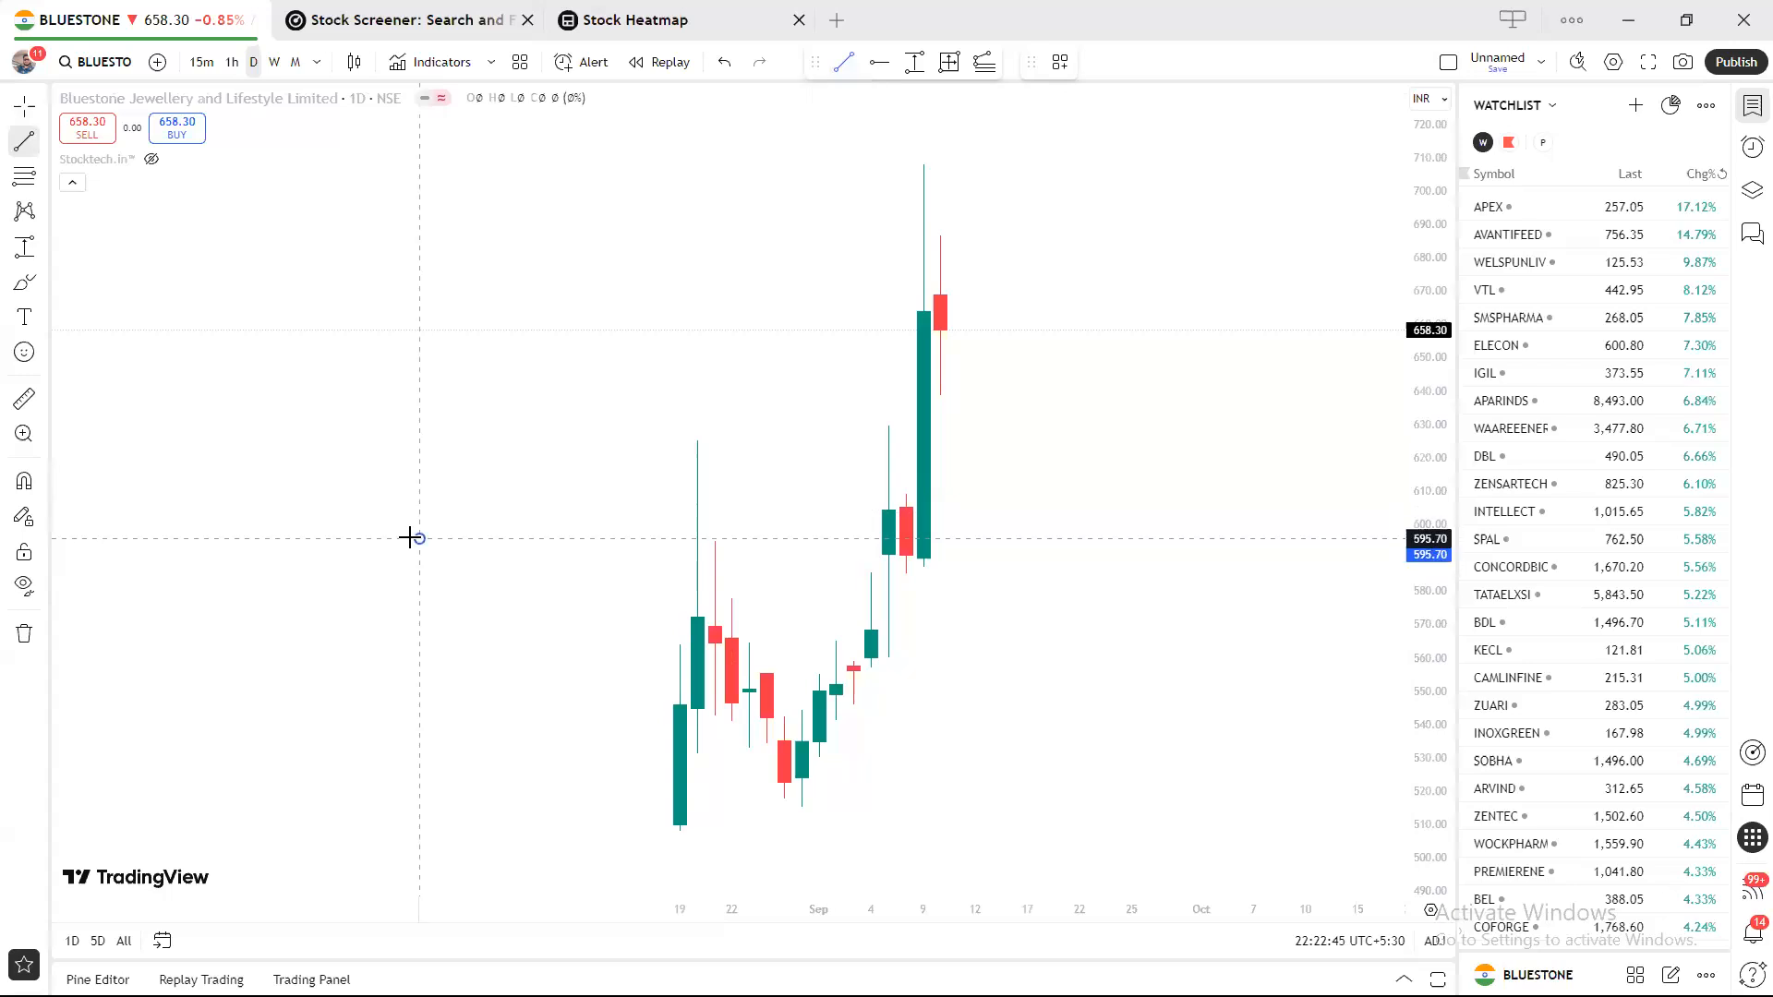
{"action": "left_click", "coordinate": [766, 216]}
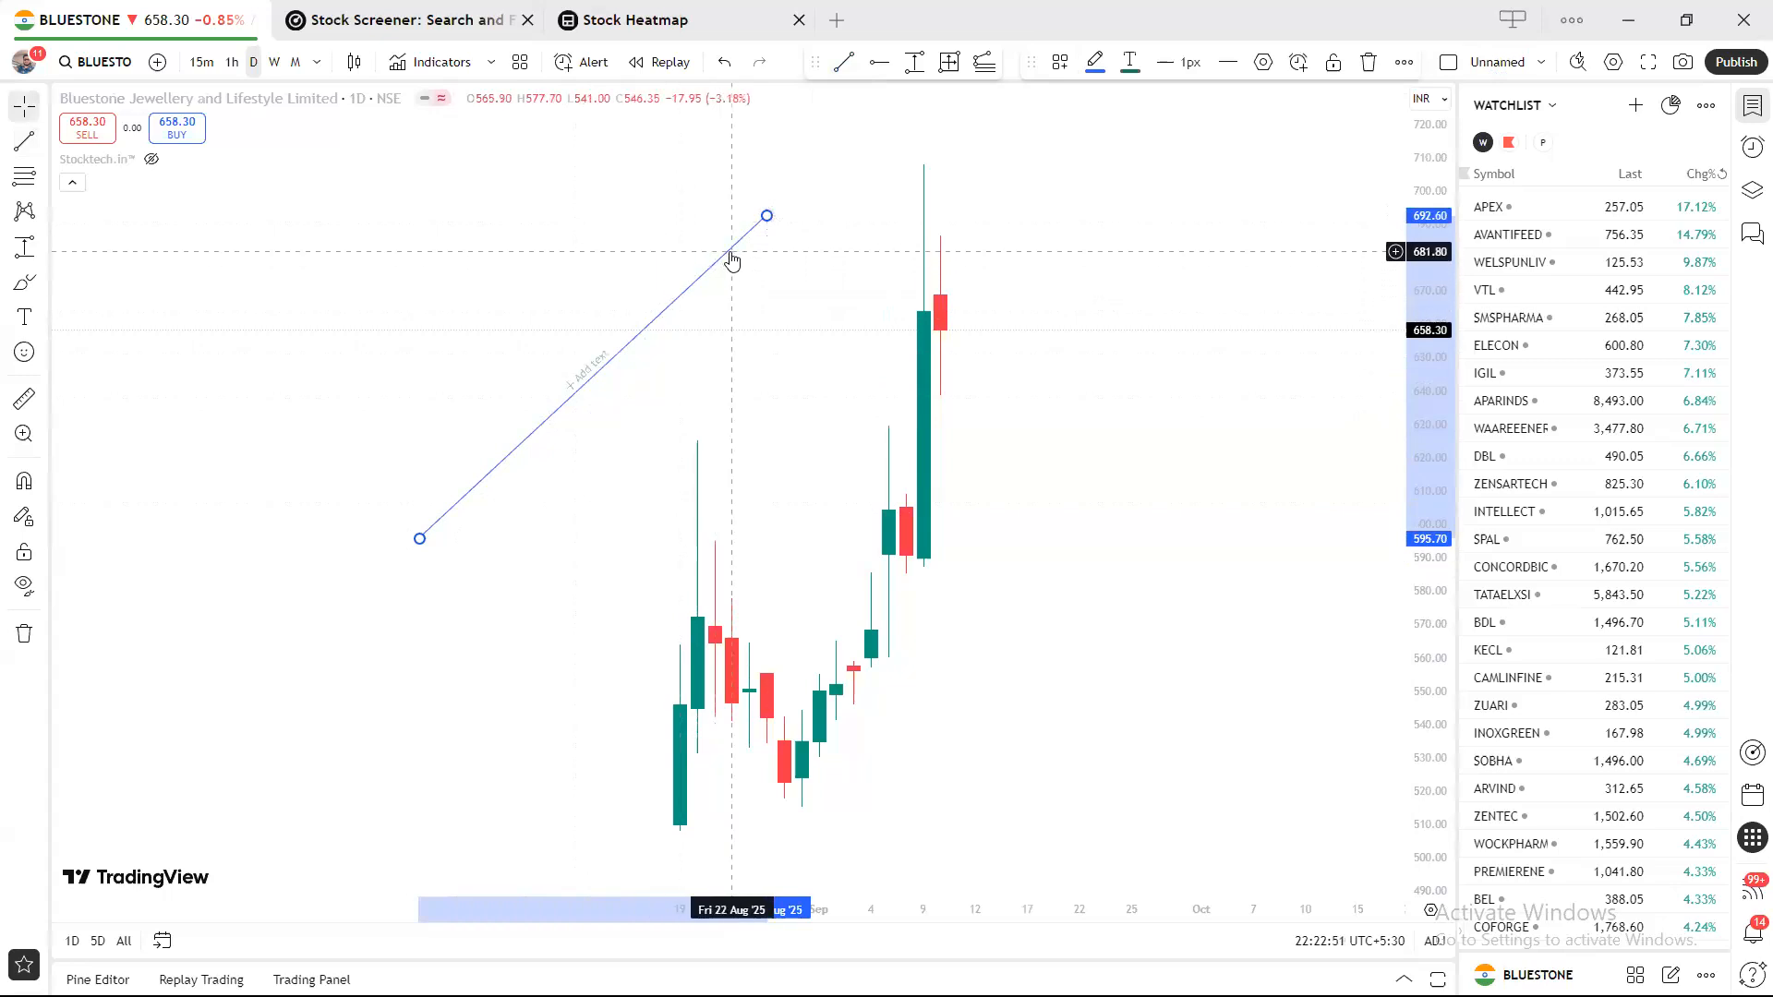
Try 3px and 4px widths on the trend line, settling on 1px.
{"action": "left_click", "coordinate": [1190, 62]}
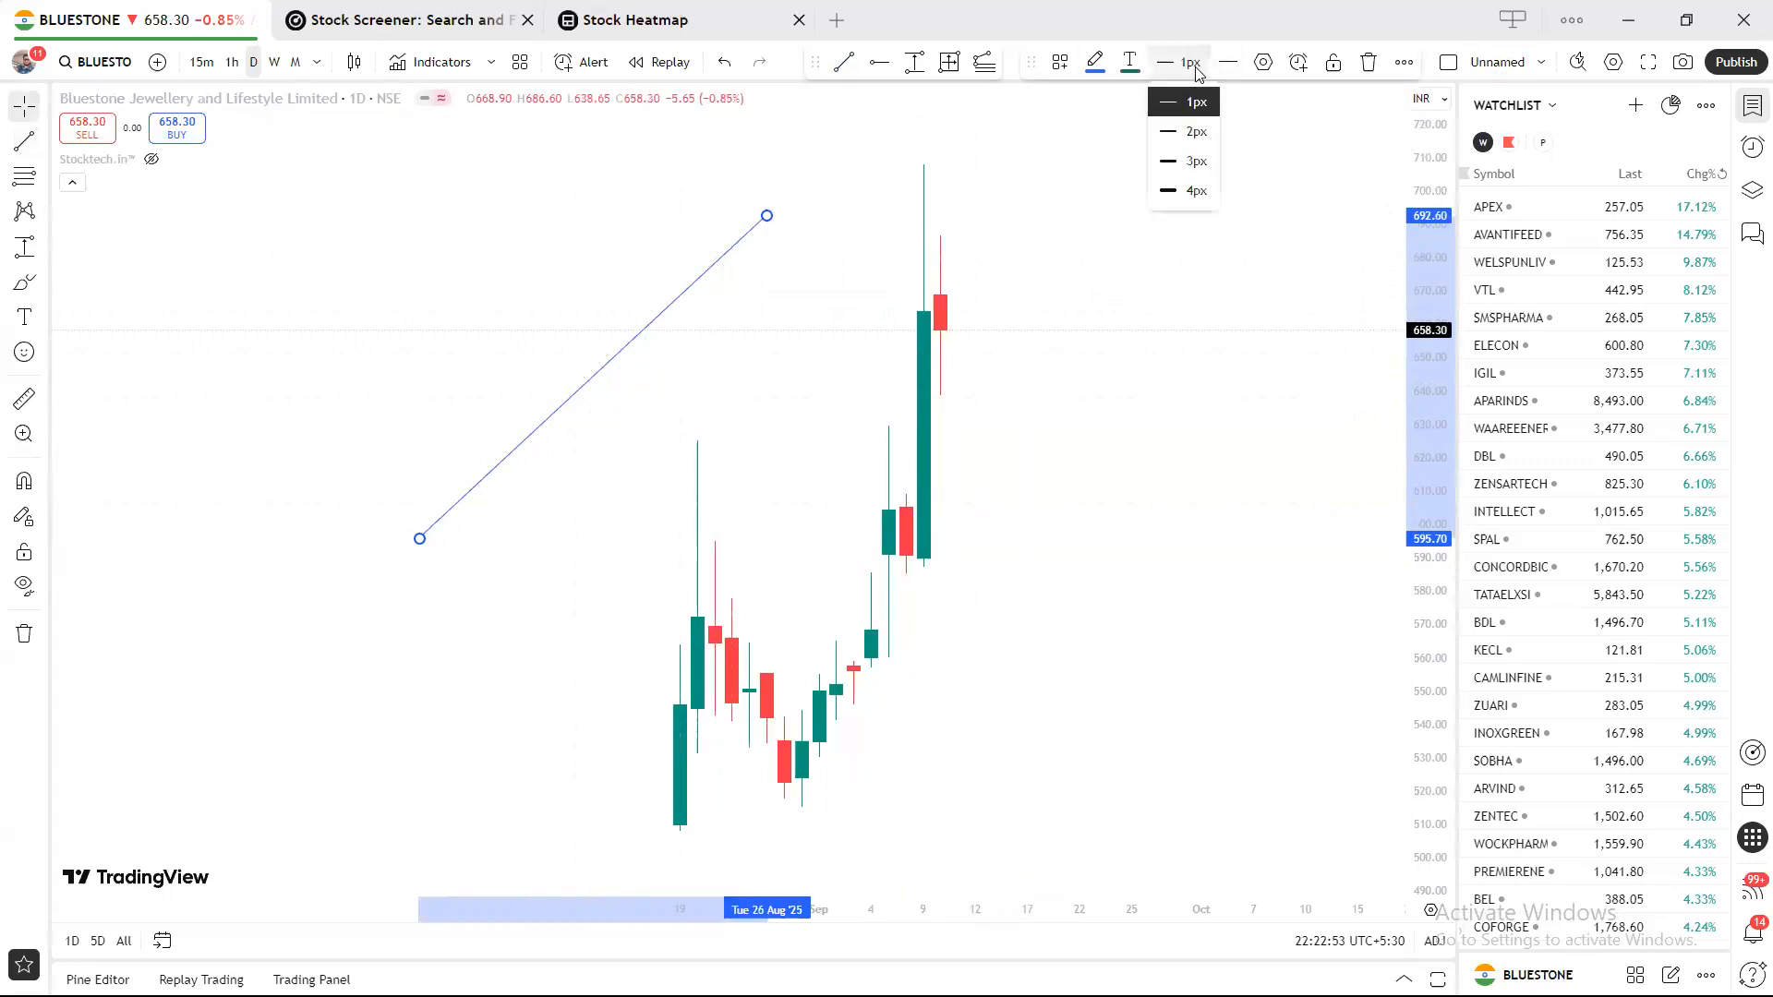
{"action": "left_click", "coordinate": [1193, 161]}
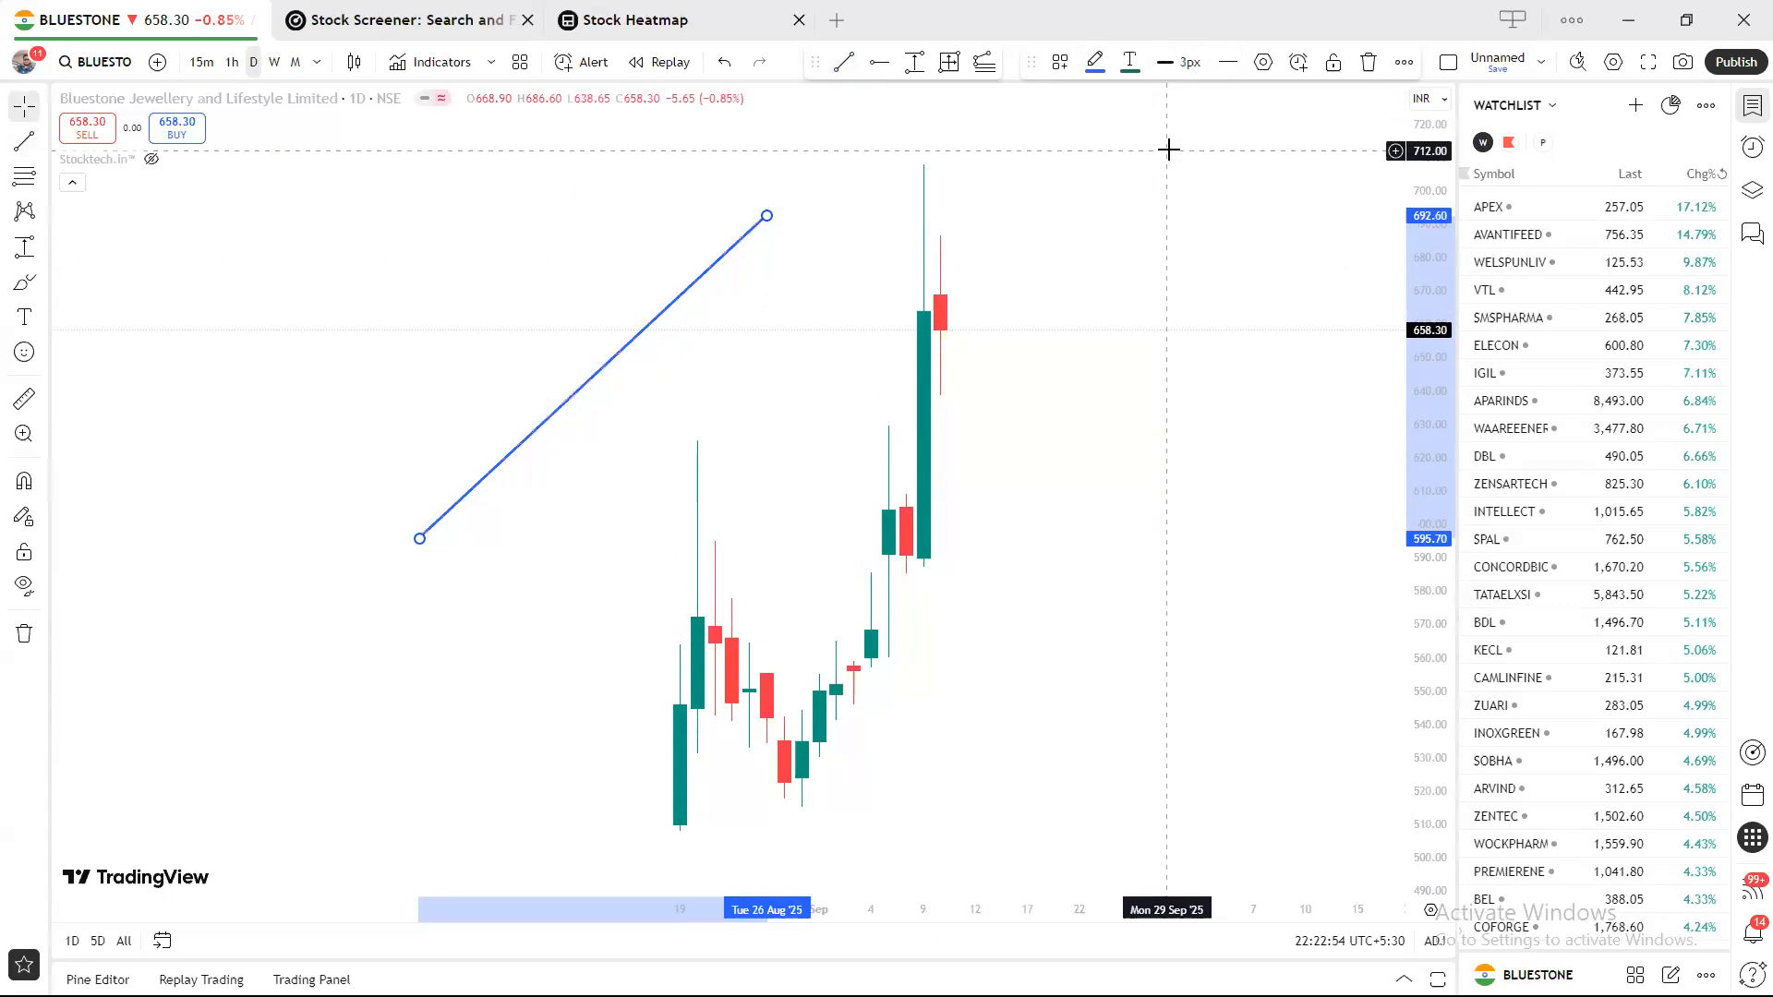
{"action": "left_click", "coordinate": [1186, 65]}
{"action": "left_click", "coordinate": [1189, 190]}
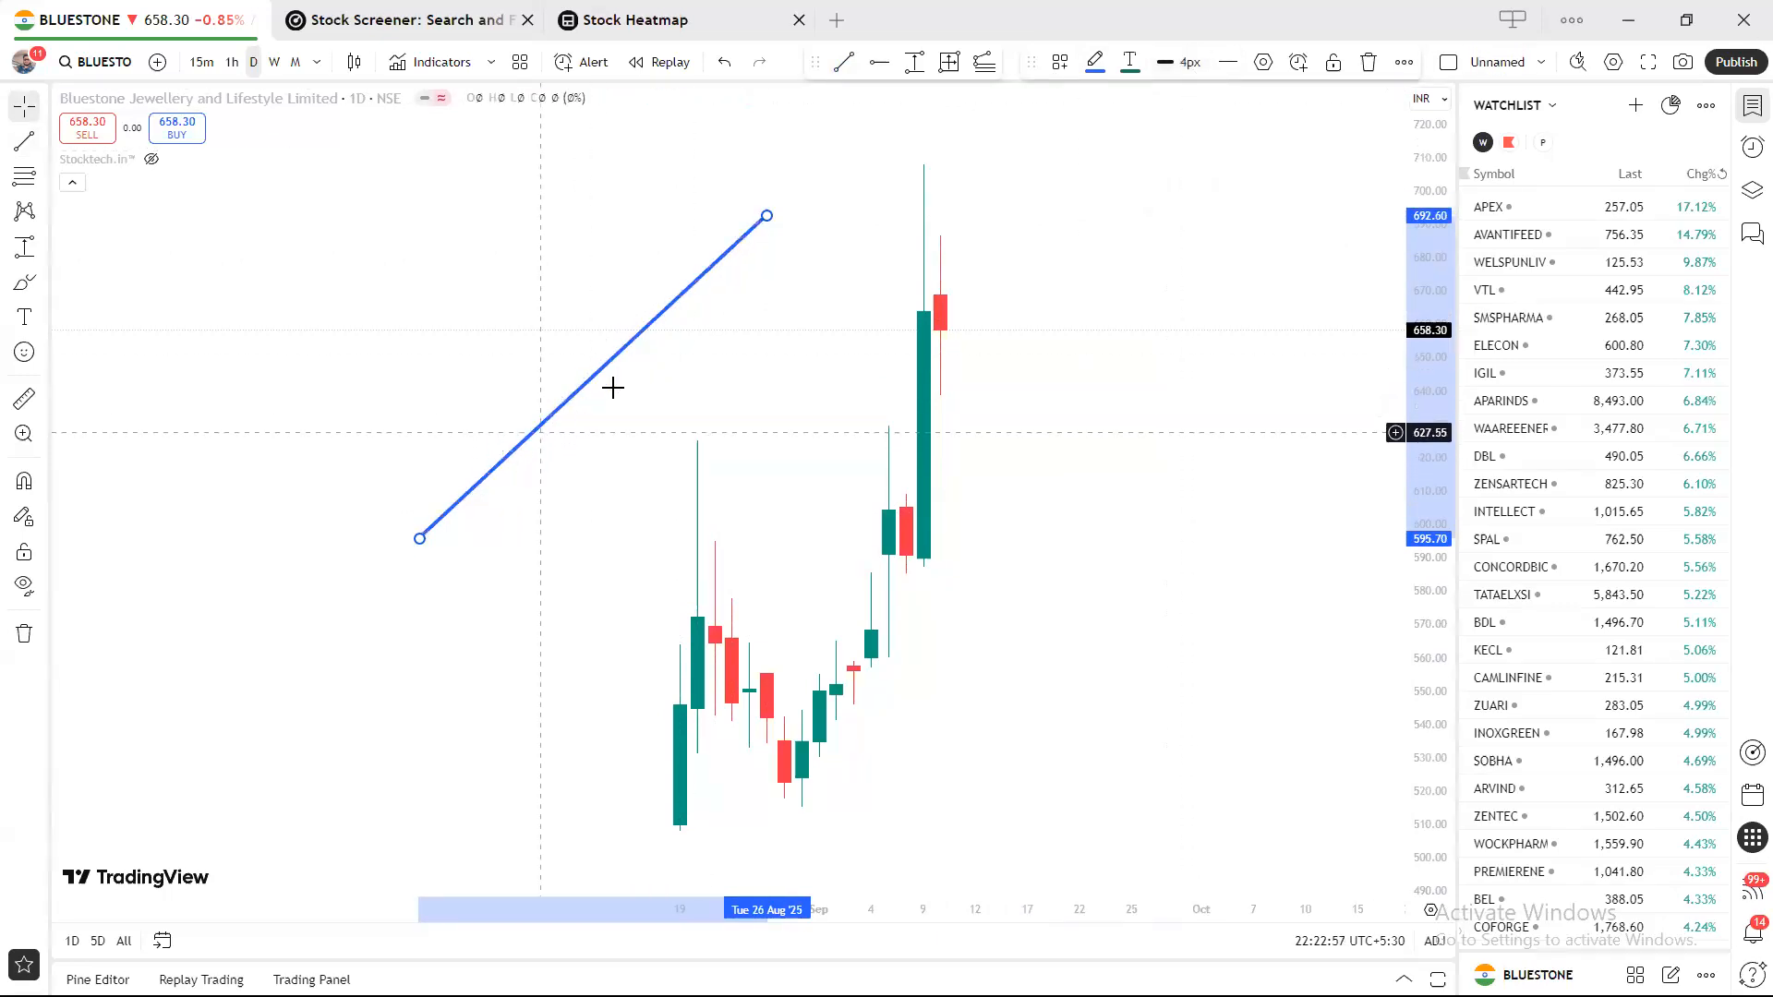
{"action": "left_click", "coordinate": [1174, 79]}
{"action": "left_click", "coordinate": [1175, 106]}
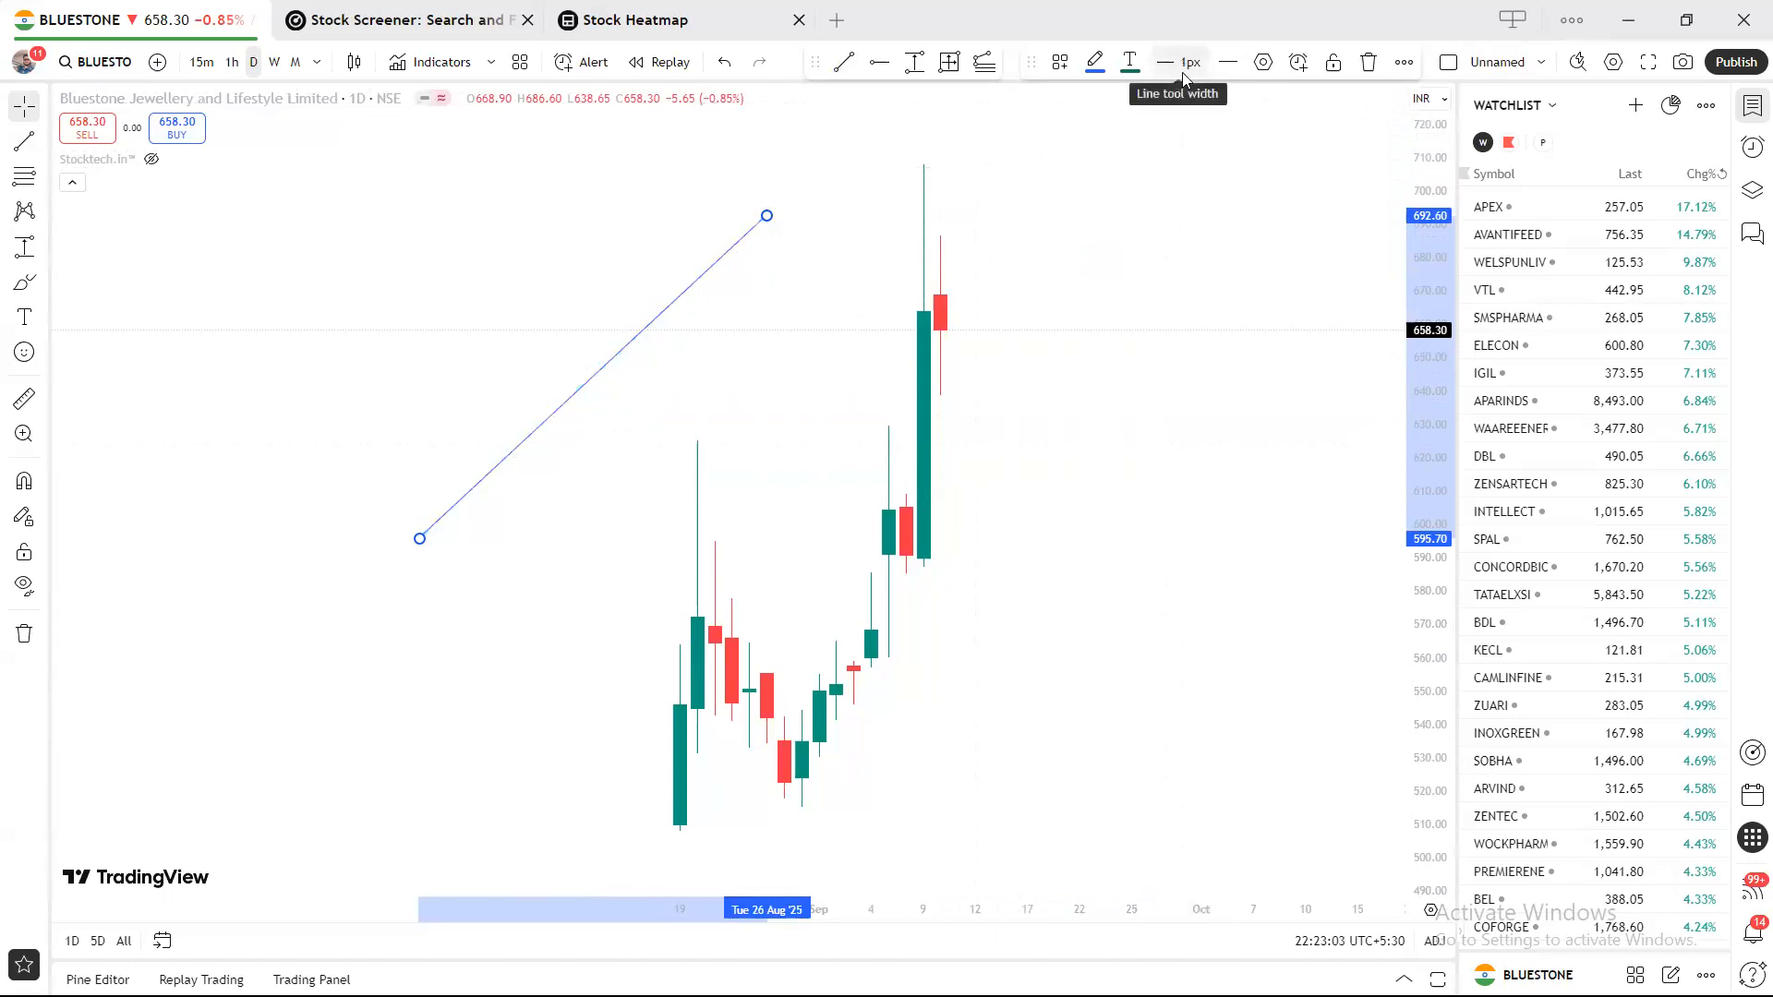
Colour the trend line black, shift it right, then recolour it red.
{"action": "left_click", "coordinate": [1095, 64]}
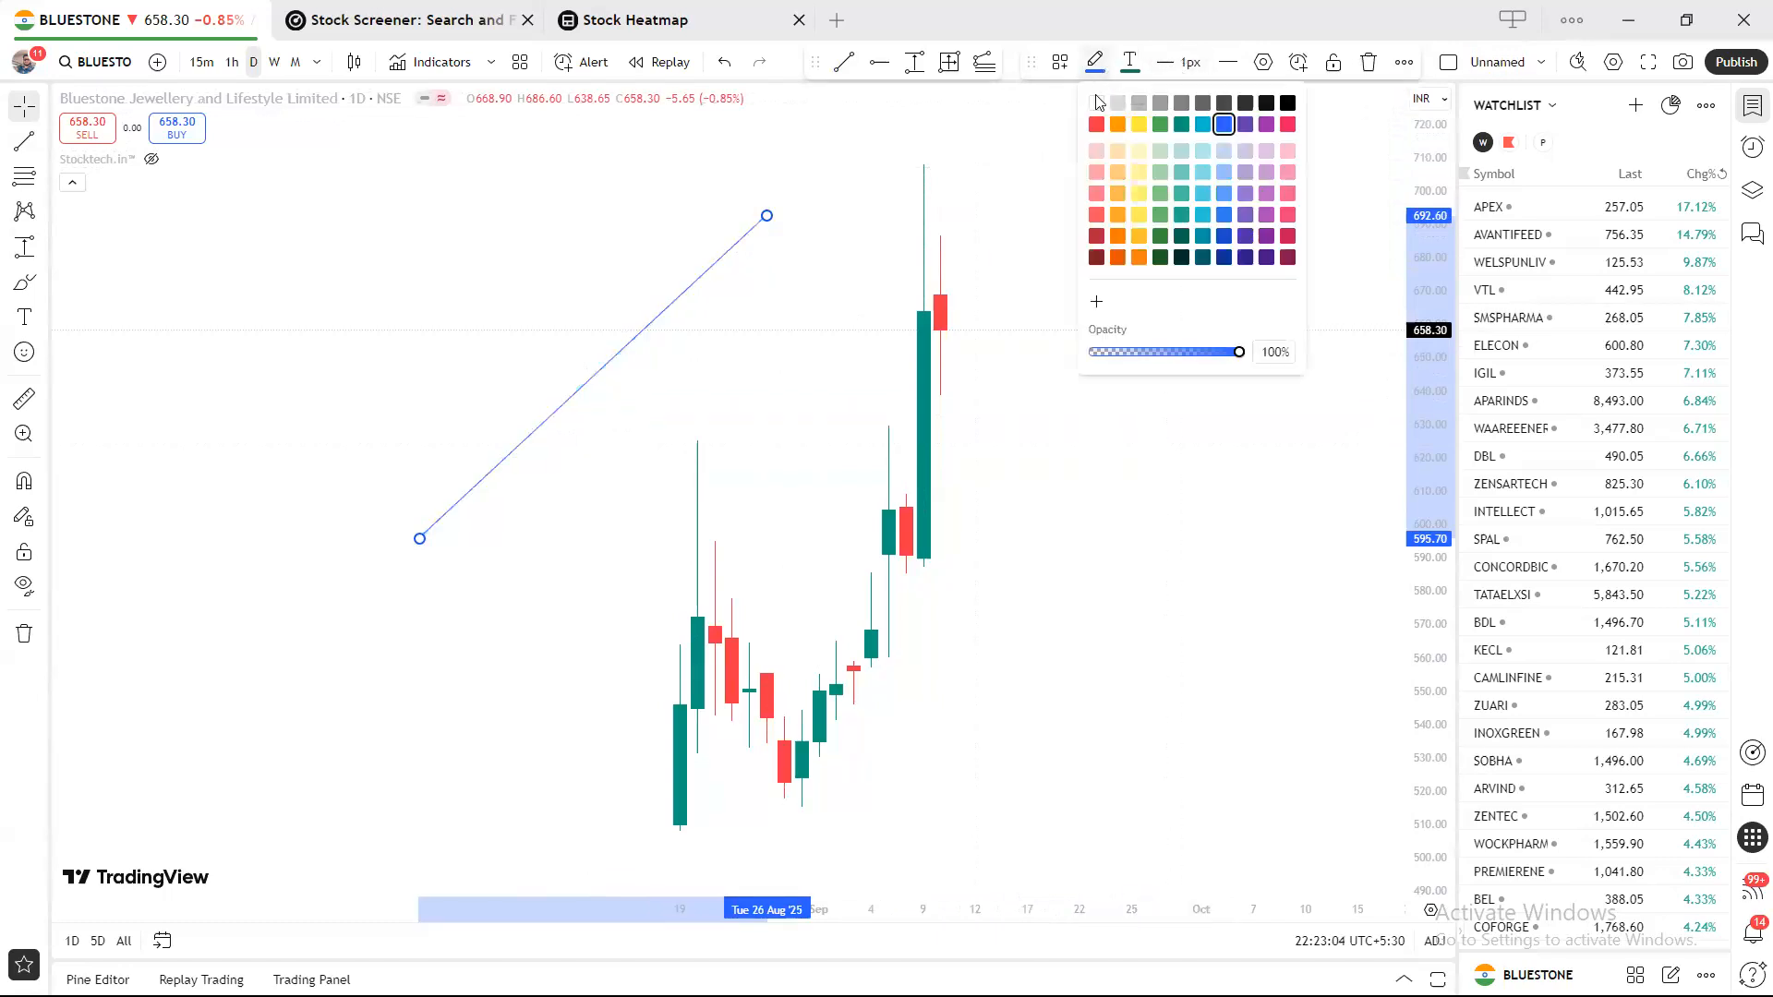
{"action": "left_click", "coordinate": [1290, 105]}
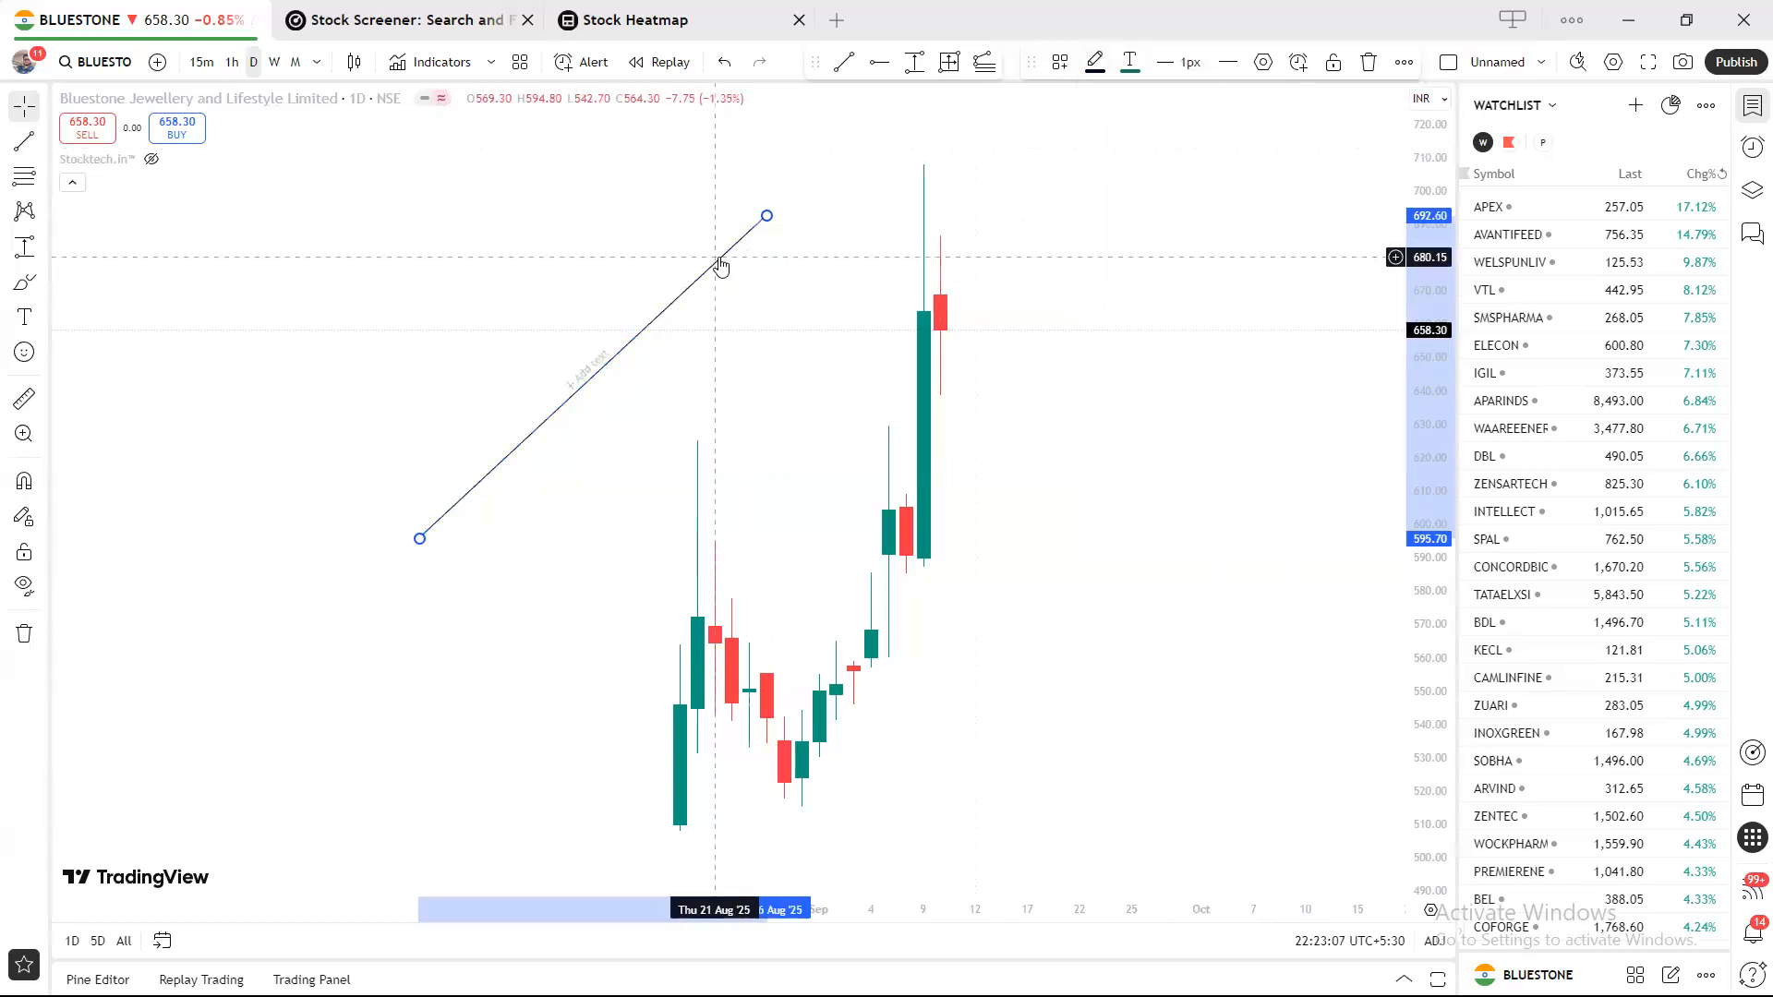
{"action": "mouse_move", "coordinate": [720, 266]}
{"action": "left_mouse_down"}
{"action": "mouse_move", "coordinate": [1096, 500]}
{"action": "mouse_move", "coordinate": [1055, 558]}
{"action": "mouse_move", "coordinate": [797, 237]}
{"action": "left_mouse_up"}
{"action": "left_click", "coordinate": [1096, 61]}
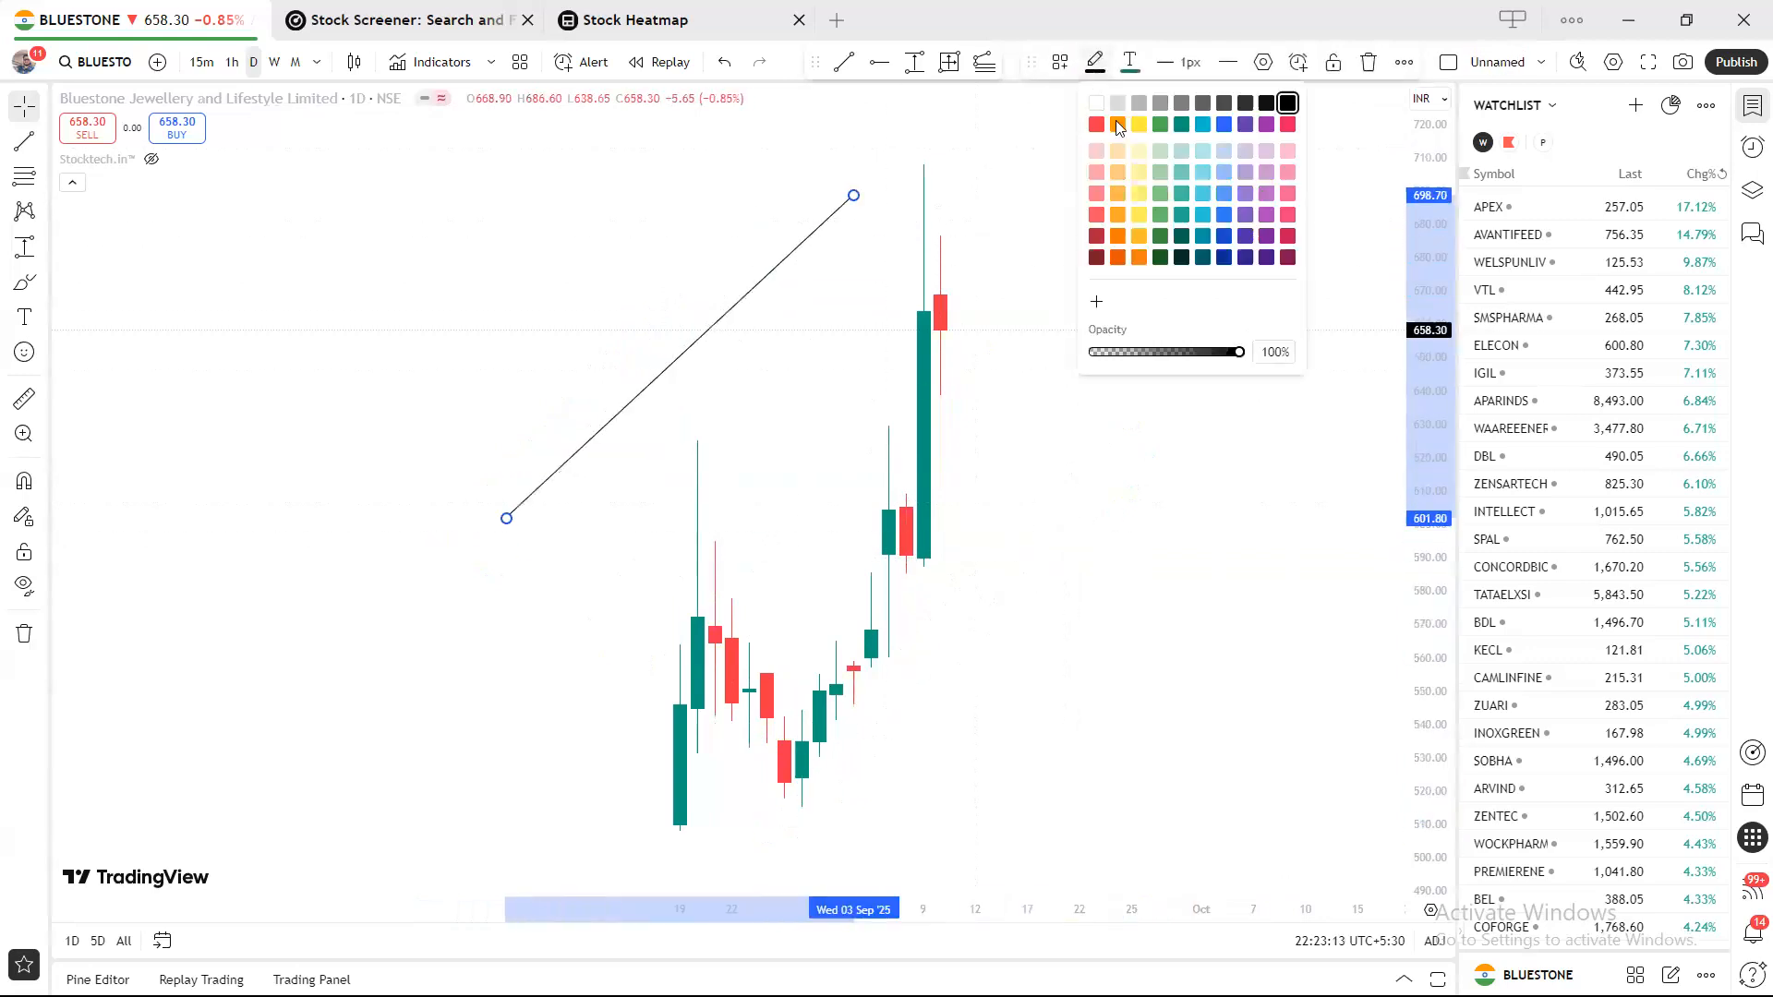
{"action": "left_click", "coordinate": [1099, 134]}
{"action": "left_click", "coordinate": [1089, 280]}
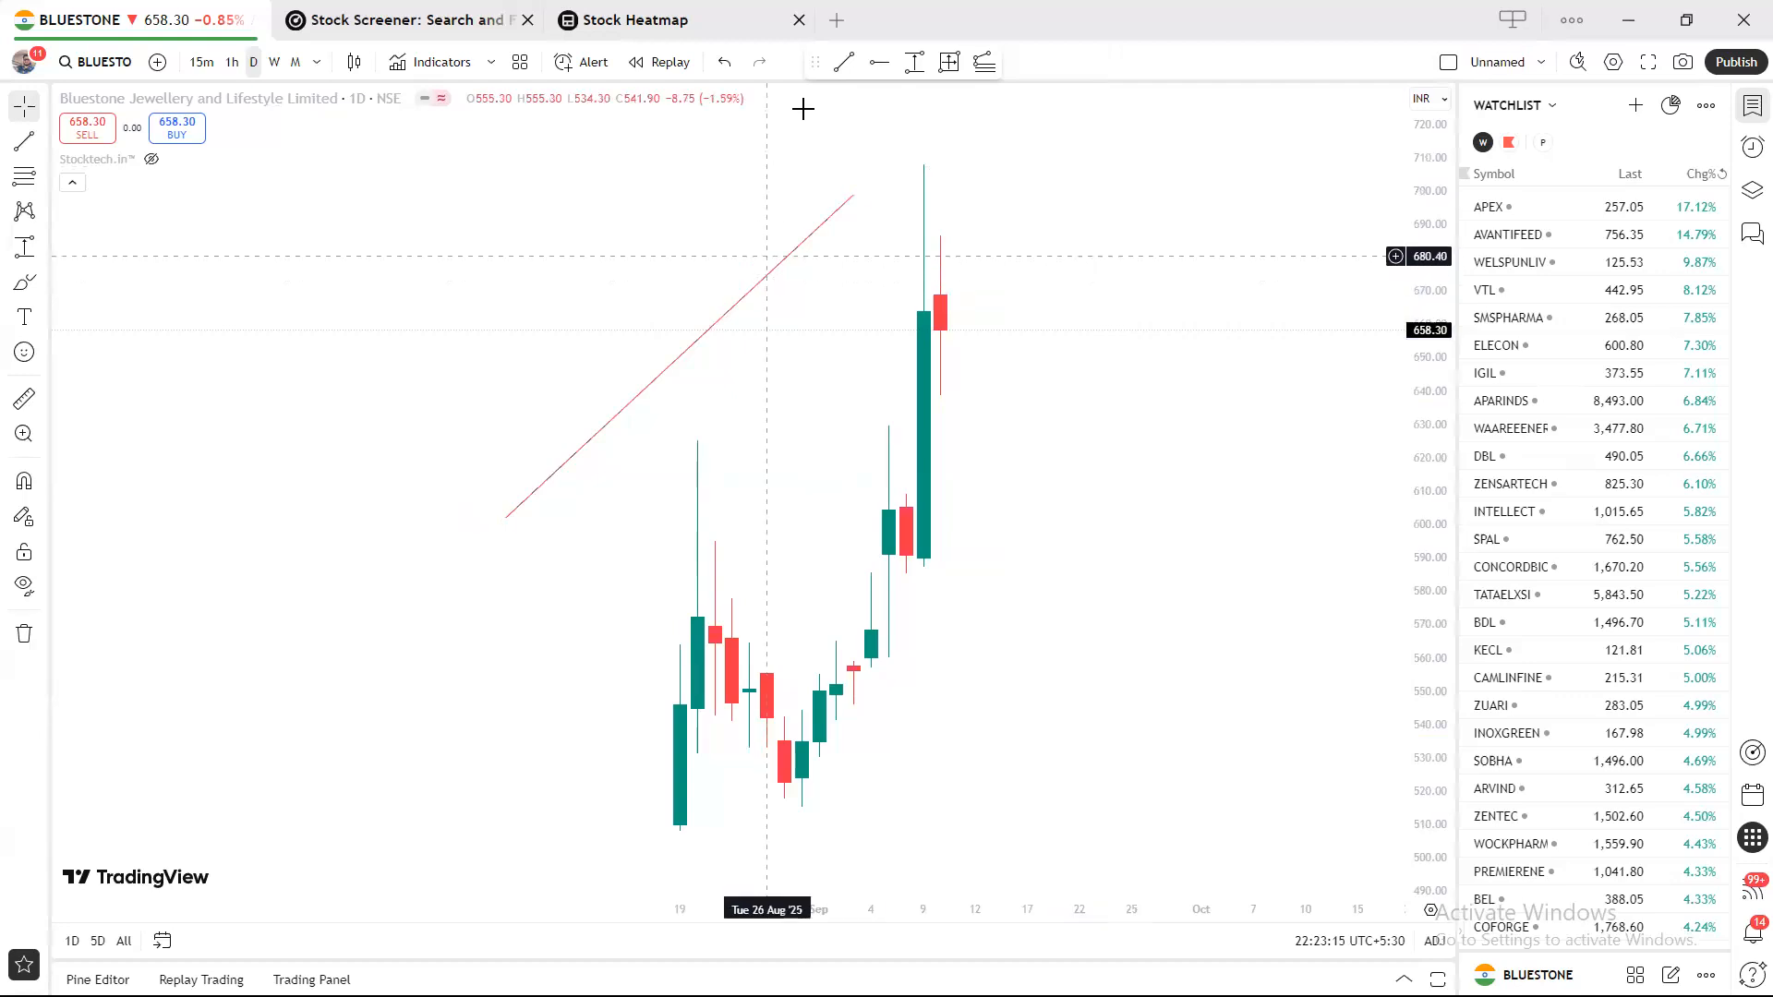
Place a 1px black horizontal ray at 640.85.
{"action": "left_click", "coordinate": [880, 62]}
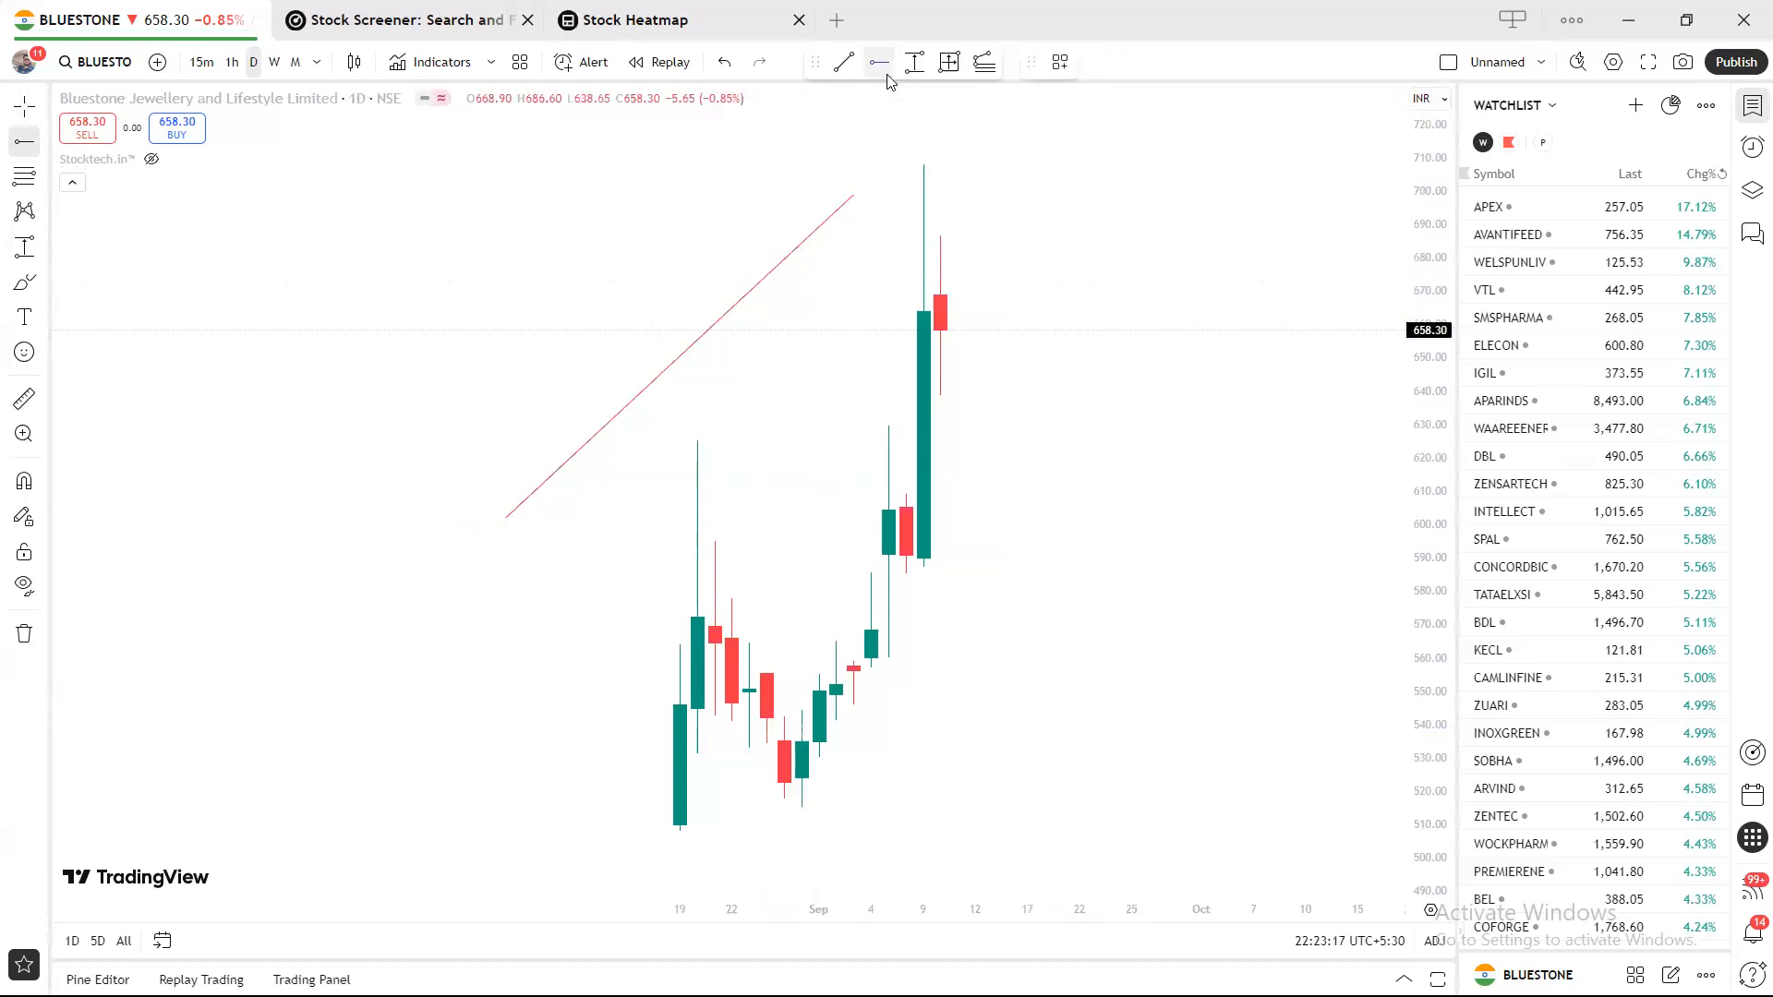
{"action": "left_click", "coordinate": [993, 388]}
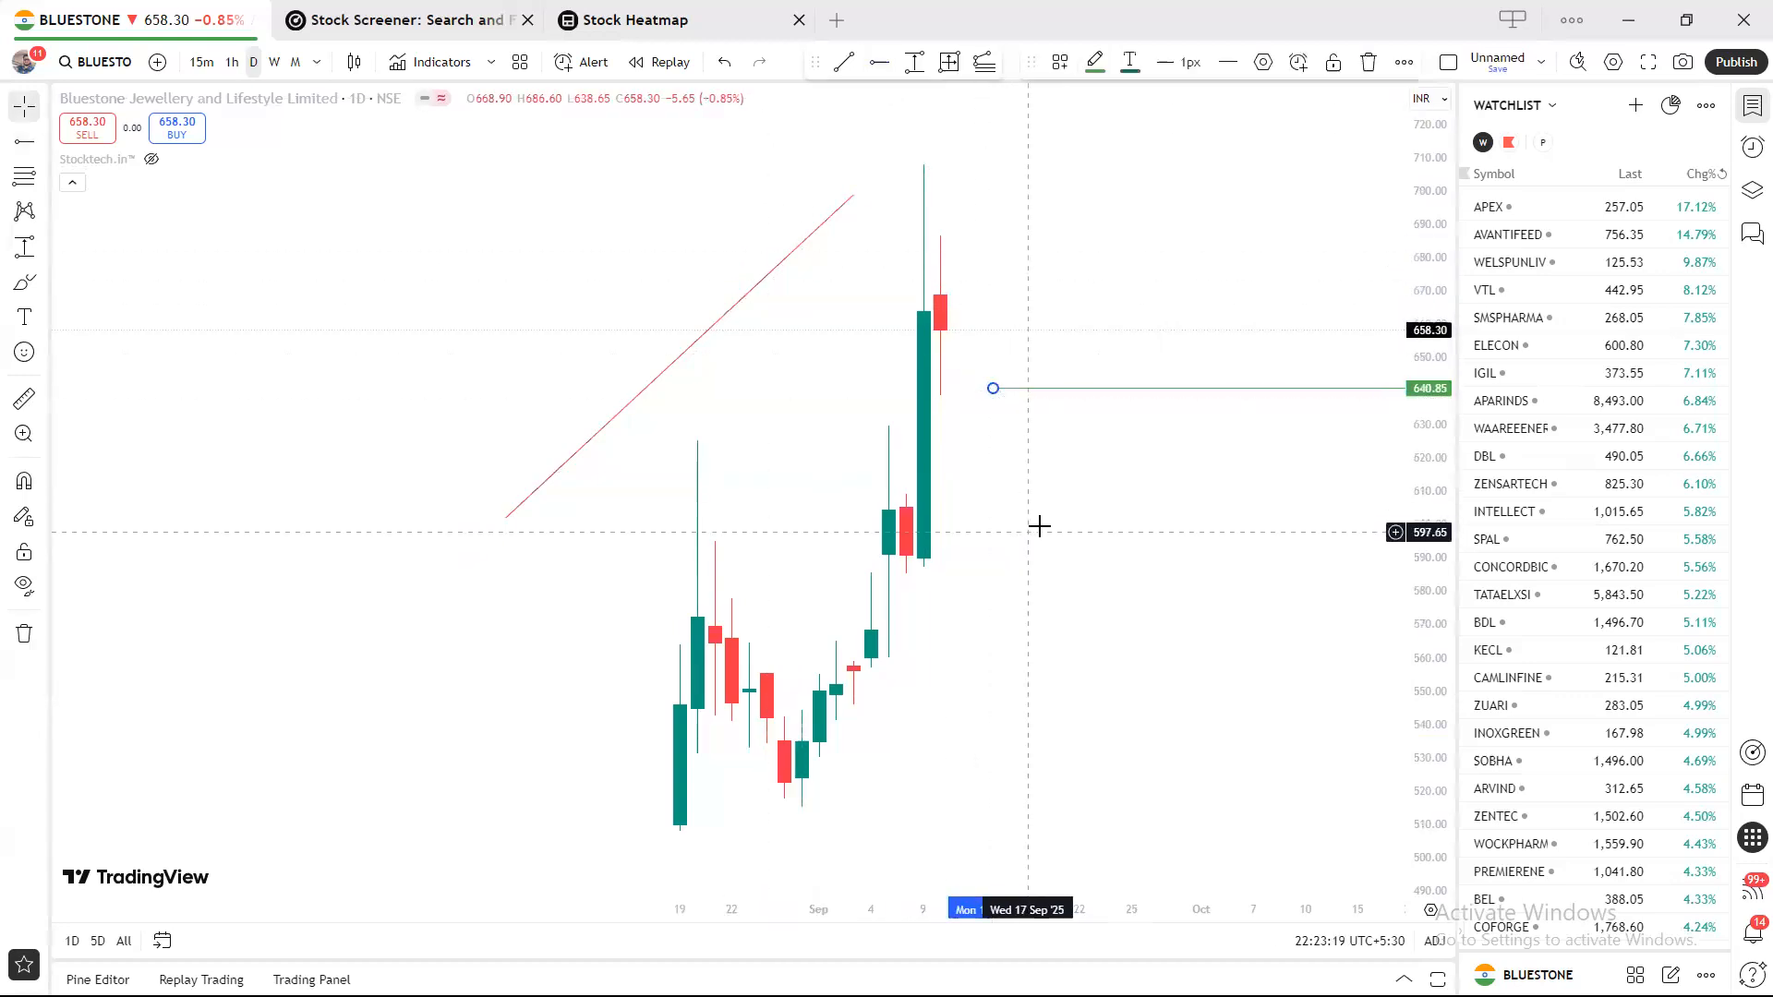
{"action": "left_click", "coordinate": [1180, 70]}
{"action": "left_click", "coordinate": [1183, 98]}
{"action": "left_click", "coordinate": [1095, 64]}
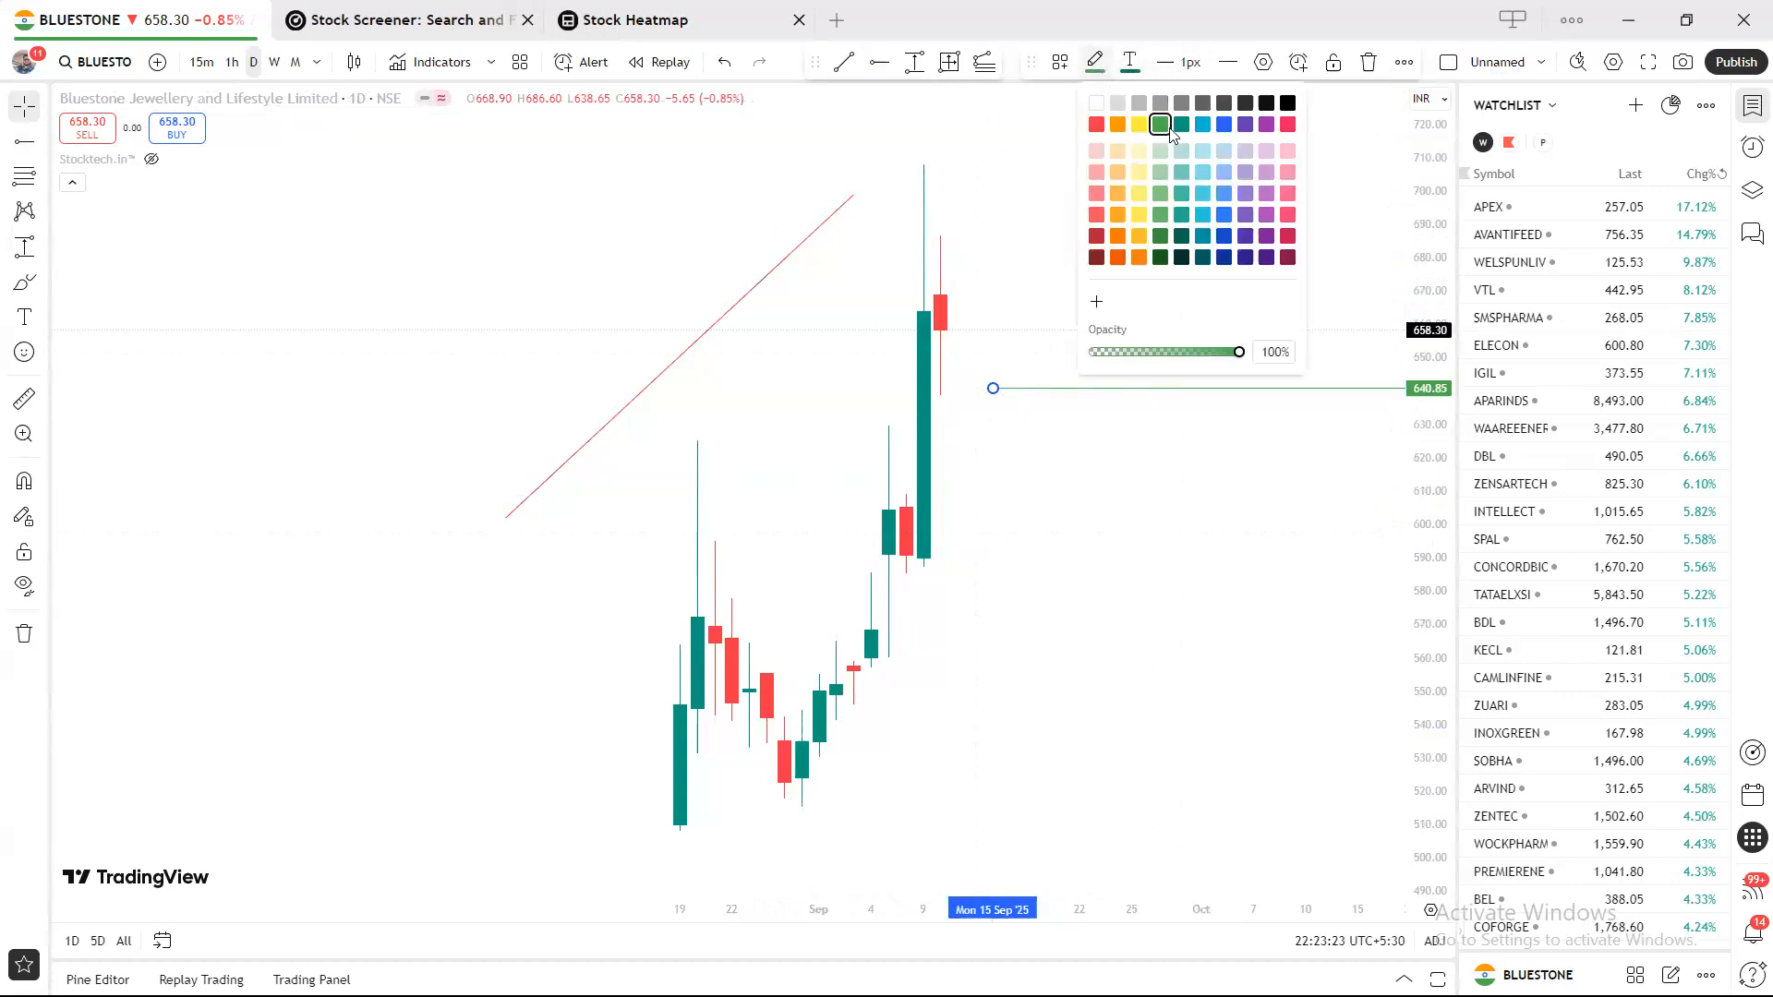
{"action": "left_click", "coordinate": [1276, 104]}
{"action": "left_click", "coordinate": [1215, 201]}
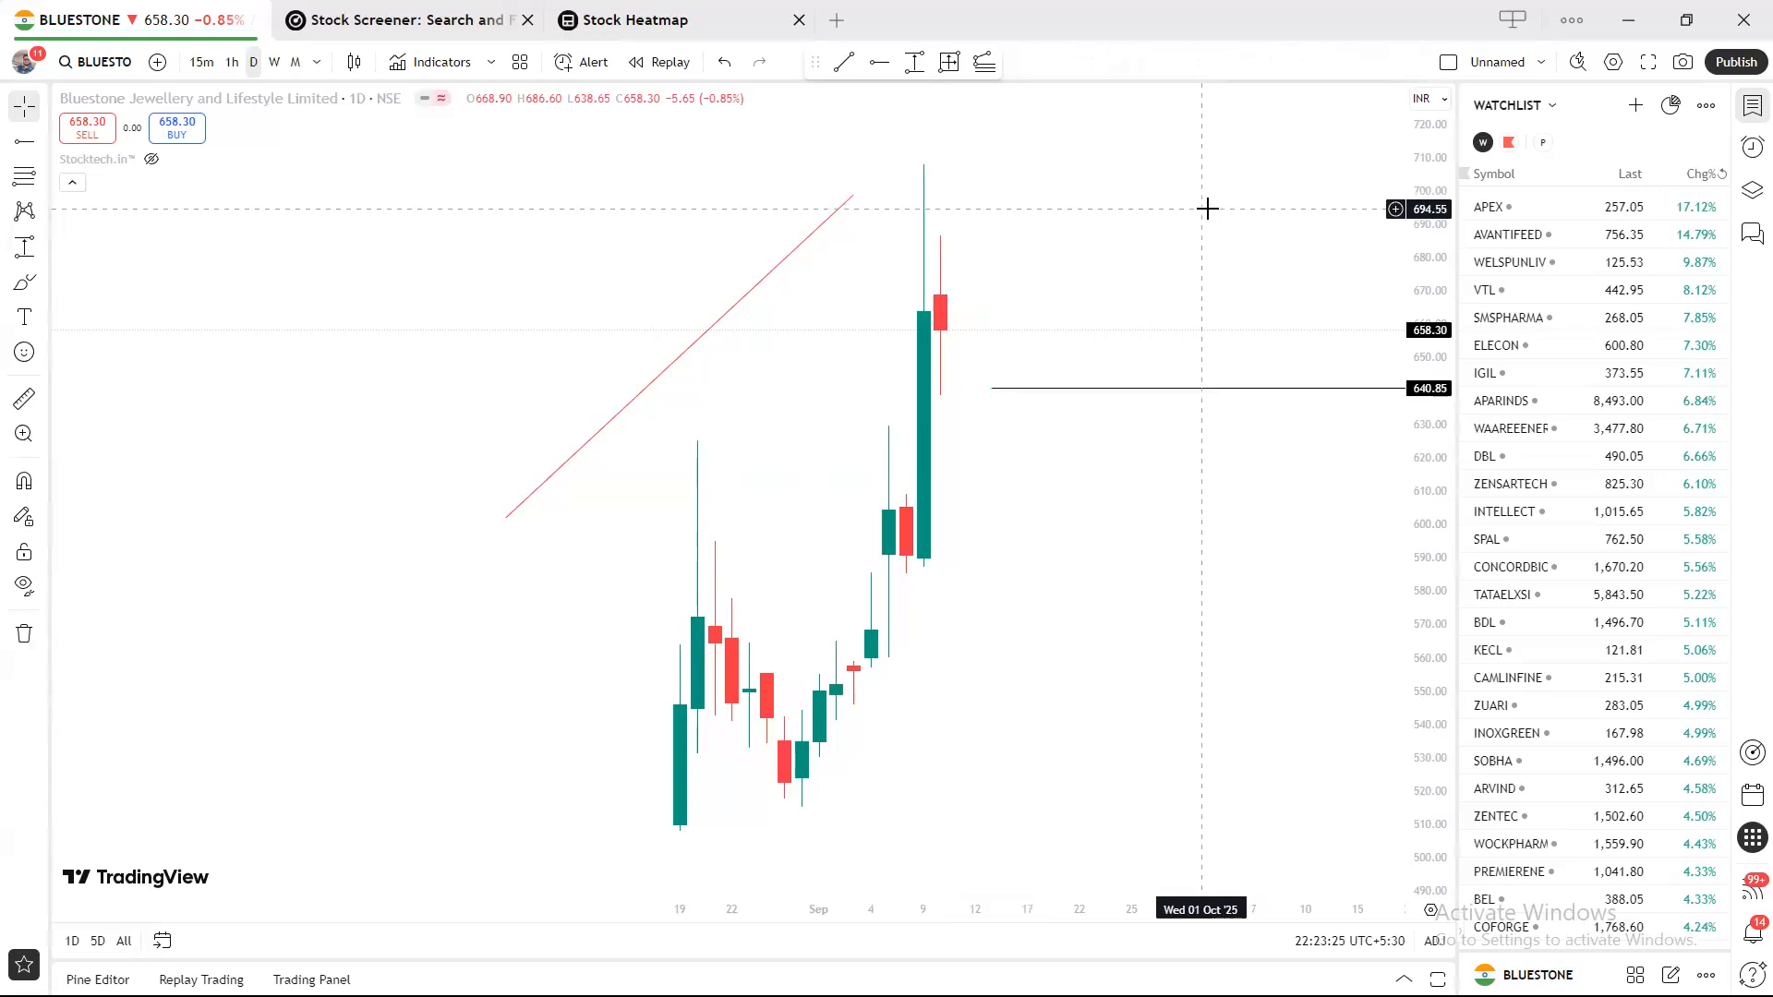
Place a second horizontal ray near 693 and drag it down to 648.85.
{"action": "left_click", "coordinate": [24, 633]}
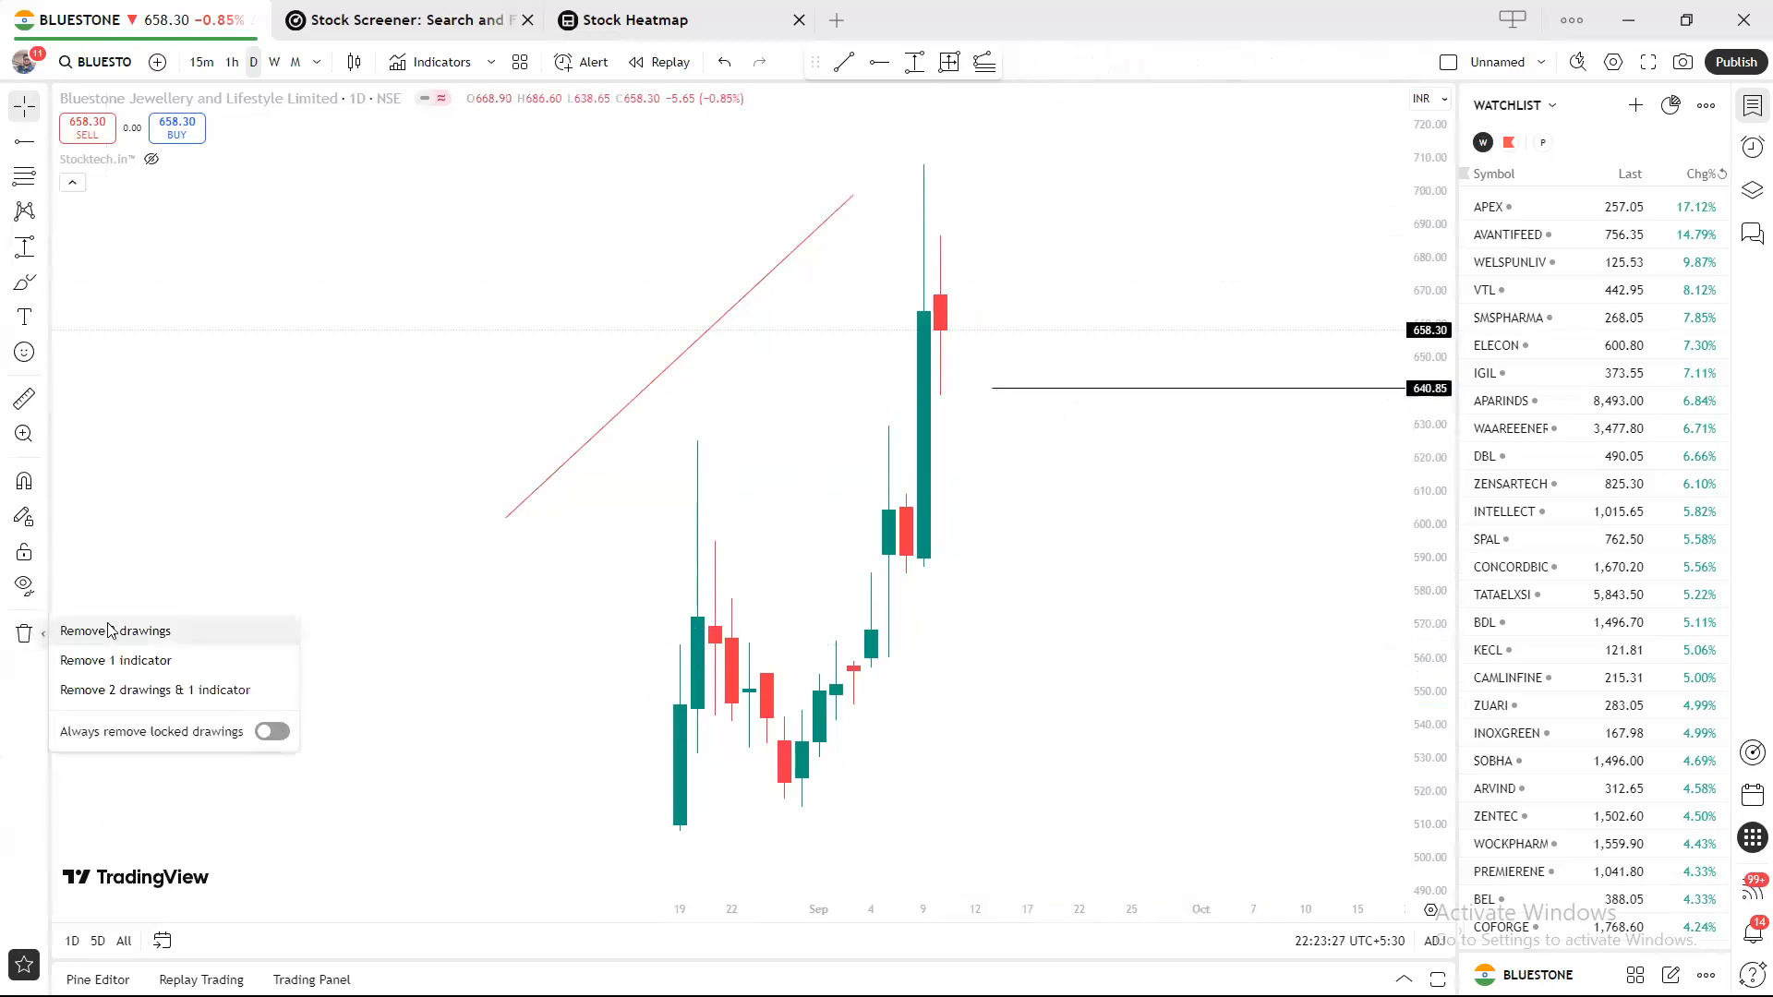
{"action": "left_click", "coordinate": [877, 62]}
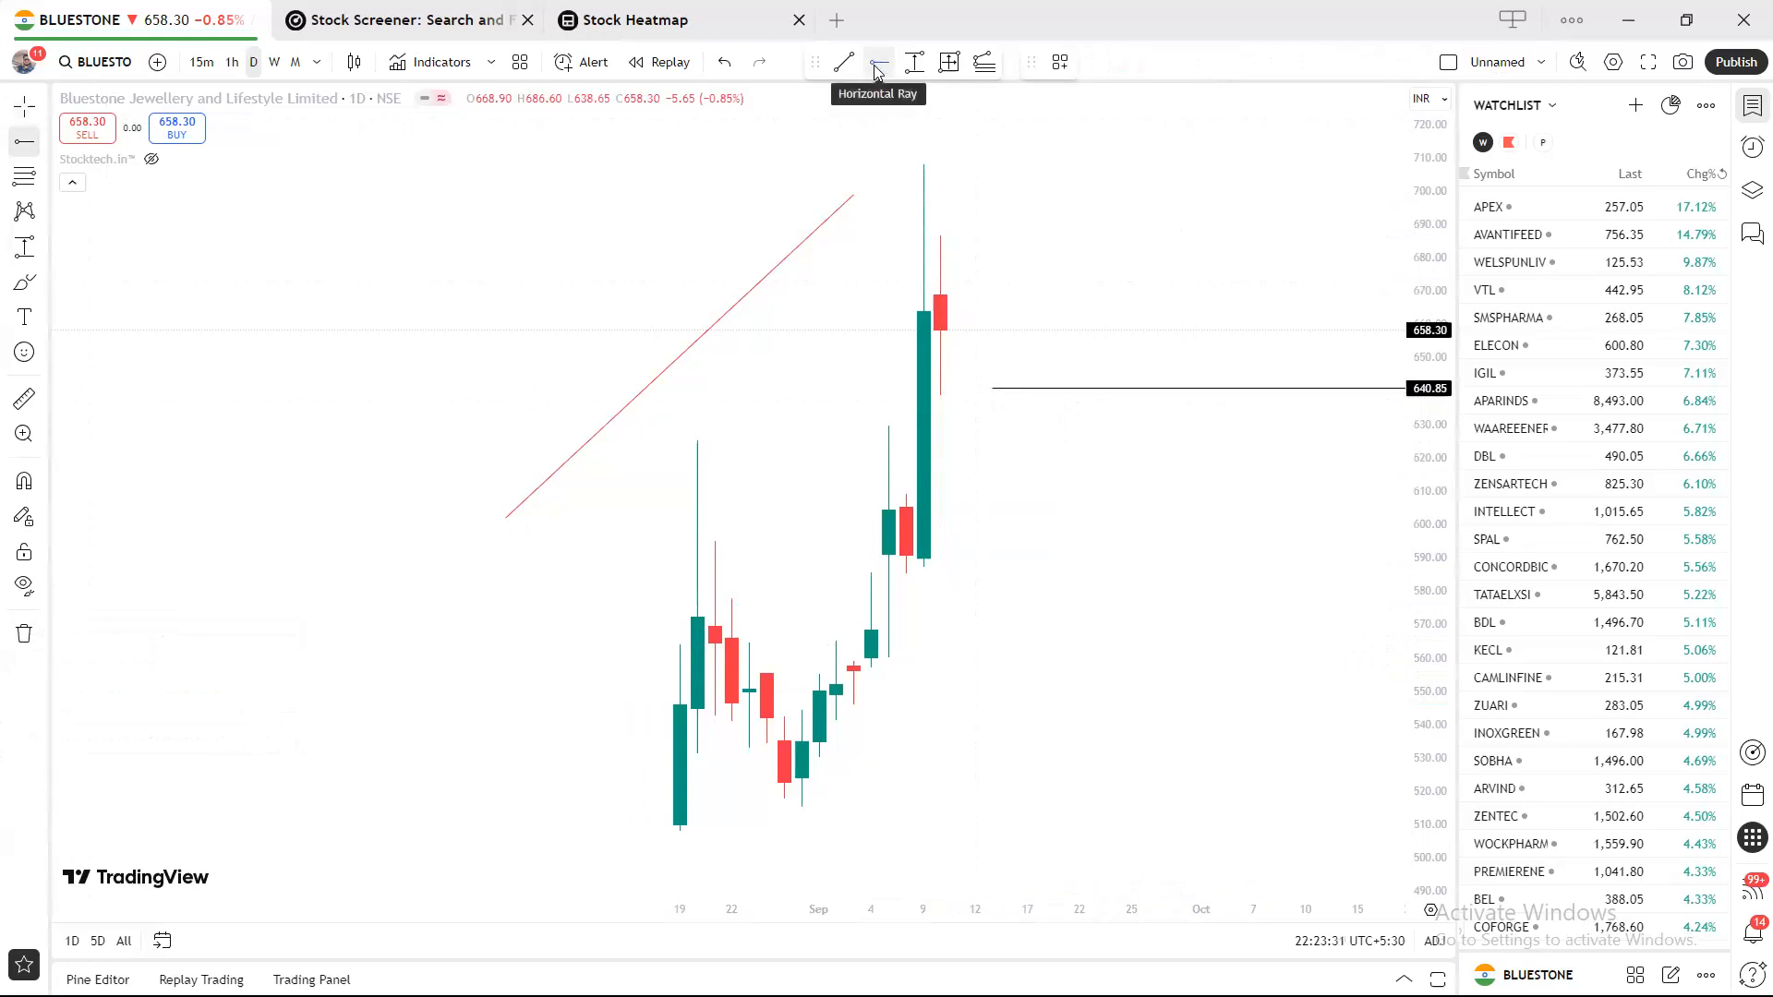
{"action": "left_click", "coordinate": [1029, 214]}
{"action": "left_click", "coordinate": [997, 598]}
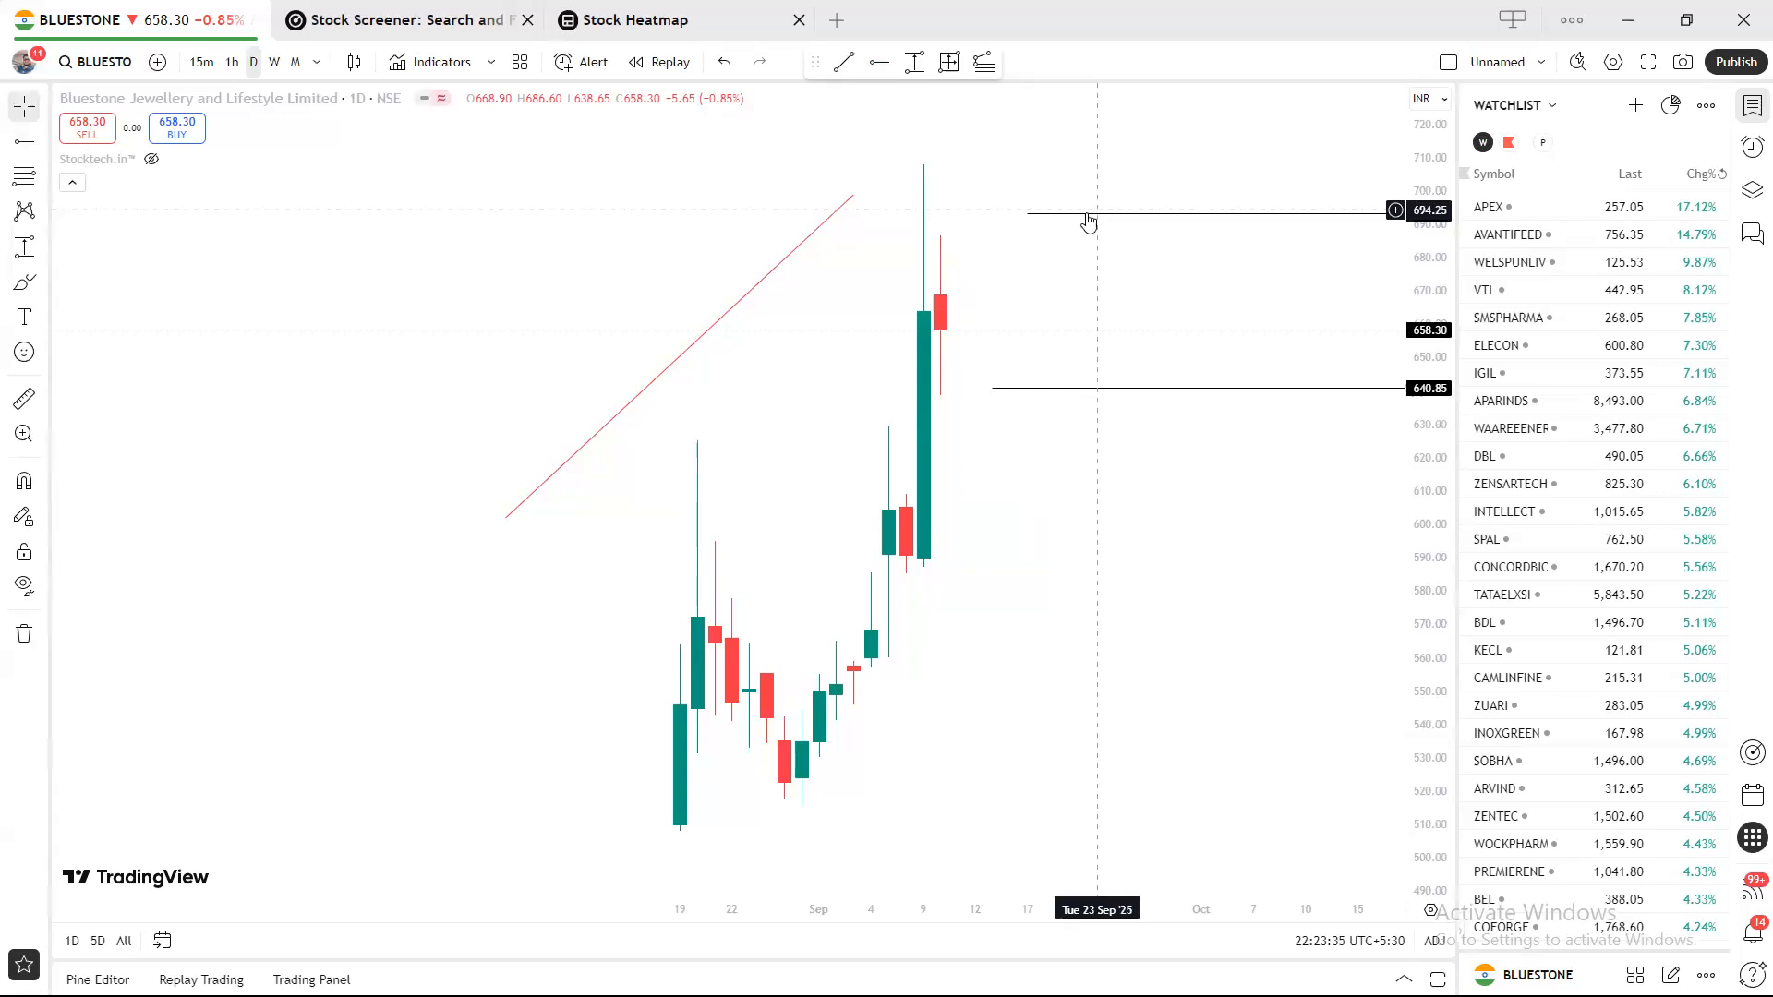
{"action": "mouse_move", "coordinate": [1091, 213]}
{"action": "left_mouse_down"}
{"action": "mouse_move", "coordinate": [835, 296]}
{"action": "mouse_move", "coordinate": [854, 361]}
{"action": "left_mouse_up"}
Delete the red trend line and the rays at 648.85 and 640.85.
{"action": "left_click_drag", "start_coordinate": [719, 327], "coordinate": [817, 321]}
{"action": "key", "text": "Delete"}
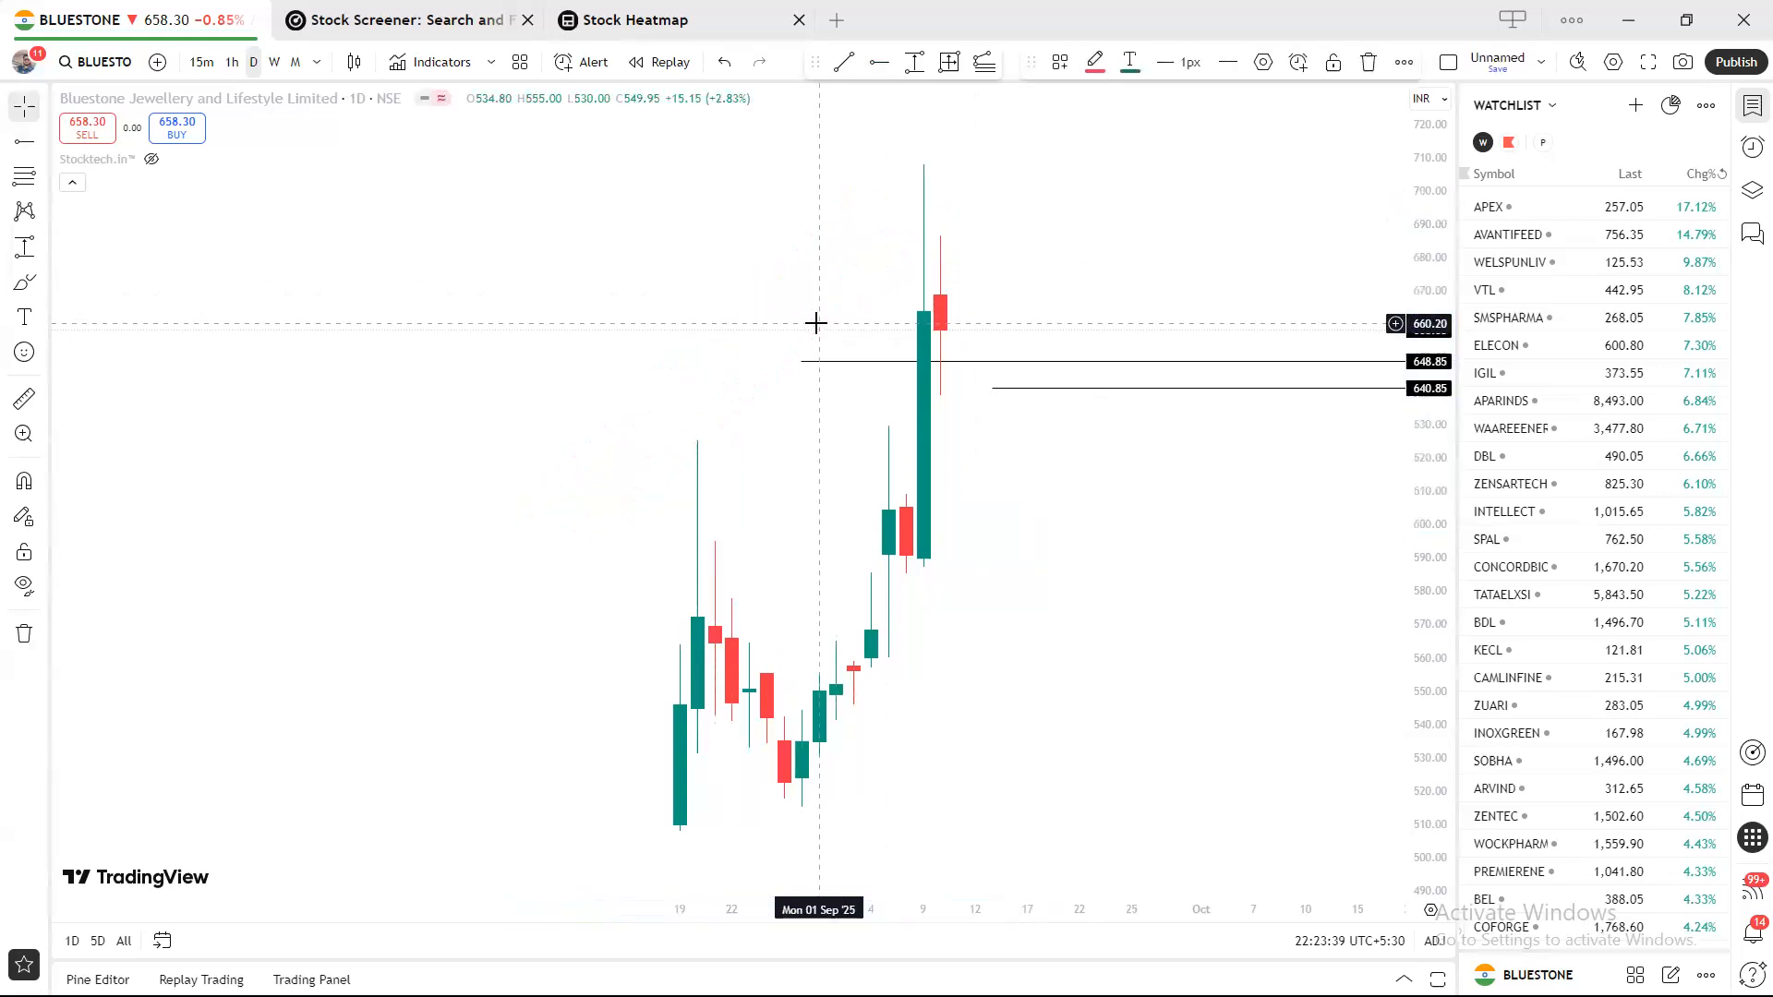
{"action": "left_click", "coordinate": [838, 362]}
{"action": "key", "text": "Delete"}
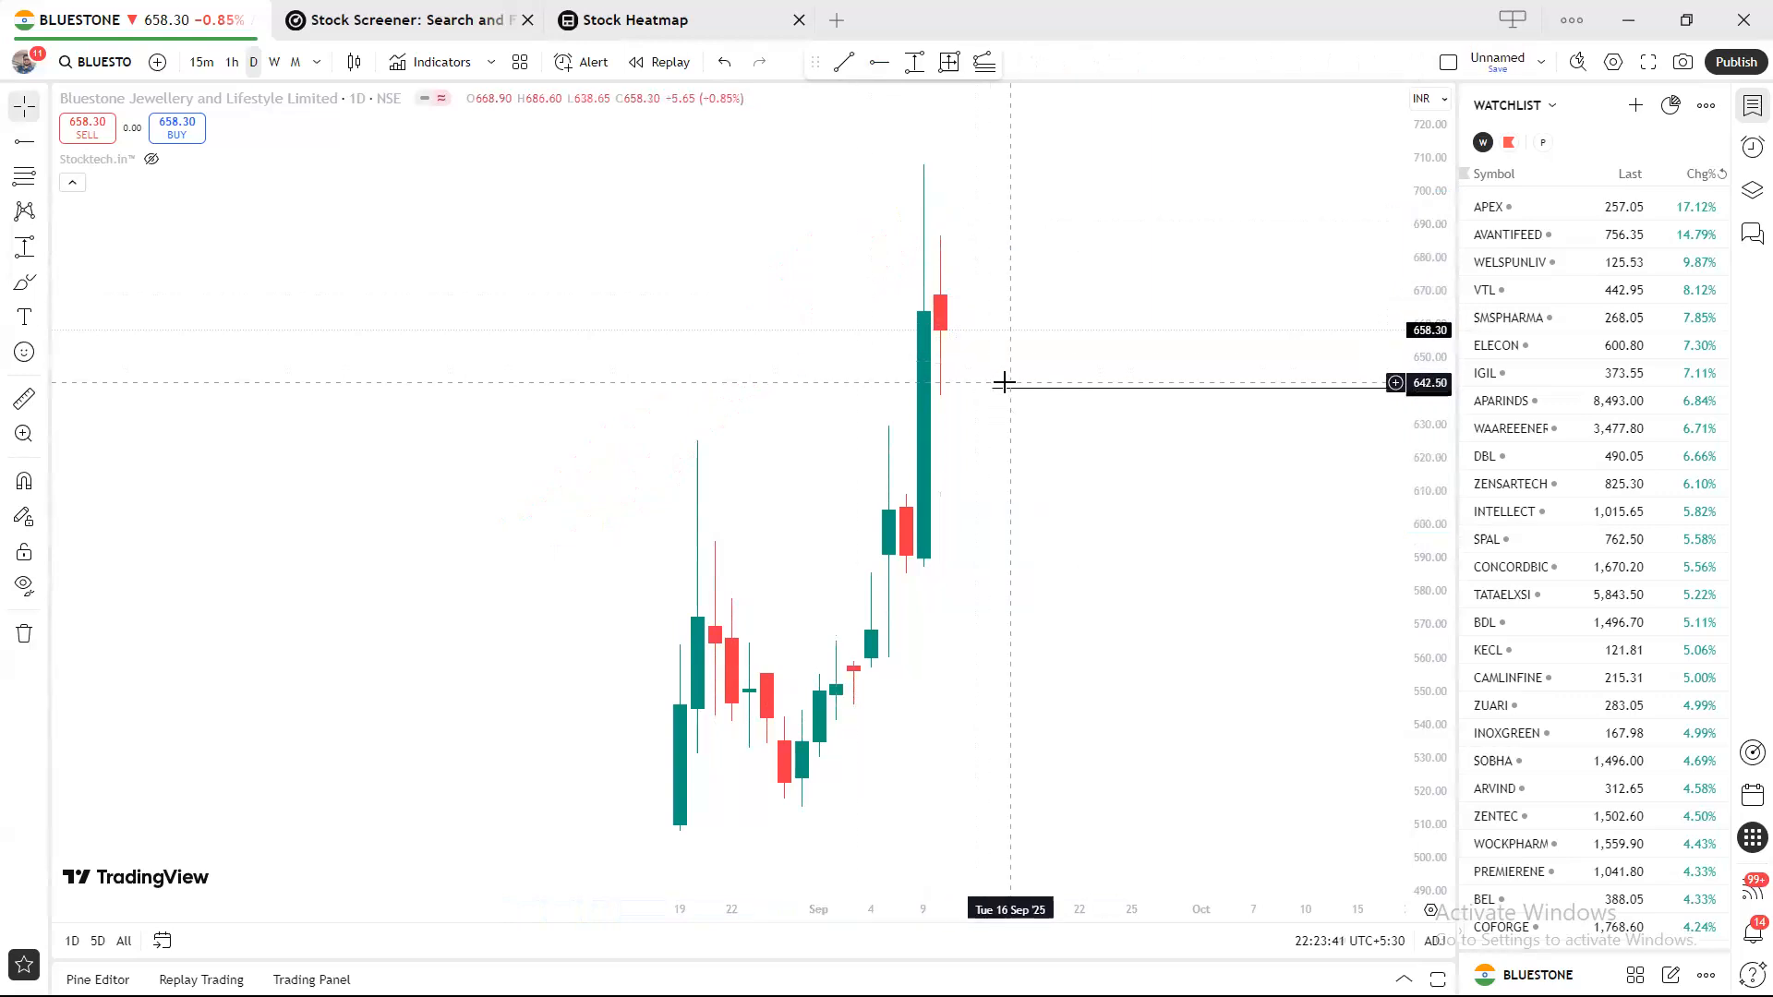
{"action": "left_click", "coordinate": [1001, 388]}
{"action": "key", "text": "Delete"}
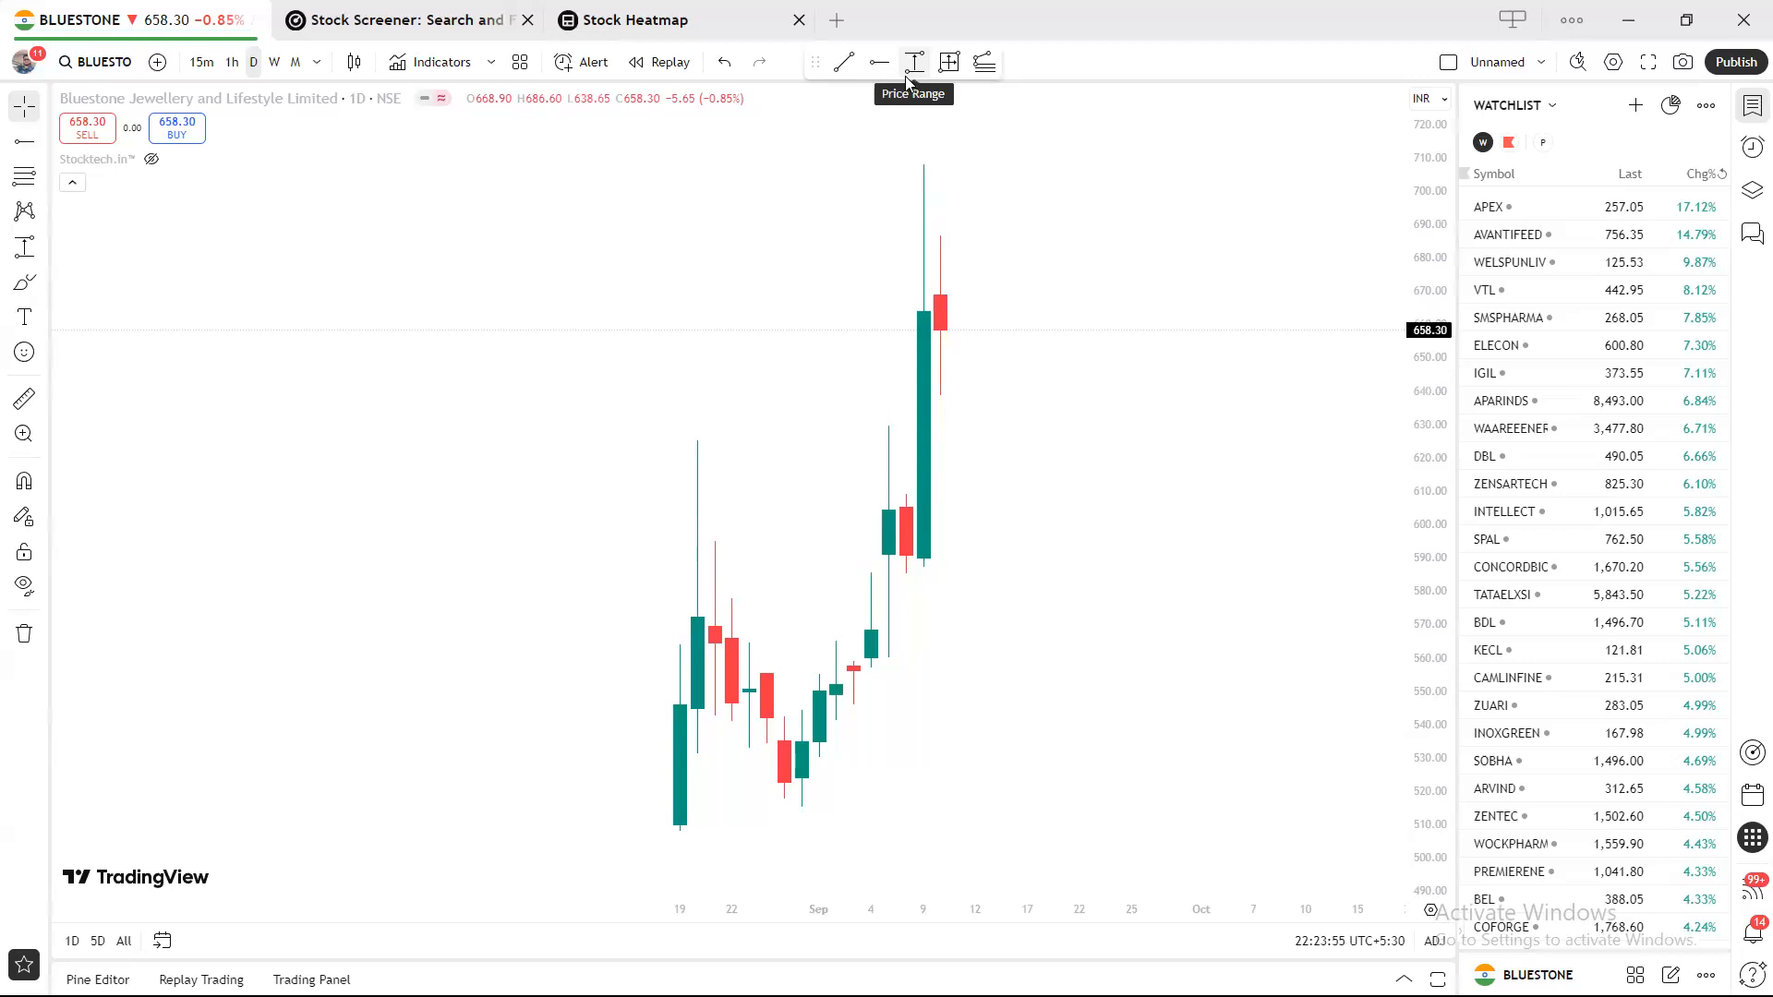
Draw a practice price range from 541.20, set it to Don't extend, and stretch it to 572.75.
{"action": "left_click", "coordinate": [909, 80]}
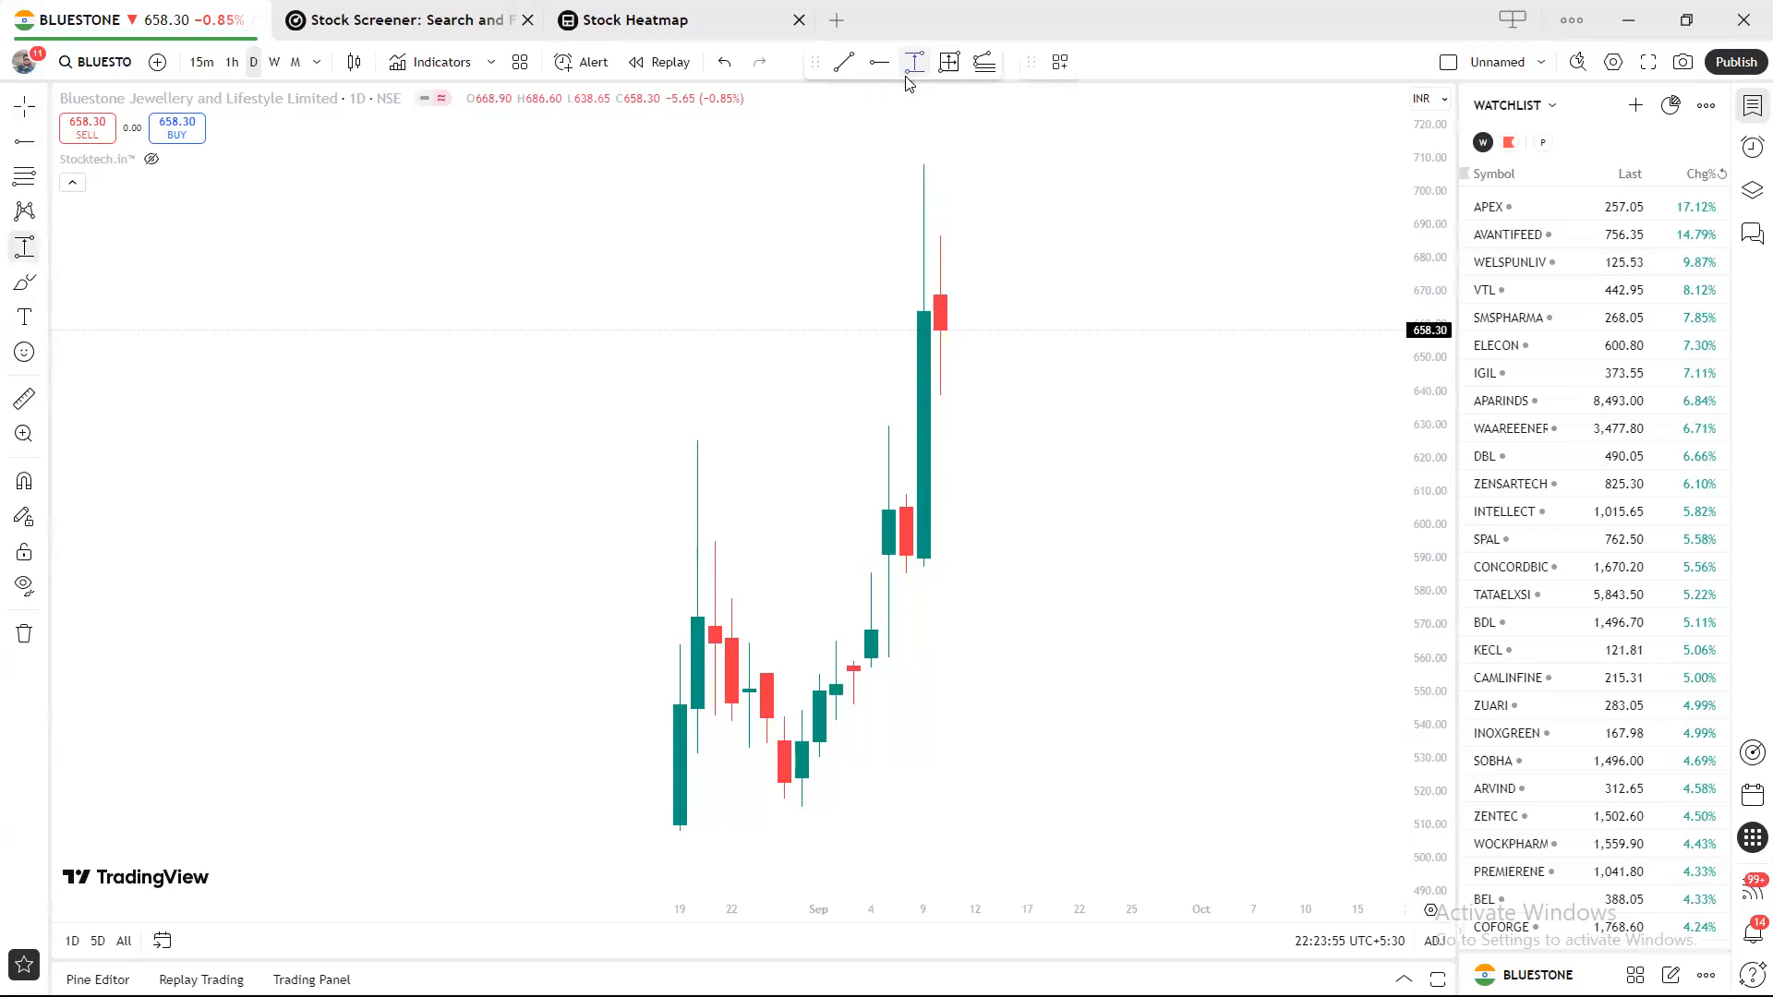
{"action": "left_click", "coordinate": [978, 720]}
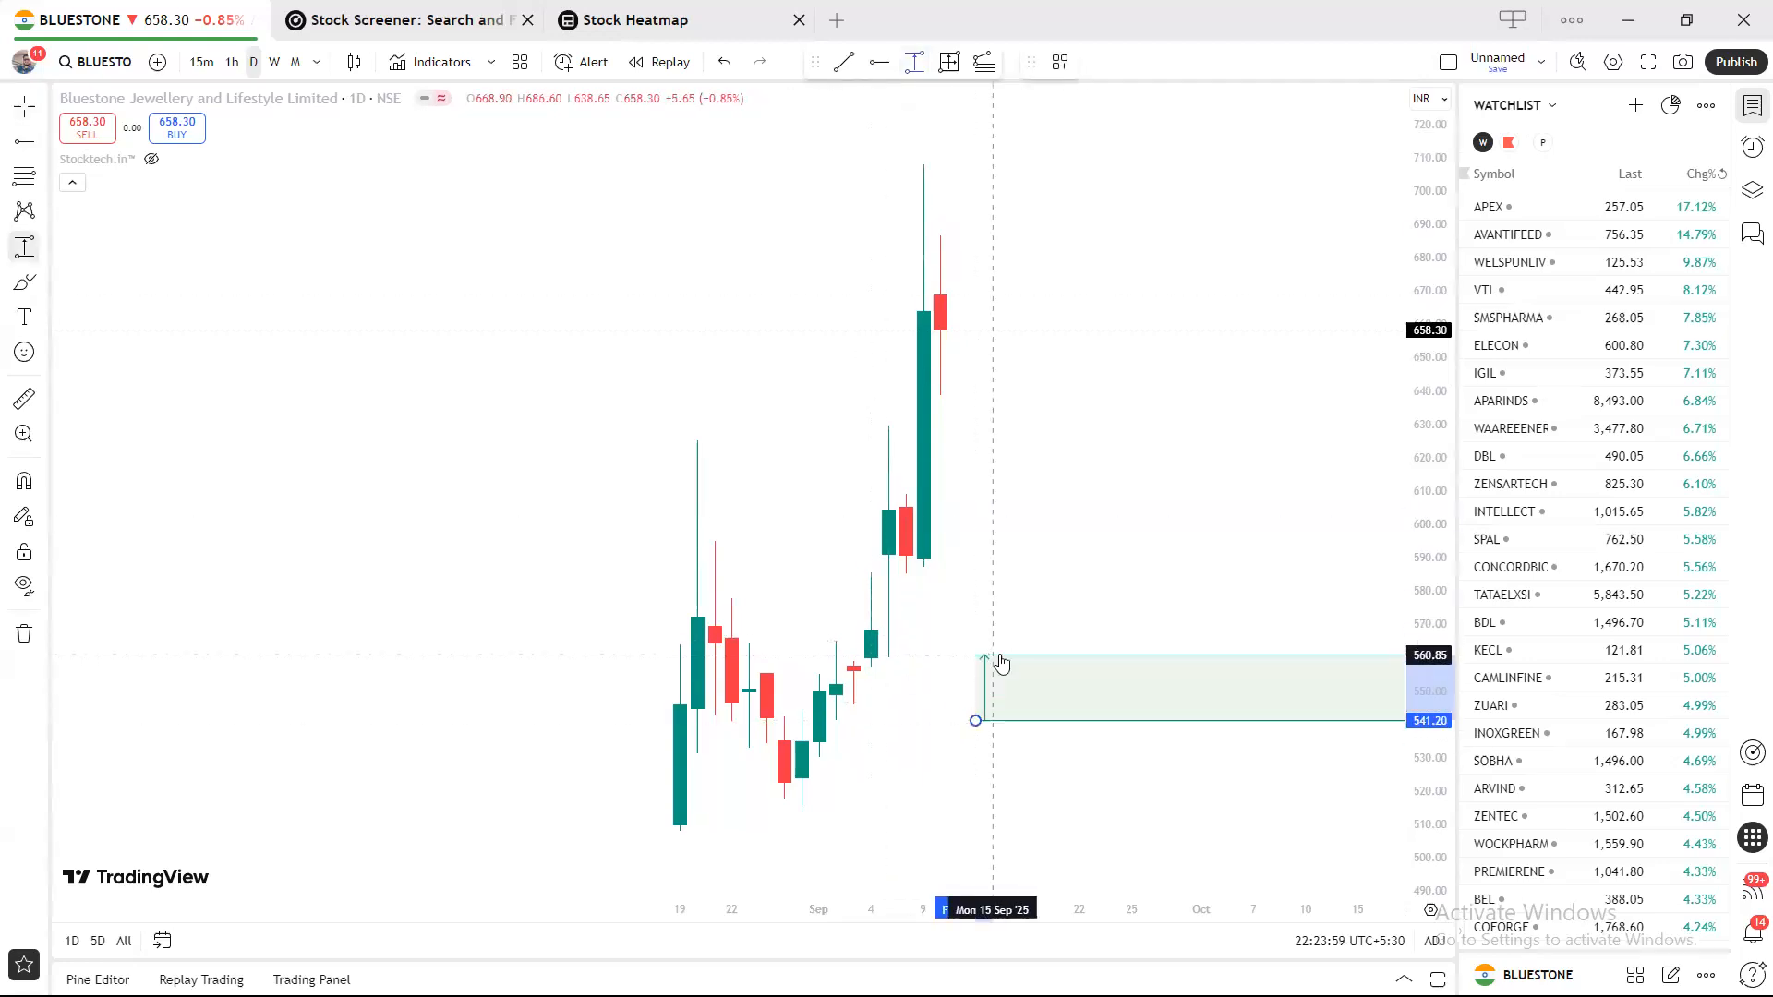
{"action": "left_click", "coordinate": [993, 655]}
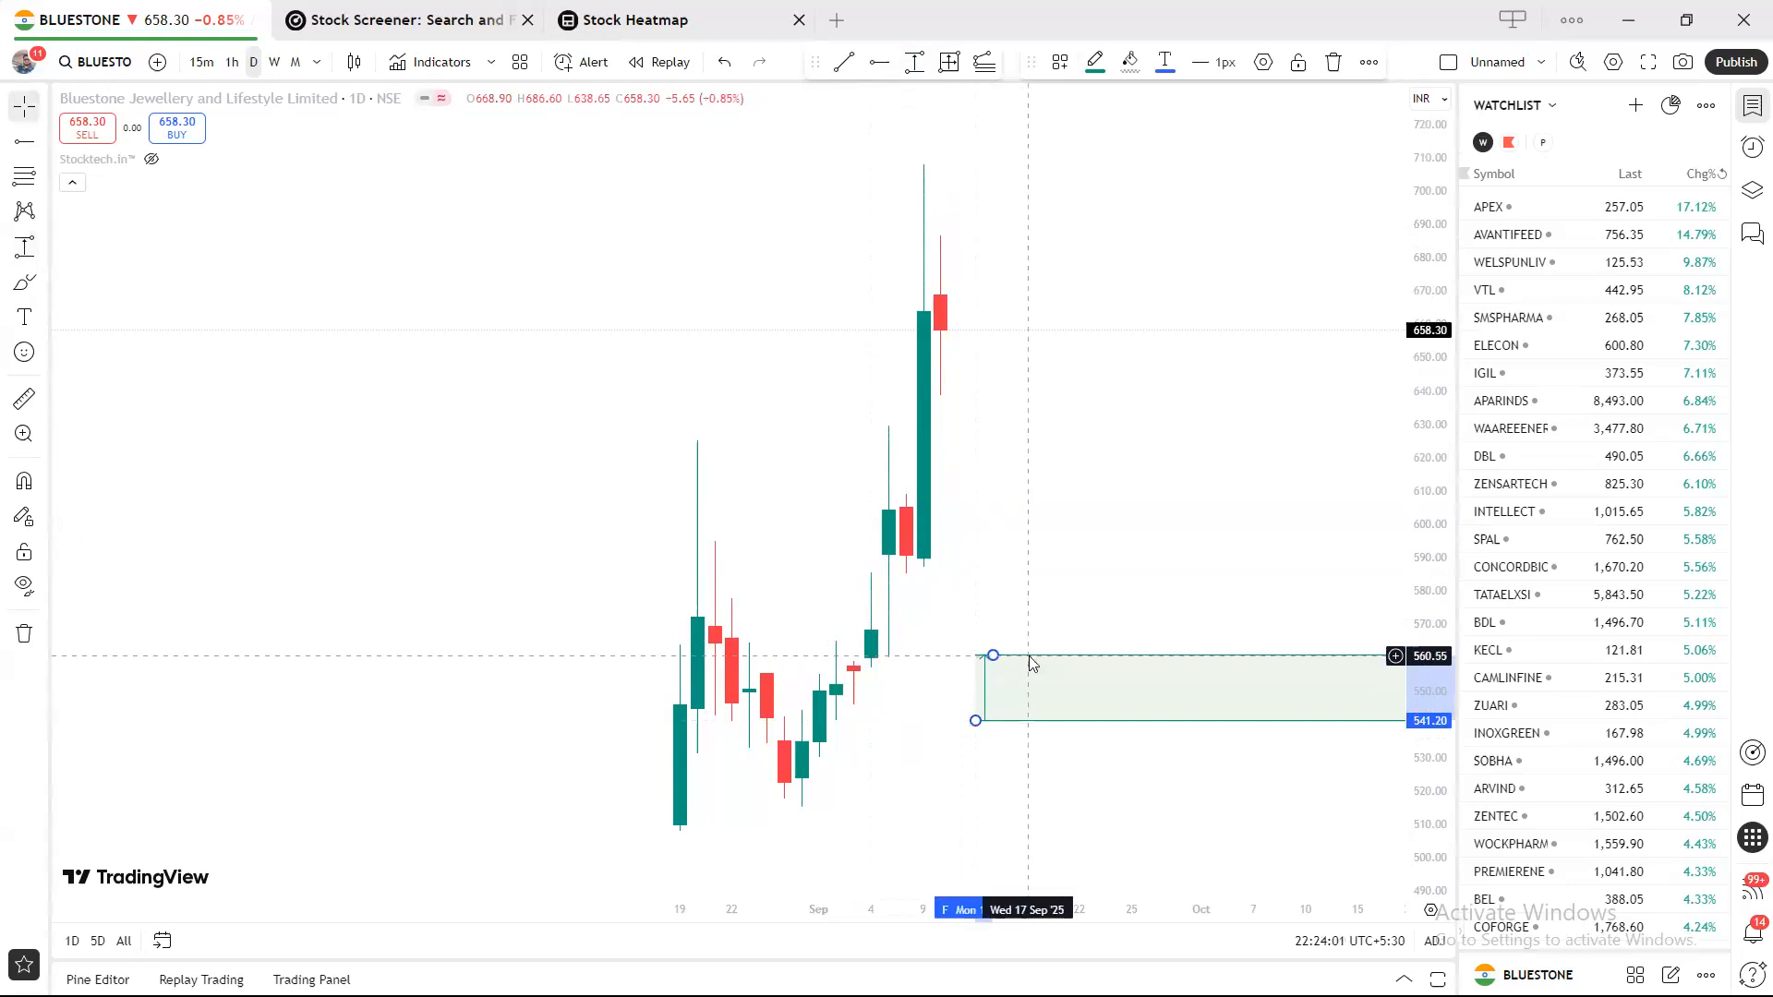
{"action": "double_click", "coordinate": [1032, 665]}
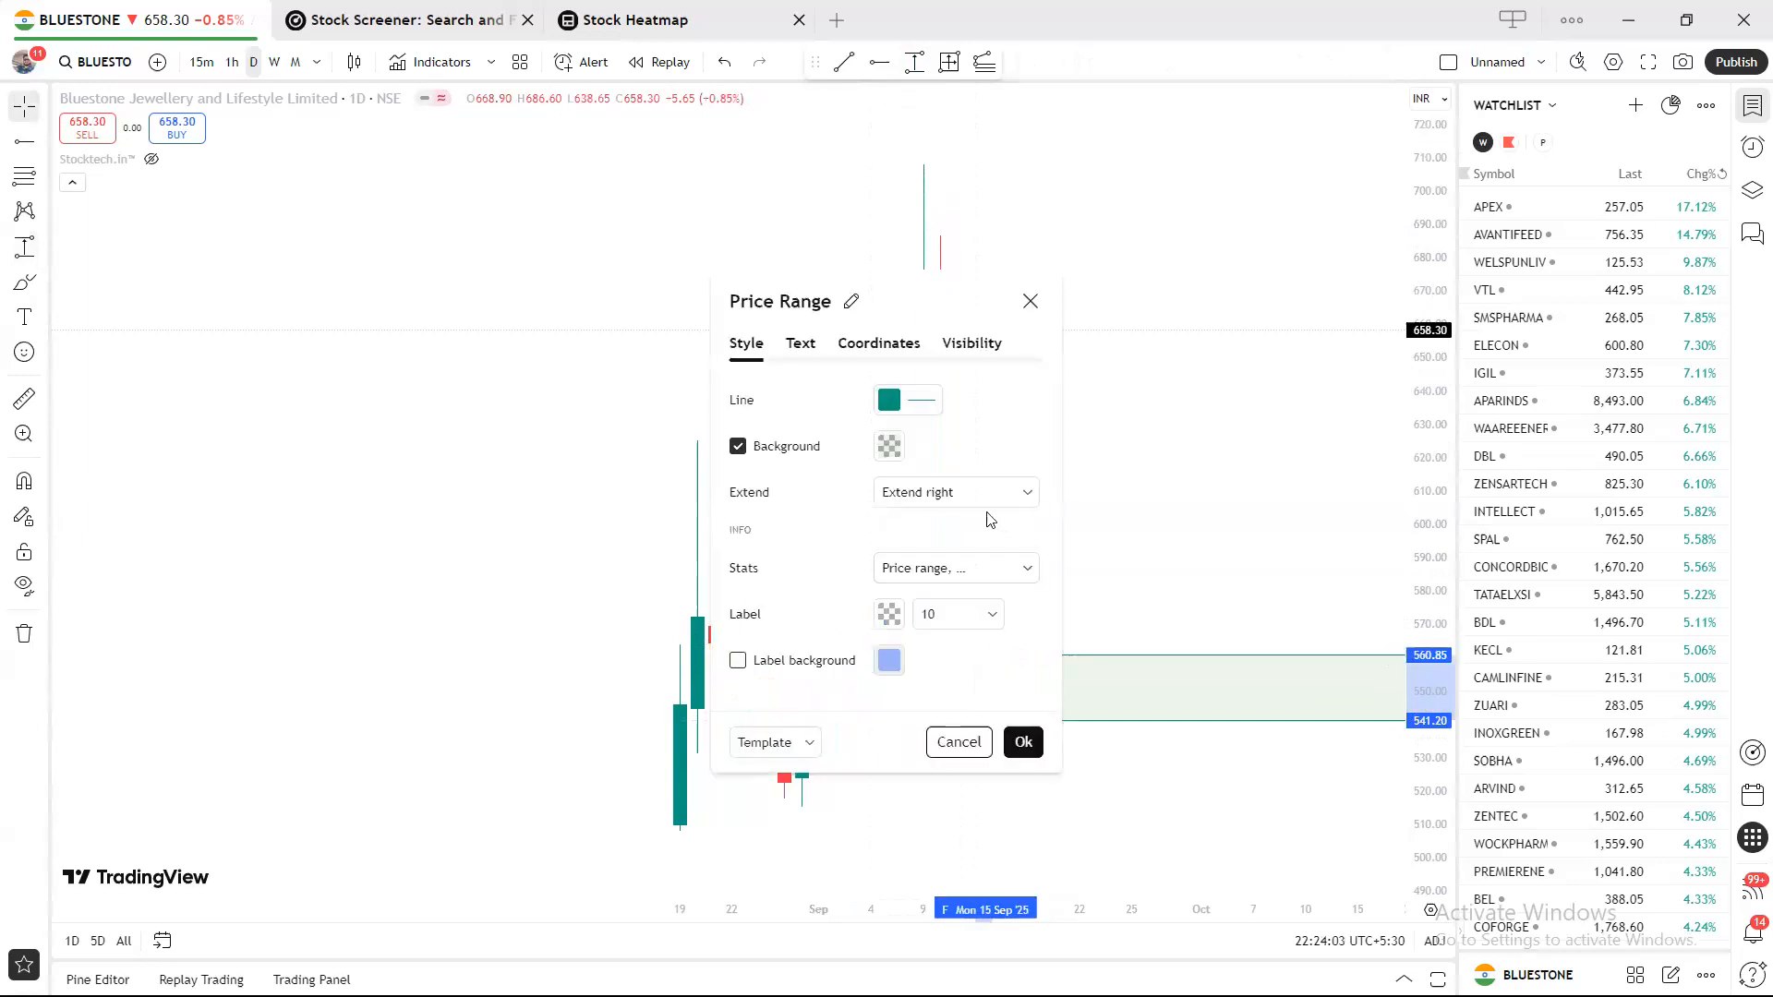
{"action": "left_click", "coordinate": [1016, 492]}
{"action": "left_click", "coordinate": [967, 558]}
{"action": "left_click", "coordinate": [1065, 545]}
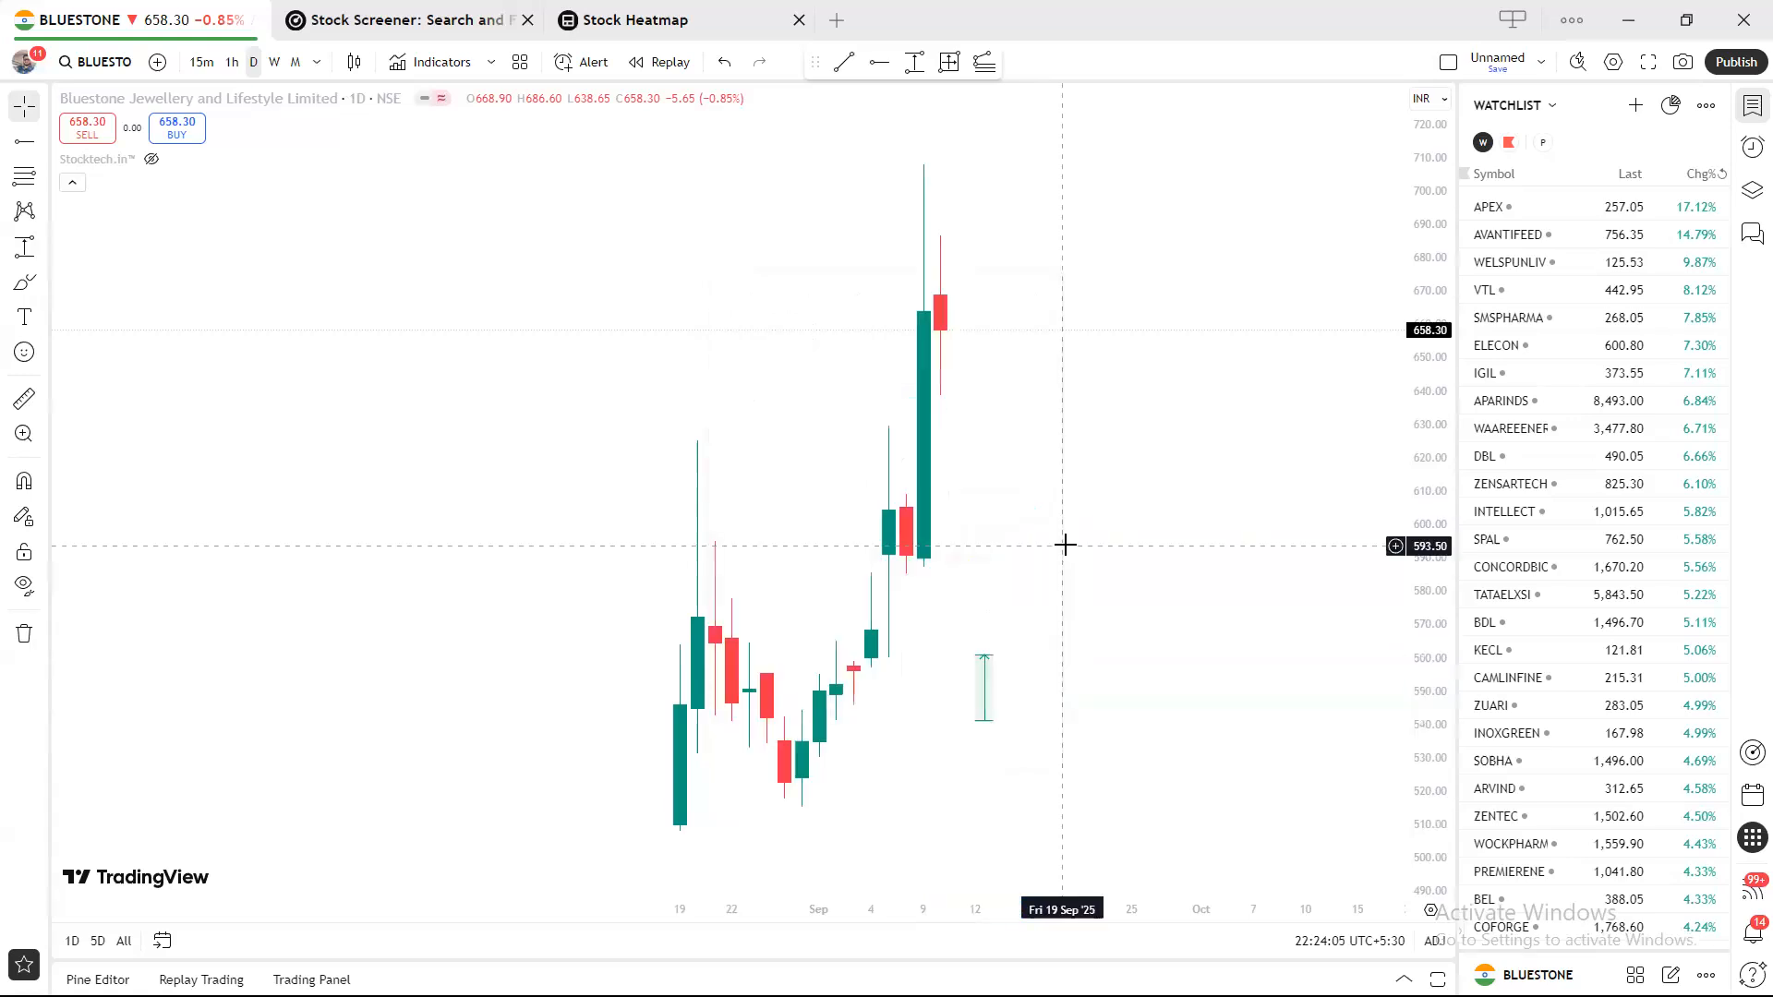
{"action": "left_click_drag", "start_coordinate": [985, 656], "coordinate": [1063, 608]}
{"action": "left_click", "coordinate": [1135, 558]}
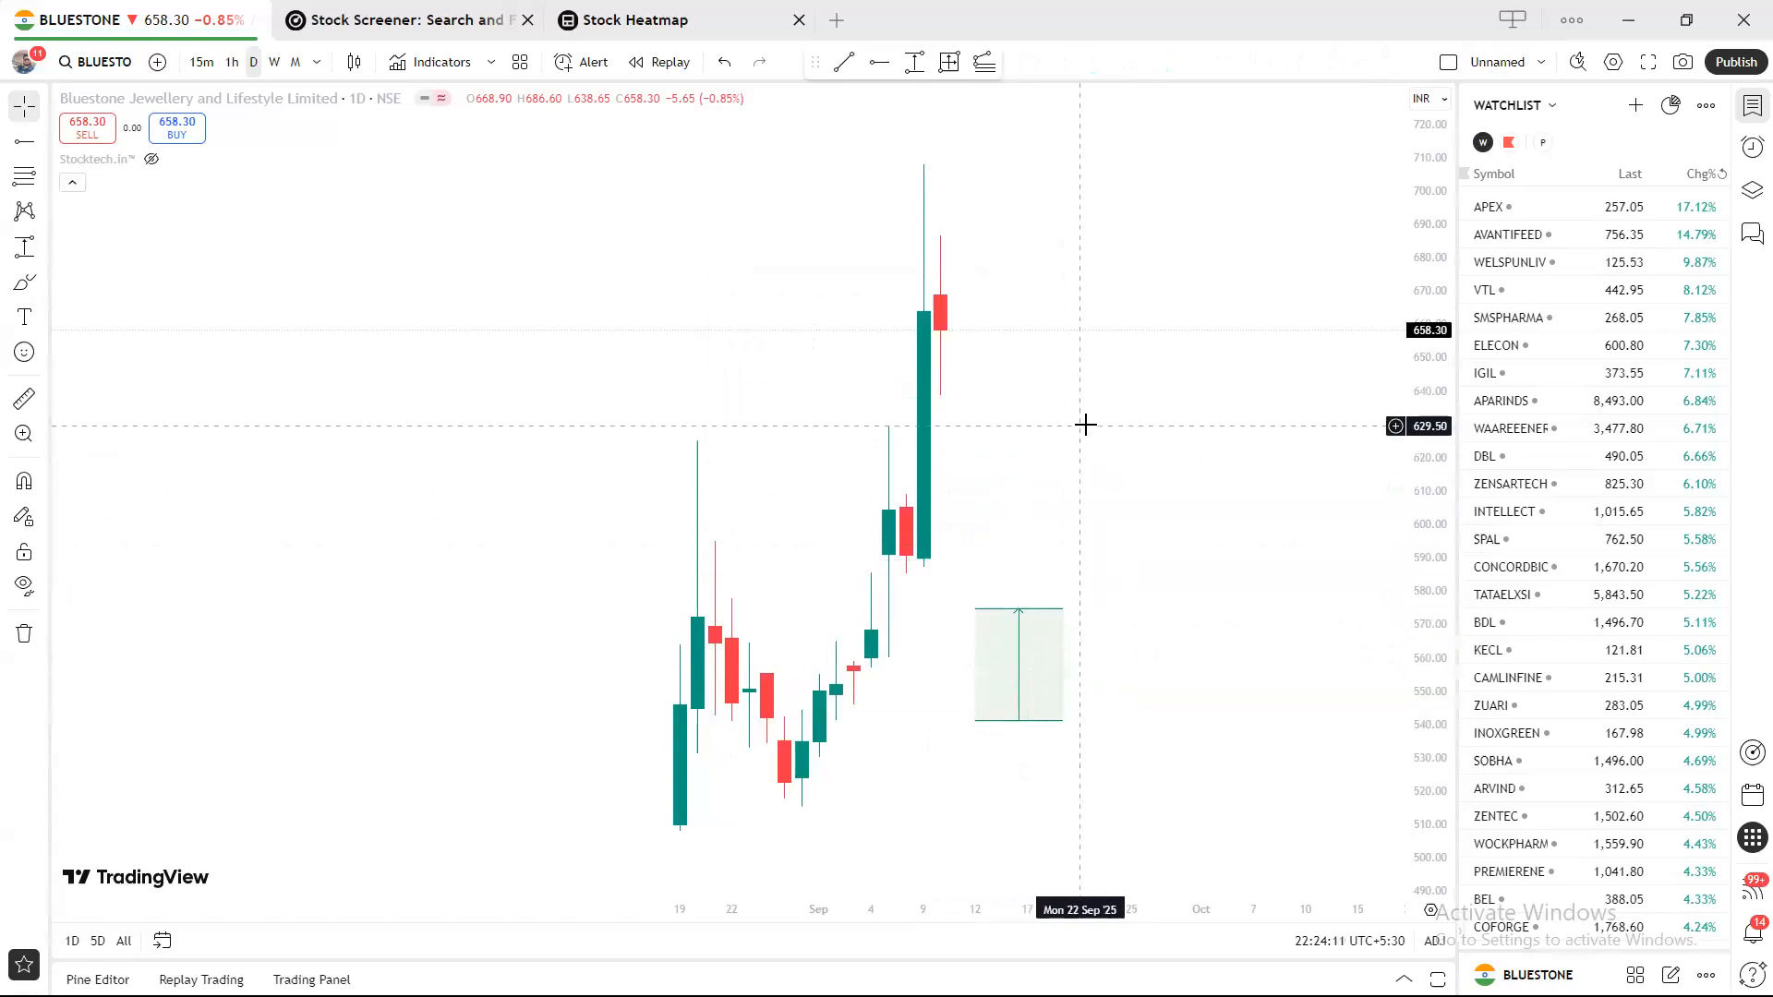
Delete that range and redraw it from about 592.65 up to 628.95.
{"action": "left_click", "coordinate": [1013, 611]}
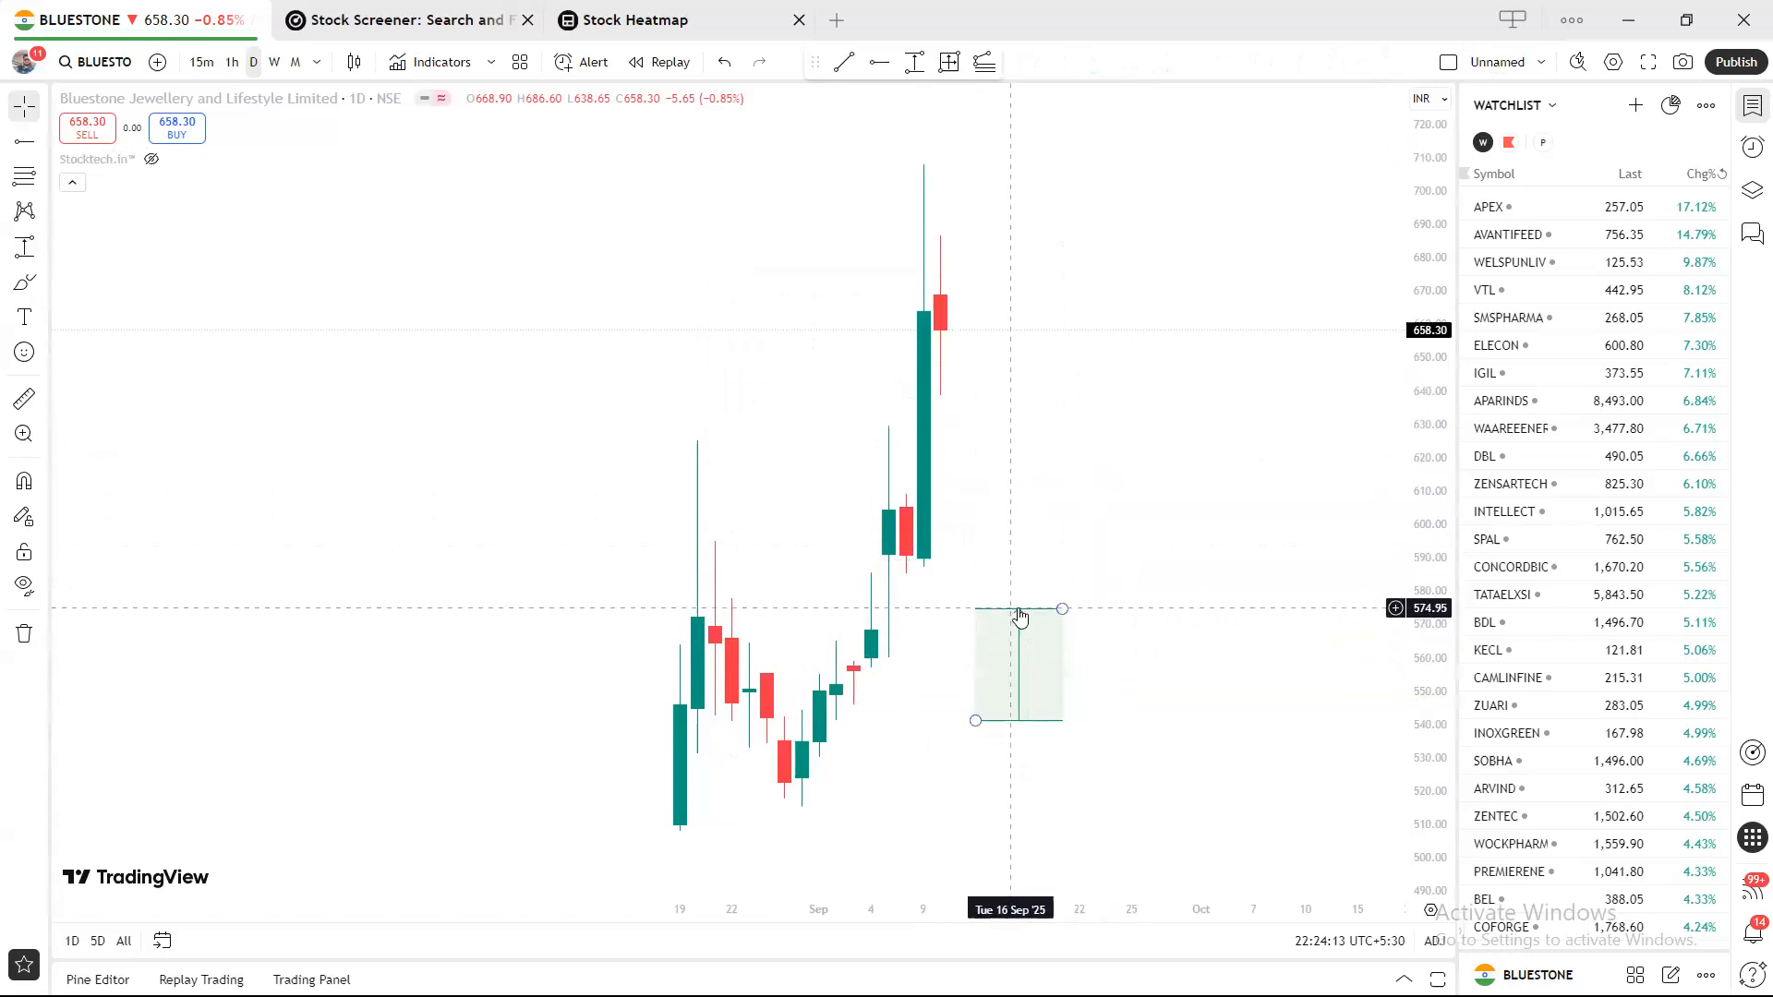
{"action": "key", "text": "Delete"}
{"action": "left_click", "coordinate": [914, 62]}
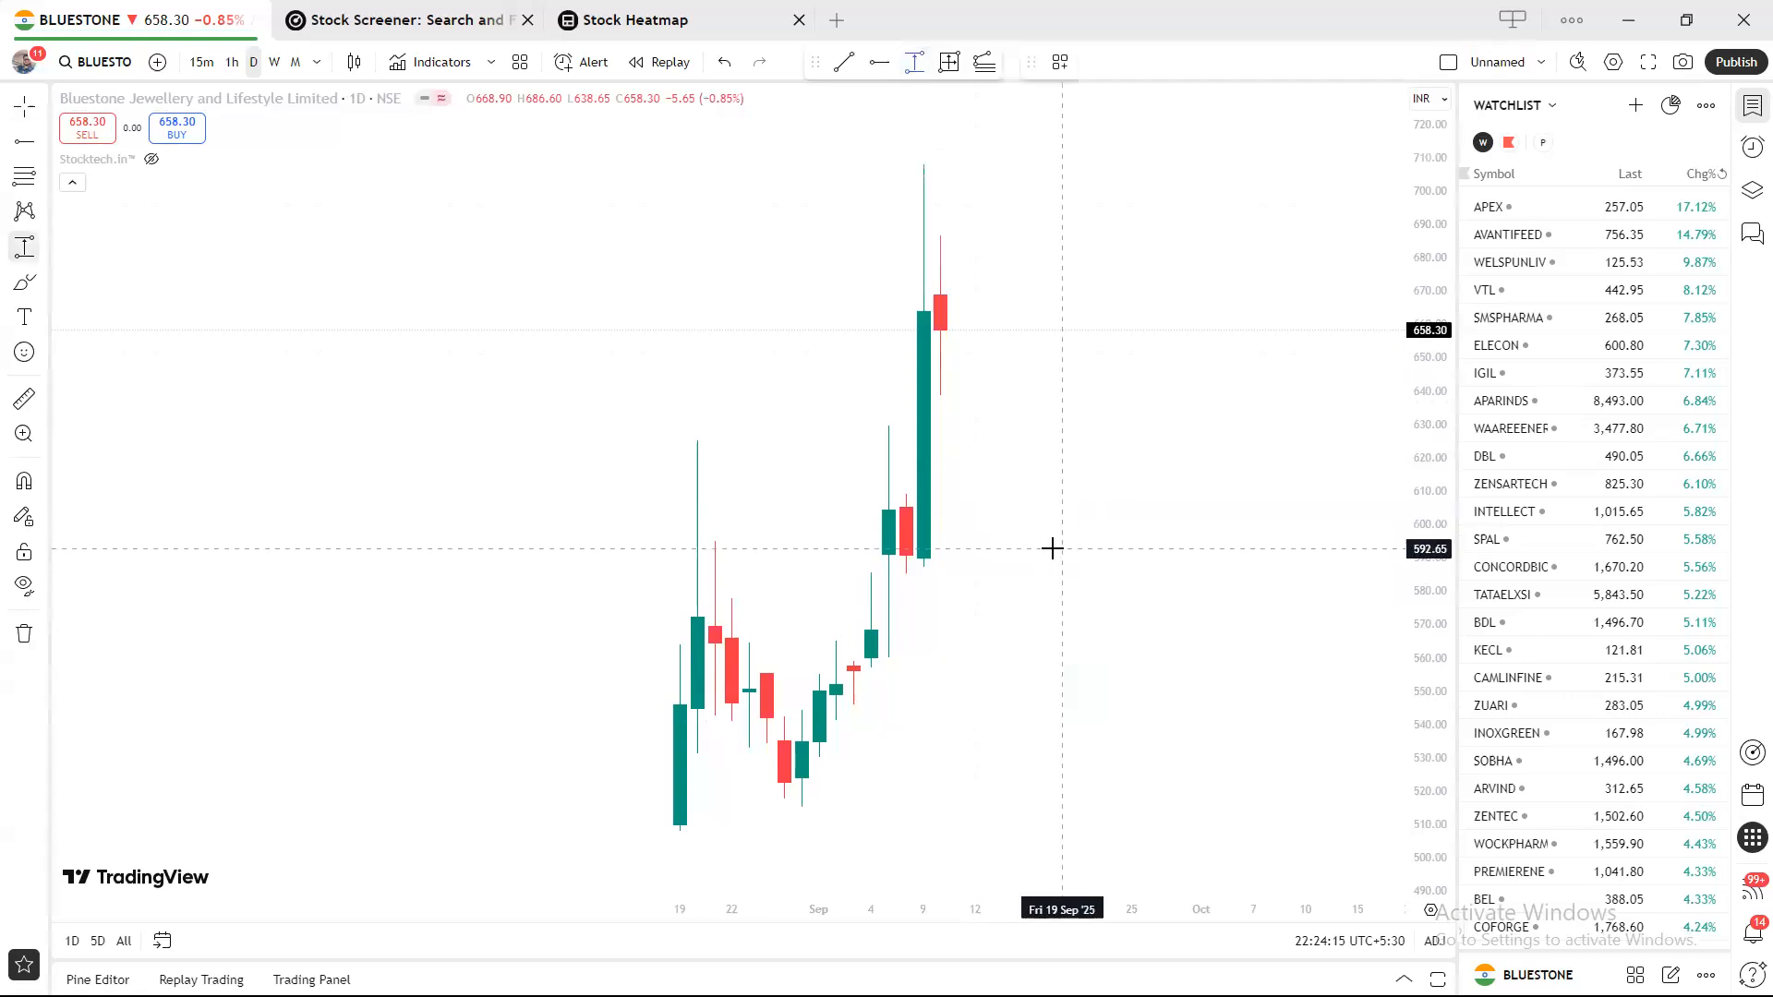
{"action": "left_click", "coordinate": [1062, 548]}
{"action": "left_click", "coordinate": [1115, 429]}
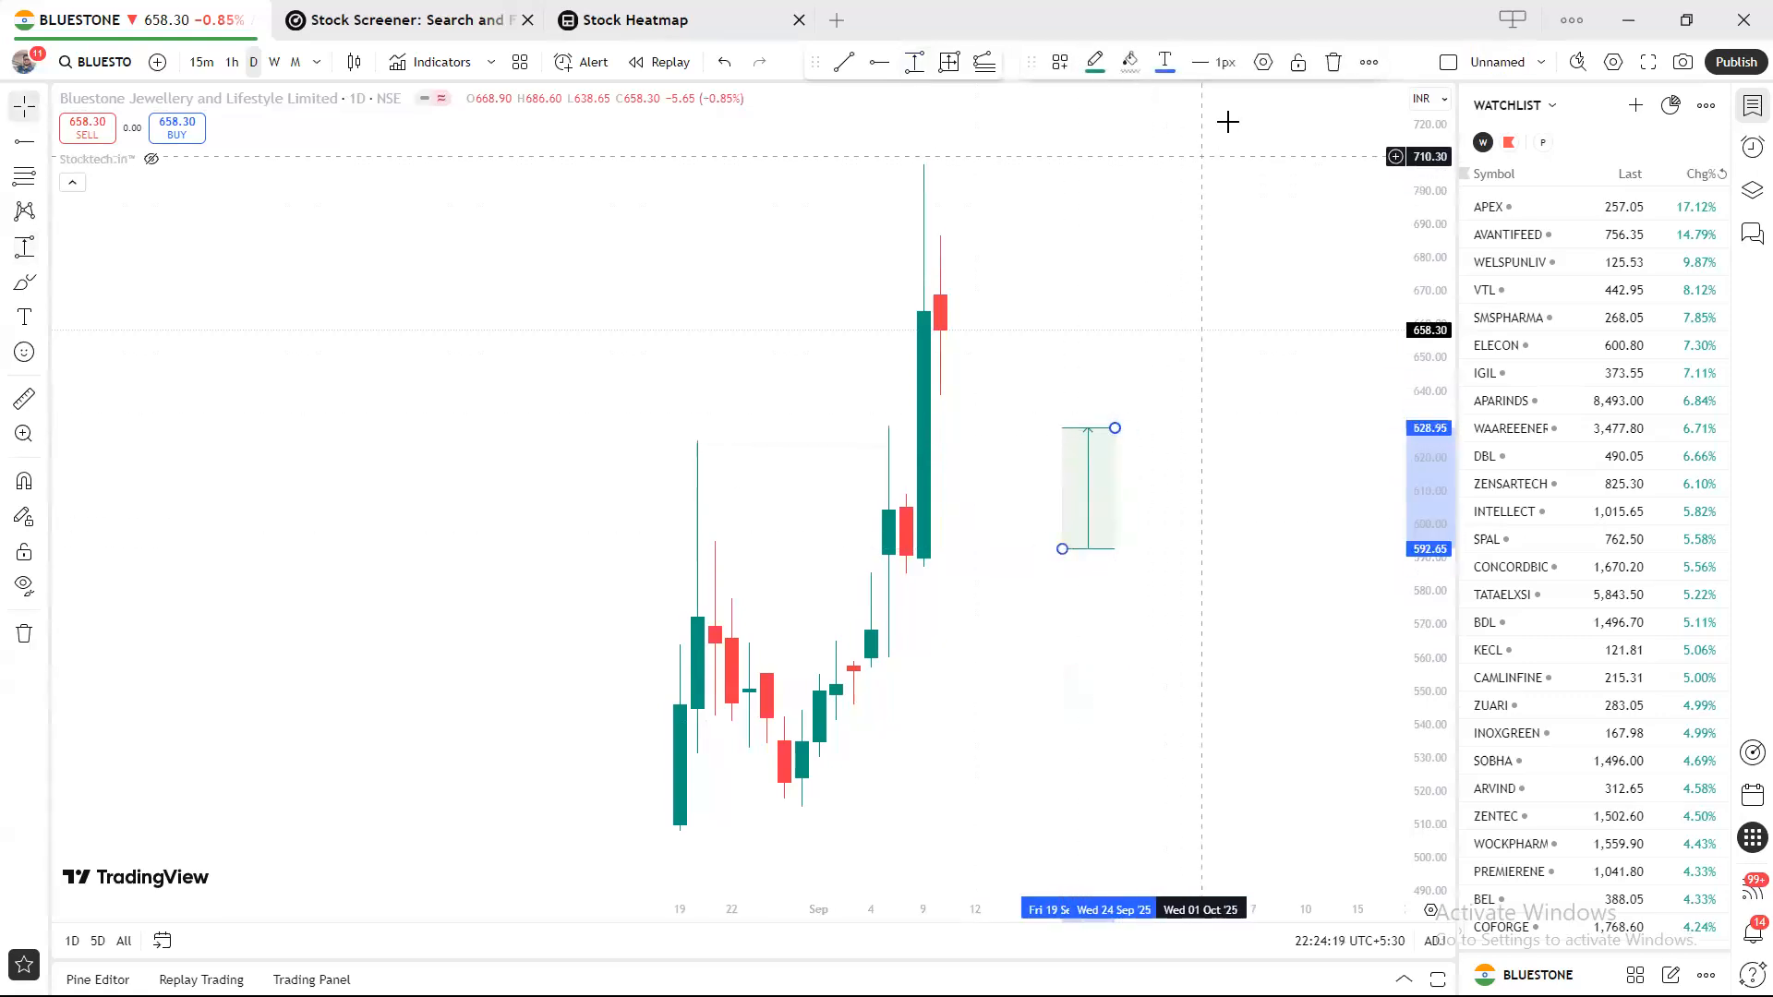
Set the new price range's Extend option to Extend right.
{"action": "left_click", "coordinate": [1263, 64]}
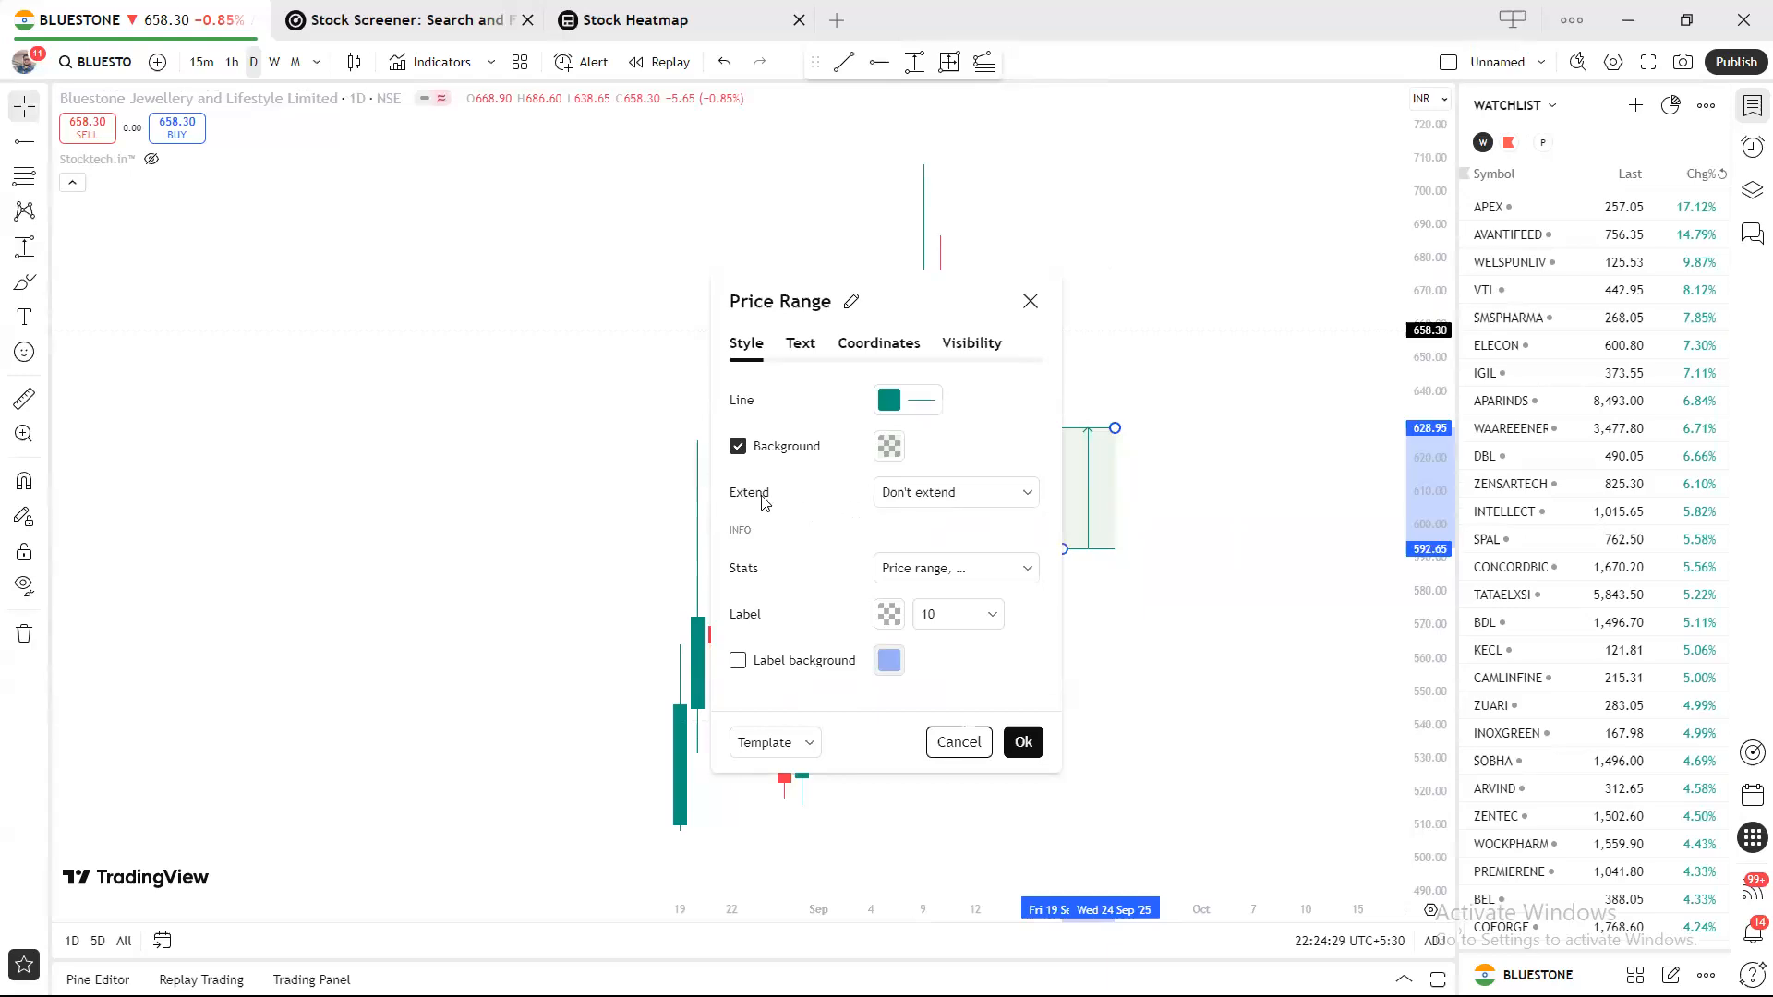
{"action": "left_click", "coordinate": [951, 495]}
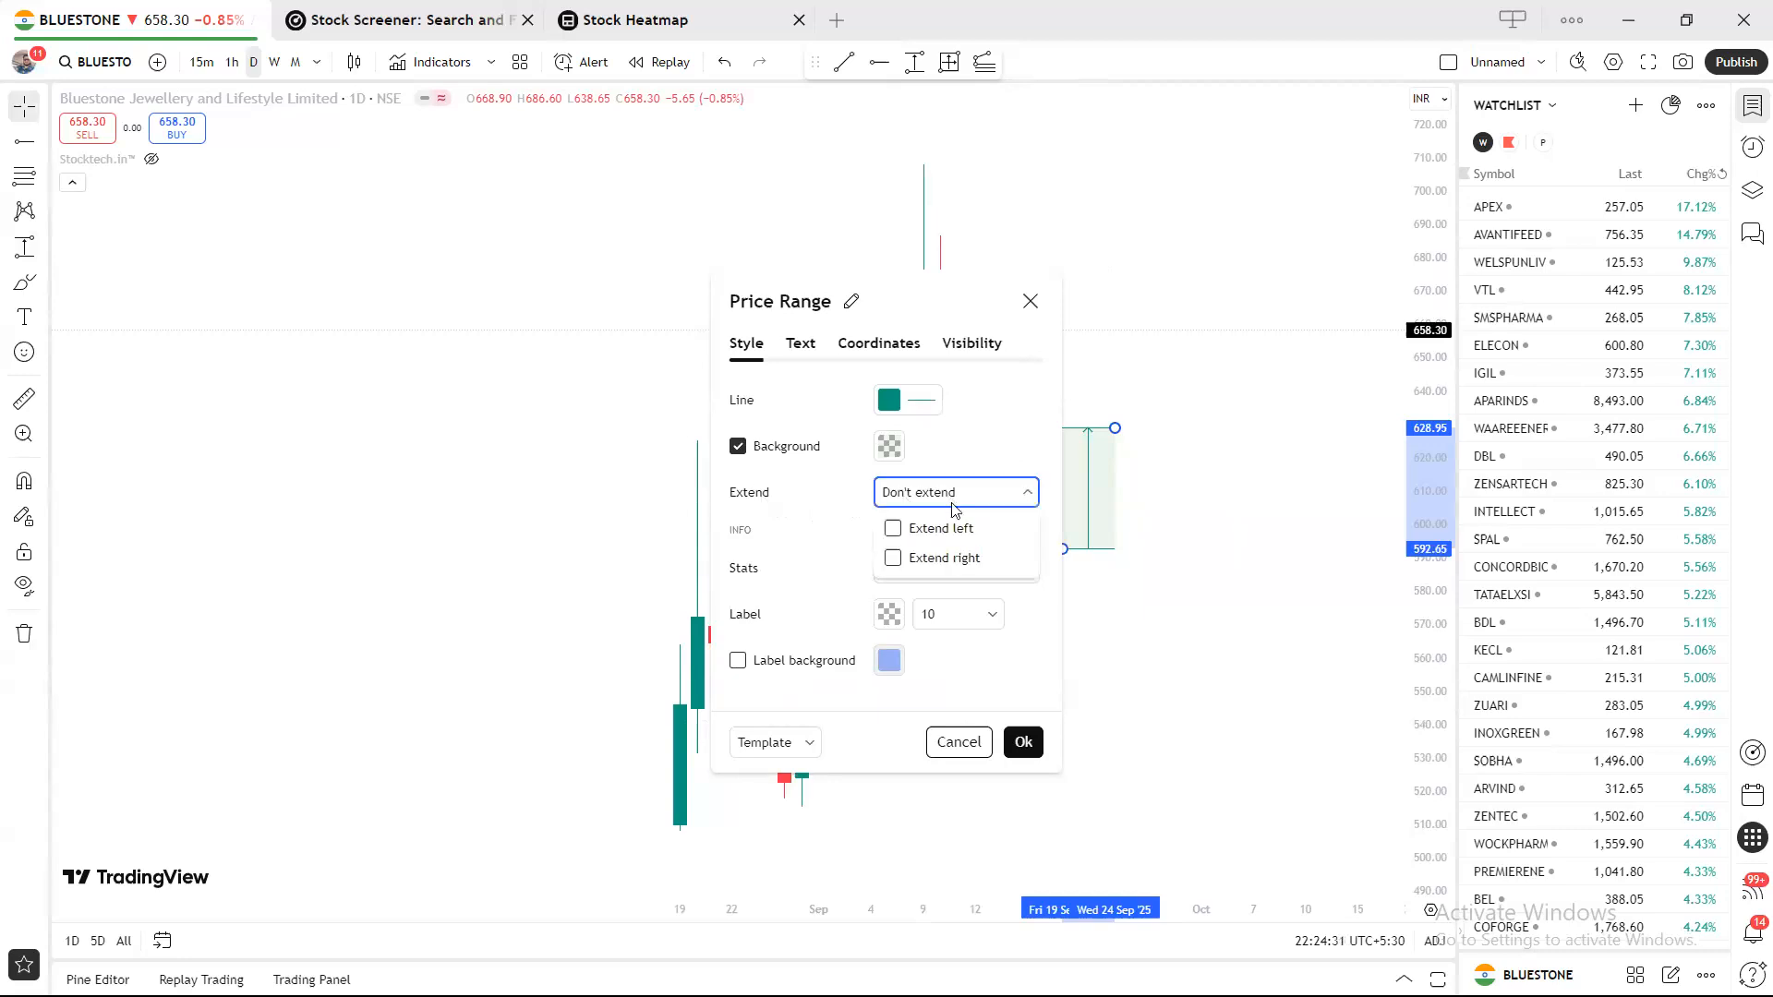
{"action": "left_click", "coordinate": [958, 557]}
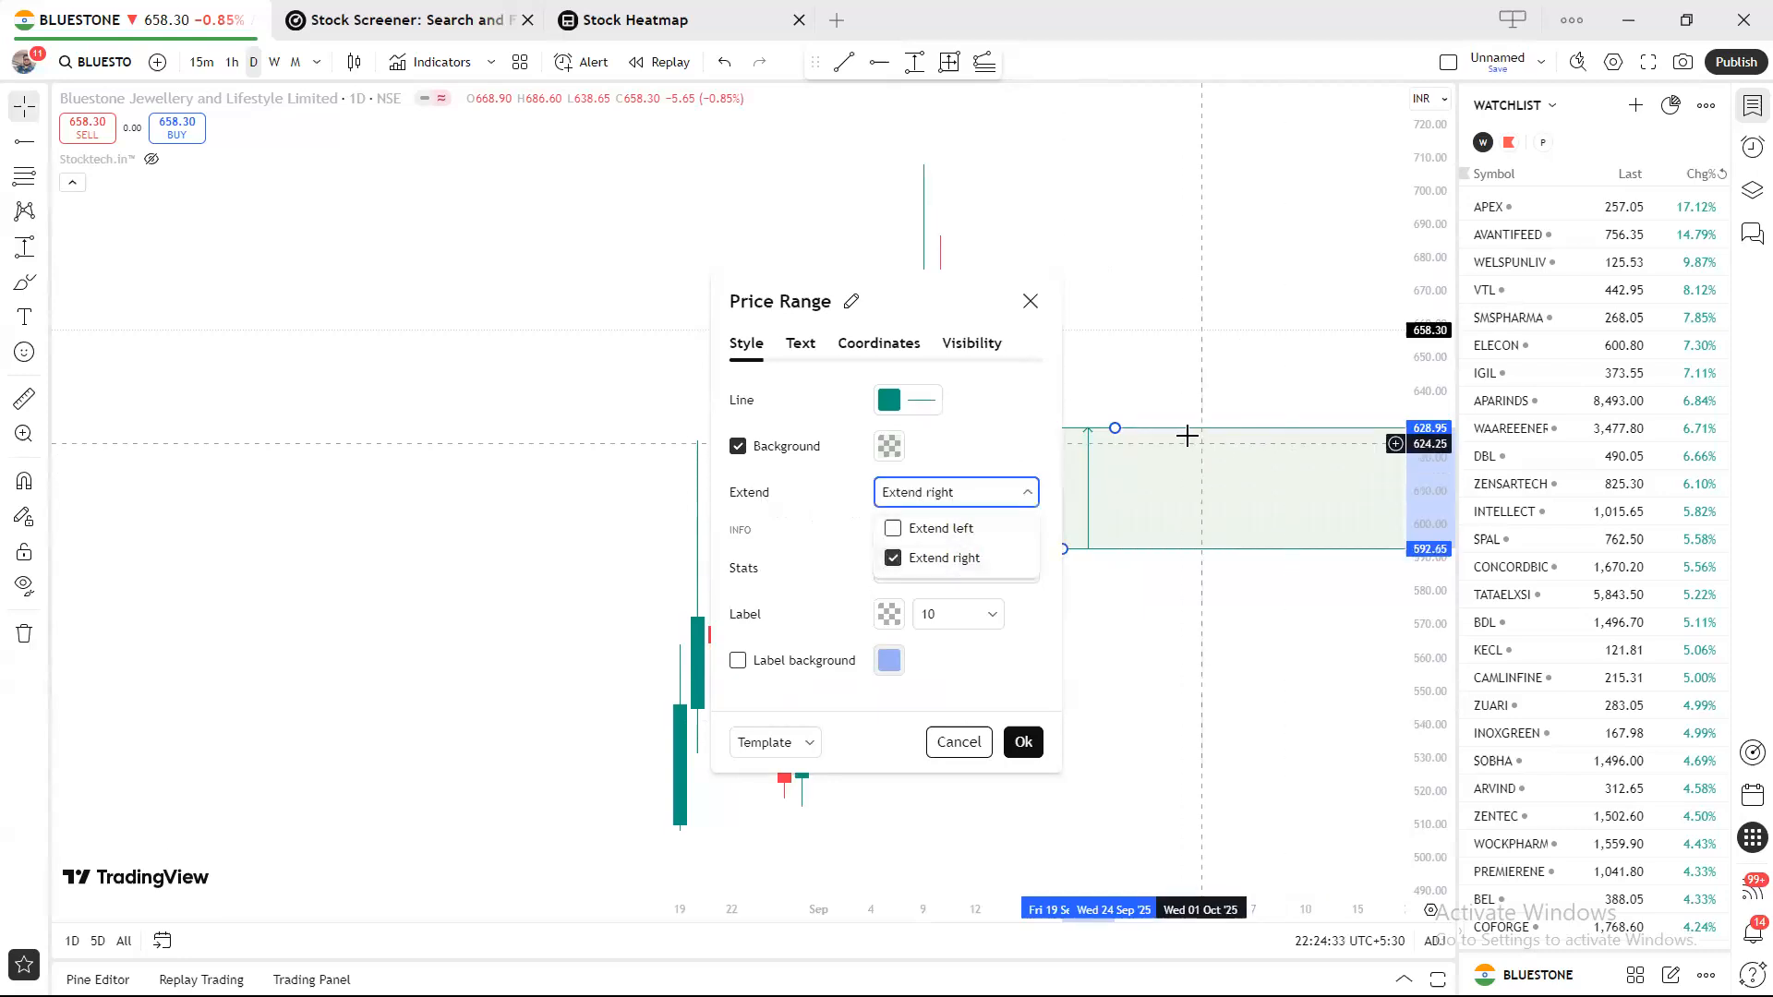
{"action": "left_click", "coordinate": [942, 453]}
Make the range's lines black at 50% opacity, keeping the background fill on.
{"action": "left_click", "coordinate": [891, 404]}
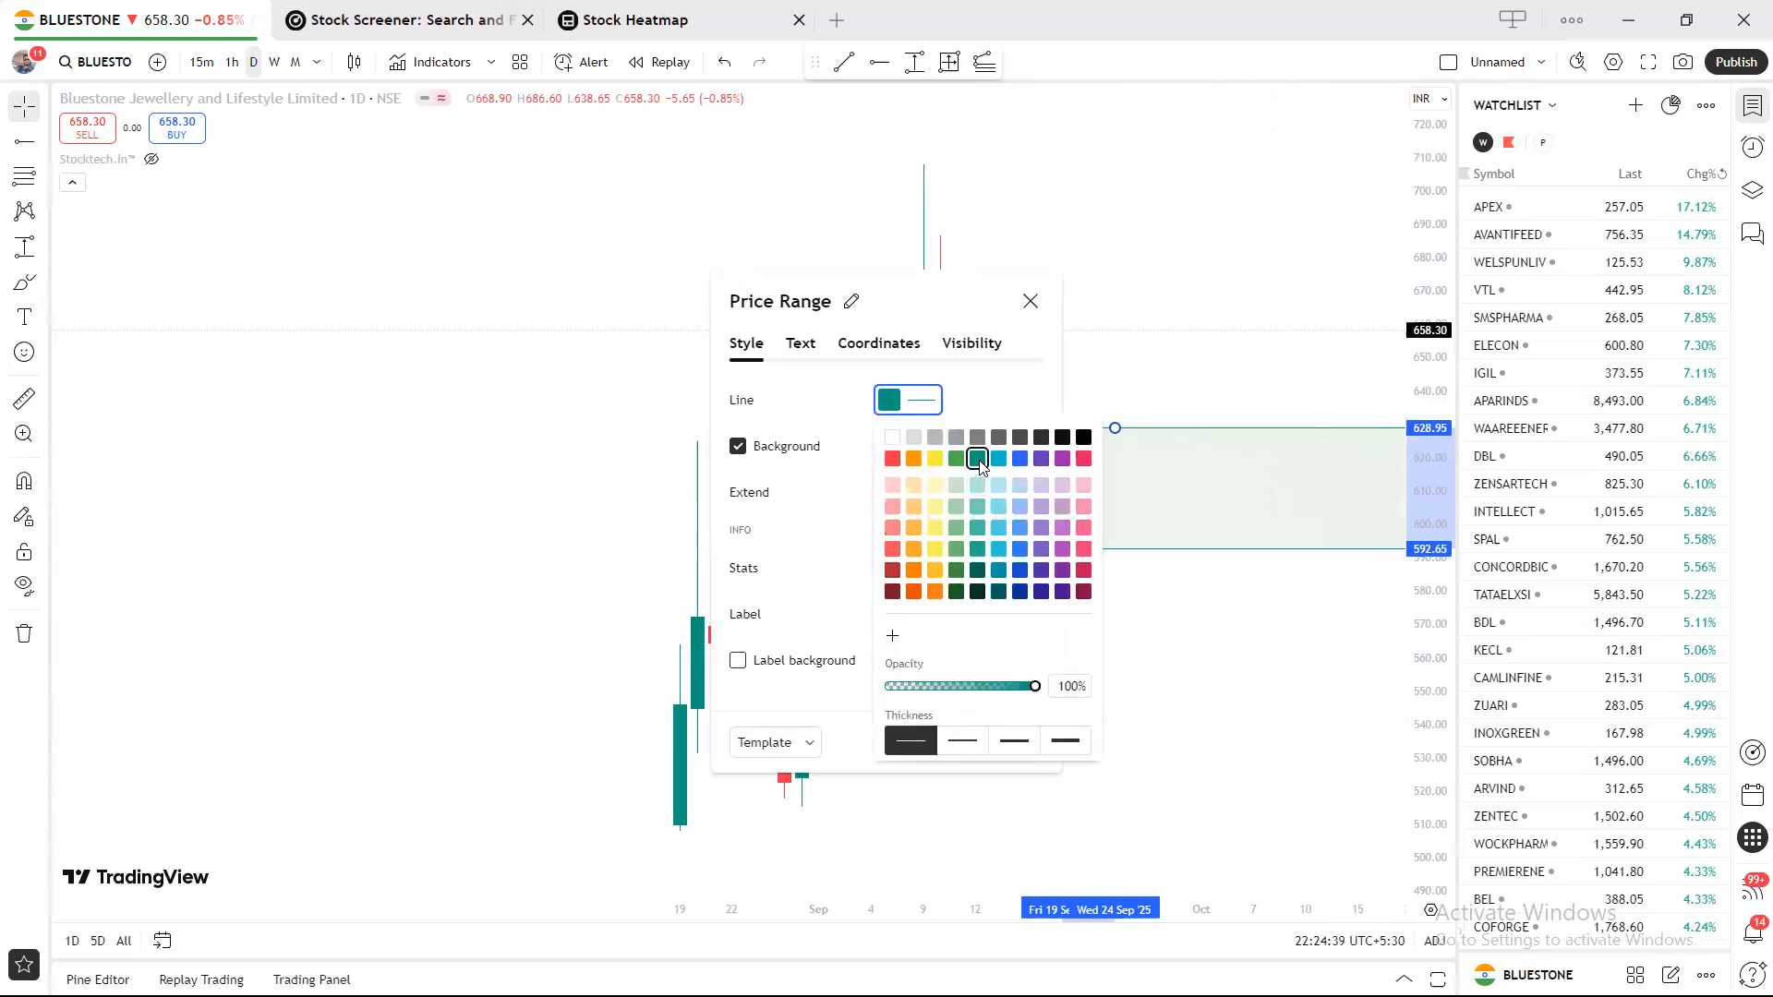
{"action": "left_click", "coordinate": [1084, 439]}
{"action": "left_click", "coordinate": [1013, 393]}
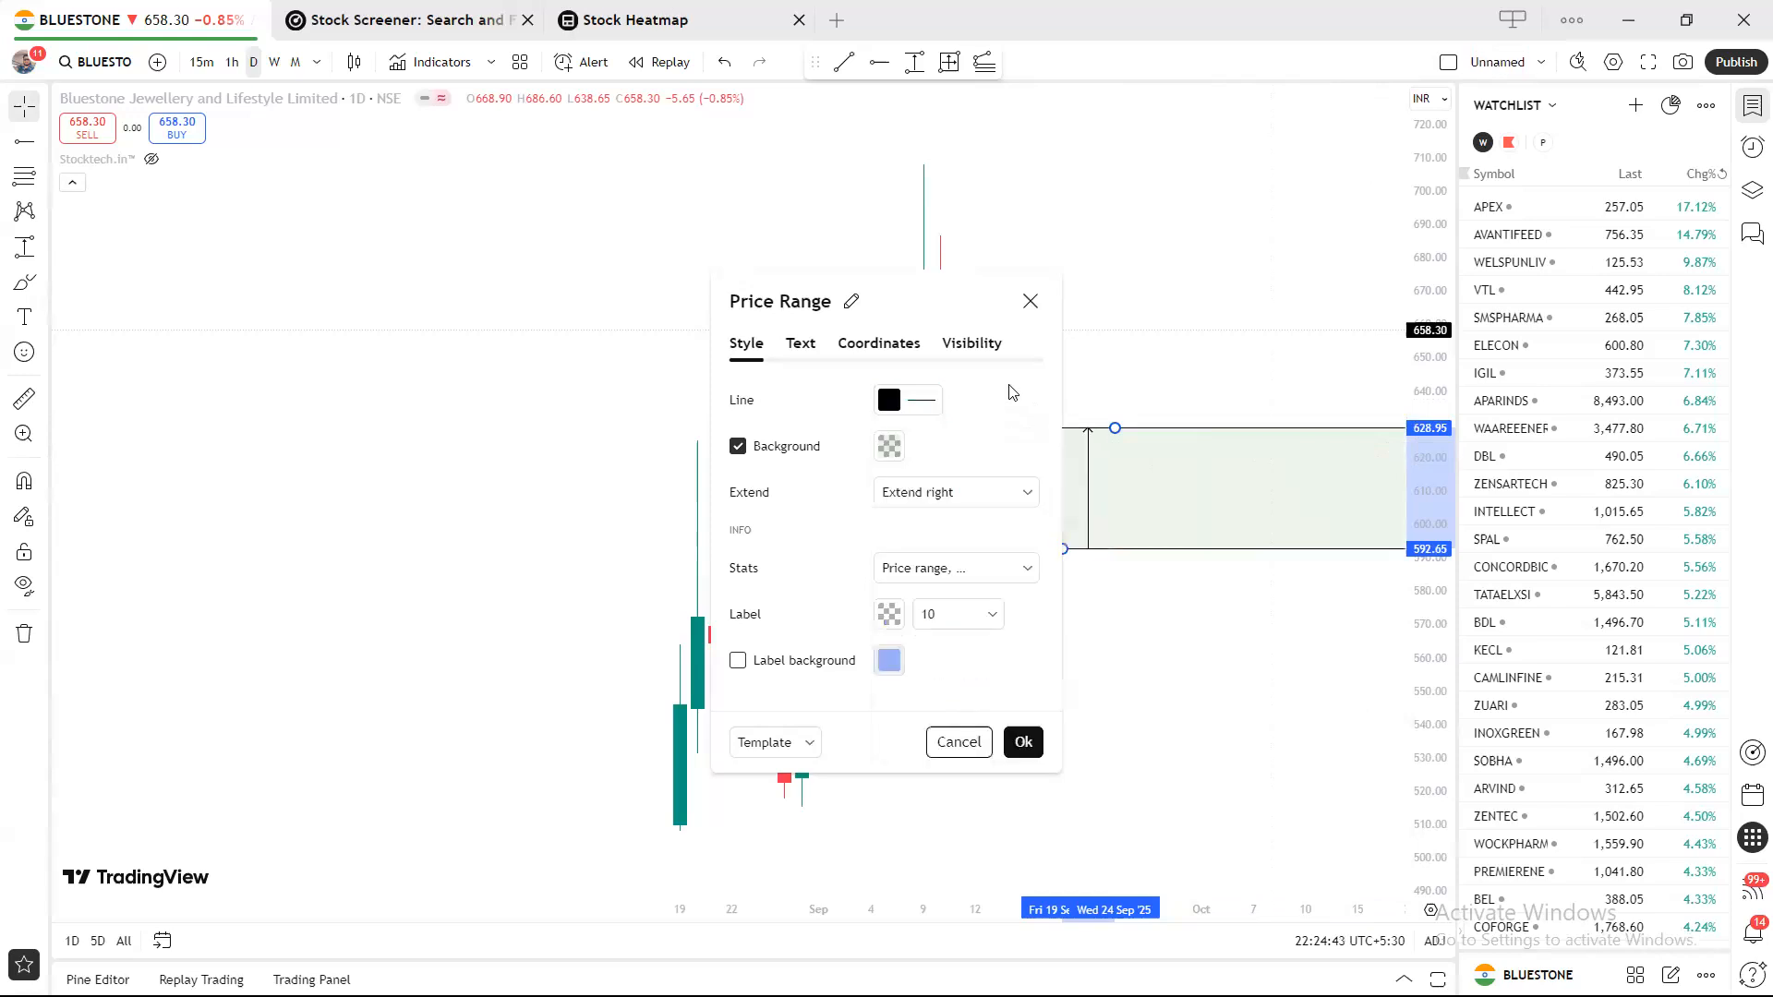
{"action": "left_click", "coordinate": [921, 400]}
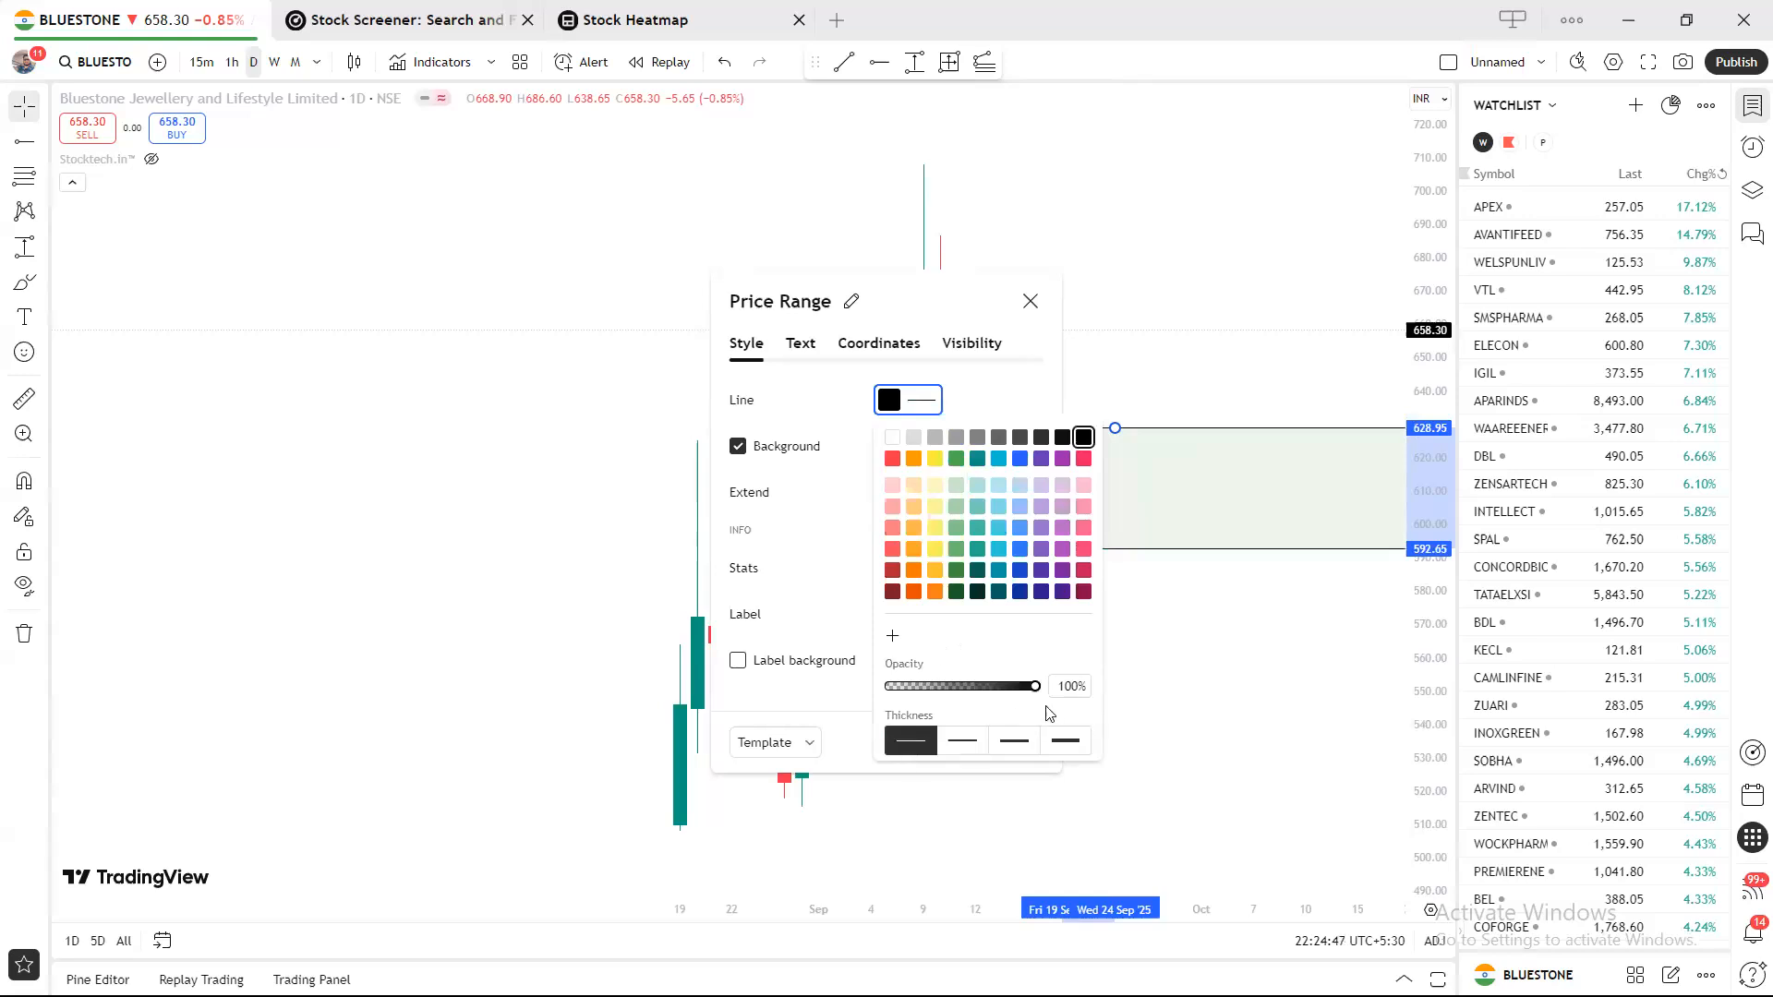
{"action": "left_click_drag", "start_coordinate": [1035, 694], "coordinate": [966, 692]}
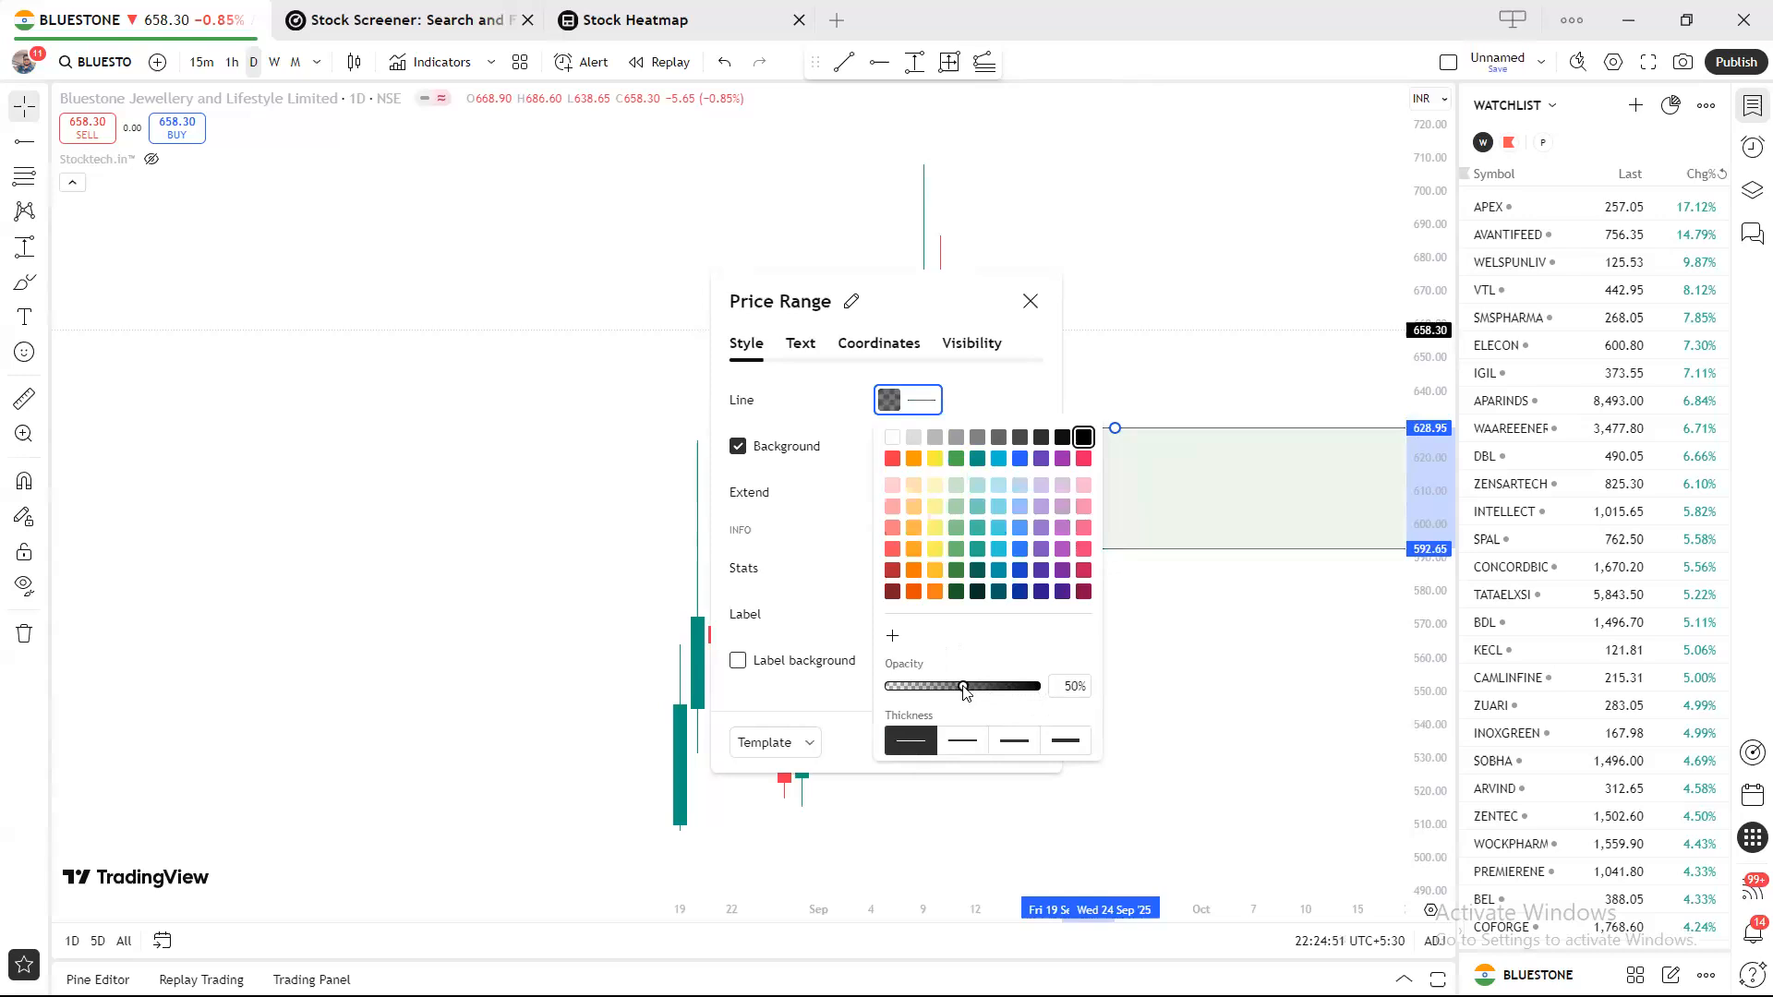
{"action": "left_click", "coordinate": [859, 486]}
{"action": "left_click", "coordinate": [745, 451]}
{"action": "left_click", "coordinate": [744, 451]}
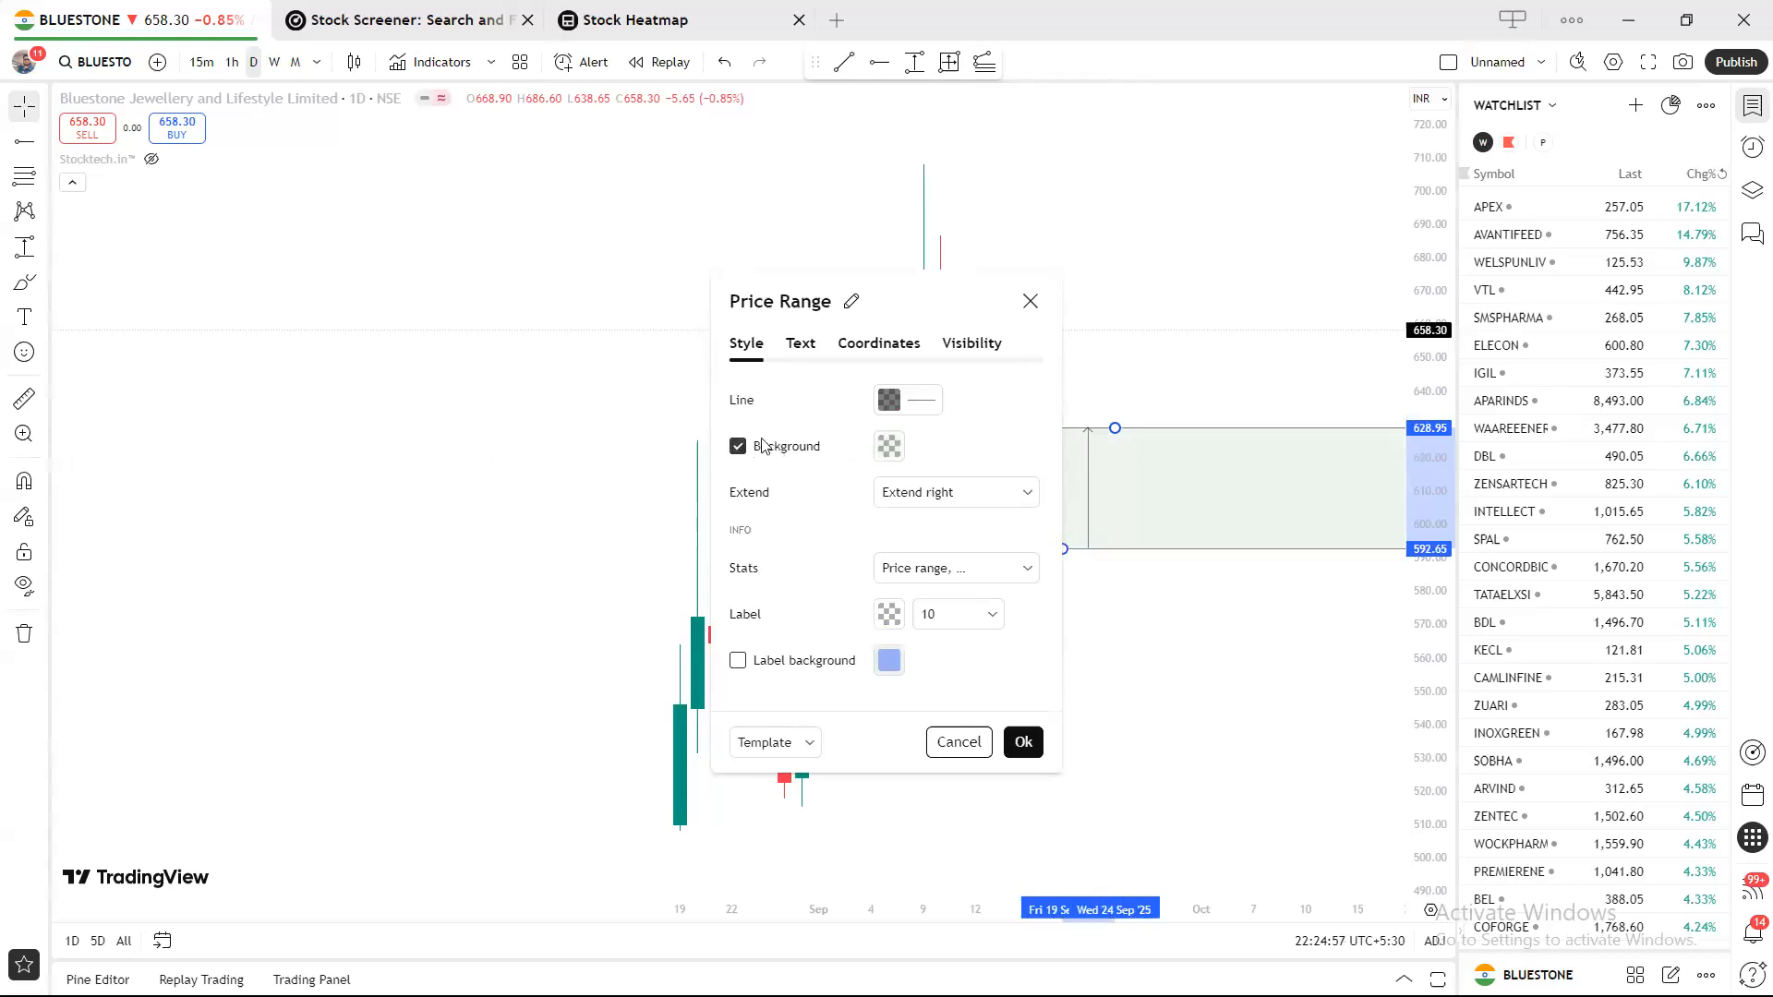
Check the range's background fill and line colours, leaving the background fill on and both colours unchanged.
{"action": "left_click", "coordinate": [738, 447]}
{"action": "left_click", "coordinate": [738, 447]}
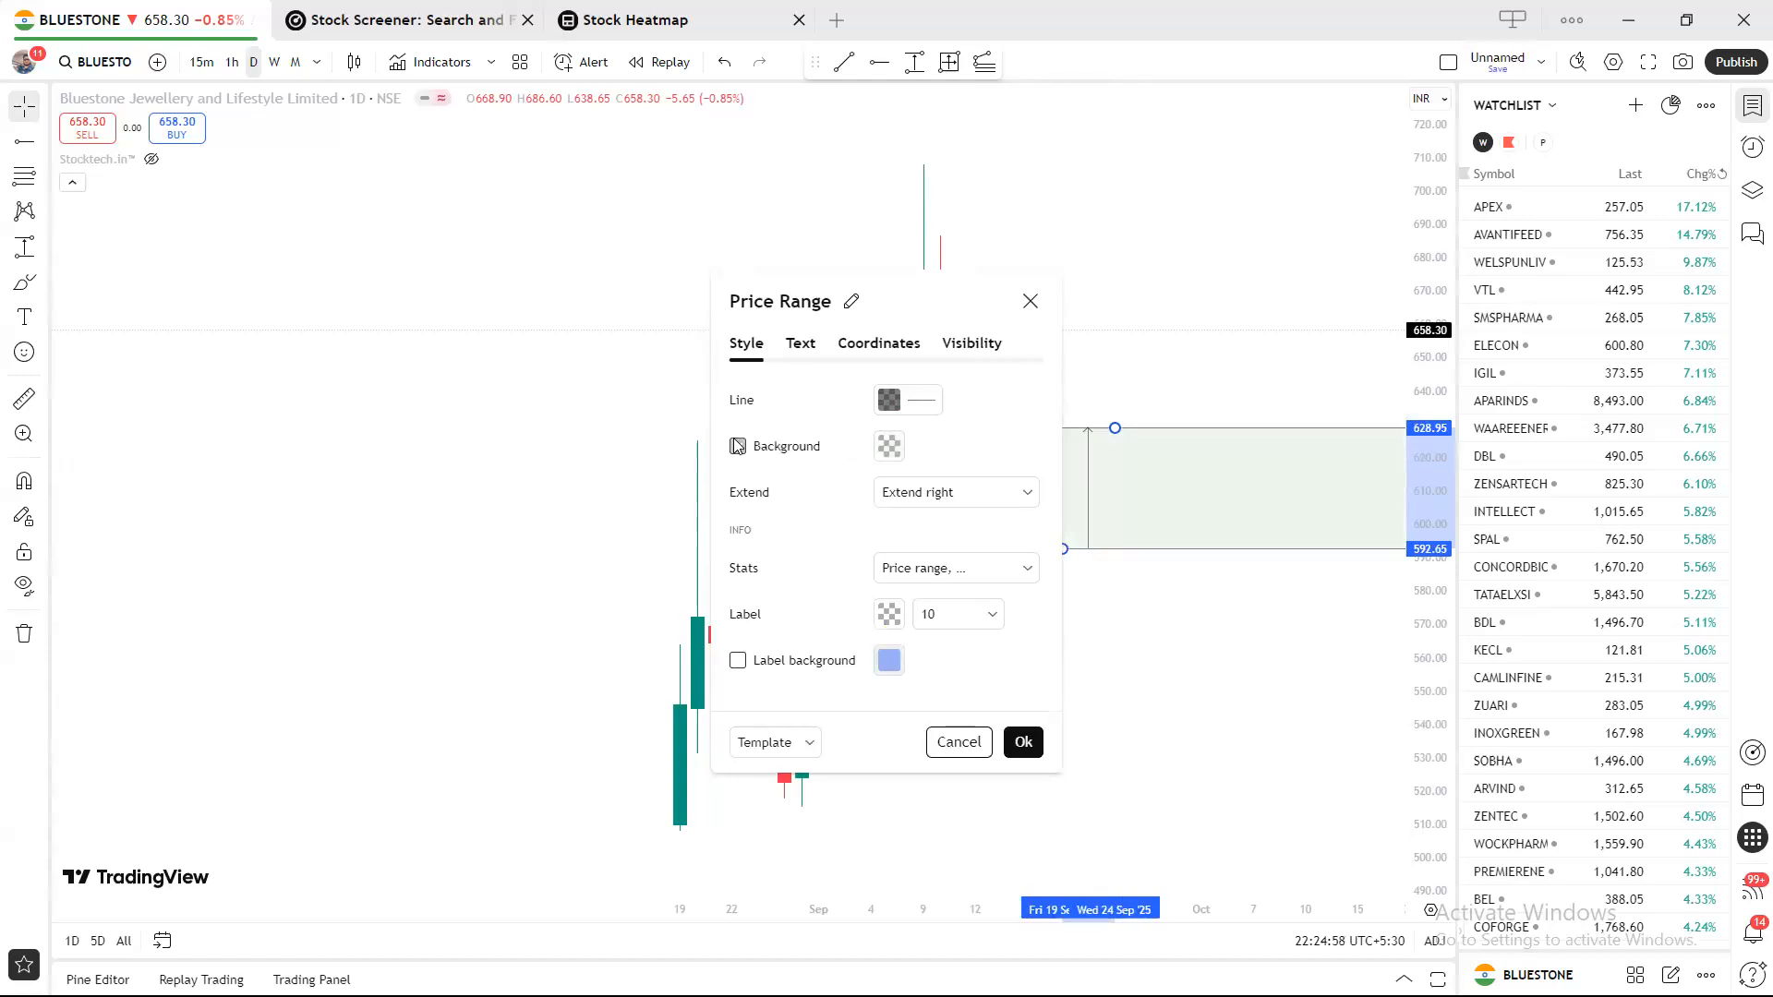
{"action": "left_click", "coordinate": [890, 446]}
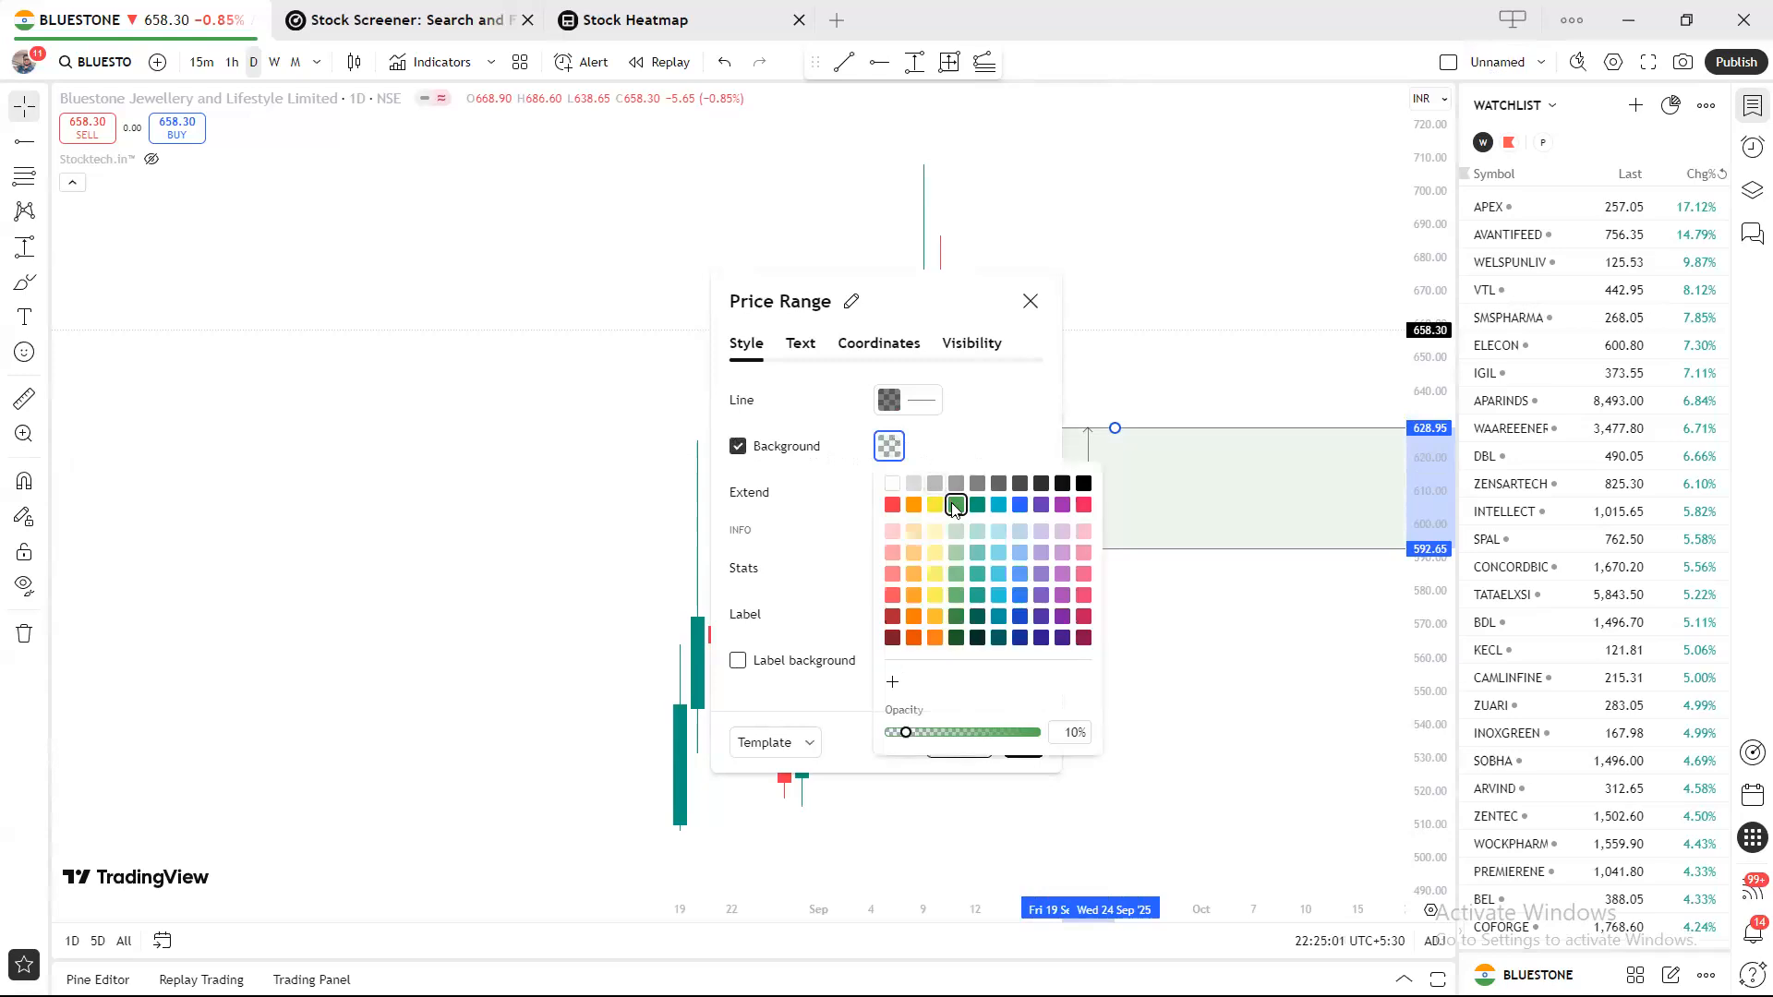
{"action": "left_click", "coordinate": [956, 448]}
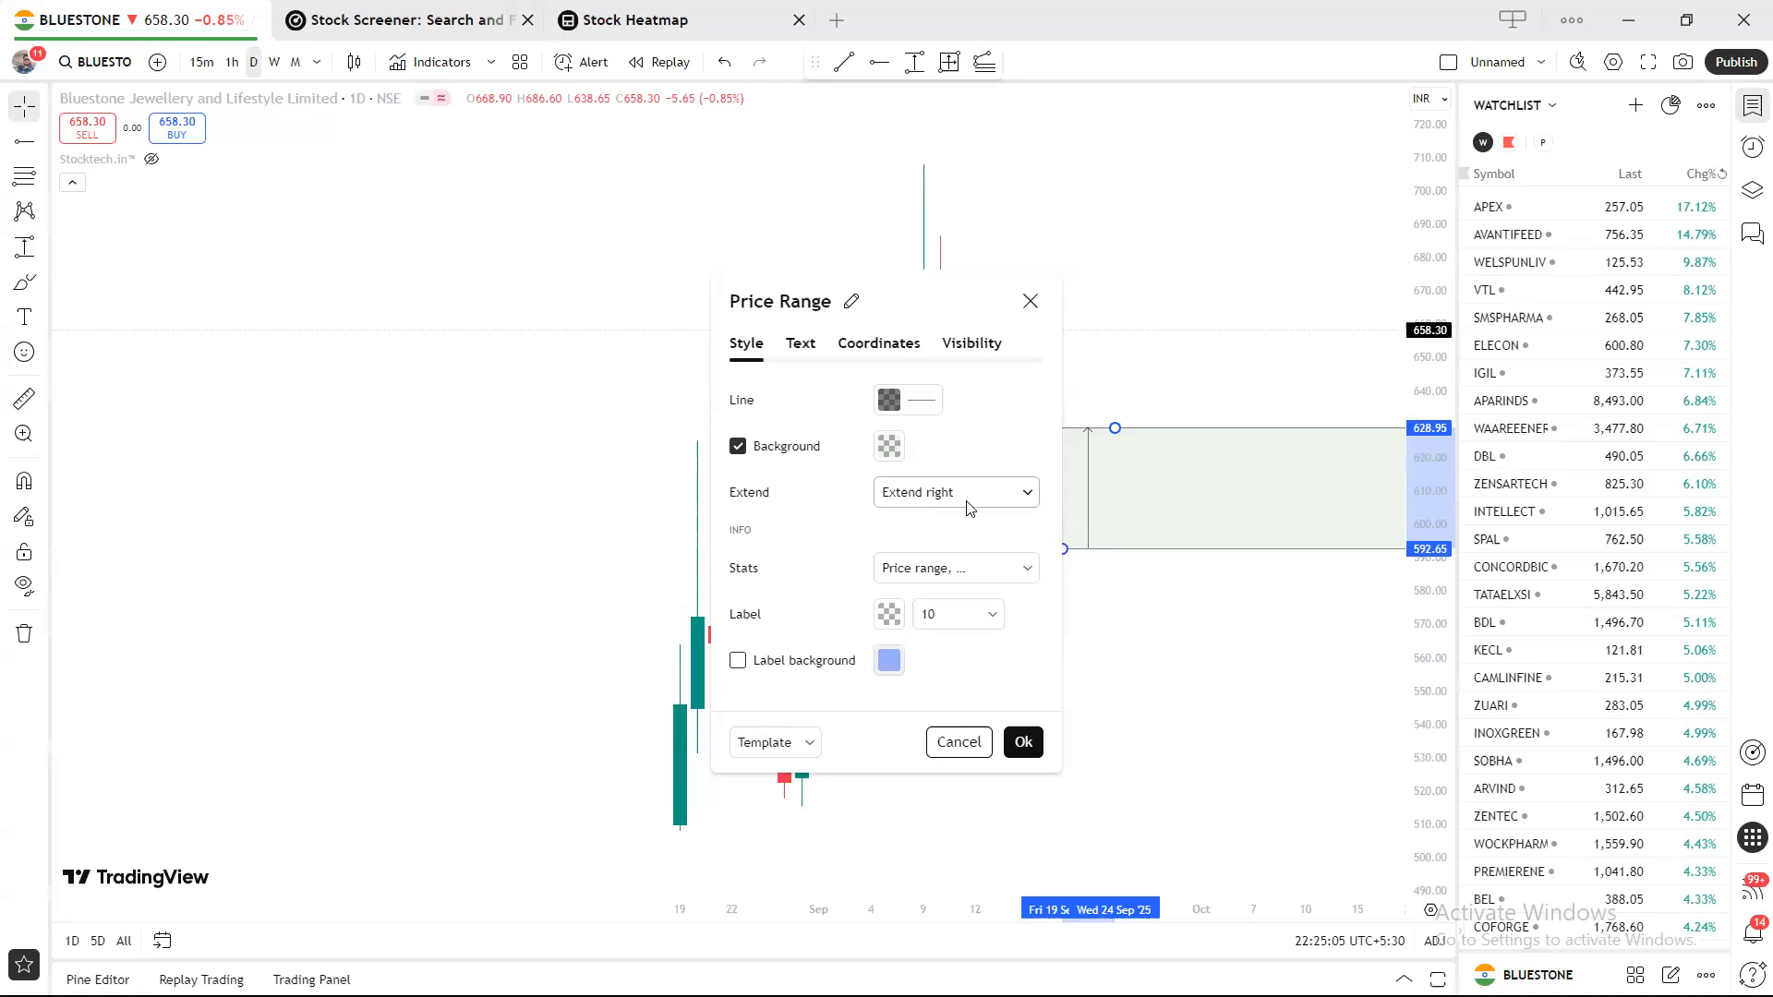
{"action": "left_click", "coordinate": [900, 403]}
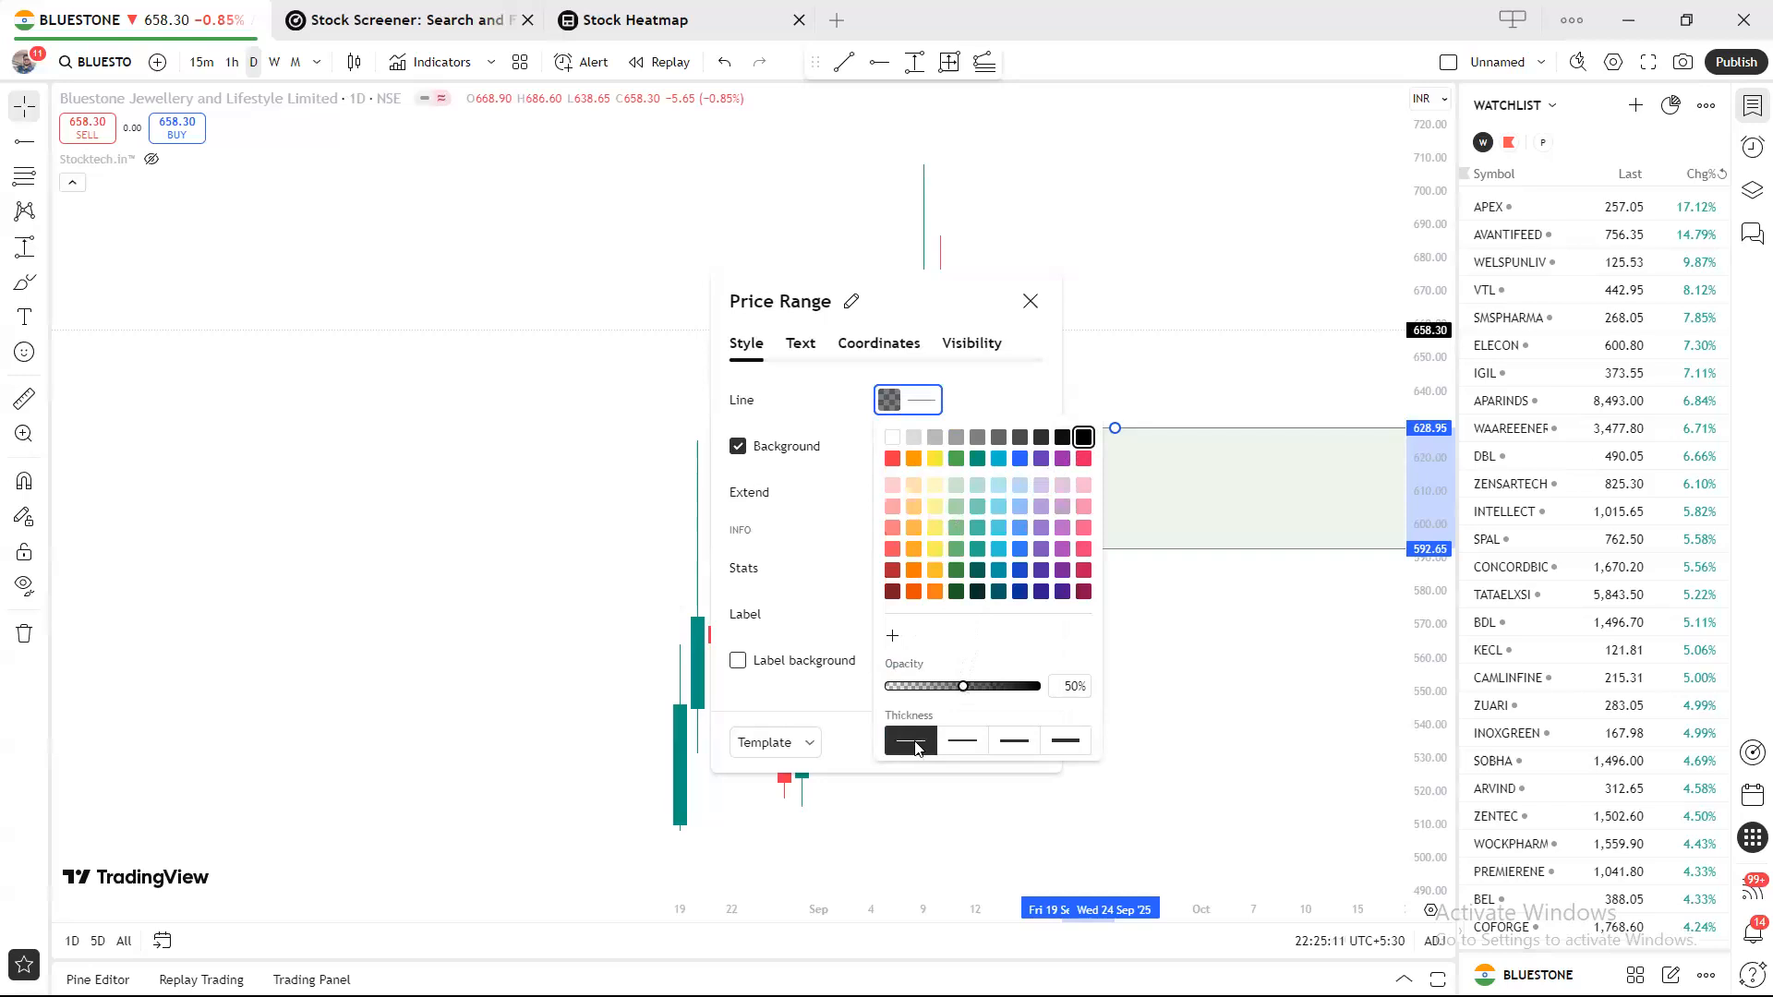
{"action": "left_click", "coordinate": [809, 411]}
{"action": "left_click", "coordinate": [888, 449]}
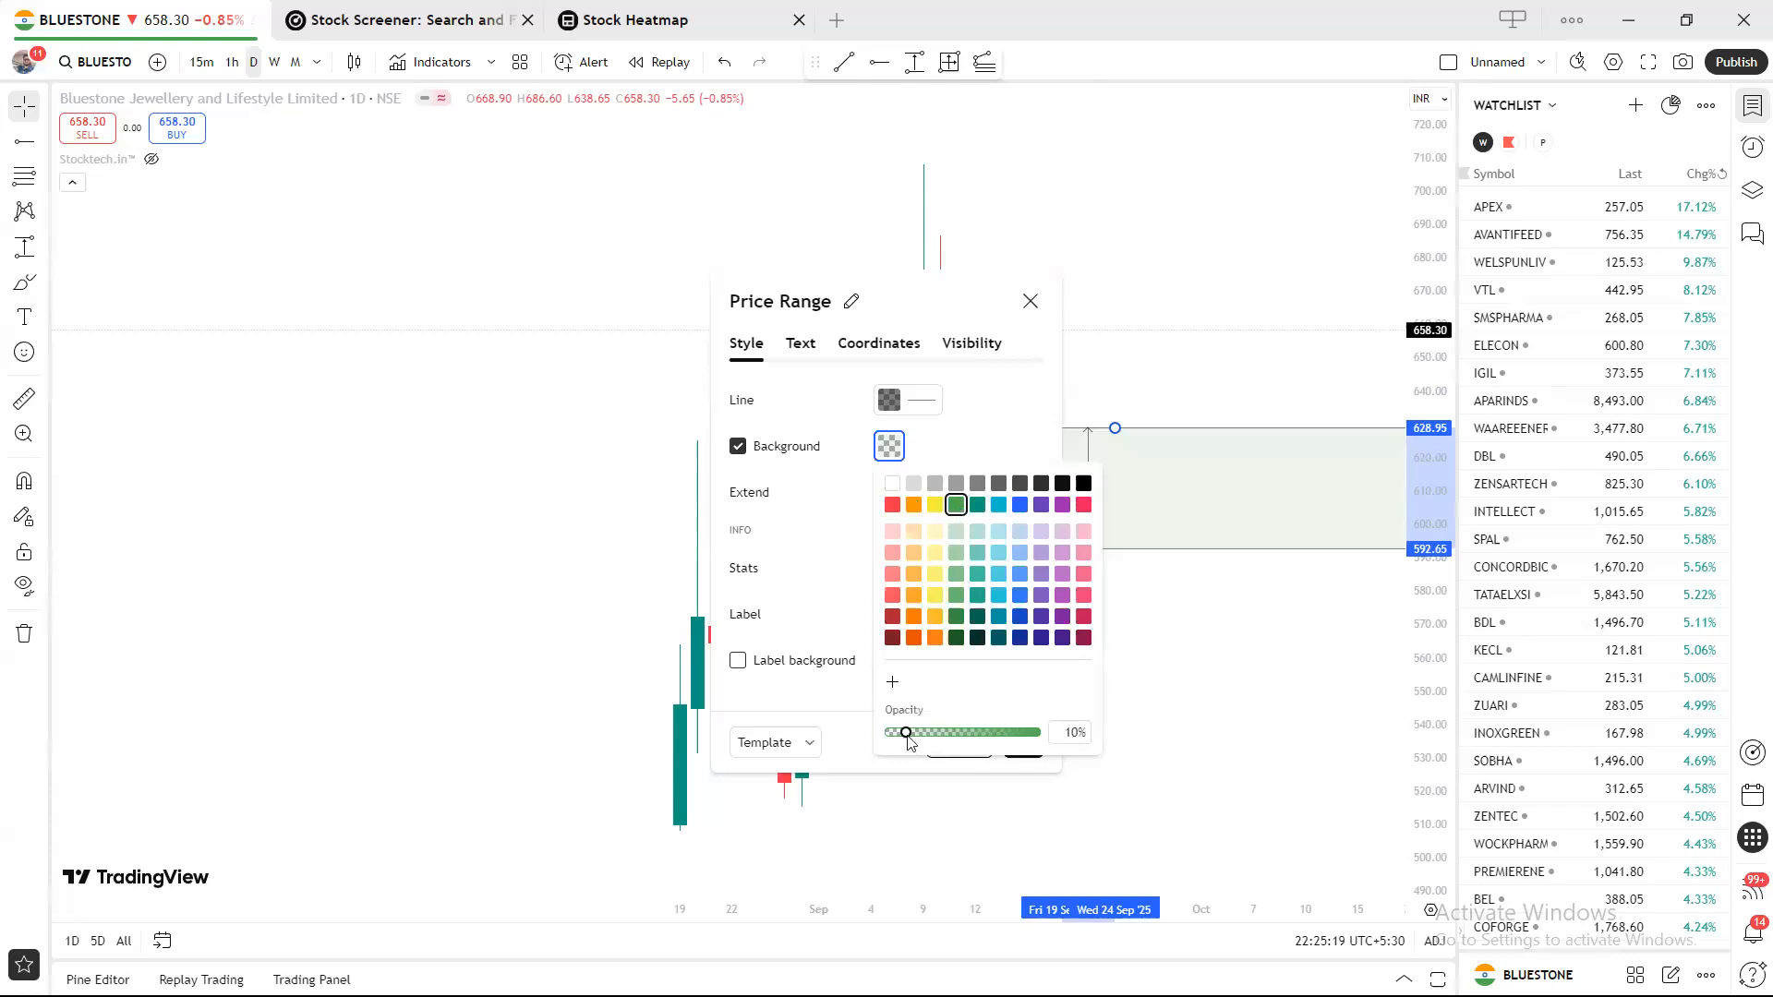
{"action": "left_click", "coordinate": [970, 423]}
Keep the price range extending to the right after briefly switching extension off.
{"action": "left_click", "coordinate": [948, 495]}
{"action": "left_click", "coordinate": [939, 559]}
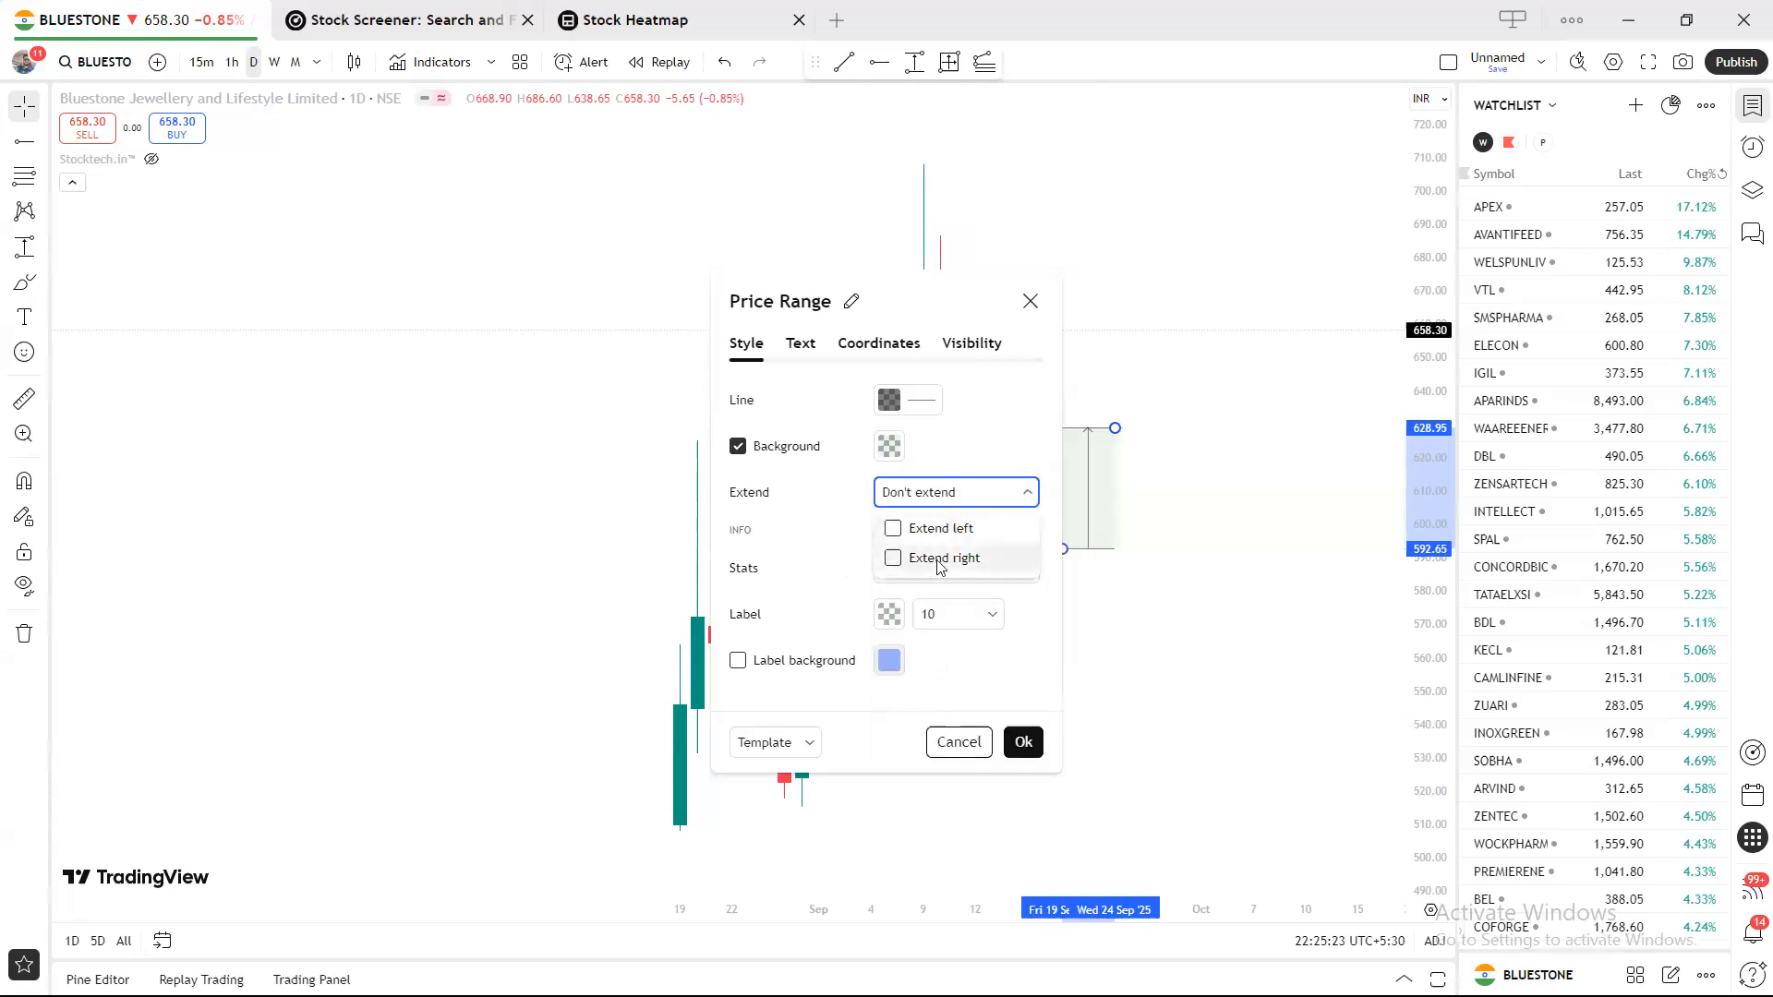
{"action": "left_click", "coordinate": [840, 577]}
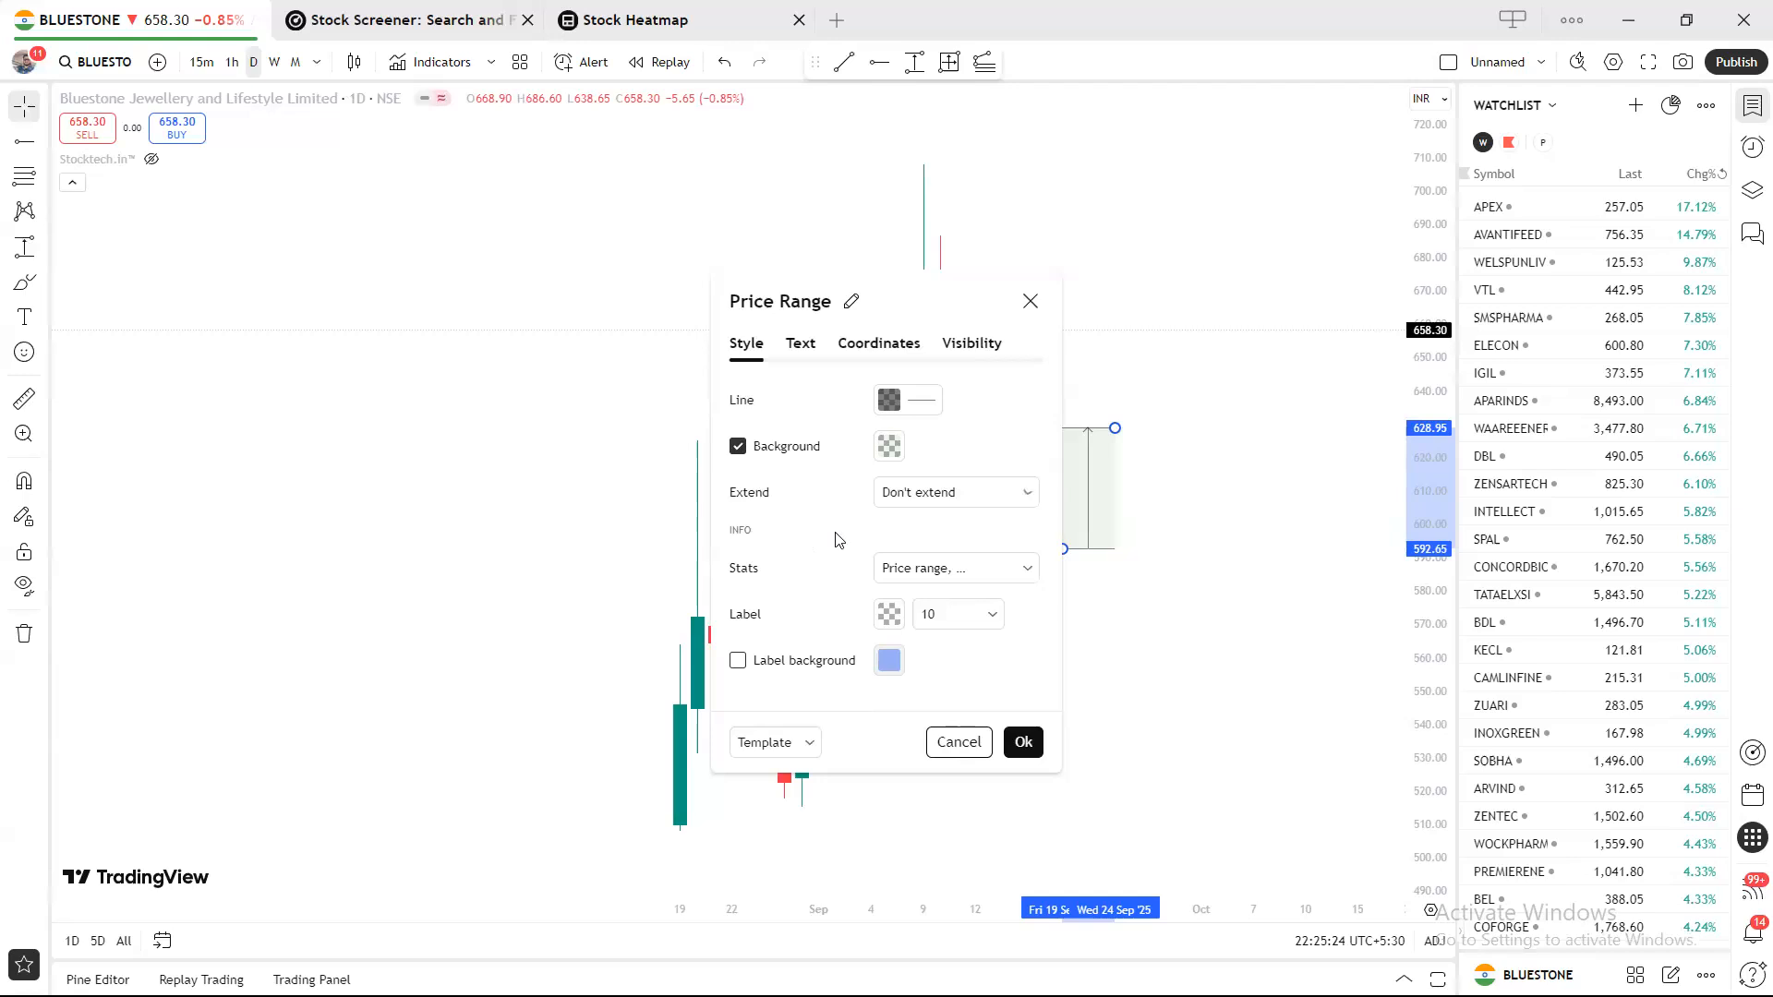
{"action": "left_click", "coordinate": [935, 492]}
{"action": "left_click", "coordinate": [928, 558]}
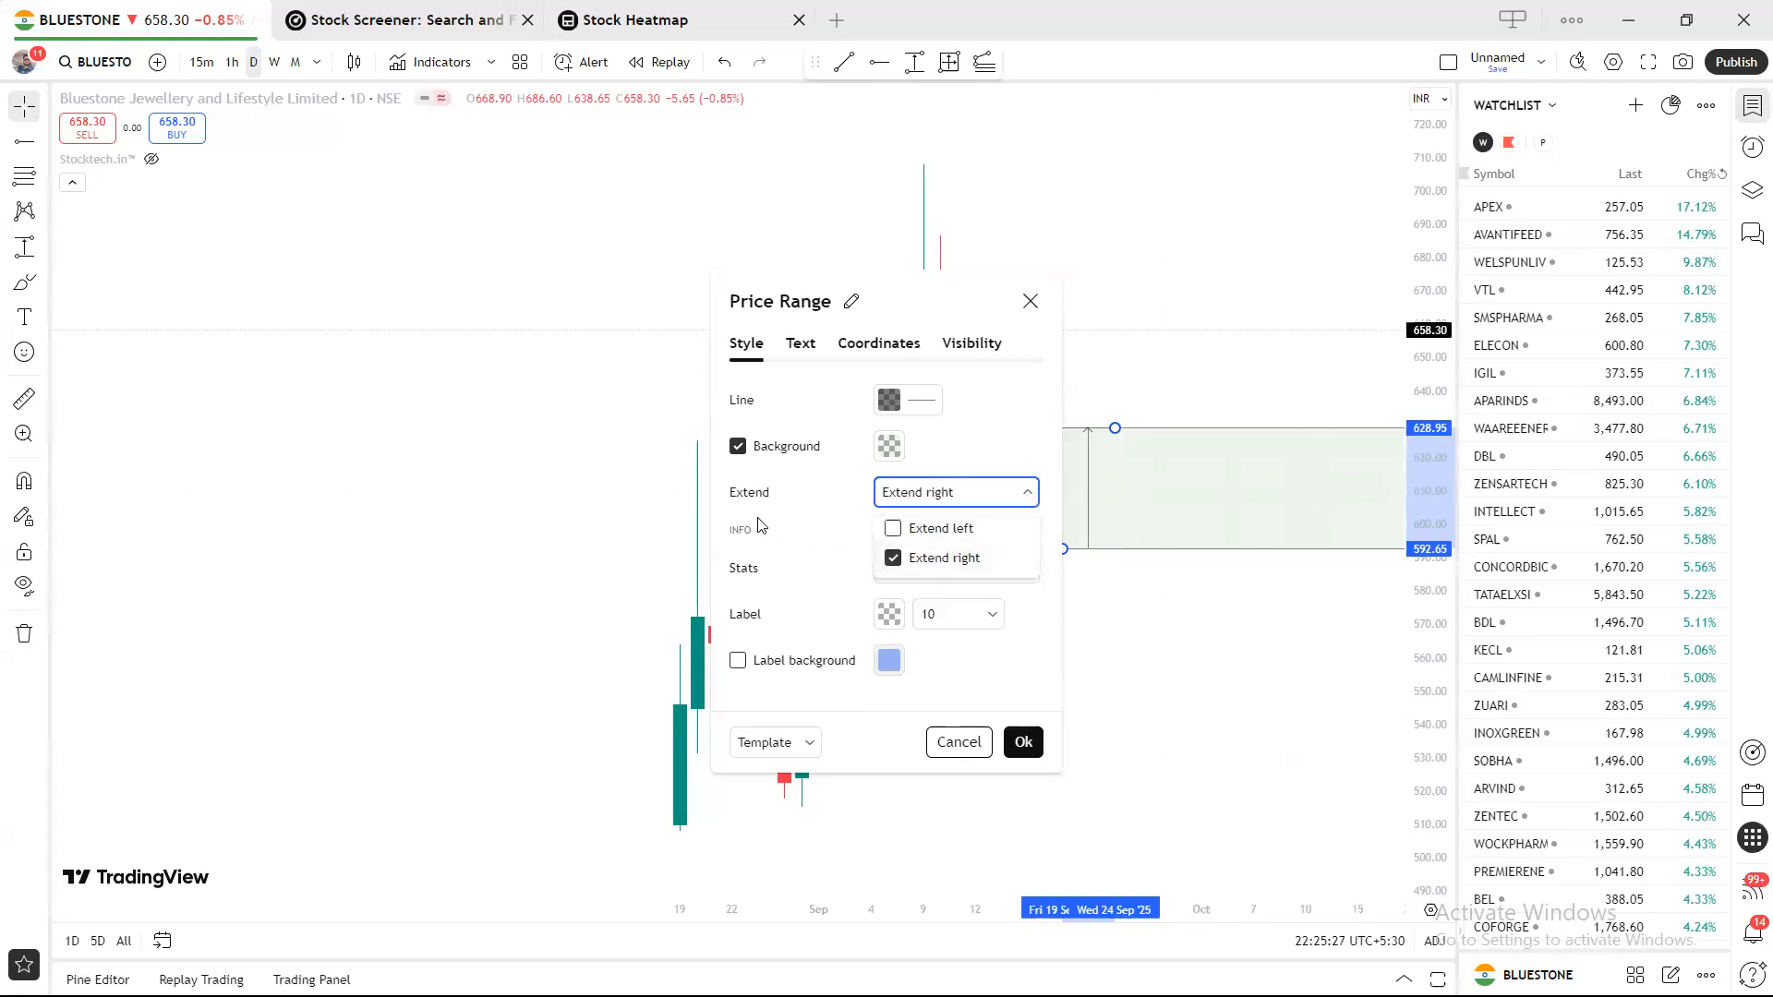
{"action": "left_click", "coordinate": [813, 497]}
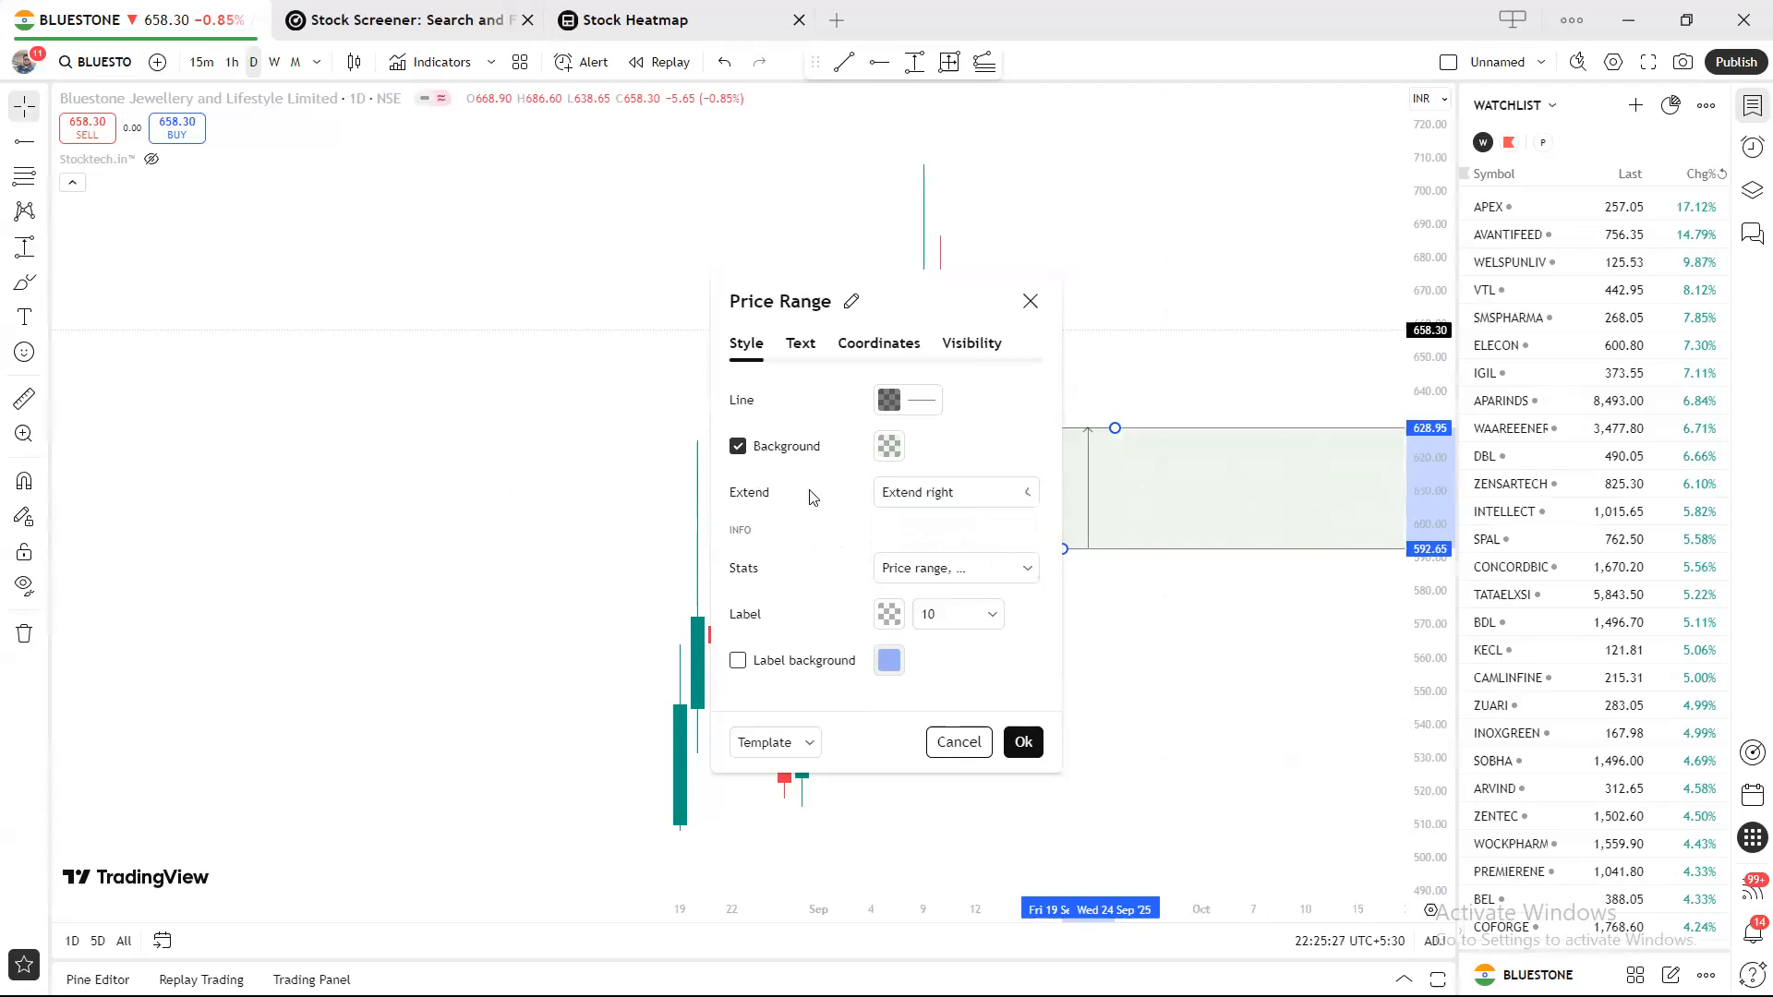
Set the range's stats to show only Percent change, hiding Price range and Change in pips.
{"action": "left_click", "coordinate": [946, 570]}
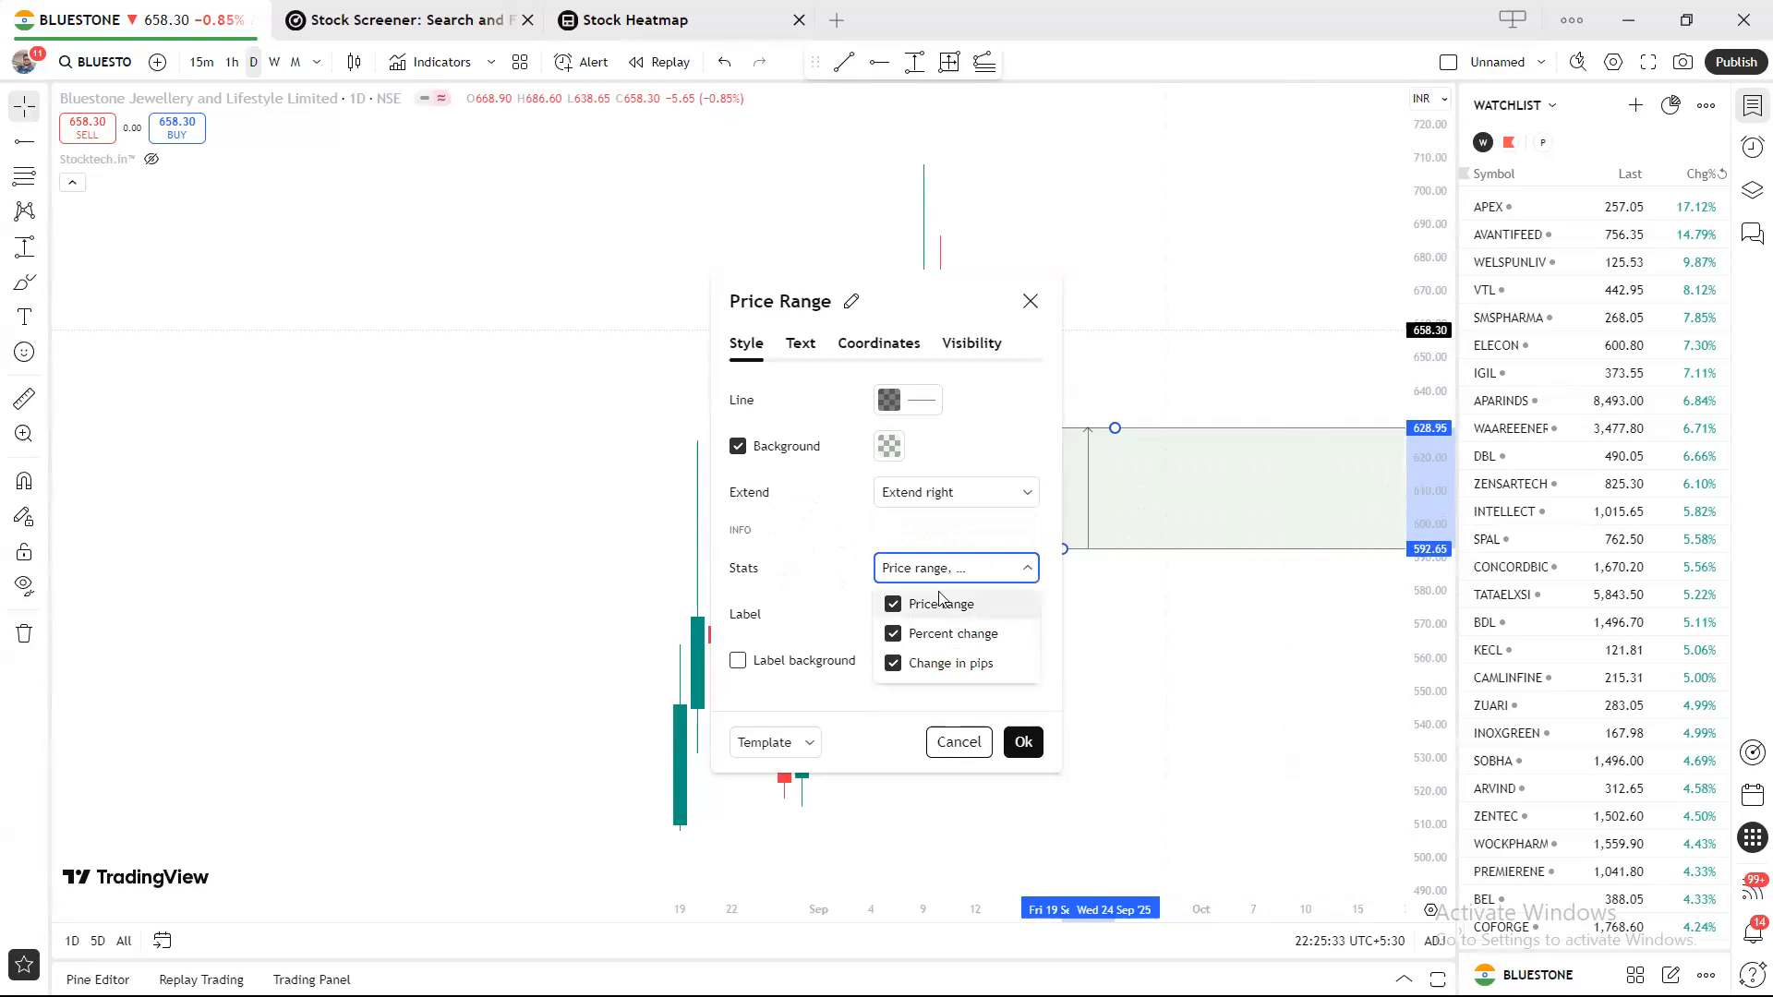
{"action": "left_click", "coordinate": [941, 600]}
{"action": "left_click", "coordinate": [928, 642]}
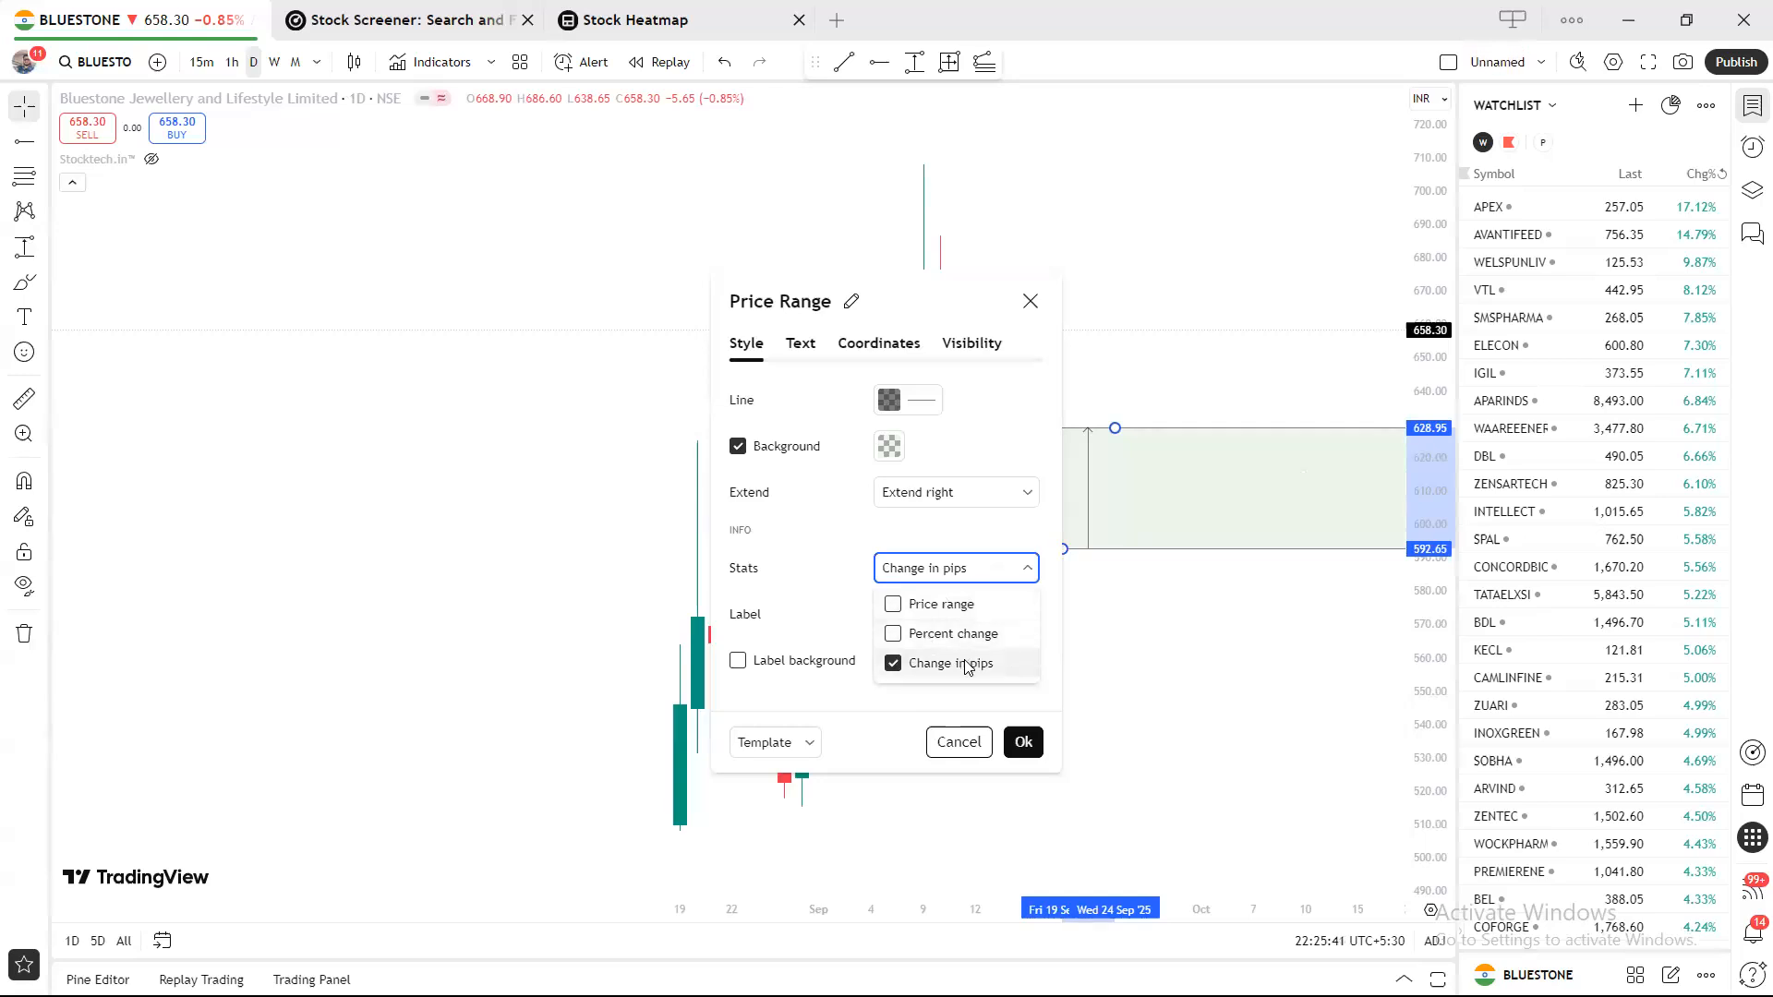
{"action": "left_click", "coordinate": [966, 665]}
{"action": "left_click", "coordinate": [893, 635]}
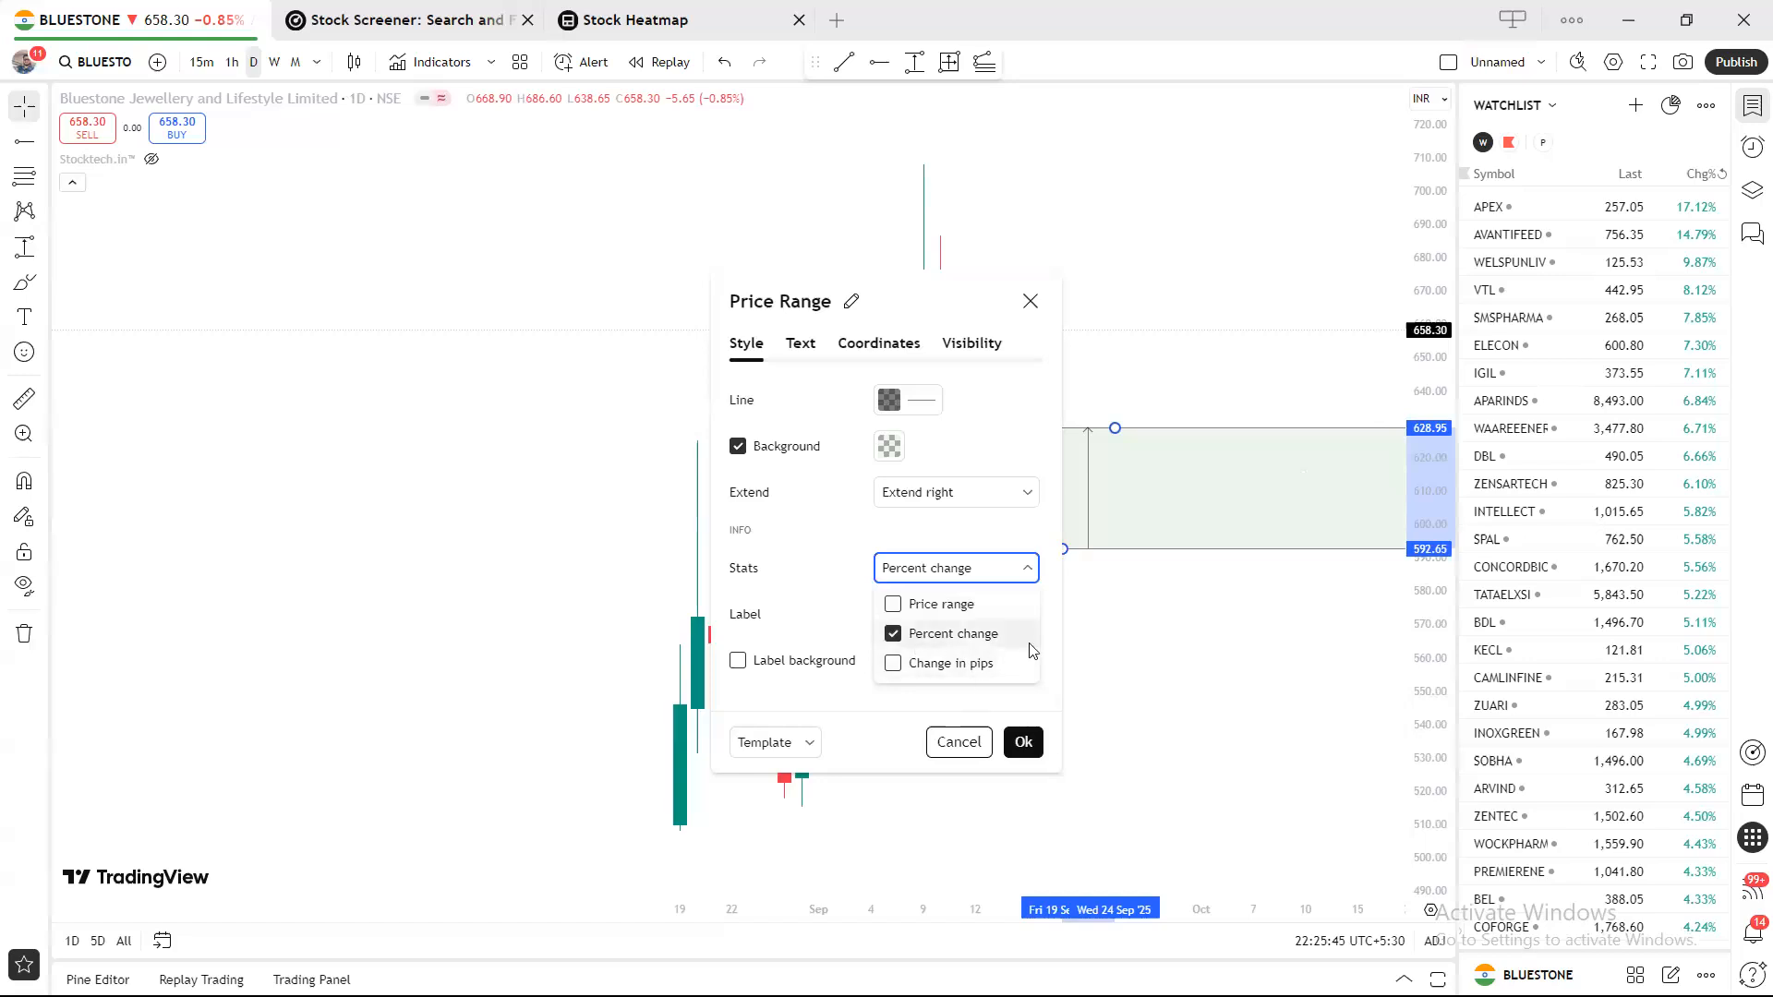
{"action": "left_click", "coordinate": [834, 599]}
Move the settings window off the candles and adjust the label colour's opacity to full.
{"action": "left_click", "coordinate": [896, 616]}
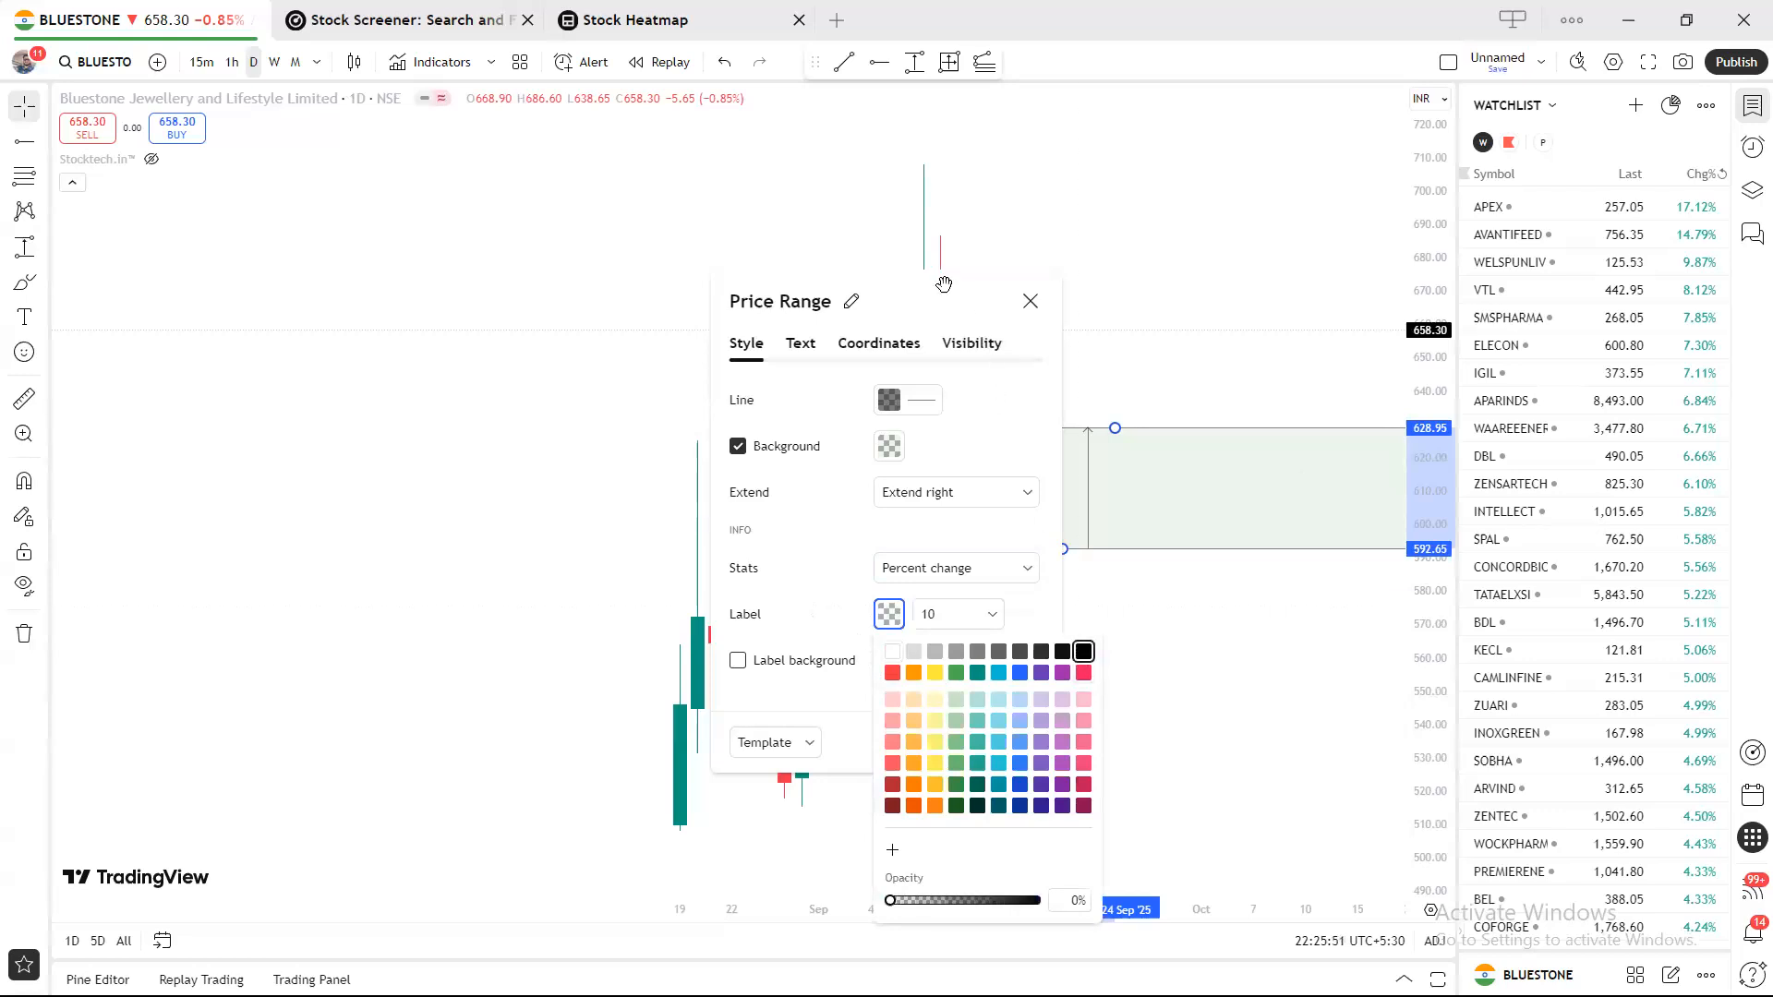
{"action": "left_click_drag", "start_coordinate": [944, 285], "coordinate": [782, 266]}
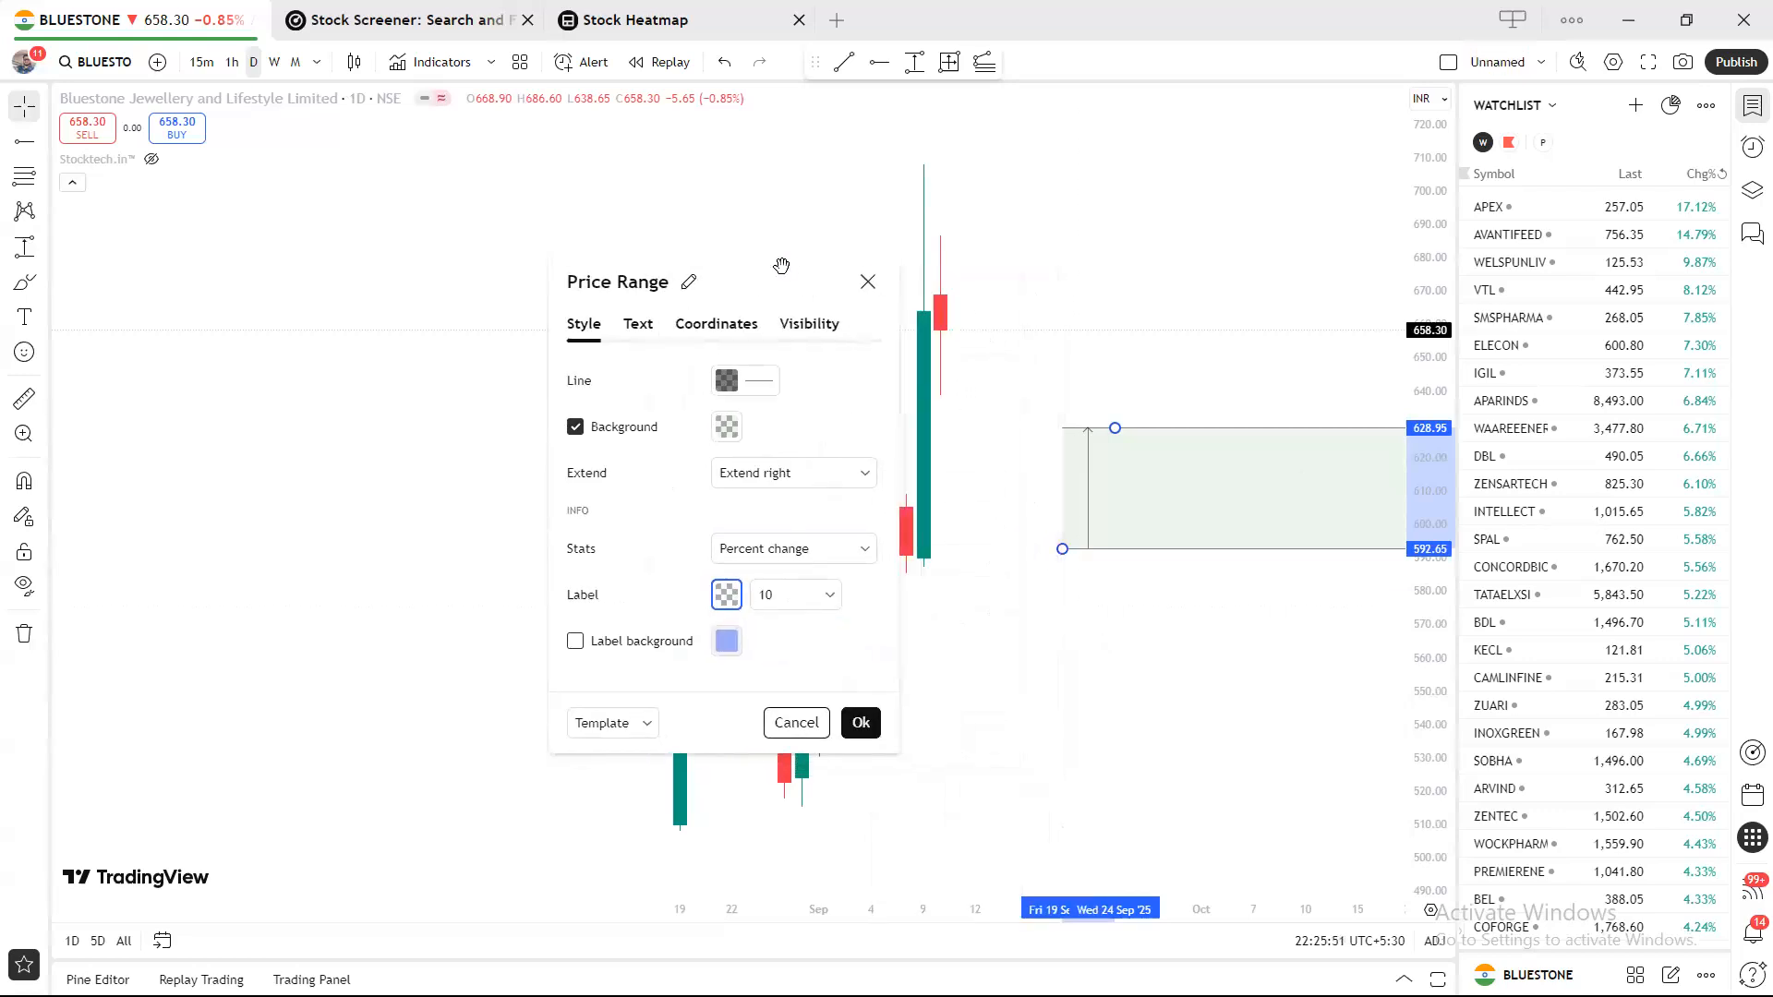
{"action": "left_click", "coordinate": [727, 595]}
{"action": "left_click_drag", "start_coordinate": [729, 882], "coordinate": [884, 897]}
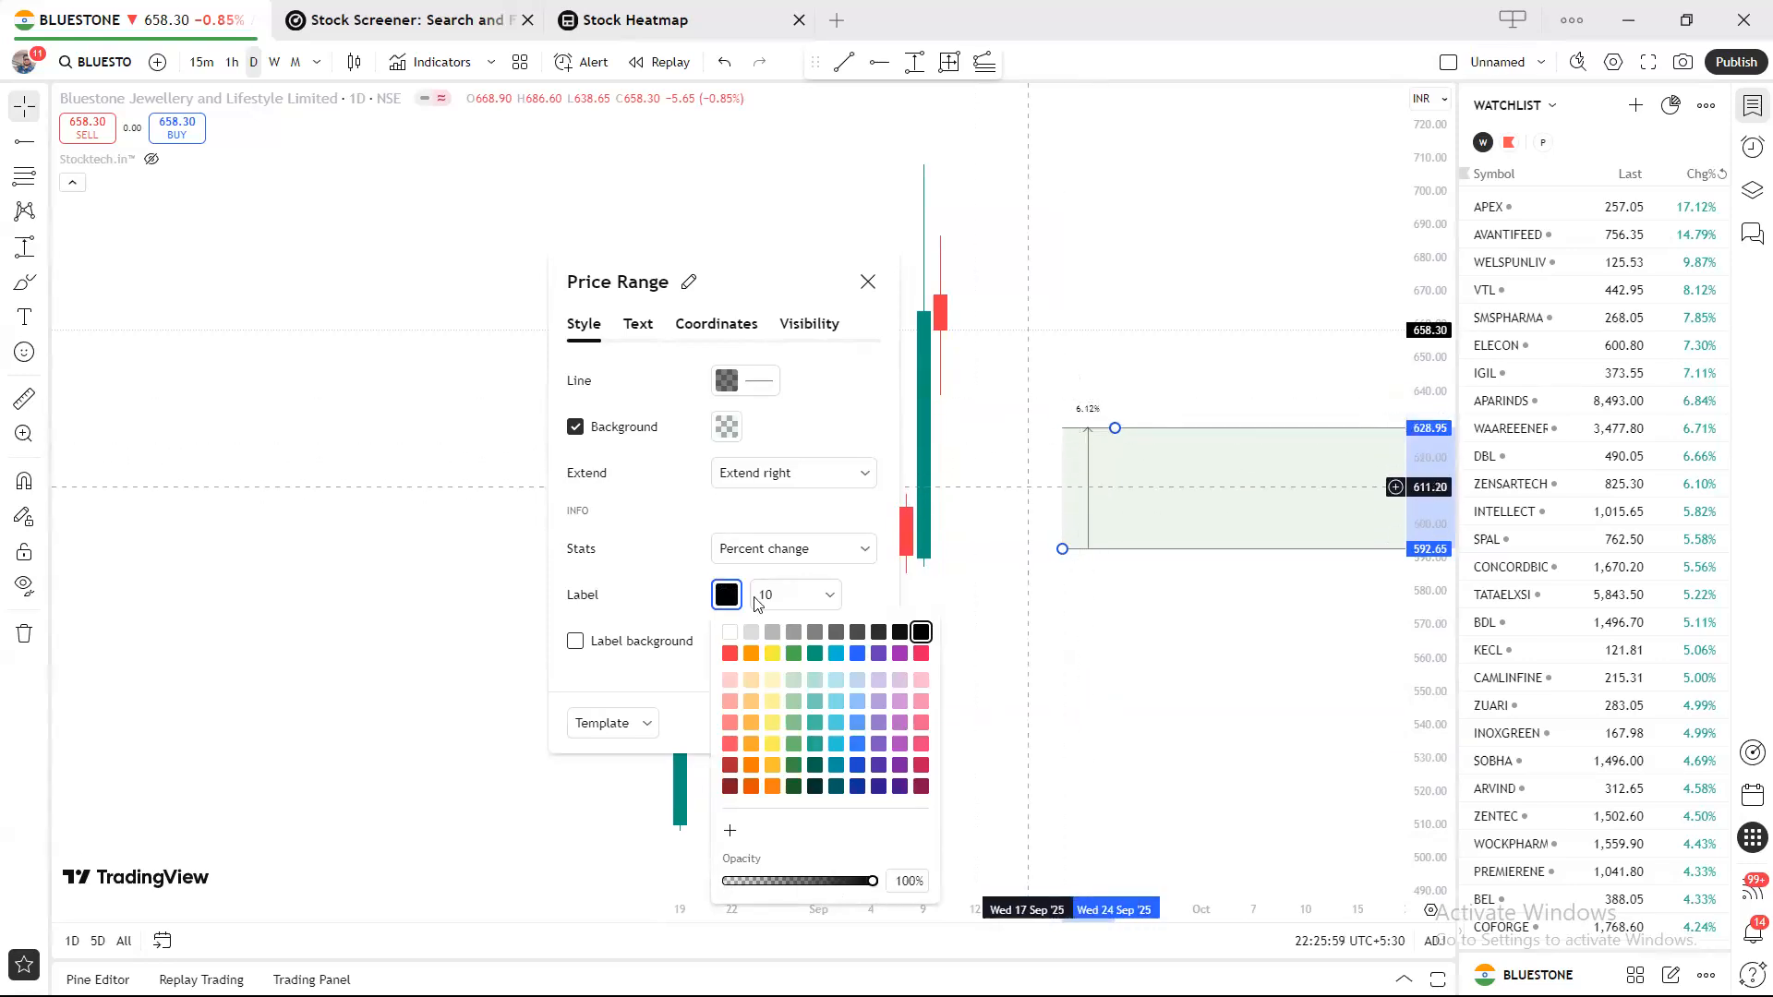
{"action": "left_click", "coordinate": [651, 511]}
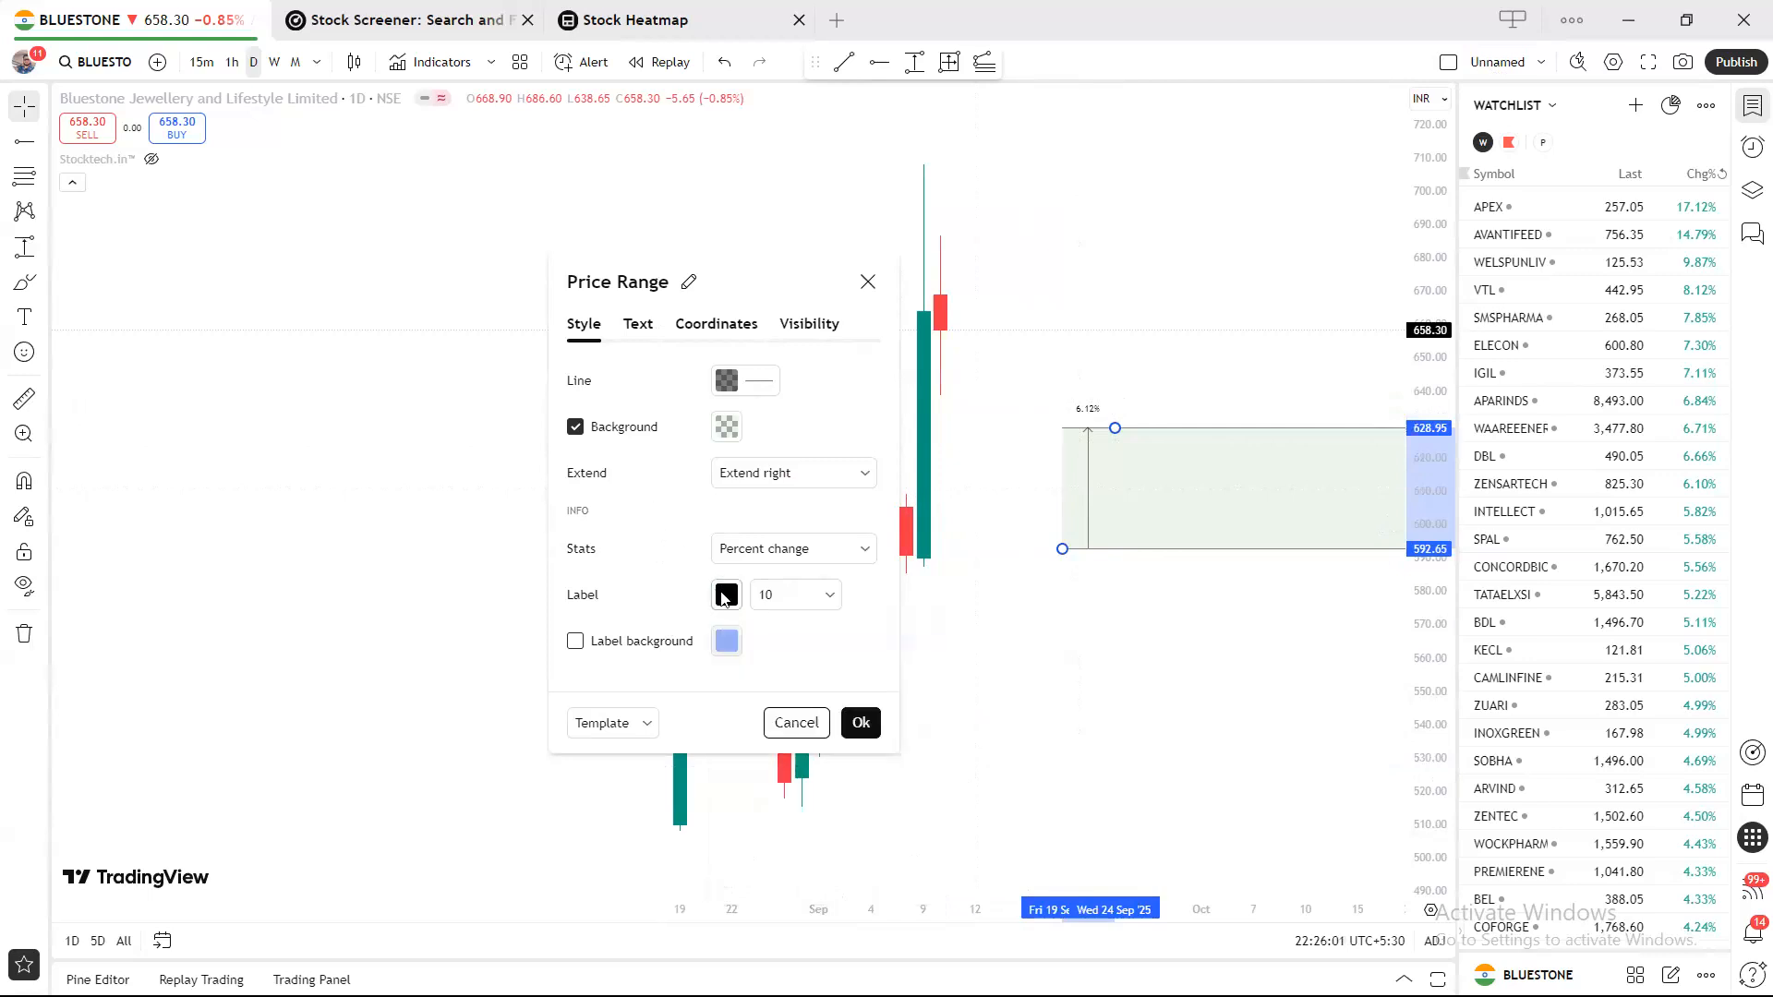
{"action": "left_click", "coordinate": [725, 597]}
{"action": "mouse_move", "coordinate": [866, 885]}
{"action": "left_mouse_down"}
{"action": "mouse_move", "coordinate": [793, 885]}
{"action": "mouse_move", "coordinate": [858, 884]}
{"action": "left_mouse_up"}
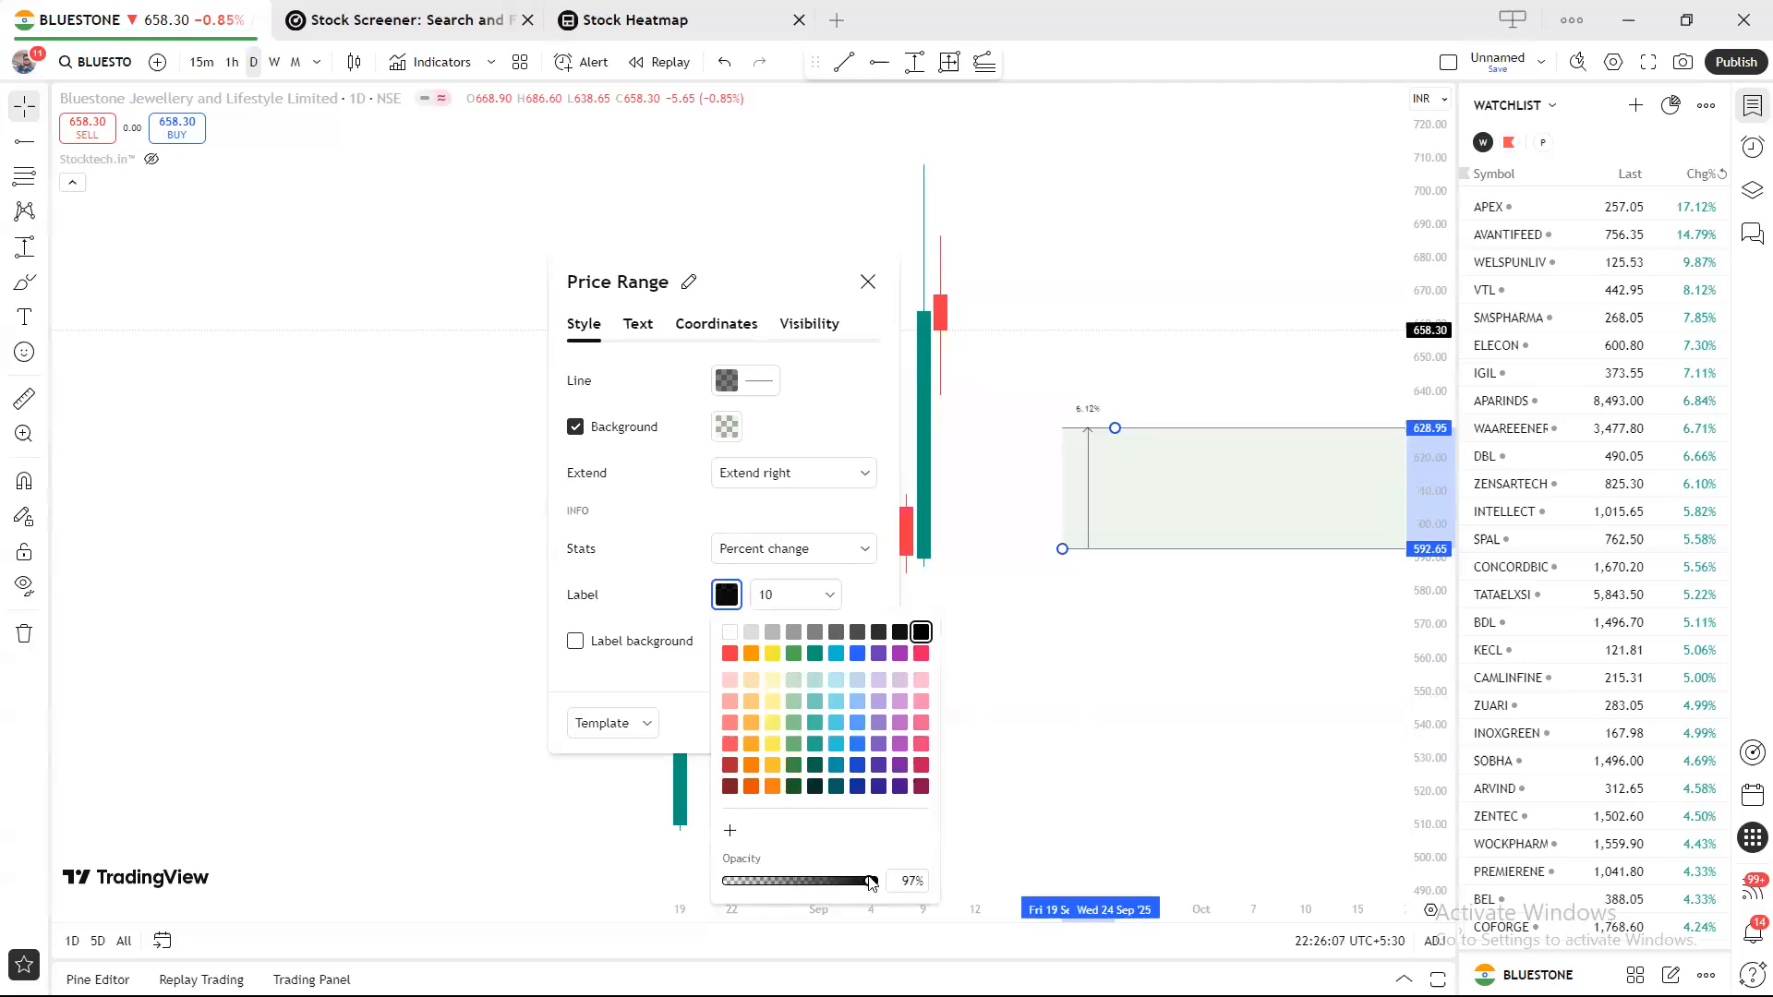
{"action": "left_click", "coordinate": [810, 875]}
{"action": "left_click_drag", "start_coordinate": [841, 874], "coordinate": [862, 877]}
Make the 6.12% label text black, with no label background.
{"action": "left_click", "coordinate": [730, 655]}
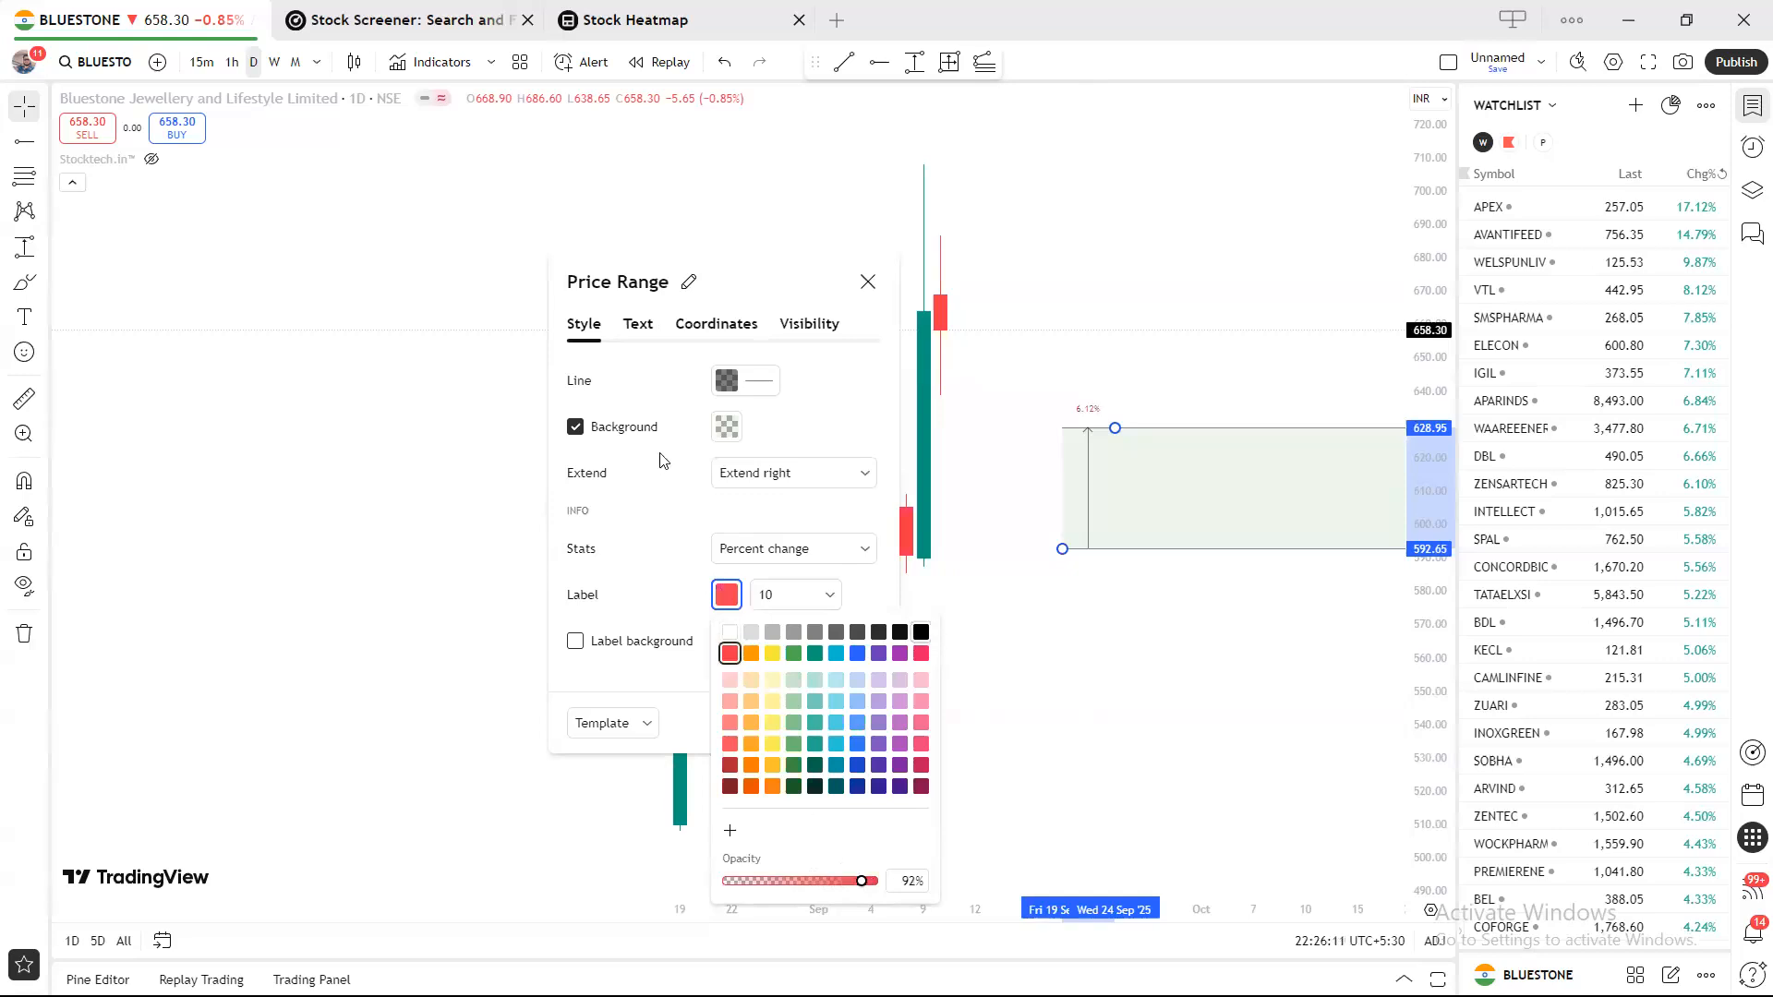
{"action": "left_click", "coordinate": [813, 431]}
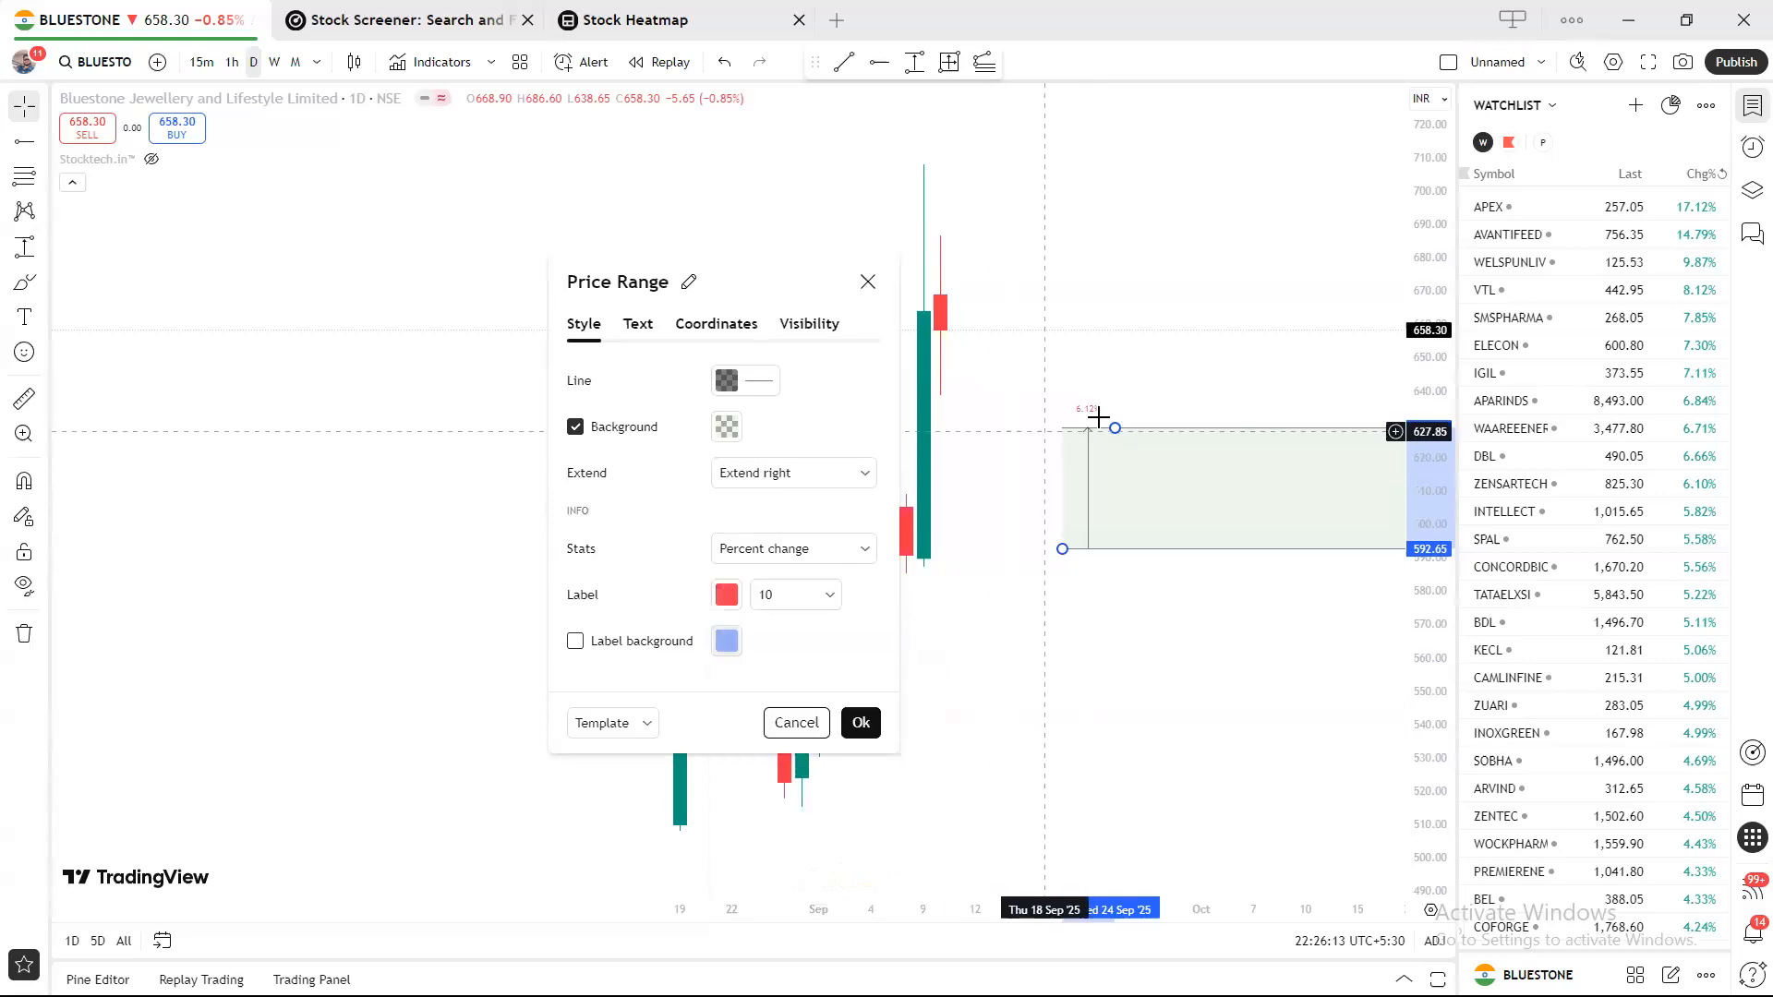
{"action": "left_click", "coordinate": [724, 596]}
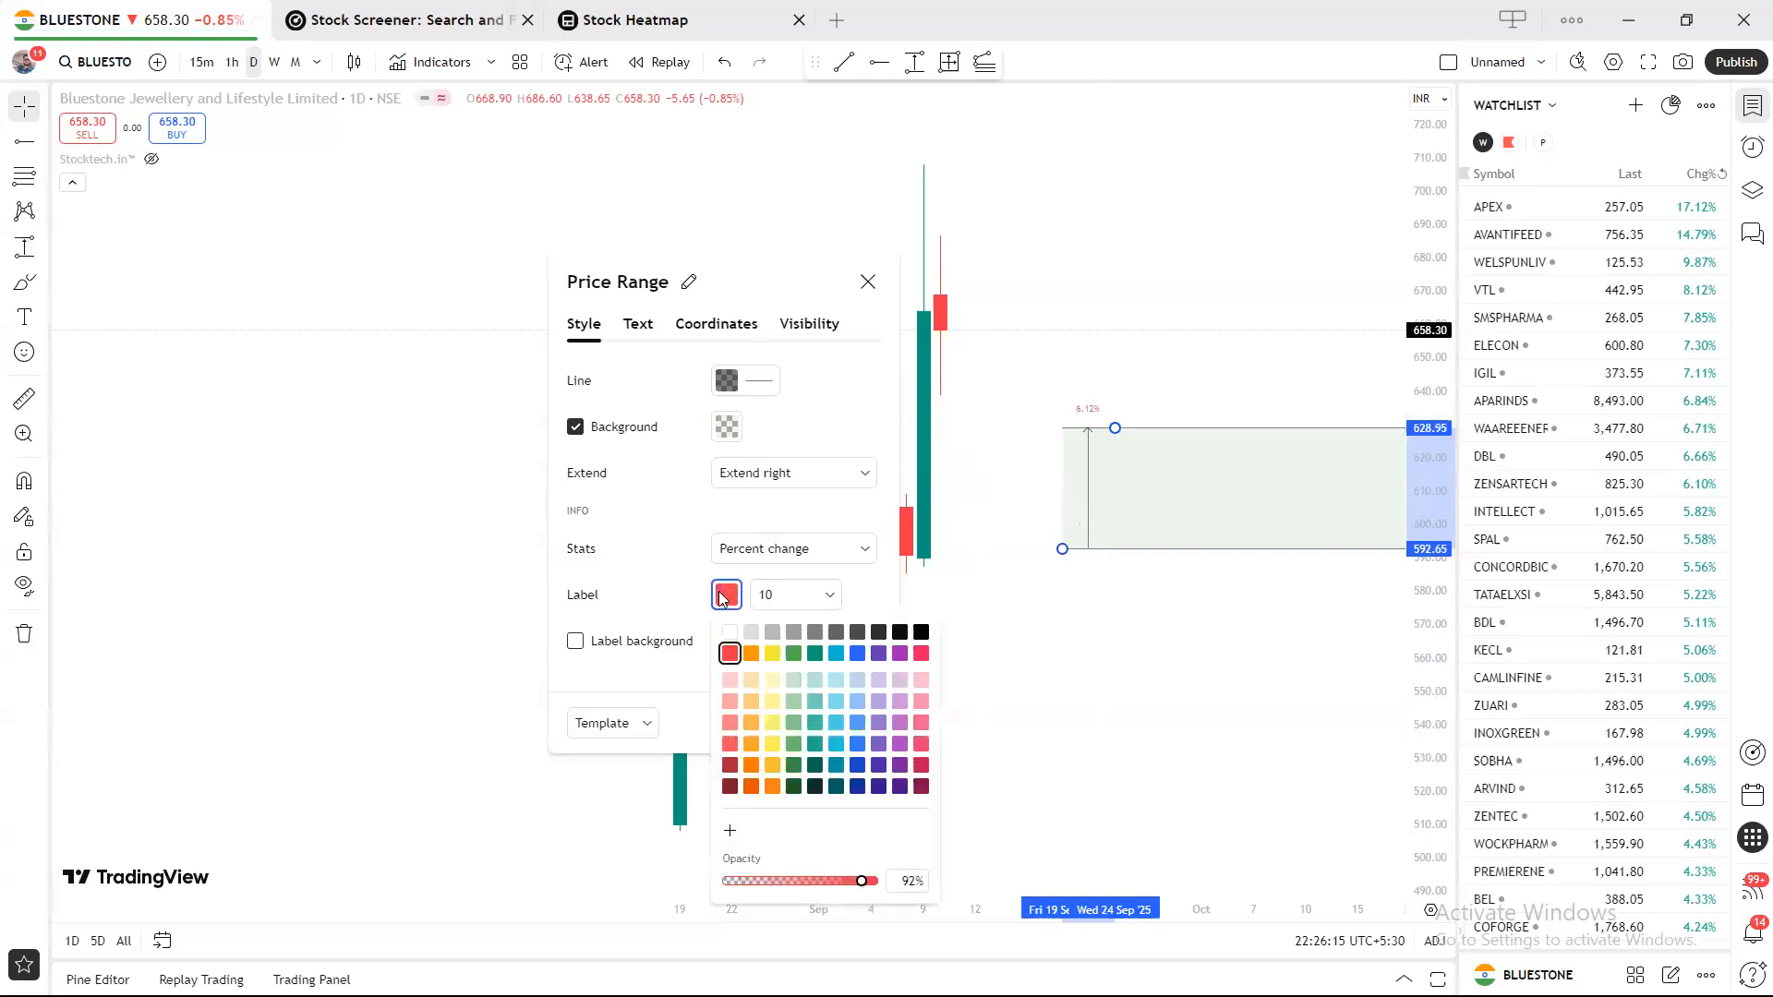
{"action": "left_click", "coordinate": [921, 632]}
{"action": "left_click", "coordinate": [829, 441]}
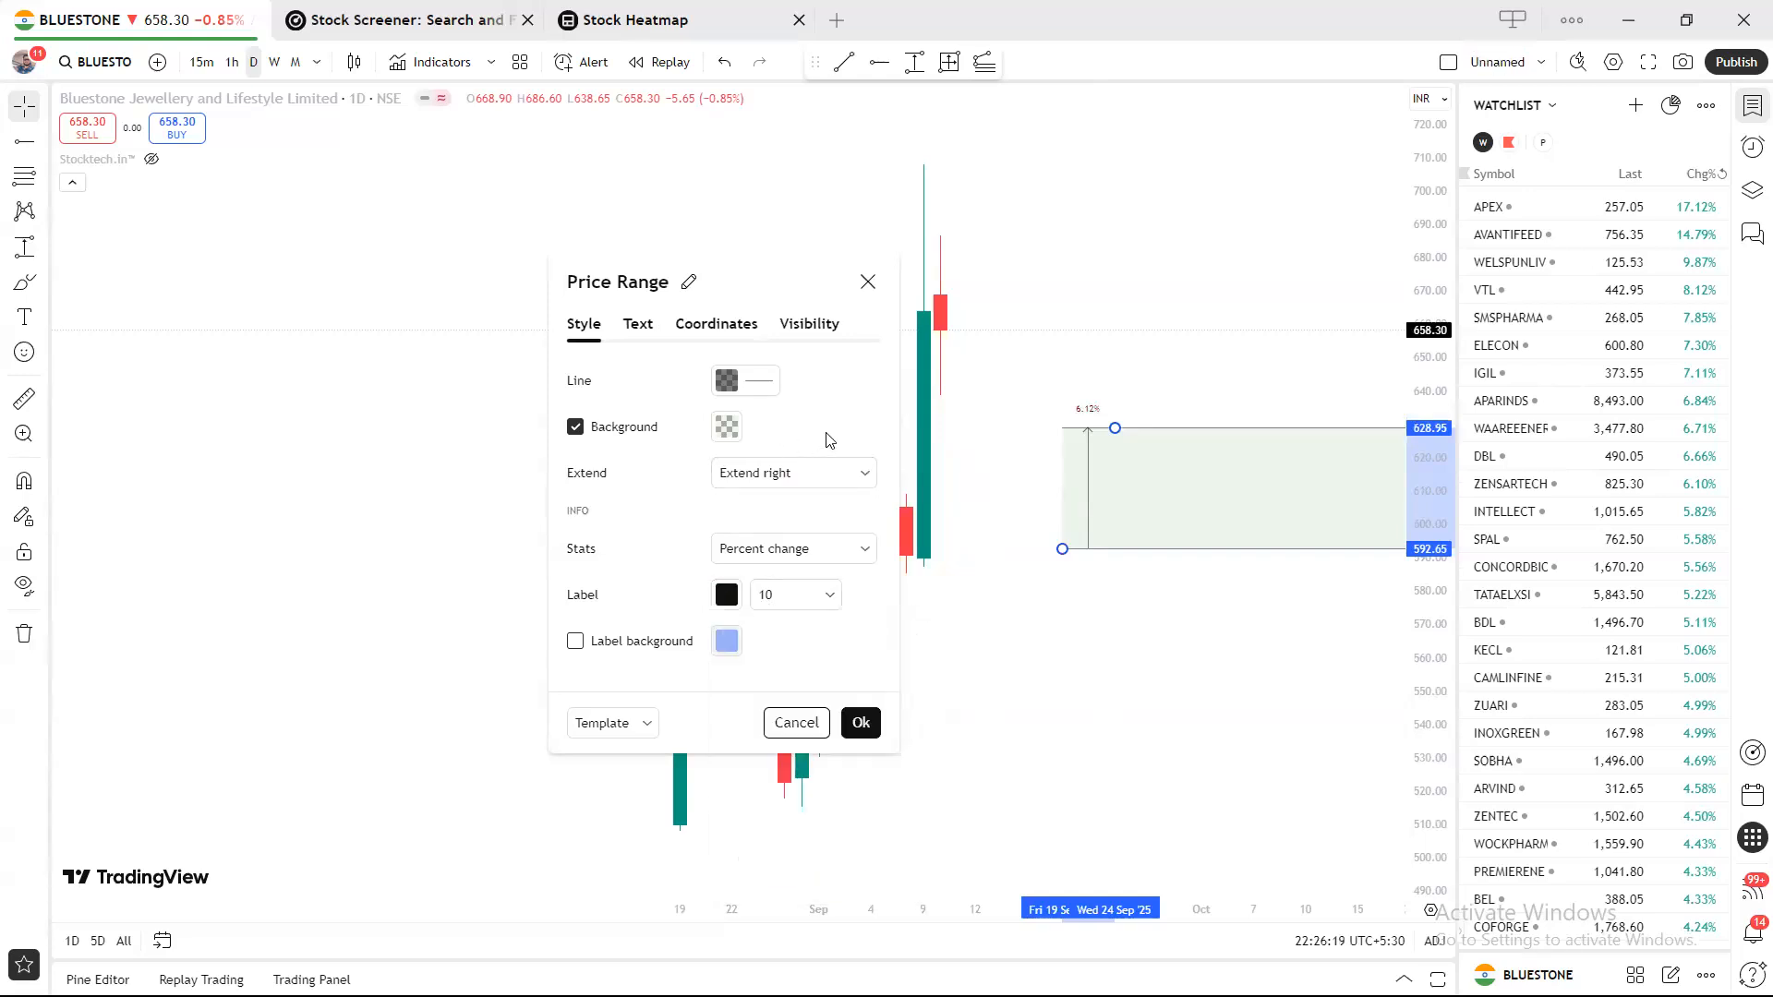
{"action": "left_click", "coordinate": [576, 642]}
{"action": "left_click", "coordinate": [578, 645]}
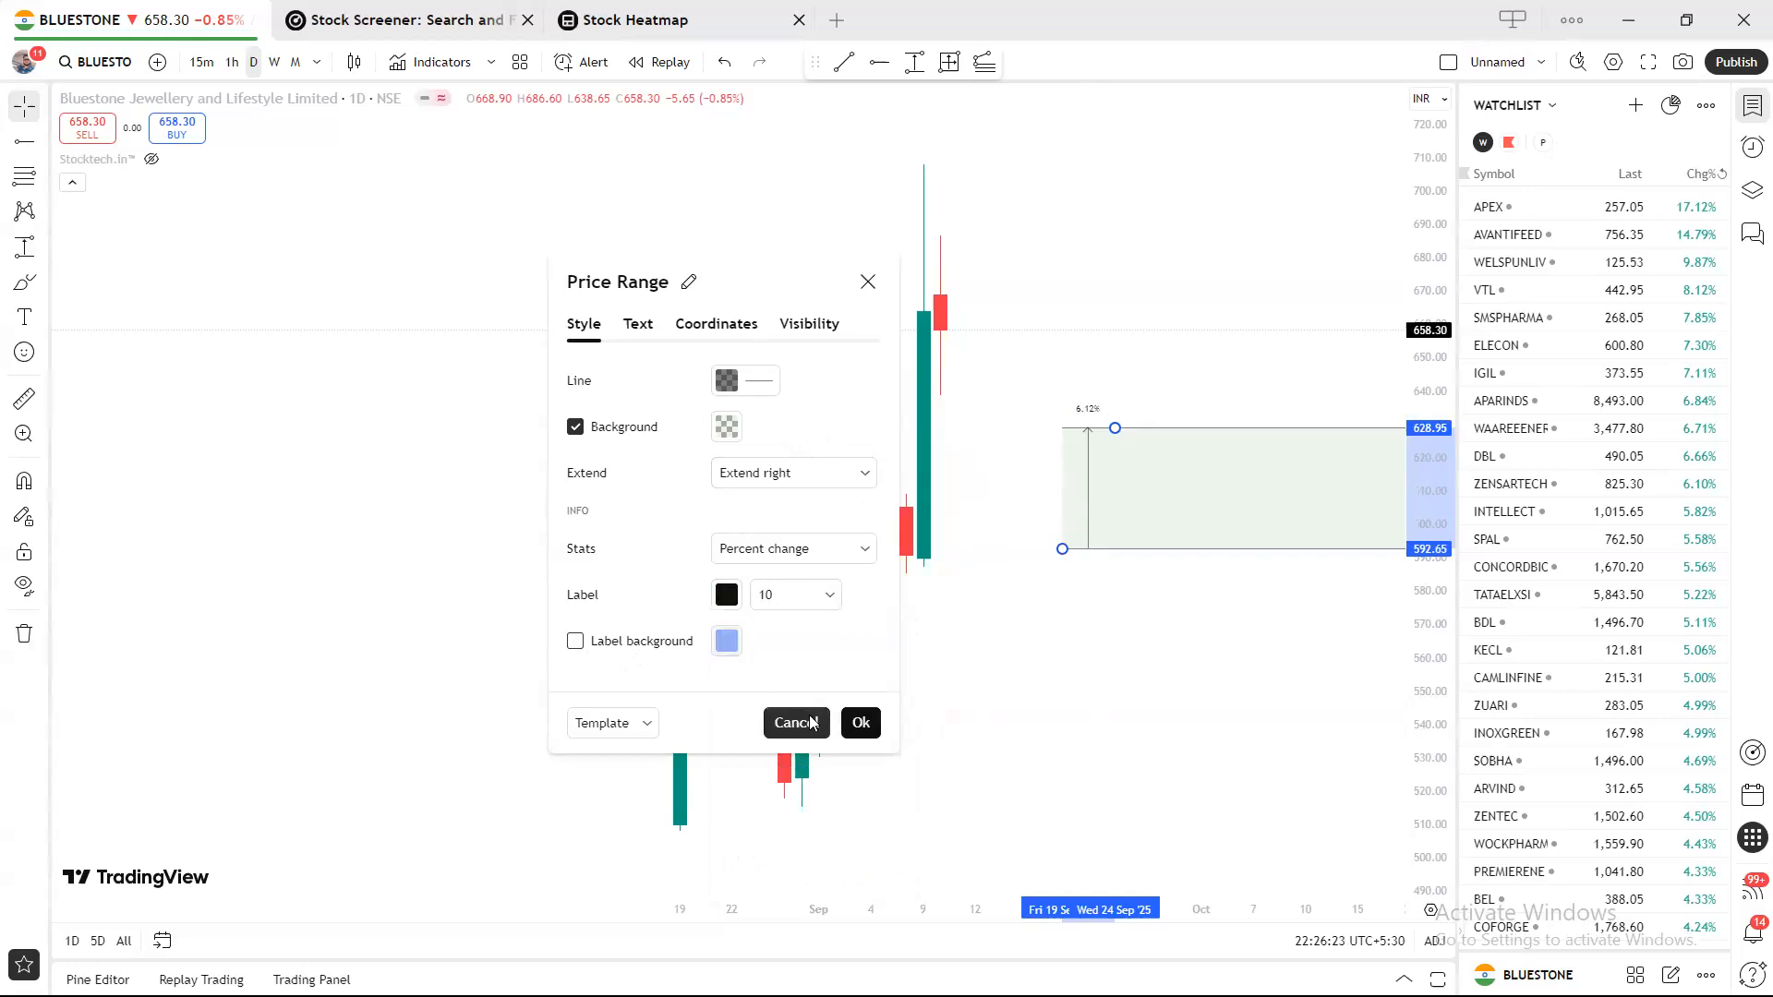
Save the price range style as drawing template DZ, overwriting the existing DZ.
{"action": "left_click", "coordinate": [644, 726]}
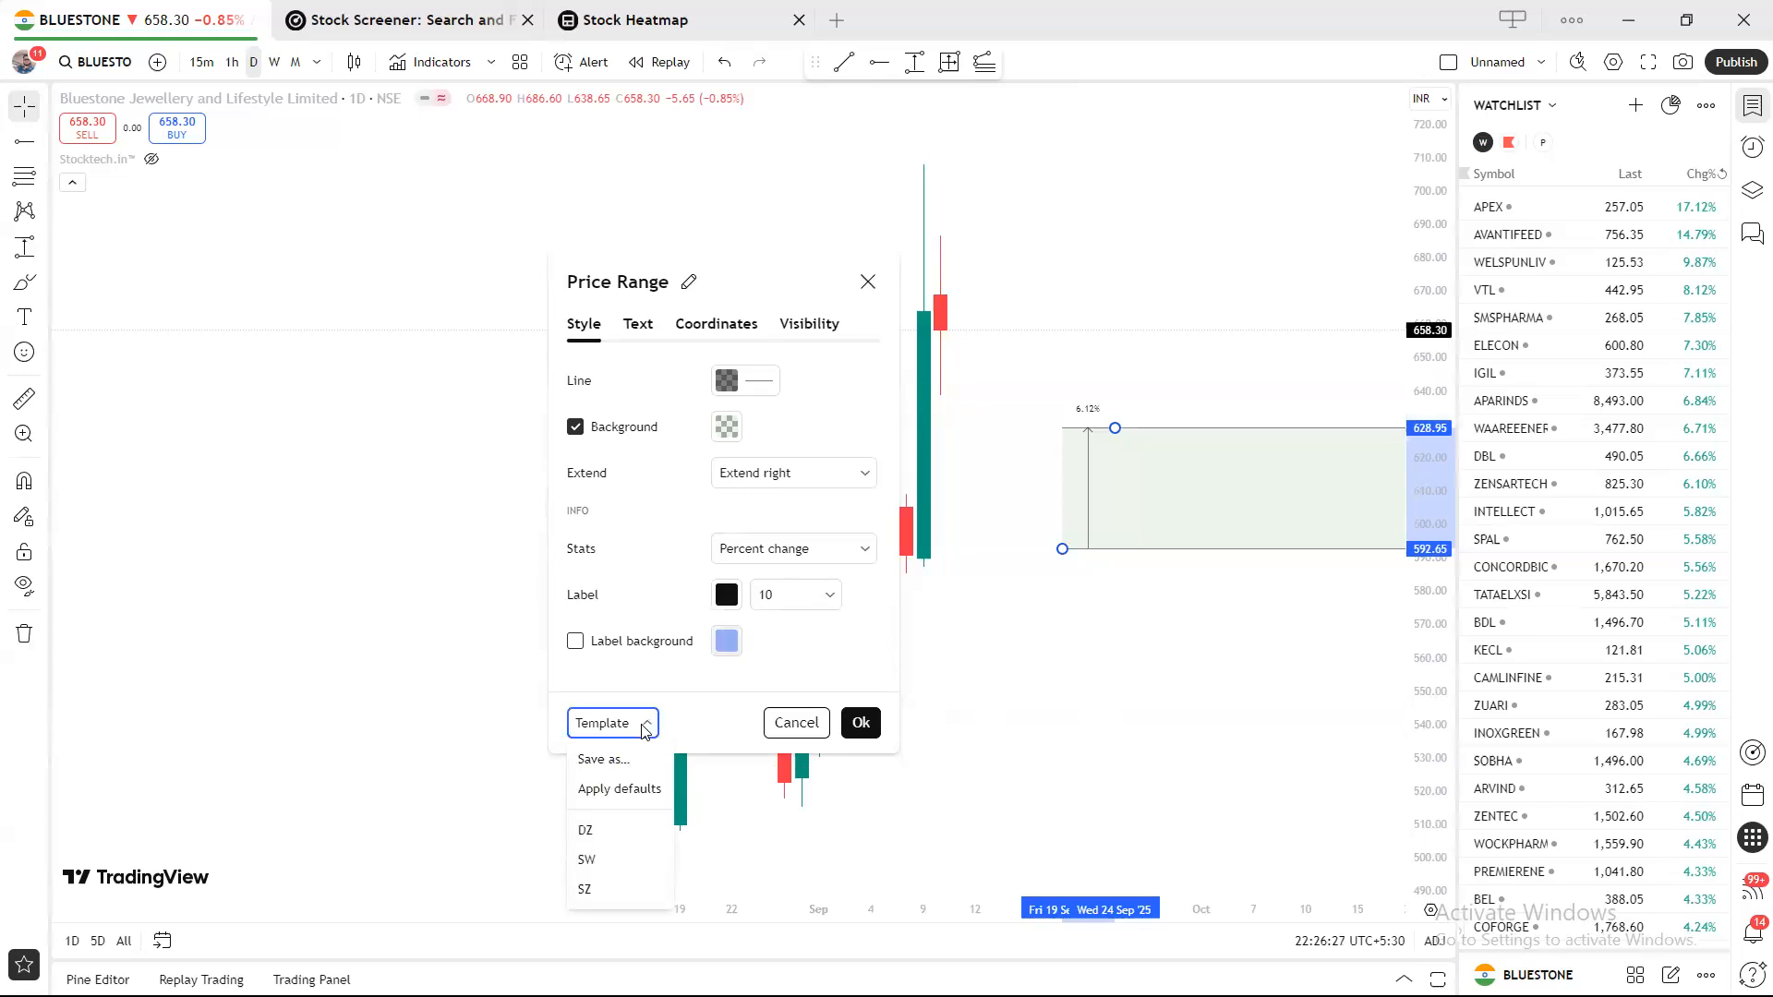
{"action": "left_click", "coordinate": [610, 760]}
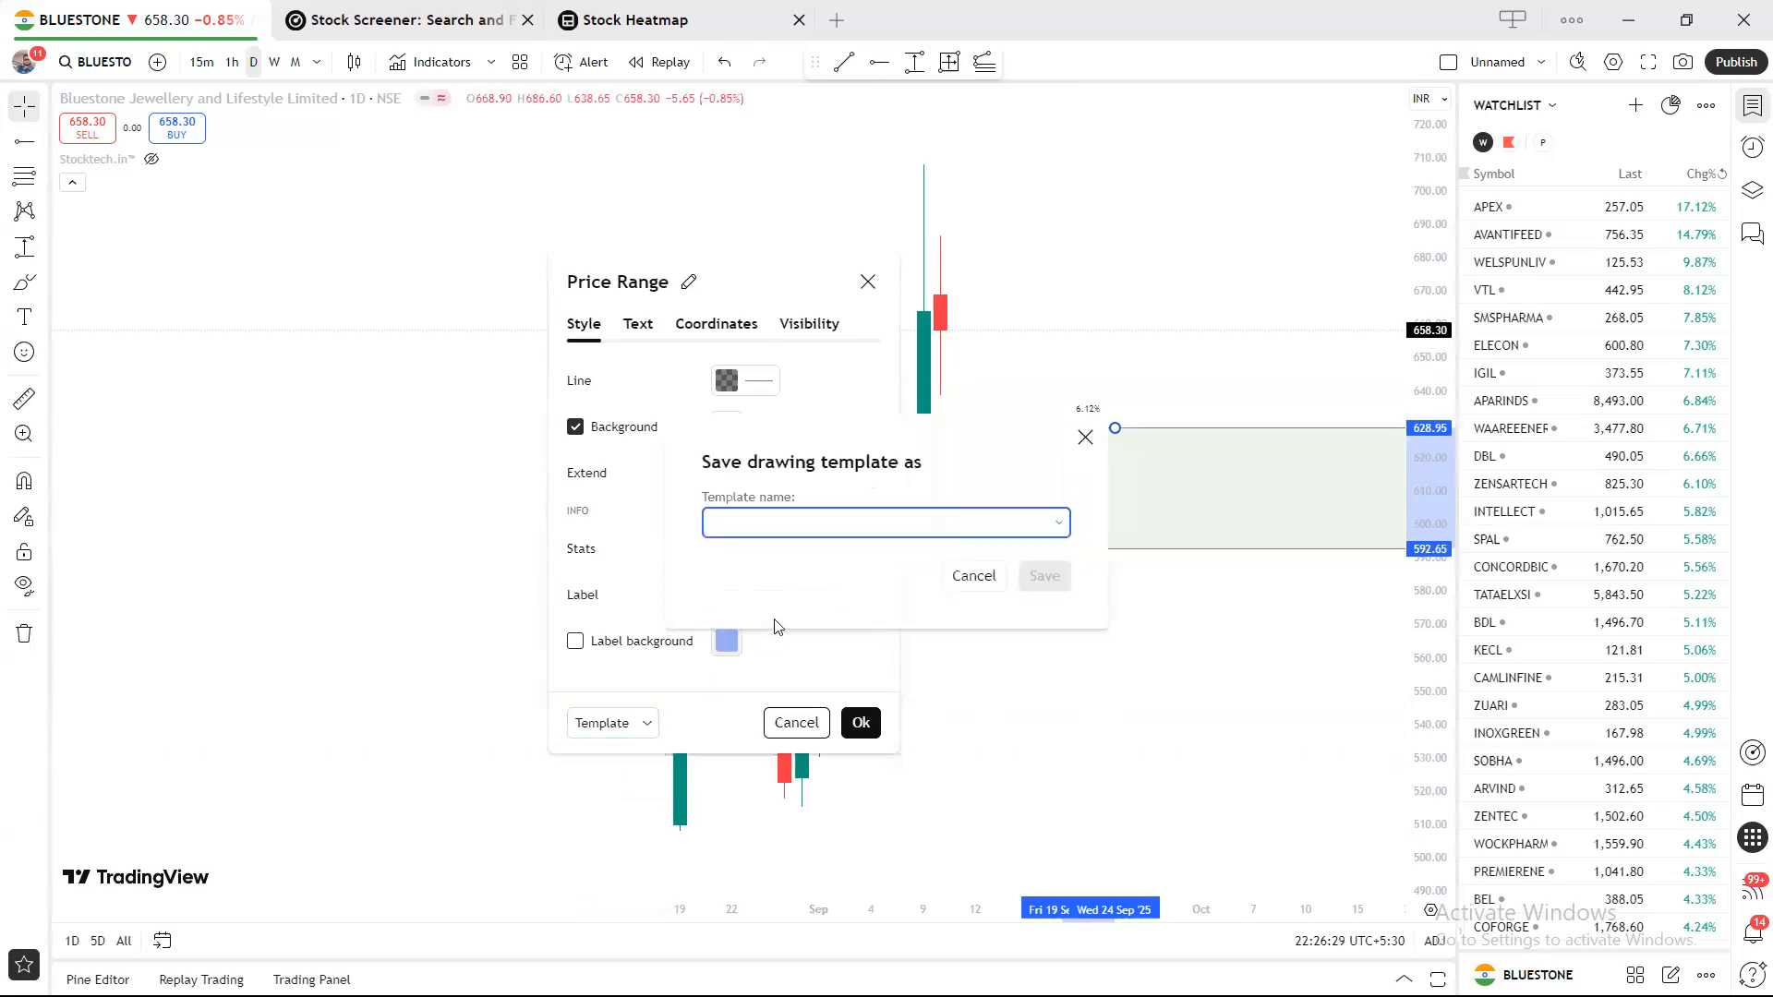
{"action": "type", "text": "dz"}
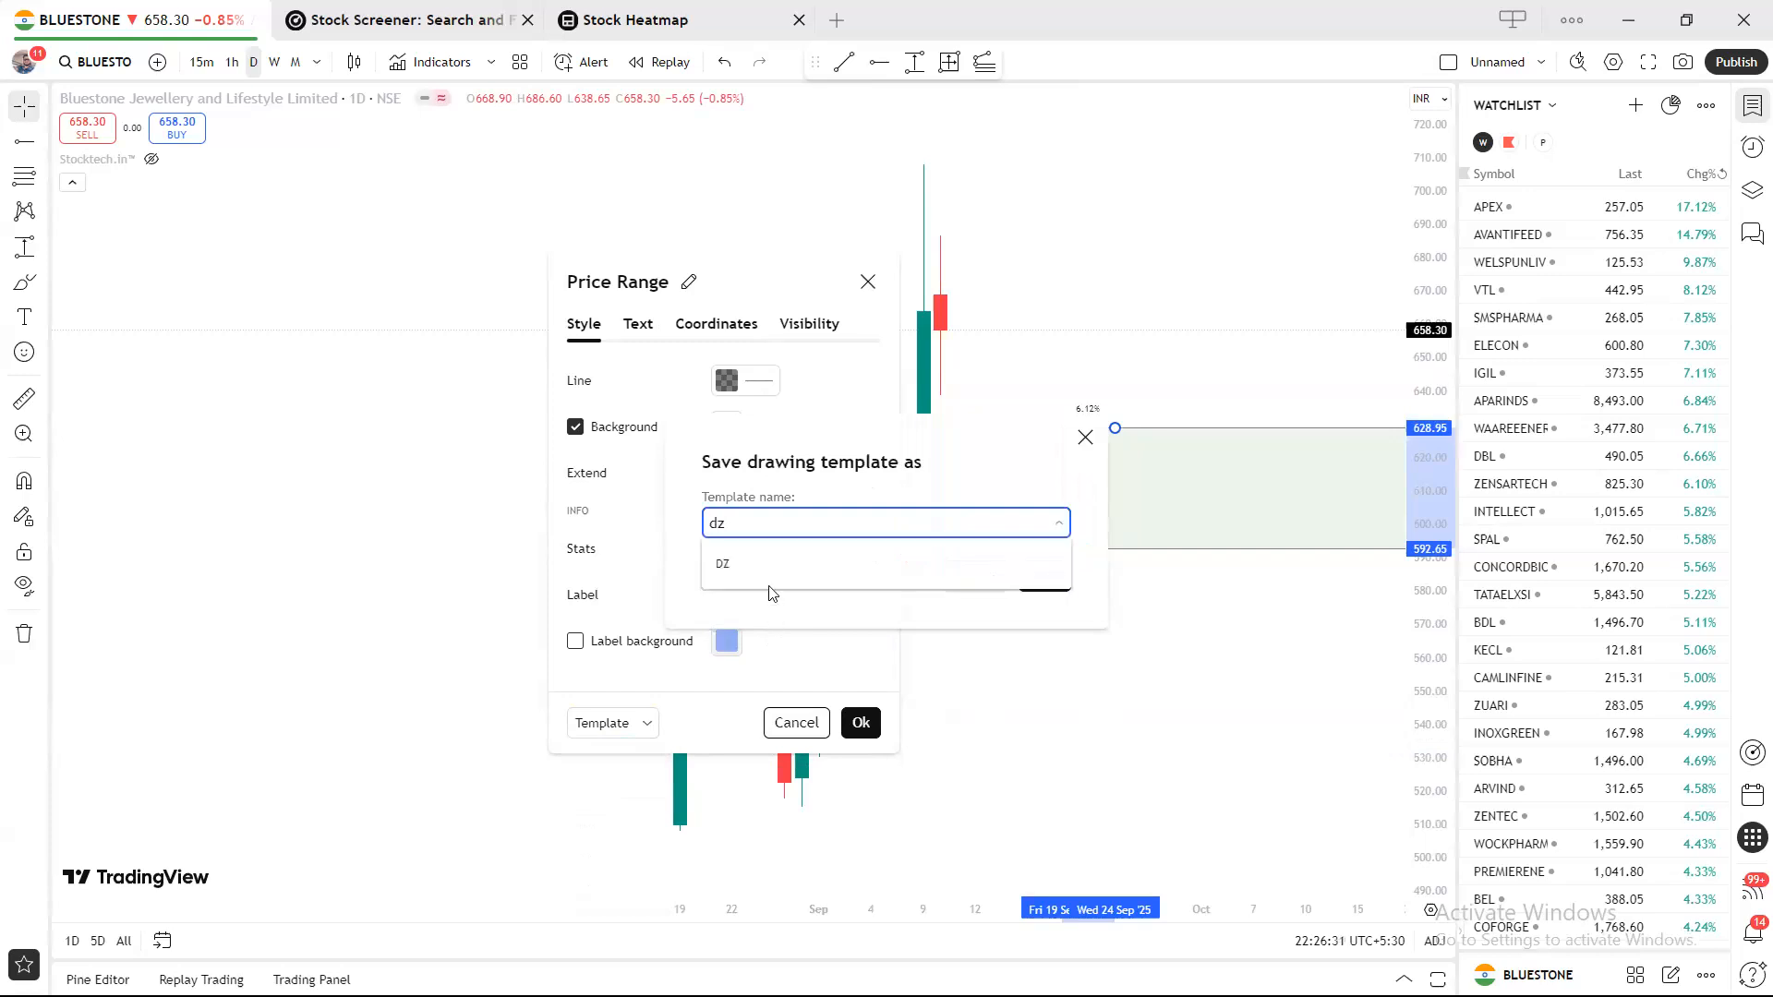
{"action": "left_click", "coordinate": [765, 571]}
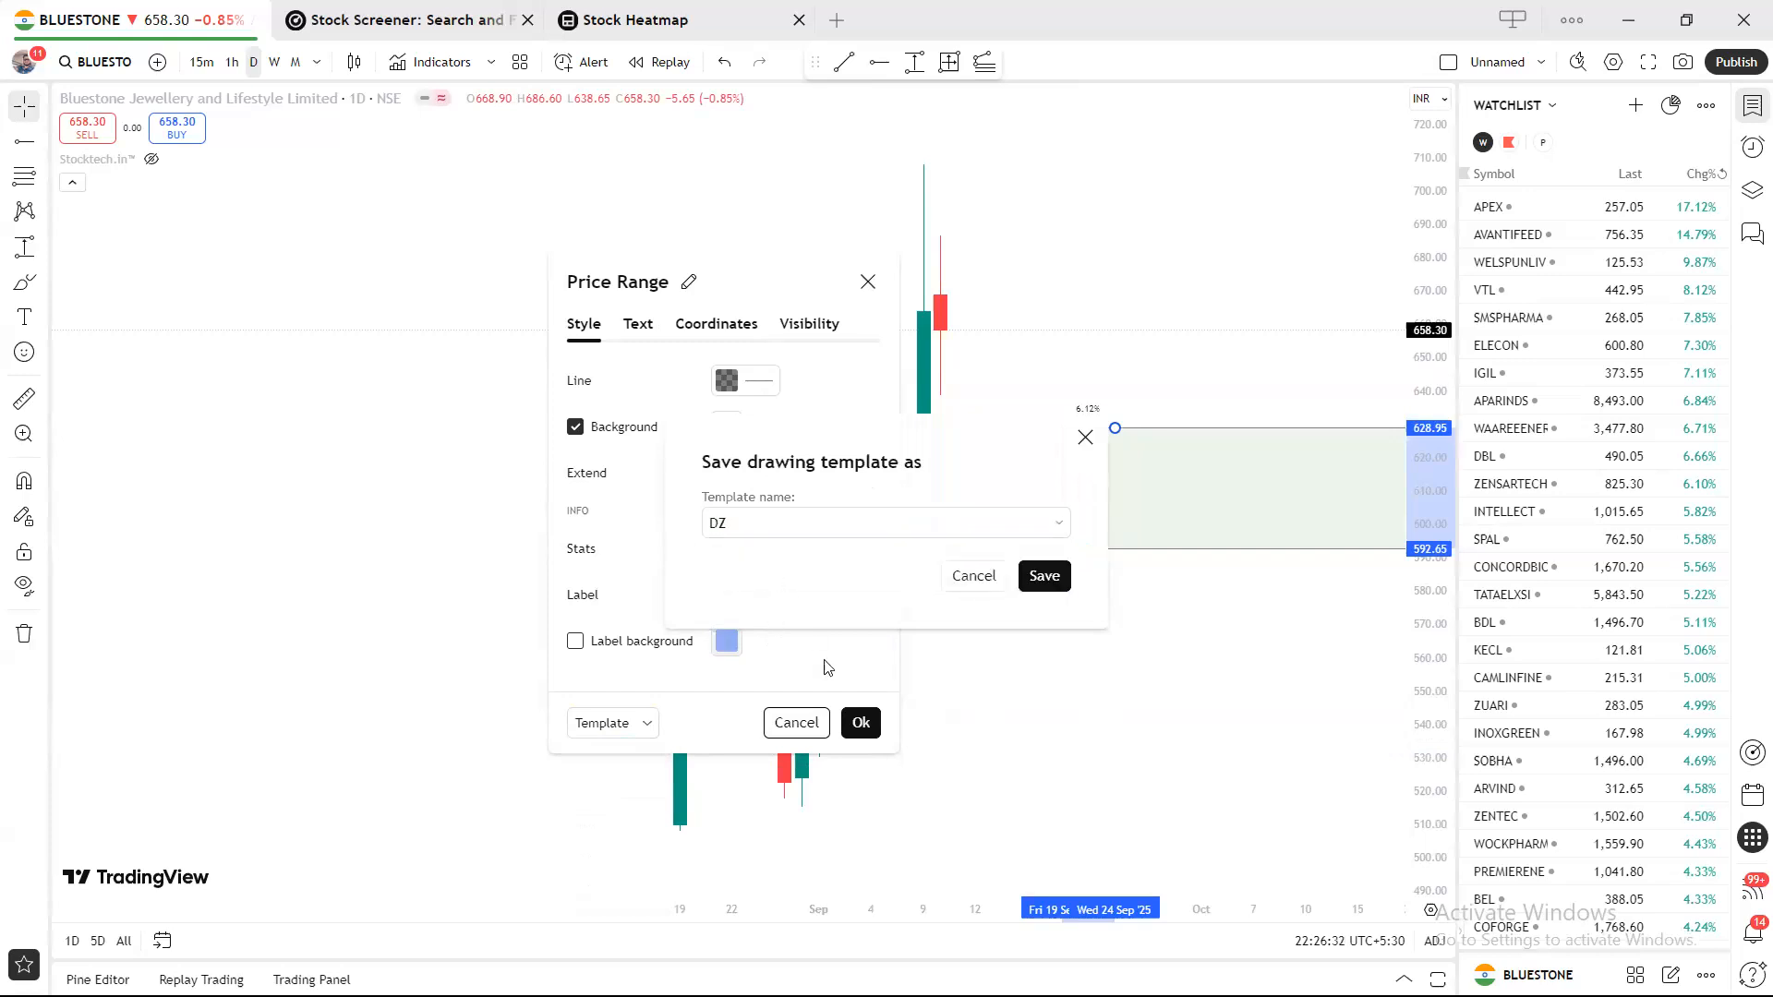
{"action": "left_click", "coordinate": [1040, 575]}
{"action": "left_click", "coordinate": [1047, 573]}
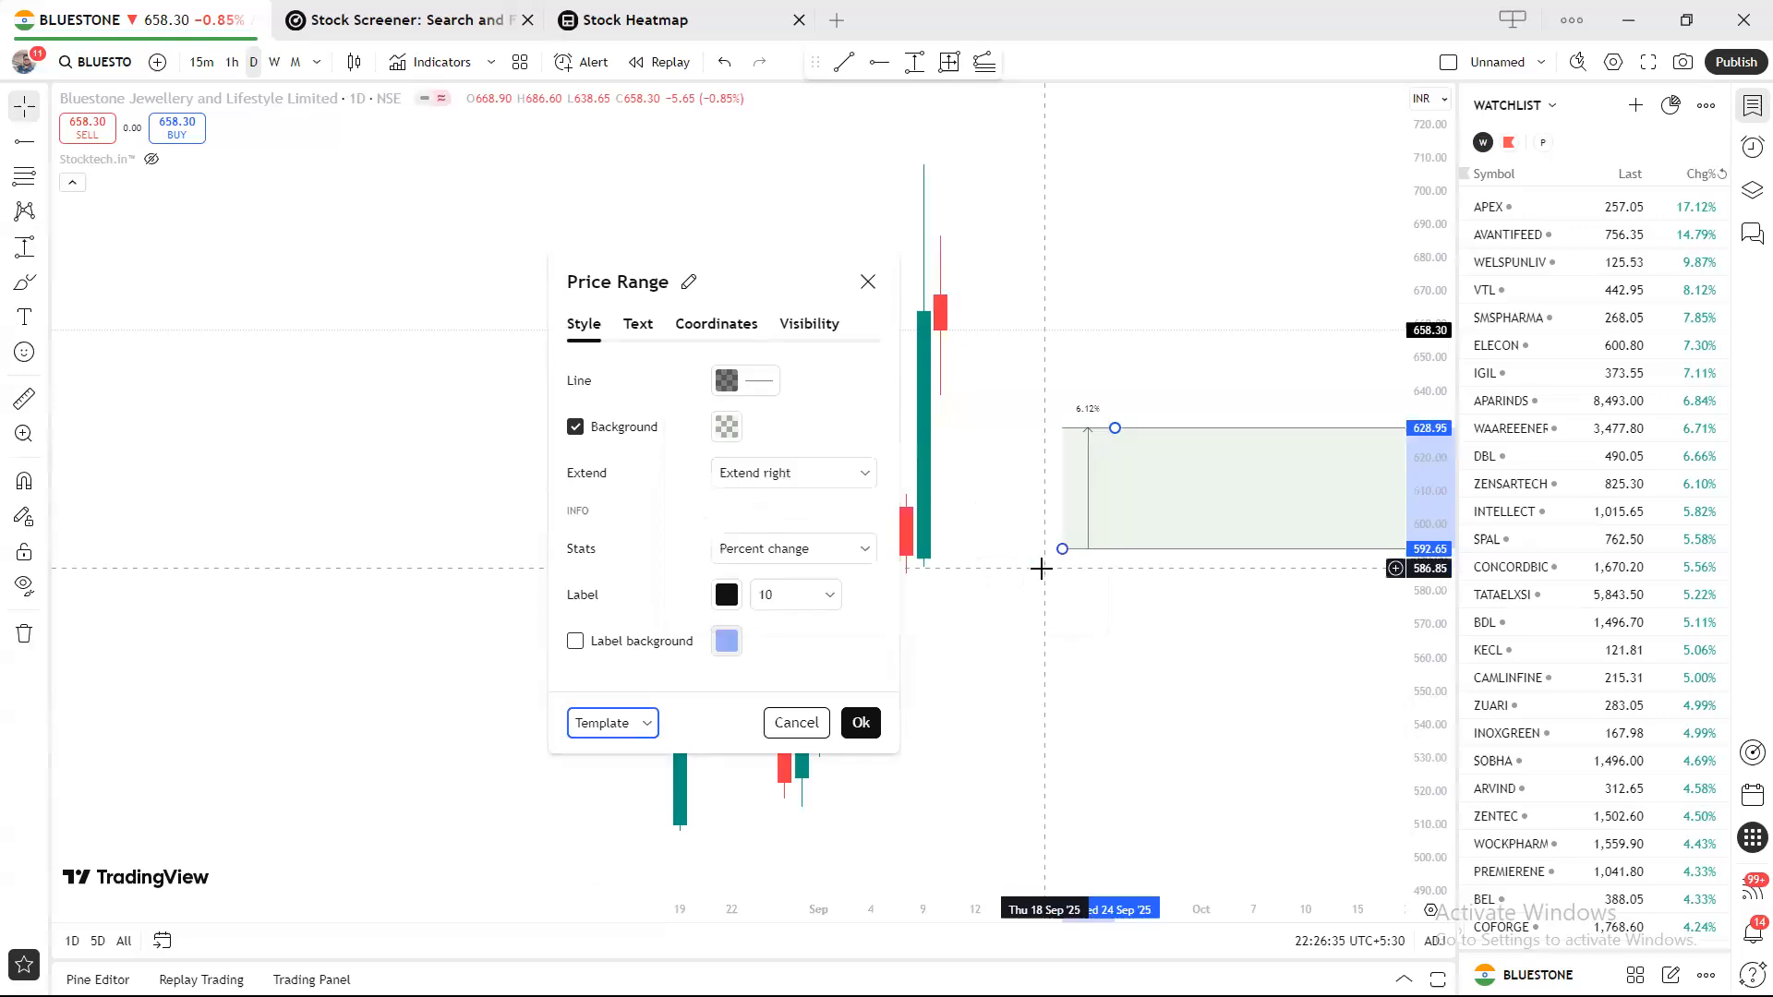
Give the price range a red background.
{"action": "left_click", "coordinate": [726, 427]}
{"action": "left_click", "coordinate": [730, 487]}
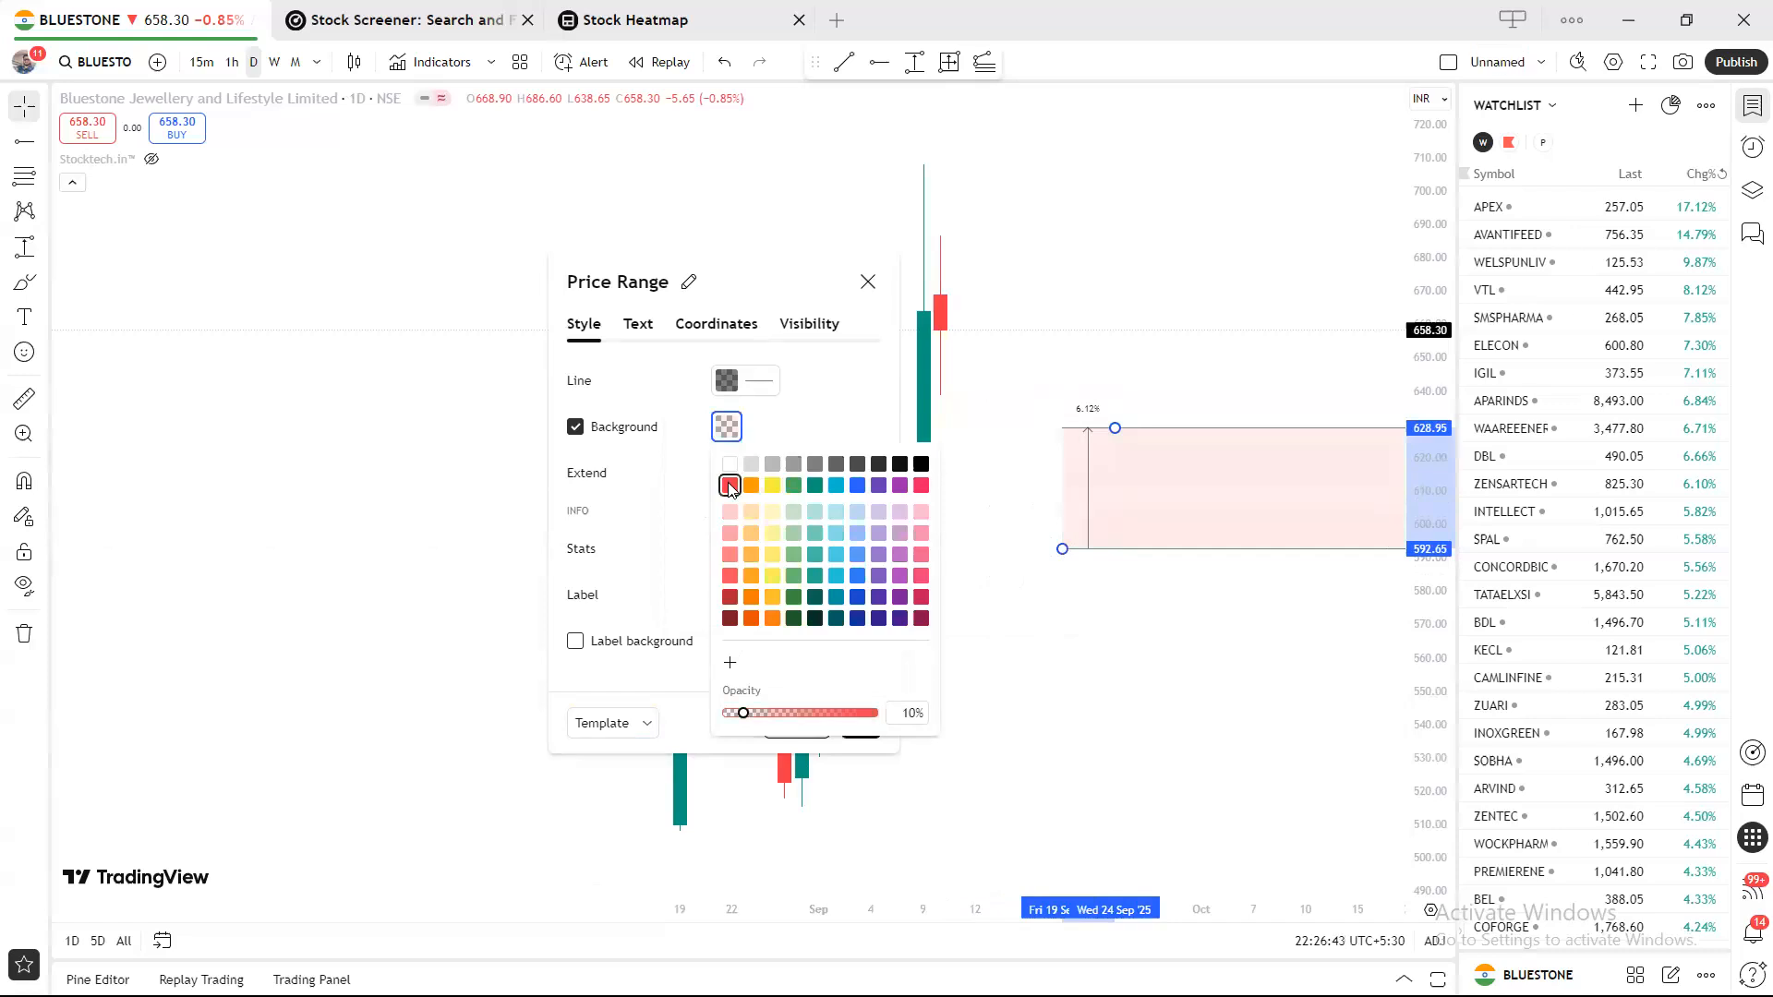
{"action": "left_click", "coordinate": [785, 445]}
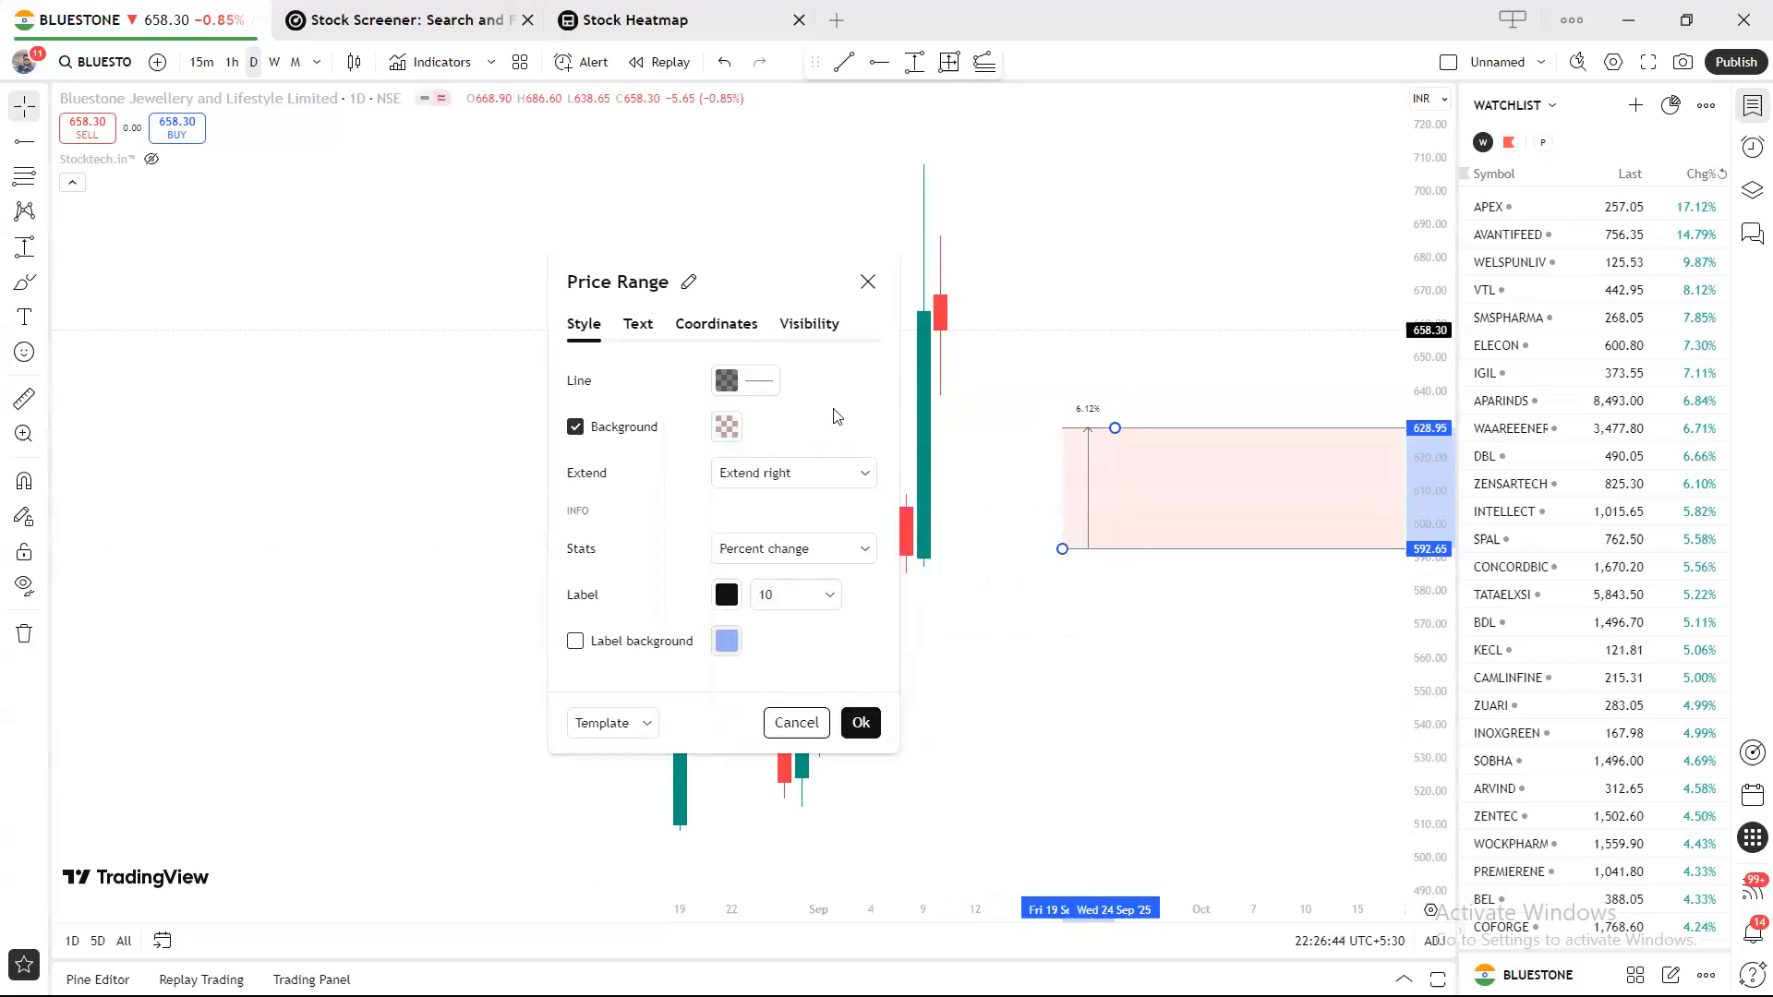
Save the style as drawing template SZ, replacing the old SZ, and apply the settings.
{"action": "left_click", "coordinate": [647, 726]}
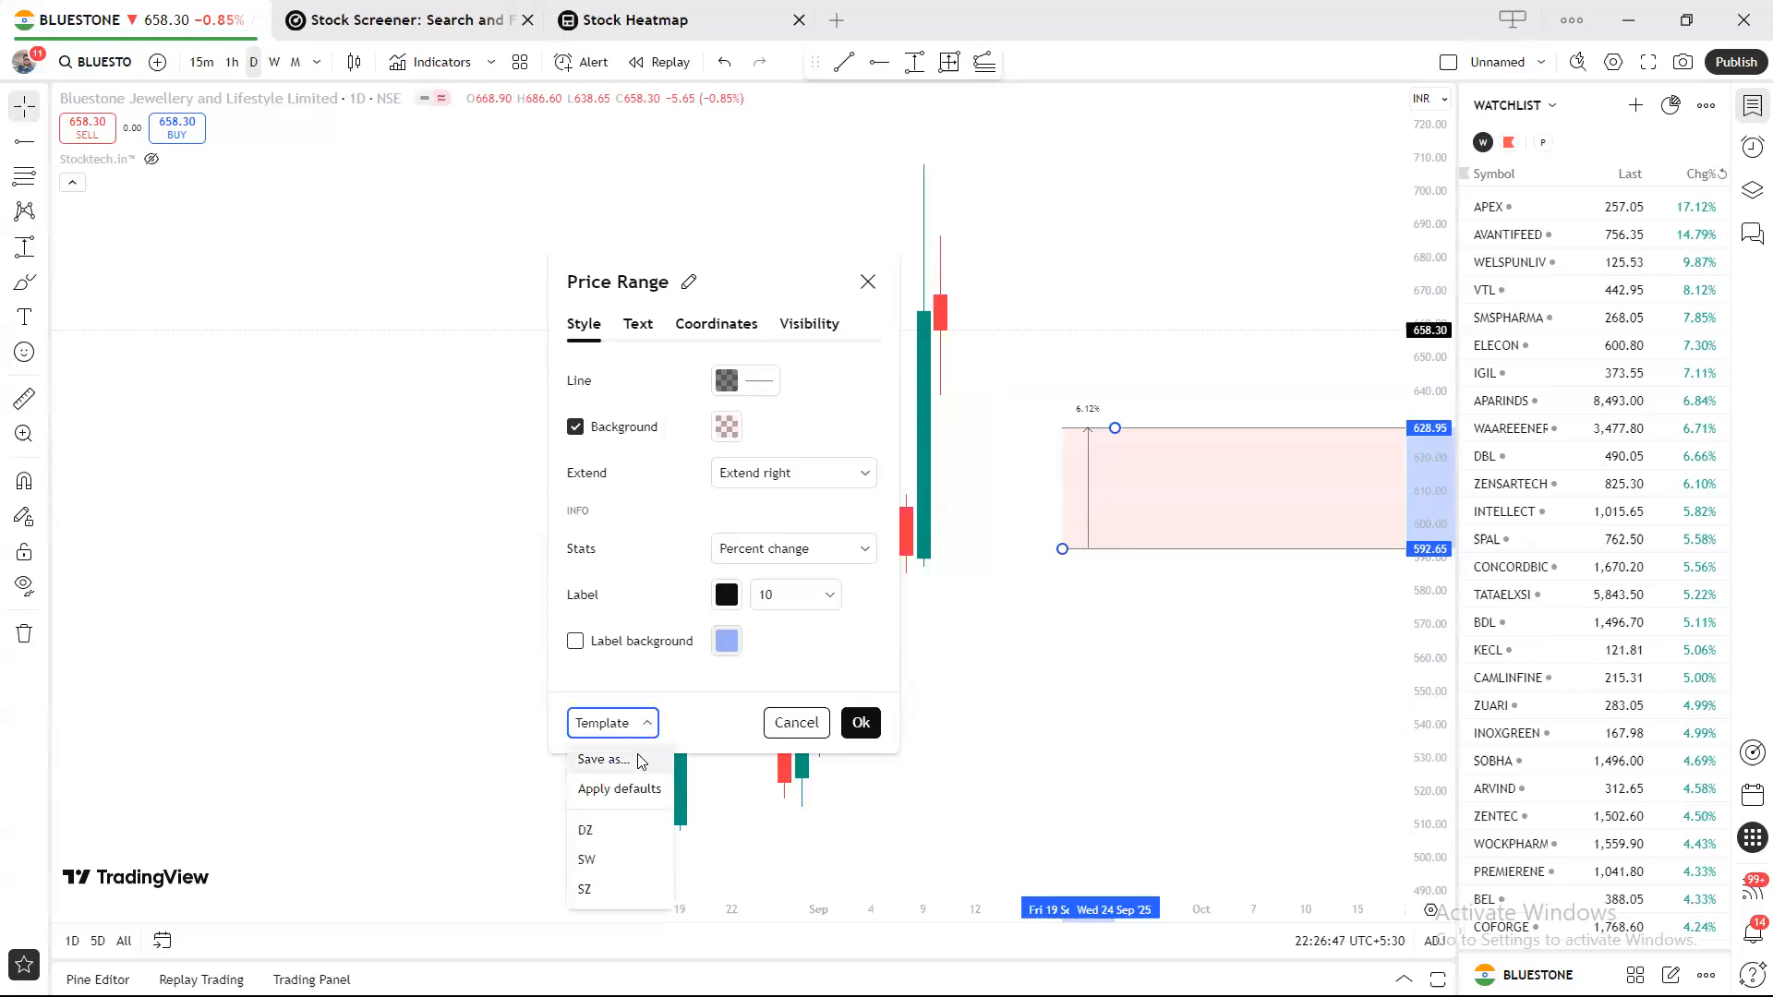
{"action": "left_click", "coordinate": [628, 760]}
{"action": "type", "text": "s"}
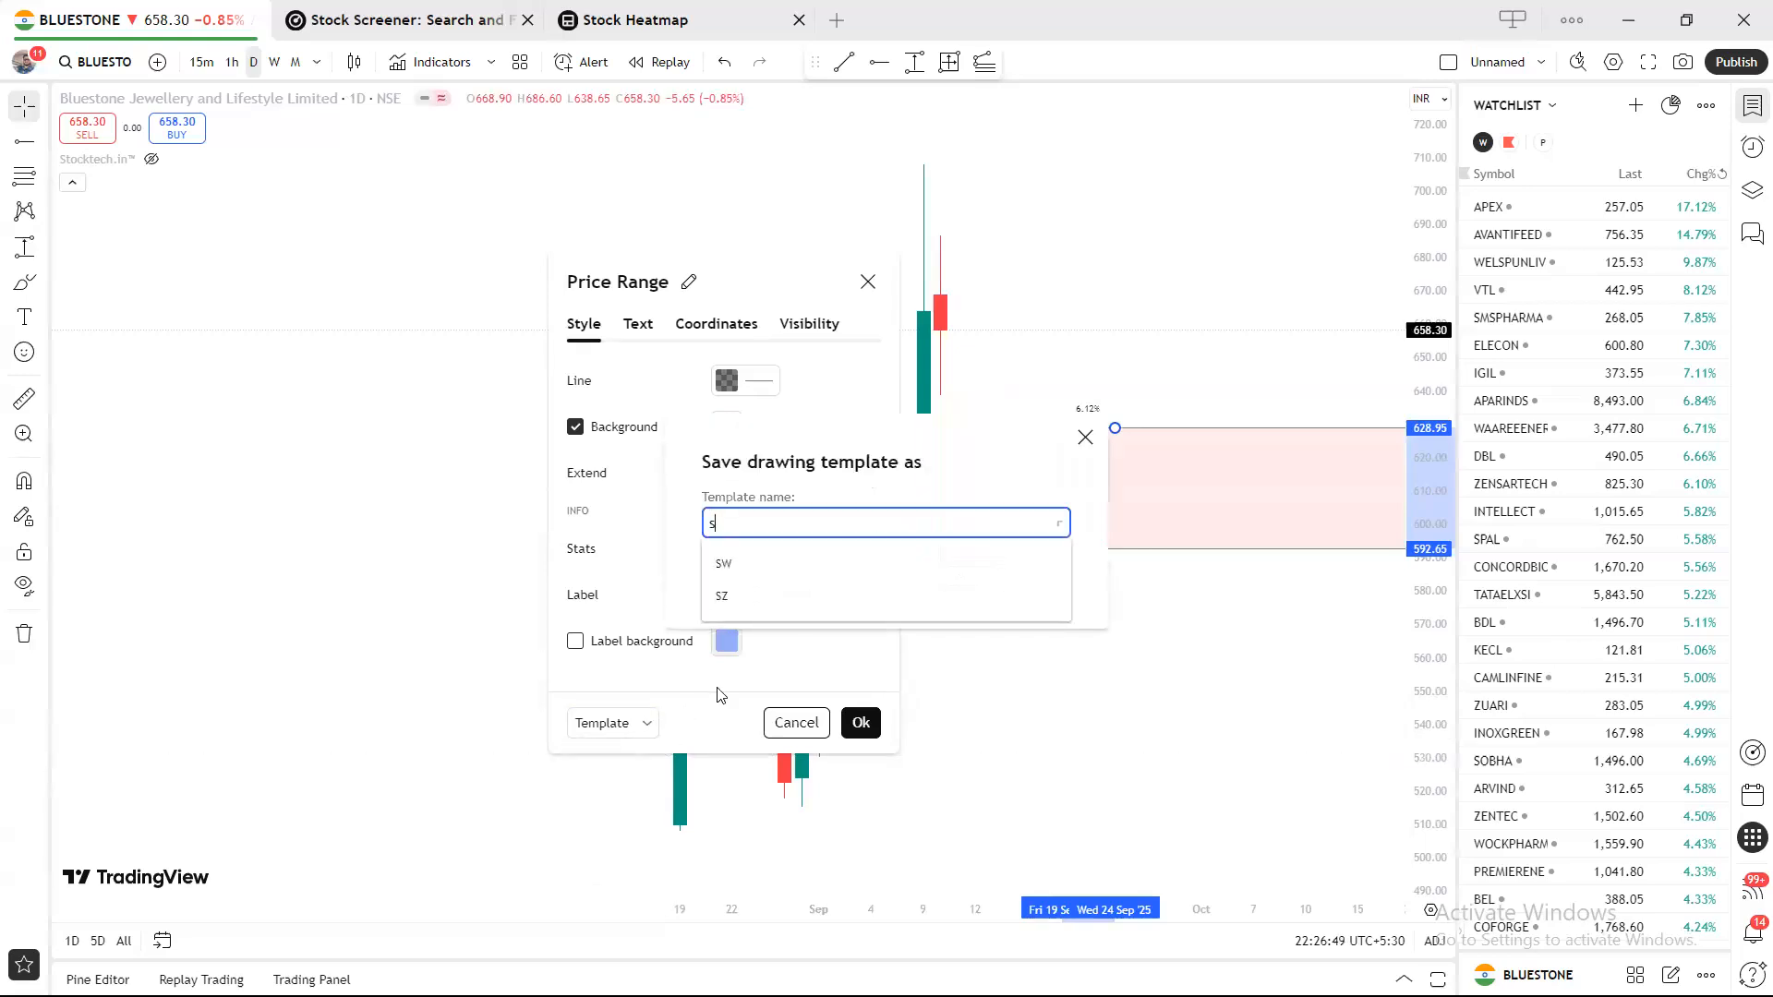
{"action": "key", "text": "BackSpace"}
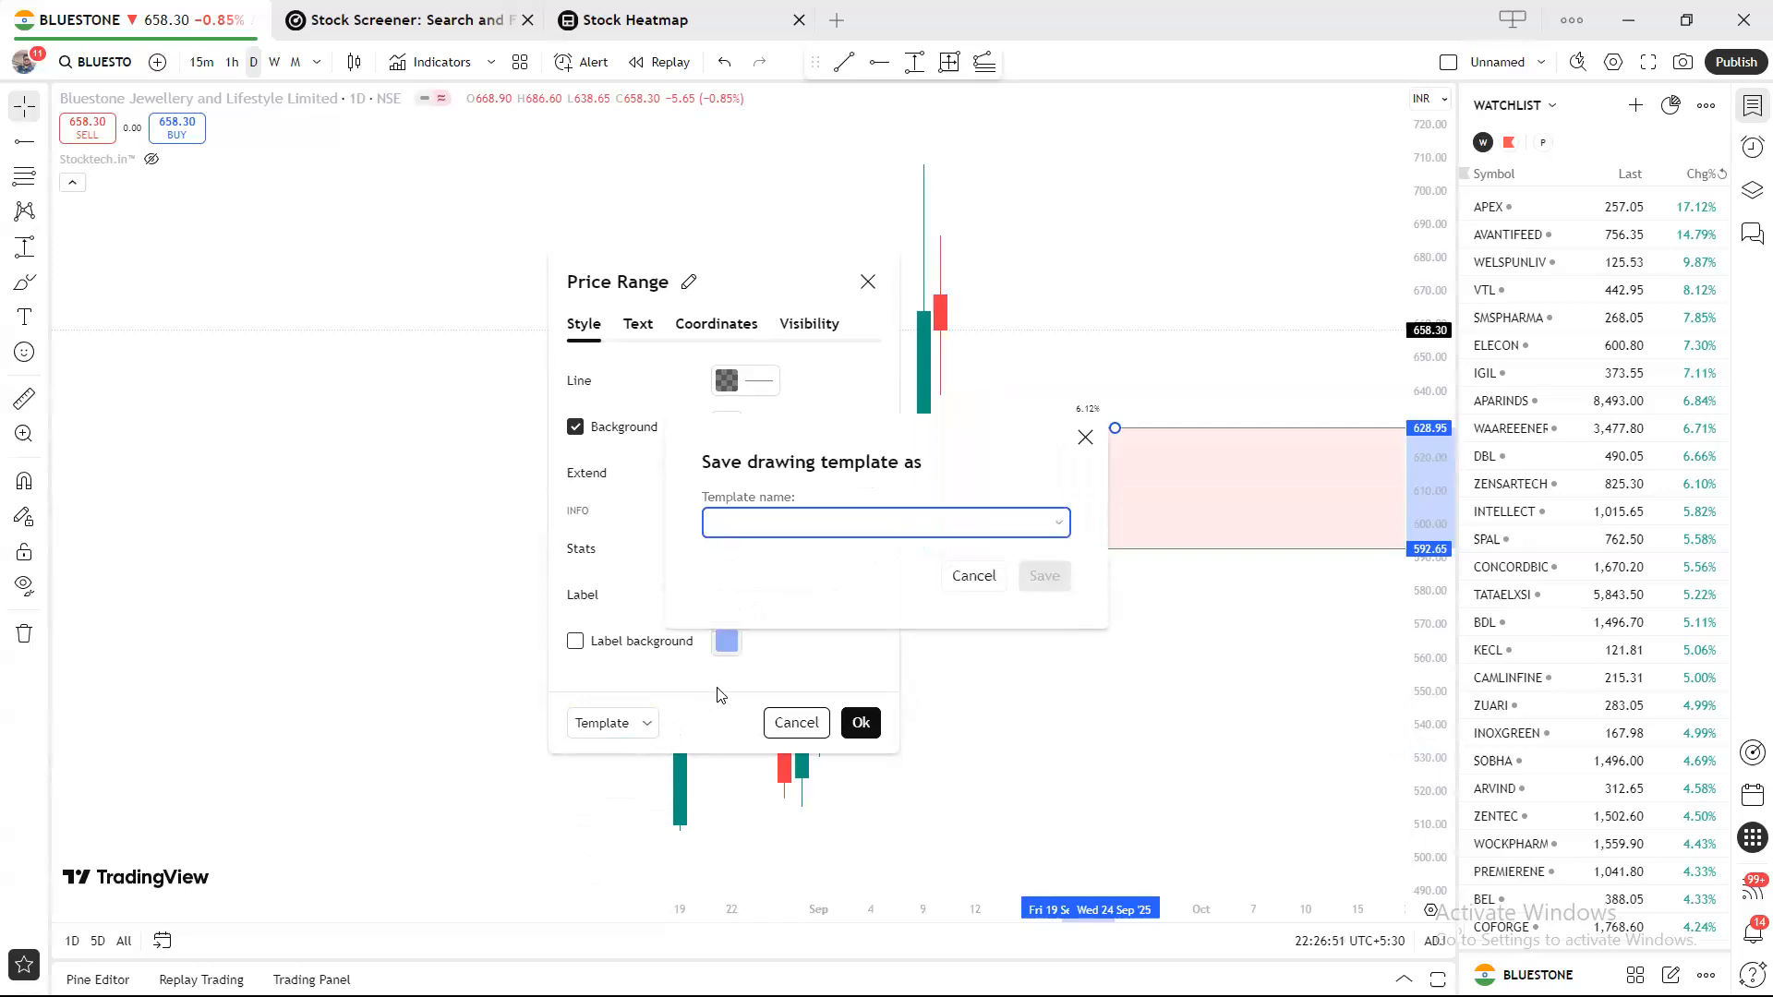
{"action": "type", "text": "SZ"}
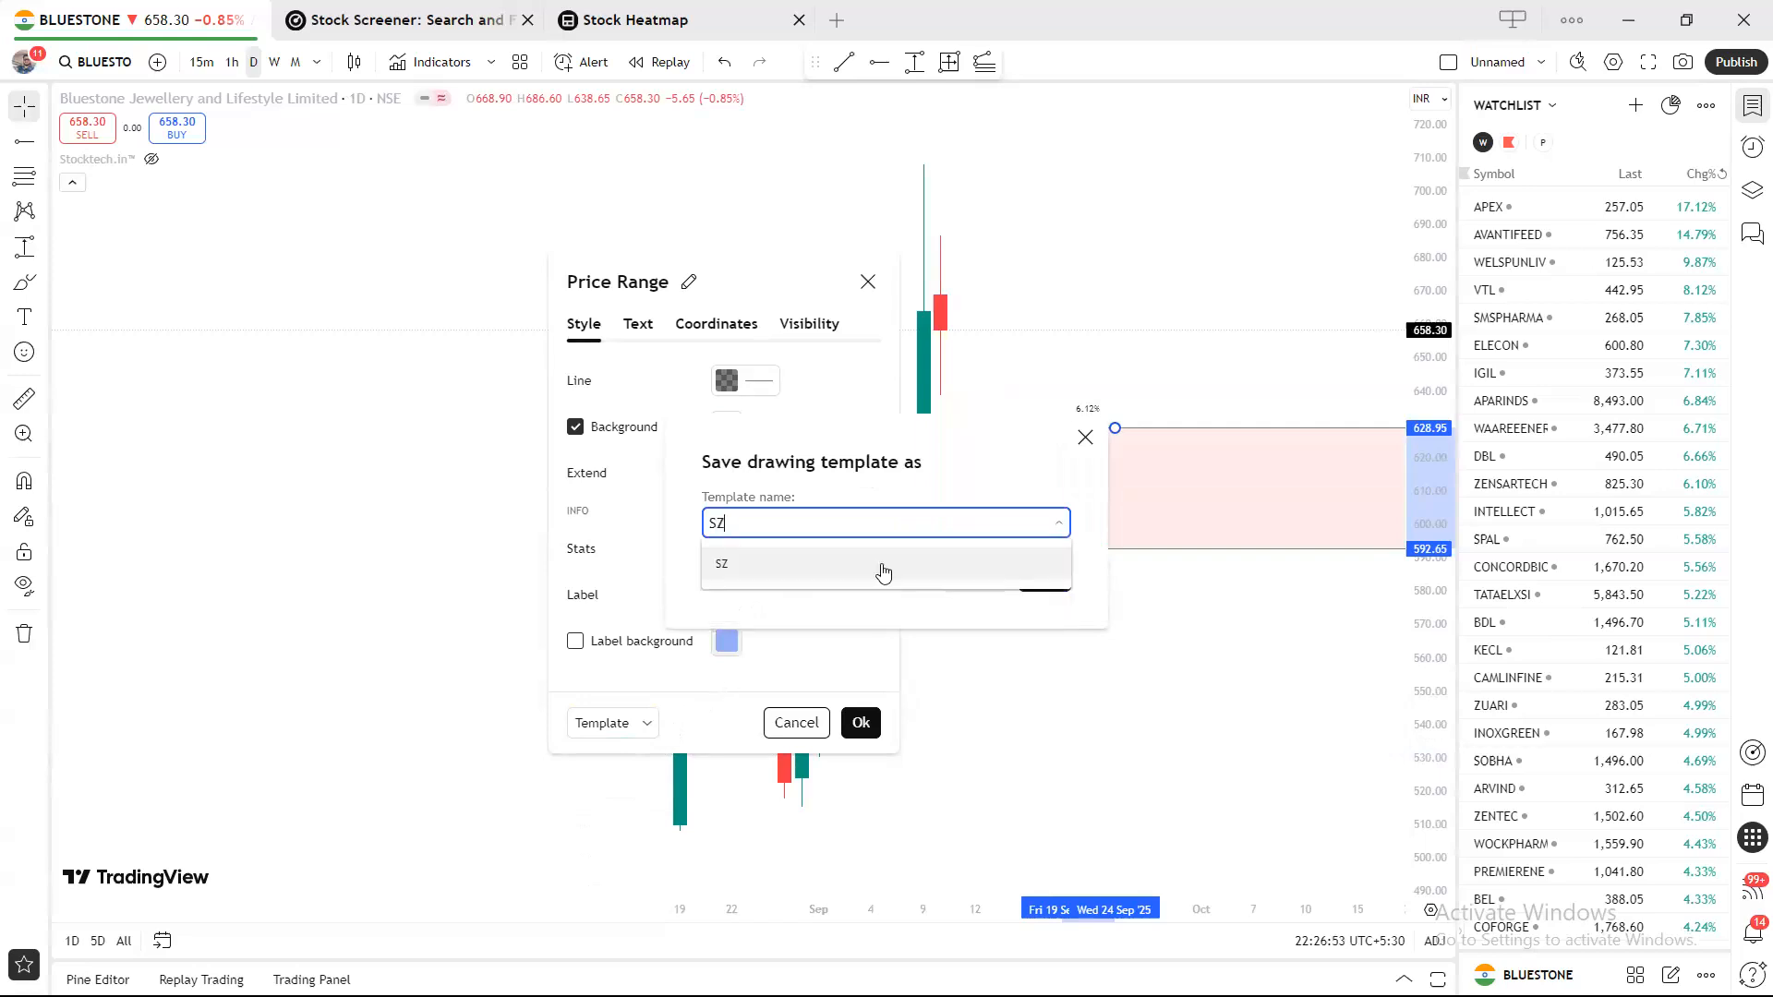
{"action": "left_click", "coordinate": [813, 565]}
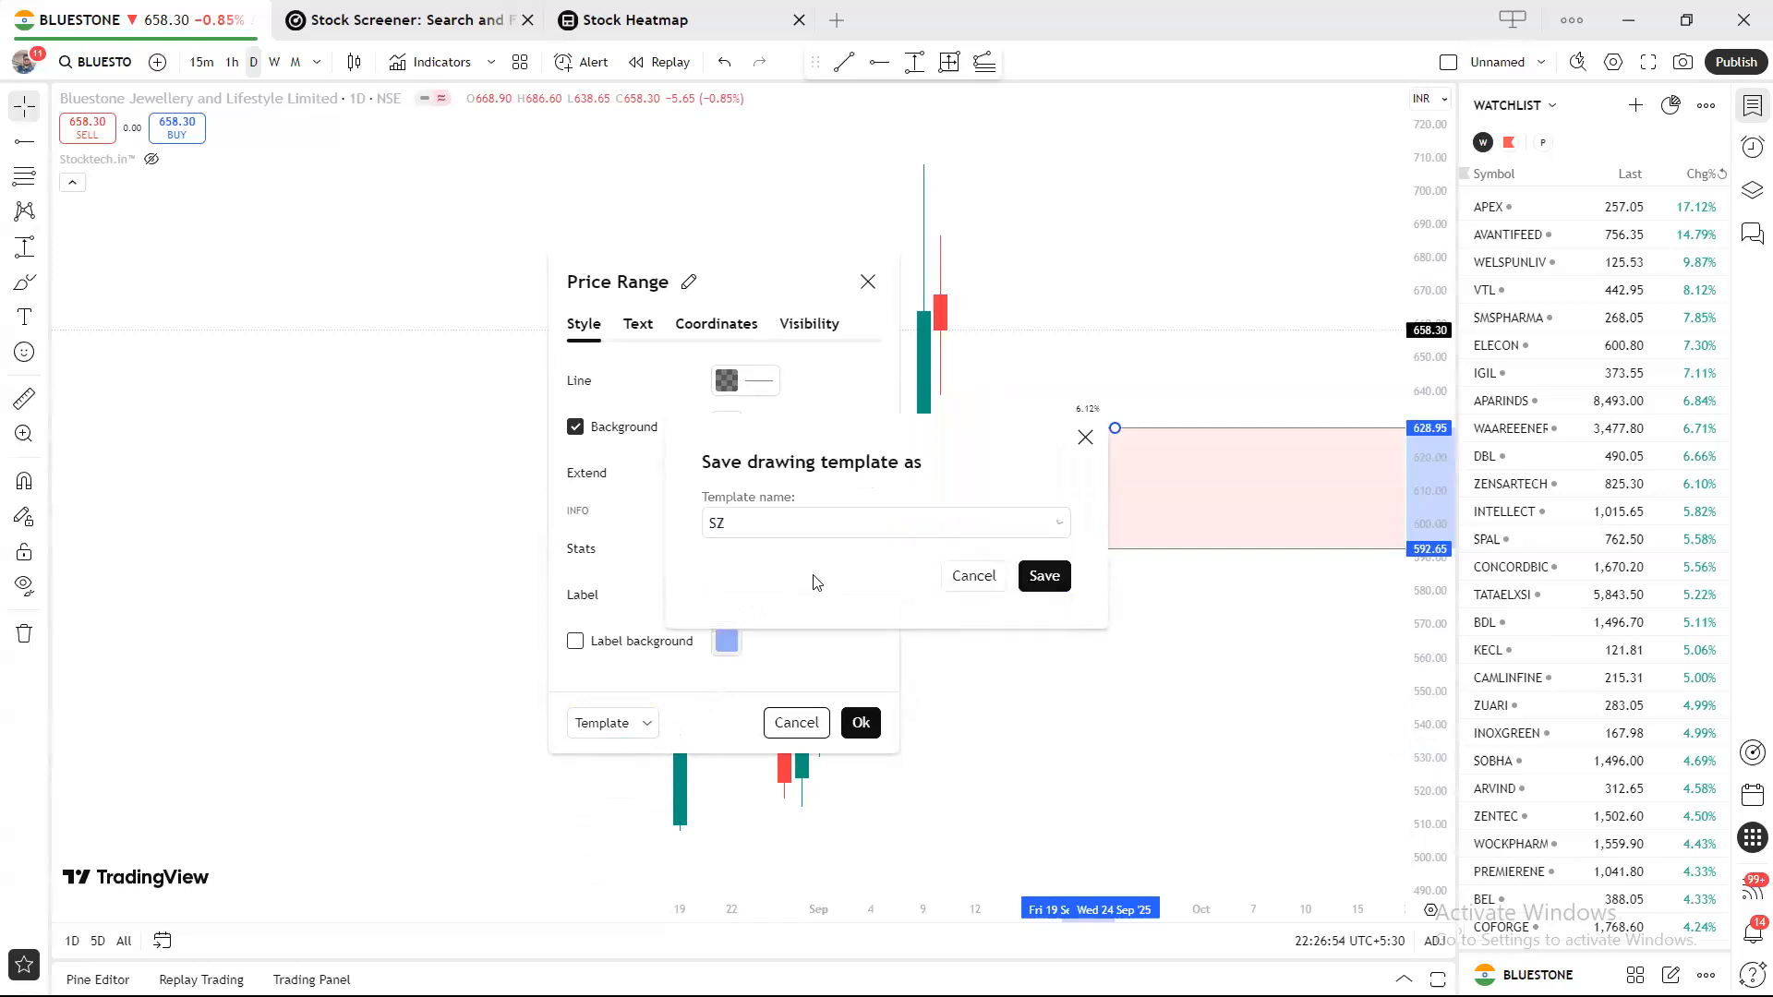
{"action": "left_click", "coordinate": [1045, 577]}
{"action": "left_click", "coordinate": [1049, 571]}
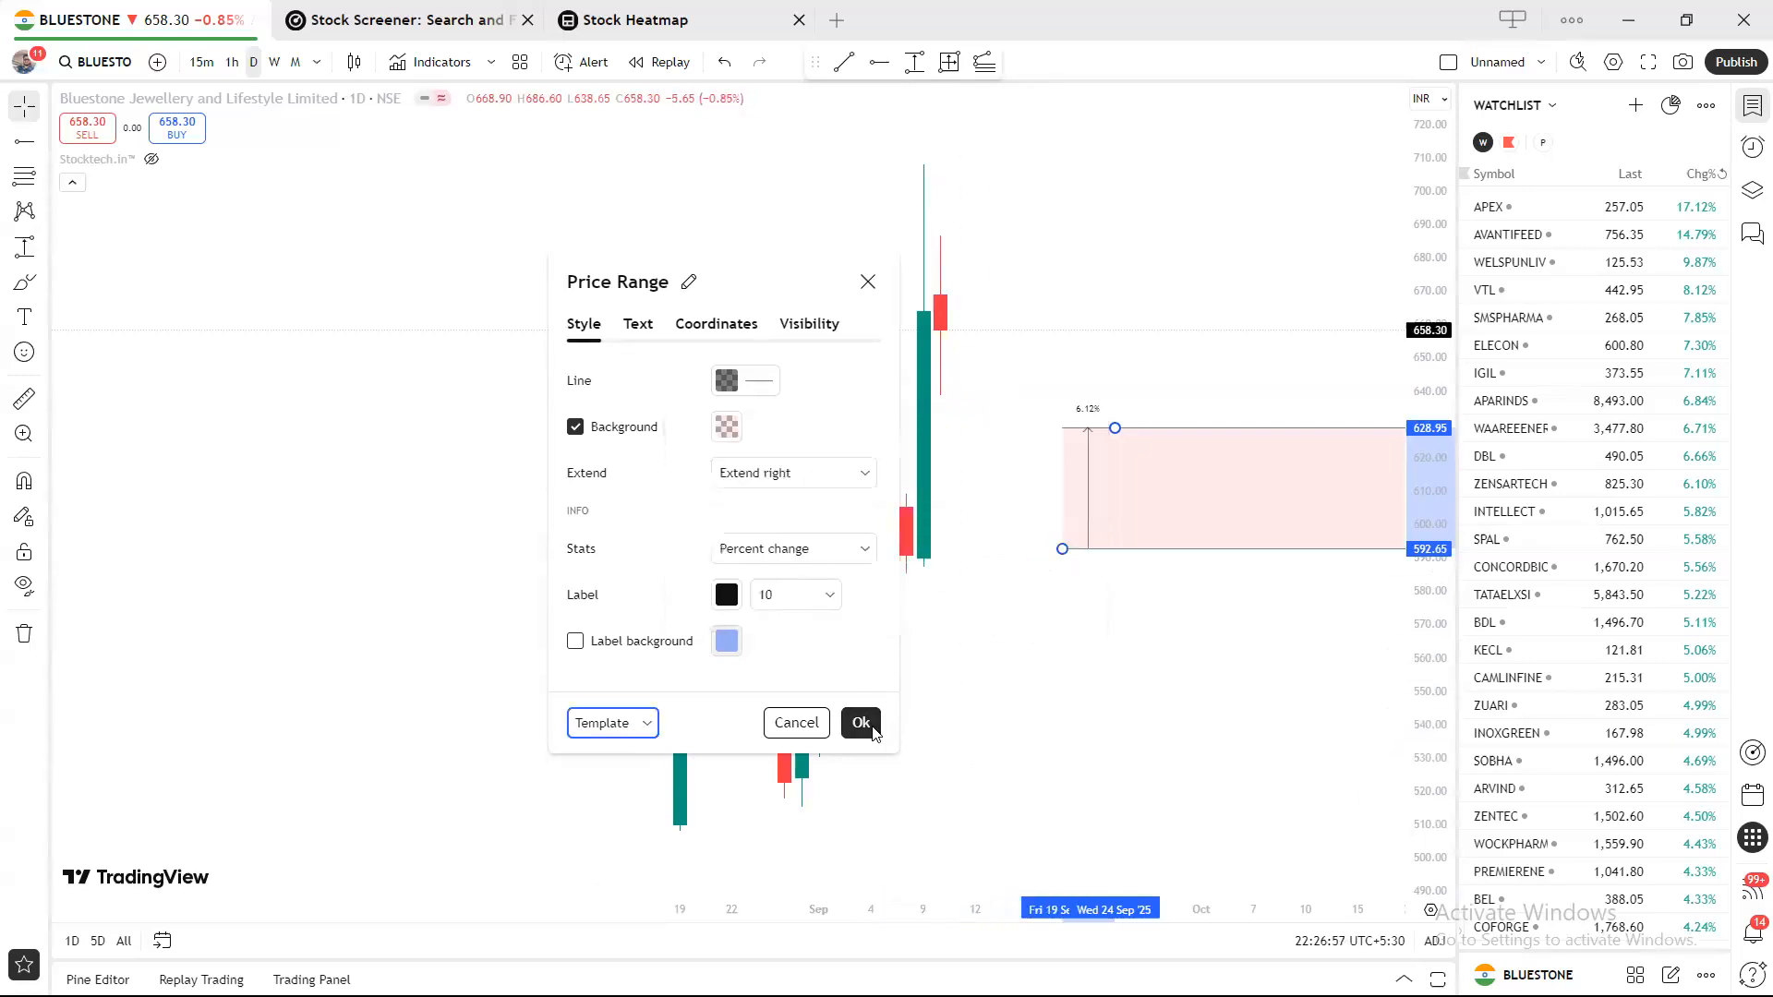
{"action": "left_click", "coordinate": [861, 724]}
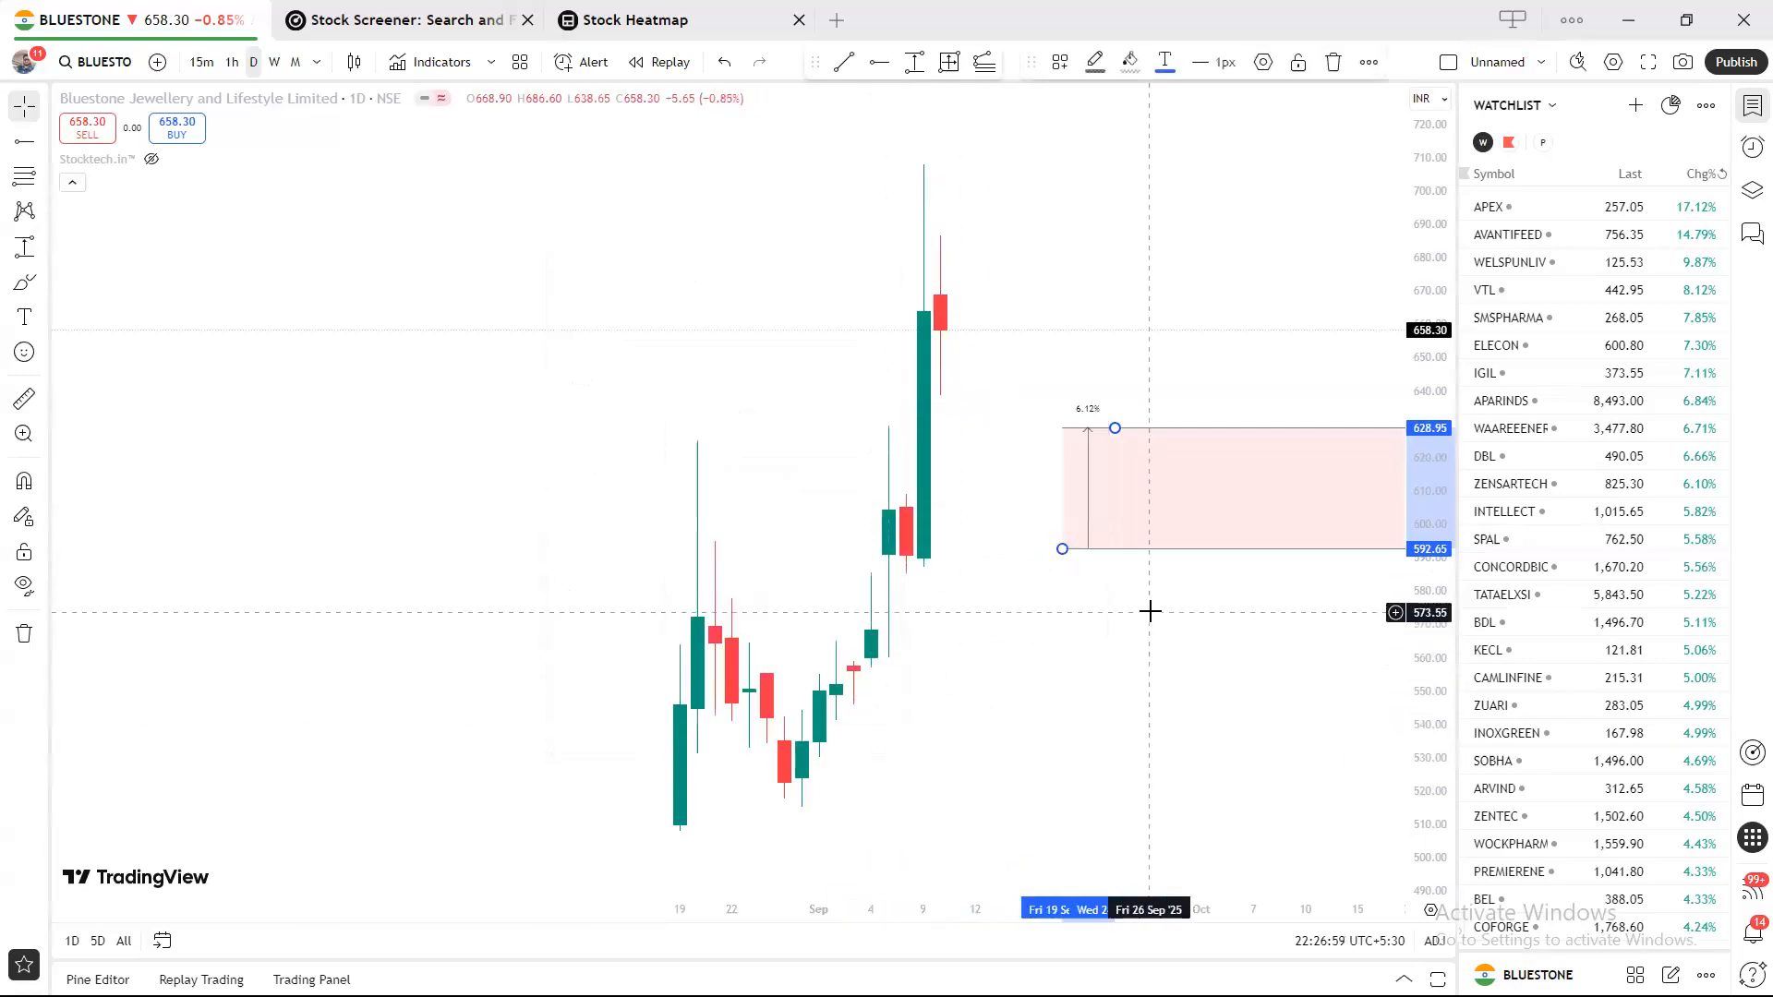
Delete the price range and draw a date-and-price range from 514.05 (29 Aug) to 707.00 (9 Sep).
{"action": "key", "text": "Delete"}
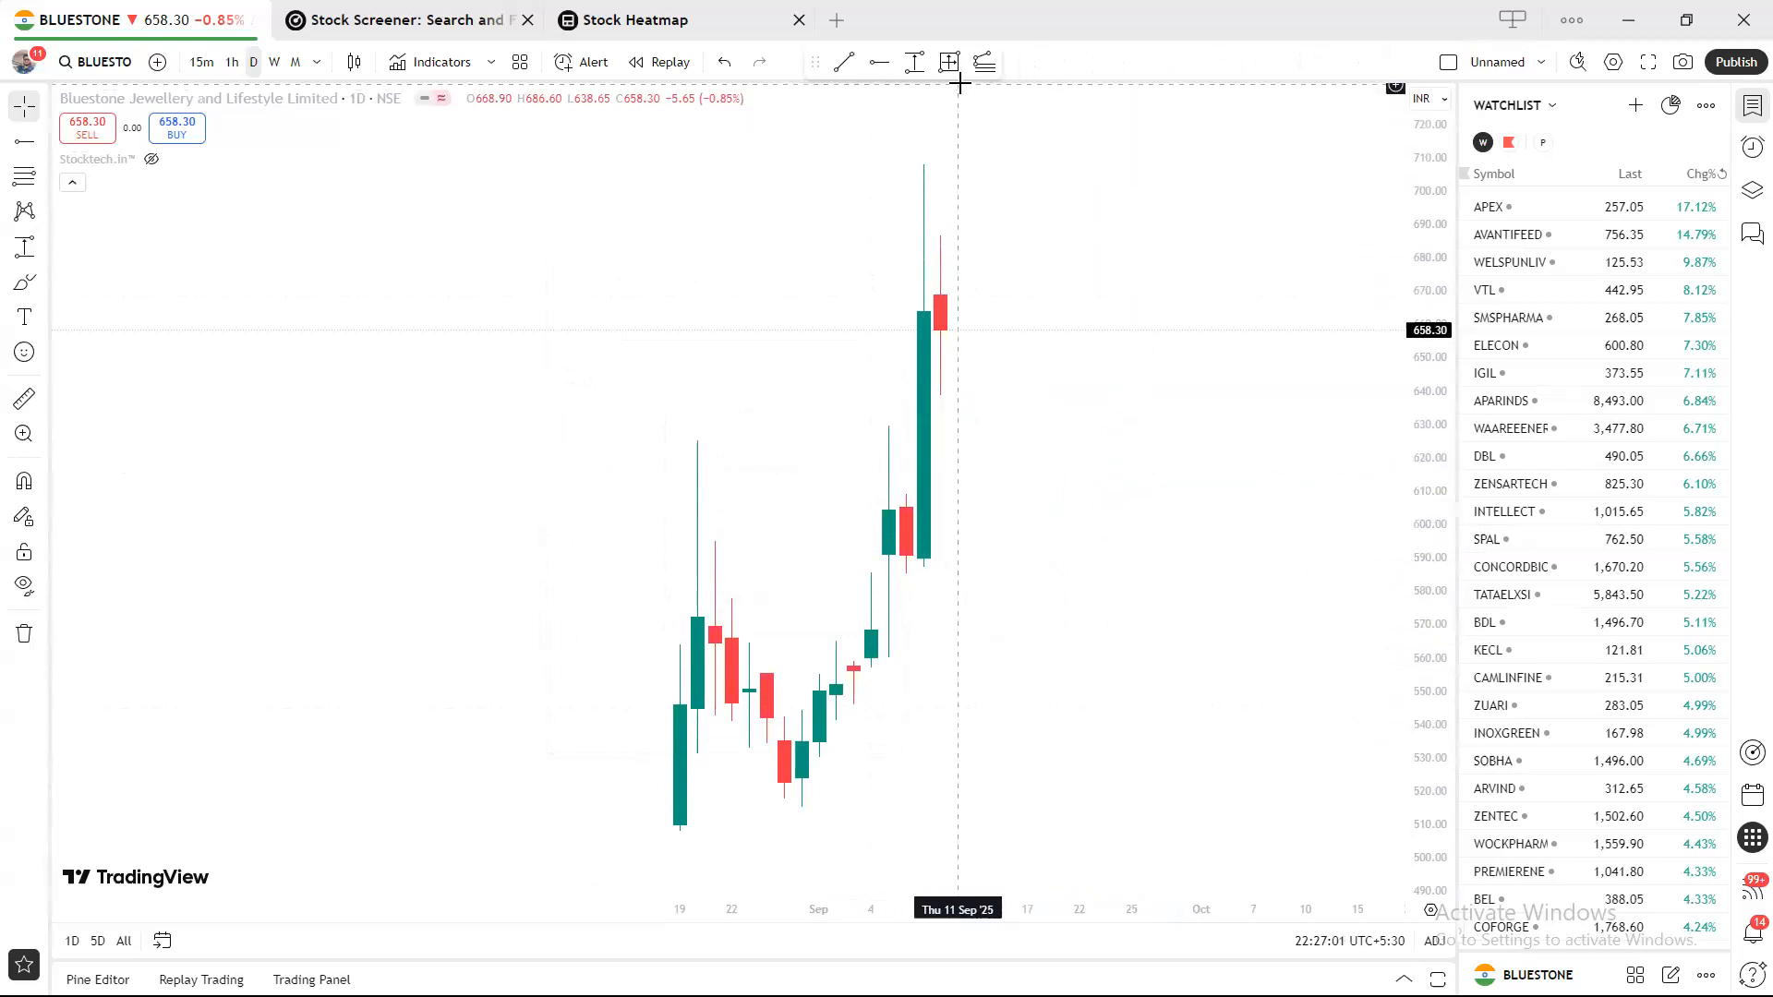
{"action": "left_click", "coordinate": [959, 71]}
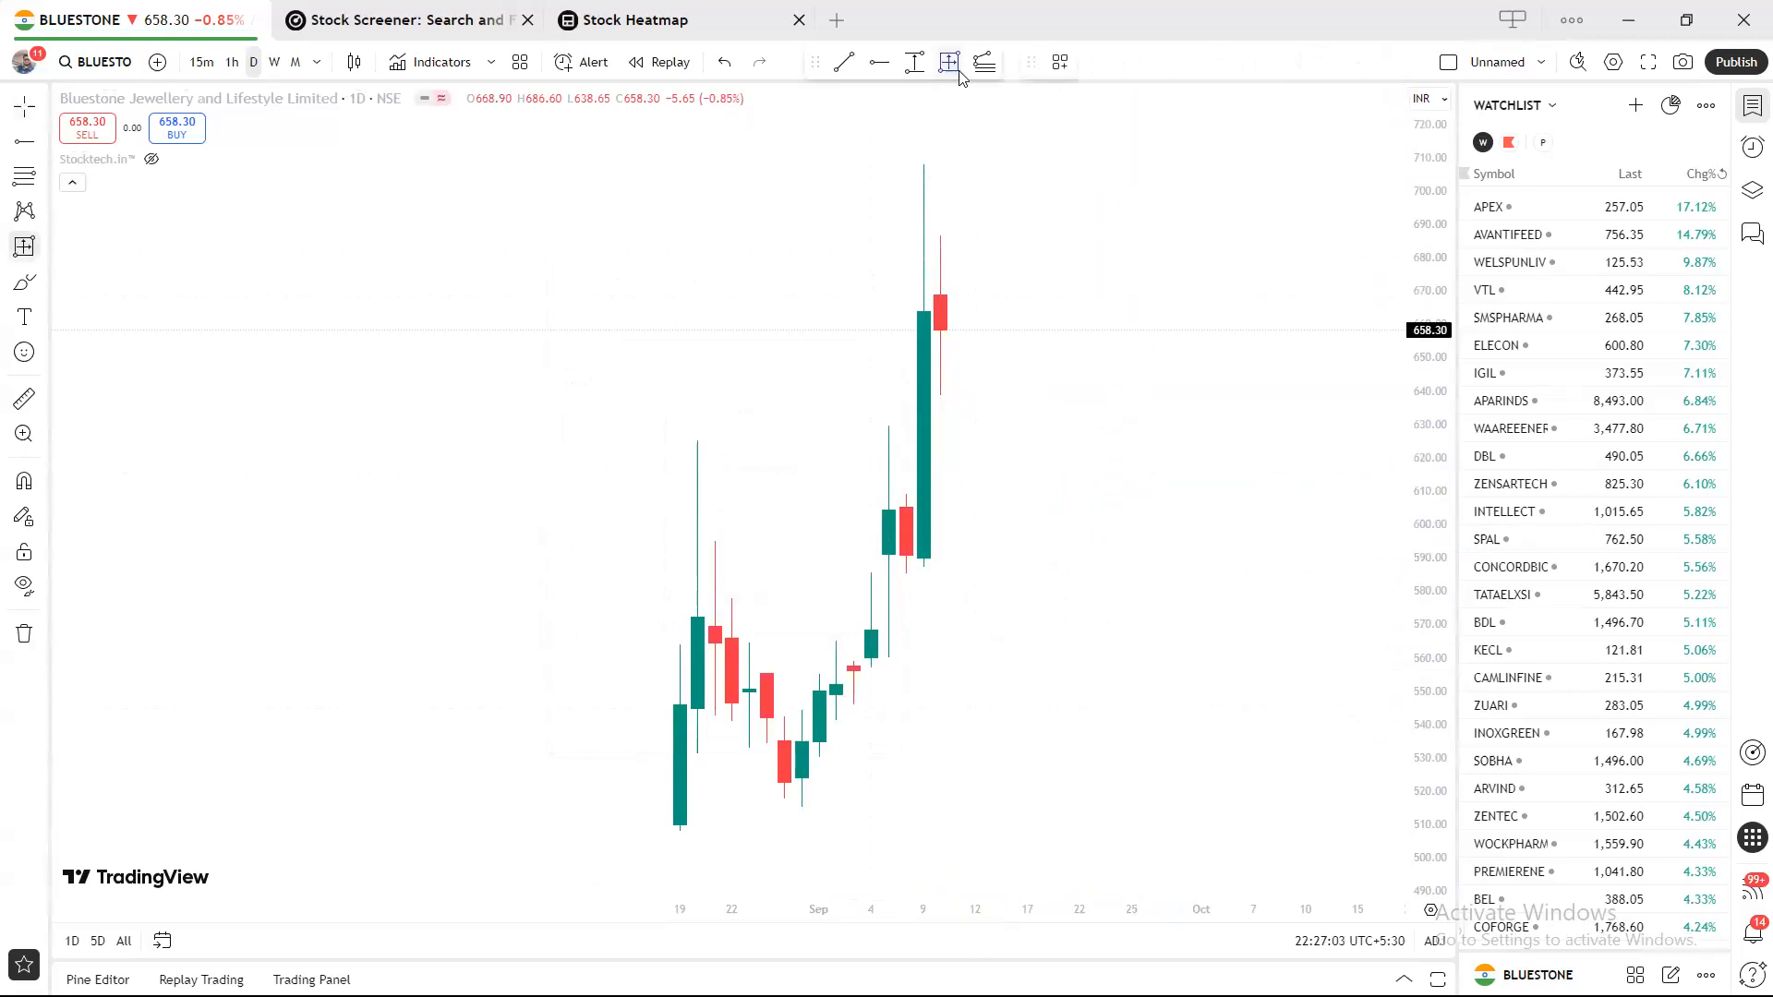
{"action": "left_click", "coordinate": [801, 811]}
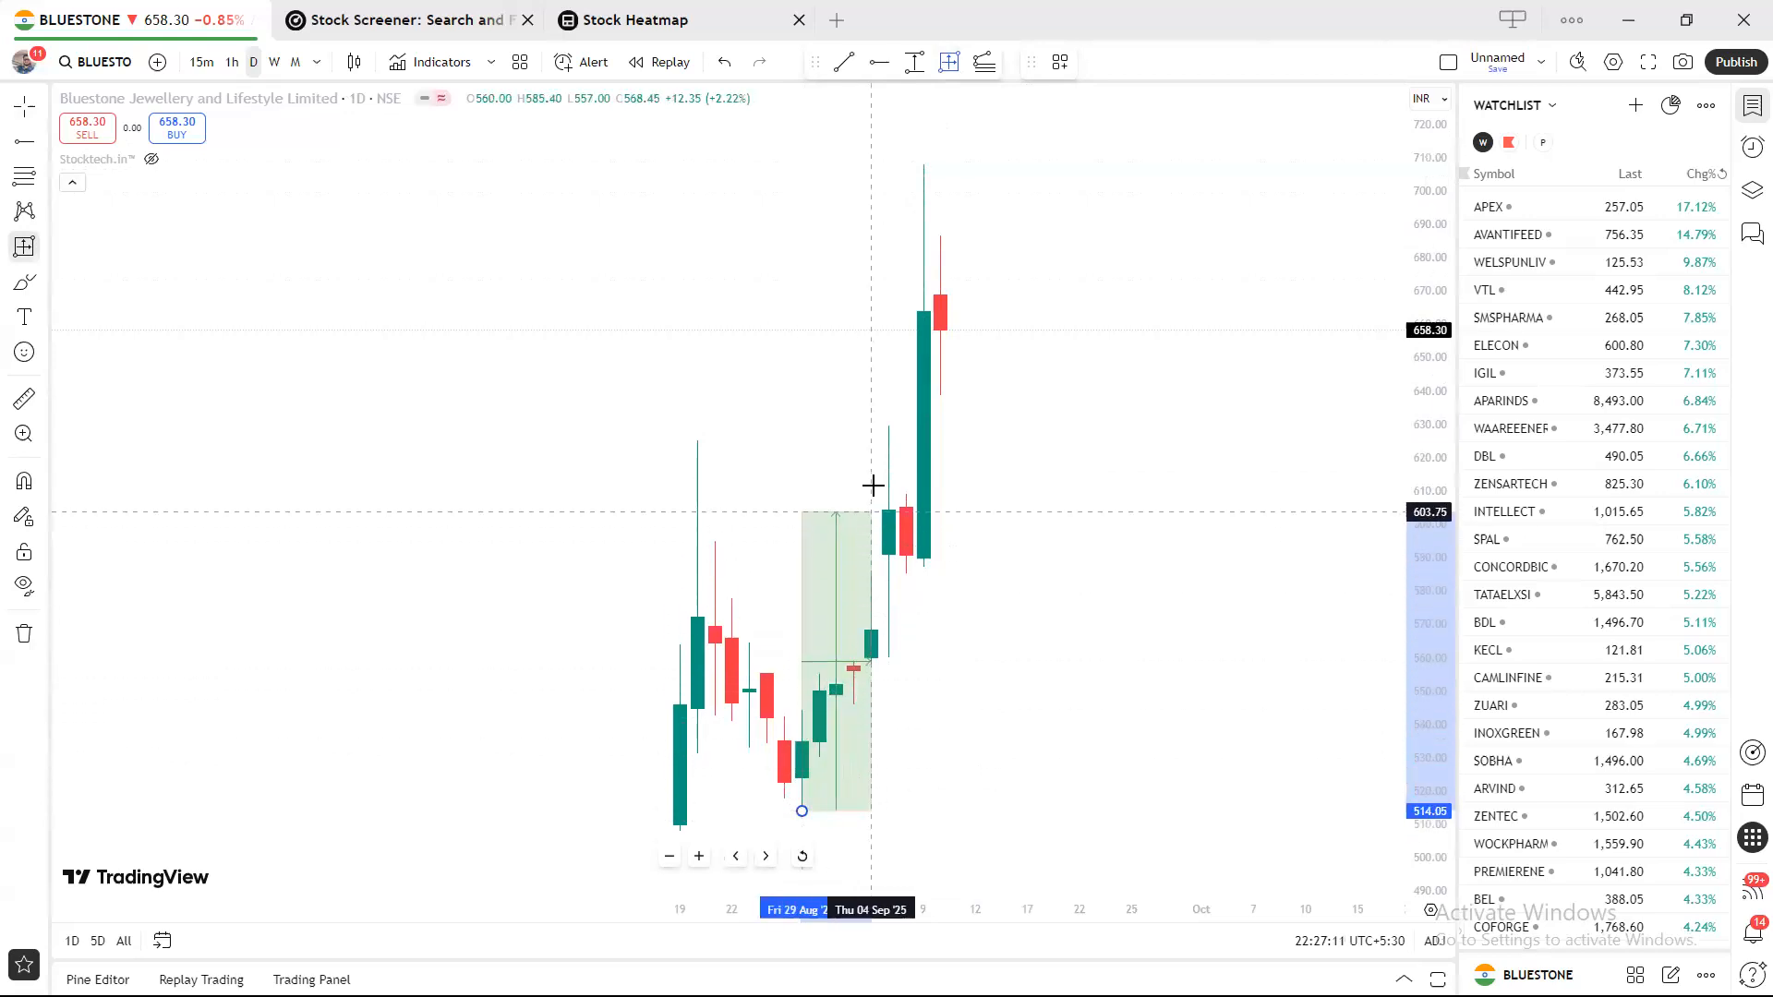
{"action": "left_click", "coordinate": [924, 168]}
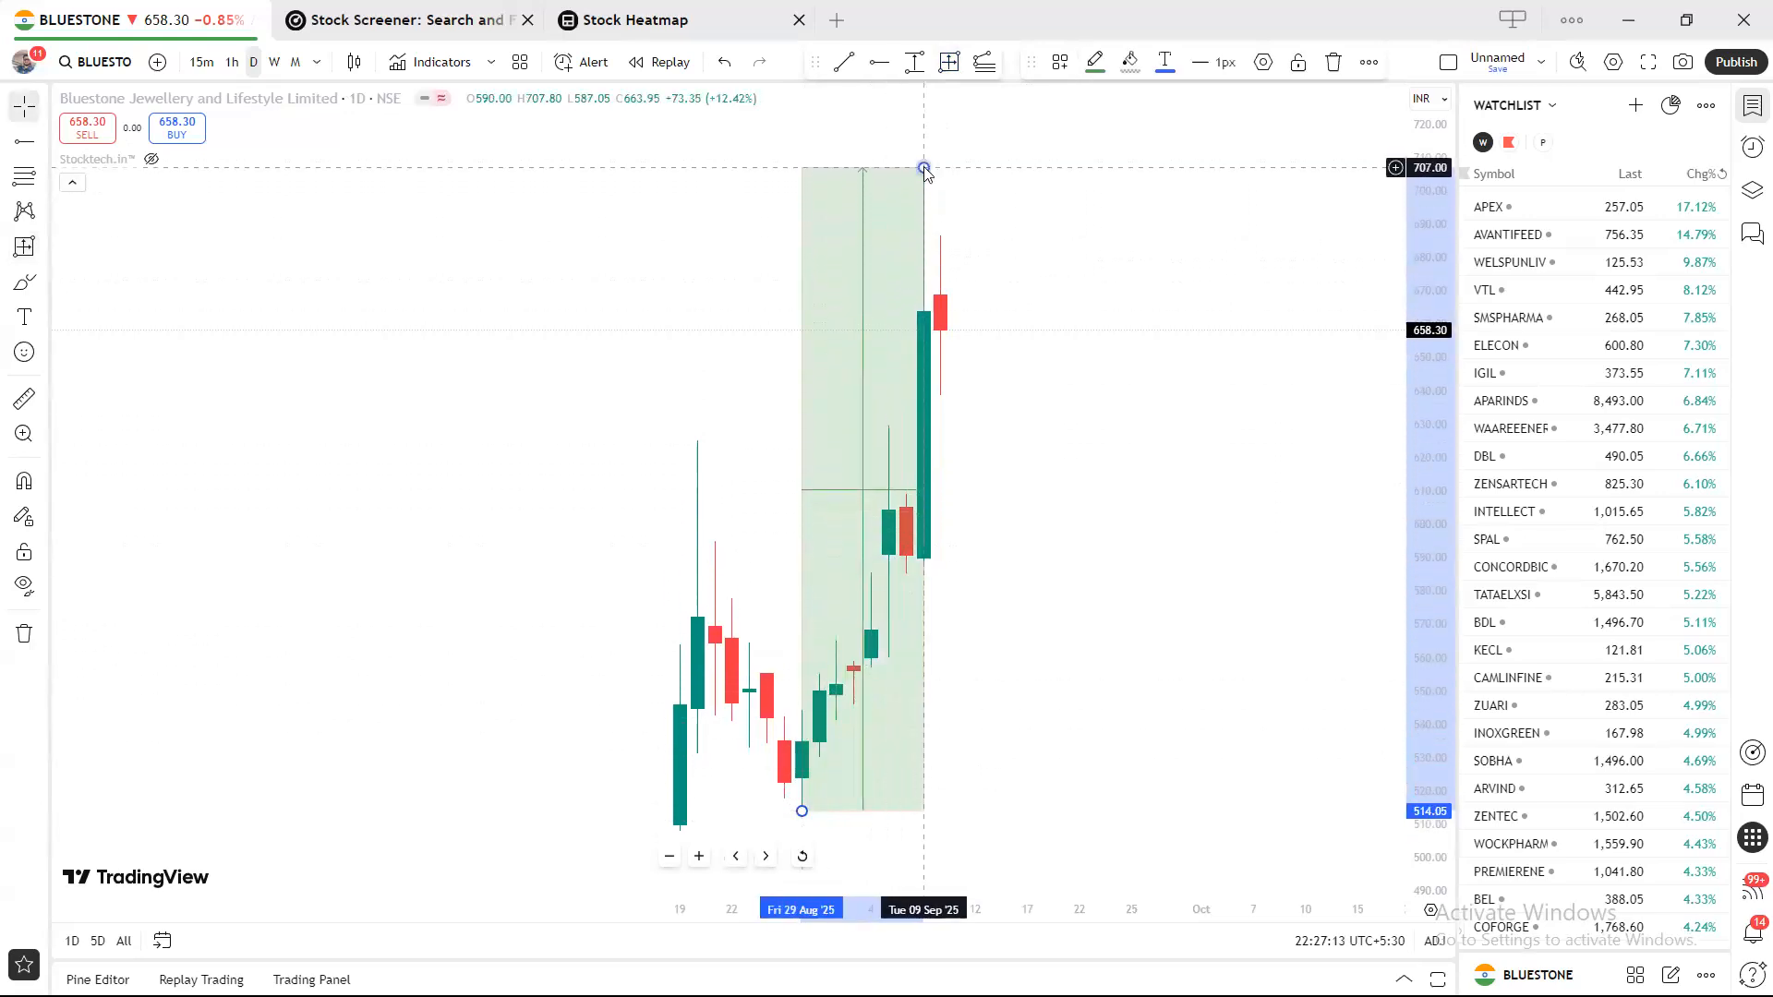
Make the range's lines semi-transparent black and its border black.
{"action": "left_click", "coordinate": [1265, 67]}
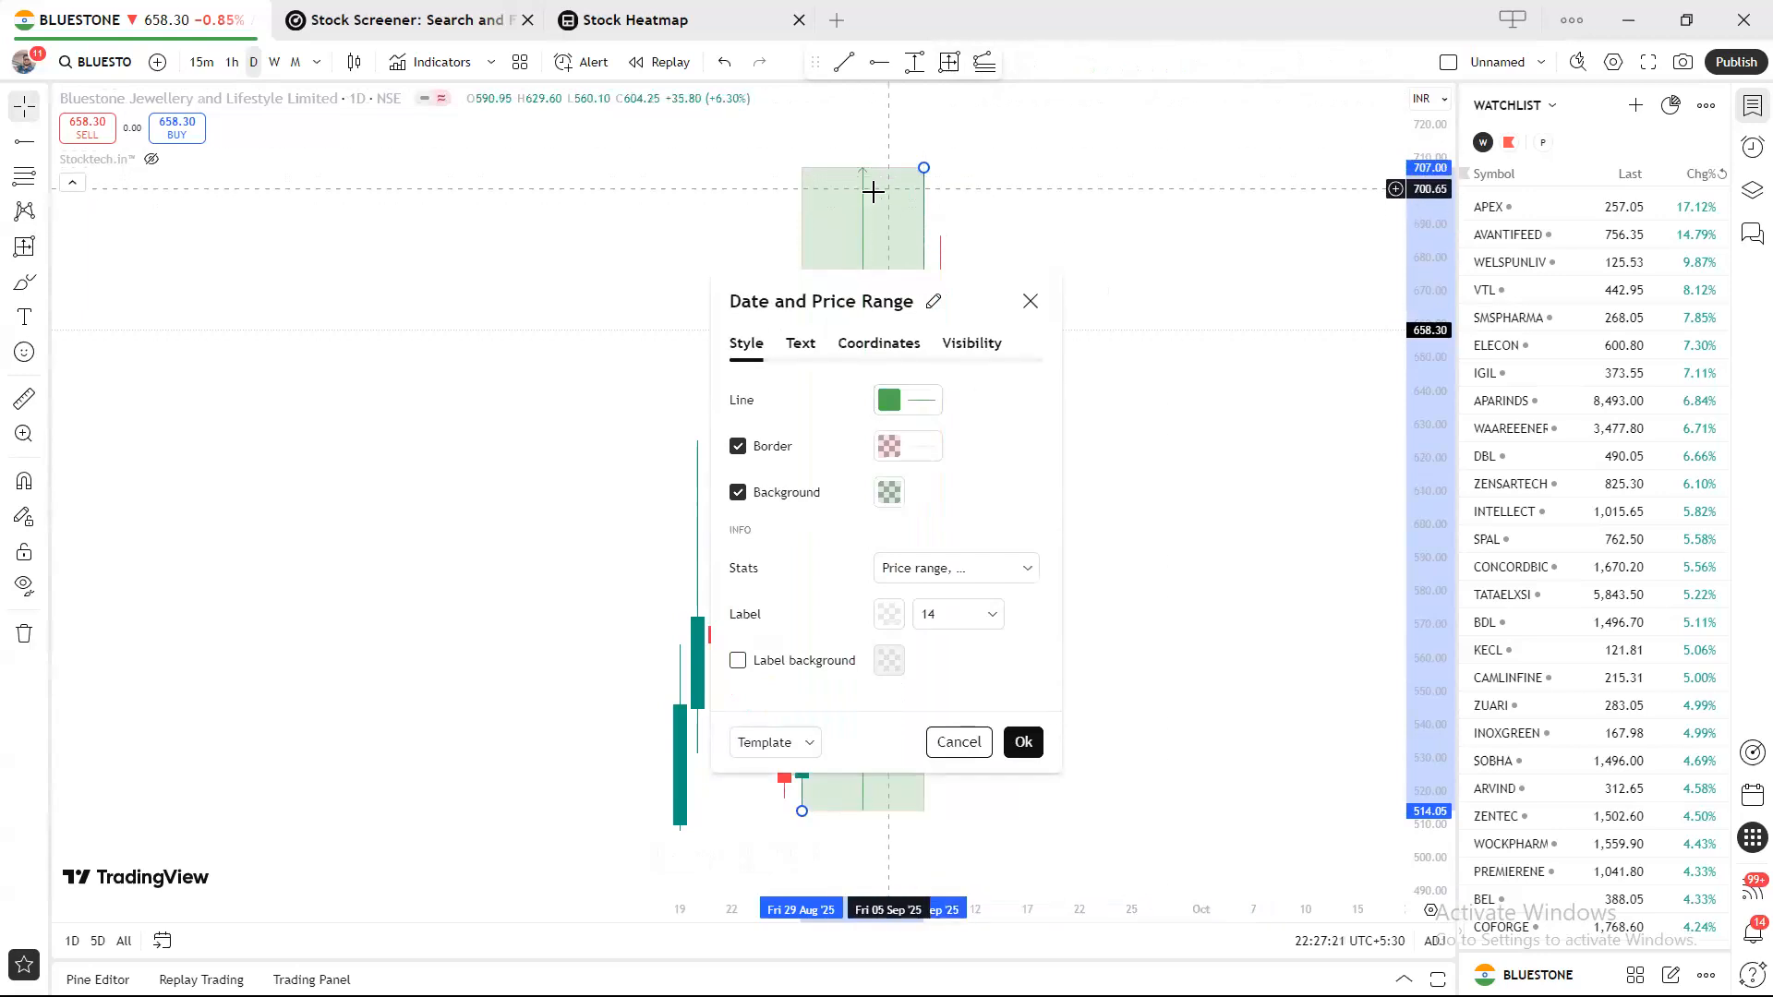
{"action": "left_click", "coordinate": [913, 400]}
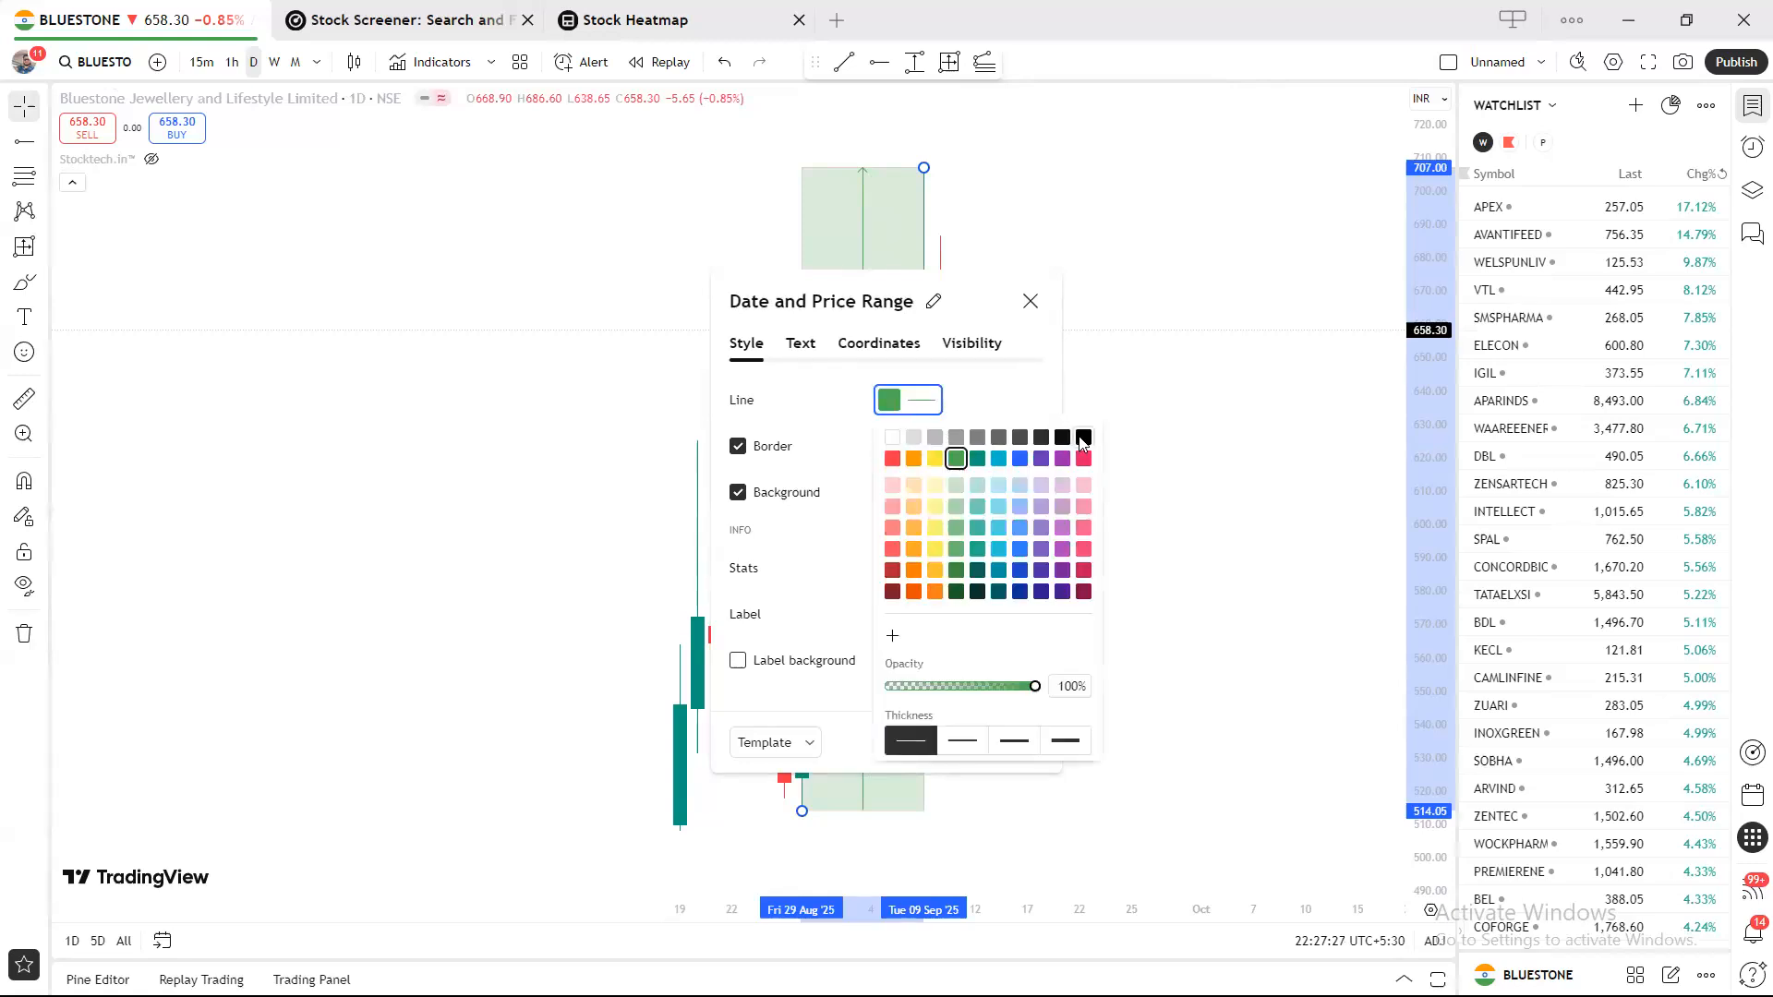
{"action": "left_click", "coordinate": [1083, 439]}
{"action": "left_click_drag", "start_coordinate": [1034, 689], "coordinate": [930, 688]}
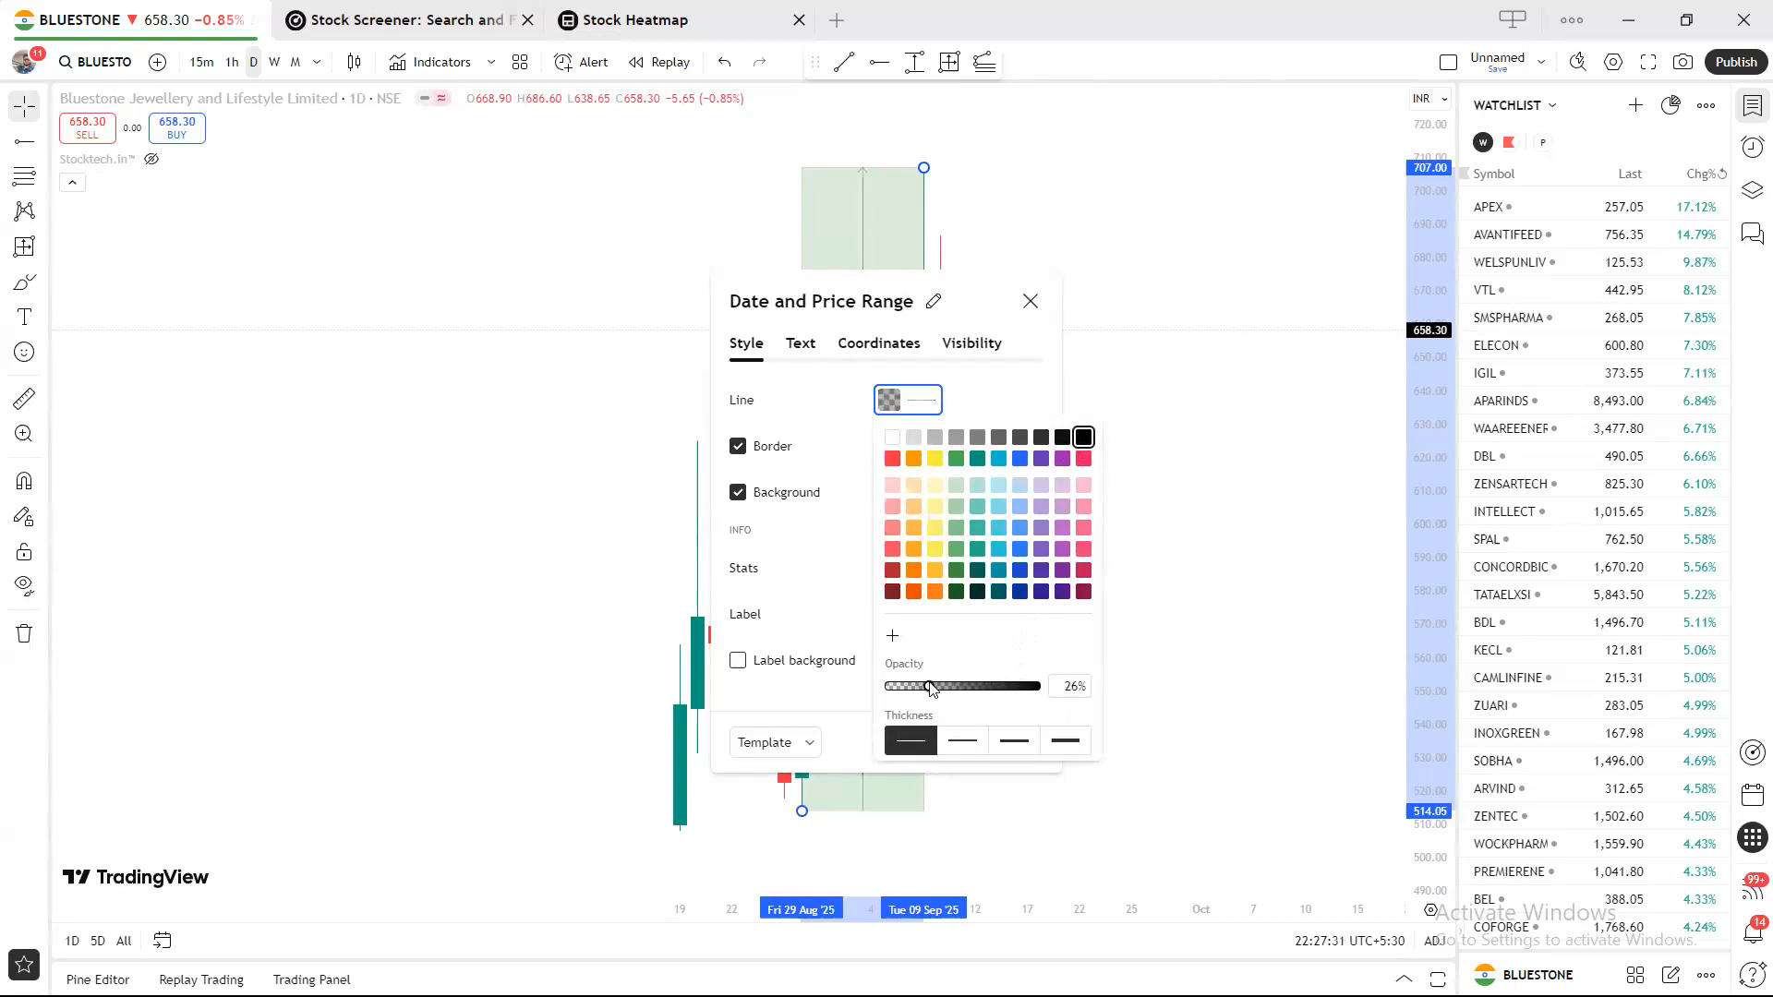
{"action": "left_click", "coordinate": [799, 439]}
{"action": "left_click", "coordinate": [888, 447]}
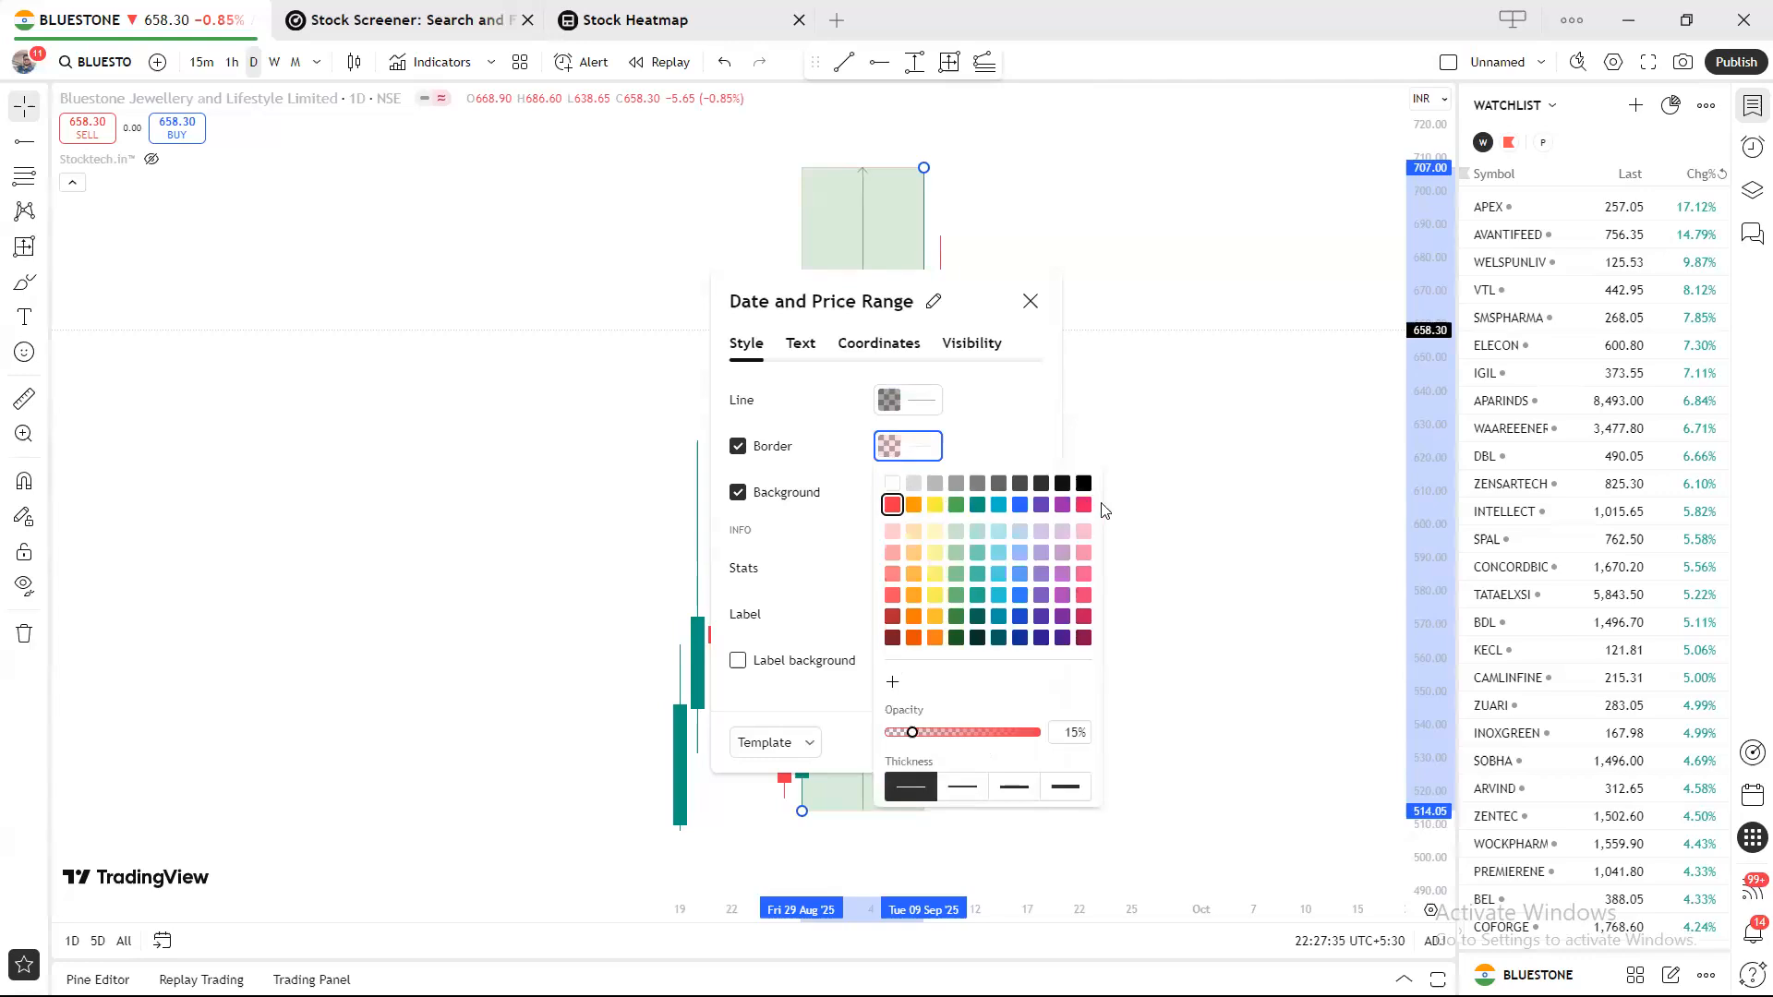
{"action": "left_click", "coordinate": [1083, 483]}
{"action": "left_click", "coordinate": [1030, 421]}
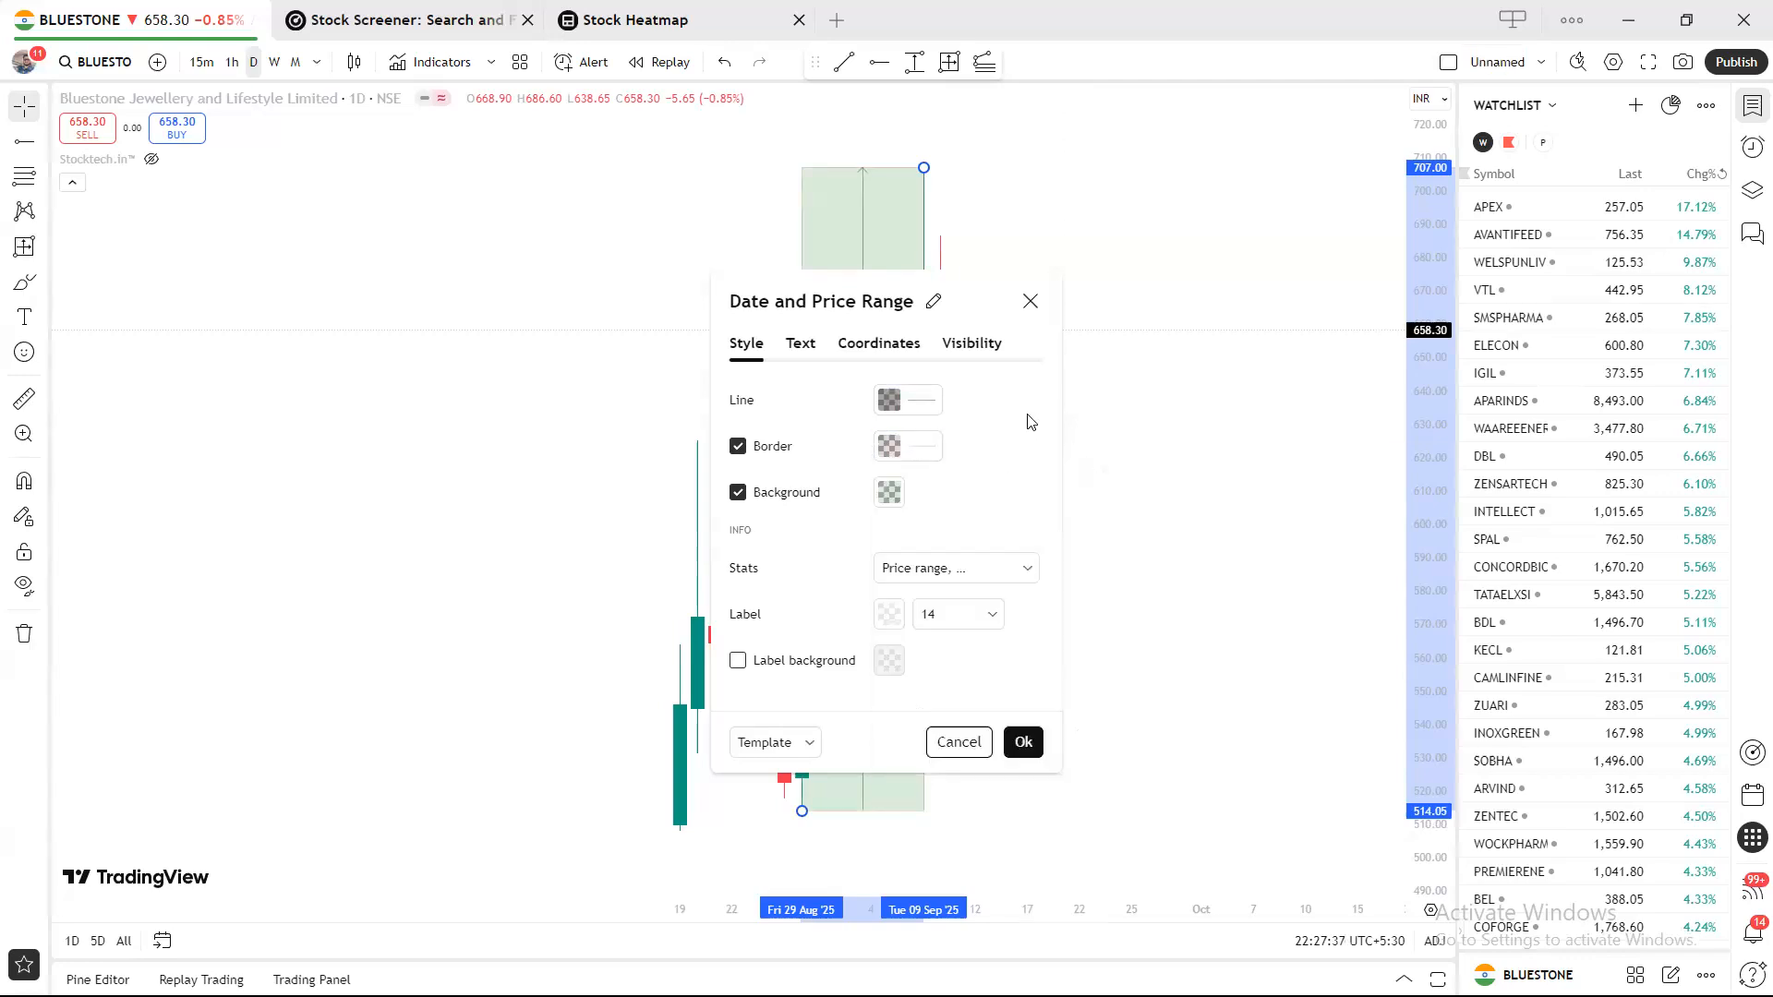
Give the range a faint, low-opacity blue background.
{"action": "left_click", "coordinate": [892, 491]}
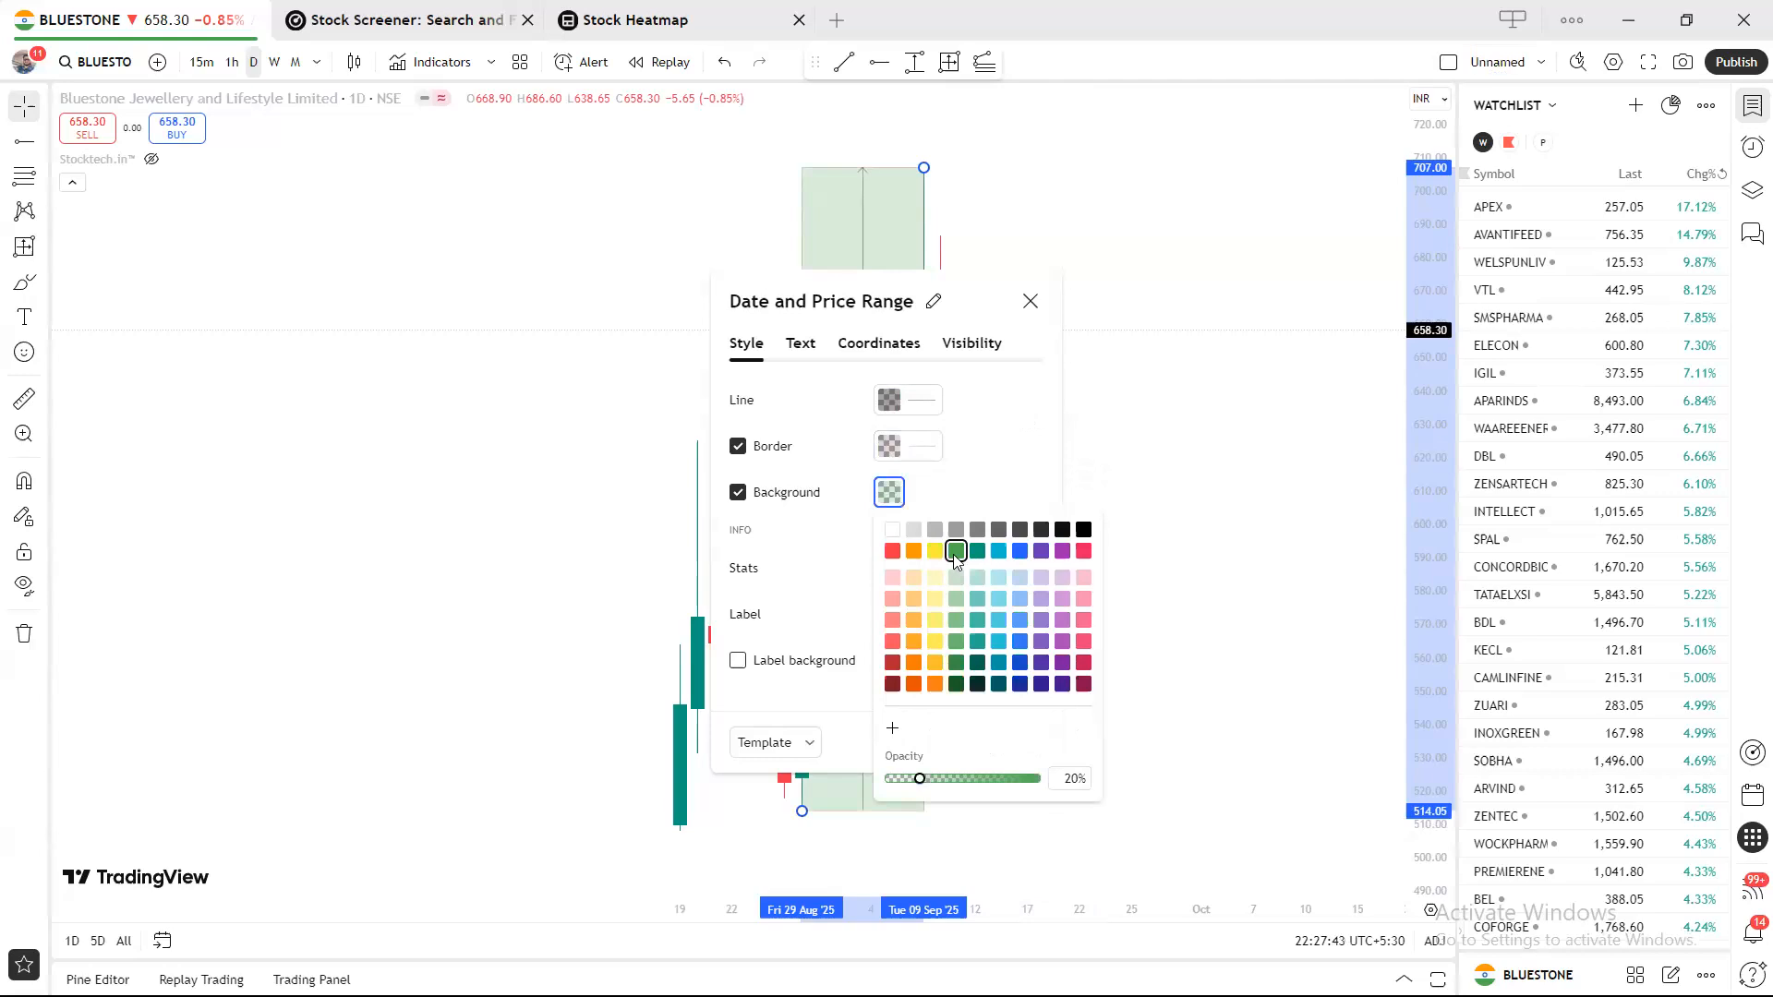
{"action": "left_click", "coordinate": [1019, 550]}
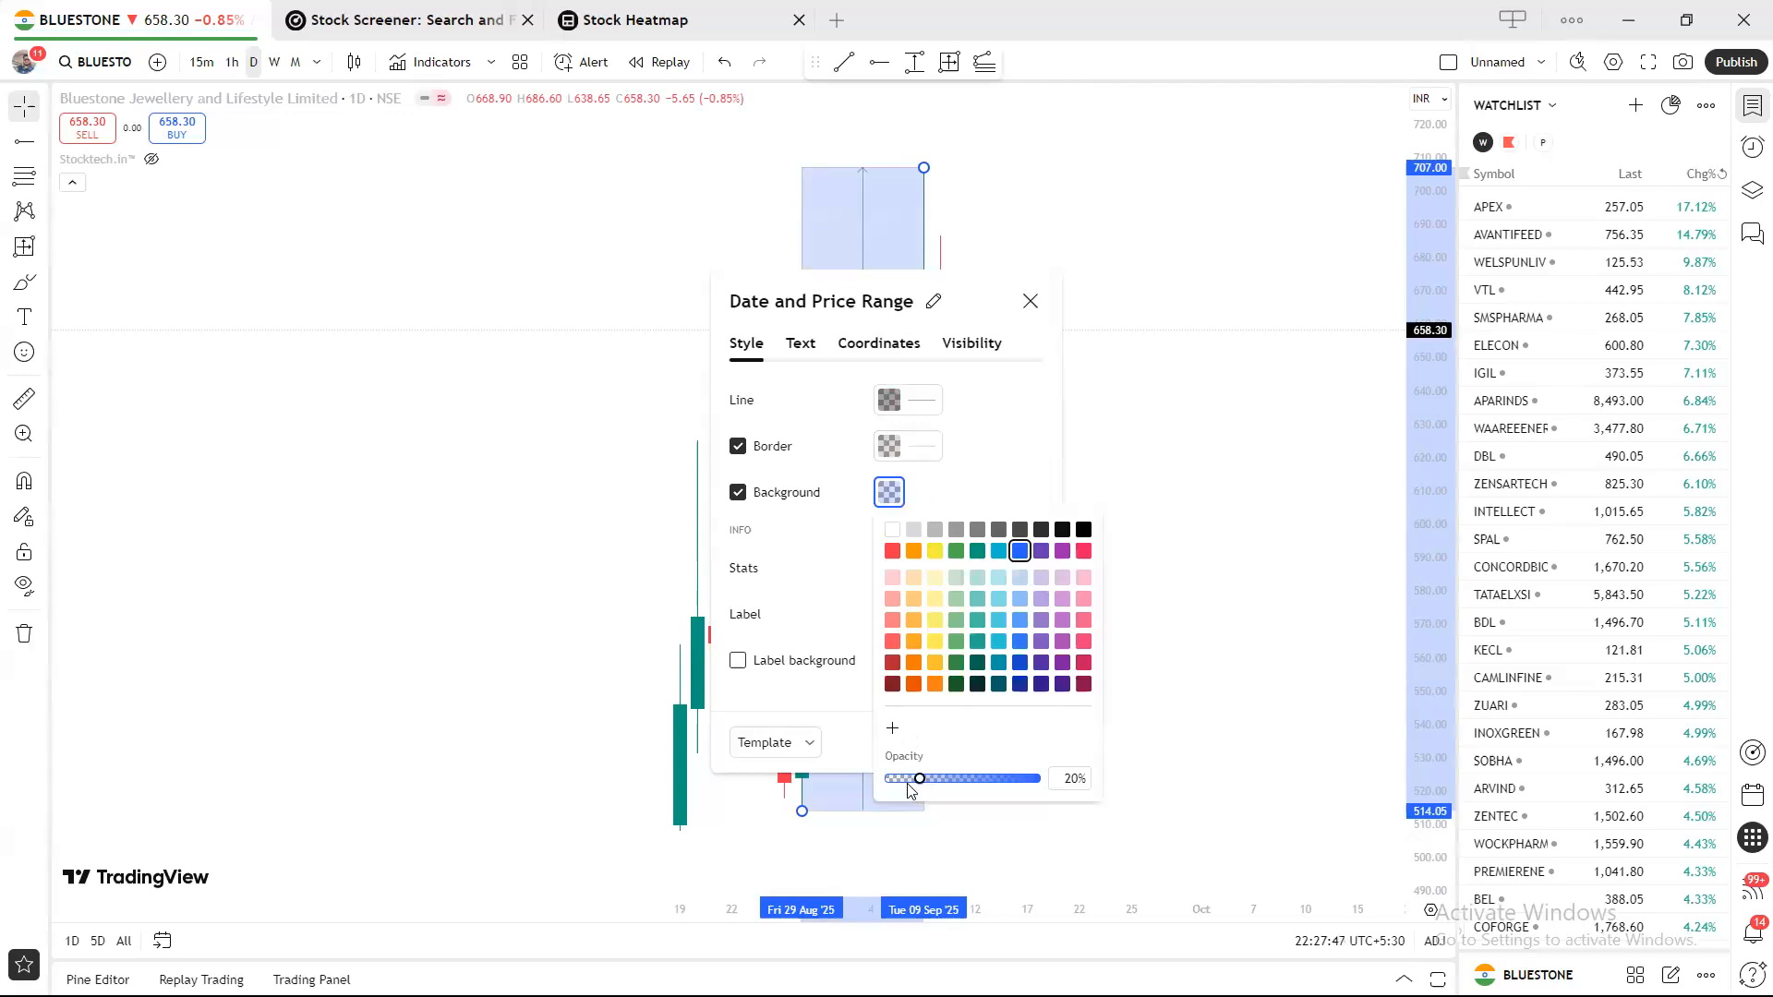
{"action": "left_click_drag", "start_coordinate": [920, 778], "coordinate": [899, 782]}
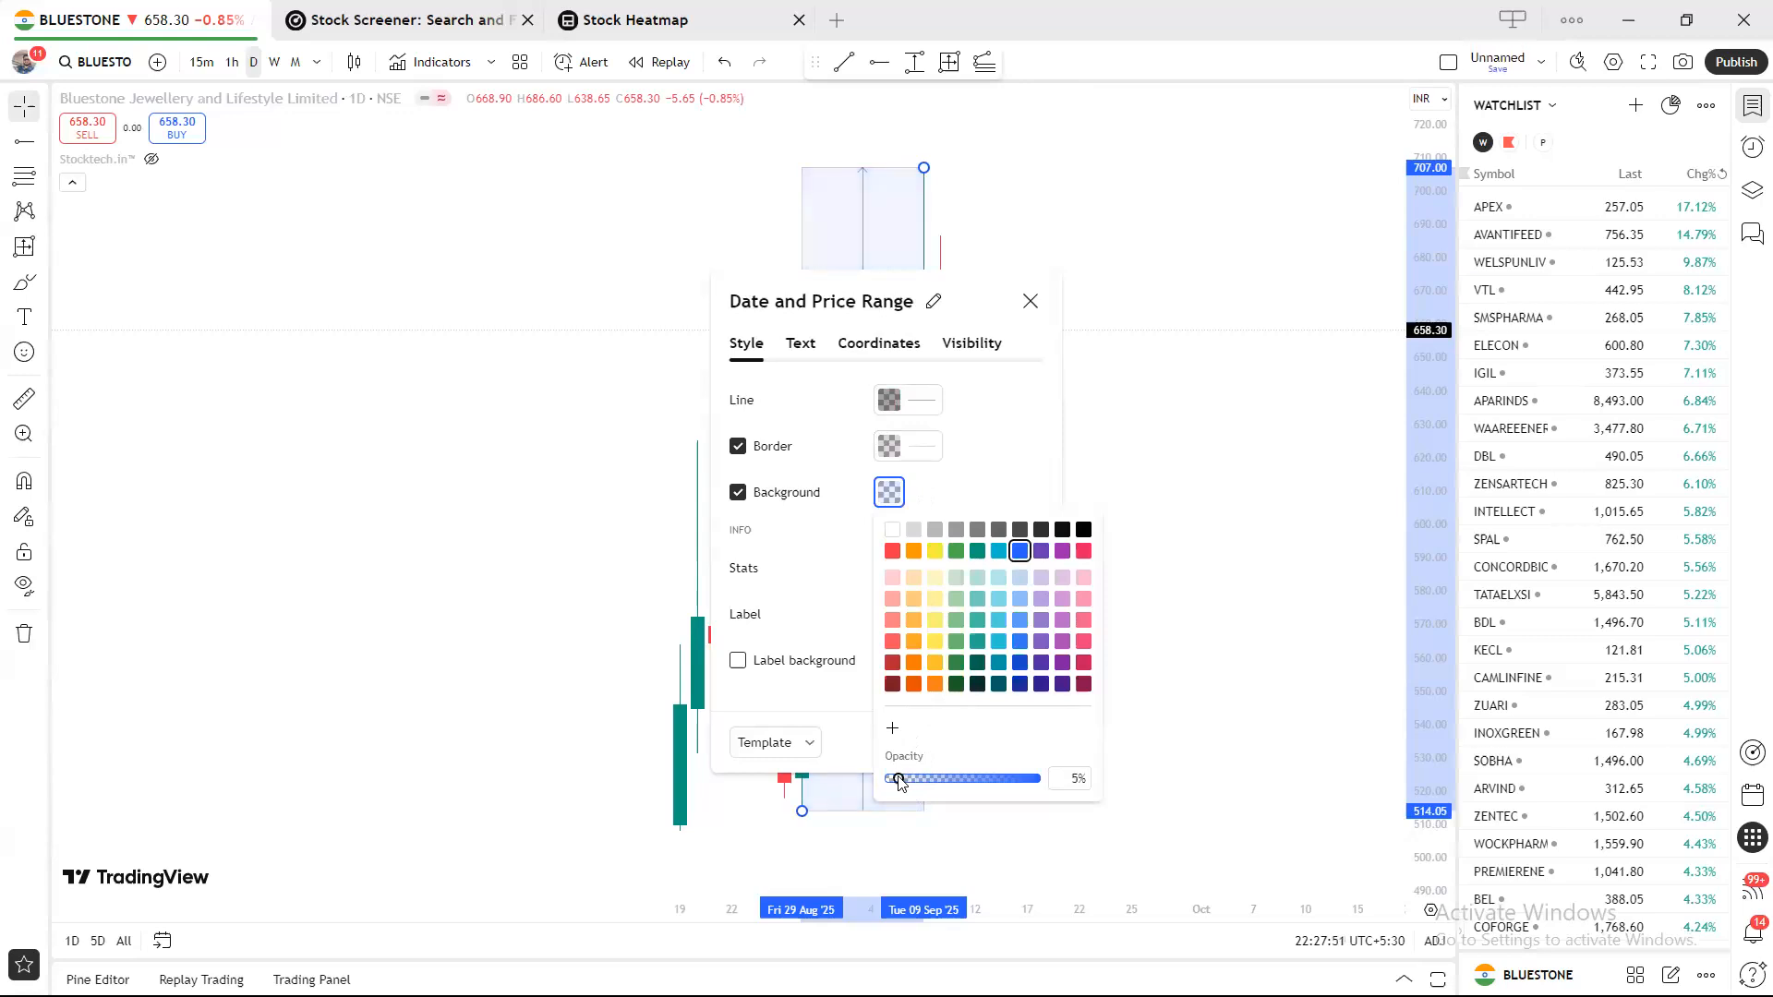
{"action": "left_click", "coordinate": [985, 482]}
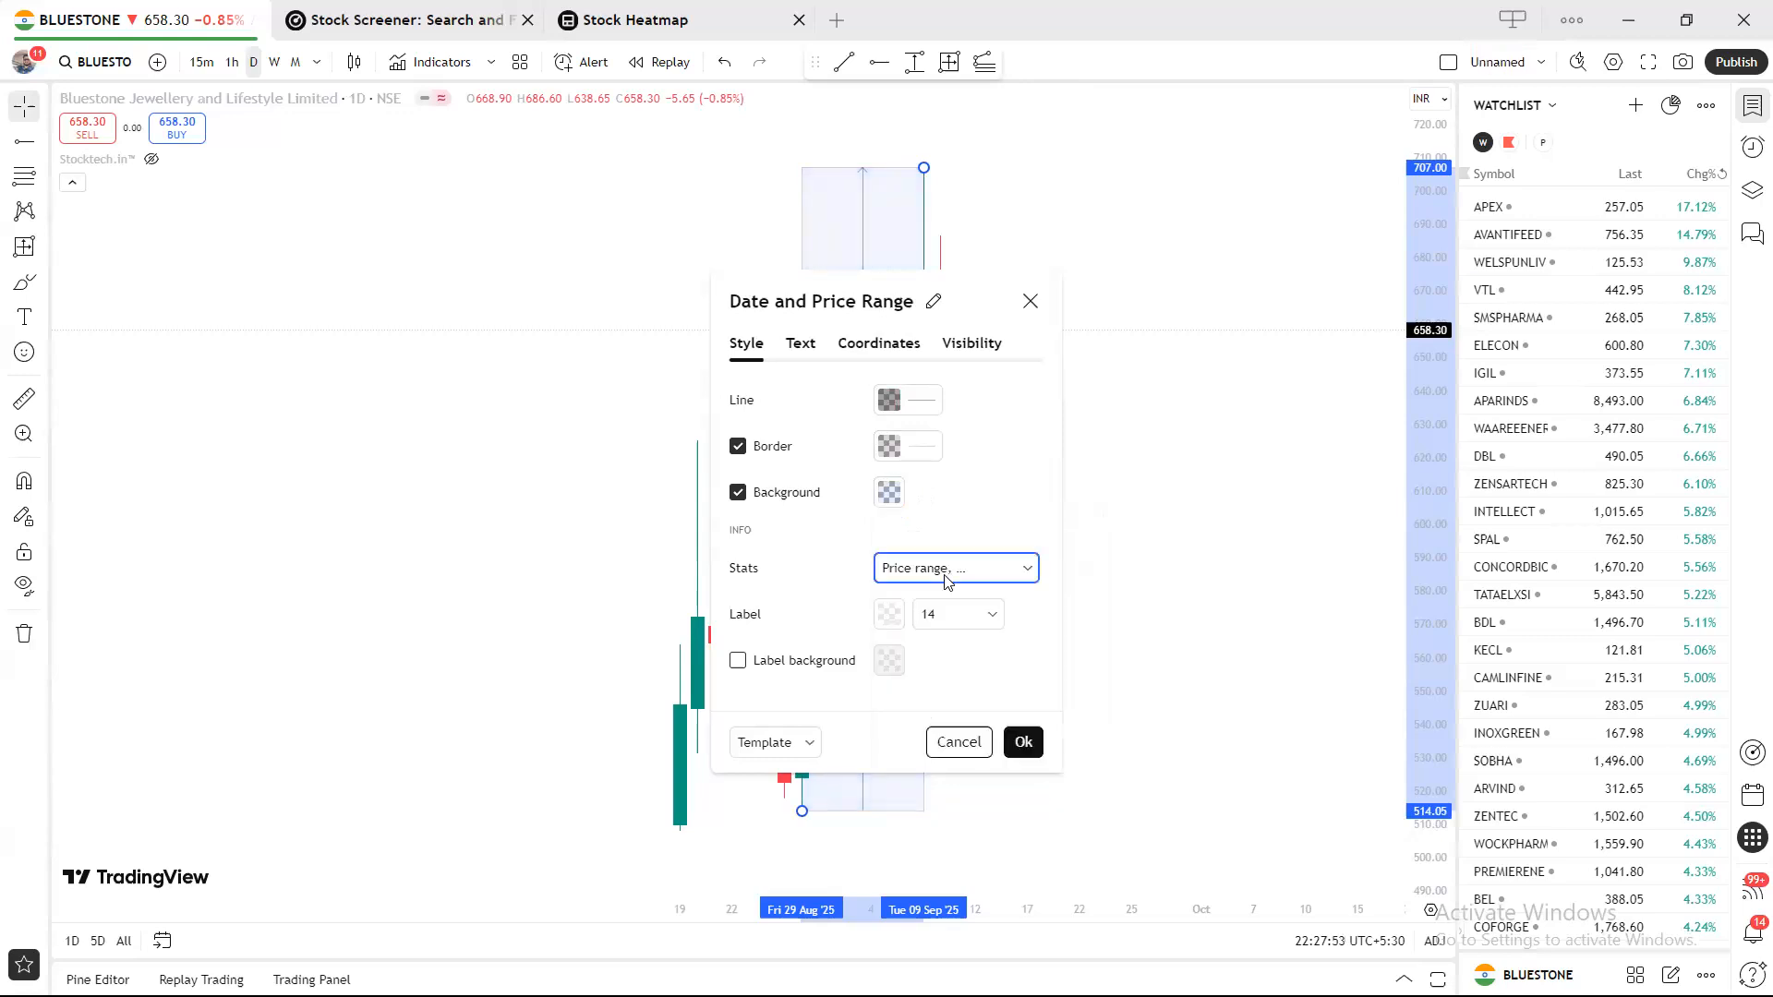
Keep Price range in the stats but stop showing Percent change.
{"action": "left_click", "coordinate": [946, 576]}
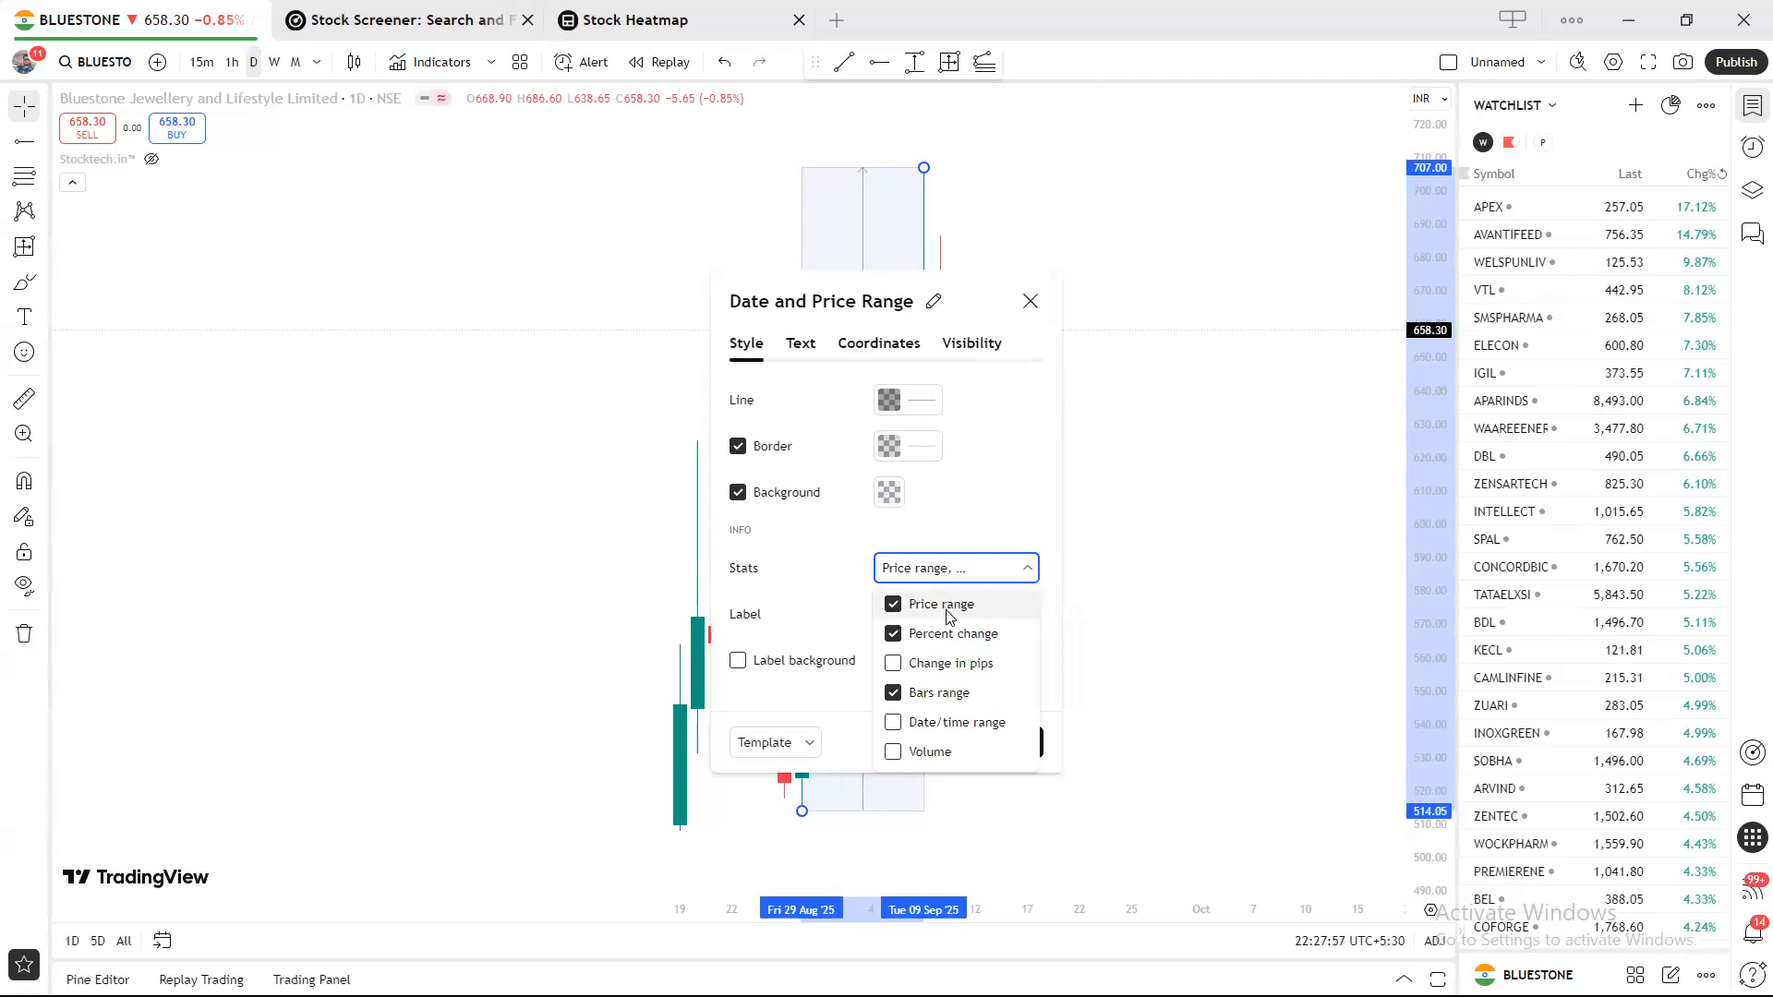
{"action": "left_click", "coordinate": [949, 614]}
{"action": "left_click", "coordinate": [949, 614]}
{"action": "left_click", "coordinate": [957, 637]}
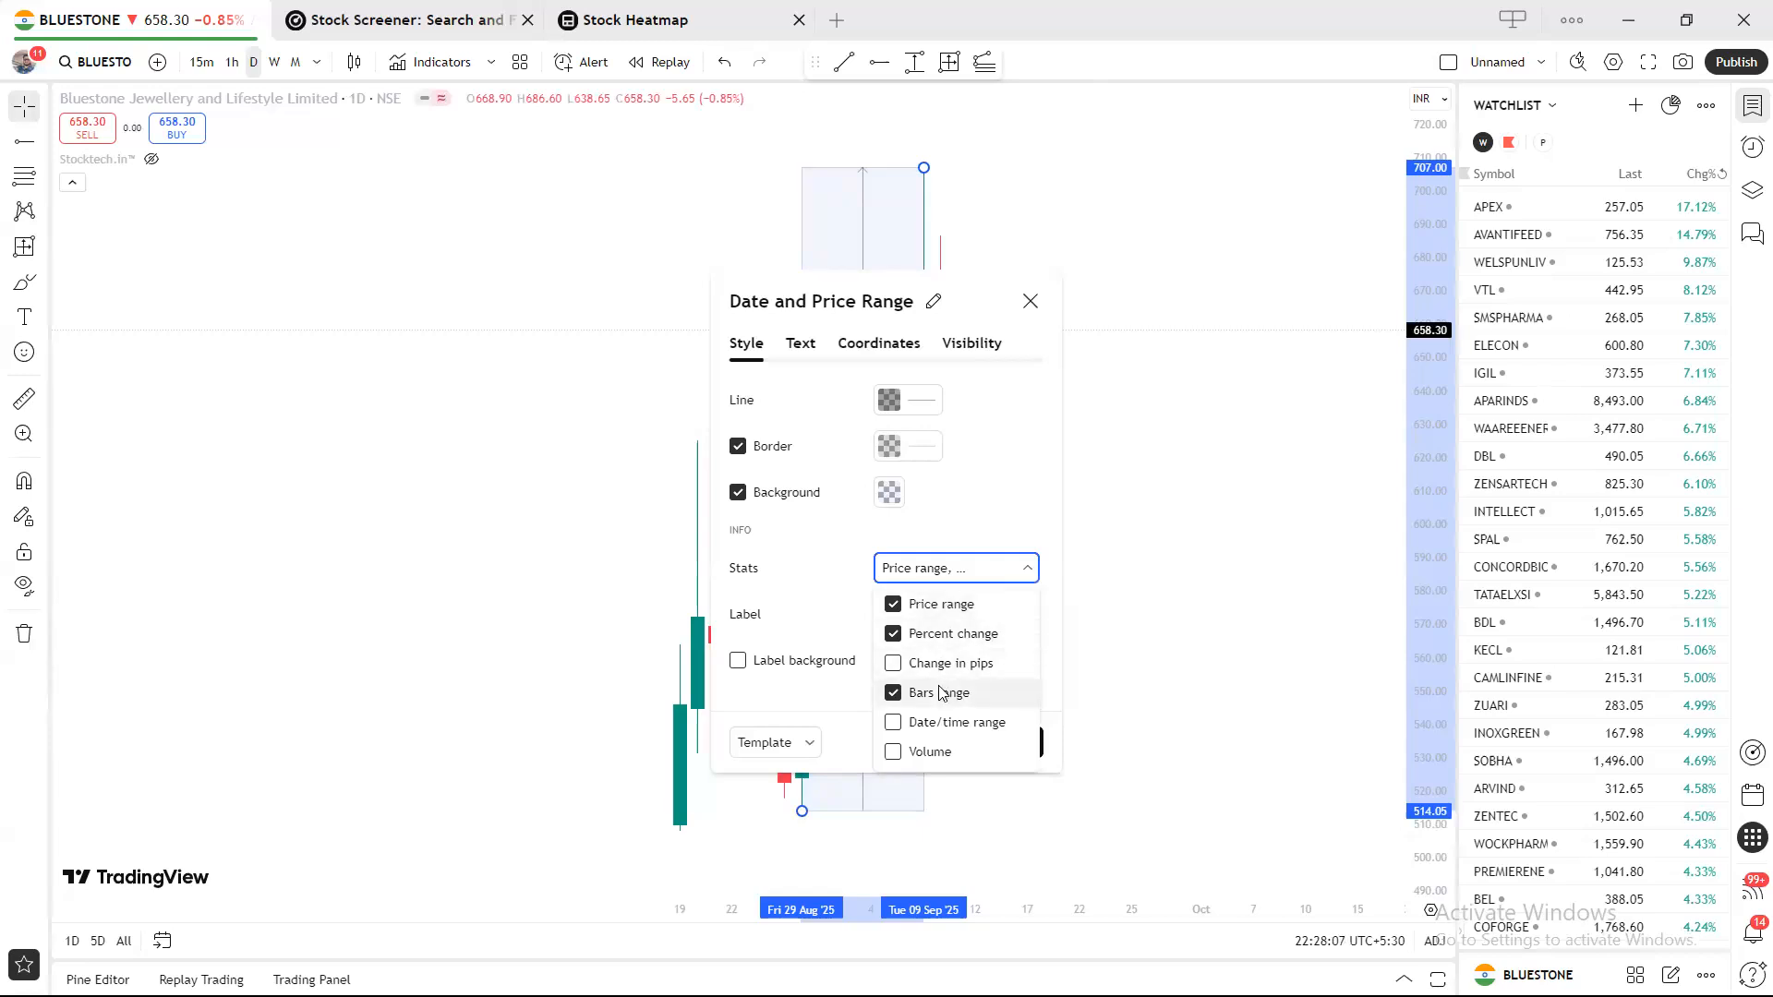
{"action": "left_click", "coordinate": [848, 564]}
Make the label text black and apply the settings.
{"action": "left_click", "coordinate": [896, 620]}
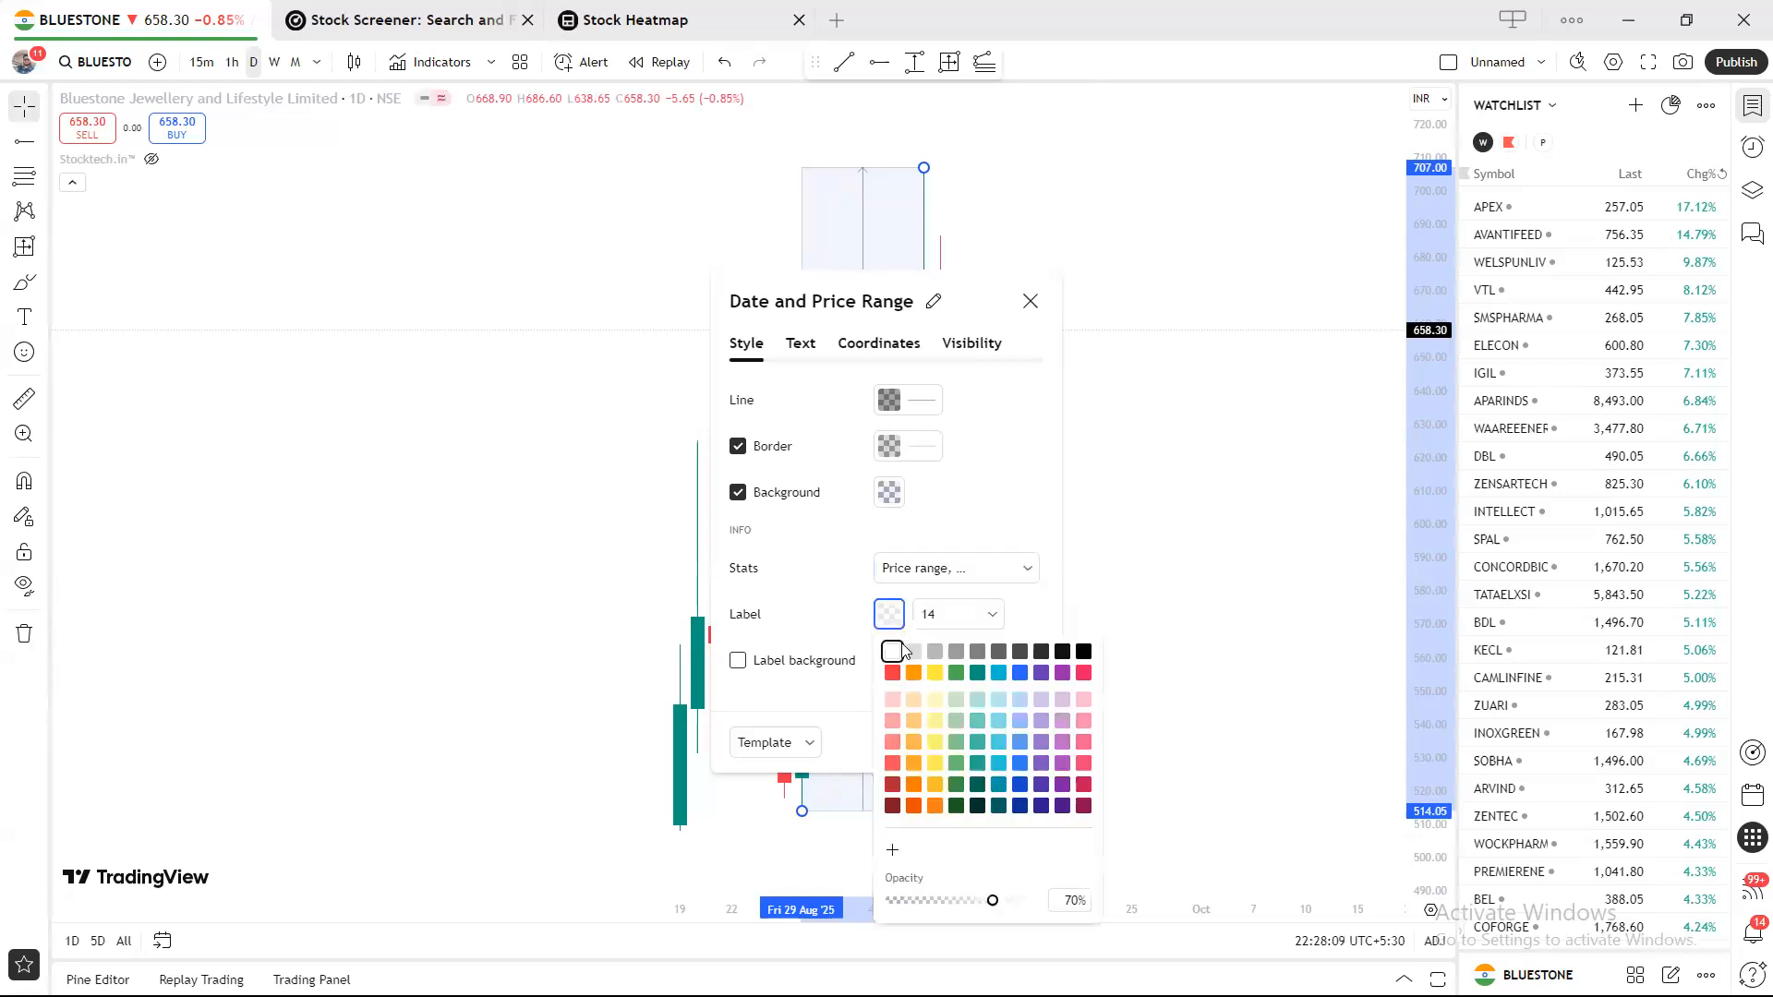
{"action": "left_click", "coordinate": [1088, 653]}
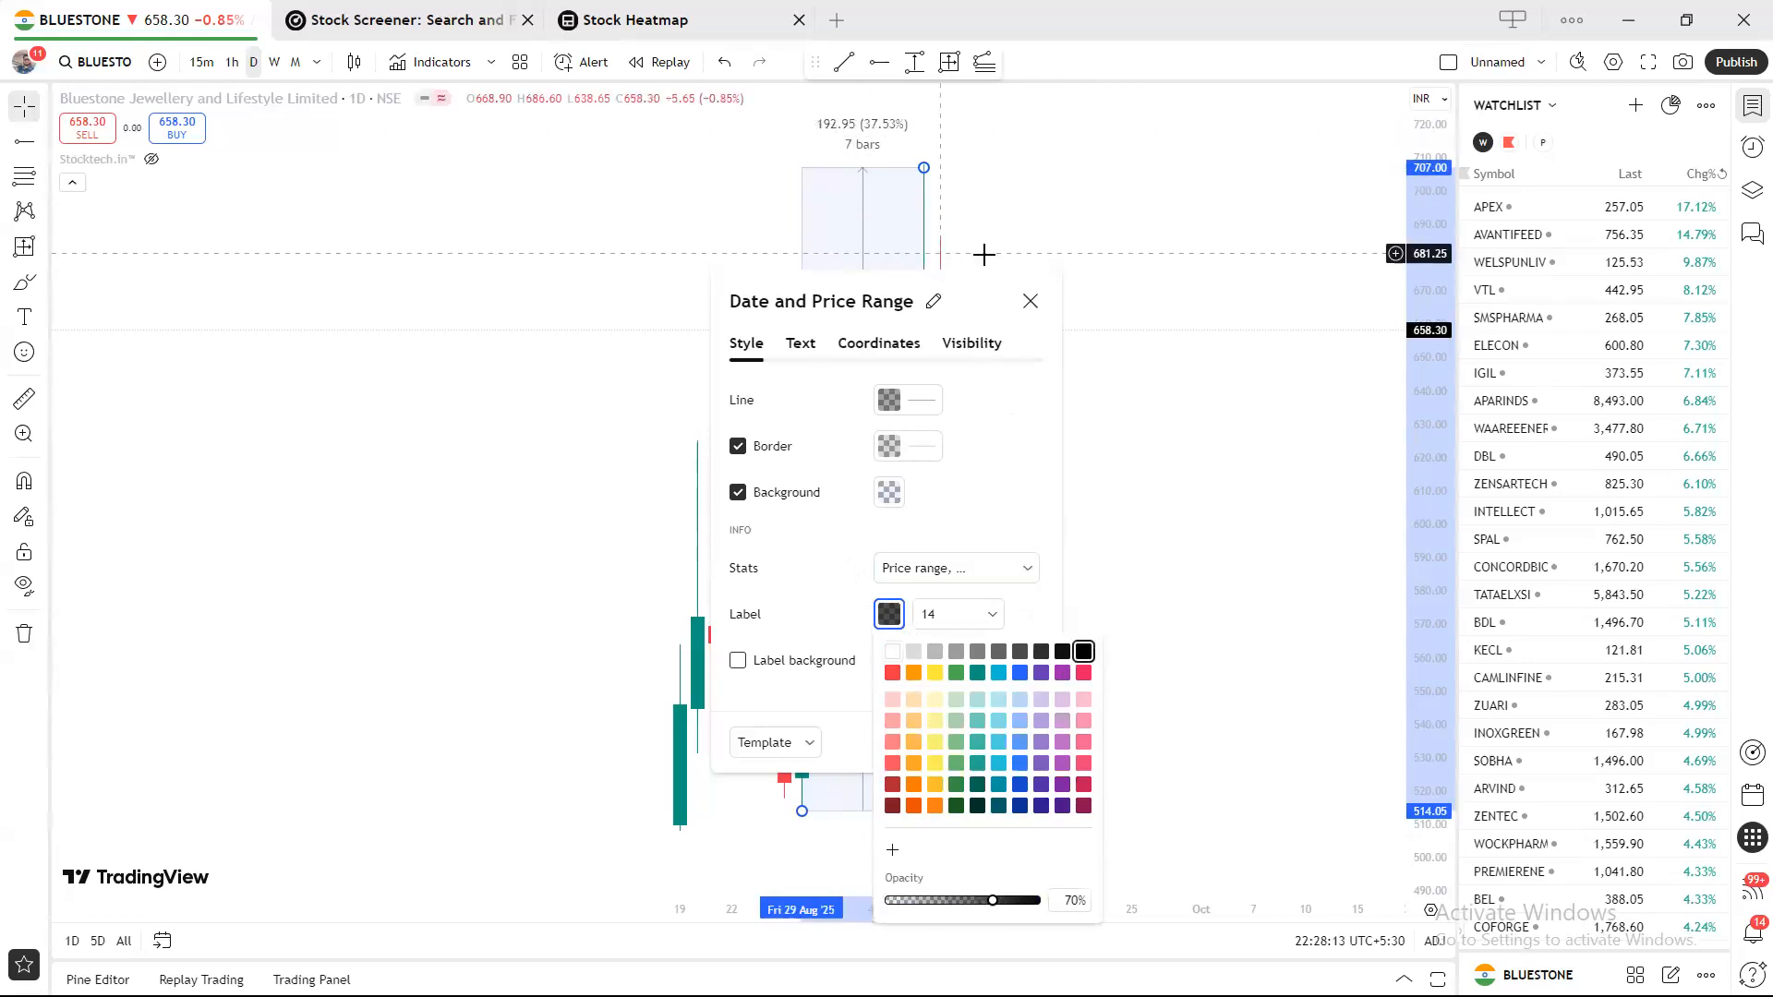
{"action": "left_click", "coordinate": [1031, 302]}
{"action": "left_click", "coordinate": [1030, 302]}
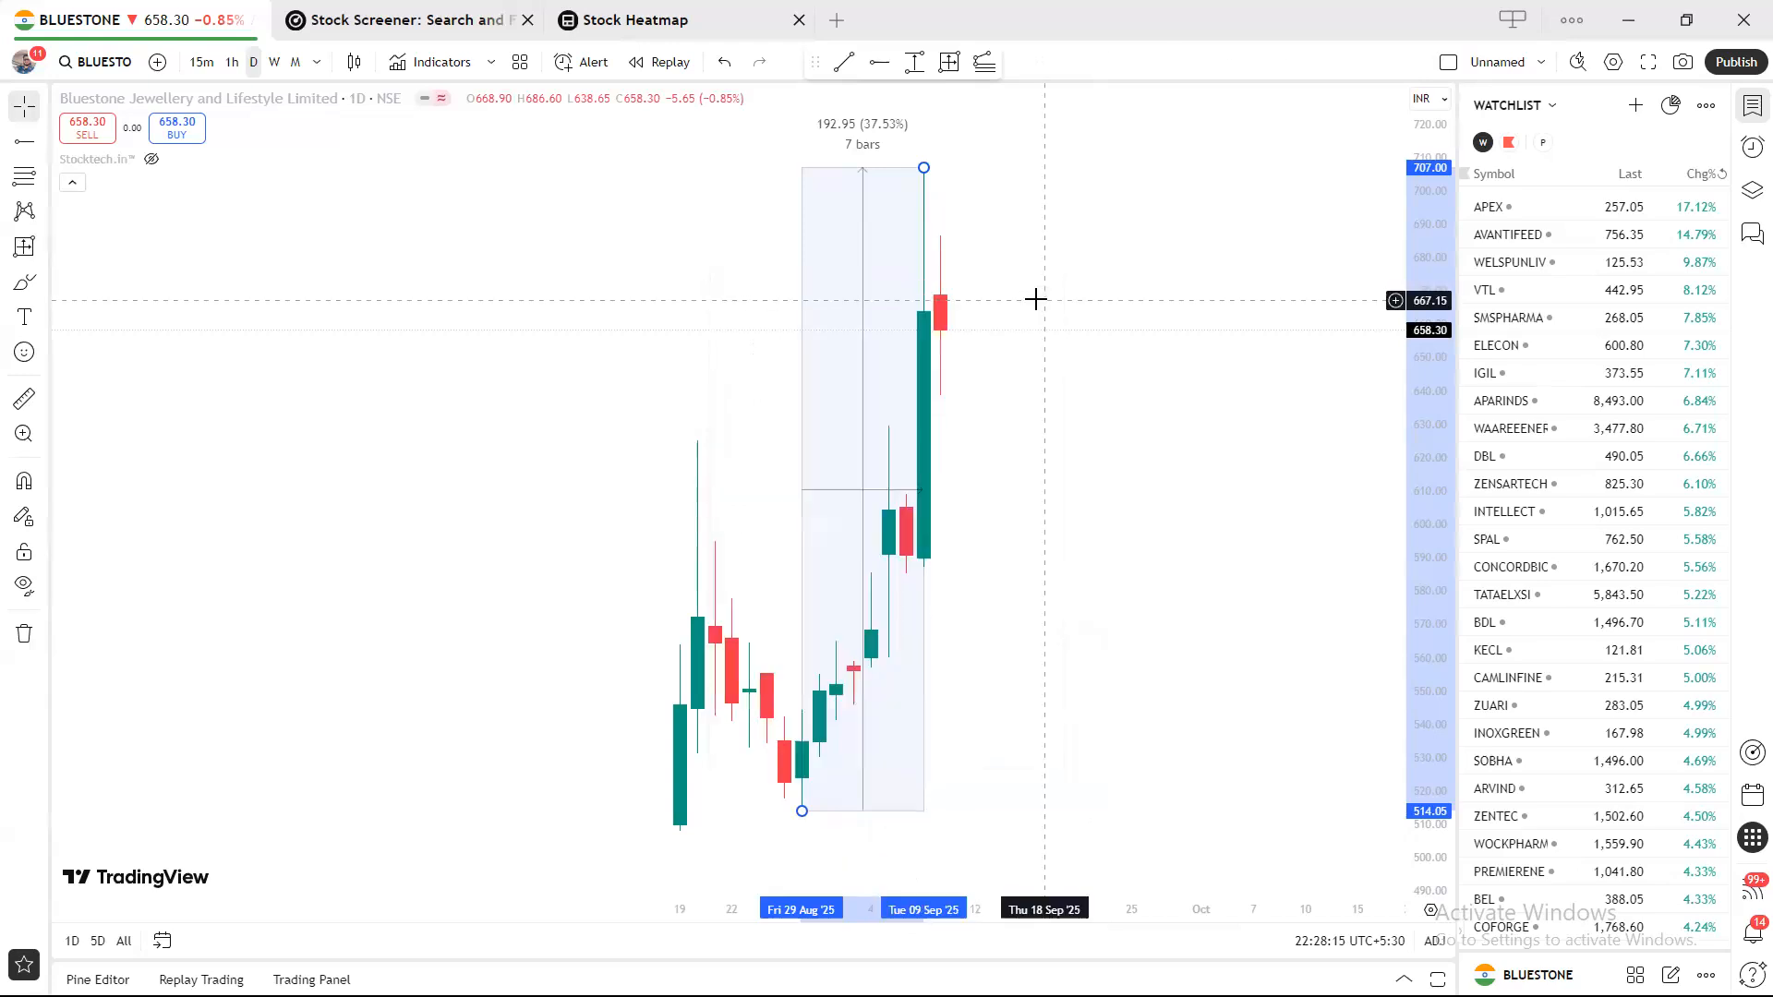
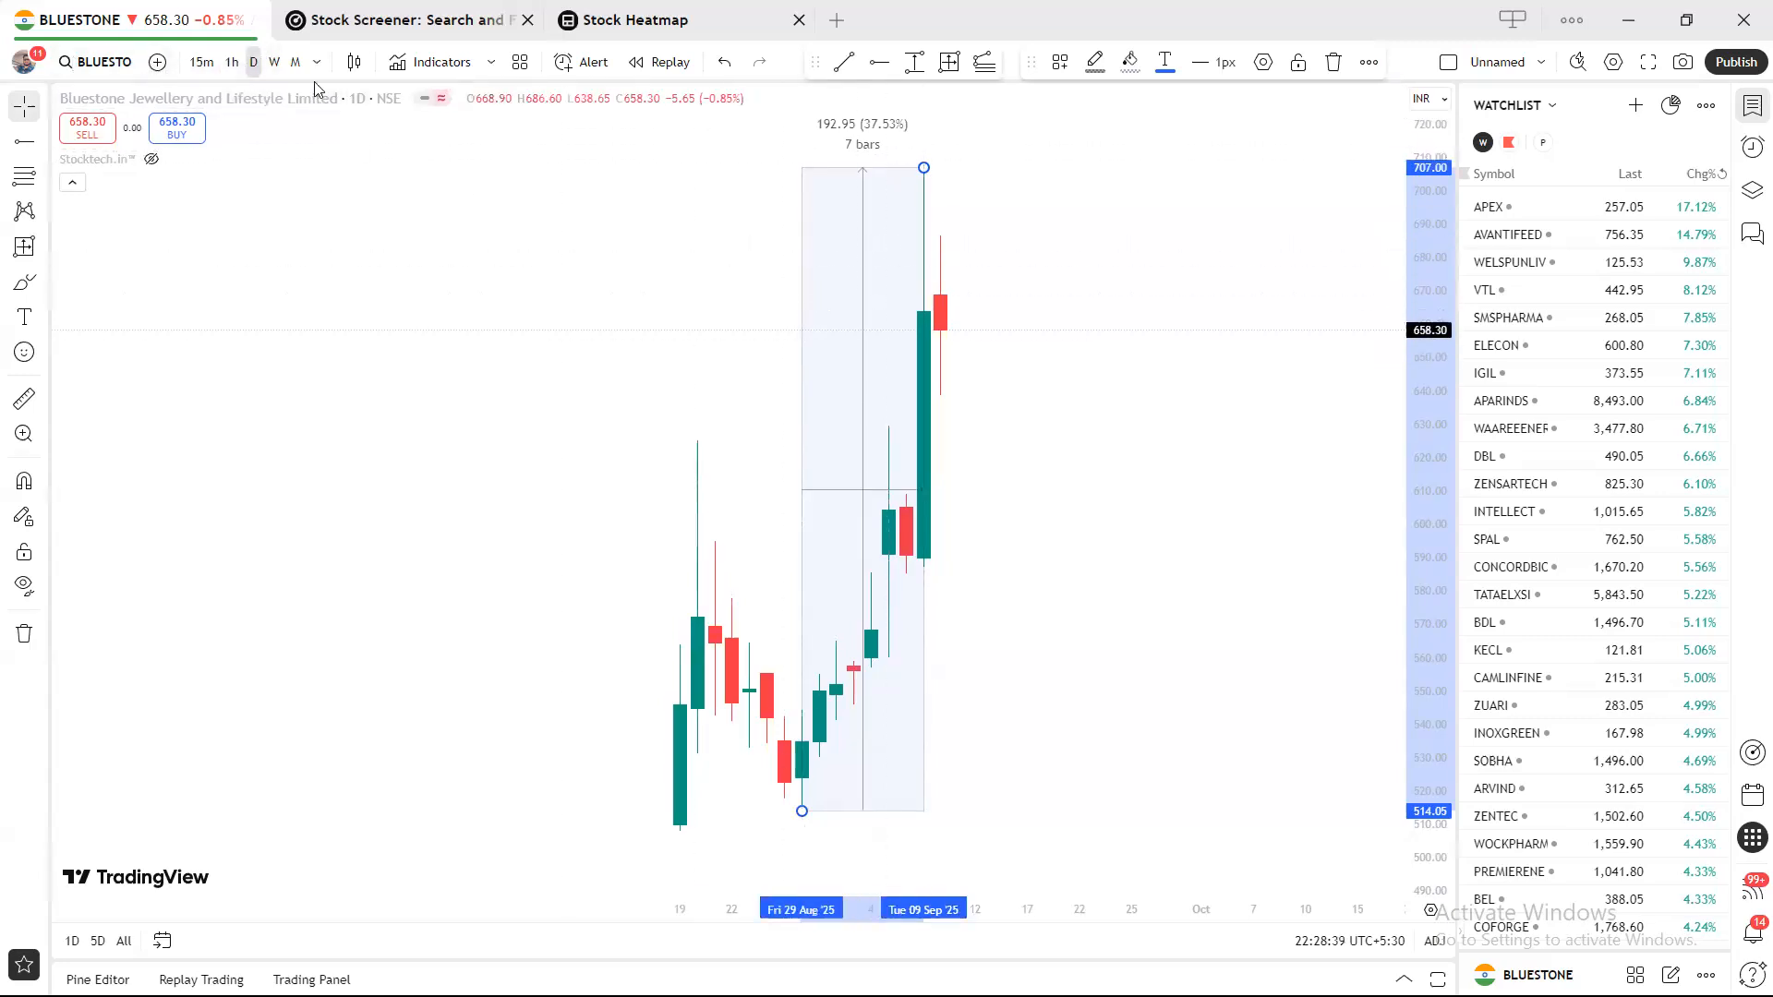
Flip the interval to monthly and back to daily, then delete the 192.95 (37.53%) price-range measurement.
{"action": "left_click", "coordinate": [296, 63]}
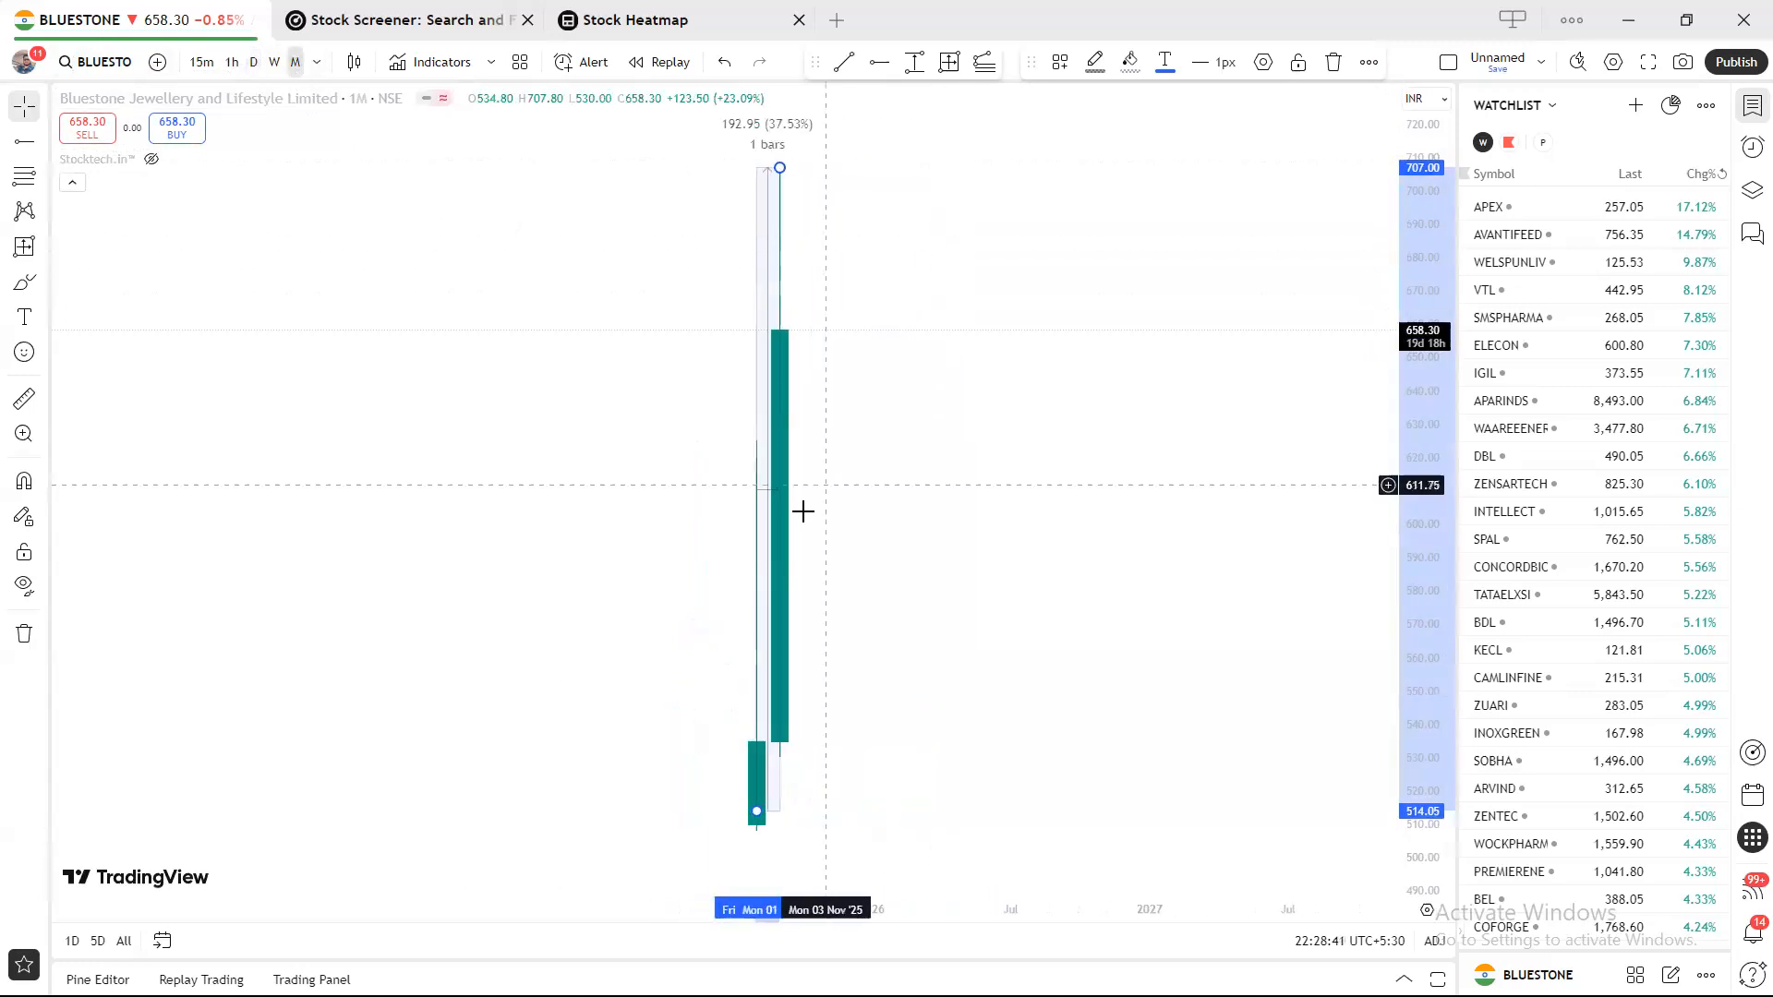
{"action": "left_click", "coordinate": [254, 62]}
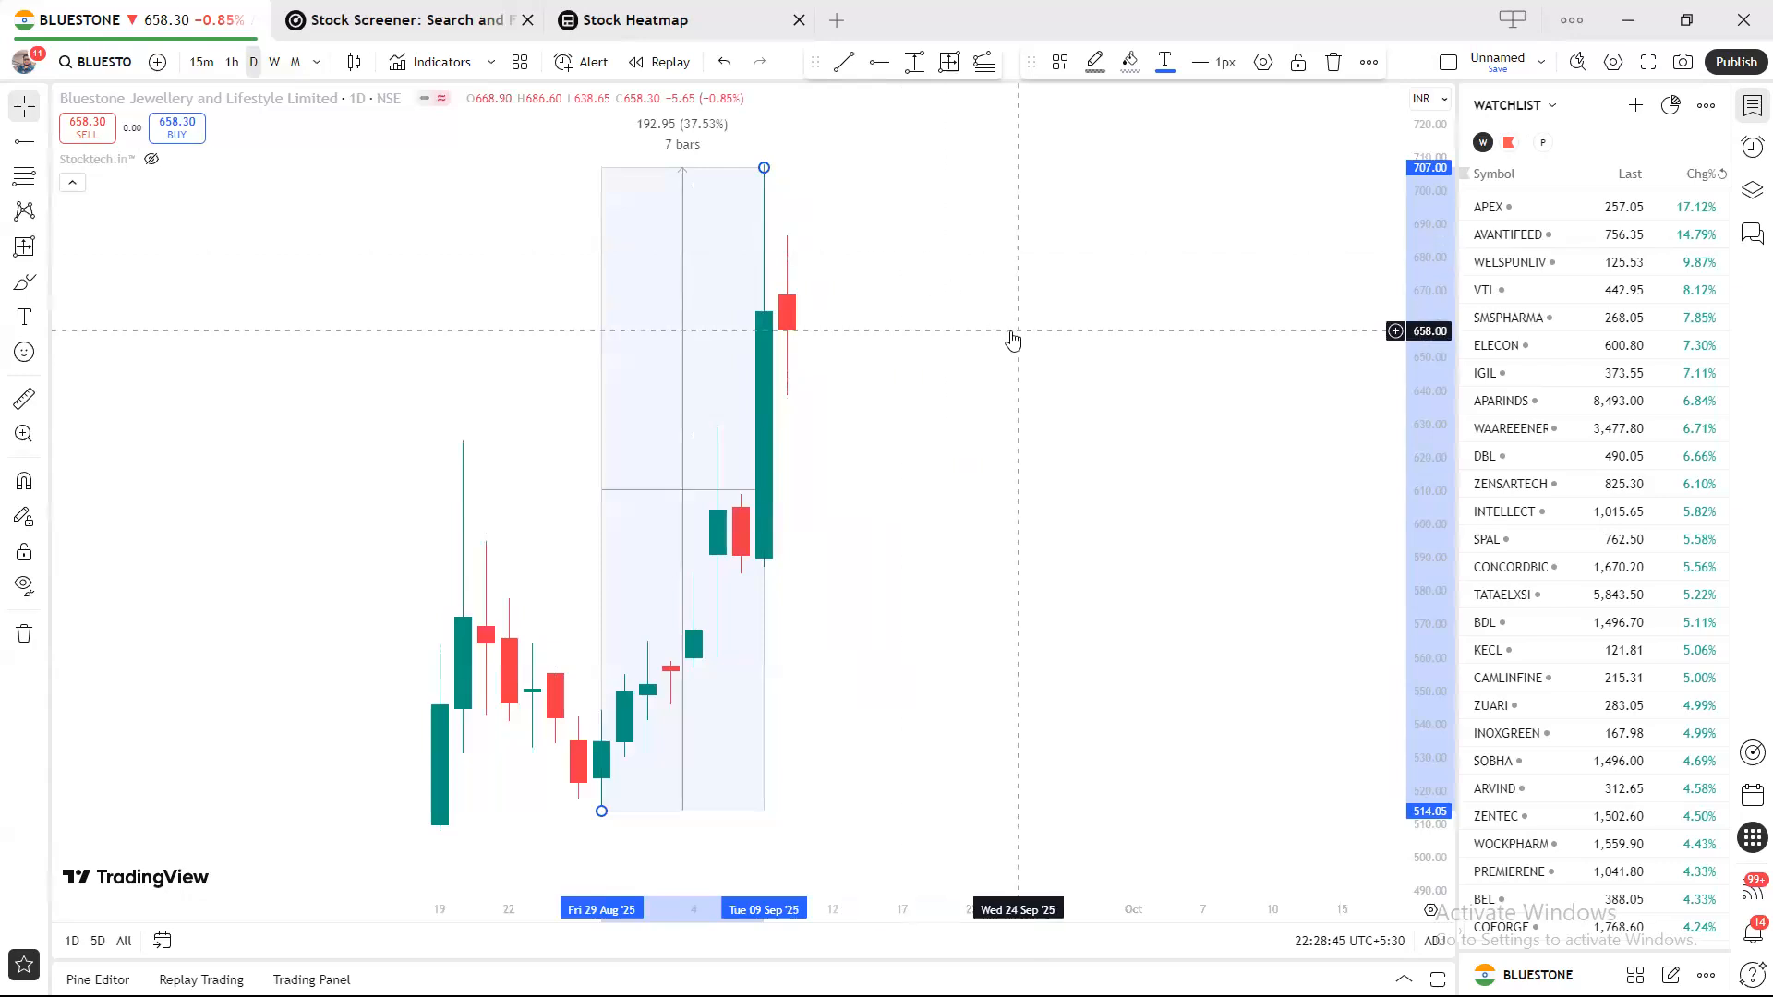
{"action": "left_click", "coordinate": [950, 155]}
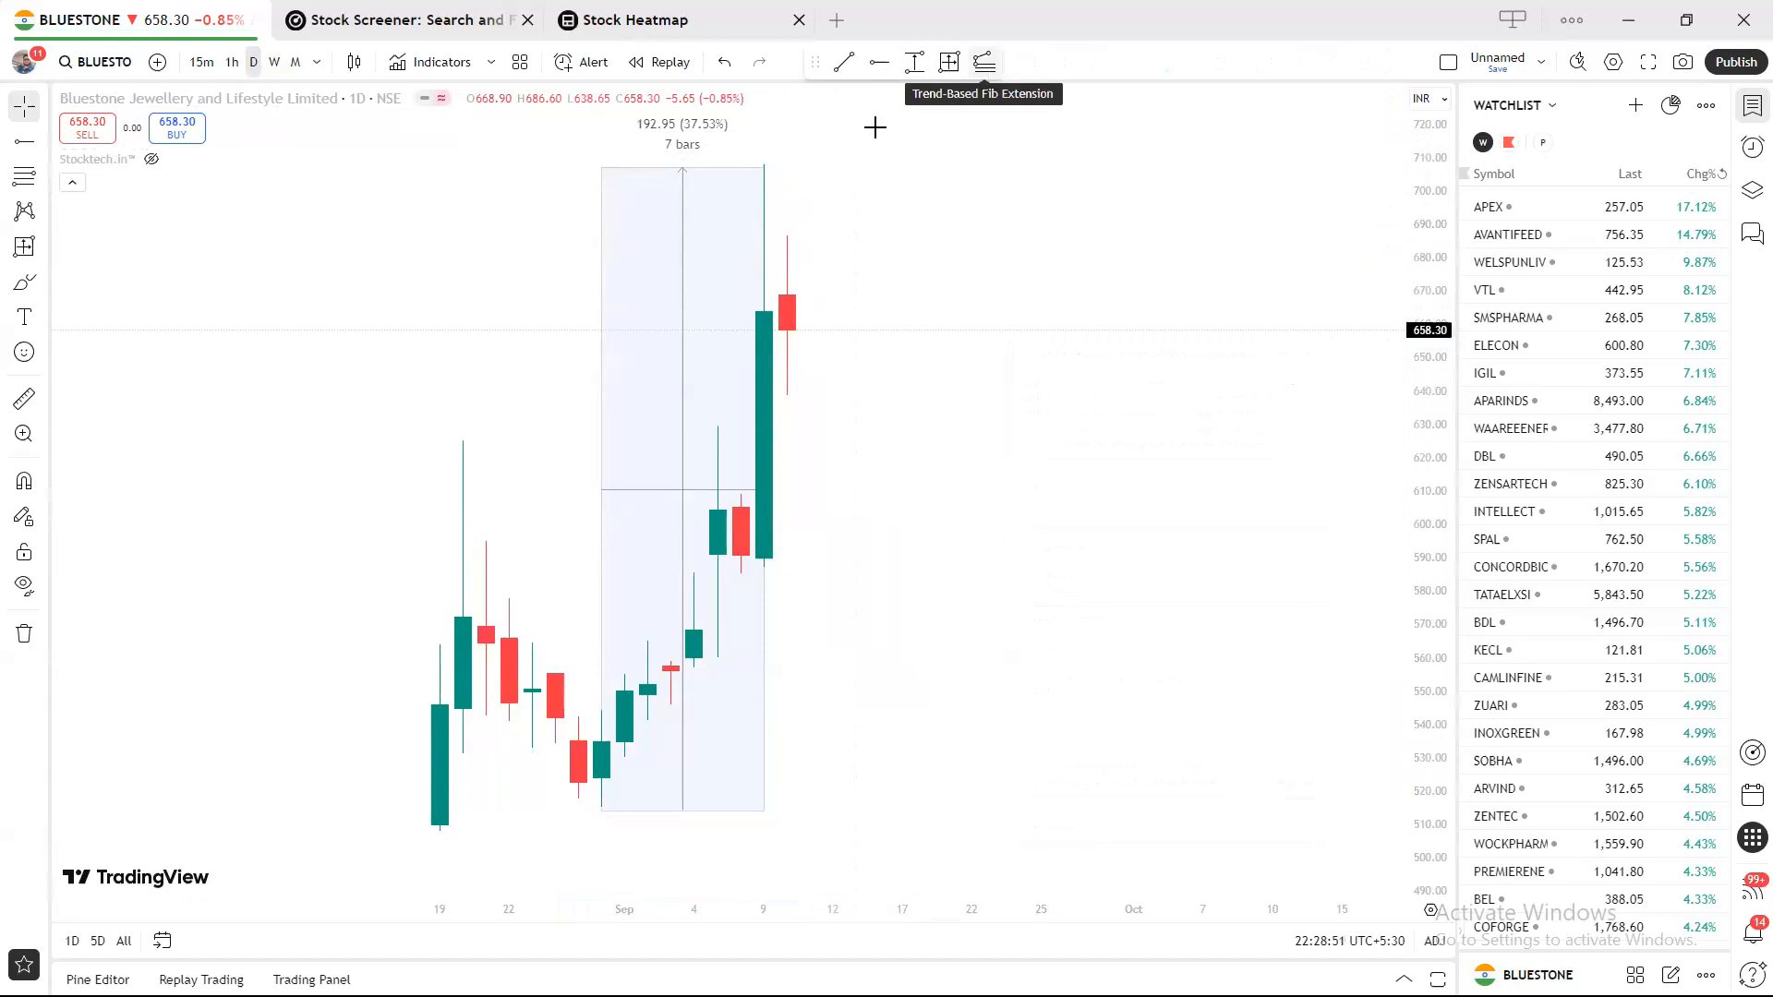
{"action": "left_click", "coordinate": [725, 169]}
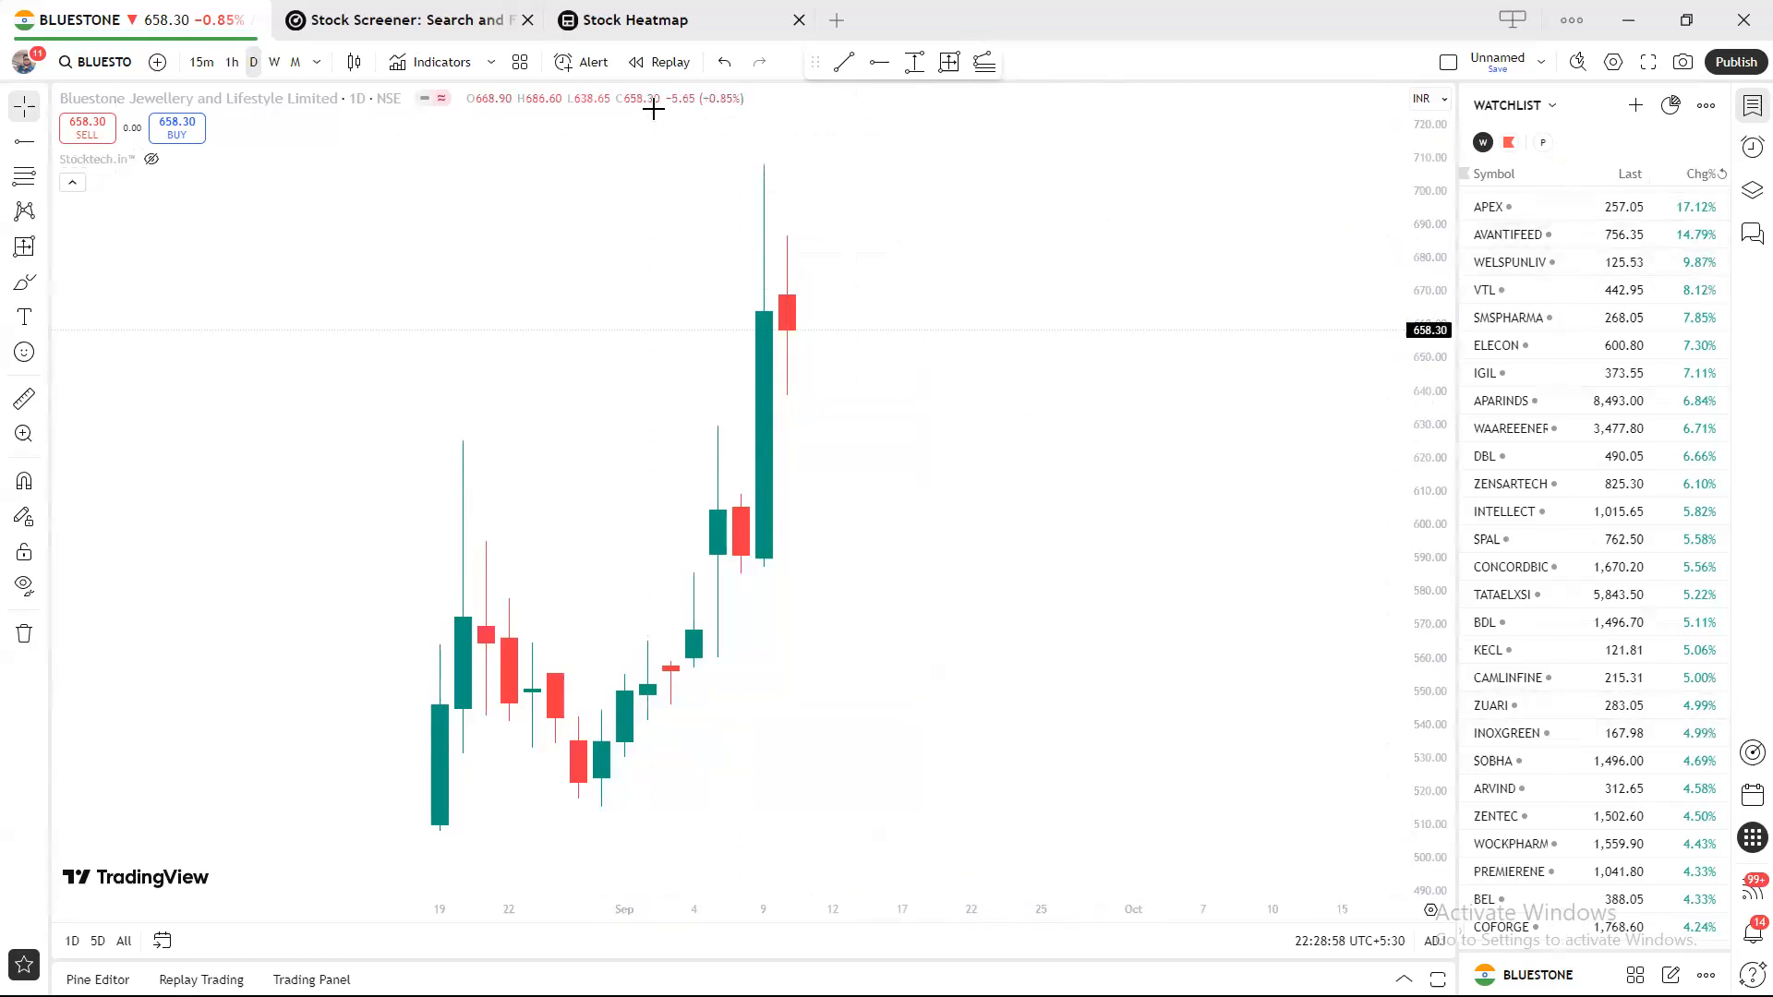
Go to the Stock Heatmap page and hide the watchlist panel to widen it.
{"action": "left_click", "coordinate": [644, 30]}
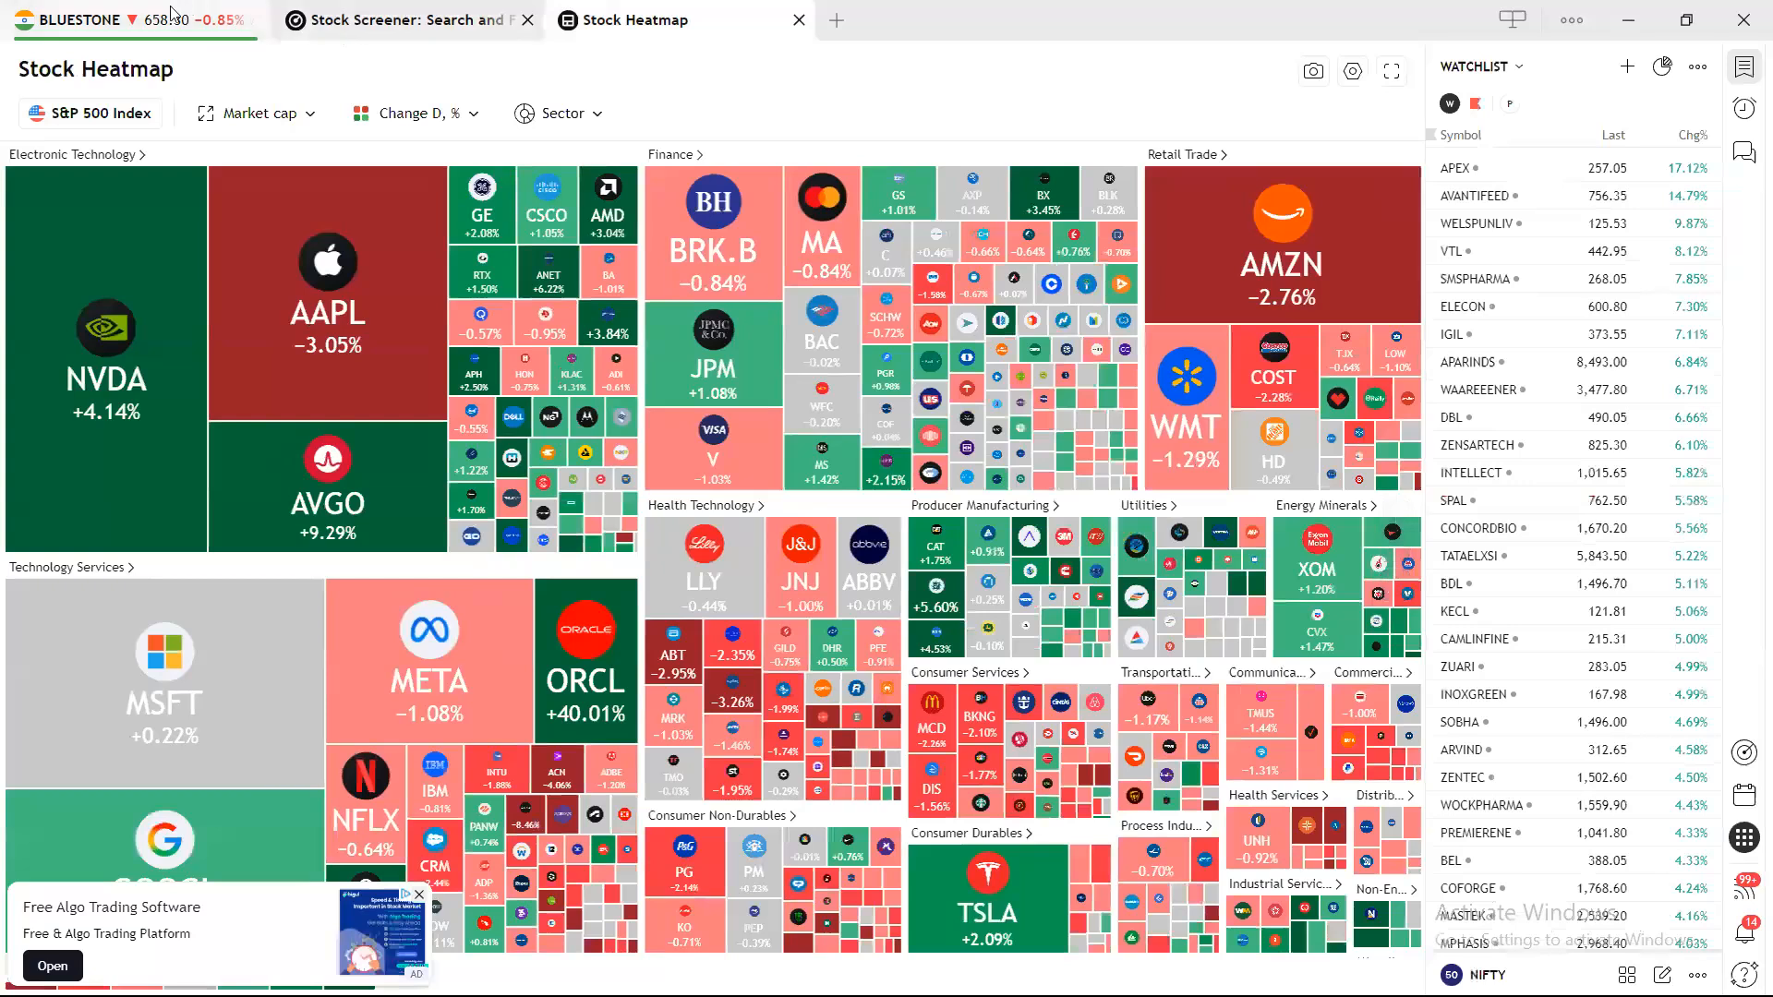
{"action": "left_click", "coordinate": [162, 13]}
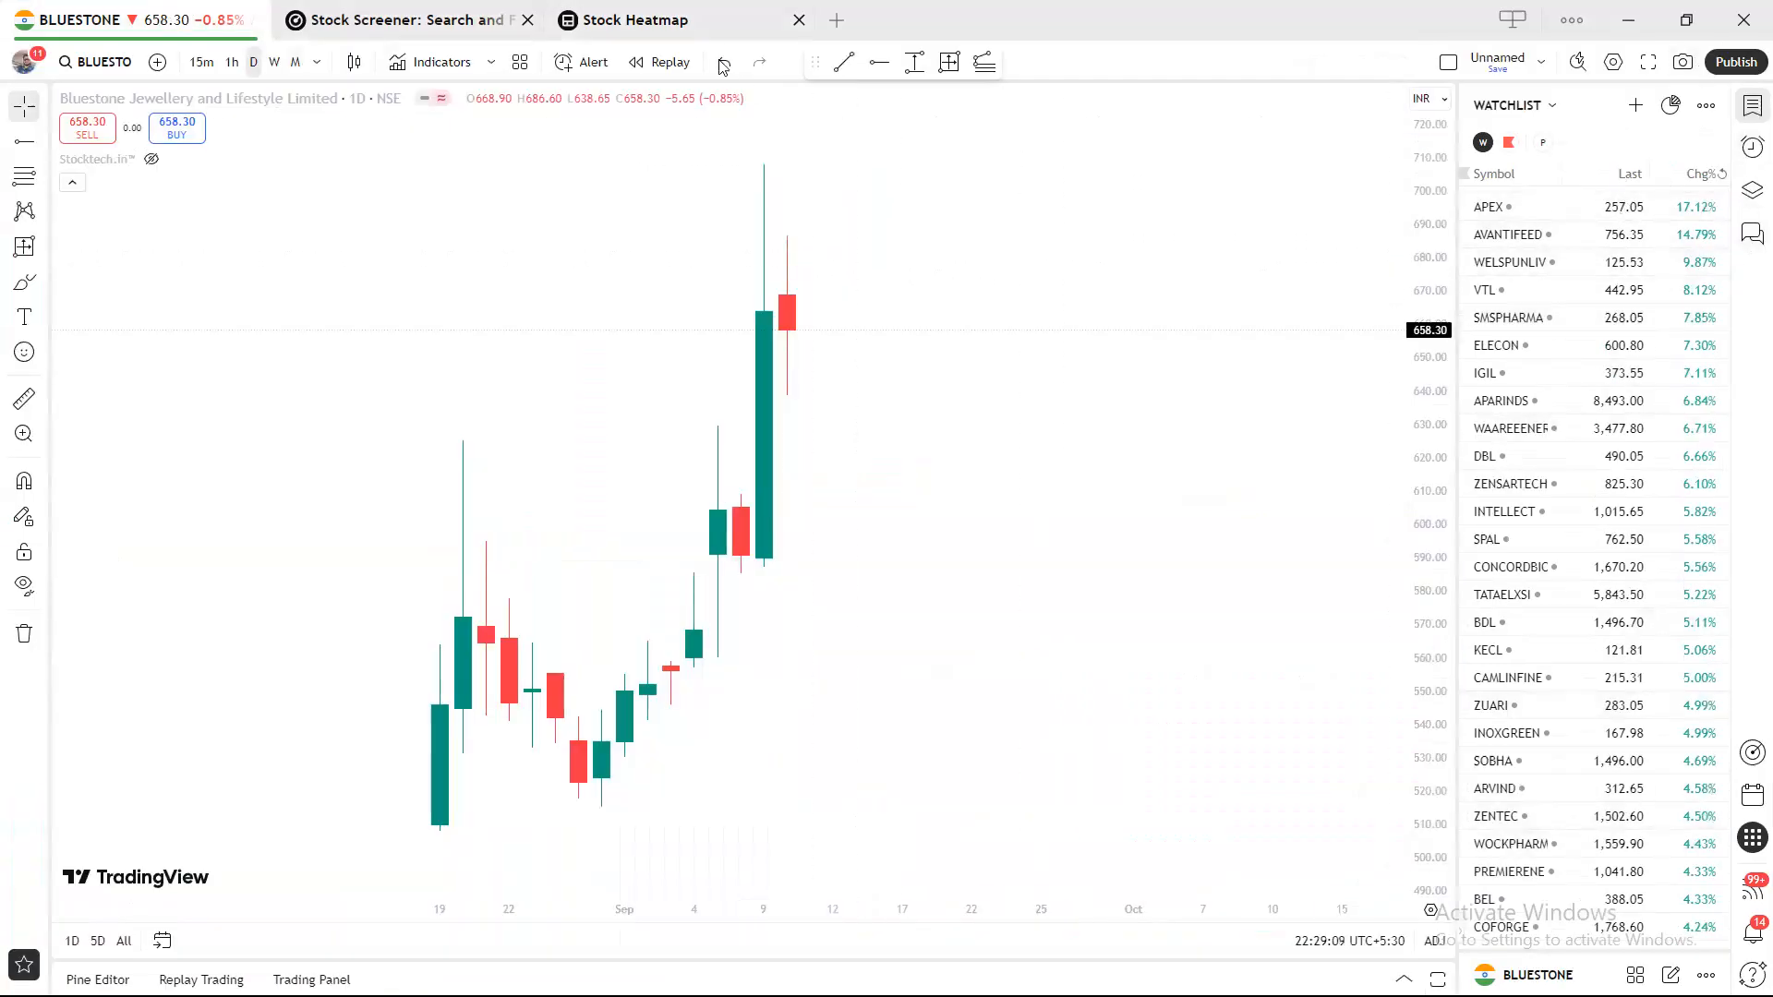
{"action": "left_click", "coordinate": [707, 31]}
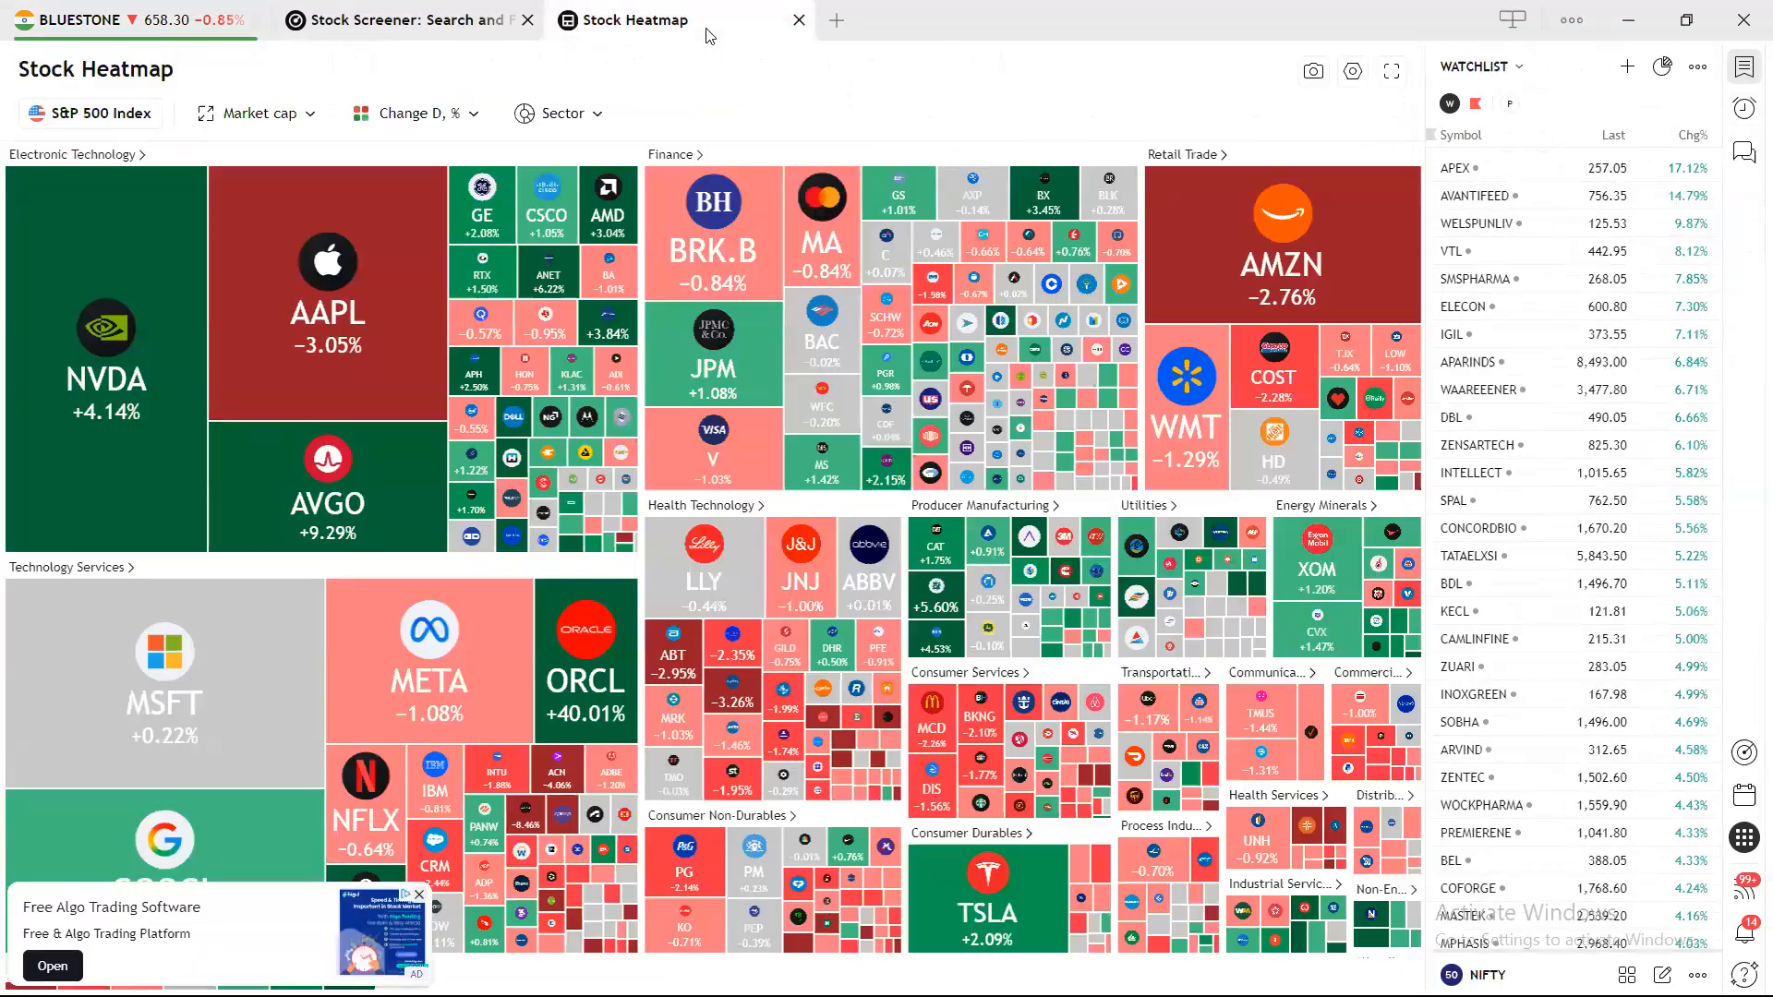
{"action": "left_click", "coordinate": [1746, 80]}
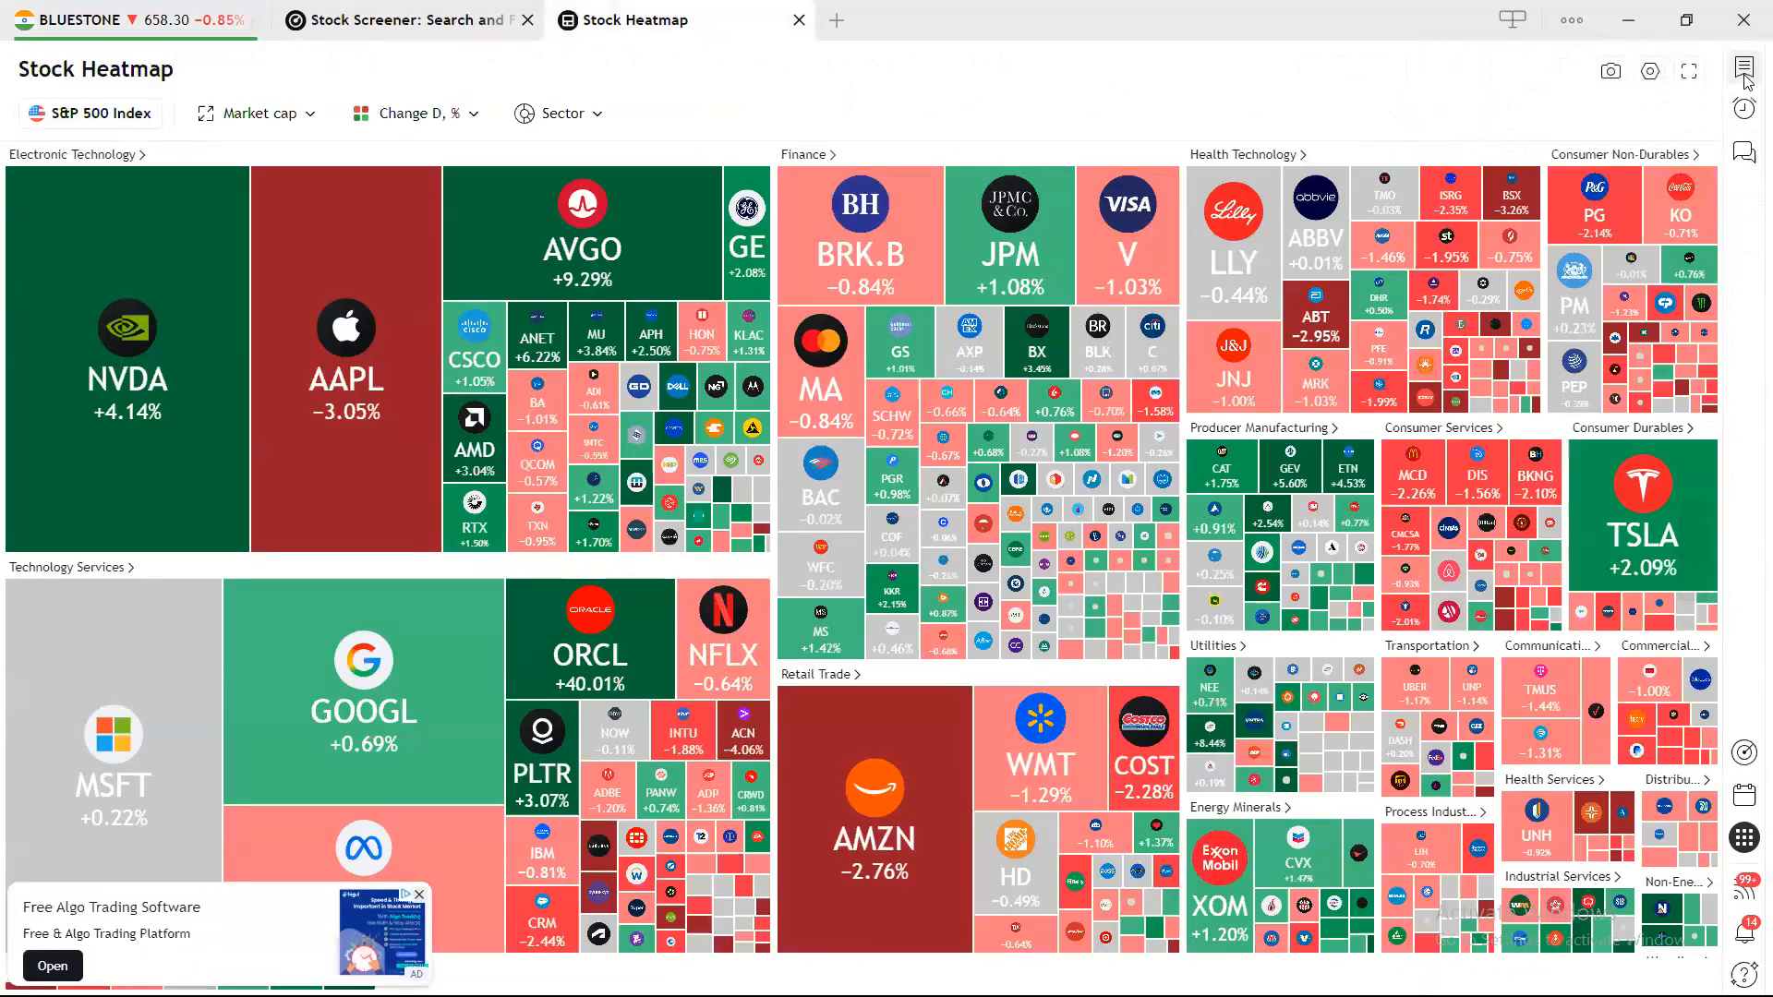
Change the heatmap source from S&P 500 to All Indian companies.
{"action": "left_click", "coordinate": [120, 124]}
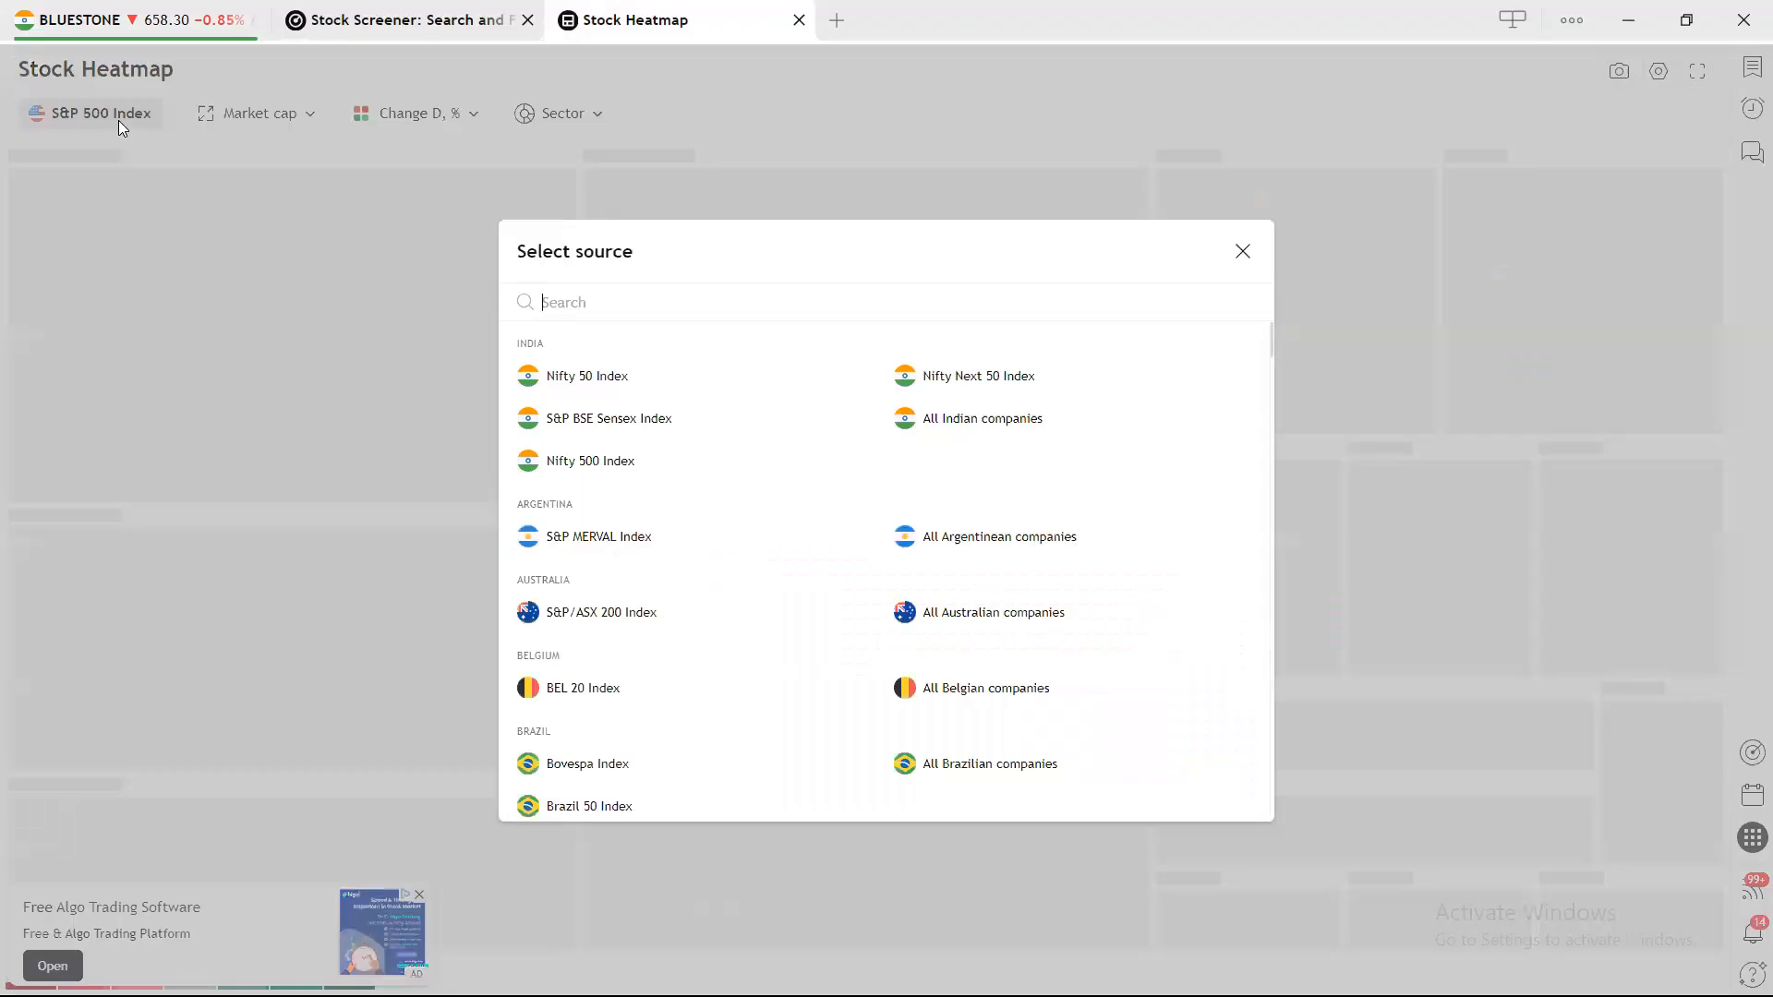
{"action": "left_click", "coordinate": [938, 422]}
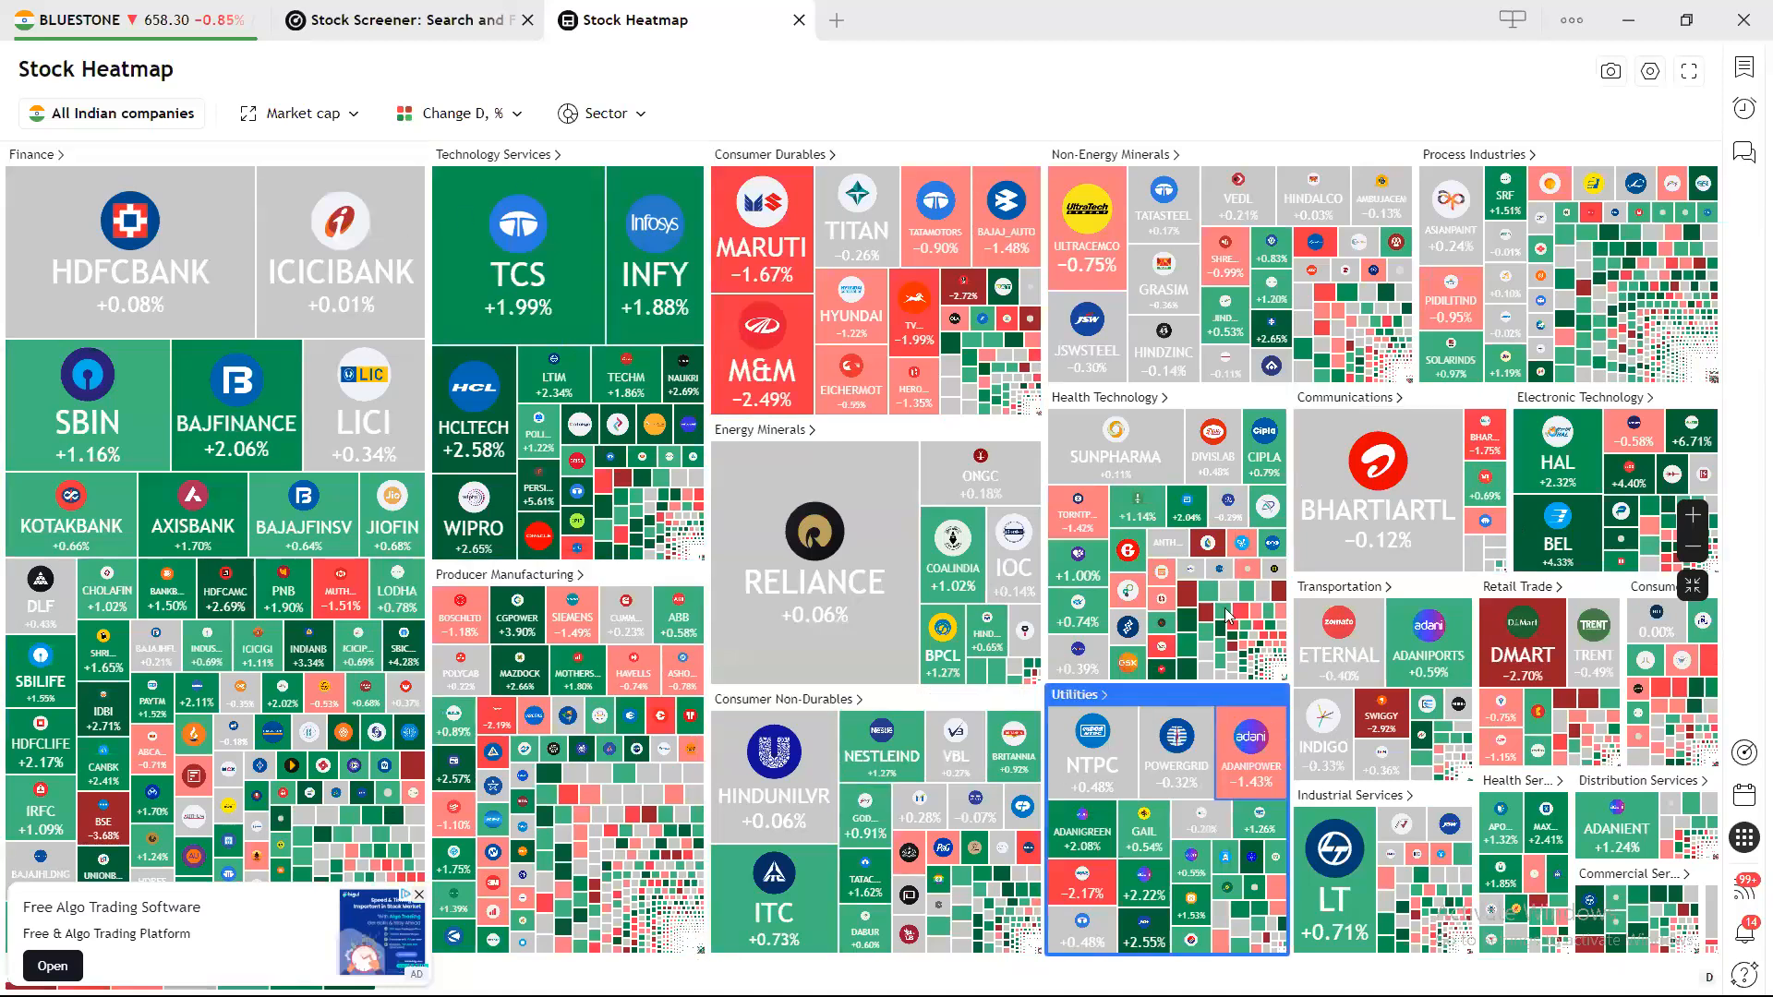
{"action": "mouse_move", "coordinate": [1085, 444]}
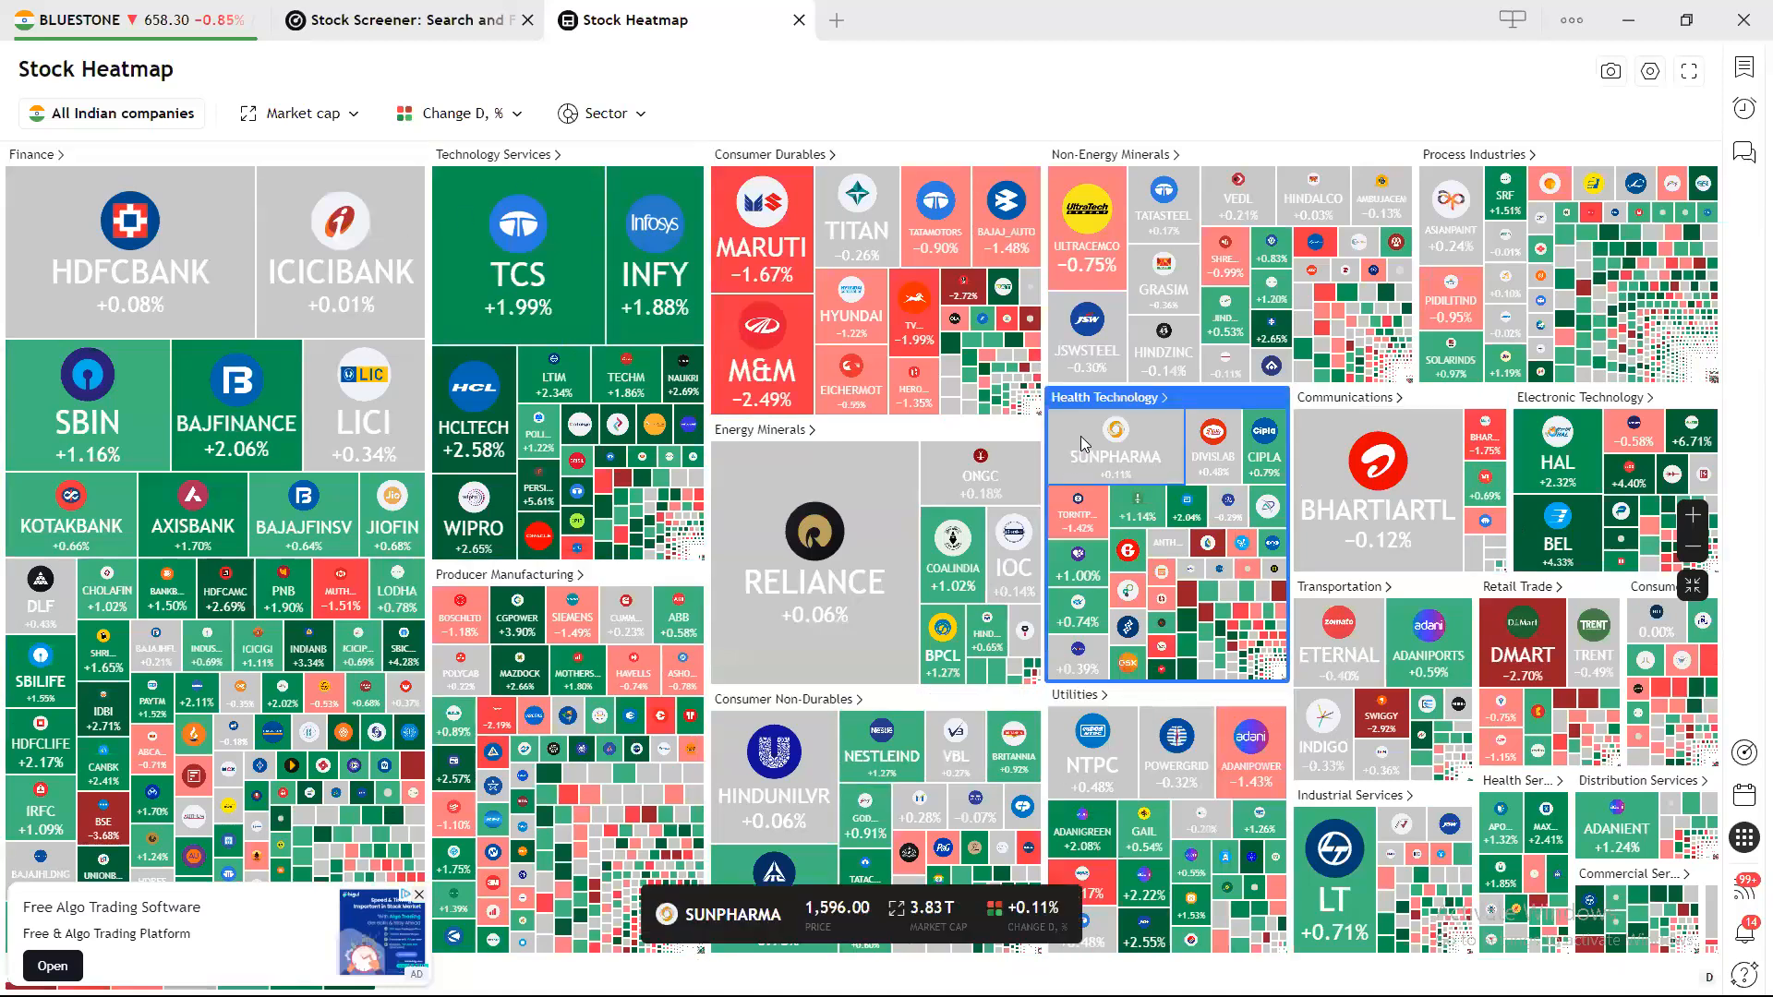
{"action": "left_click", "coordinate": [407, 8]}
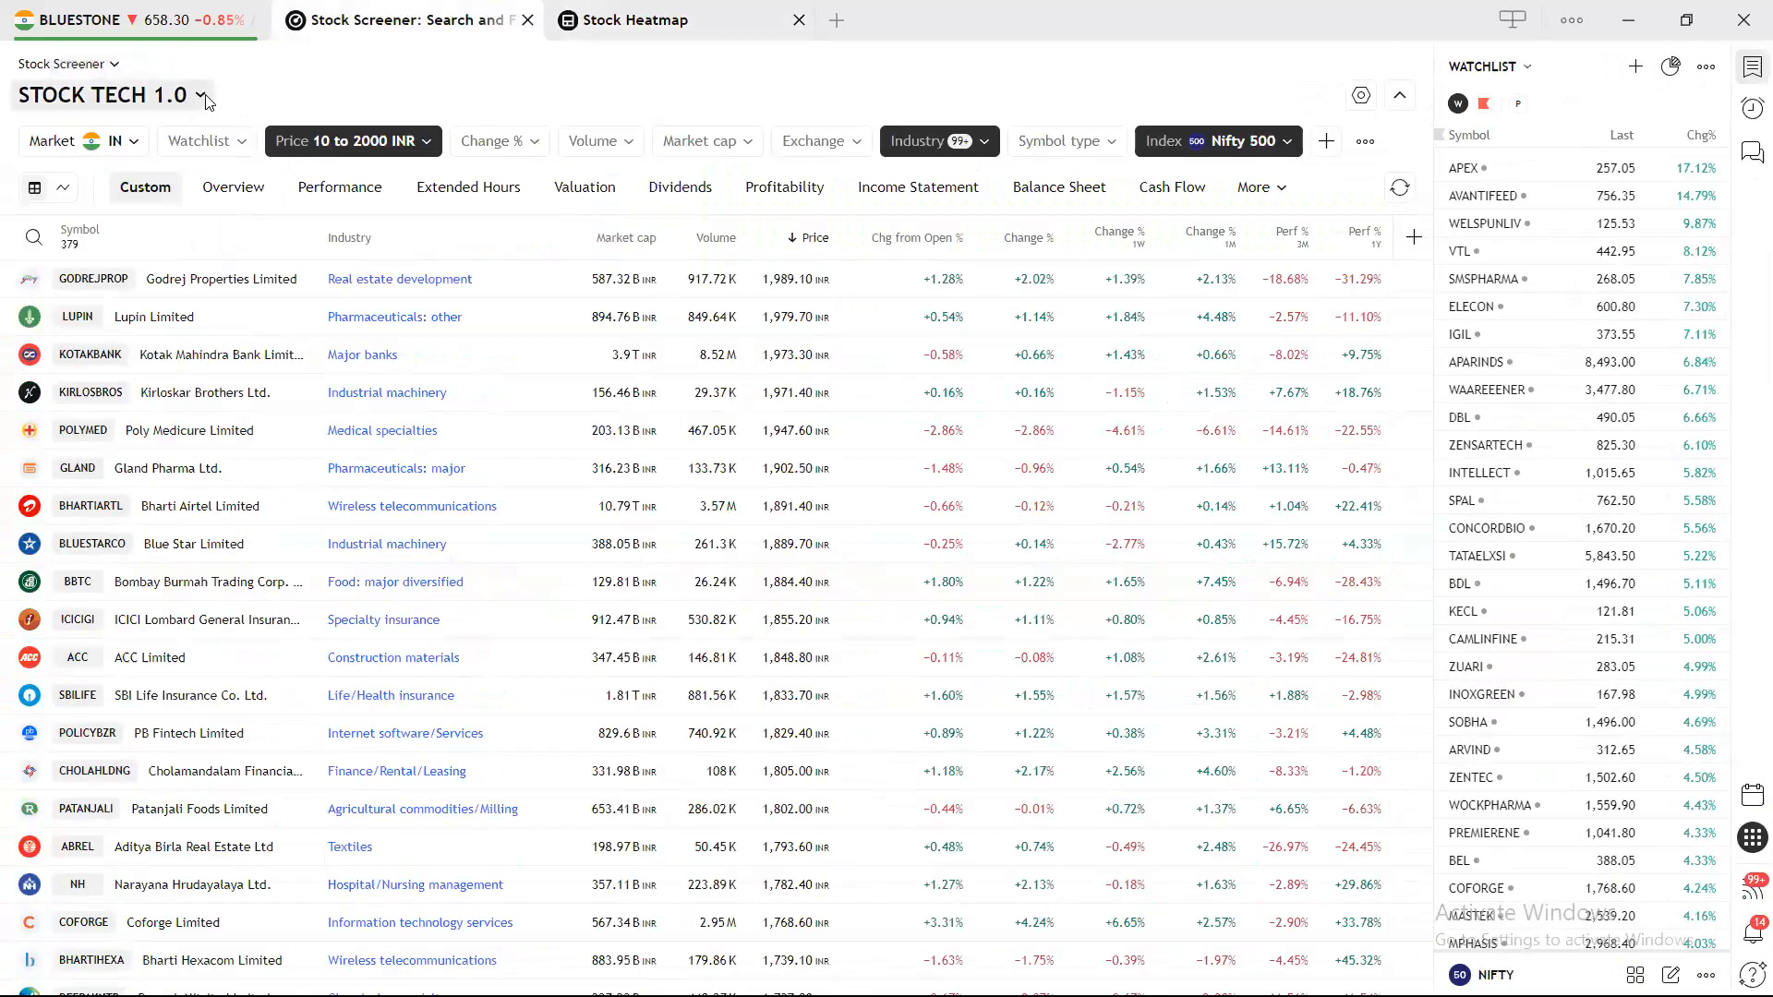
Switch the screener type to ETF and then back to stocks.
{"action": "left_click", "coordinate": [203, 96]}
{"action": "left_click", "coordinate": [243, 84]}
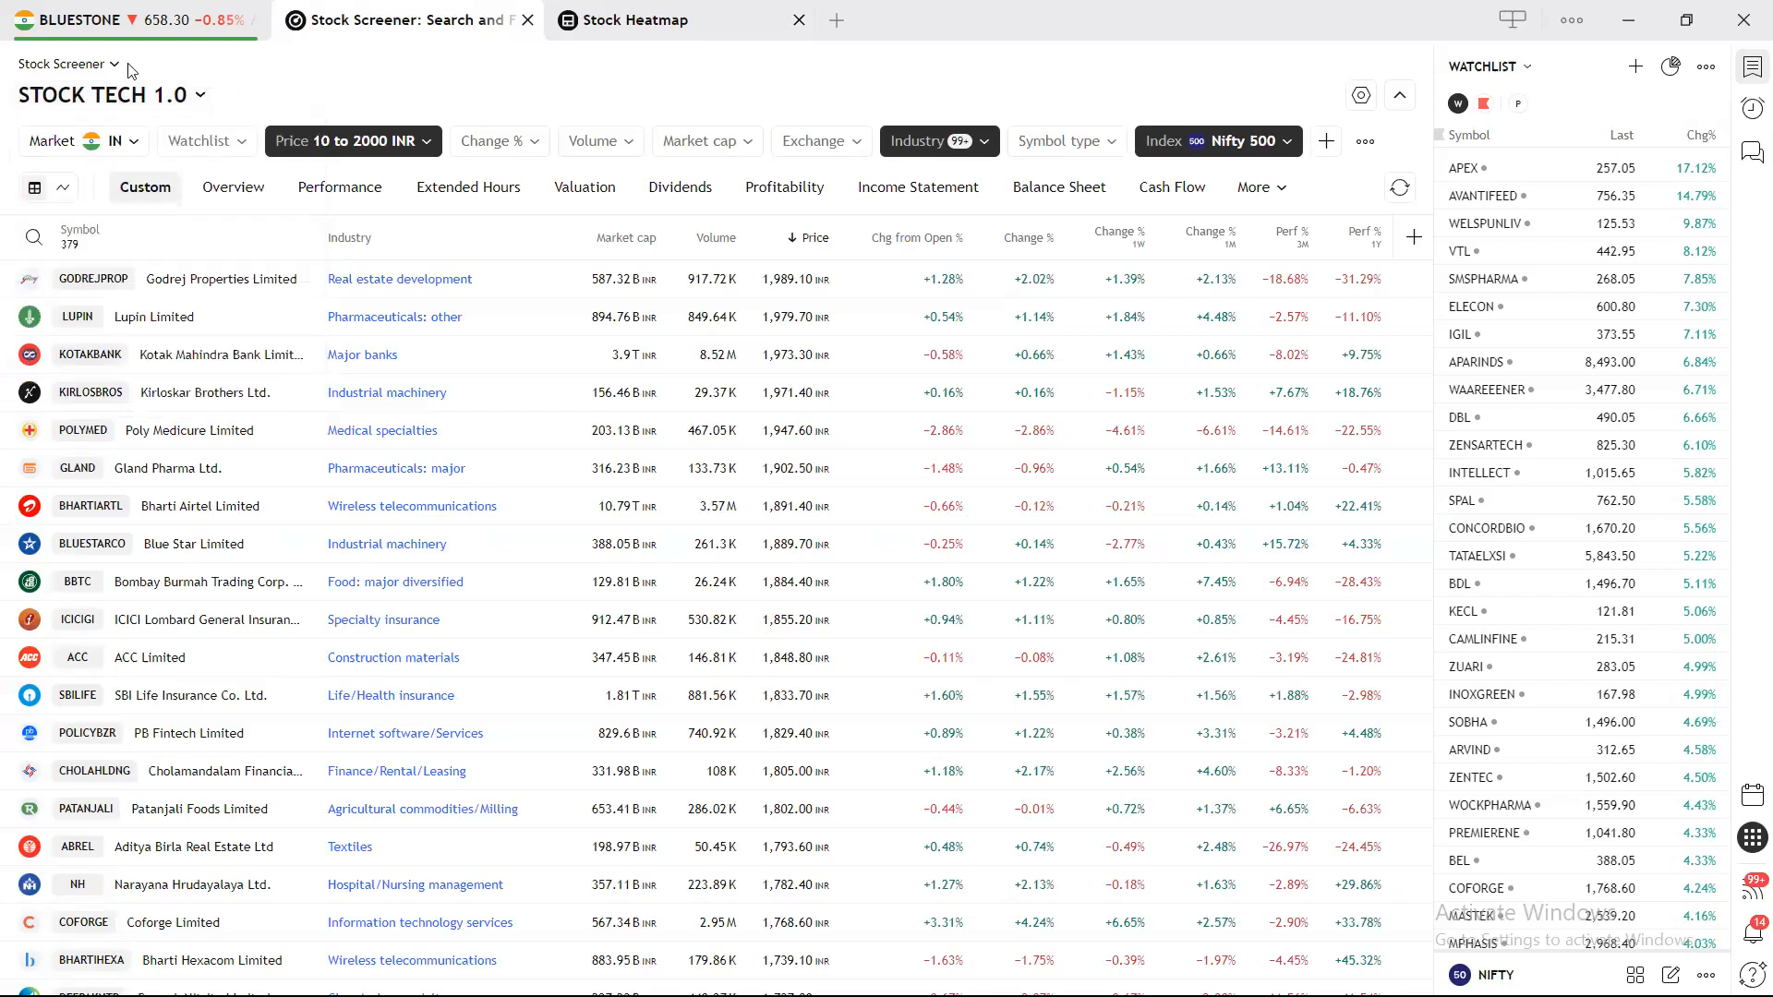
{"action": "left_click", "coordinate": [101, 64]}
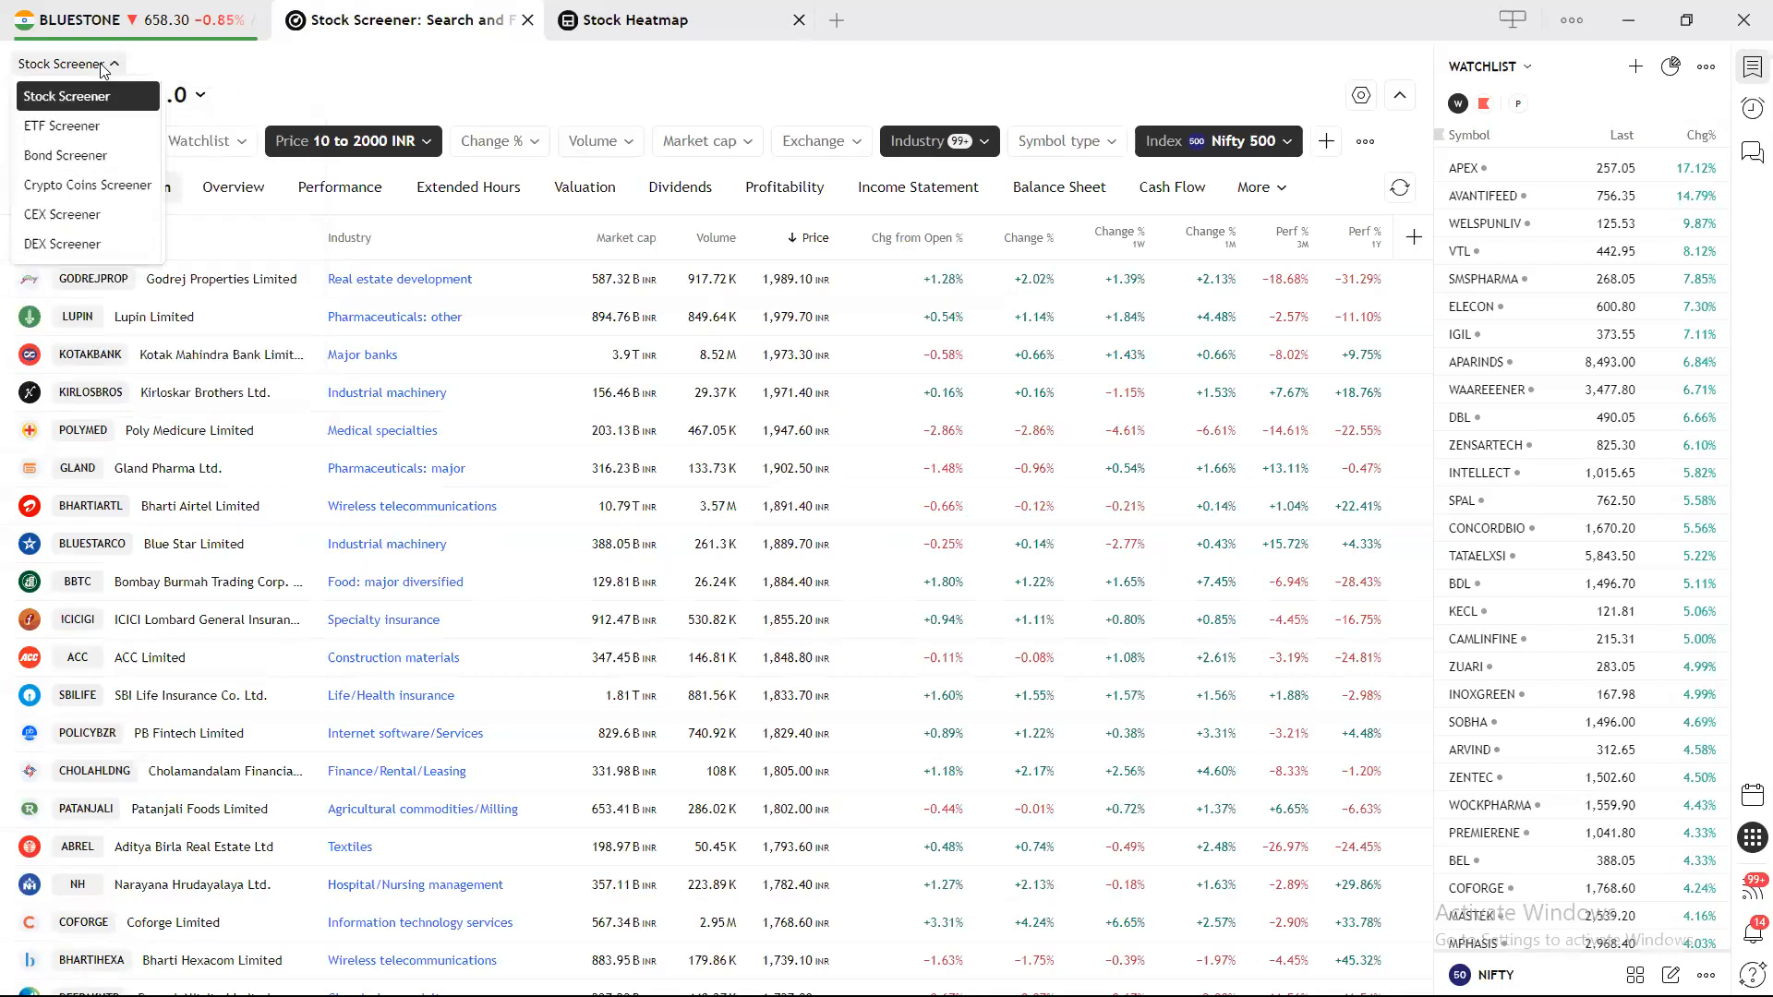
{"action": "left_click", "coordinate": [81, 125]}
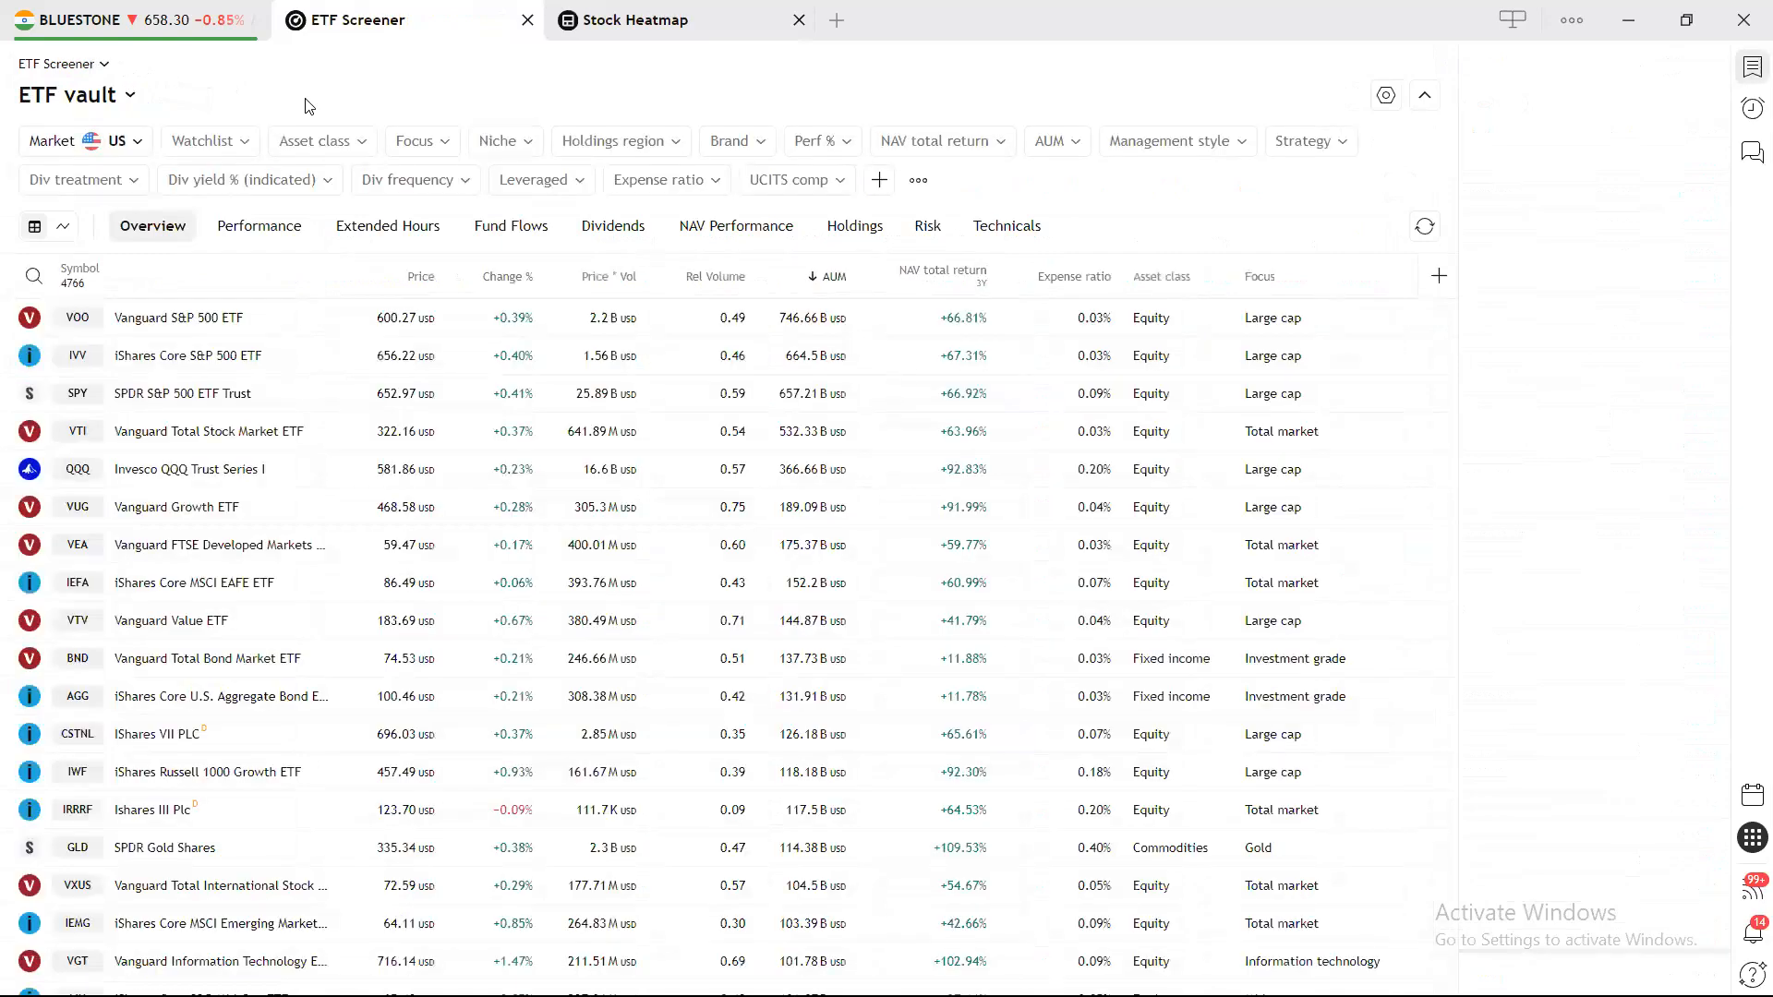
{"action": "left_click", "coordinate": [98, 66]}
{"action": "left_click", "coordinate": [97, 94]}
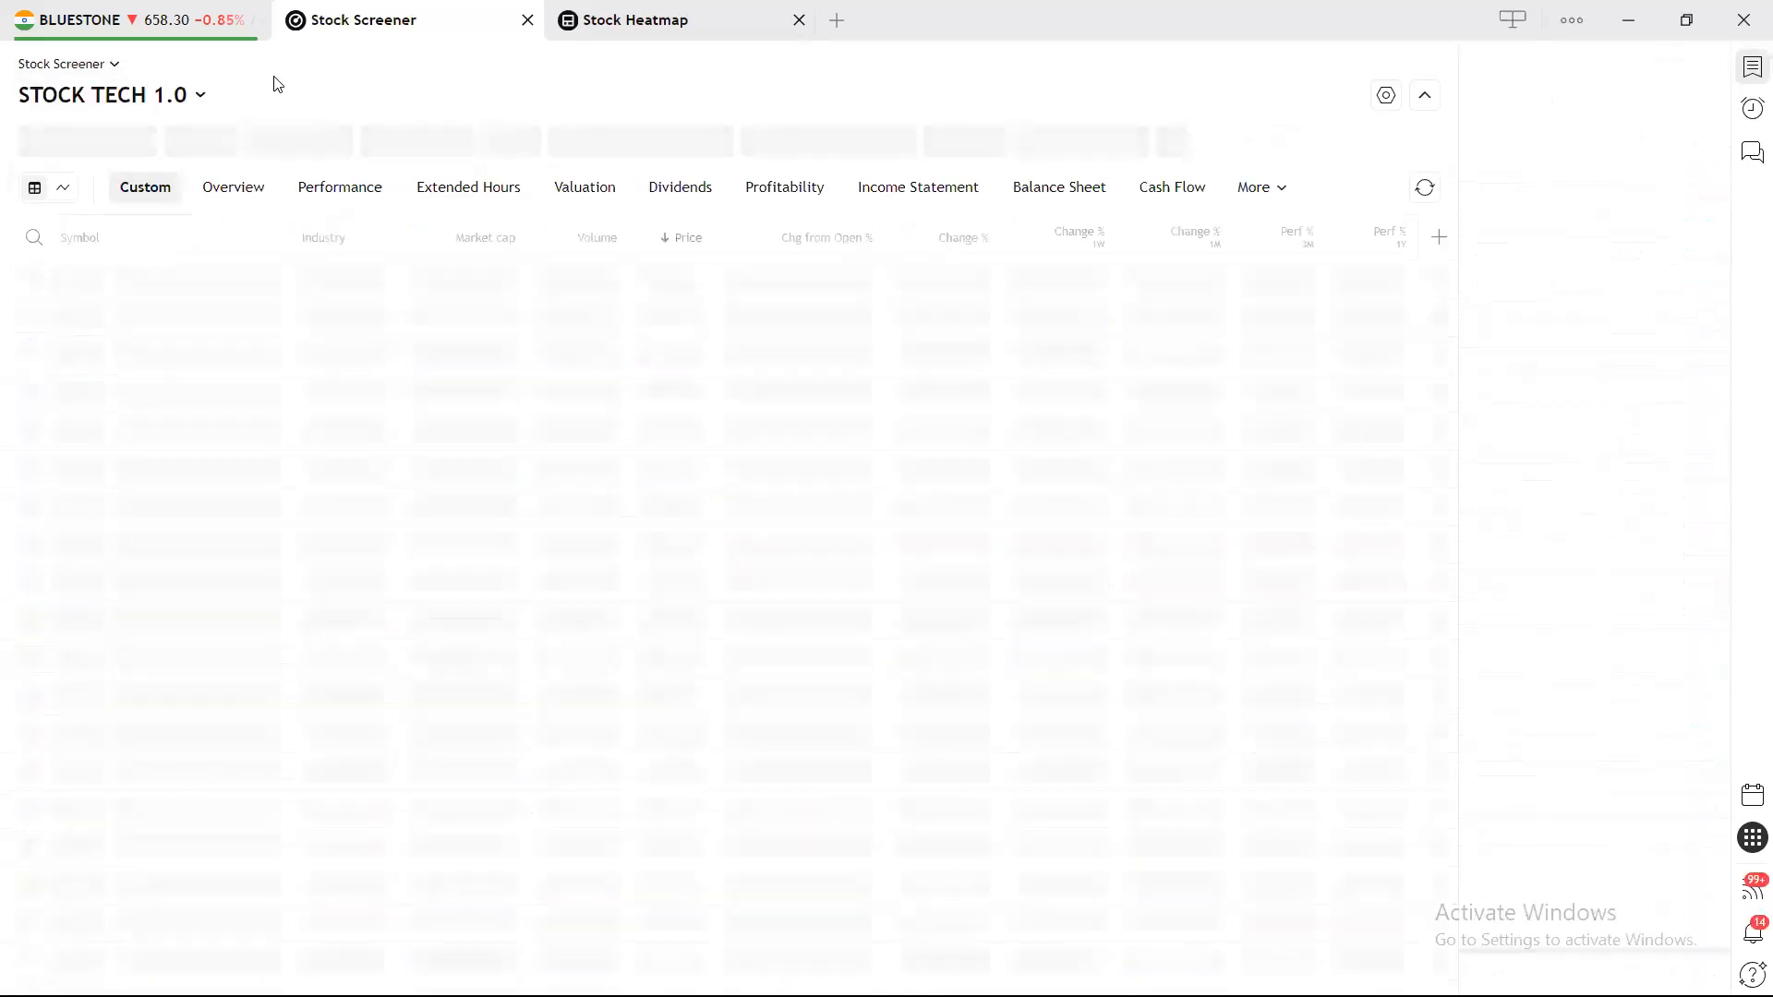
Load the popular All stocks screen from the full screens list.
{"action": "left_click", "coordinate": [195, 96]}
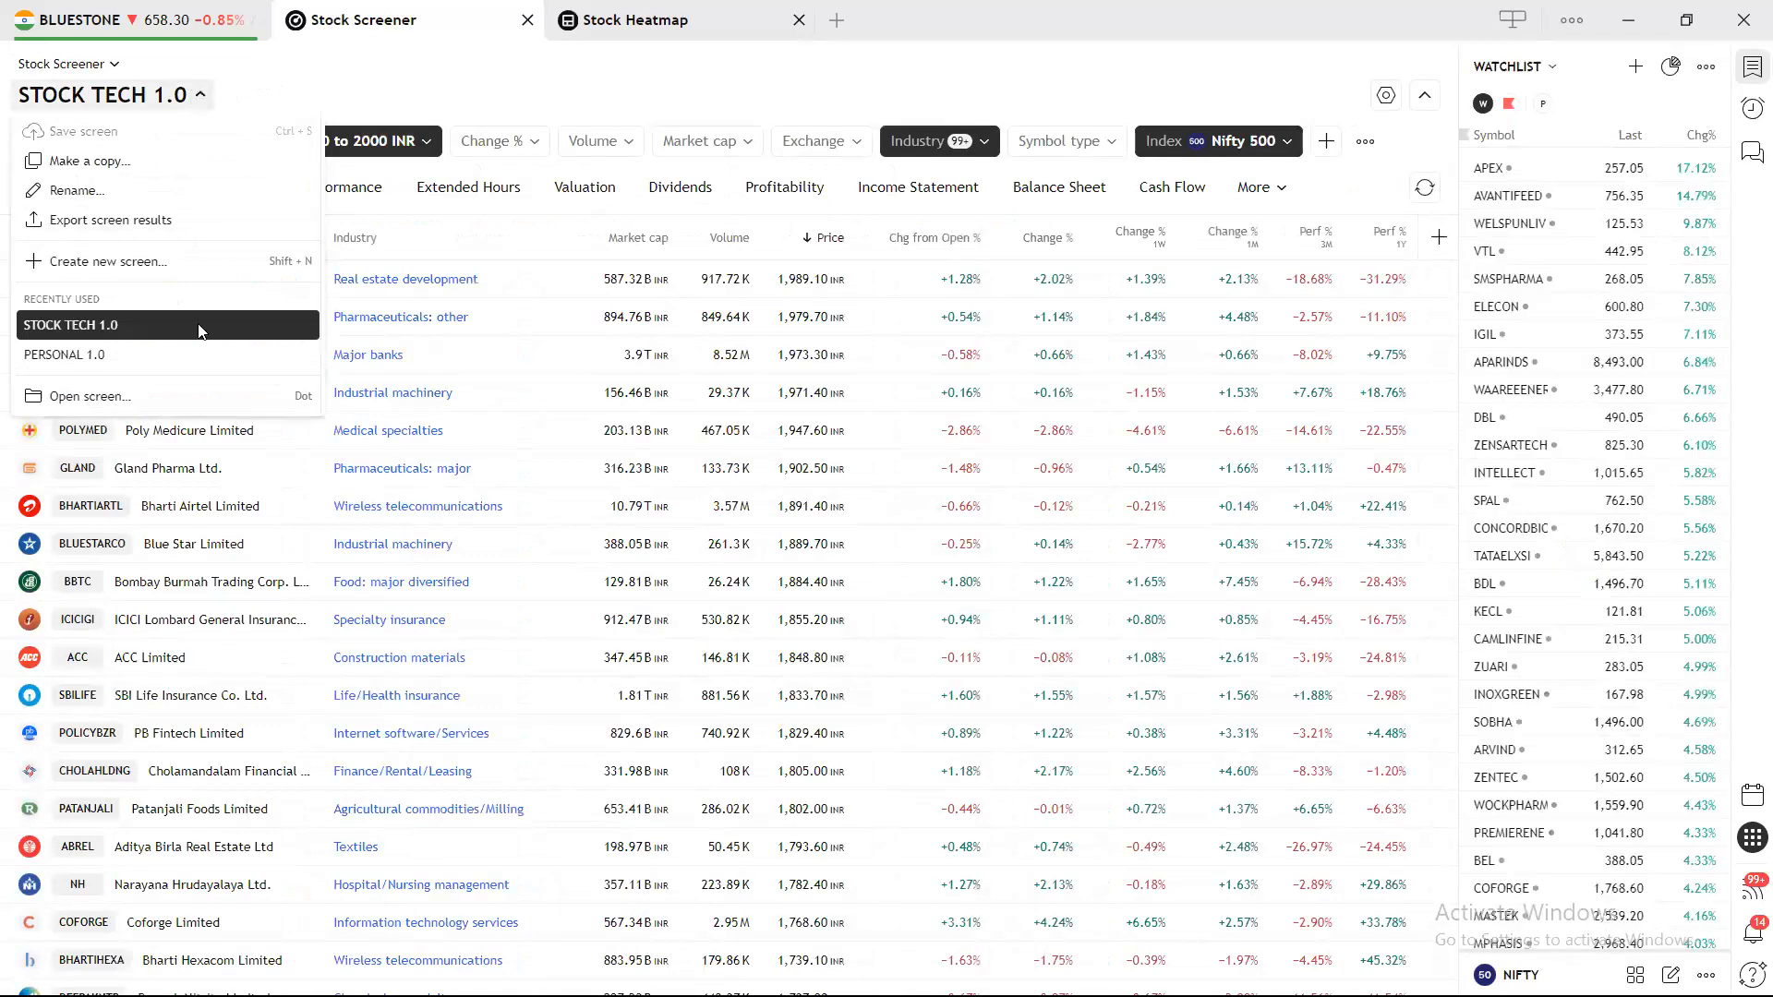
{"action": "left_click", "coordinate": [181, 402]}
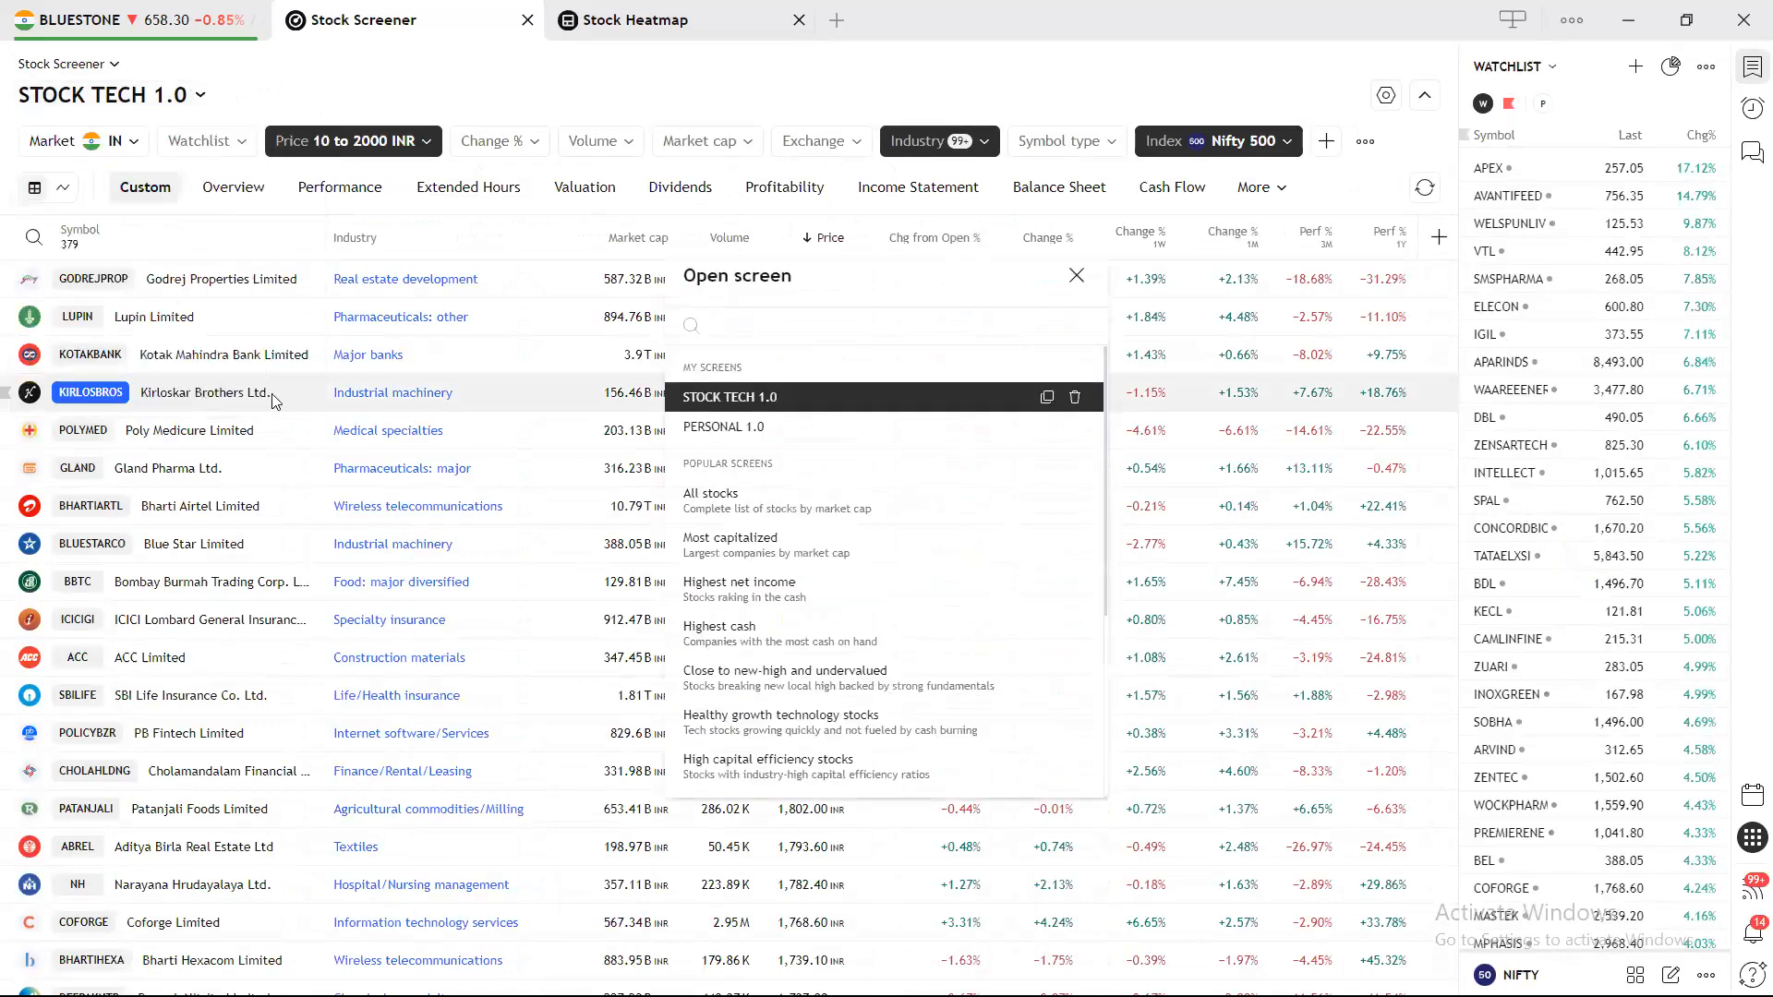
{"action": "left_click", "coordinate": [763, 500]}
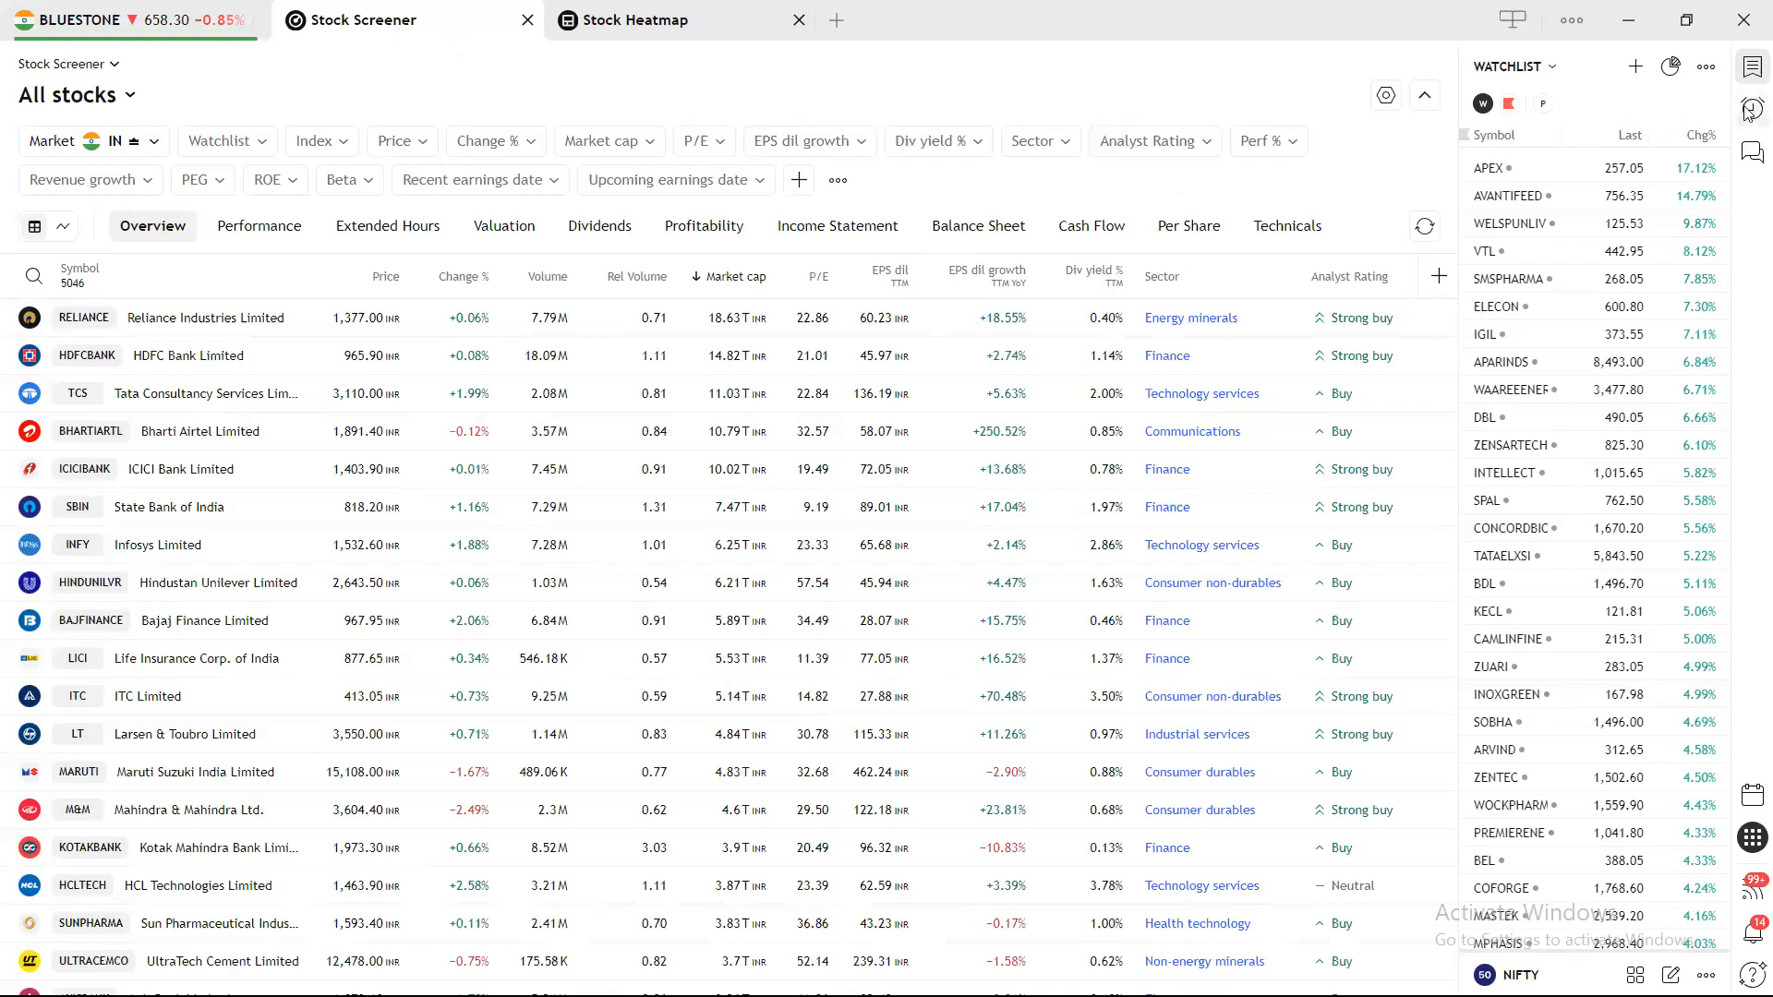
Close the watchlist panel, then cycle through chart and heatmap back to the All stocks screener.
{"action": "left_click", "coordinate": [1748, 74]}
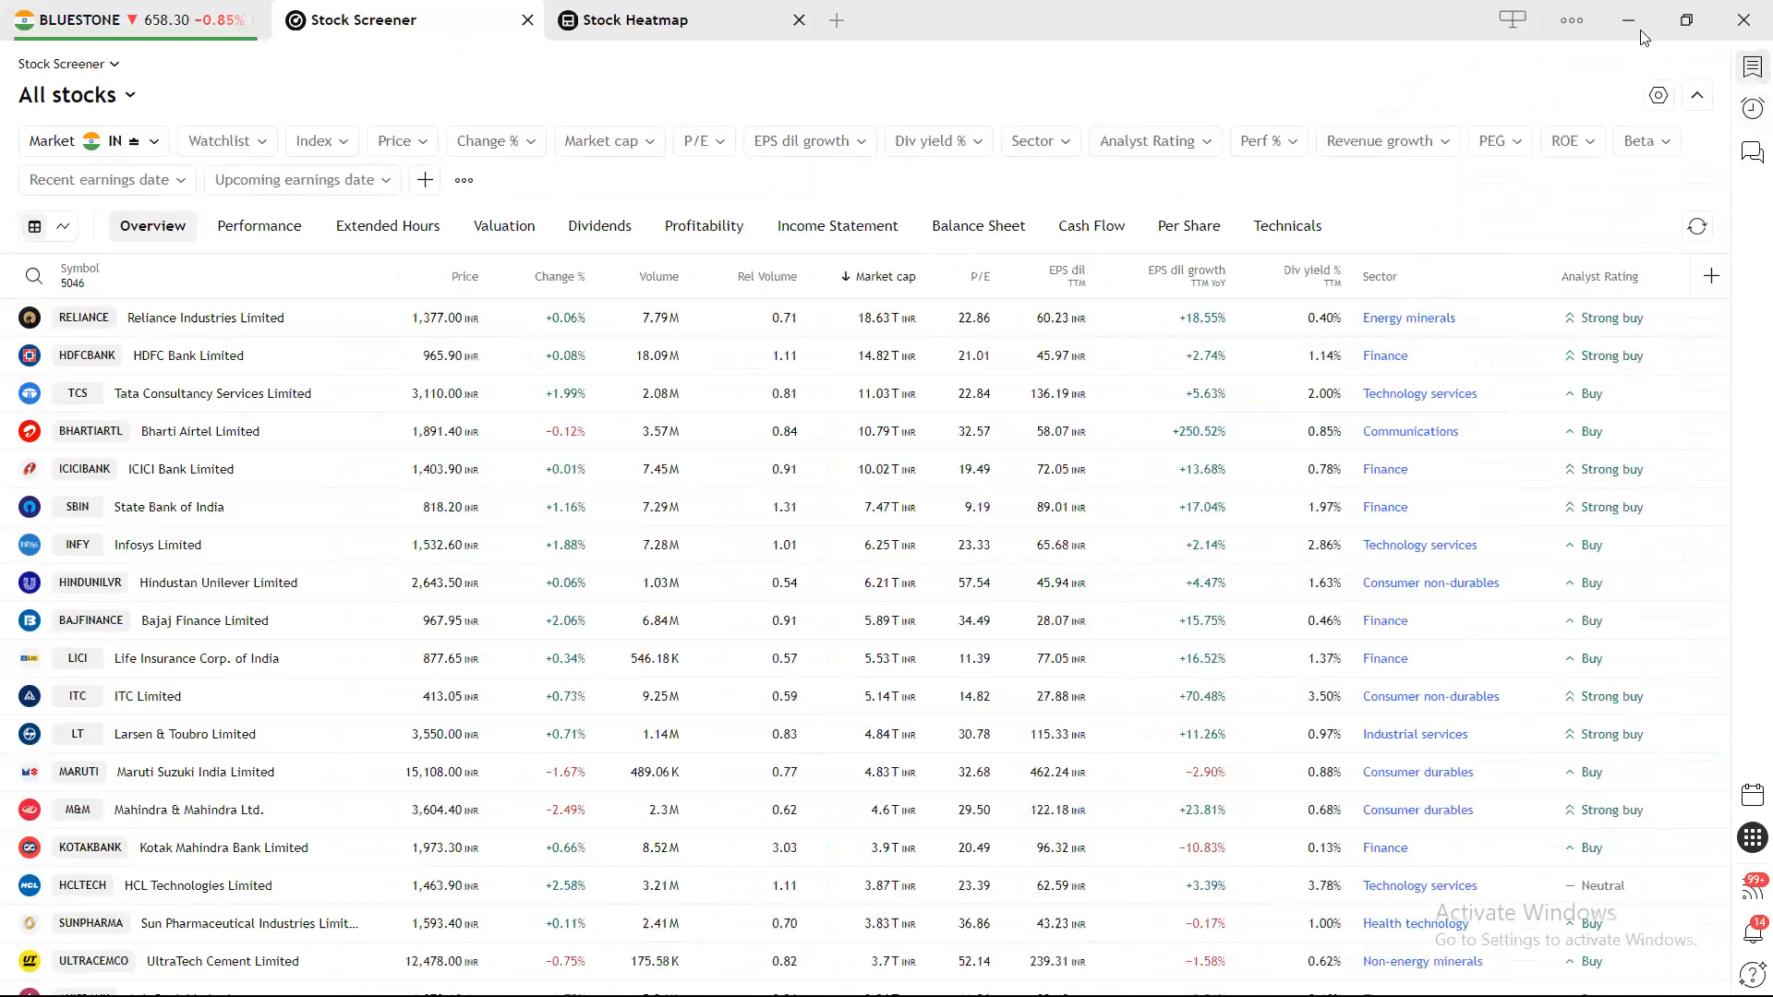
{"action": "left_click", "coordinate": [121, 26]}
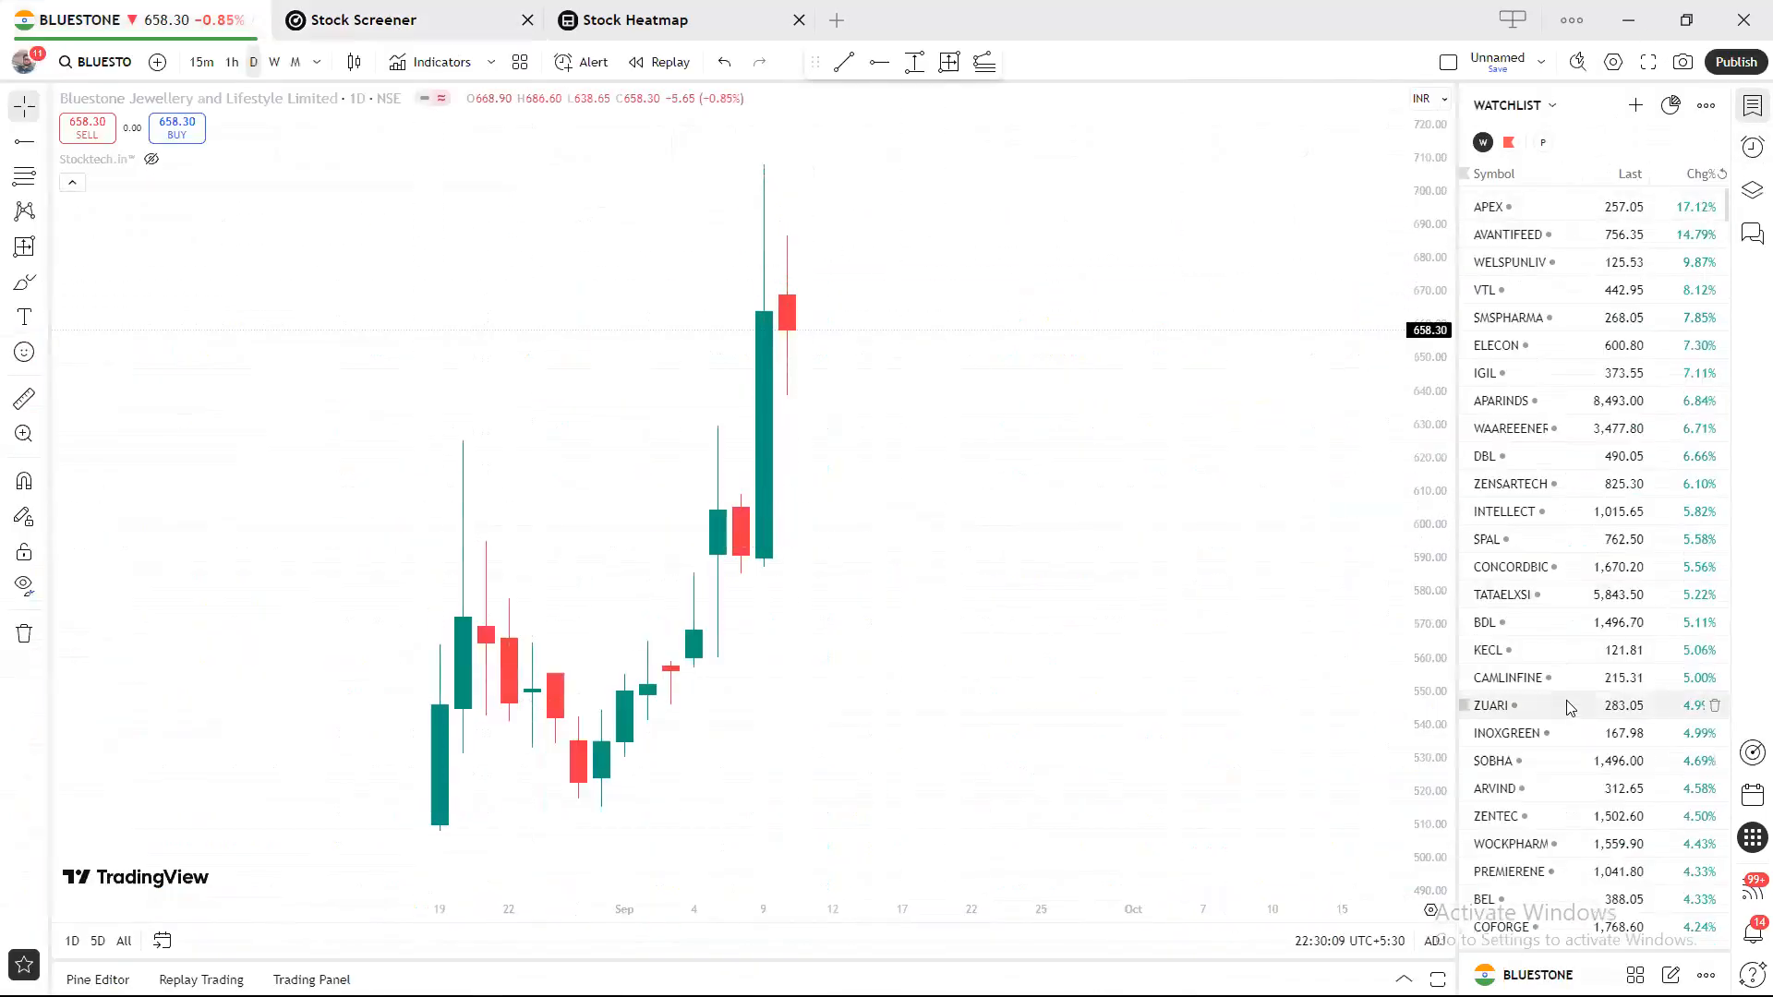
{"action": "left_click", "coordinate": [452, 10]}
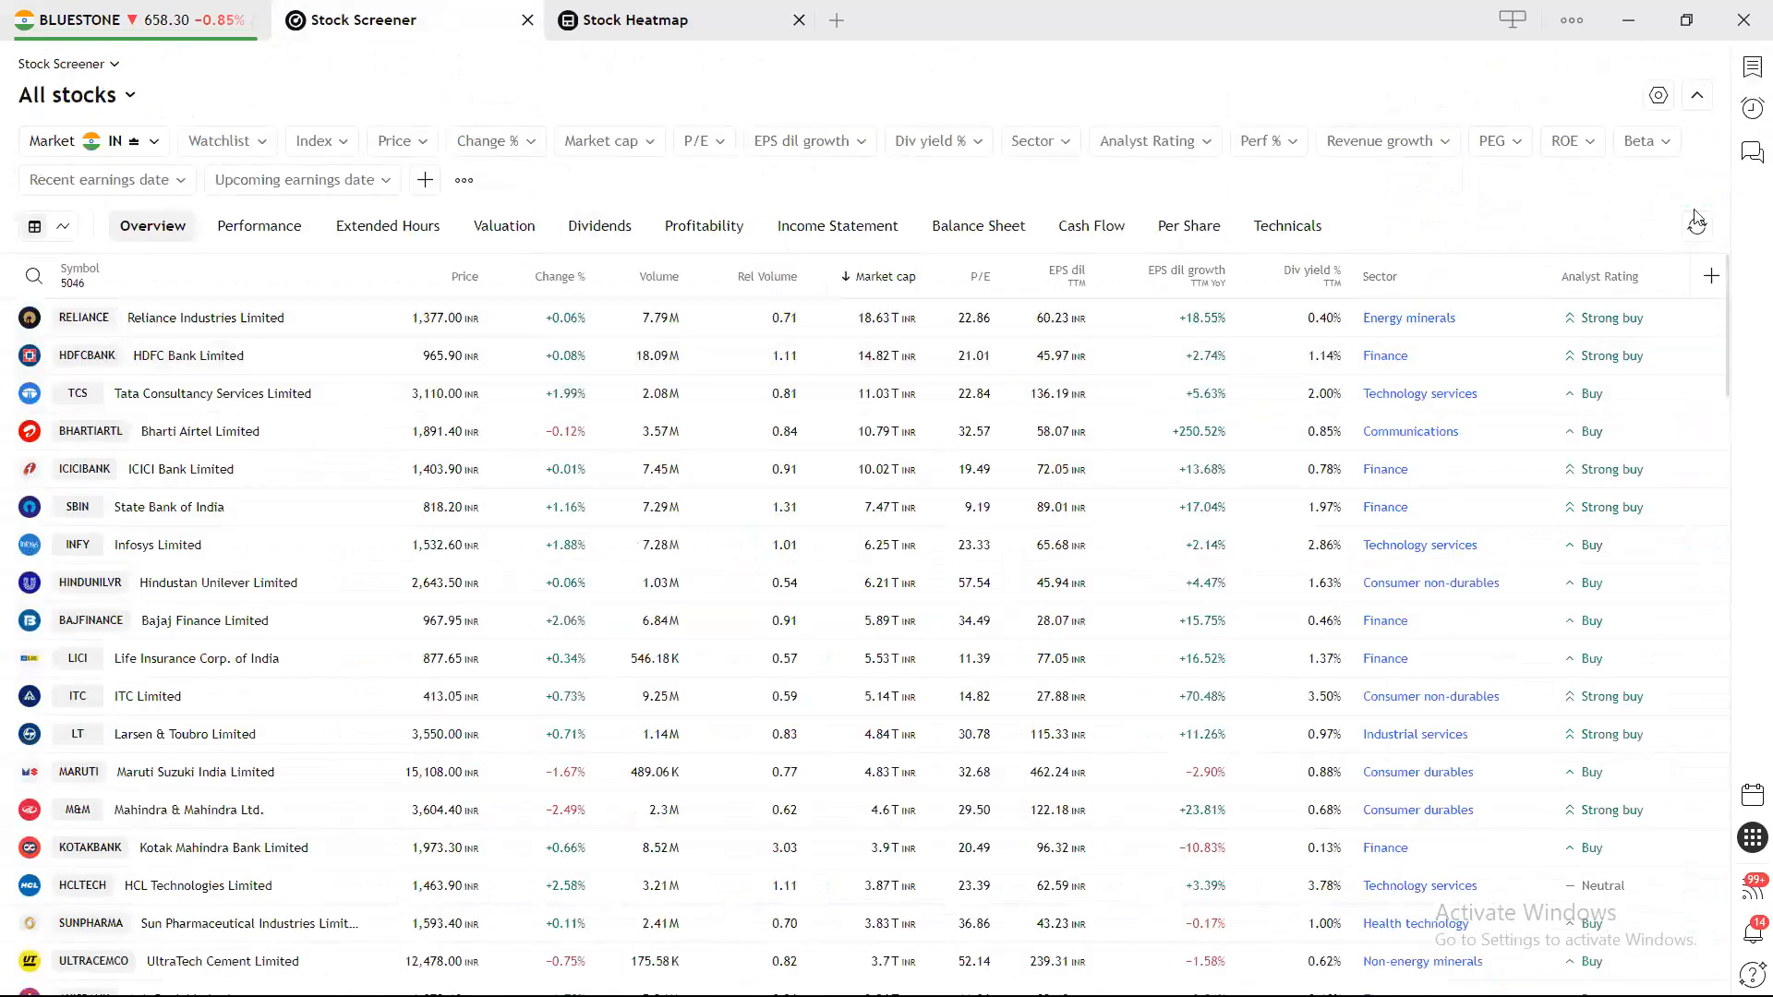
{"action": "left_click", "coordinate": [646, 34]}
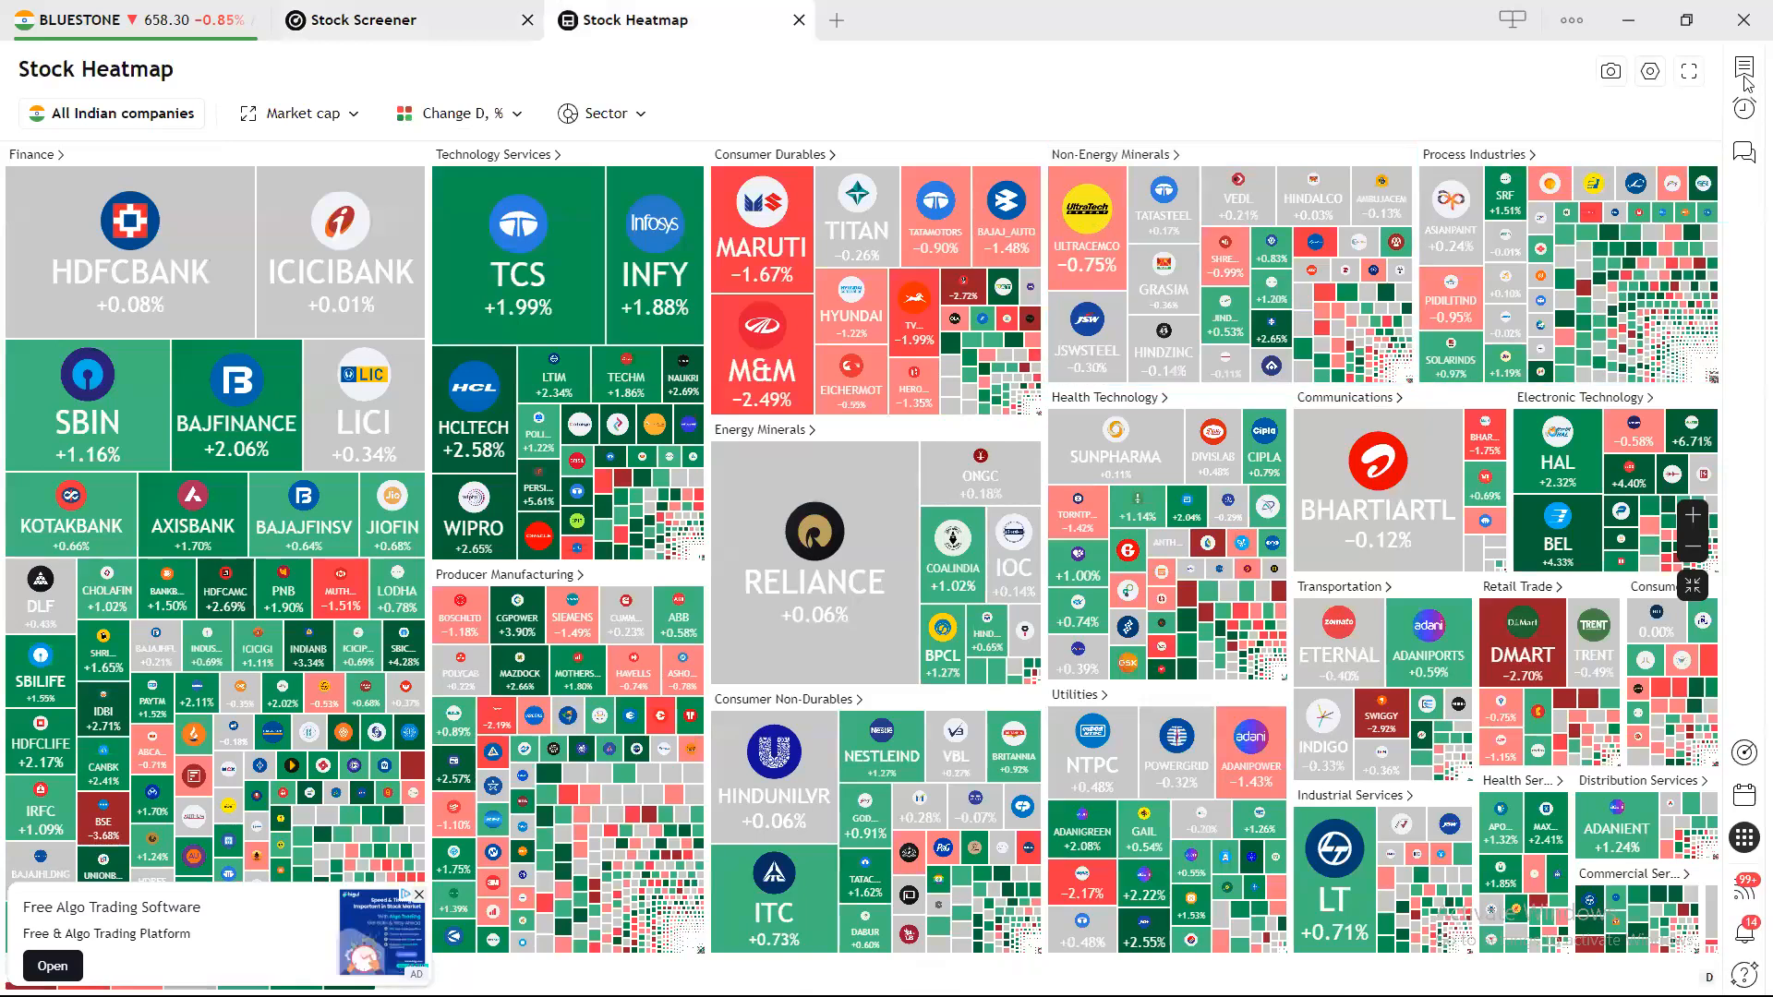
{"action": "left_click", "coordinate": [167, 37]}
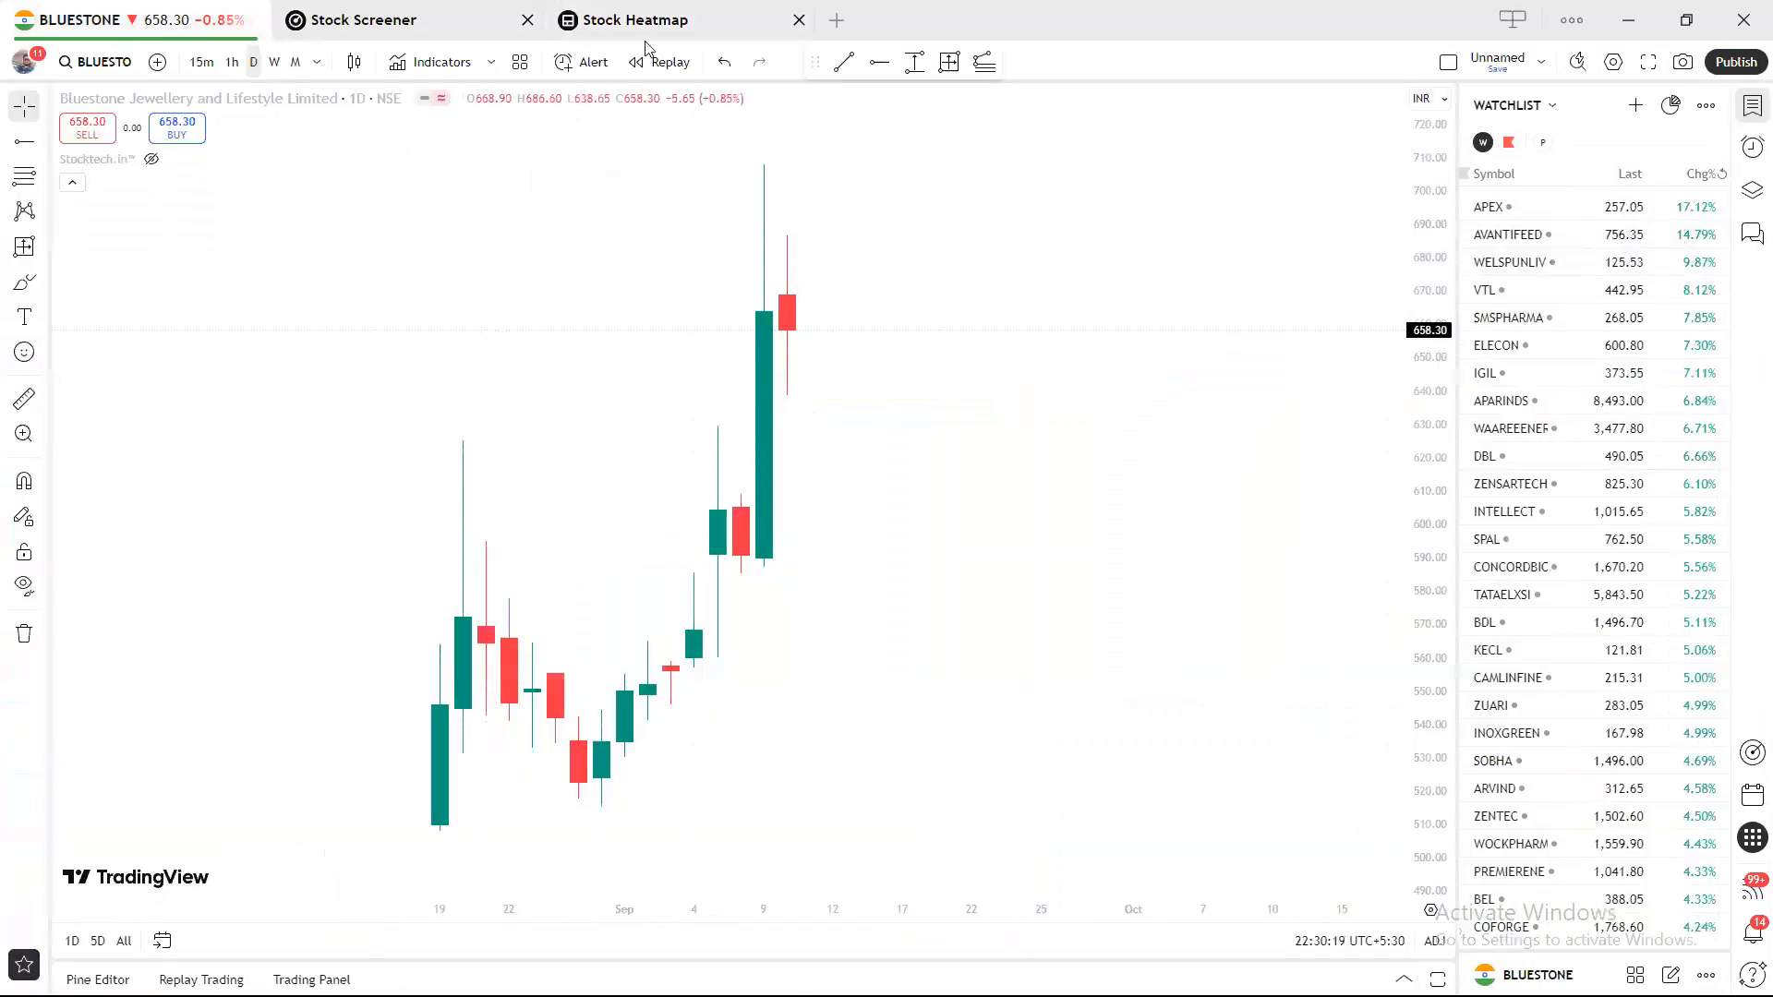
{"action": "left_click", "coordinate": [620, 22]}
{"action": "left_click", "coordinate": [415, 29]}
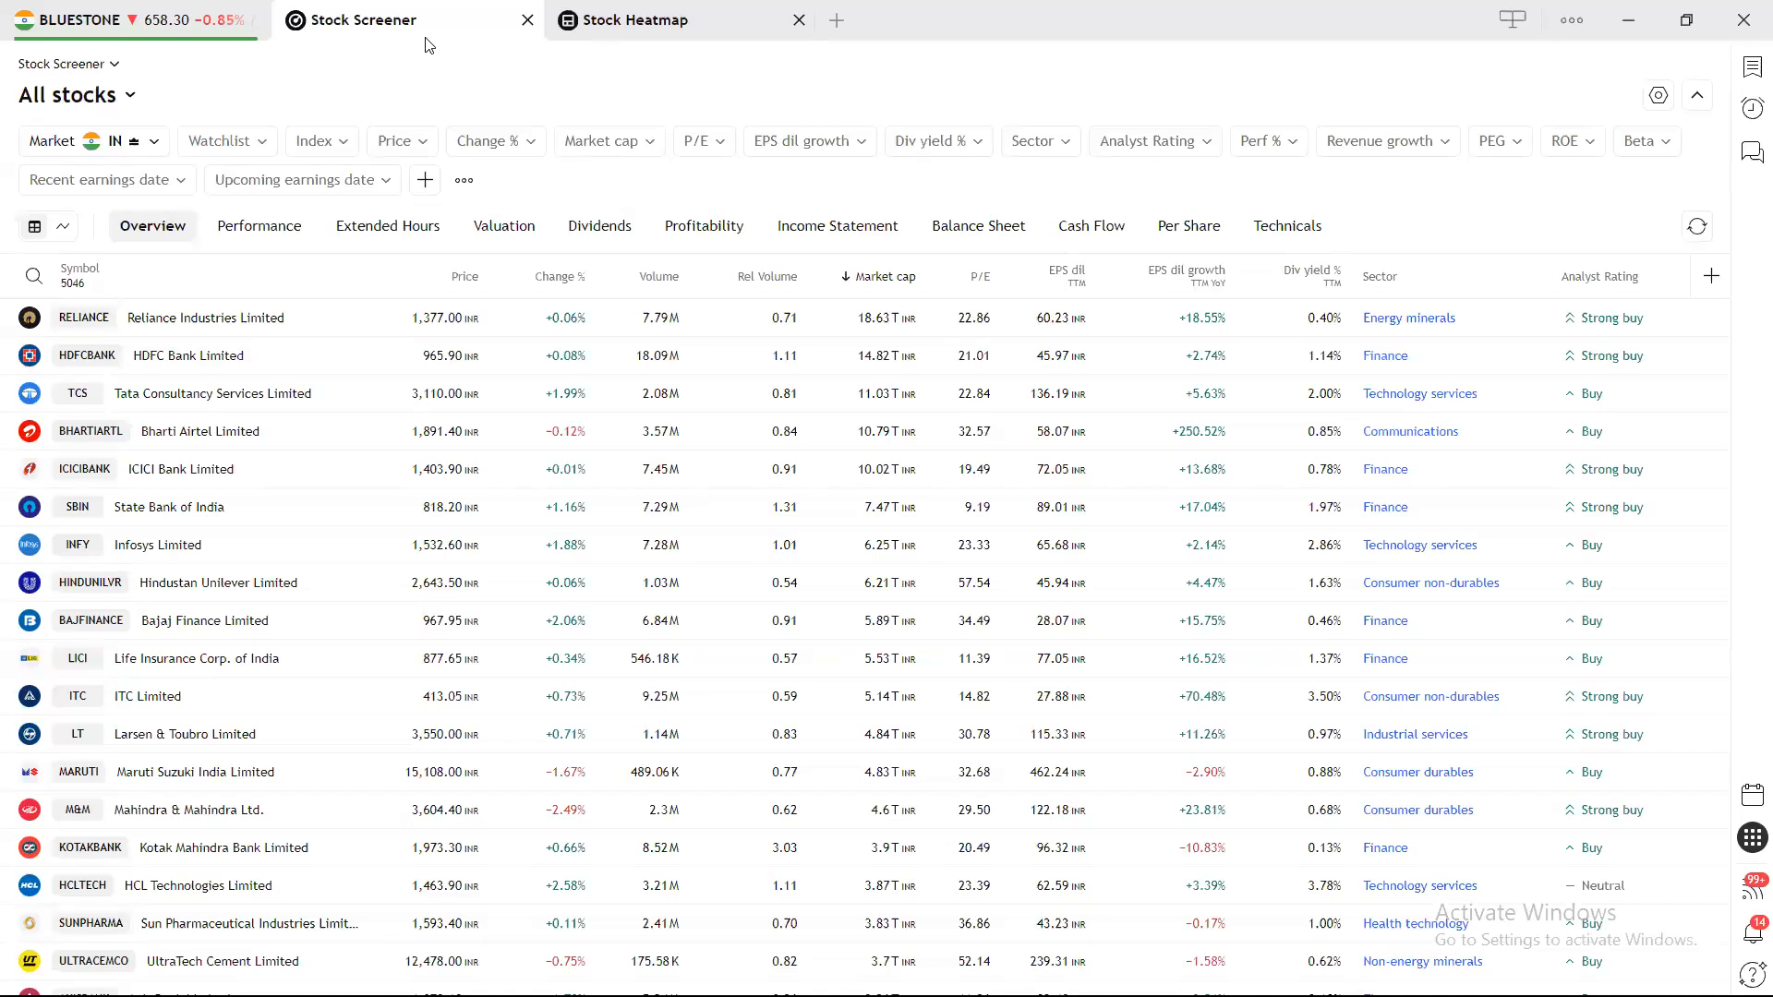
Remove the Upcoming and Recent earnings date, Beta, ROE and PEG filters.
{"action": "left_click", "coordinate": [376, 180]}
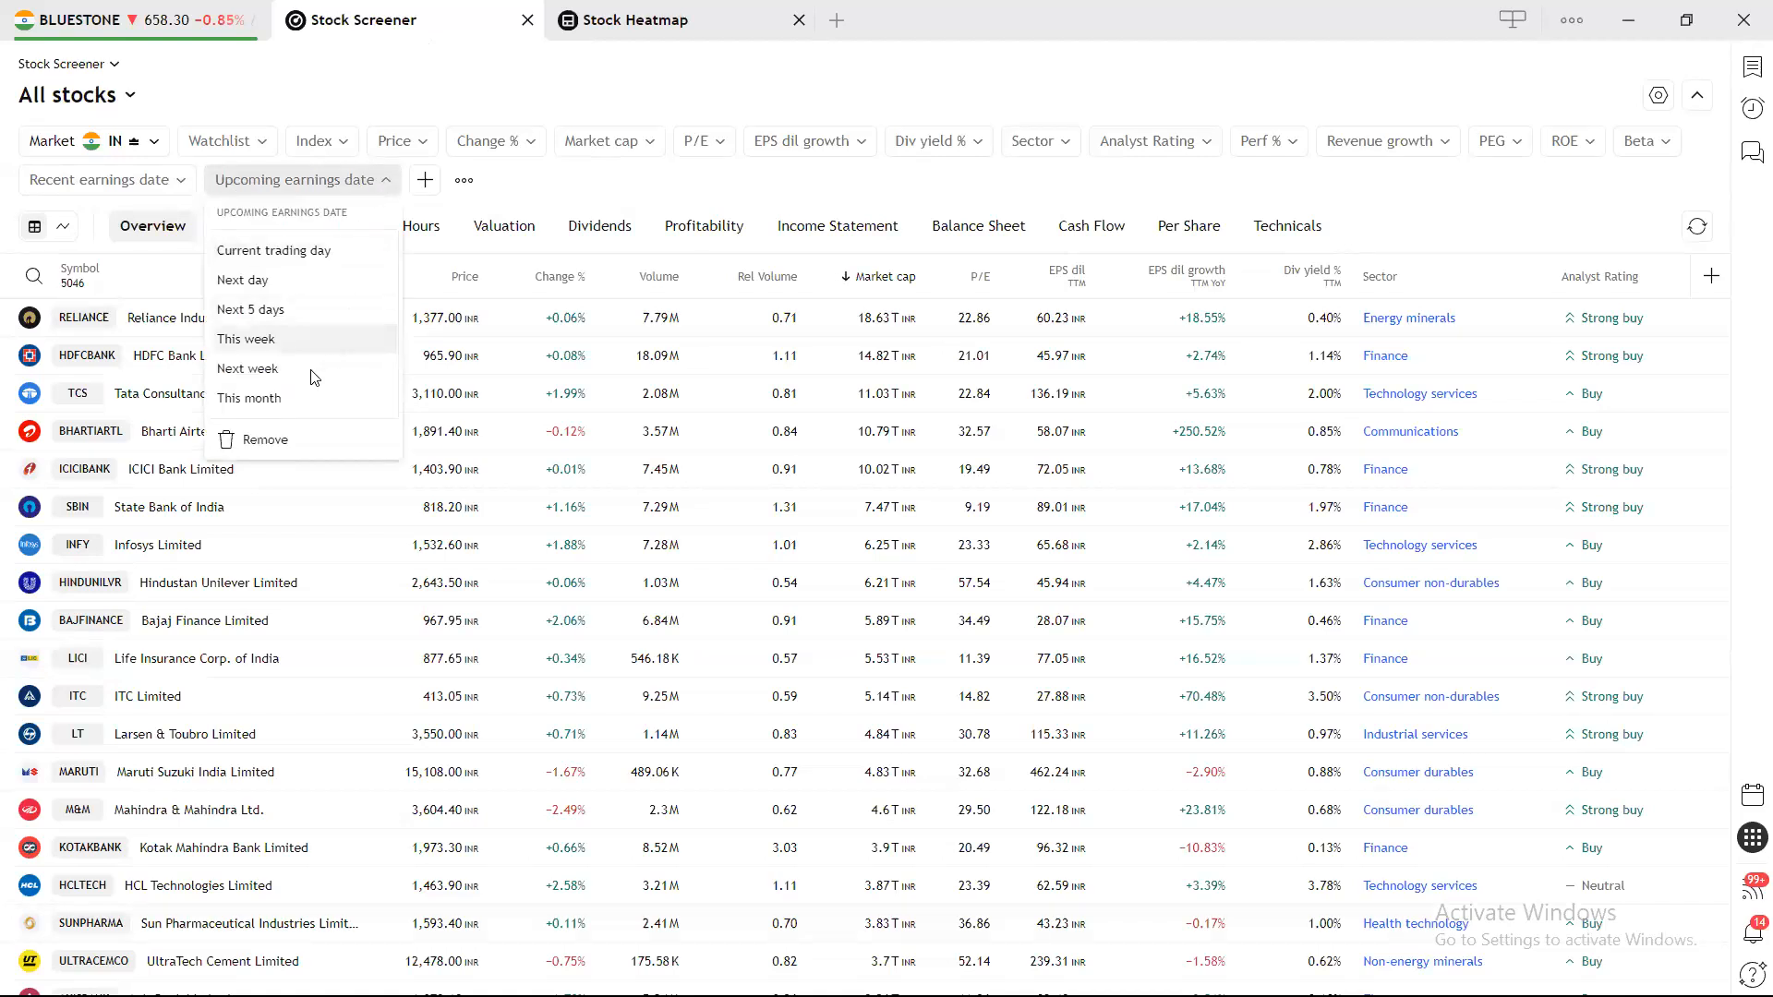
{"action": "left_click", "coordinate": [298, 459]}
{"action": "left_click", "coordinate": [173, 182]}
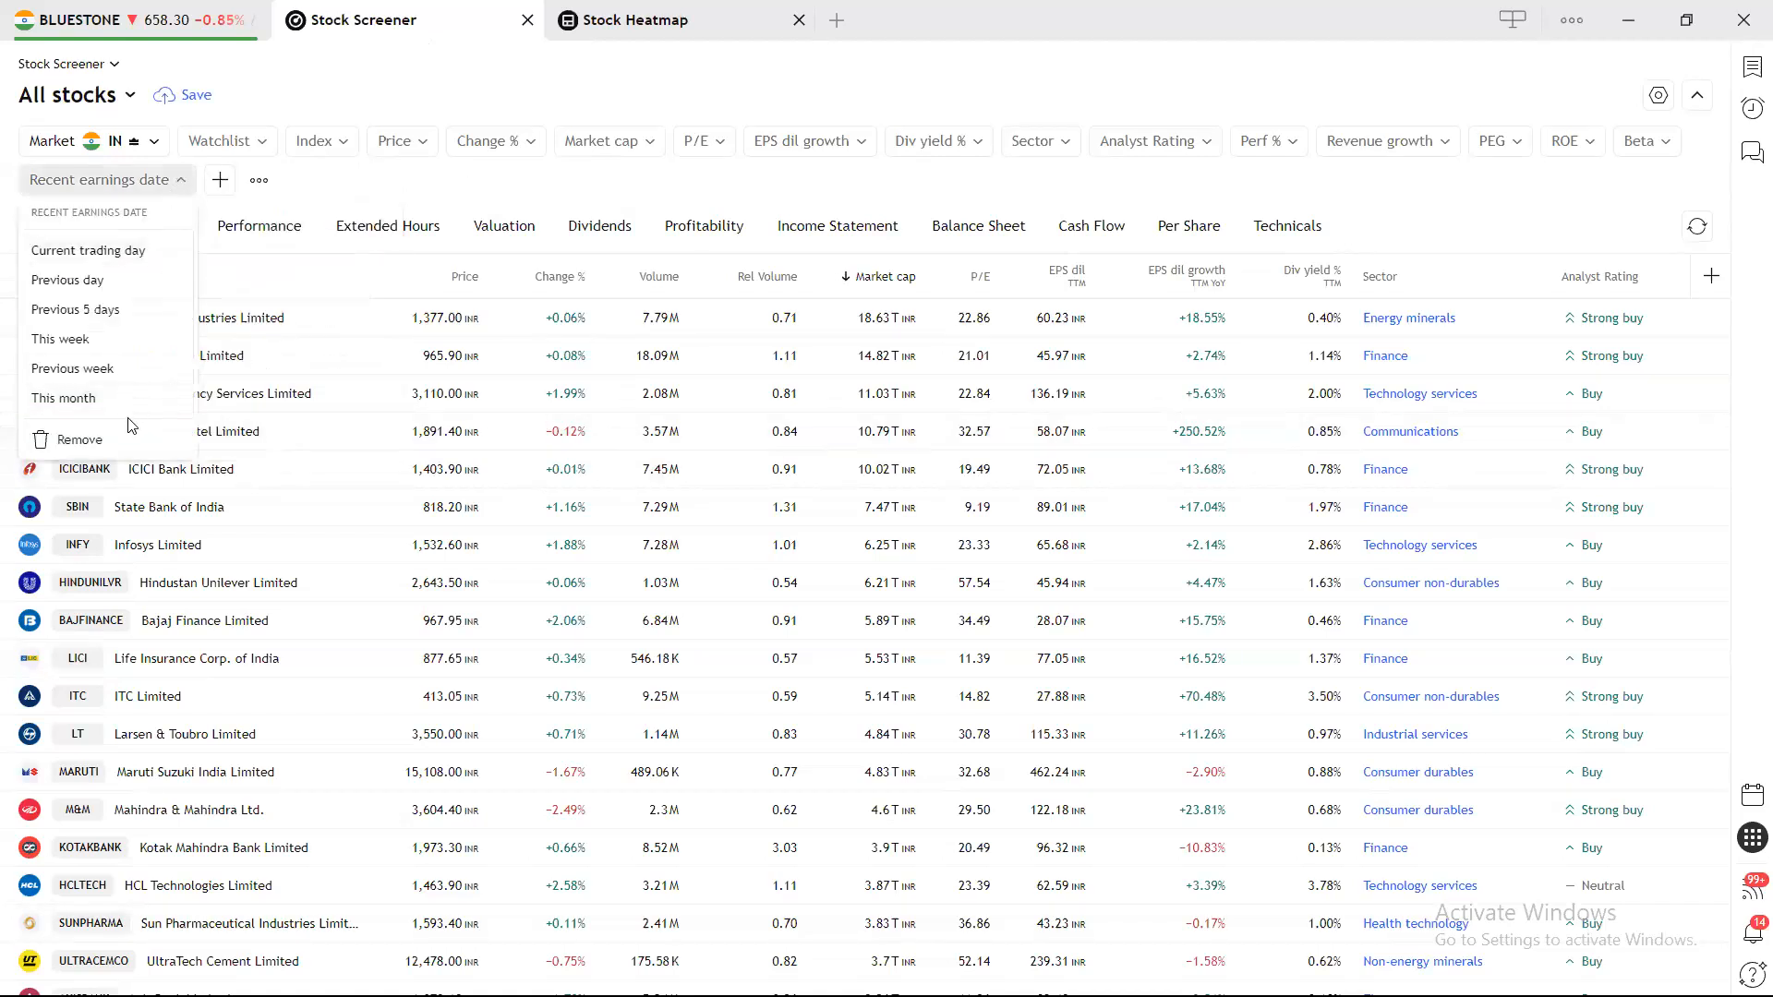
{"action": "left_click", "coordinate": [119, 439]}
{"action": "left_click", "coordinate": [1642, 144]}
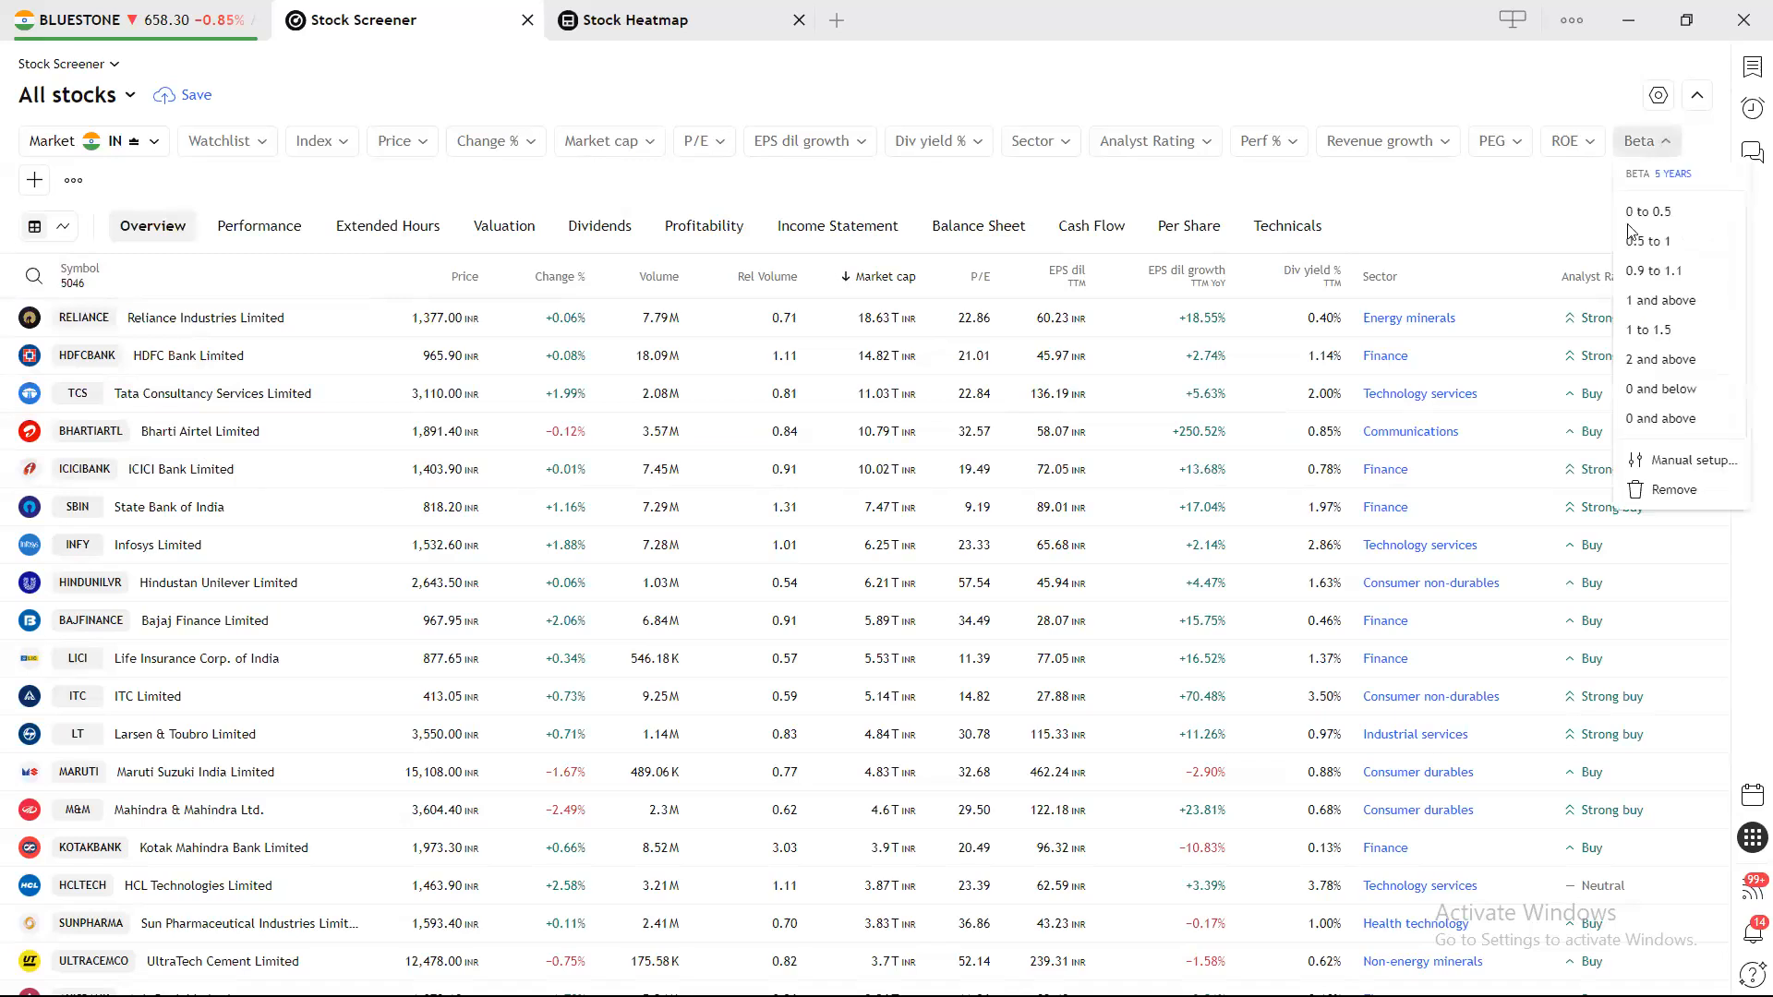
{"action": "left_click", "coordinate": [1674, 489]}
{"action": "left_click", "coordinate": [1568, 140]}
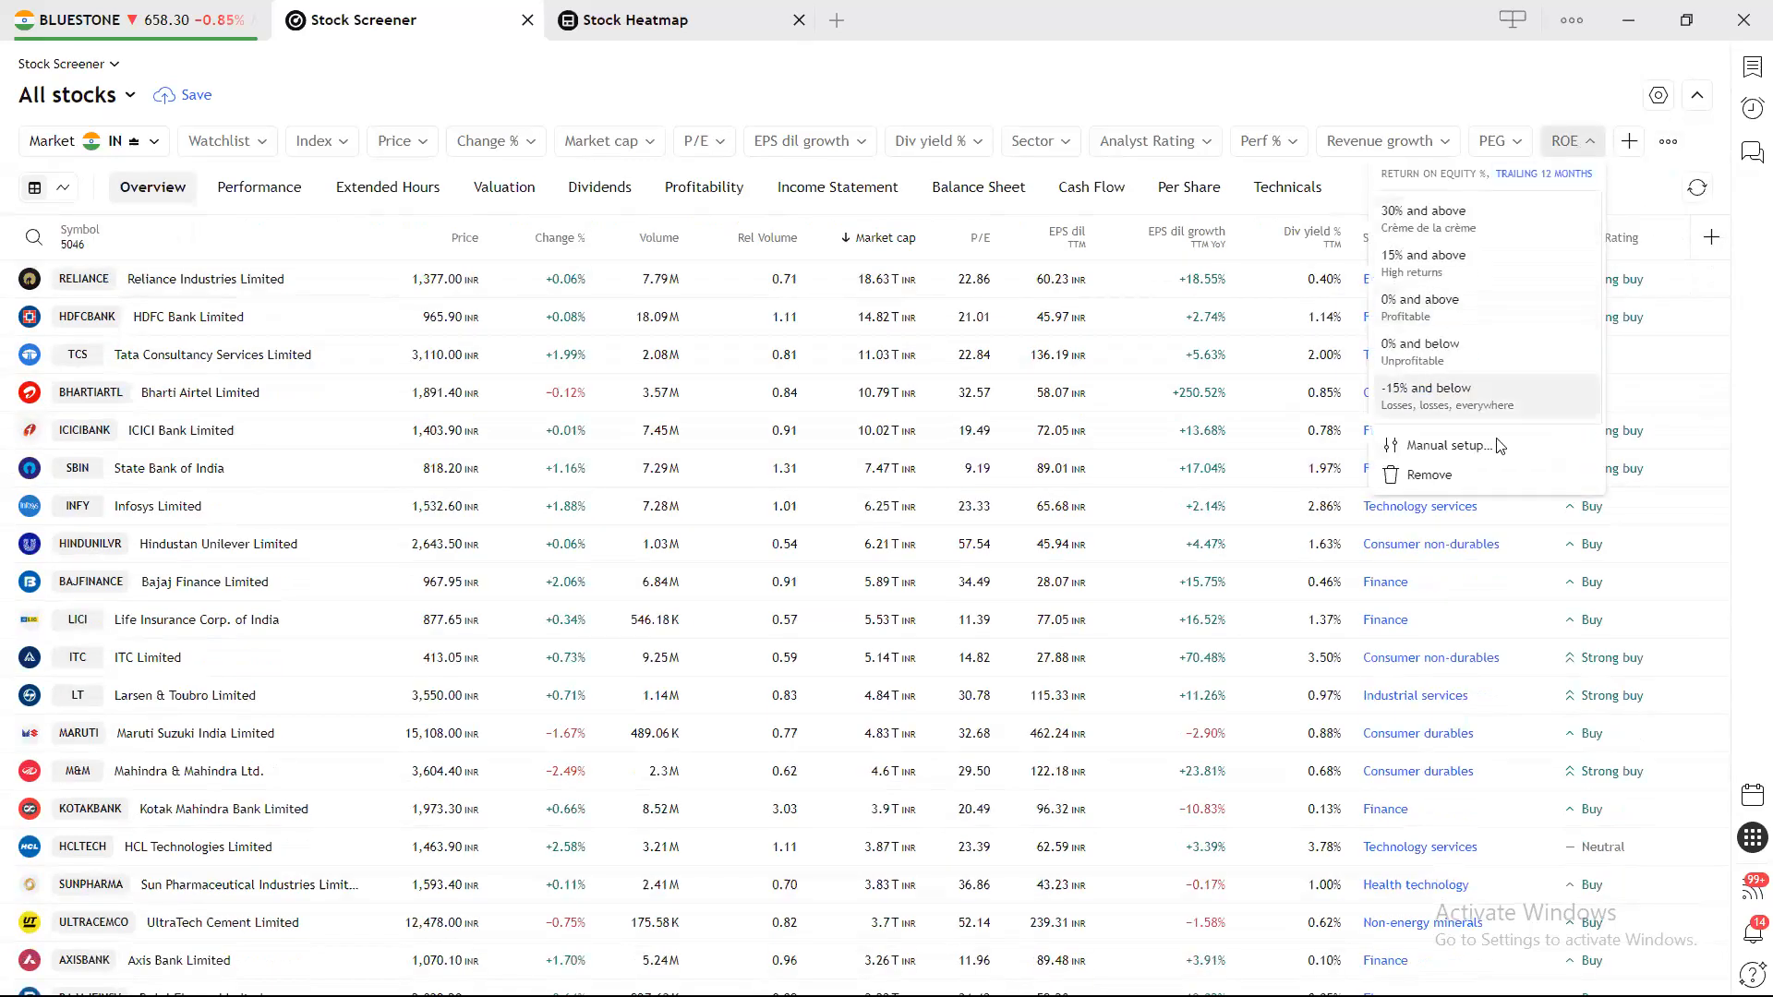
{"action": "left_click", "coordinate": [1474, 474]}
{"action": "left_click", "coordinate": [1494, 141]}
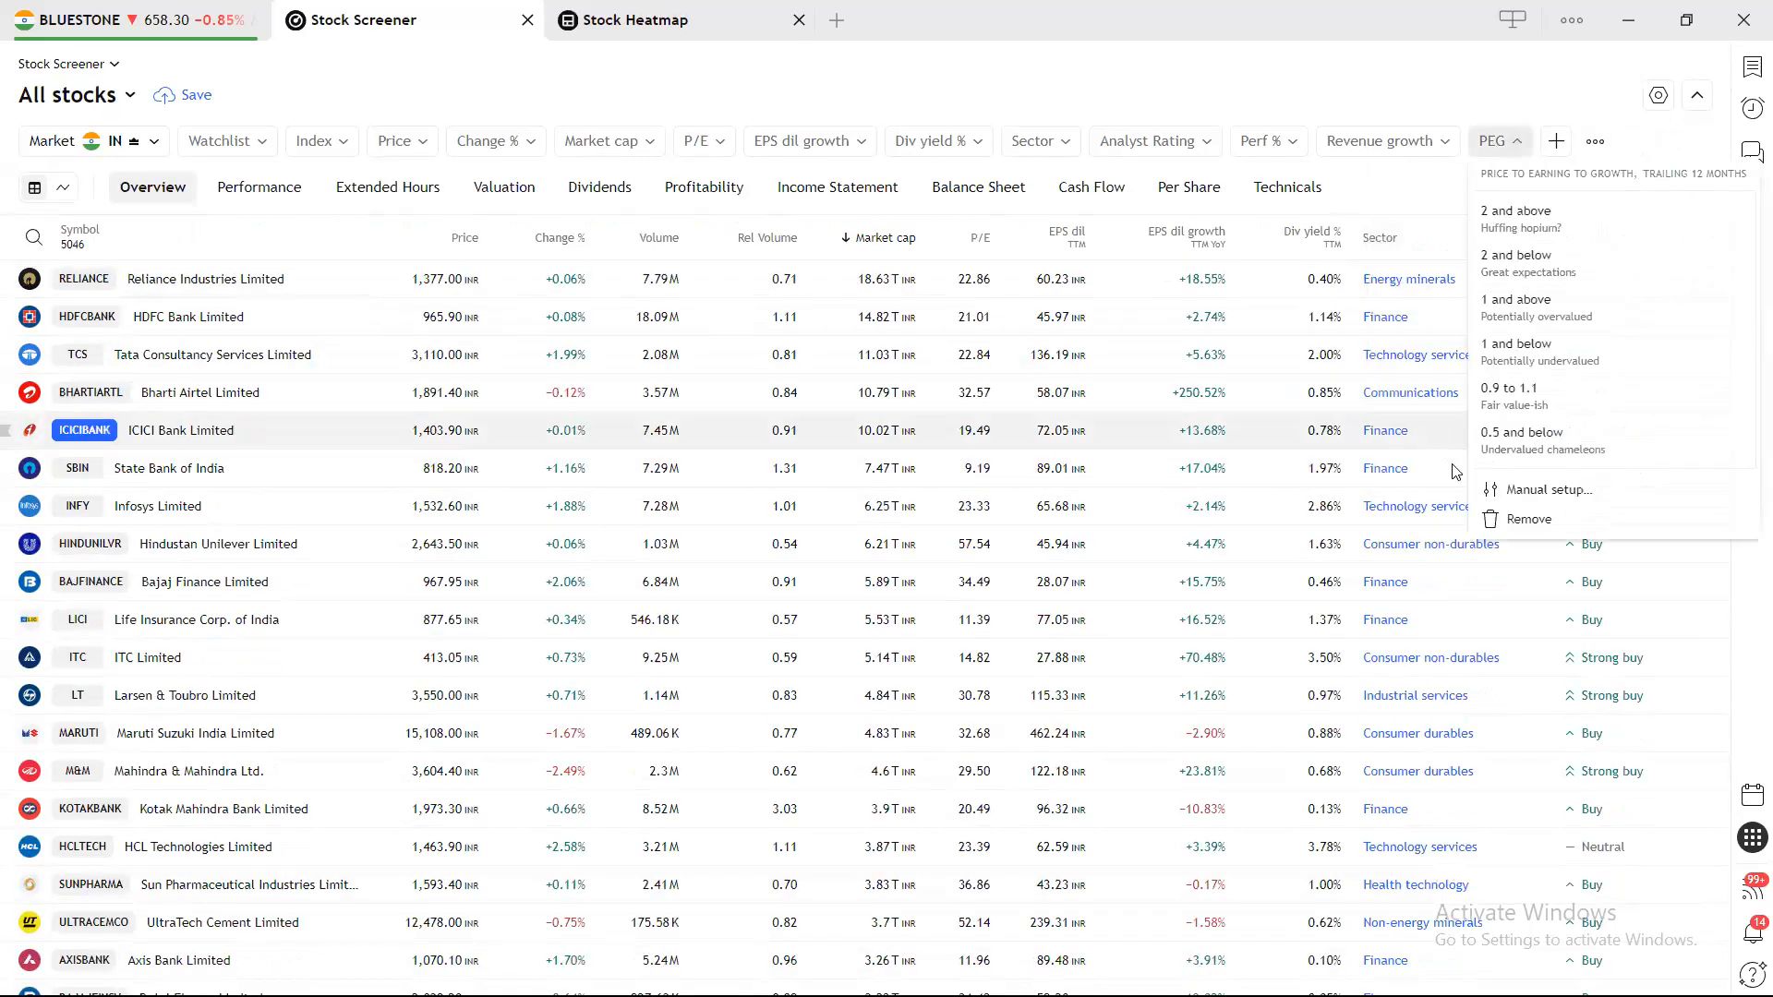
{"action": "left_click", "coordinate": [1526, 520]}
Remove the Revenue growth, Perf %, Analyst Rating, Sector, Div yield % and EPS dil growth filters.
{"action": "left_click", "coordinate": [1385, 140]}
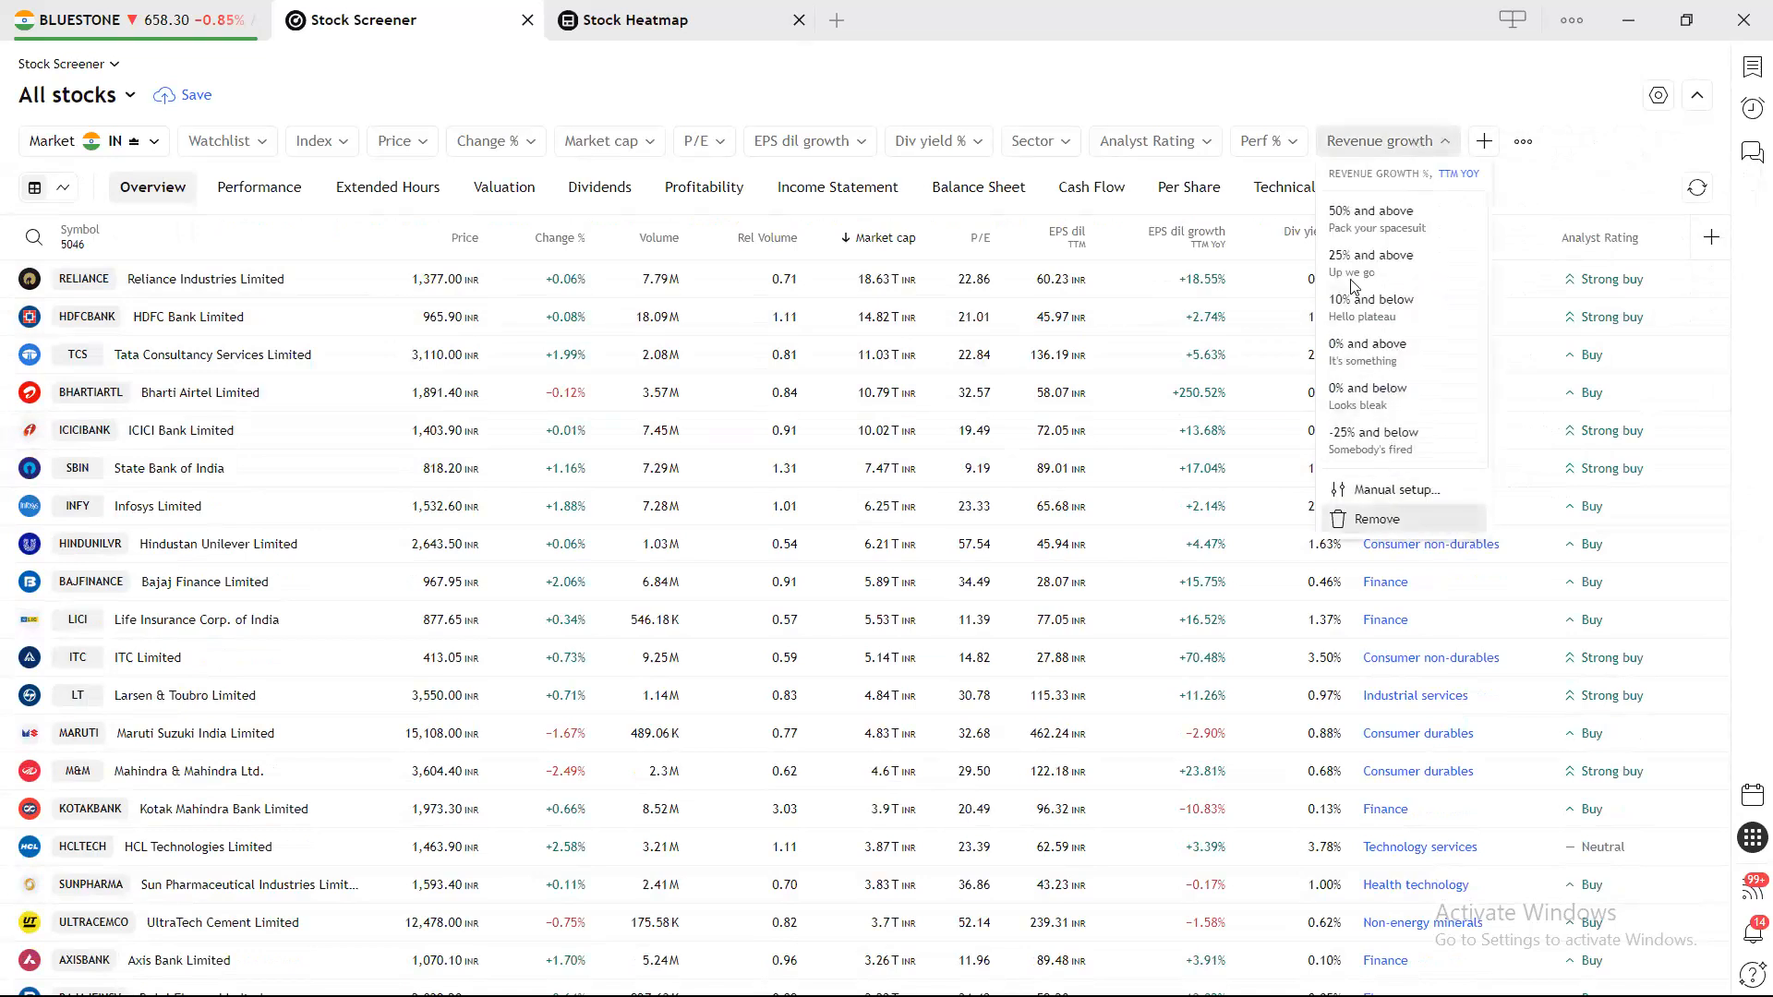
{"action": "left_click", "coordinate": [1377, 519]}
{"action": "left_click", "coordinate": [1266, 141]}
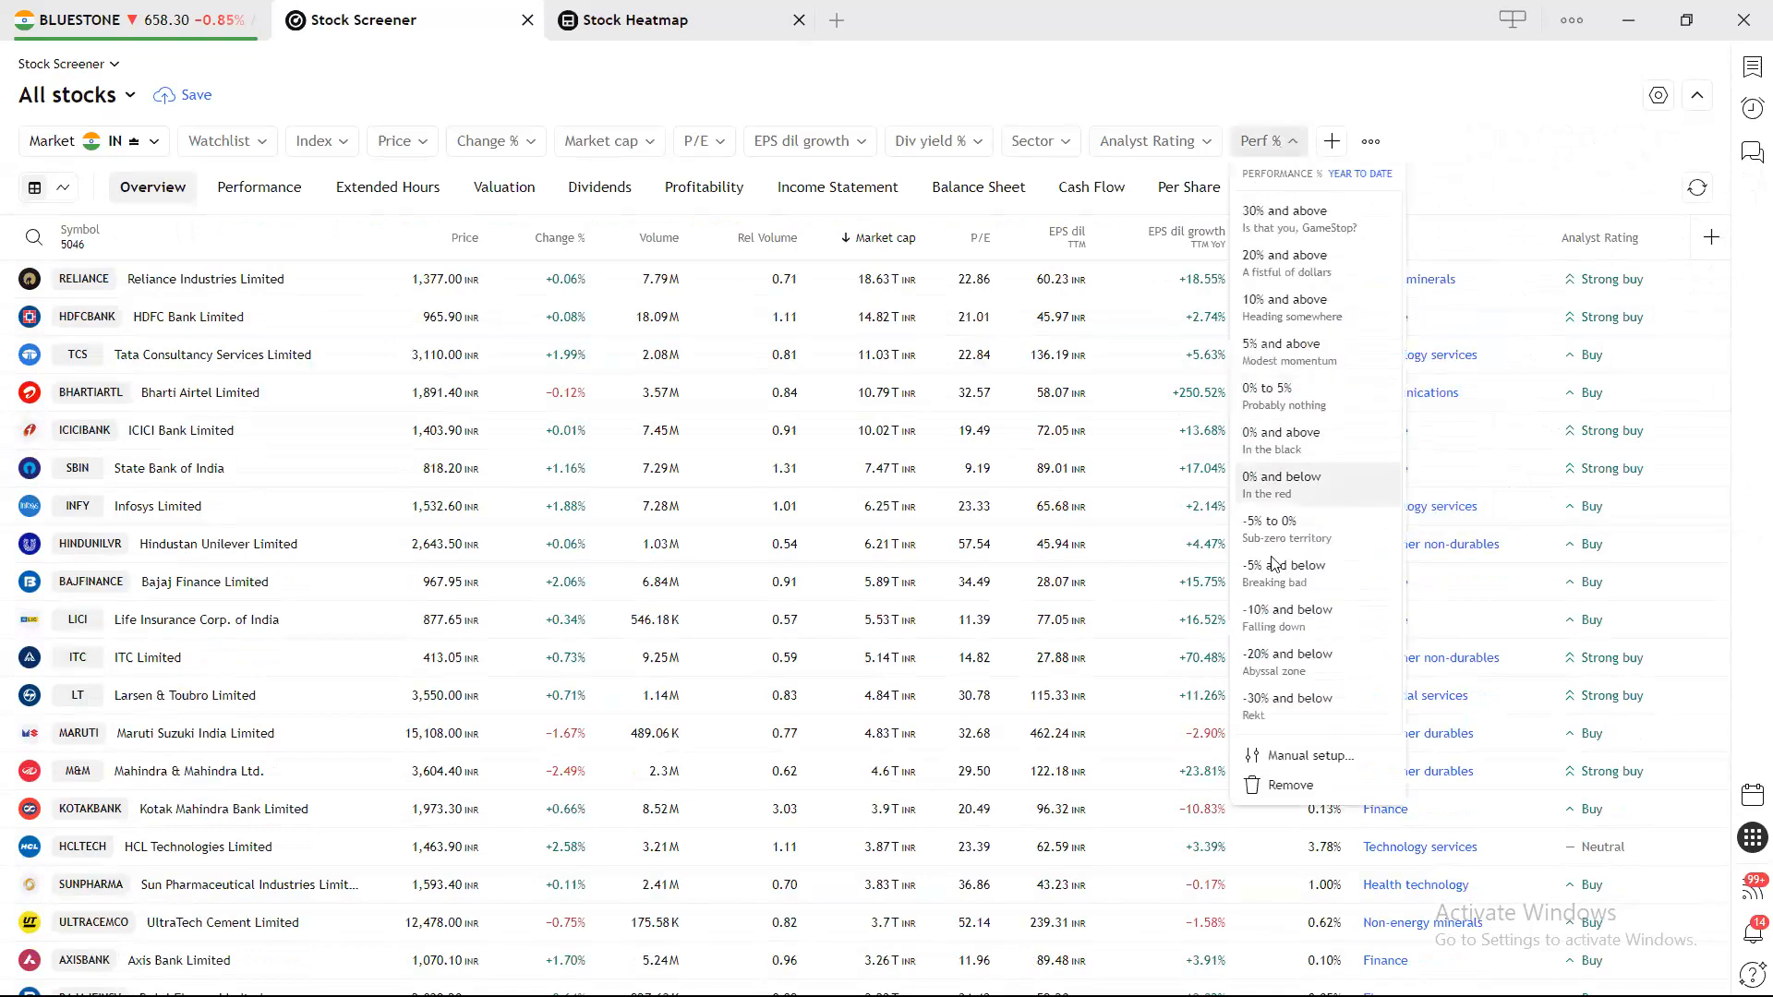
{"action": "left_click", "coordinate": [1288, 786]}
{"action": "left_click", "coordinate": [1154, 140]}
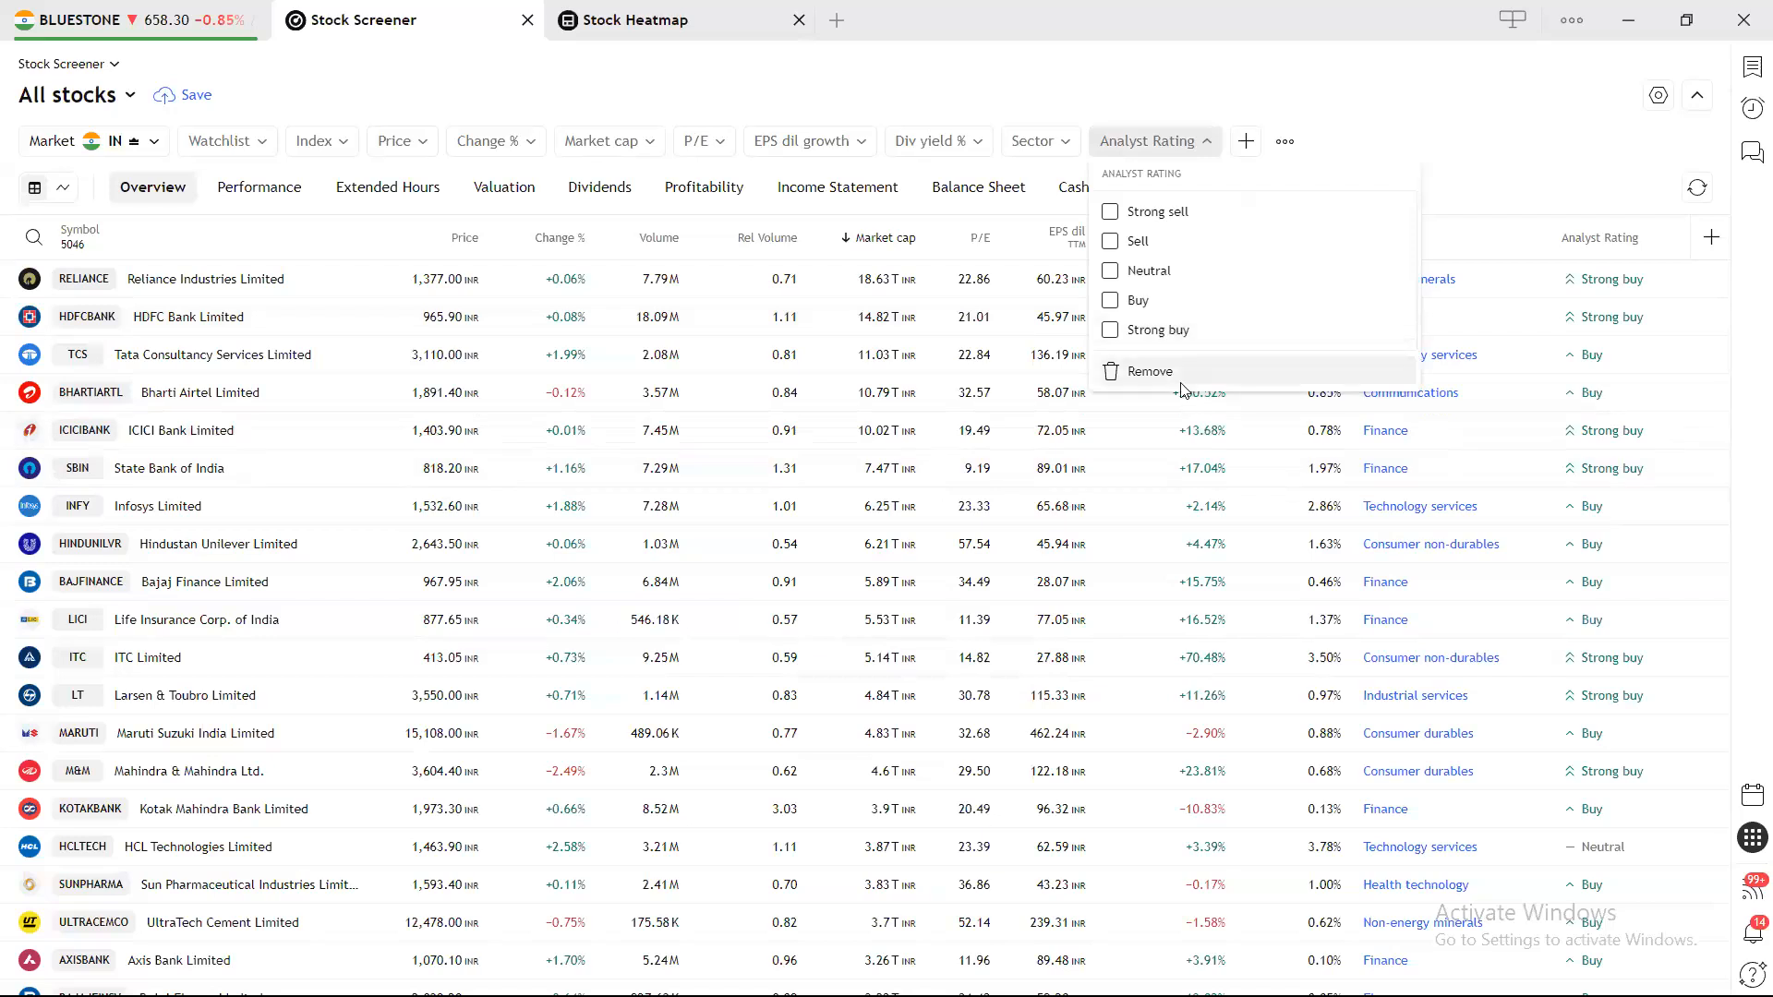
{"action": "left_click", "coordinate": [1150, 371]}
{"action": "left_click", "coordinate": [1040, 140]}
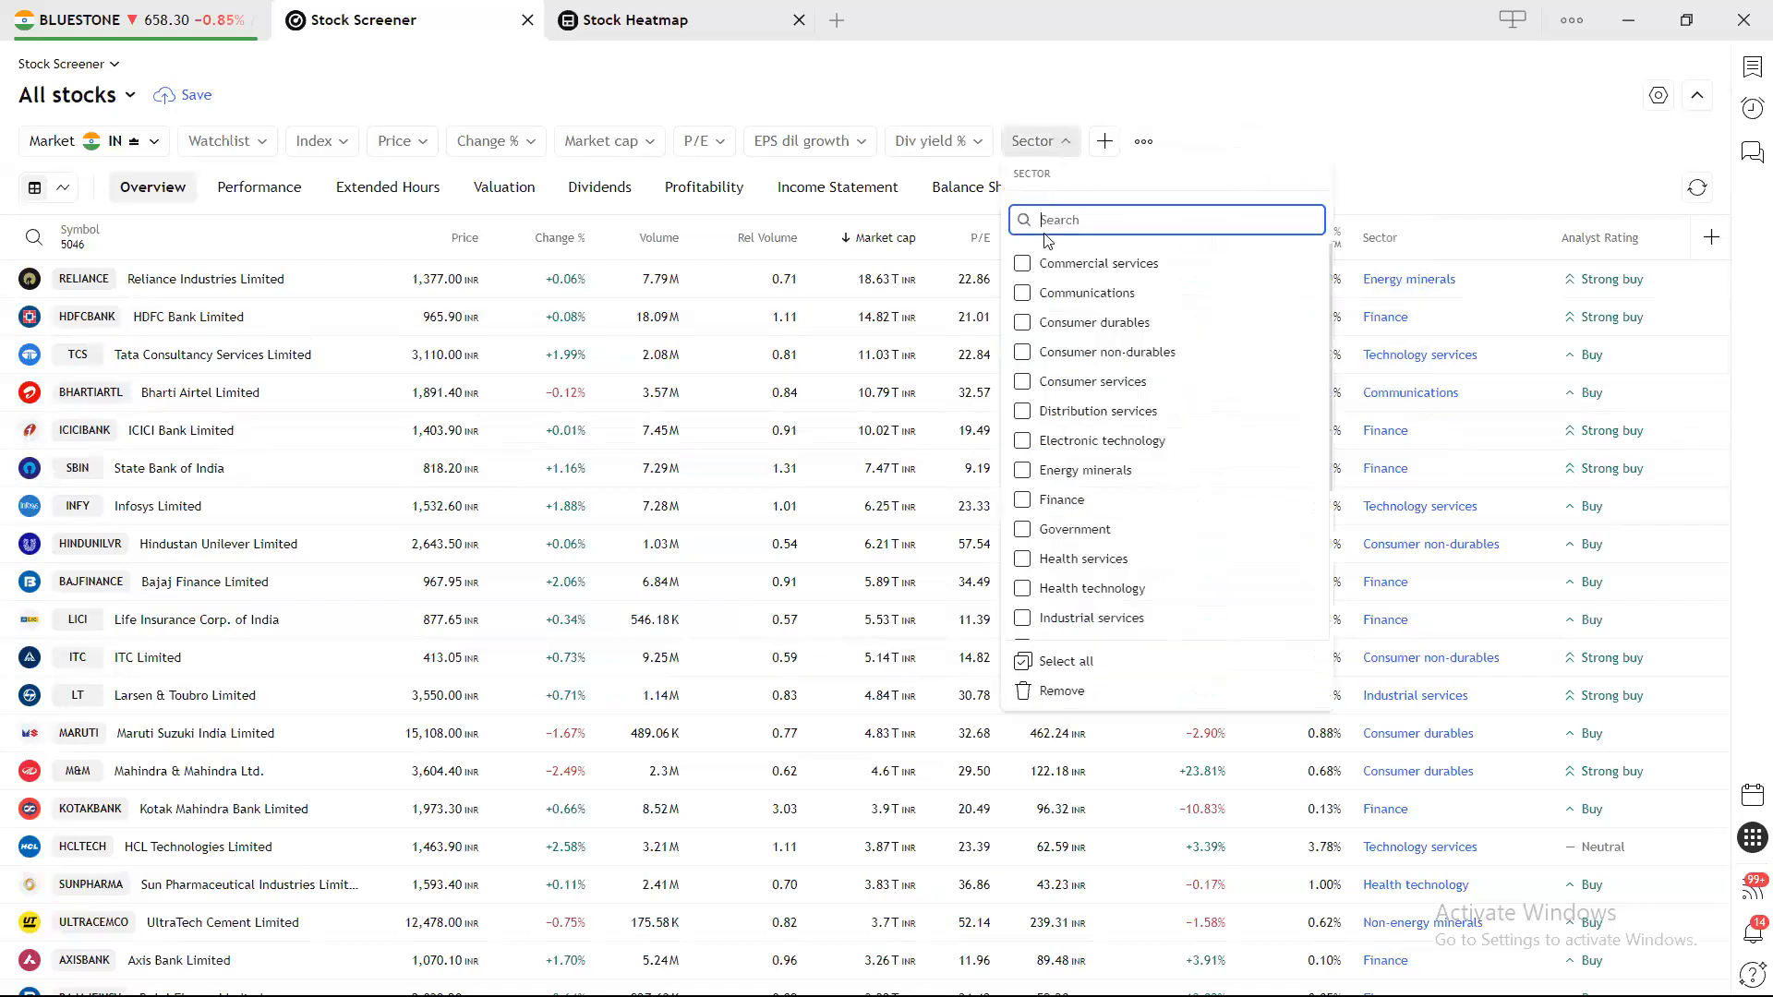
{"action": "left_click", "coordinate": [1123, 699]}
{"action": "left_click", "coordinate": [981, 142]}
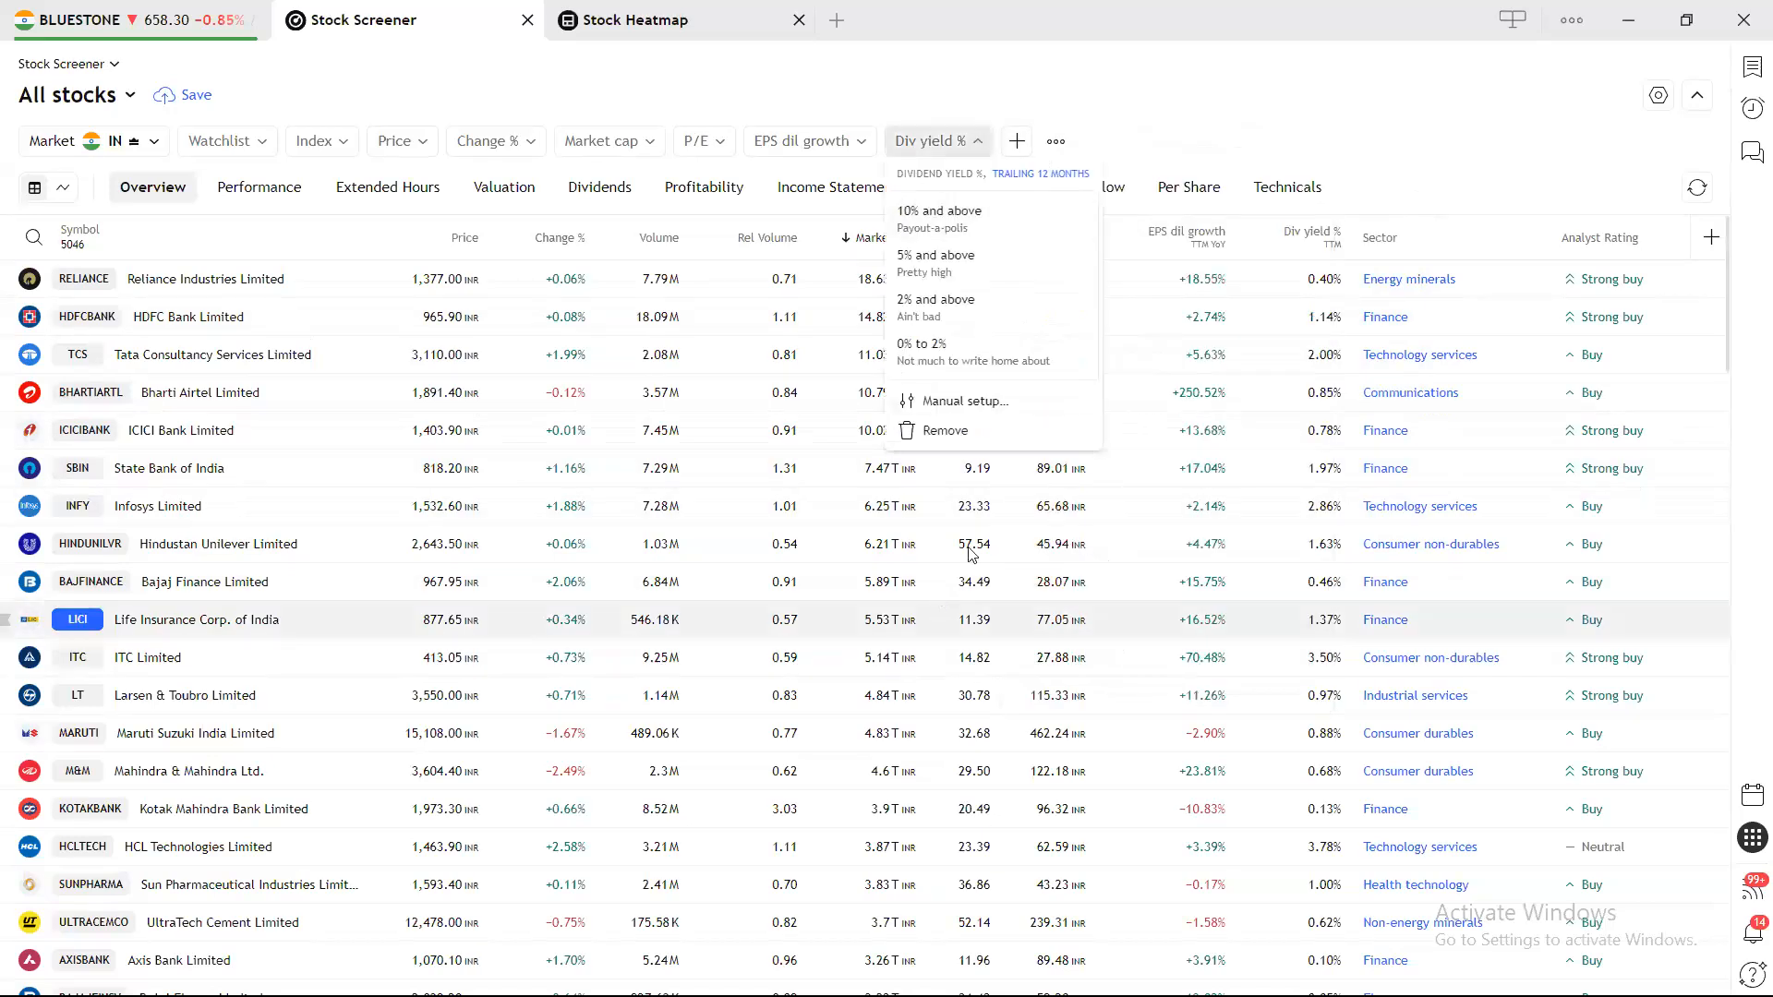
{"action": "left_click", "coordinate": [980, 431]}
{"action": "left_click", "coordinate": [856, 141]}
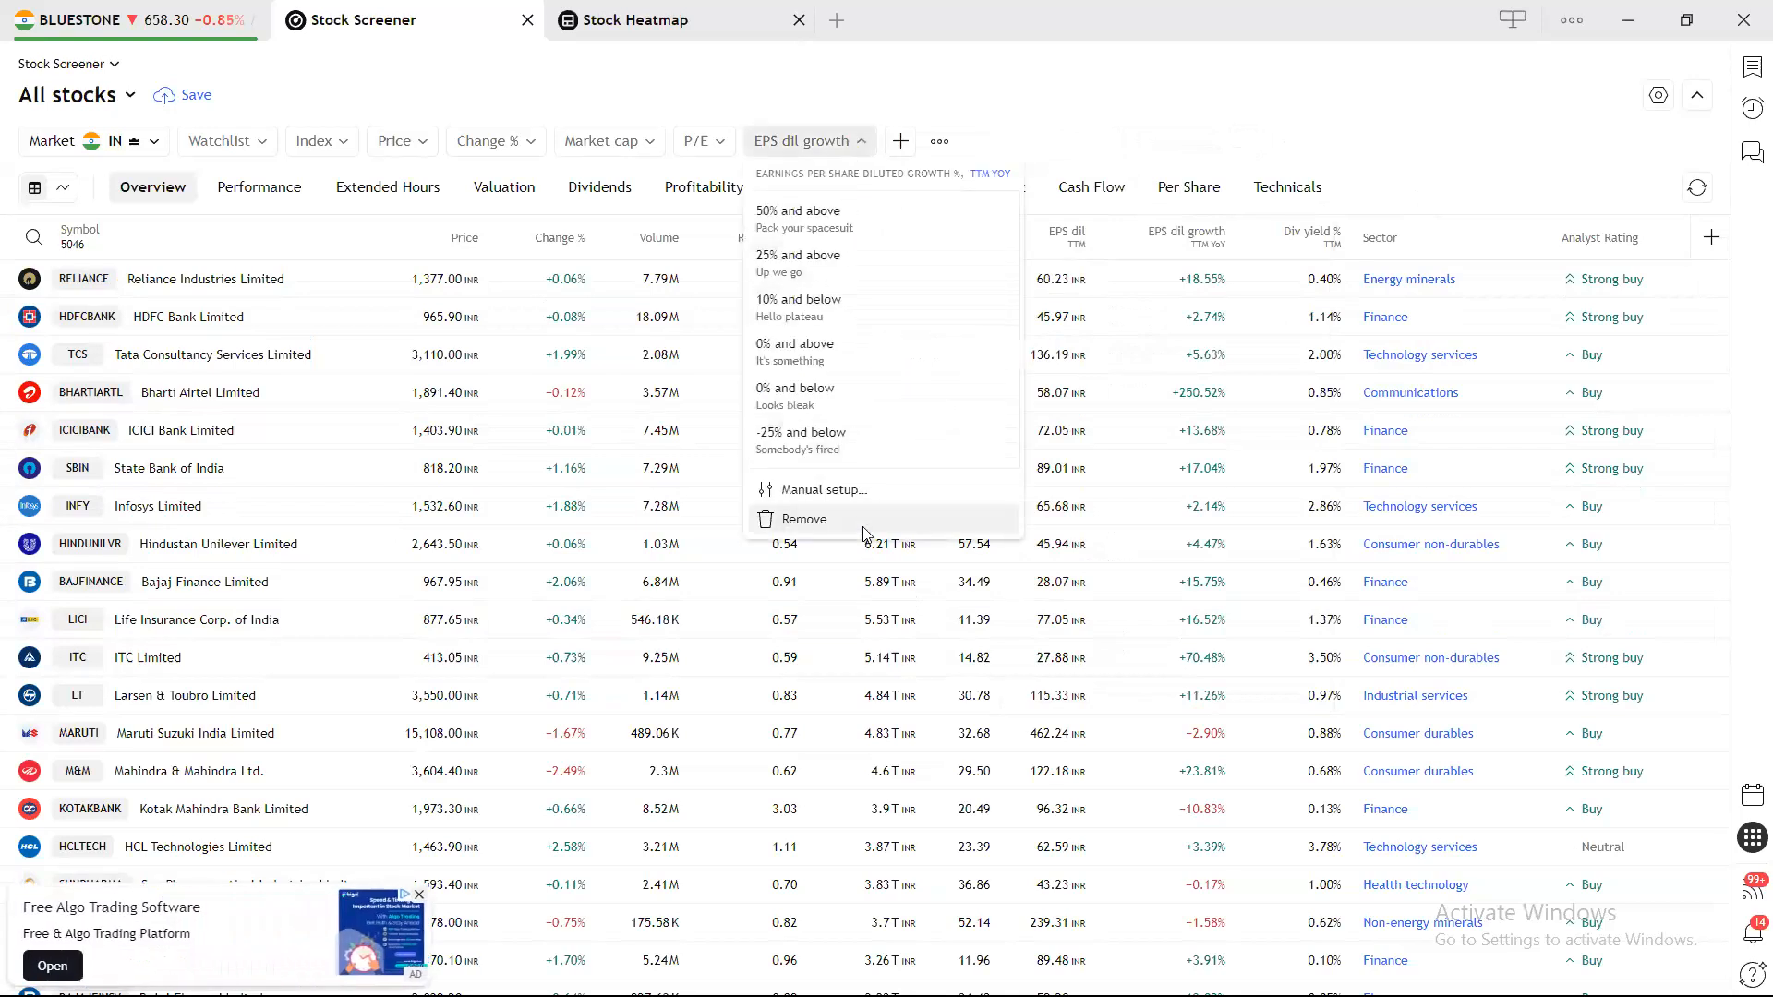
{"action": "left_click", "coordinate": [864, 523]}
Remove the P/E, Market cap, Change %, Price and Index filters, leaving the watchlist unset.
{"action": "left_click", "coordinate": [702, 140]}
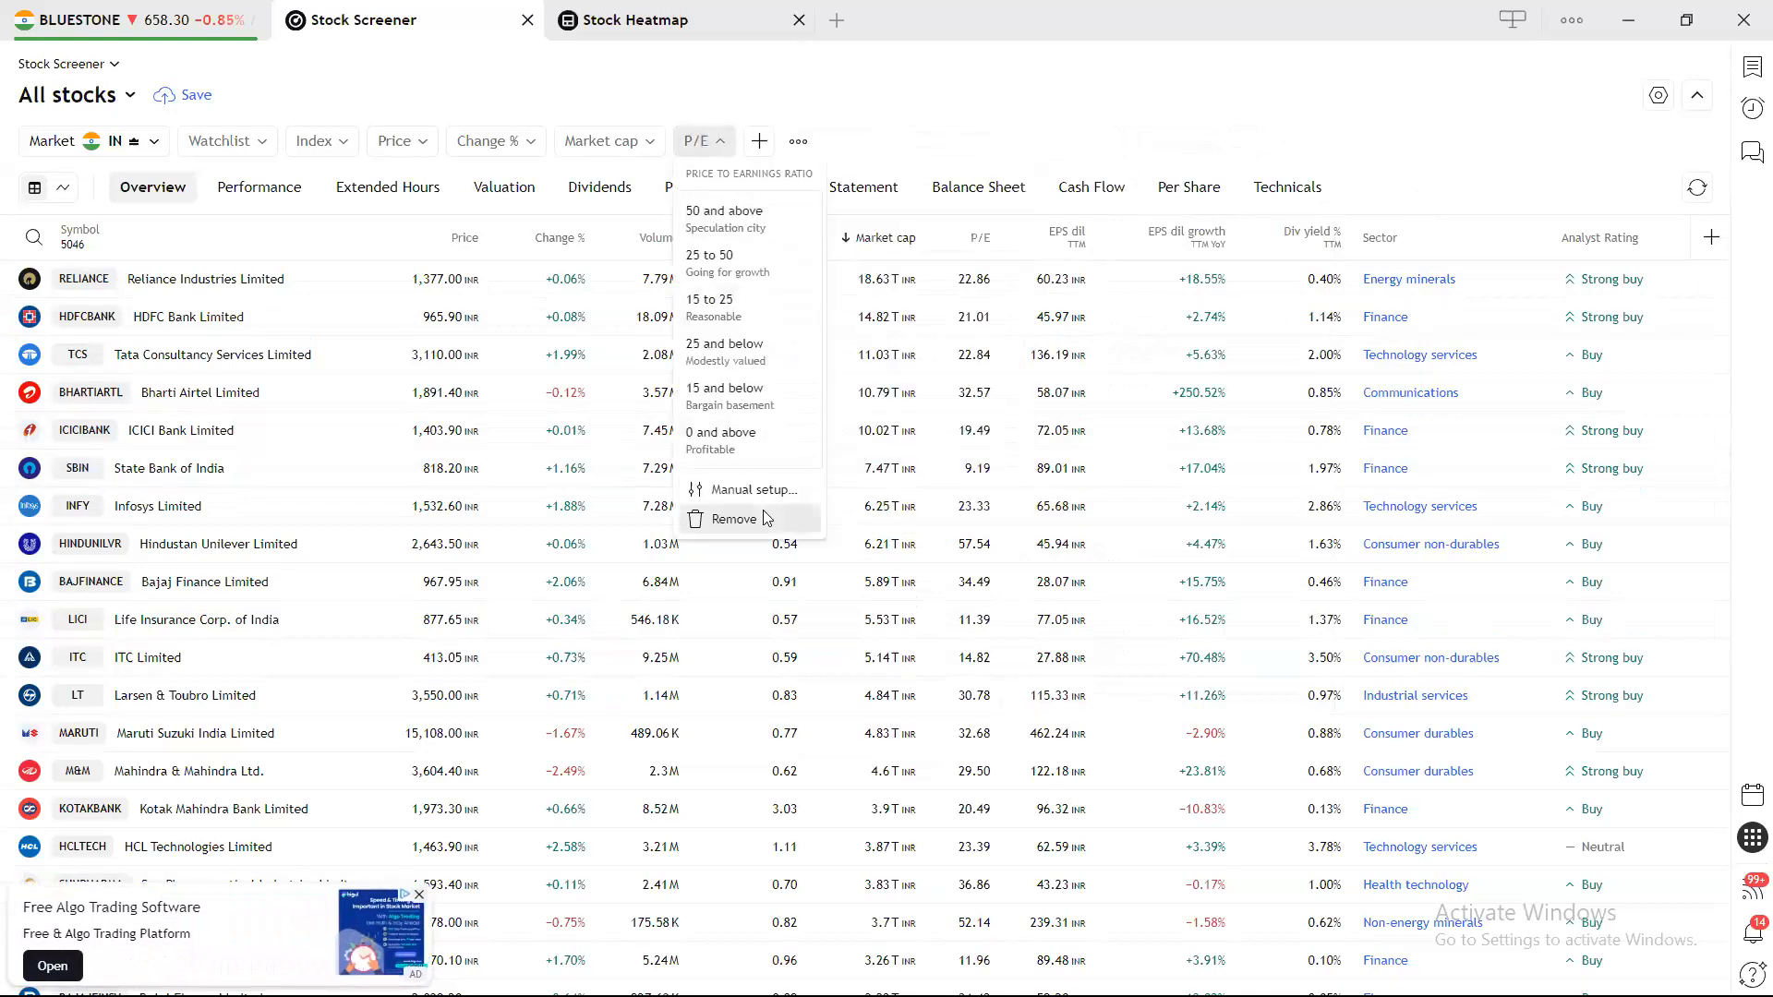
{"action": "left_click", "coordinate": [763, 519]}
{"action": "left_click", "coordinate": [602, 140]}
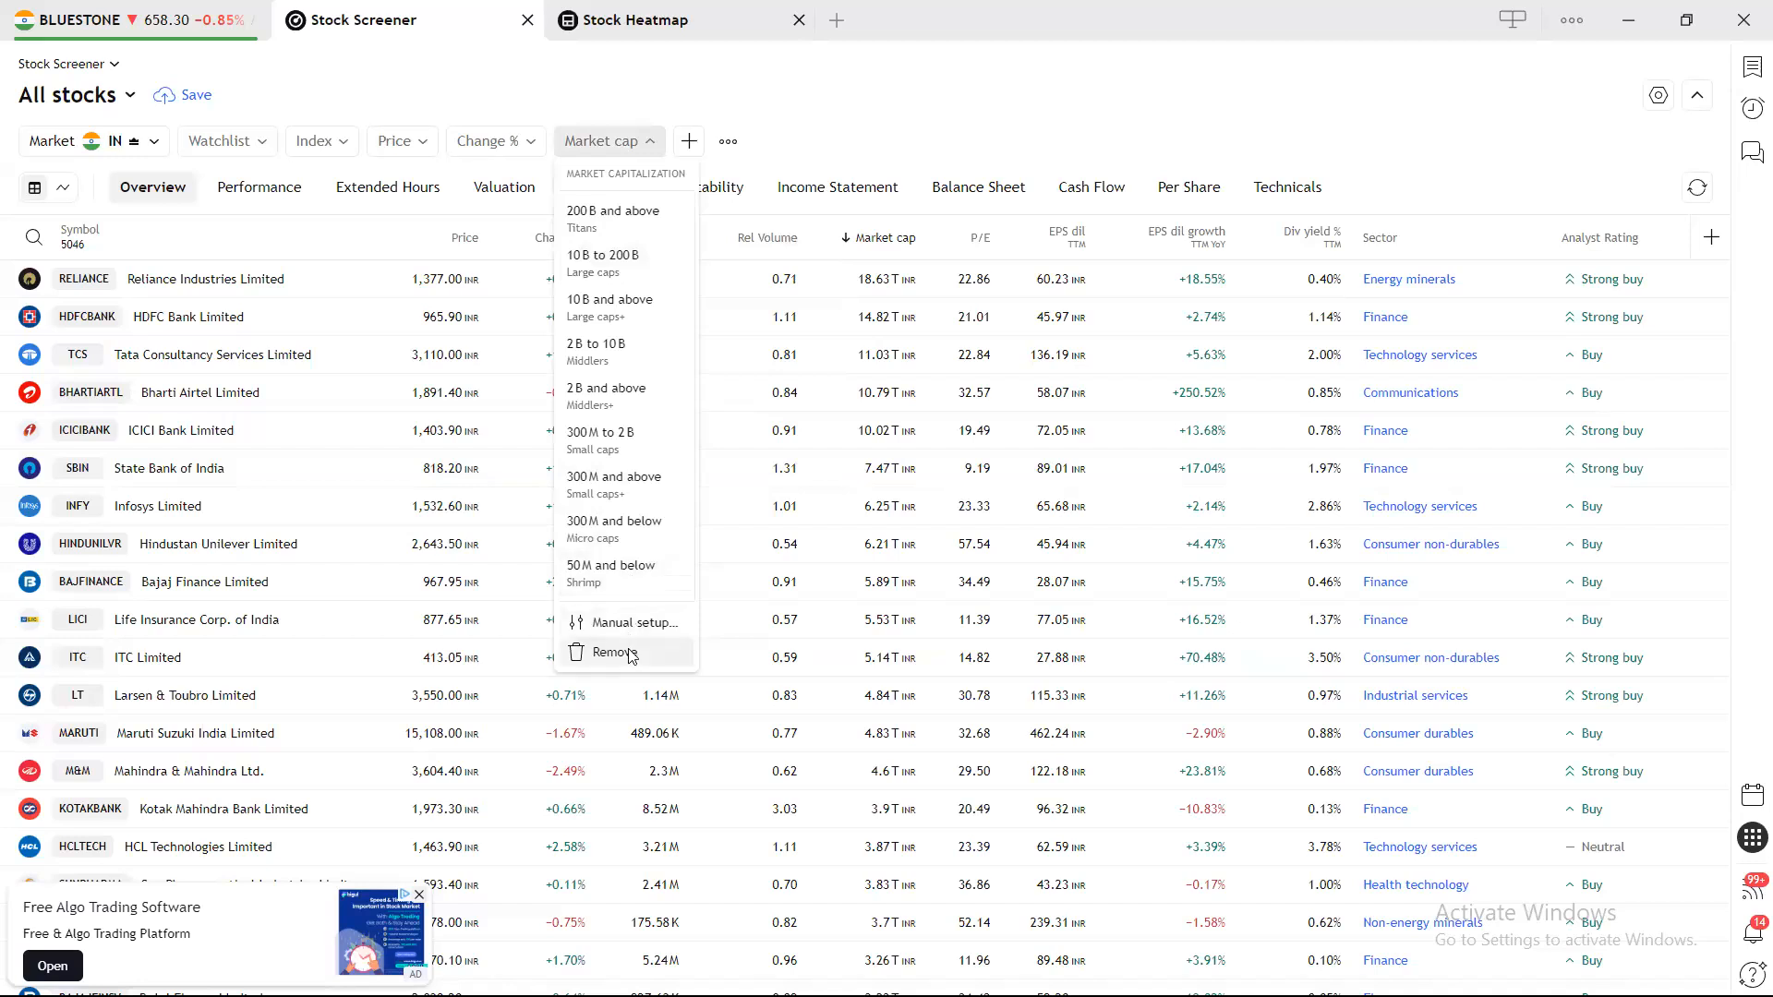
{"action": "left_click", "coordinate": [628, 652]}
{"action": "left_click", "coordinate": [492, 140]}
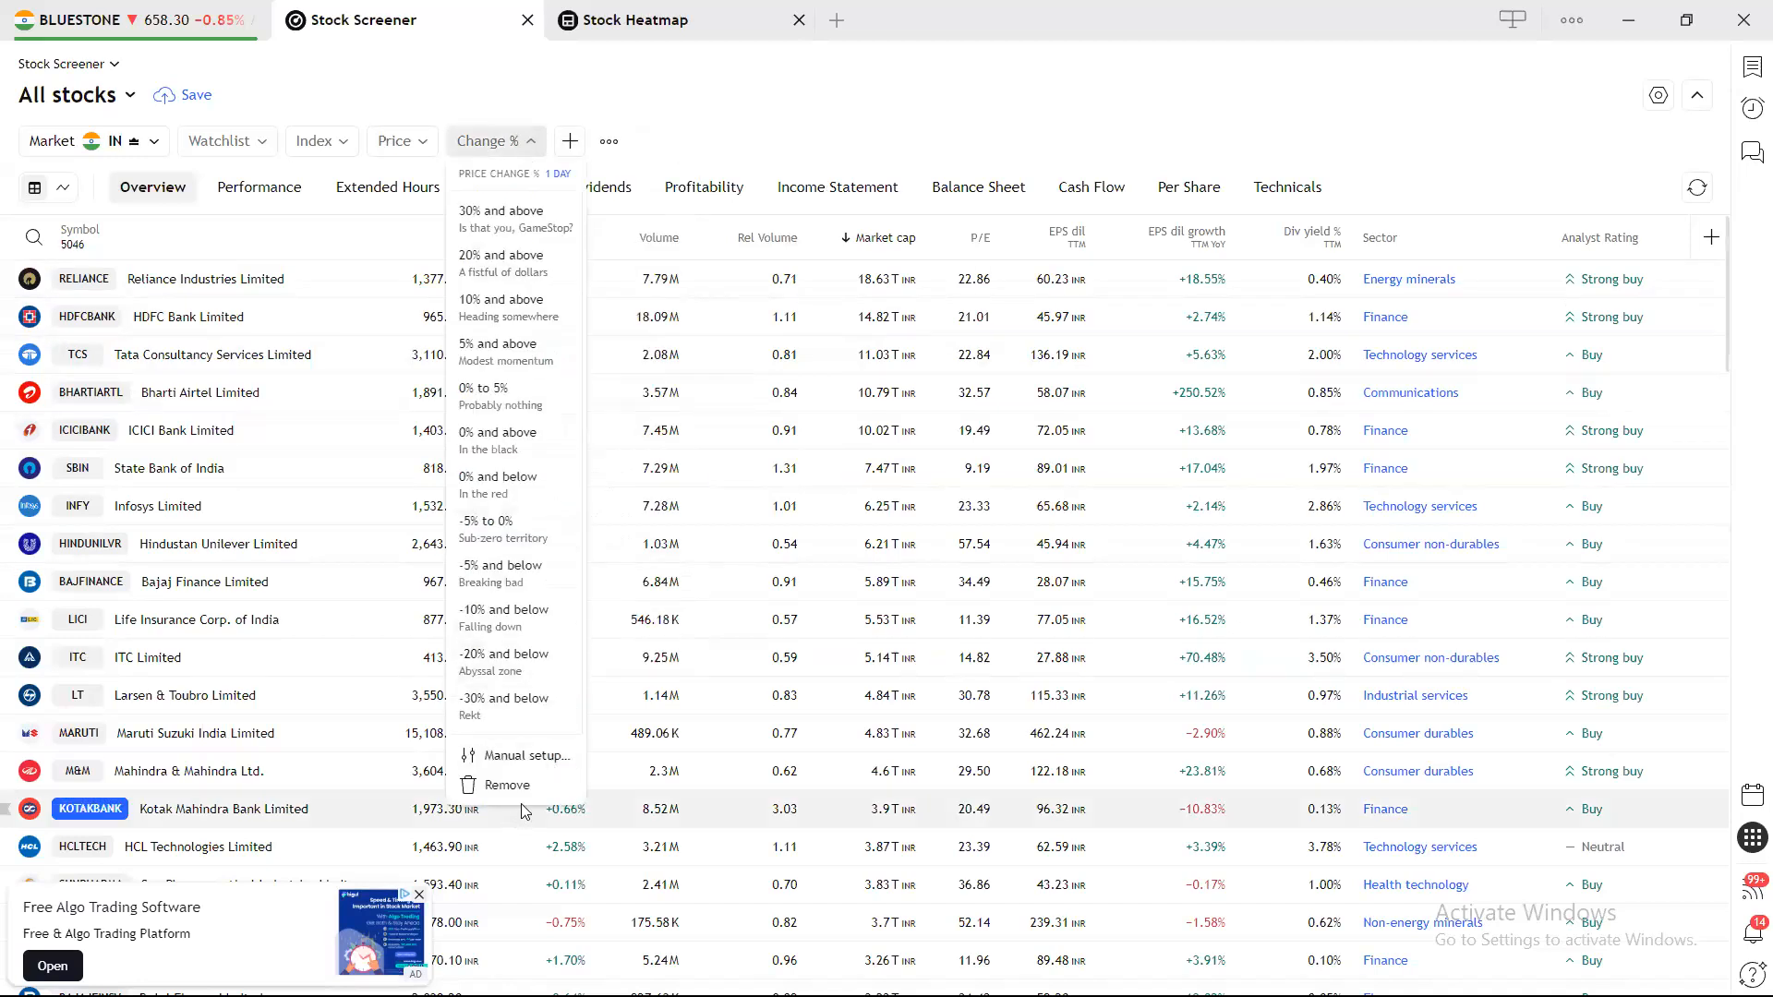
{"action": "left_click", "coordinate": [525, 786]}
{"action": "left_click", "coordinate": [420, 148]}
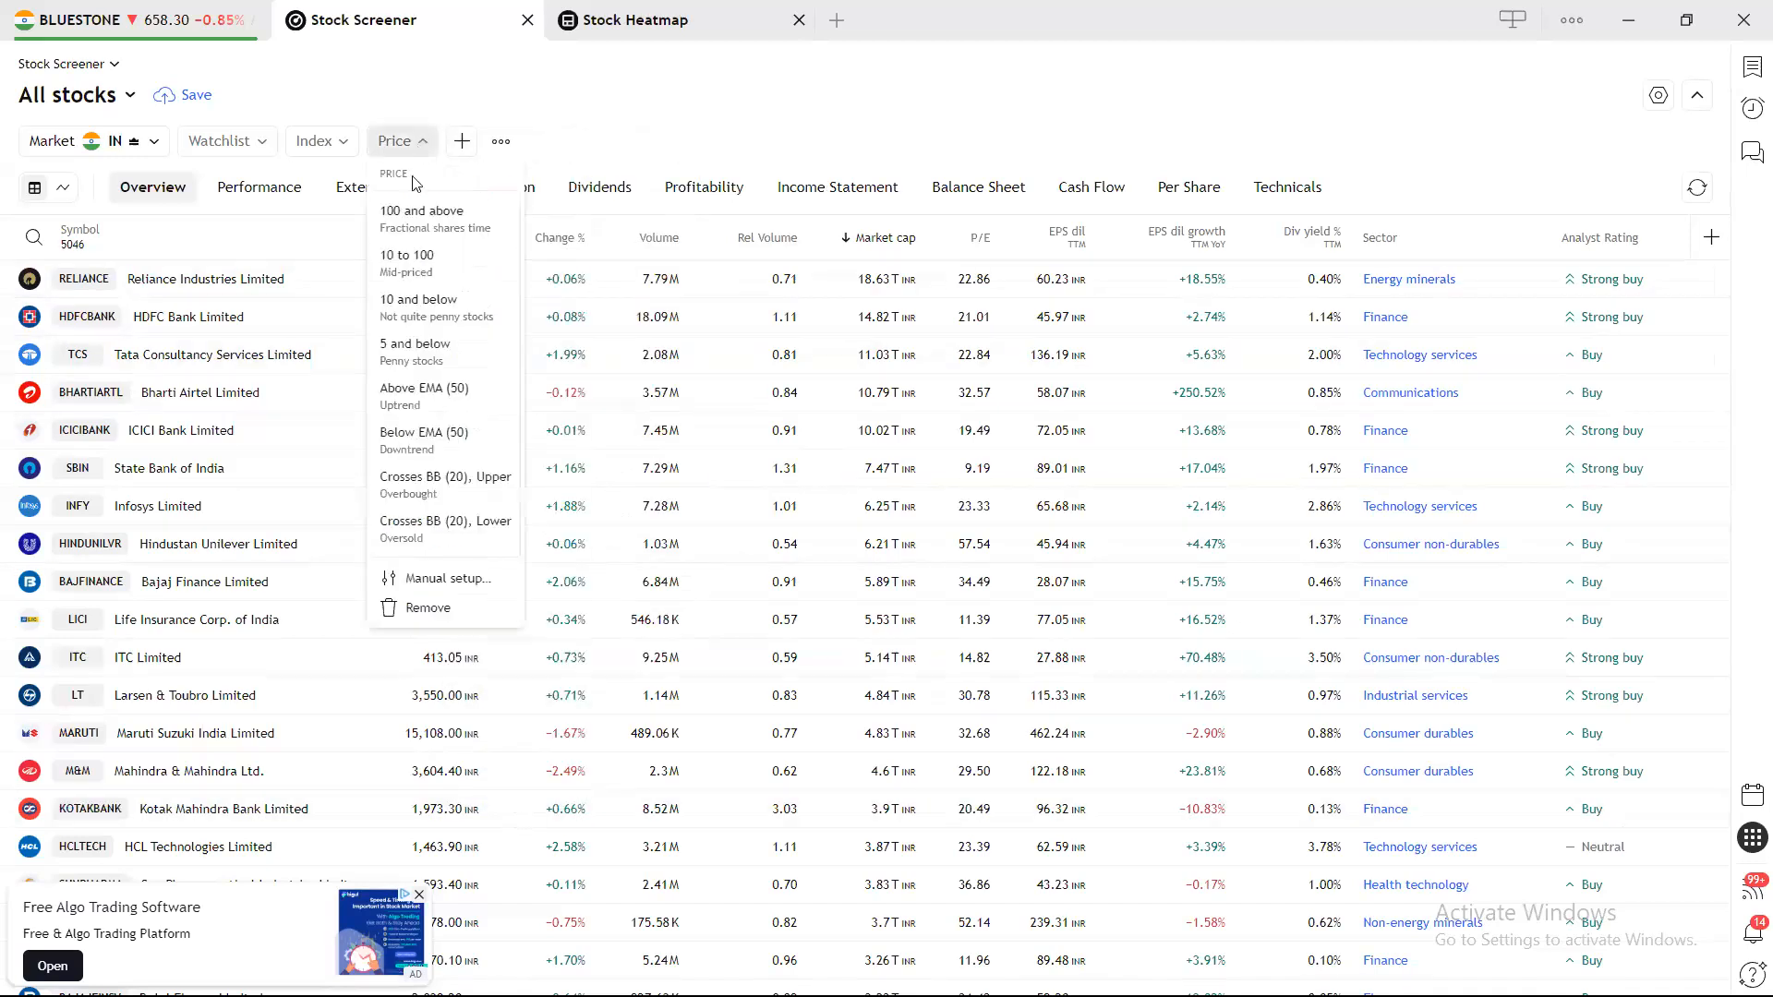
{"action": "left_click", "coordinate": [420, 608]}
{"action": "left_click", "coordinate": [335, 145]}
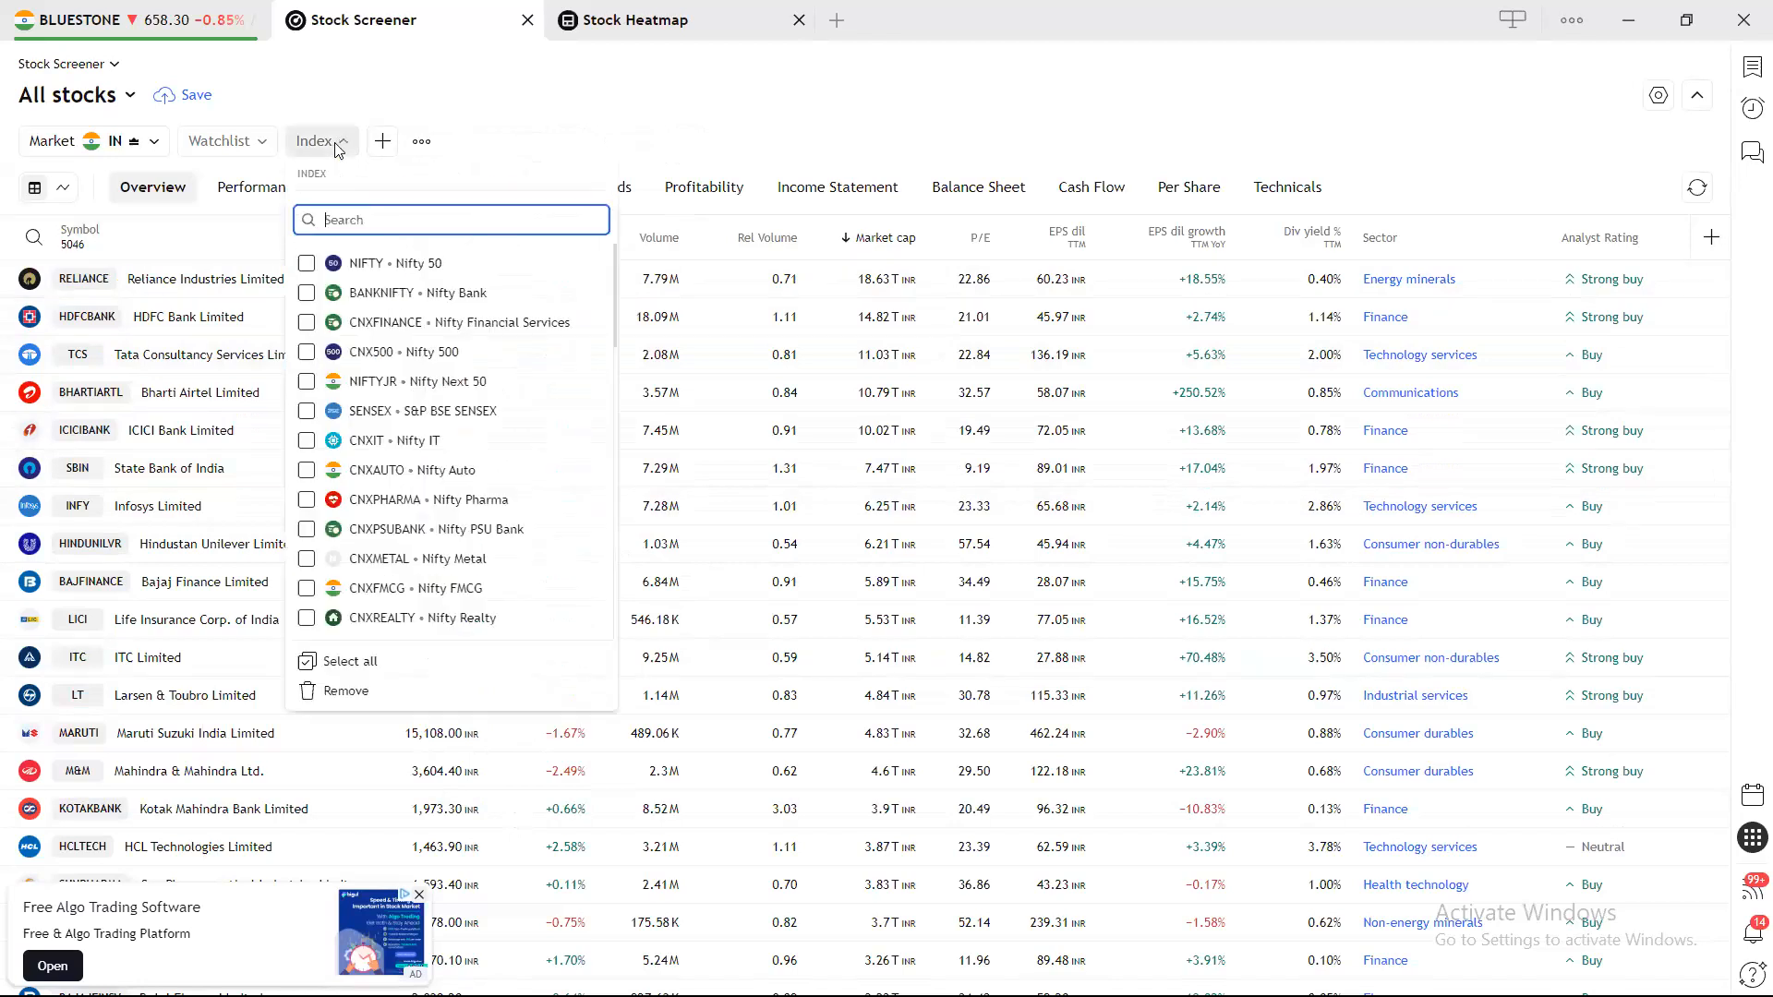
{"action": "left_click", "coordinate": [344, 691]}
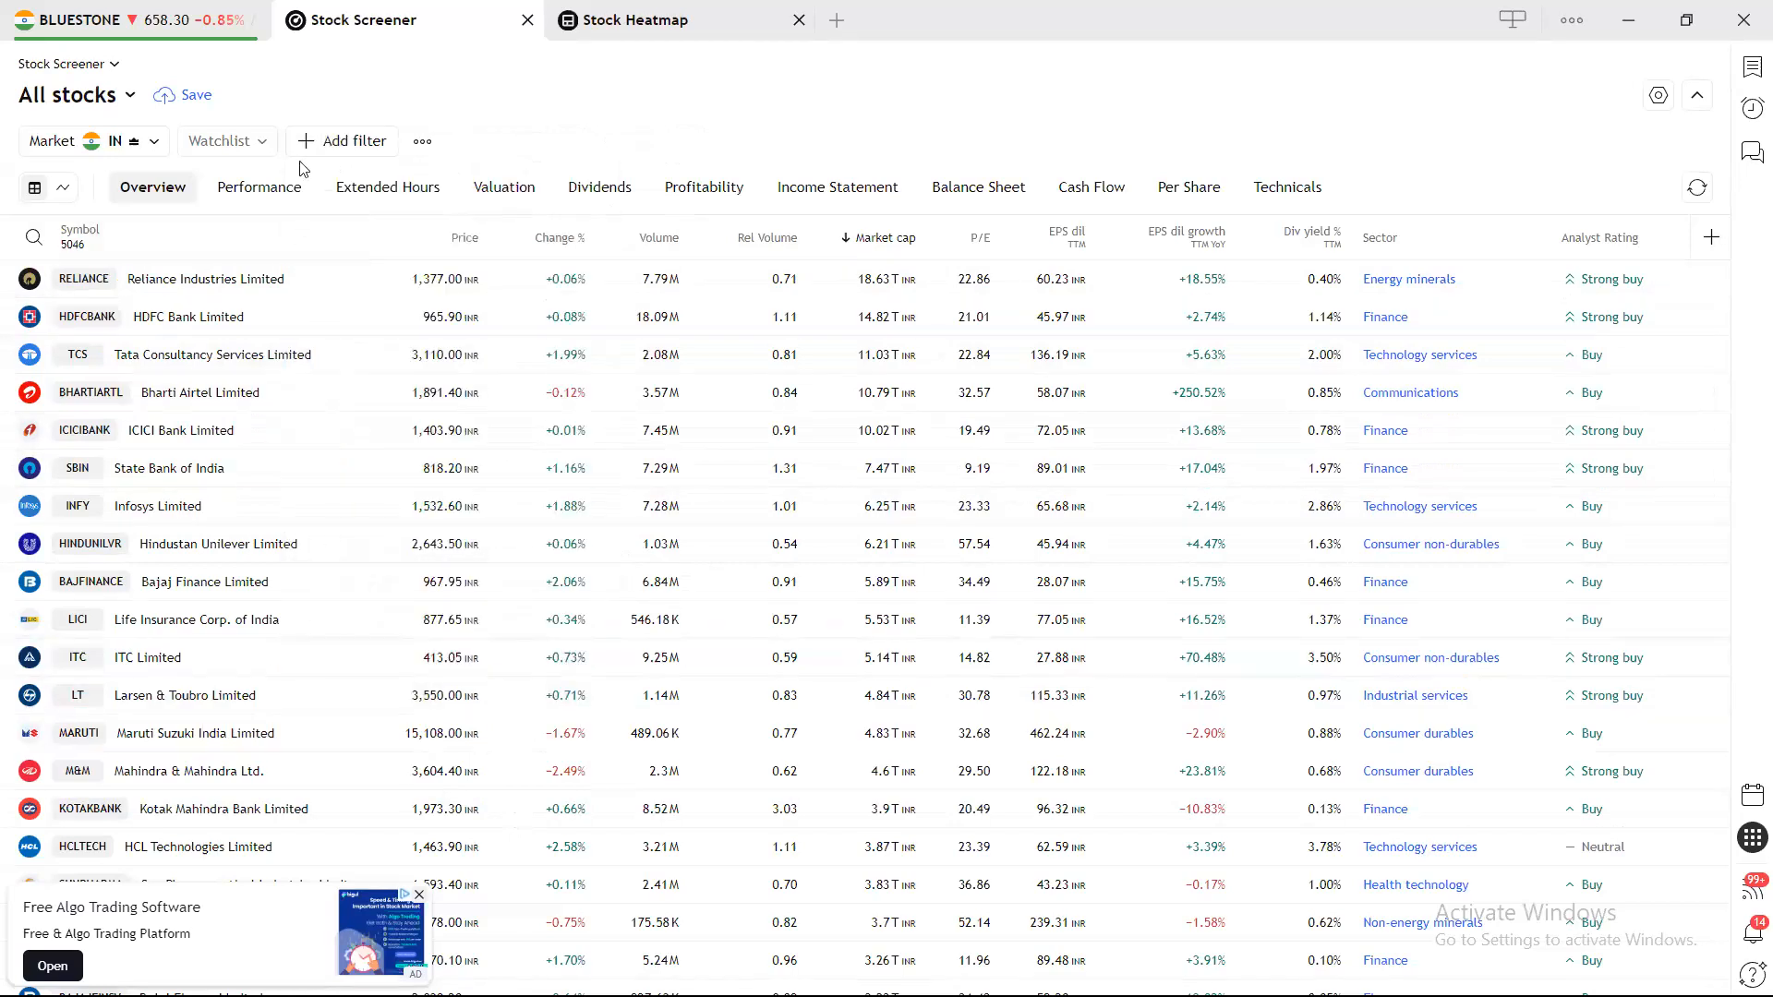
{"action": "left_click", "coordinate": [223, 141]}
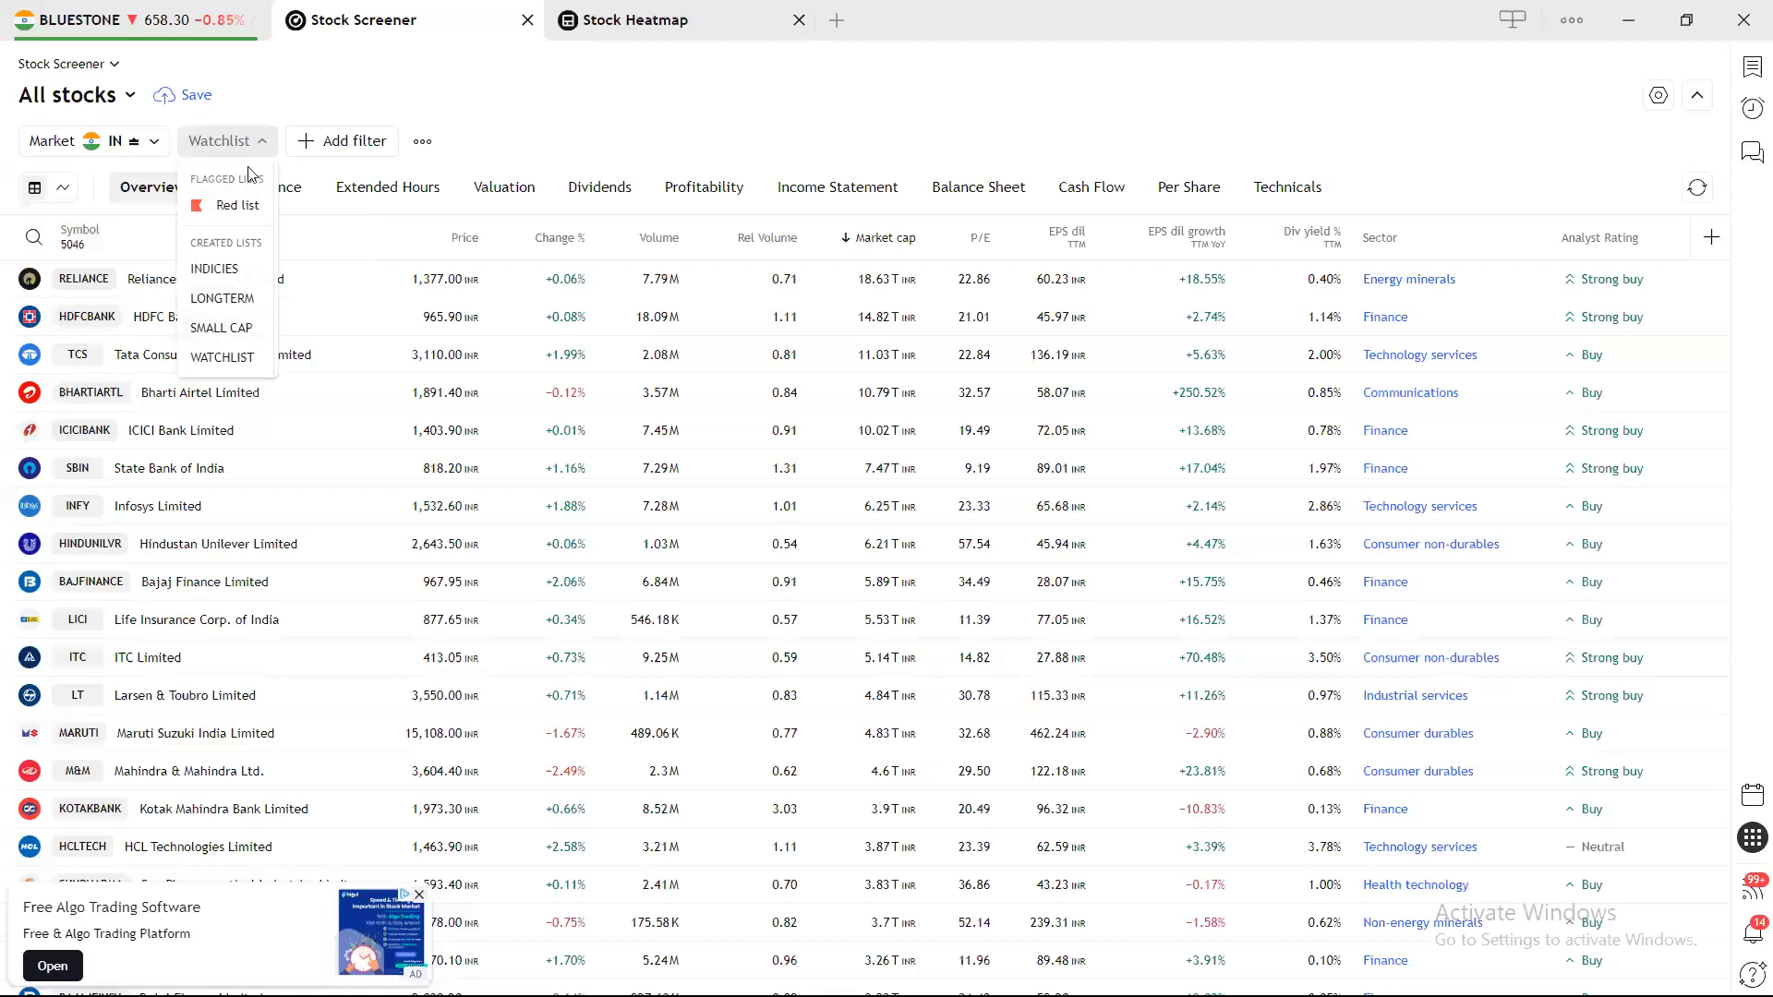
{"action": "left_click", "coordinate": [511, 100]}
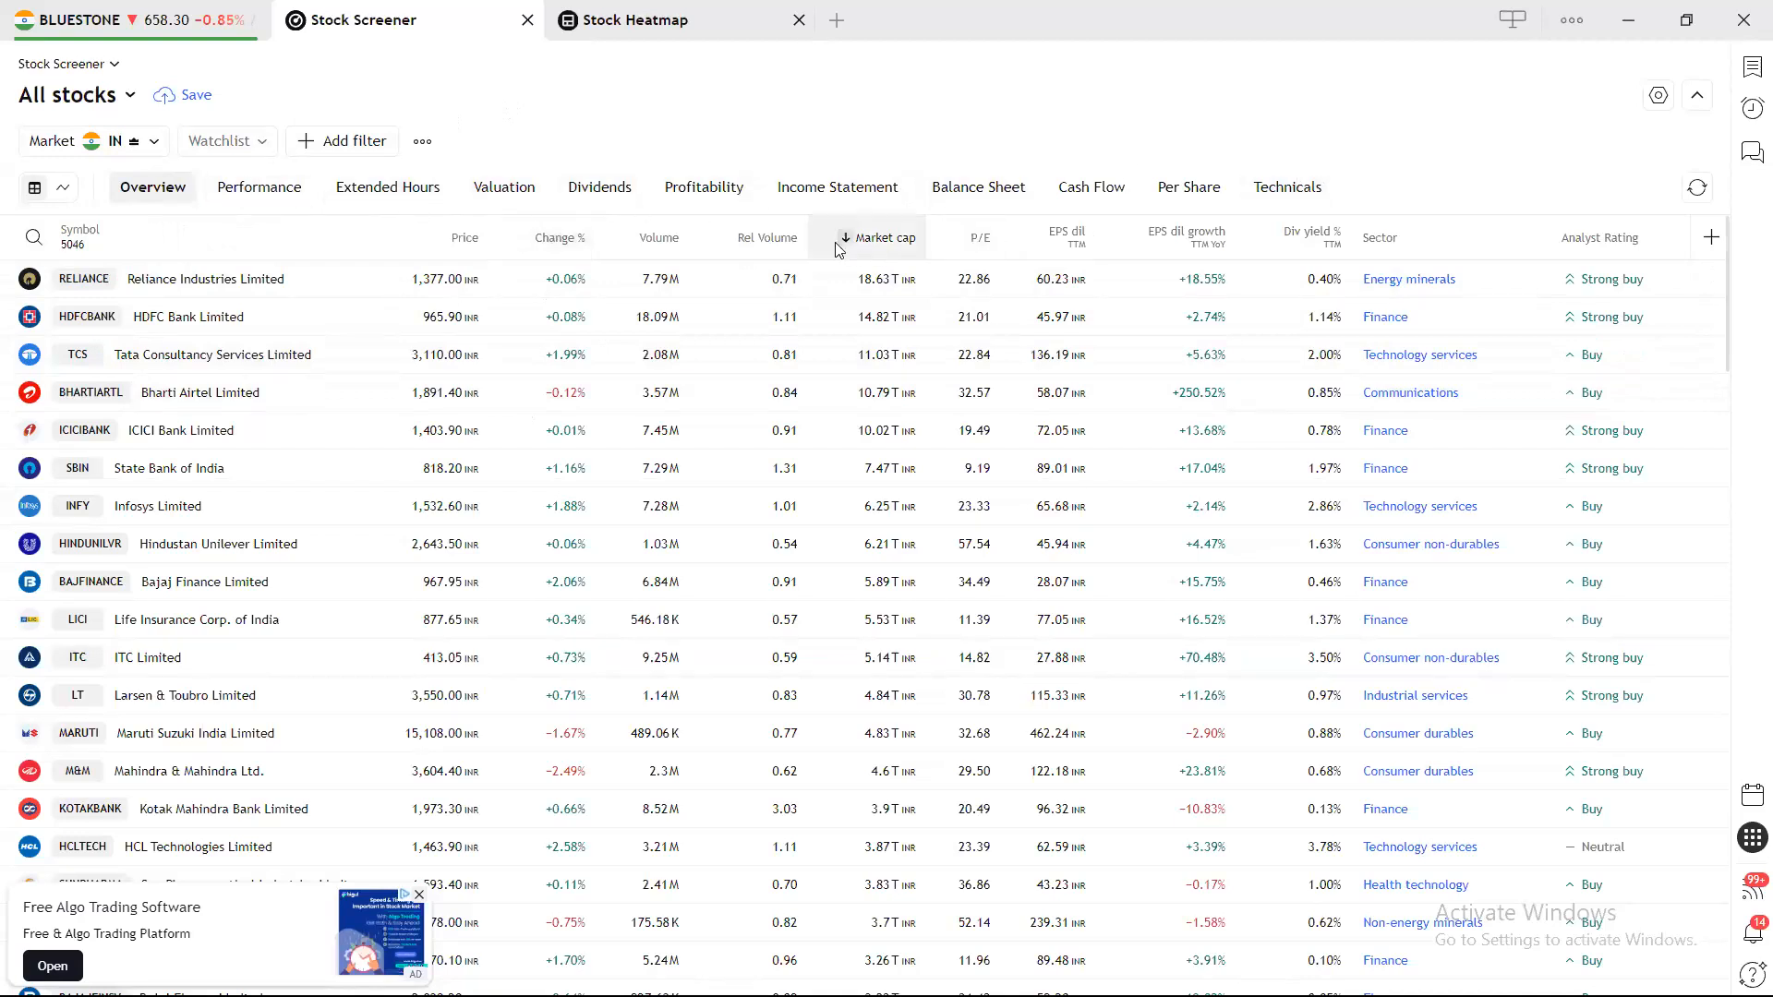
Remove the Analyst Rating, Sector, Div yield %, EPS dil growth and EPS dil columns.
{"action": "left_click", "coordinate": [1598, 239]}
{"action": "left_click", "coordinate": [1575, 450]}
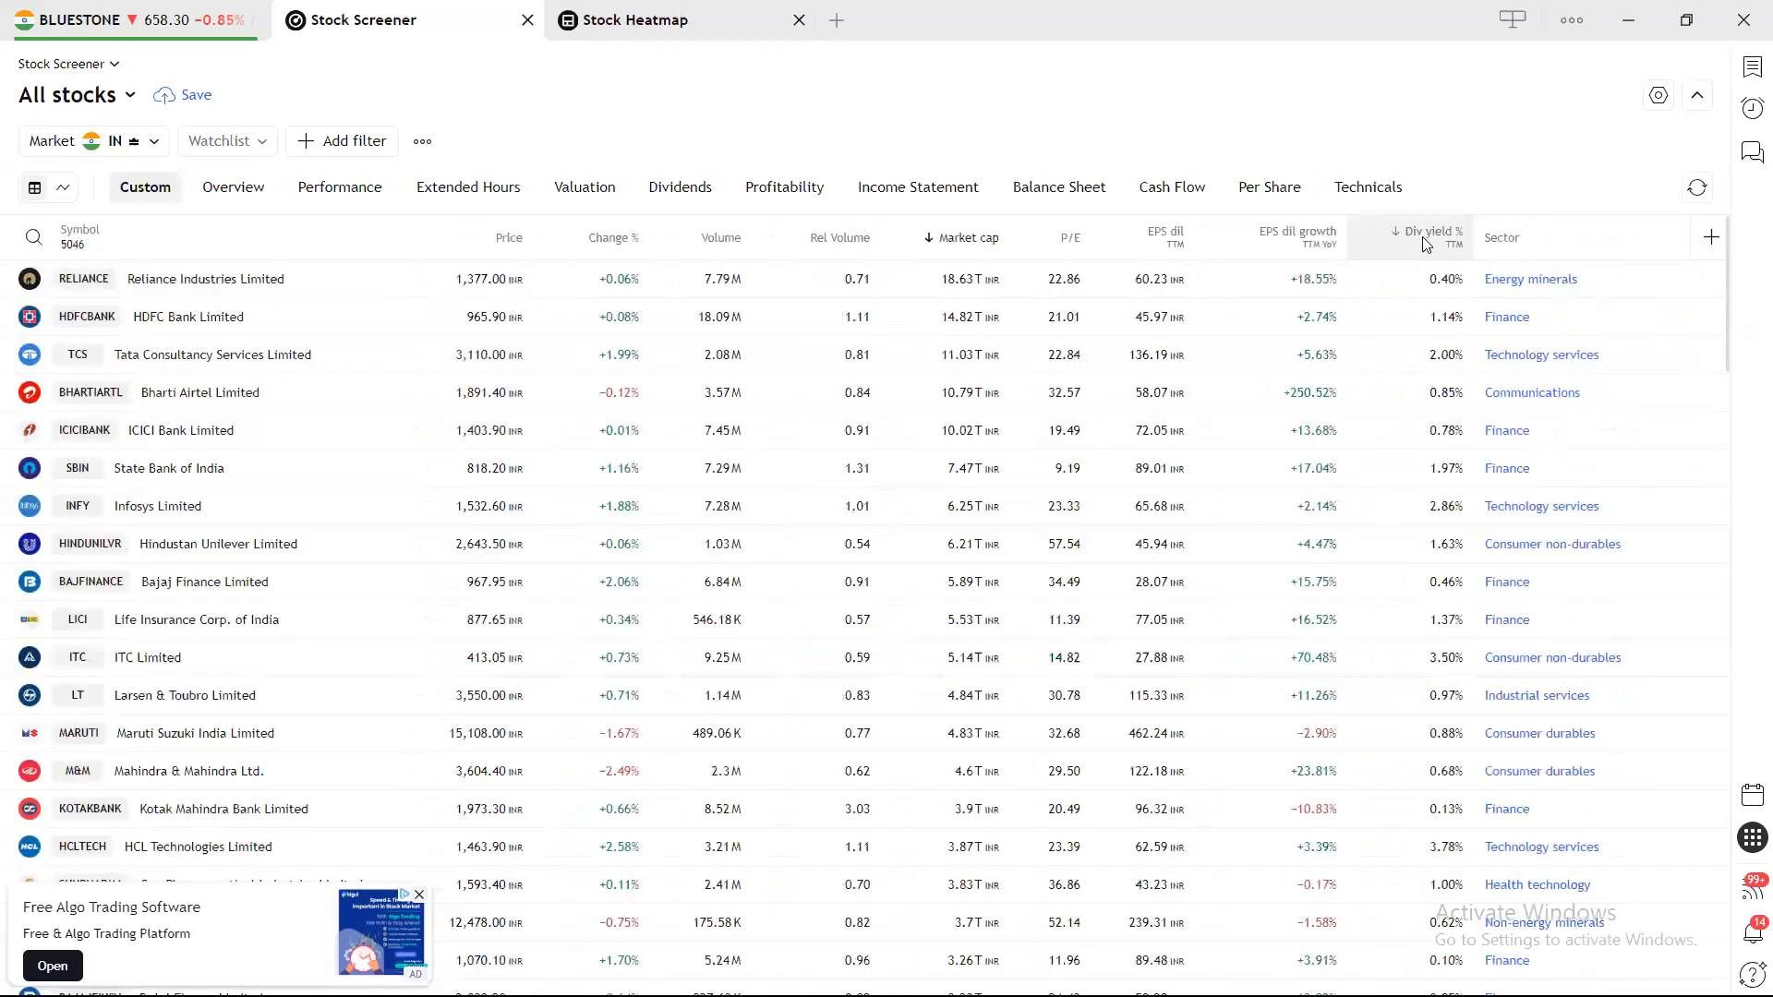
{"action": "left_click", "coordinate": [1511, 240]}
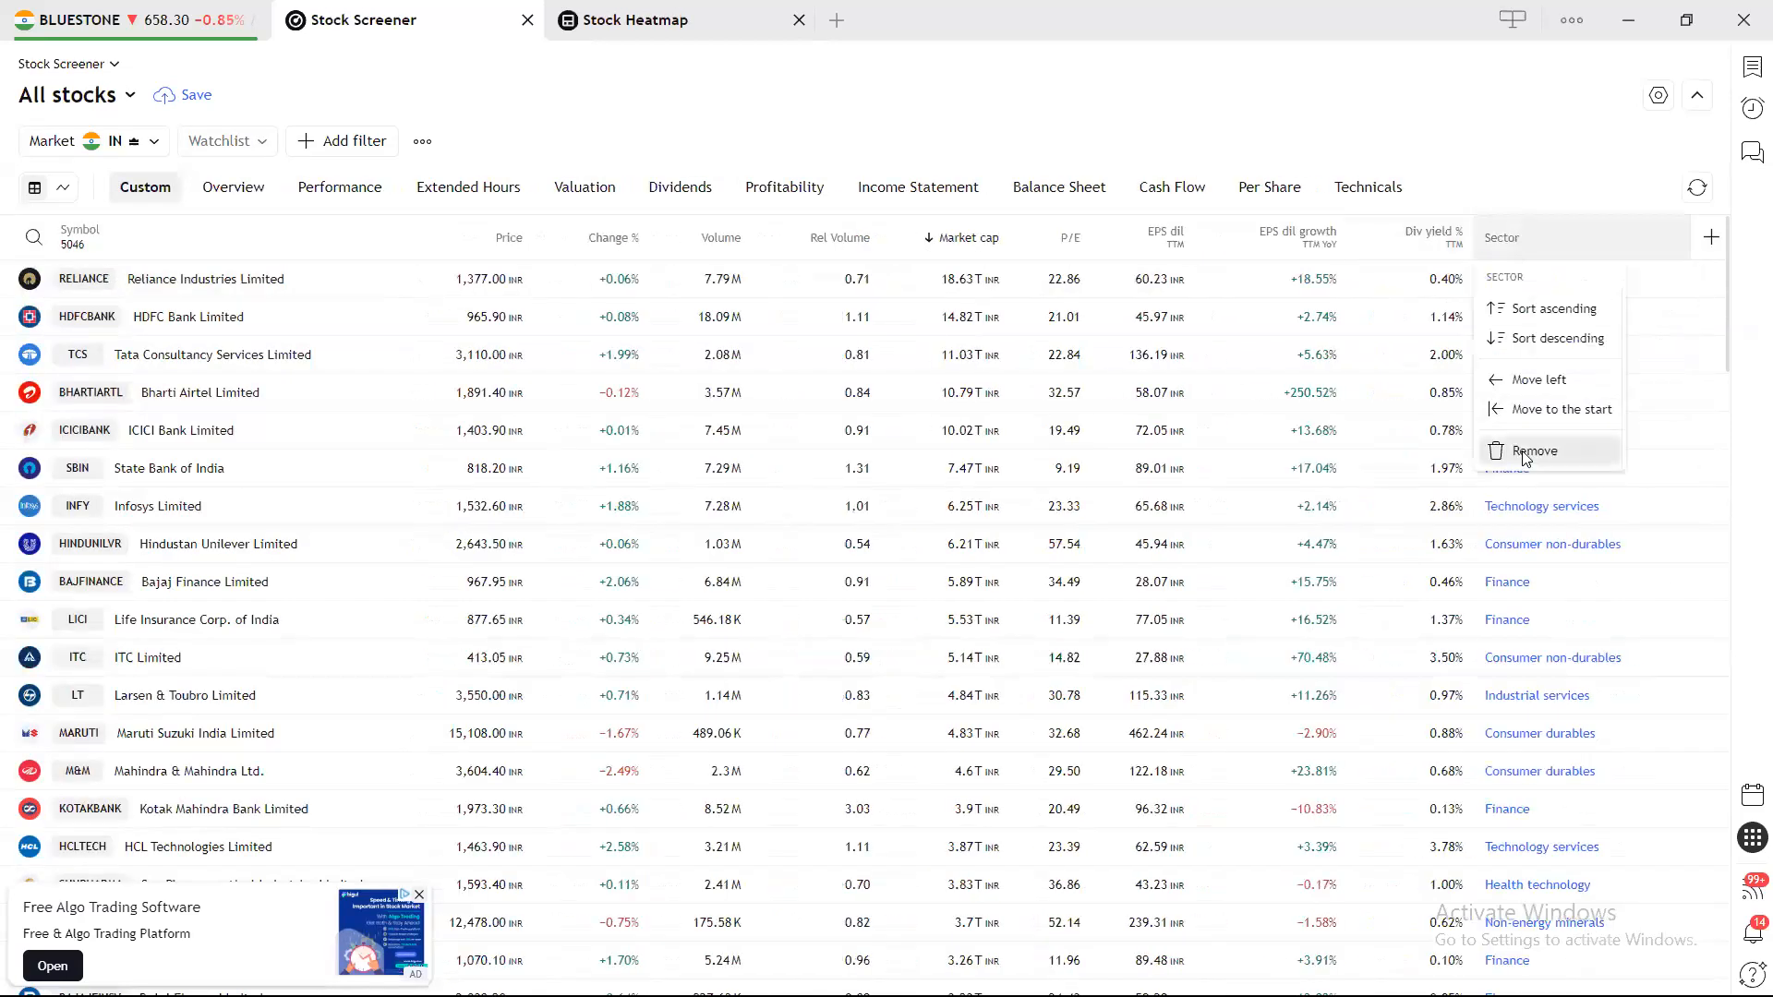
{"action": "left_click", "coordinate": [1523, 450]}
{"action": "left_click", "coordinate": [1635, 238]}
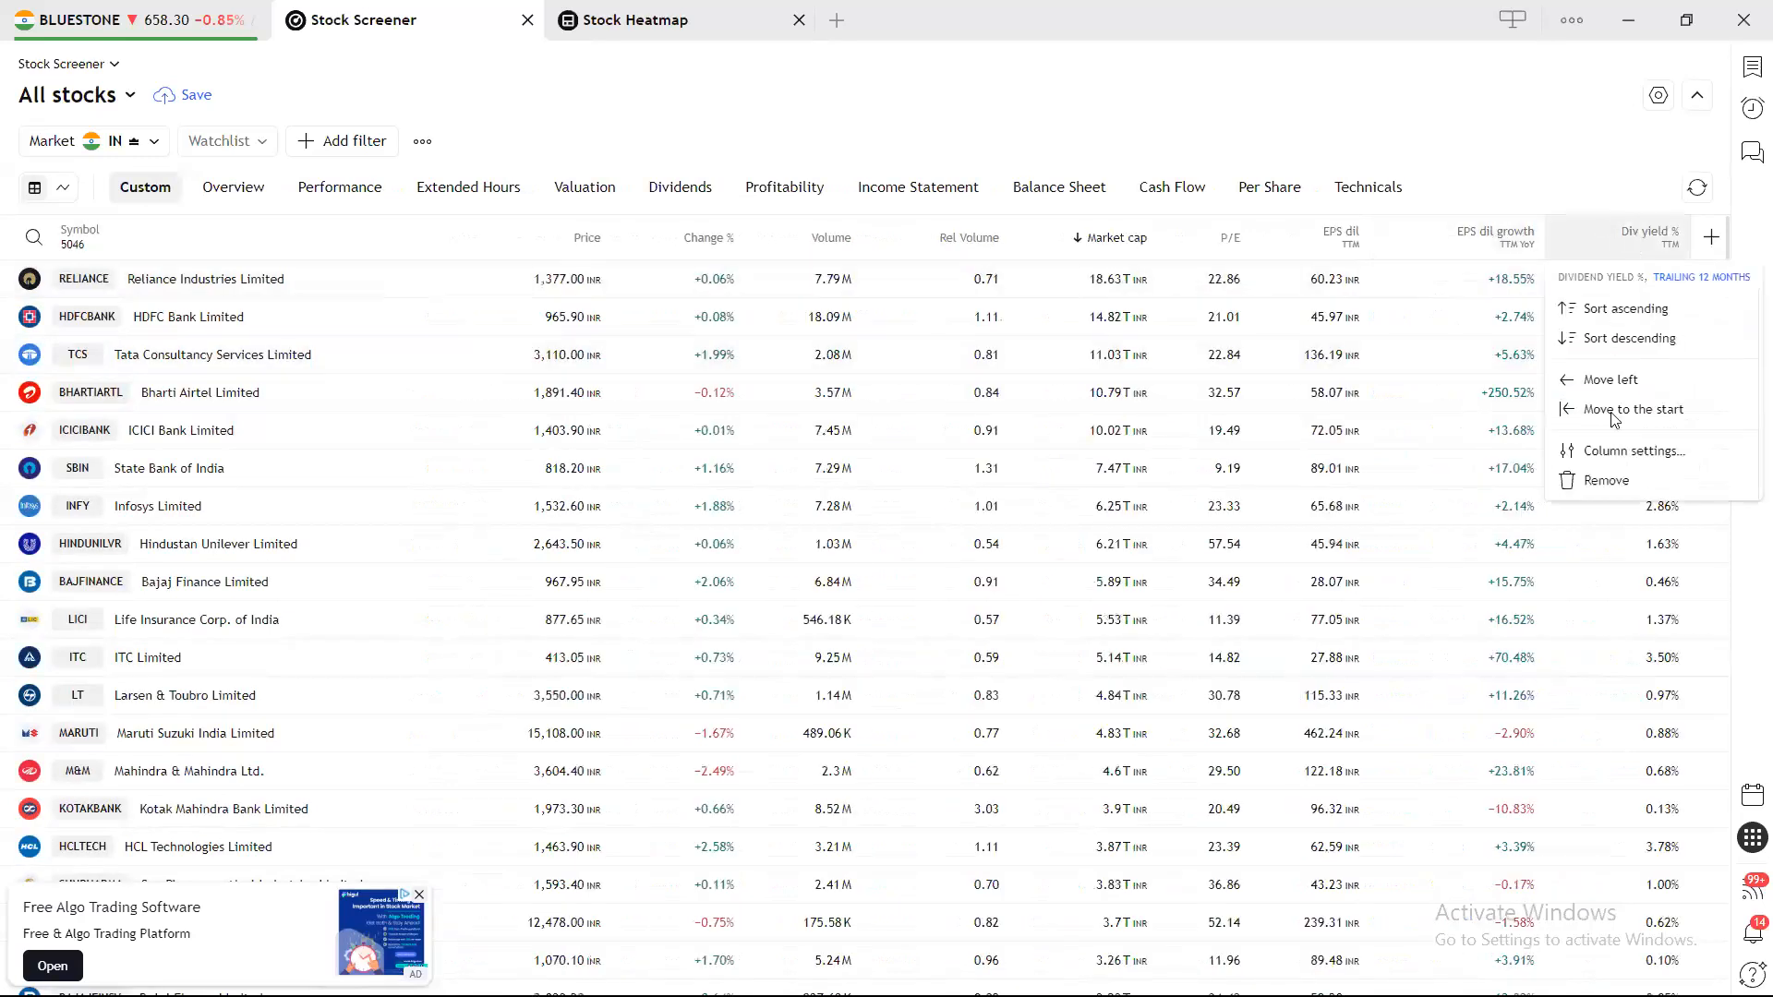
{"action": "left_click", "coordinate": [1594, 481]}
{"action": "left_click", "coordinate": [1583, 231]}
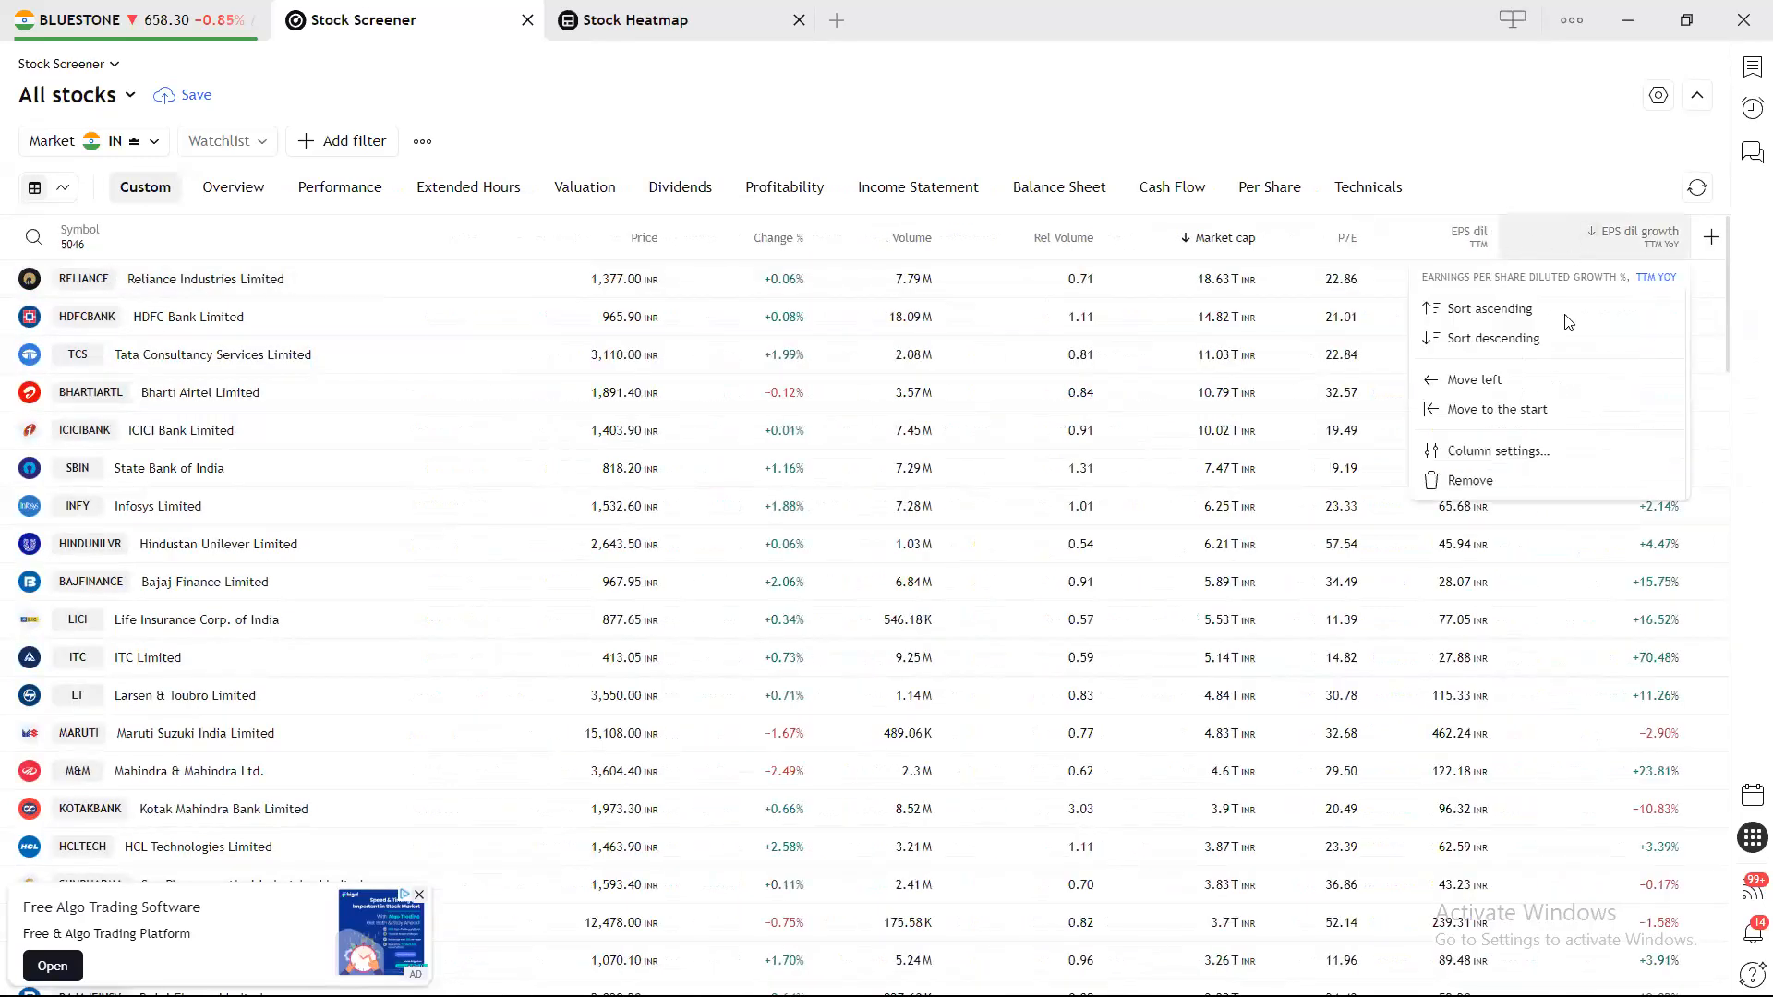
{"action": "left_click", "coordinate": [1478, 465]}
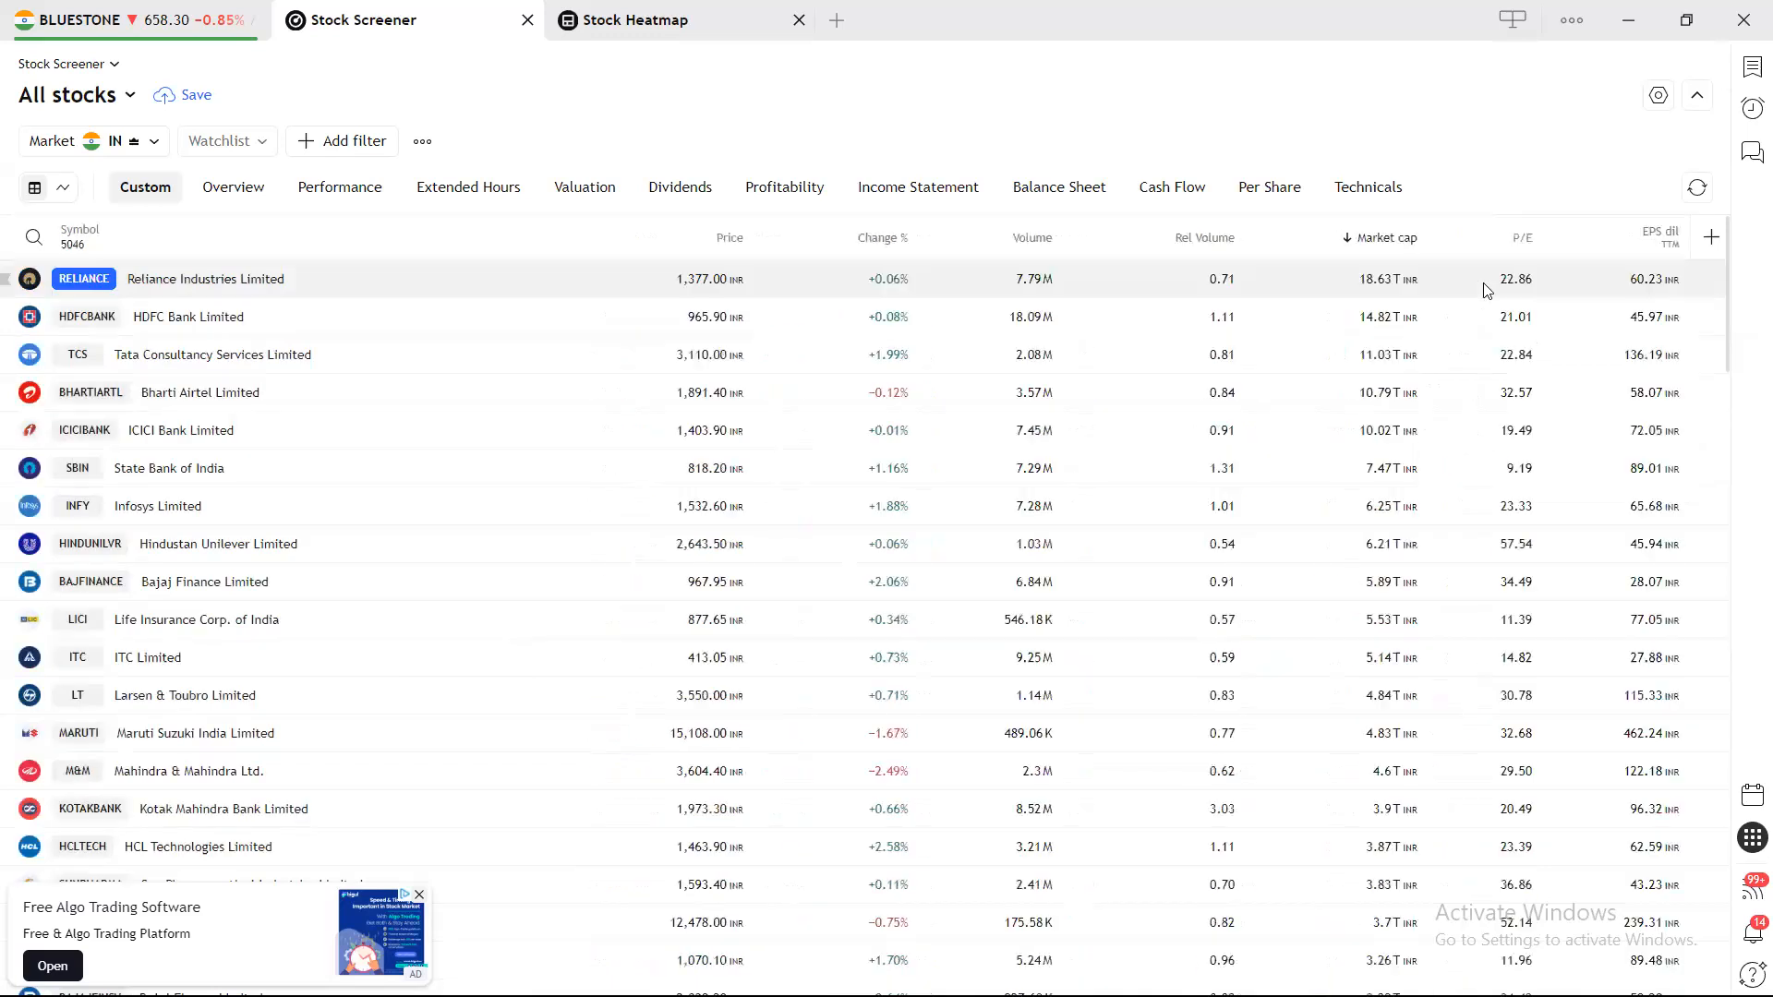
{"action": "left_click", "coordinate": [1607, 235]}
{"action": "left_click", "coordinate": [1483, 482]}
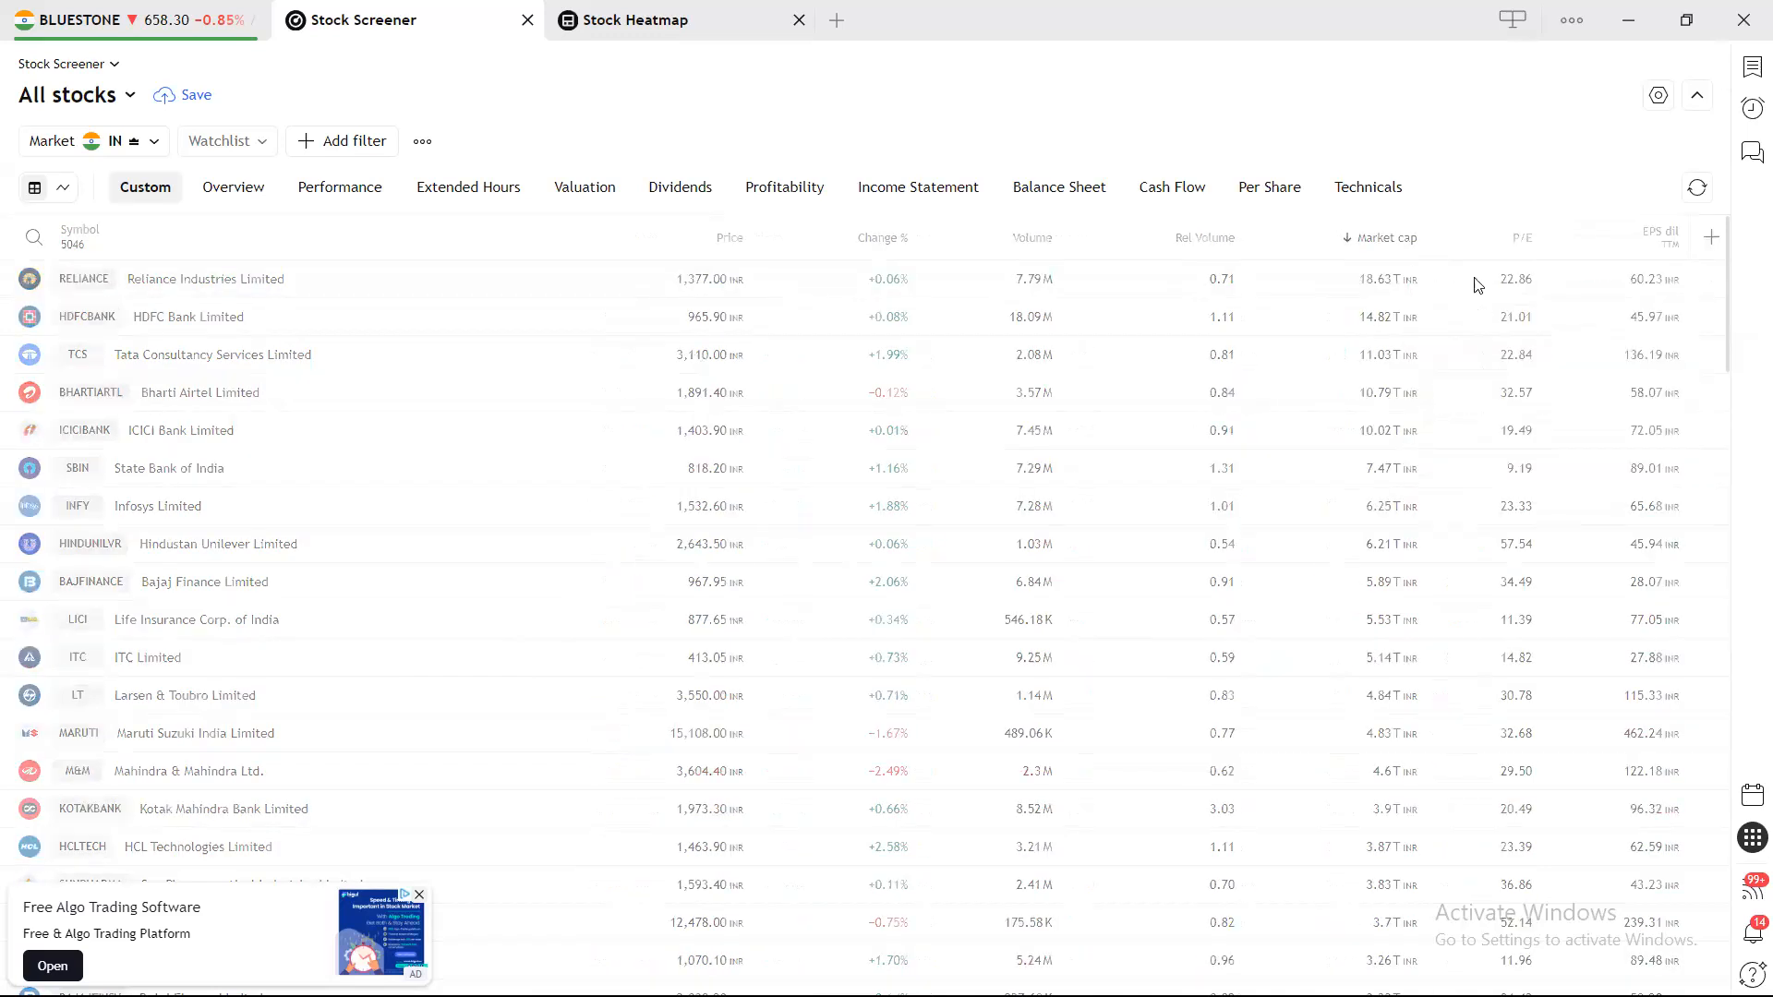
Remove the P/E, Market cap, Rel Volume, Volume and Change % columns, keeping Price.
{"action": "left_click", "coordinate": [1579, 236]}
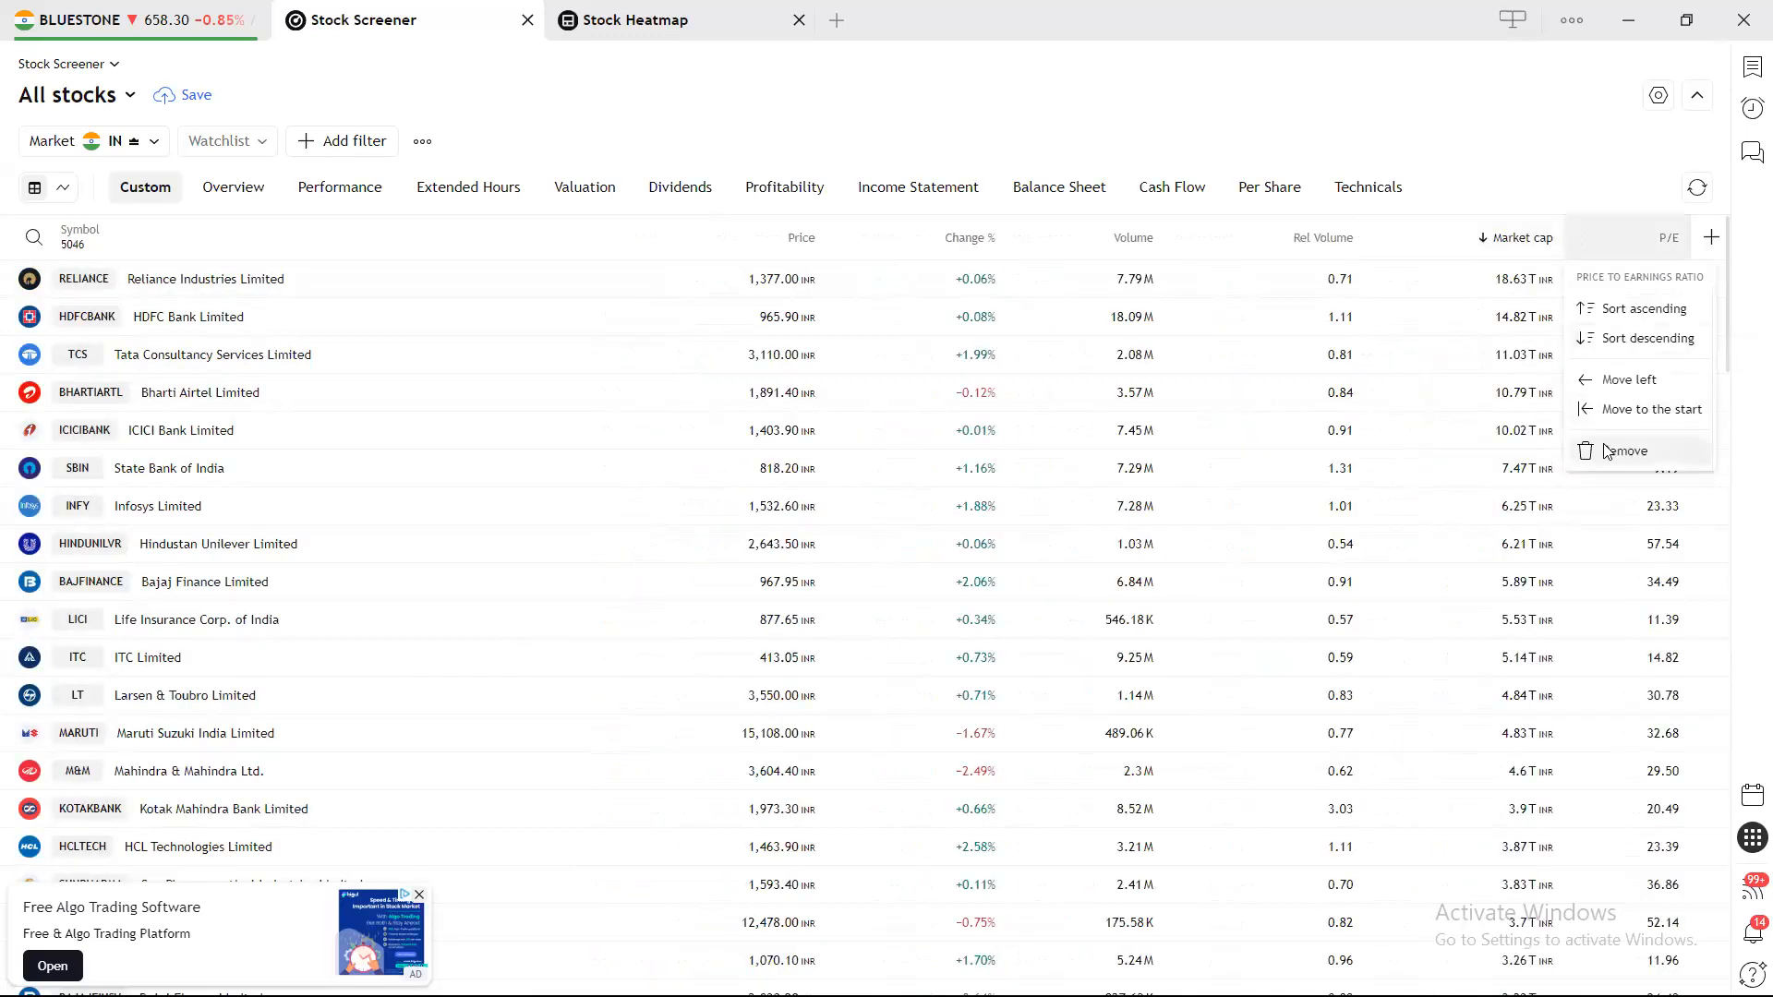
{"action": "left_click", "coordinate": [1602, 451]}
{"action": "left_click", "coordinate": [1556, 239]}
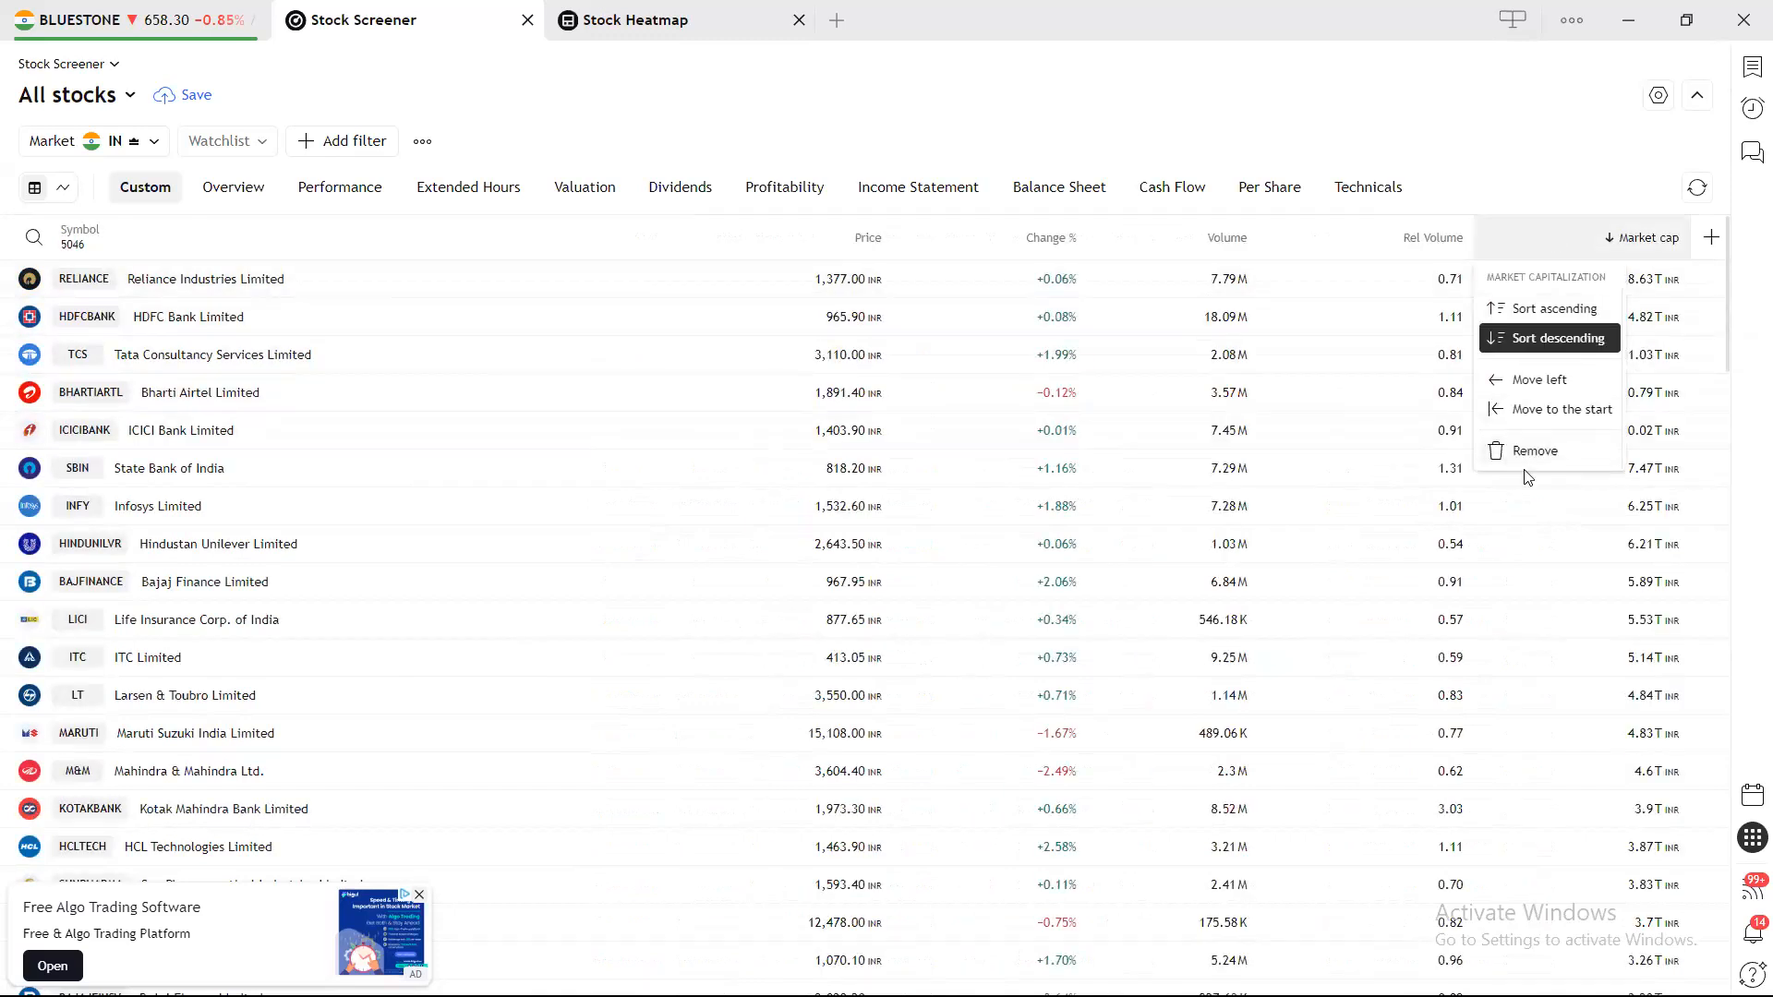
{"action": "left_click", "coordinate": [1530, 462]}
{"action": "left_click", "coordinate": [1544, 240]}
{"action": "left_click", "coordinate": [1487, 480]}
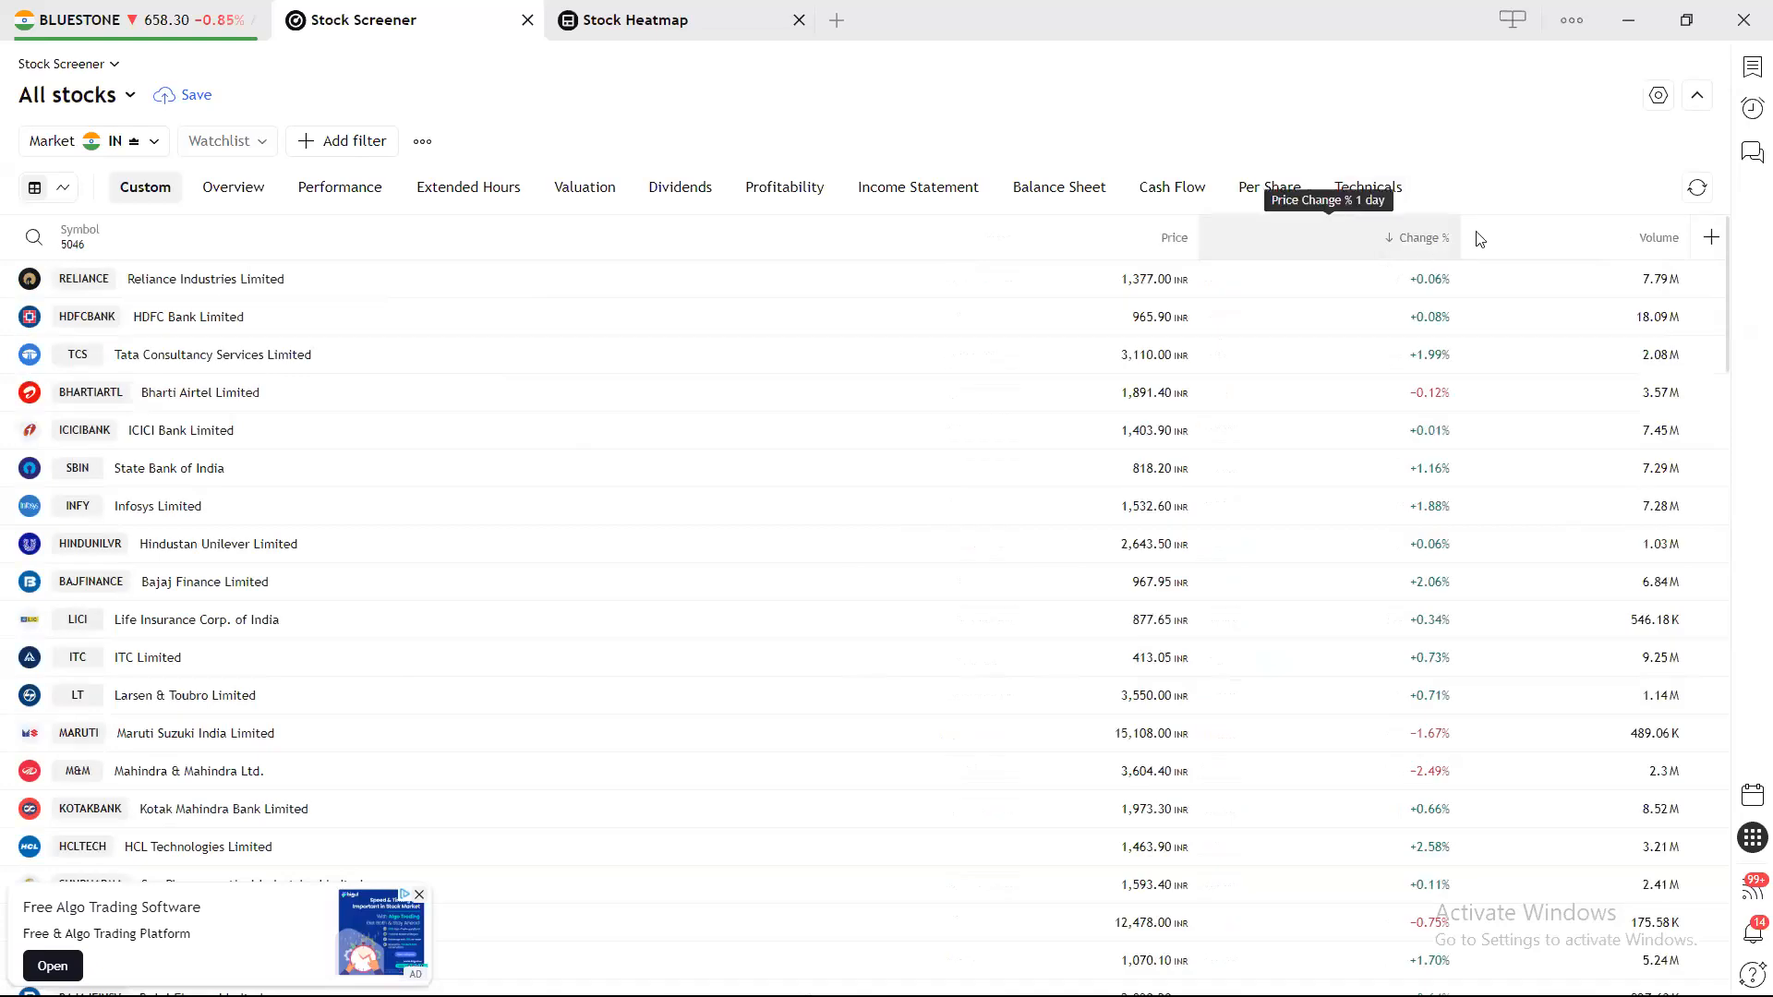
{"action": "left_click", "coordinate": [1557, 226]}
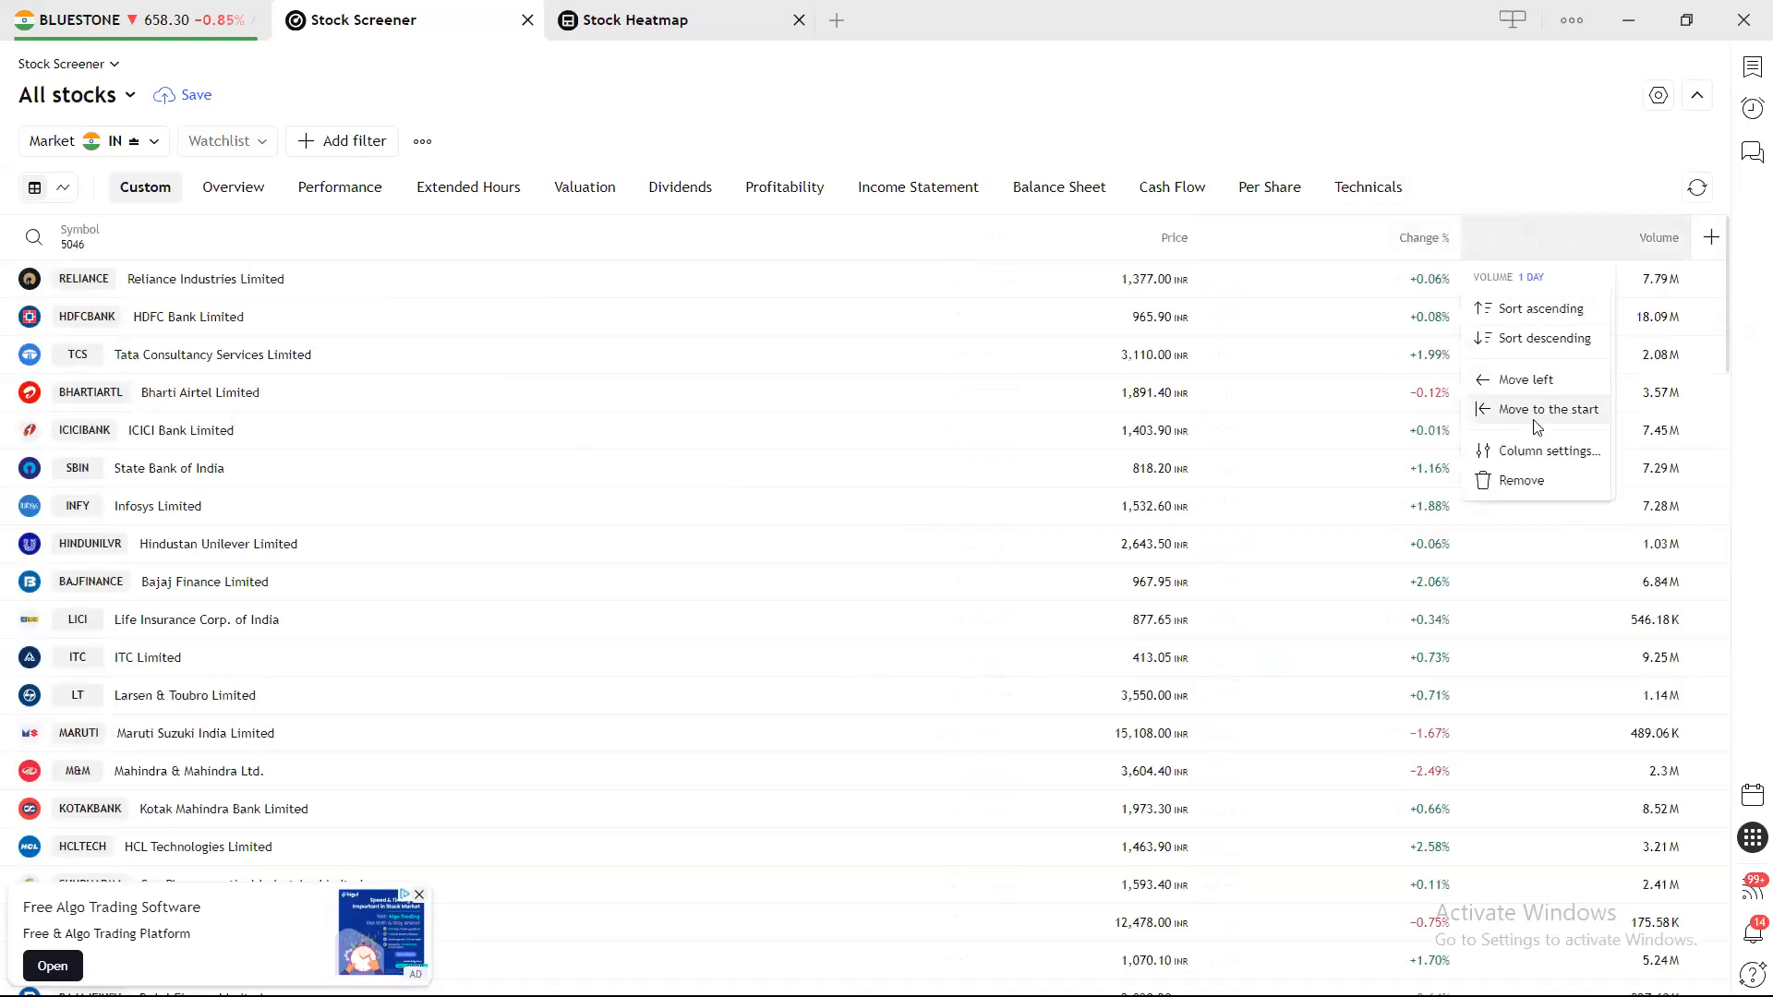
{"action": "left_click", "coordinate": [1526, 481]}
{"action": "left_click", "coordinate": [1452, 231]}
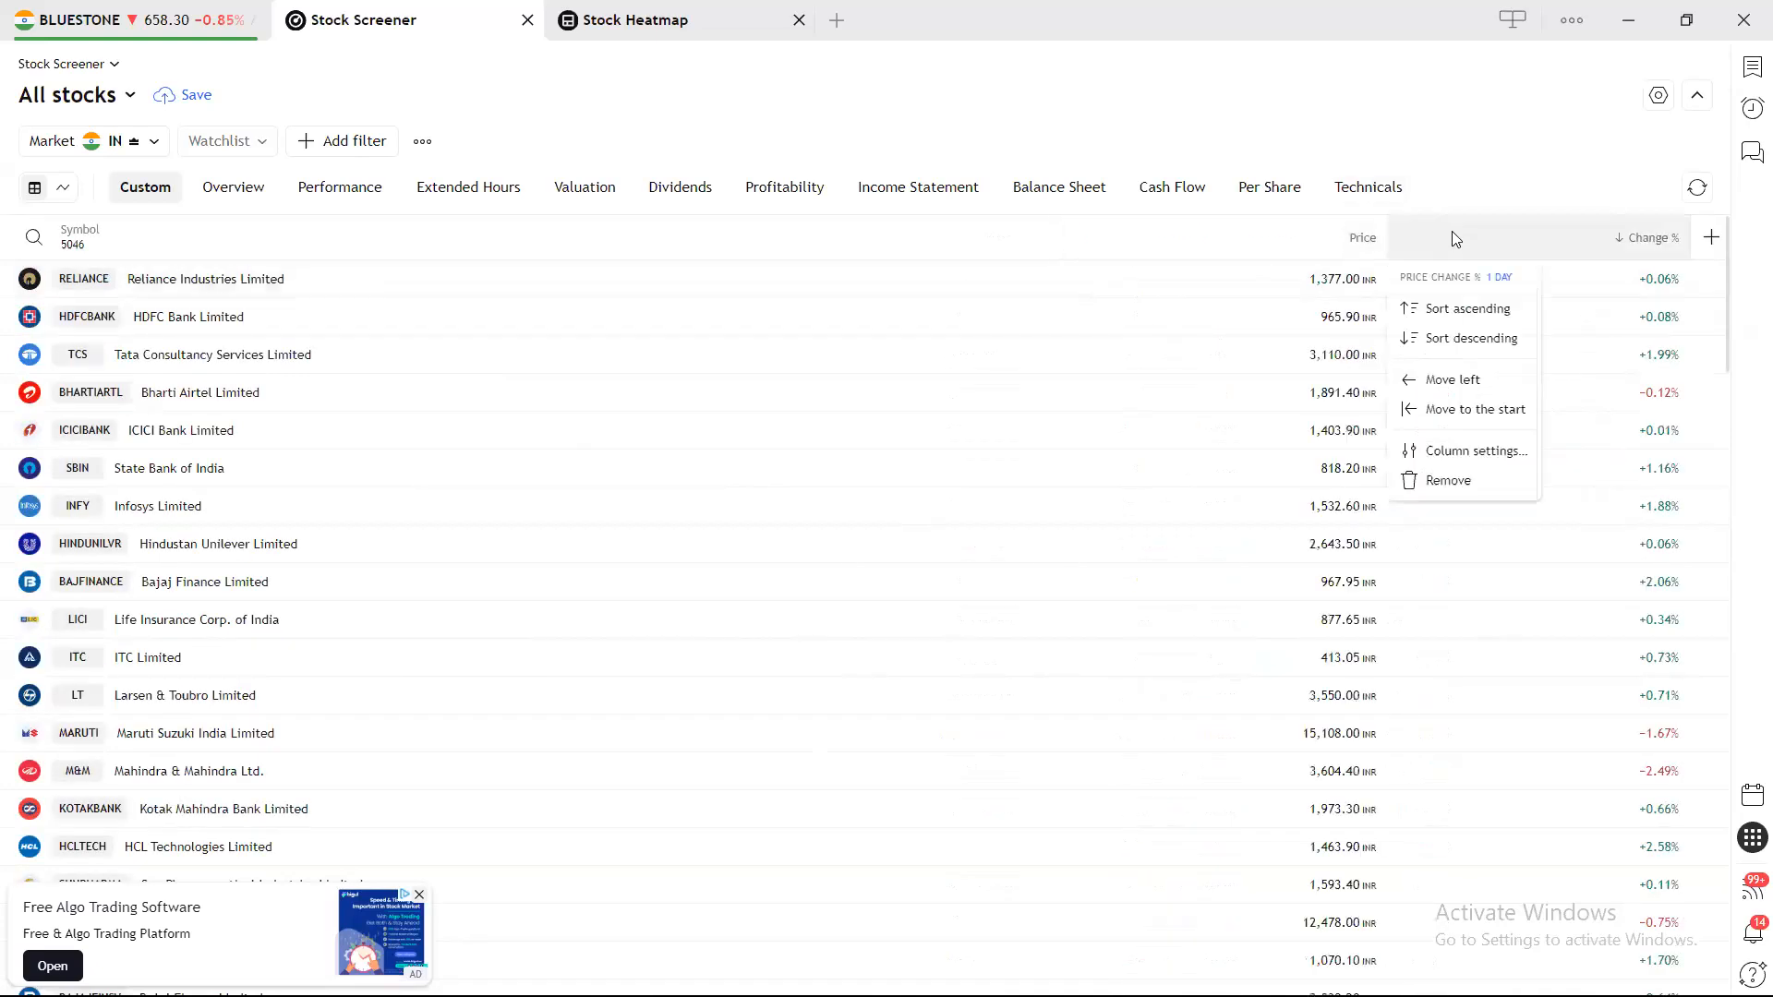
{"action": "left_click", "coordinate": [1448, 478]}
{"action": "left_click", "coordinate": [1645, 242]}
{"action": "left_click", "coordinate": [1630, 247]}
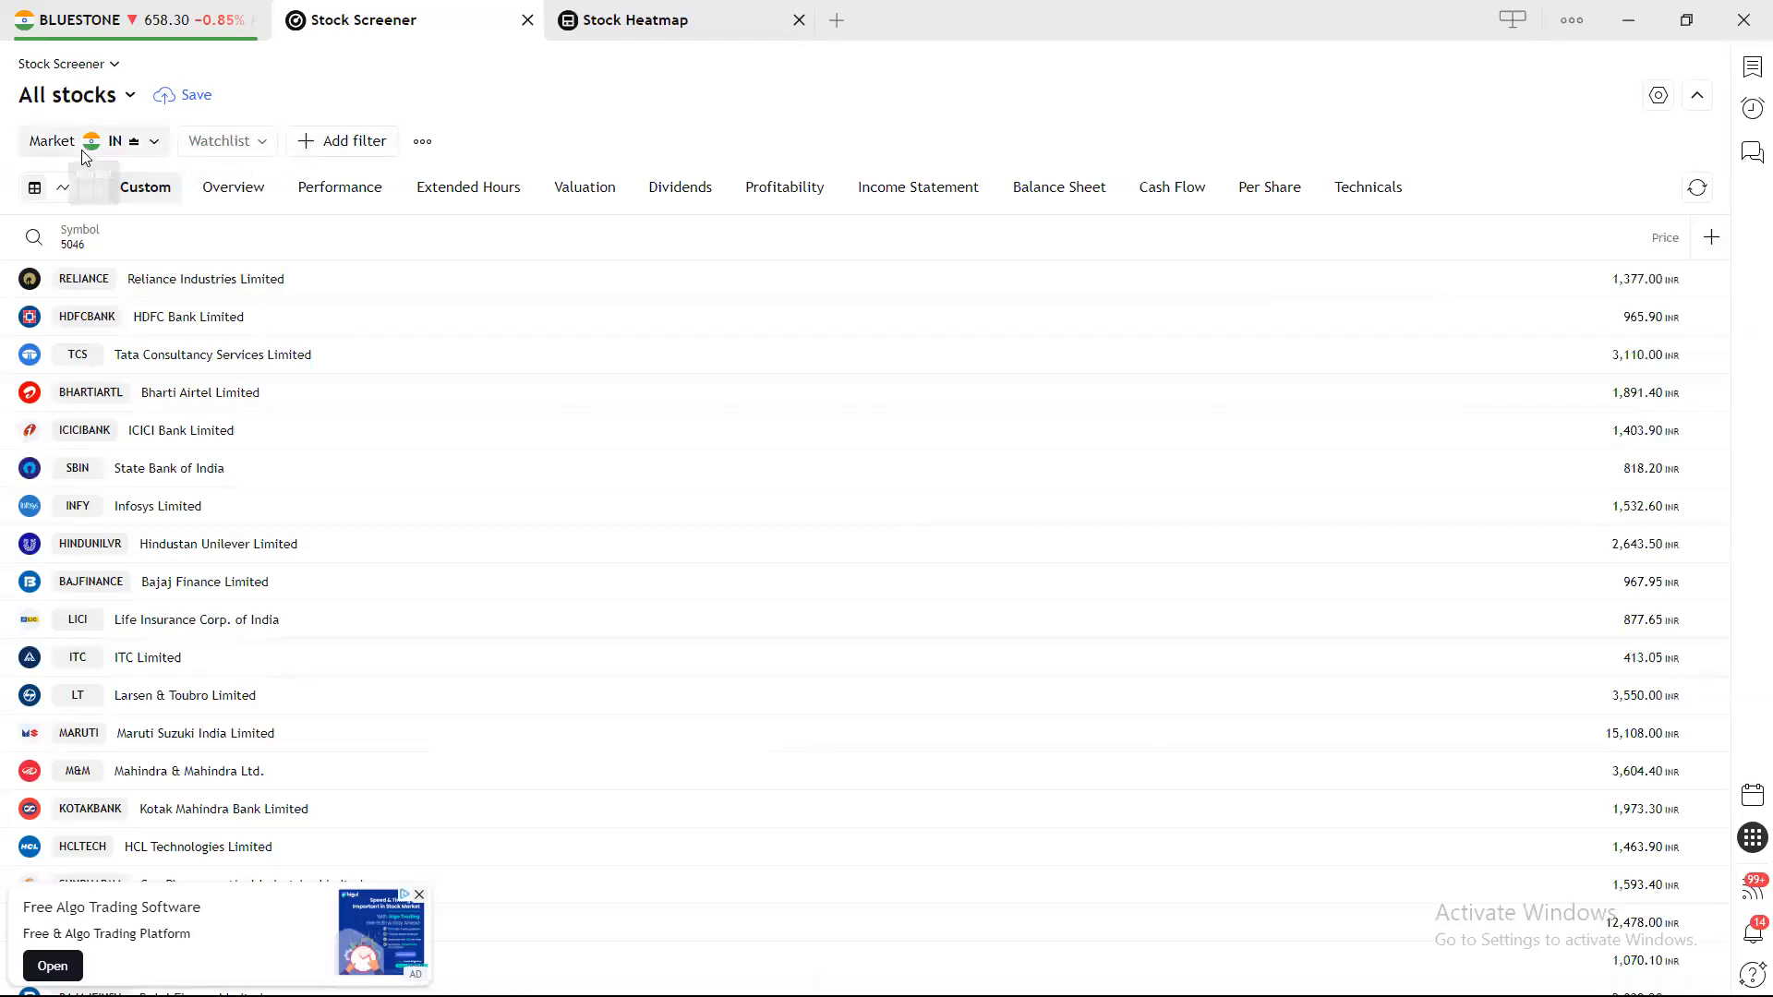
Add an Exchange filter and a Market capitalization filter via the filter search.
{"action": "left_click", "coordinate": [327, 149]}
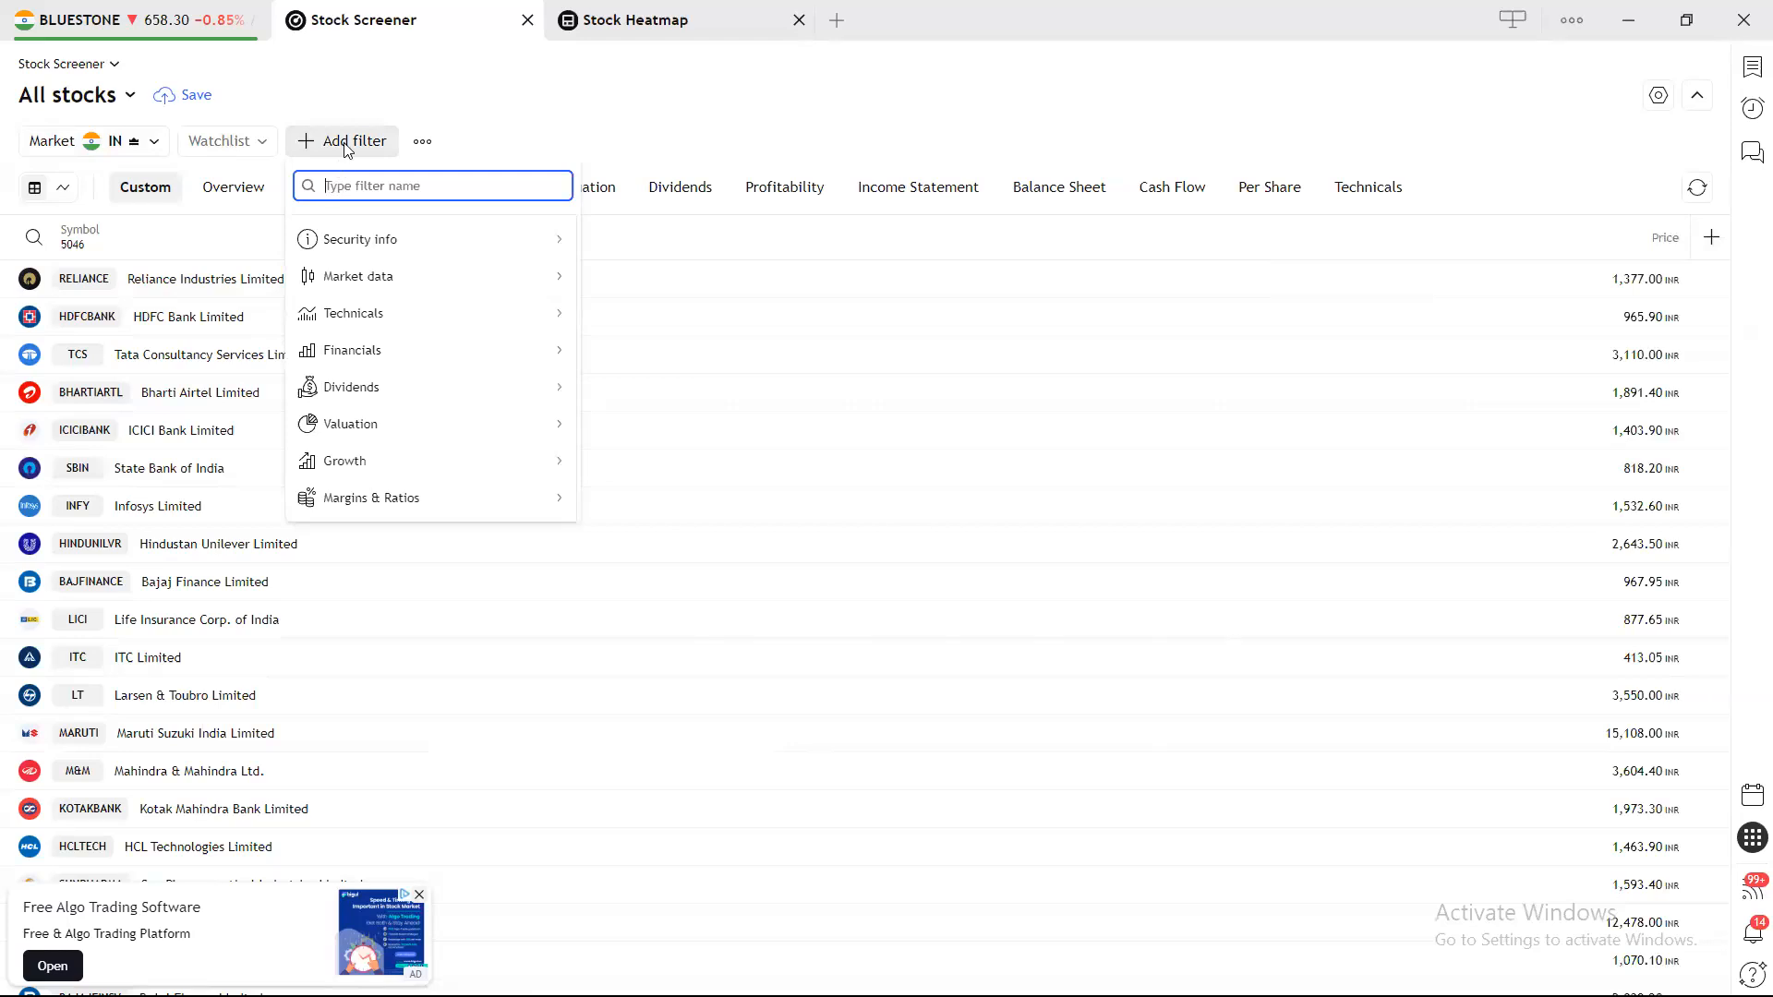
{"action": "type", "text": "EX"}
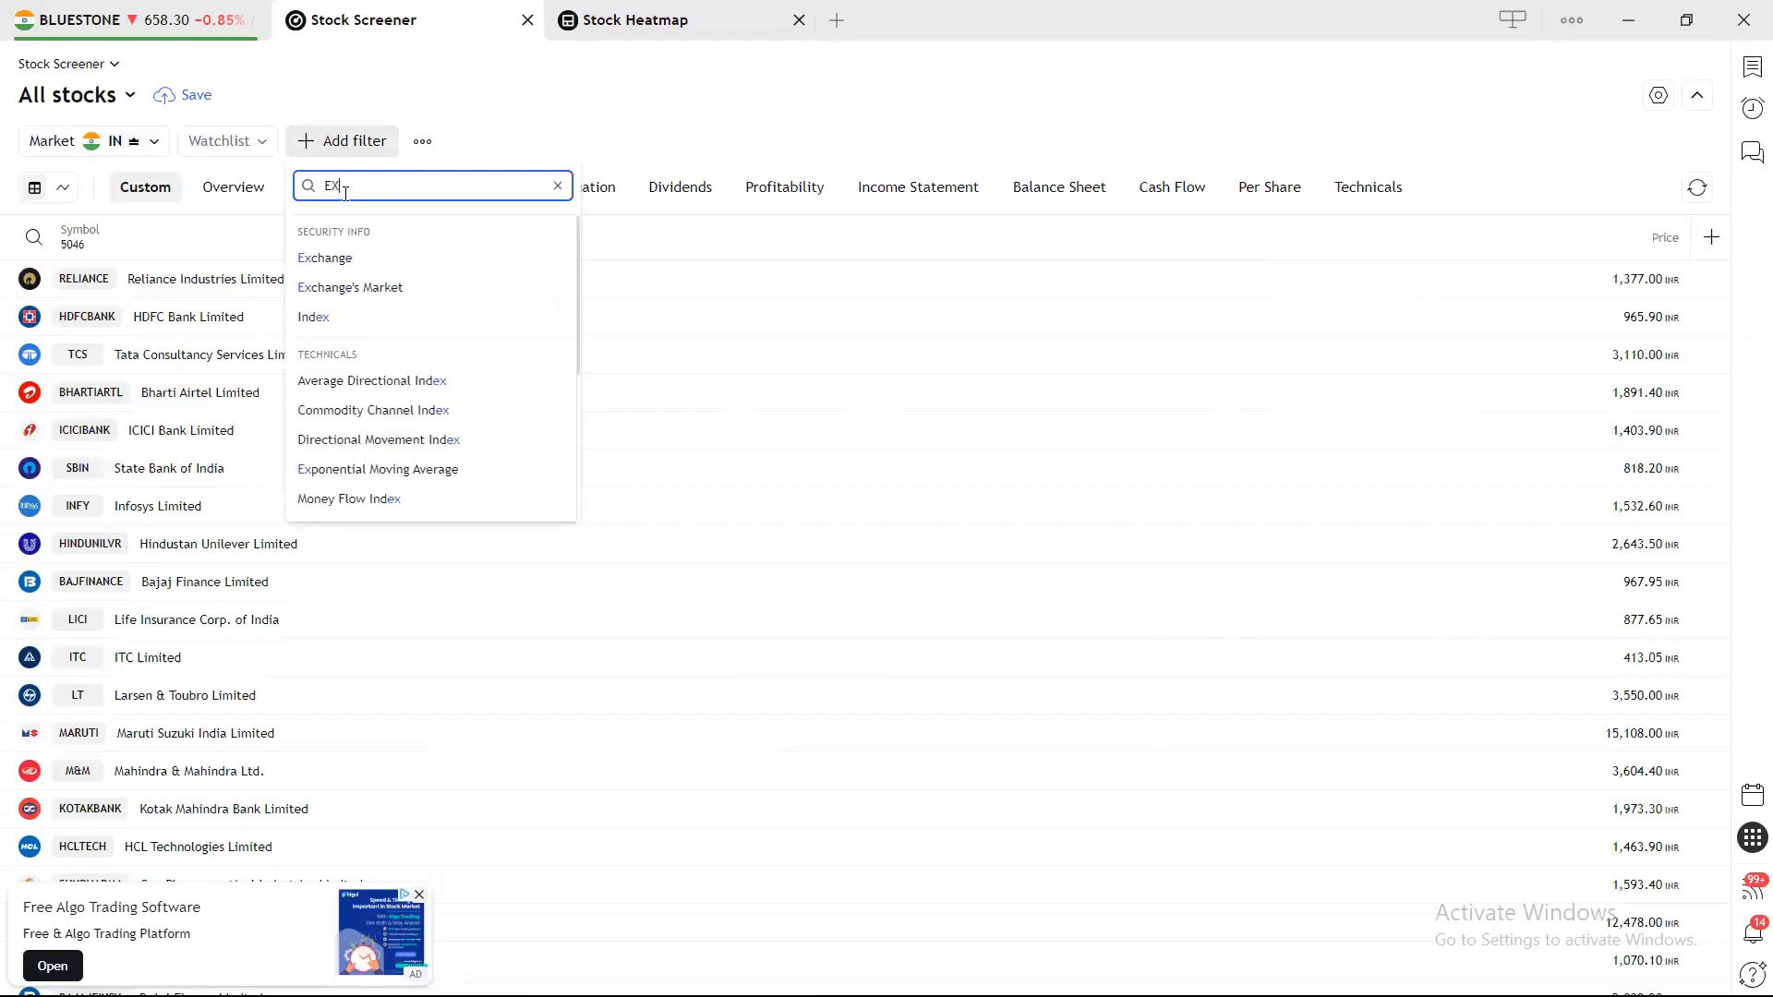
{"action": "type", "text": "CHA"}
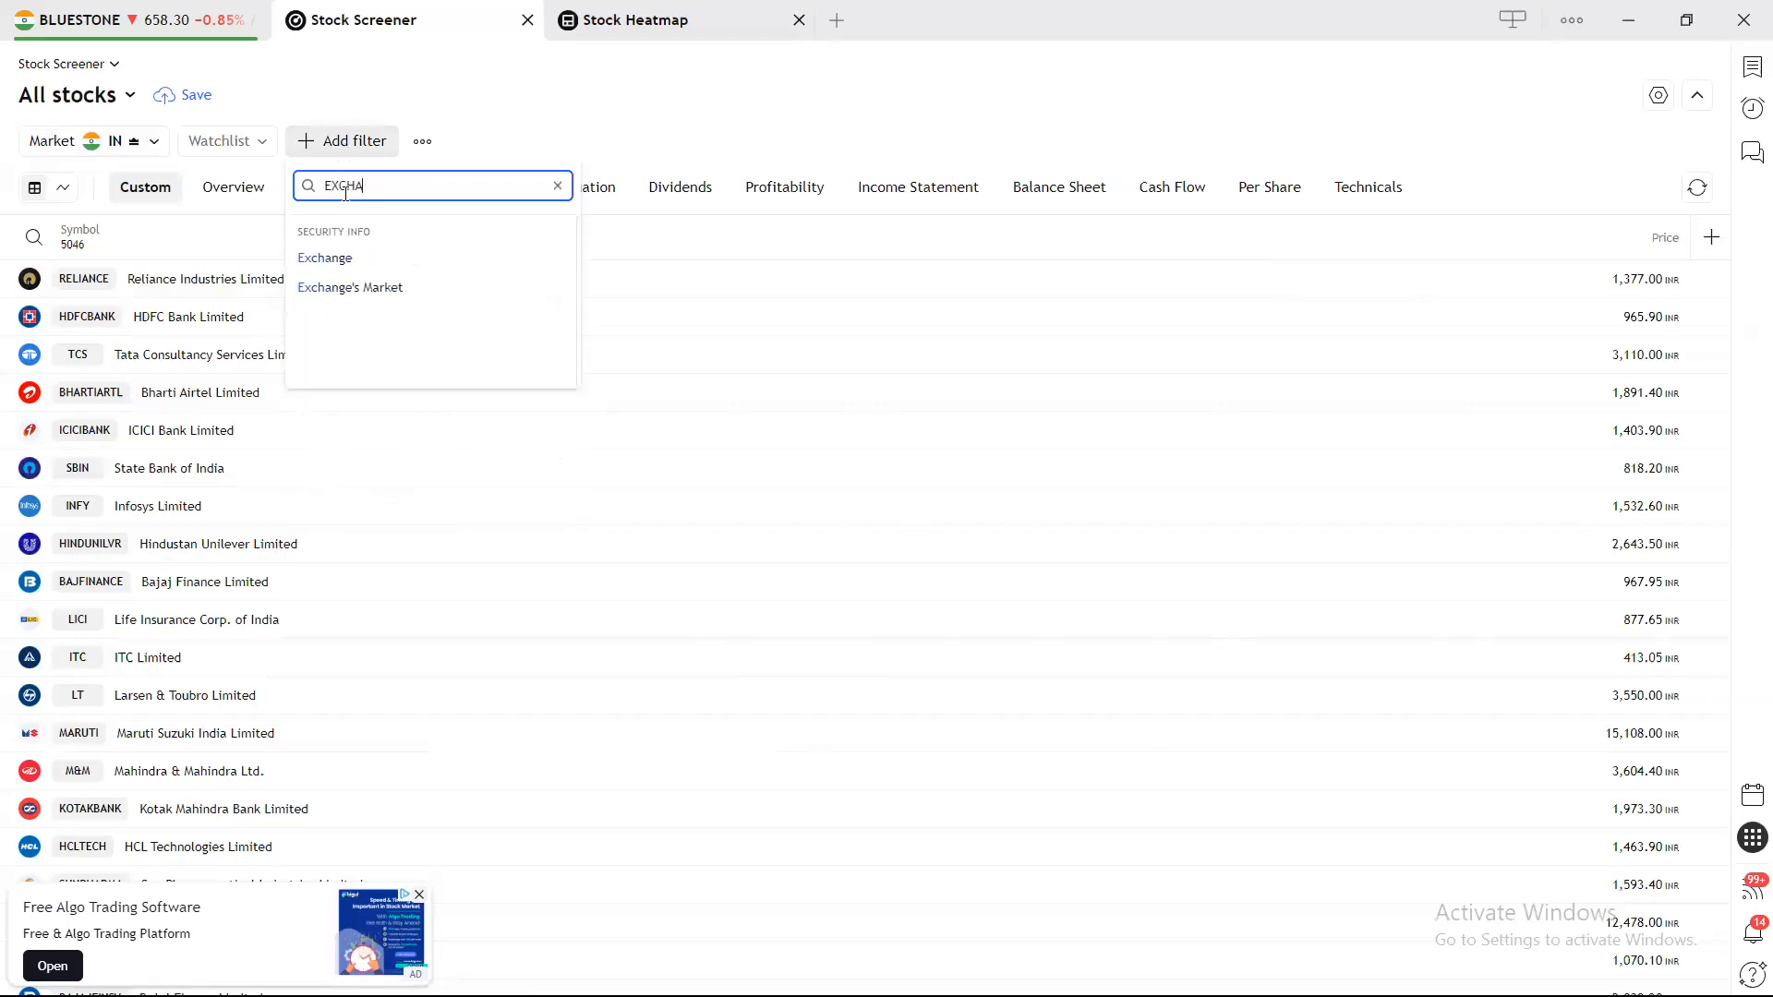
{"action": "left_click", "coordinate": [397, 262]}
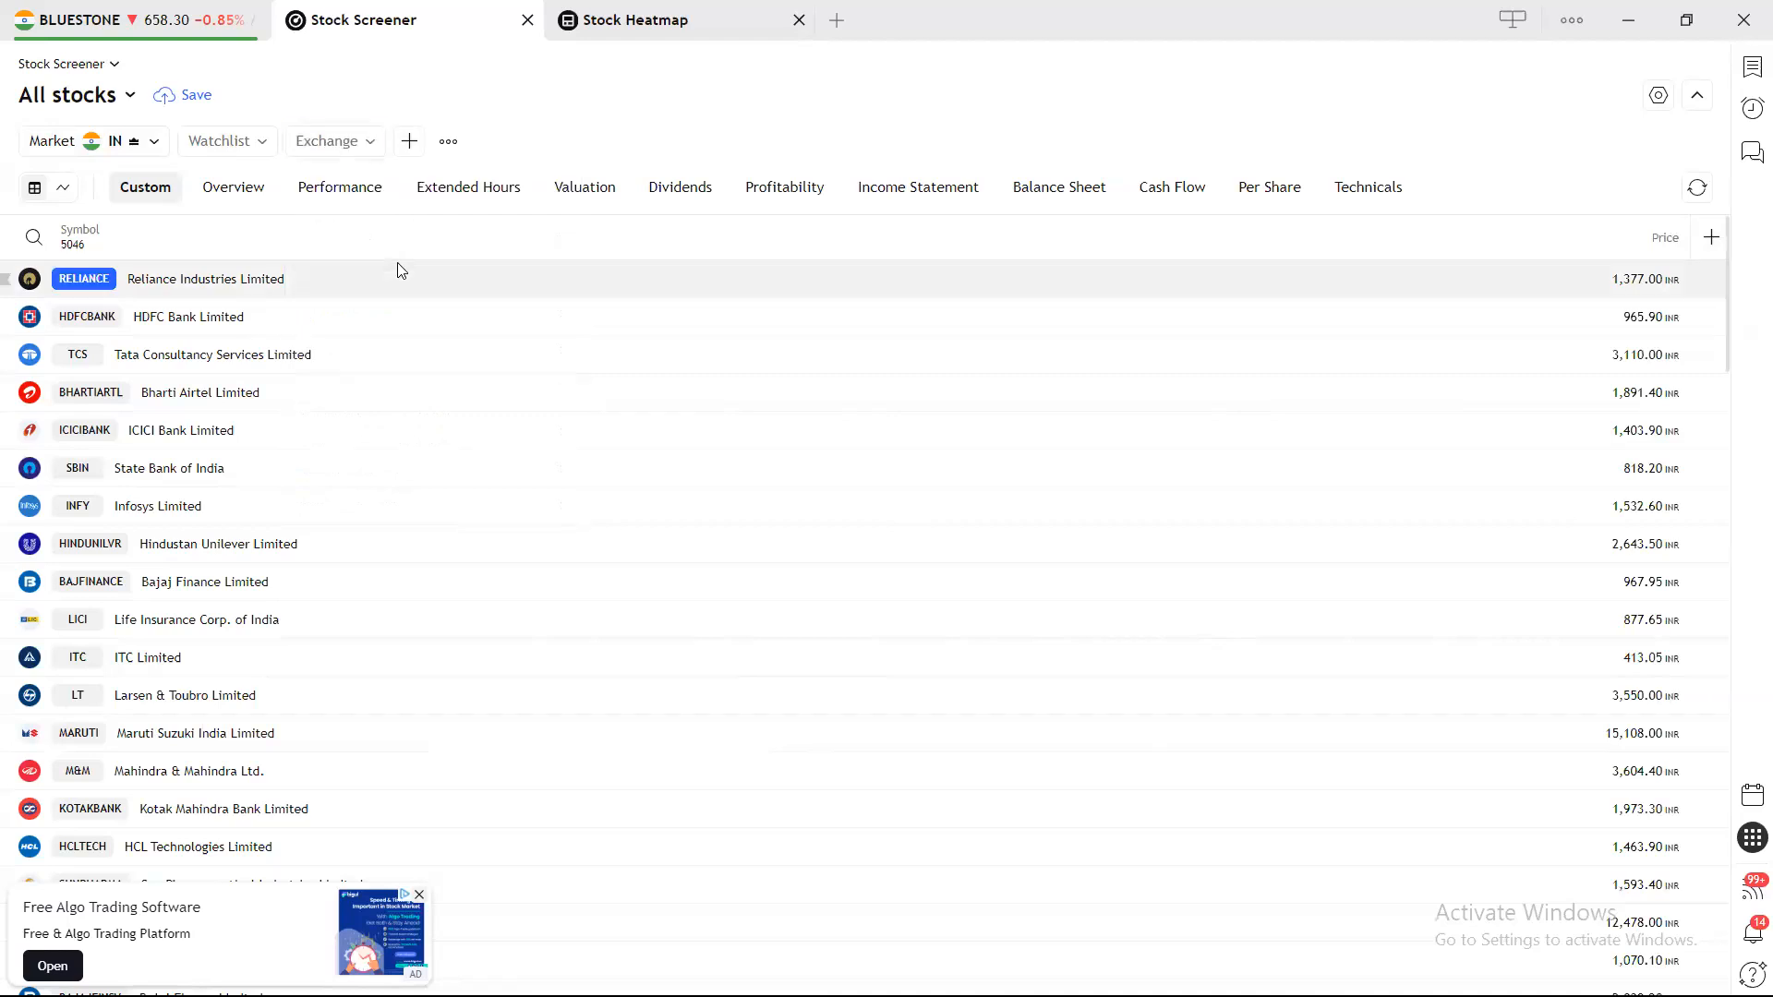
{"action": "left_click", "coordinate": [409, 143]}
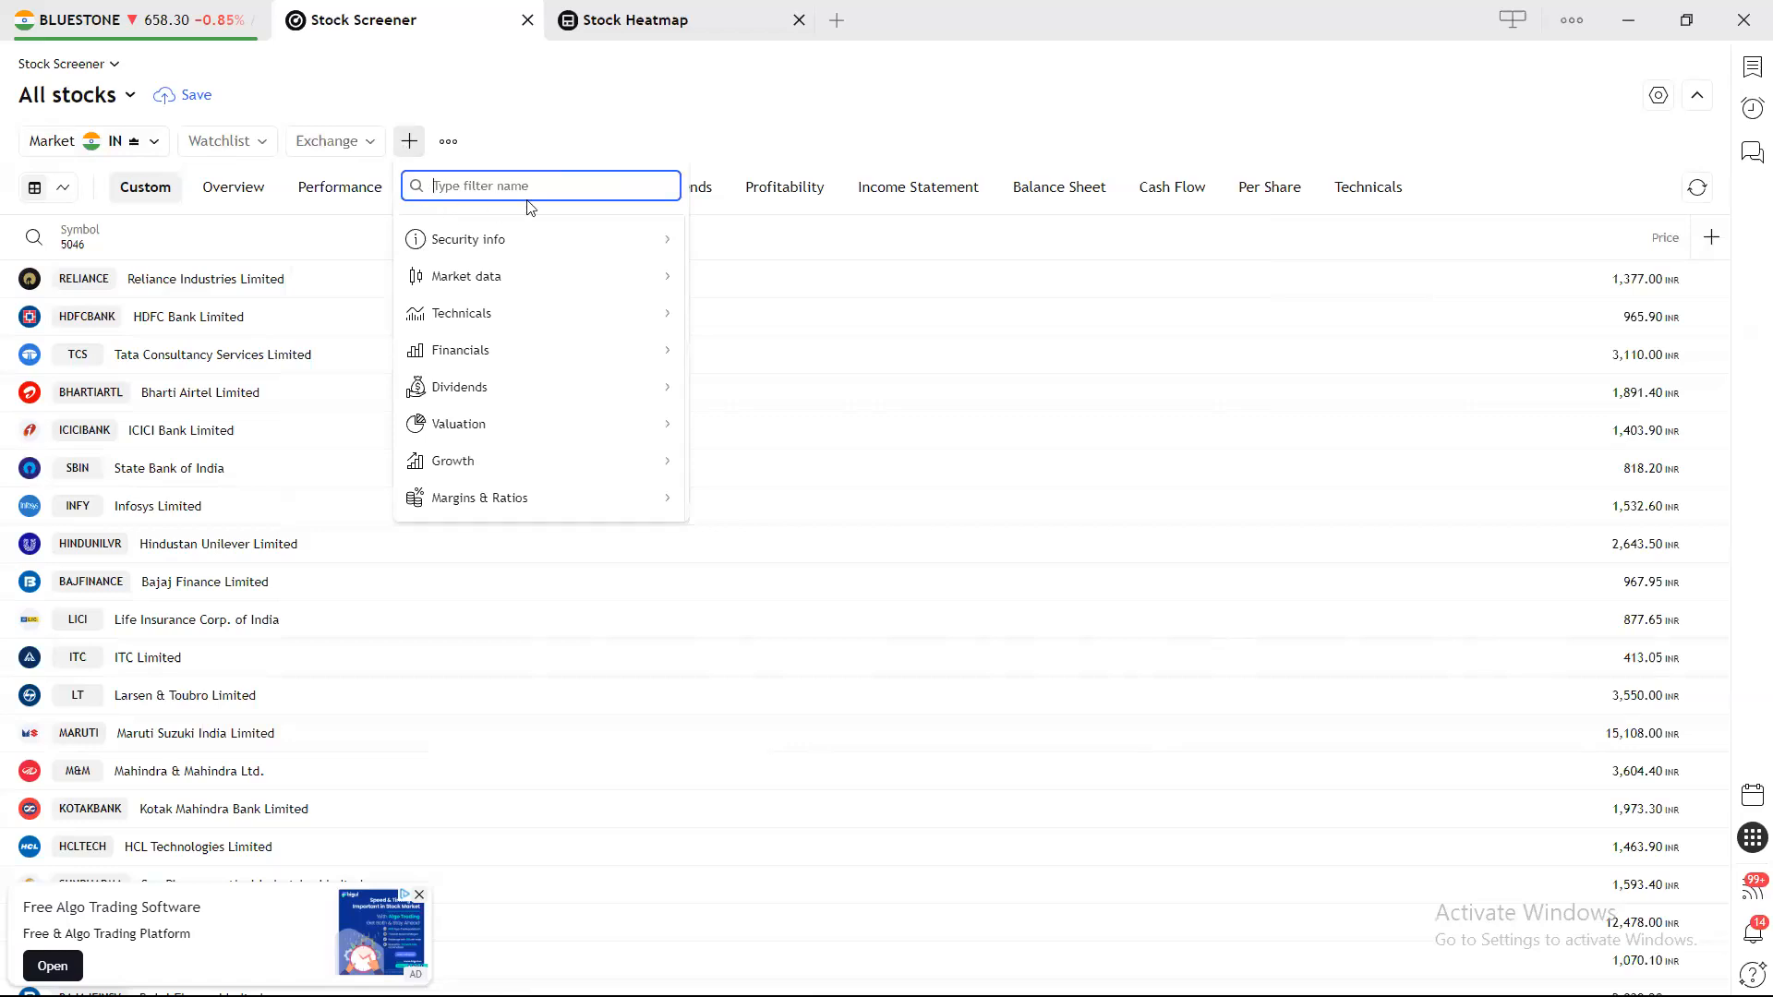
{"action": "type", "text": "MARKE"}
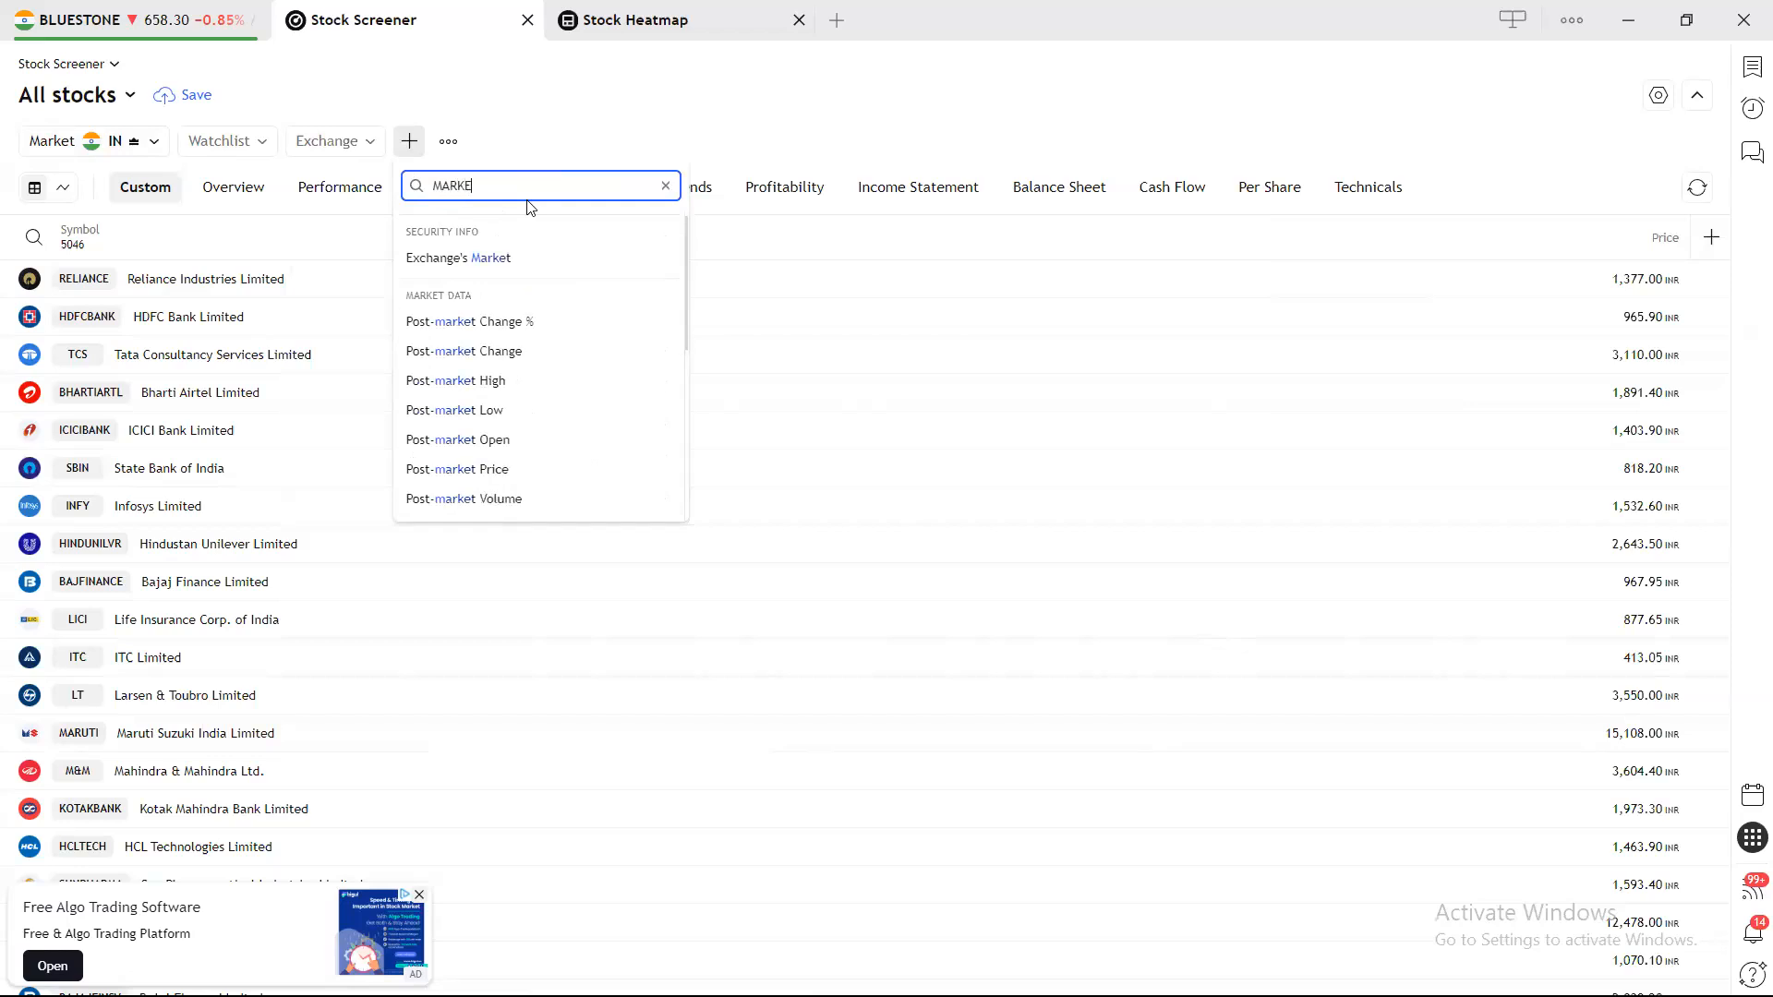
{"action": "type", "text": "T CA"}
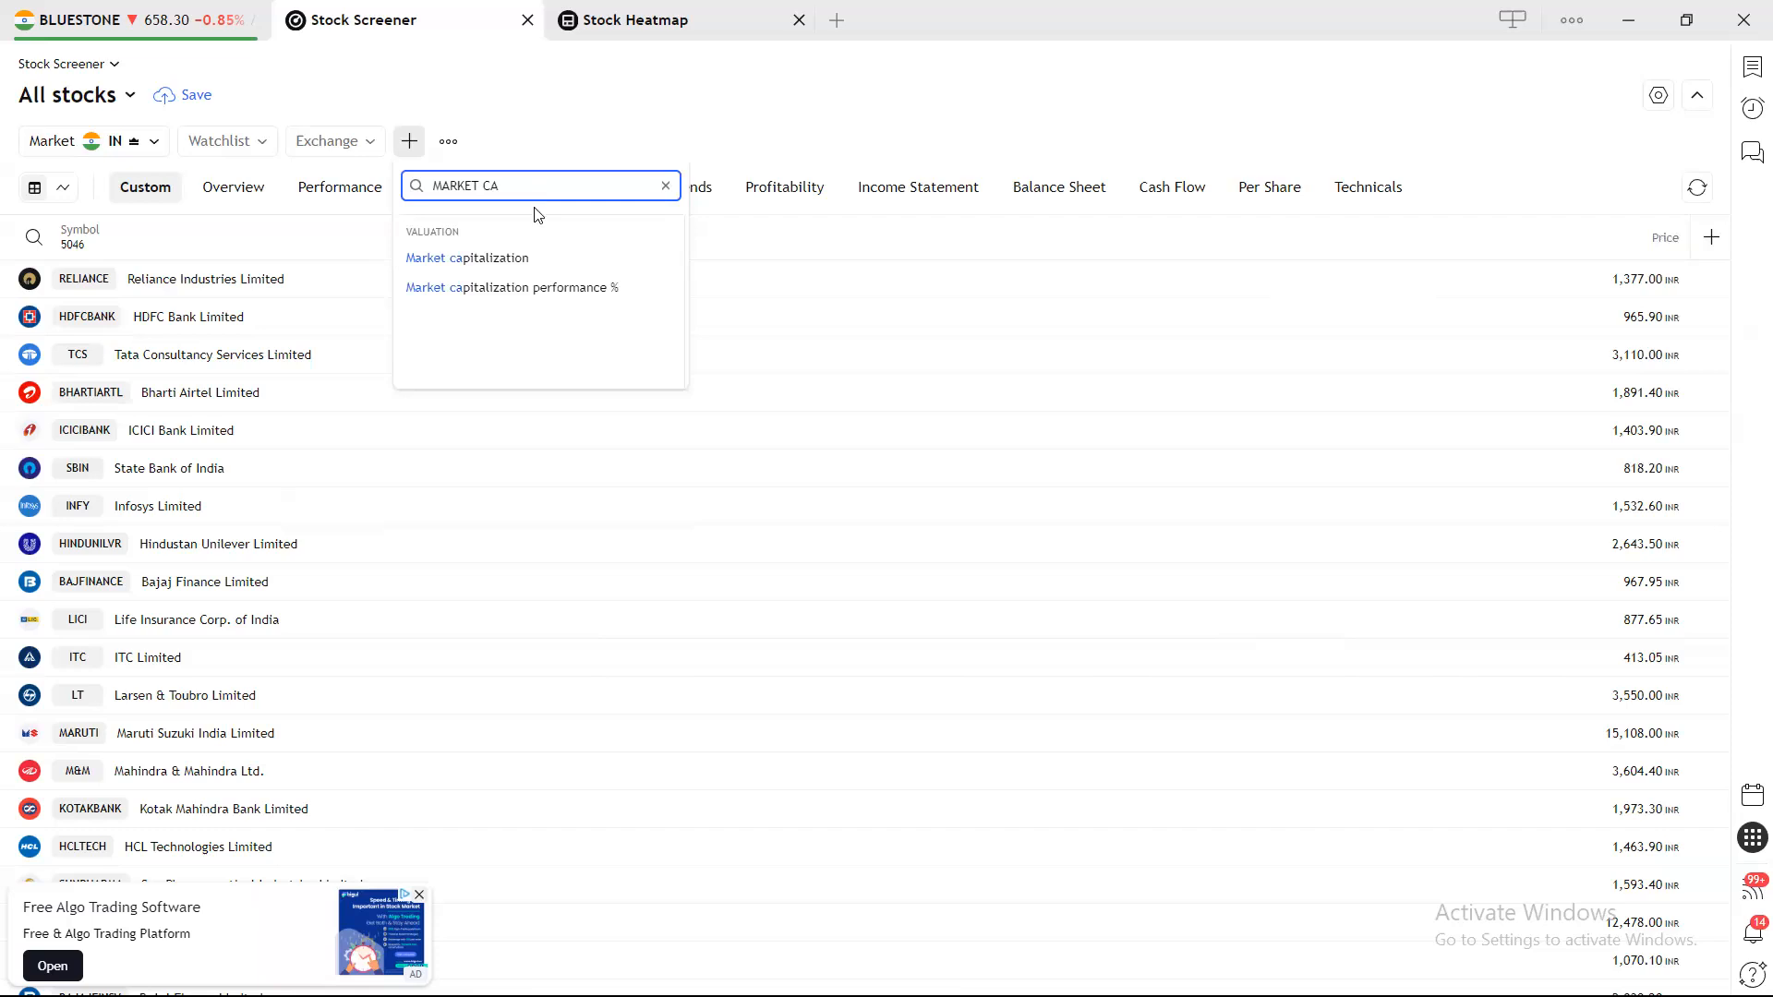
{"action": "left_click", "coordinate": [517, 255]}
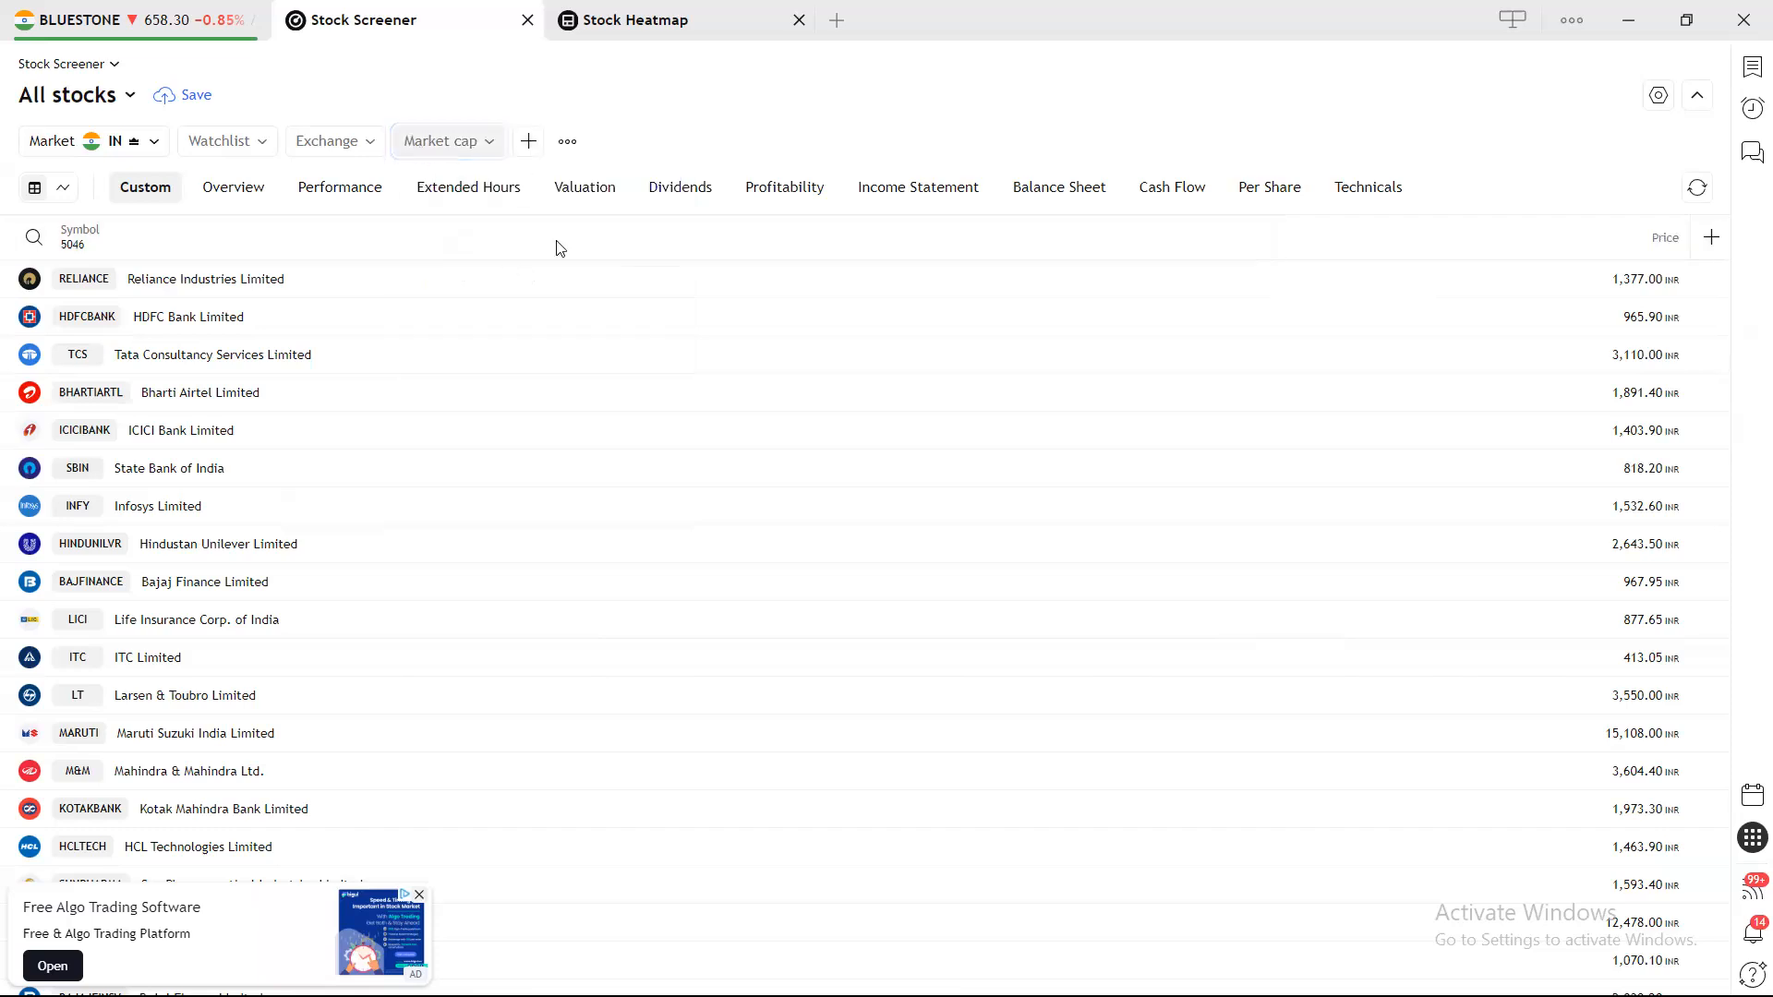
Add a Chg from Open % column to the table.
{"action": "left_click", "coordinate": [1710, 248]}
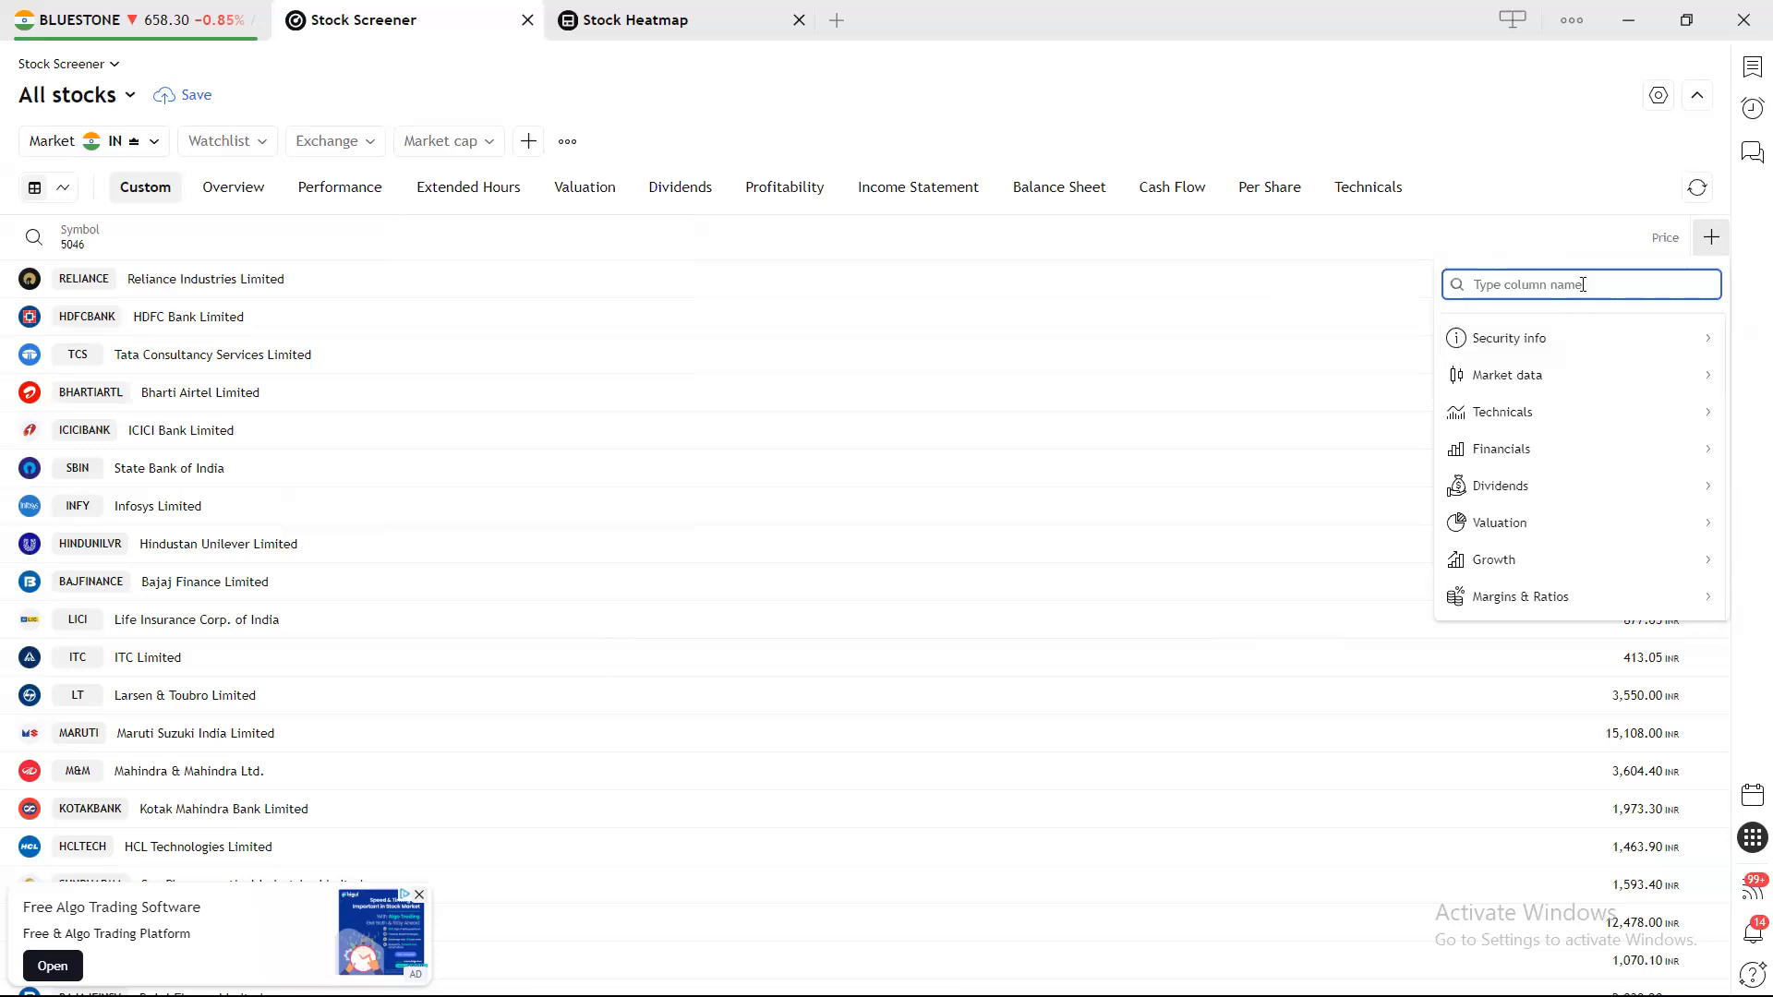
{"action": "type", "text": "CHANGE FROM"}
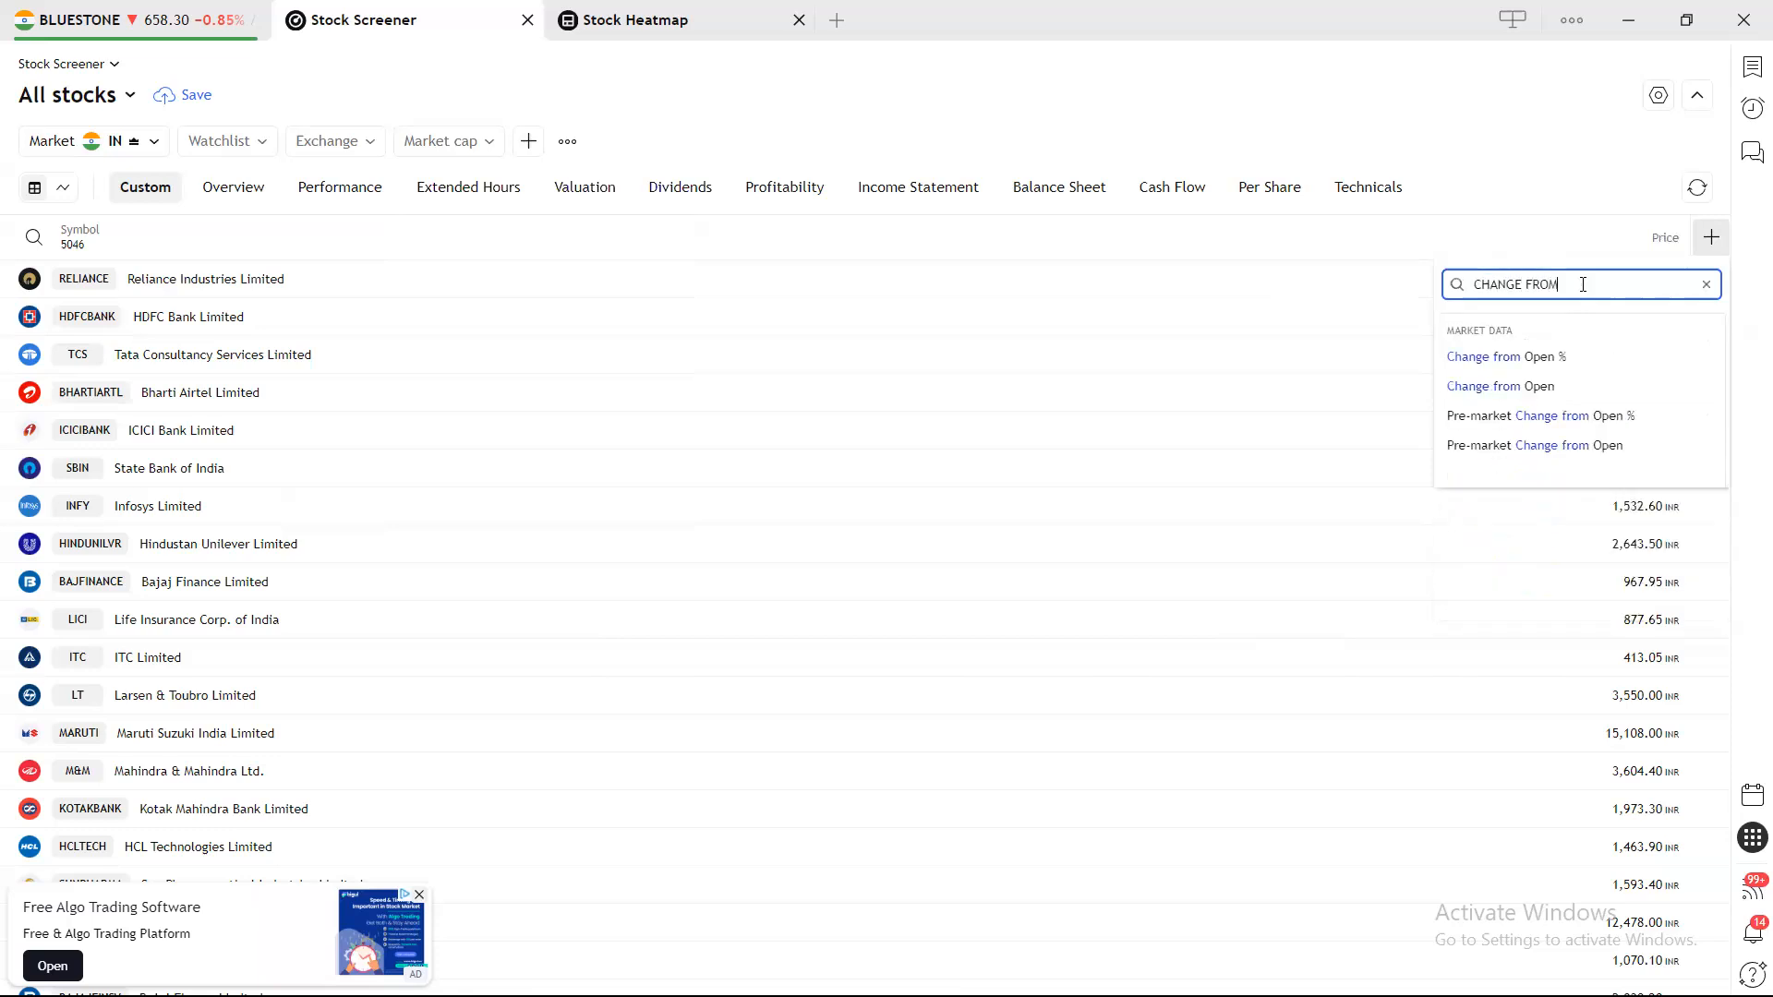
{"action": "left_click", "coordinate": [1544, 356]}
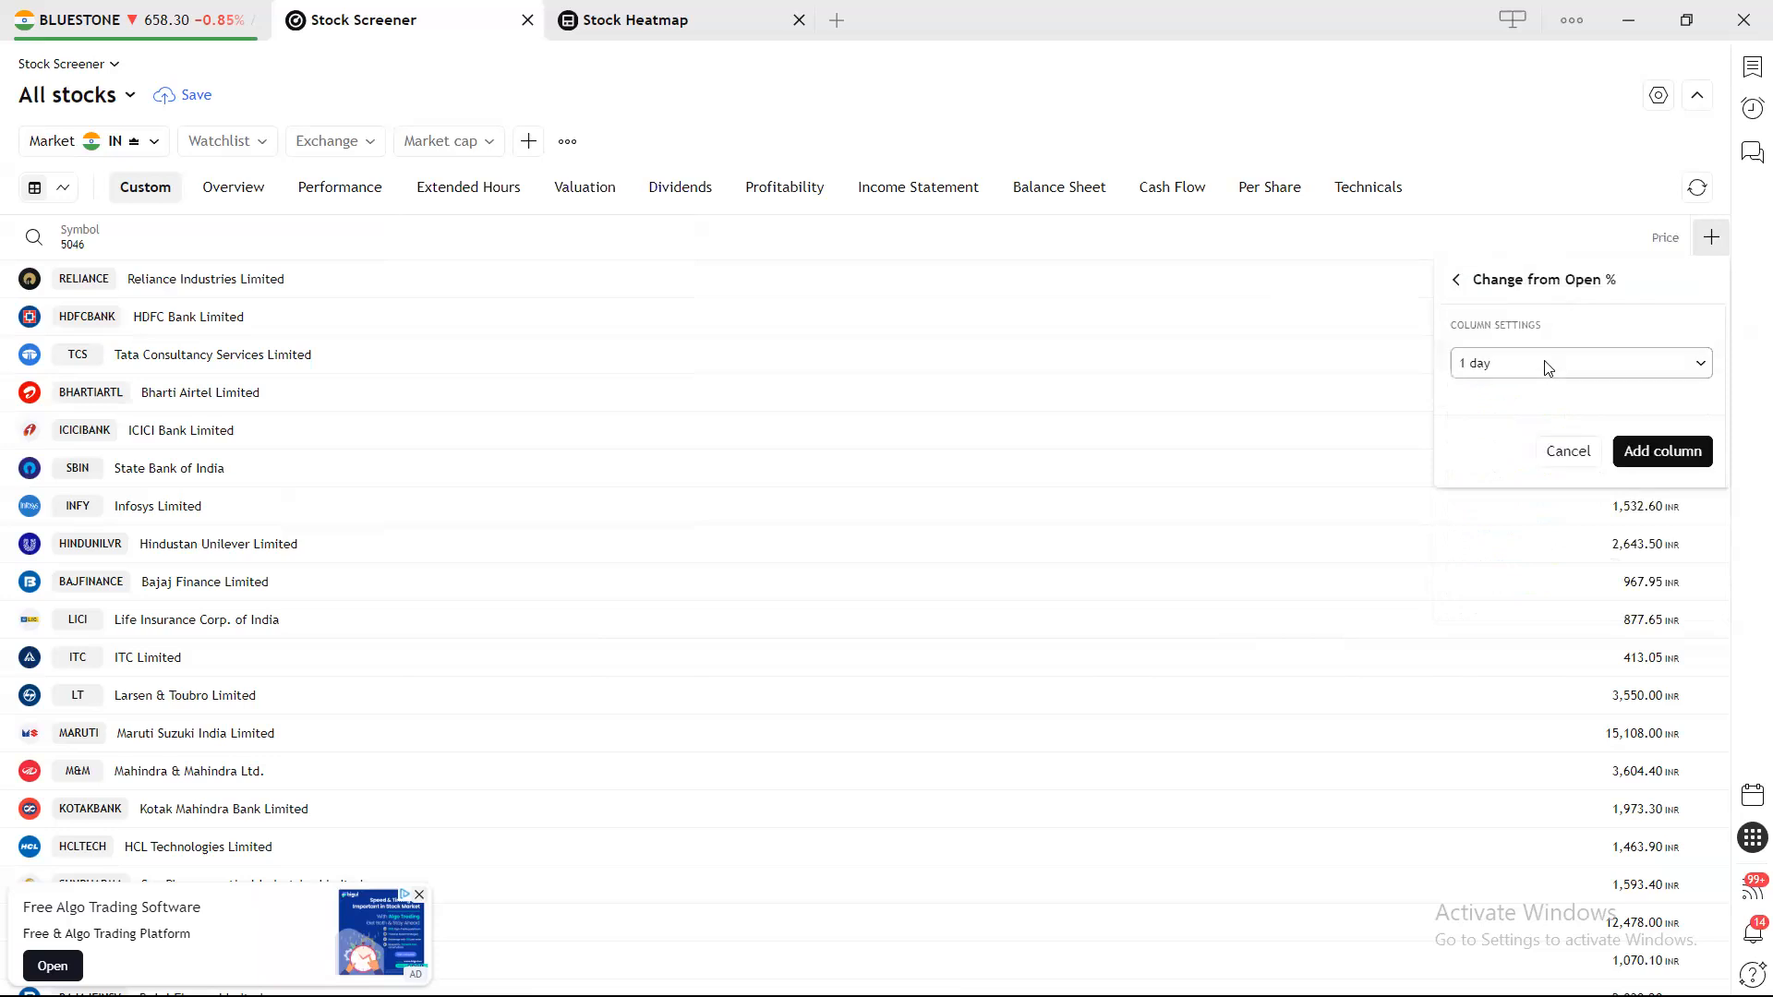
{"action": "left_click", "coordinate": [1654, 451]}
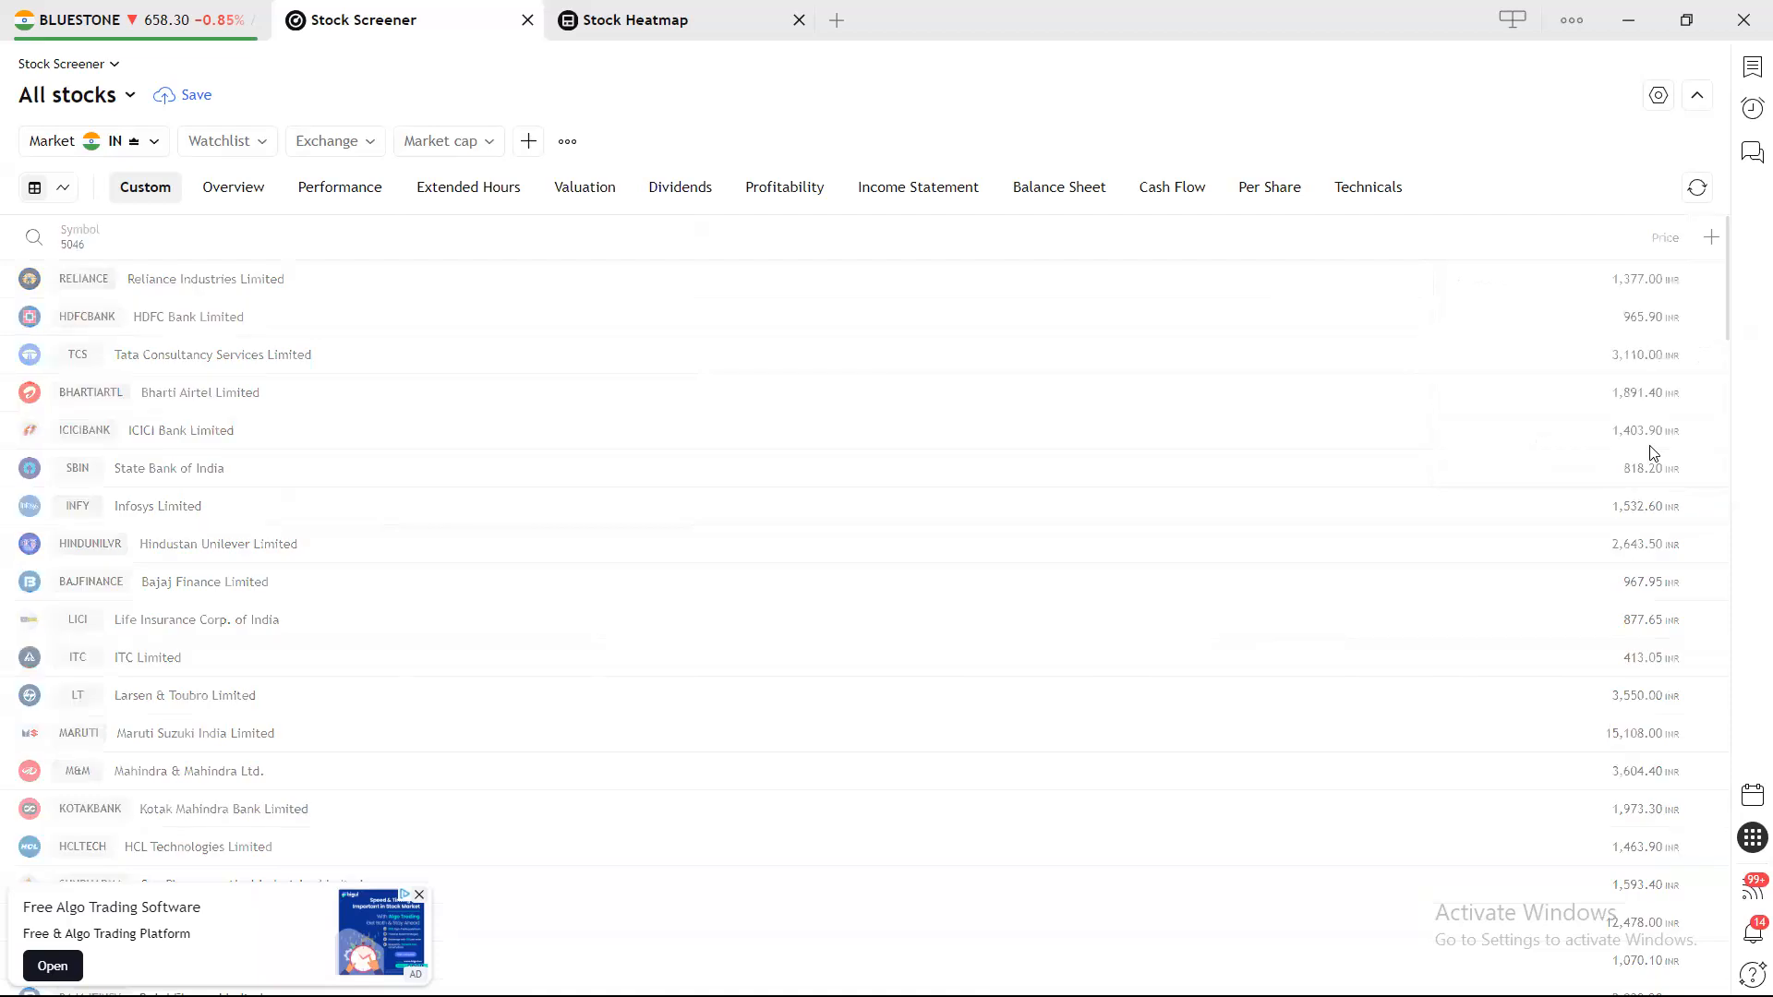
Add a 1-day Price Change % column.
{"action": "left_click", "coordinate": [1699, 238]}
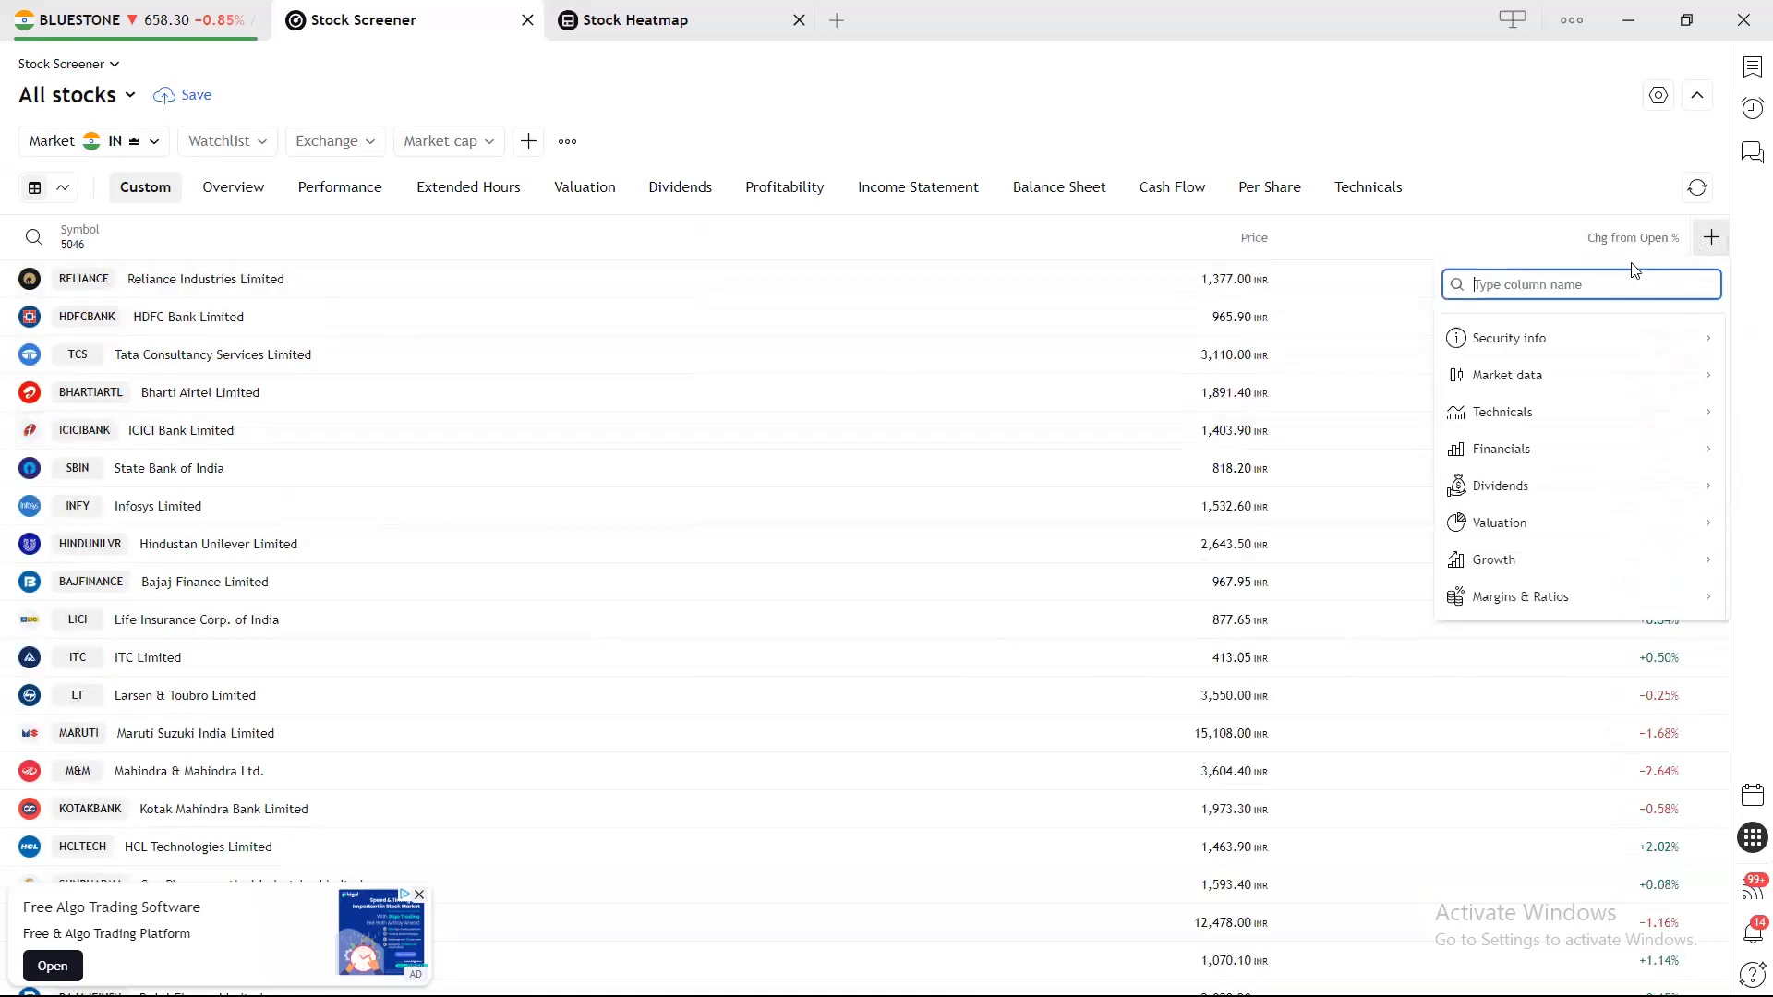
{"action": "type", "text": "1"}
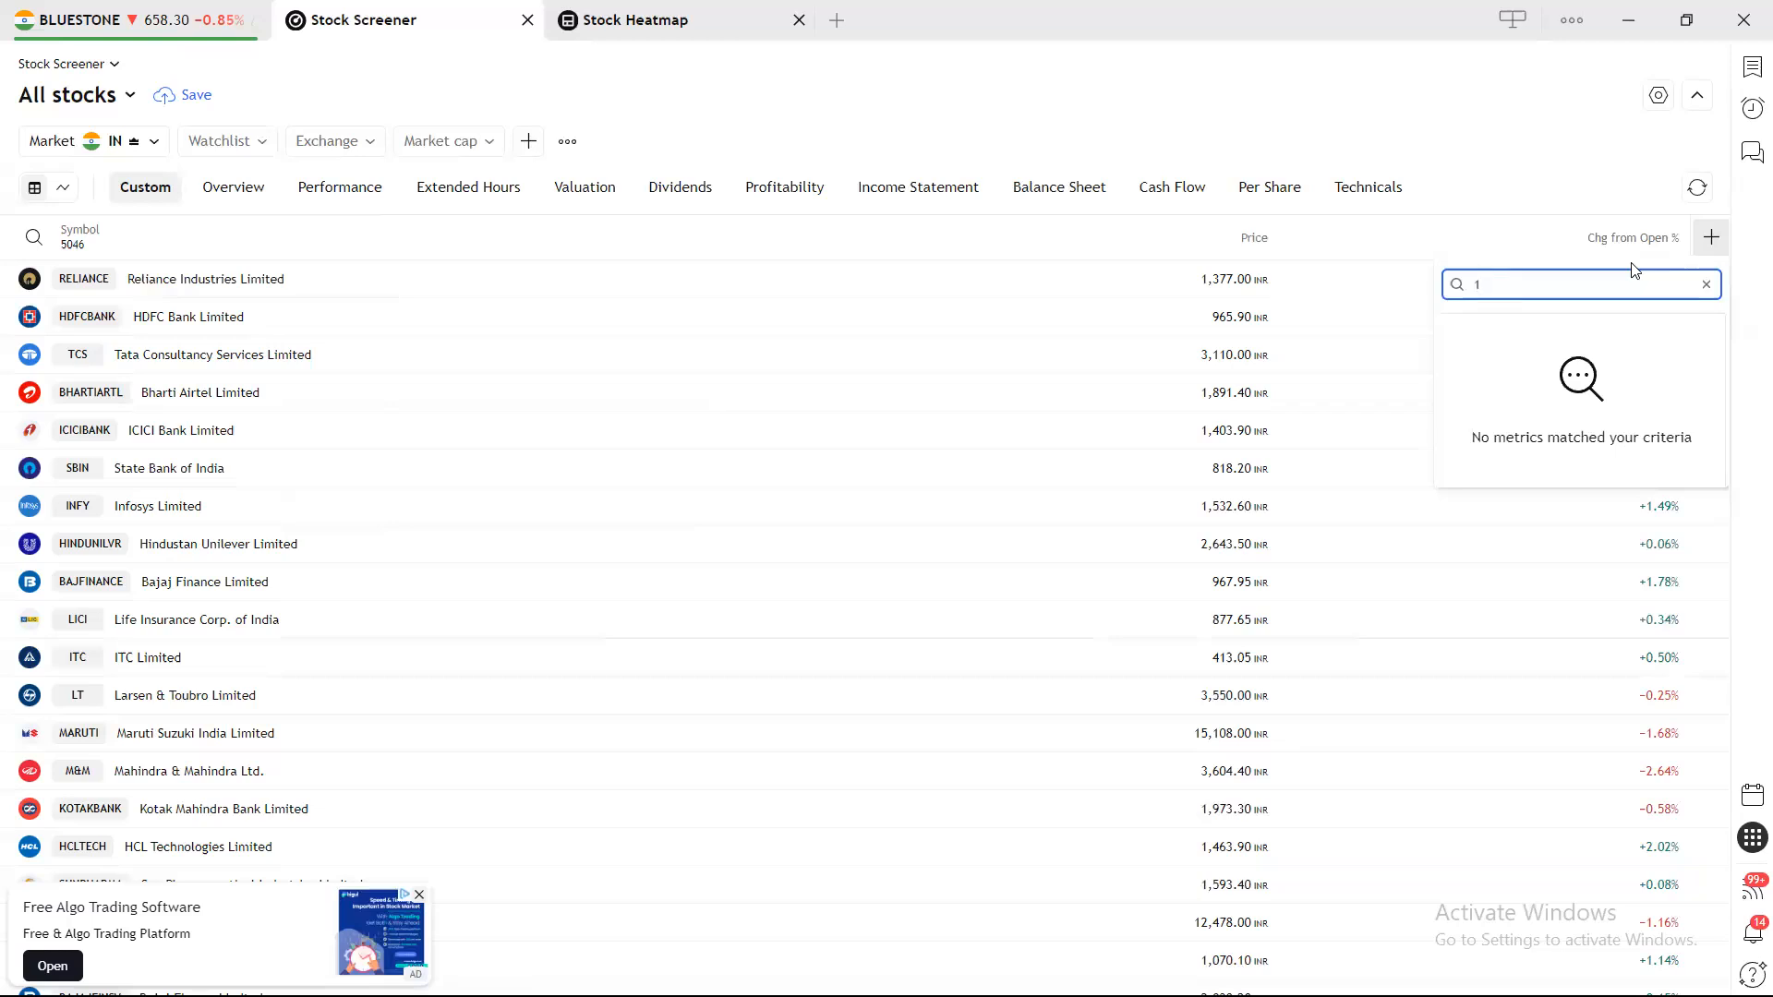
{"action": "key", "text": "BackSpace"}
{"action": "type", "text": "CHANGE"}
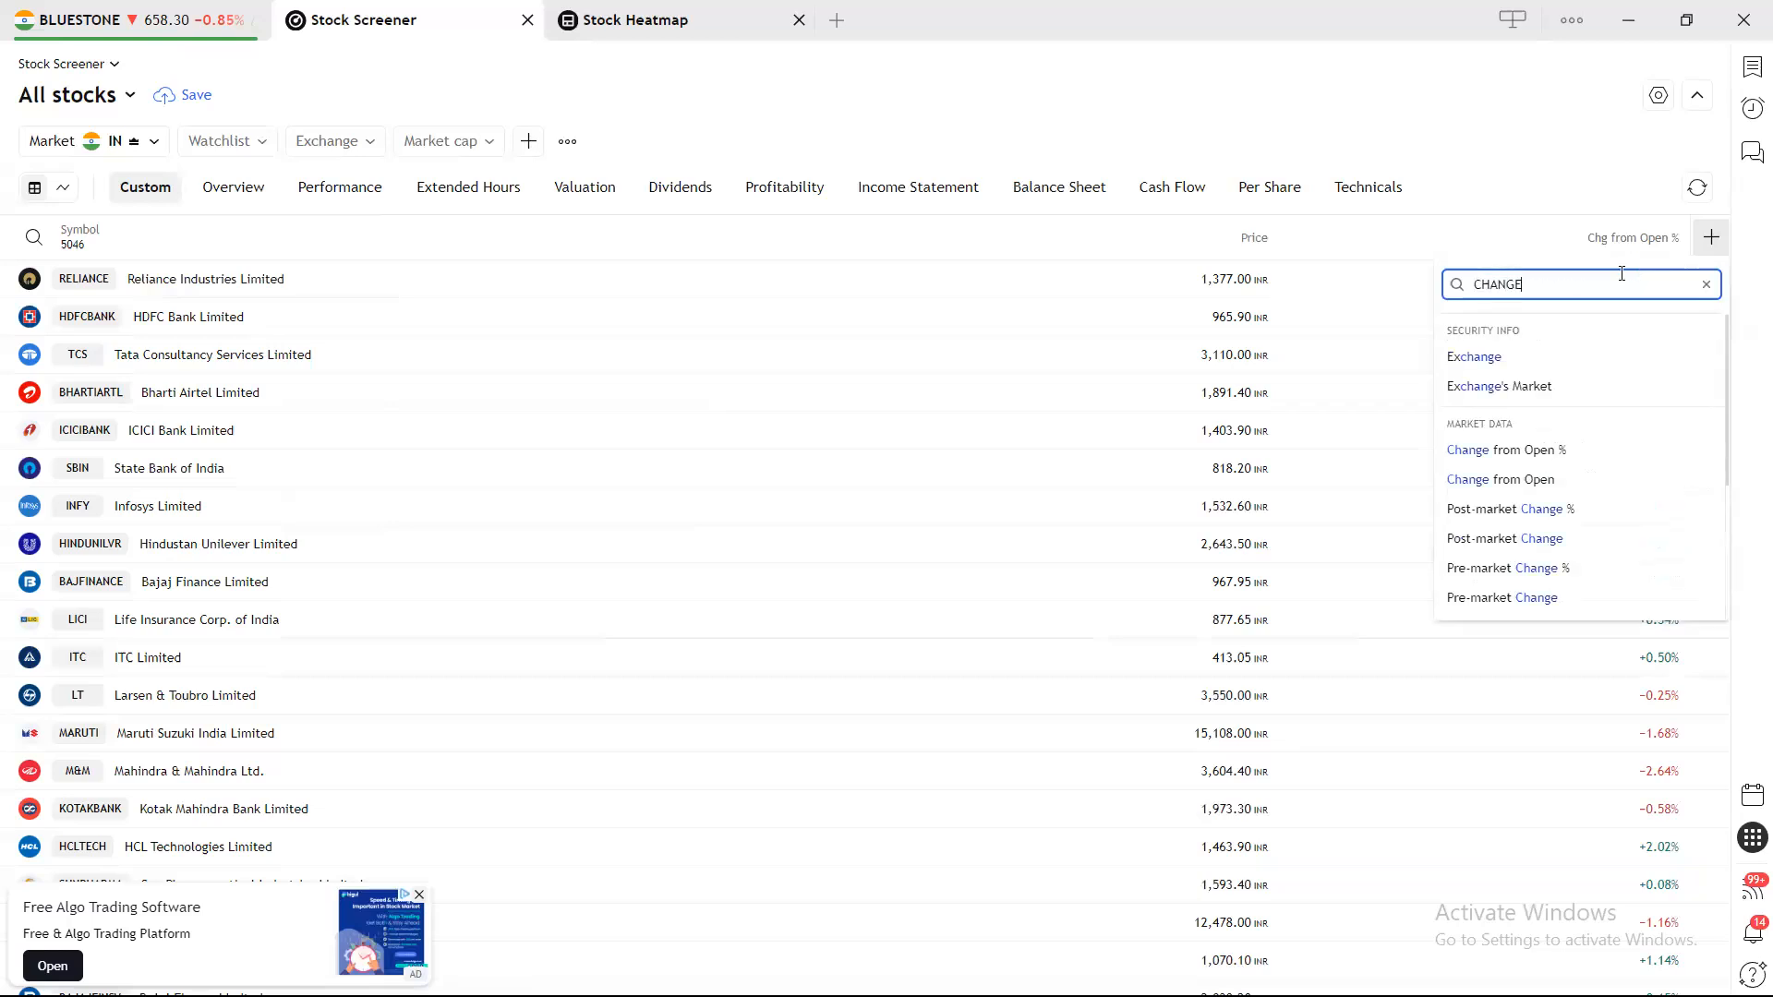
{"action": "scroll", "coordinate": [1579, 462], "scroll_direction": "down", "scroll_amount": 3}
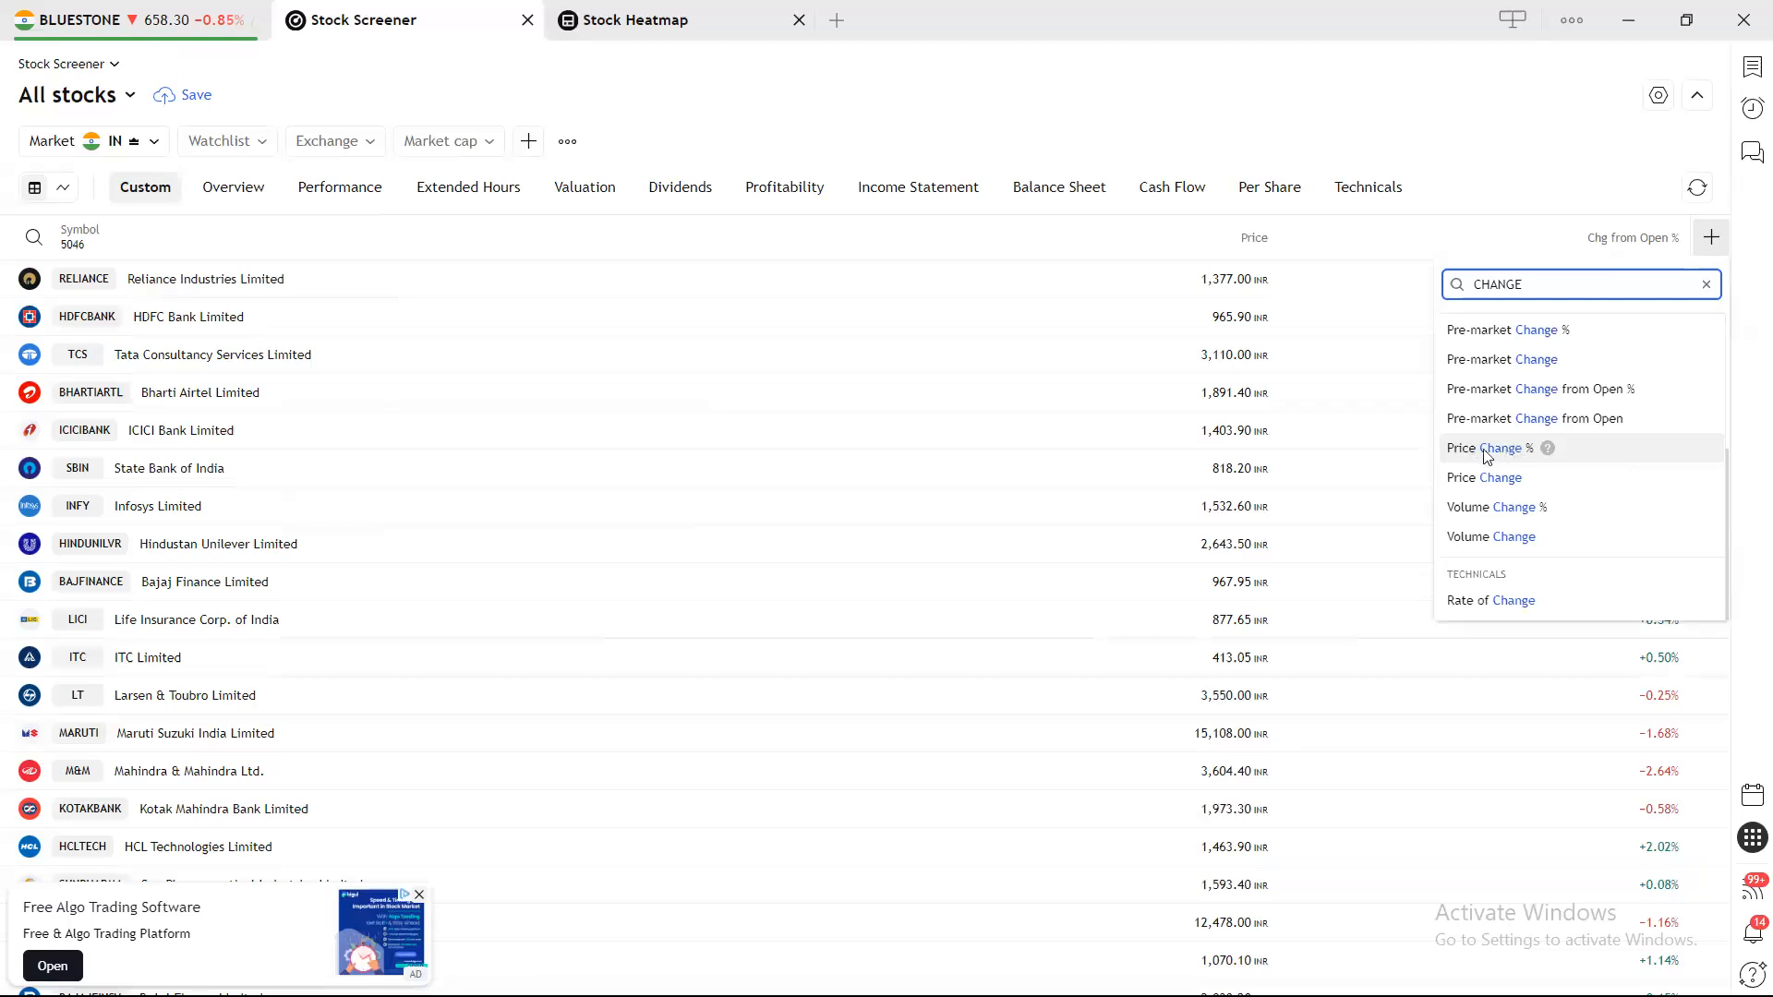
{"action": "left_click", "coordinate": [1527, 452]}
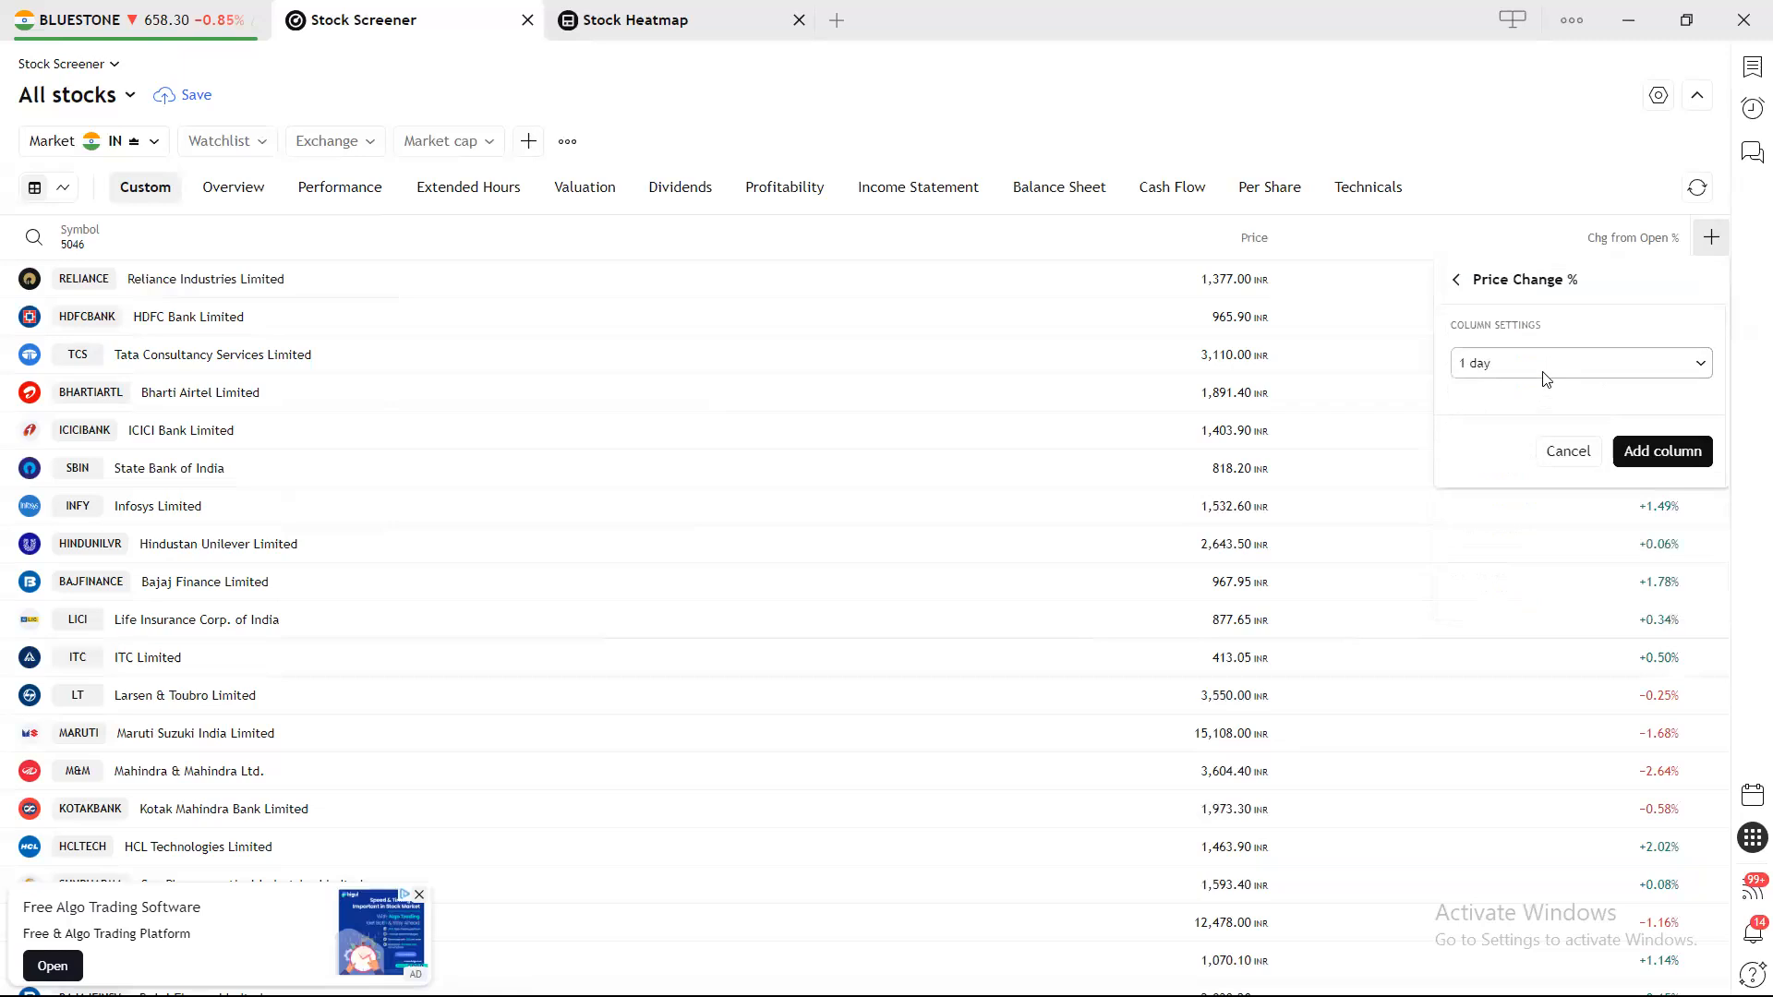
{"action": "left_click", "coordinate": [1663, 450]}
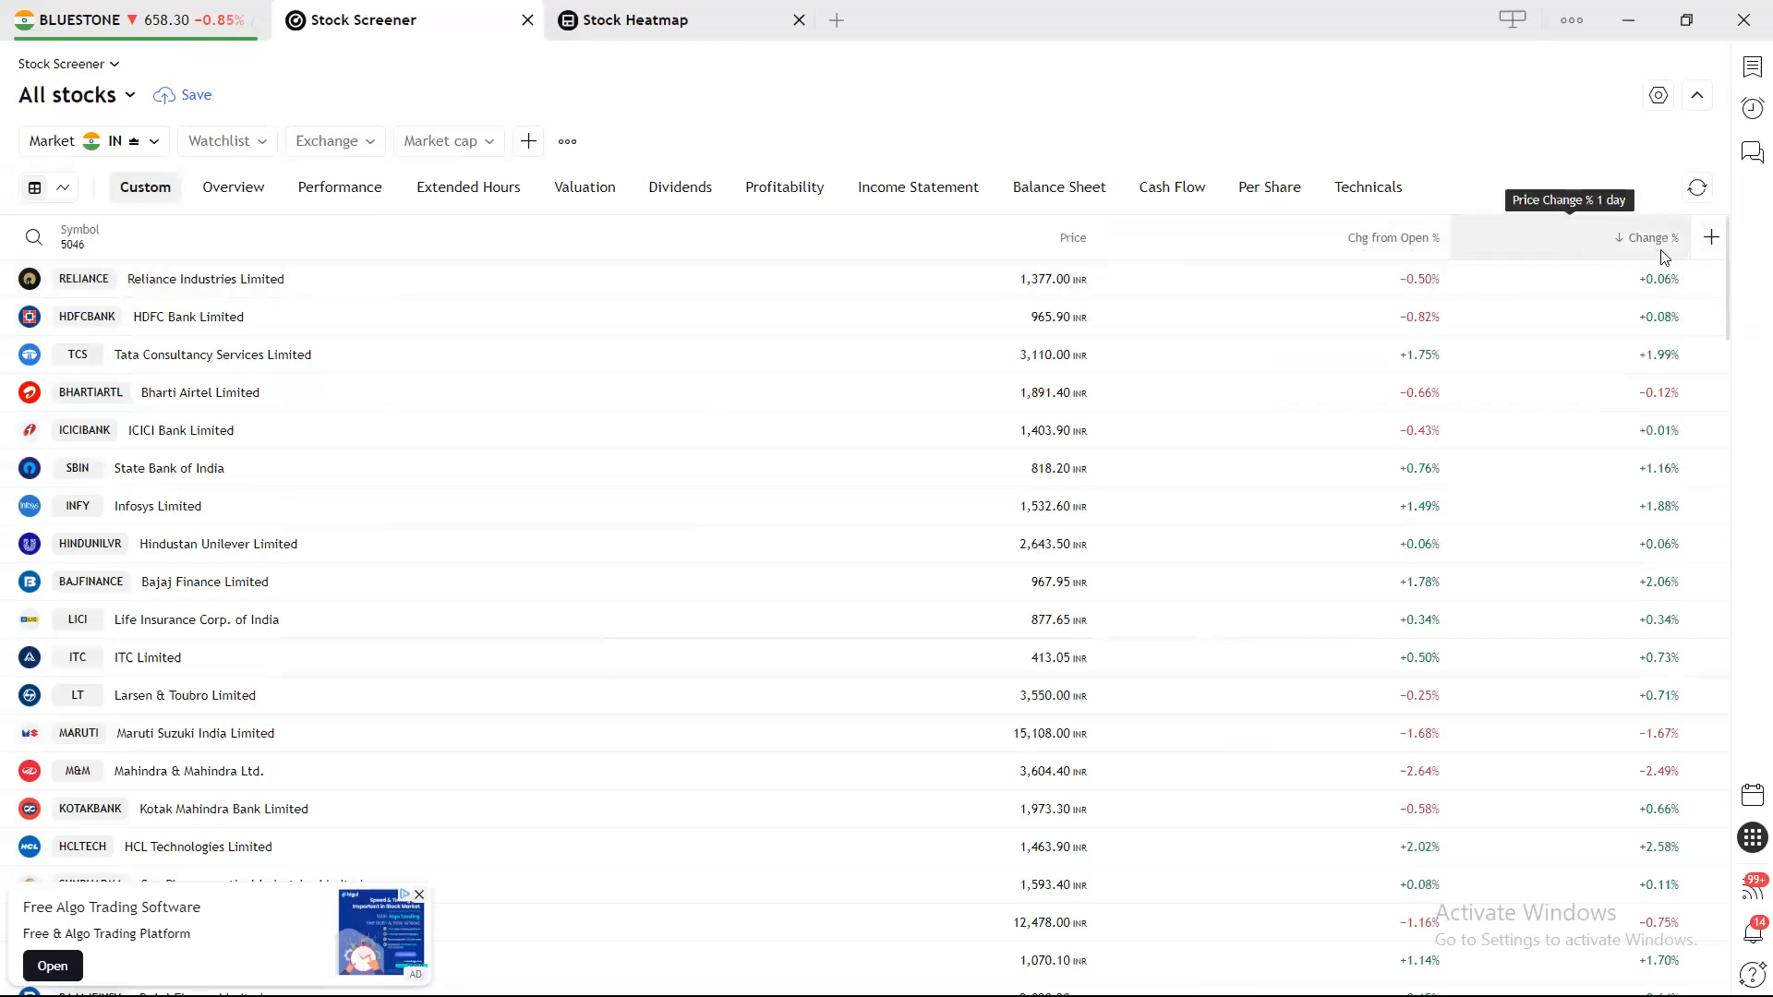
Add a second Price Change % column set to a 1-week period.
{"action": "left_click", "coordinate": [1710, 242]}
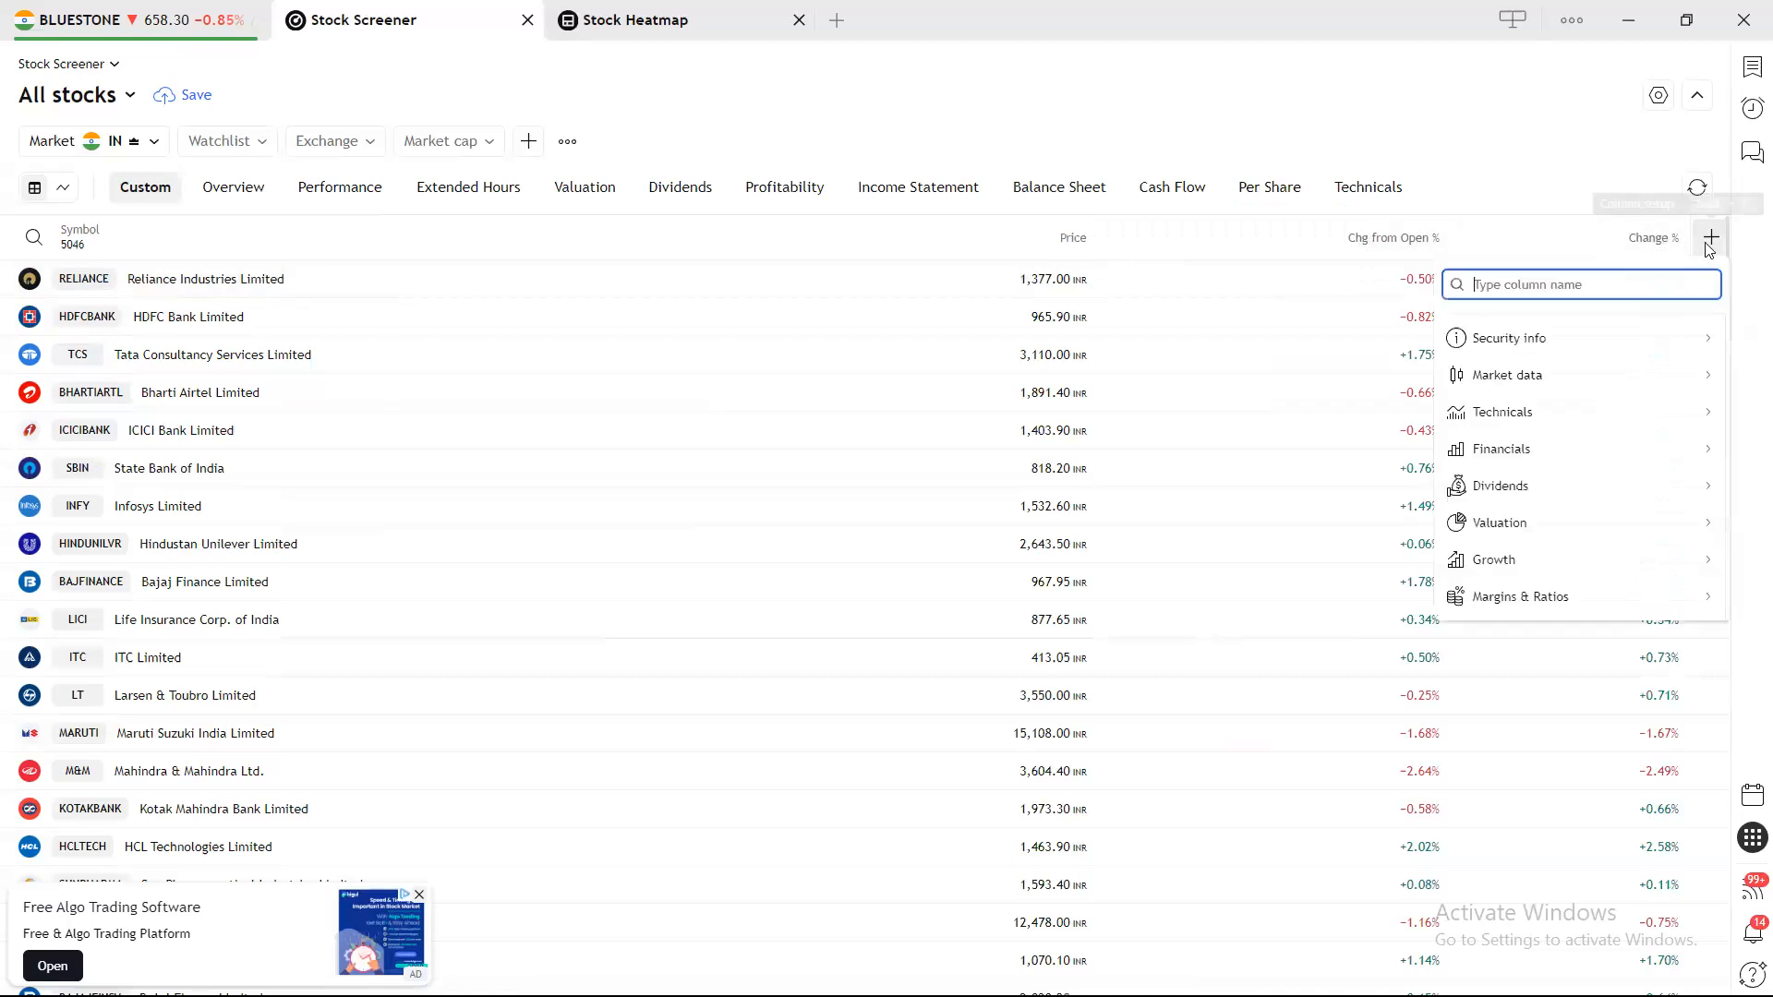
{"action": "type", "text": "CHNAG"}
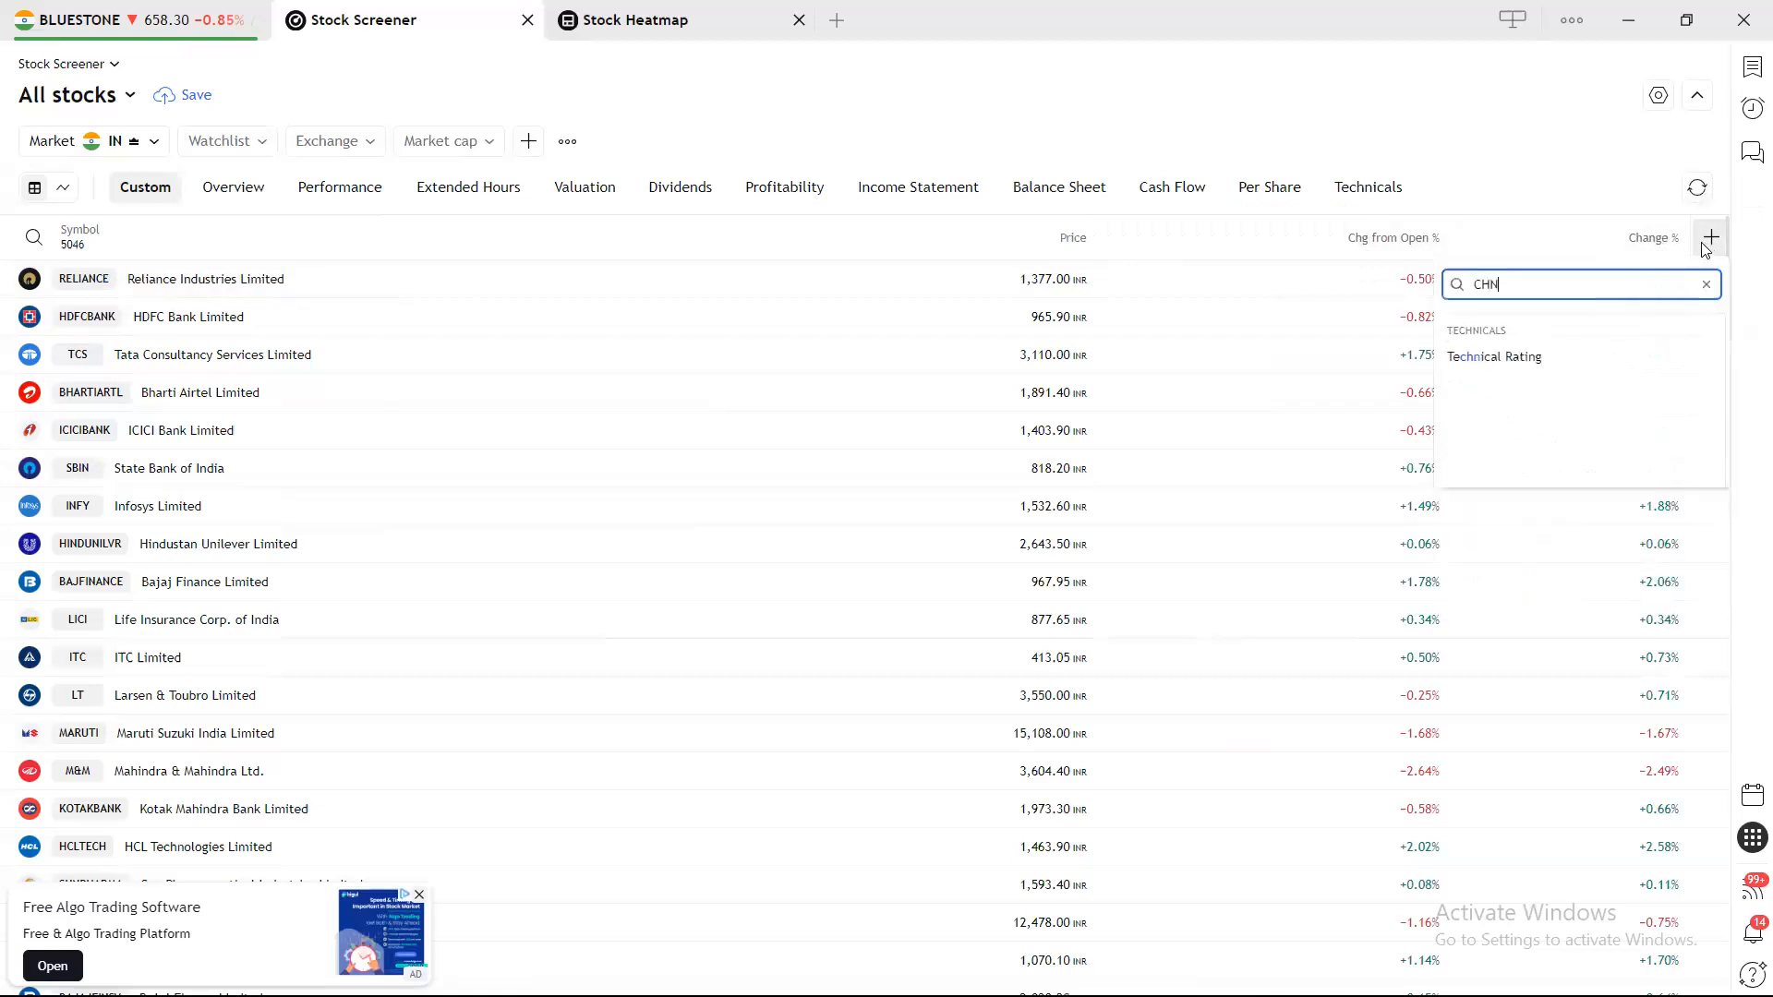
{"action": "key", "text": "BackSpace"}
{"action": "key", "text": "BackSpace"}
{"action": "key", "text": "BackSpace"}
{"action": "type", "text": "ANGE"}
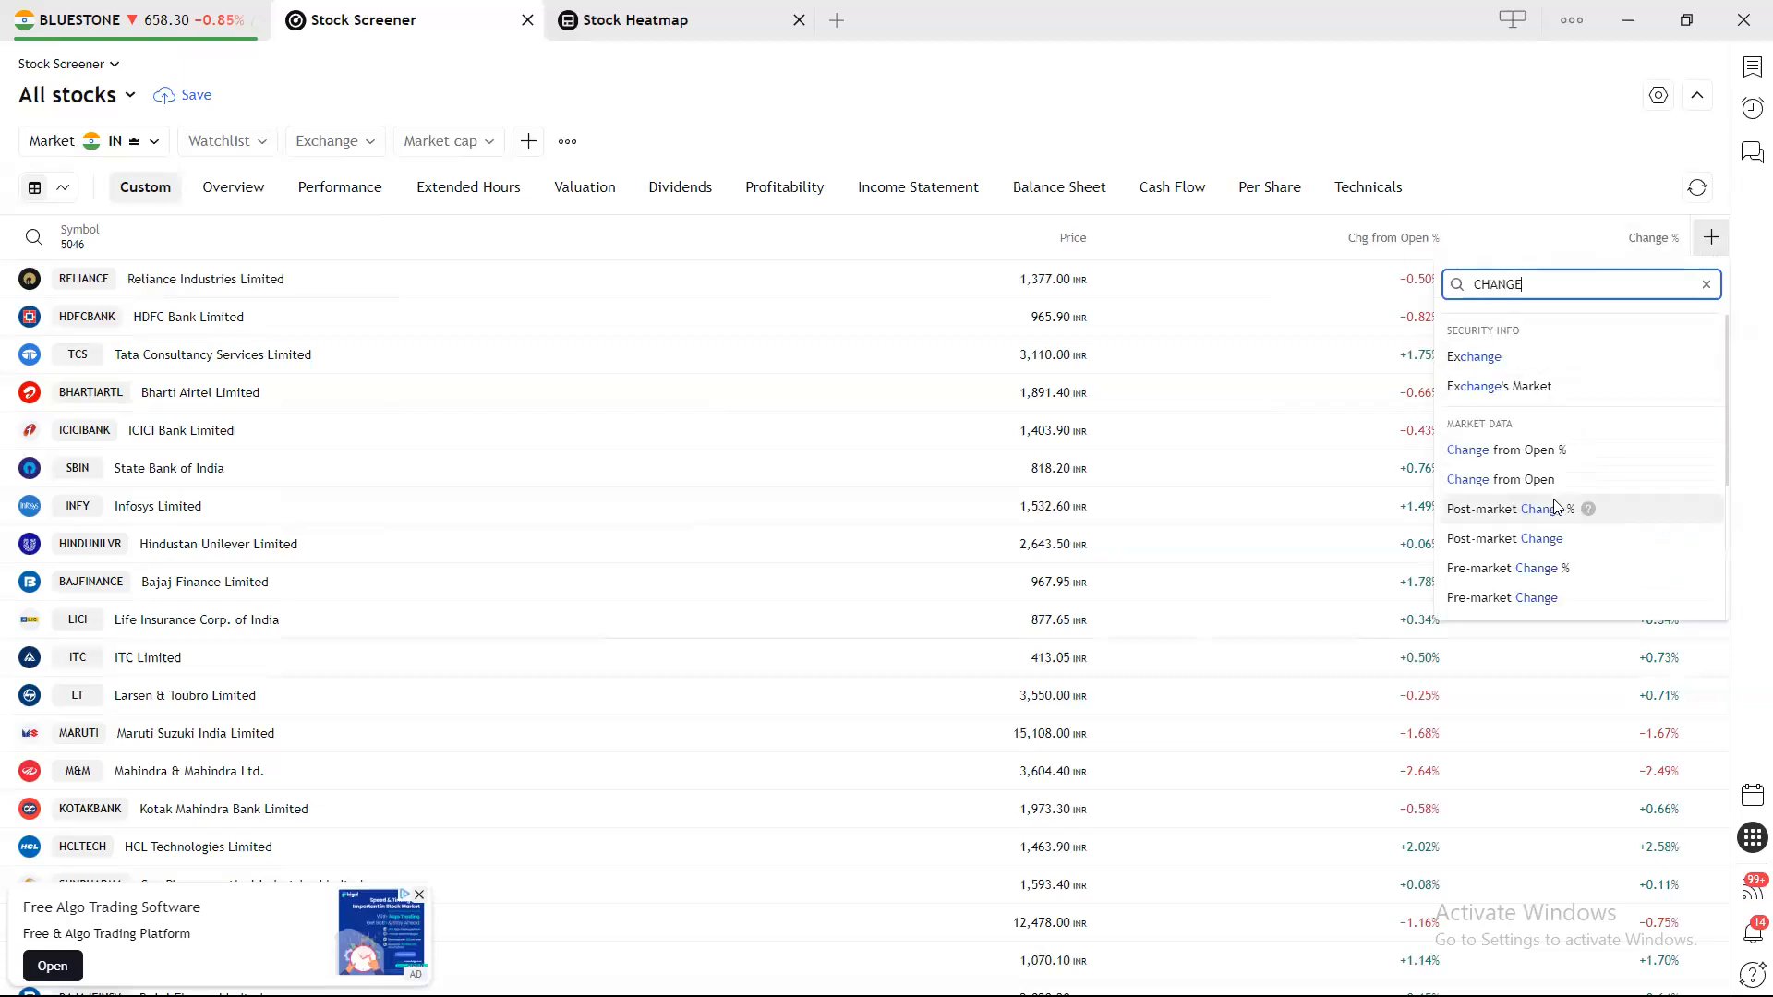
{"action": "scroll", "coordinate": [1543, 481], "scroll_direction": "down", "scroll_amount": 3}
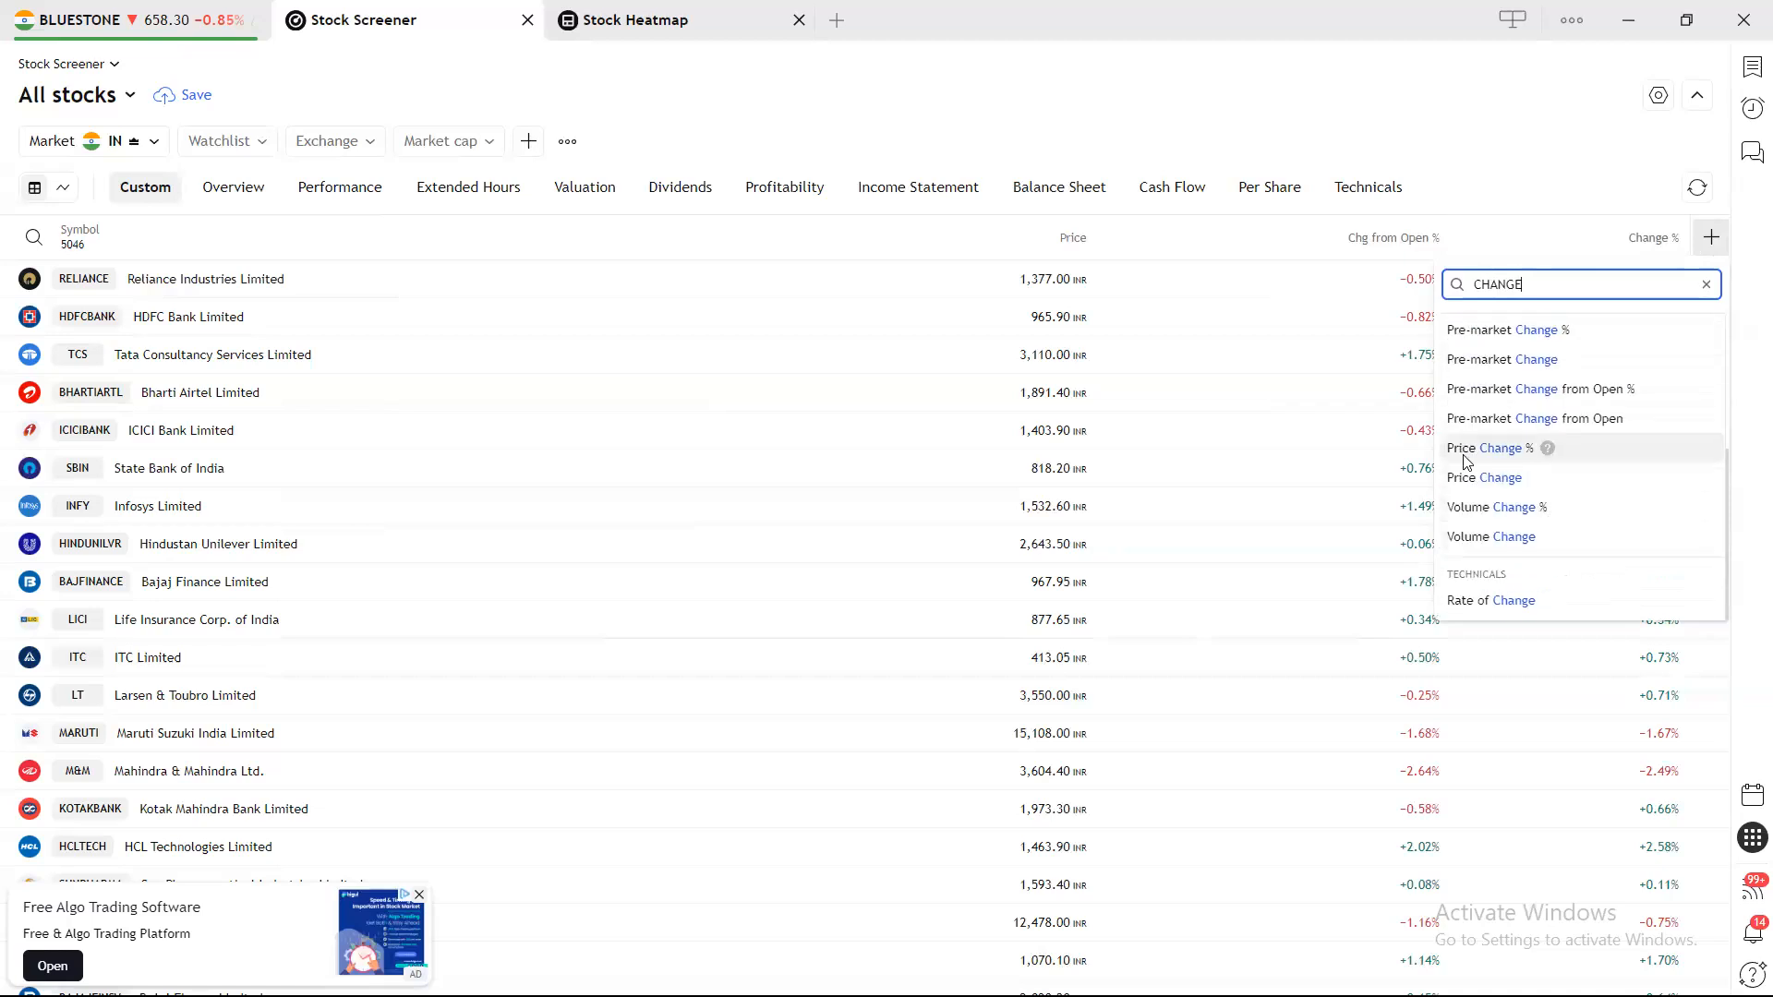
{"action": "left_click", "coordinate": [1494, 459]}
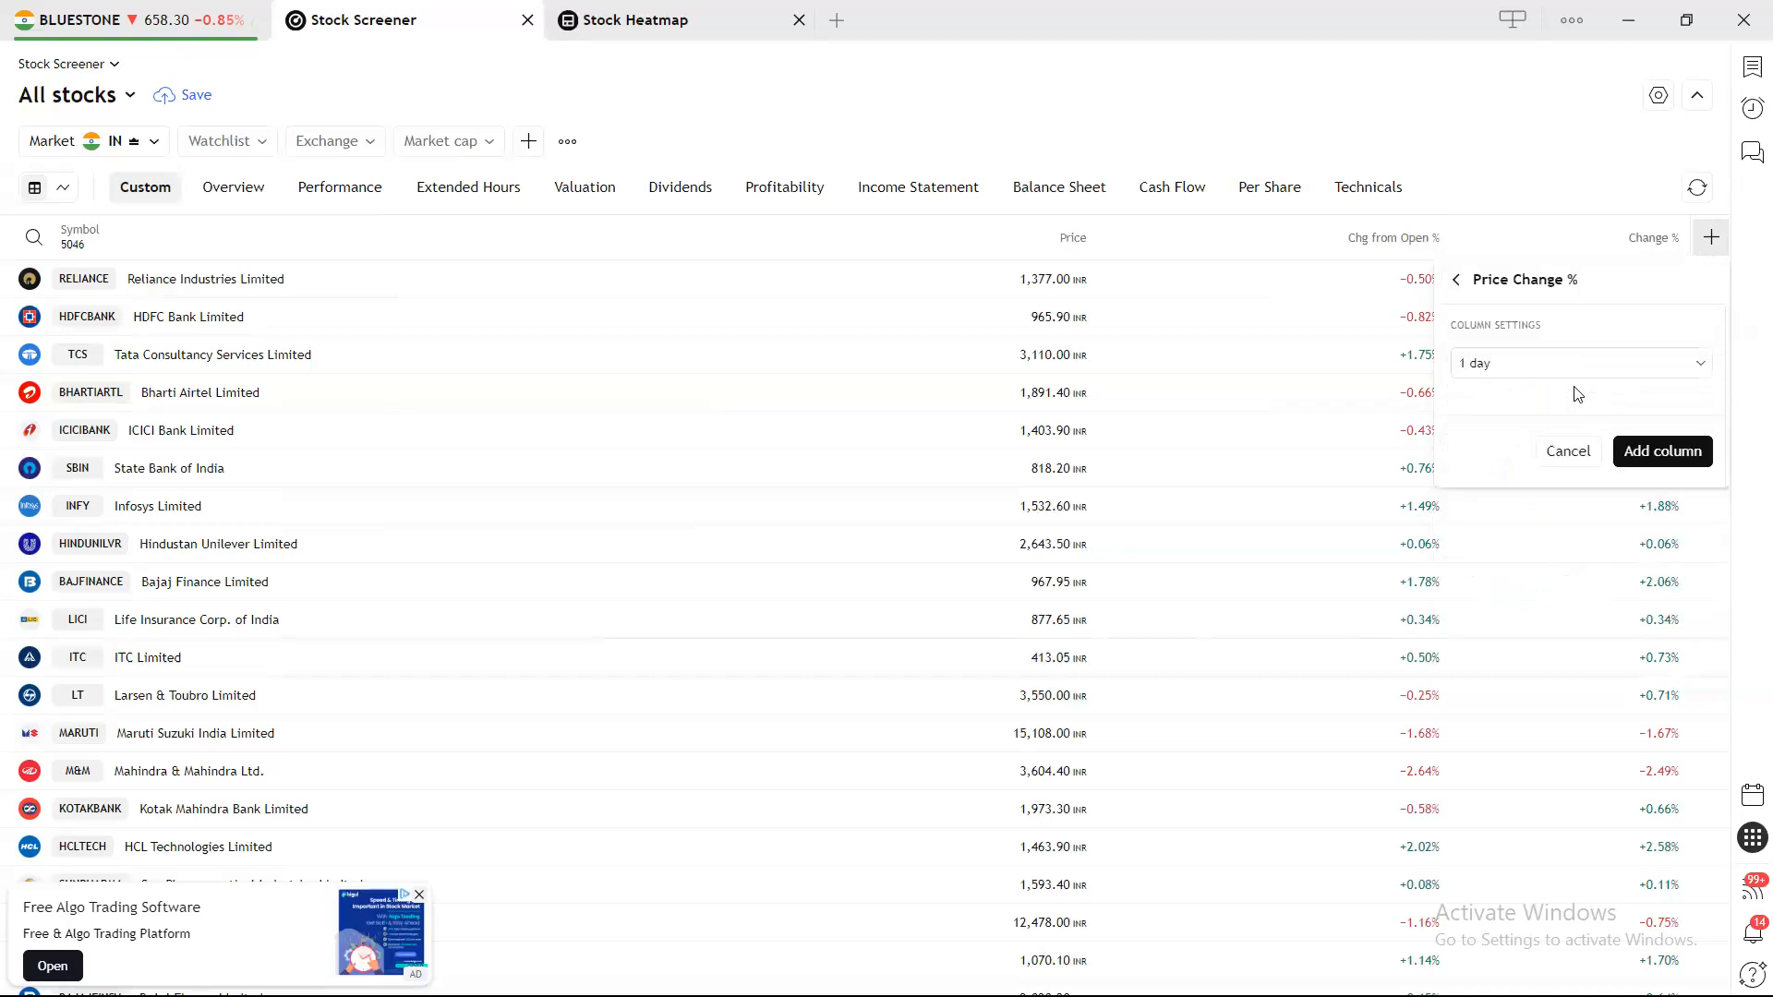
{"action": "left_click", "coordinate": [1622, 369]}
{"action": "left_click", "coordinate": [1497, 654]}
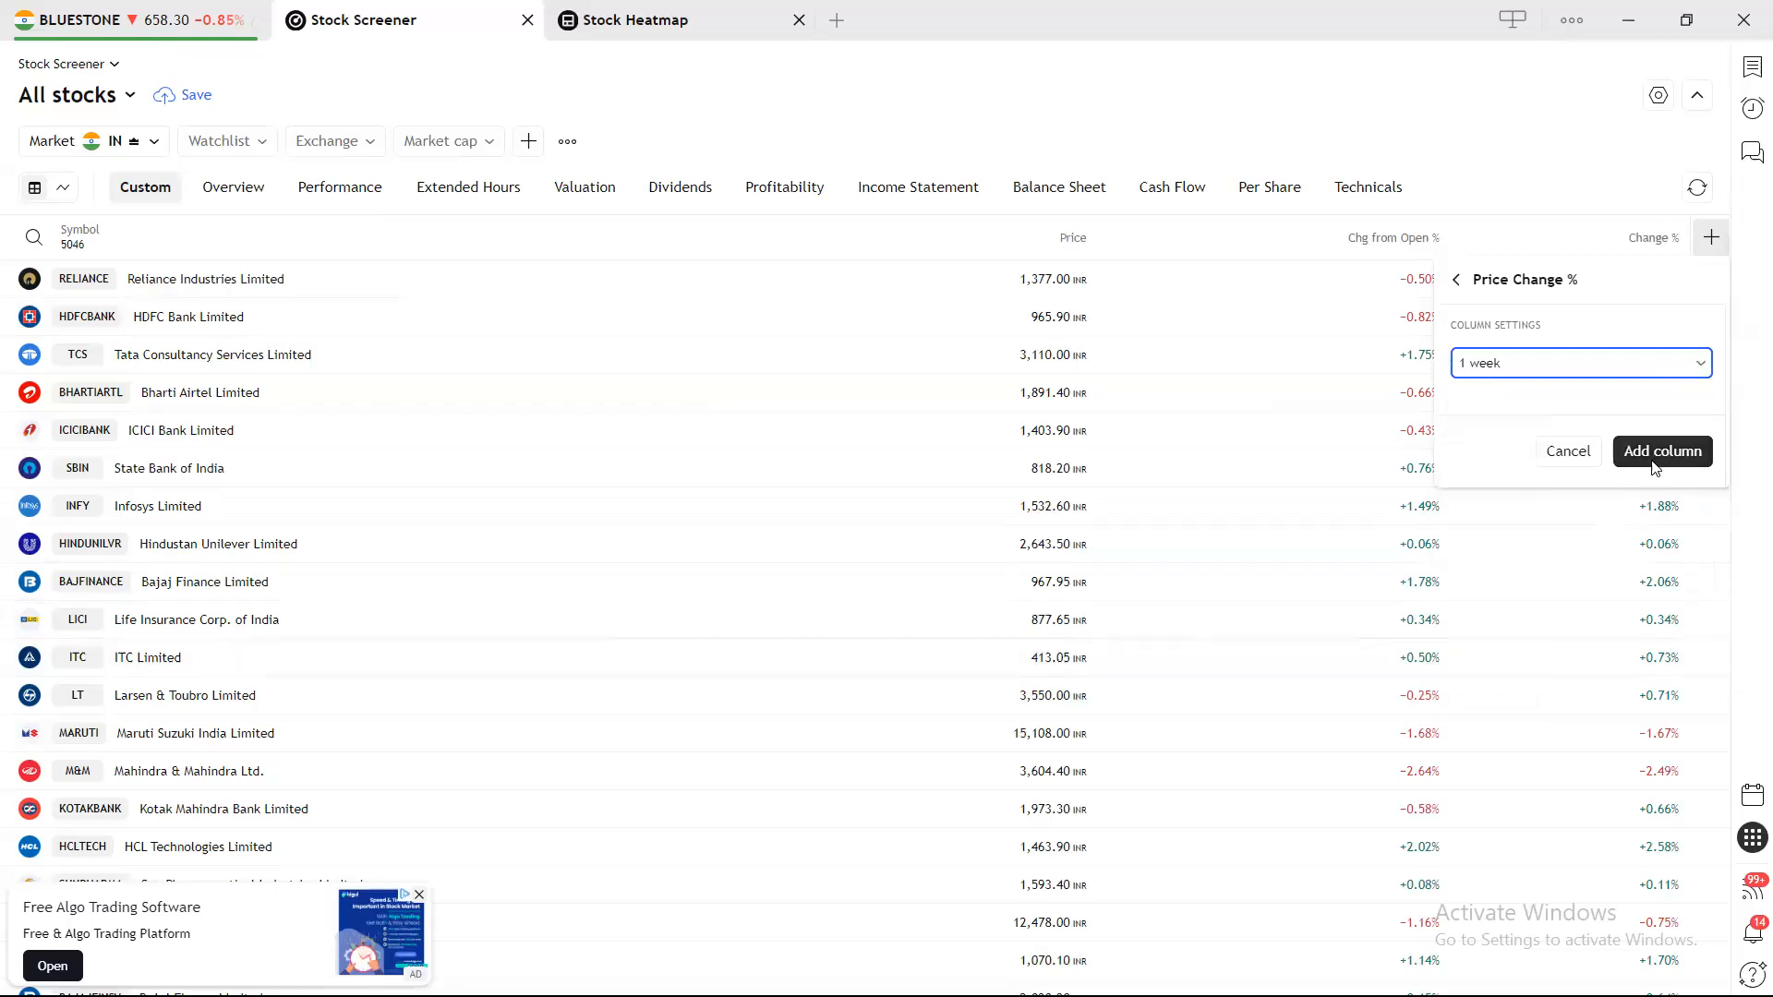
{"action": "left_click", "coordinate": [1662, 452]}
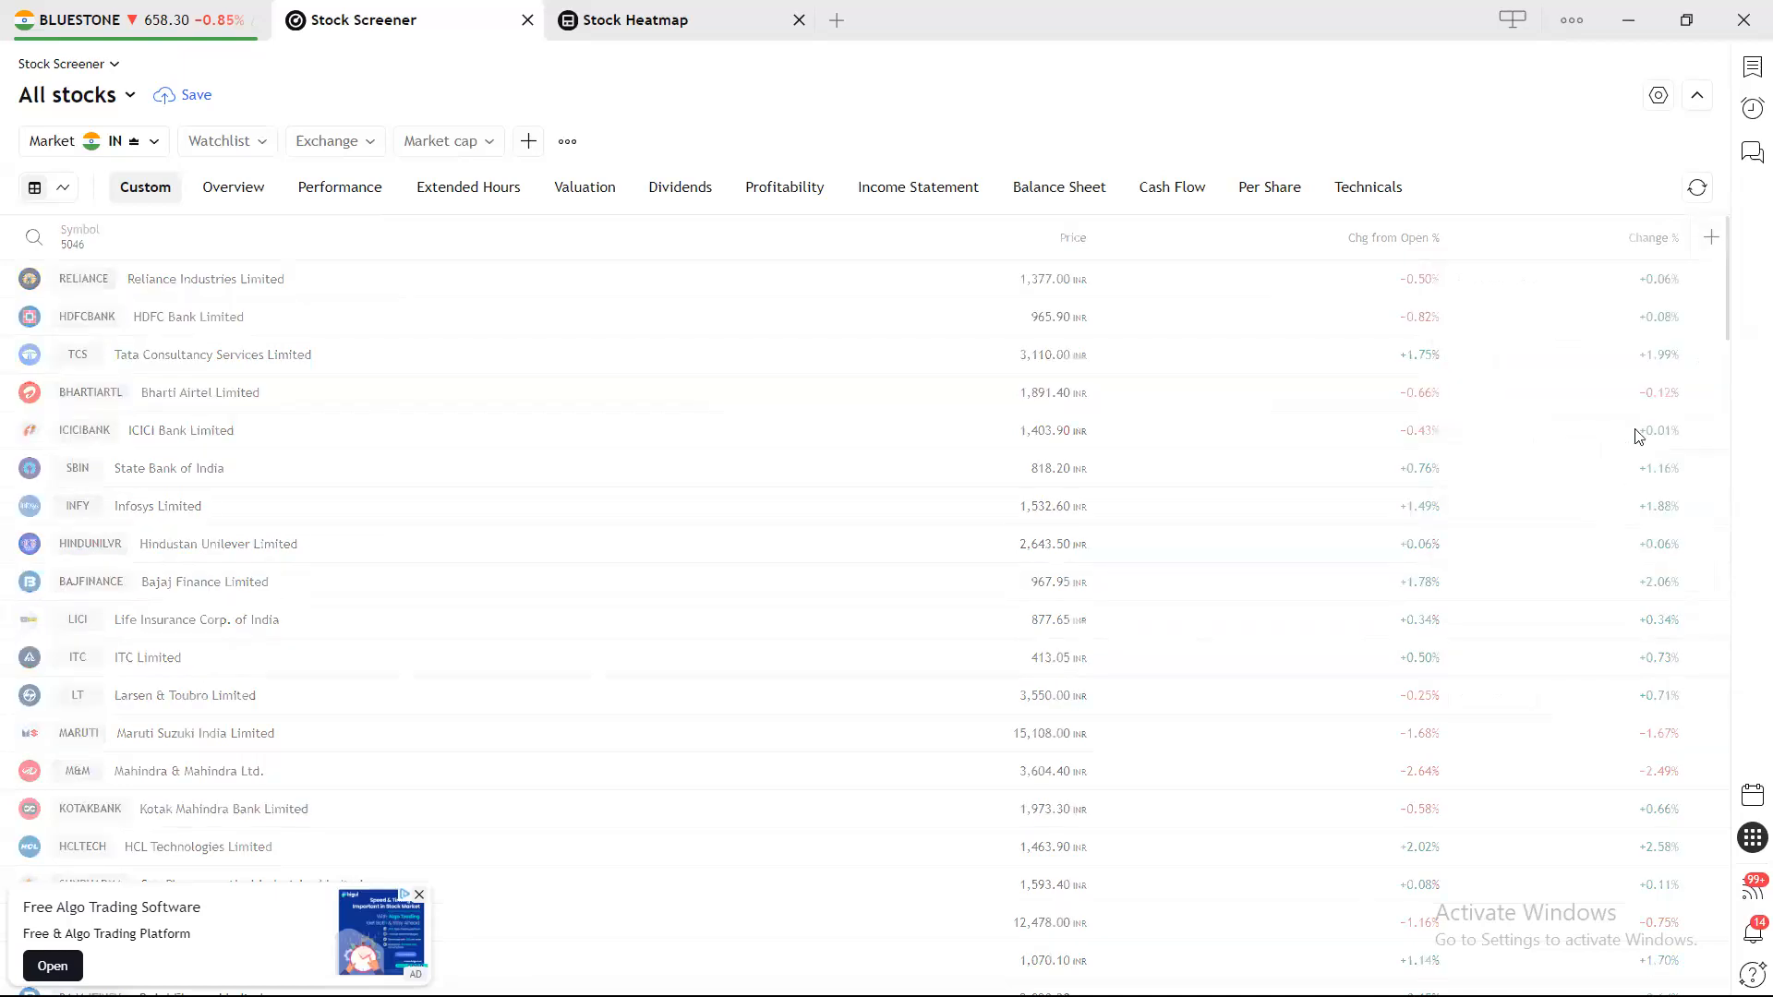
Add a third Price Change % column set to a 1-month period.
{"action": "left_click", "coordinate": [1712, 240]}
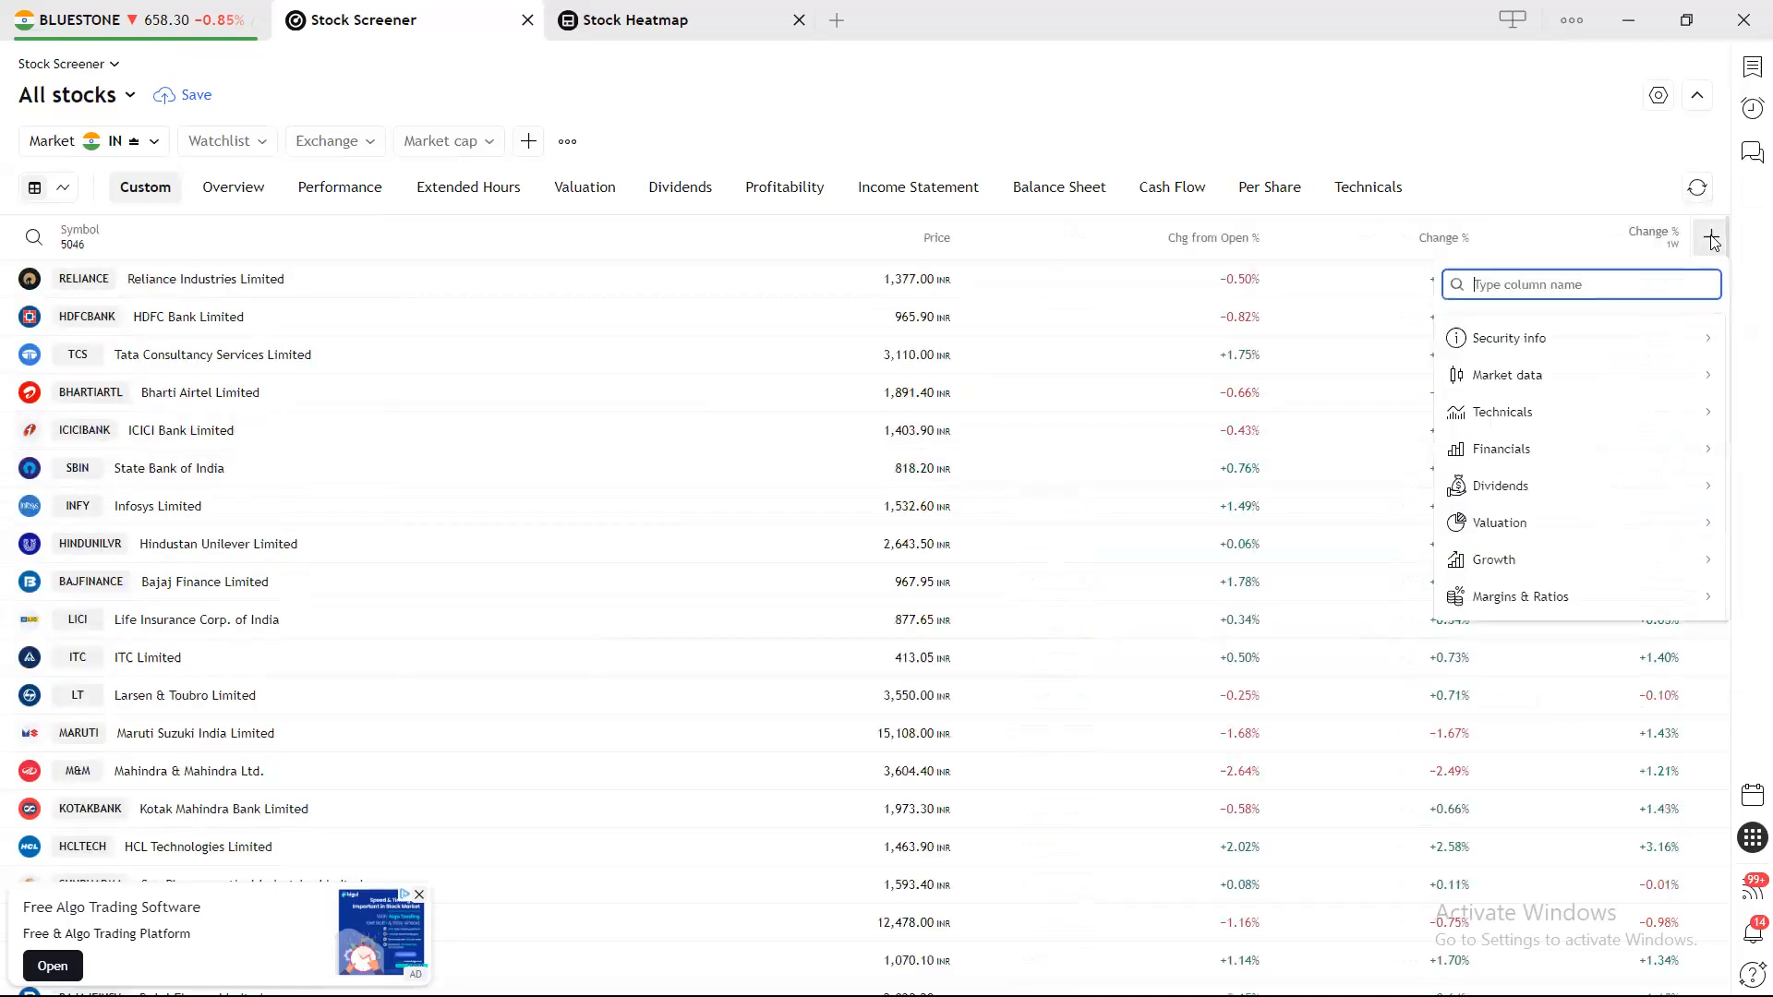
{"action": "type", "text": "CHNAGE"}
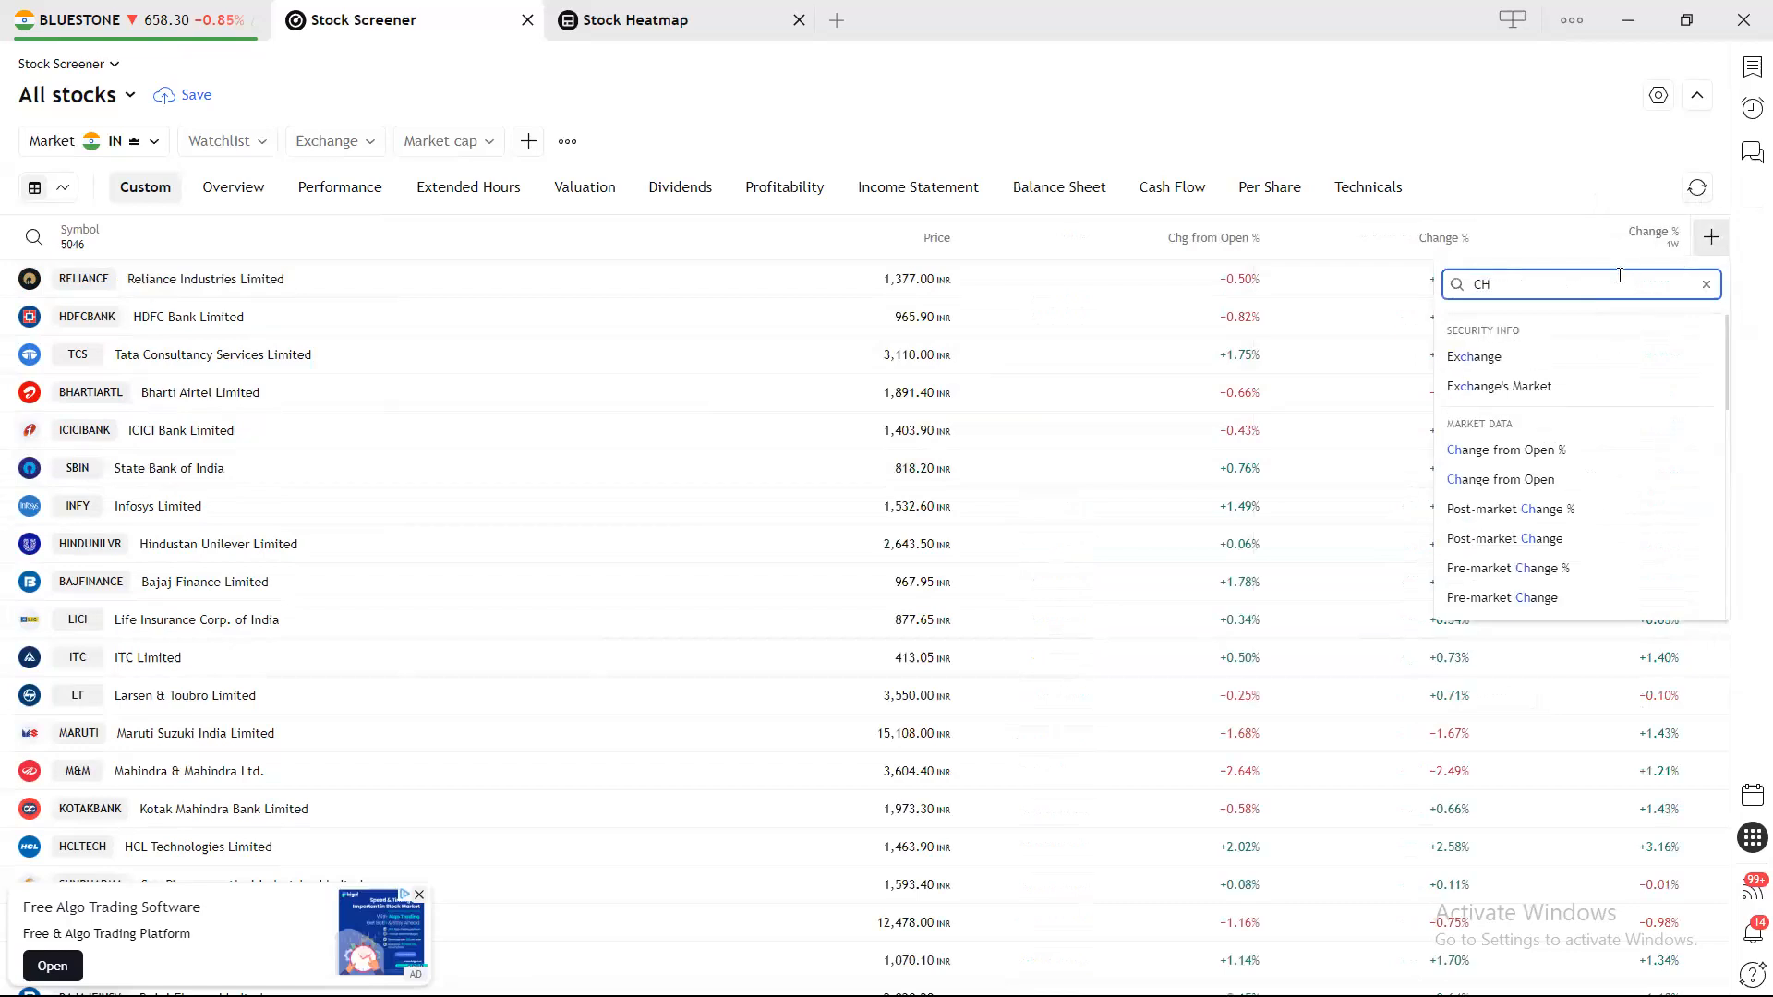
{"action": "key", "text": "BackSpace"}
{"action": "key", "text": "BackSpace"}
{"action": "key", "text": "BackSpace"}
{"action": "key", "text": "BackSpace"}
{"action": "key", "text": "BackSpace"}
{"action": "key", "text": "BackSpace"}
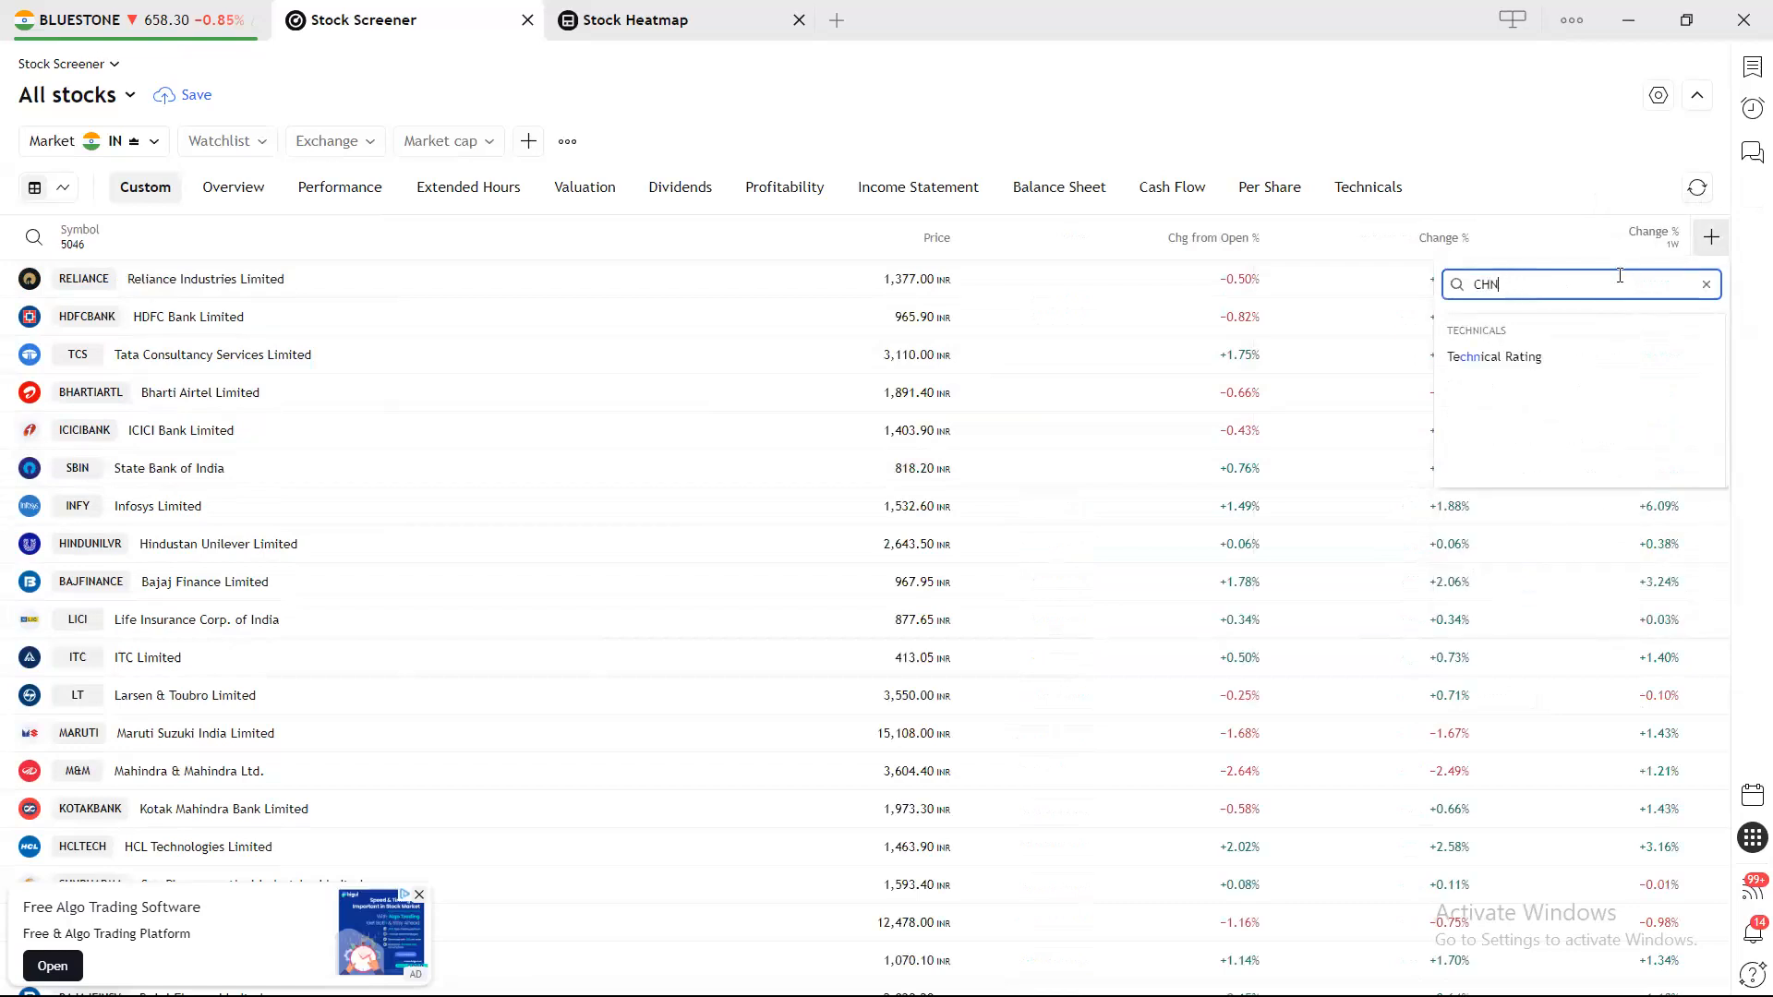
{"action": "type", "text": "PRICE"}
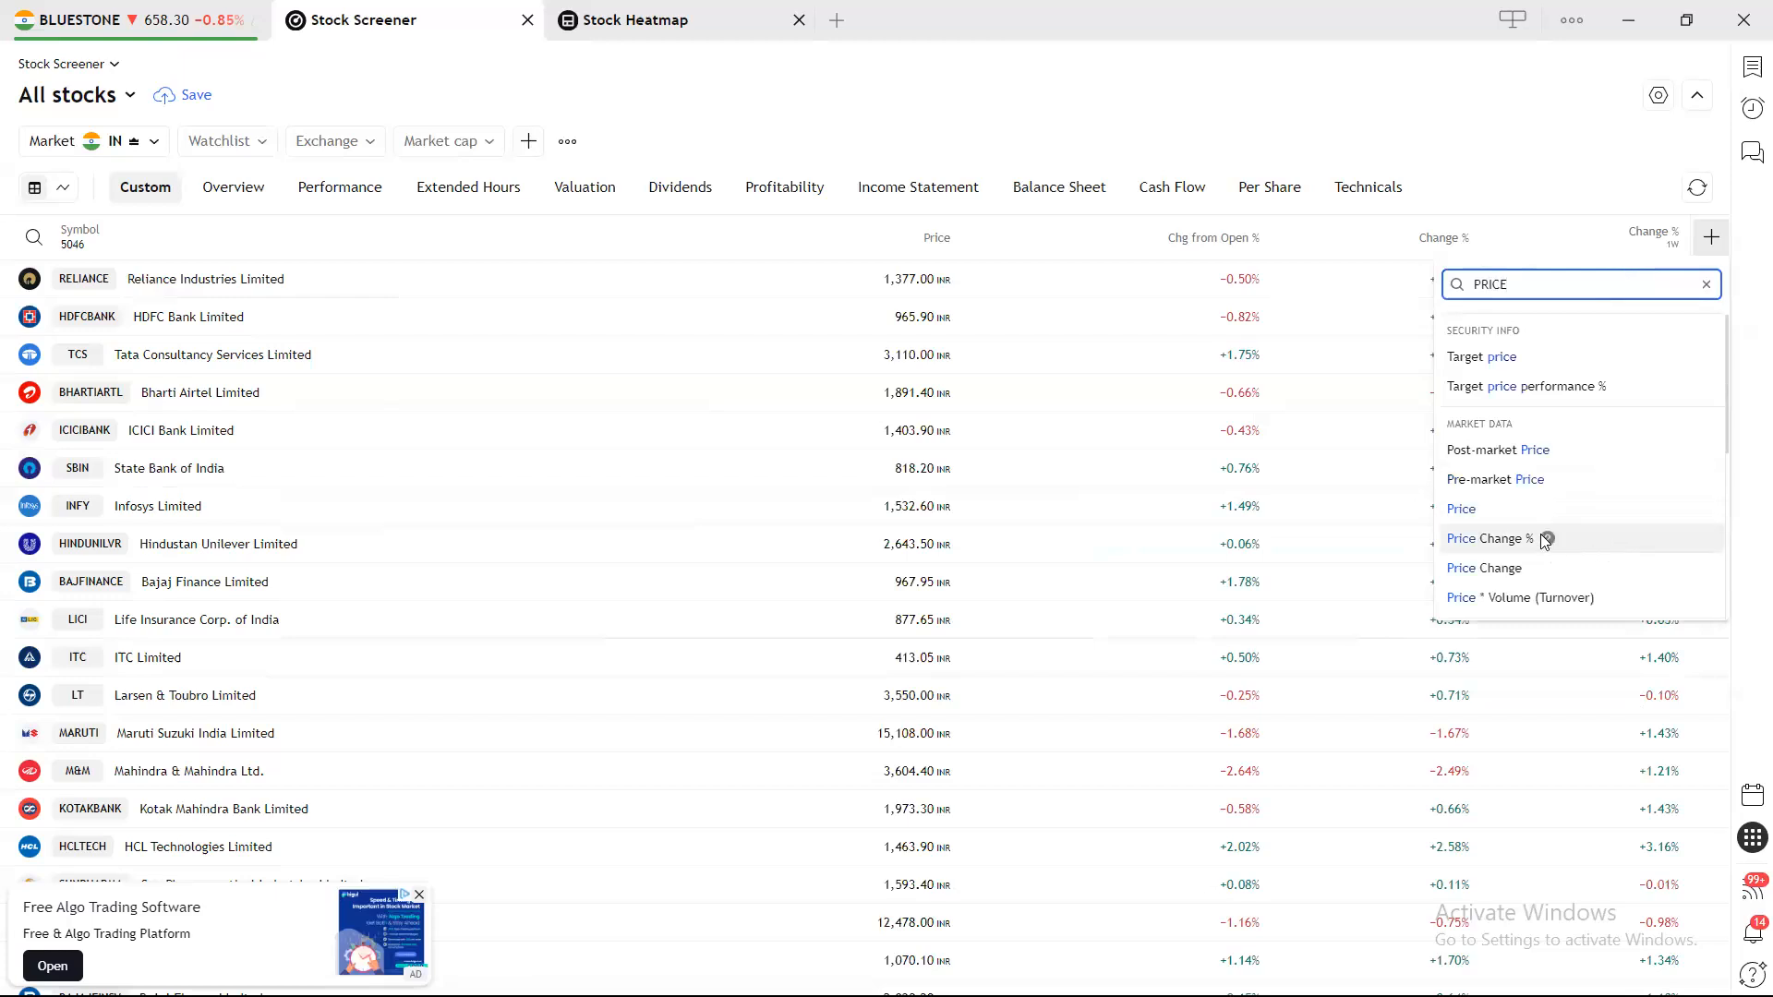
{"action": "left_click", "coordinate": [1518, 545]}
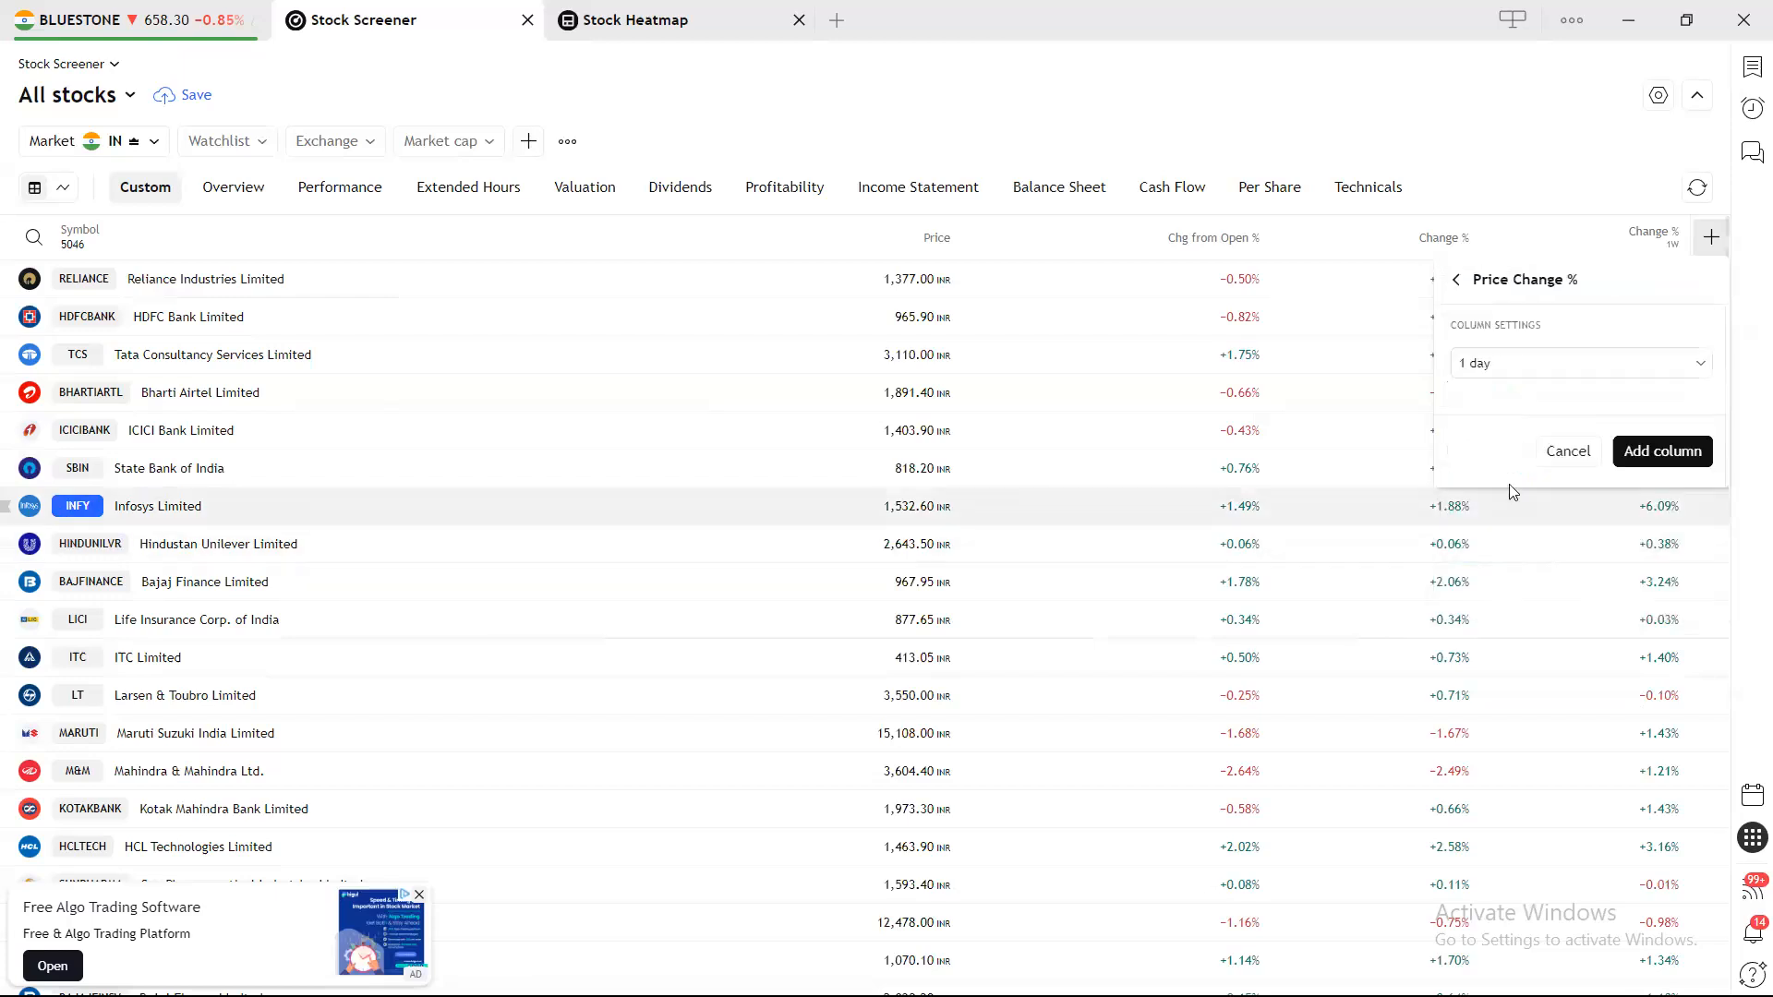
{"action": "left_click", "coordinate": [1631, 378]}
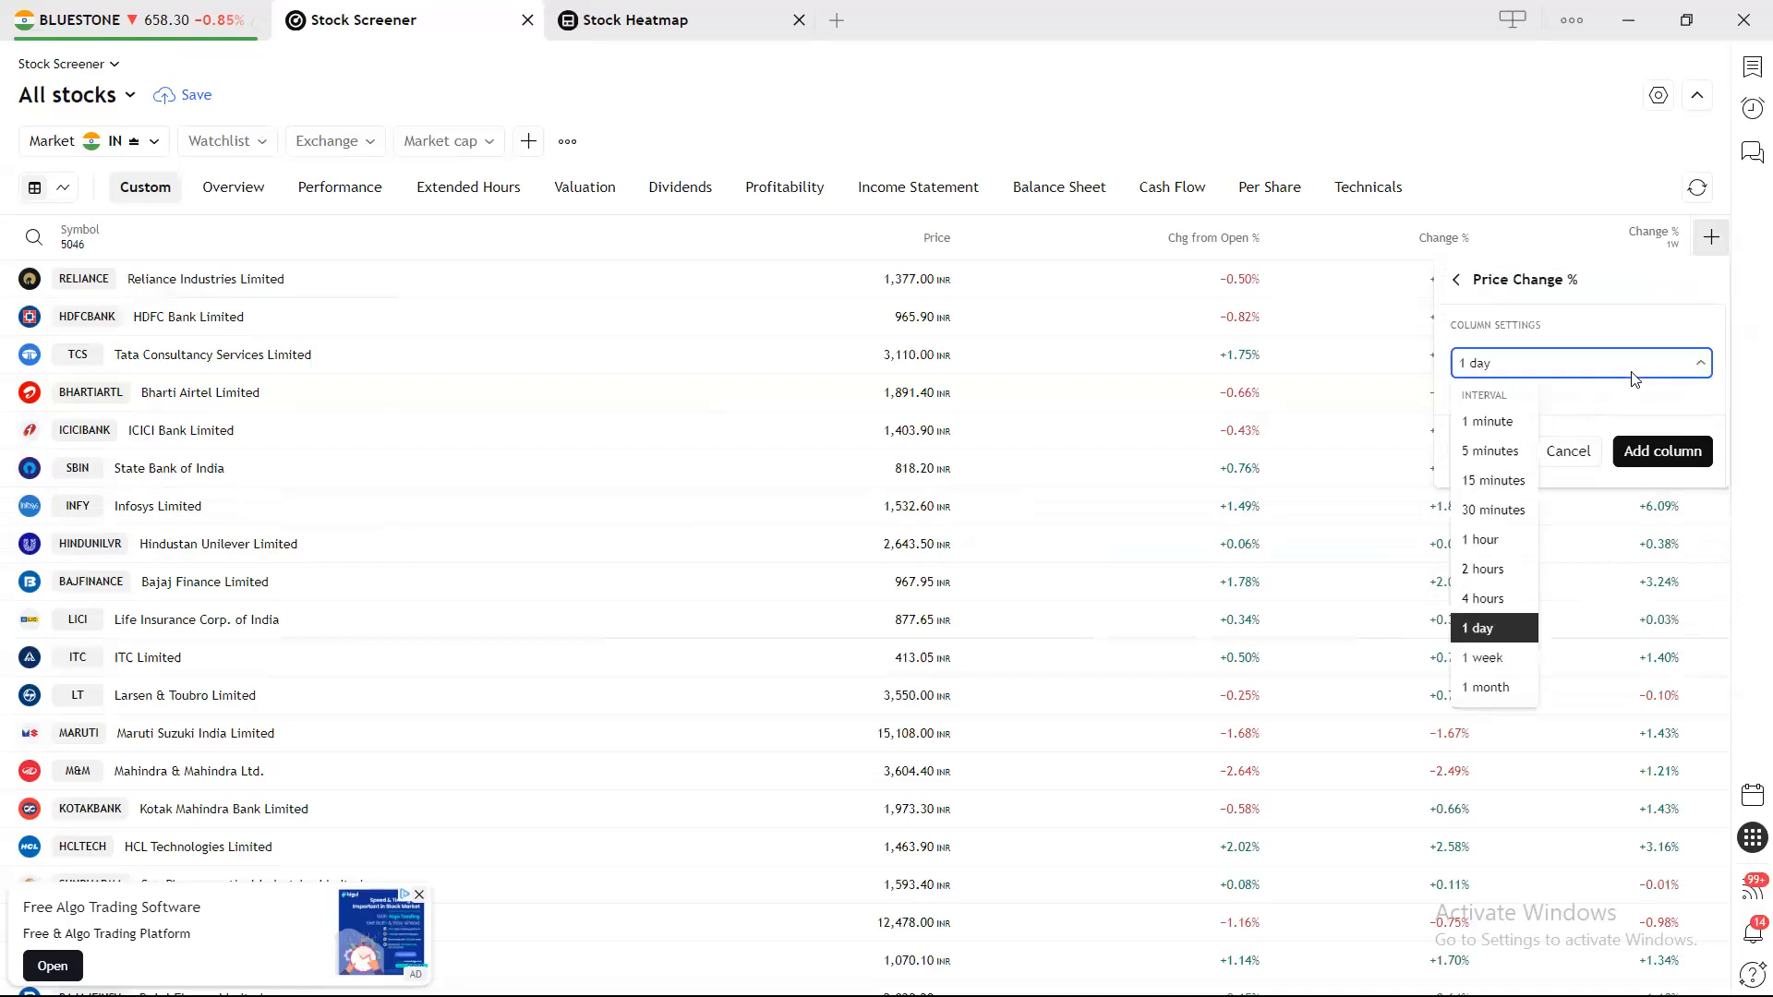
{"action": "left_click", "coordinate": [1485, 686]}
{"action": "left_click", "coordinate": [1663, 451]}
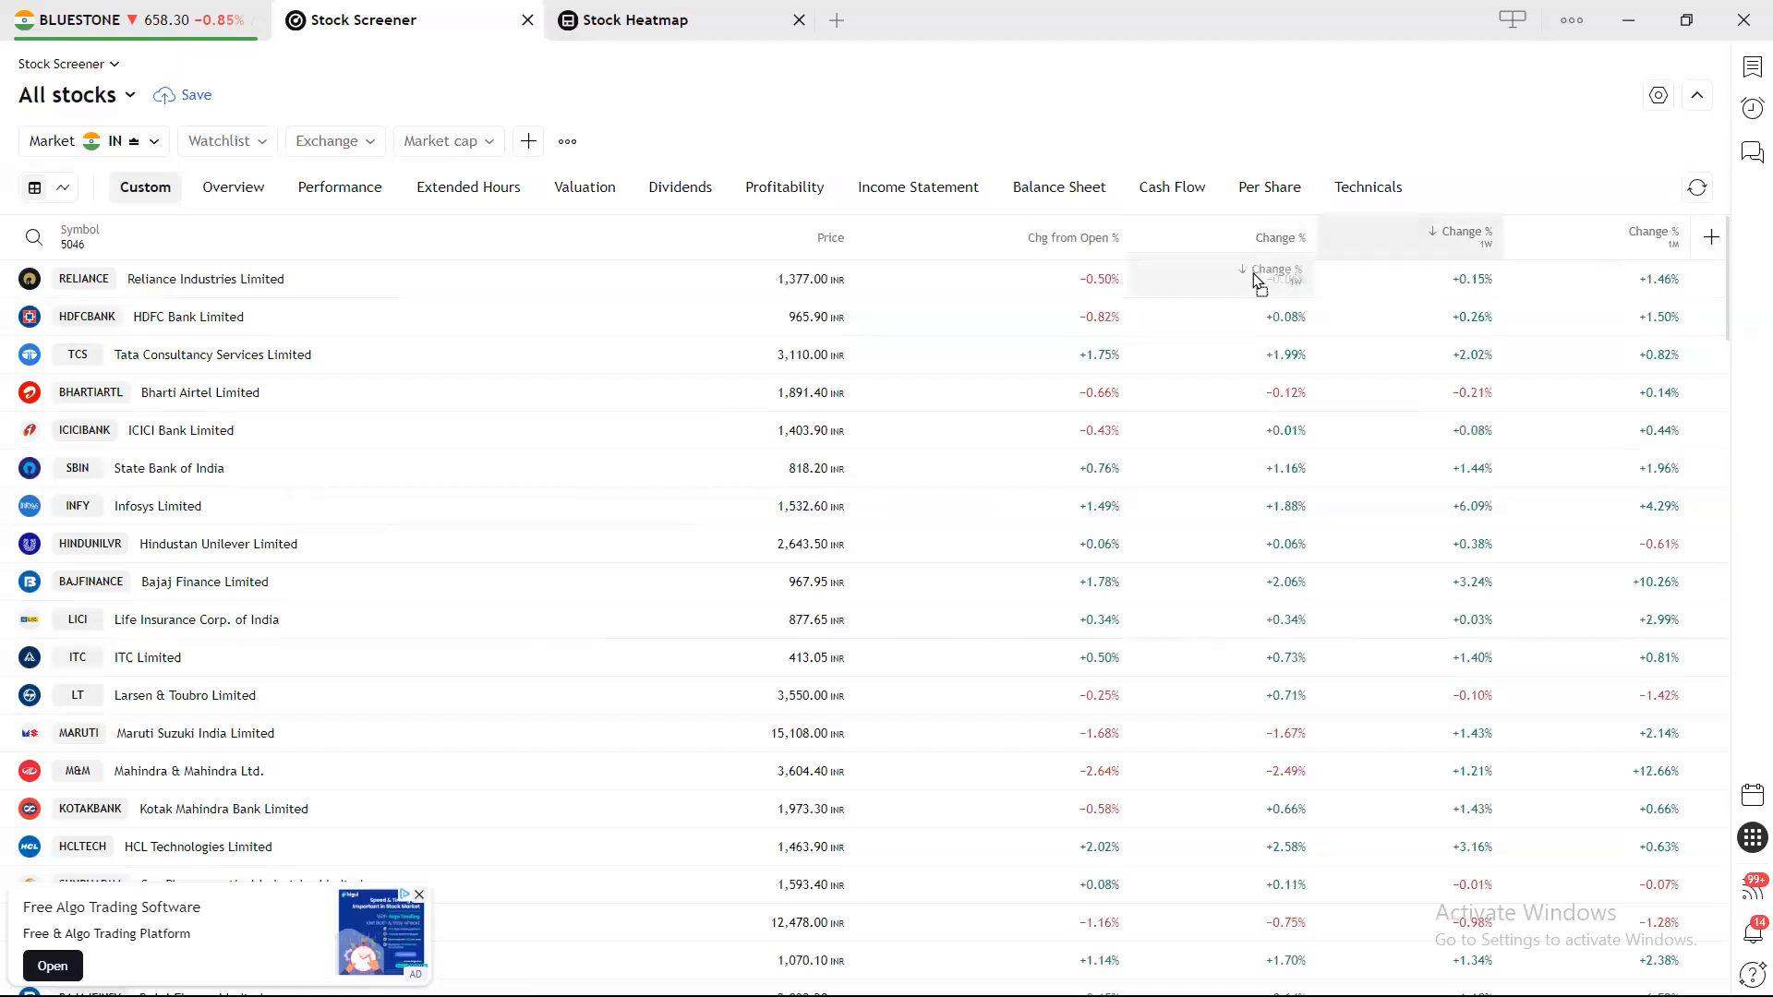
Drag the Chg from Open % column further right among the Change % columns.
{"action": "left_click", "coordinate": [1221, 250]}
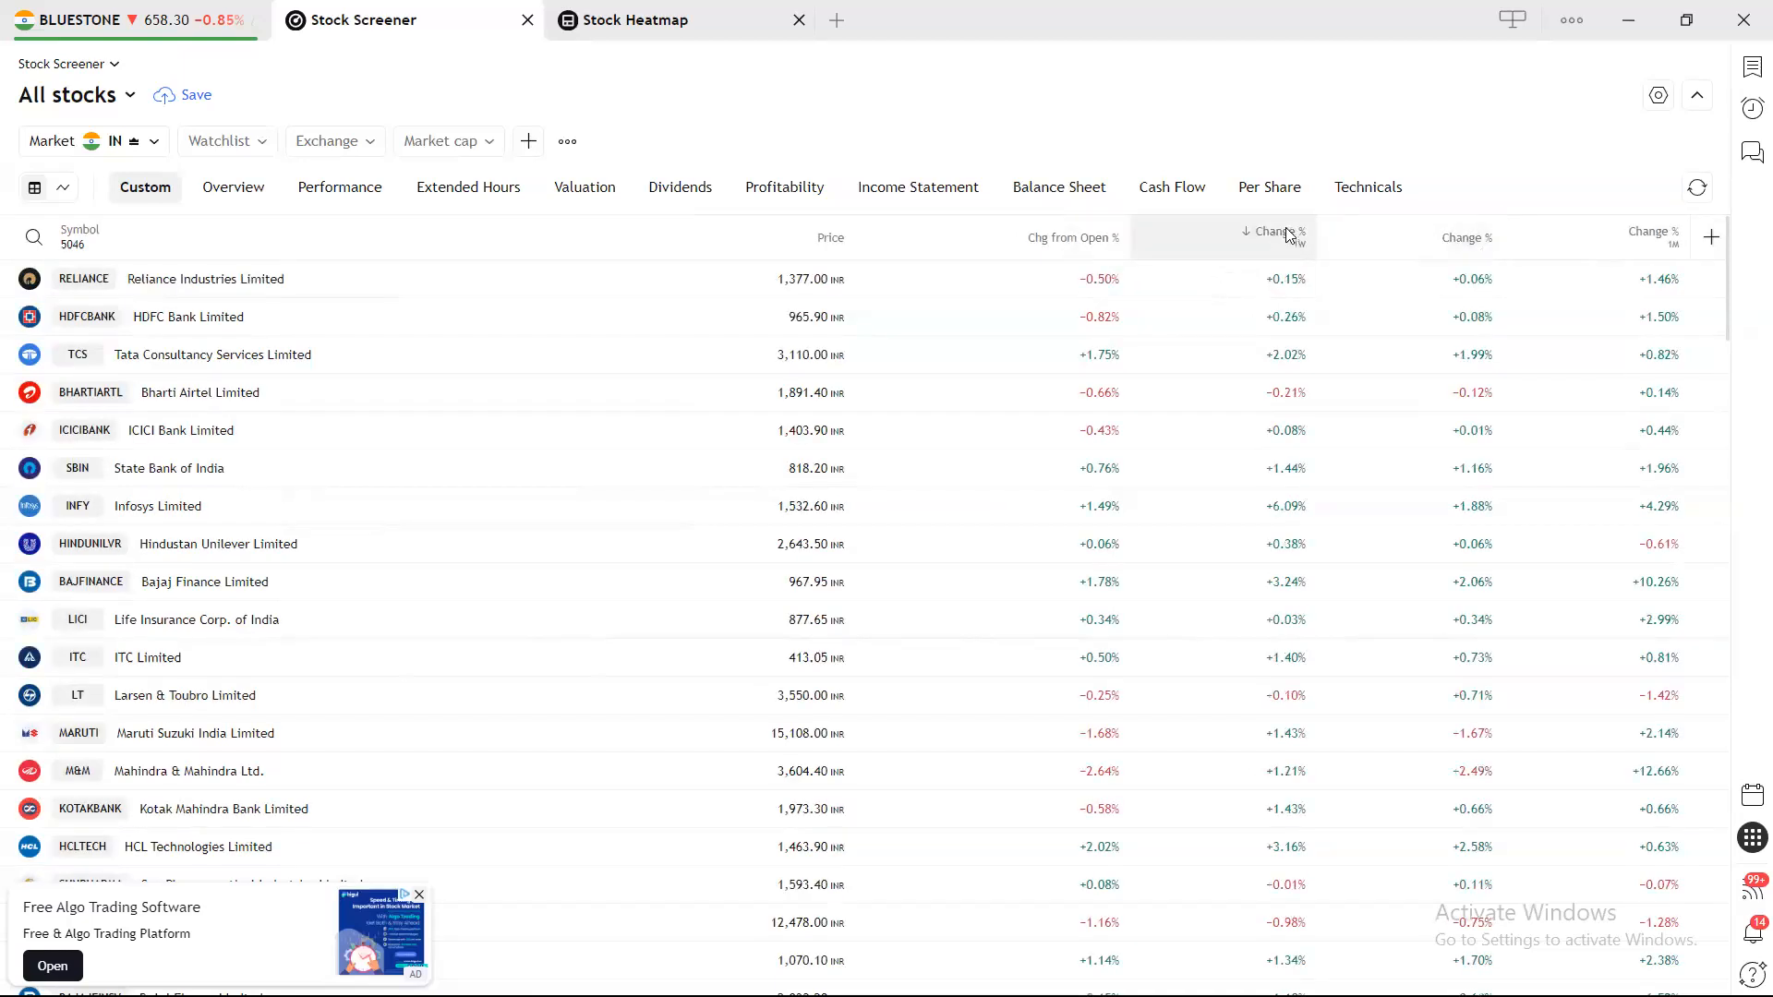
{"action": "left_click_drag", "start_coordinate": [1073, 243], "coordinate": [1600, 245]}
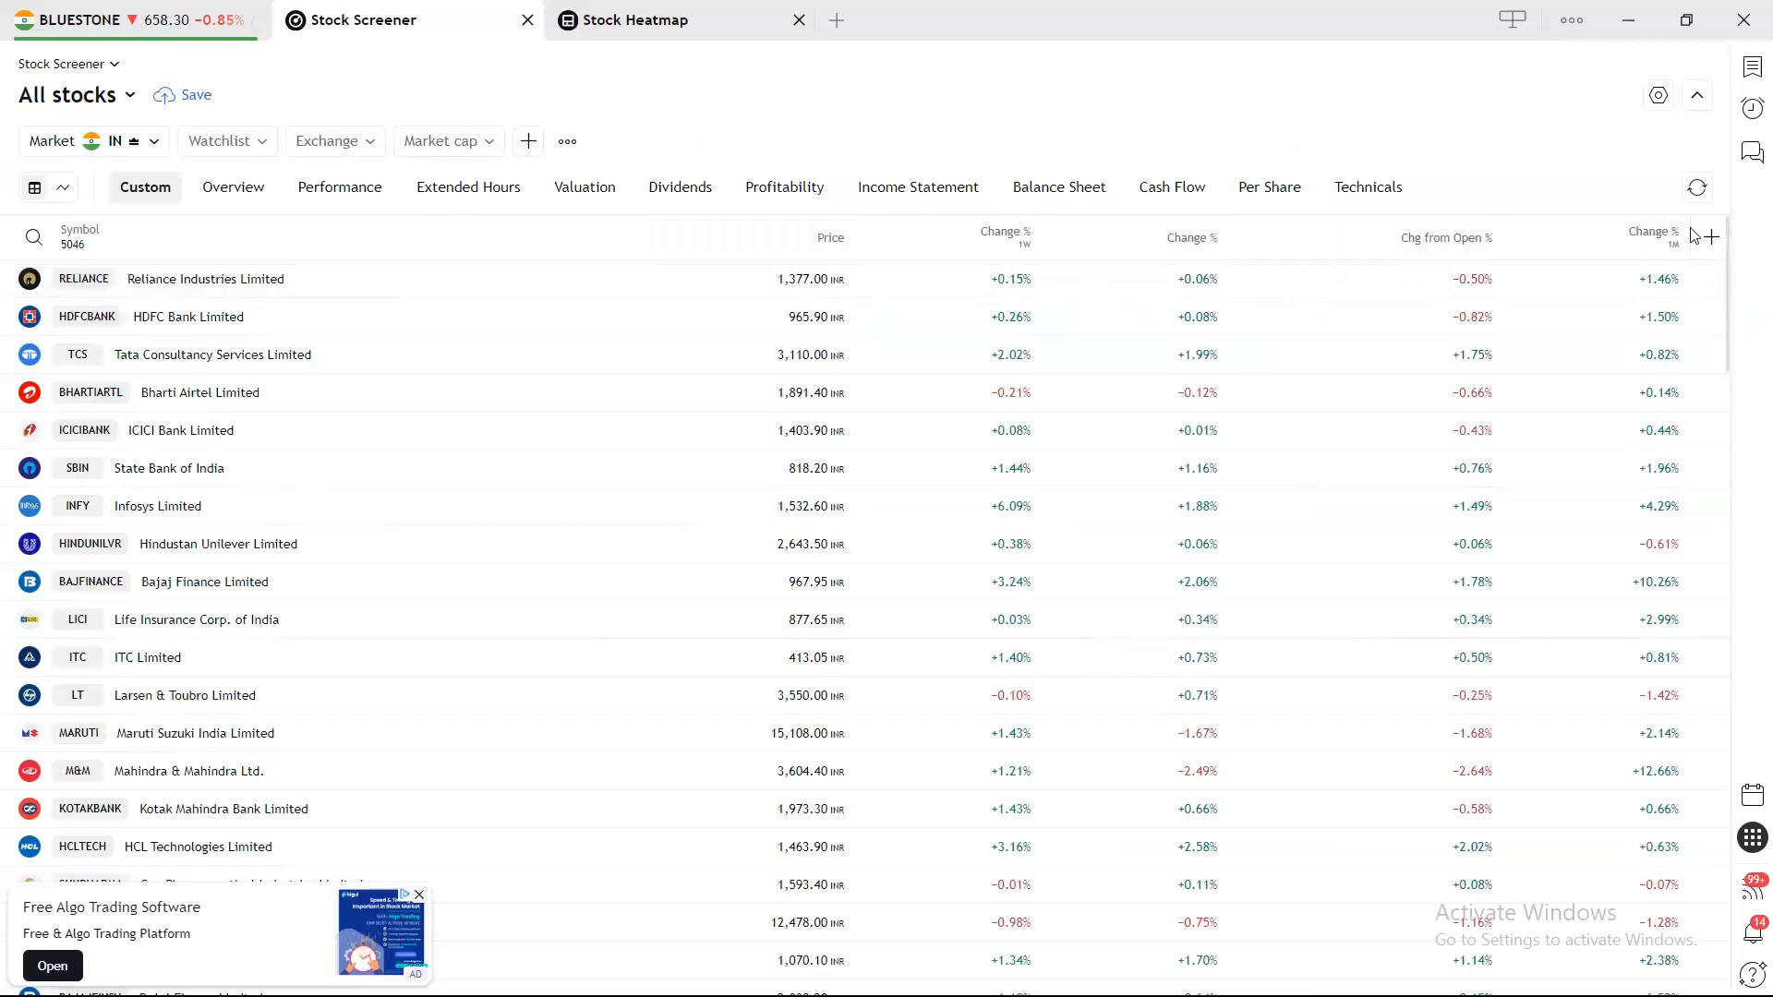
{"action": "left_click", "coordinate": [135, 98]}
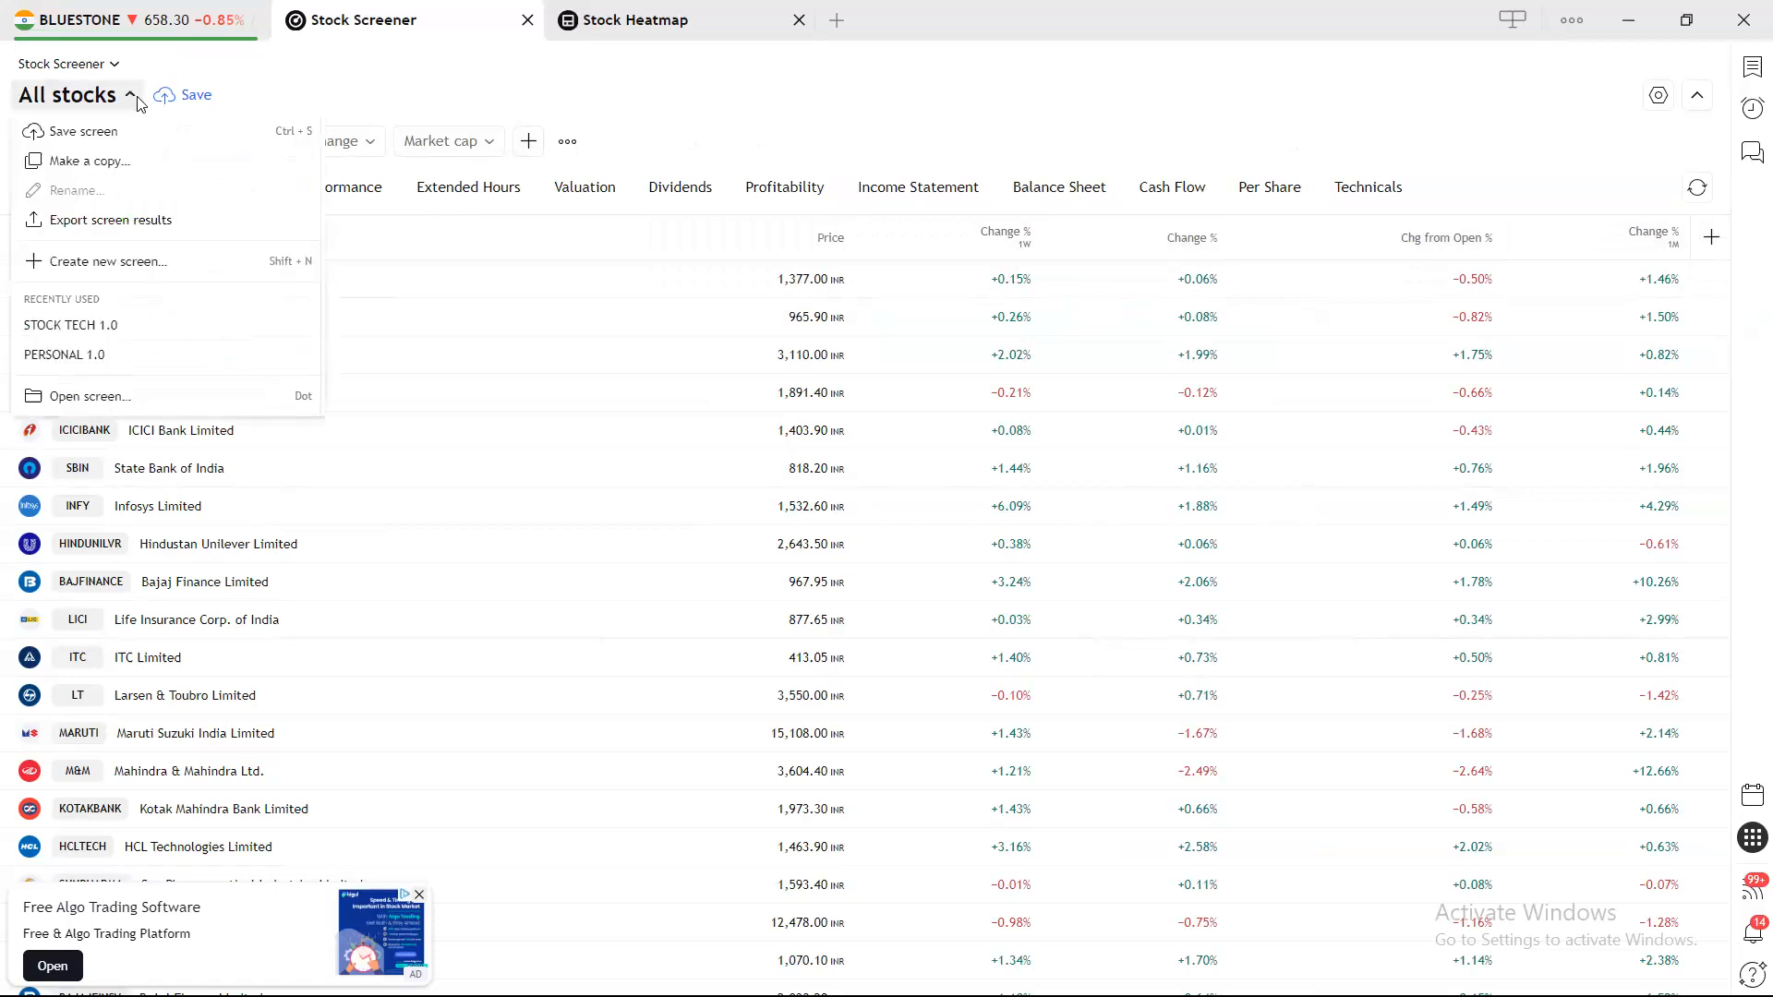
Open STOCK TECH 1.0 without saving the All stocks changes, and reset its Price filter.
{"action": "left_click", "coordinate": [132, 324]}
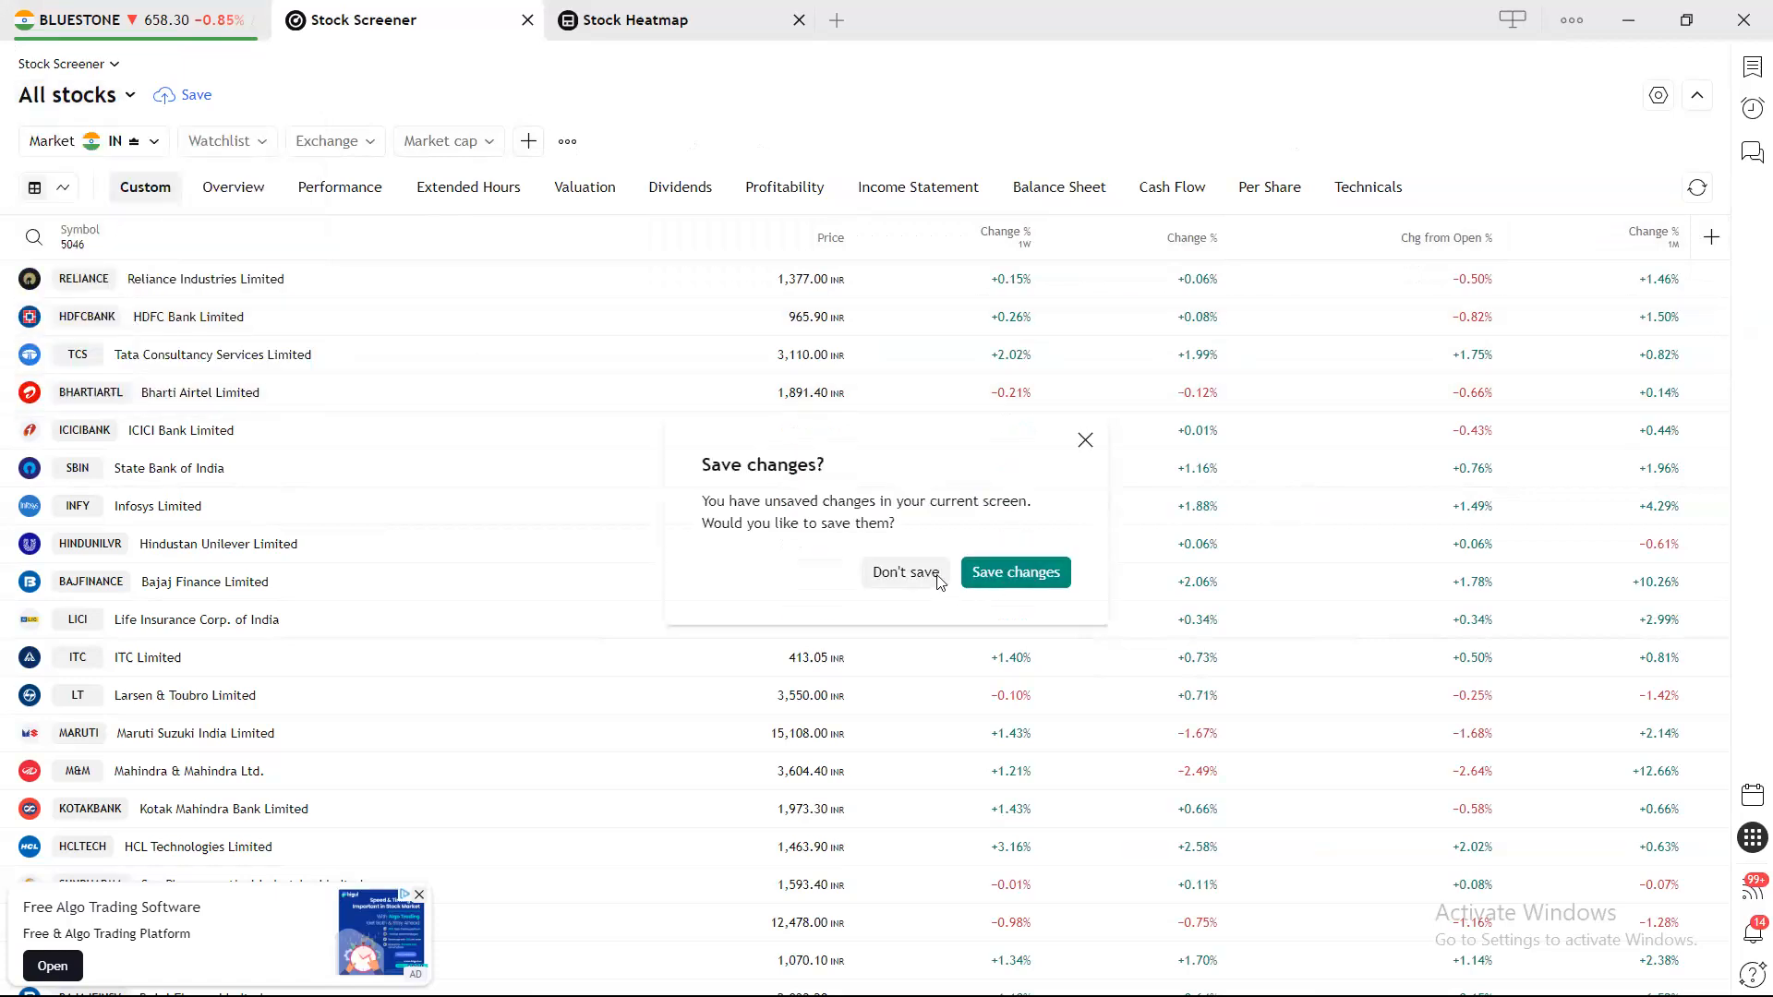
{"action": "left_click", "coordinate": [905, 573]}
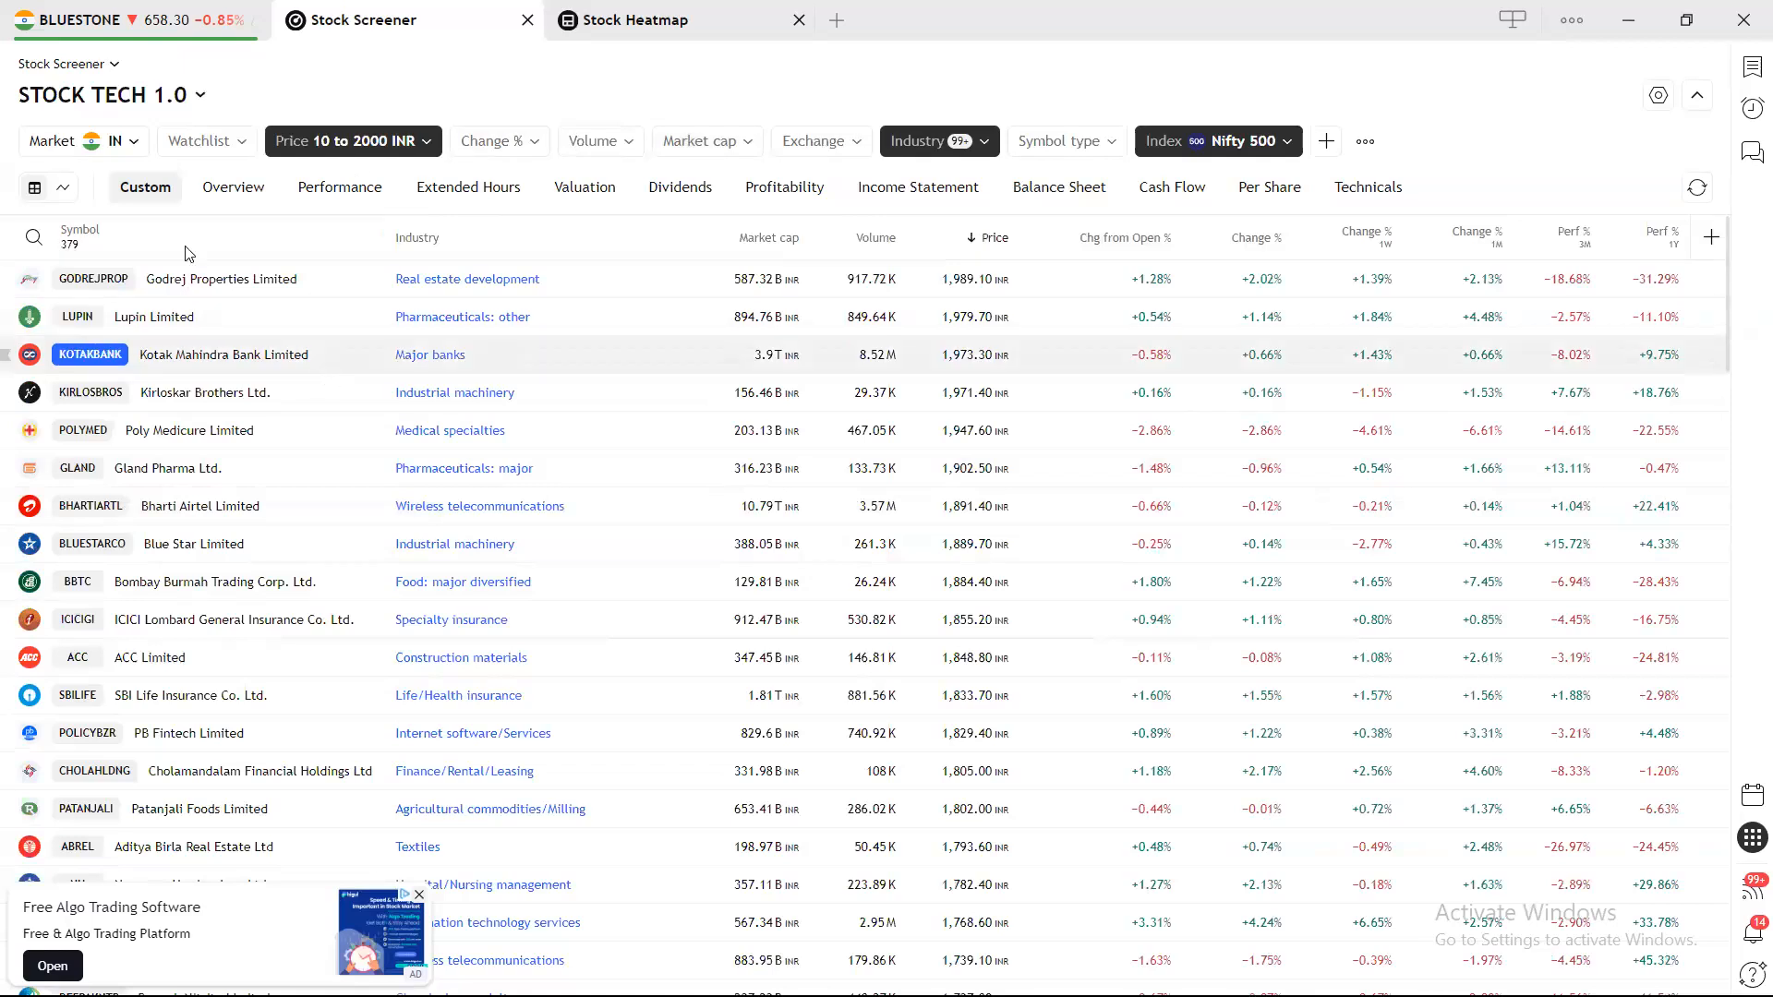
{"action": "left_click", "coordinate": [426, 143]}
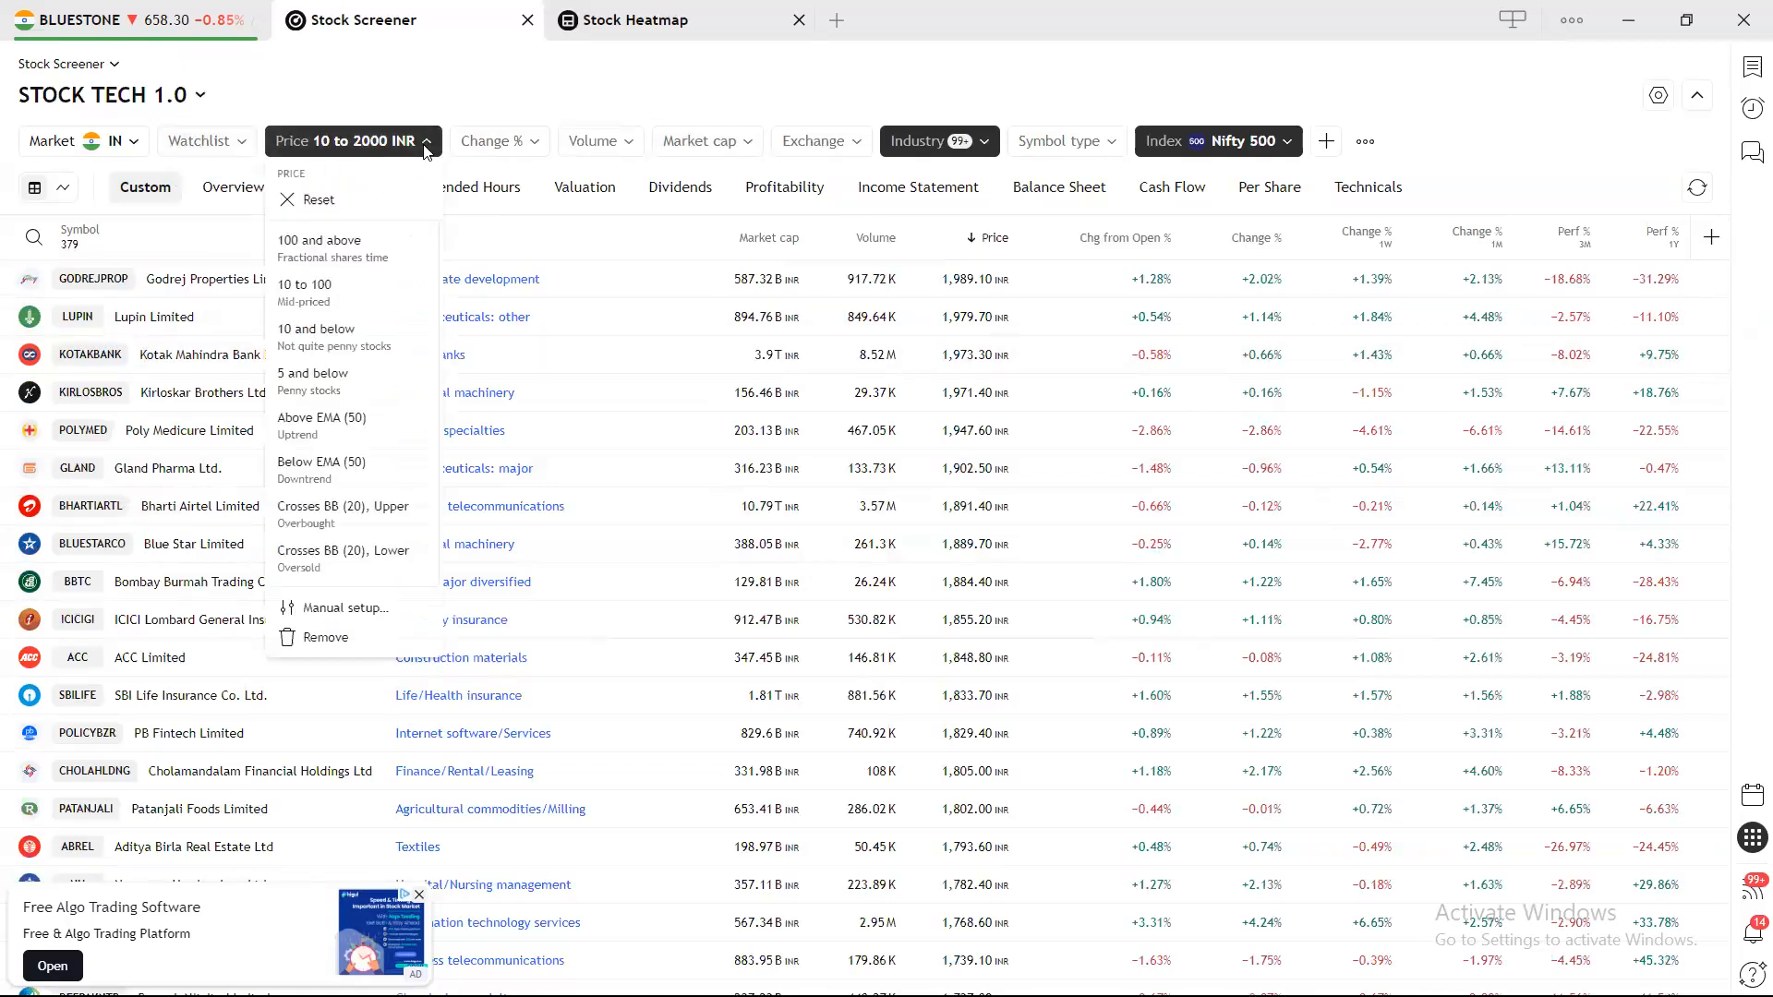
{"action": "left_click", "coordinate": [367, 199]}
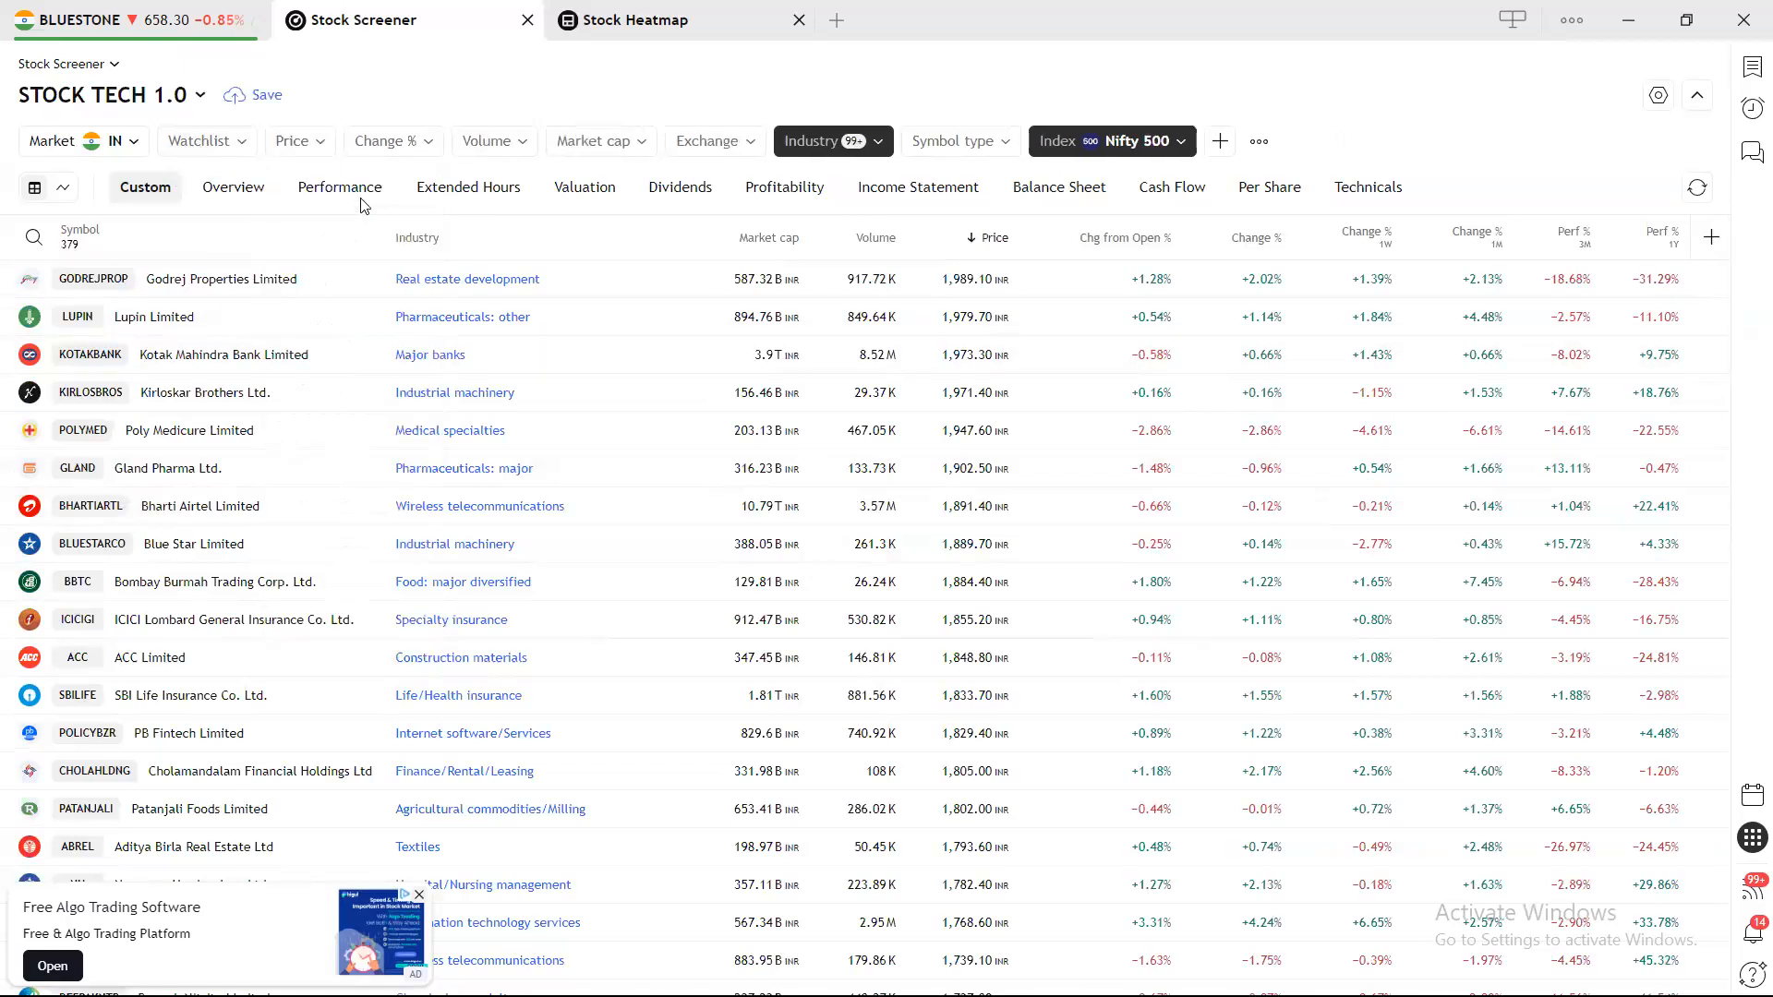
Reset the Industry and Nifty 500 Index filters.
{"action": "left_click", "coordinate": [865, 148]}
{"action": "left_click", "coordinate": [863, 202]}
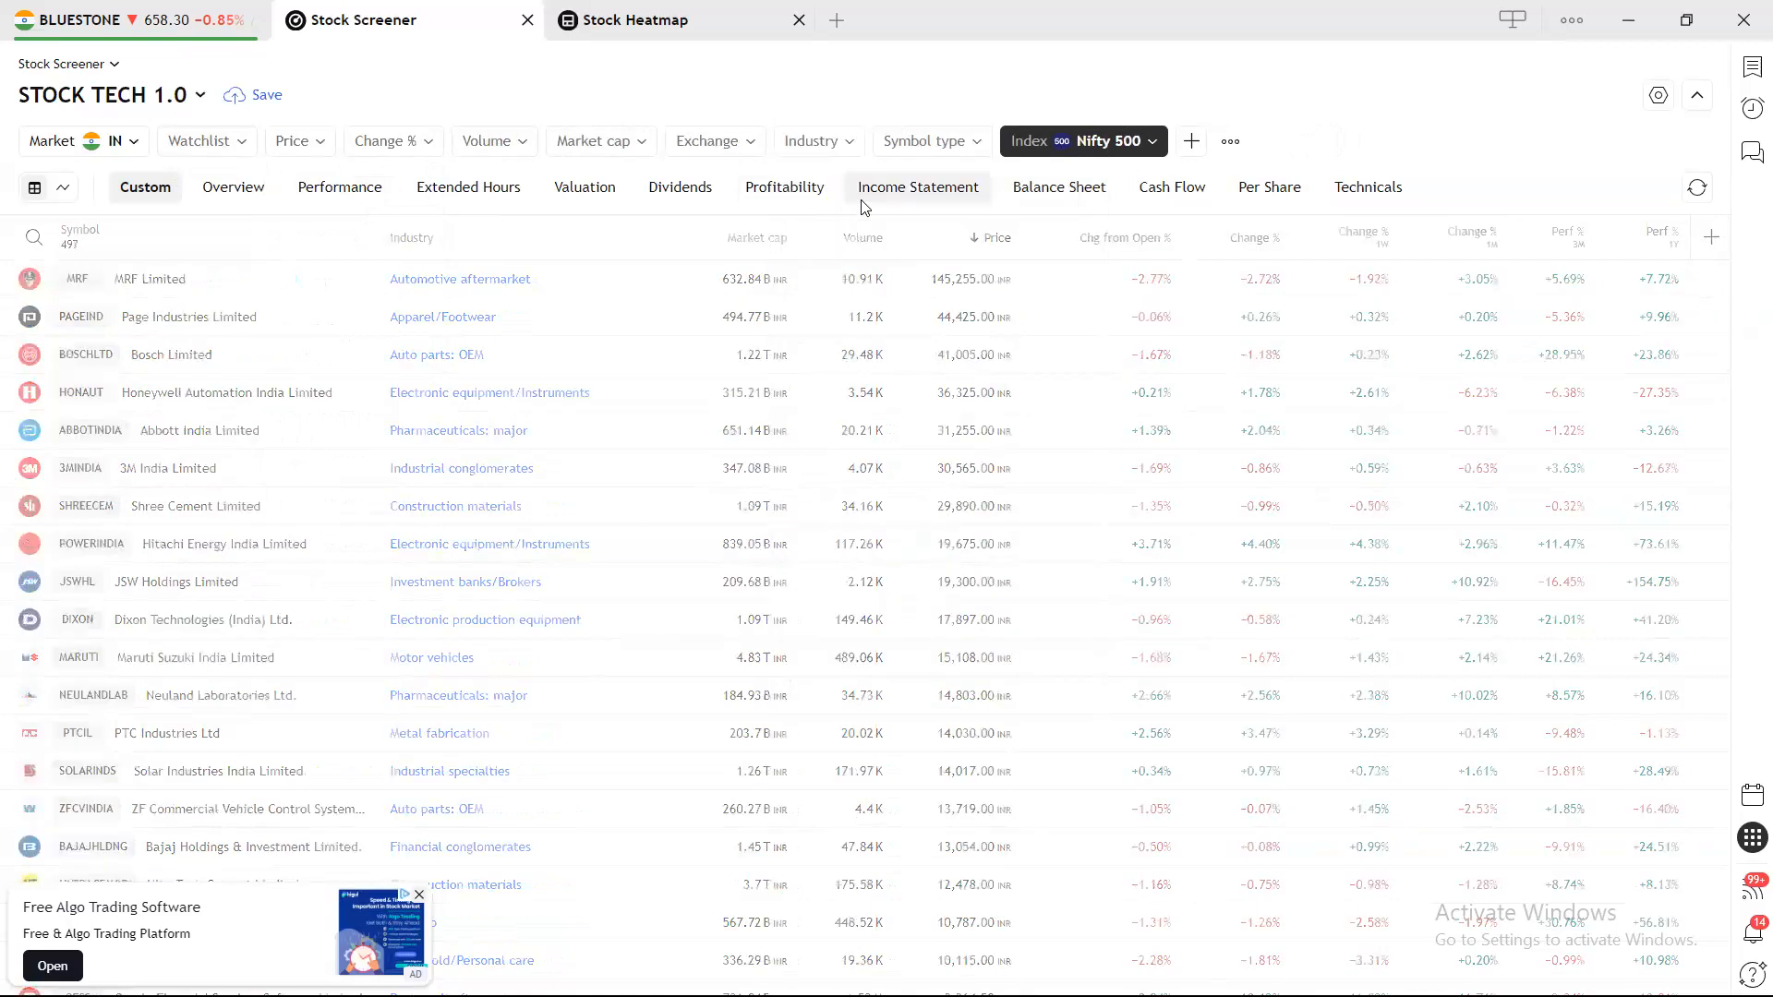
{"action": "left_click", "coordinate": [1131, 141]}
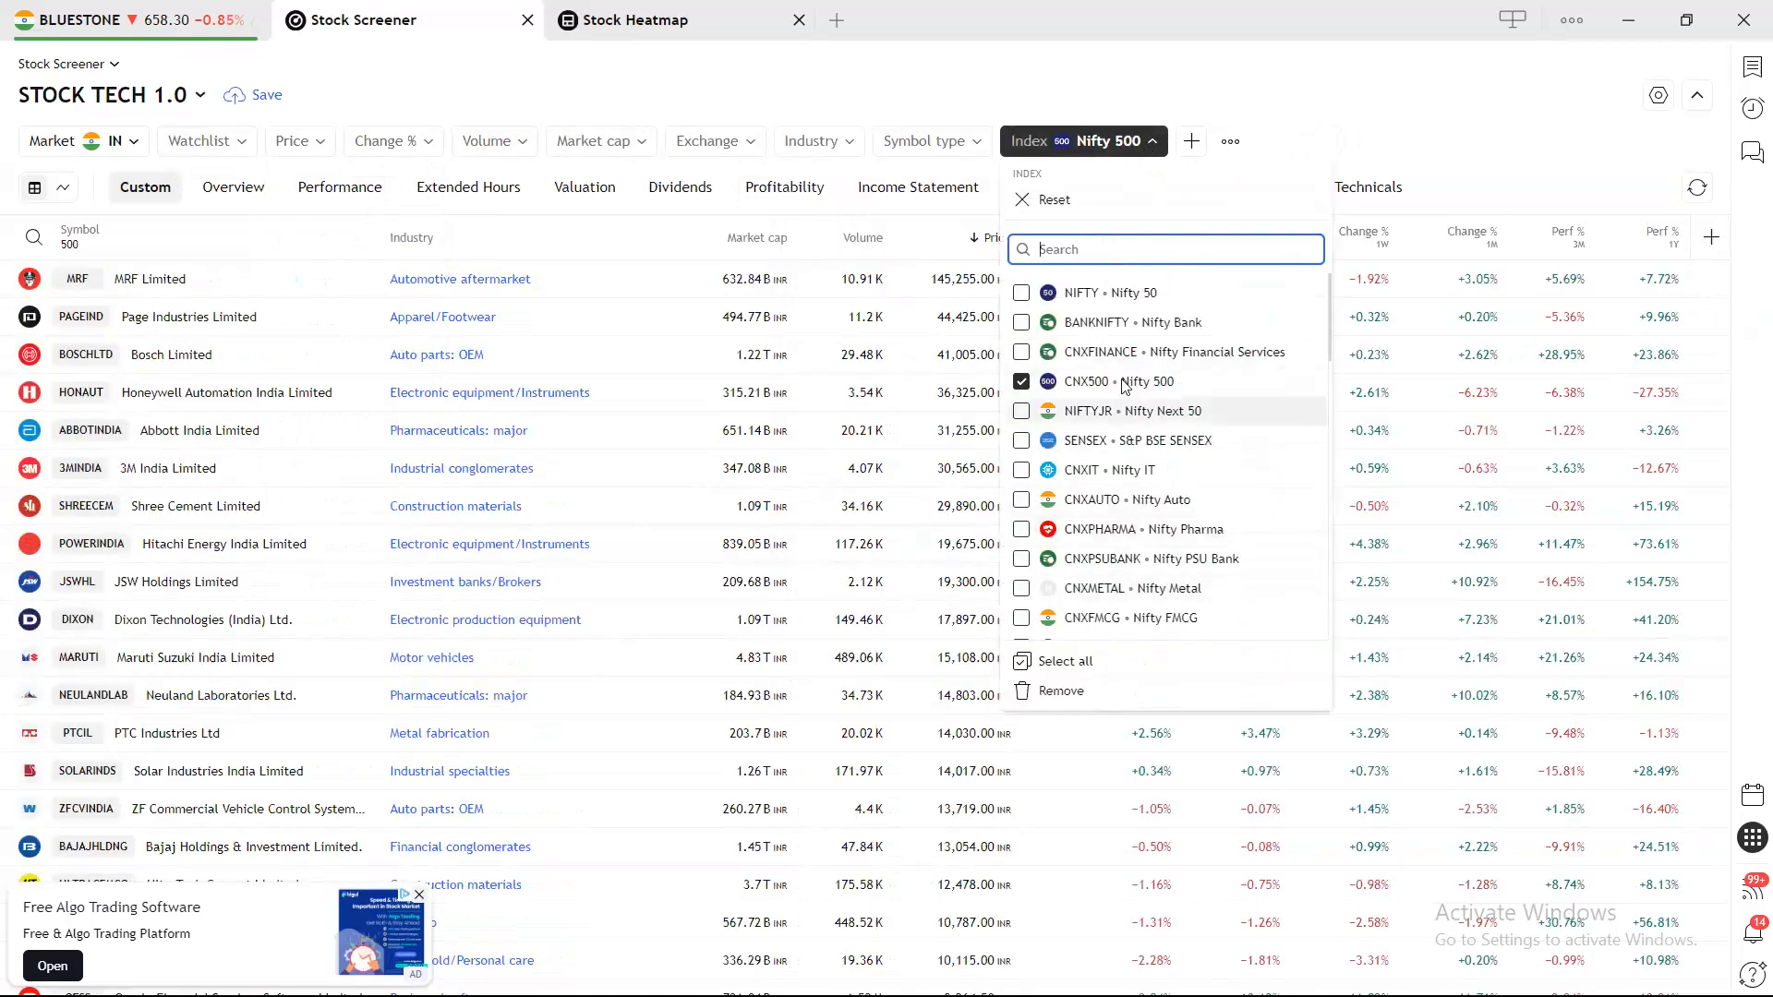
{"action": "left_click", "coordinate": [1108, 200]}
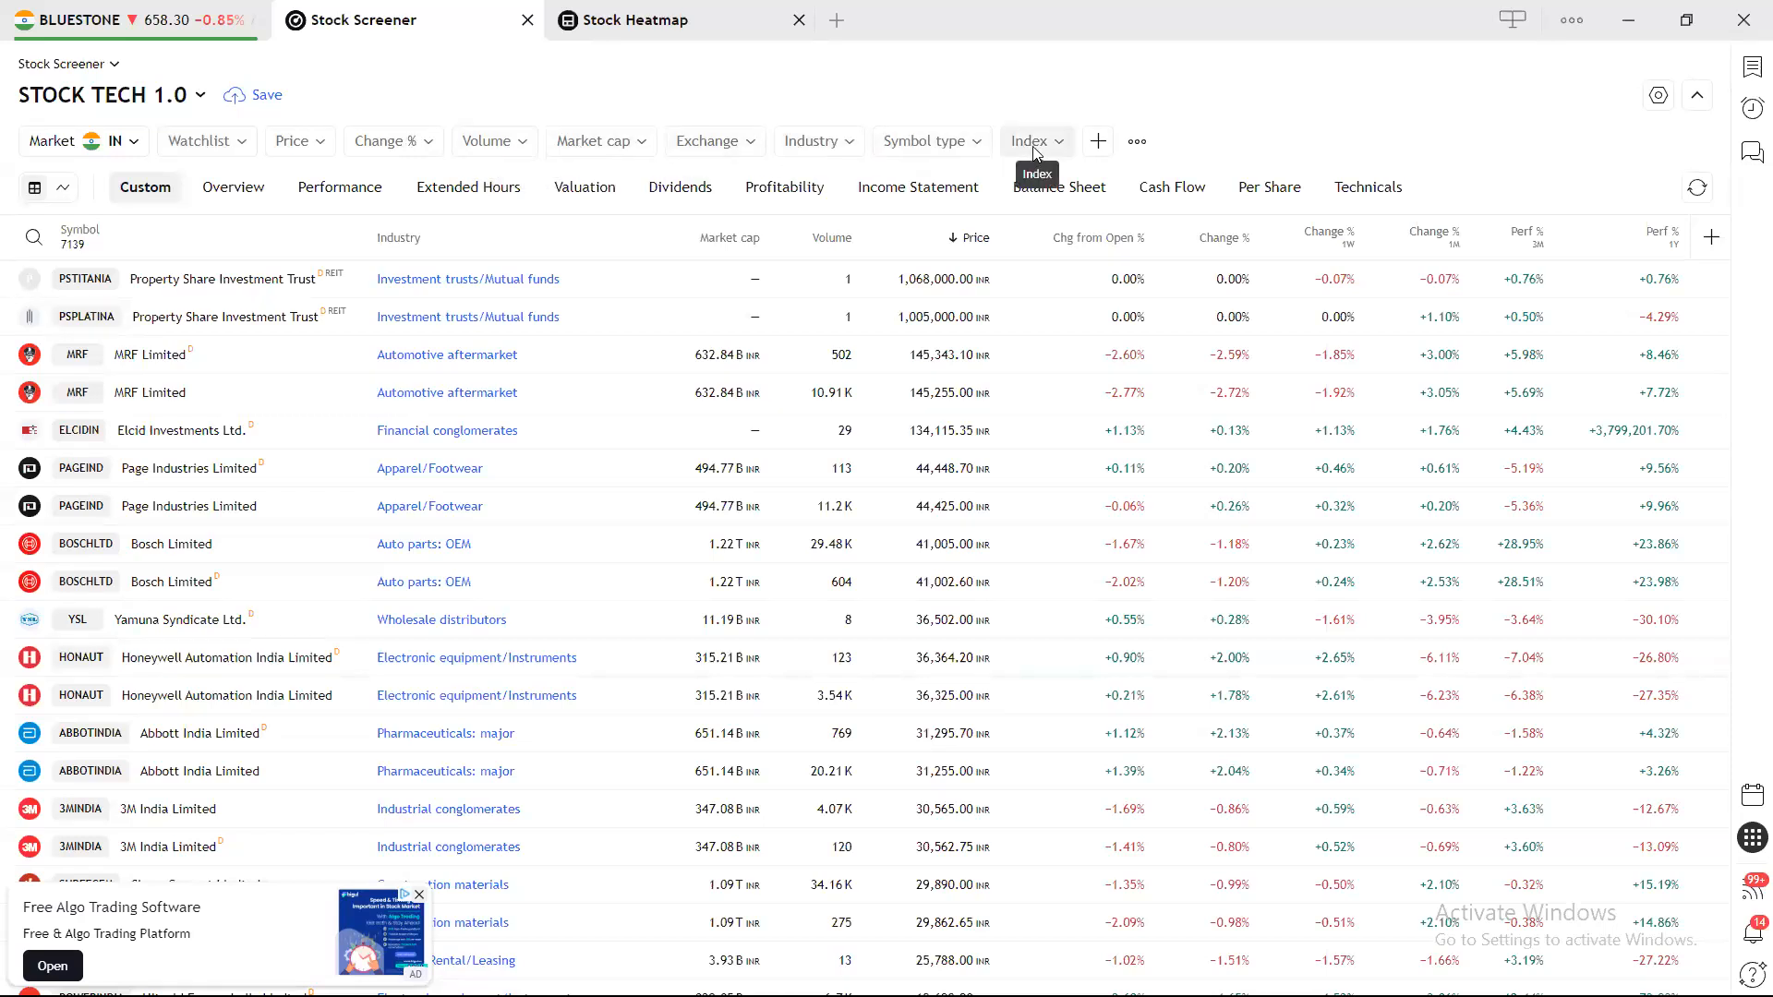
{"action": "left_click", "coordinate": [1098, 143]}
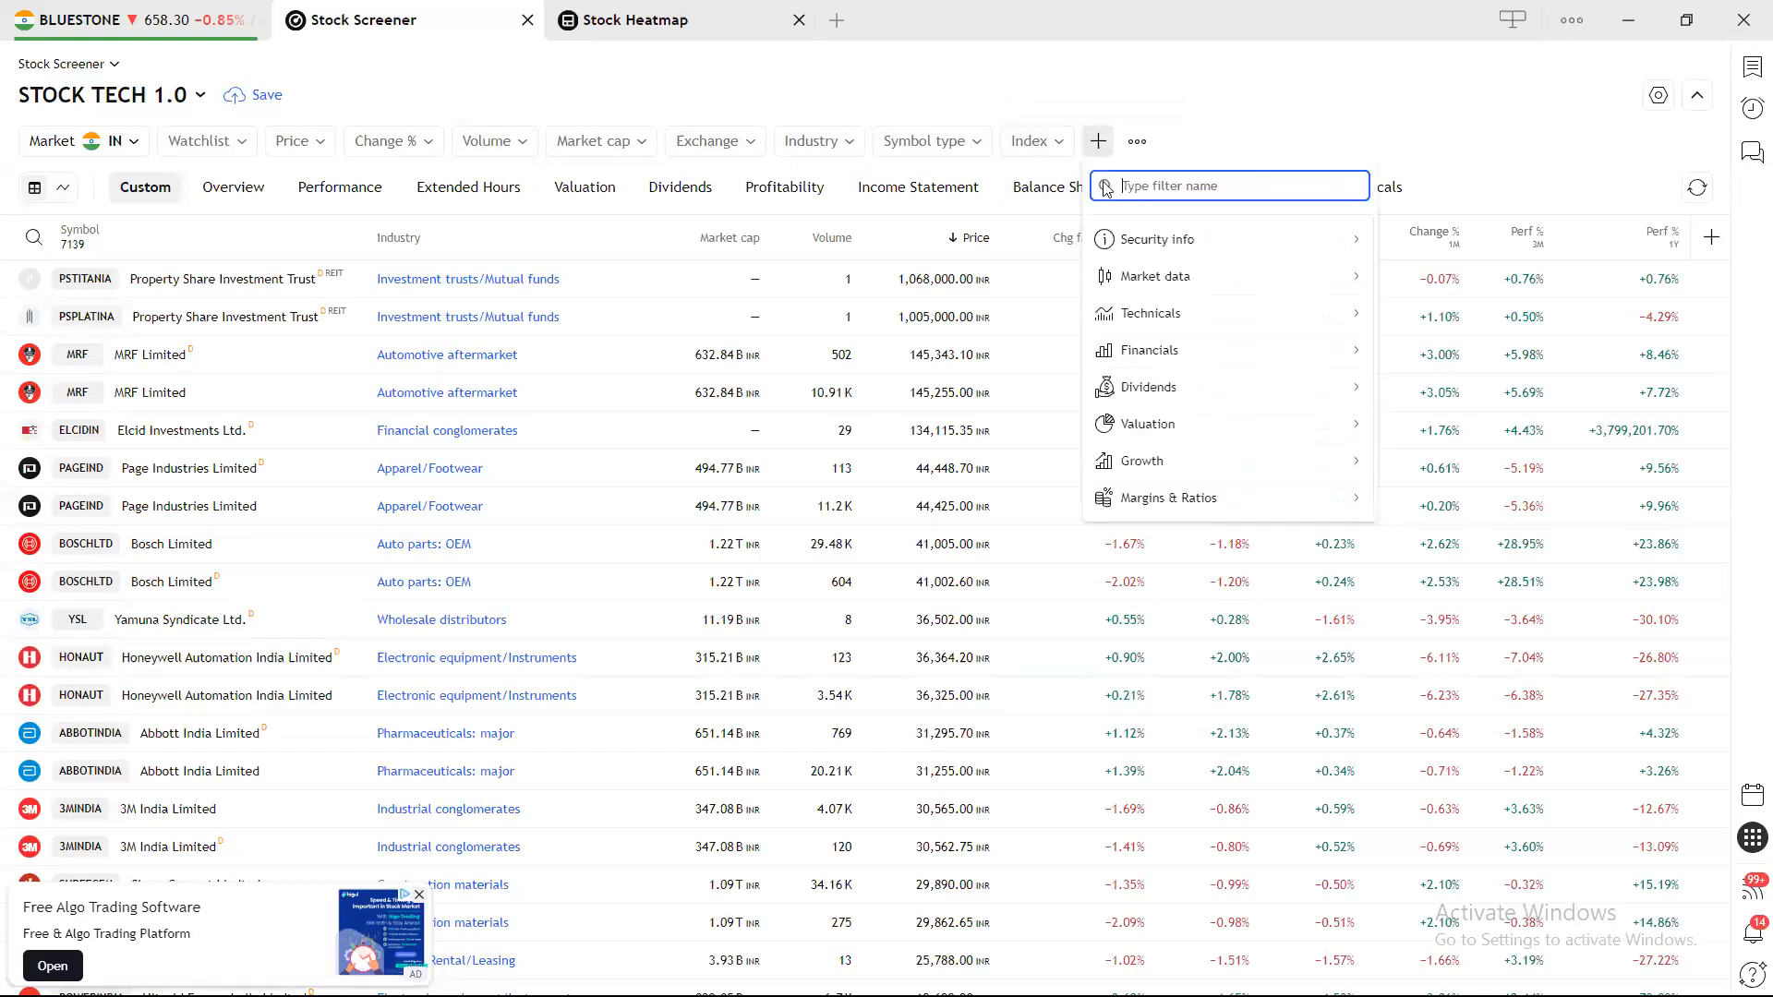
Look through the Performance % column's date ranges, then cancel adding another column.
{"action": "left_click", "coordinate": [1224, 105]}
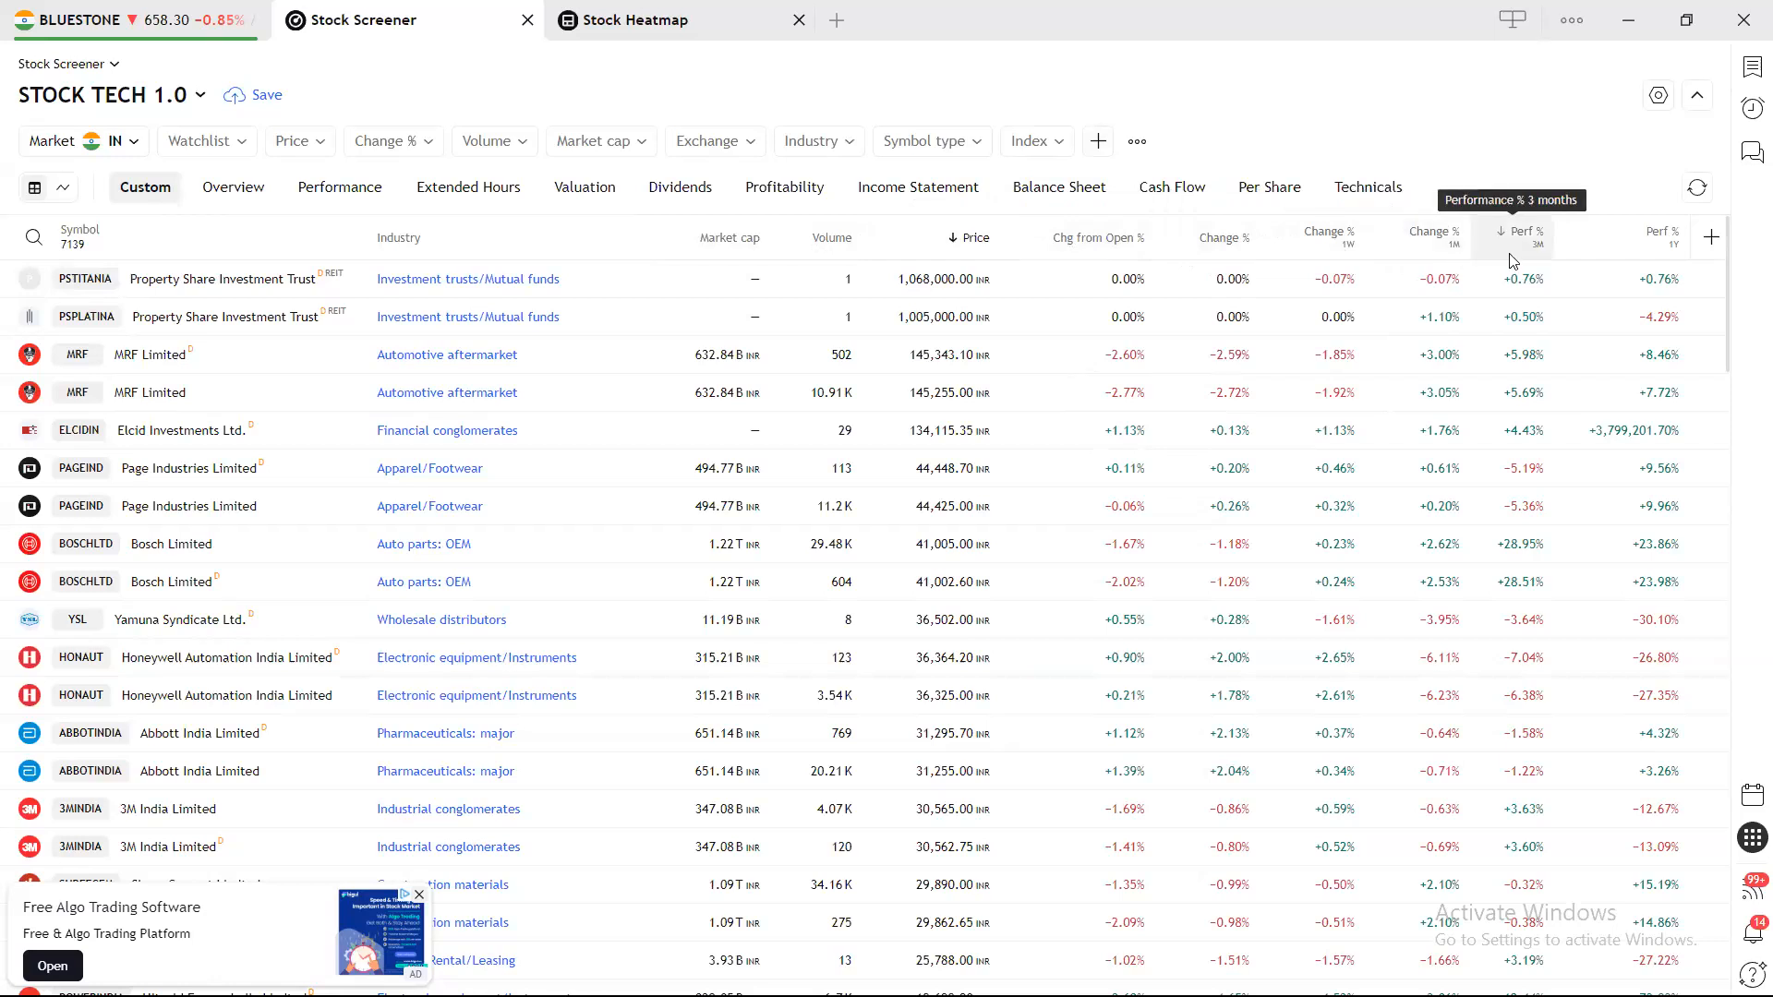
{"action": "left_click", "coordinate": [1712, 242]}
{"action": "type", "text": "PERF"}
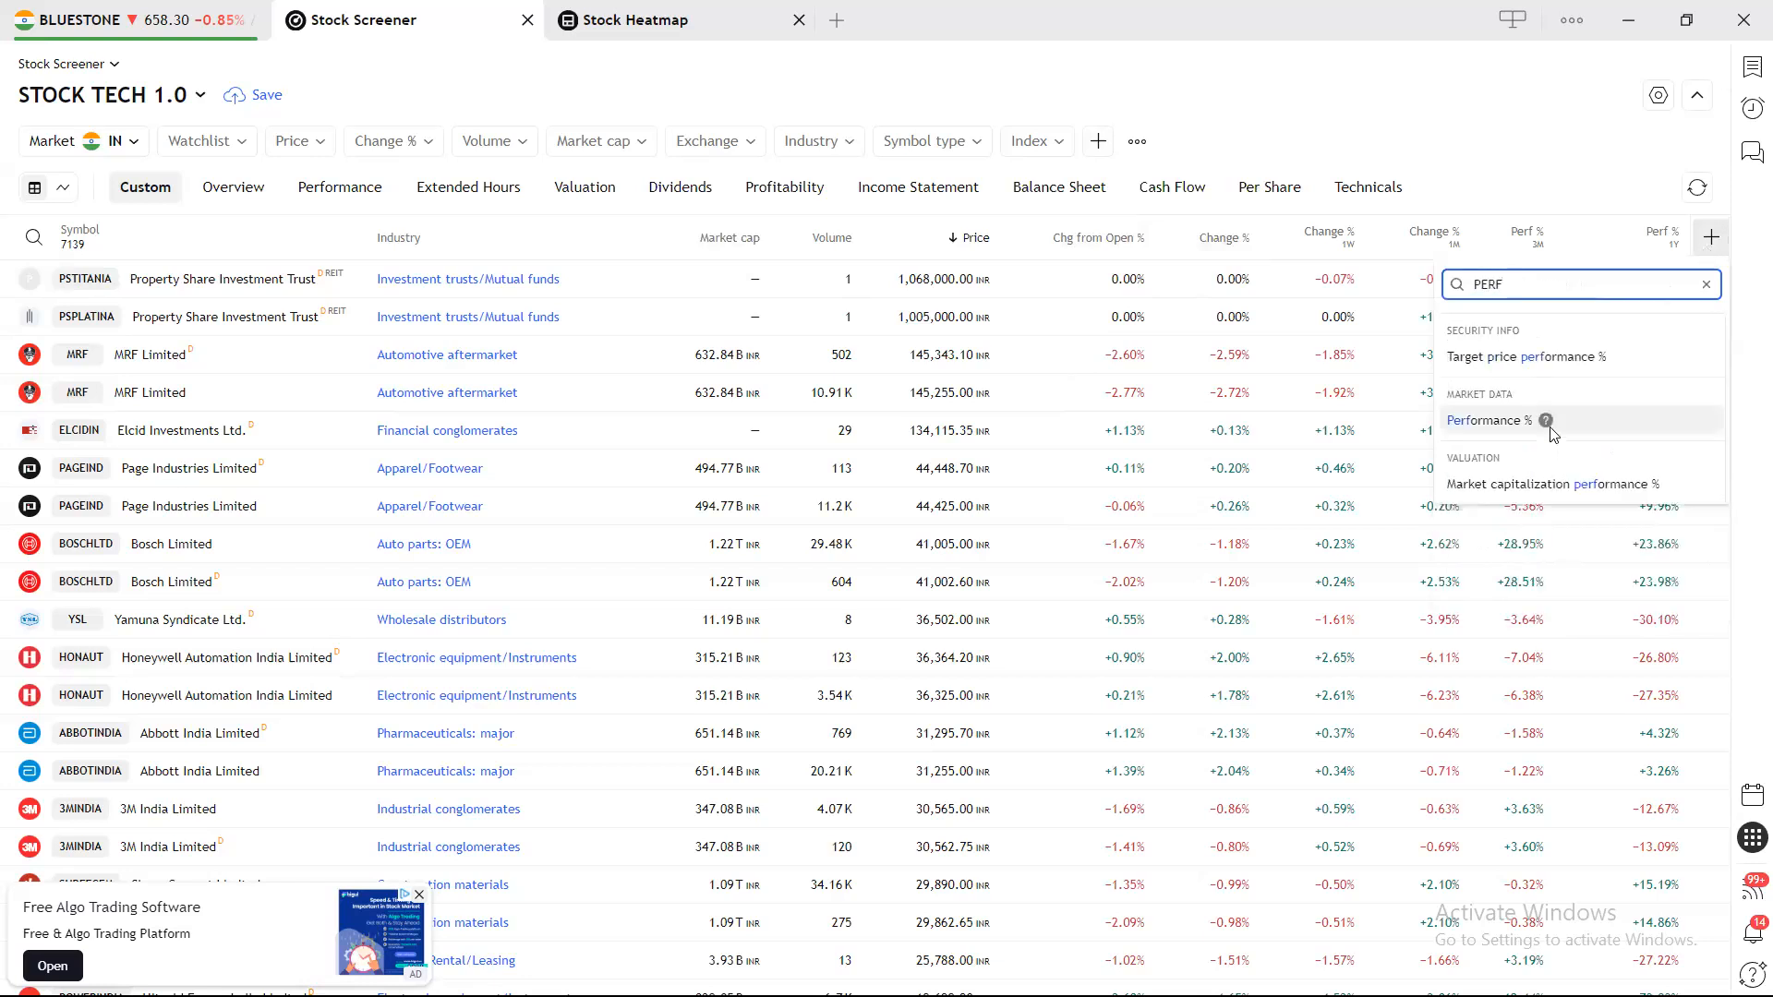
{"action": "left_click", "coordinate": [1500, 423]}
{"action": "left_click", "coordinate": [1553, 370]}
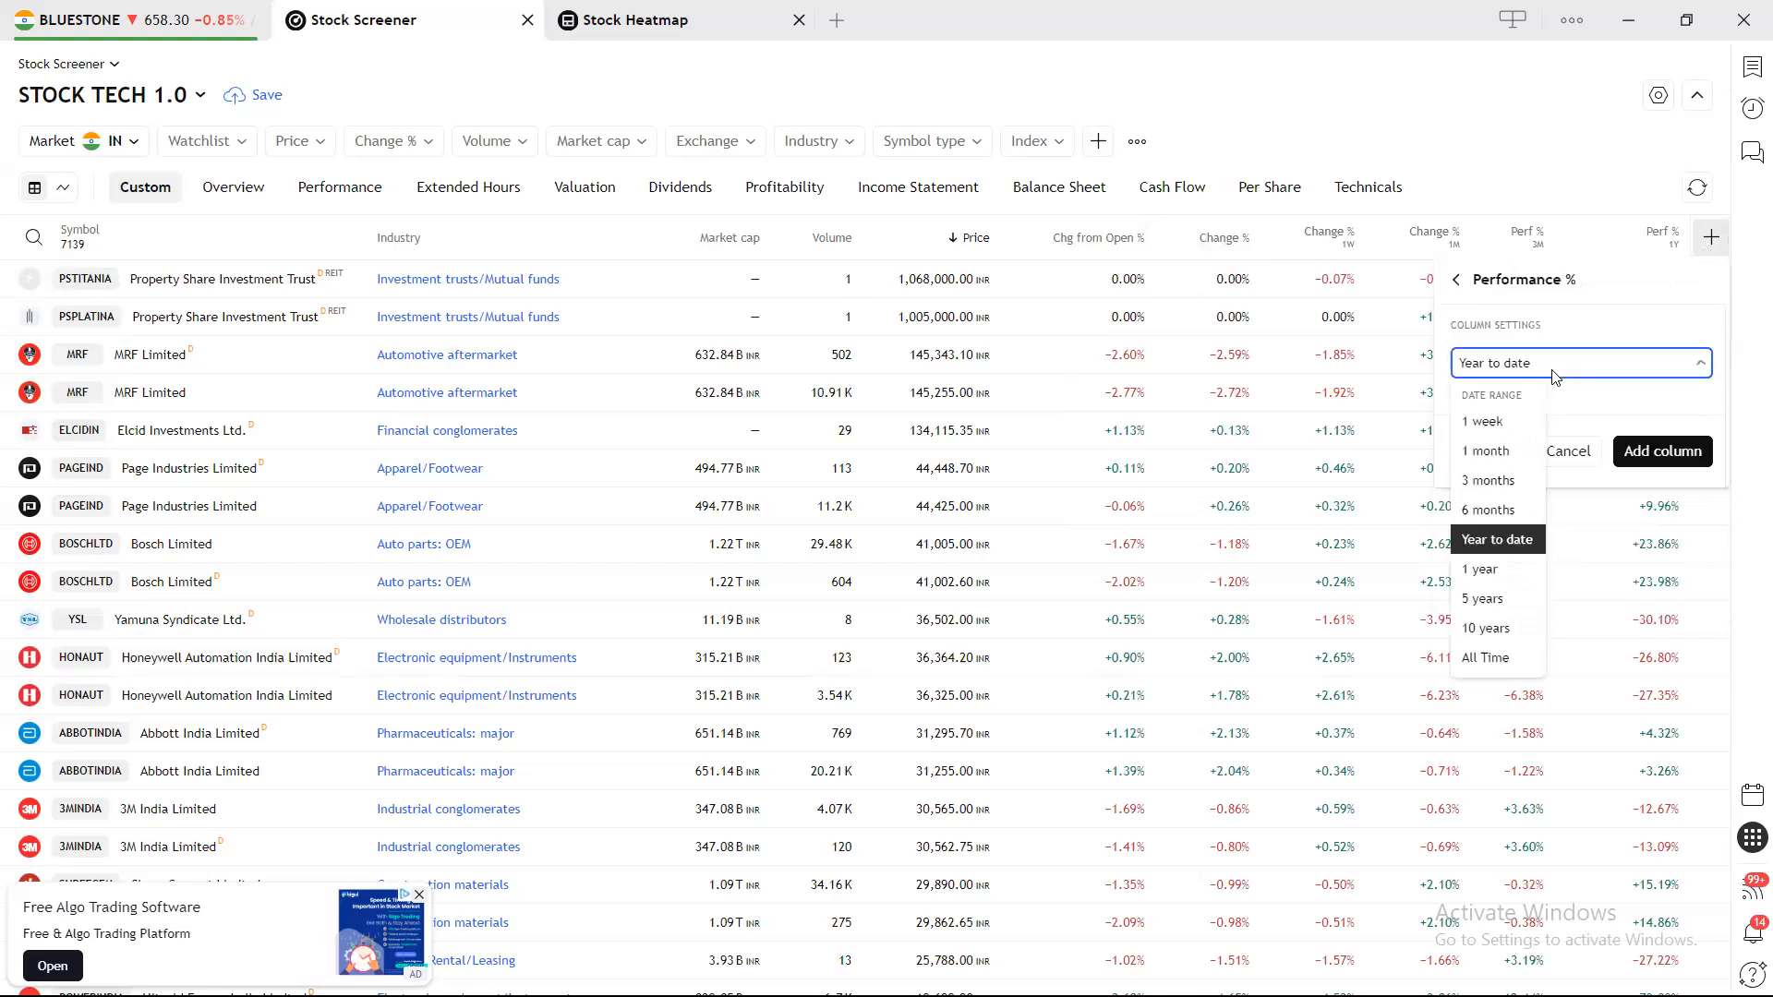
{"action": "left_click", "coordinate": [1508, 169]}
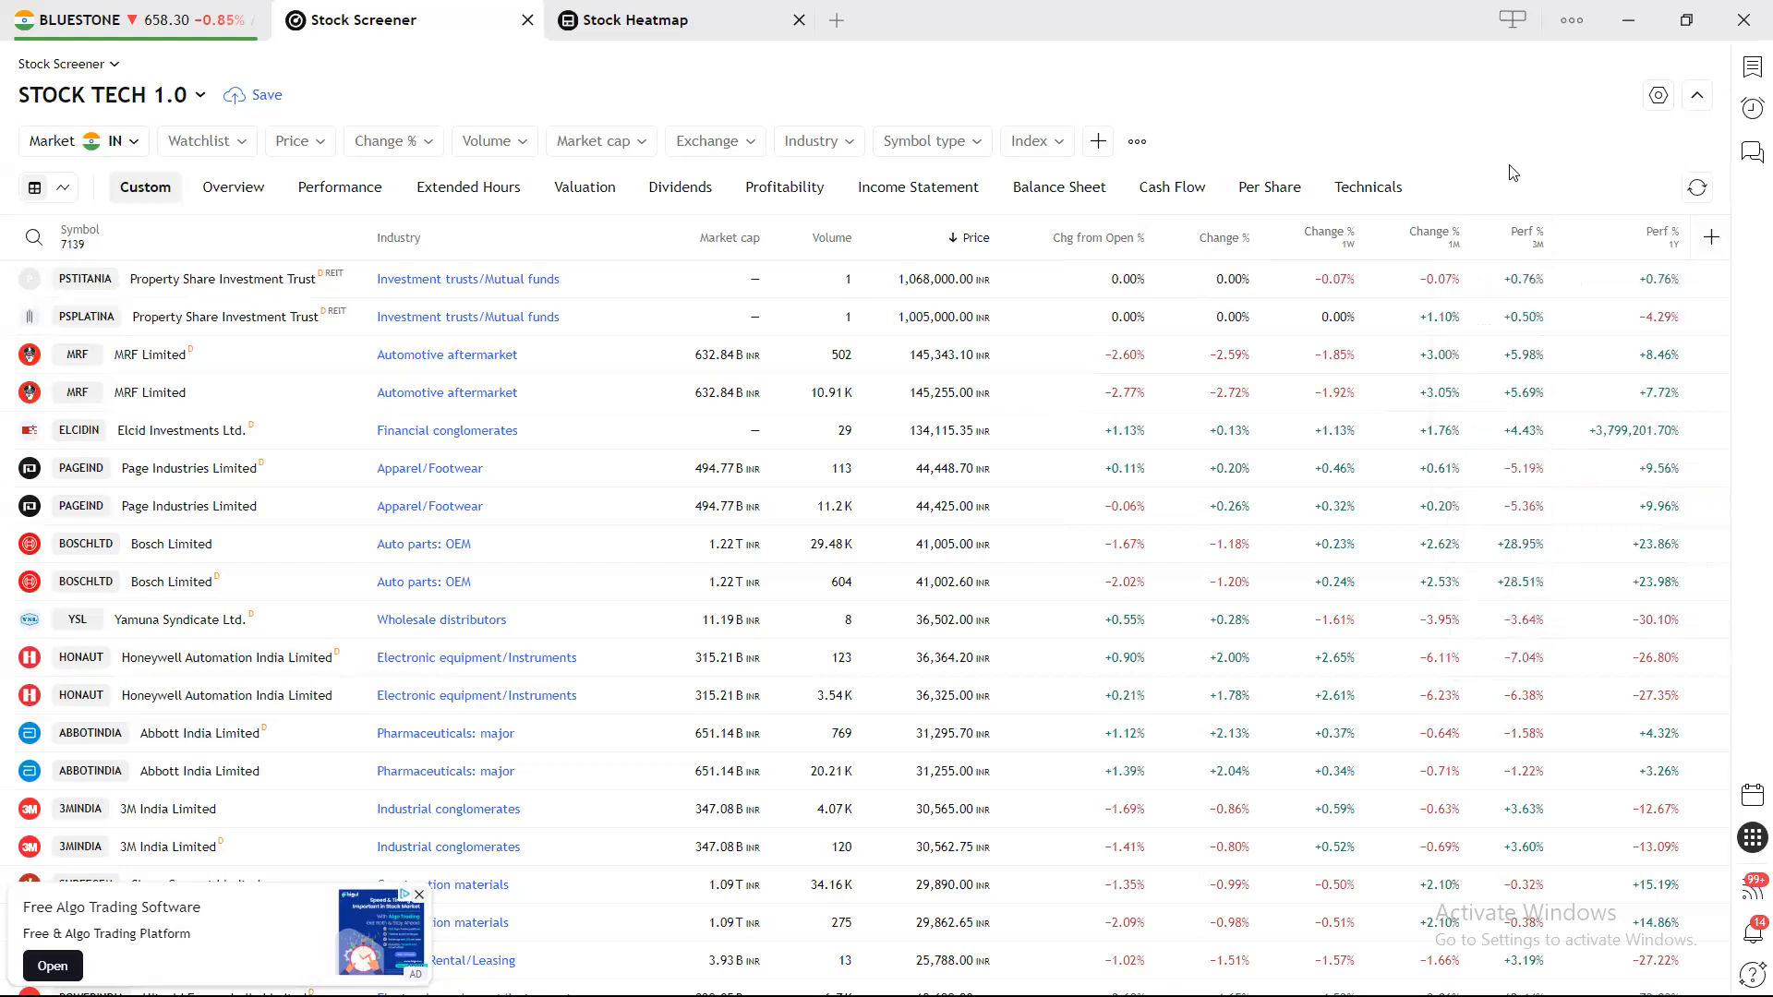
Change the Perf % 1Y column's date range to Year to date.
{"action": "left_click", "coordinate": [1673, 246]}
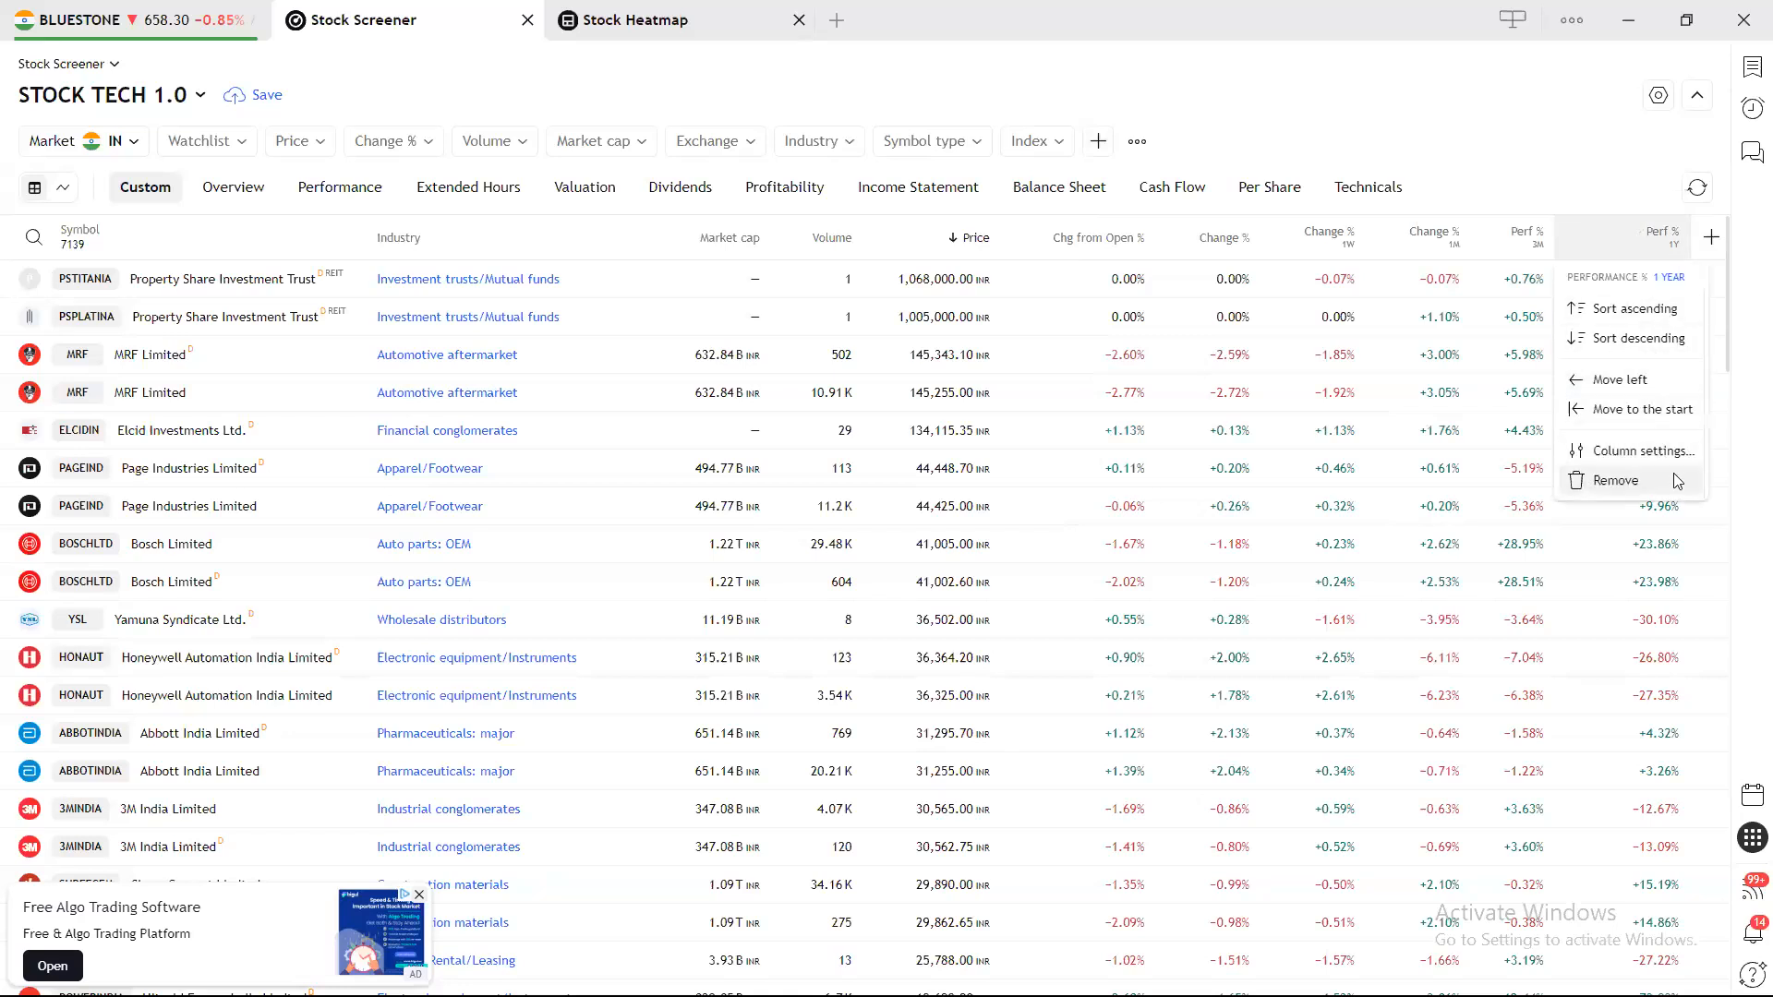
{"action": "left_click", "coordinate": [1684, 452]}
{"action": "left_click", "coordinate": [1604, 369]}
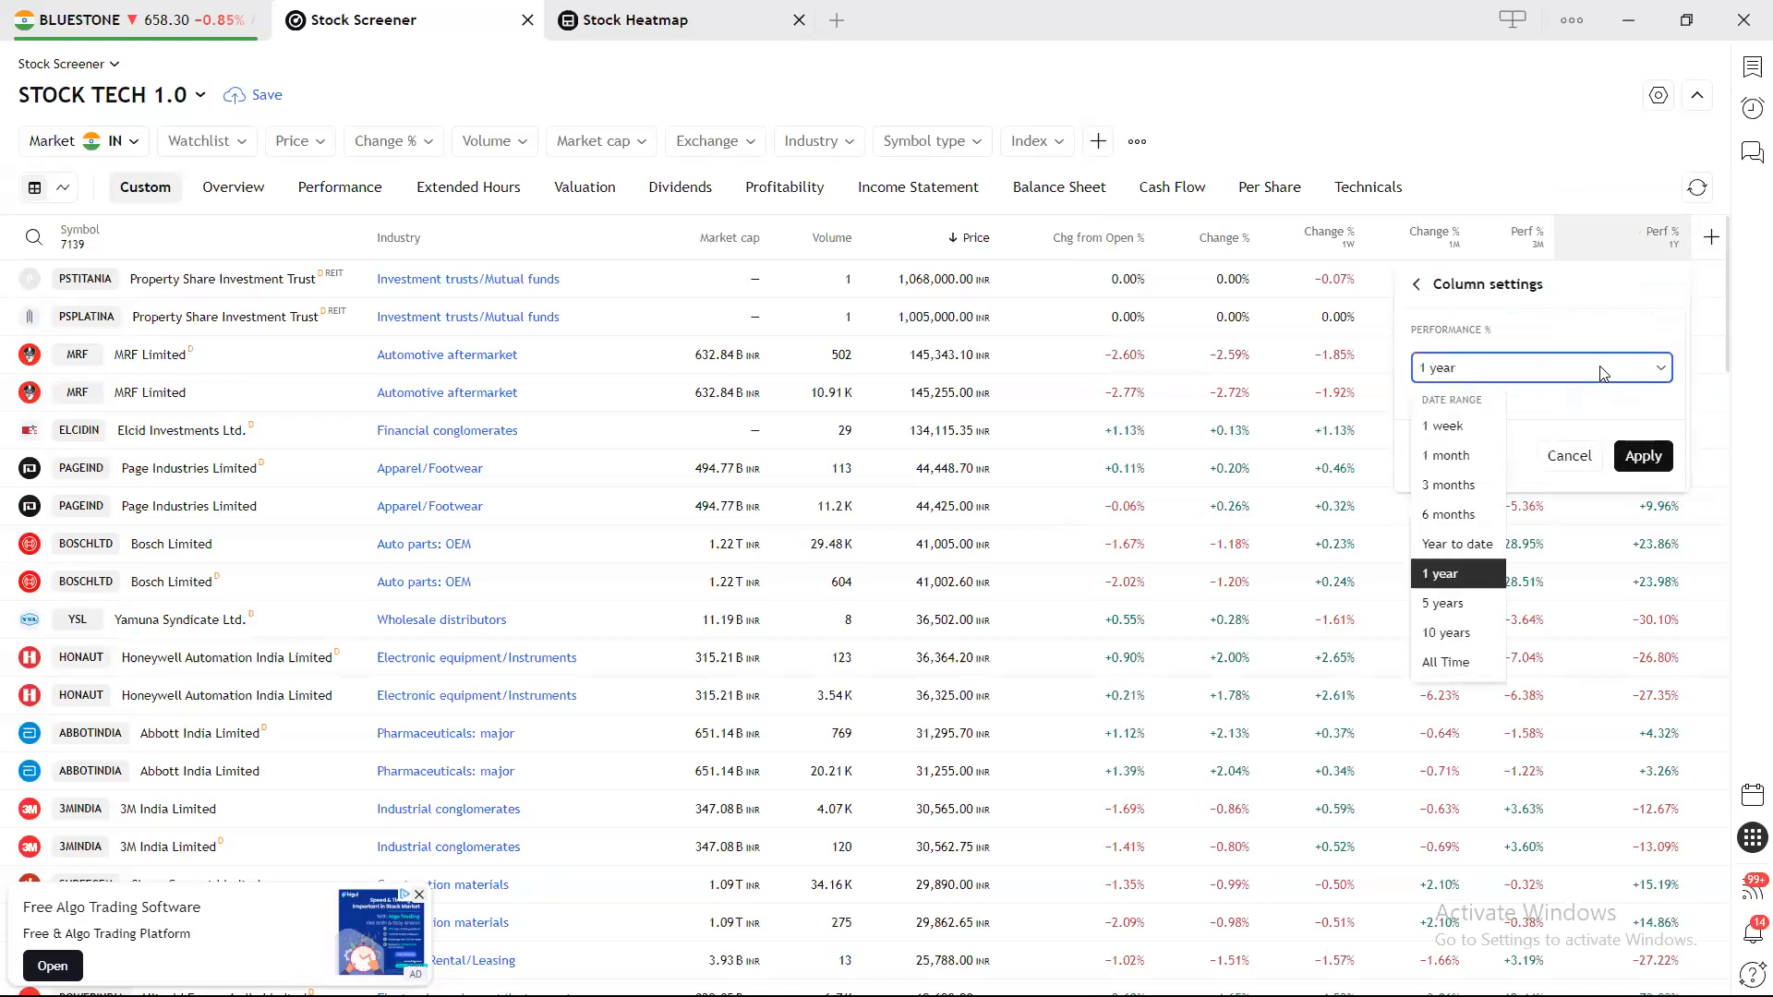
{"action": "left_click", "coordinate": [1457, 545]}
{"action": "left_click", "coordinate": [1644, 454]}
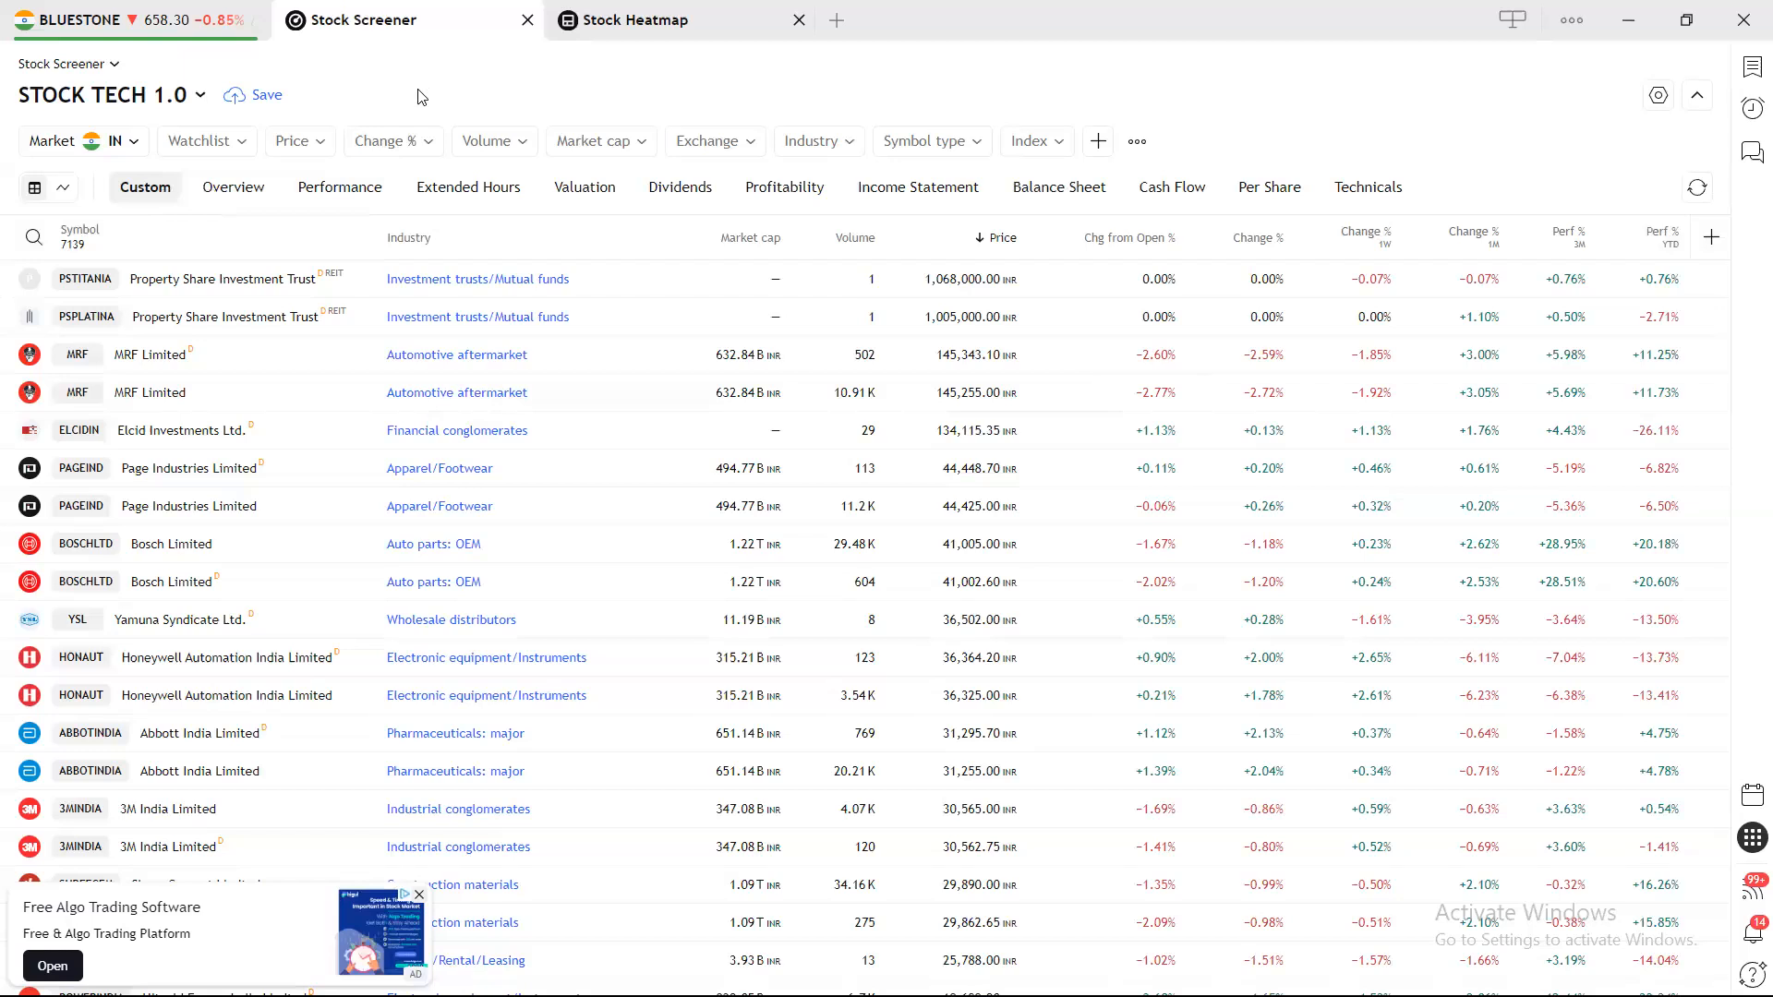
Add a manual Price filter with condition Above and a Value of 10 INR.
{"action": "left_click", "coordinate": [209, 144]}
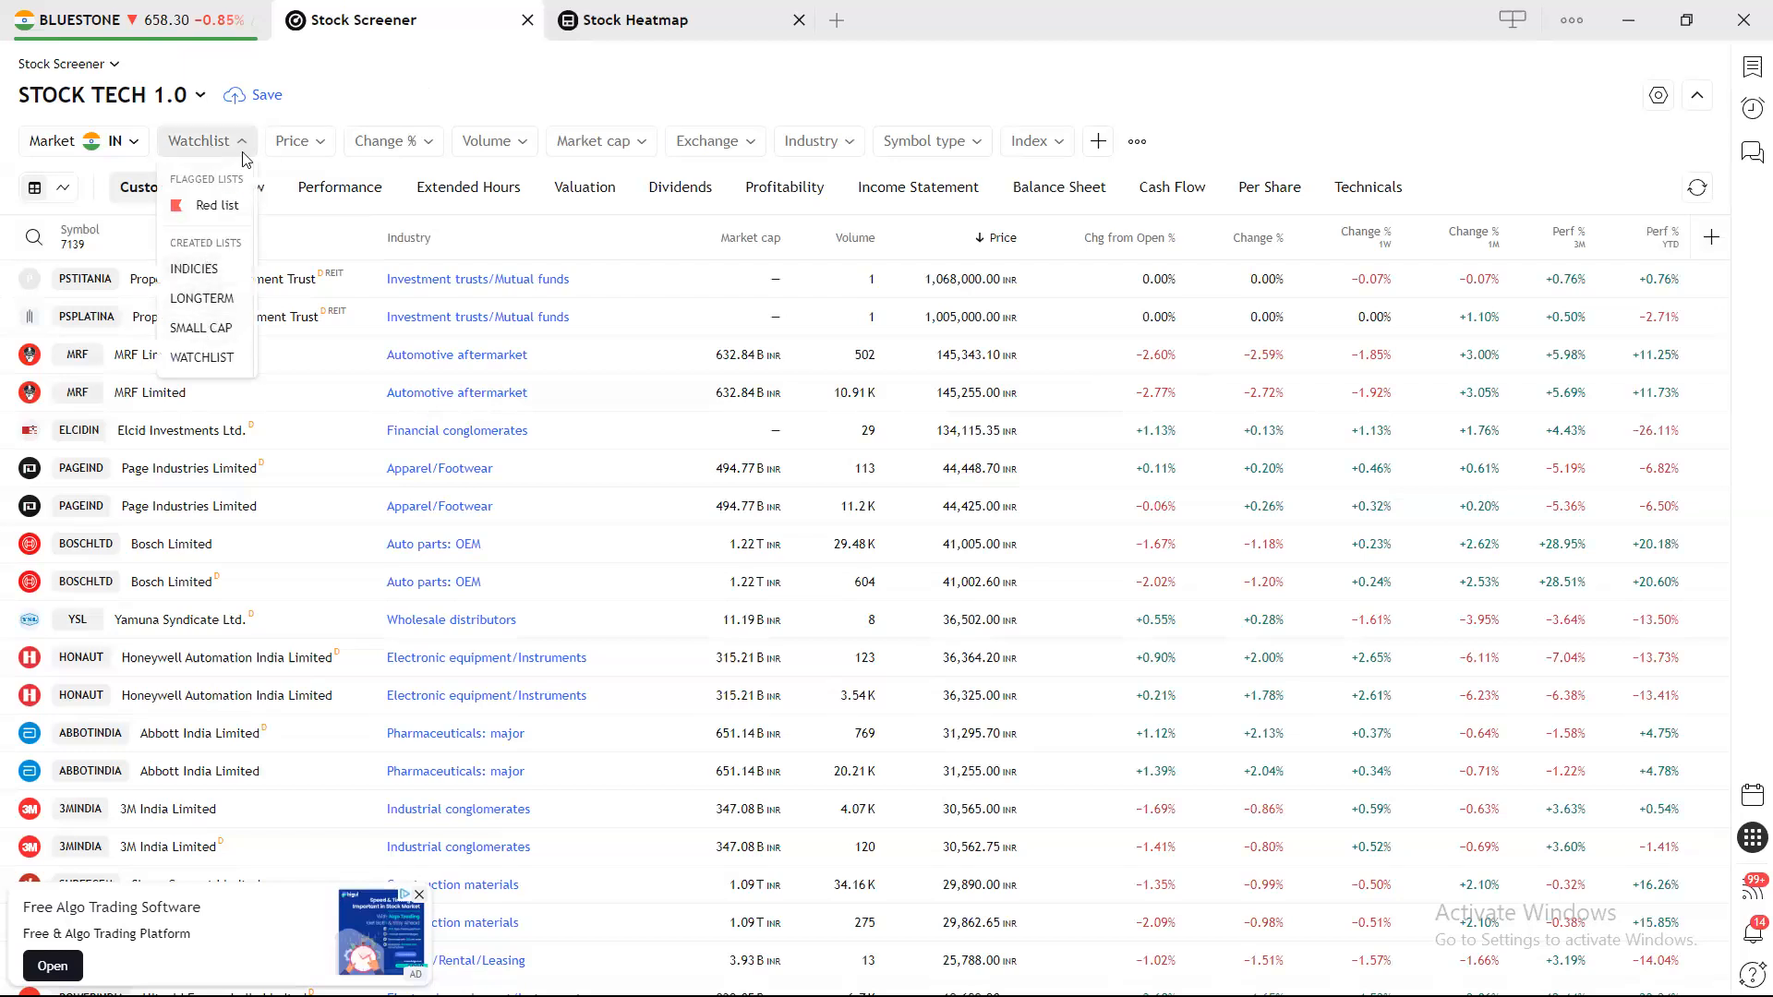
{"action": "left_click", "coordinate": [292, 124]}
{"action": "left_click", "coordinate": [292, 148]}
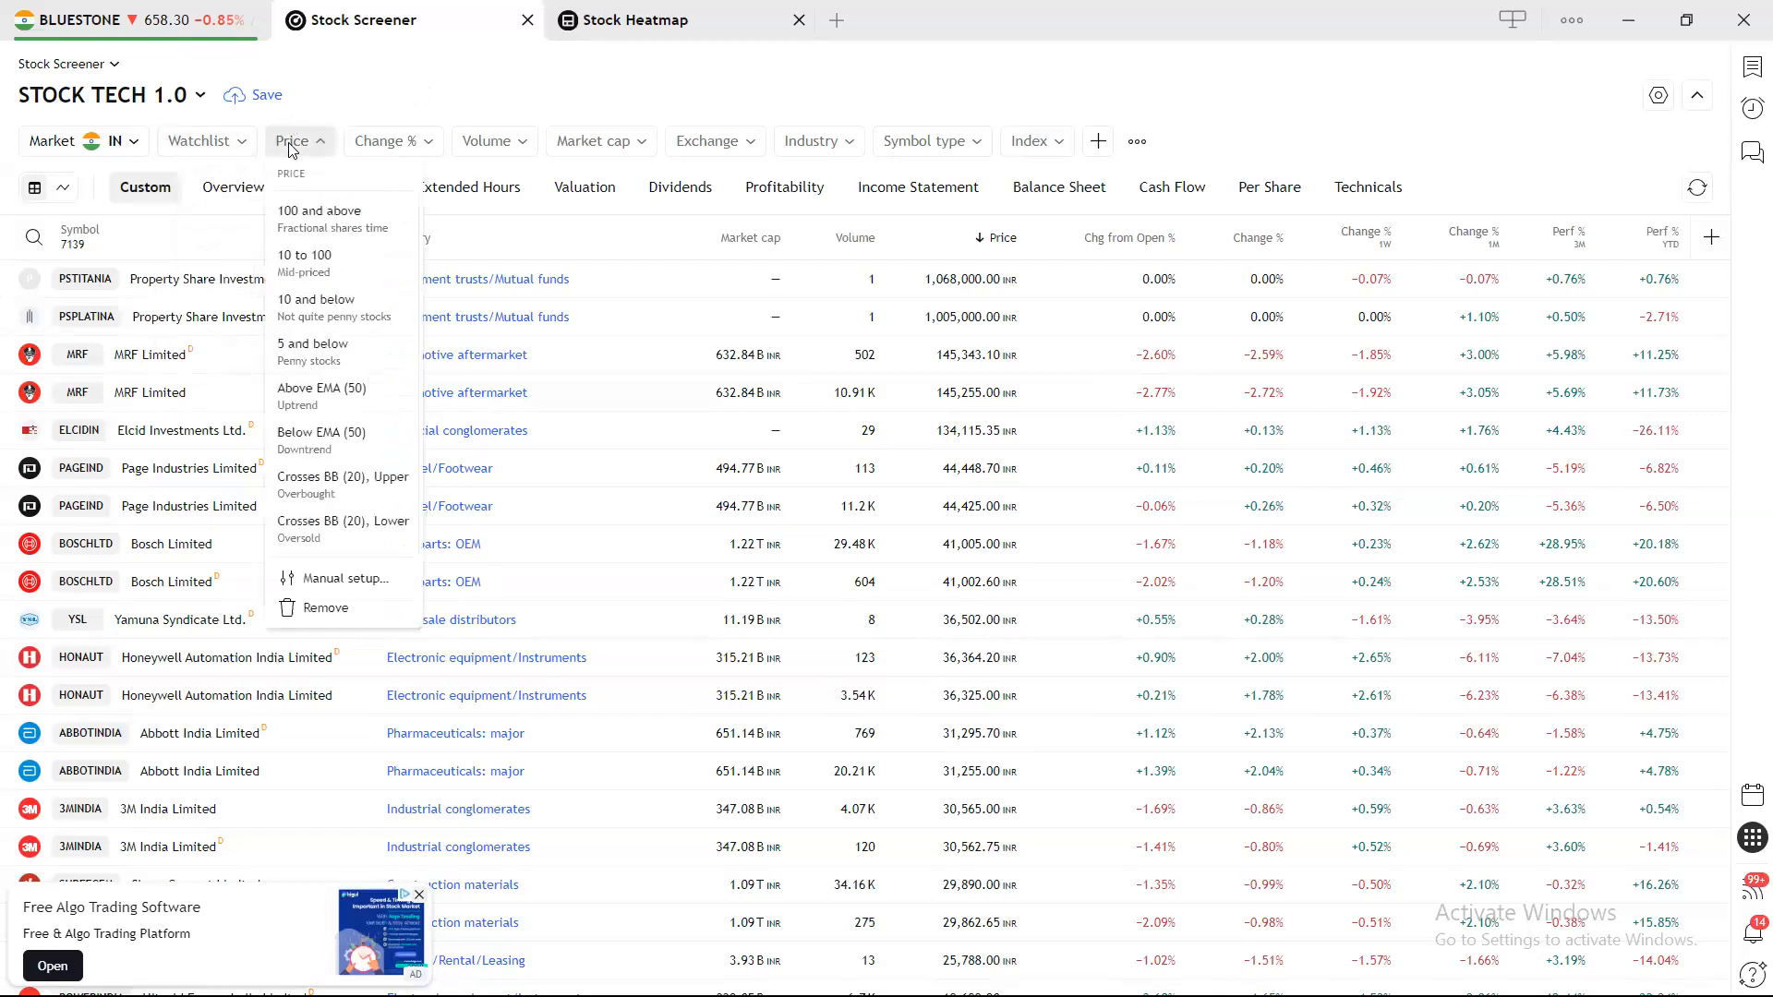
{"action": "left_click", "coordinate": [361, 578]}
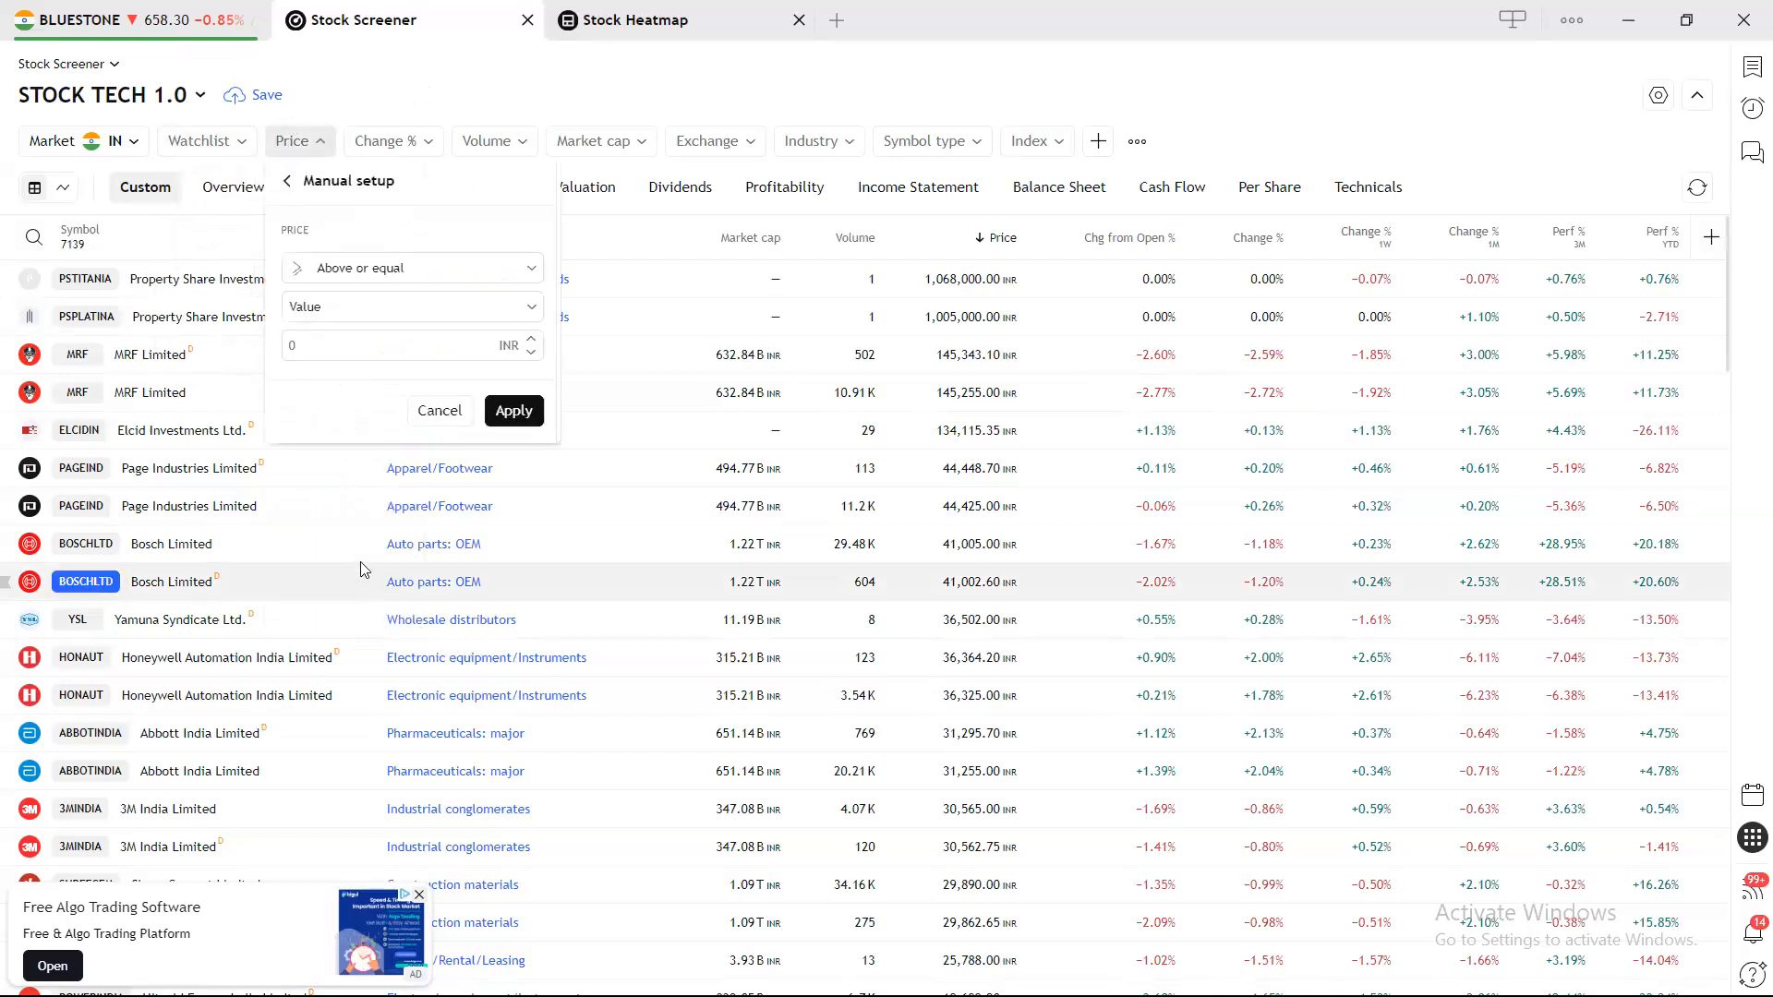
{"action": "left_click", "coordinate": [440, 279]}
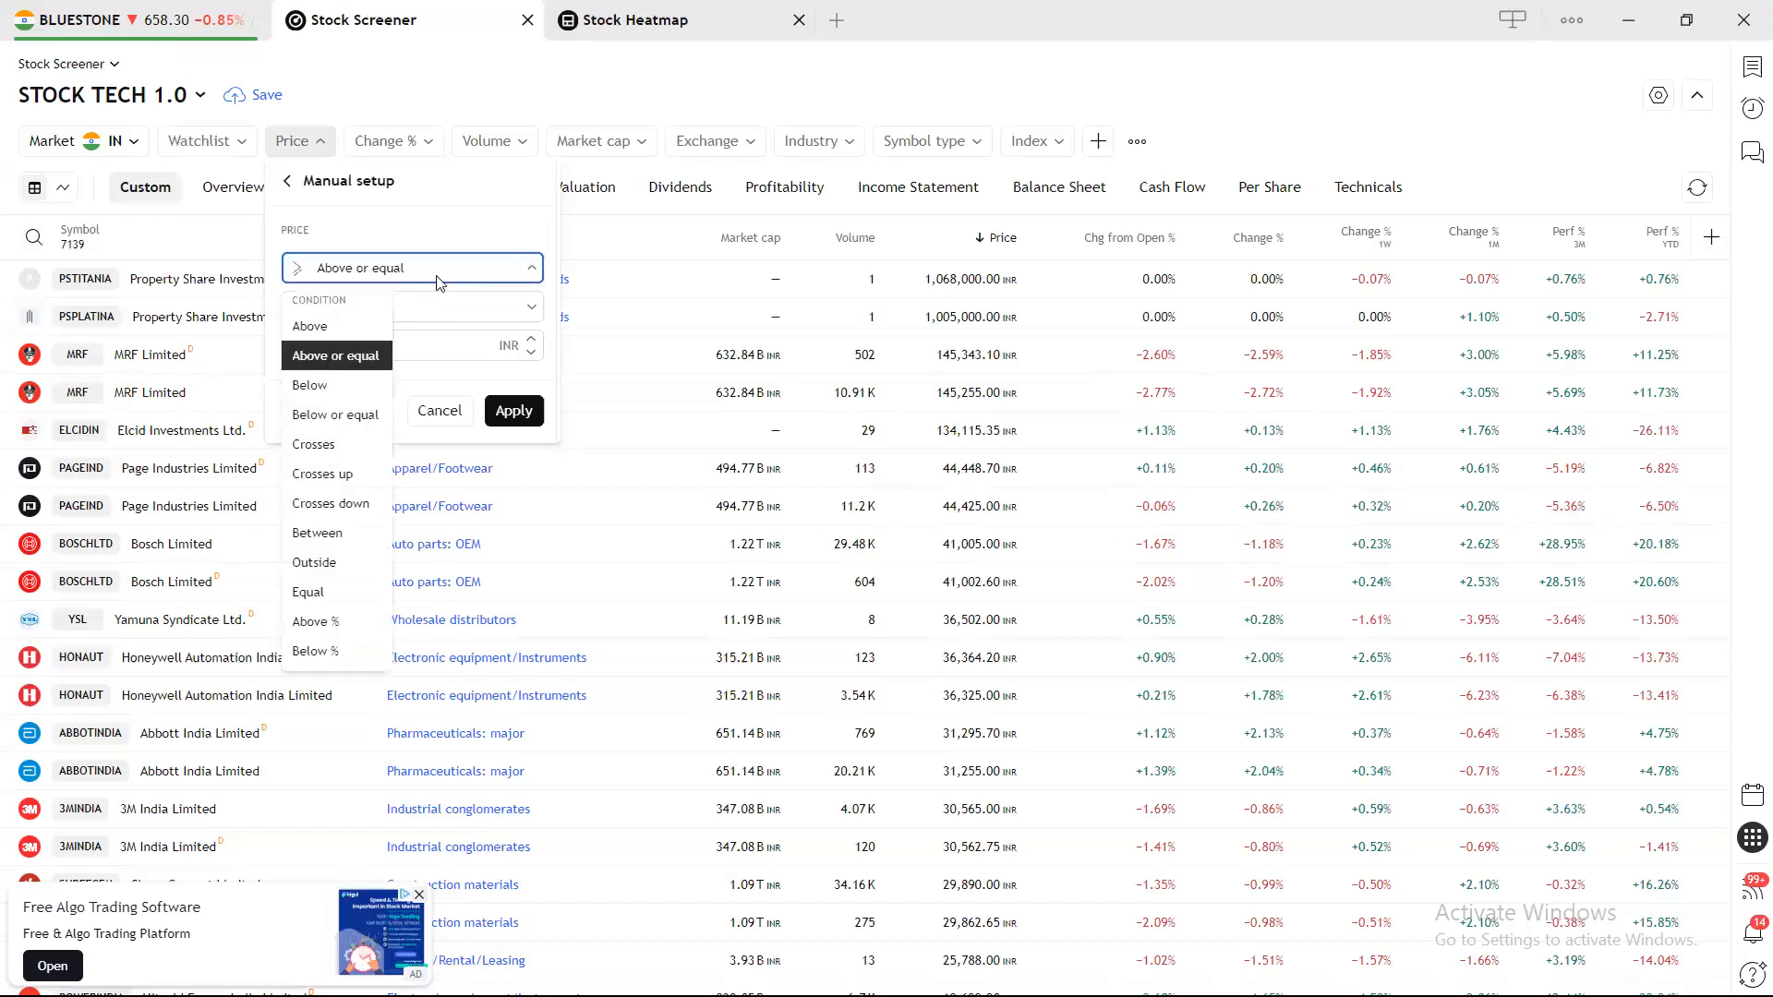
{"action": "left_click", "coordinate": [356, 326]}
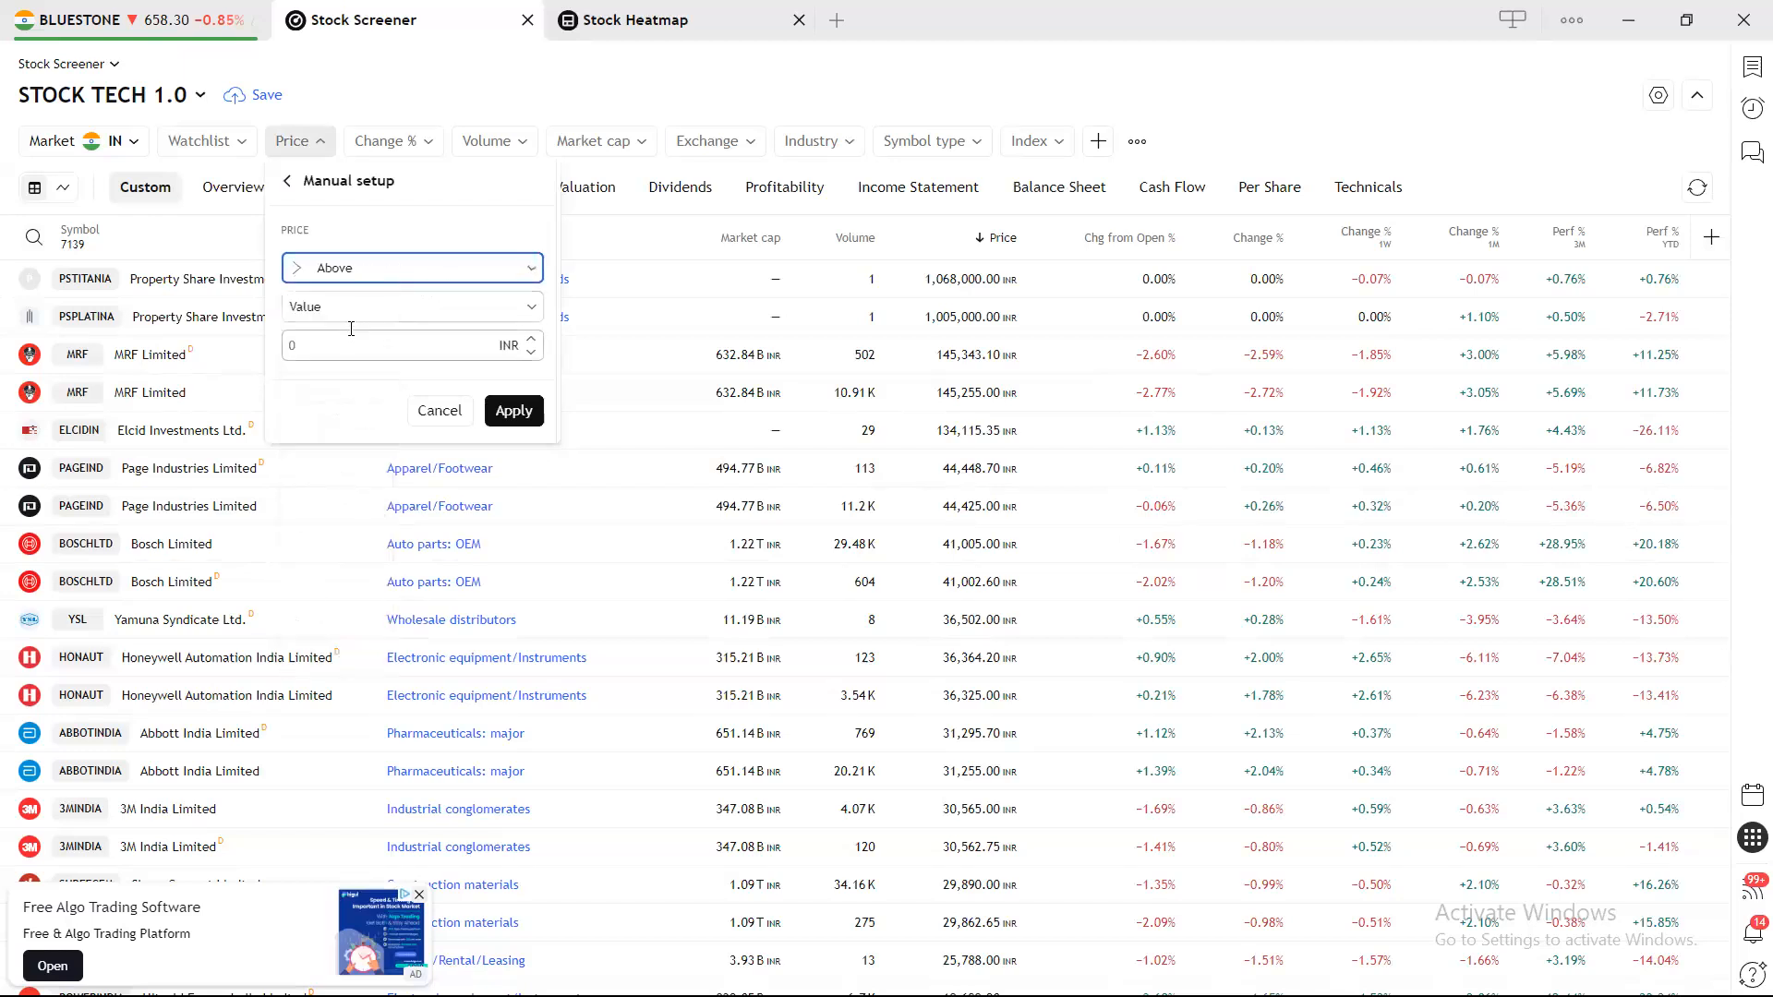
{"action": "left_click", "coordinate": [359, 314]}
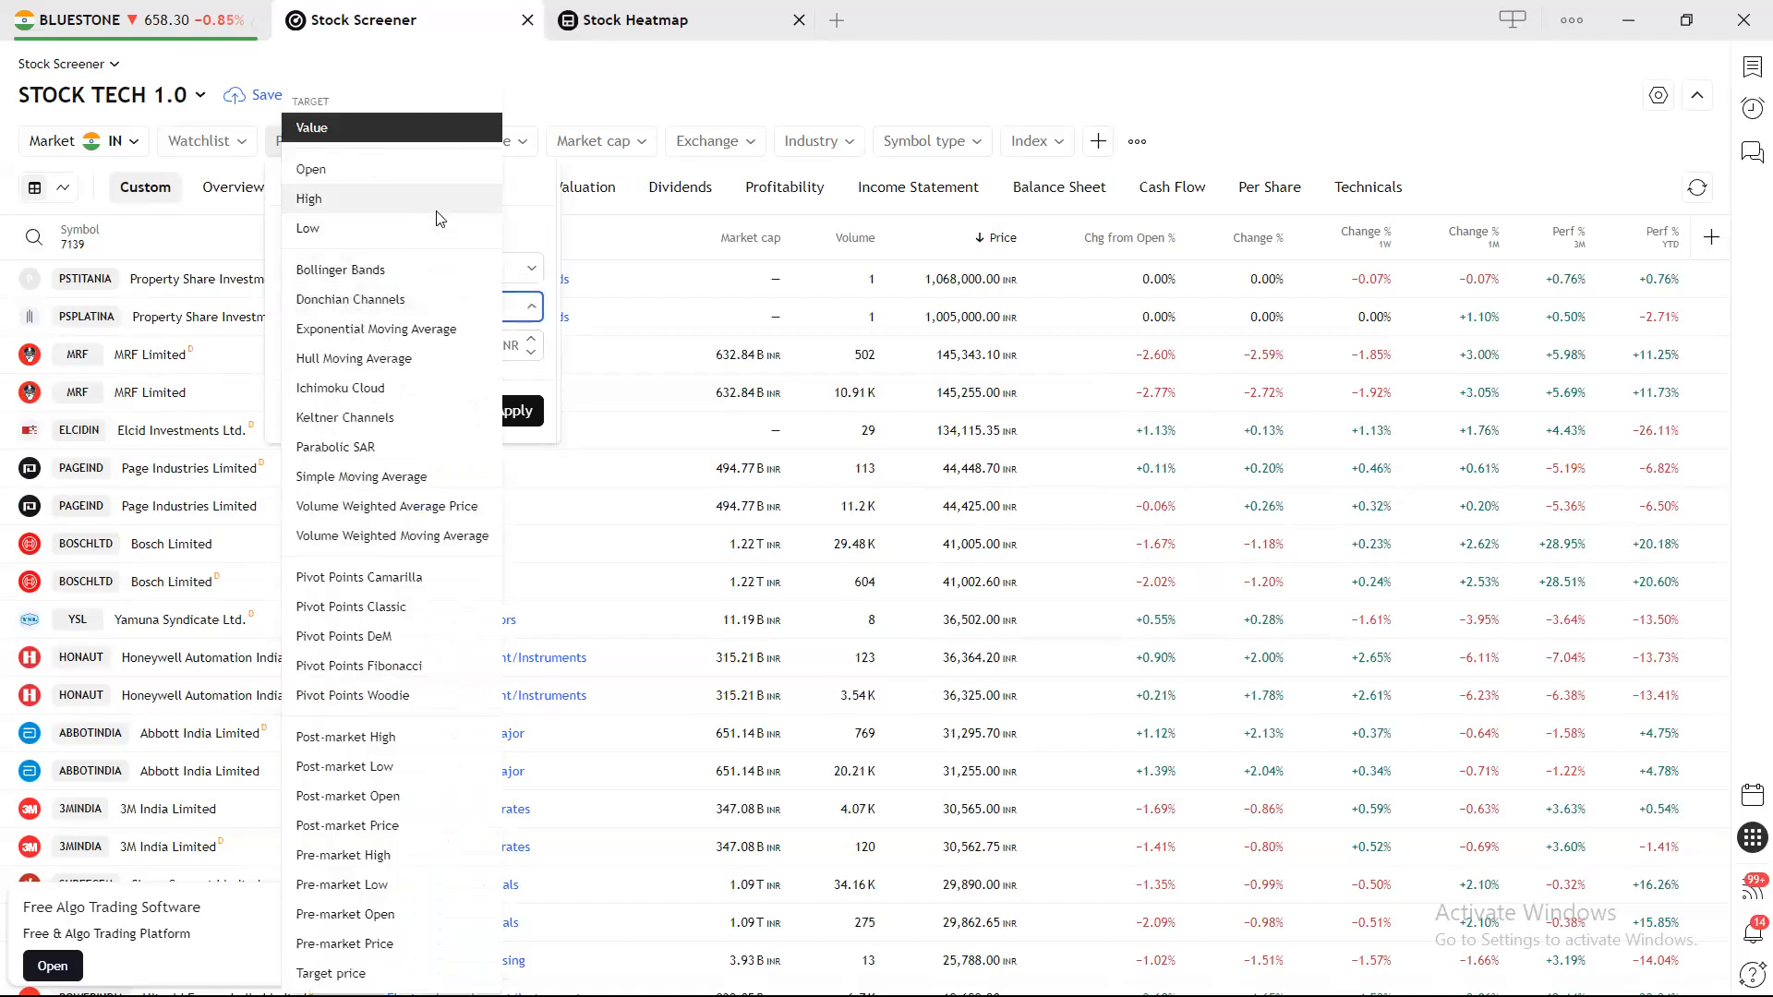
{"action": "left_click", "coordinate": [394, 127]}
{"action": "left_click", "coordinate": [332, 343]}
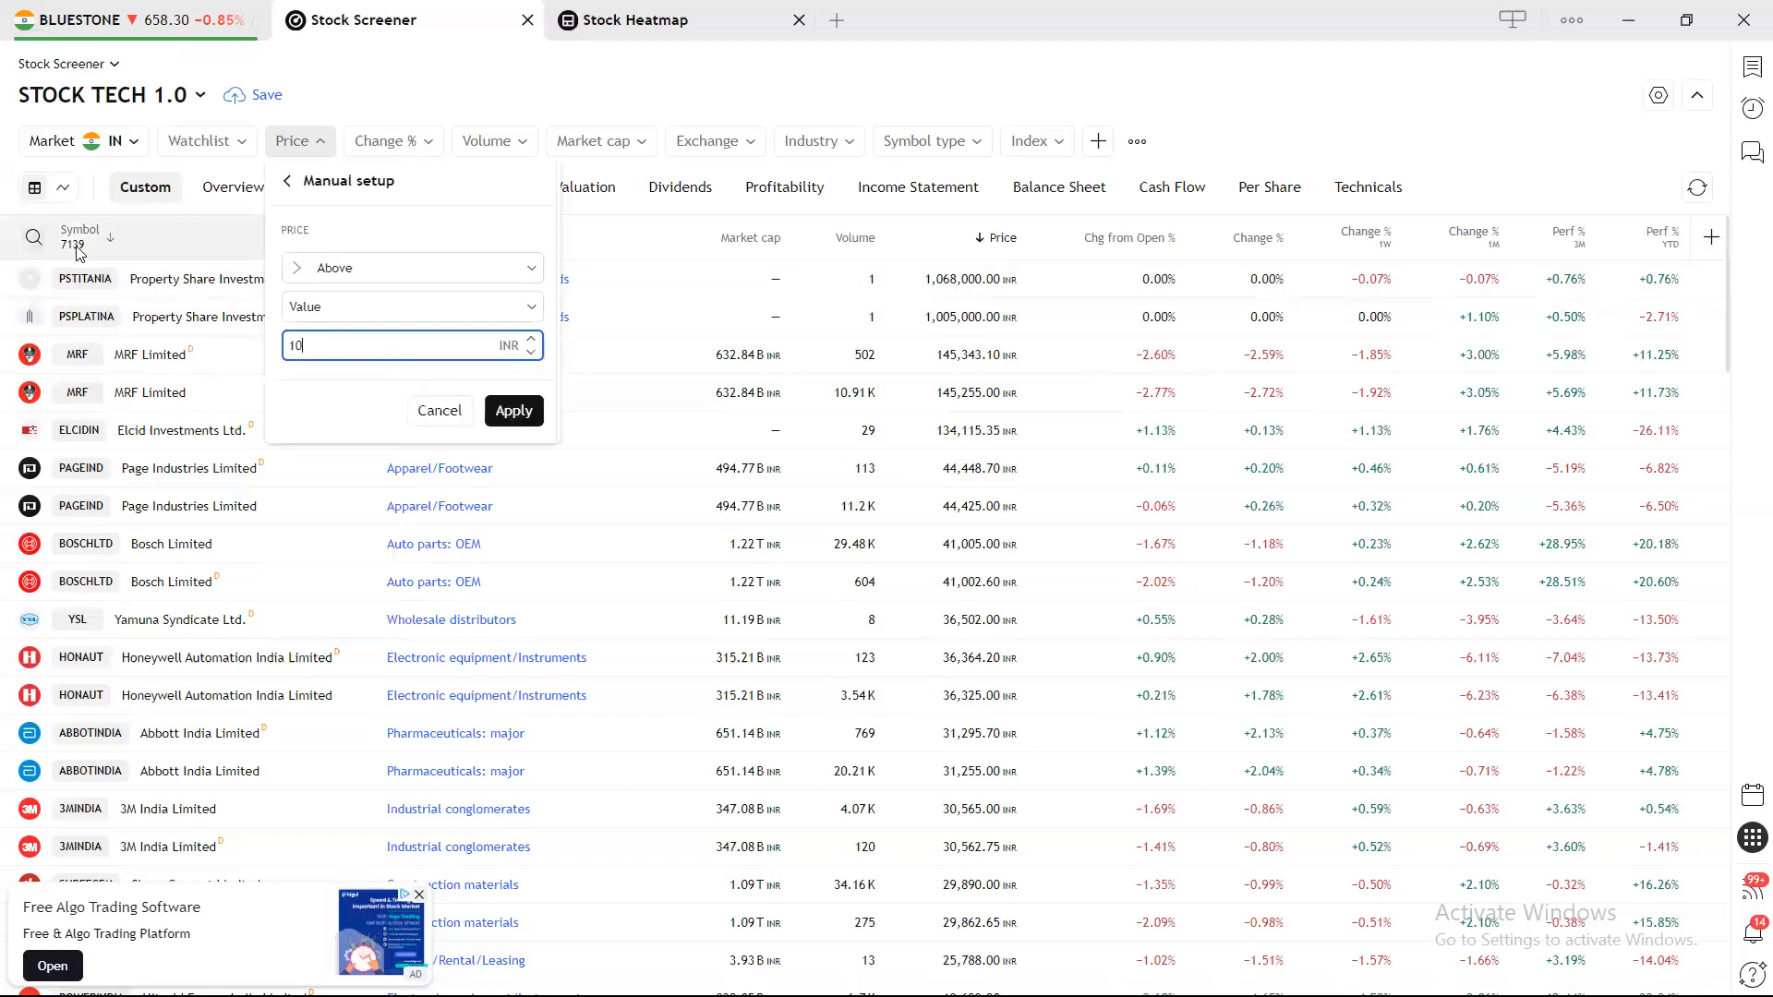
{"action": "left_click", "coordinate": [514, 411]}
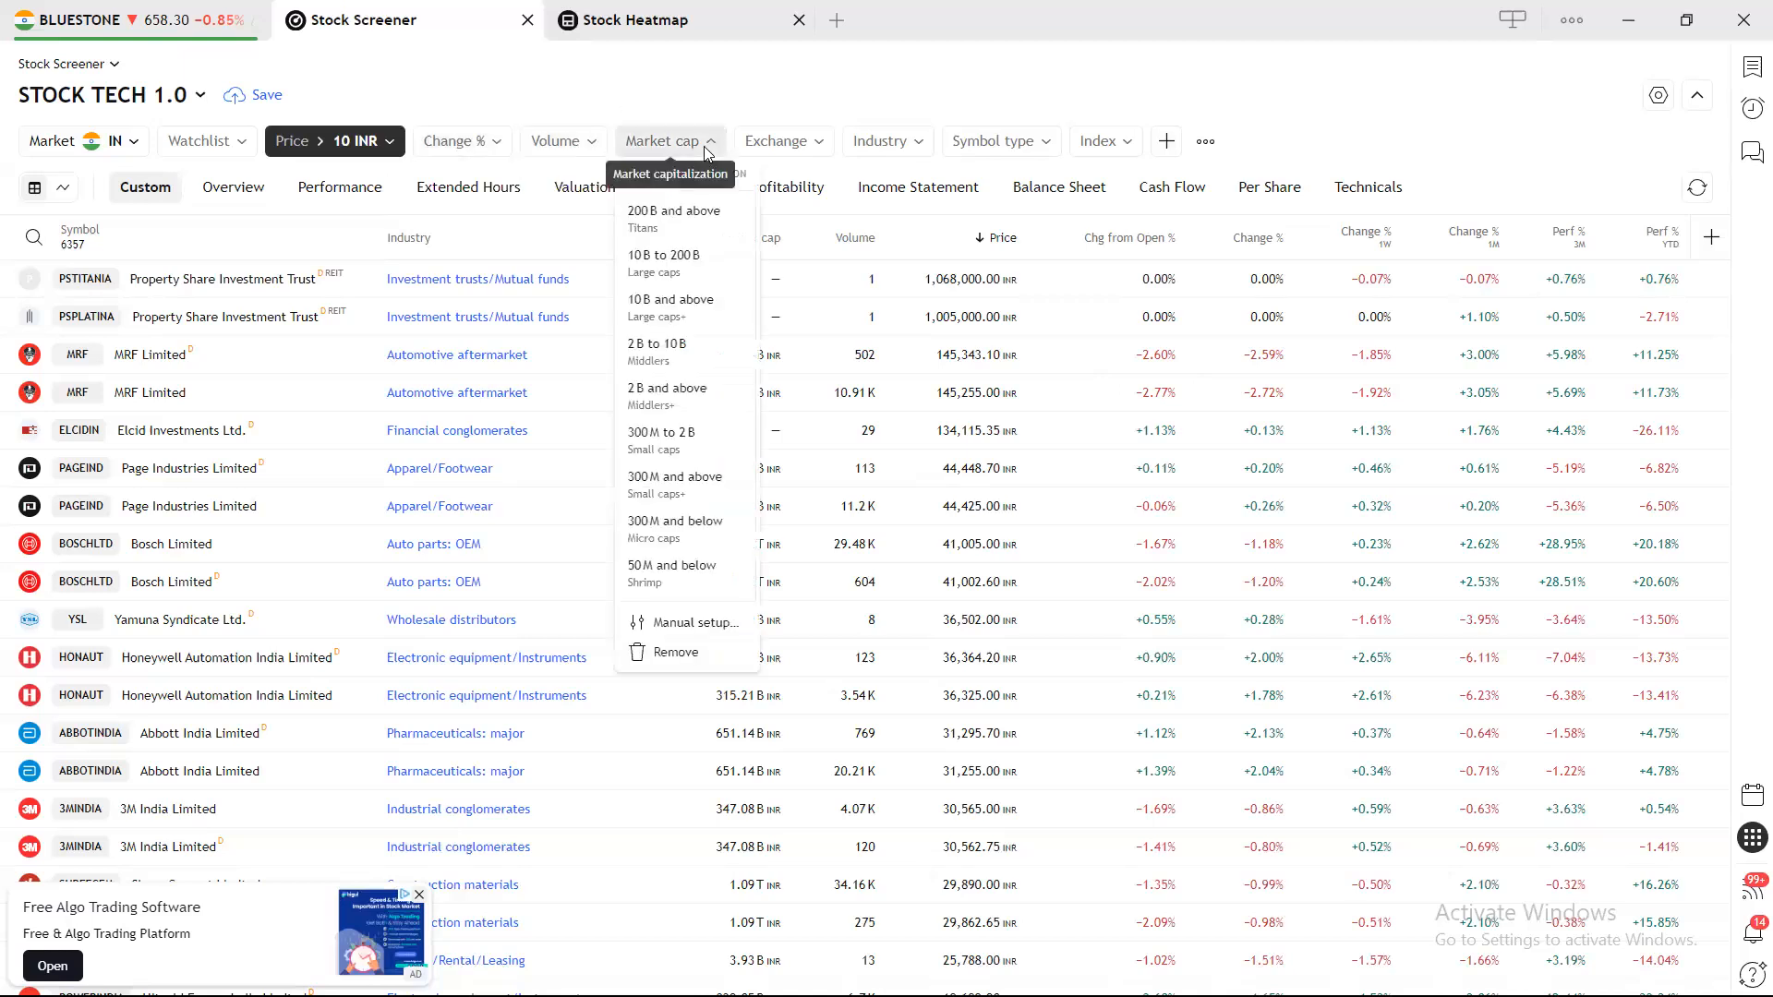
Keep stocks with market cap of 300M INR and above, listed on NSE only.
{"action": "left_click", "coordinate": [696, 501]}
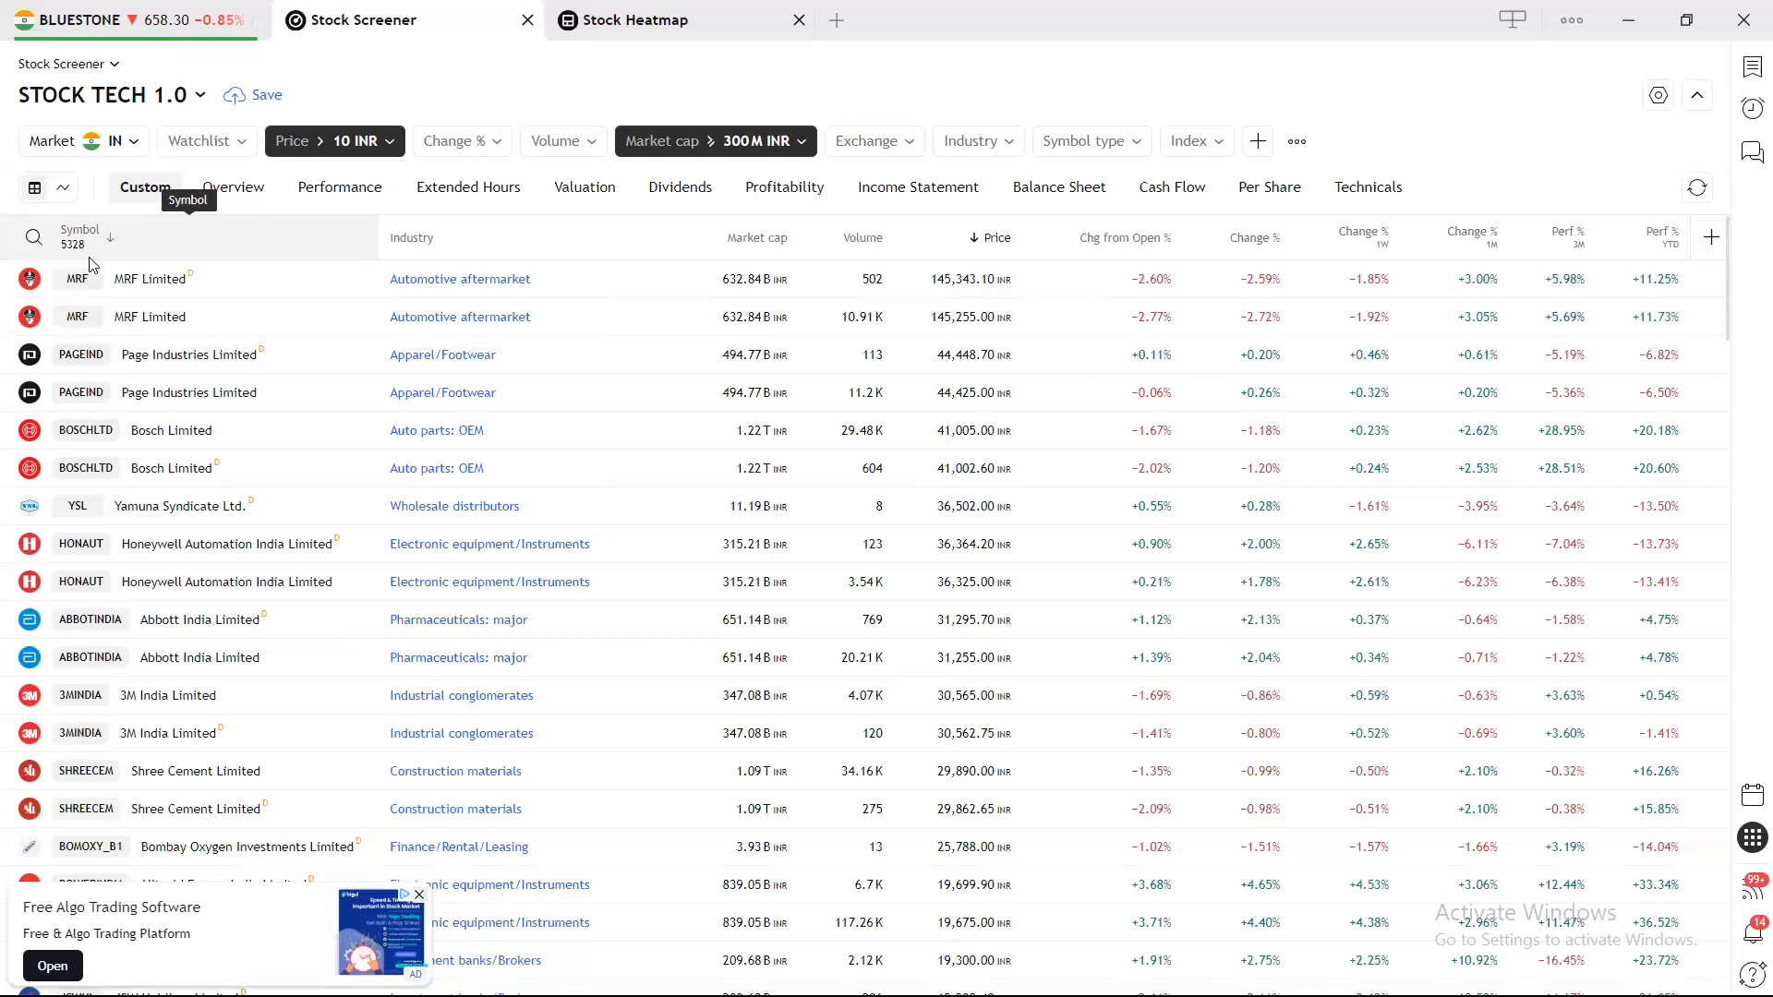
{"action": "left_click", "coordinate": [581, 143]}
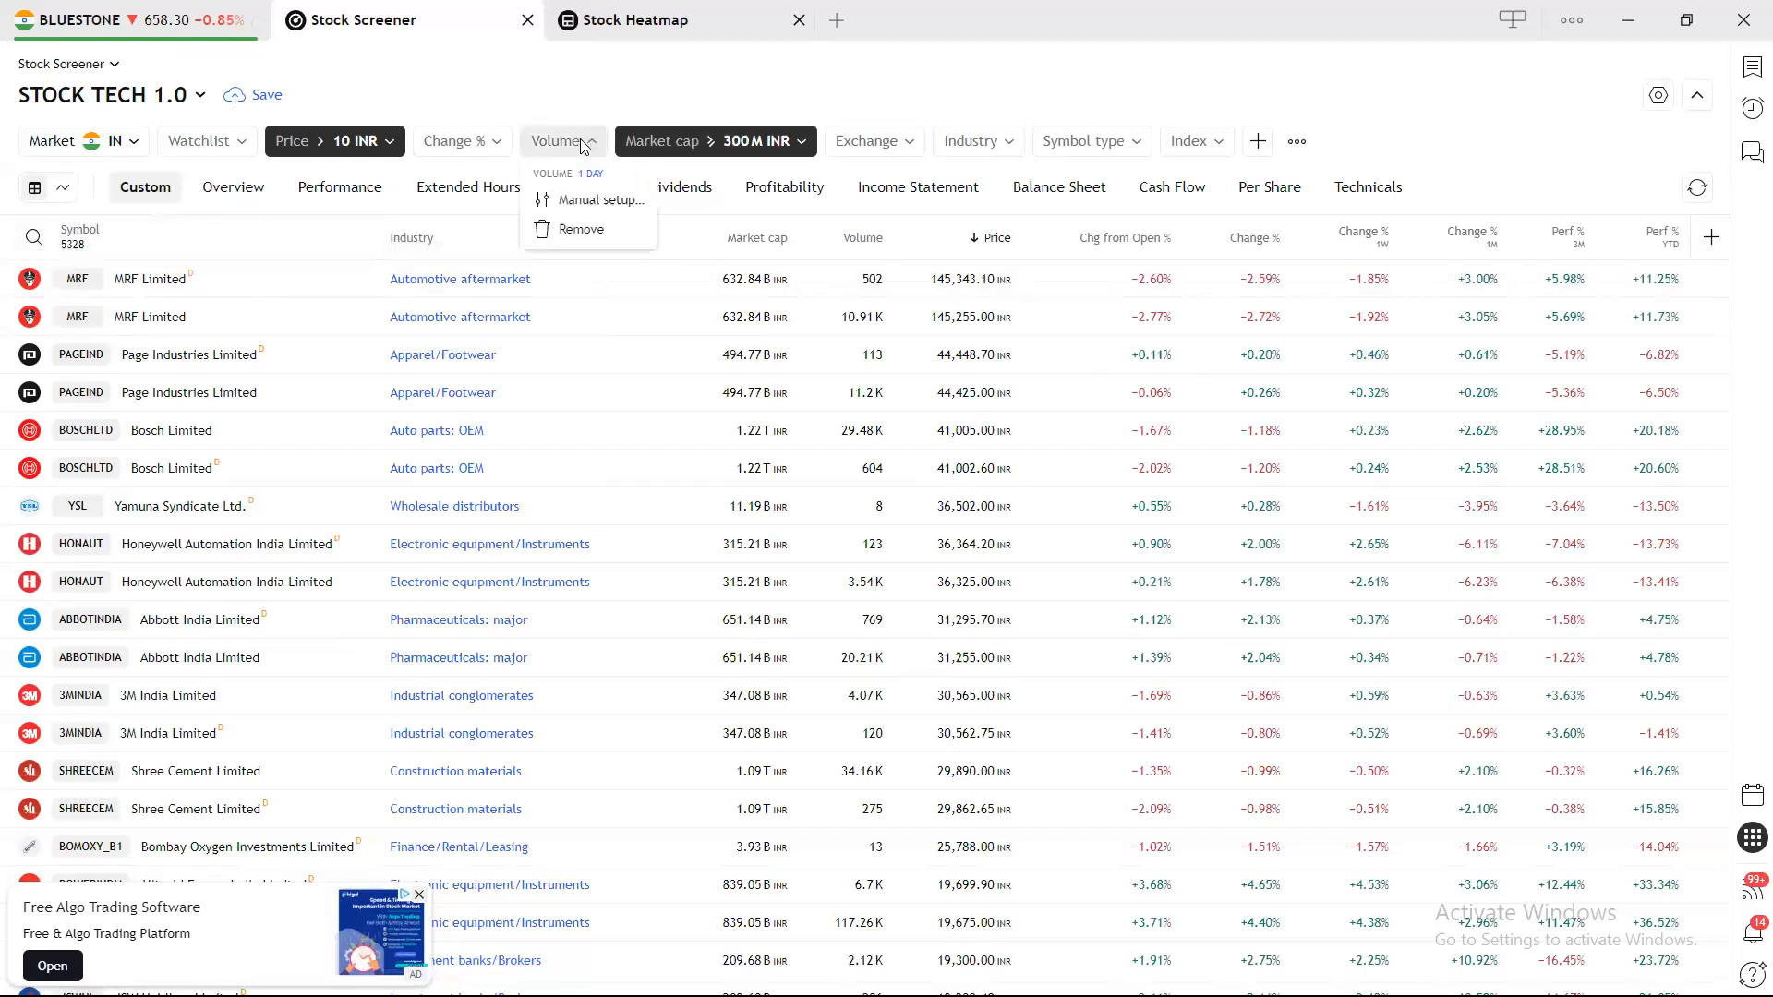
{"action": "left_click", "coordinate": [848, 141]}
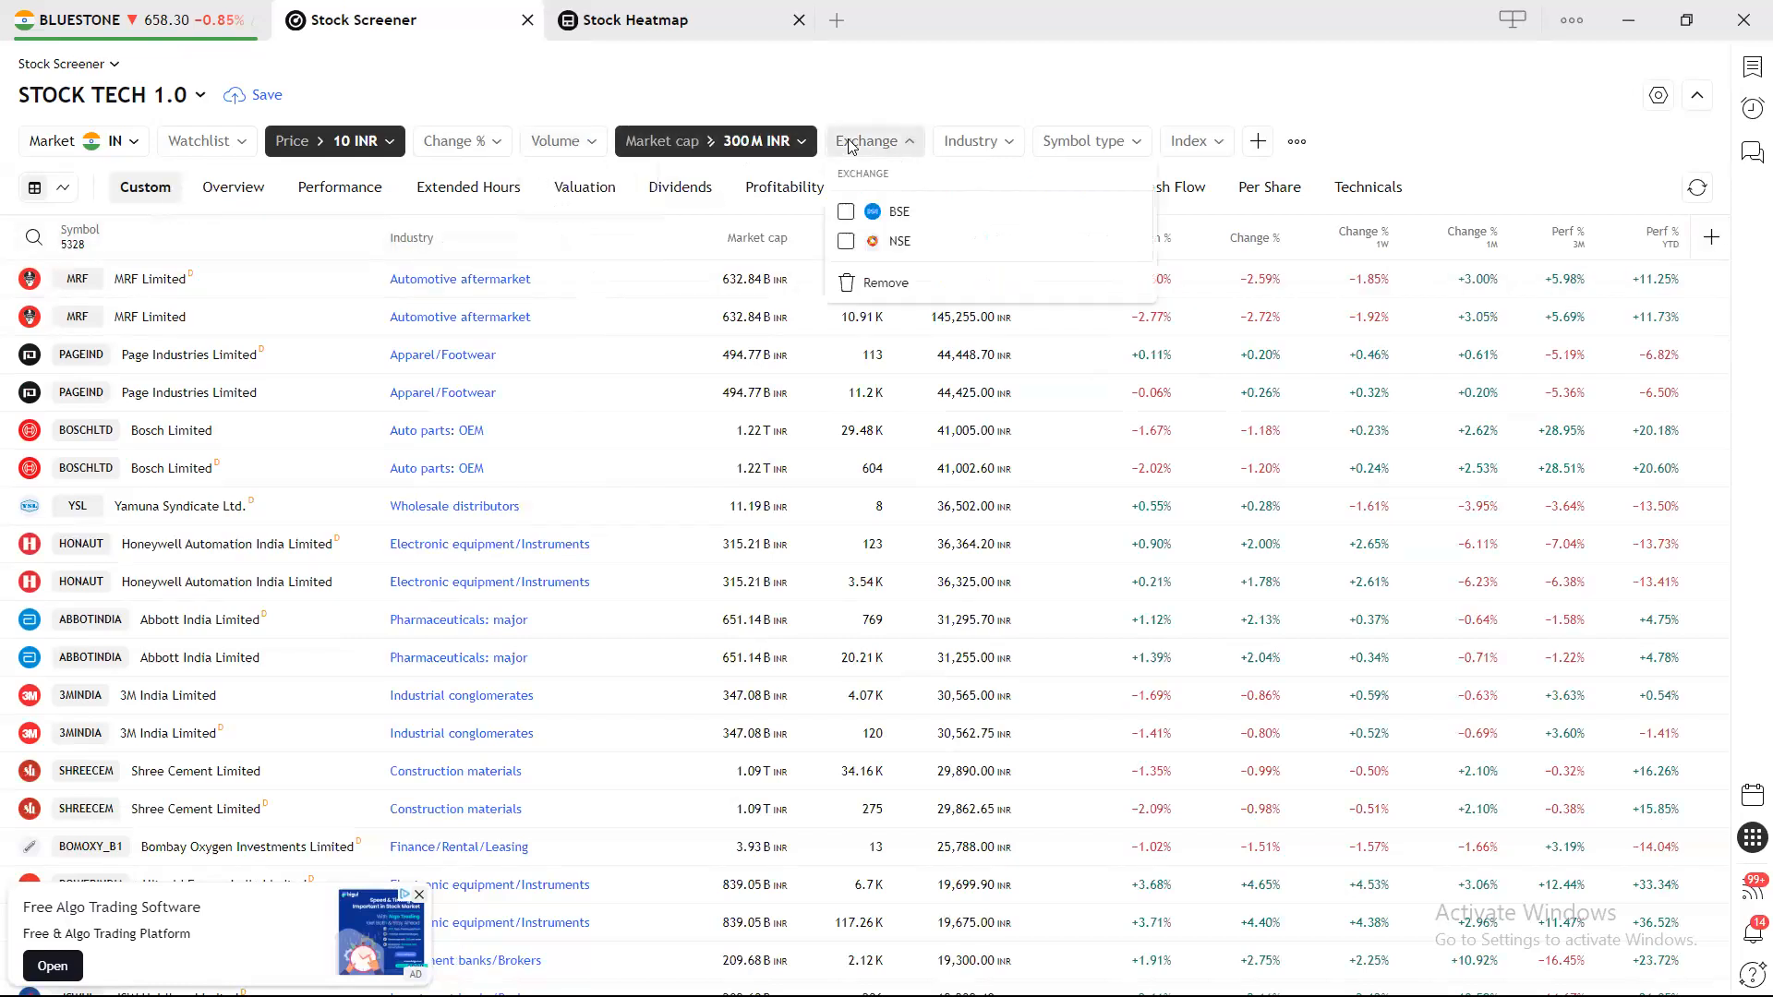
{"action": "left_click", "coordinate": [868, 242]}
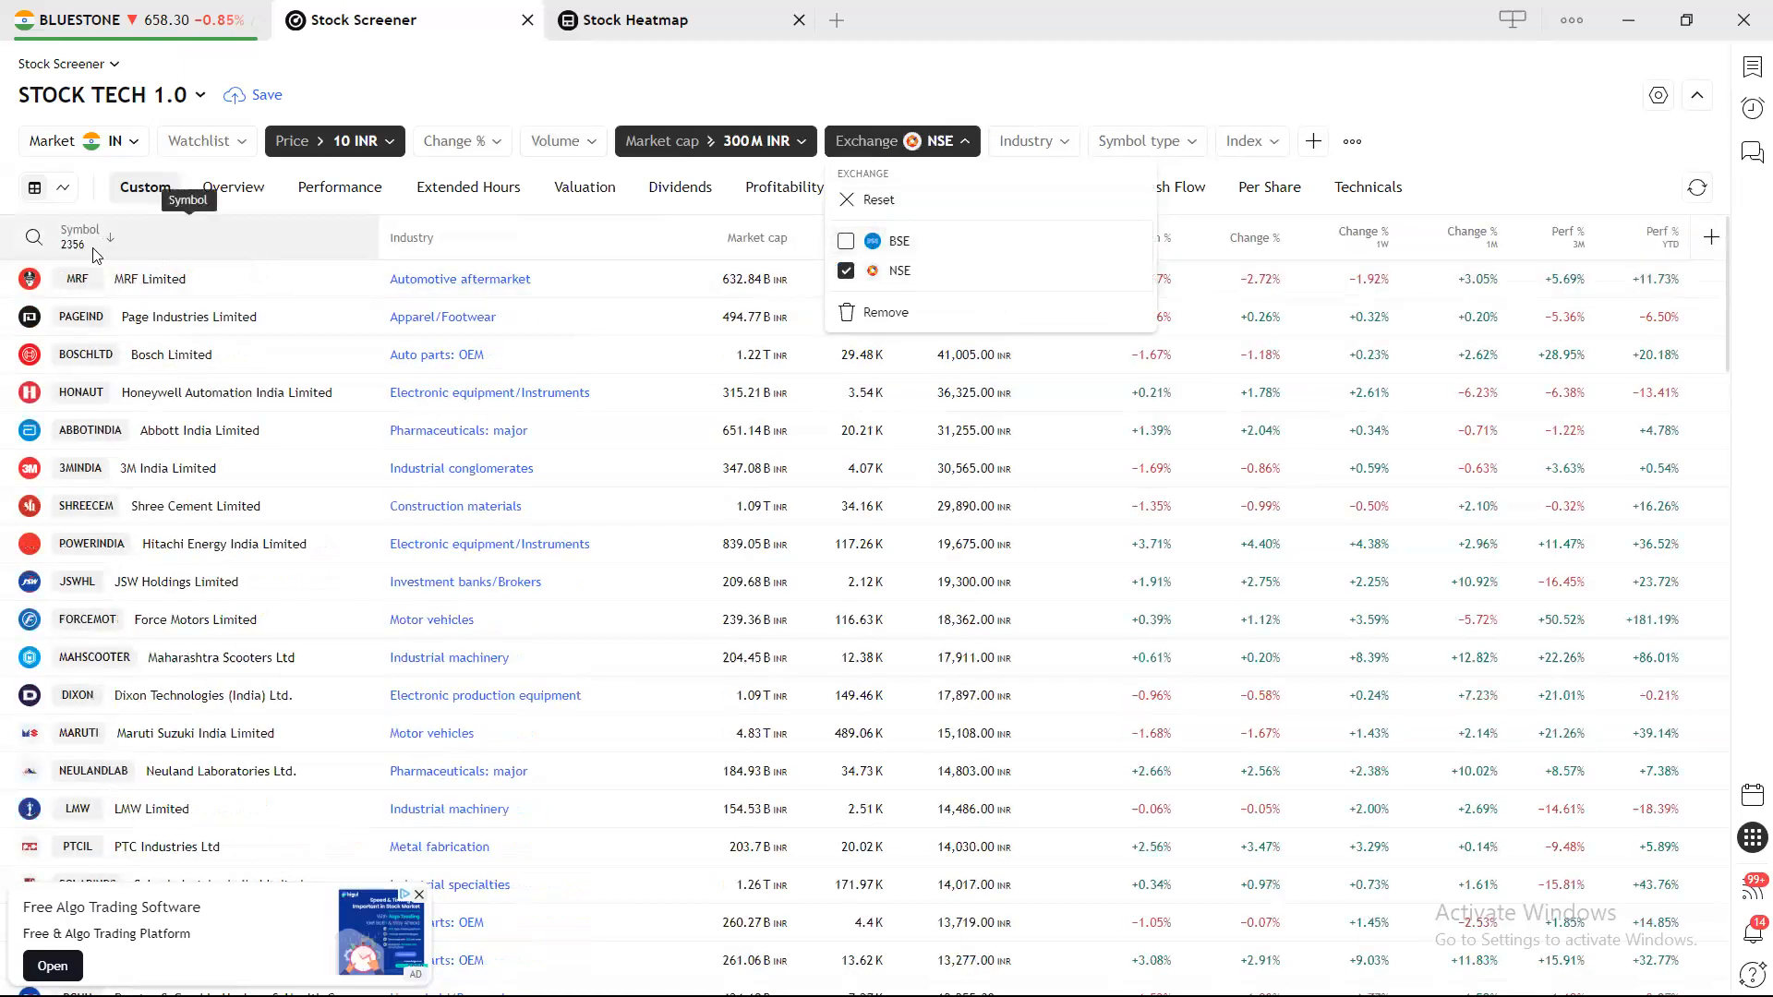
{"action": "left_click", "coordinate": [582, 141]}
{"action": "left_click", "coordinate": [586, 140]}
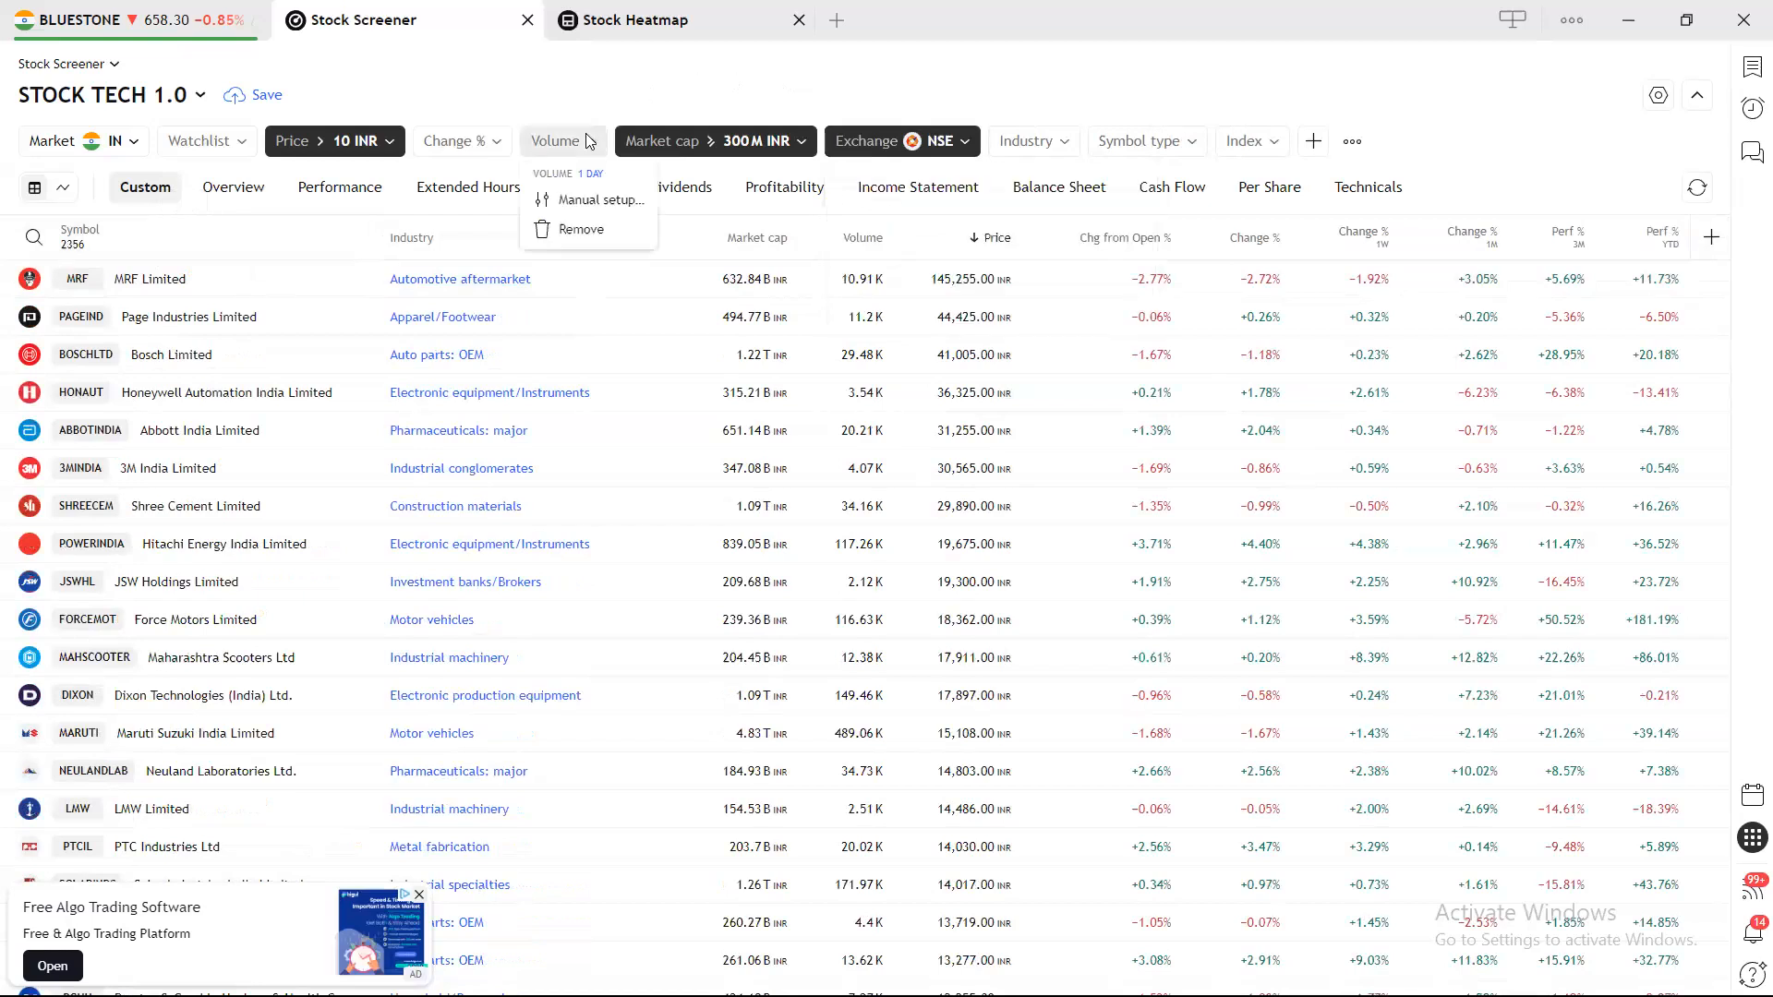
Add a manual Volume filter for more than 200000 shares.
{"action": "left_click", "coordinate": [588, 201]}
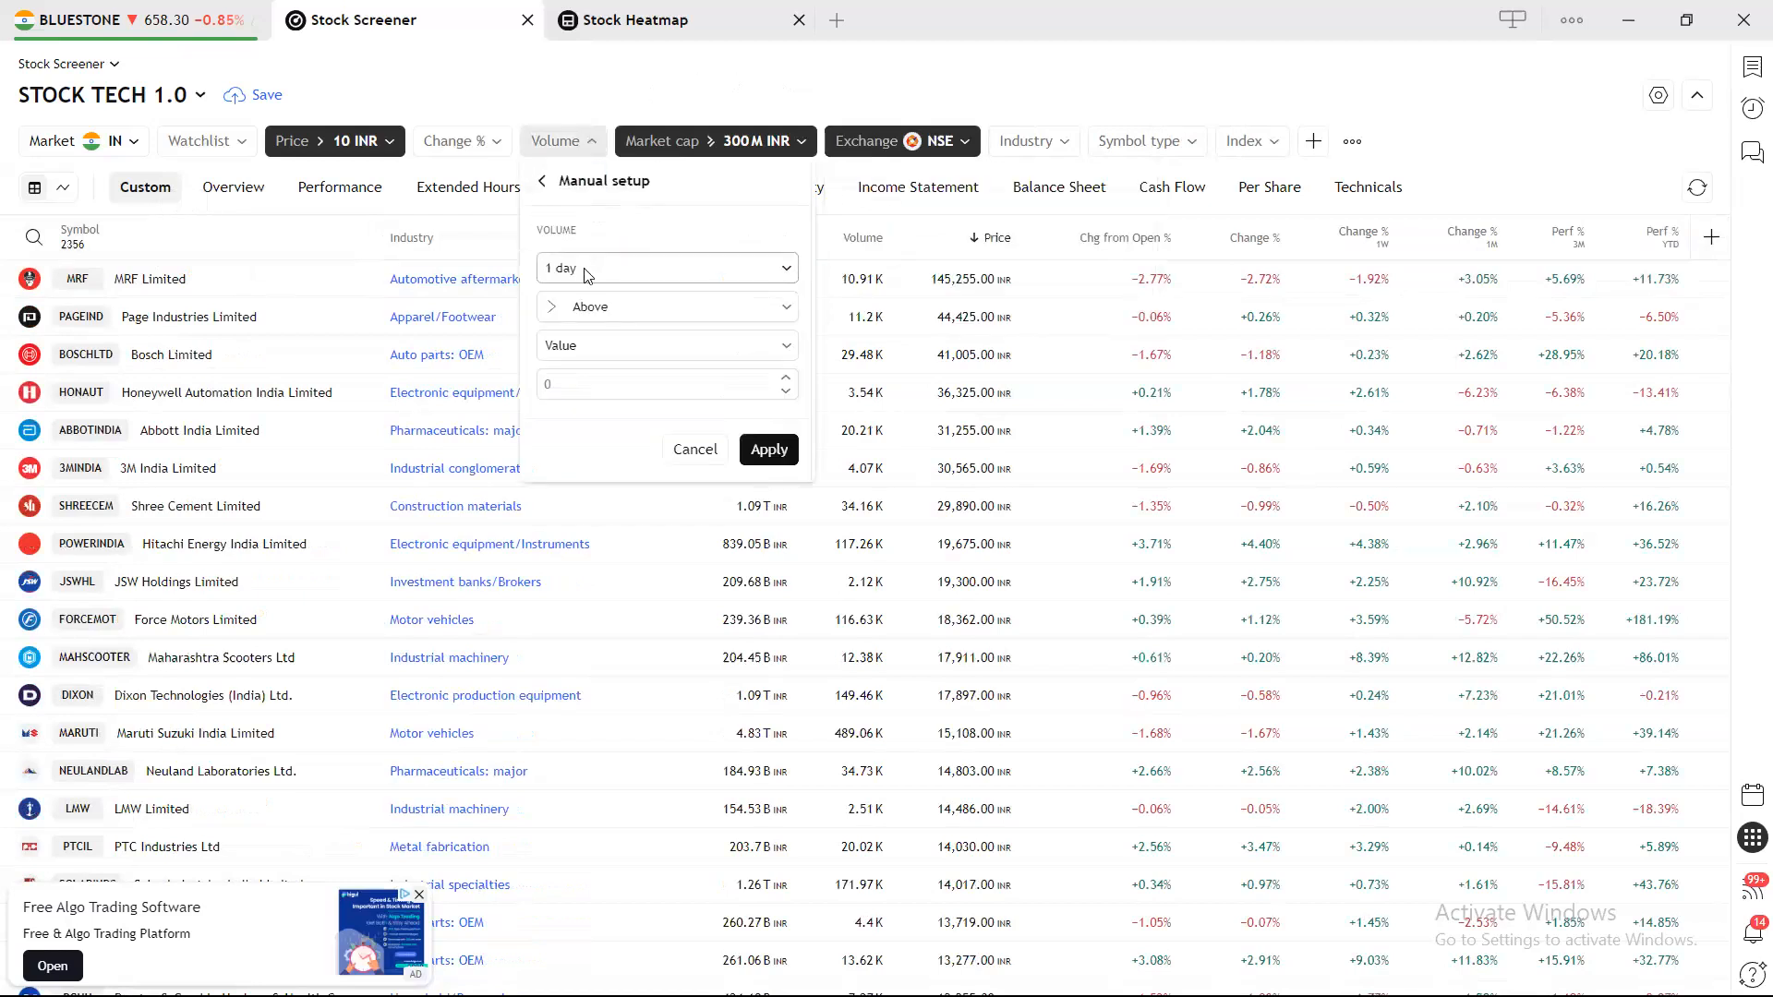
{"action": "left_click", "coordinate": [599, 378]}
{"action": "type", "text": "20"}
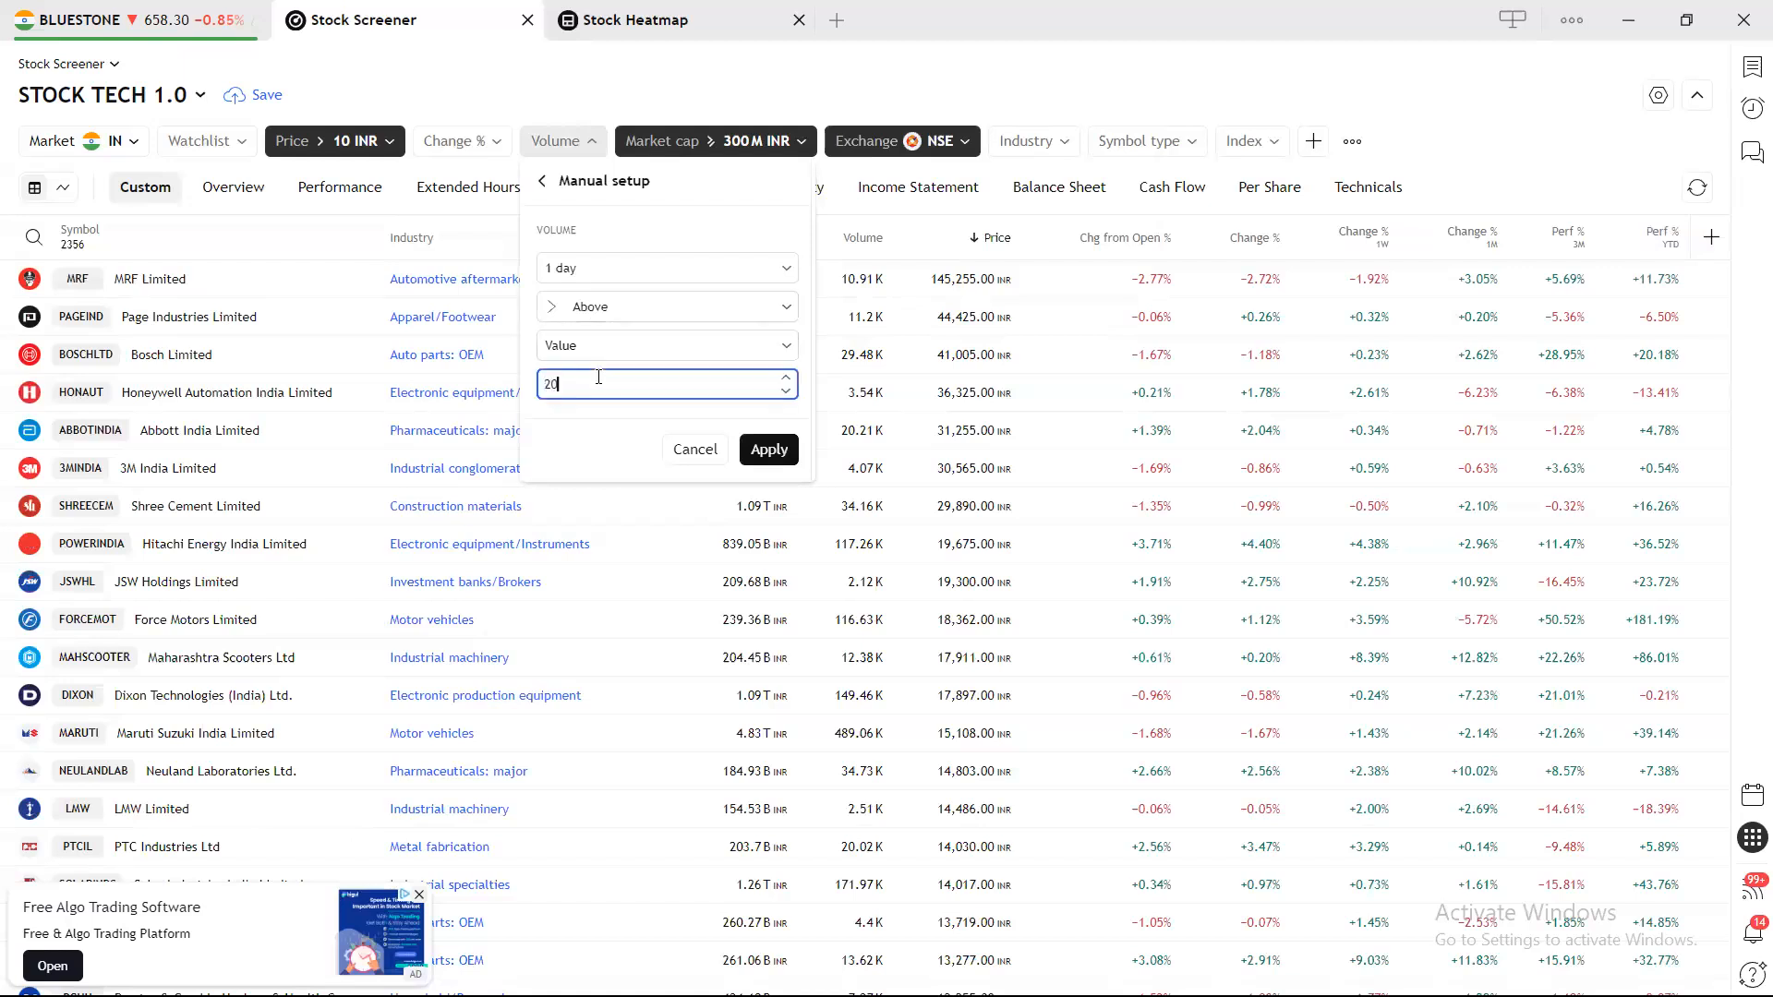
{"action": "type", "text": "0000"}
{"action": "left_click", "coordinate": [757, 449]}
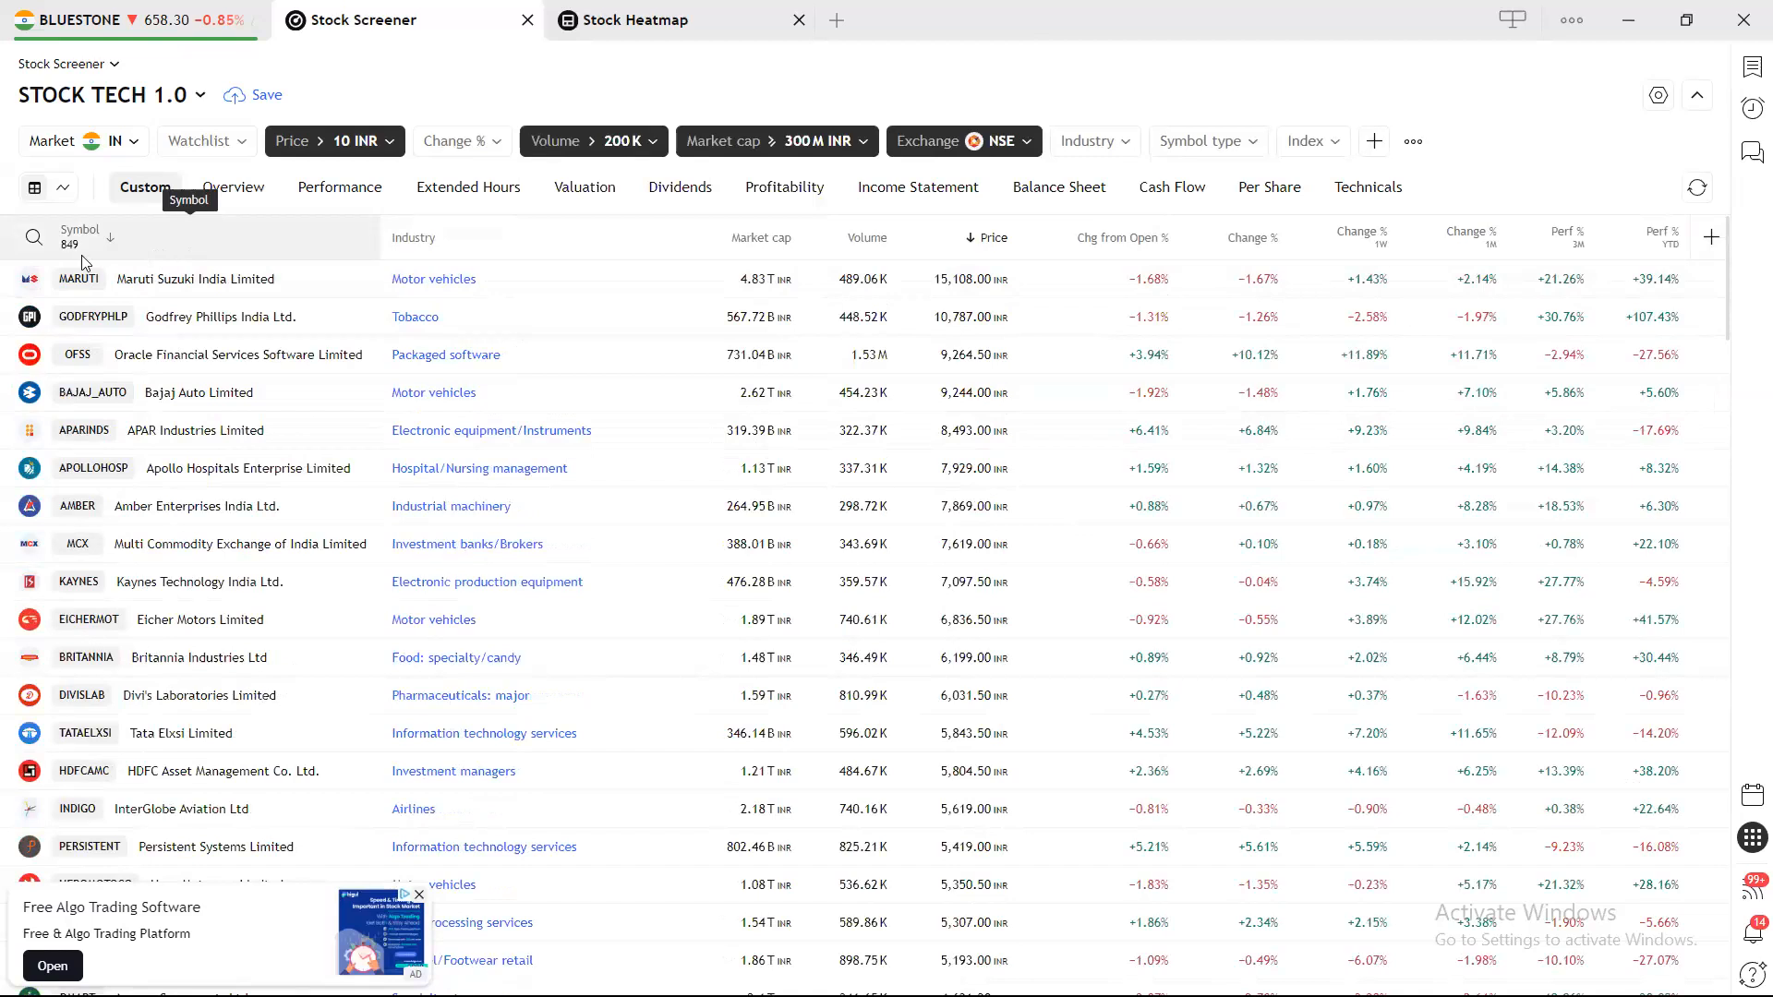
Limit the symbol type to Common stock.
{"action": "left_click", "coordinate": [1215, 144]}
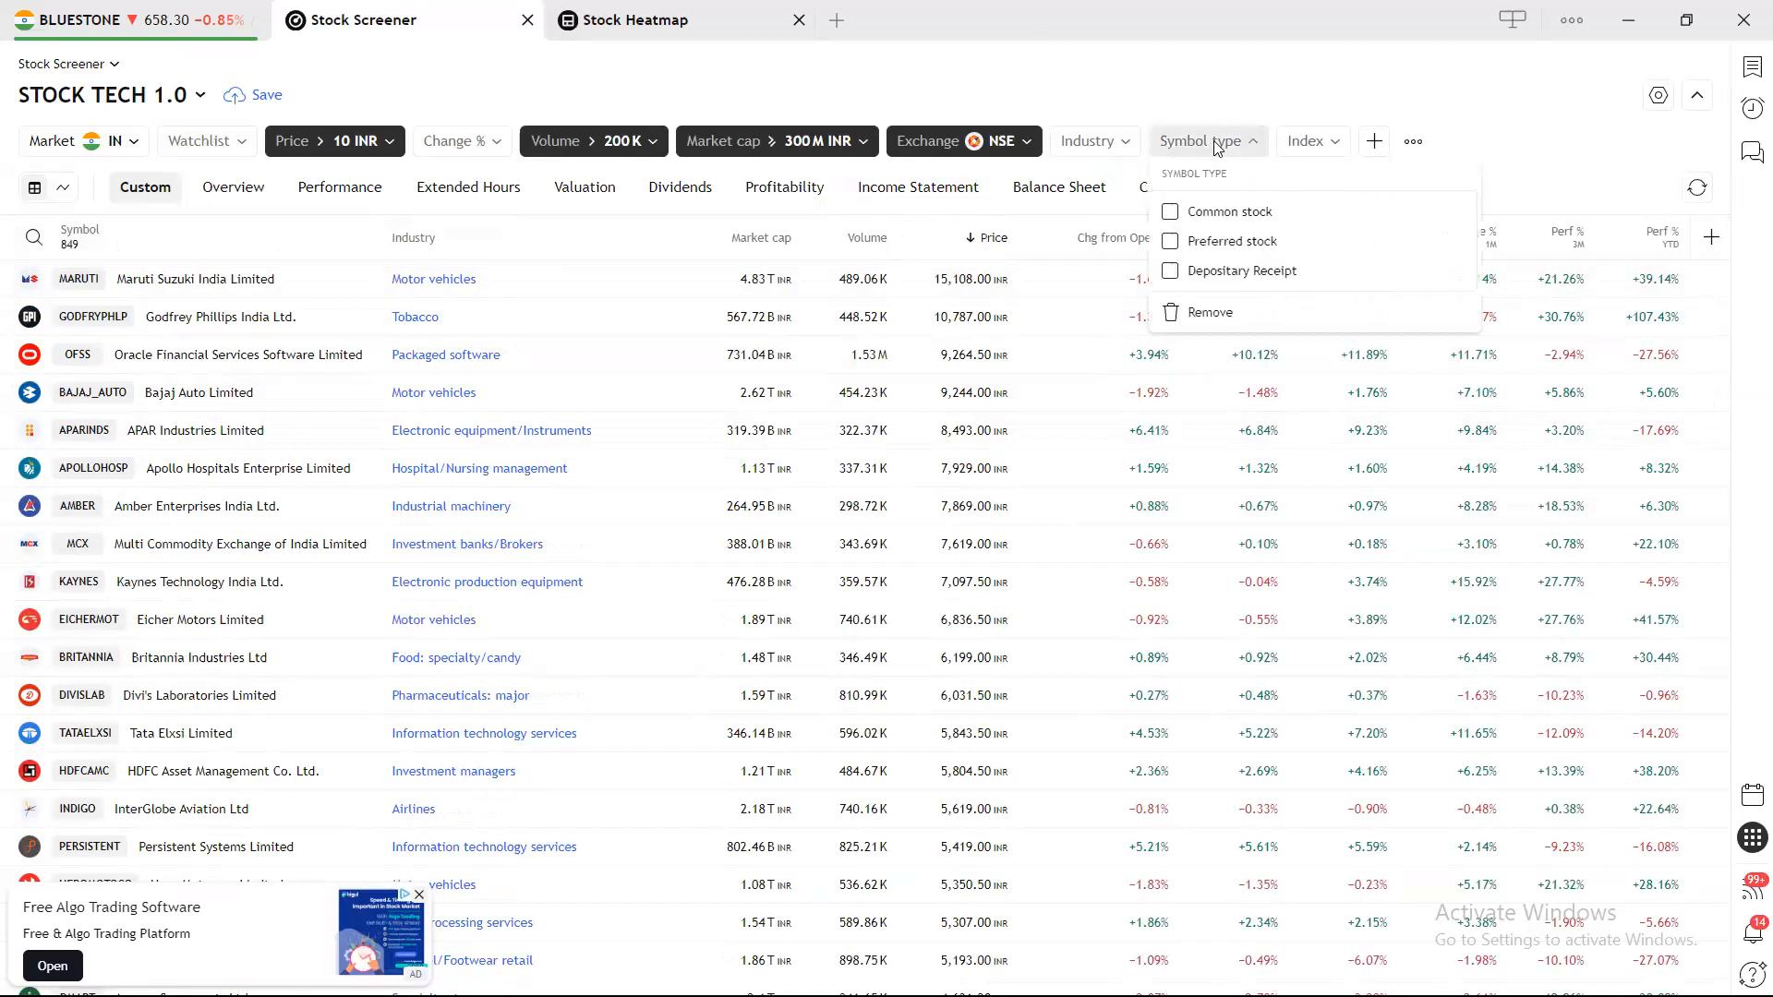
{"action": "left_click", "coordinate": [1213, 212]}
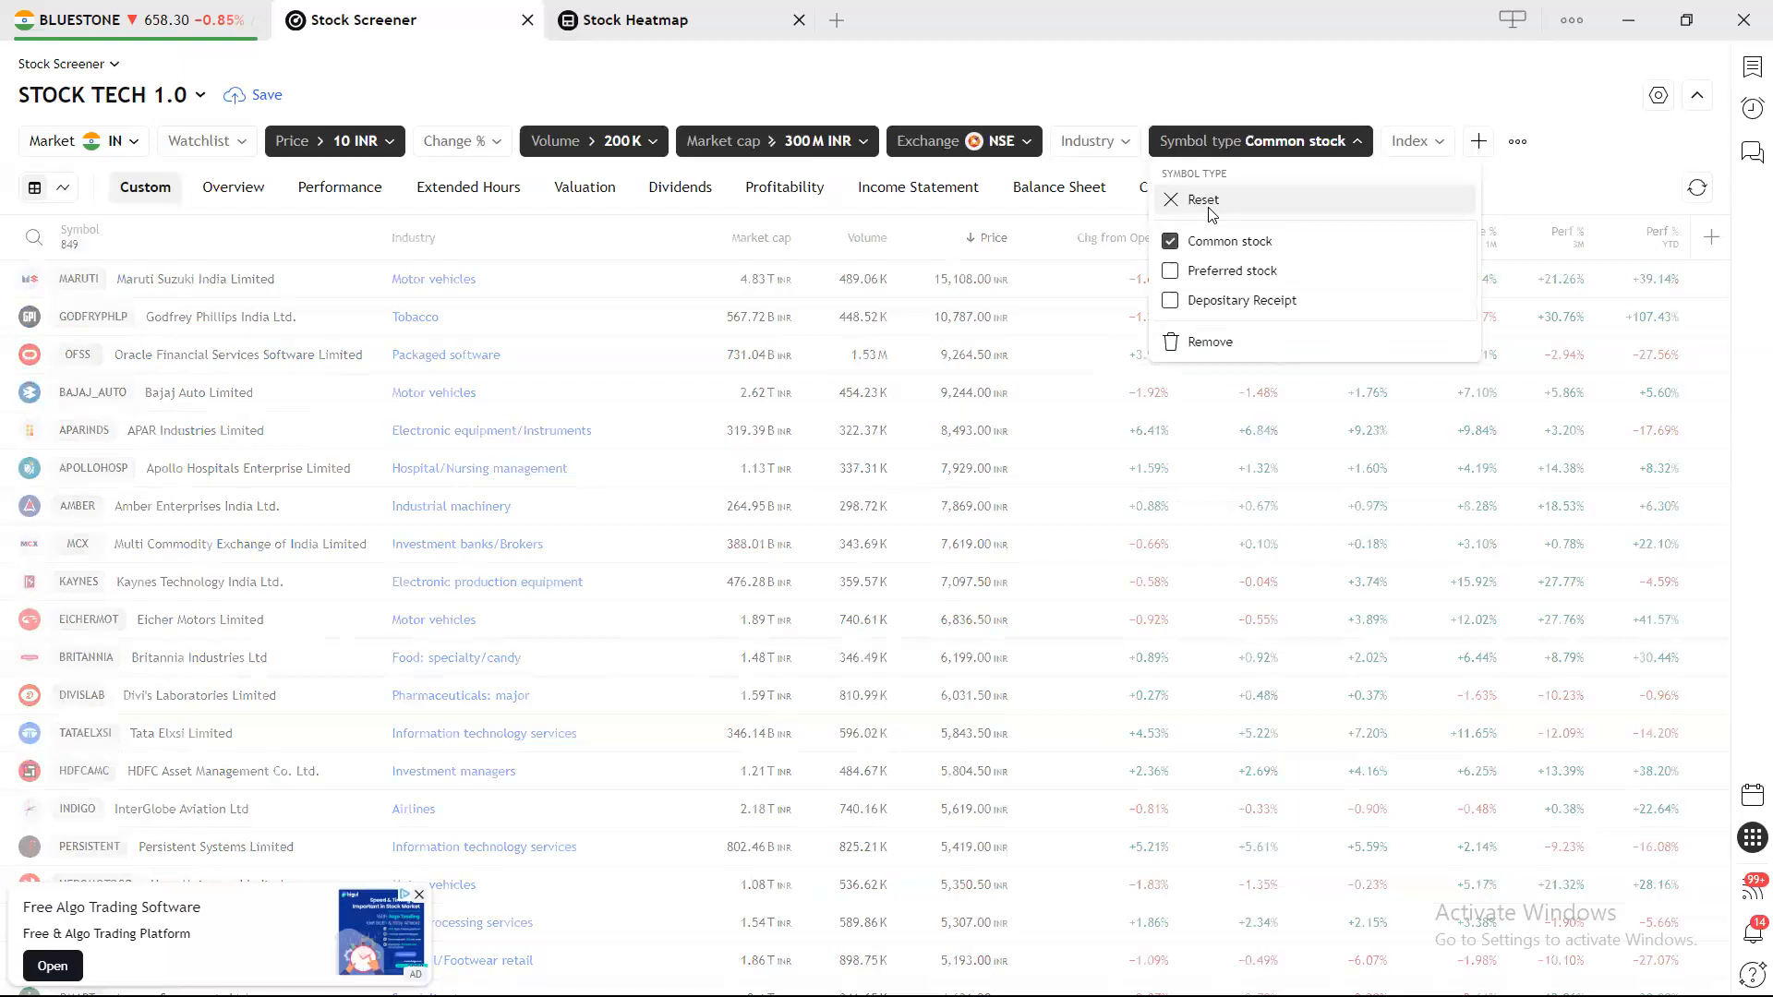
{"action": "left_click", "coordinate": [1186, 87]}
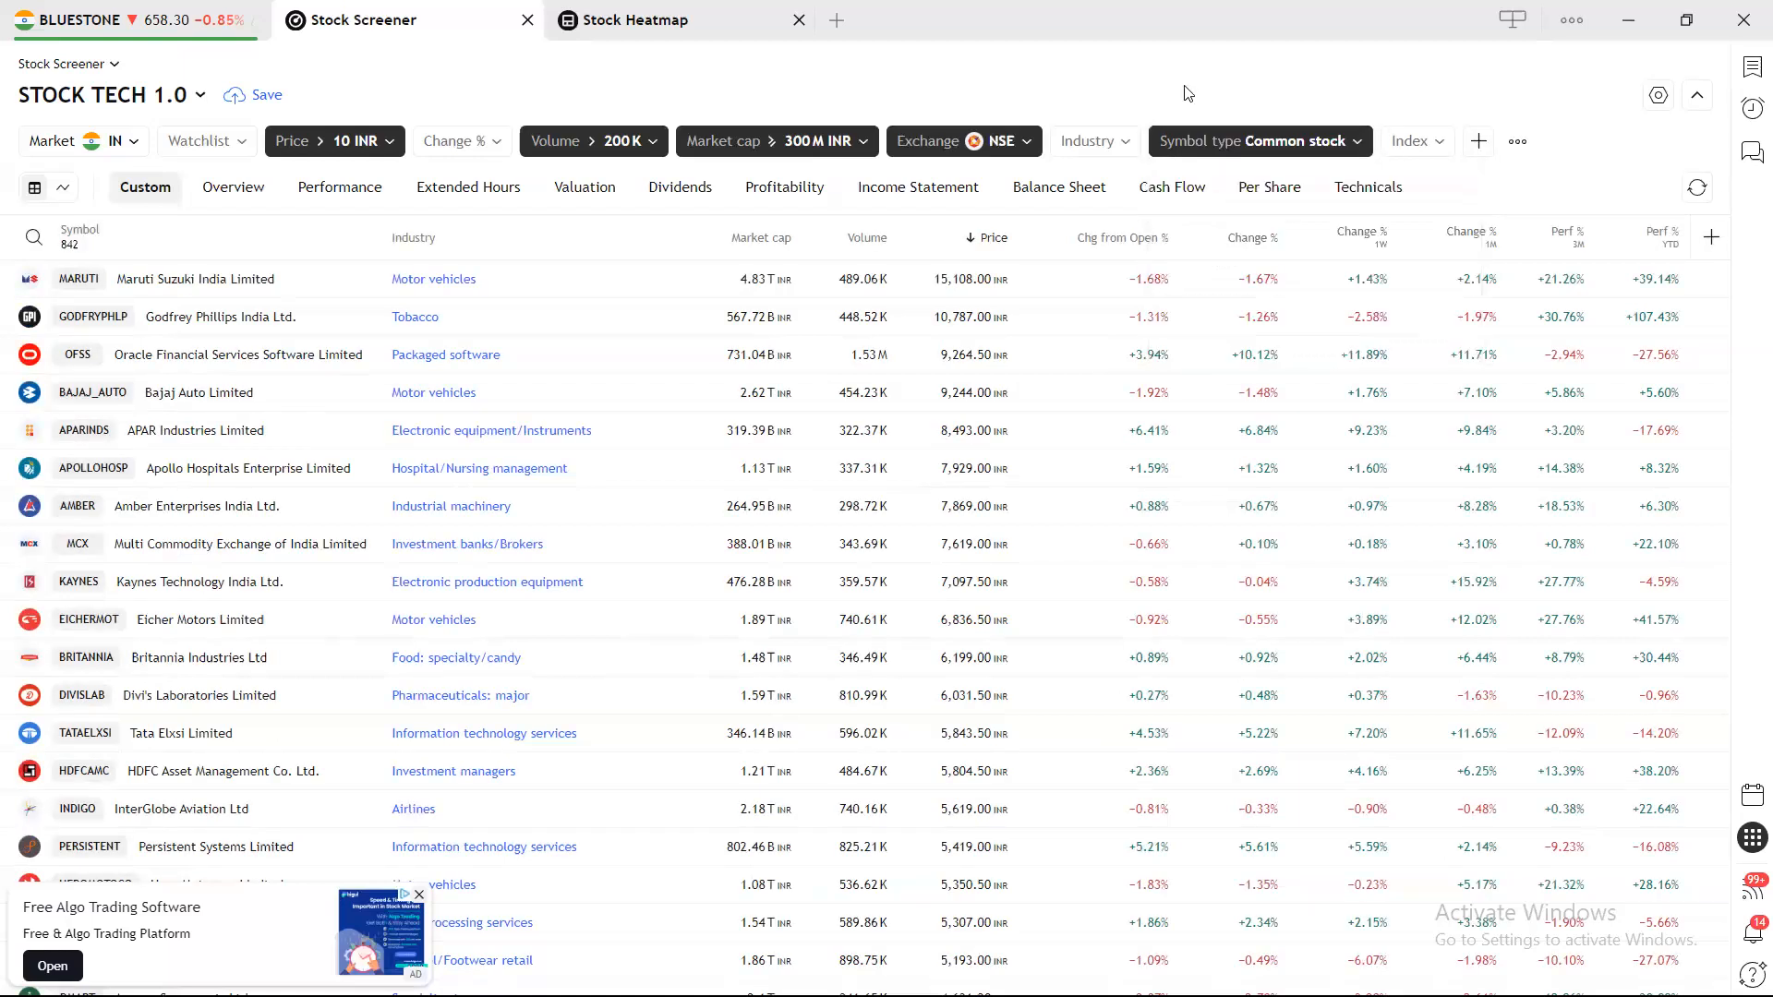
{"action": "left_click", "coordinate": [1120, 146]}
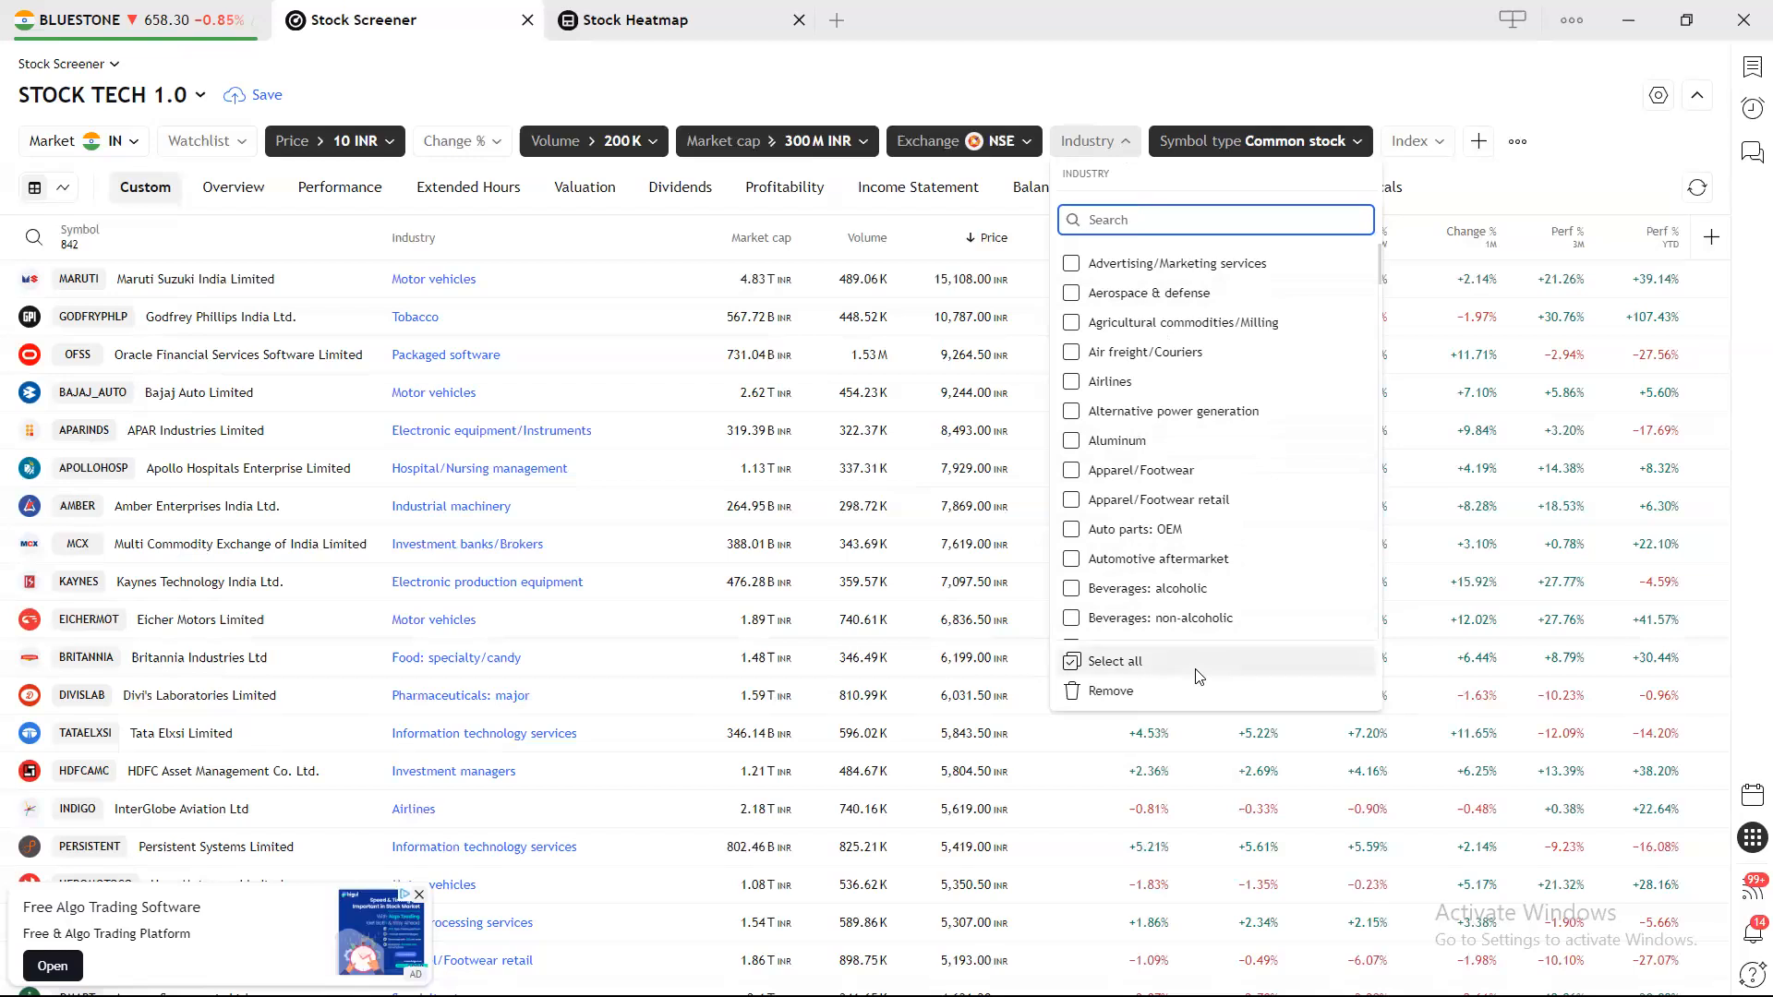
Select all industries, then untick Beverages: alcoholic.
{"action": "left_click", "coordinate": [1143, 659]}
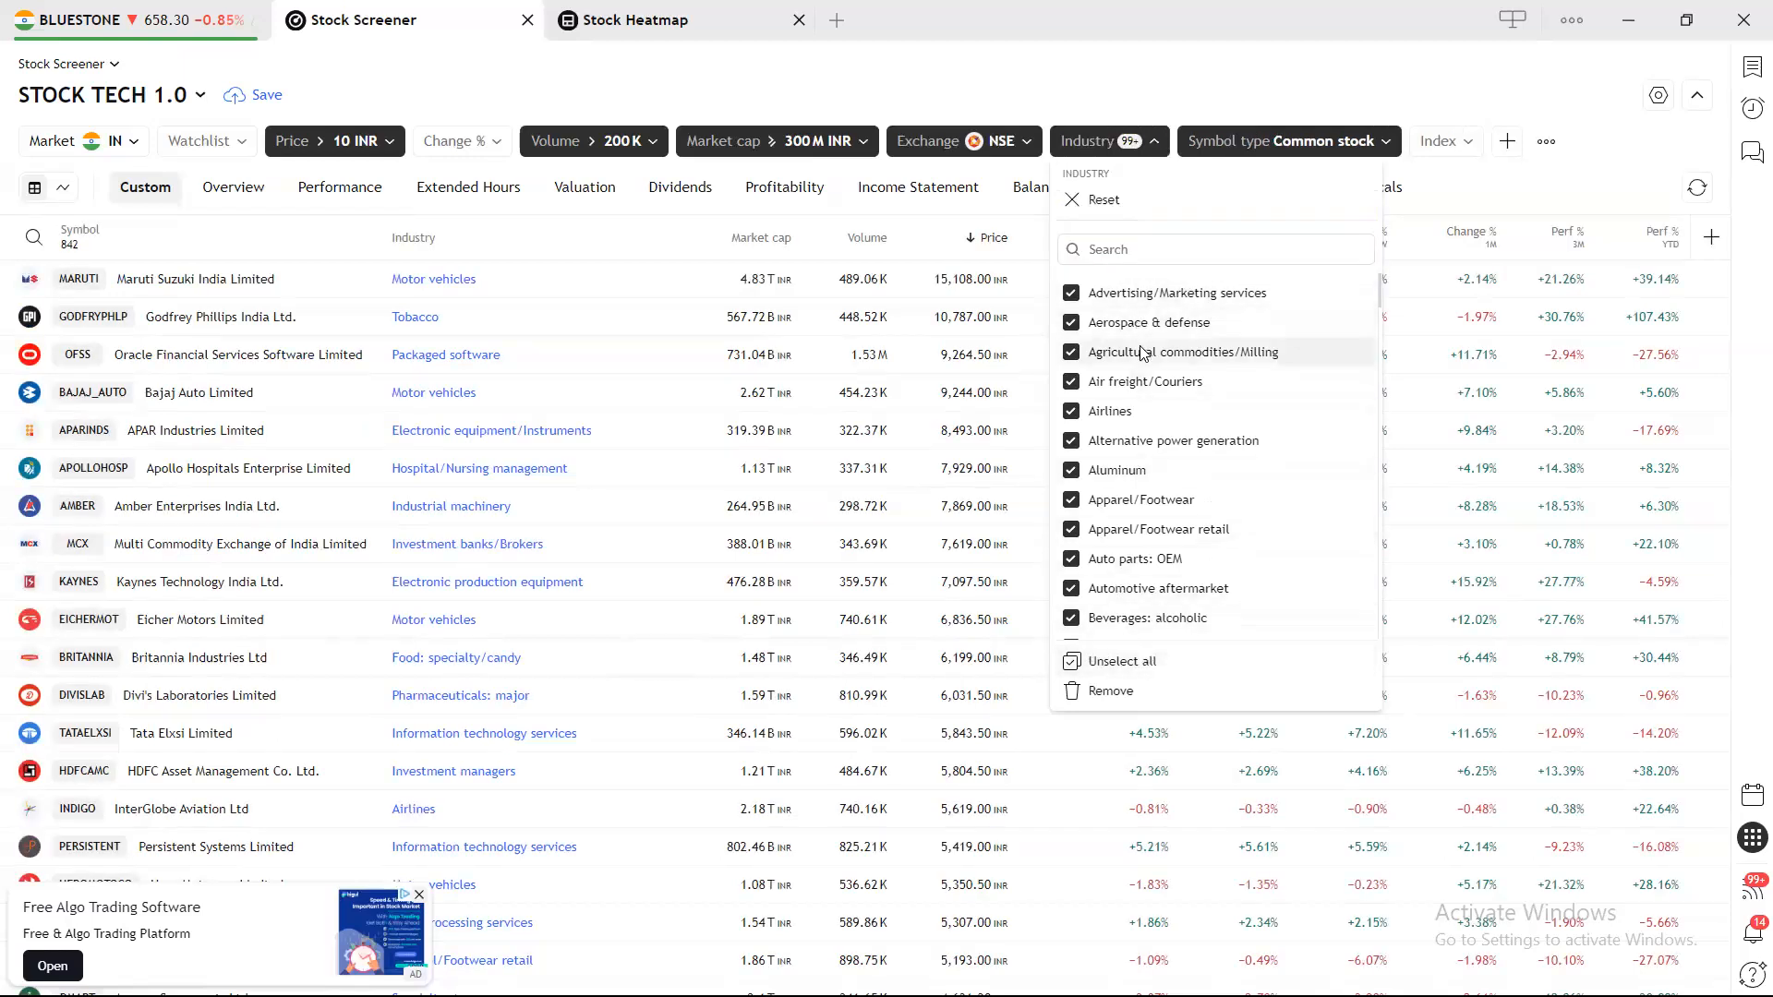
{"action": "scroll", "coordinate": [1163, 443], "scroll_direction": "down", "scroll_amount": 6}
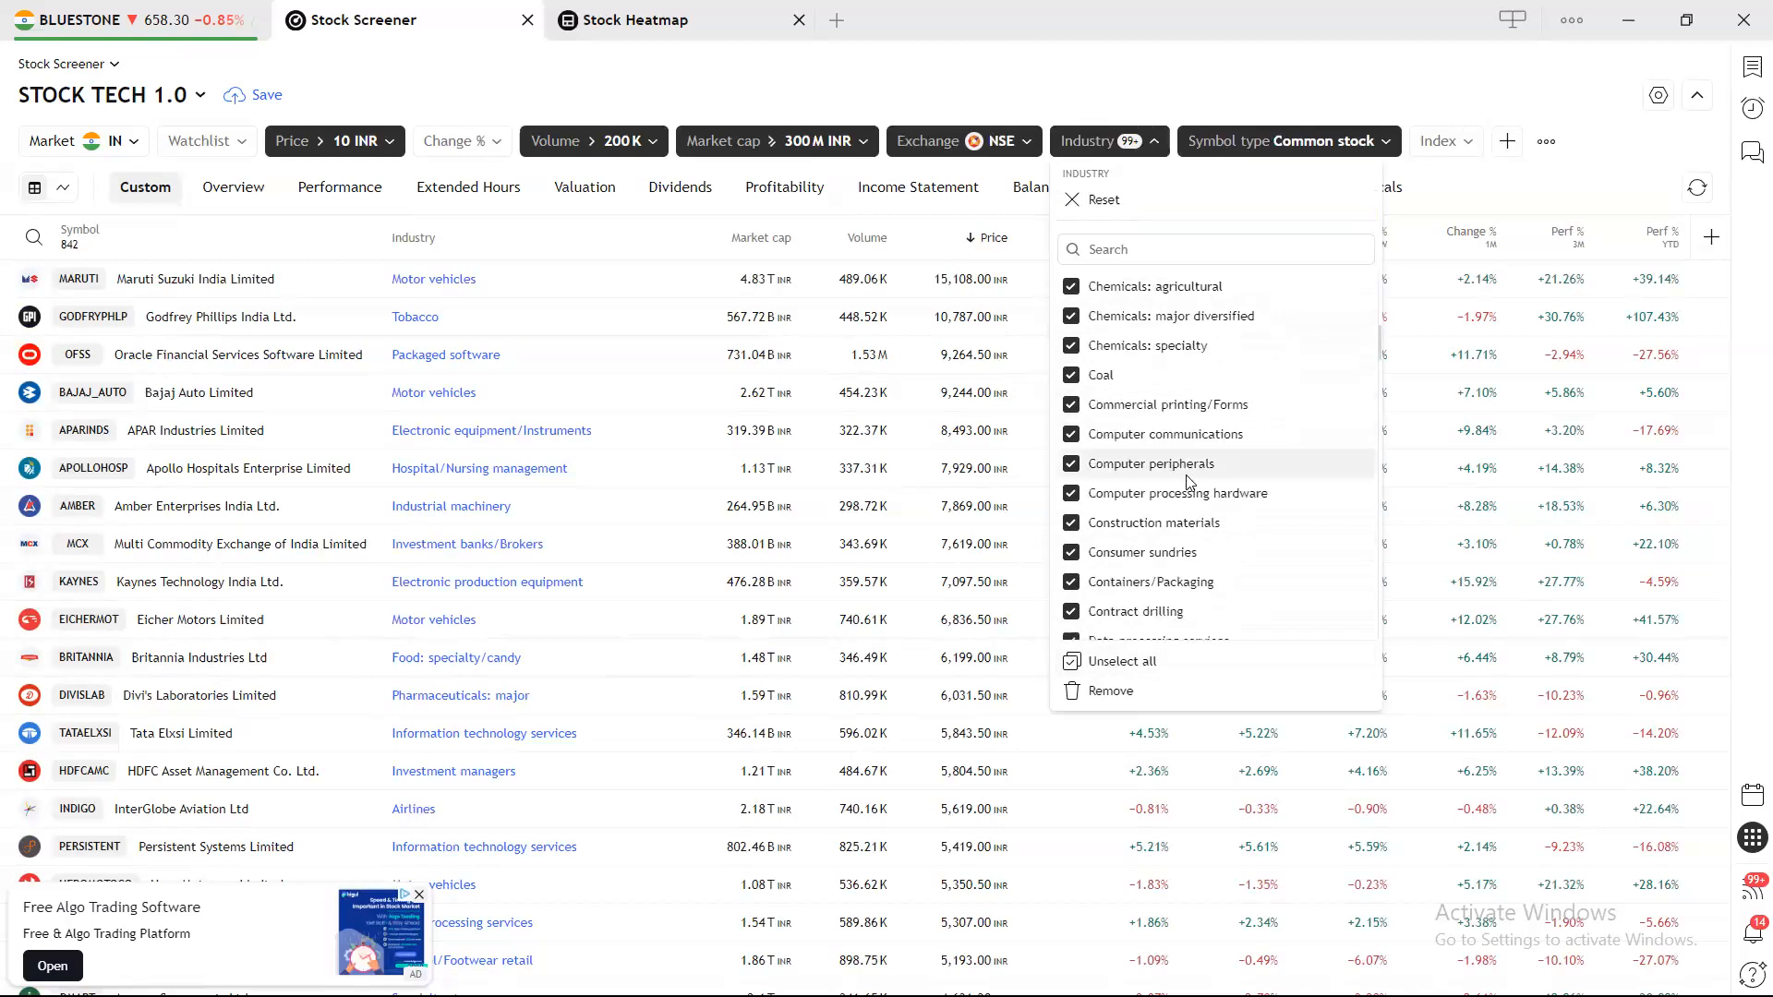
{"action": "scroll", "coordinate": [1191, 499], "scroll_direction": "up", "scroll_amount": 6}
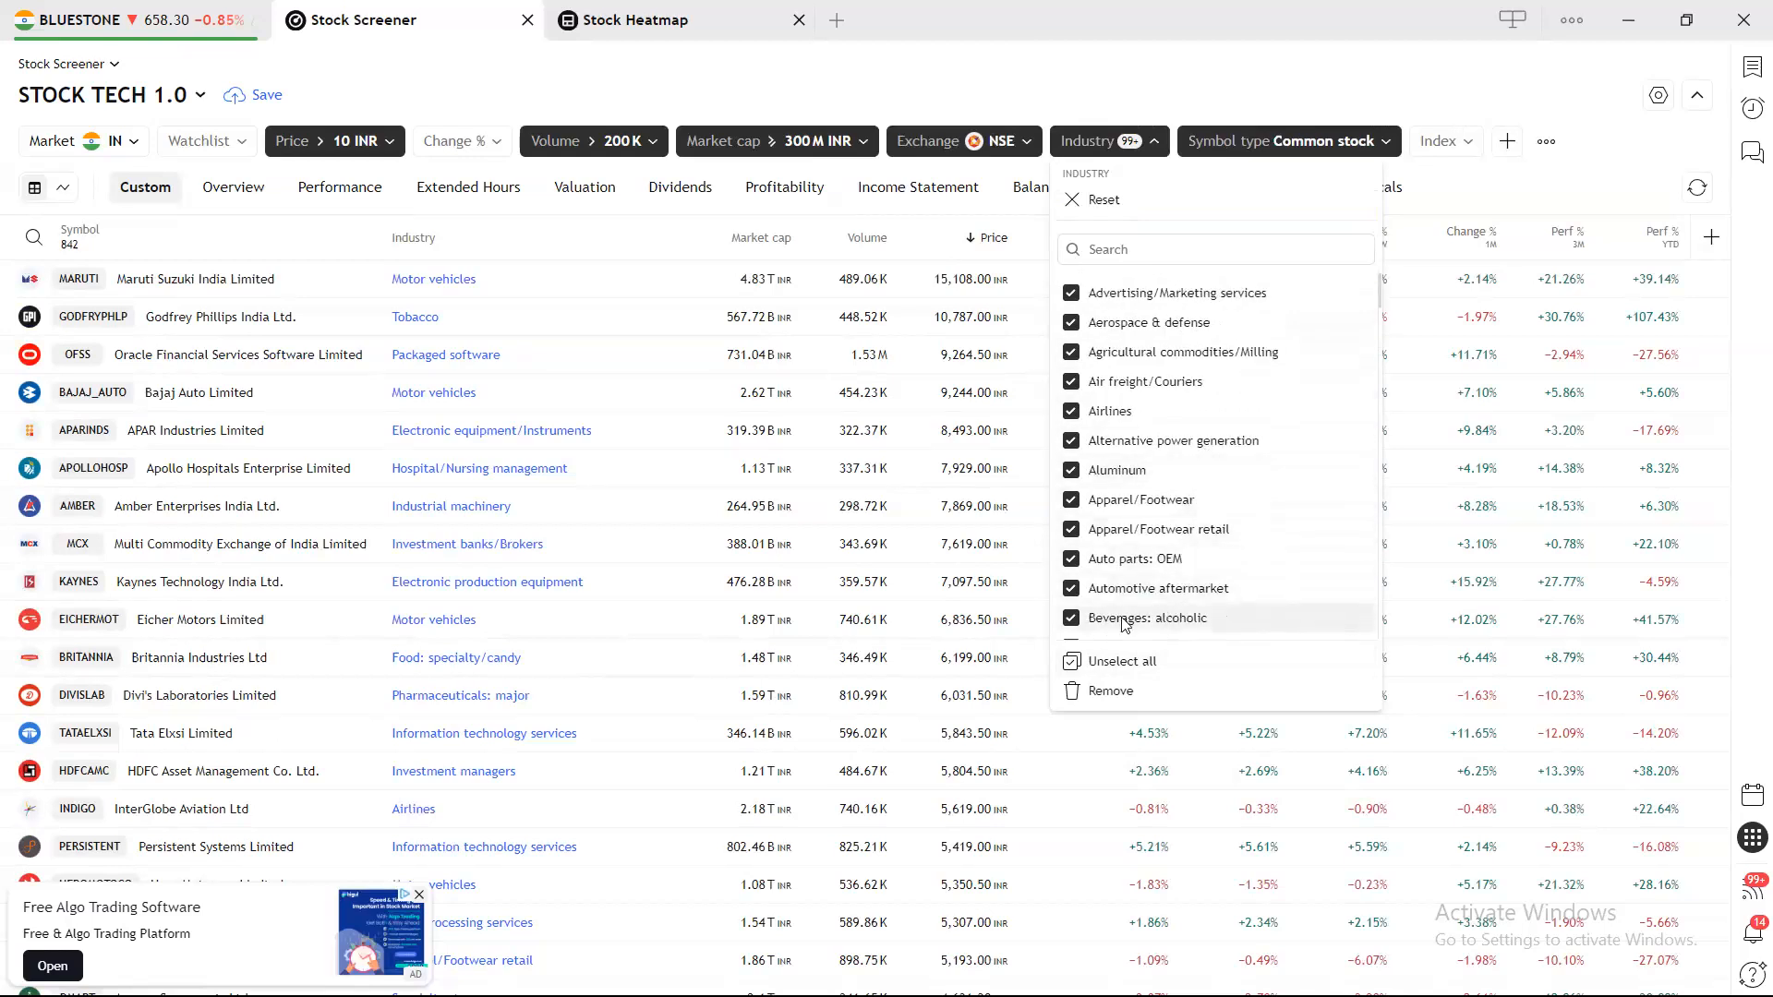
{"action": "left_click", "coordinate": [1090, 616]}
Also untick Food: meat/fish/dairy and Tobacco, then close the Industry list.
{"action": "scroll", "coordinate": [1164, 545], "scroll_direction": "down", "scroll_amount": 6}
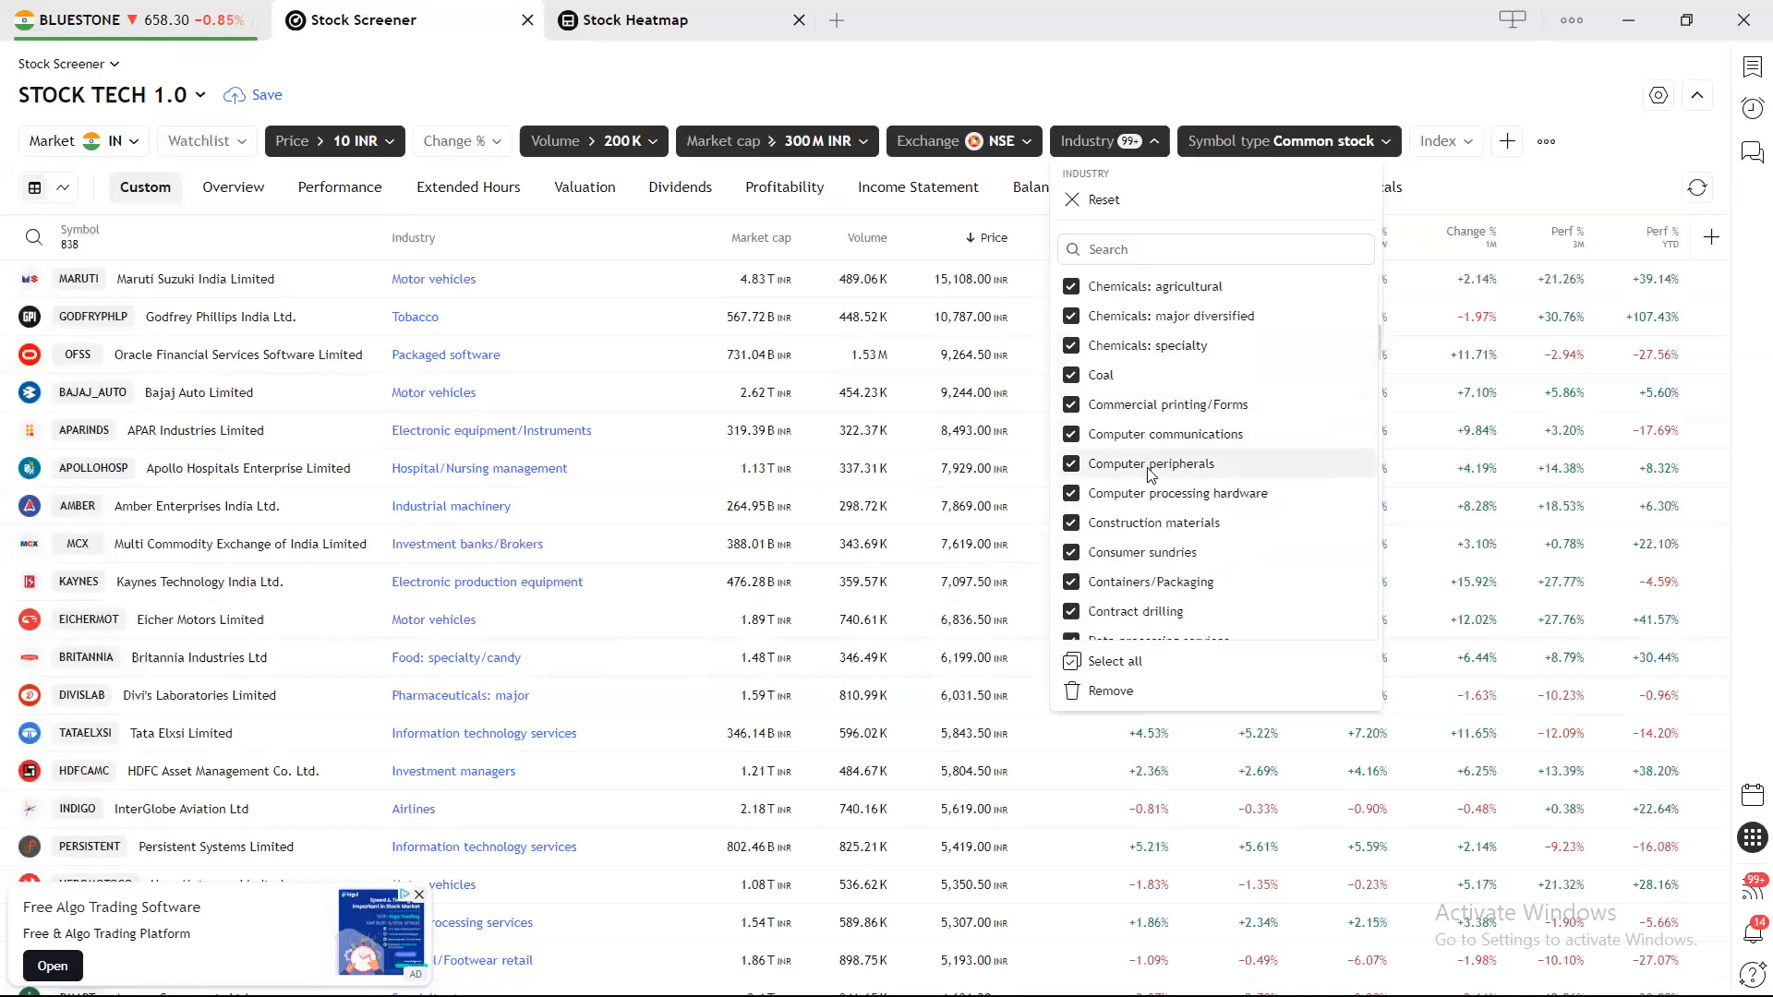
{"action": "scroll", "coordinate": [1152, 512], "scroll_direction": "down", "scroll_amount": 5}
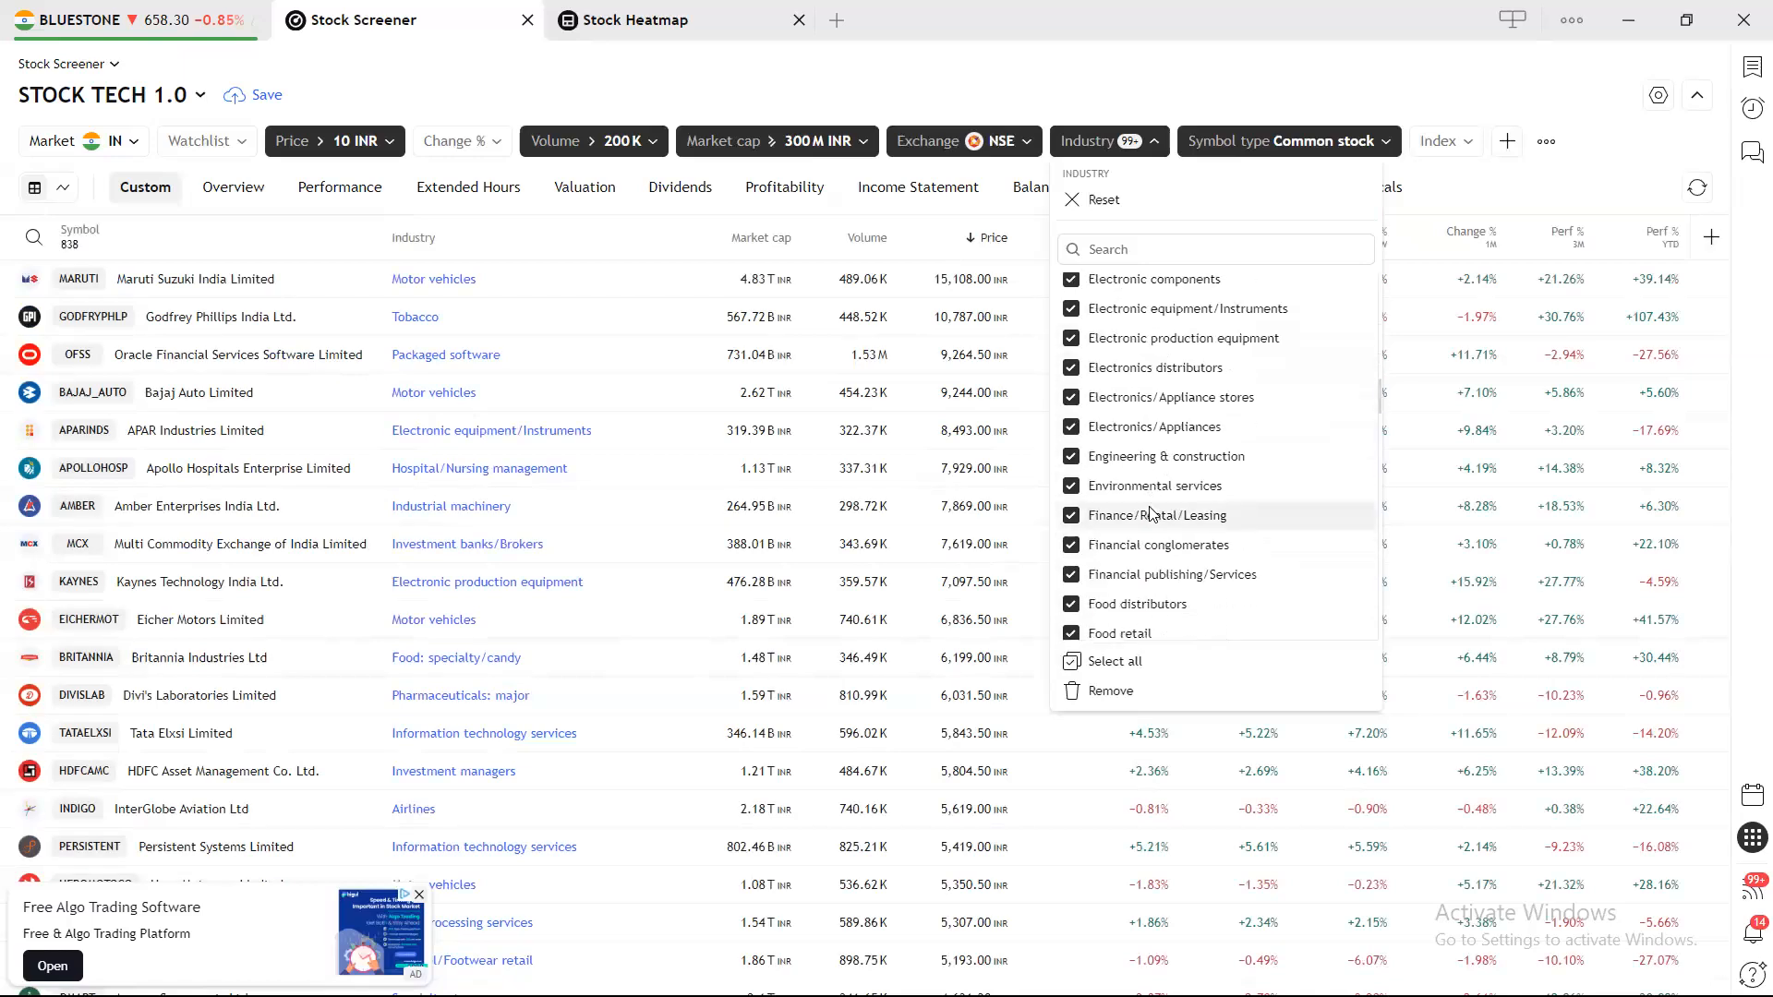
{"action": "scroll", "coordinate": [1152, 510], "scroll_direction": "down", "scroll_amount": 5}
{"action": "scroll", "coordinate": [1154, 513], "scroll_direction": "up", "scroll_amount": 5}
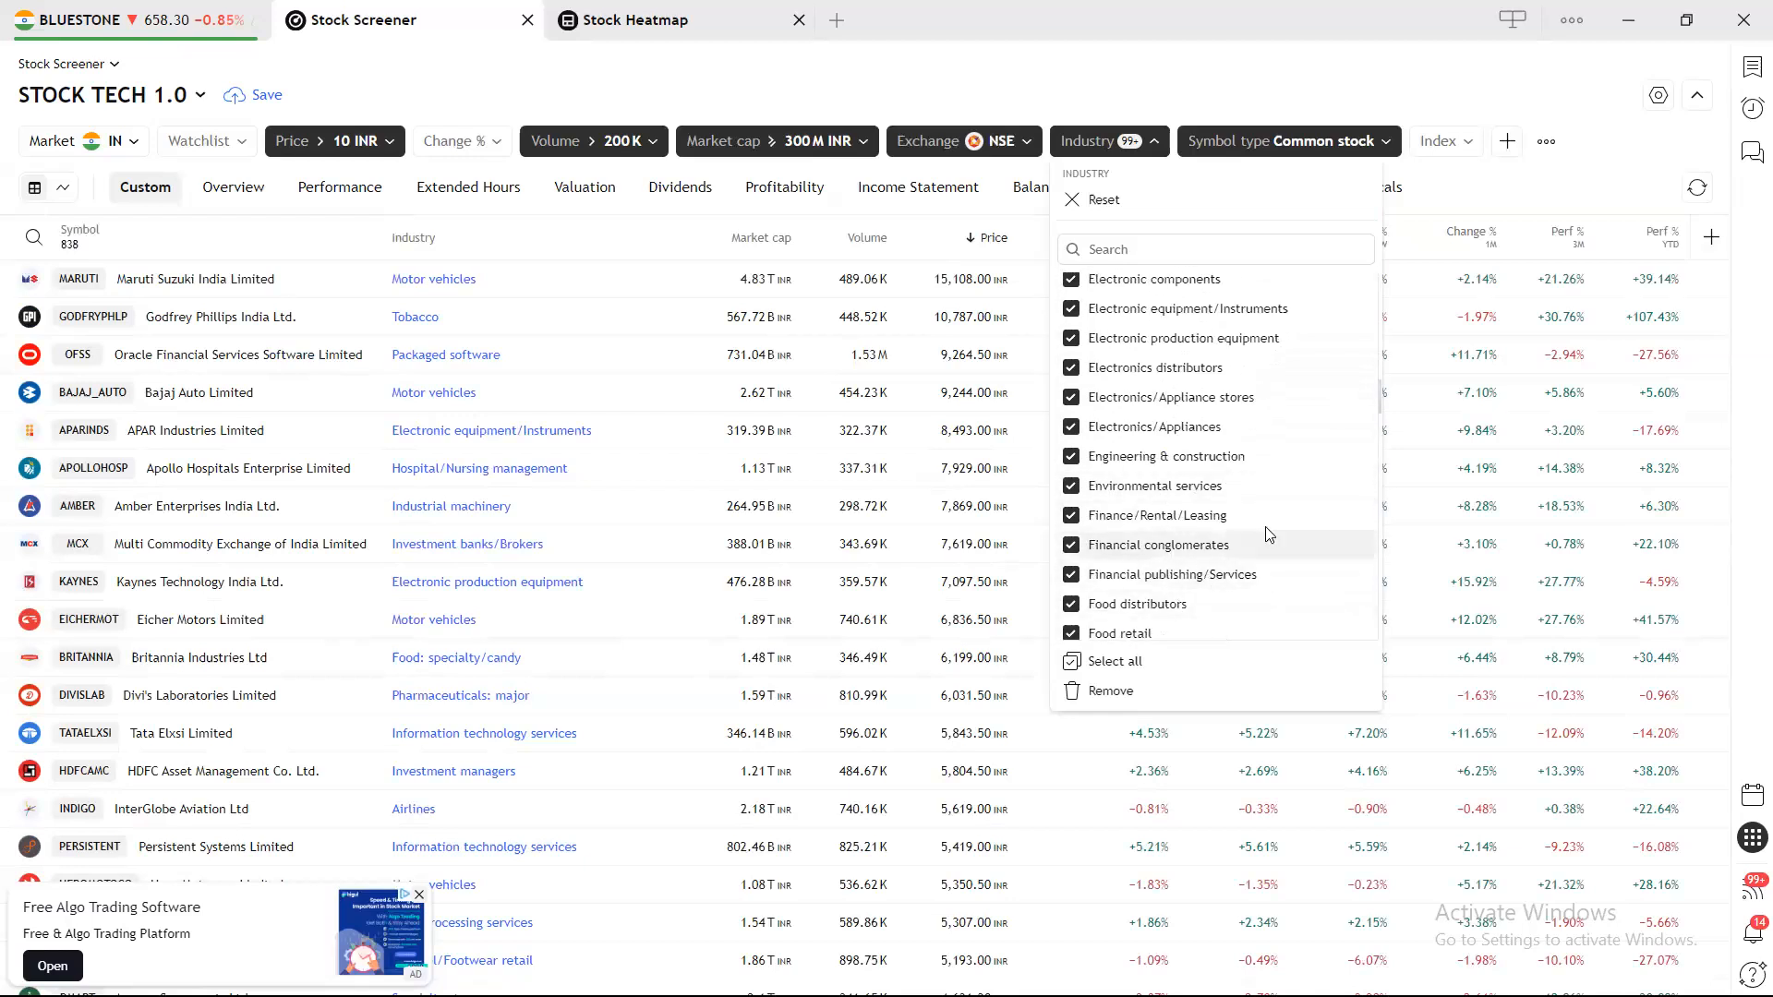
{"action": "scroll", "coordinate": [1175, 508], "scroll_direction": "down", "scroll_amount": 5}
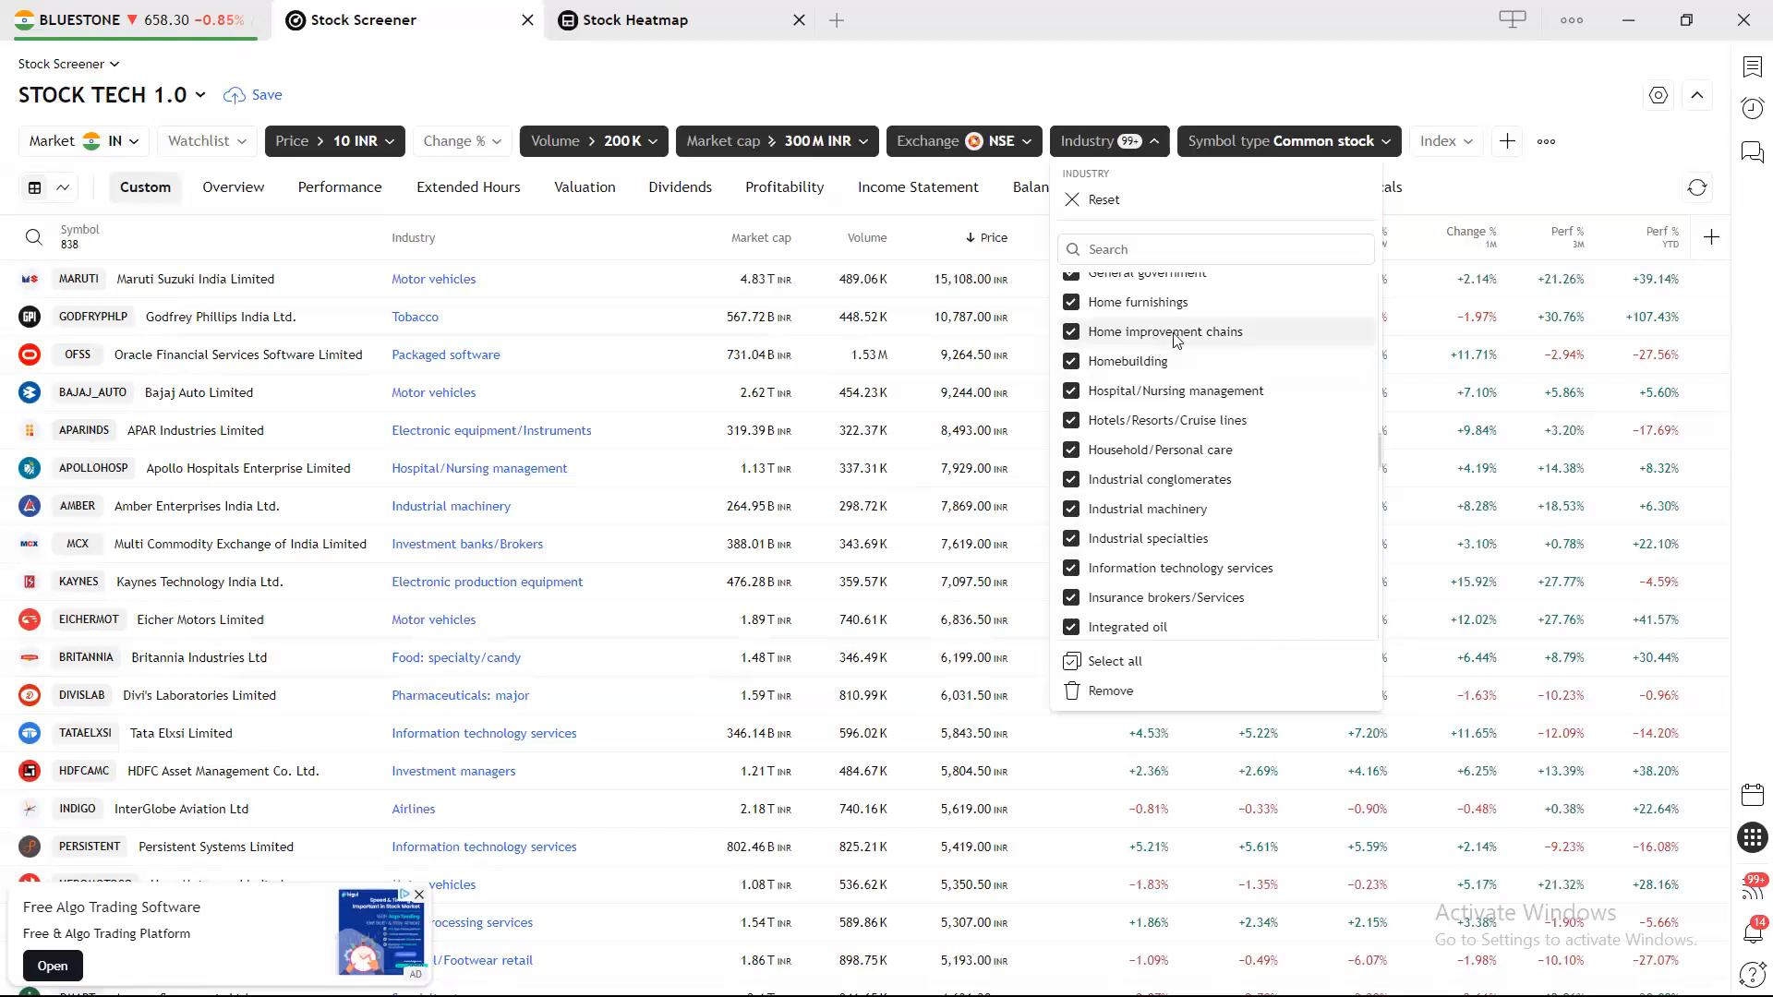
{"action": "scroll", "coordinate": [1284, 490], "scroll_direction": "up", "scroll_amount": 5}
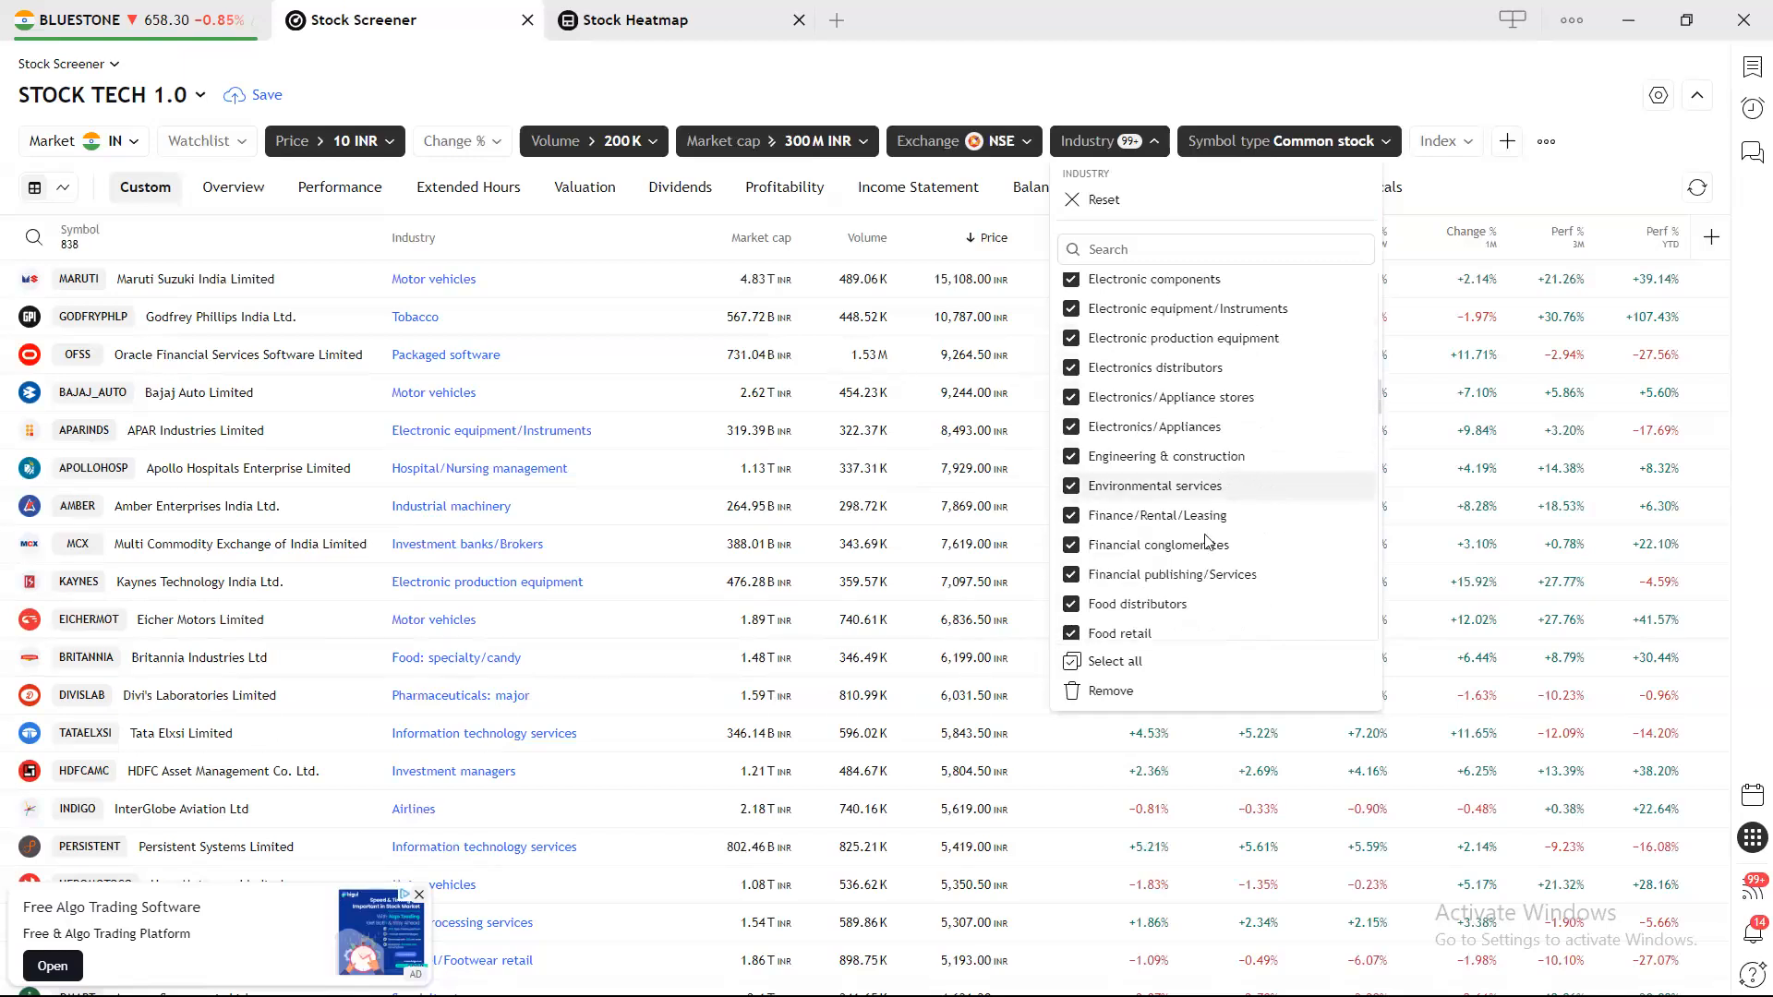
{"action": "scroll", "coordinate": [1169, 630], "scroll_direction": "up", "scroll_amount": 6}
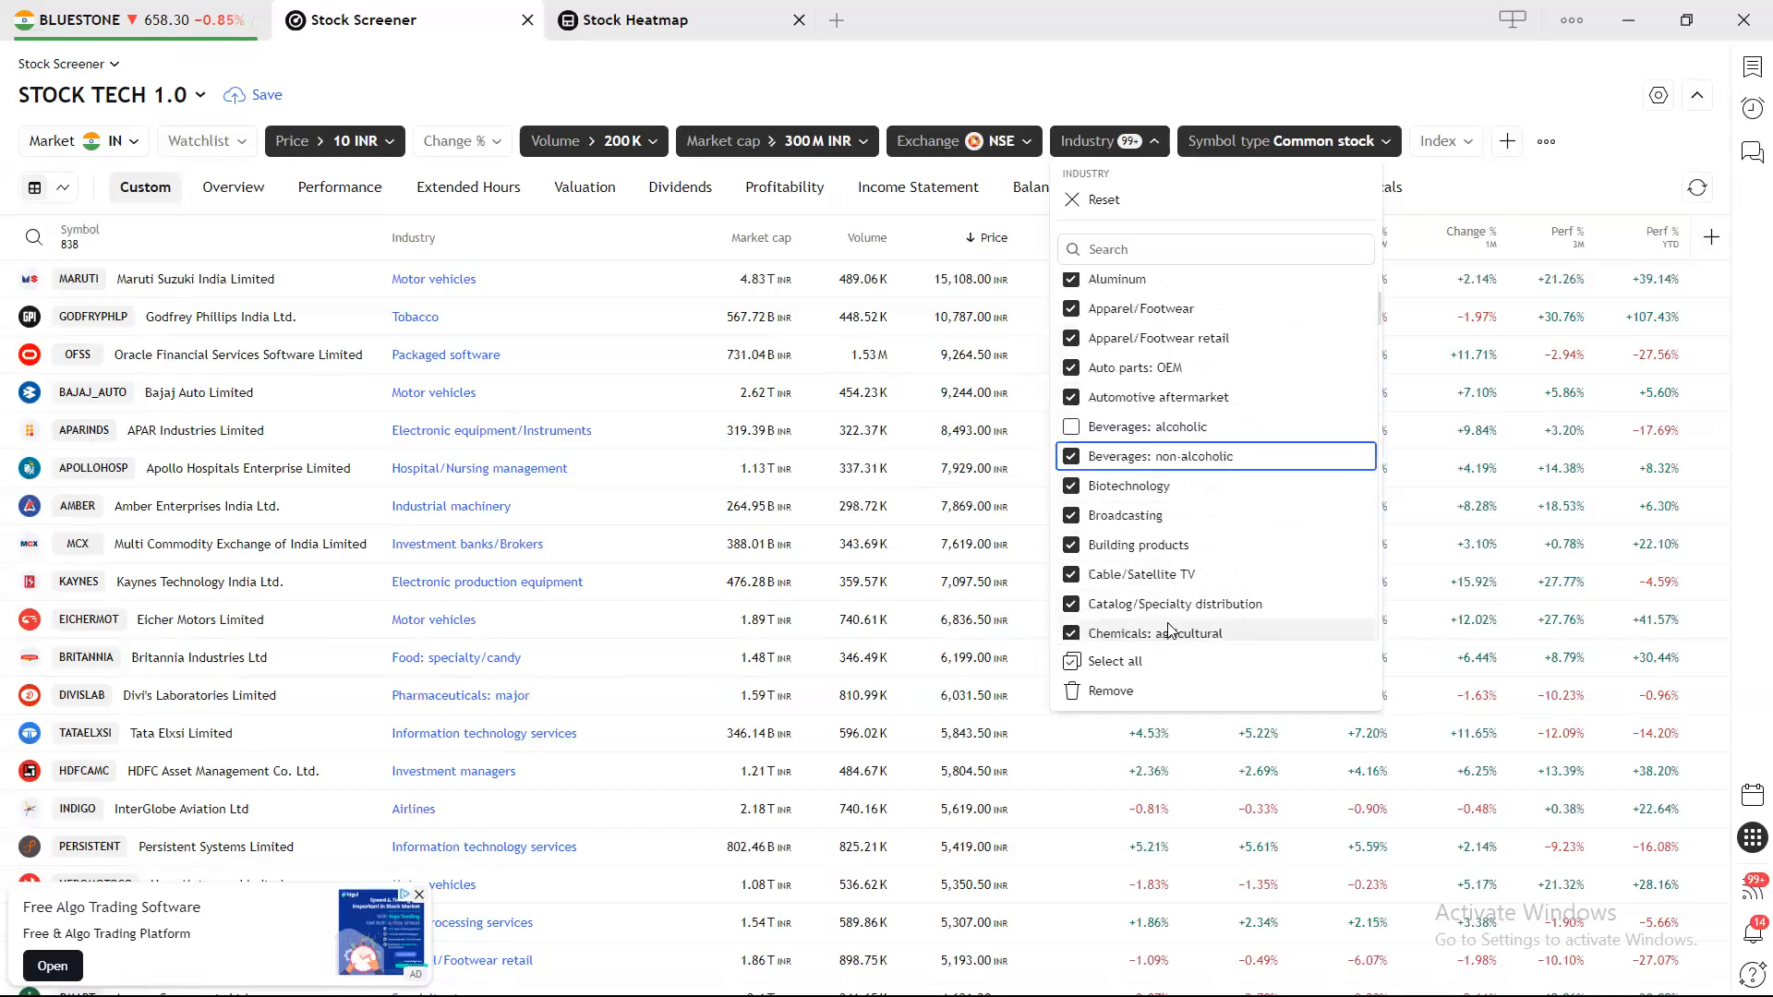
{"action": "scroll", "coordinate": [1160, 573], "scroll_direction": "down", "scroll_amount": 4}
{"action": "scroll", "coordinate": [1149, 524], "scroll_direction": "down", "scroll_amount": 4}
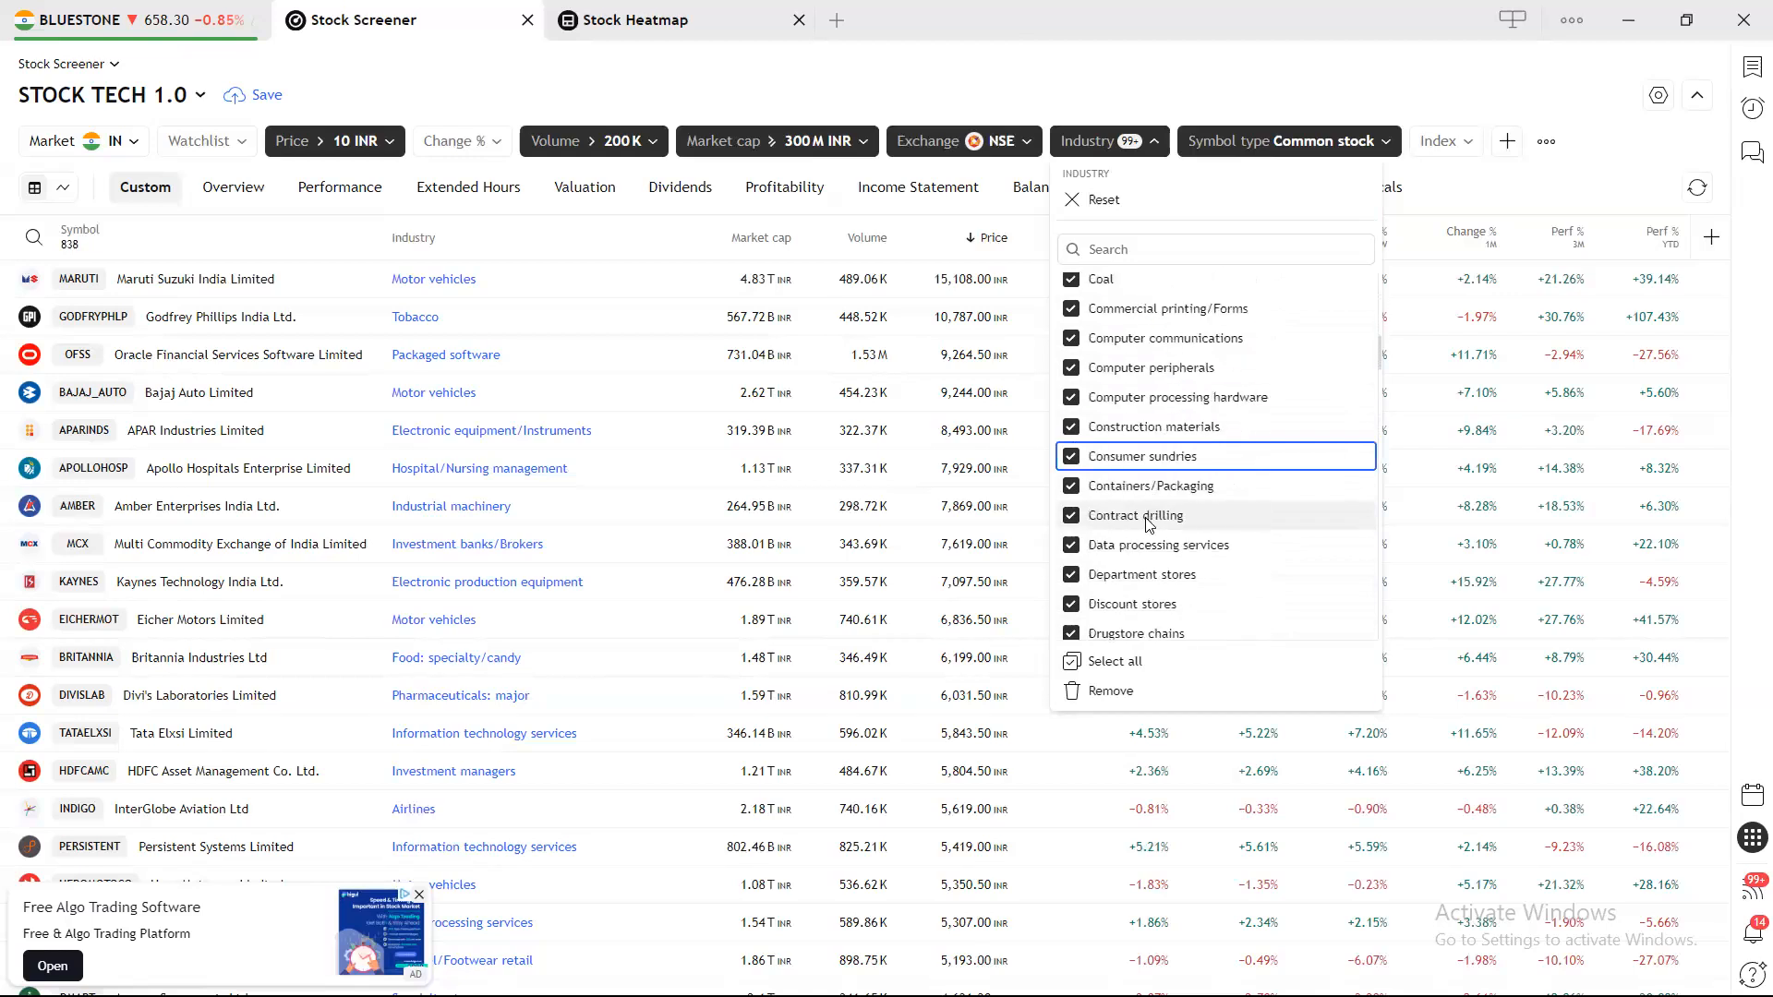
{"action": "scroll", "coordinate": [1149, 524], "scroll_direction": "down", "scroll_amount": 8}
{"action": "scroll", "coordinate": [1149, 524], "scroll_direction": "down", "scroll_amount": 5}
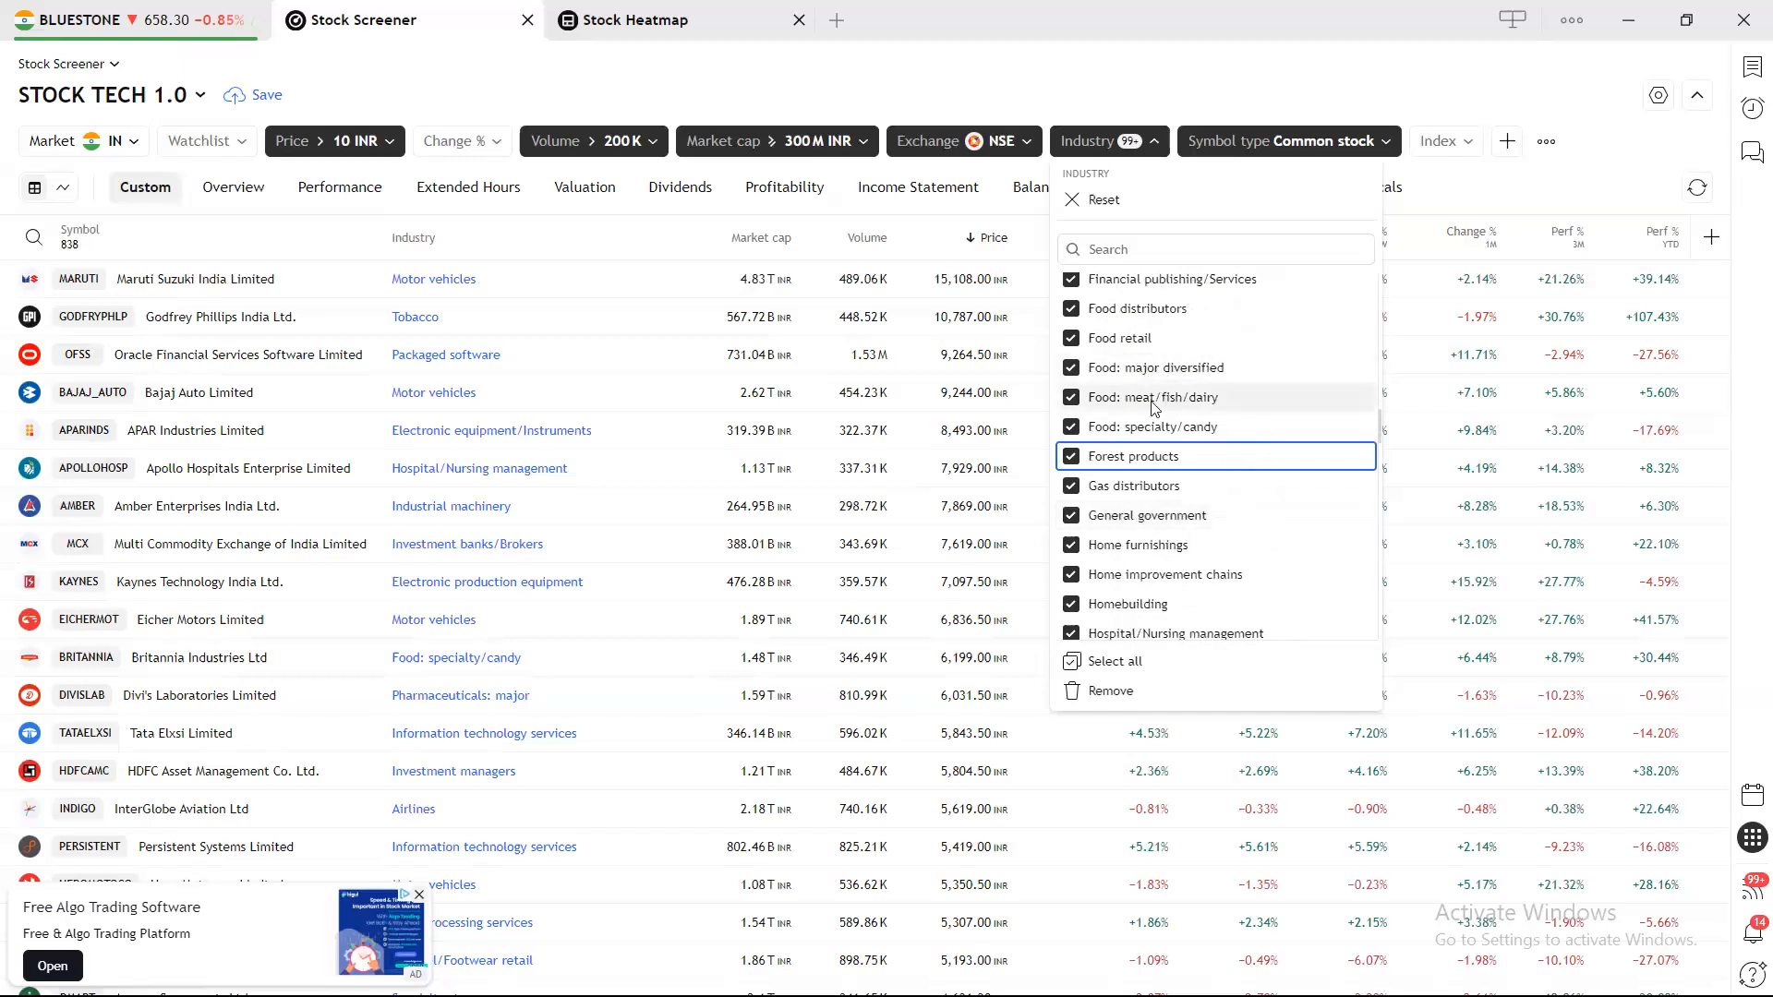
{"action": "left_click", "coordinate": [1079, 399]}
{"action": "scroll", "coordinate": [1136, 490], "scroll_direction": "down", "scroll_amount": 20}
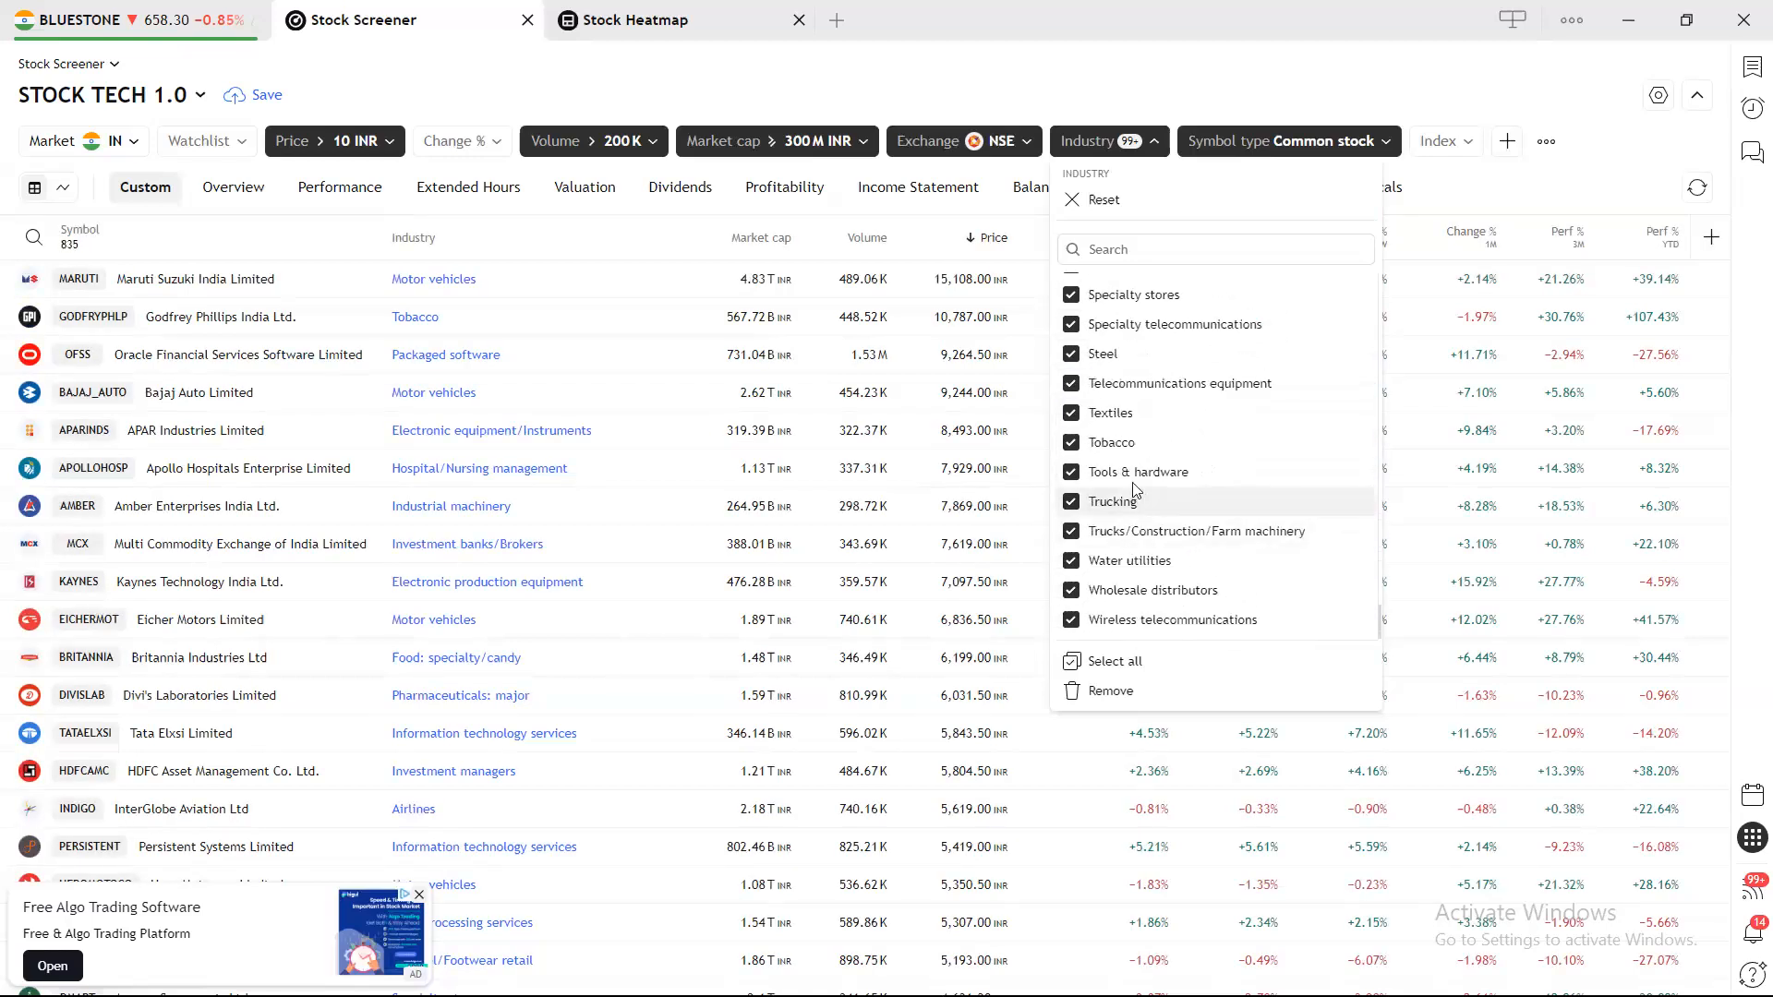
{"action": "left_click", "coordinate": [1084, 451]}
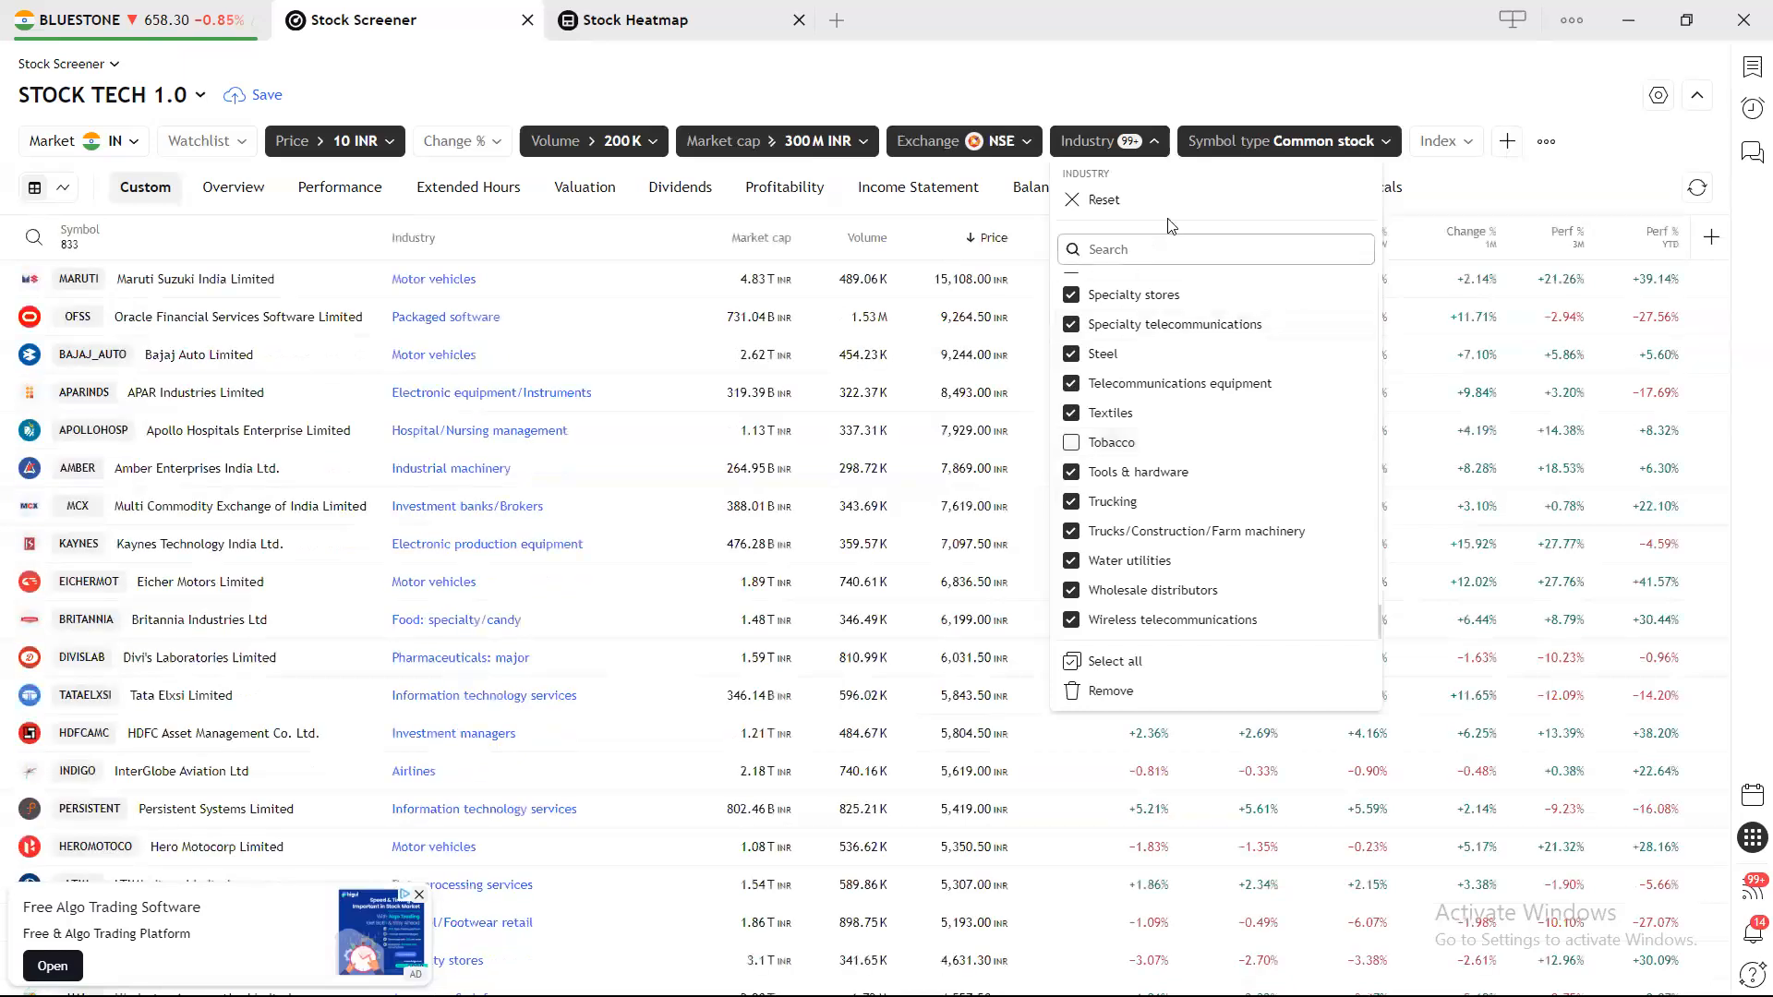
{"action": "left_click", "coordinate": [1249, 112]}
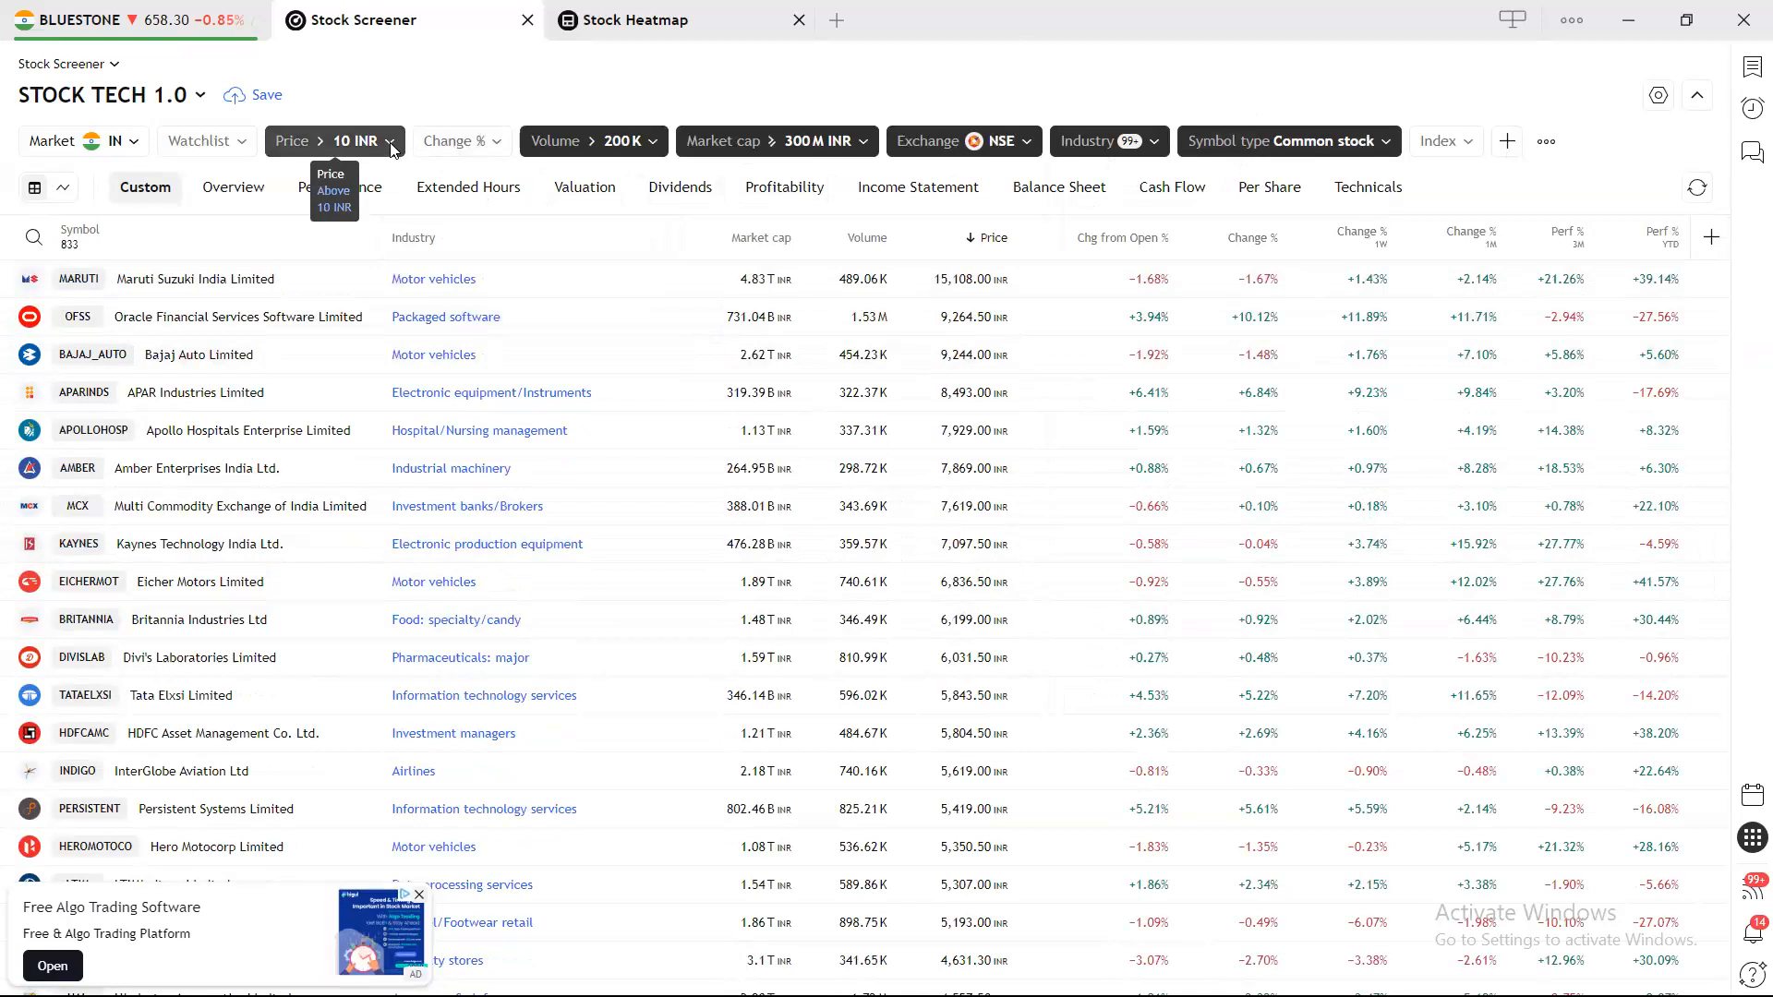
Change the manual Volume threshold from 200K to 300K.
{"action": "left_click", "coordinate": [626, 148]}
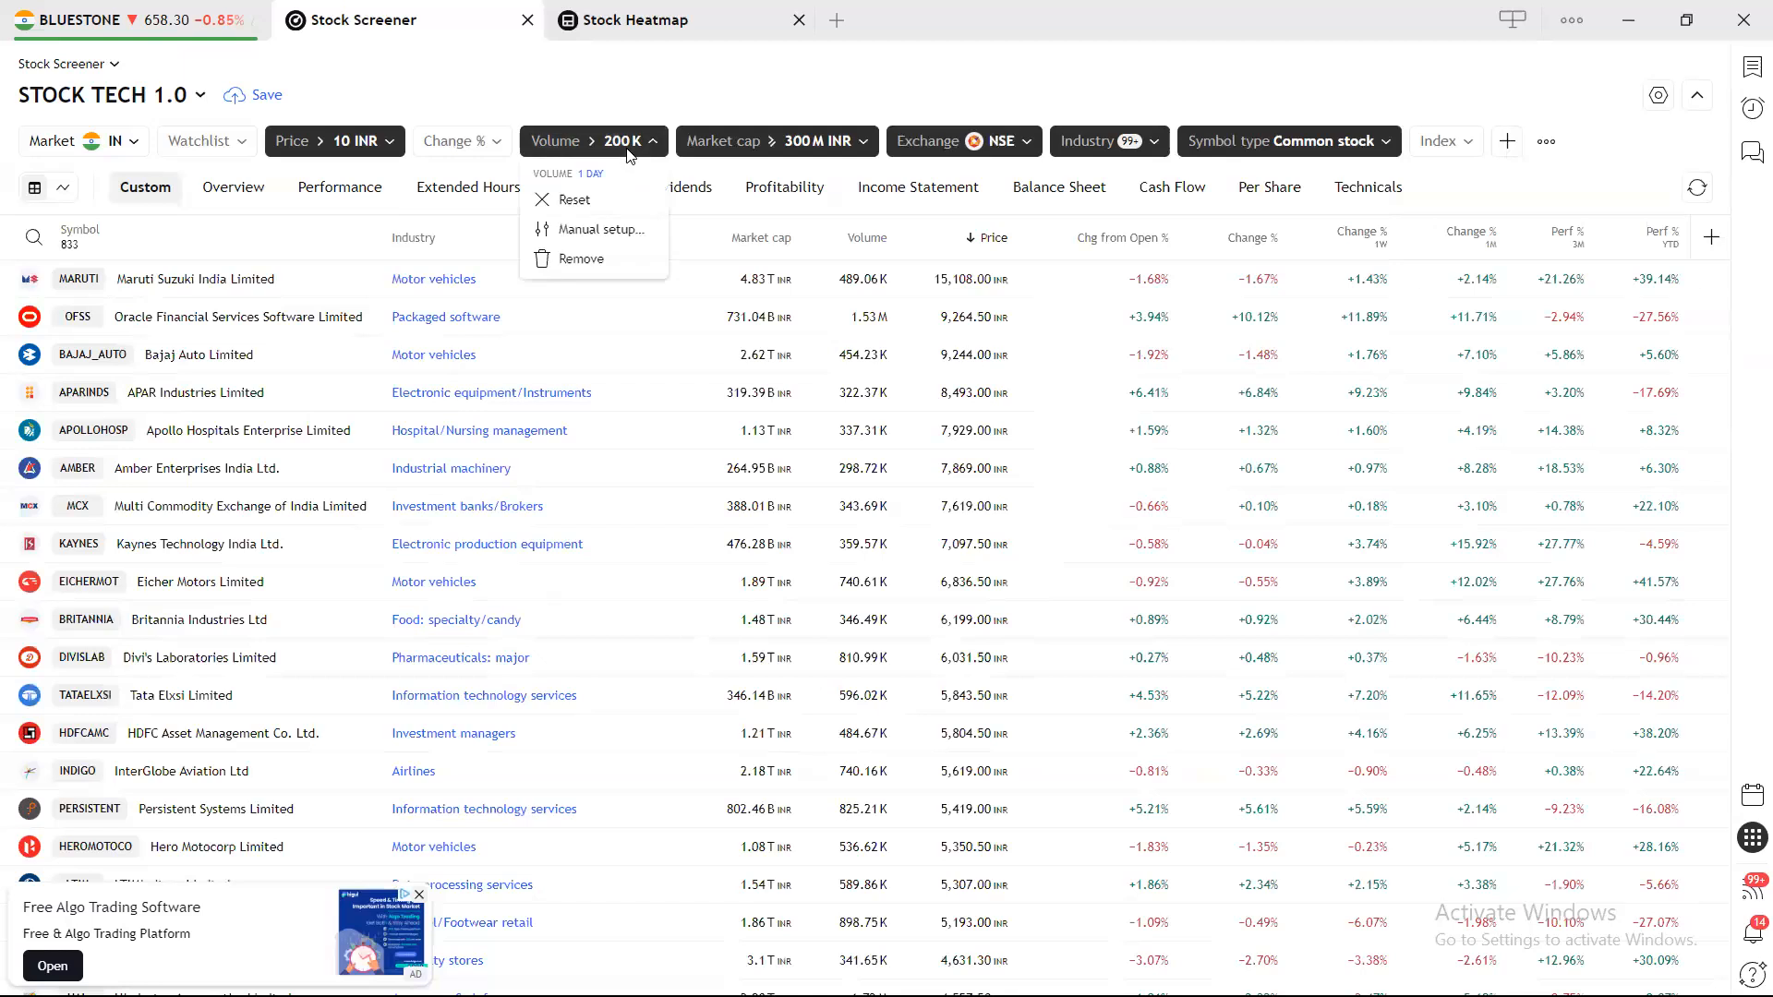
{"action": "left_click", "coordinate": [599, 229]}
{"action": "left_click", "coordinate": [550, 385]}
{"action": "key", "text": "BackSpace"}
{"action": "type", "text": "300K"}
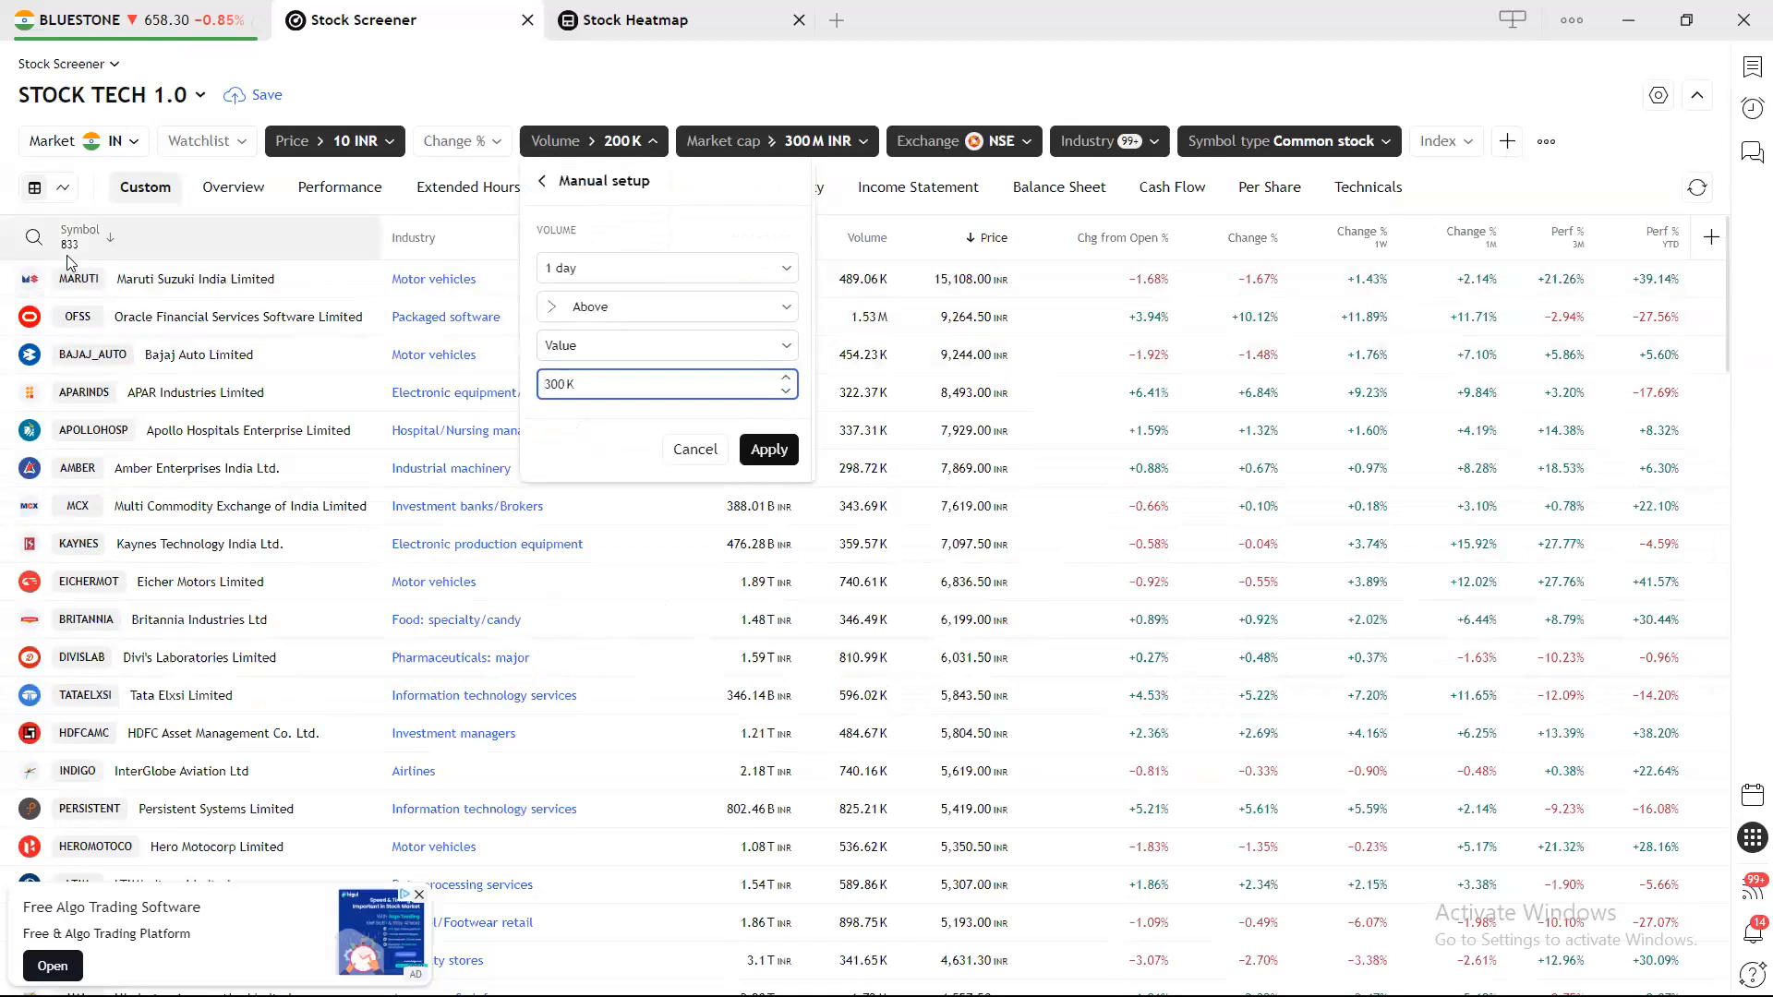
{"action": "left_click", "coordinate": [767, 449]}
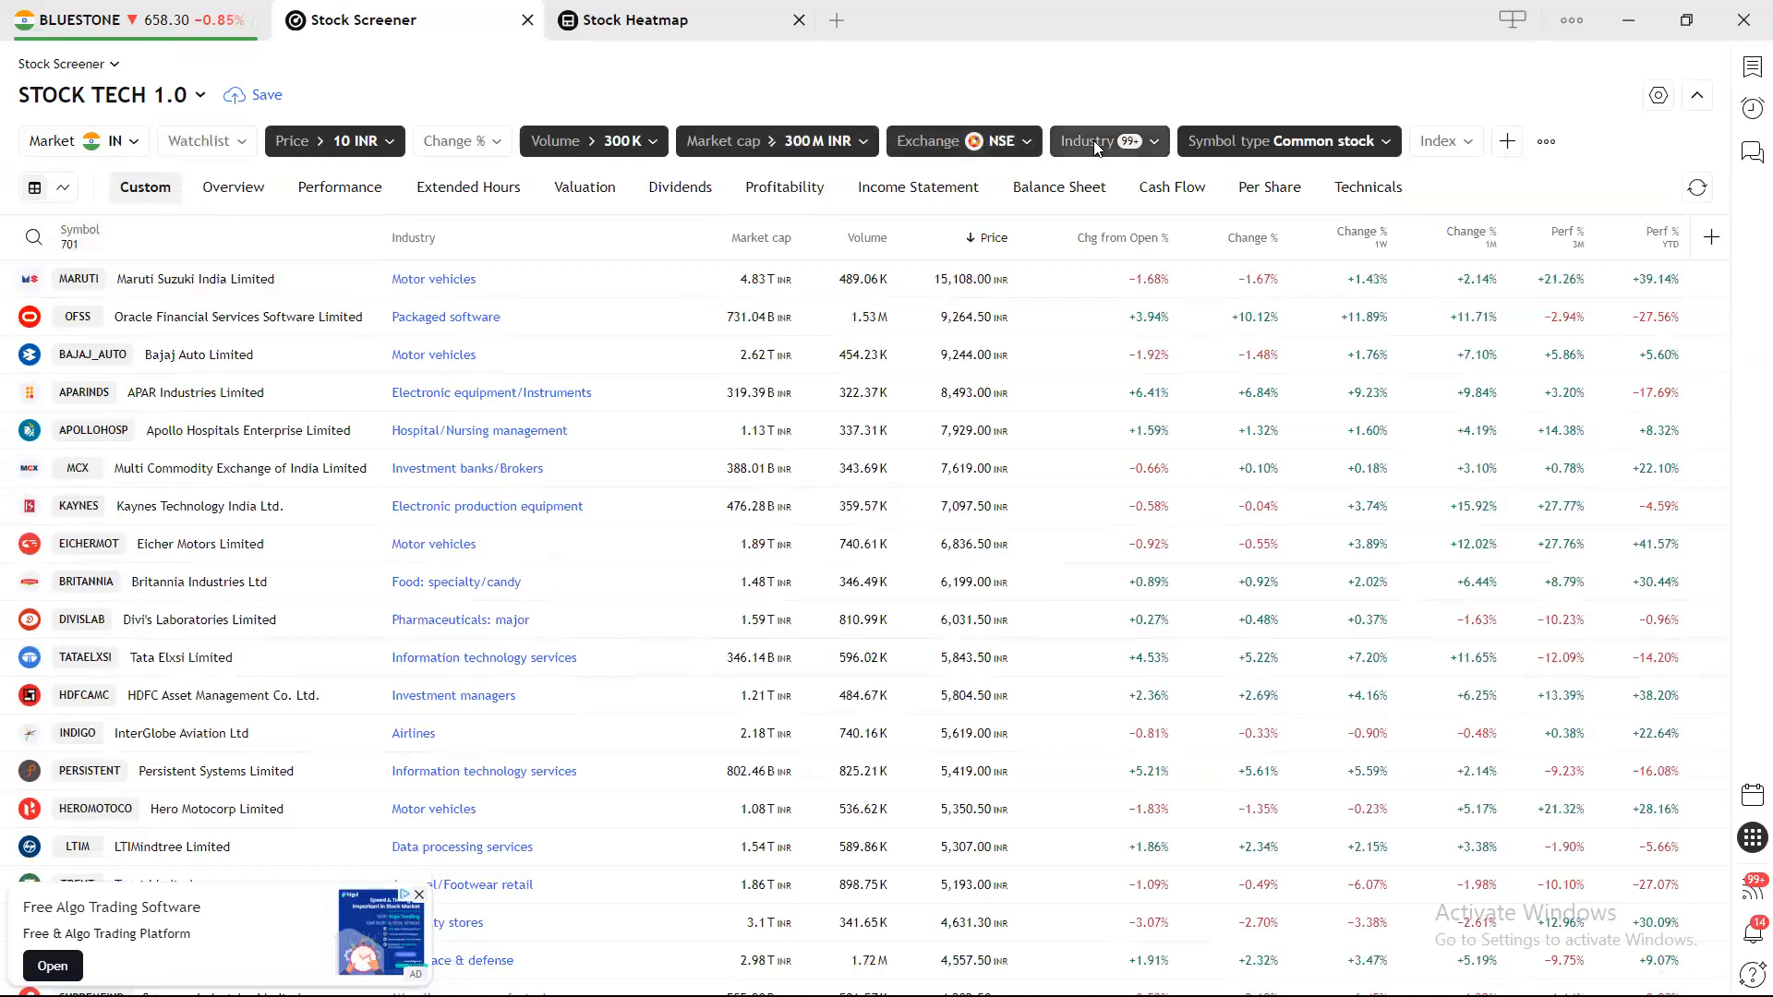
{"action": "mouse_move", "coordinate": [1128, 146]}
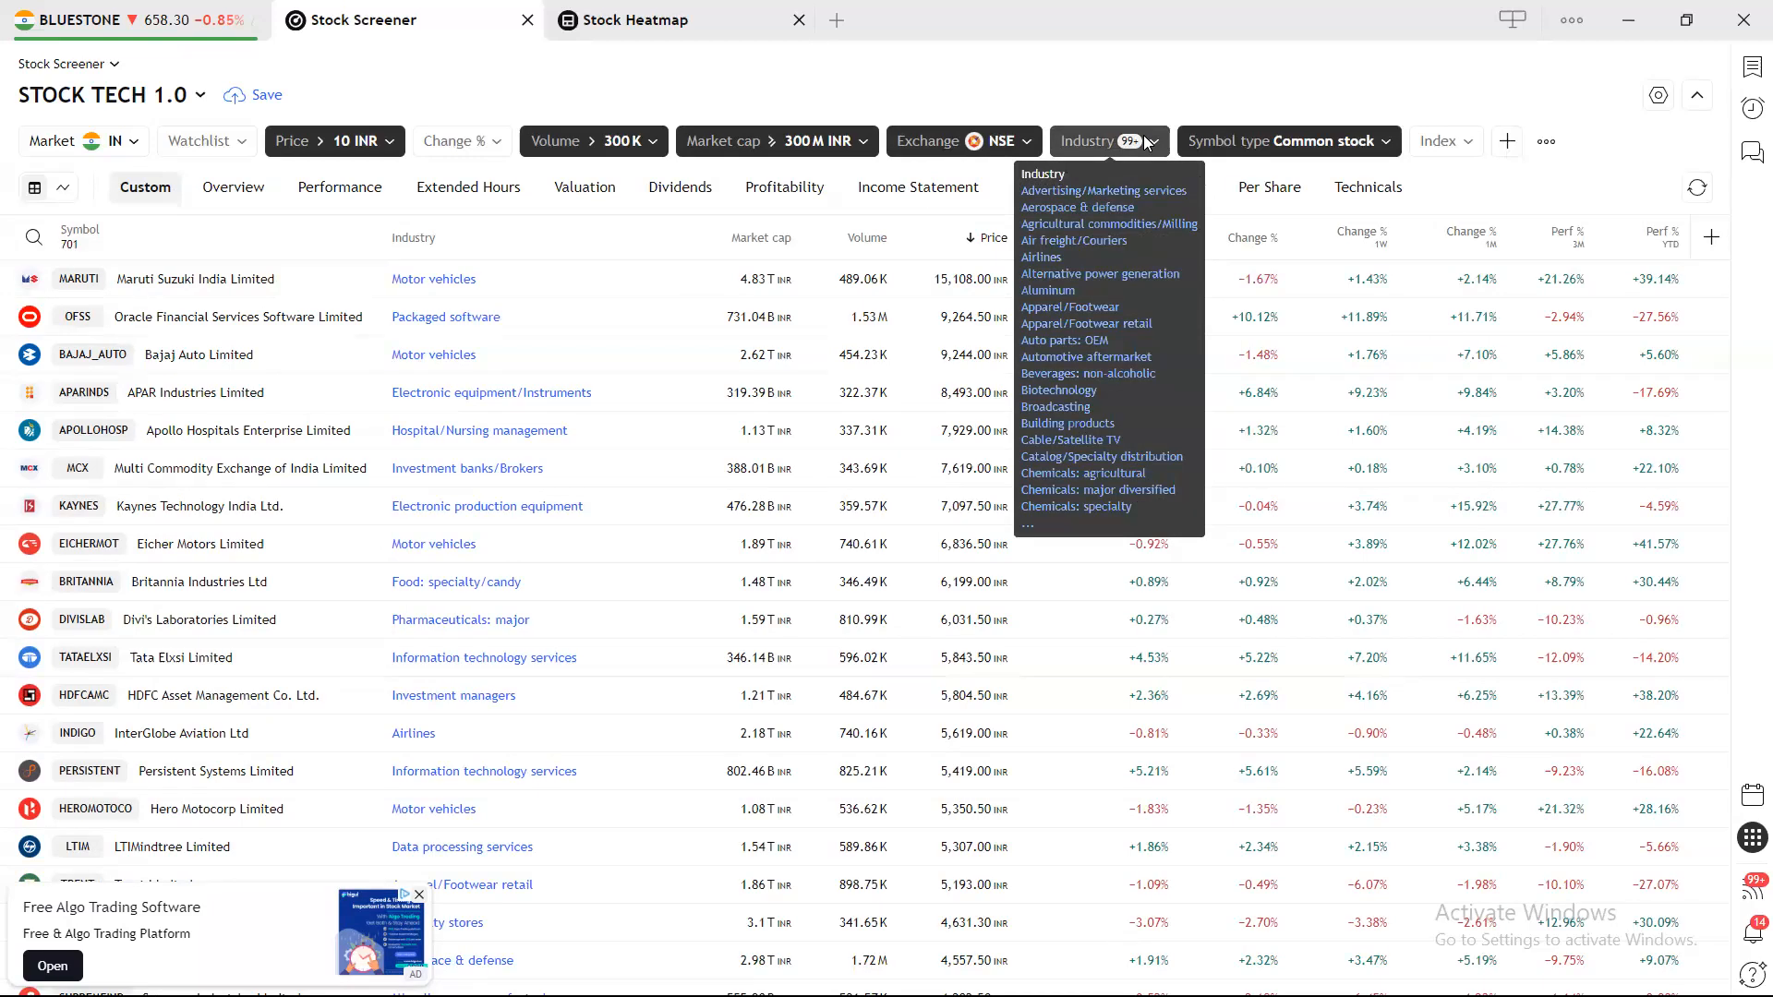
{"action": "left_click", "coordinate": [1143, 135]}
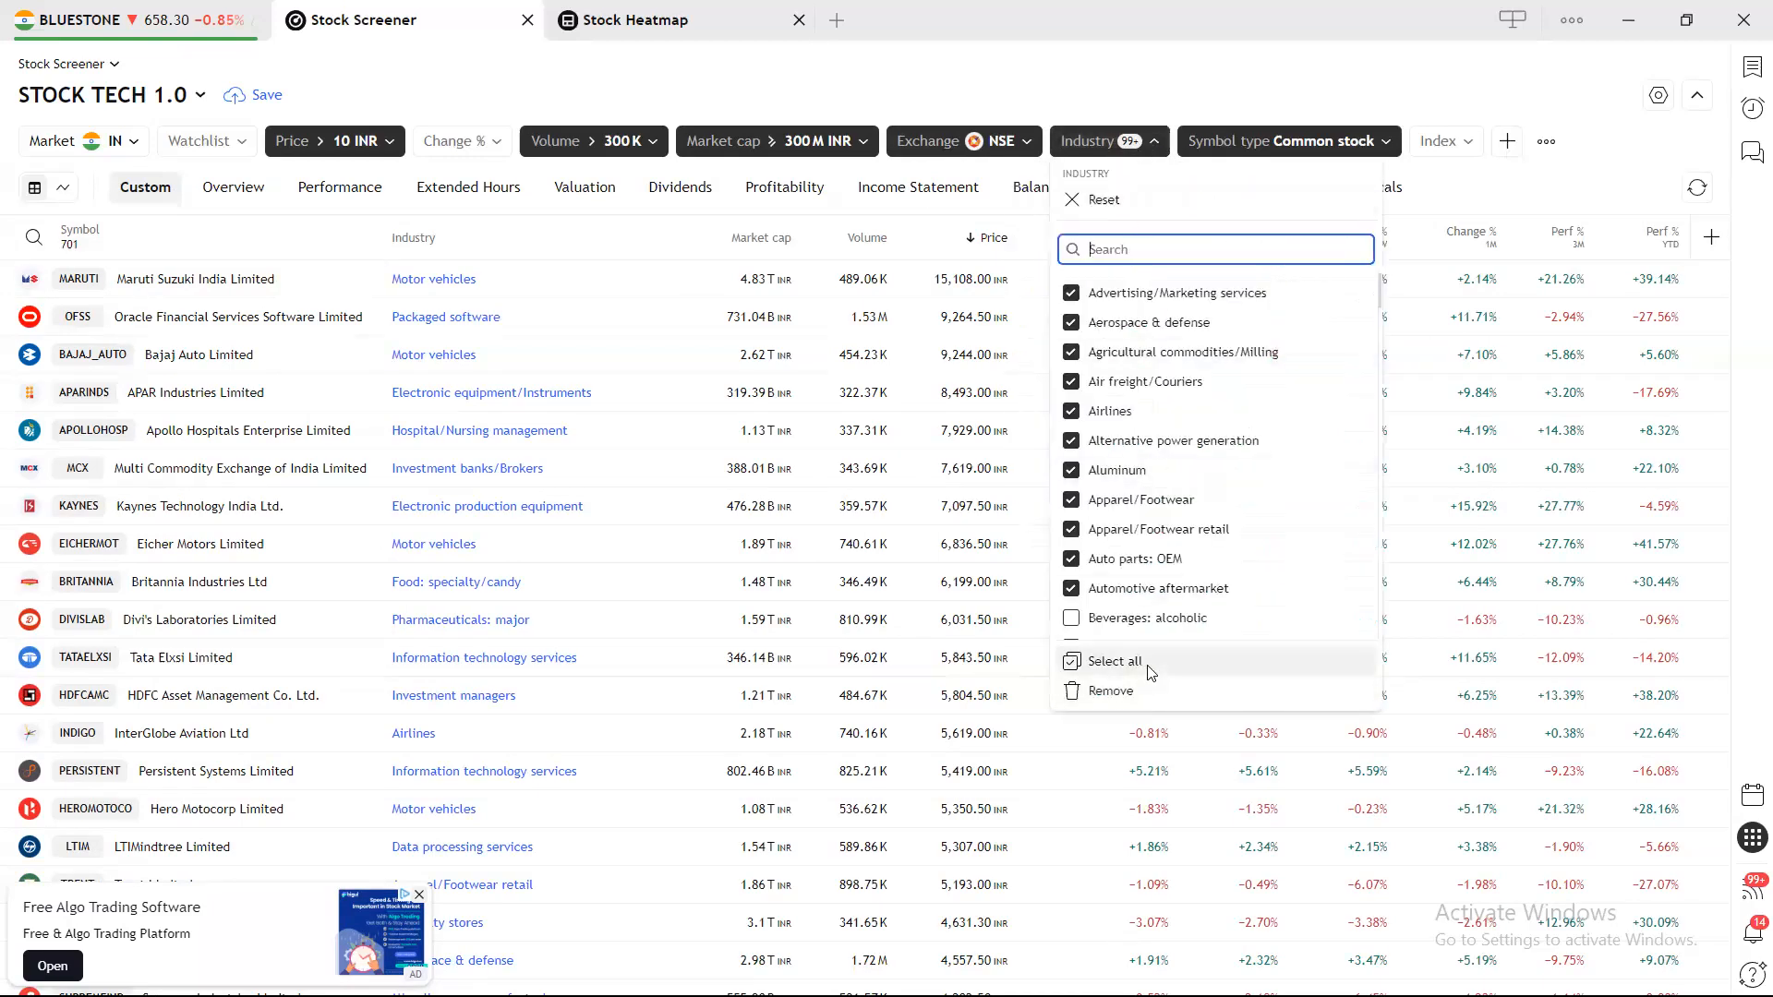
{"action": "scroll", "coordinate": [1142, 610], "scroll_direction": "down", "scroll_amount": 20}
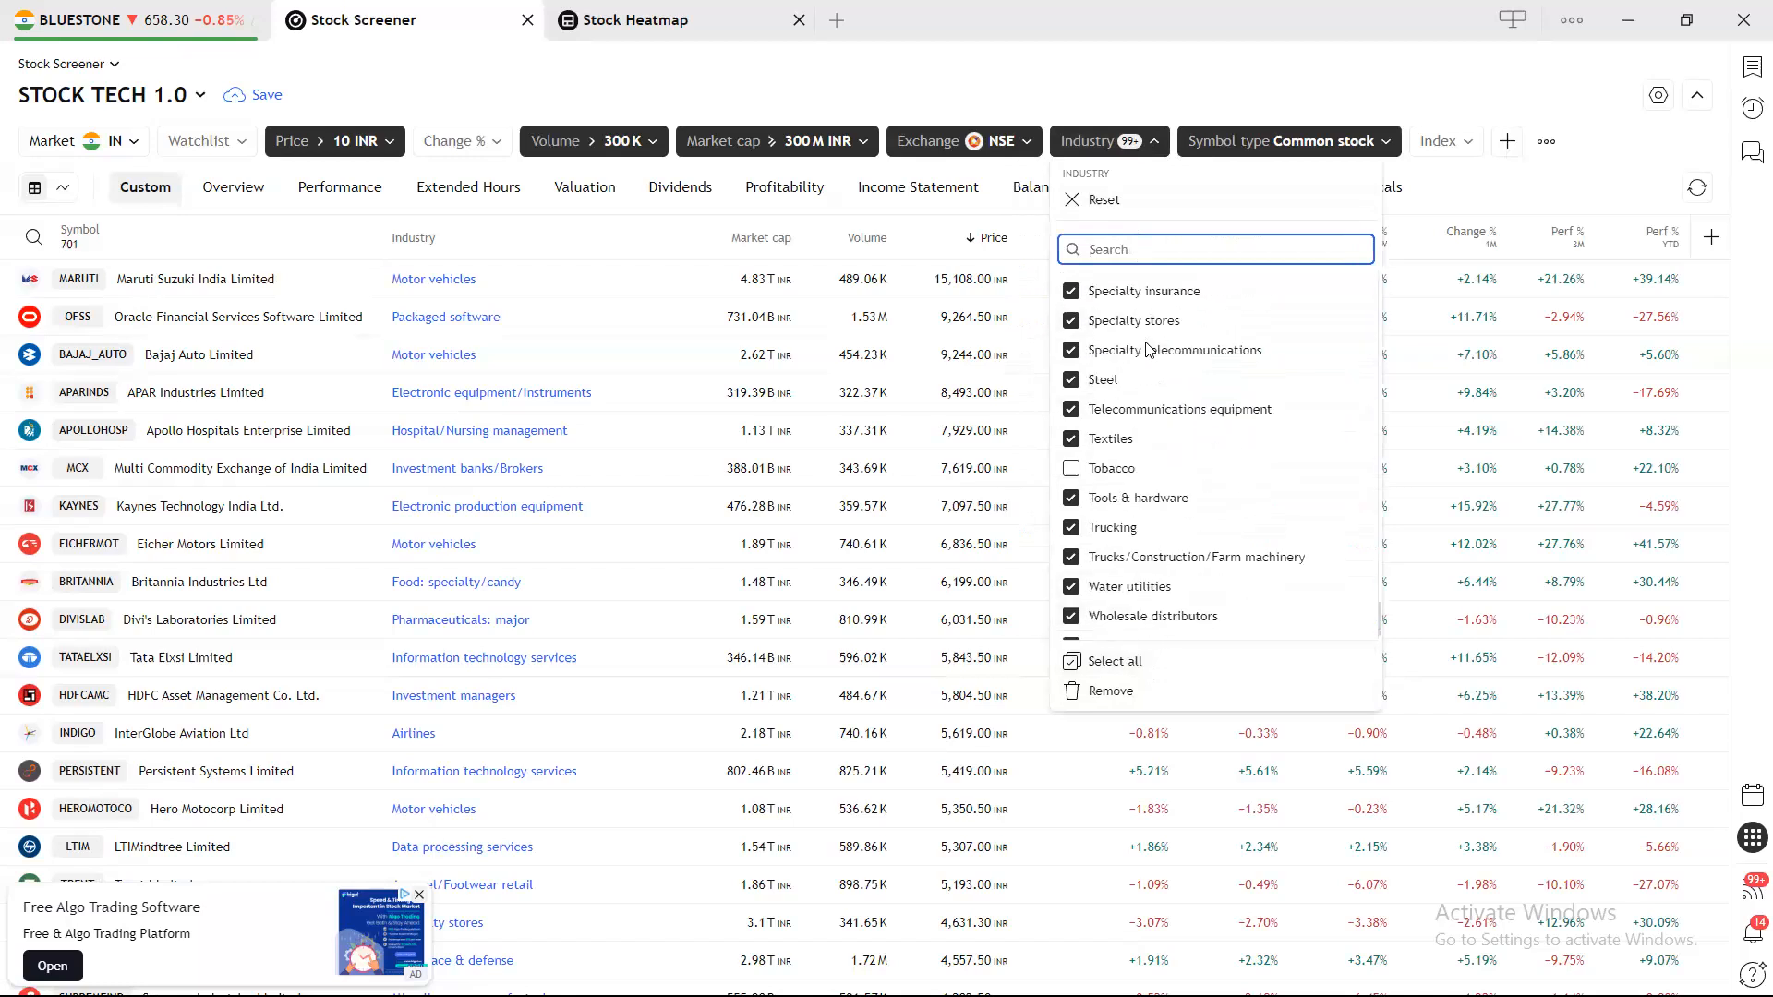
{"action": "scroll", "coordinate": [1136, 498], "scroll_direction": "up", "scroll_amount": 20}
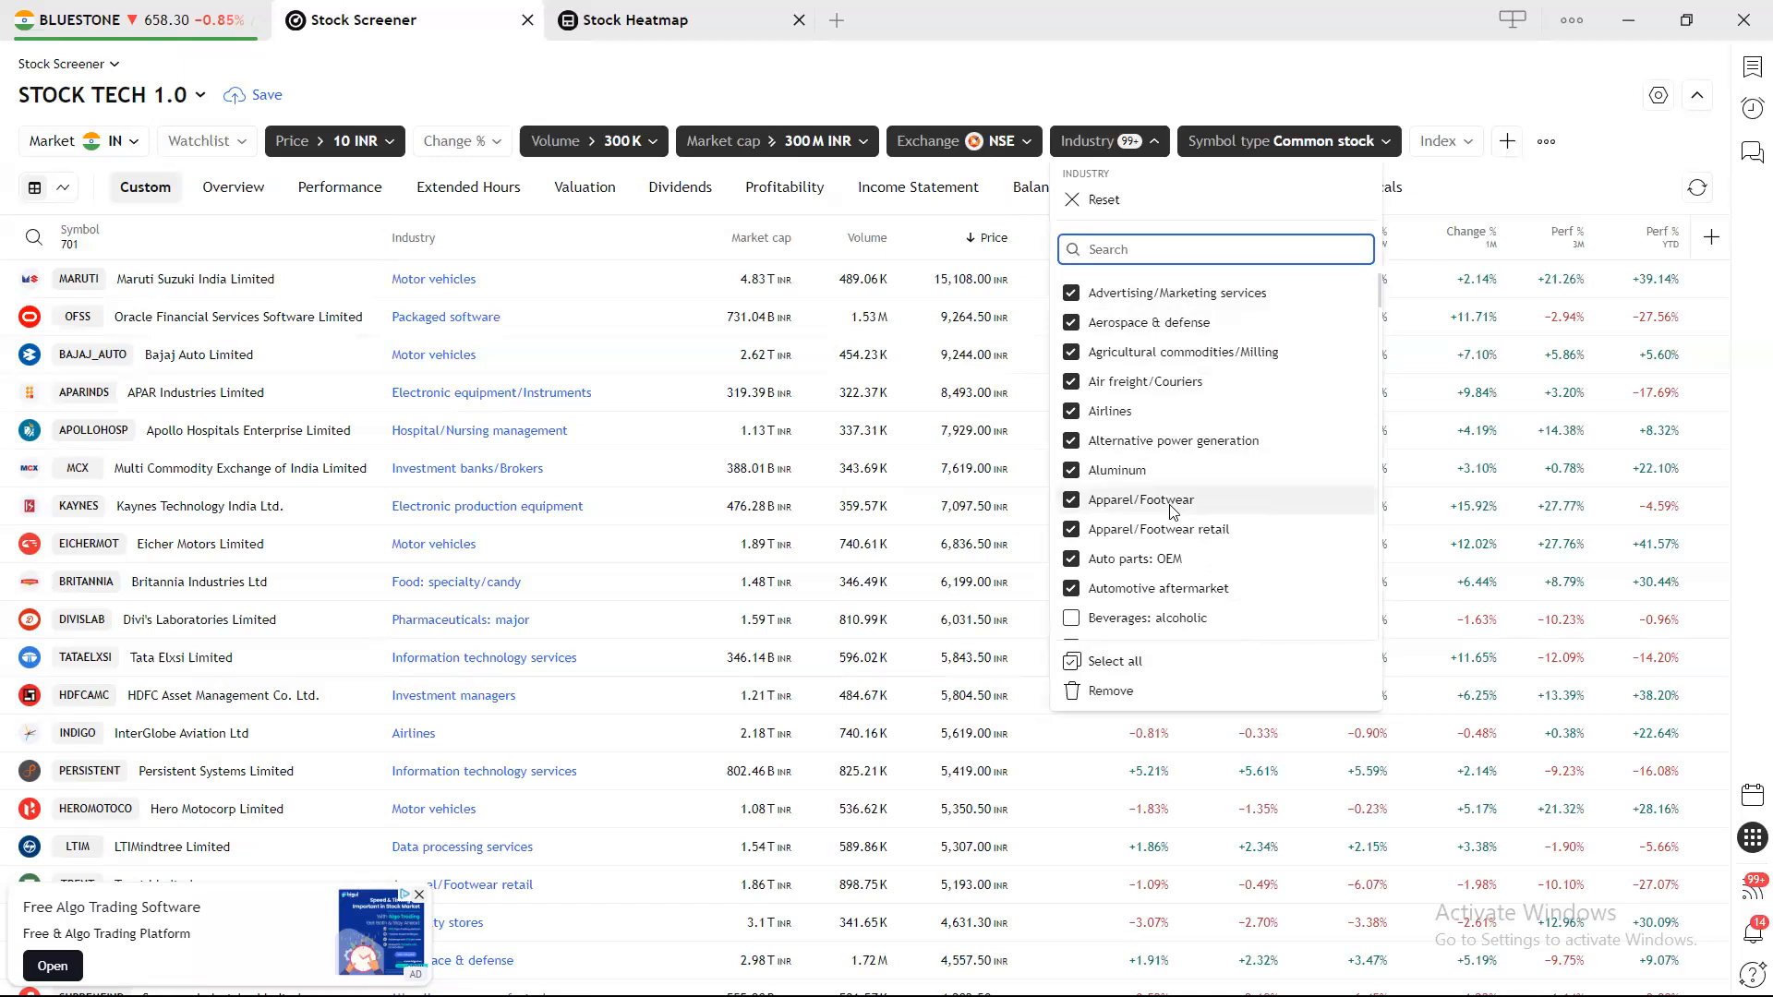
{"action": "scroll", "coordinate": [1172, 511], "scroll_direction": "down", "scroll_amount": 15}
{"action": "scroll", "coordinate": [1171, 511], "scroll_direction": "down", "scroll_amount": 15}
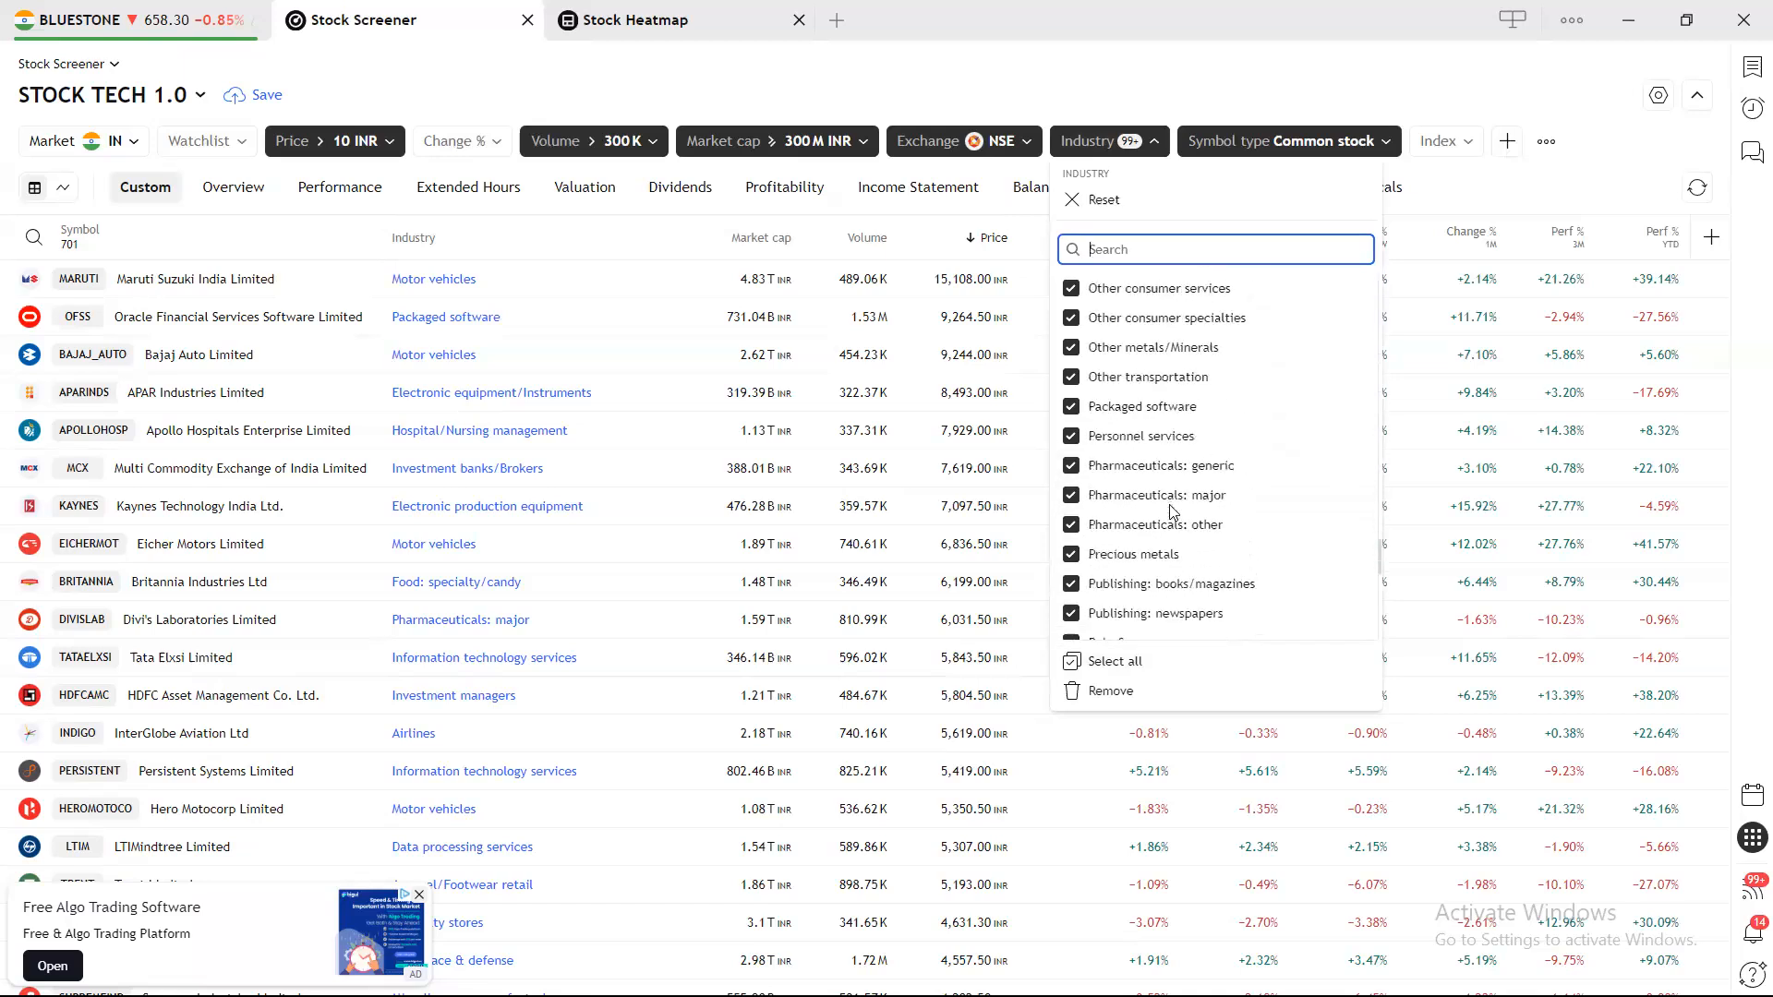
{"action": "left_click", "coordinate": [1258, 111]}
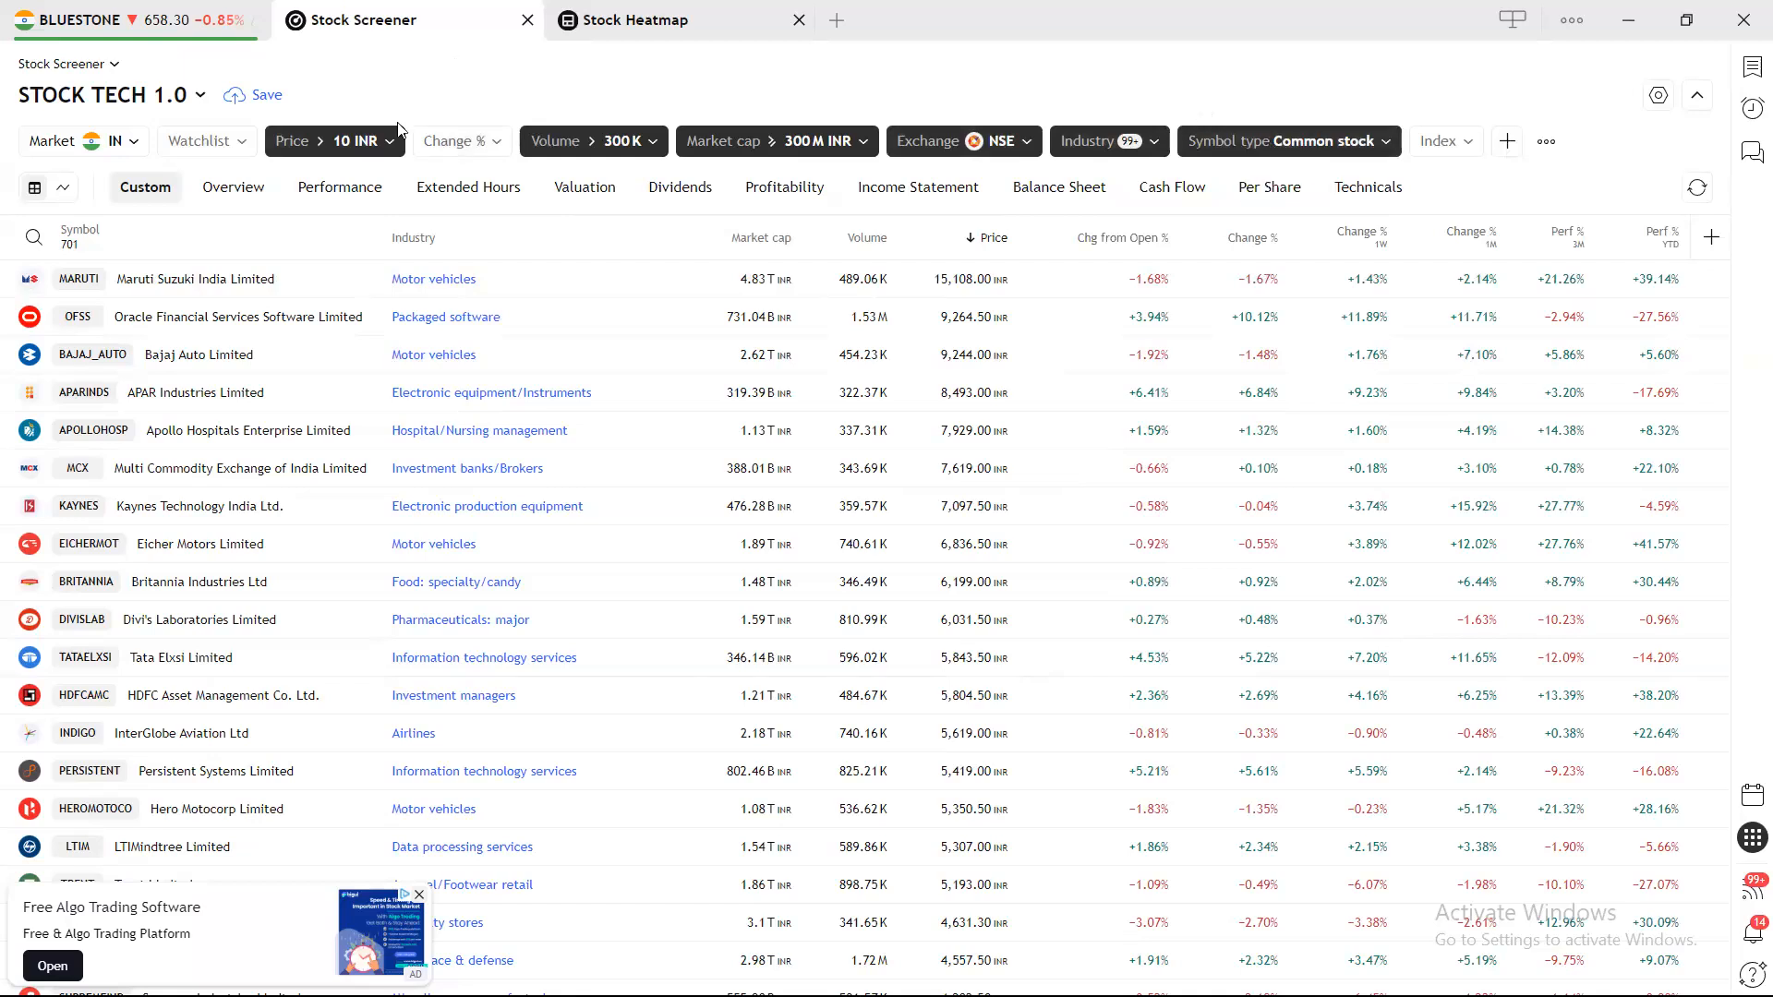
Reset the 10 INR Price, 300K Volume, Market cap, NSE Exchange, Industry and Common stock filters.
{"action": "left_click", "coordinate": [356, 140]}
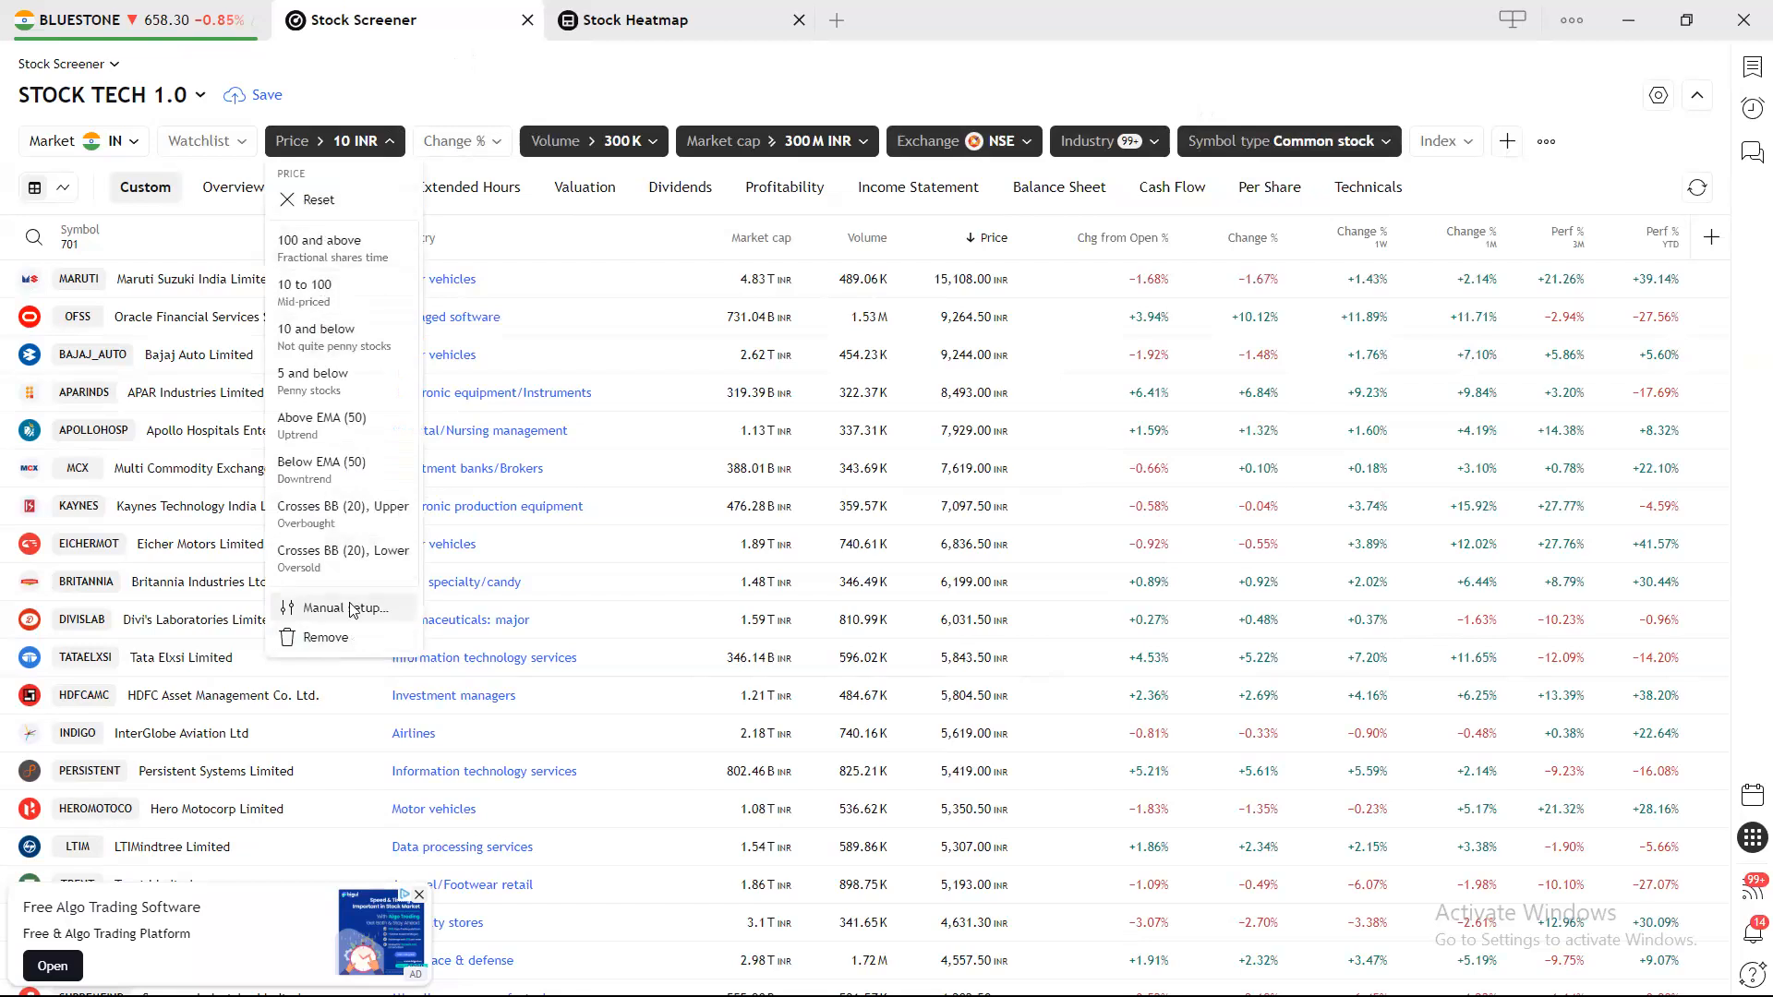
{"action": "left_click", "coordinate": [318, 199]}
{"action": "left_click", "coordinate": [545, 140]}
{"action": "left_click", "coordinate": [540, 207]}
{"action": "left_click", "coordinate": [647, 141]}
{"action": "left_click", "coordinate": [631, 207]}
{"action": "left_click", "coordinate": [789, 141]}
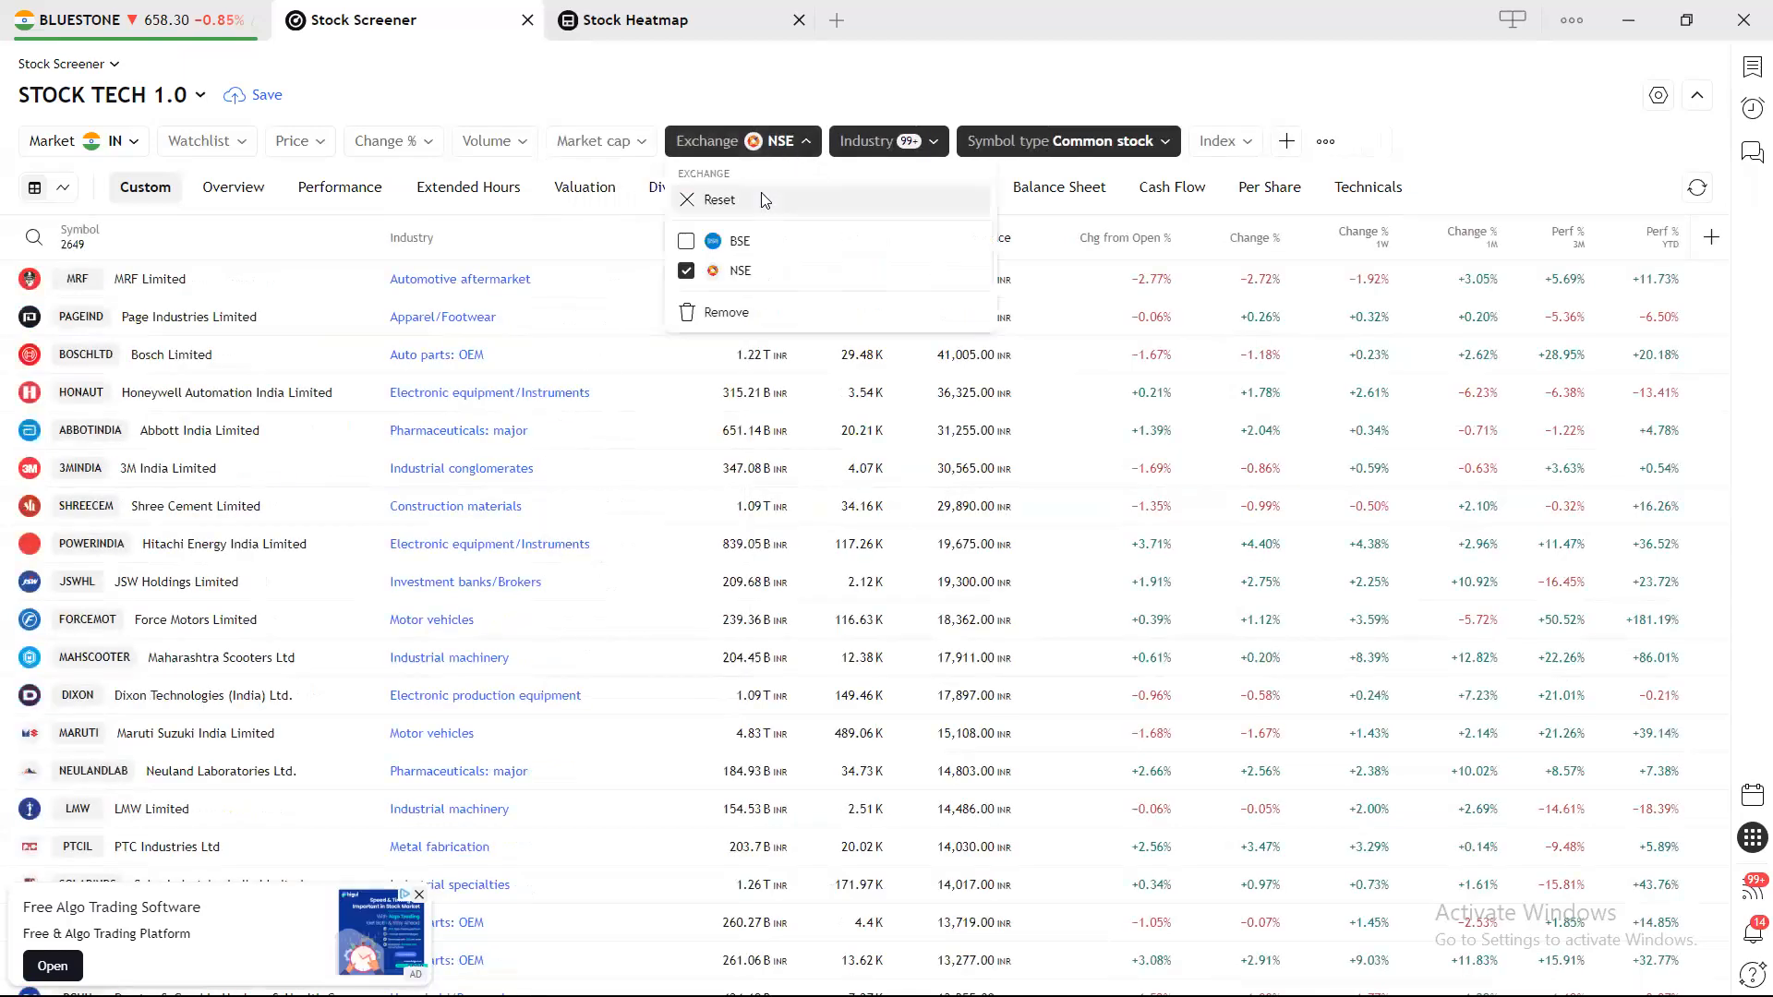
{"action": "left_click", "coordinate": [739, 195]}
{"action": "left_click", "coordinate": [864, 138]}
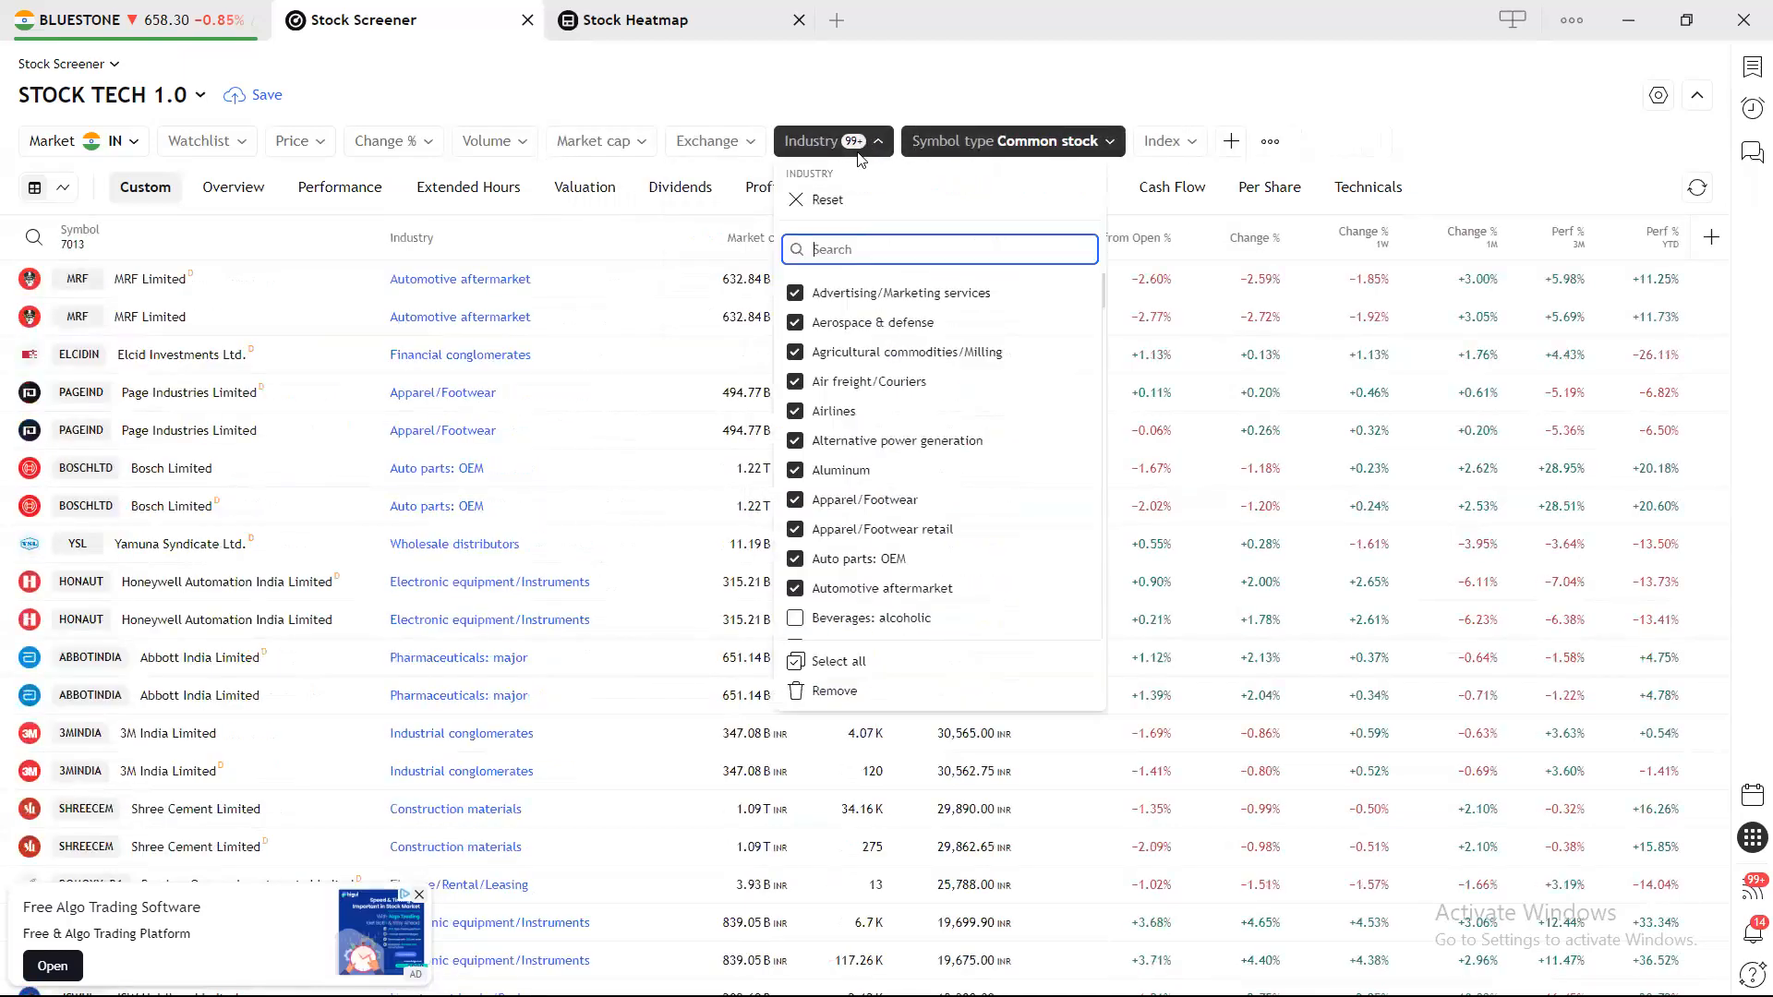
{"action": "left_click", "coordinate": [834, 197]}
{"action": "left_click", "coordinate": [975, 140]}
{"action": "left_click", "coordinate": [928, 199]}
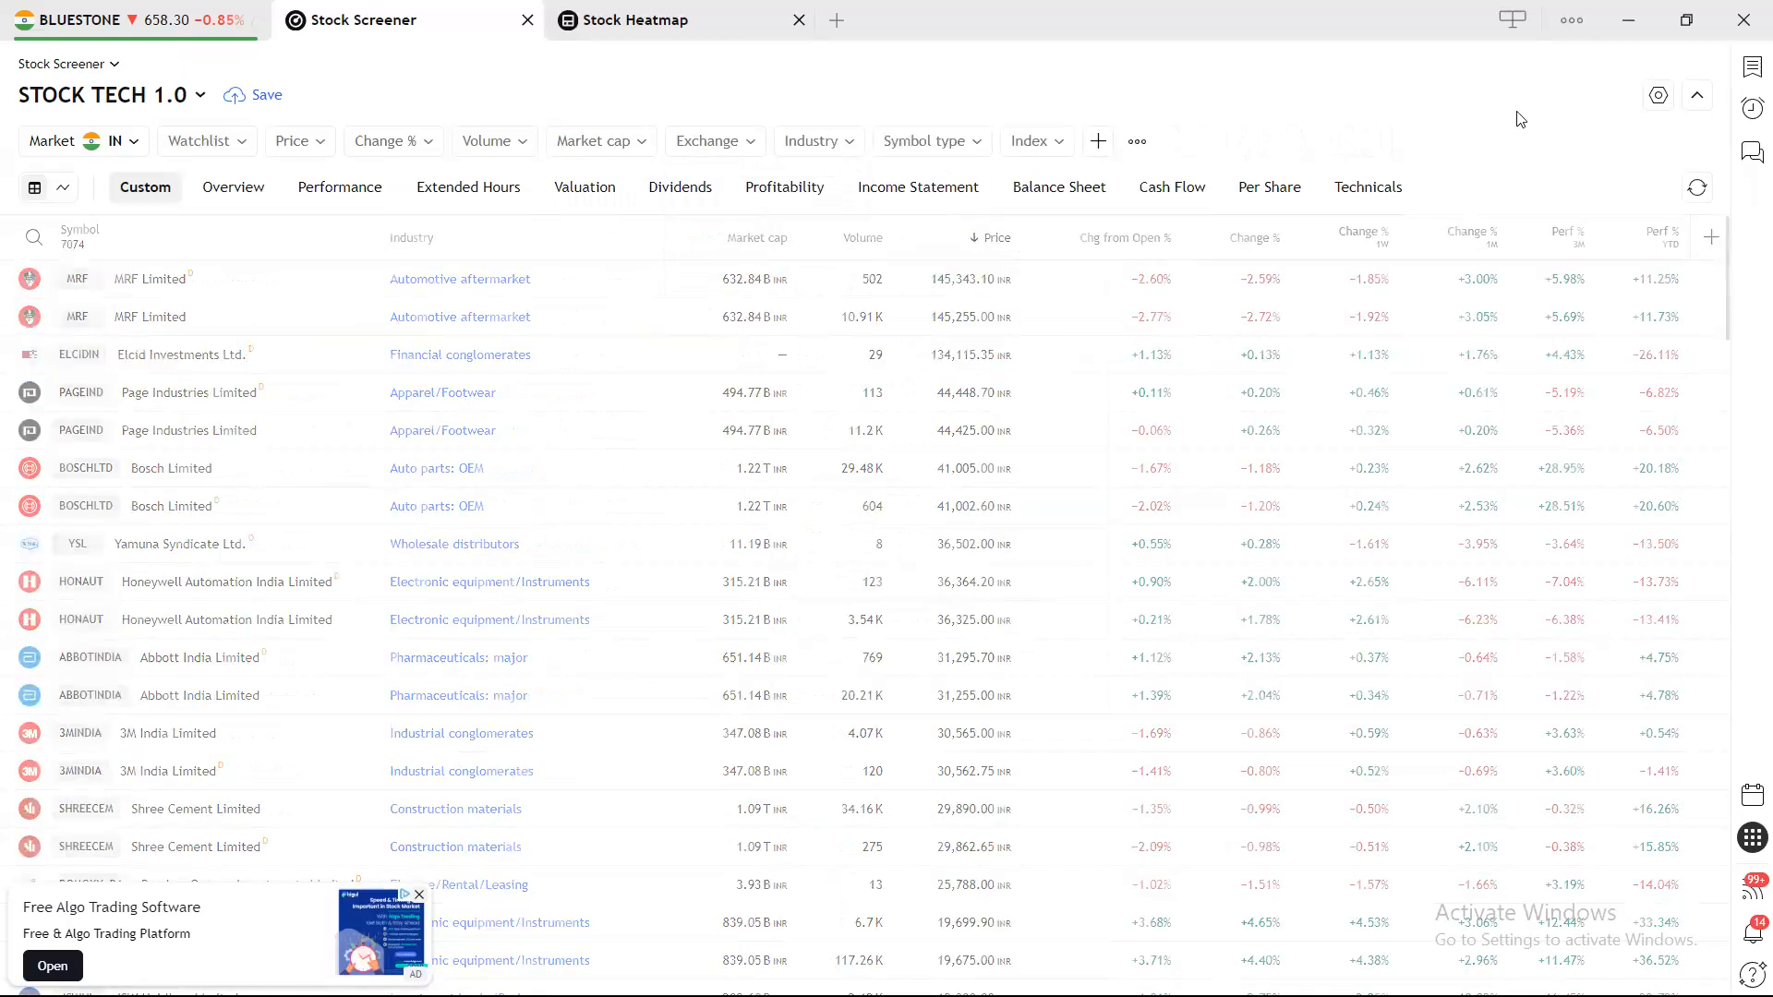
Open the Index filter dropdown listing Nifty 50, Nifty 500 and other indices.
{"action": "left_click", "coordinate": [1050, 152]}
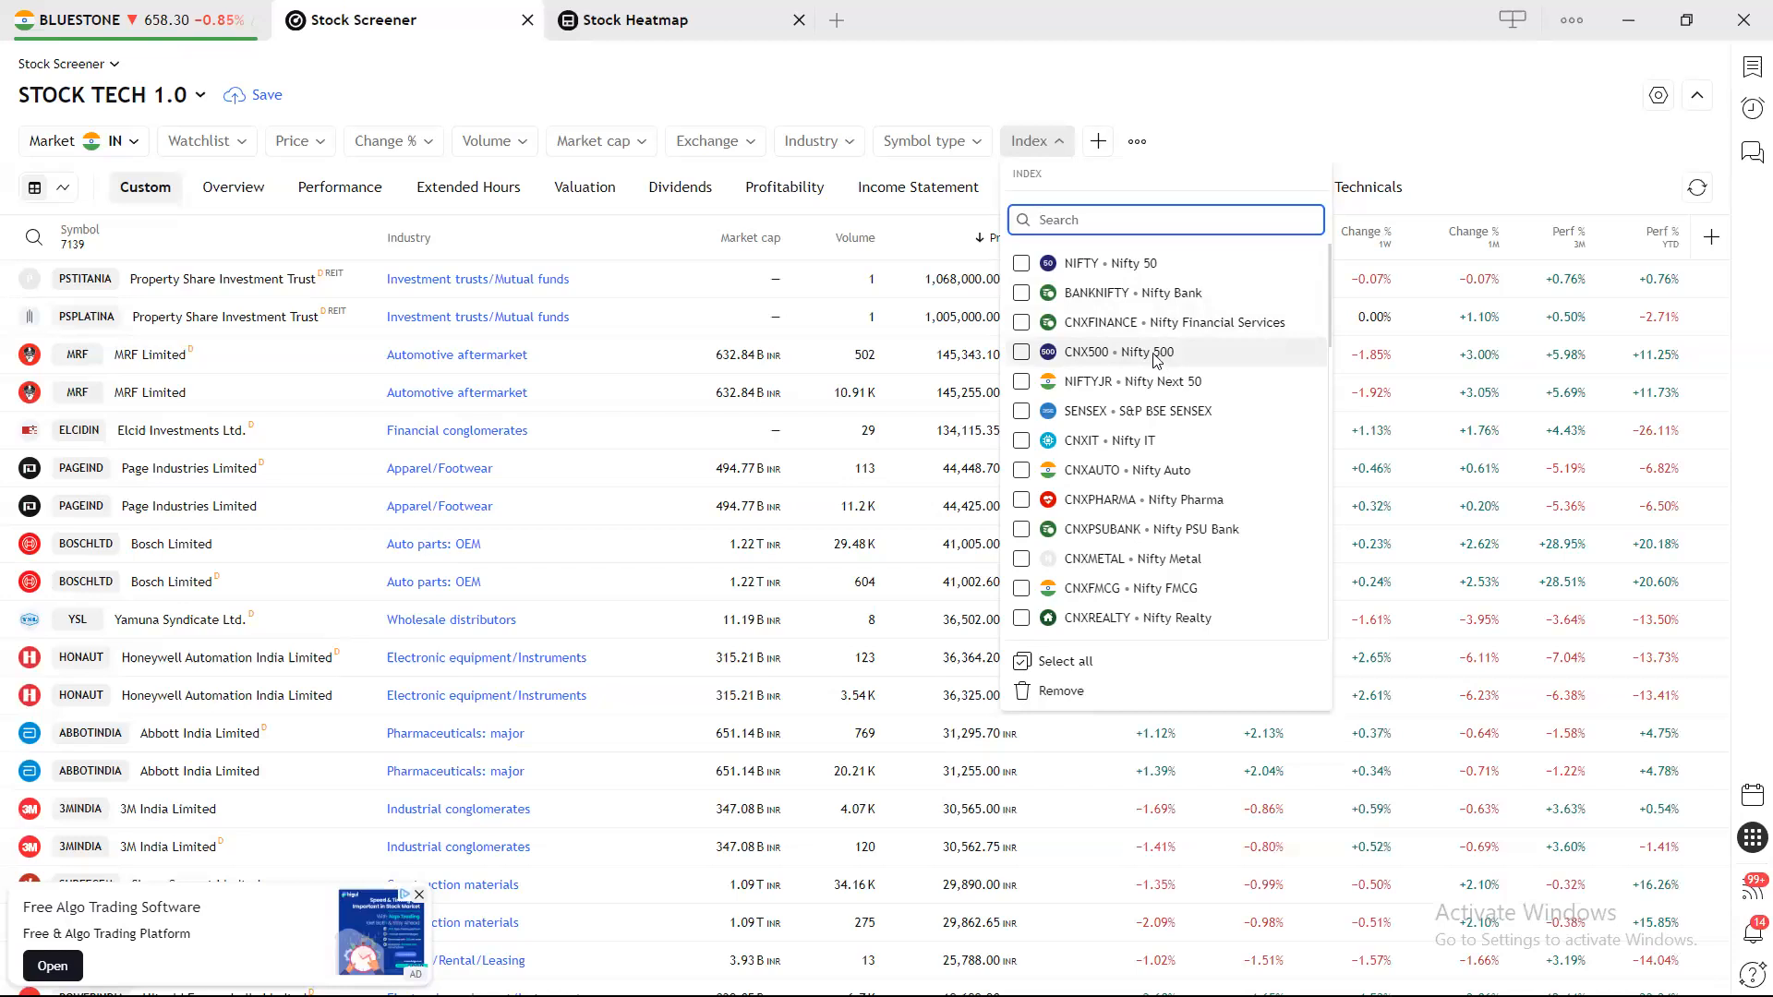
Replace the Nifty 500 index choice with NIFTYMIDSML400, found by searching 'SM'.
{"action": "left_click", "coordinate": [1021, 352]}
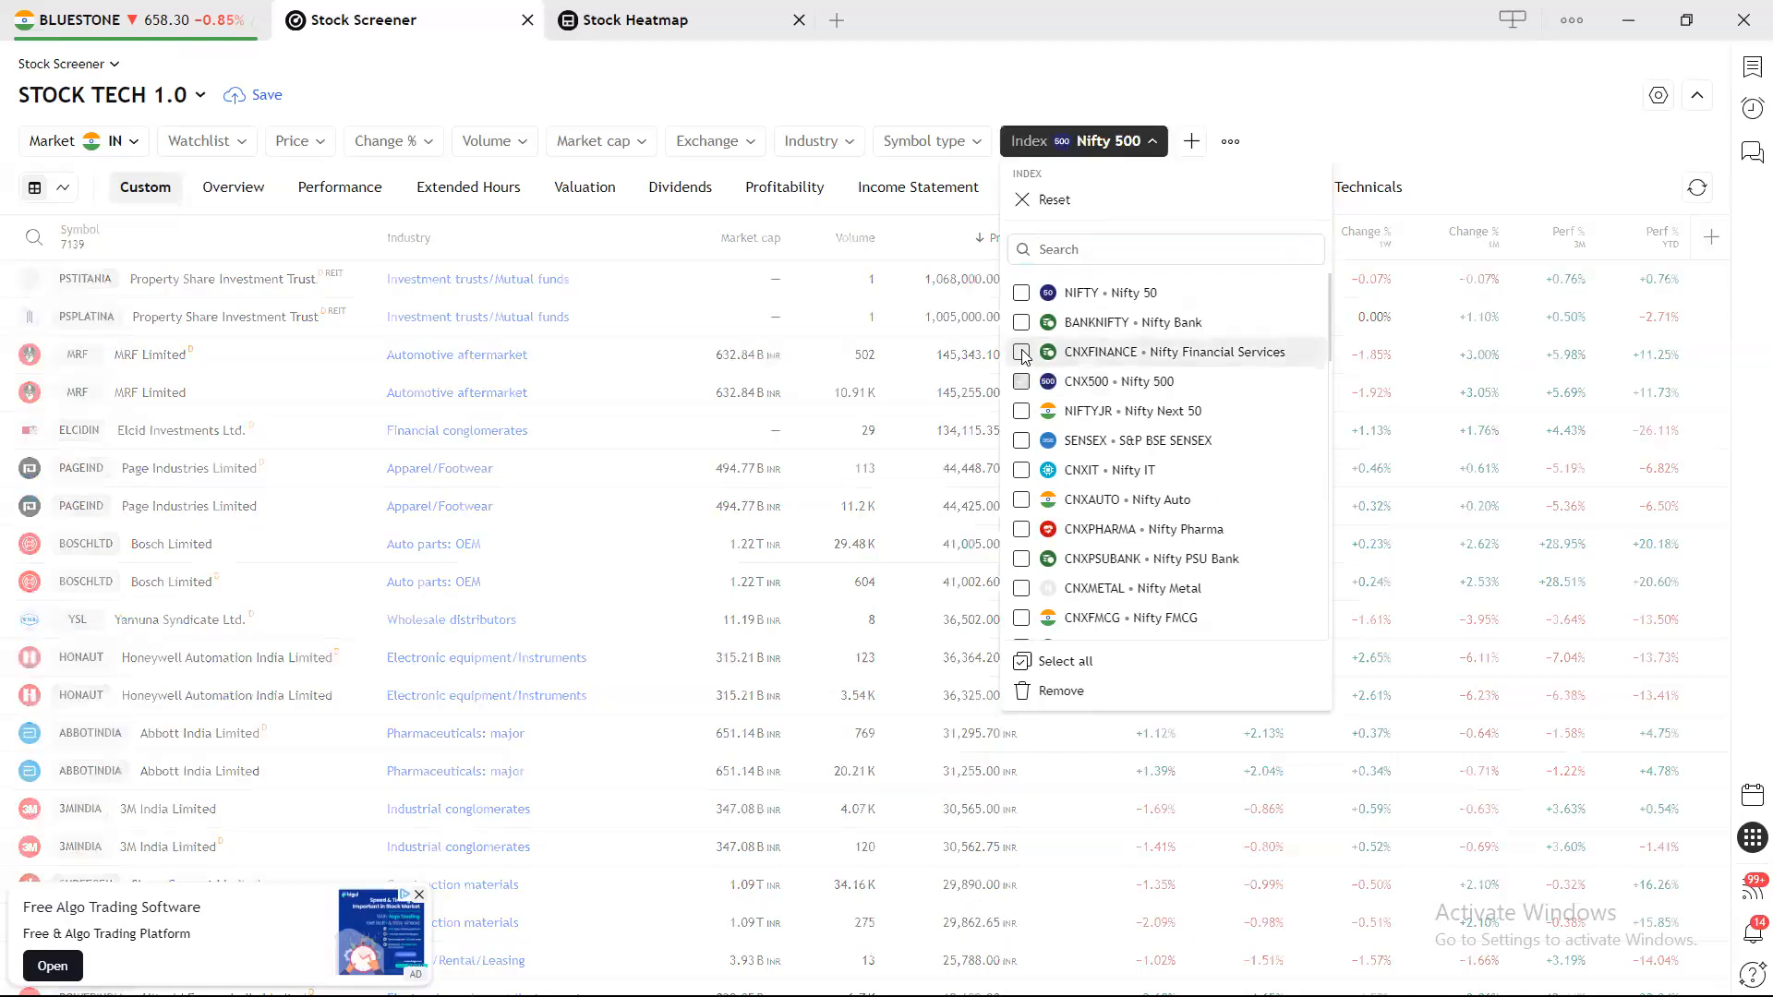
{"action": "left_click", "coordinate": [85, 200]}
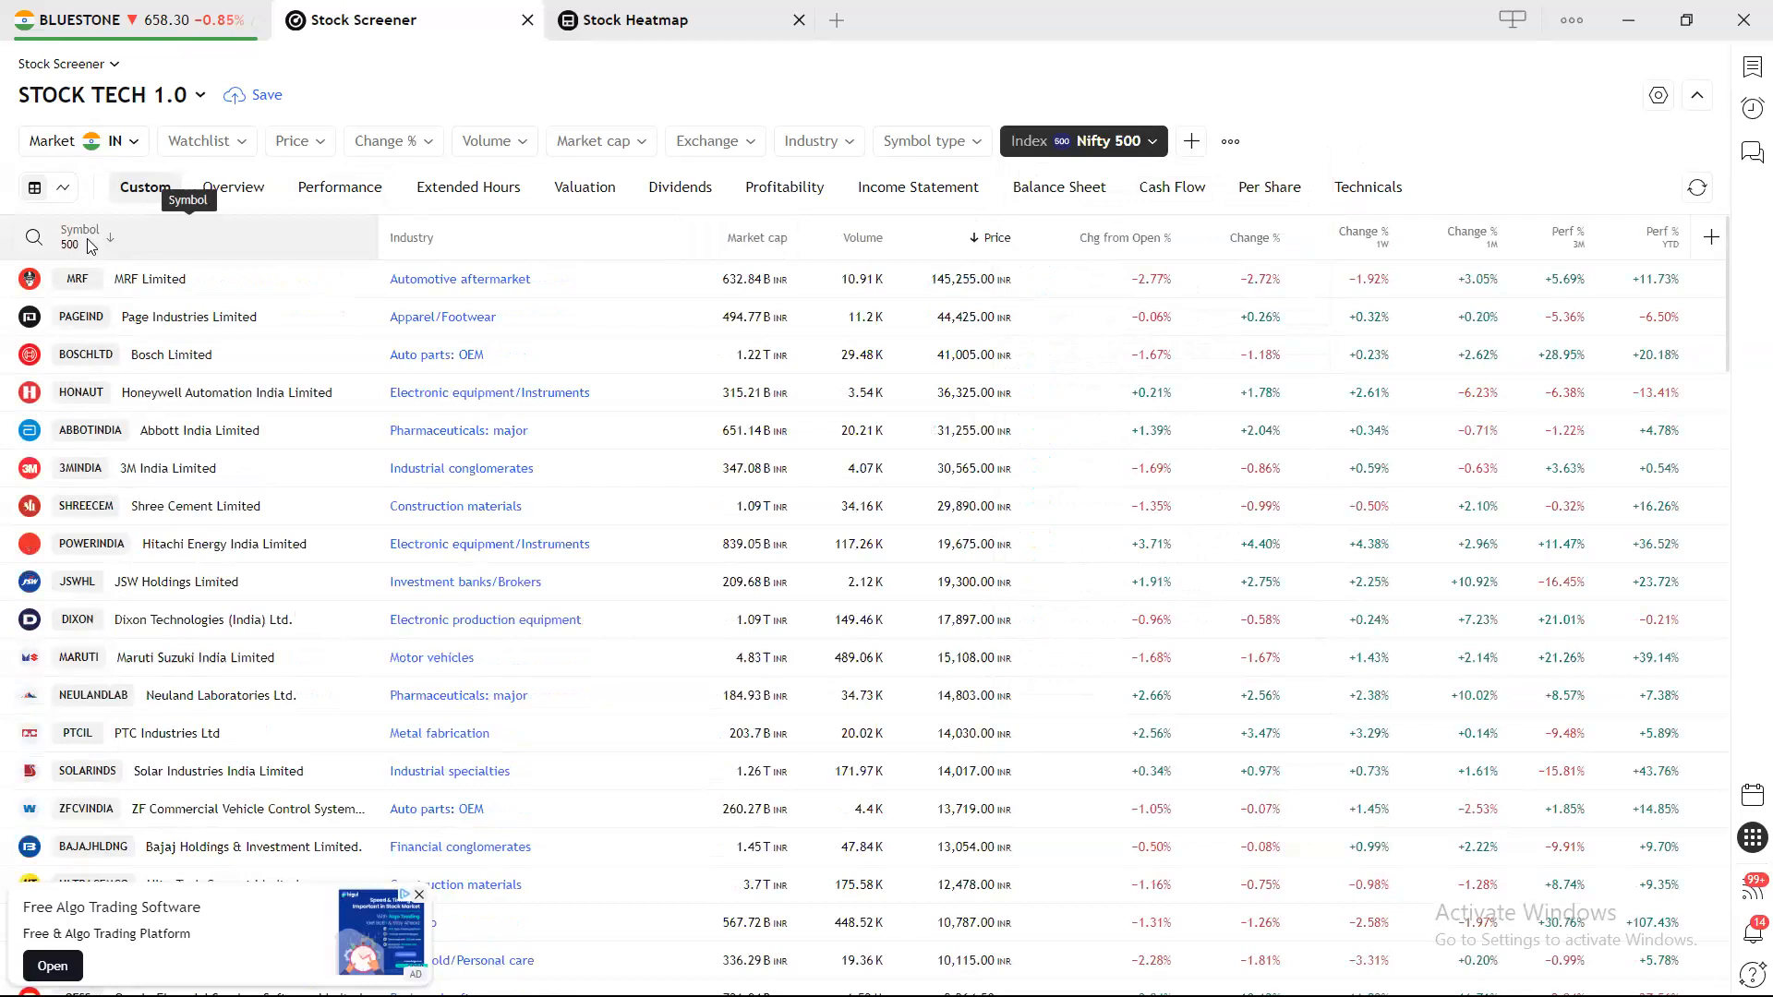
{"action": "left_click", "coordinate": [1143, 142]}
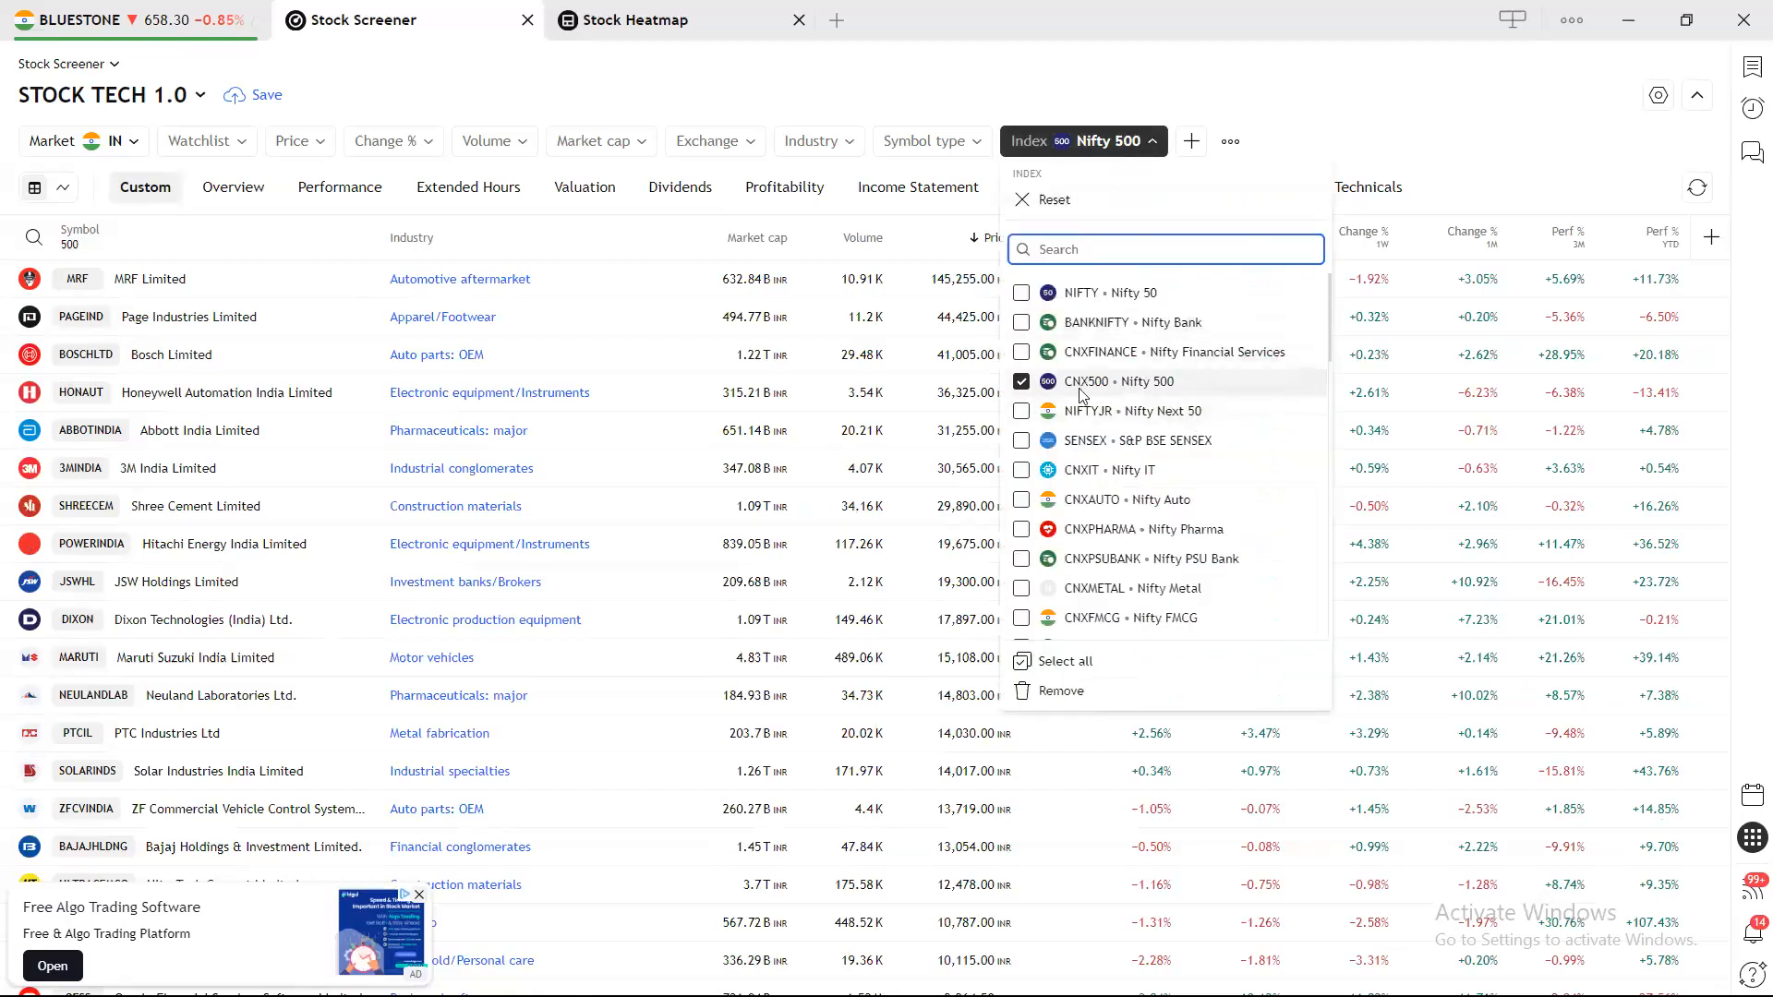
{"action": "left_click", "coordinate": [1140, 381]}
{"action": "left_click", "coordinate": [1156, 224]}
{"action": "type", "text": "SM"}
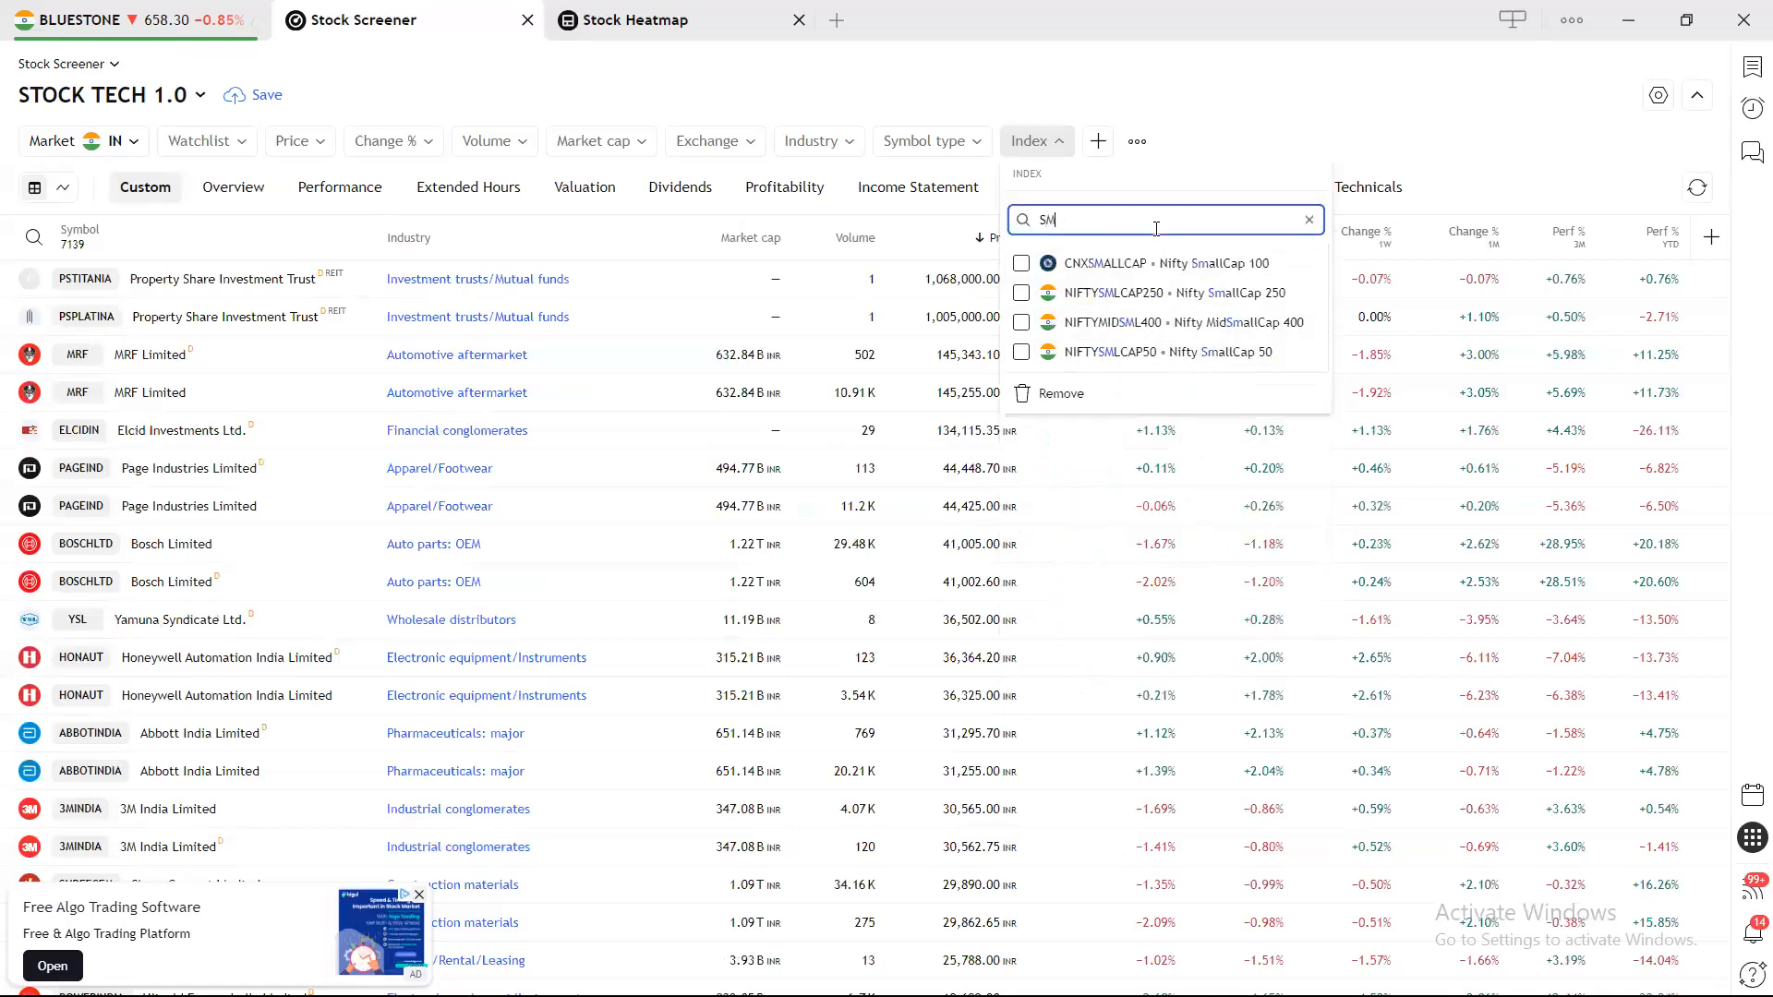
{"action": "left_click", "coordinate": [1150, 328]}
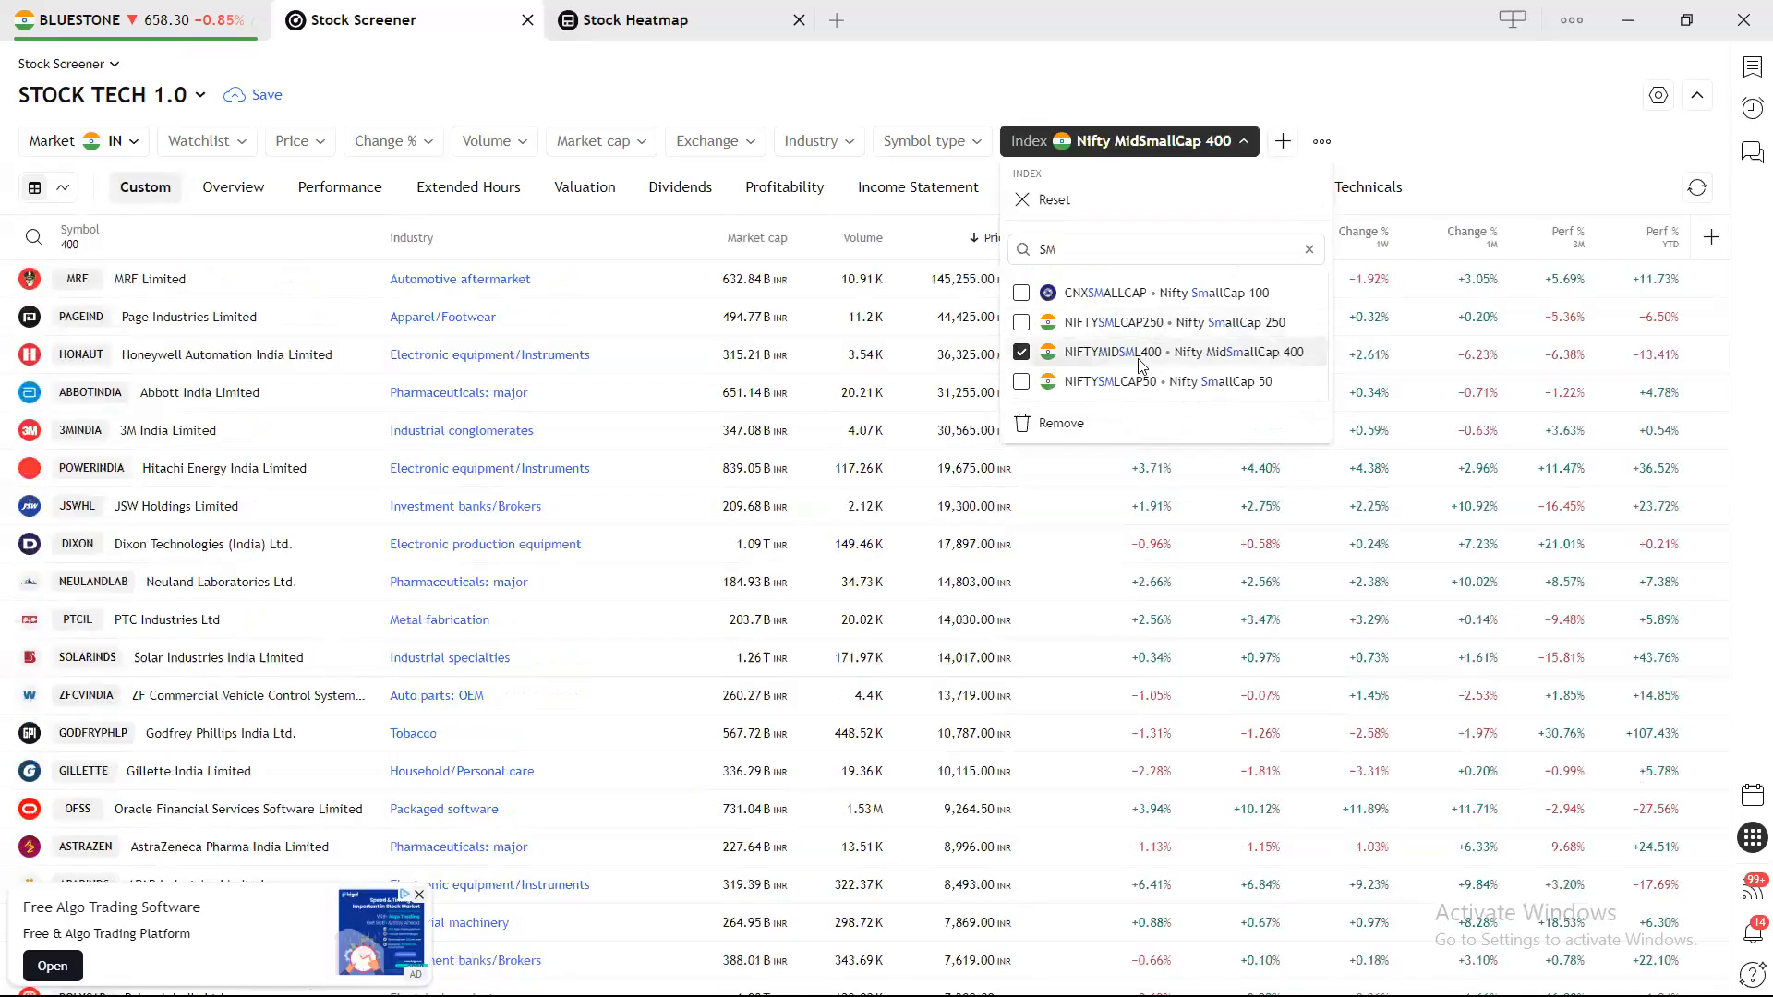
{"action": "left_click", "coordinate": [1378, 159]}
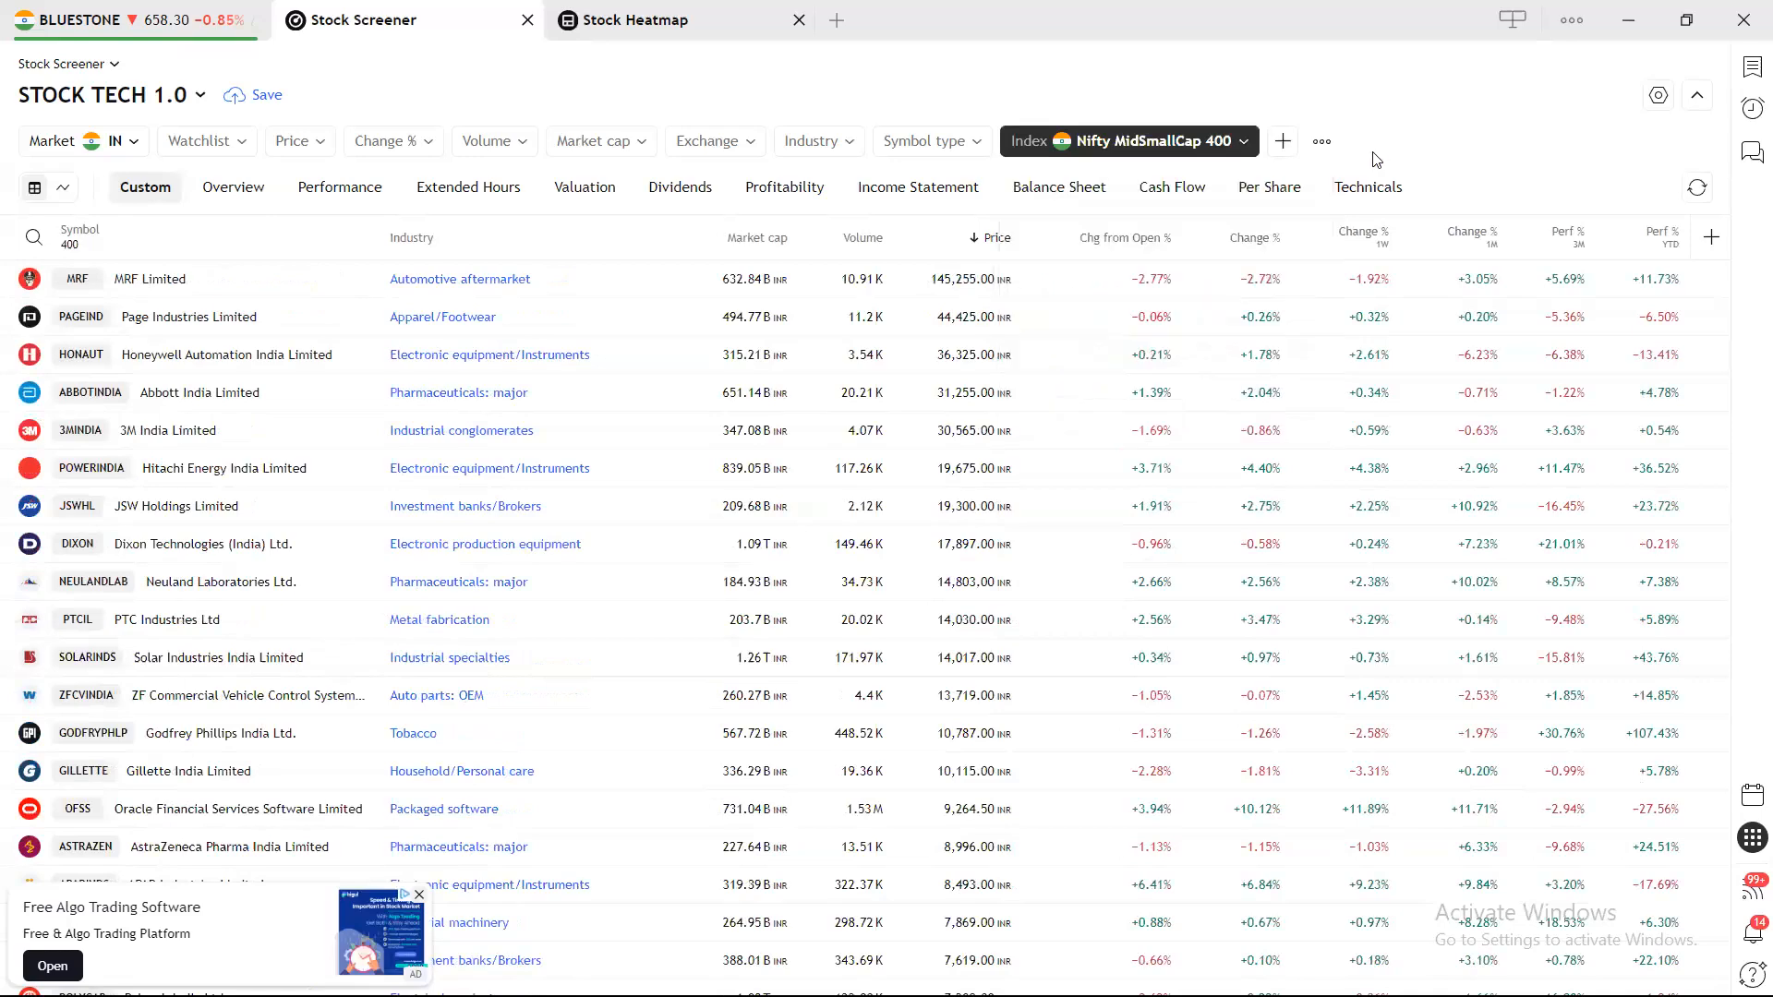
{"action": "scroll", "coordinate": [621, 432], "scroll_direction": "down", "scroll_amount": 15}
{"action": "scroll", "coordinate": [620, 432], "scroll_direction": "up", "scroll_amount": 15}
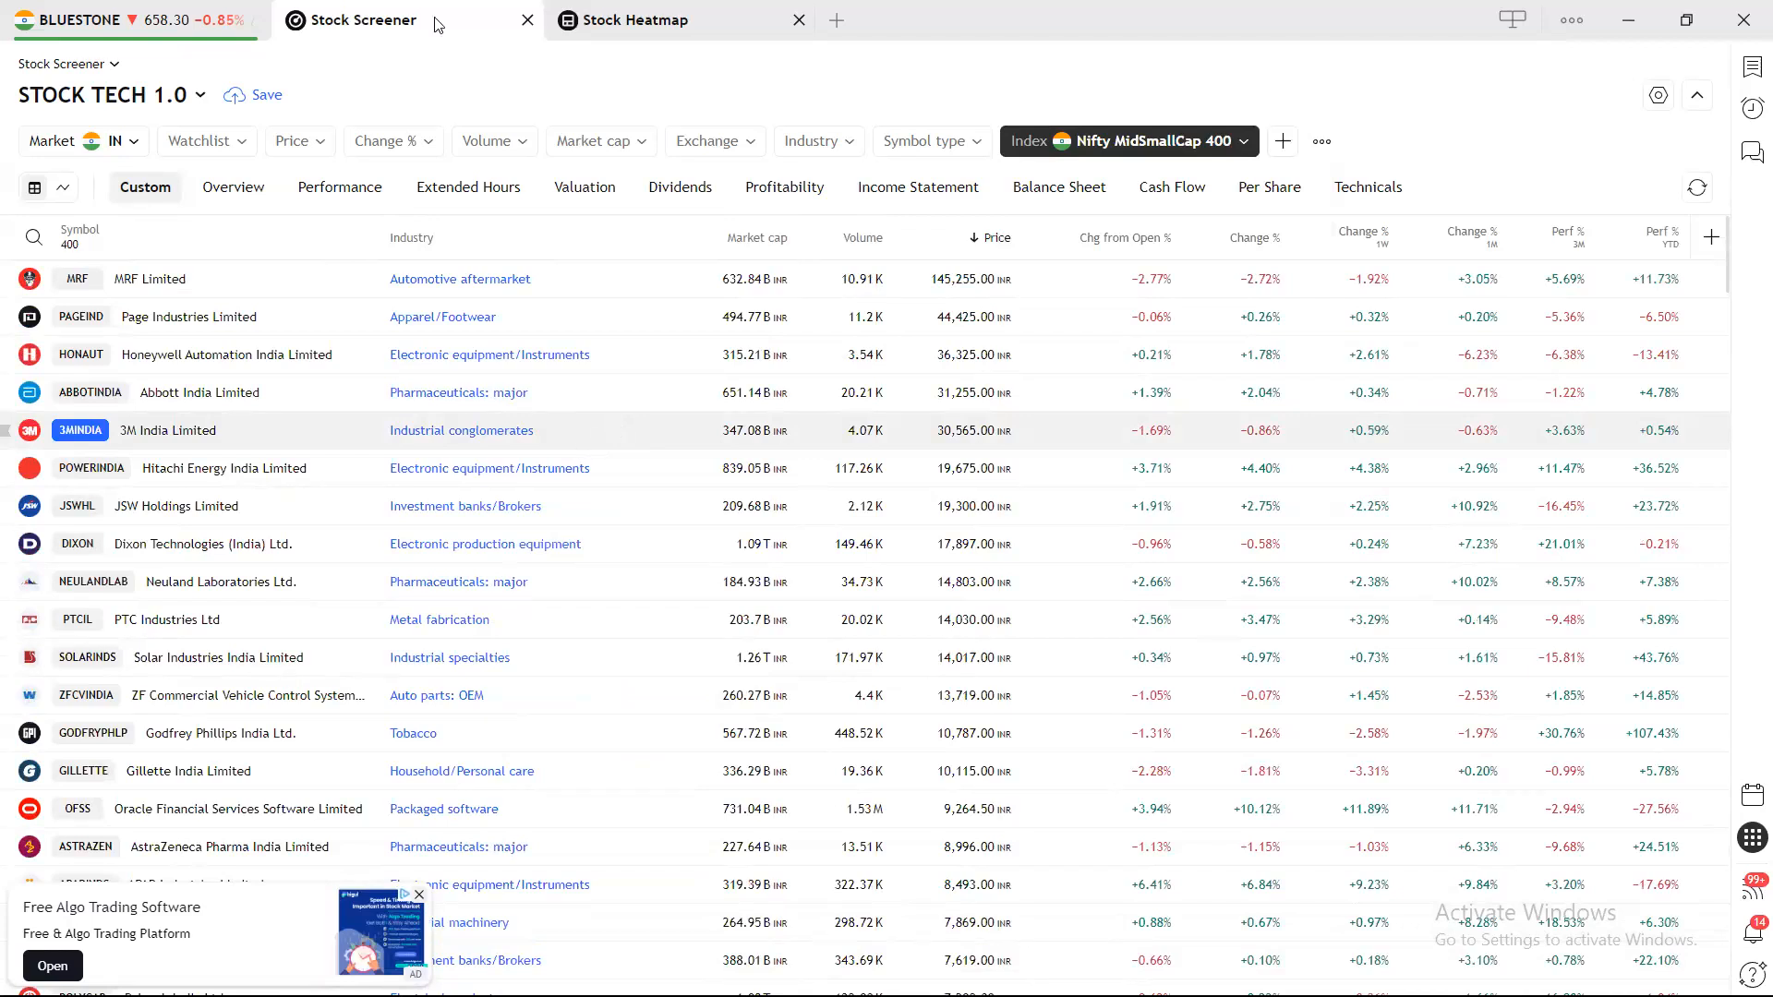
Check the BLUESTONE chart, browse the Indian Stock Heatmap, then go back to BLUESTONE.
{"action": "left_click", "coordinate": [196, 20]}
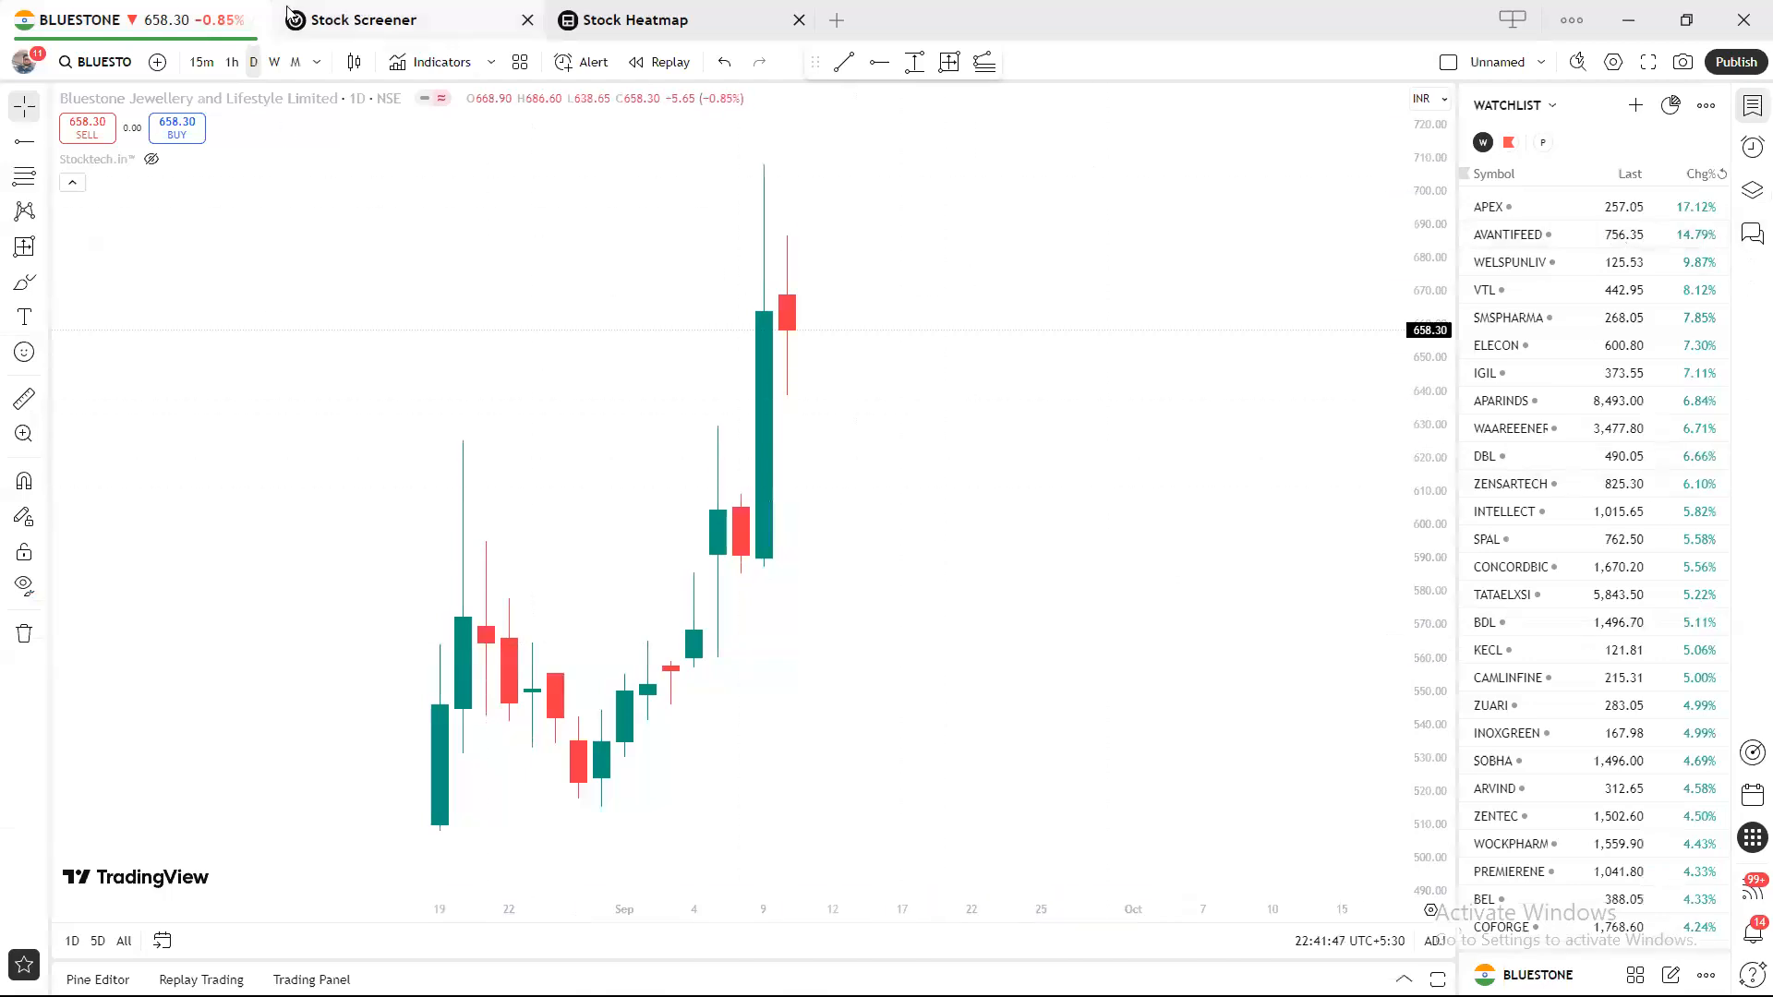
{"action": "left_click", "coordinate": [342, 18]}
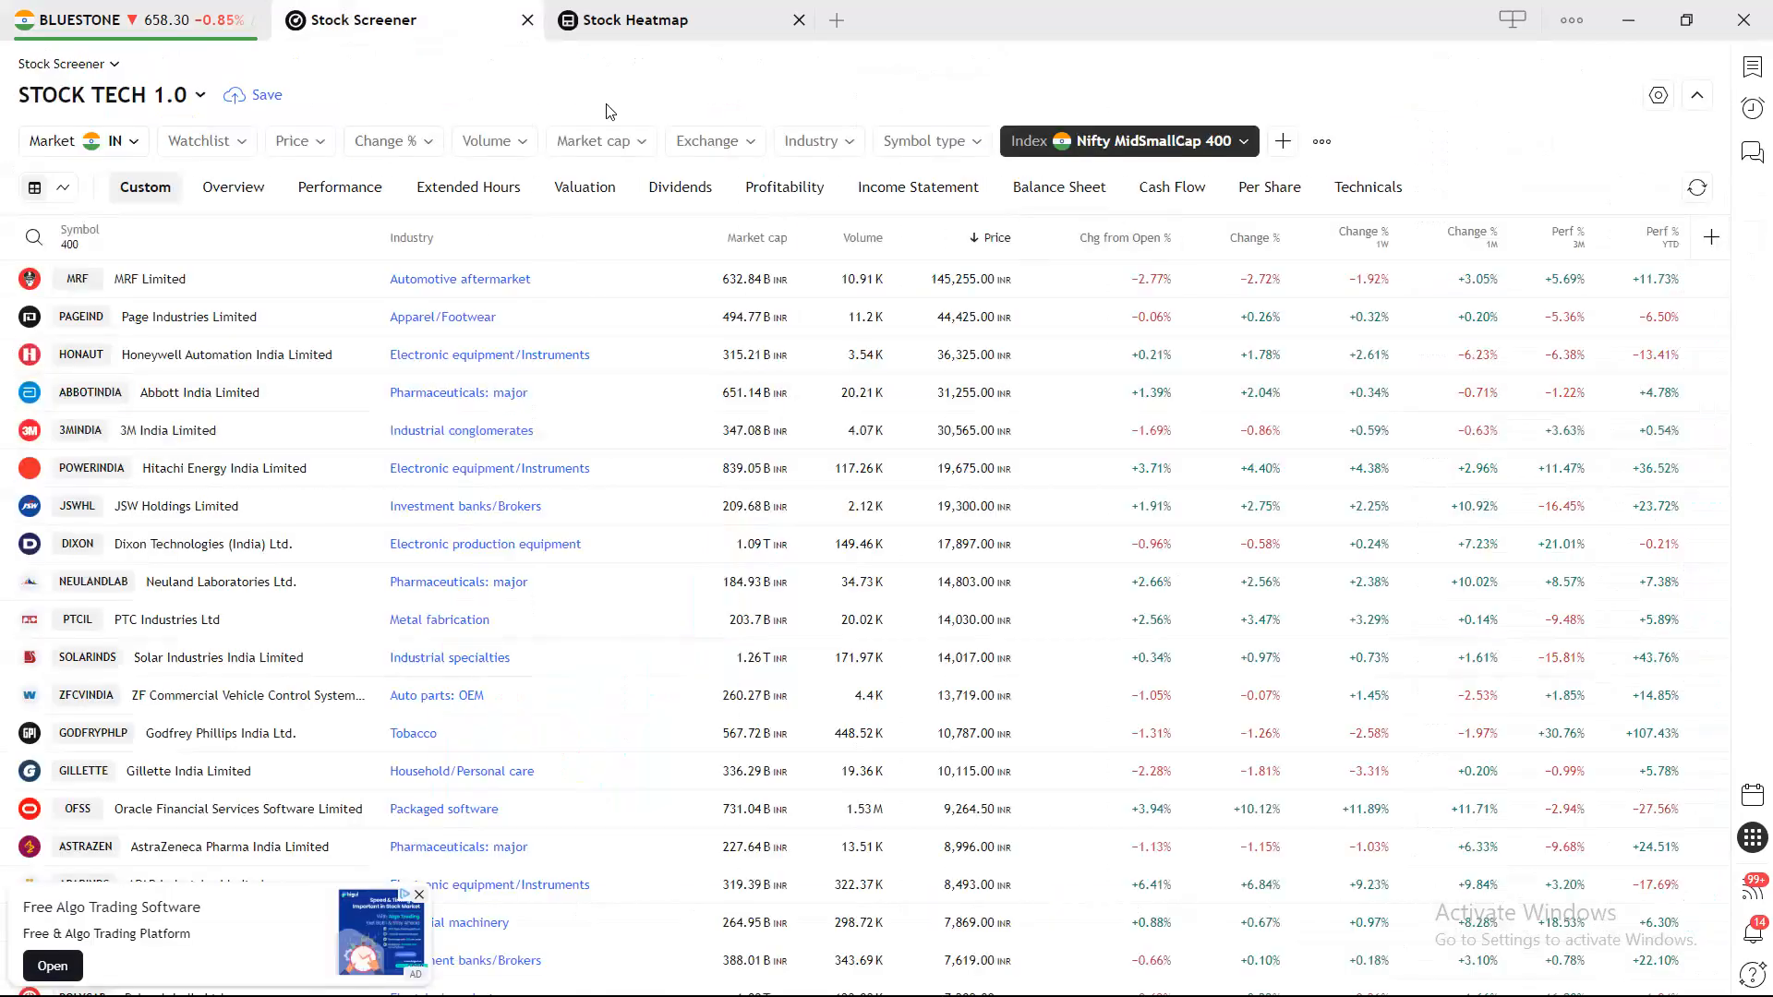
{"action": "left_click", "coordinate": [700, 39]}
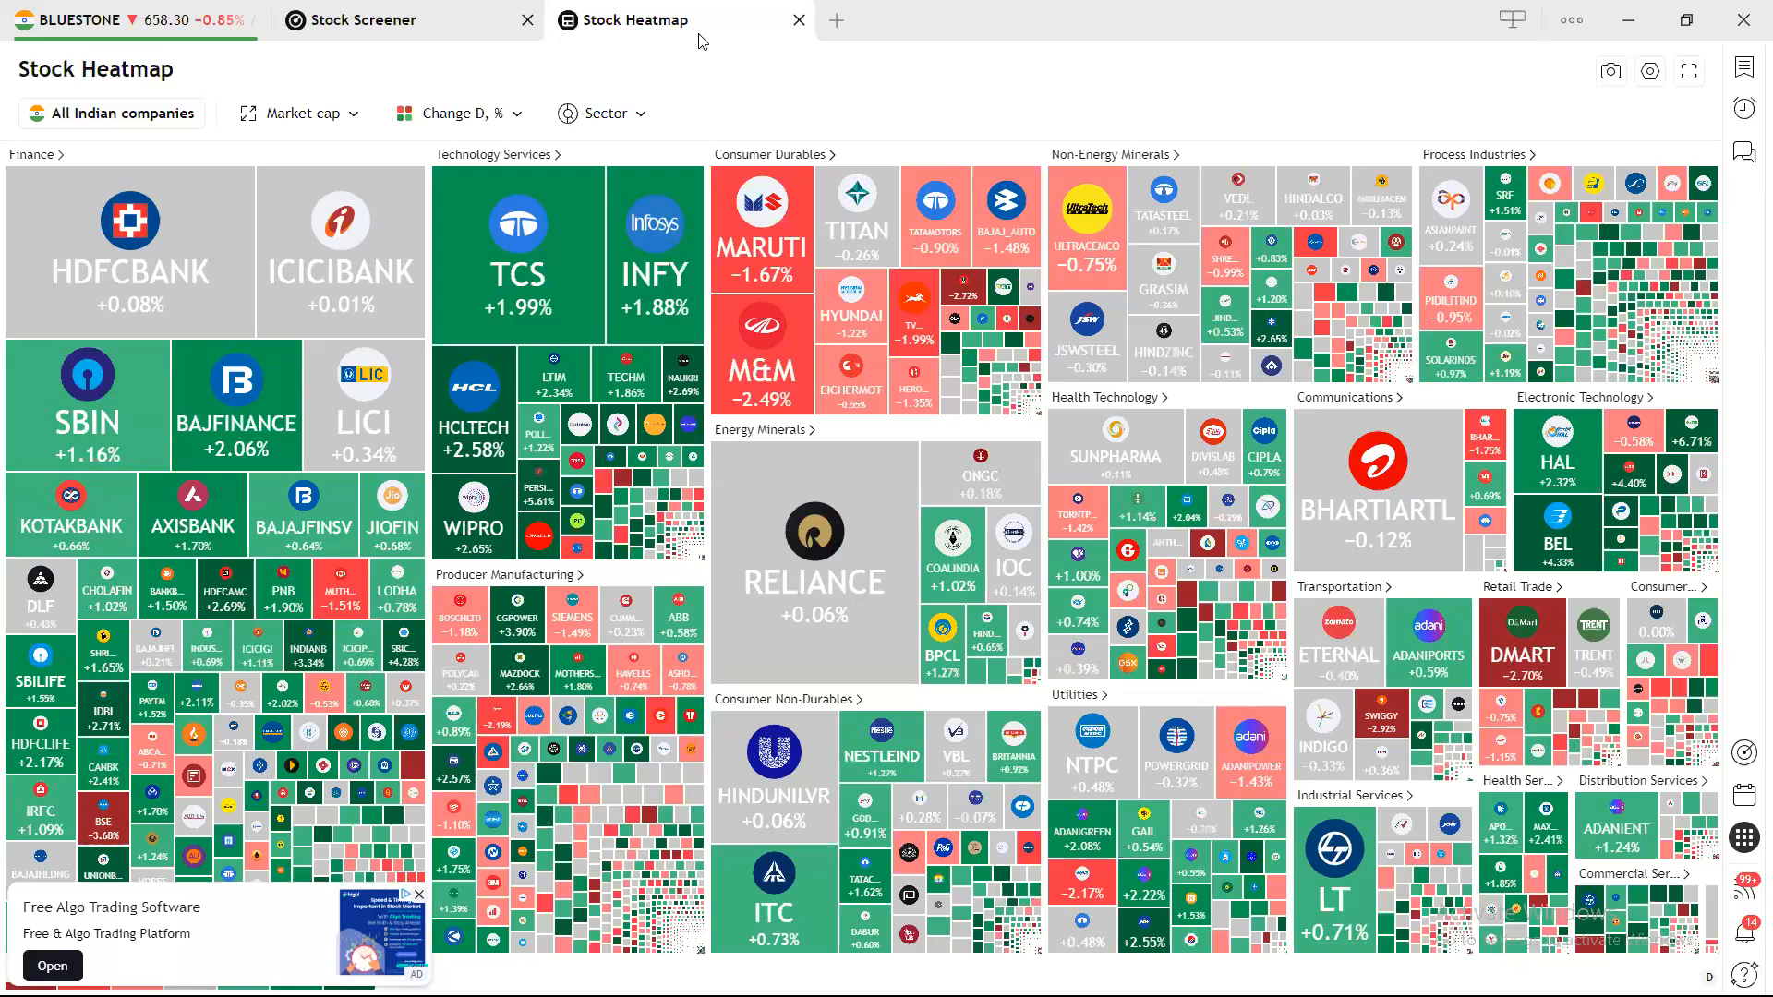
{"action": "left_click", "coordinate": [185, 20]}
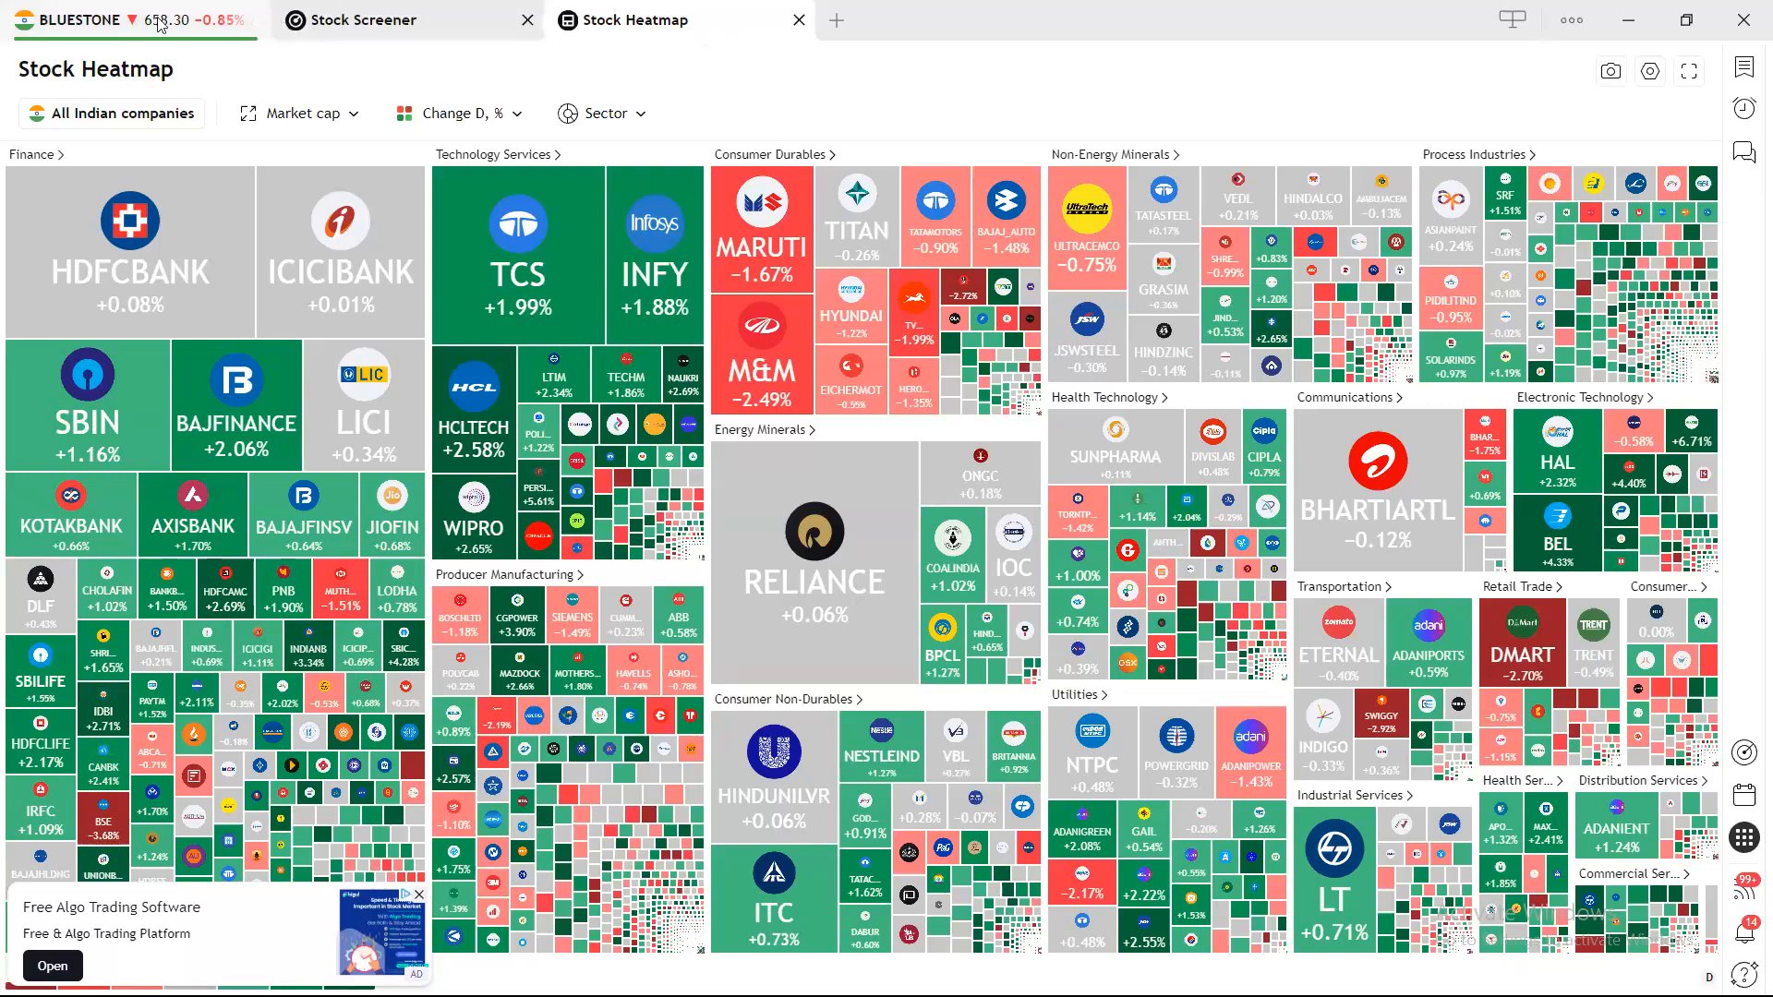
Open the account menu, then dismiss it without changes.
{"action": "left_click", "coordinate": [26, 63]}
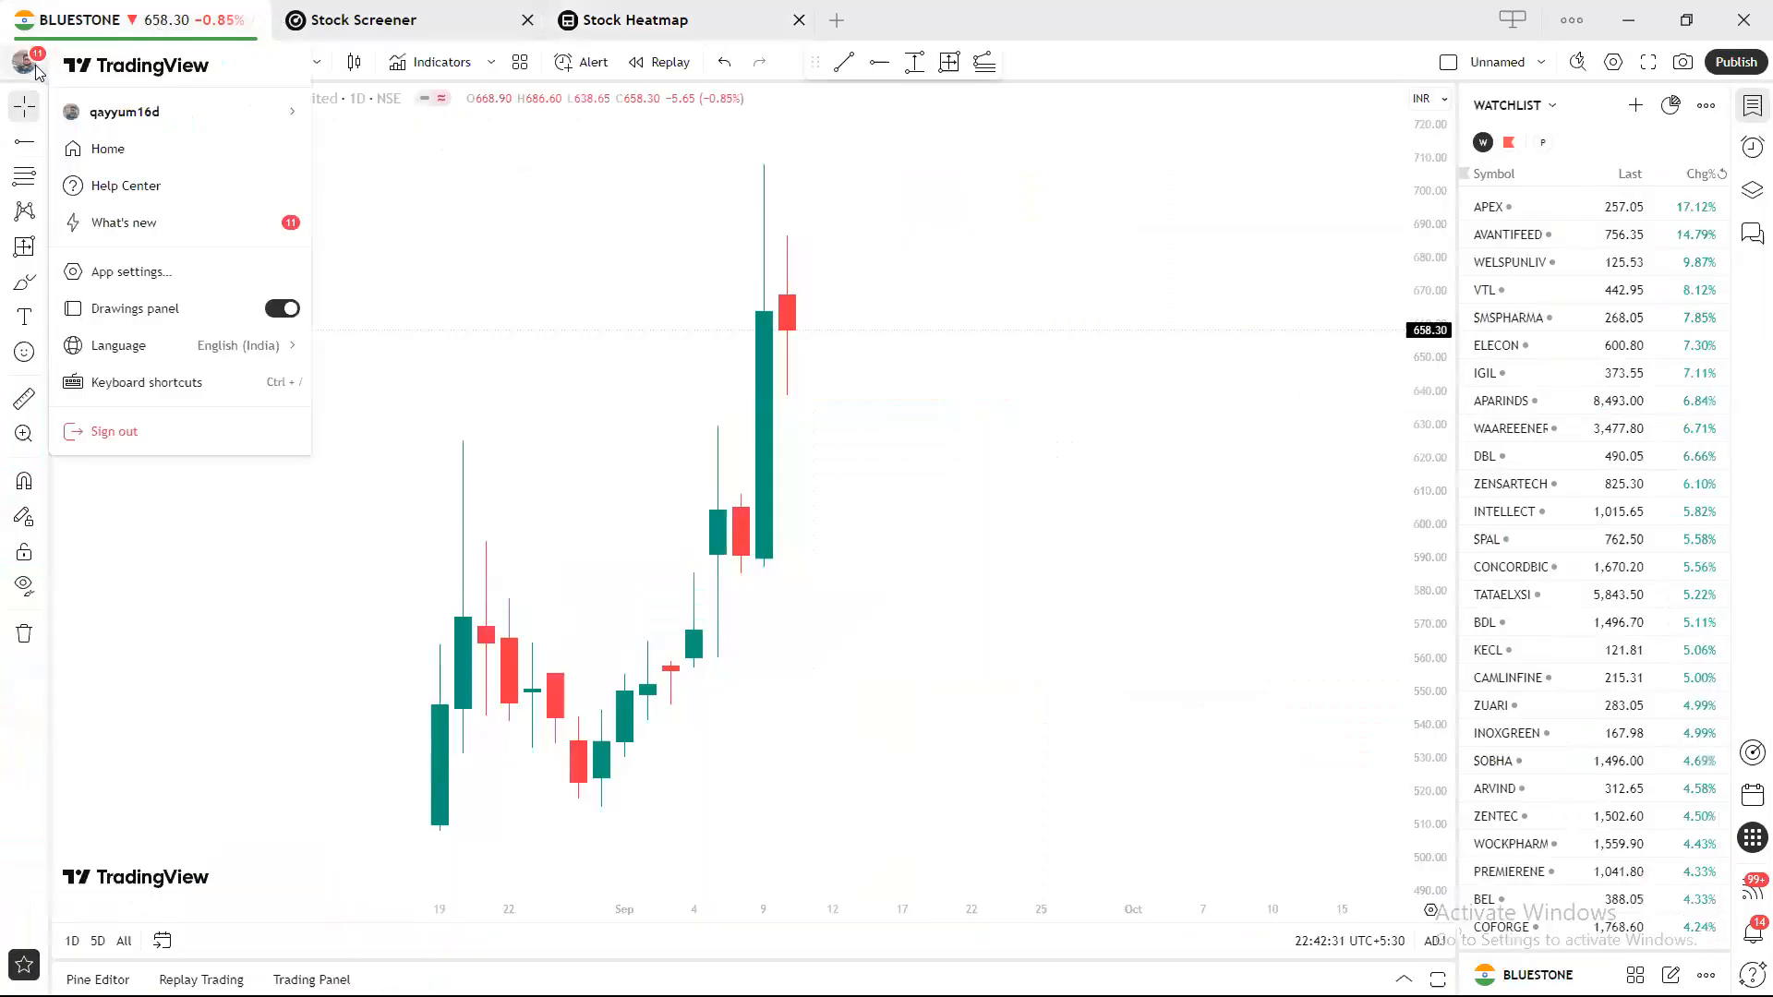
{"action": "mouse_move", "coordinate": [175, 127]}
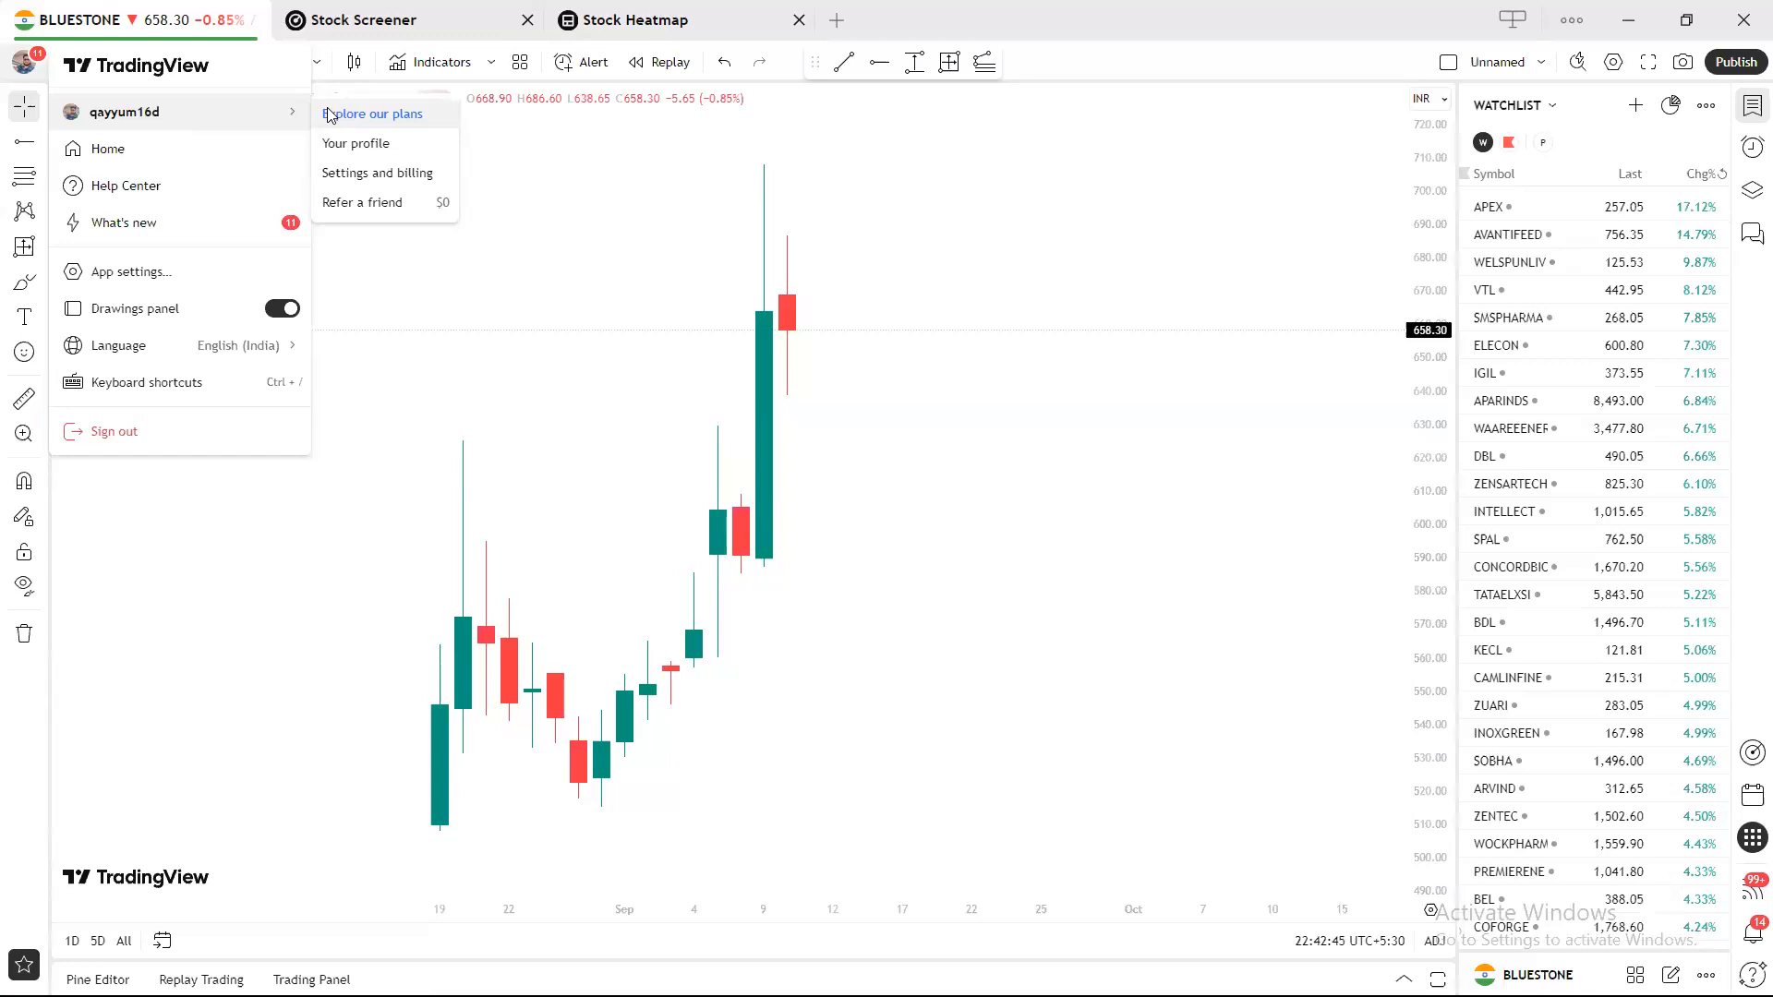
{"action": "left_click", "coordinate": [1135, 295]}
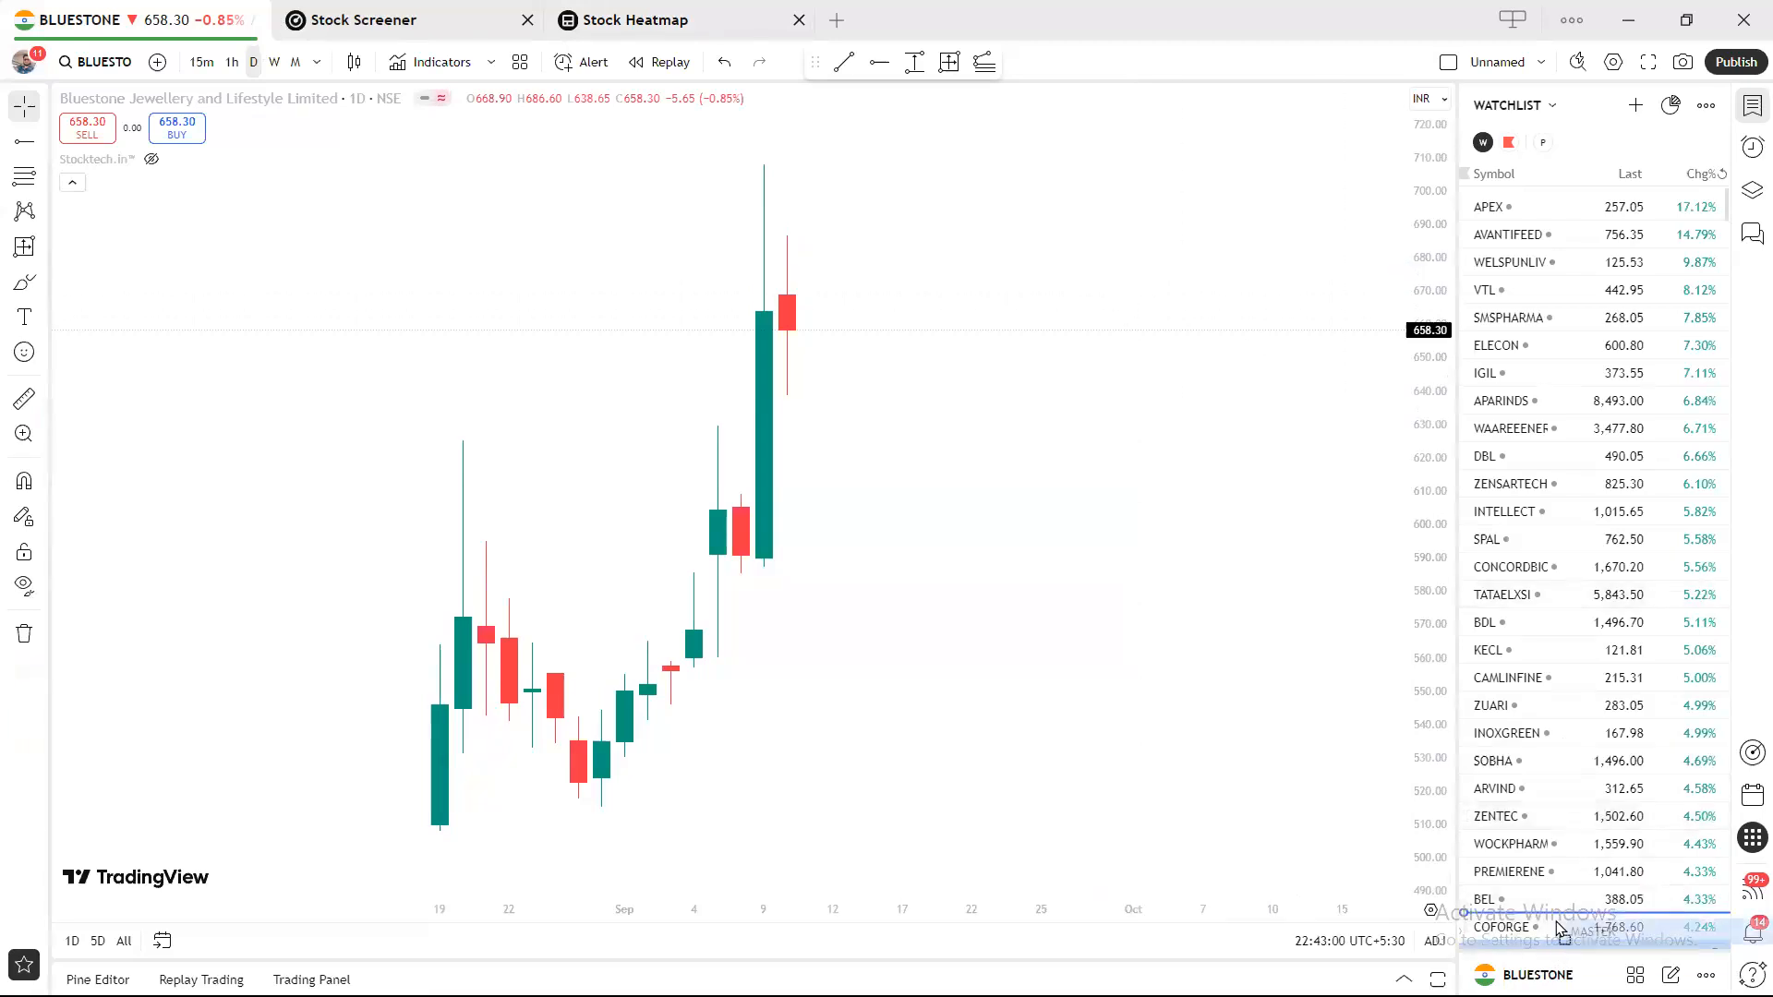
Select MASTEK in the watchlist, enlarge the symbol details area, and open a new start-page tab.
{"action": "left_click", "coordinate": [1558, 951]}
{"action": "scroll", "coordinate": [1558, 951], "scroll_direction": "down", "scroll_amount": 3}
{"action": "mouse_move", "coordinate": [1558, 951]}
{"action": "left_mouse_down"}
{"action": "mouse_move", "coordinate": [1521, 626]}
{"action": "mouse_move", "coordinate": [1533, 330]}
{"action": "mouse_move", "coordinate": [1533, 928]}
{"action": "left_mouse_up"}
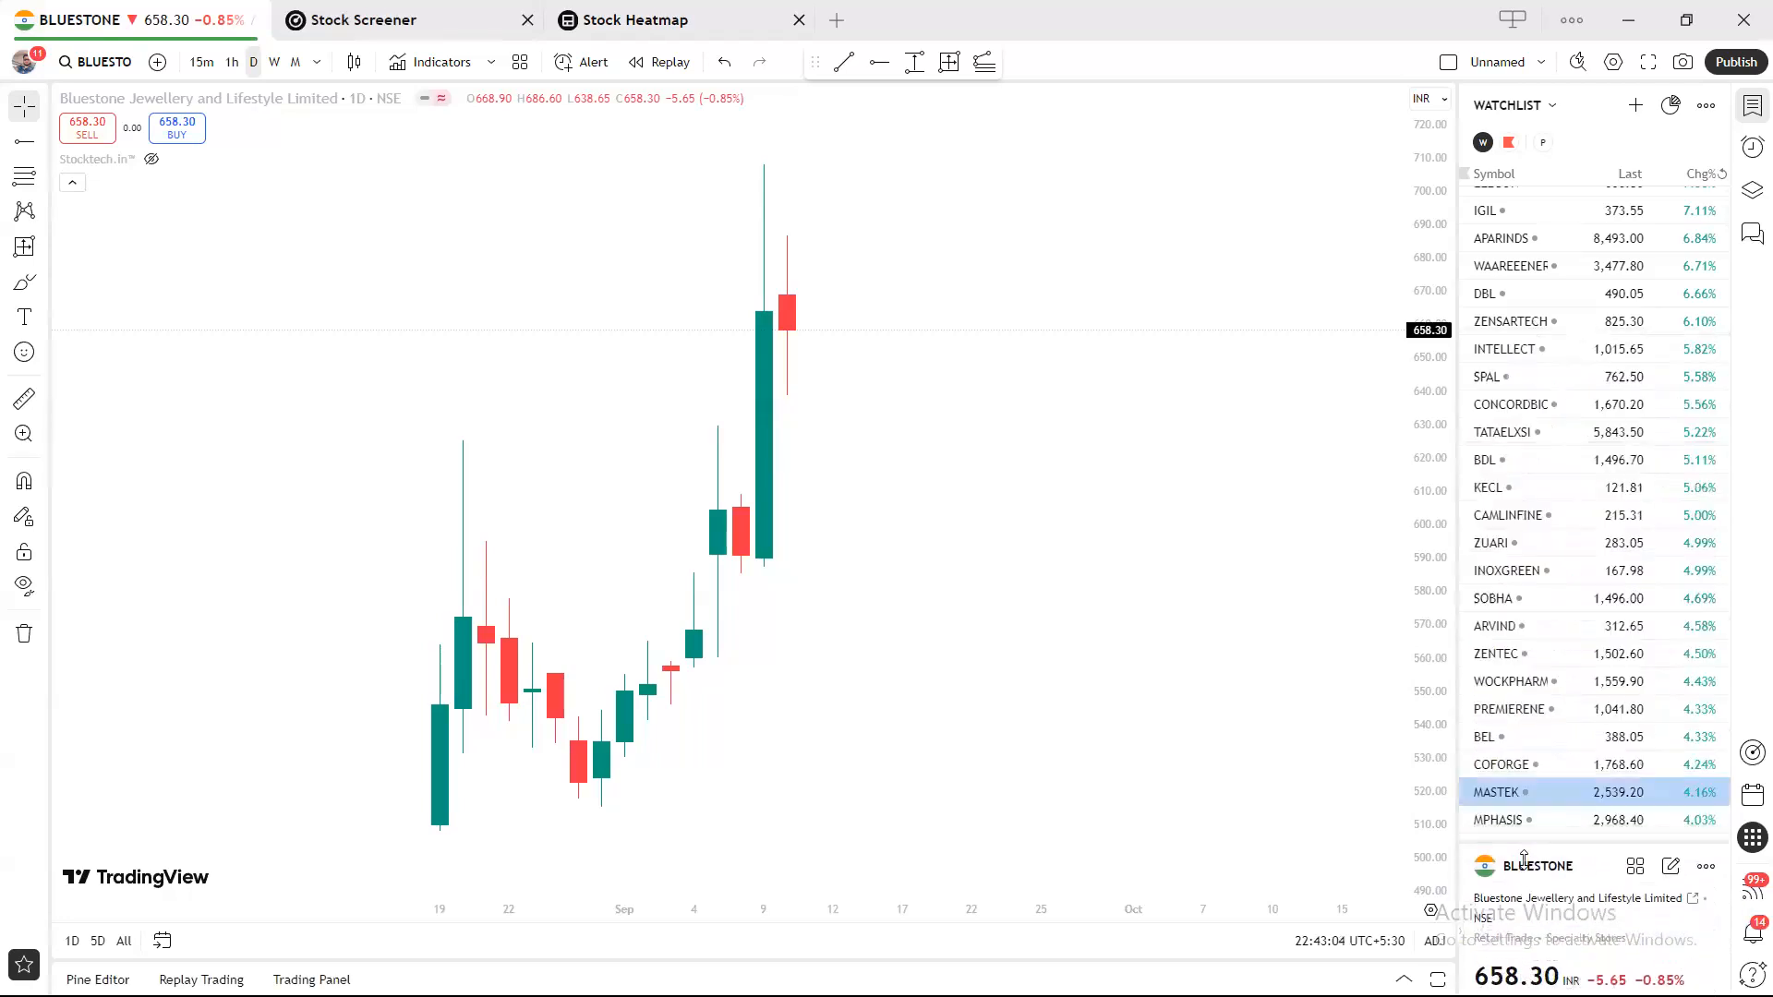
{"action": "left_click", "coordinate": [836, 19]}
Go to News Flow from the start page, close the article panel, and show the Market filter list.
{"action": "scroll", "coordinate": [960, 535], "scroll_direction": "down", "scroll_amount": 5}
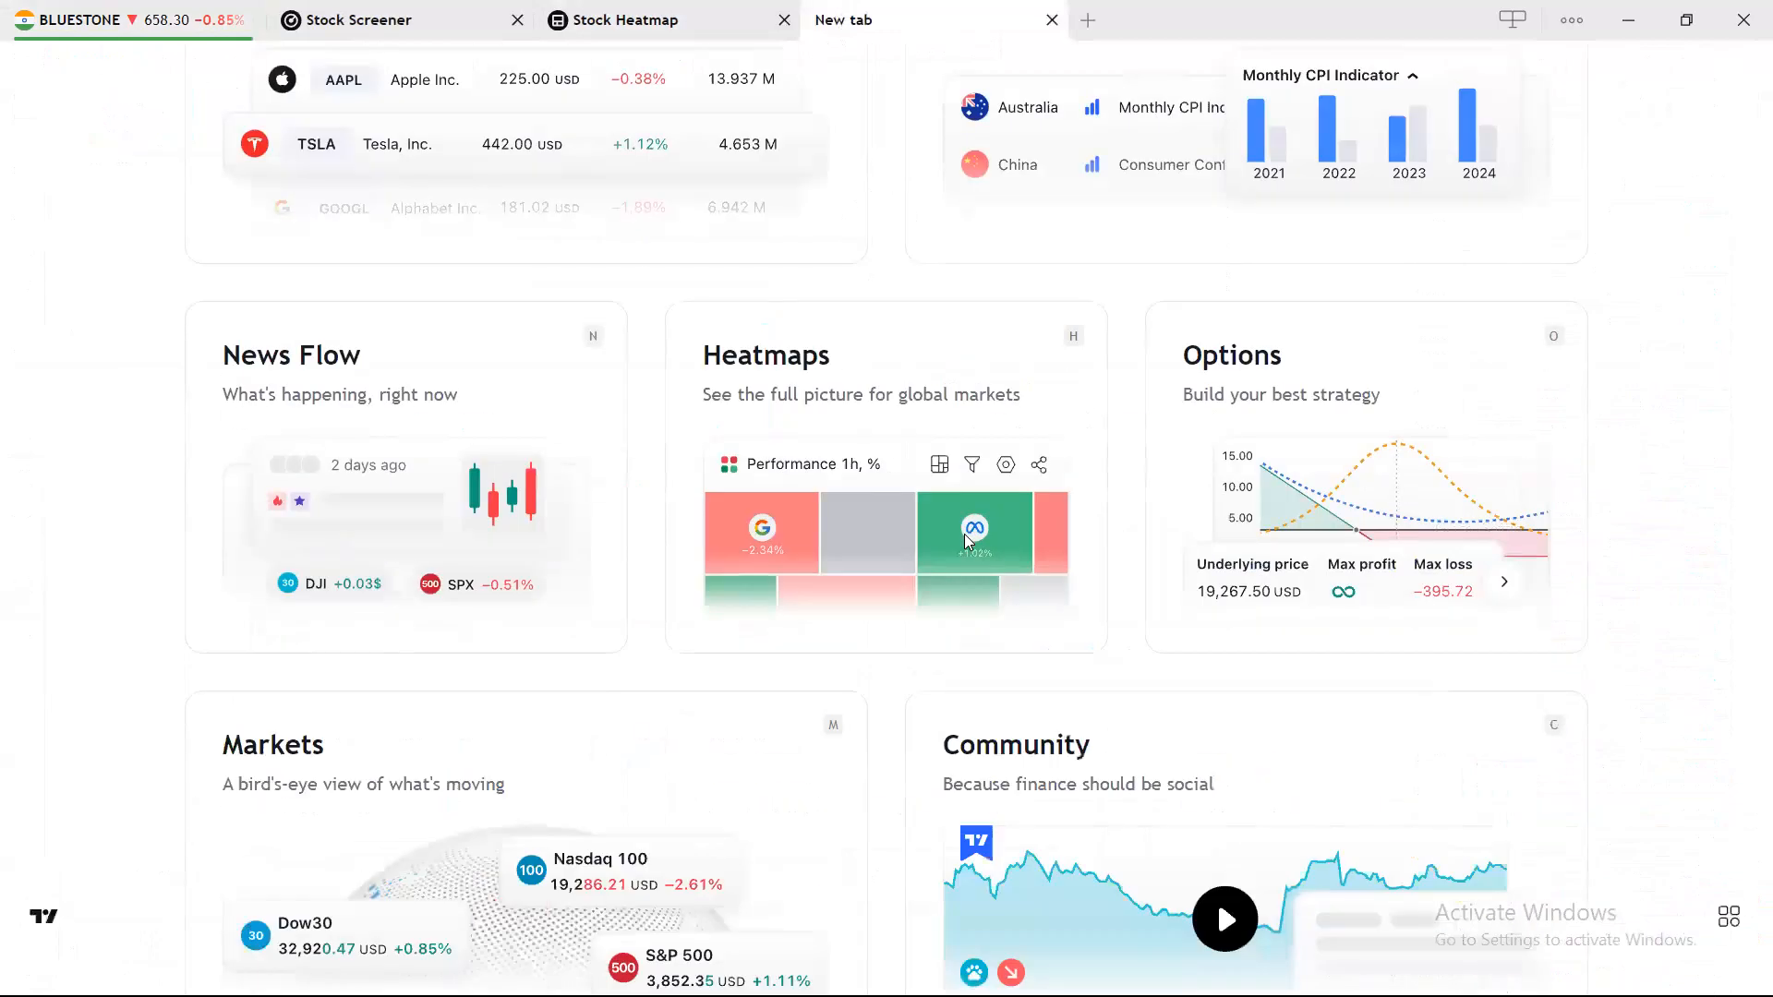
{"action": "left_click", "coordinate": [394, 390]}
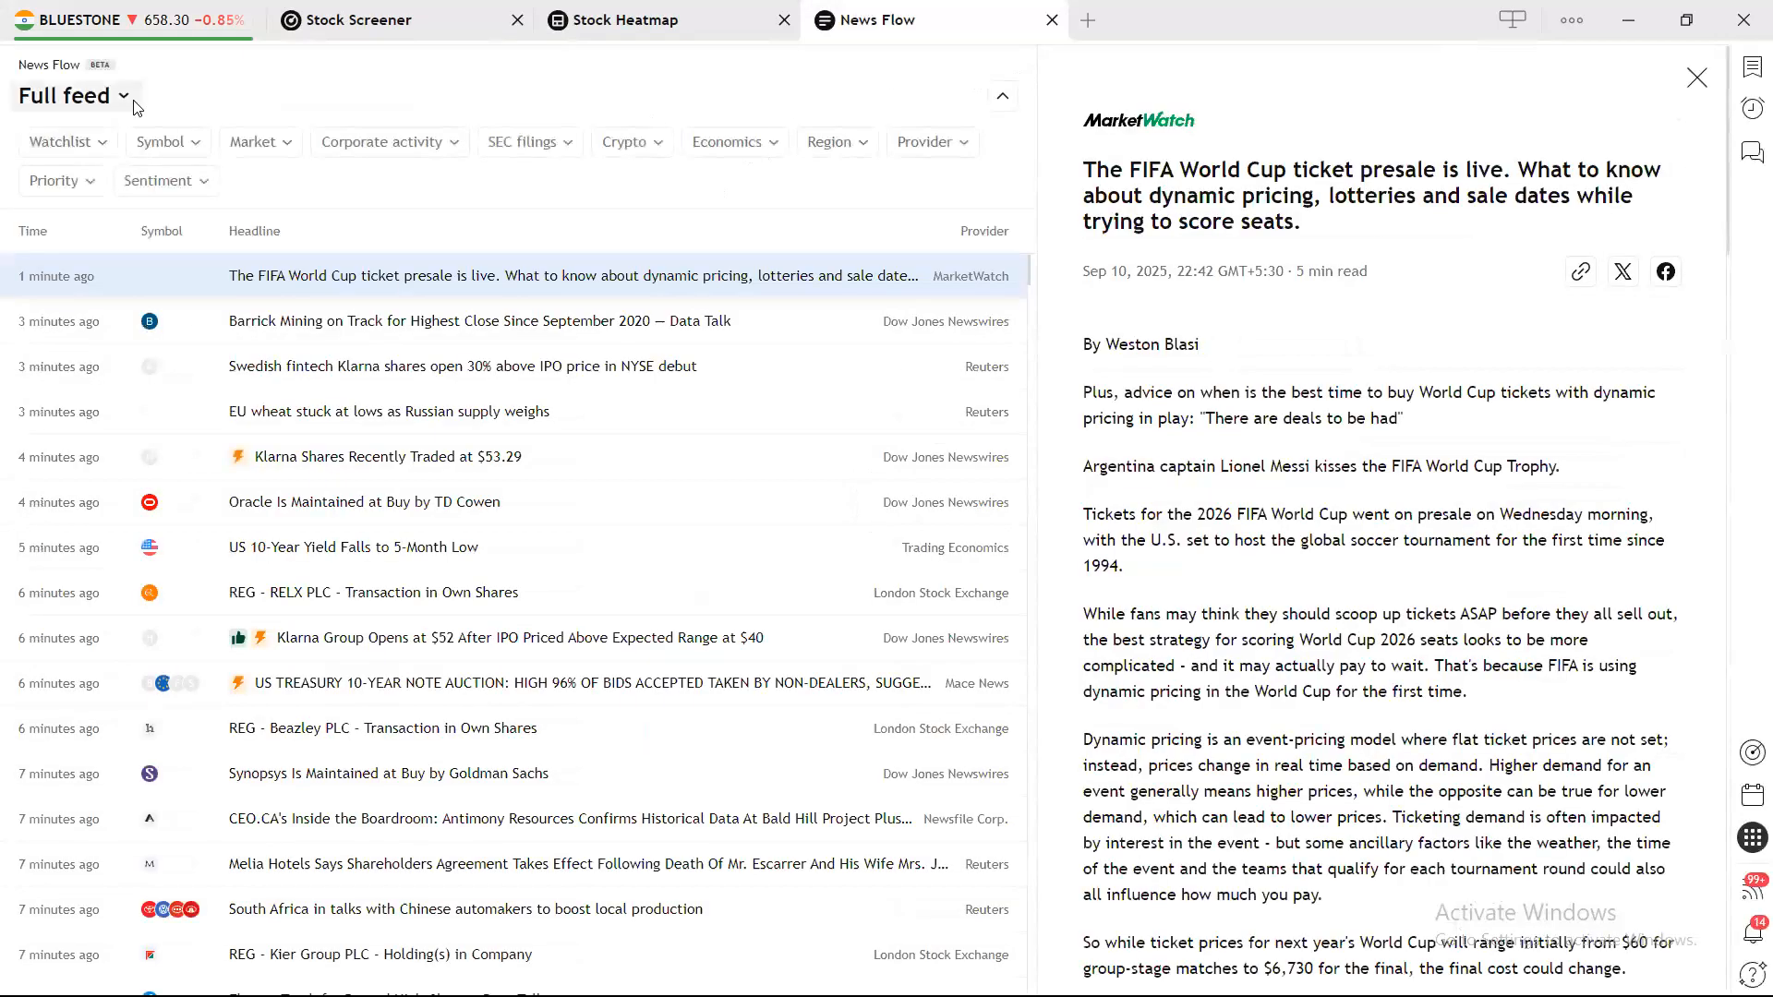
{"action": "left_click", "coordinate": [1703, 82]}
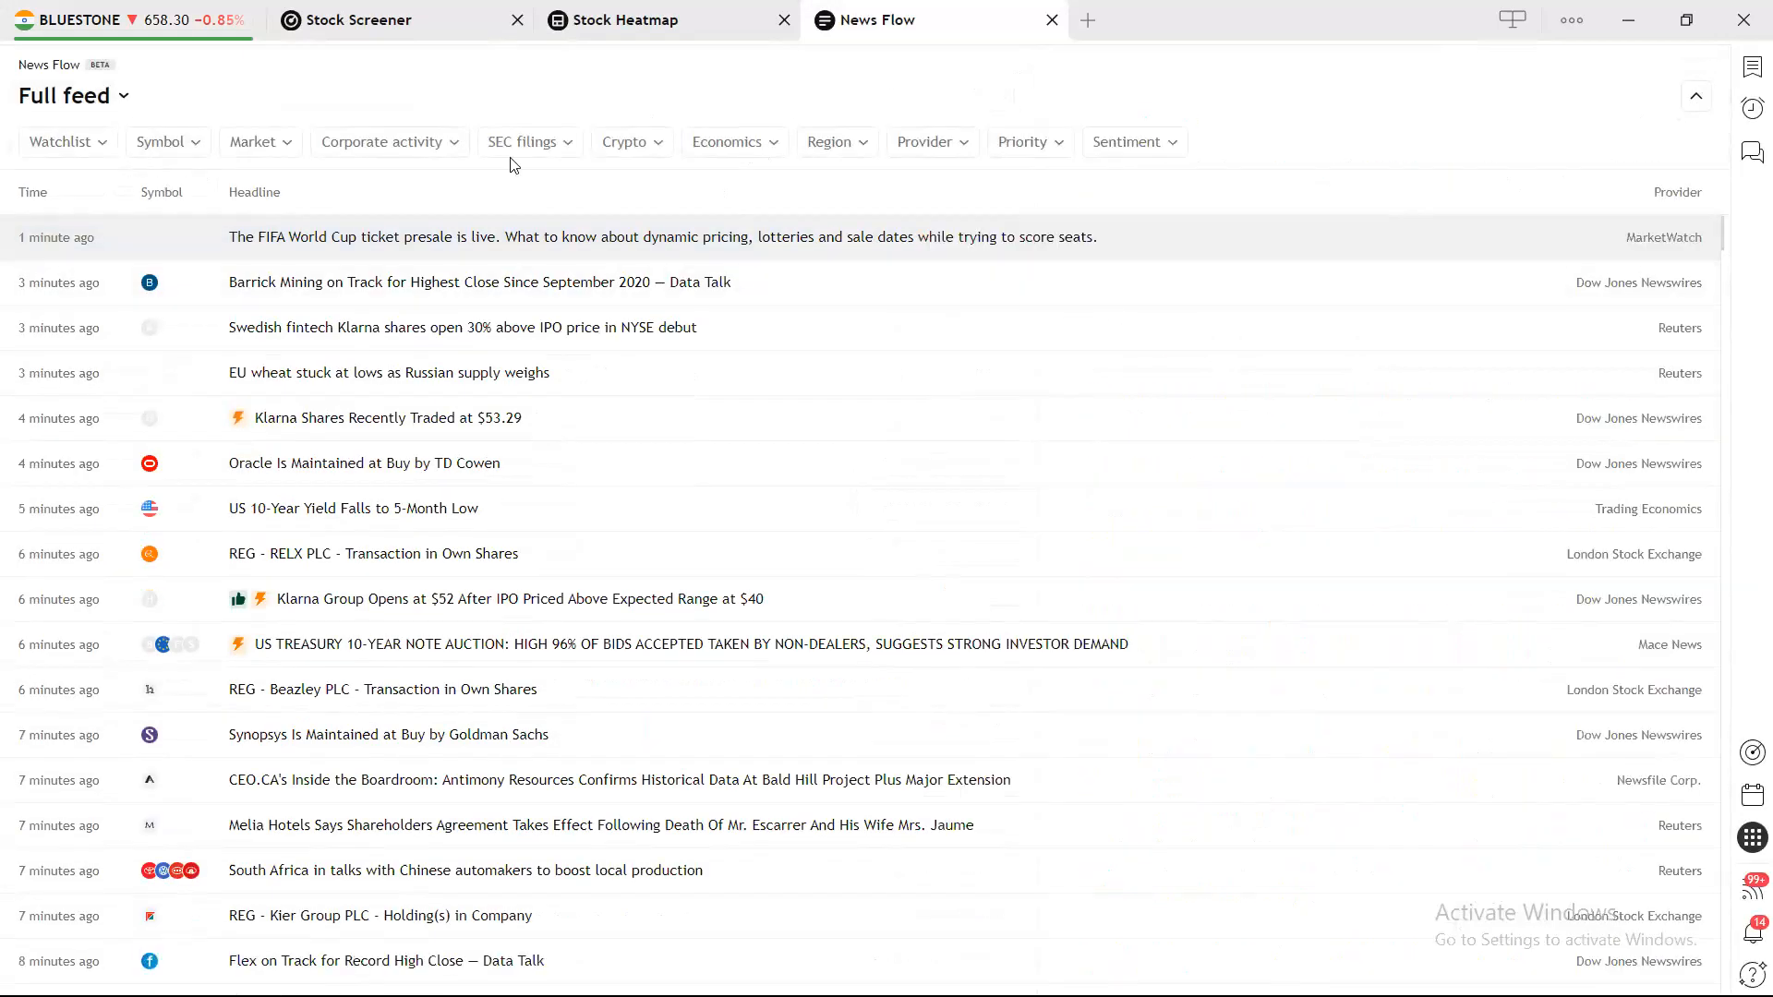
{"action": "left_click", "coordinate": [843, 148]}
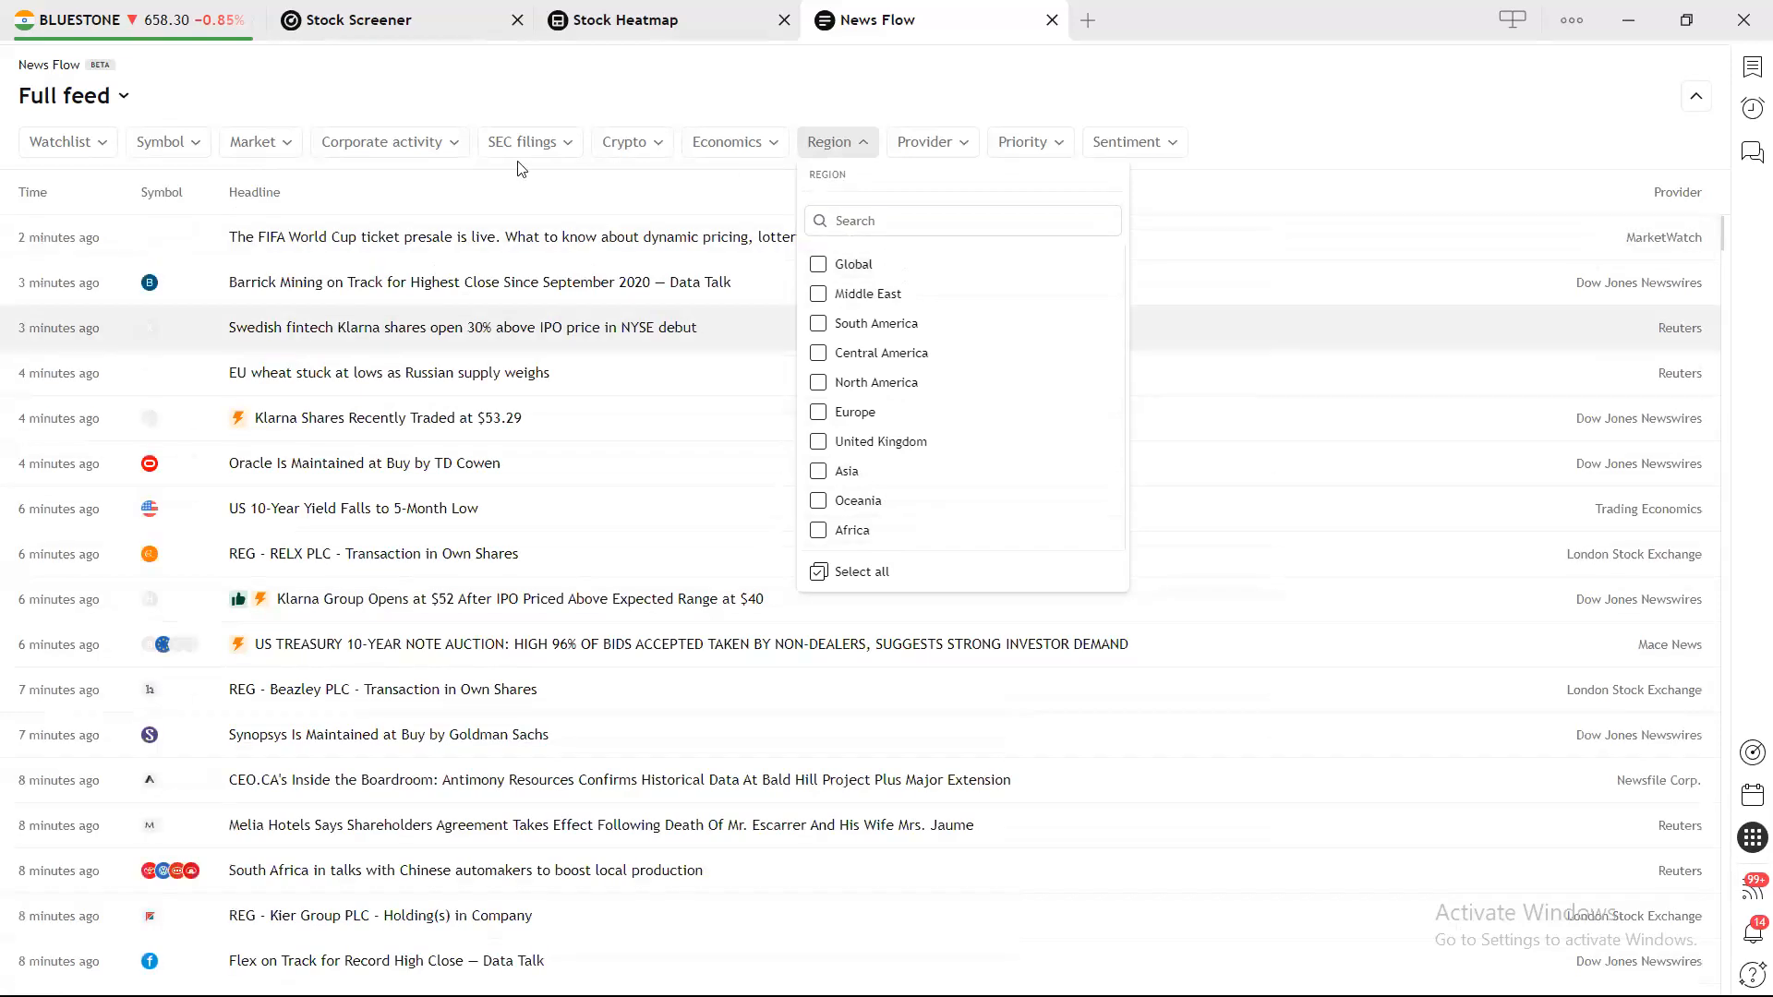
{"action": "left_click", "coordinate": [260, 145]}
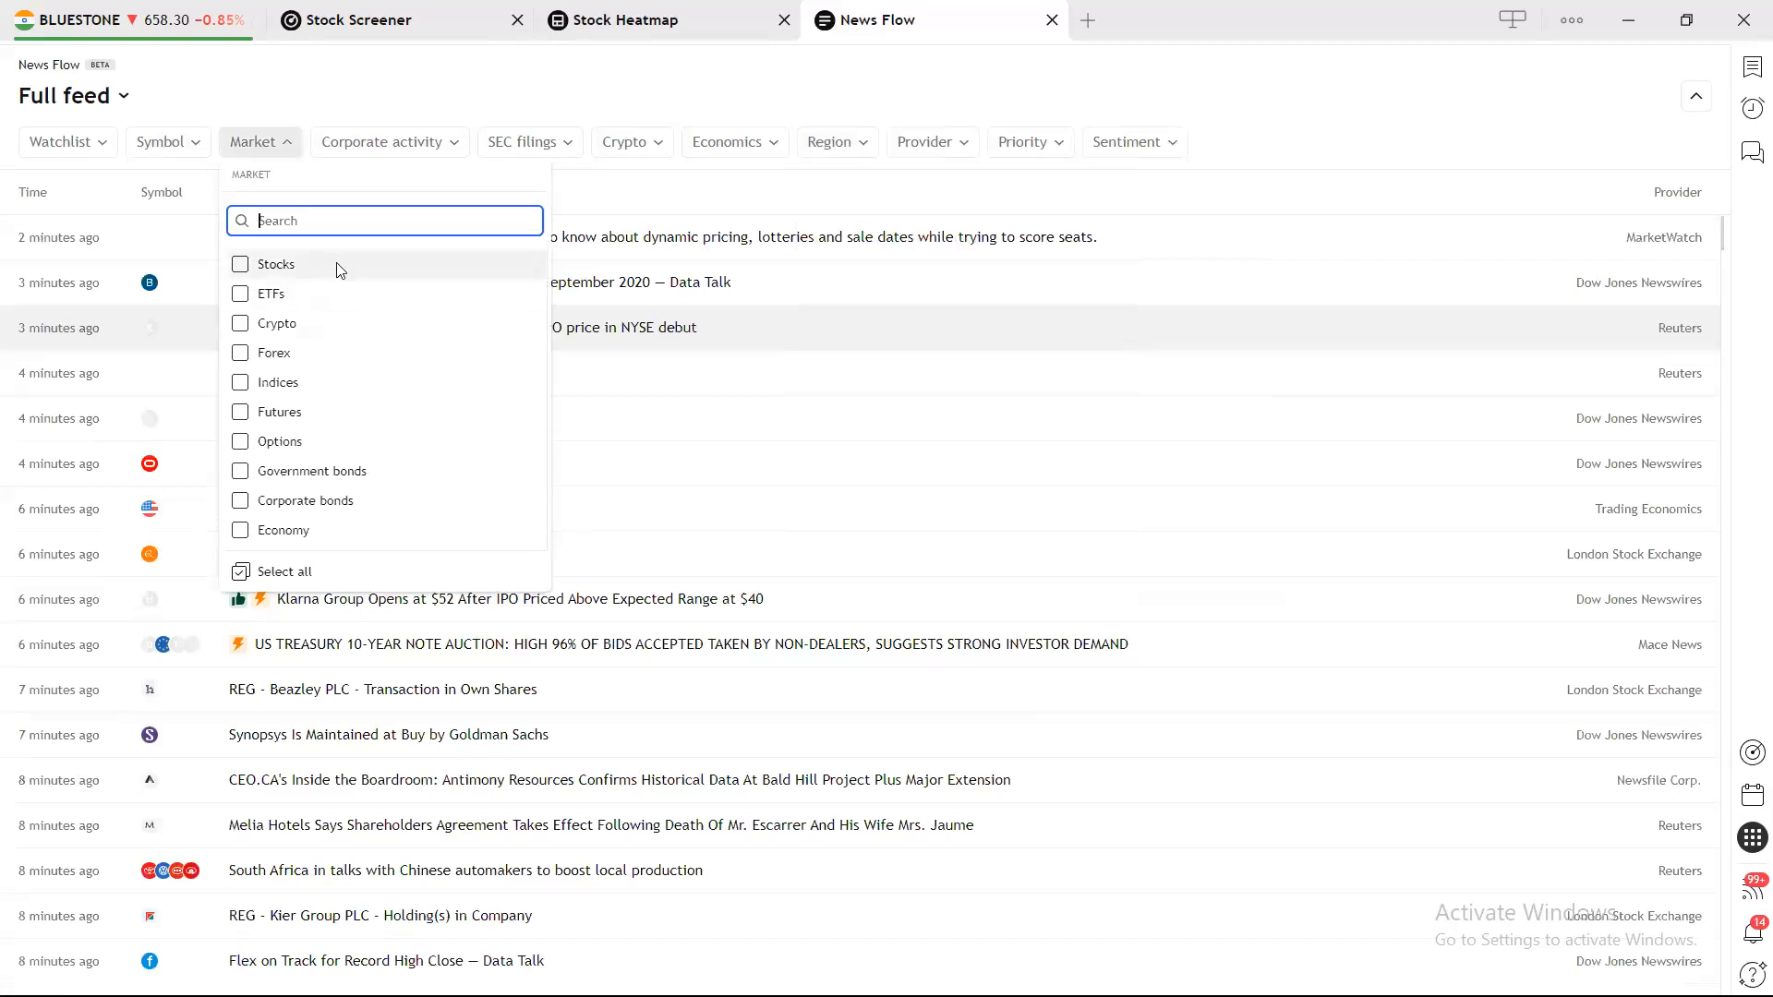
Filter the feed to Stocks and Economy markets with IPOs corporate activity.
{"action": "left_click", "coordinate": [242, 266]}
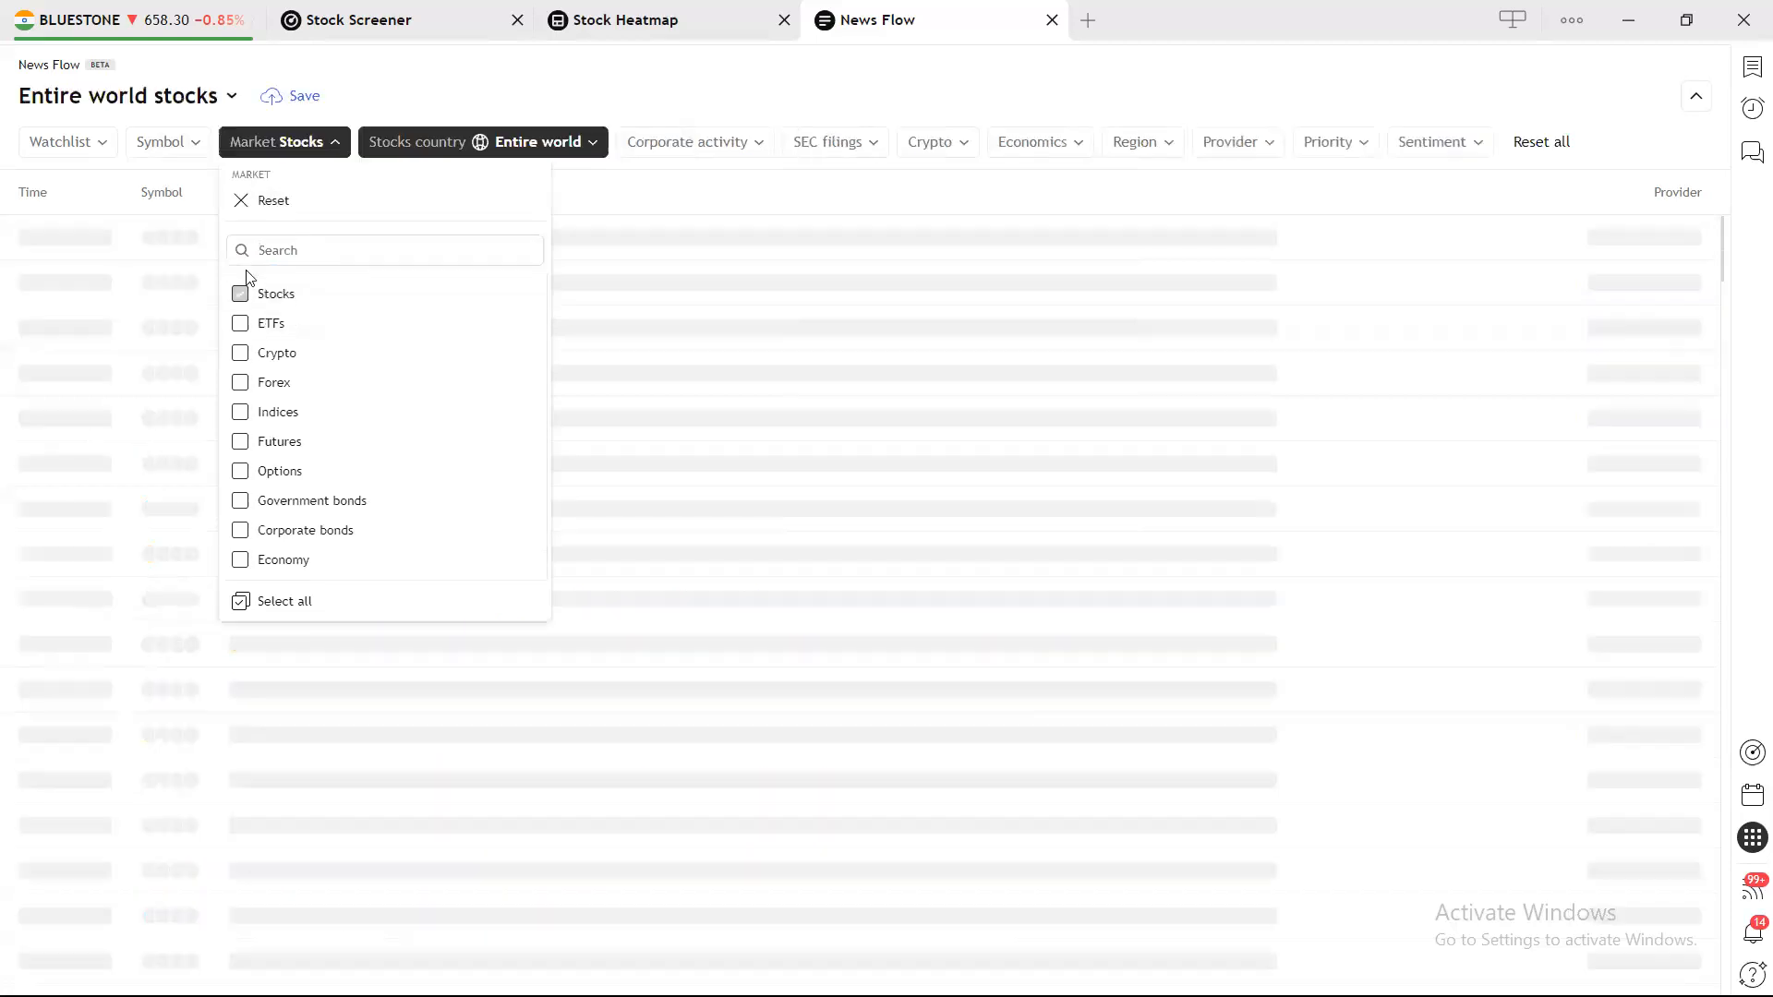
{"action": "left_click", "coordinate": [241, 560]}
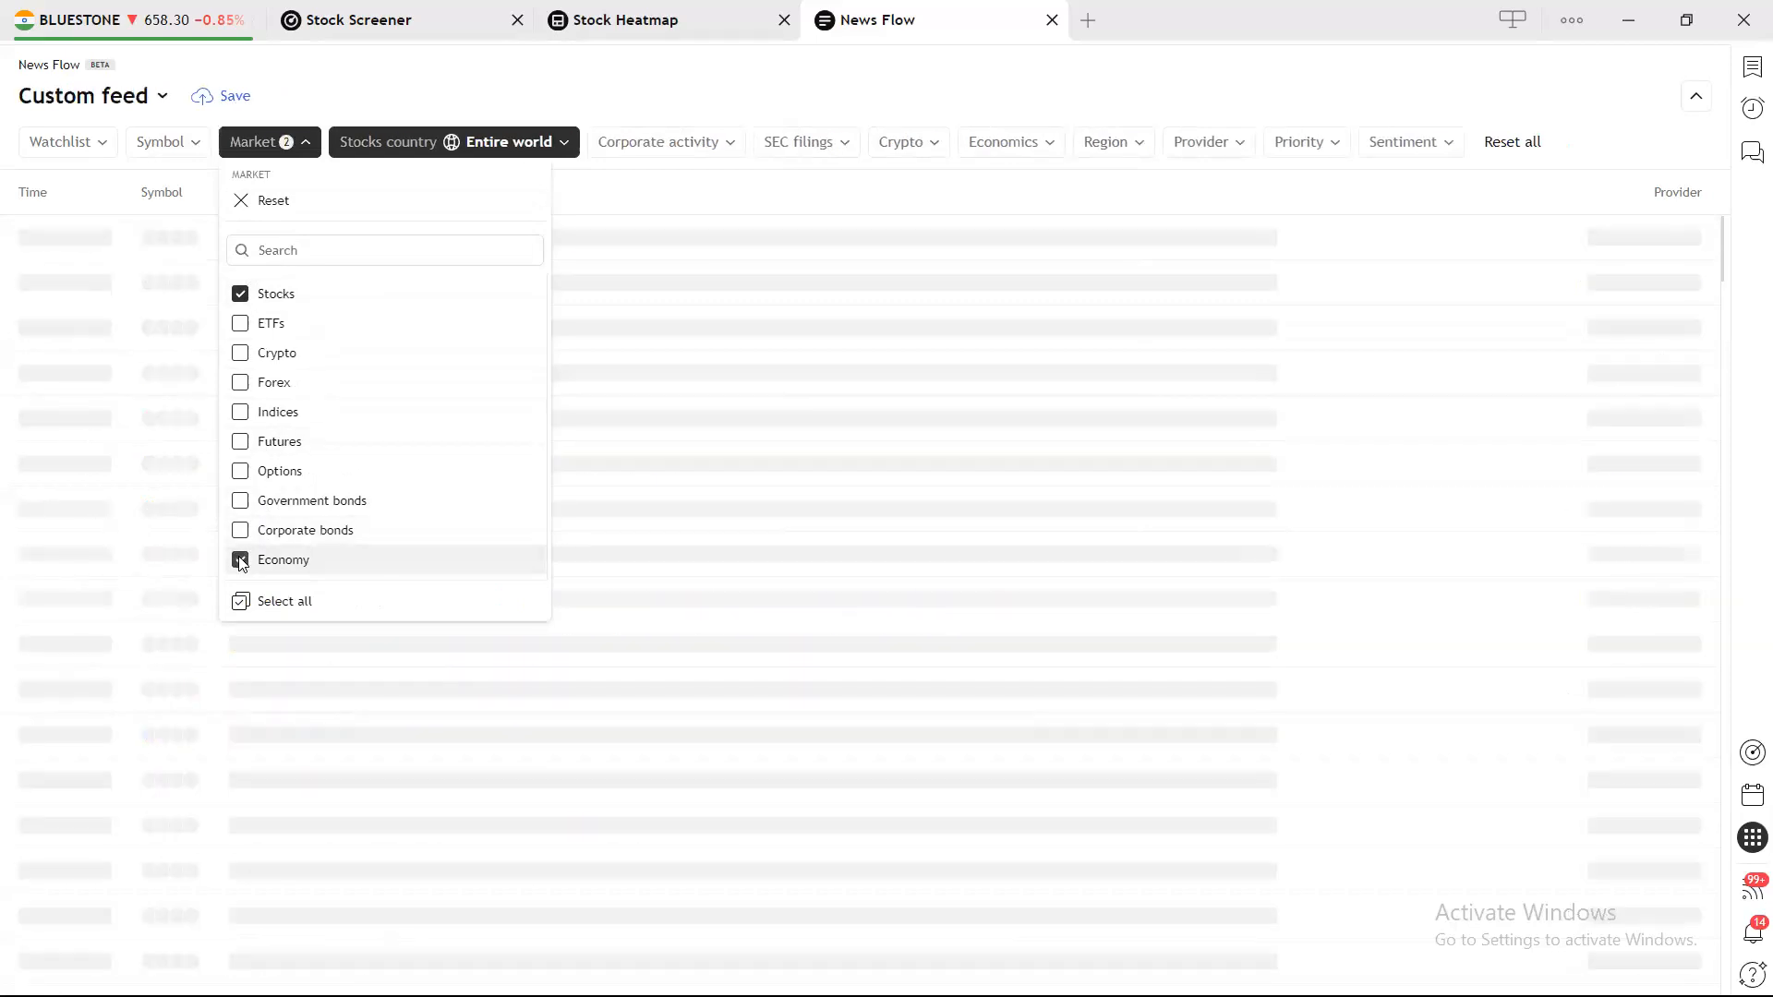
{"action": "left_click", "coordinate": [349, 105]}
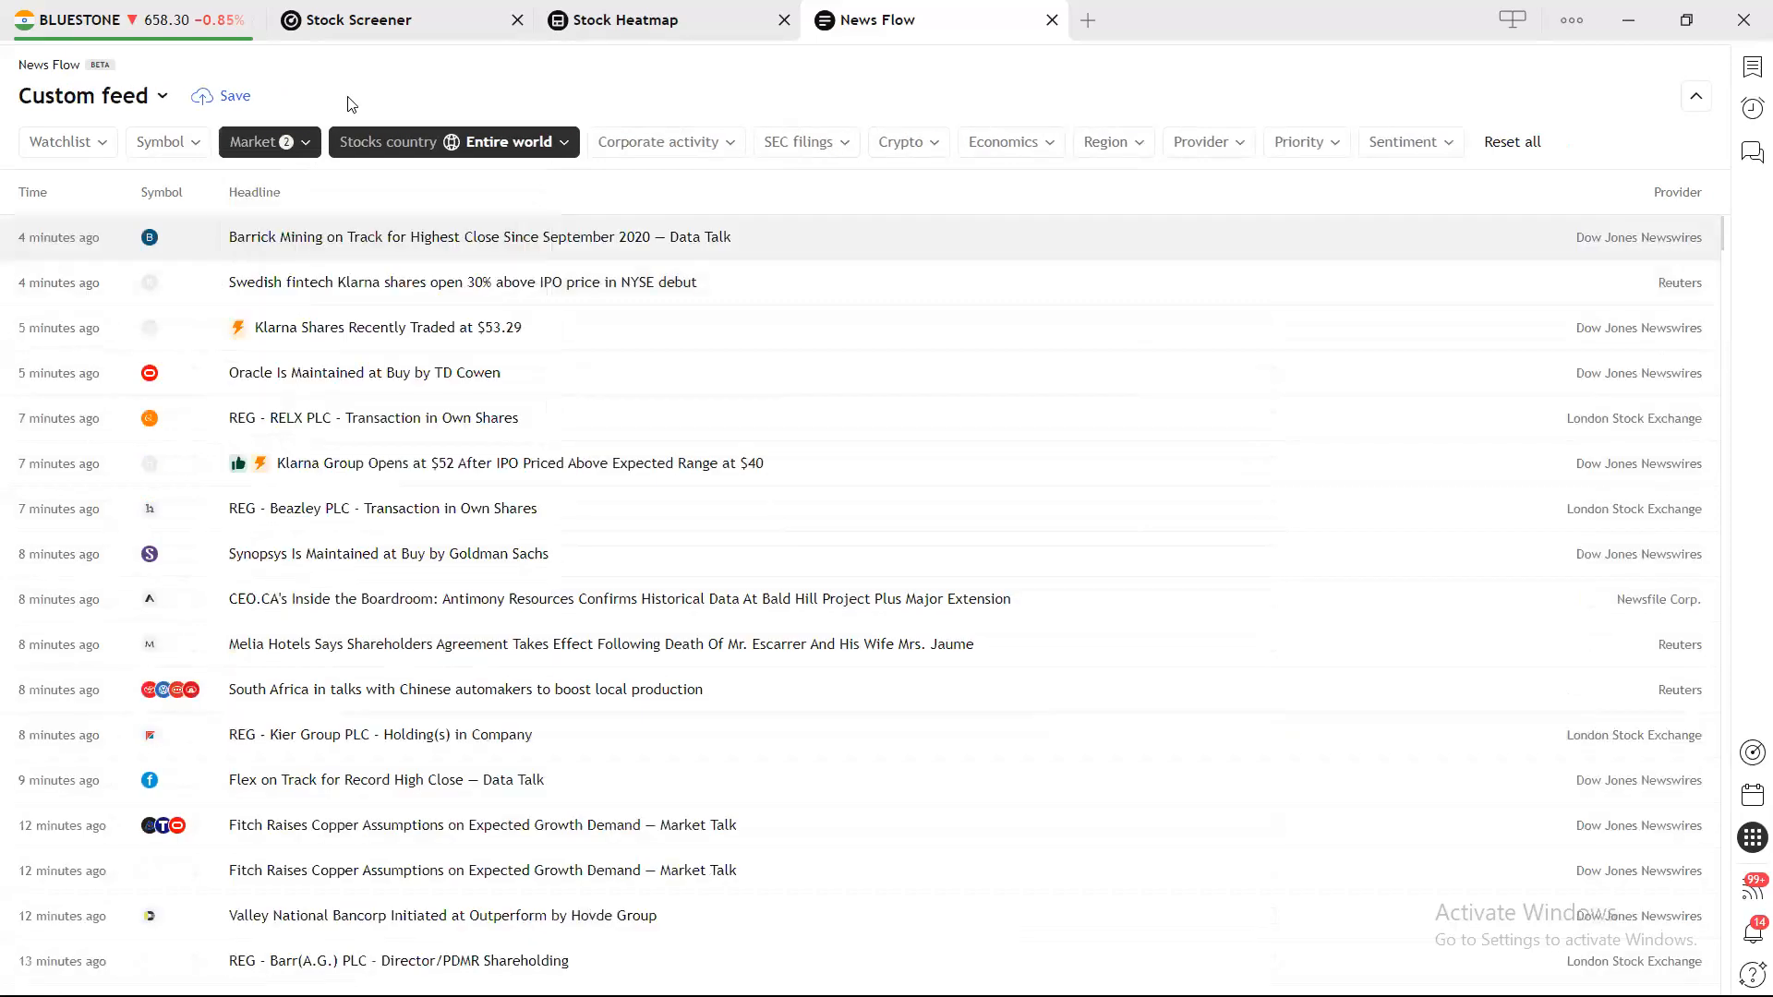
{"action": "left_click", "coordinate": [713, 152]}
{"action": "left_click", "coordinate": [608, 265]}
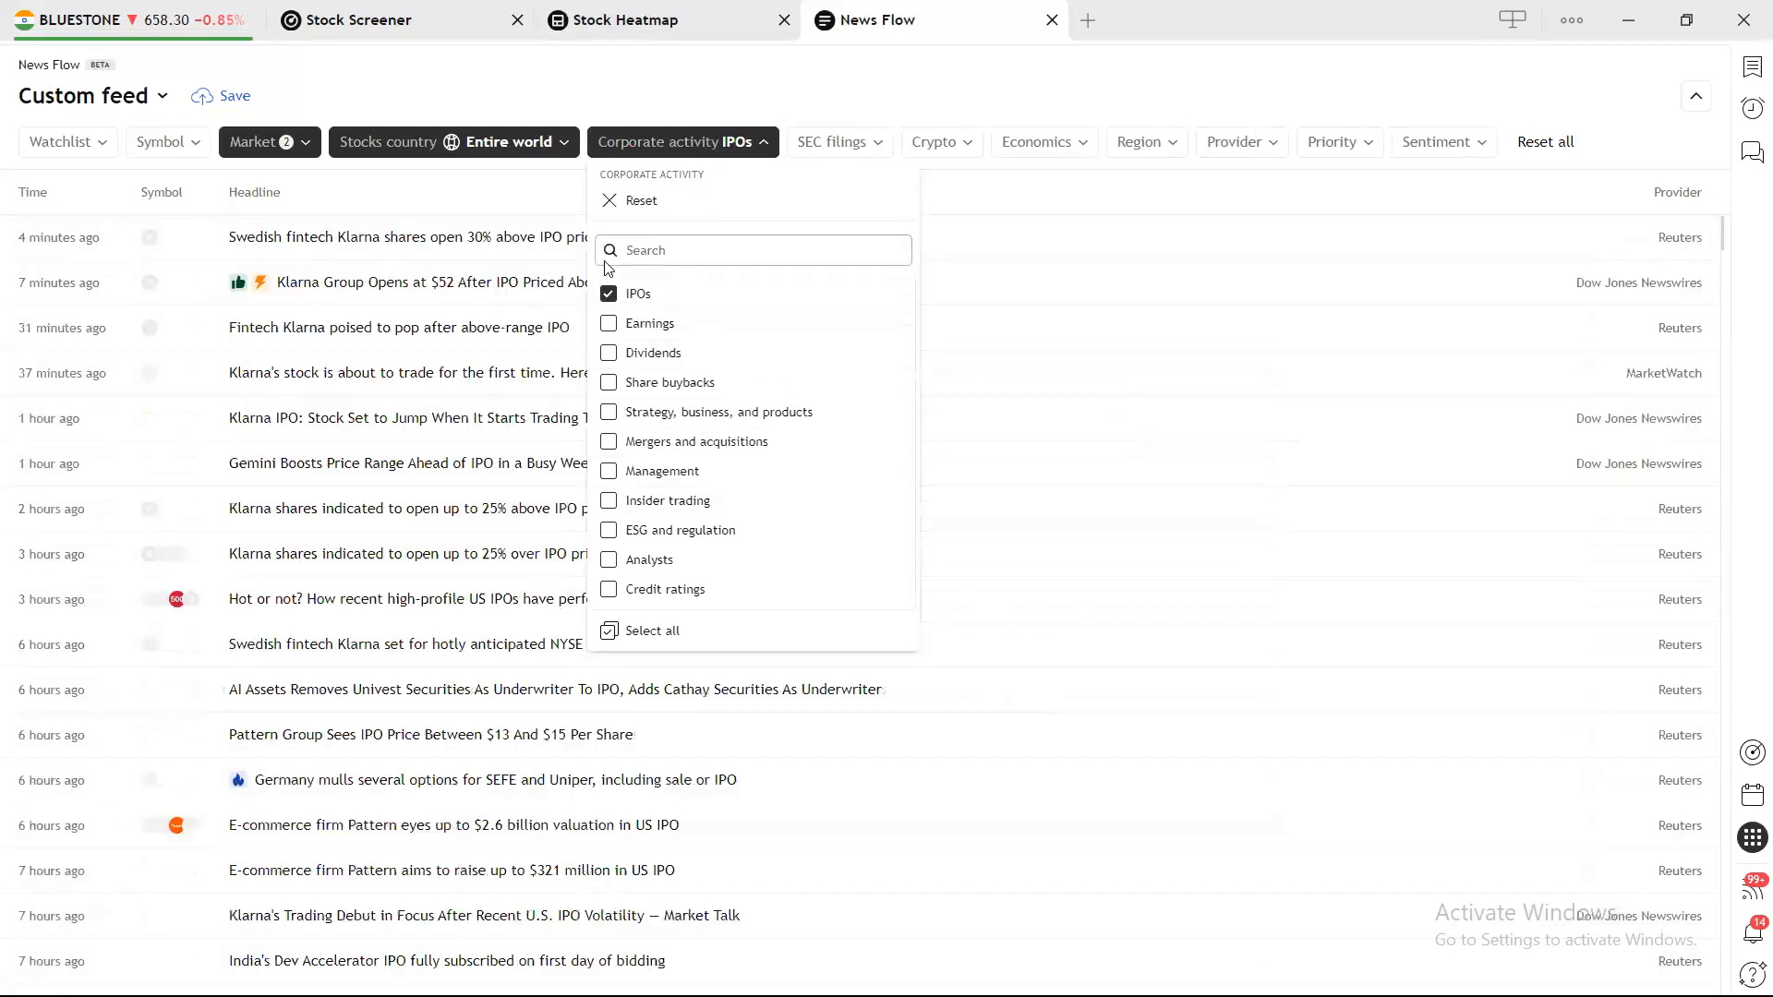
Browse the SEC filings, crypto, economics, priority and sentiment filters, leaving them cleared, then show the stock-country list.
{"action": "left_click", "coordinate": [868, 146]}
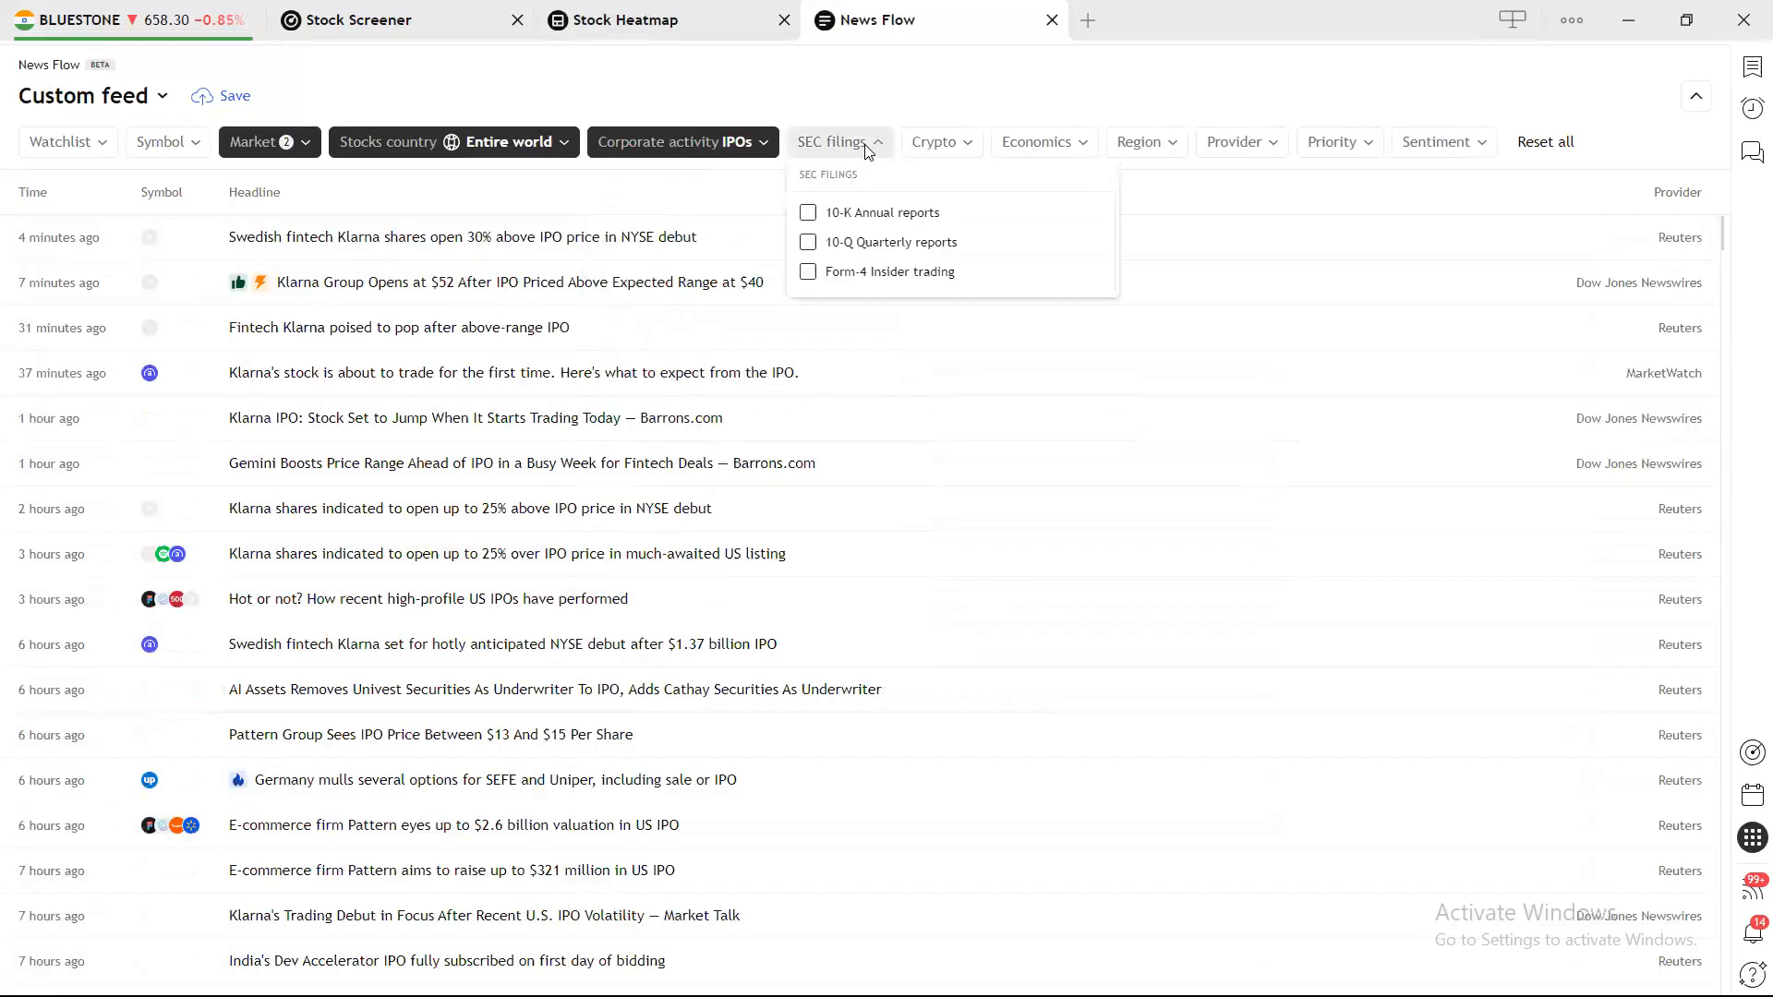
{"action": "left_click", "coordinate": [956, 157]}
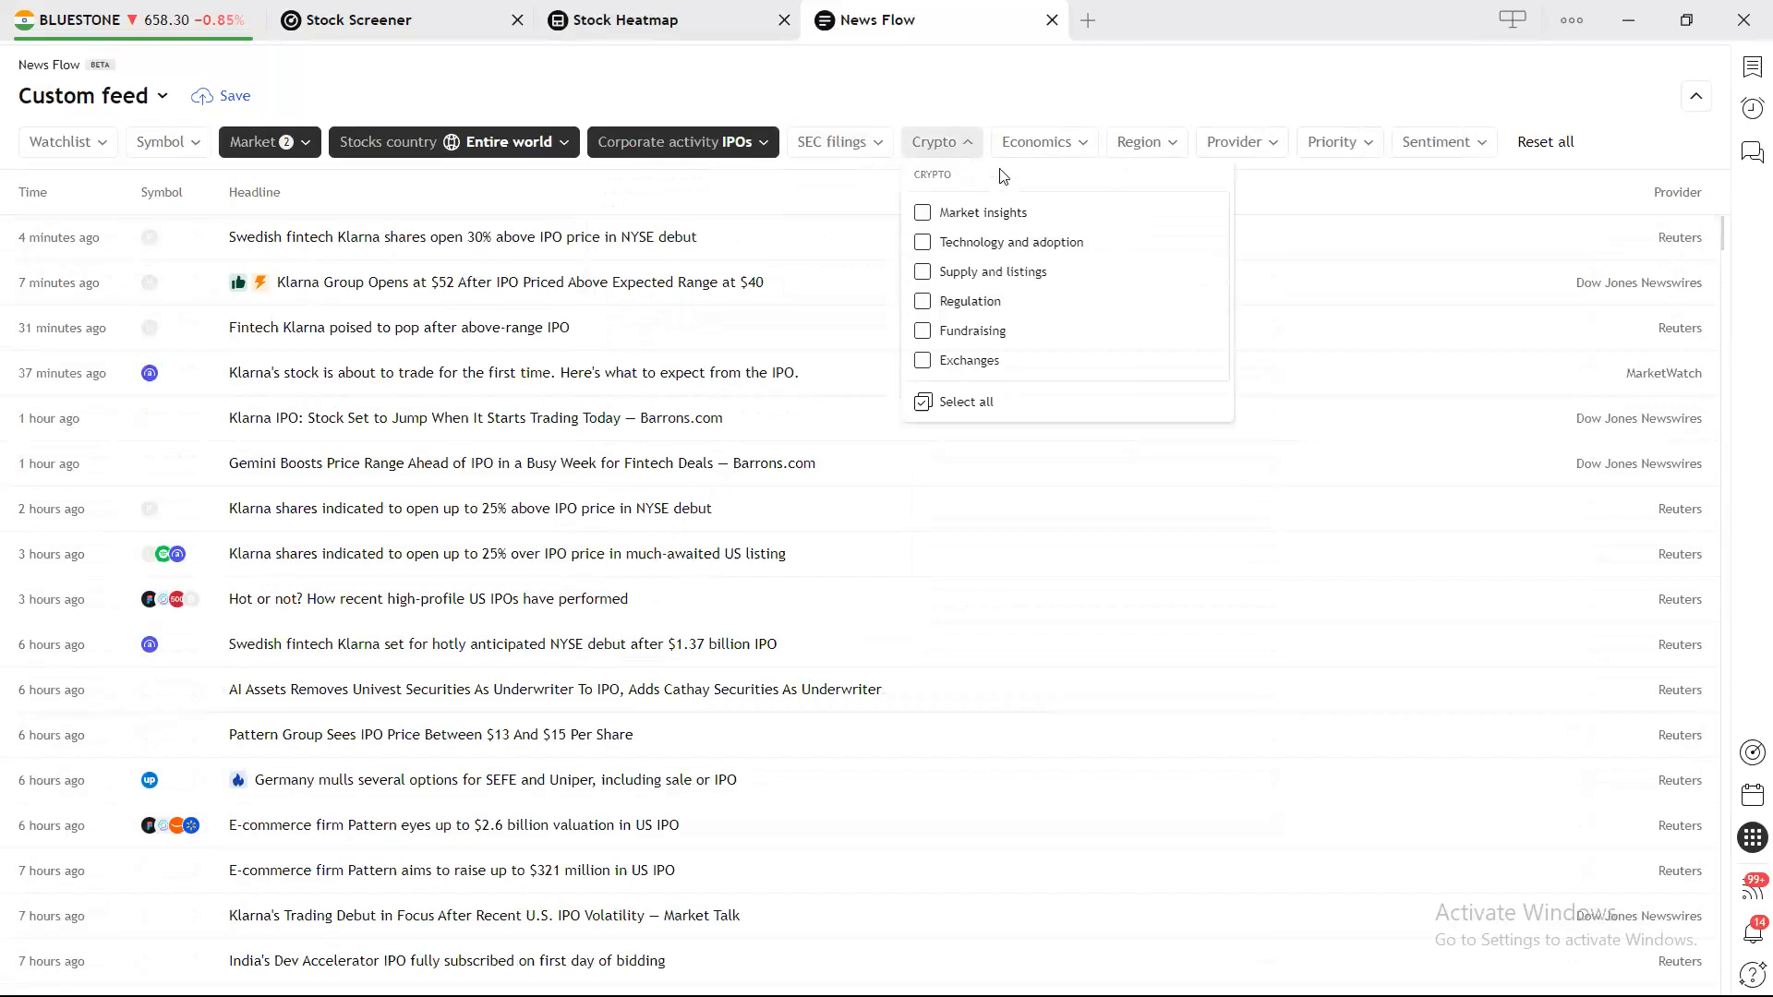
{"action": "left_click", "coordinate": [1023, 148]}
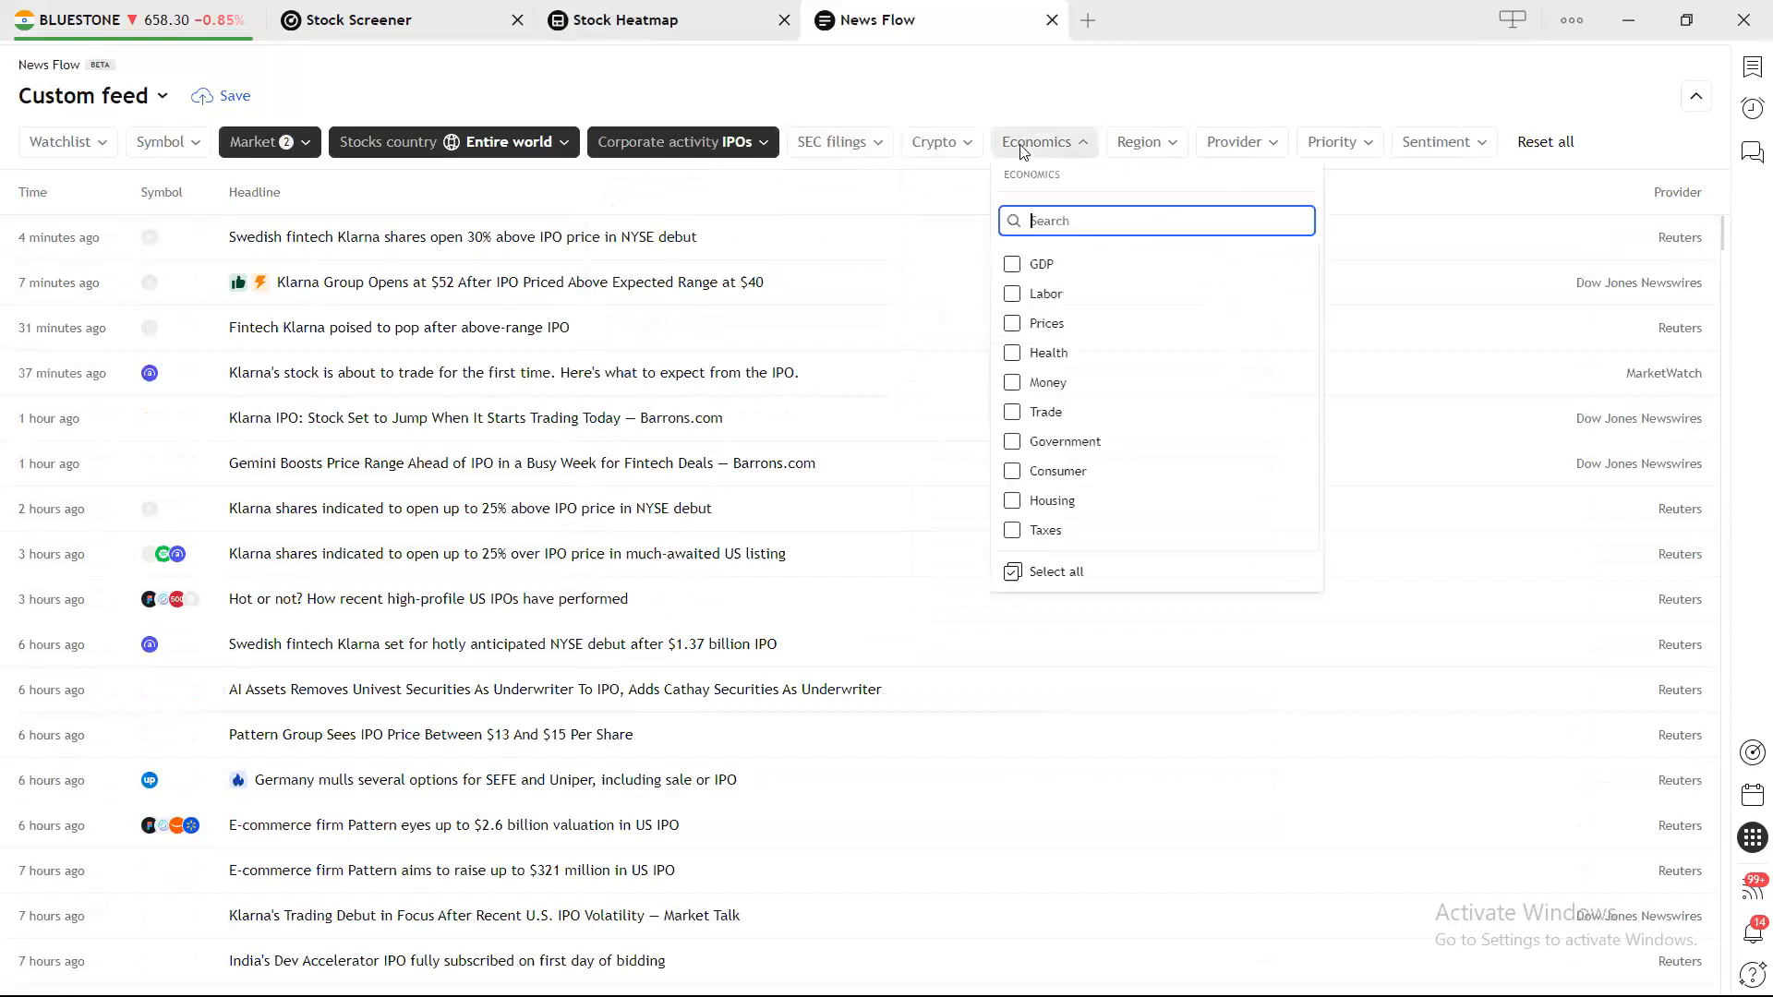
{"action": "left_click", "coordinate": [1058, 268]}
{"action": "left_click", "coordinate": [1053, 355]}
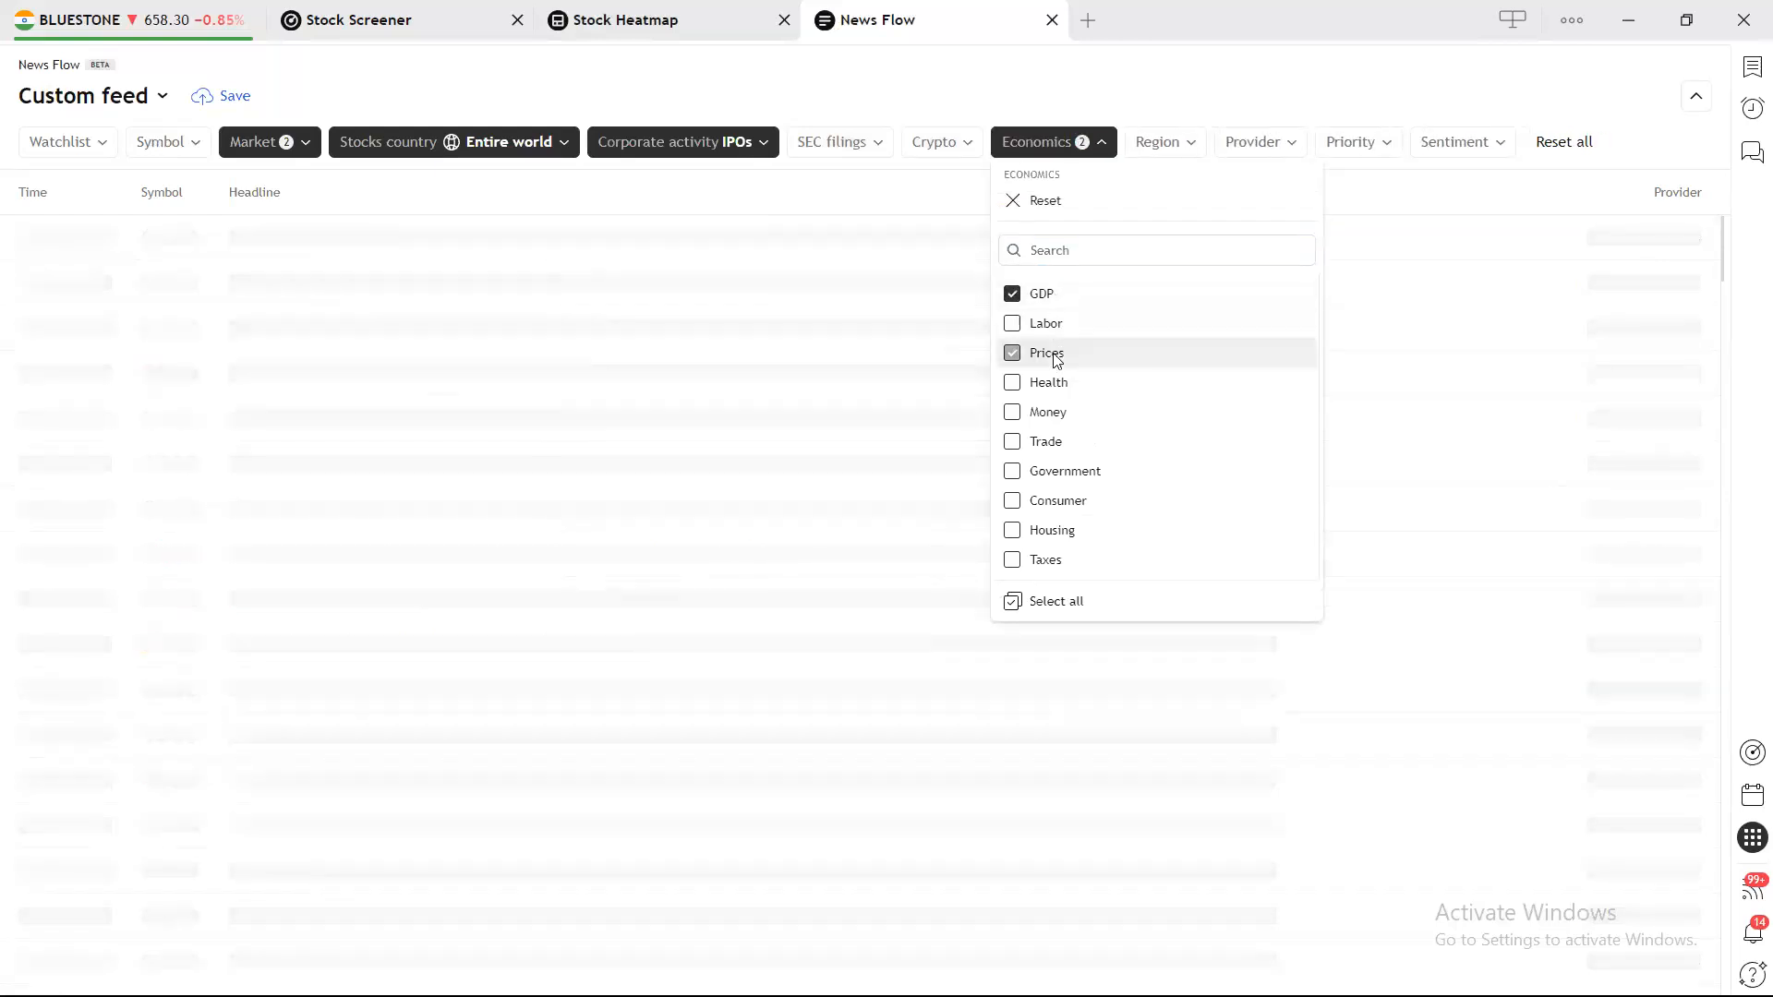
{"action": "left_click", "coordinate": [1367, 167]}
{"action": "left_click", "coordinate": [1359, 155]}
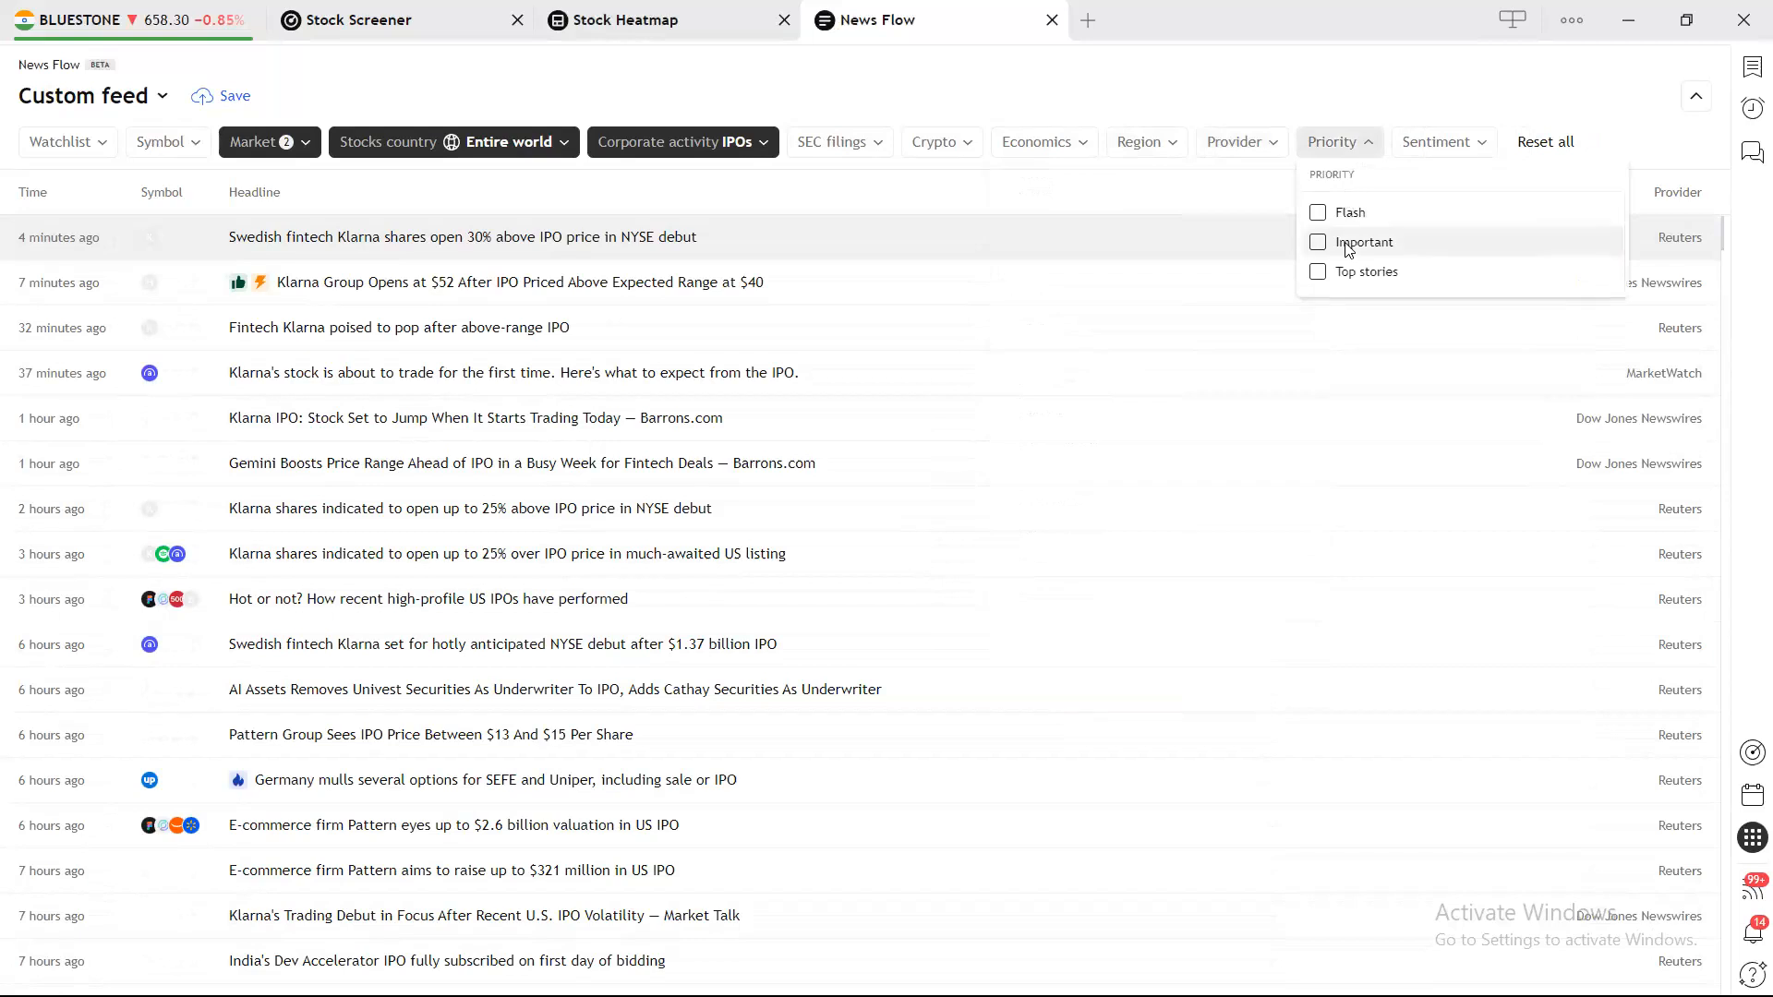
{"action": "left_click", "coordinate": [1445, 150]}
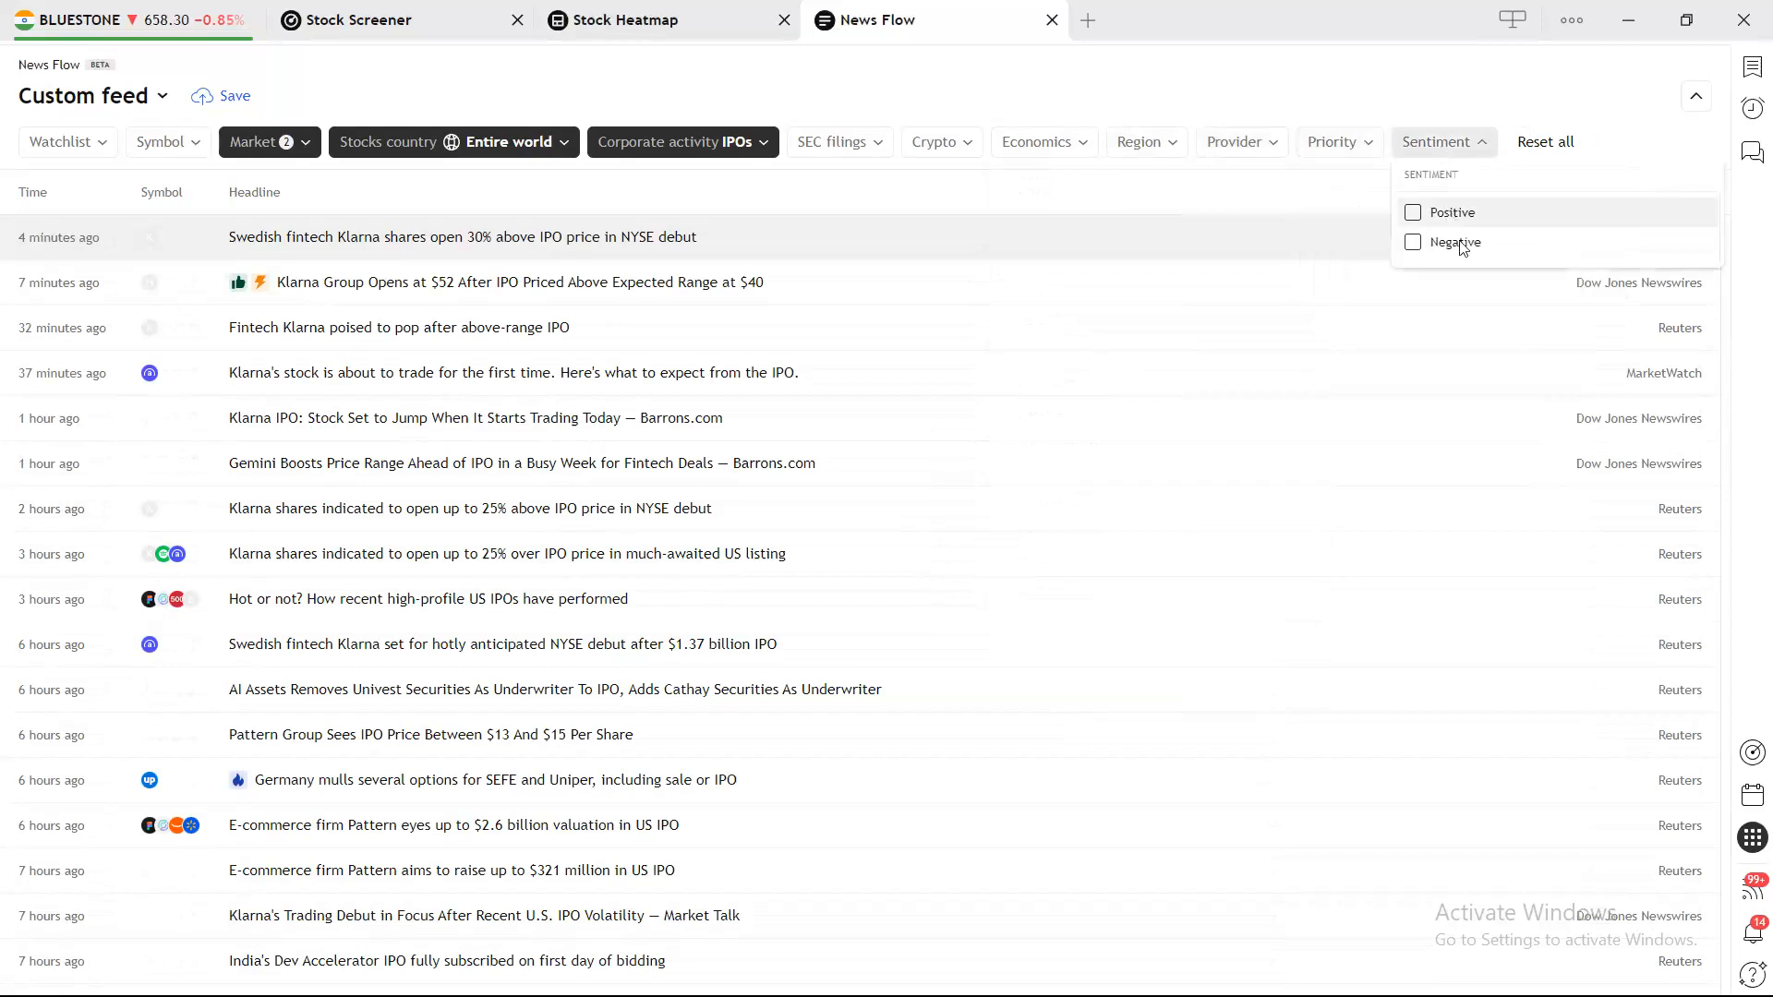
{"action": "left_click", "coordinate": [1342, 97]}
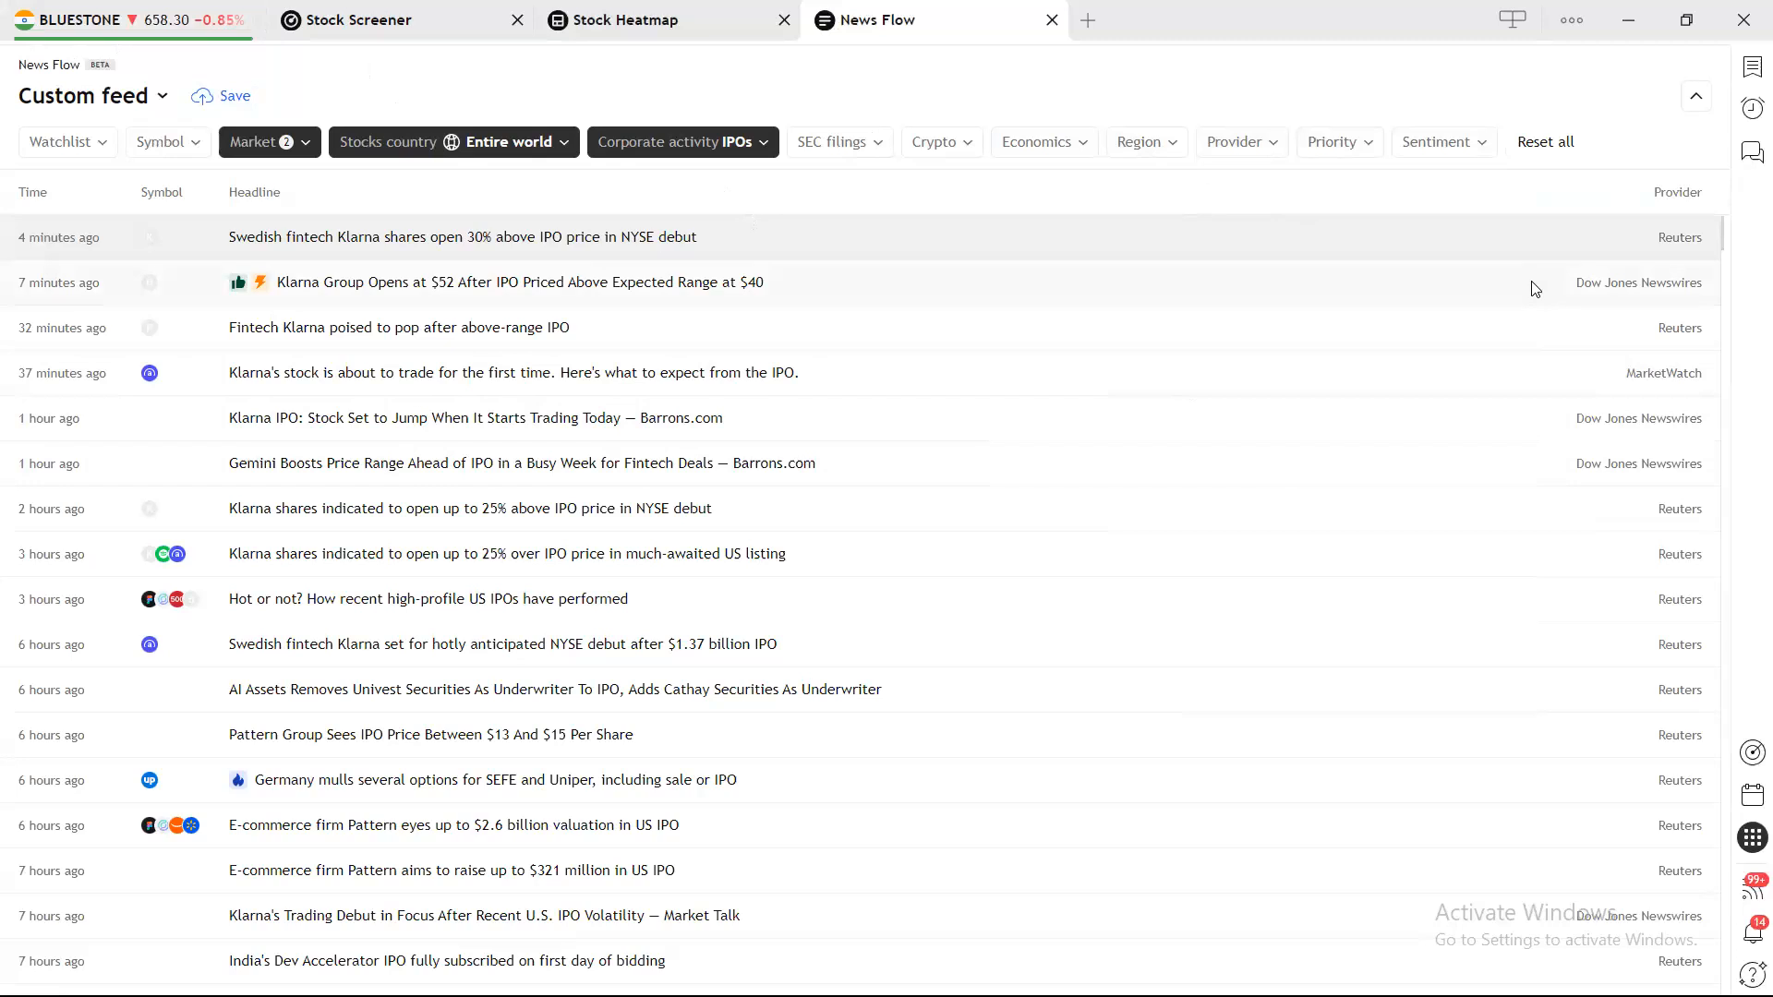
{"action": "left_click", "coordinate": [566, 147]}
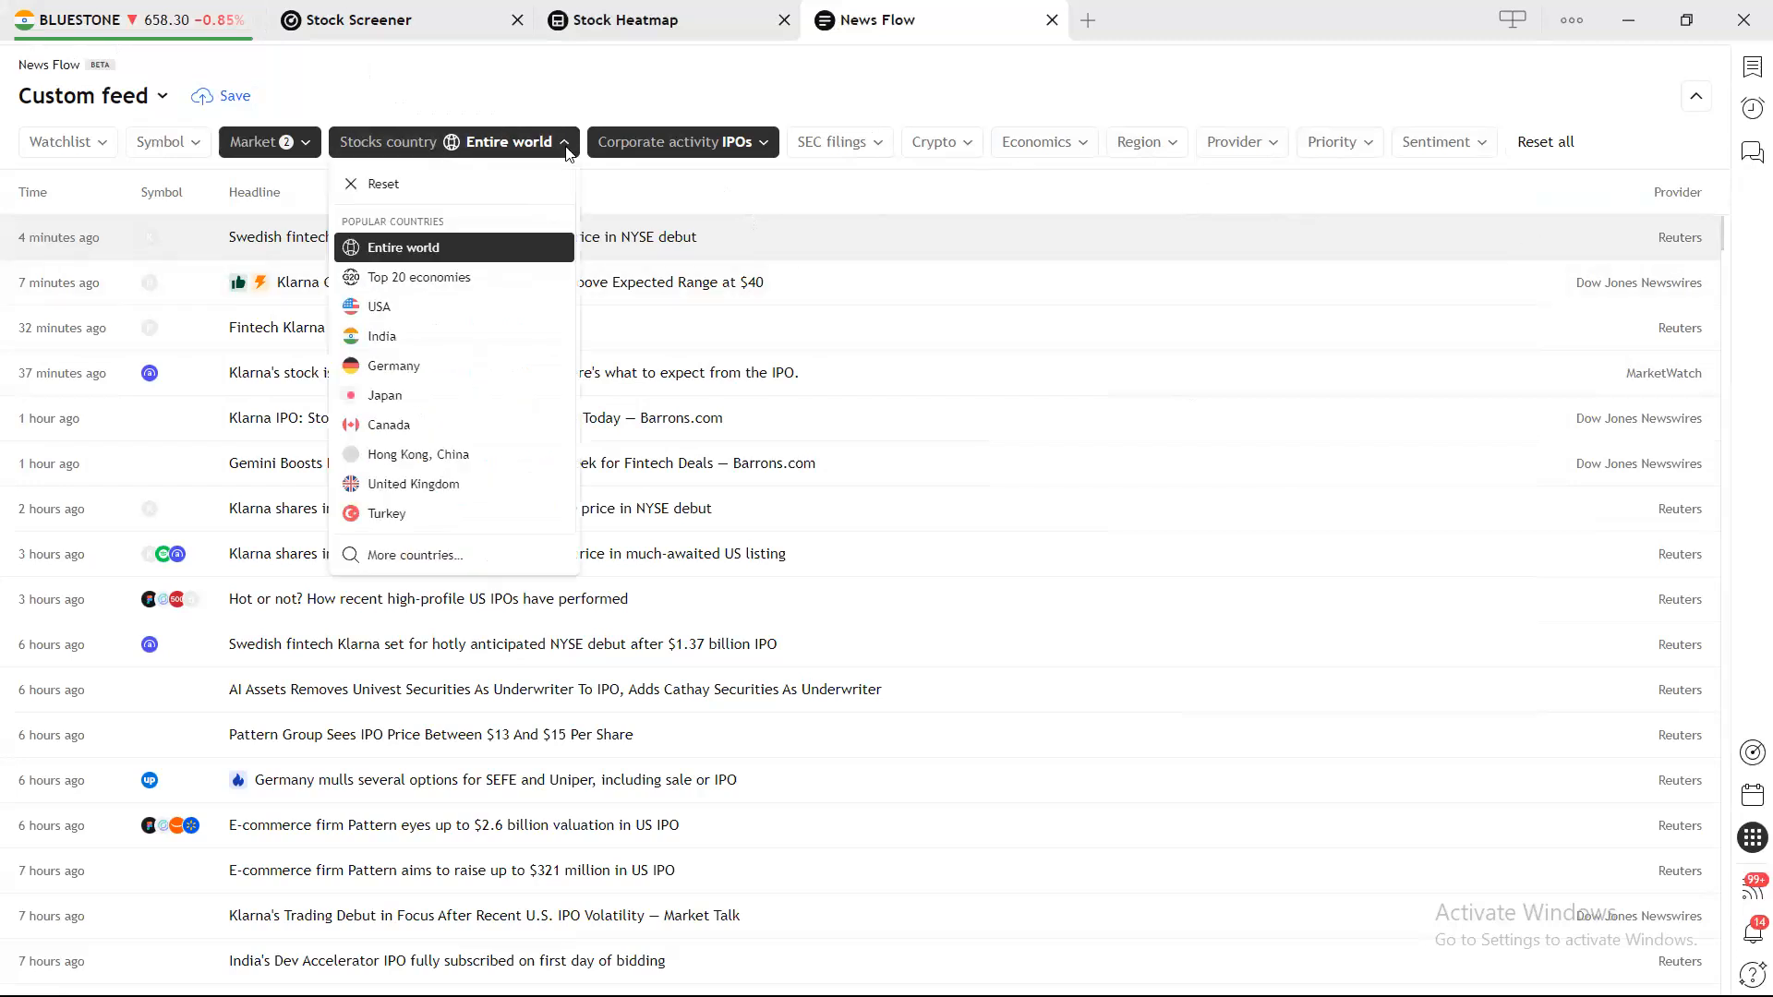
Limit stock news to India and remove Economy from the Market filter.
{"action": "left_click", "coordinate": [420, 336]}
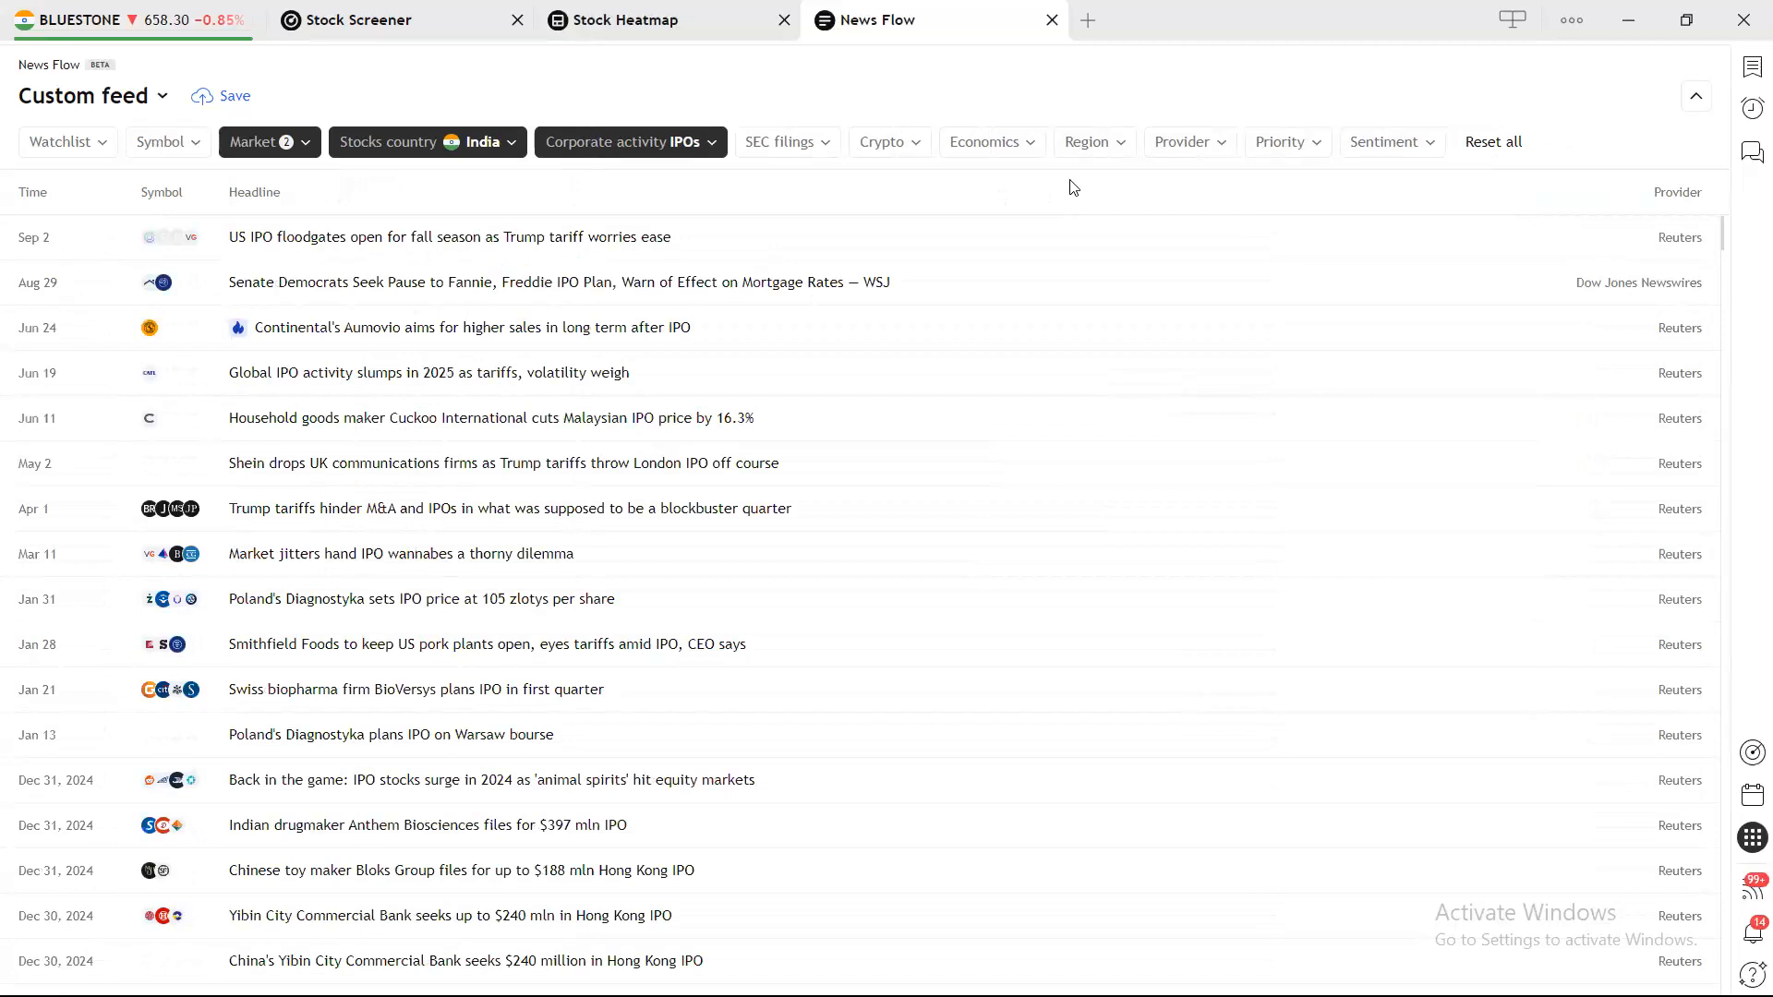
{"action": "left_click", "coordinate": [293, 147]}
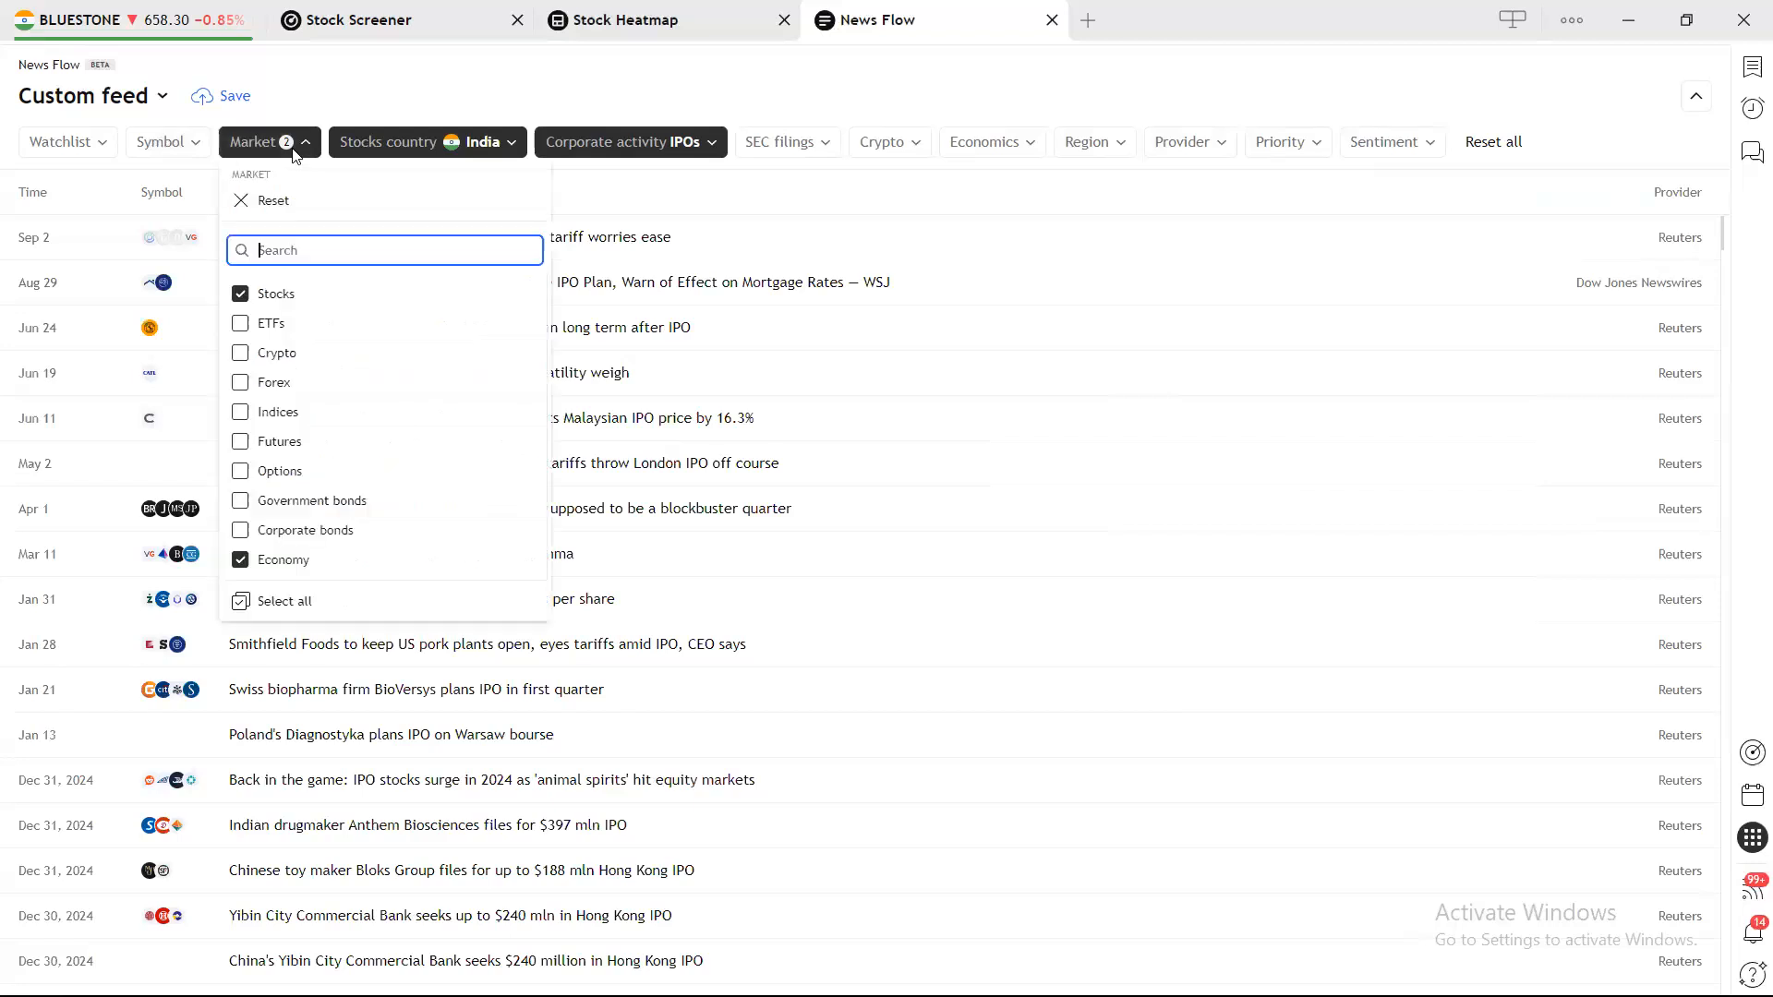
{"action": "left_click", "coordinate": [308, 560]}
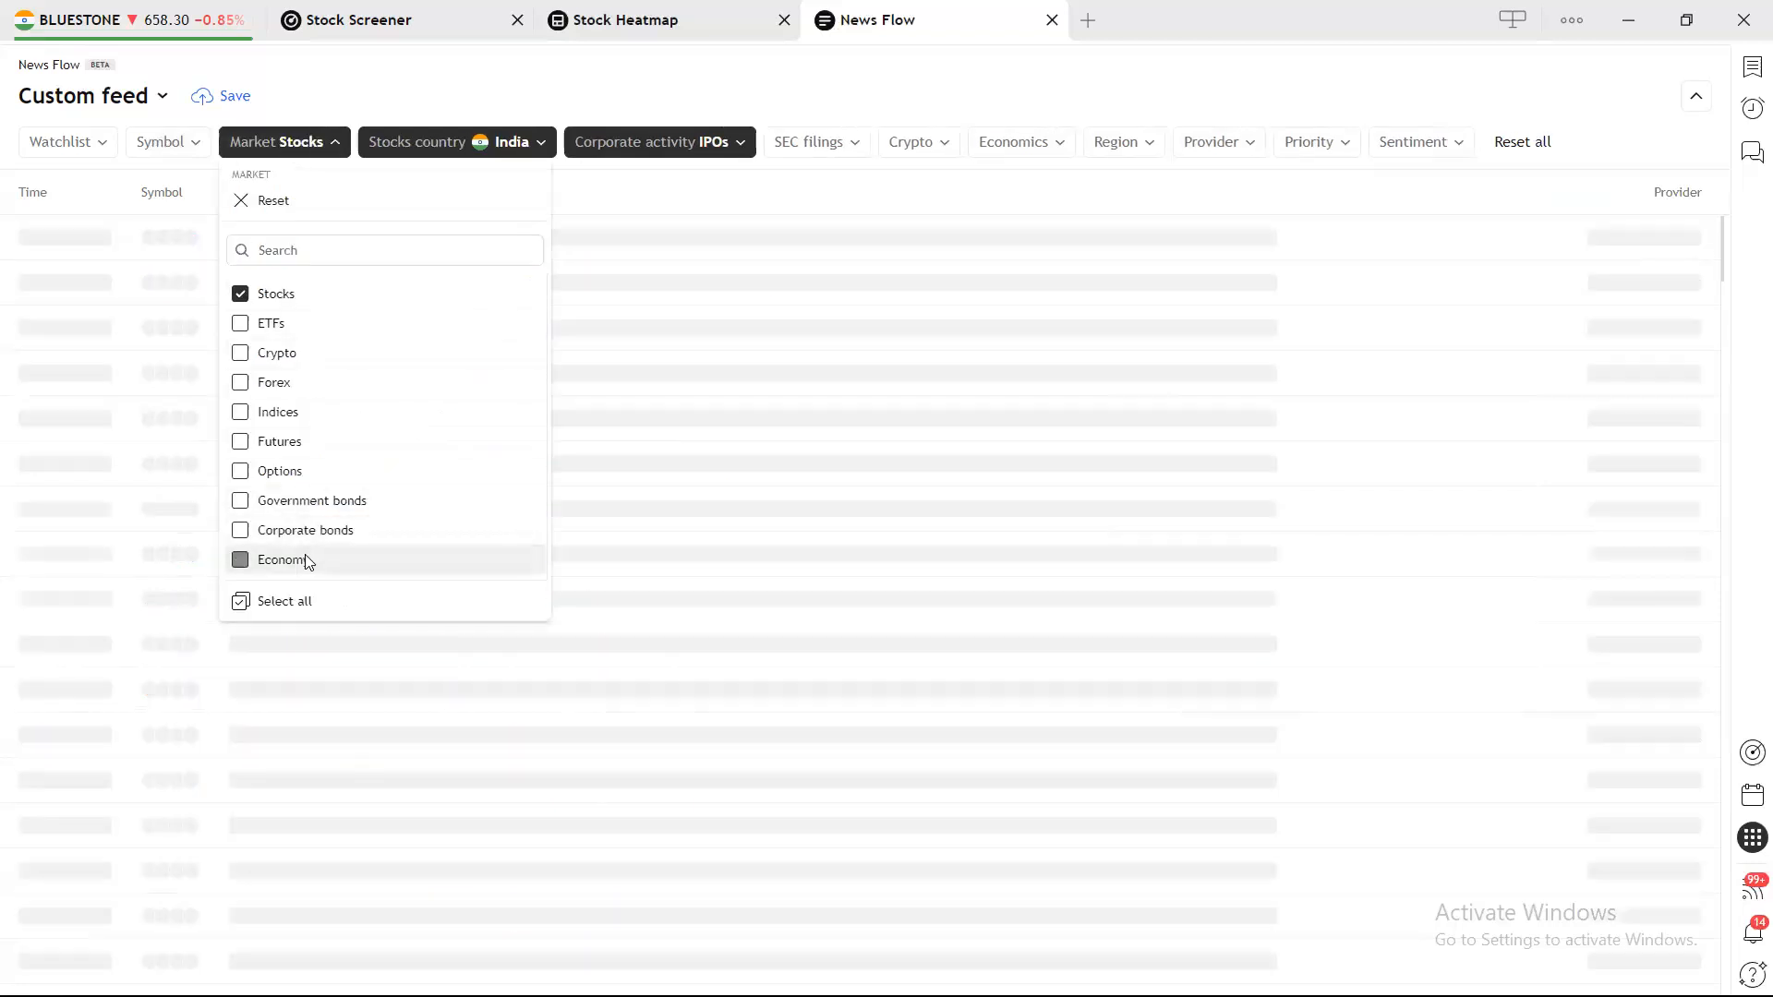
{"action": "left_click", "coordinate": [854, 115]}
Clear the IPOs selection from the Corporate activity filter.
{"action": "scroll", "coordinate": [780, 423], "scroll_direction": "down", "scroll_amount": 1}
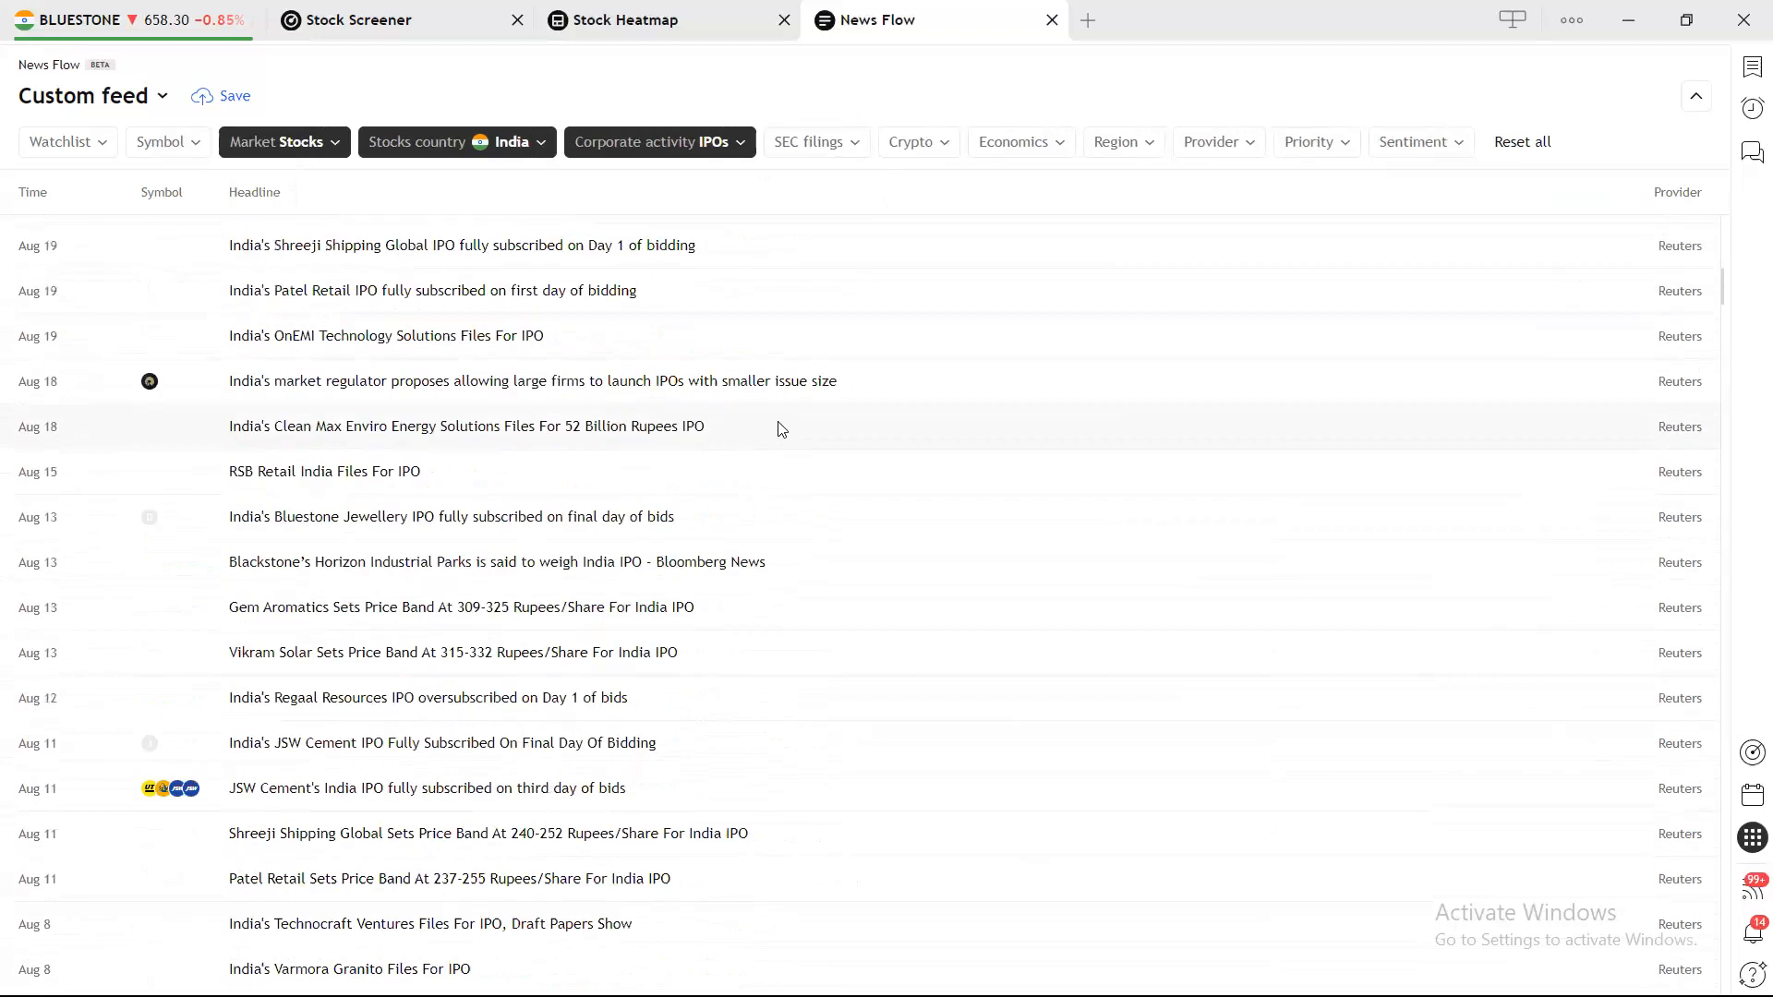
{"action": "scroll", "coordinate": [781, 428], "scroll_direction": "up", "scroll_amount": 1}
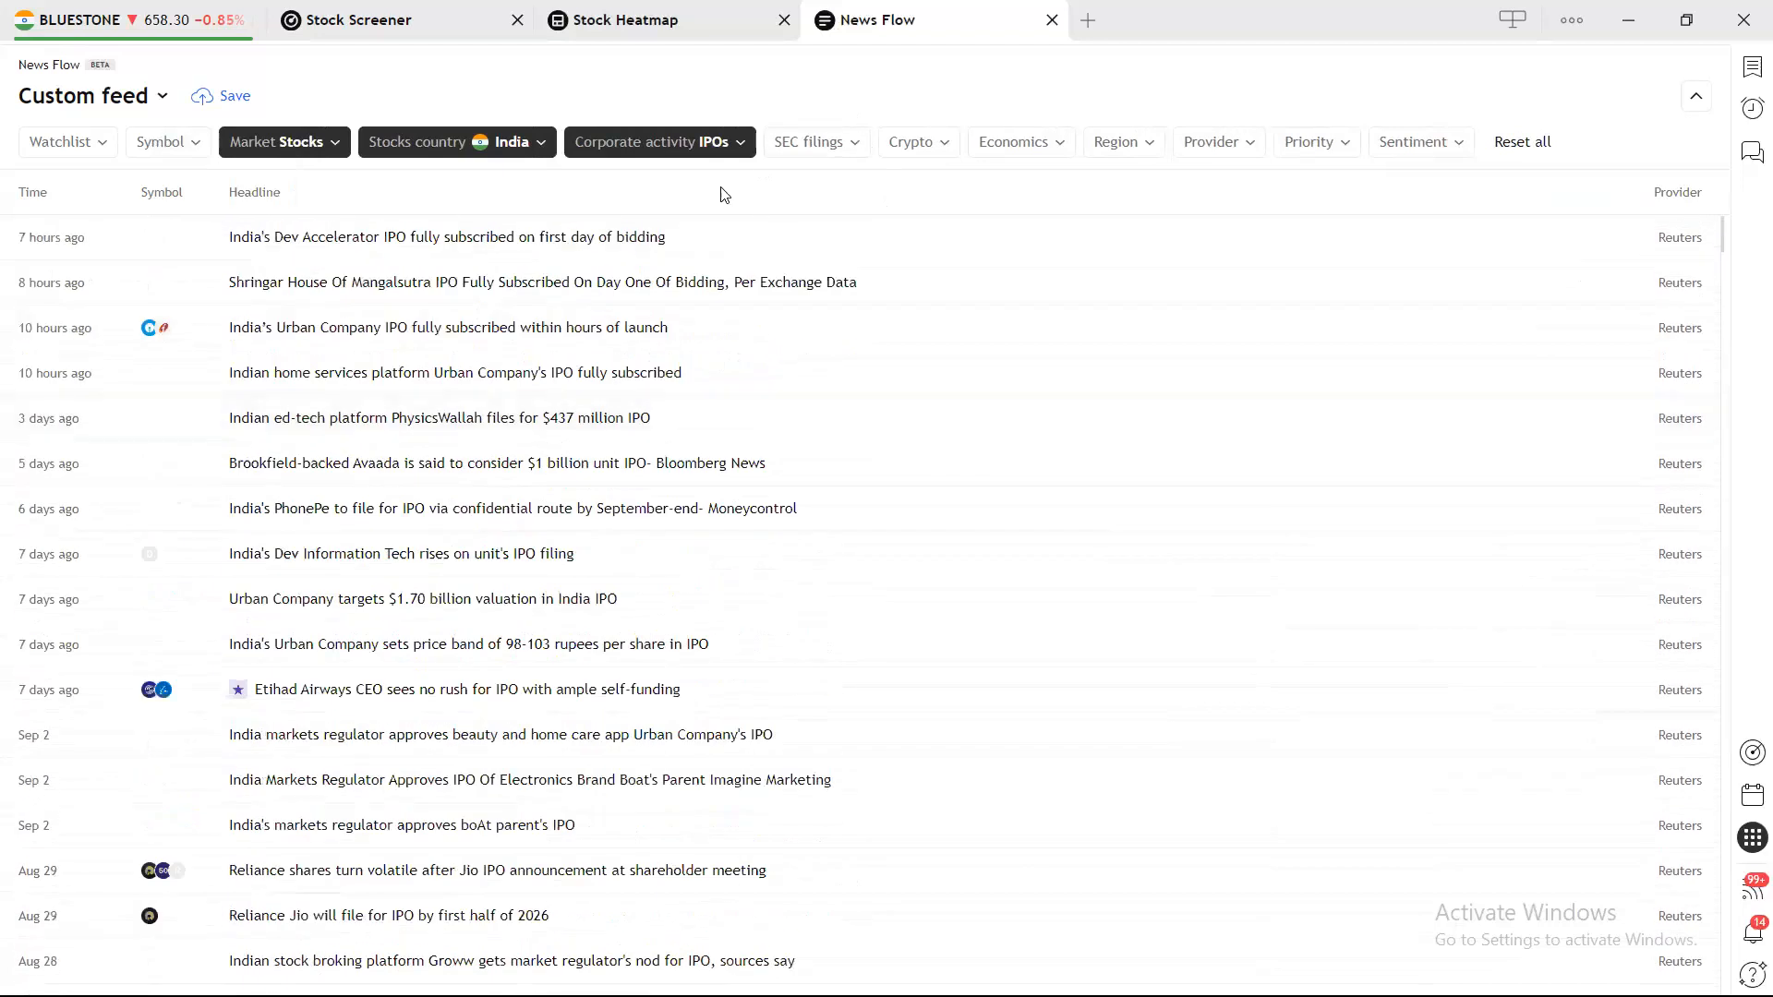
{"action": "left_click", "coordinate": [744, 143]}
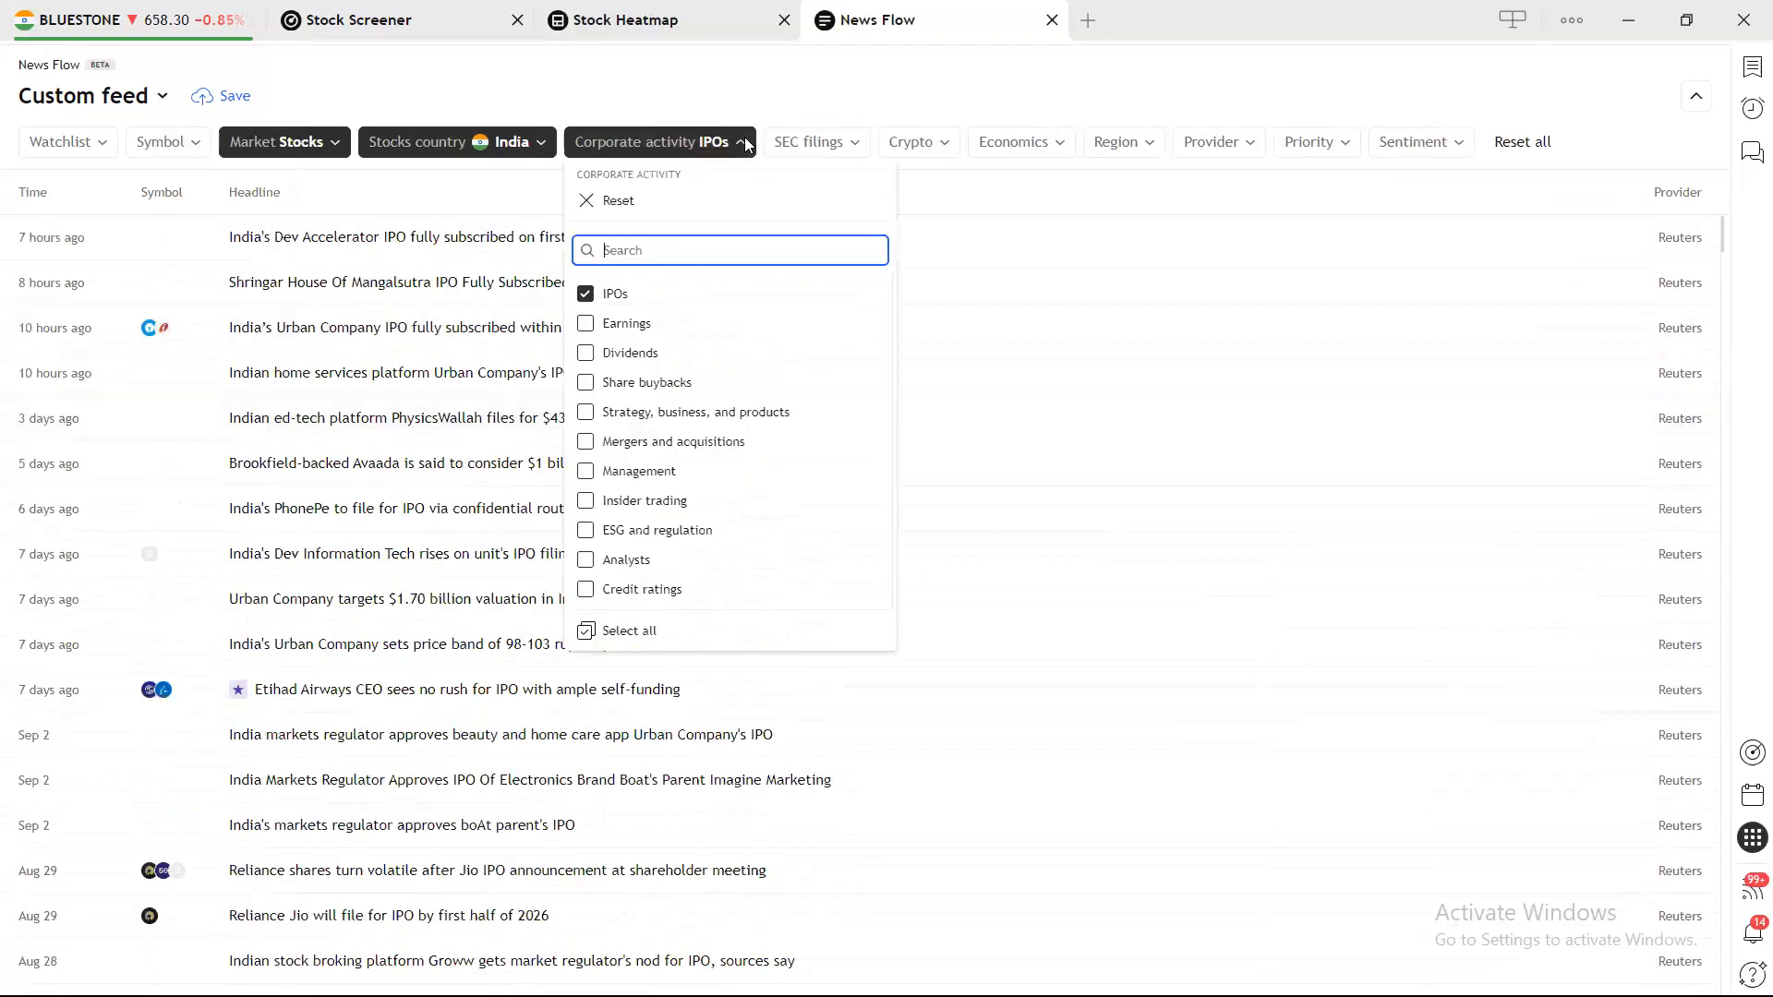
{"action": "left_click", "coordinate": [607, 302]}
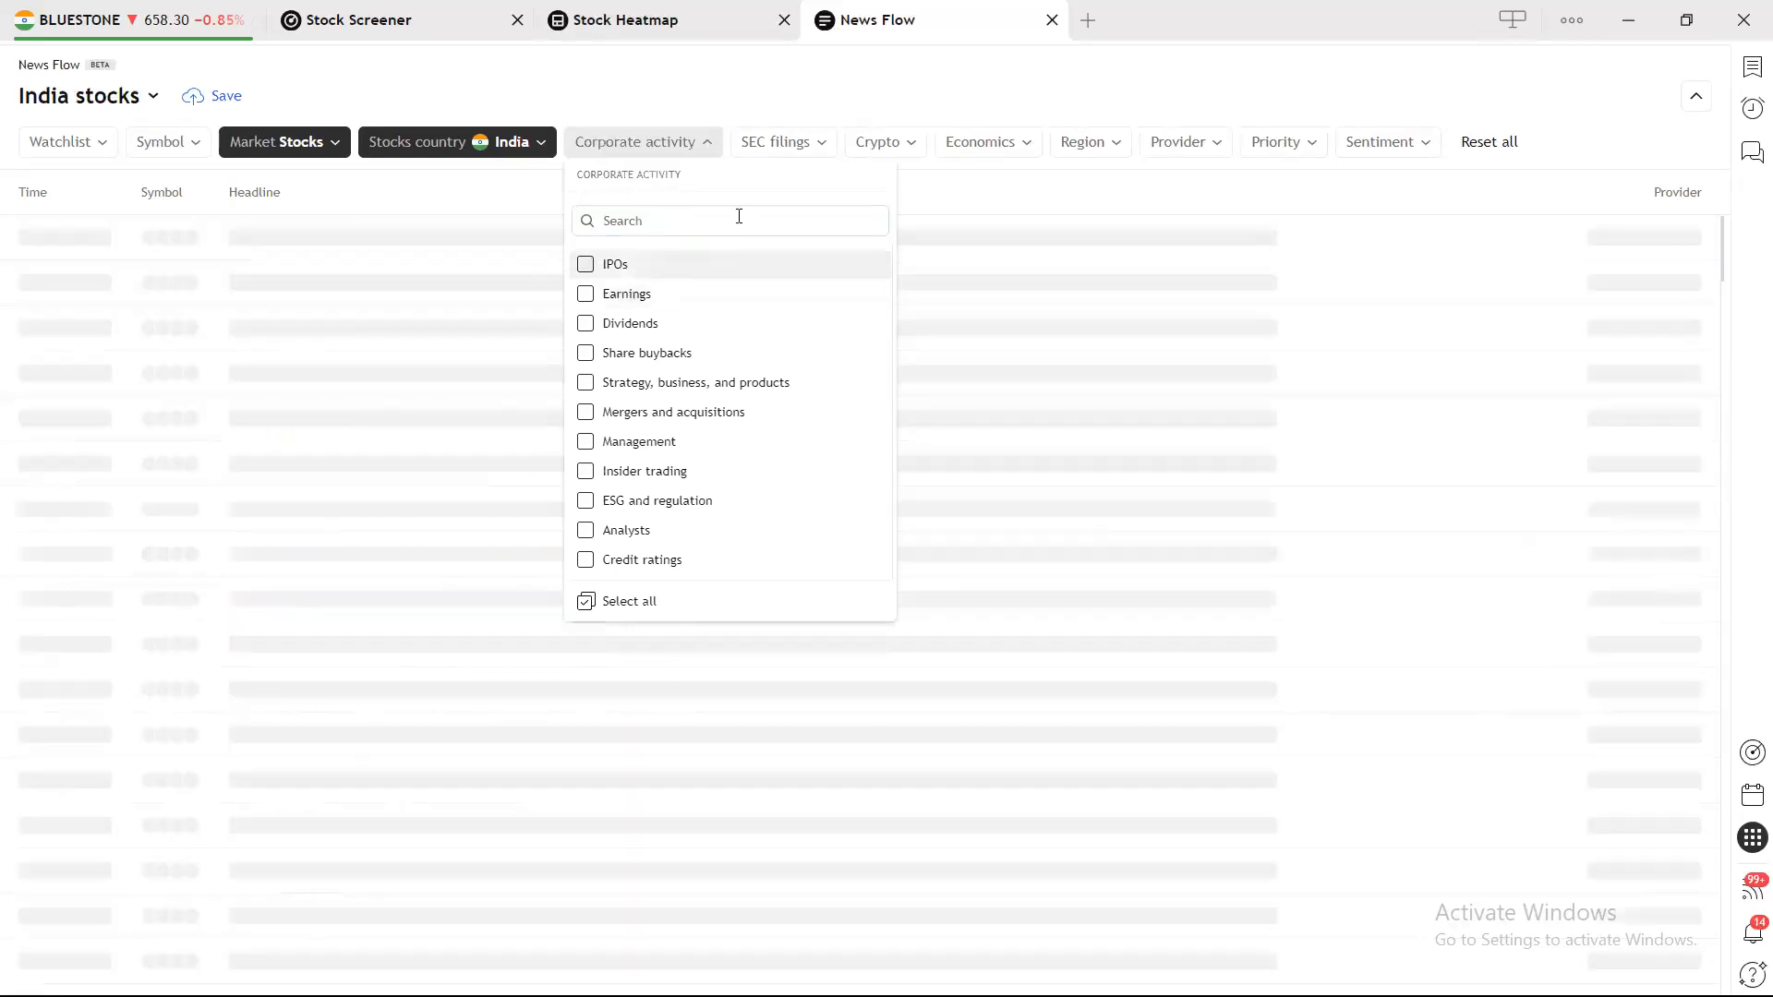
{"action": "left_click", "coordinate": [731, 102]}
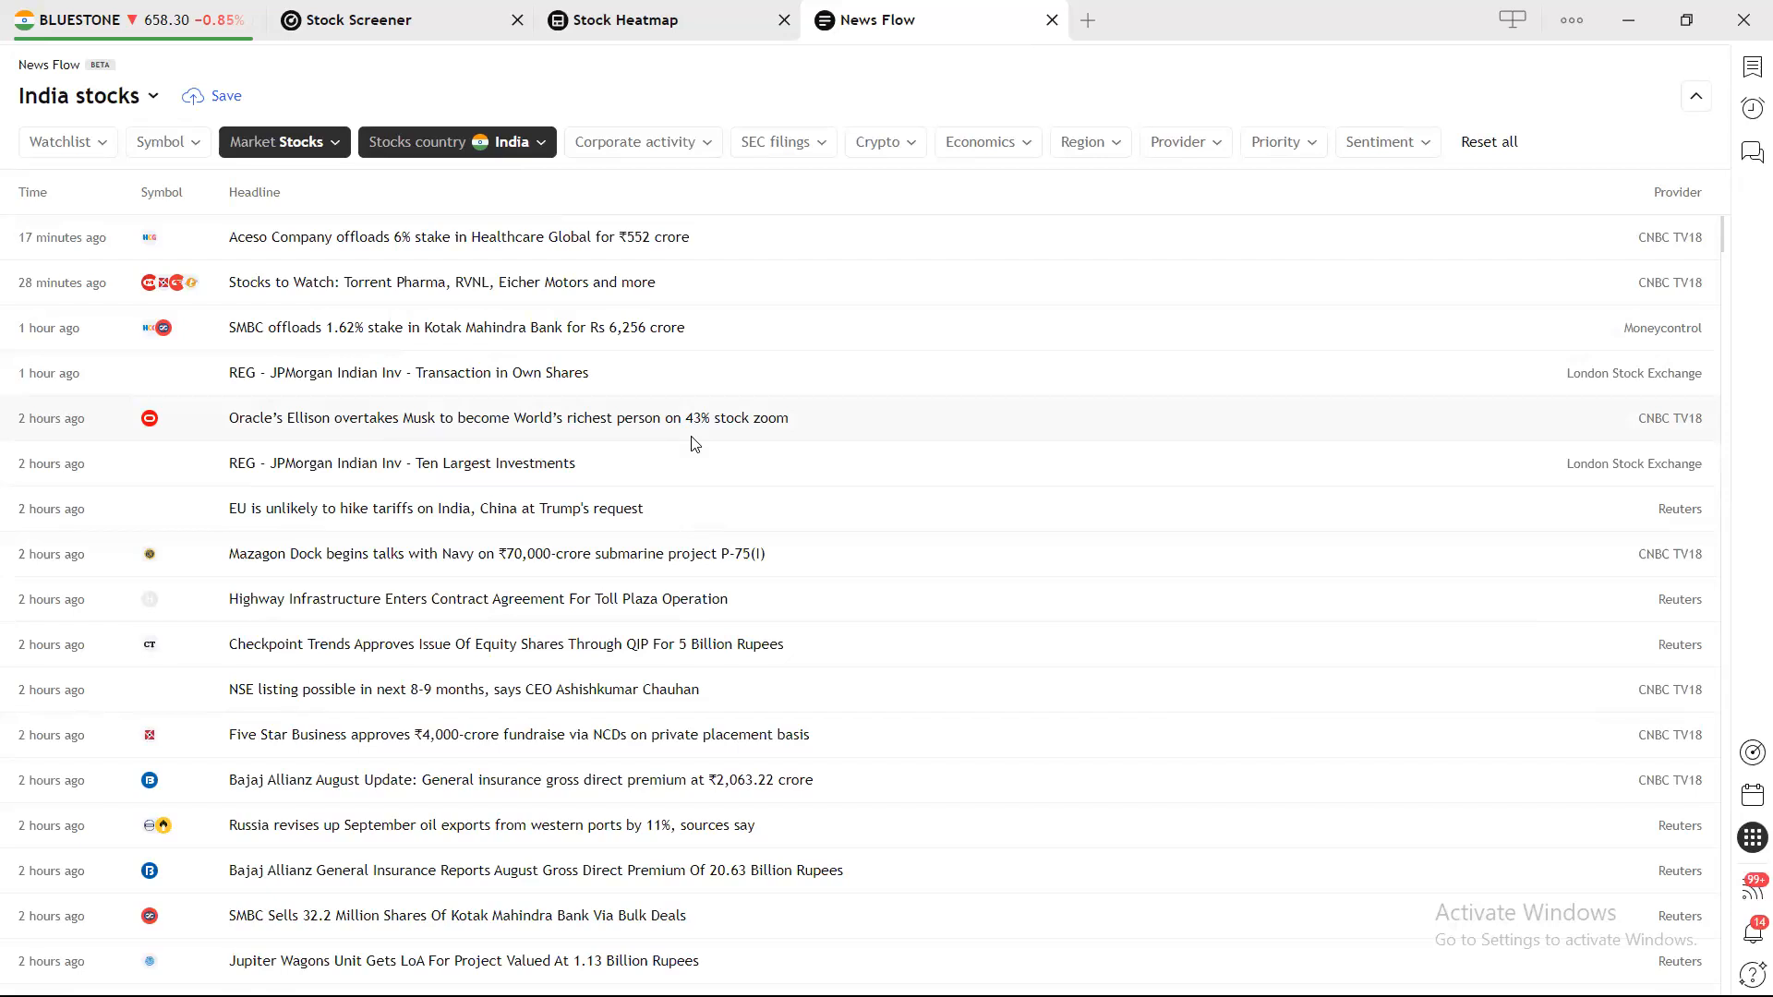
Save the feed as the new 'India stocks' flow, then select DIXON in the STOCK TECH 1.0 screener.
{"action": "left_click", "coordinate": [209, 101]}
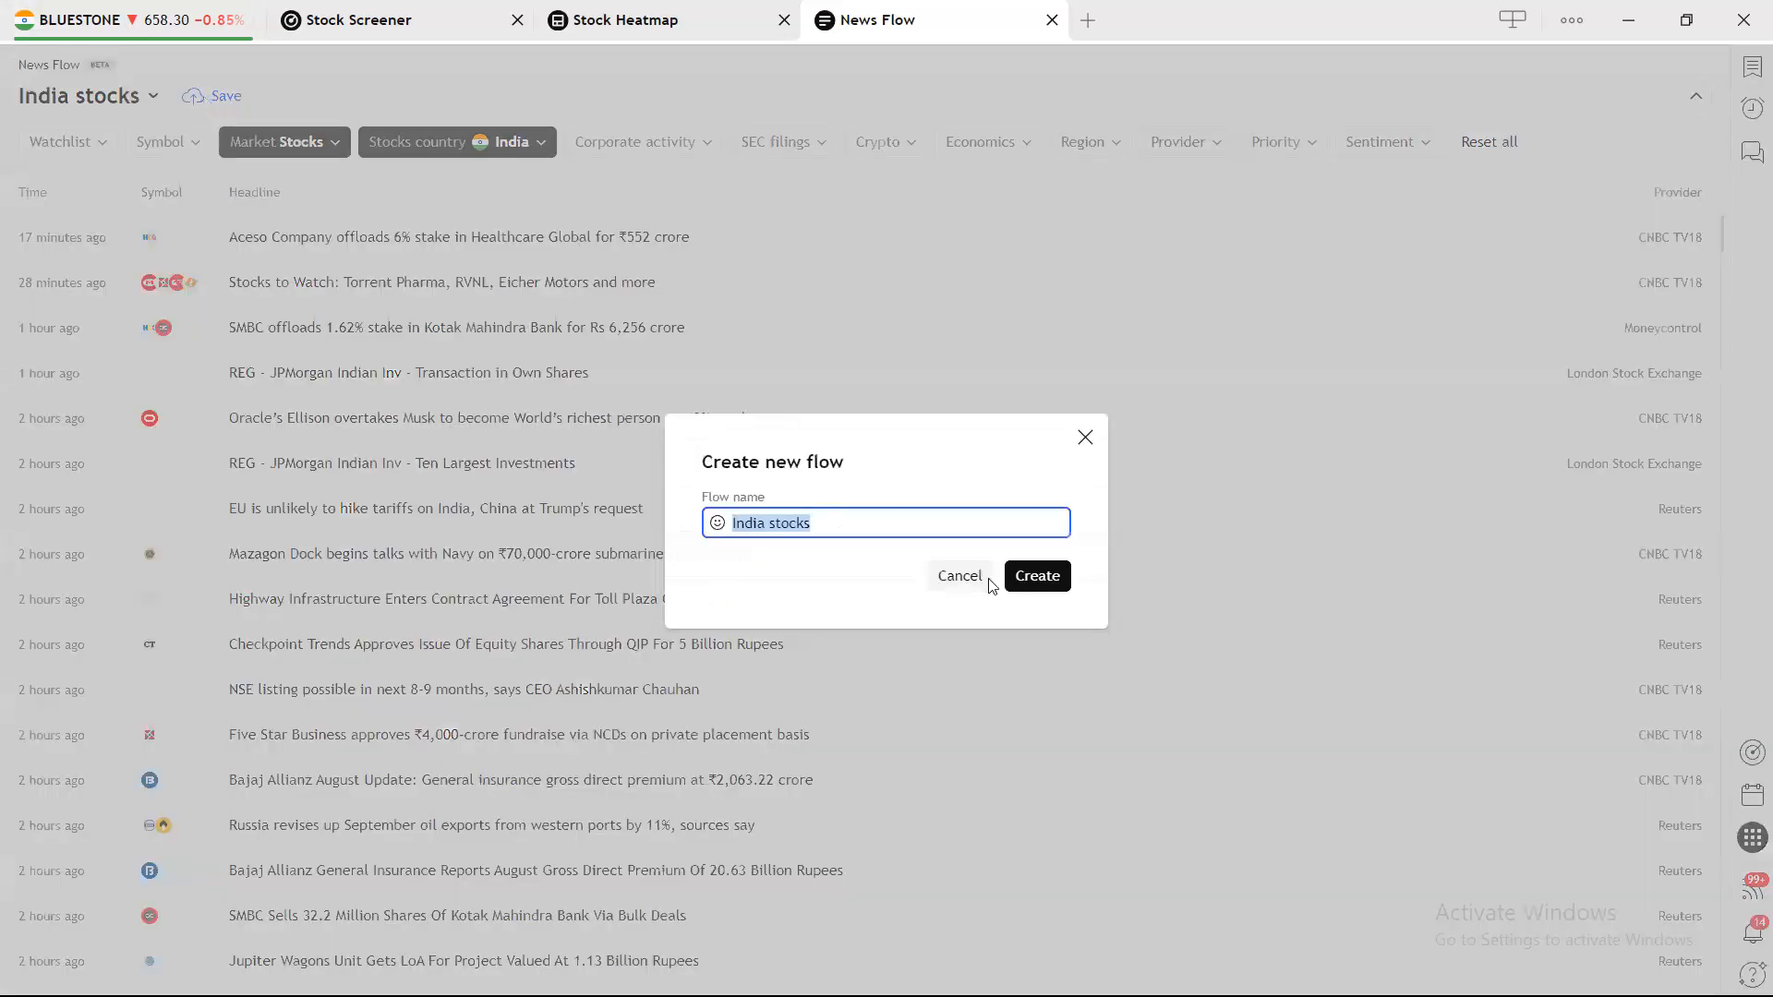
{"action": "left_click", "coordinate": [872, 515]}
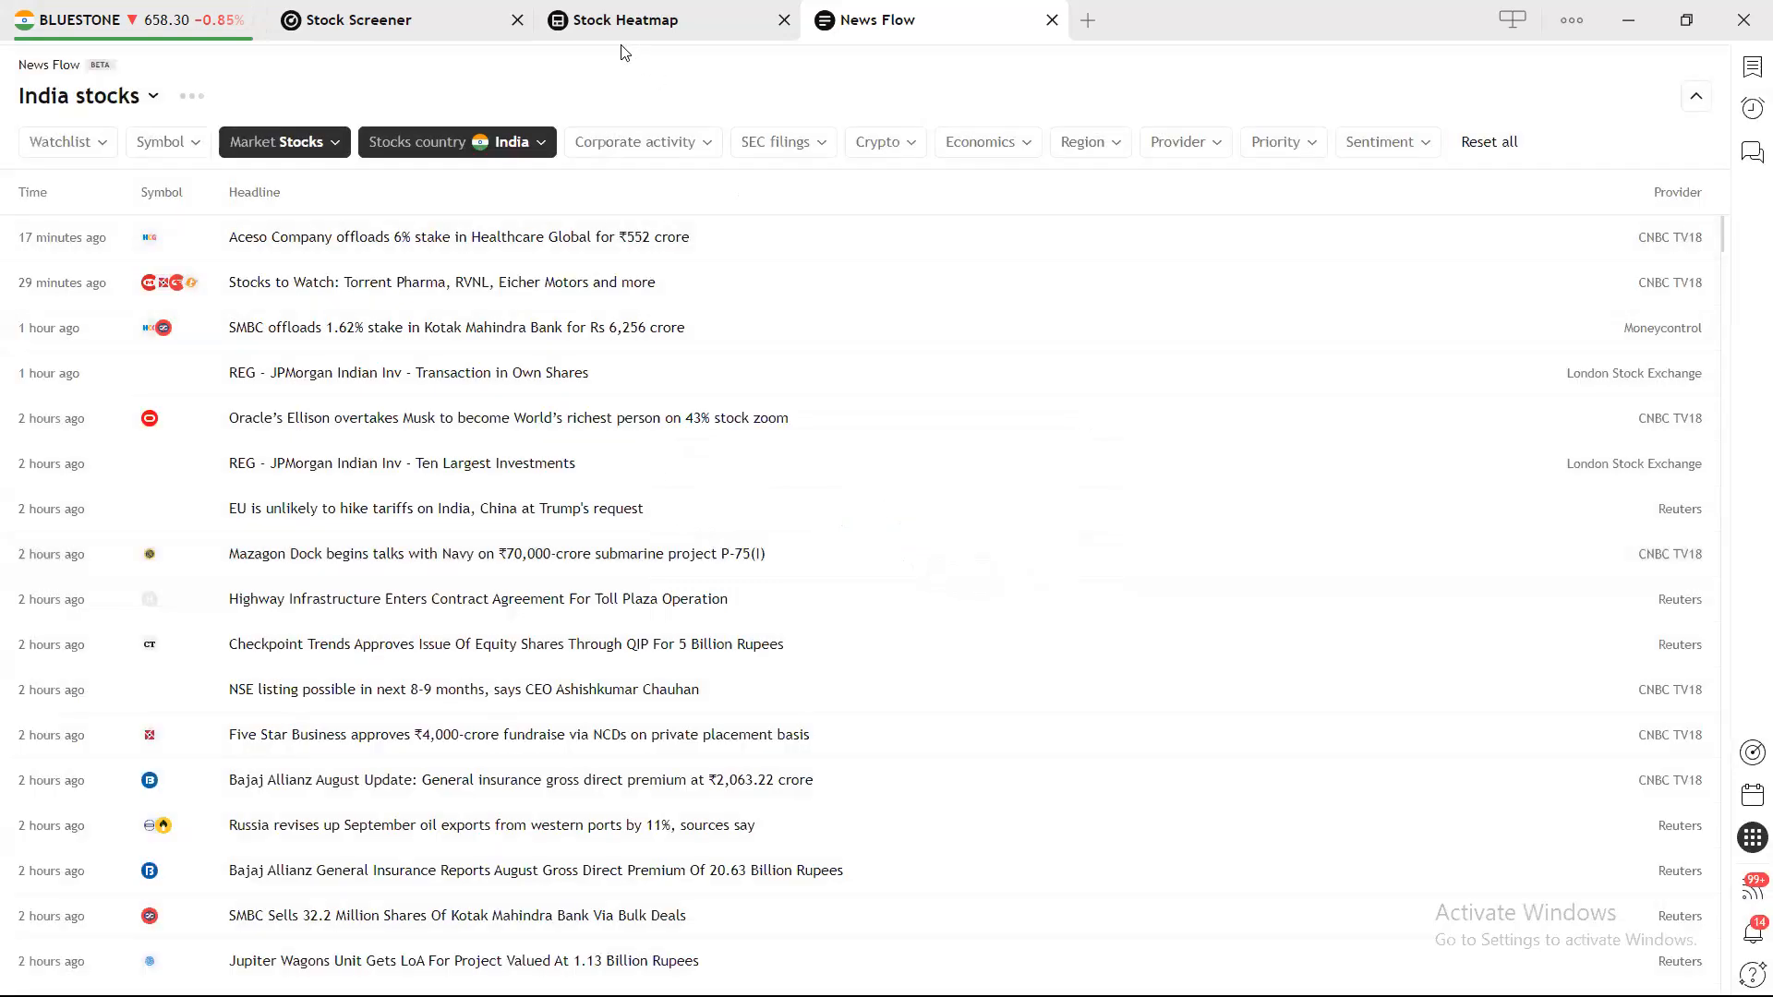
{"action": "left_click", "coordinate": [333, 19]}
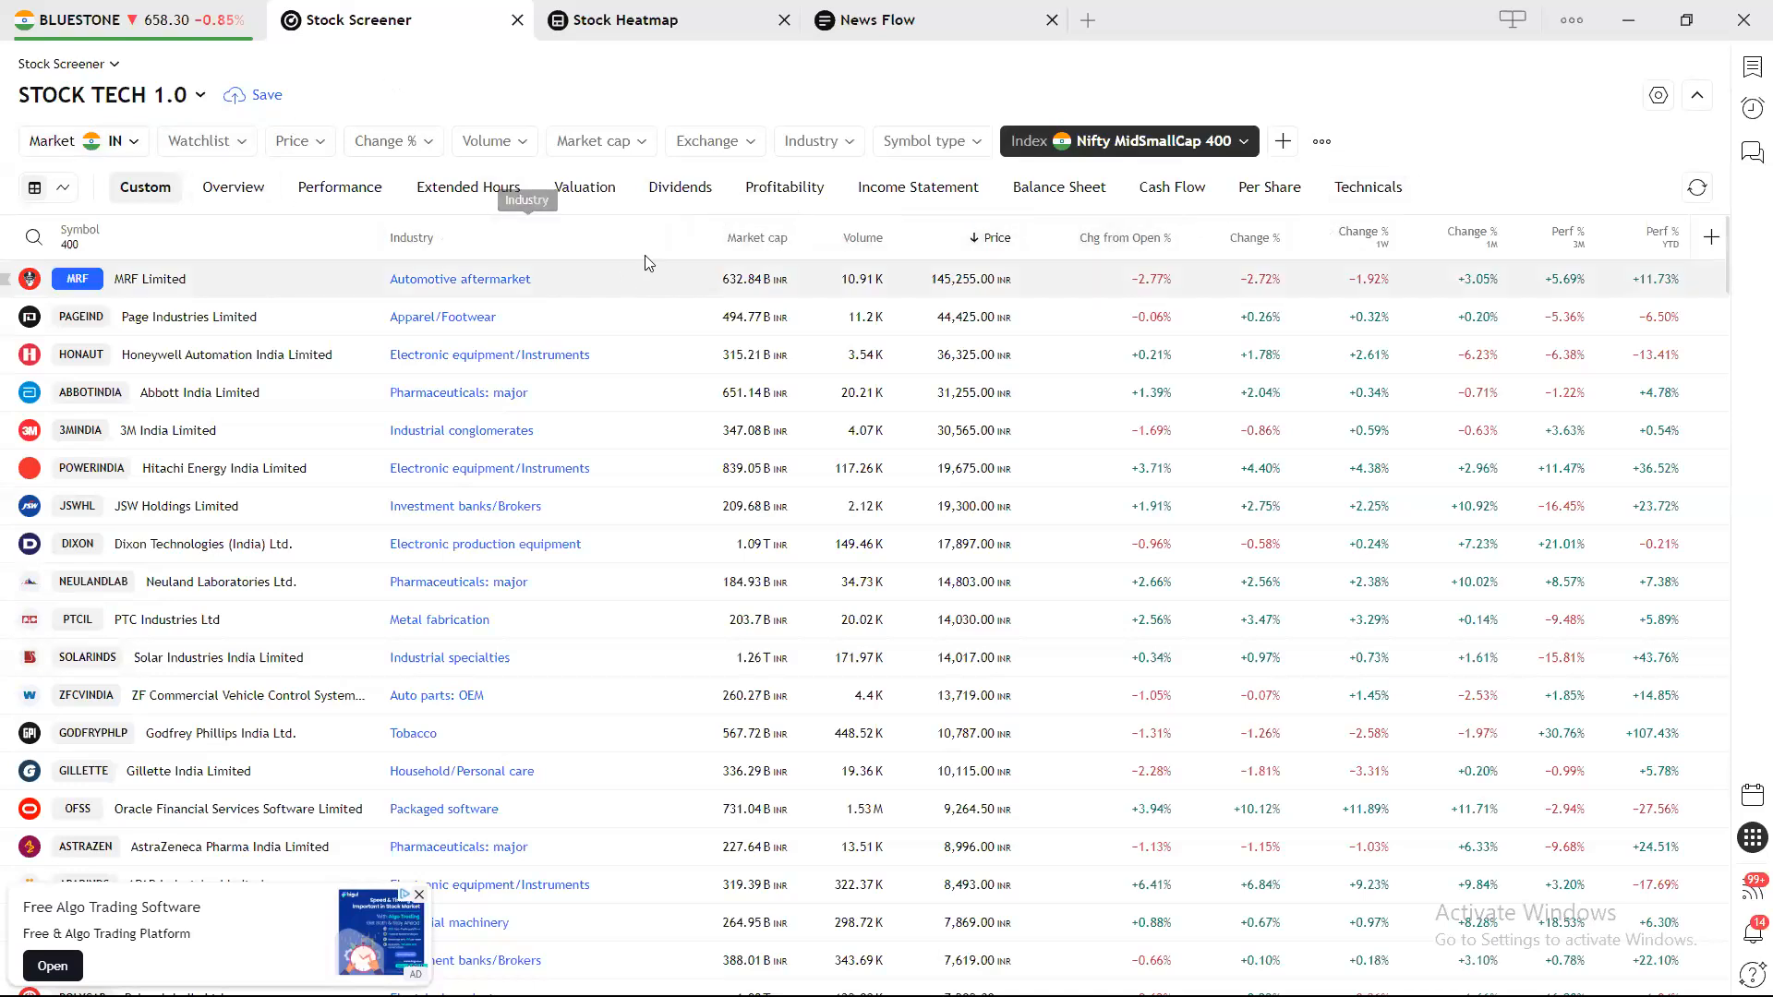
{"action": "left_click", "coordinate": [1062, 556]}
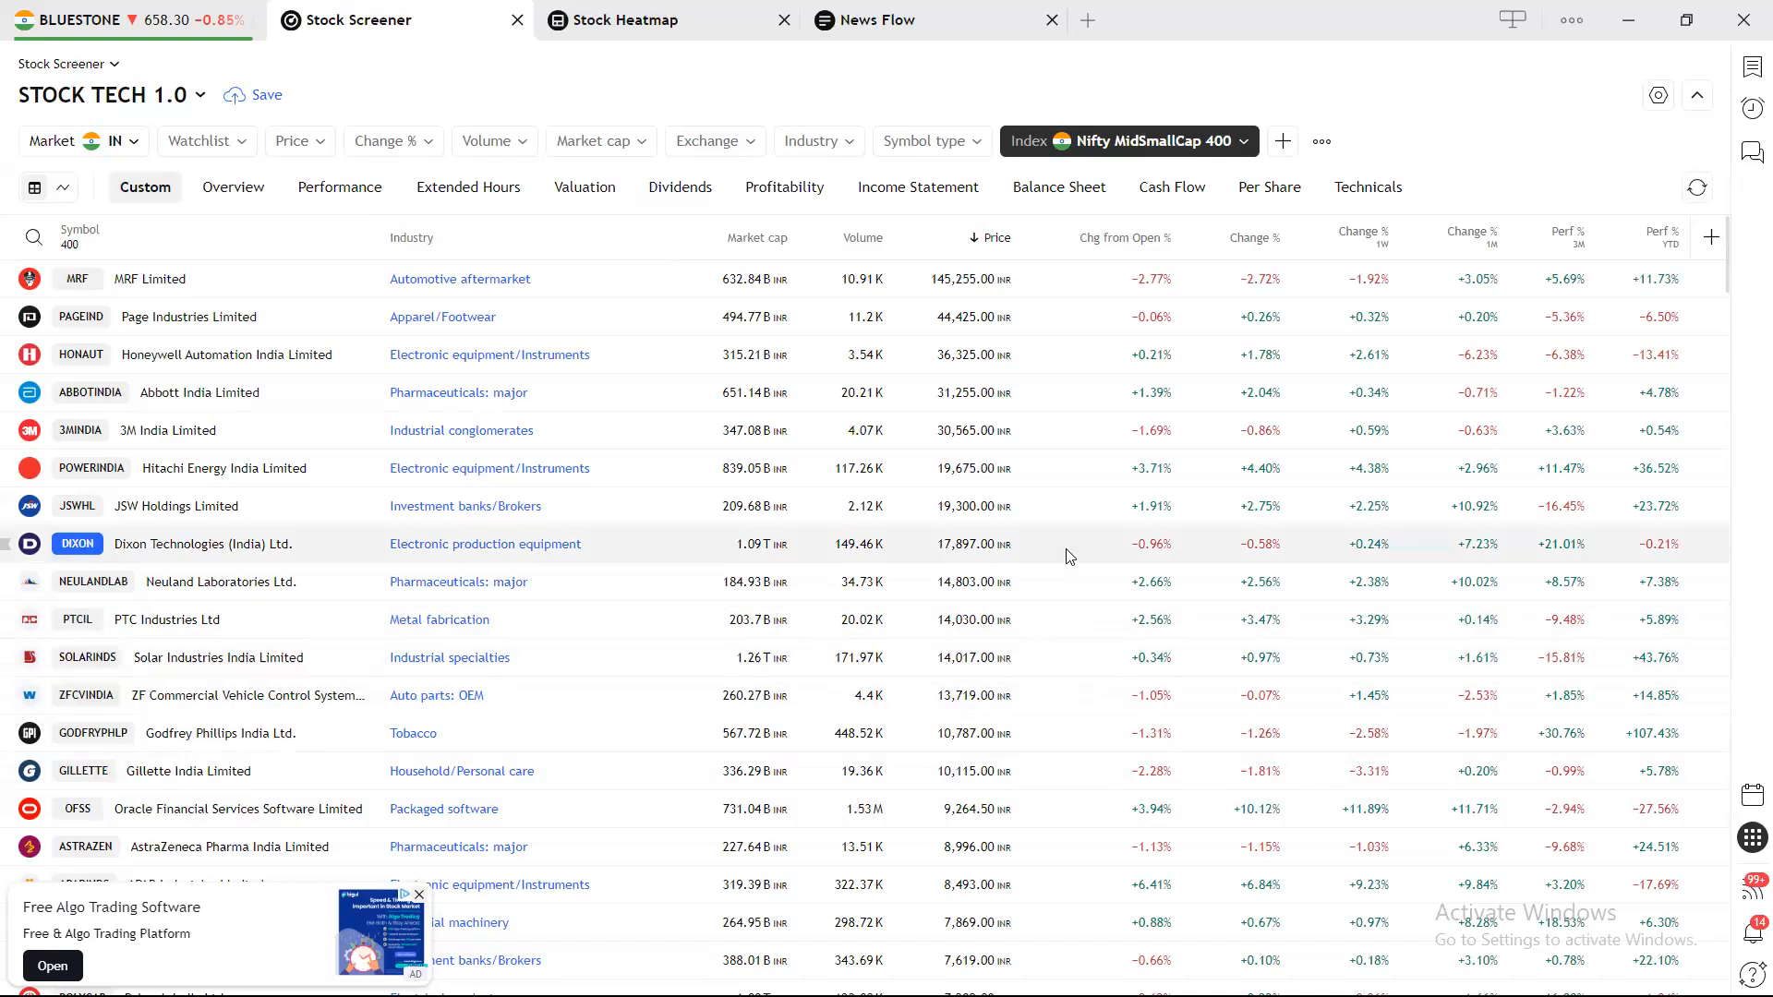